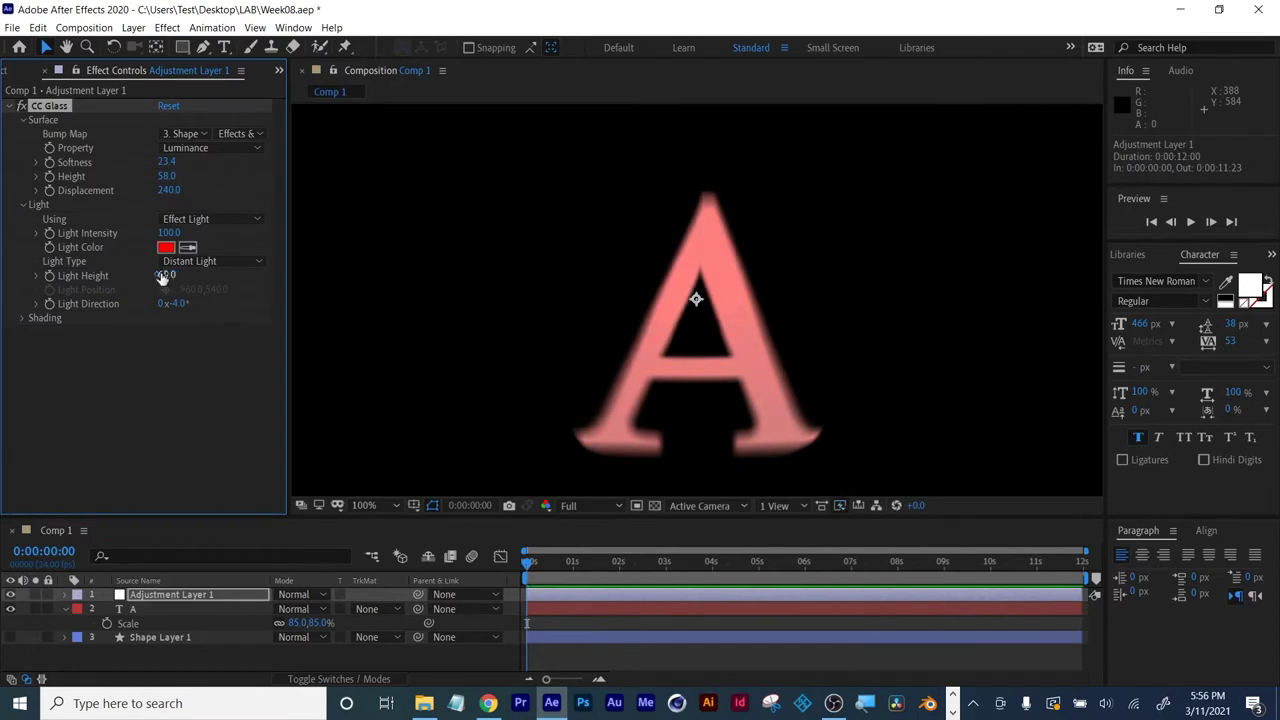
# Set the CC Glass light type to Point Light, positioned at 1097, 369, with roughness 0.060 and metal 0.
pyautogui.click(210, 261)
pyautogui.click(190, 276)
pyautogui.click(22, 317)
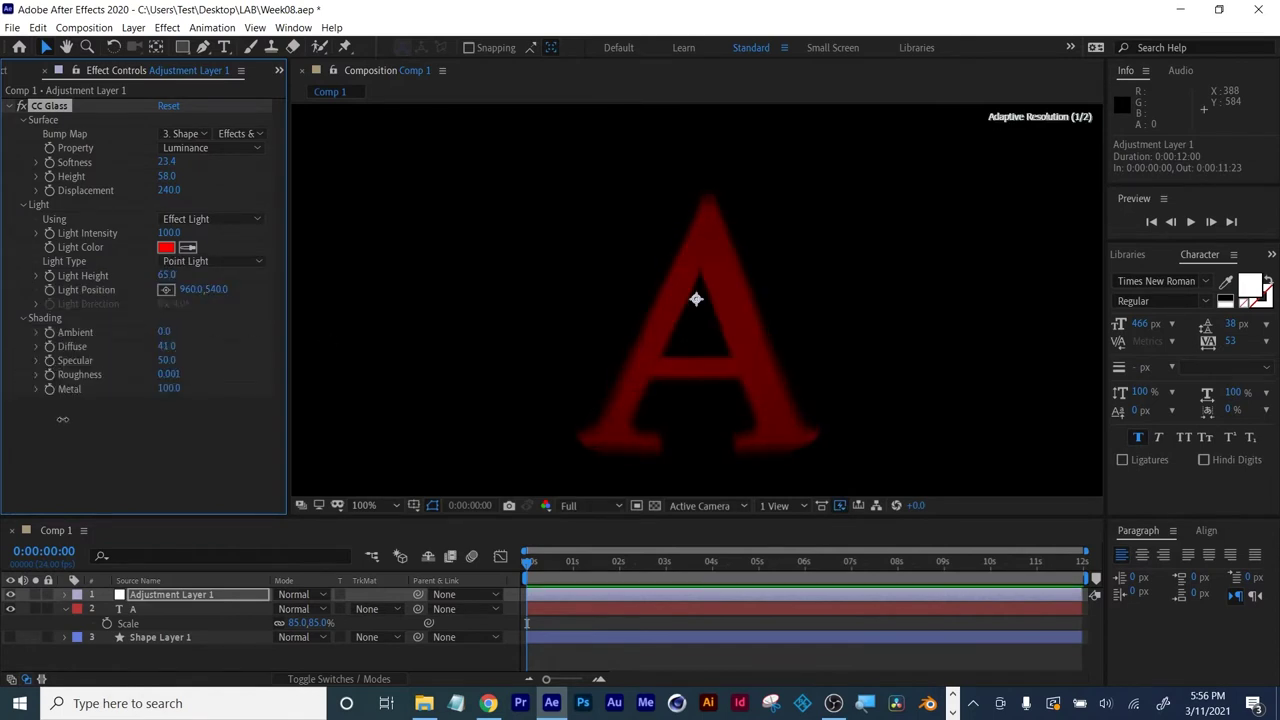
pyautogui.moveTo(192, 289); pyautogui.dragTo(246, 275)
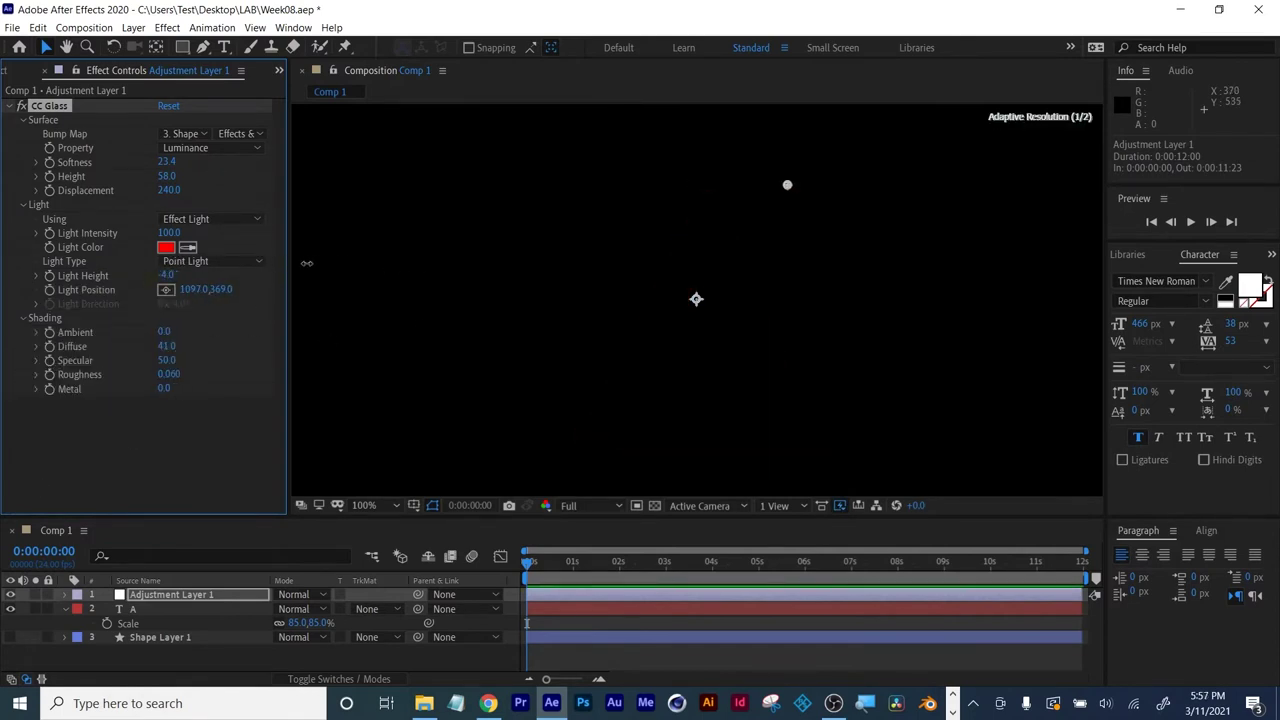
# Keyframe the CC Glass Light Height from -6 at the start to 64 at 0:00:04:00.
pyautogui.click(49, 275)
pyautogui.click(711, 561)
pyautogui.moveTo(166, 275); pyautogui.dragTo(230, 275)
pyautogui.press('u')
# Apply easing to the adjustment layer's Light Height keyframes and preview the animation.
pyautogui.rightClick(711, 623)
pyautogui.moveTo(600, 612)
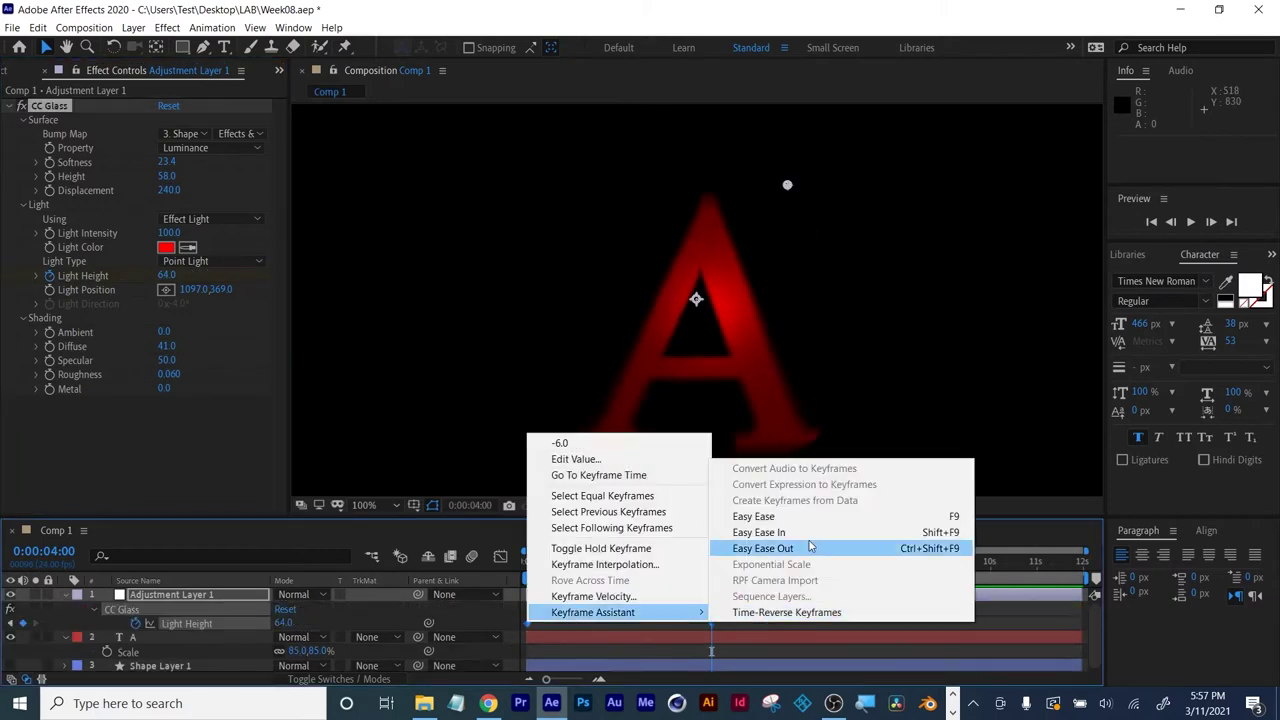
pyautogui.click(810, 546)
pyautogui.press('space')
# Search the effects library for blur.
pyautogui.hotkey('ctrl', '5')
pyautogui.click(1181, 277)
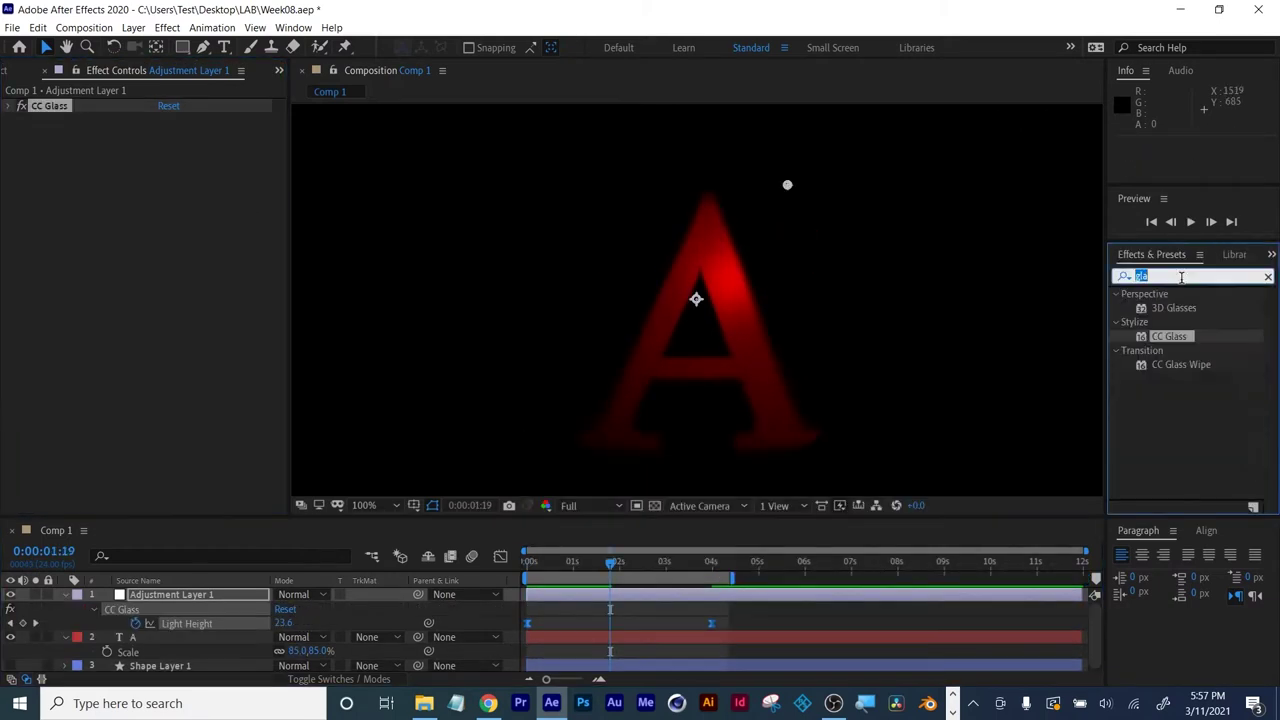
pyautogui.write('blur')
# Try Camera Lens Blur on Adjustment Layer 1 with the shape layer as its blur map, and delete the effect.
pyautogui.moveTo(1187, 440); pyautogui.dragTo(860, 593)
pyautogui.click(210, 247)
pyautogui.click(240, 316)
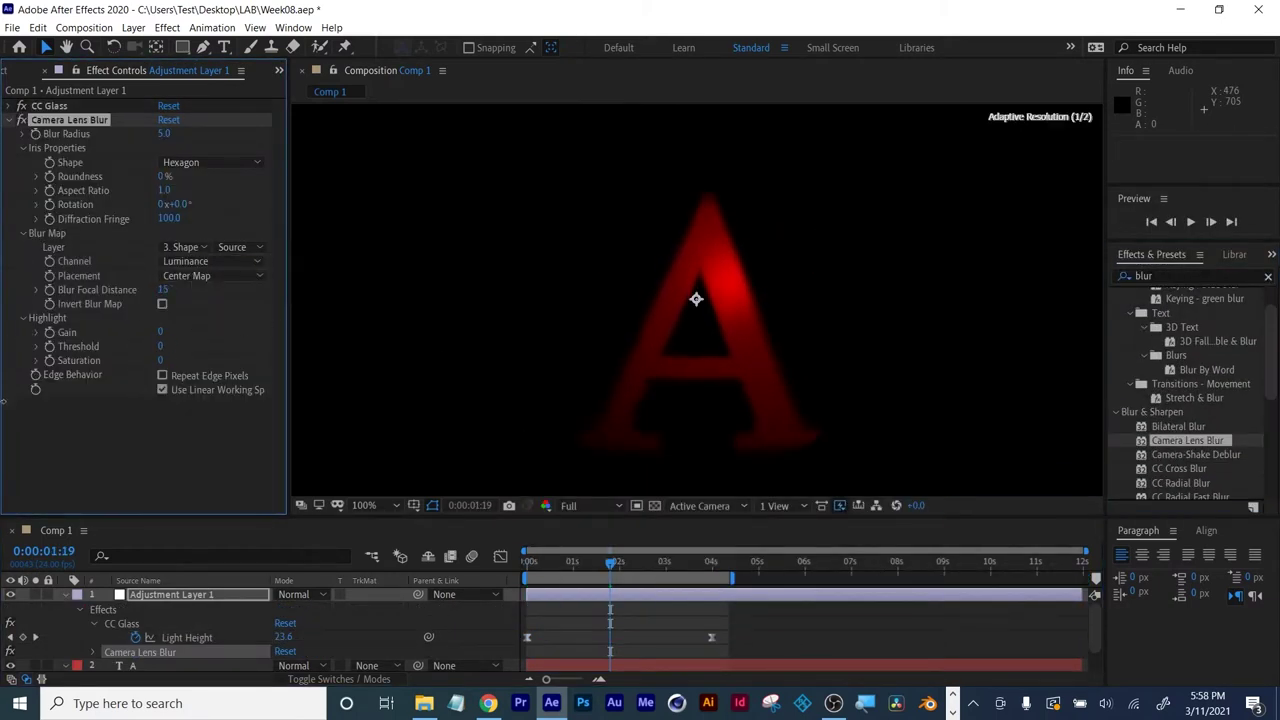
pyautogui.click(210, 275)
pyautogui.click(210, 261)
pyautogui.press('Escape')
pyautogui.press('Delete')
# Apply CC Cross Blur to Adjustment Layer 1 with Radius X 262, Radius Y 76 and the Add transfer mode.
pyautogui.scroll(-3, 1197, 428)
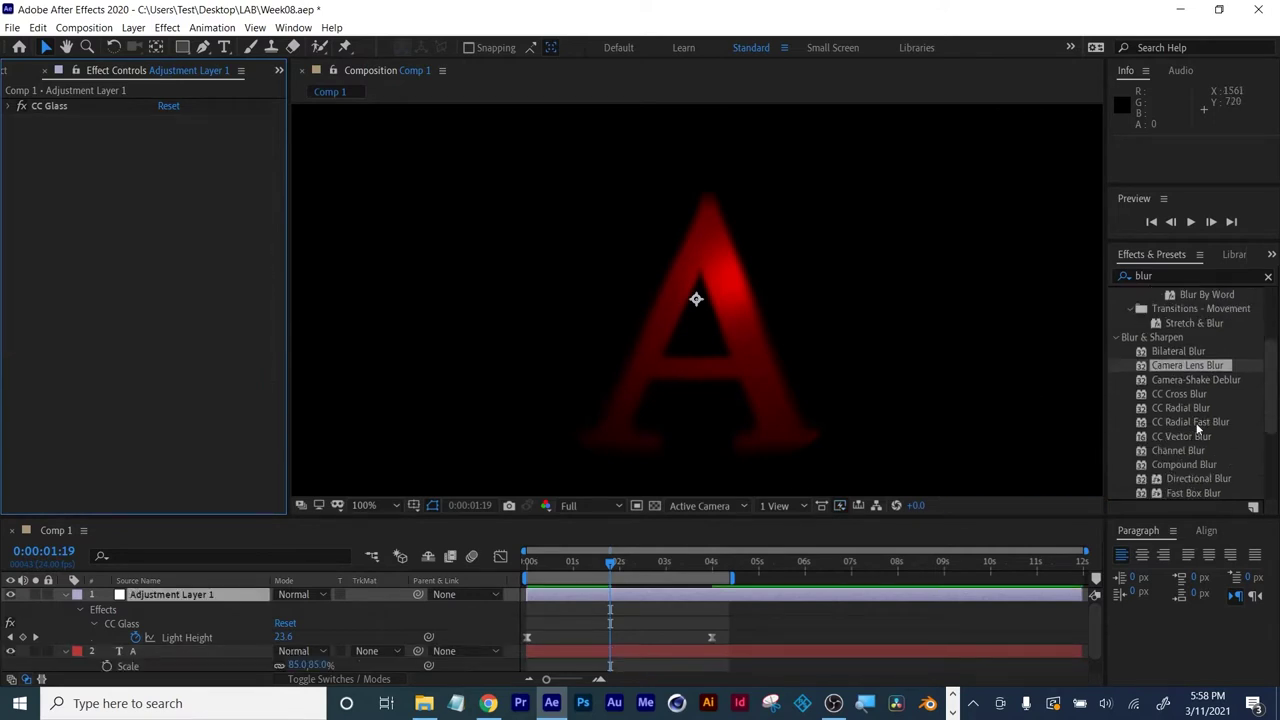
pyautogui.doubleClick(1180, 394)
pyautogui.click(210, 162)
pyautogui.click(199, 227)
pyautogui.click(210, 162)
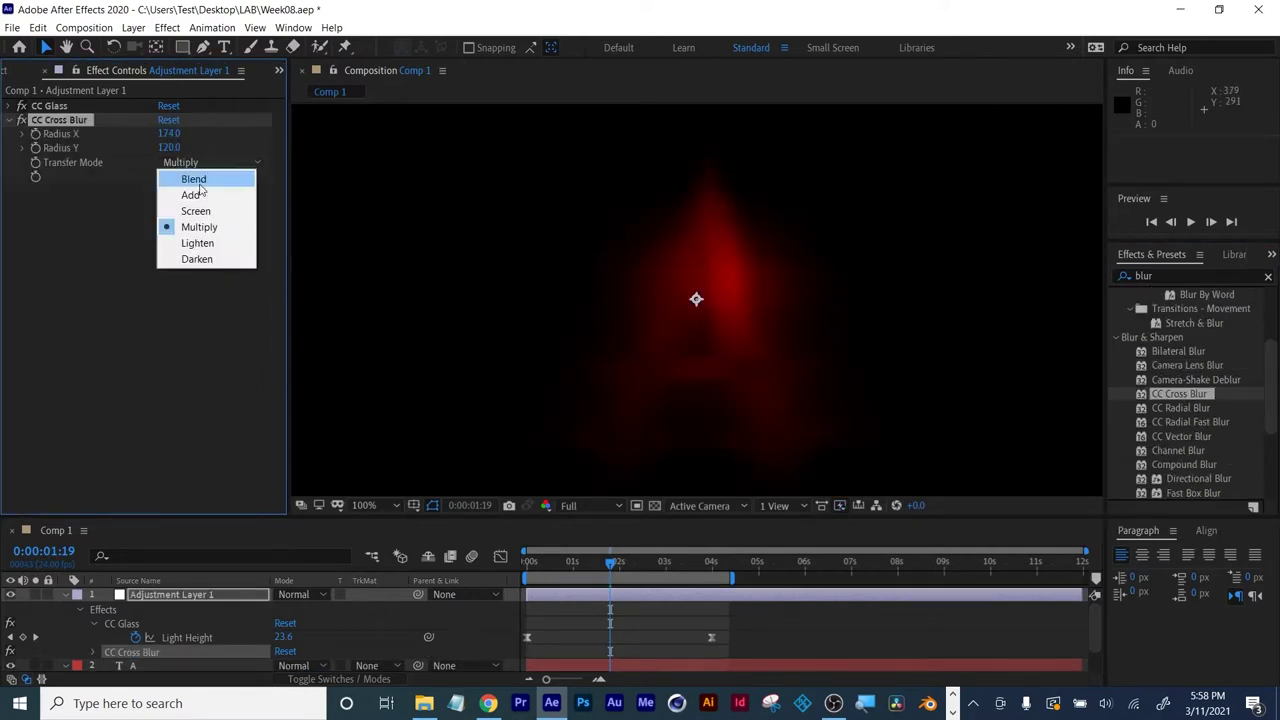
pyautogui.click(199, 194)
# Keyframe the Cross Blur radii and CC Glass softness, height and displacement down to 0 by 0:00:05:18, and preview the animation.
pyautogui.click(728, 564)
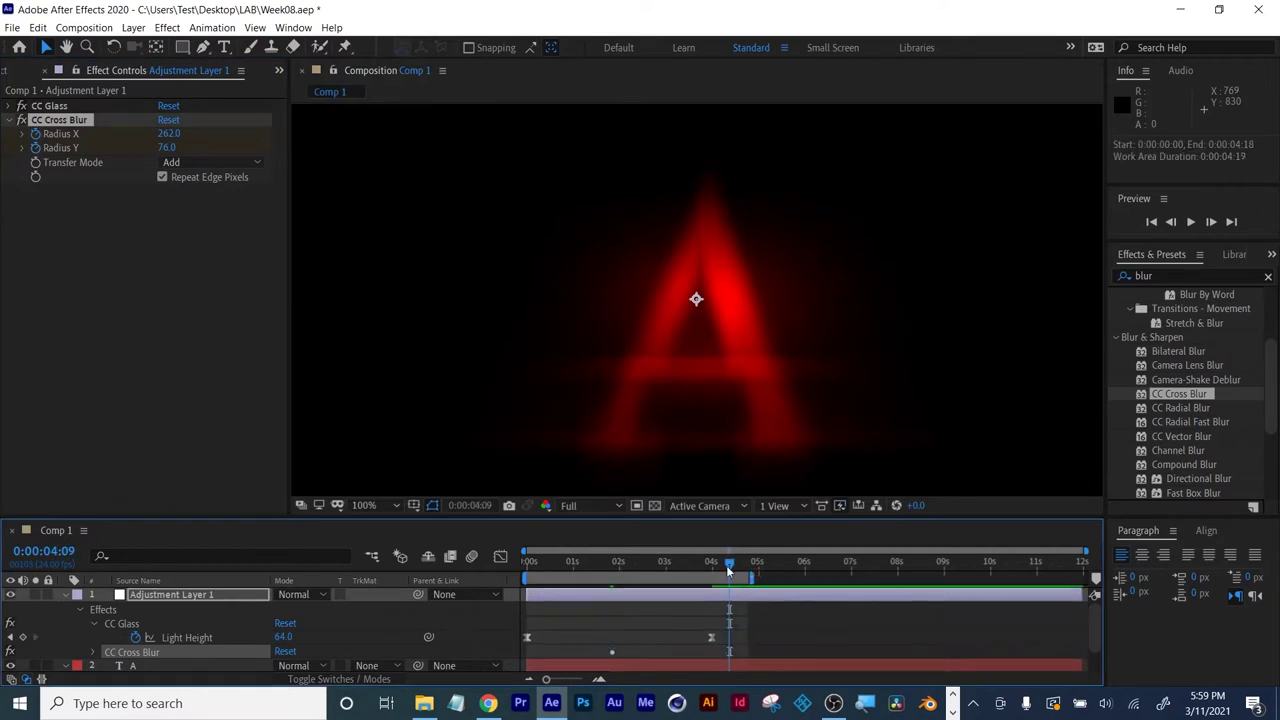
pyautogui.moveTo(728, 568); pyautogui.dragTo(794, 566)
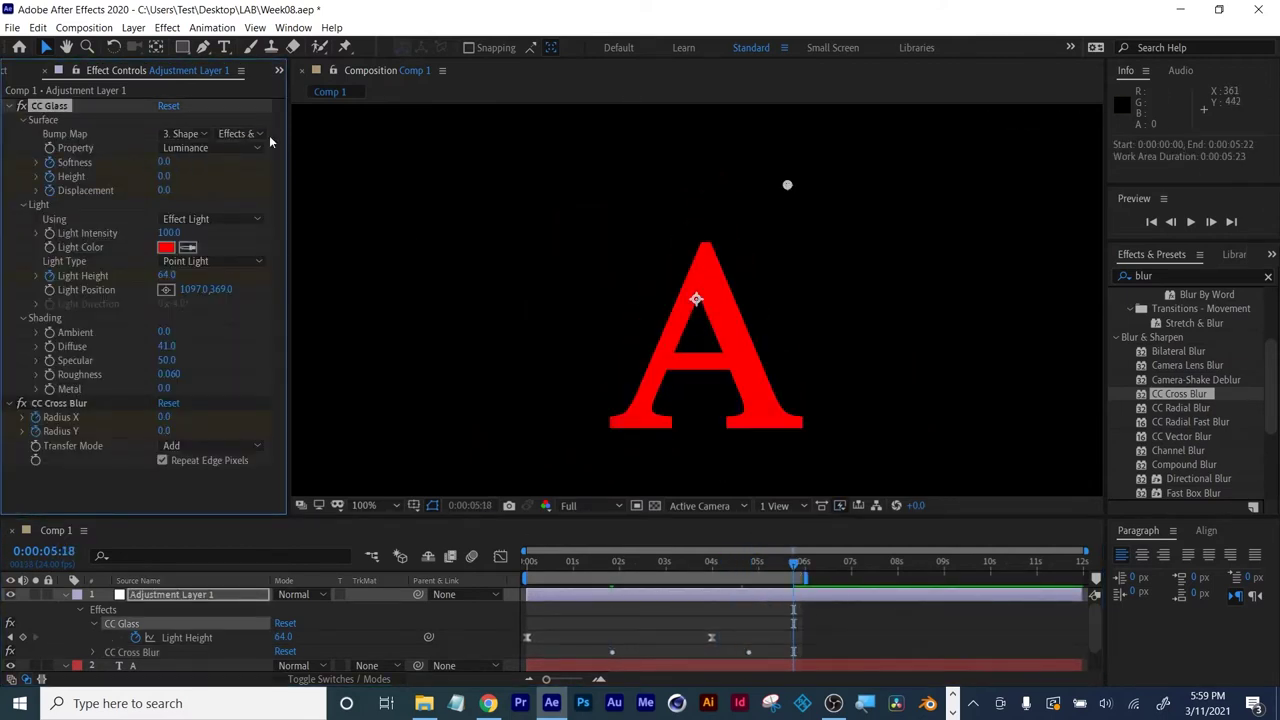
pyautogui.press('space')
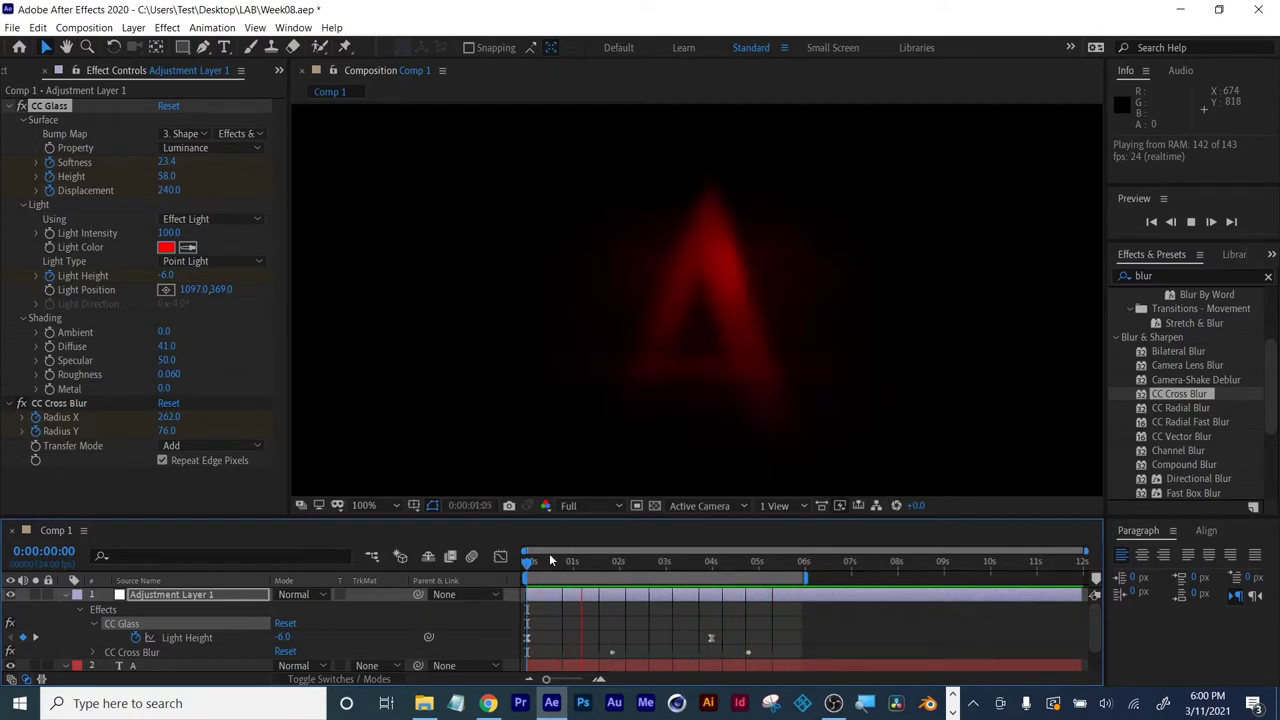
pyautogui.press('space')
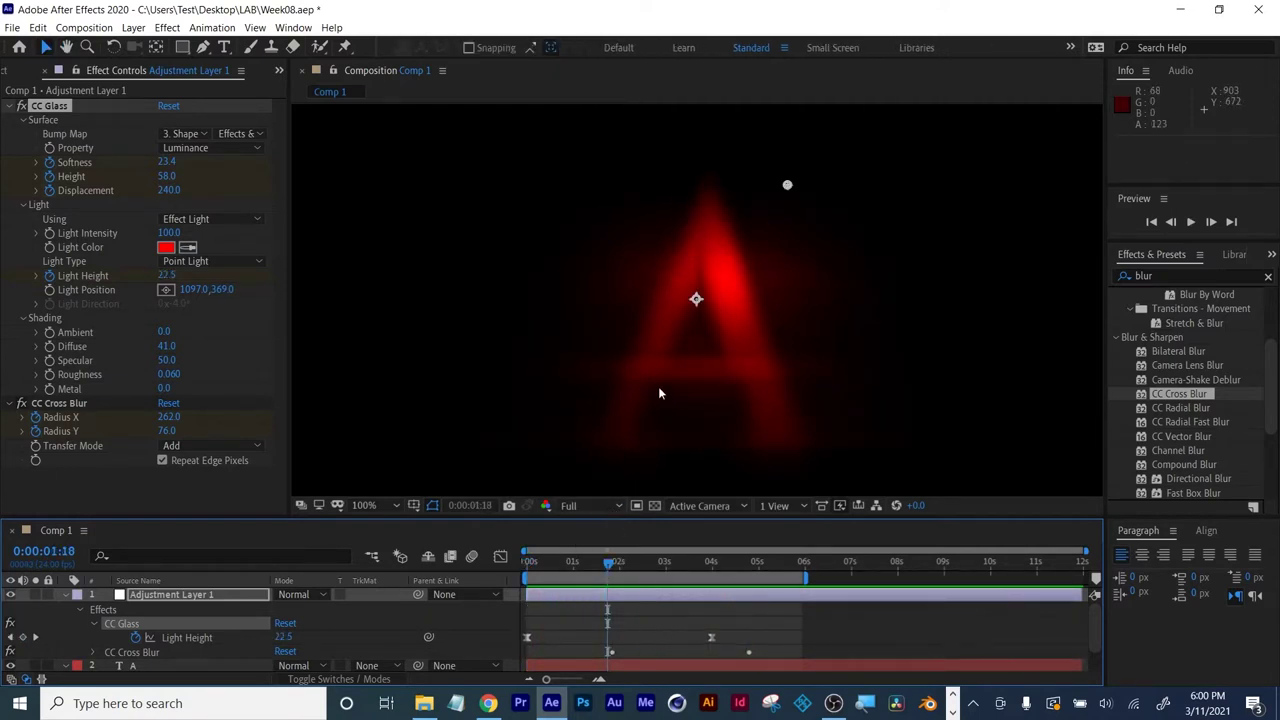
# Replace the single-letter content of the text layer with a four-letter first name in capitals.
pyautogui.press(',')
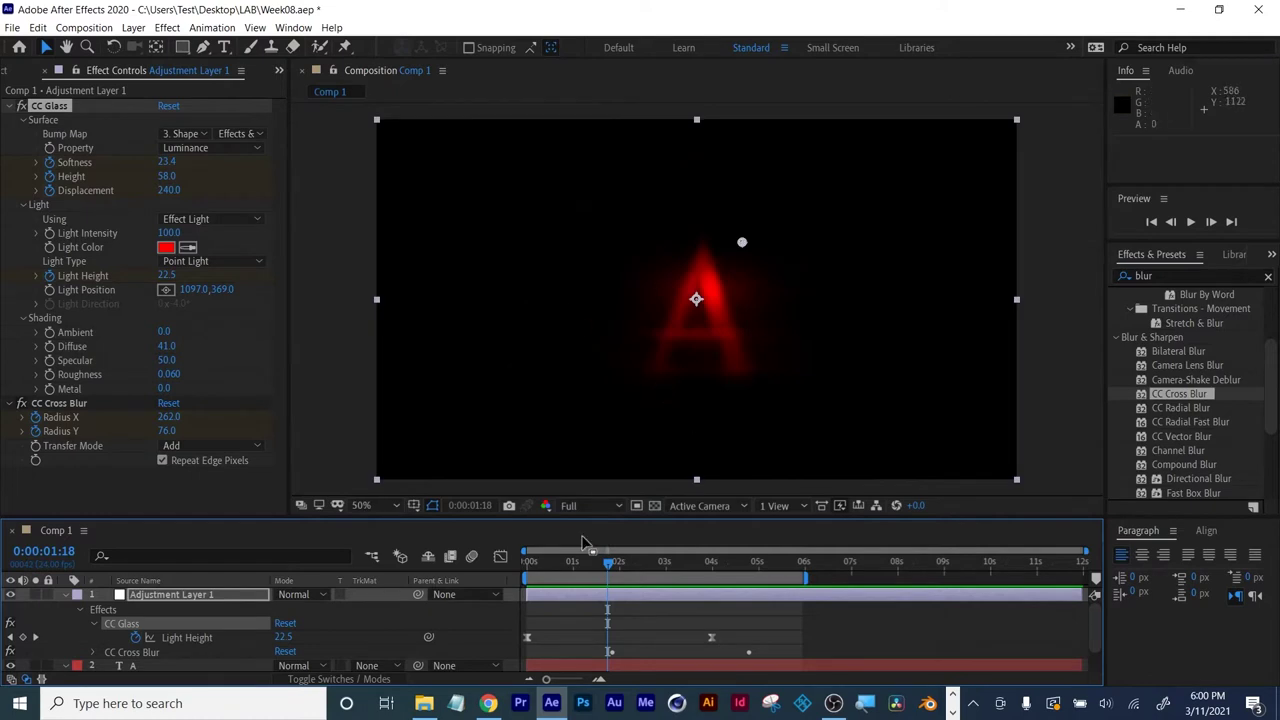
pyautogui.doubleClick(587, 665)
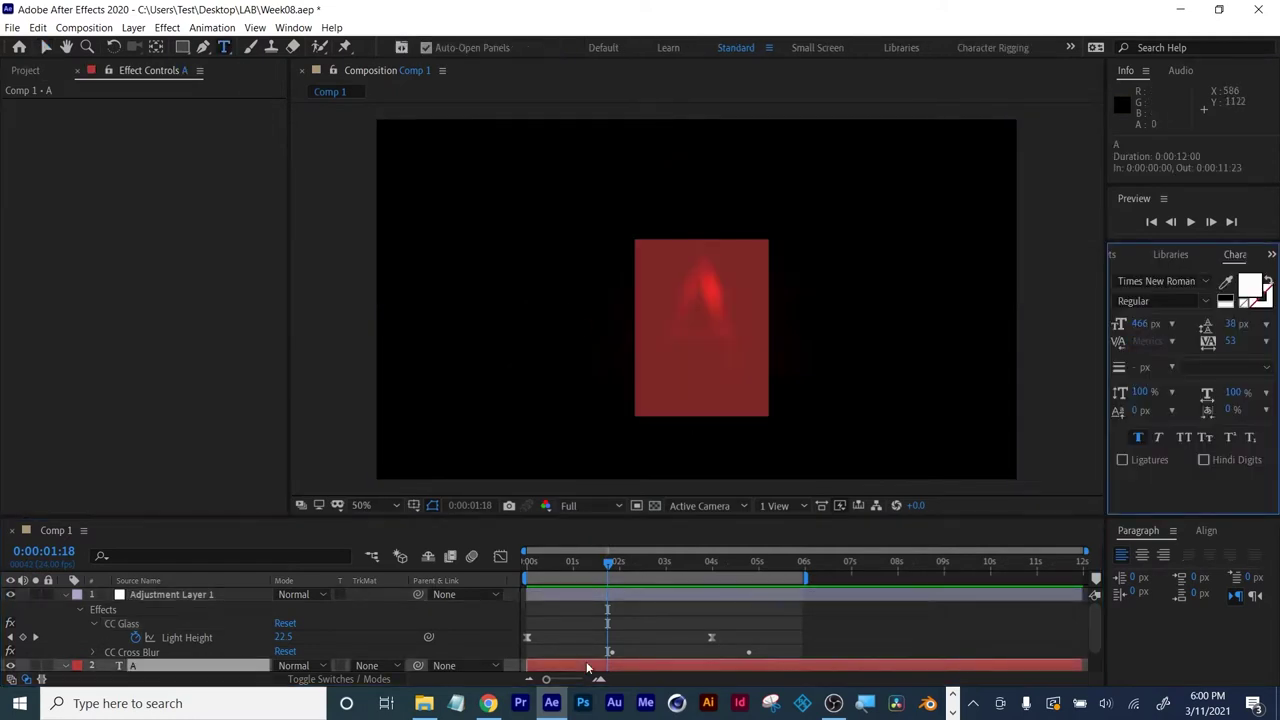
pyautogui.write('ALEX')
pyautogui.hotkey('ctrl', 'Return')
pyautogui.press('s')
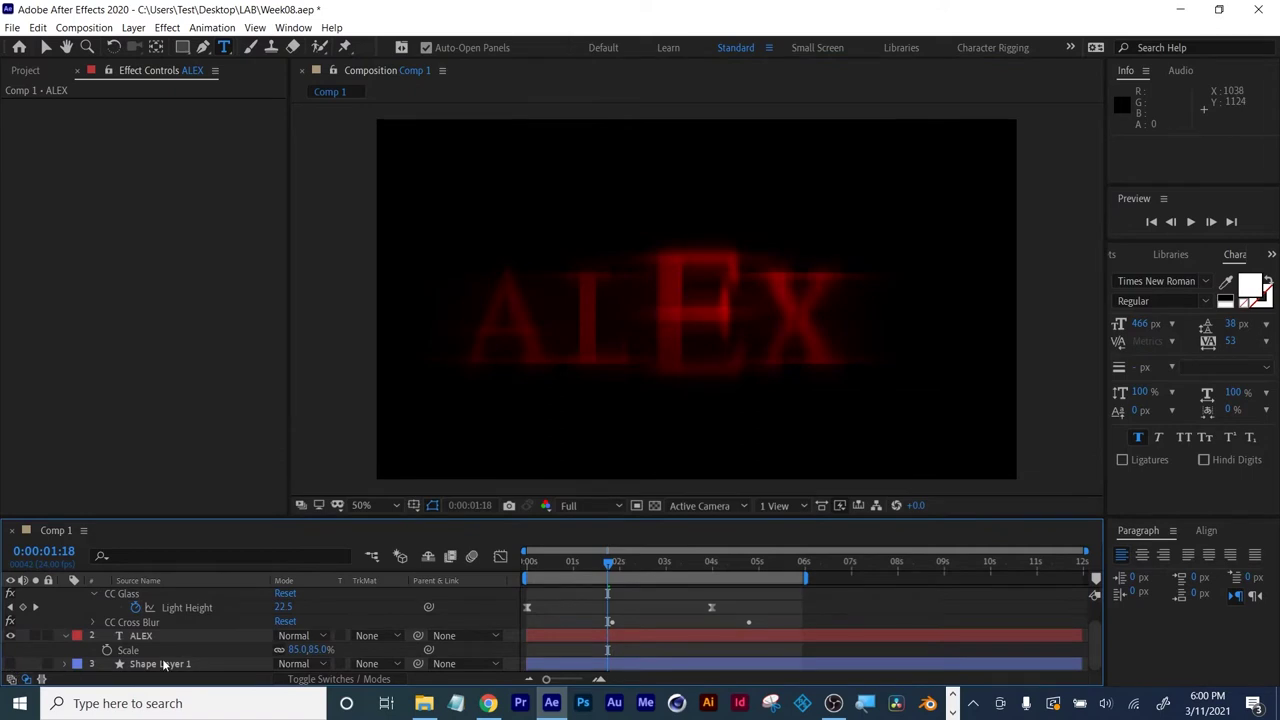
# Show Shape Layer 1 and enlarge its scale to about 551%.
pyautogui.click(163, 664)
pyautogui.click(12, 664)
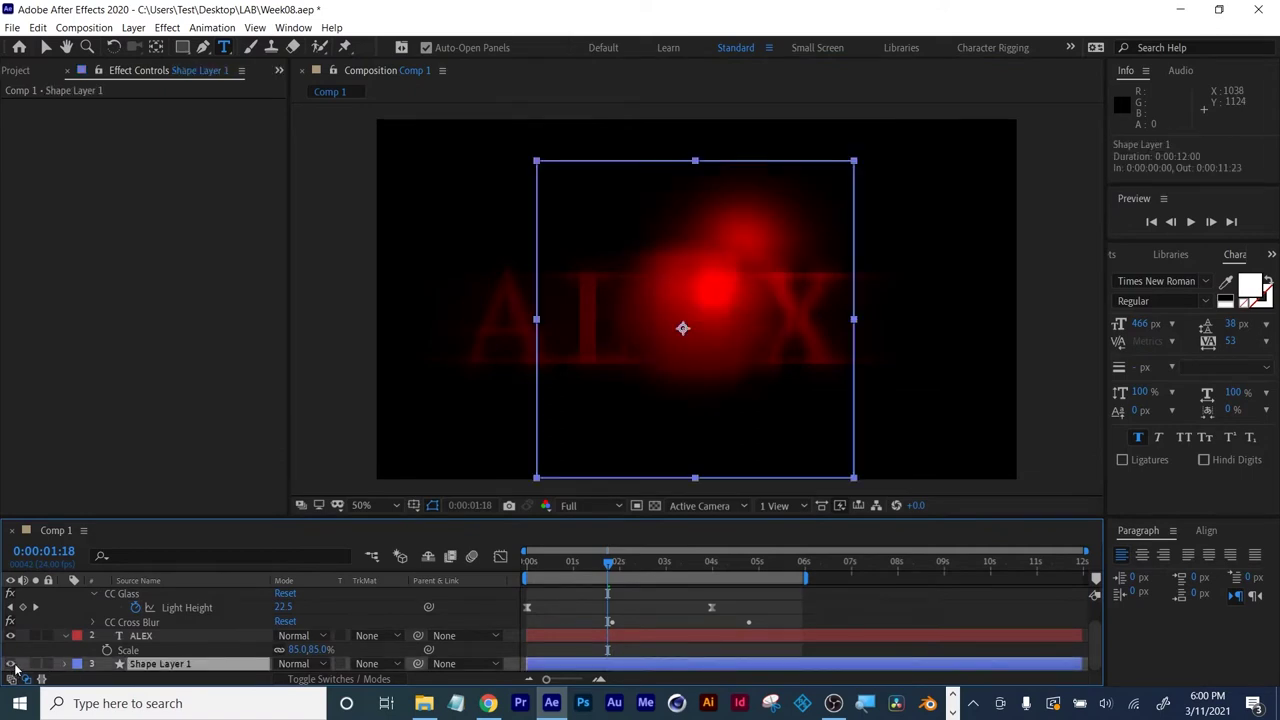
pyautogui.press('s')
pyautogui.moveTo(305, 664); pyautogui.dragTo(600, 664)
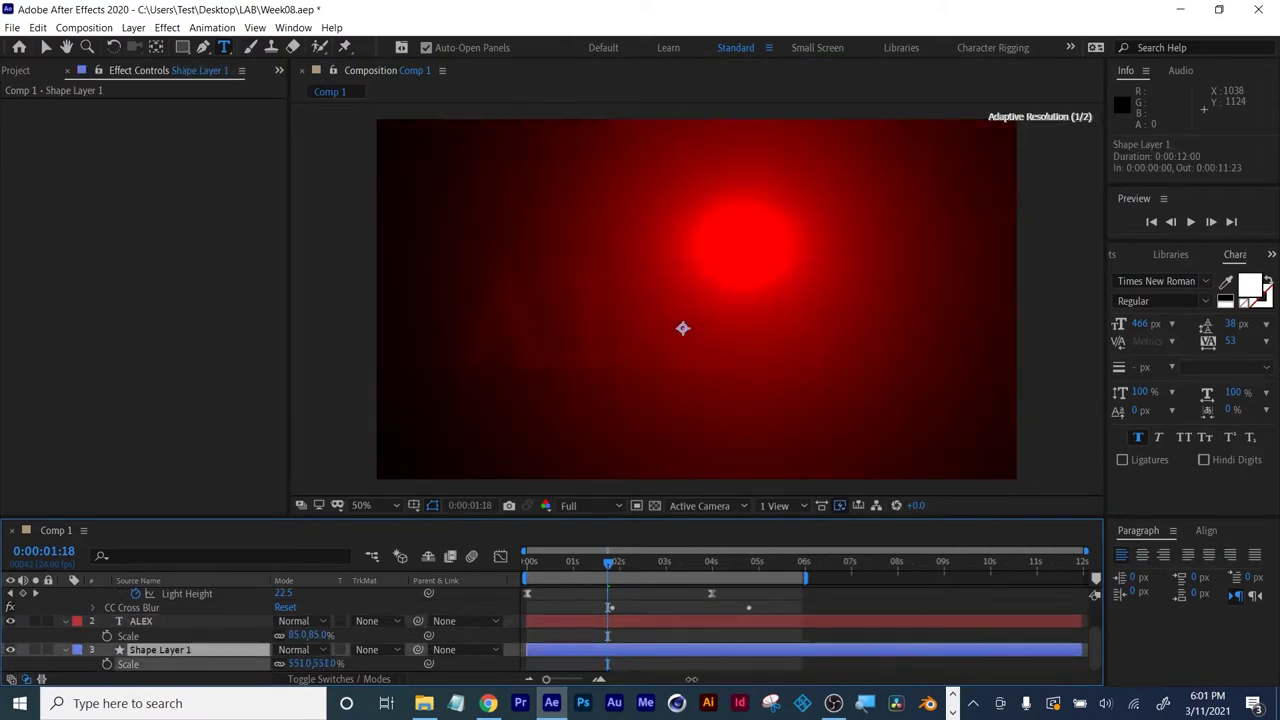
pyautogui.click(160, 650)
pyautogui.press('Return')
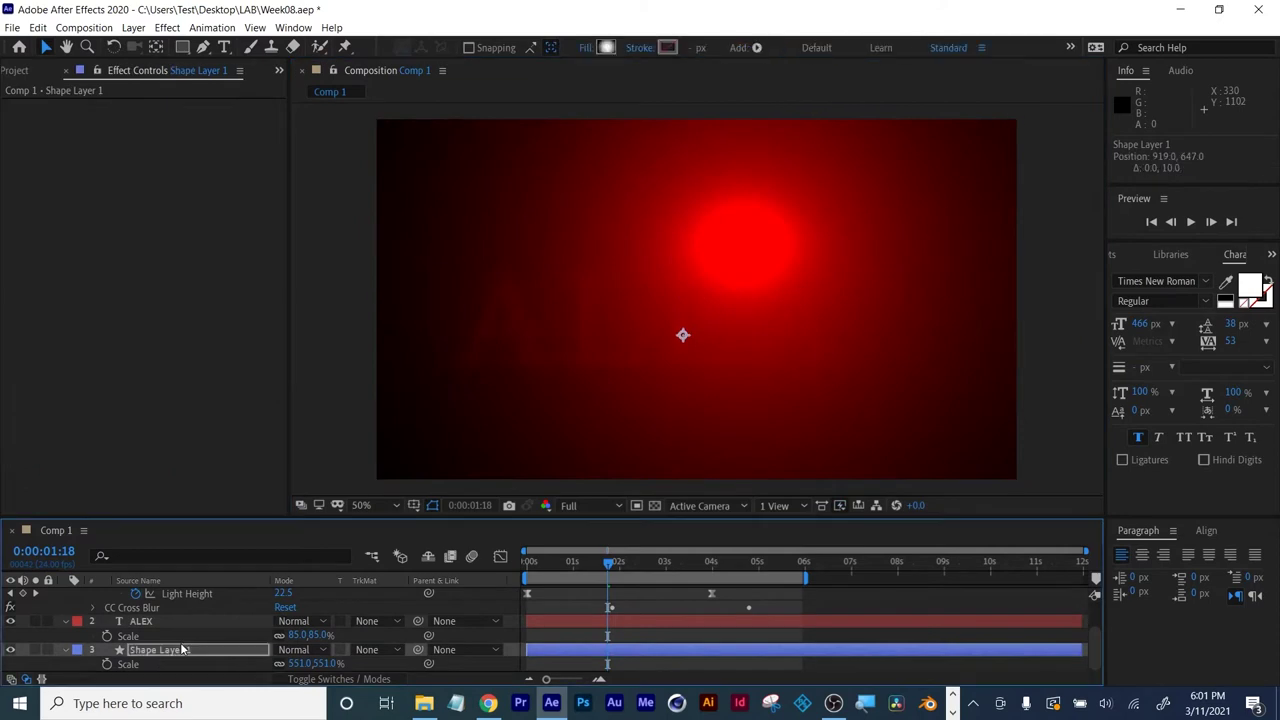
# Reduce Shape Layer 1's scale to 301% and move the layer to position 779, 727.
pyautogui.moveTo(296, 663); pyautogui.dragTo(241, 686)
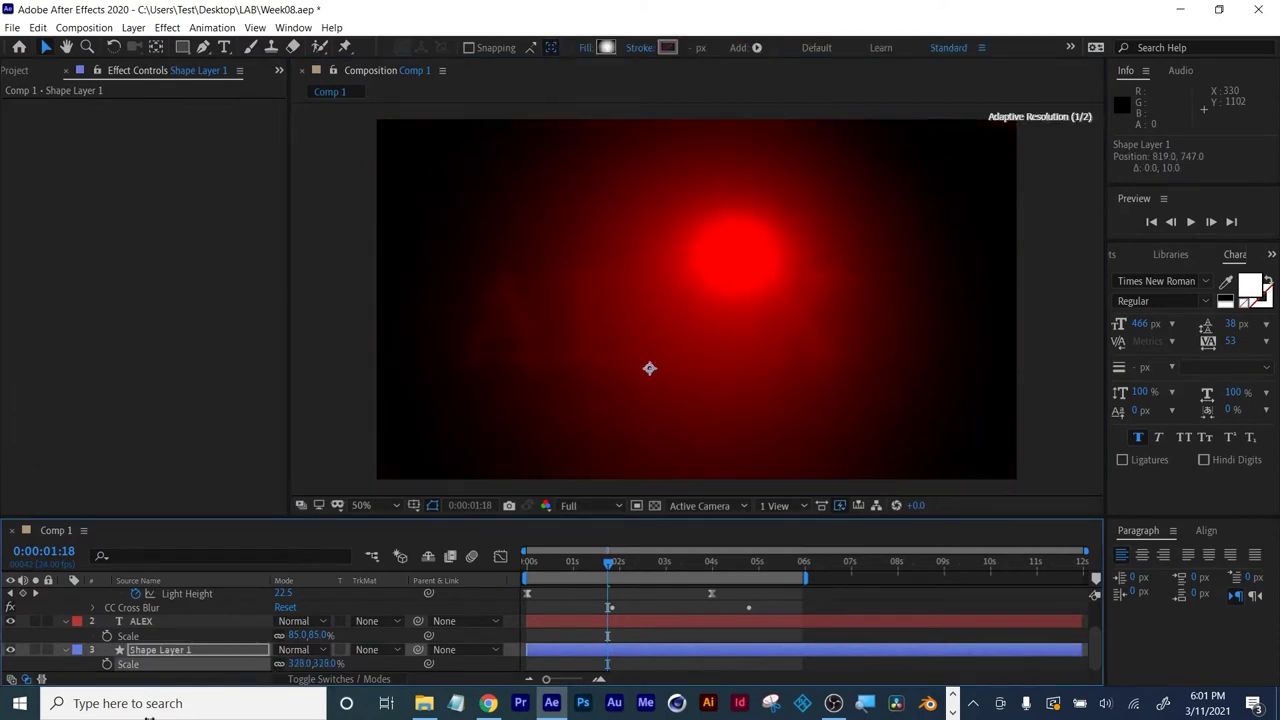
pyautogui.moveTo(148, 718); pyautogui.dragTo(130, 718)
pyautogui.hotkey('shift', 'Up')
pyautogui.hotkey('shift', 'Up')
pyautogui.hotkey('shift', 'Left')
pyautogui.hotkey('shift', 'Left')
pyautogui.hotkey('shift', 'Left')
pyautogui.hotkey('shift', 'Left')
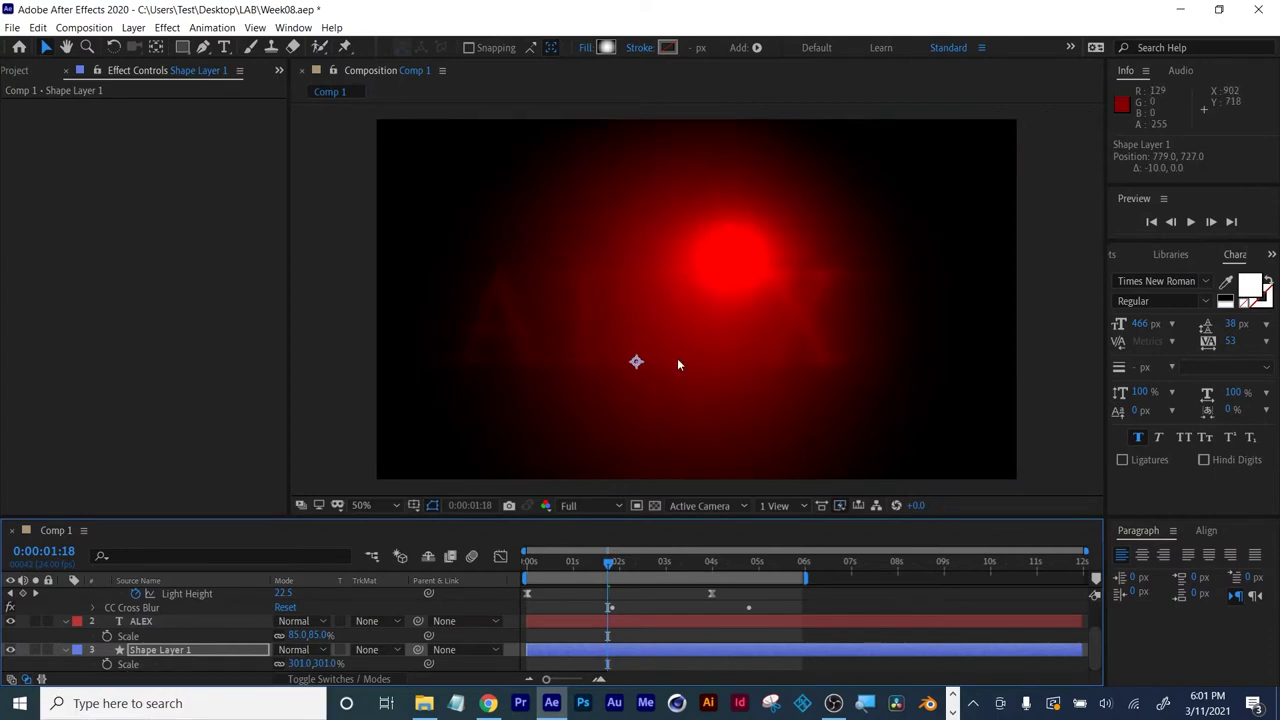
# Hide Shape Layer 1 and preview the title animation from the start.
pyautogui.click(10, 650)
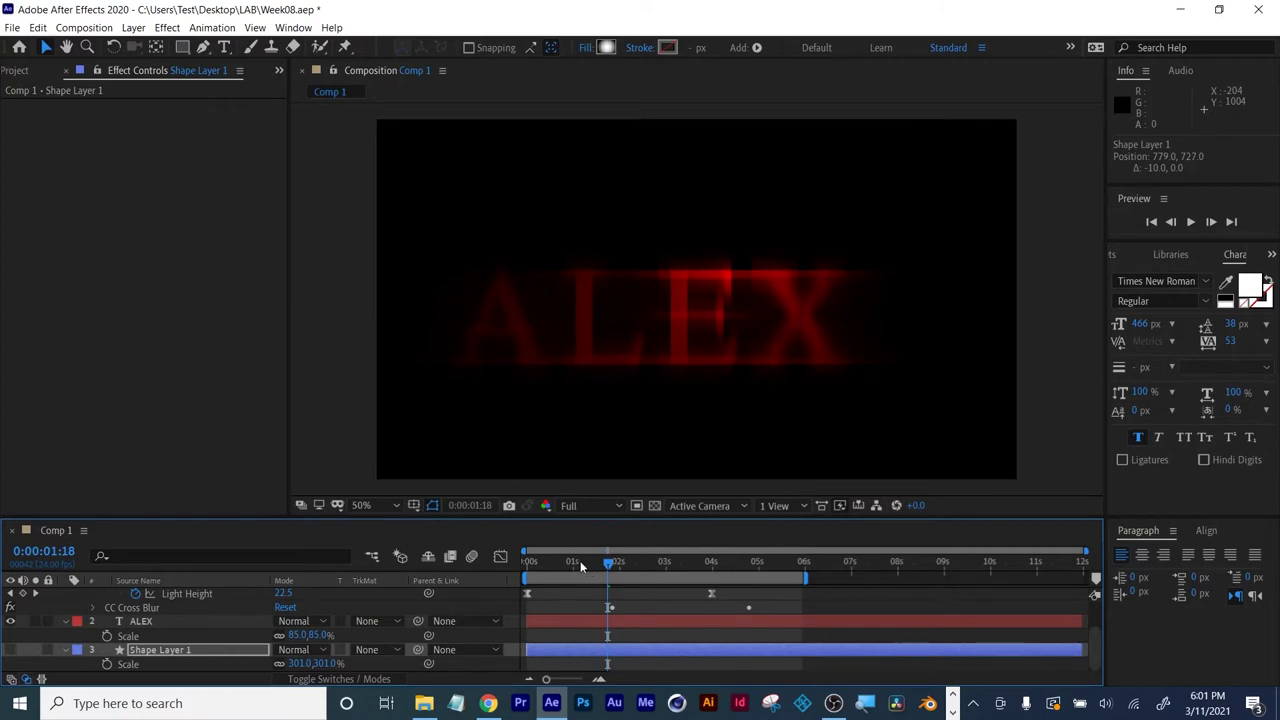
pyautogui.moveTo(588, 563); pyautogui.dragTo(524, 575)
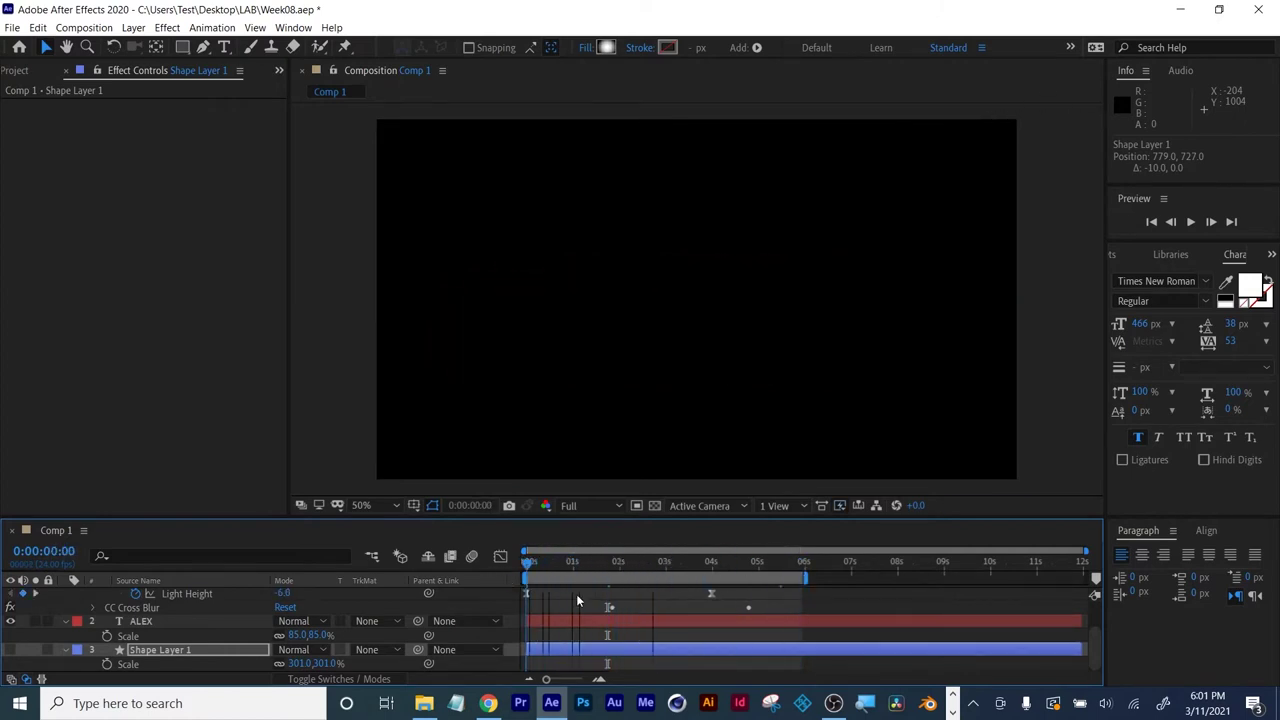
pyautogui.press('space')
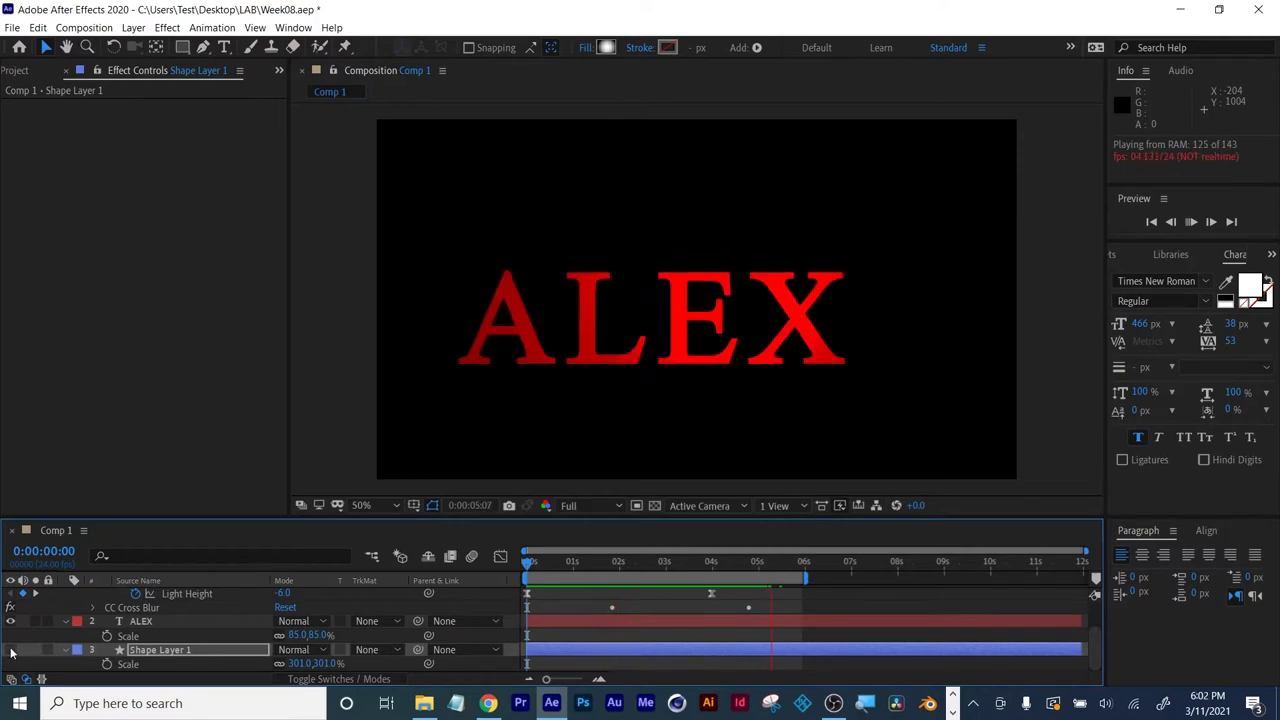
pyautogui.press('space')
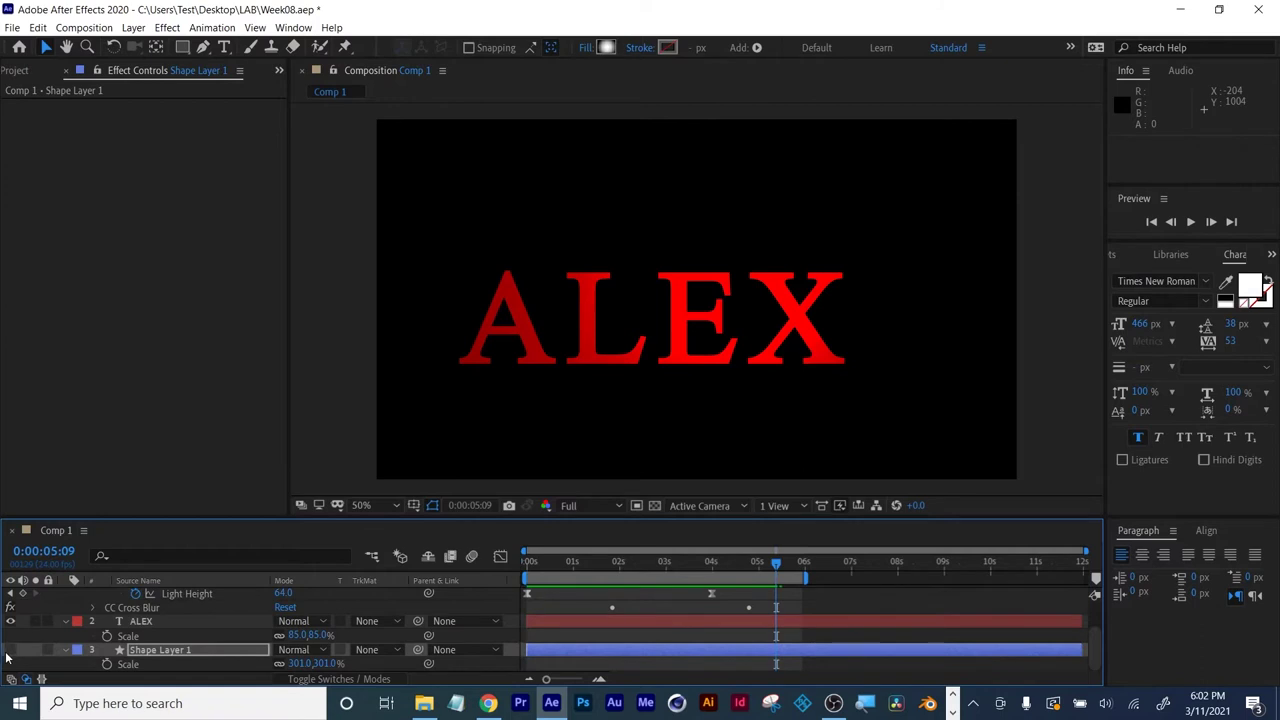
pyautogui.click(10, 651)
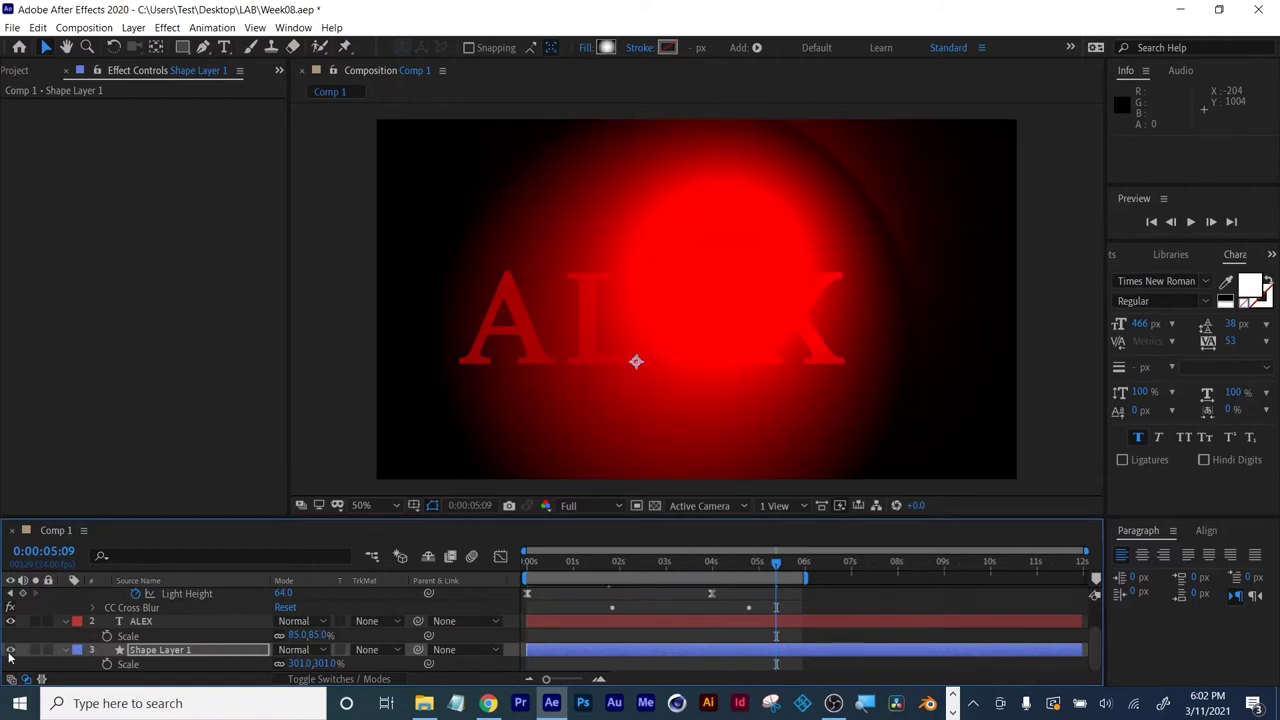
pyautogui.click(10, 651)
# Reveal all keyframed properties of Adjustment Layer 1 and enlarge the timeline area to show them.
pyautogui.click(184, 594)
pyautogui.scroll(2, 180, 606)
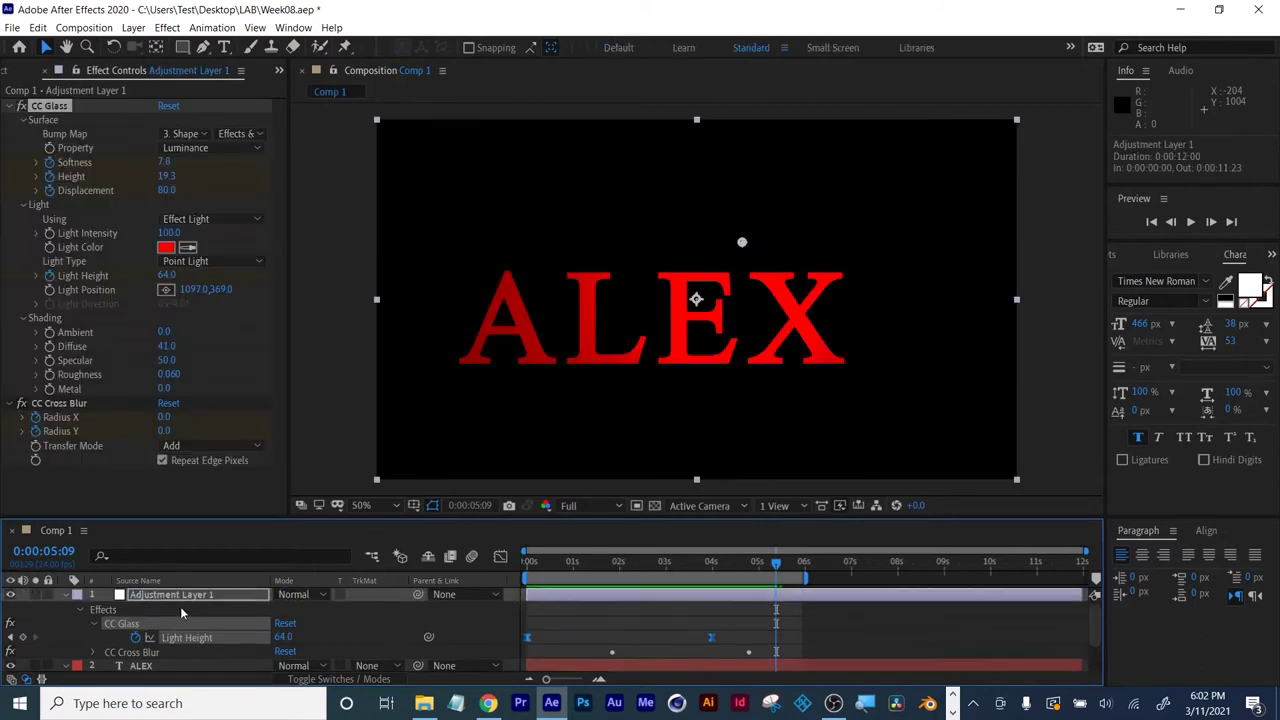
pyautogui.click(141, 596)
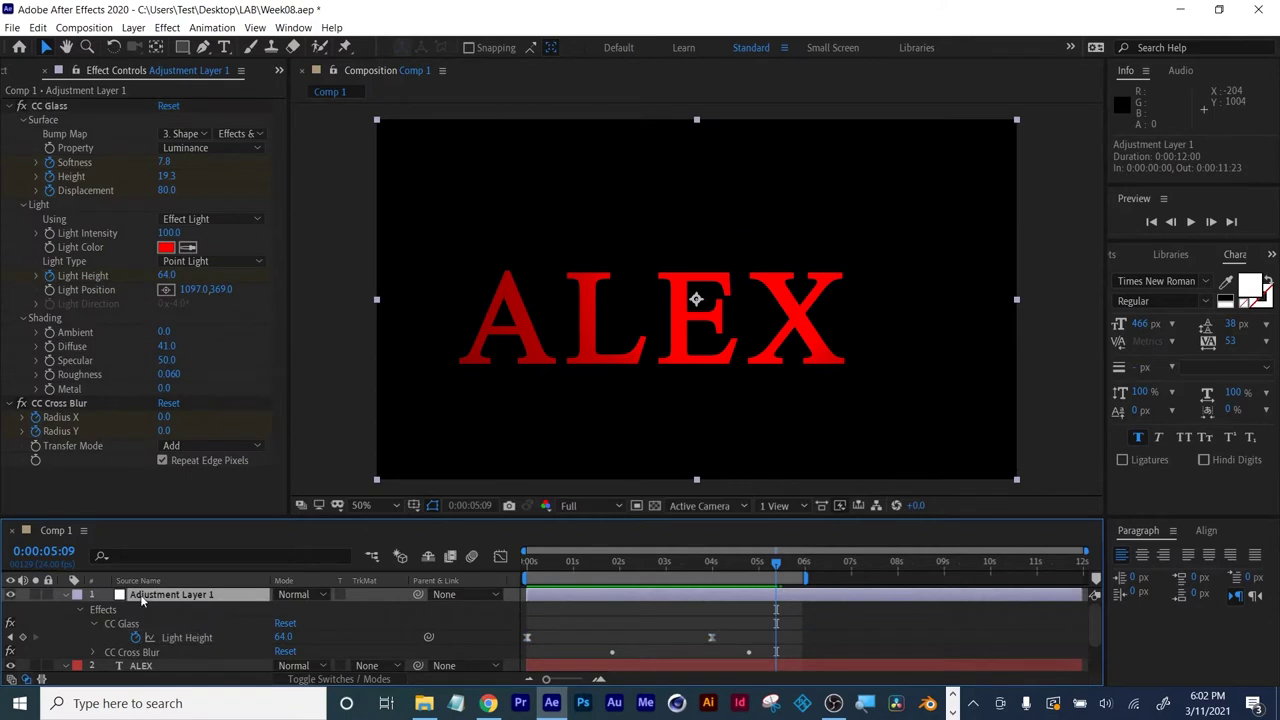
pyautogui.click(67, 596)
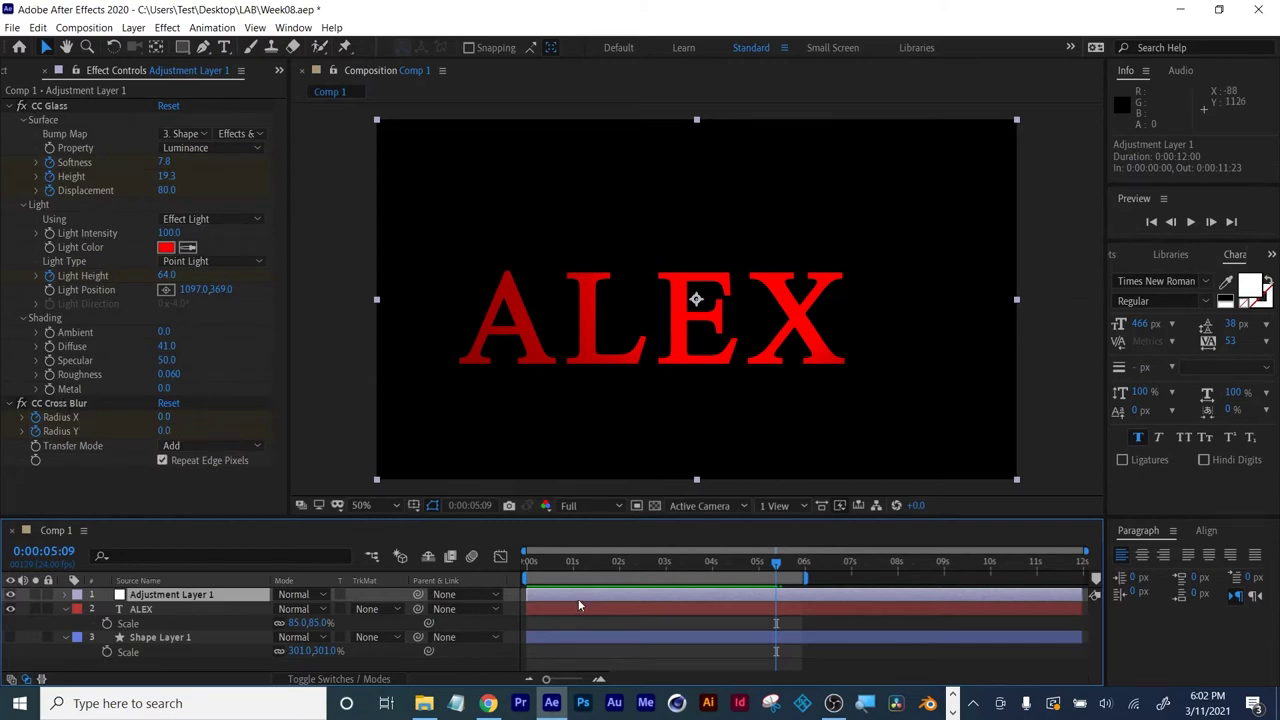
pyautogui.press('u')
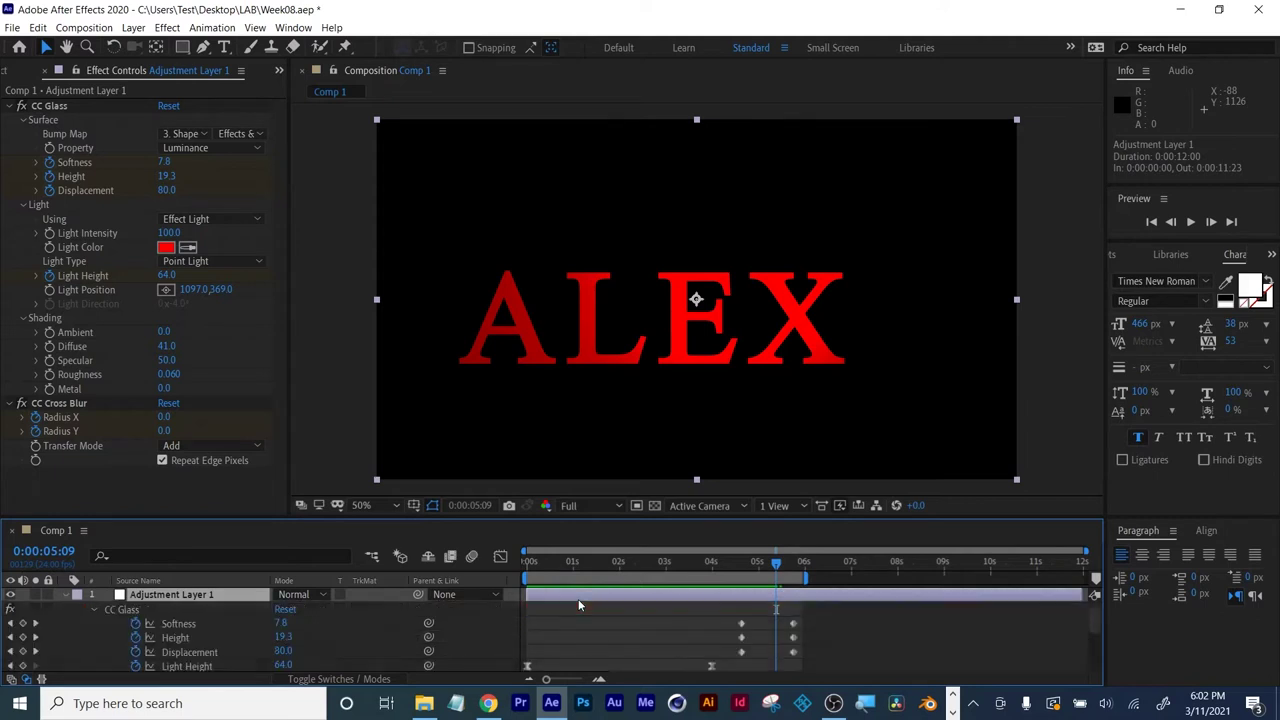
pyautogui.moveTo(727, 568); pyautogui.dragTo(640, 562)
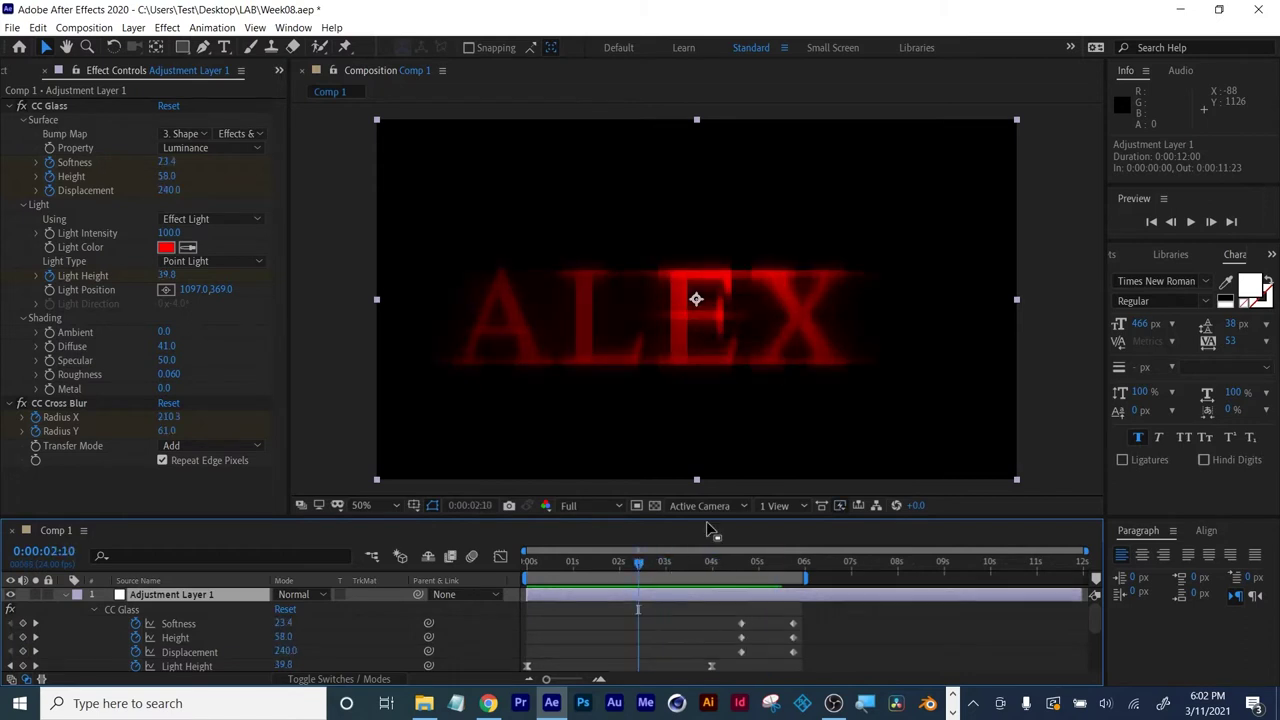
pyautogui.moveTo(709, 518); pyautogui.dragTo(708, 449)
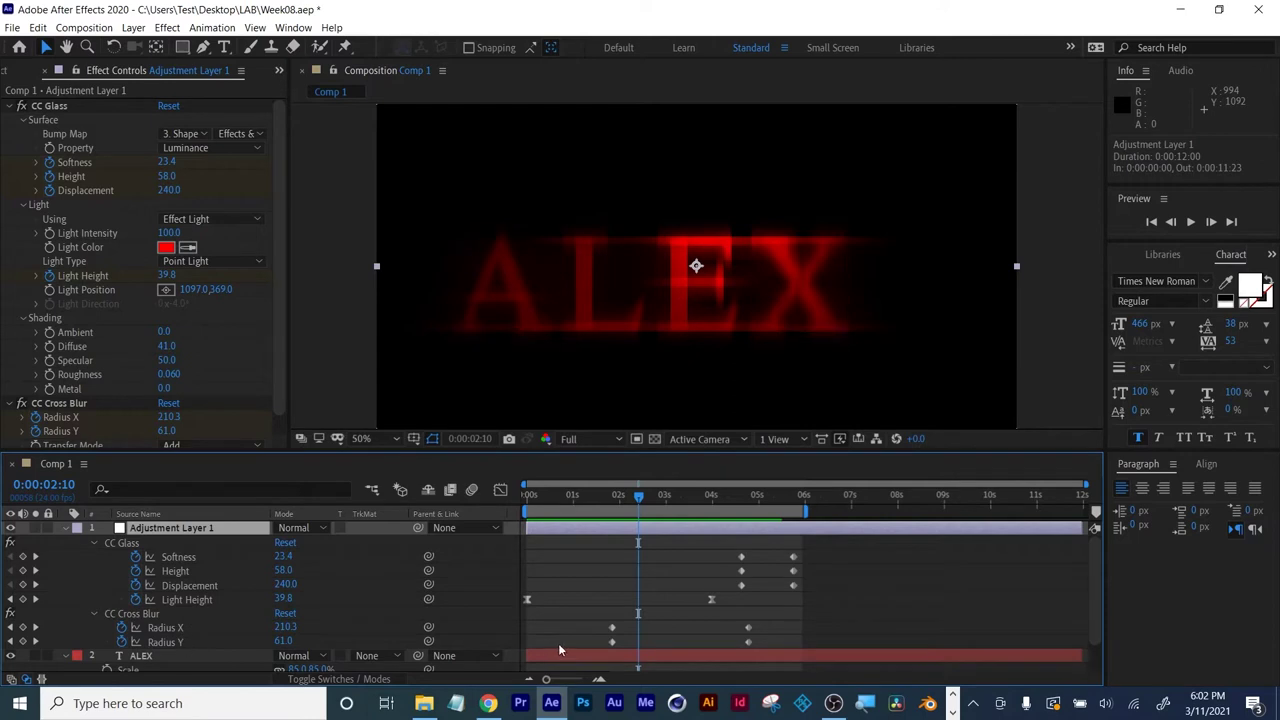
# Enable keyframing for the CC Glass Light Position at 0:00:01:15 and move the playhead to 0:00:03:08.
pyautogui.moveTo(590, 497); pyautogui.dragTo(512, 493)
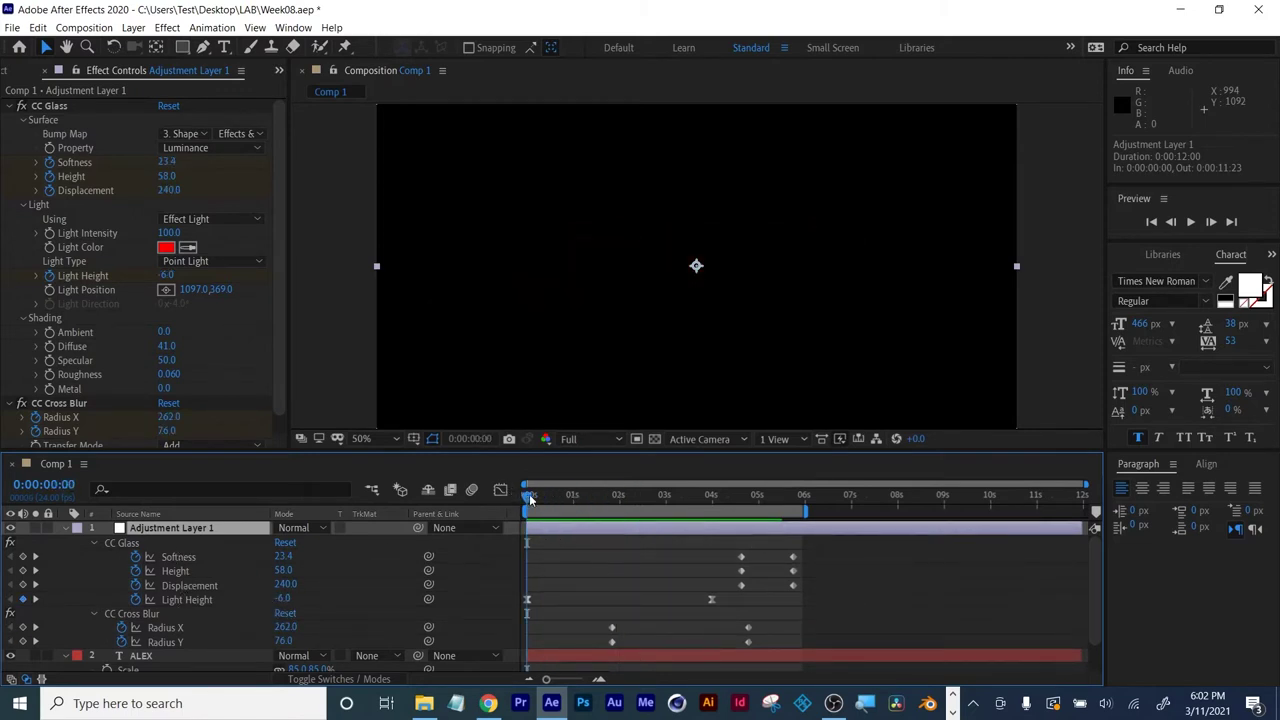
pyautogui.moveTo(530, 498); pyautogui.dragTo(603, 501)
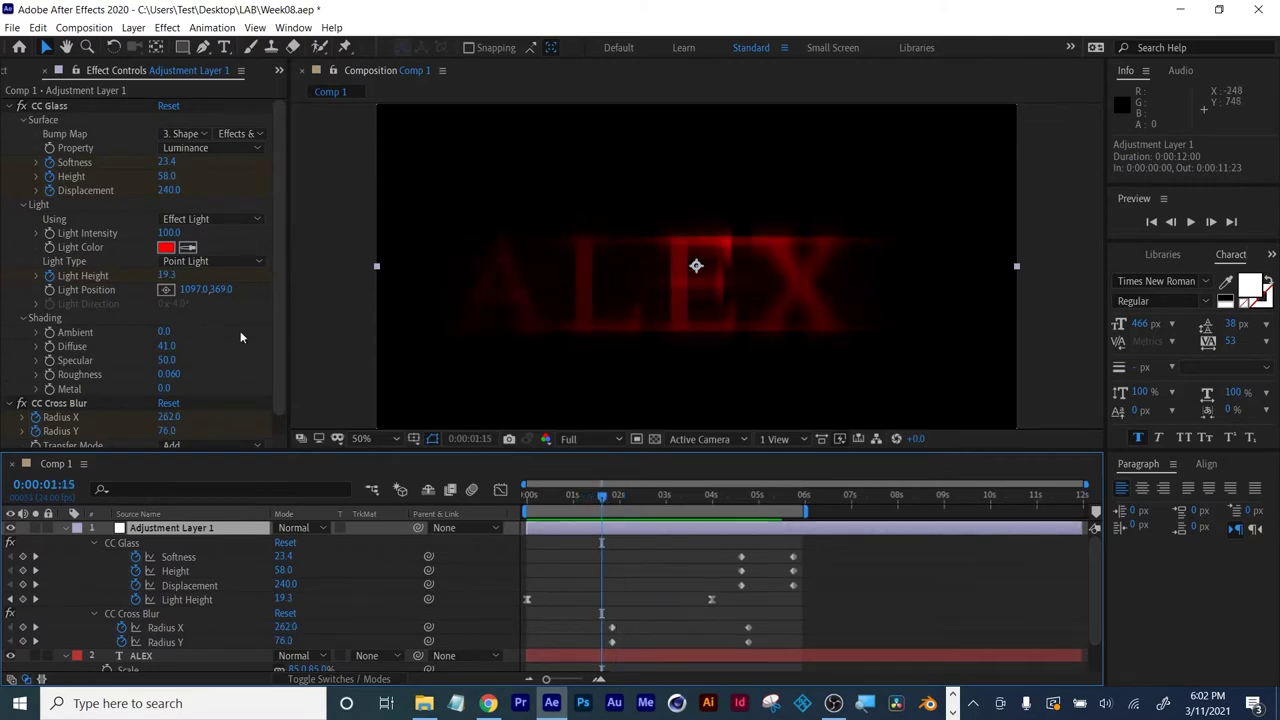
pyautogui.click(50, 294)
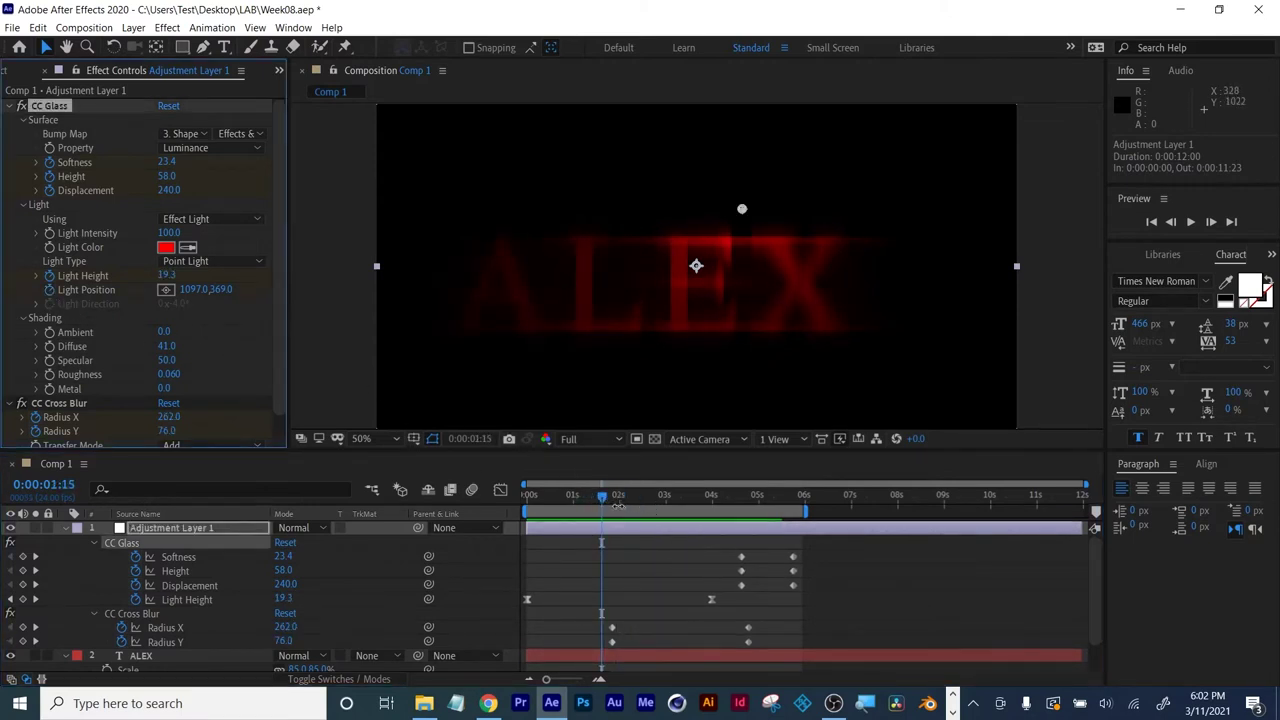
pyautogui.moveTo(623, 502); pyautogui.dragTo(681, 500)
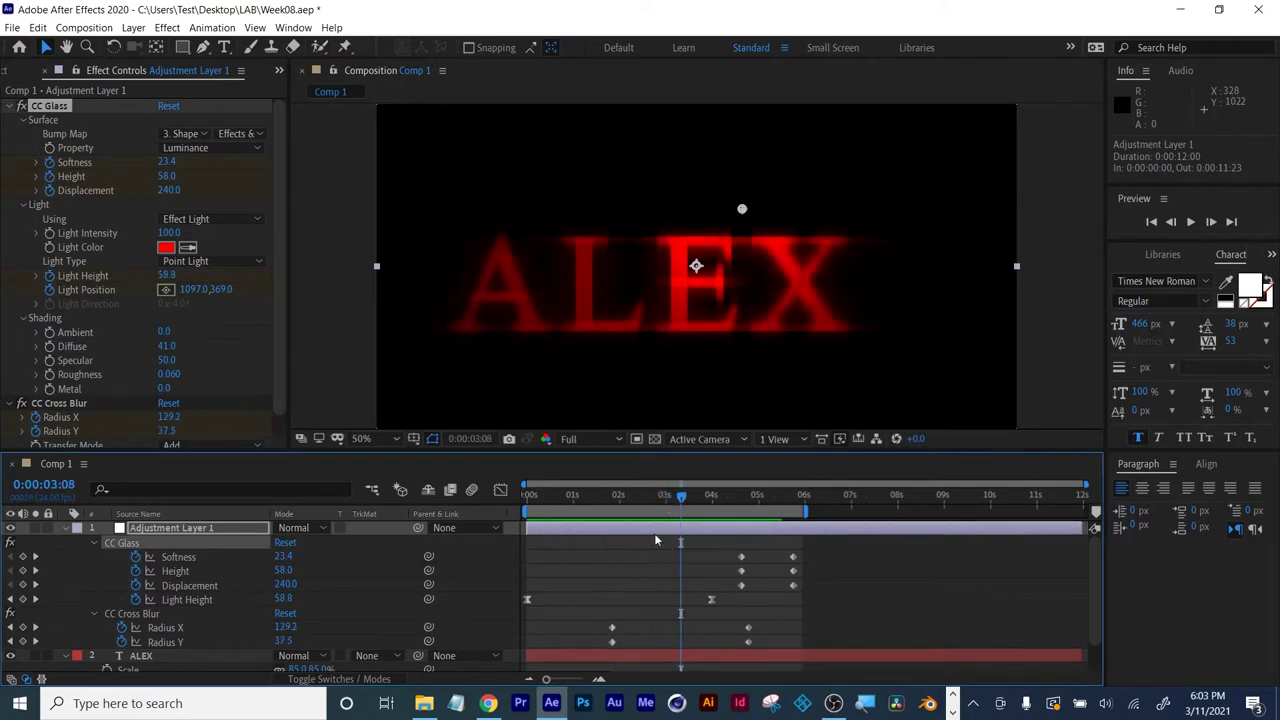
# Center the title text layer horizontally in the composition.
pyautogui.scroll(-2, 174, 641)
pyautogui.click(154, 621)
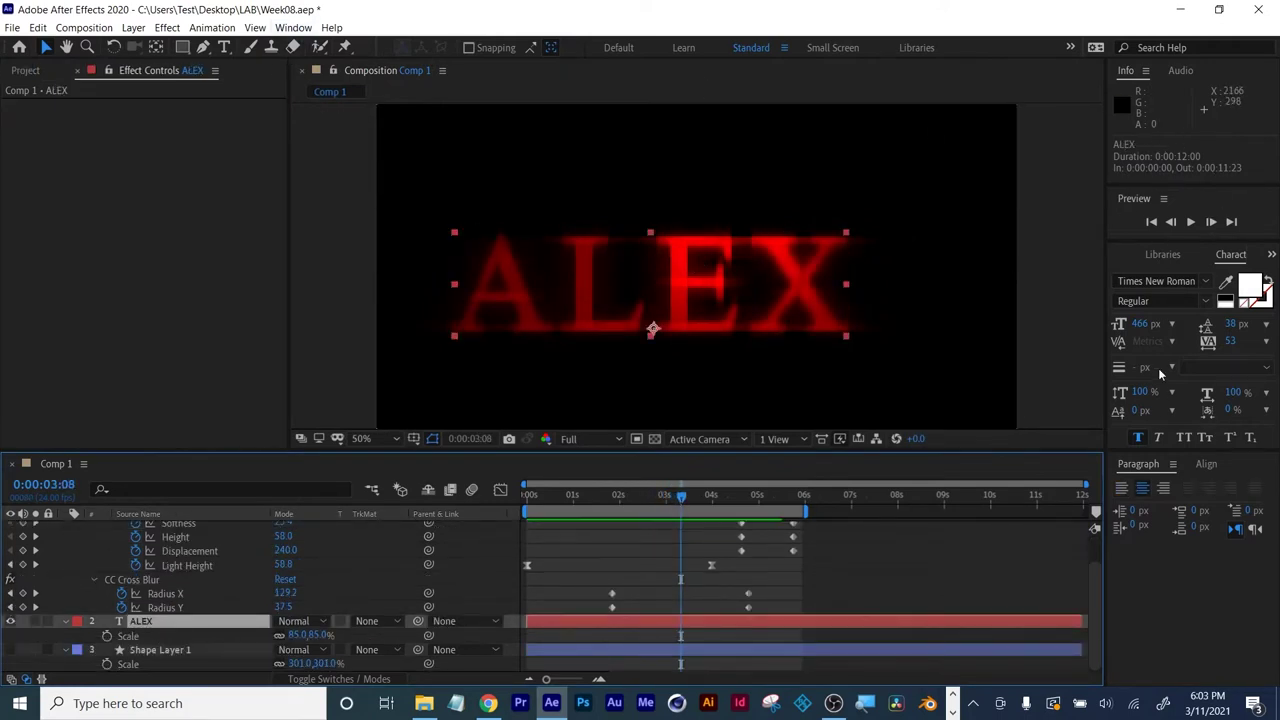
pyautogui.click(1208, 463)
pyautogui.click(1152, 506)
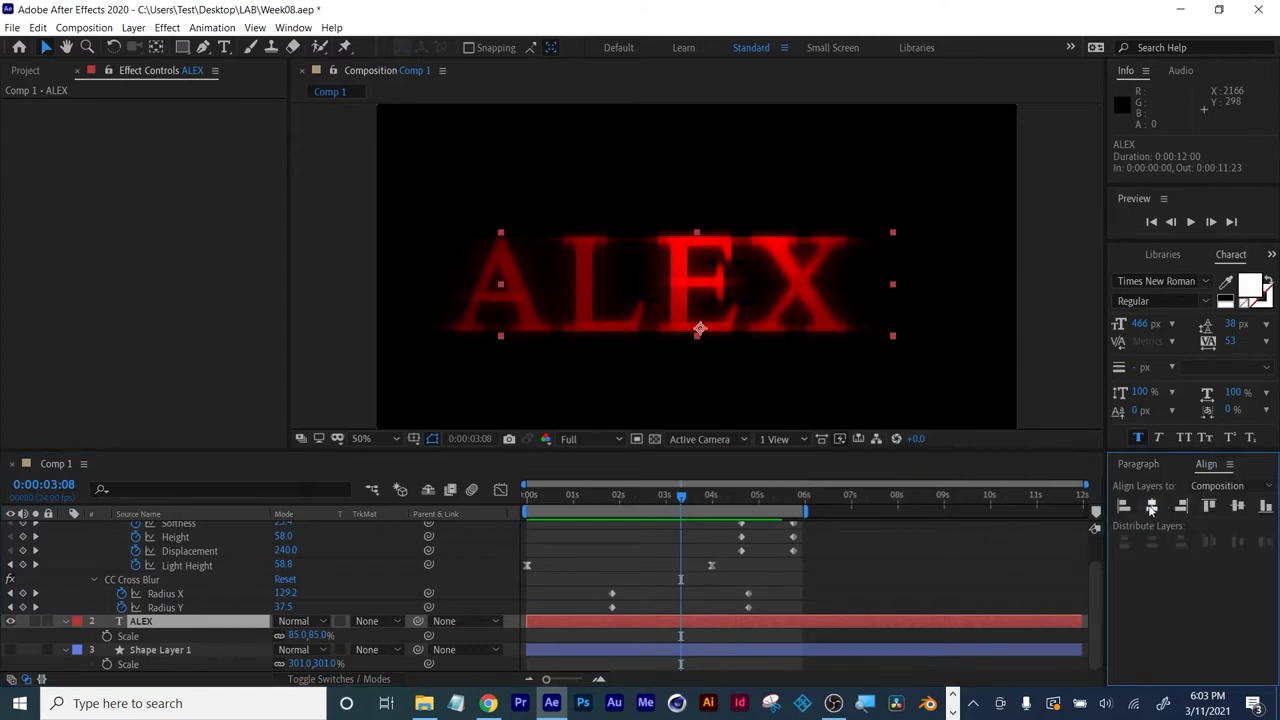
pyautogui.click(150, 623)
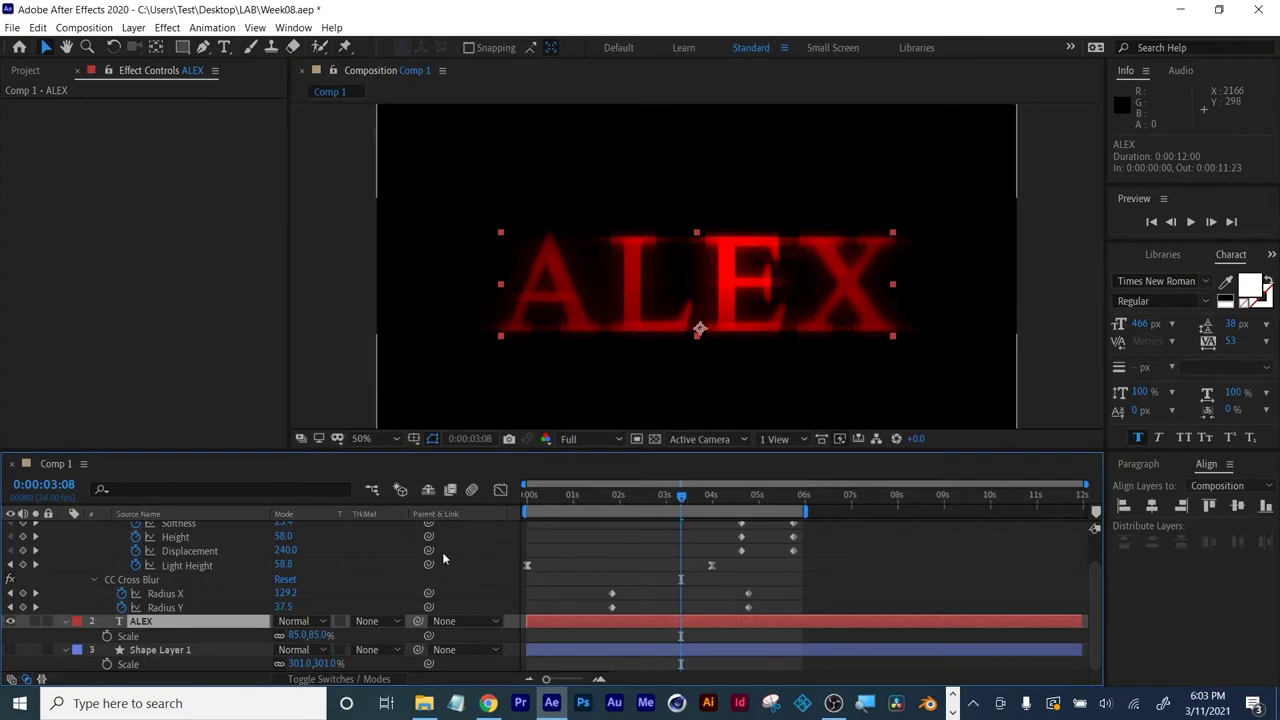
# Reveal Adjustment Layer 1's keyframed properties and add a CC Glass Light Position keyframe of 1798, 369 at 0:00:05:13.
pyautogui.scroll(2, 400, 587)
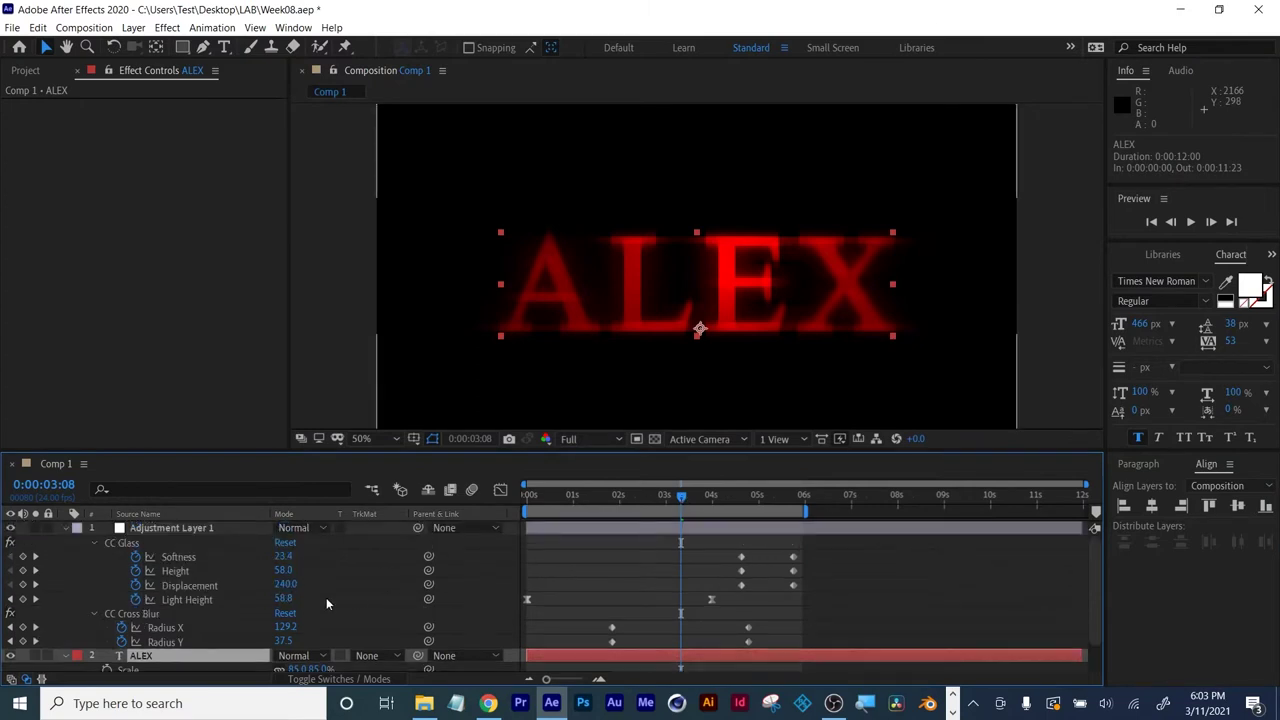
pyautogui.click(178, 532)
pyautogui.press('u')
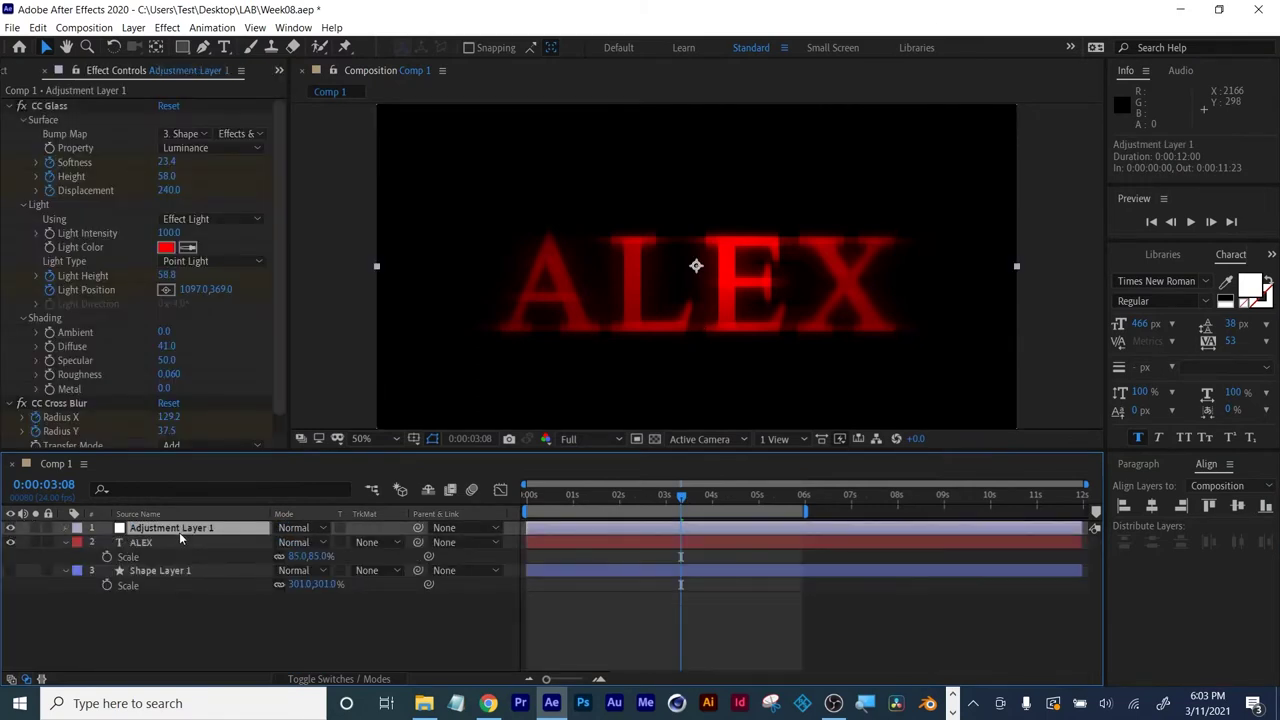
pyautogui.press('u')
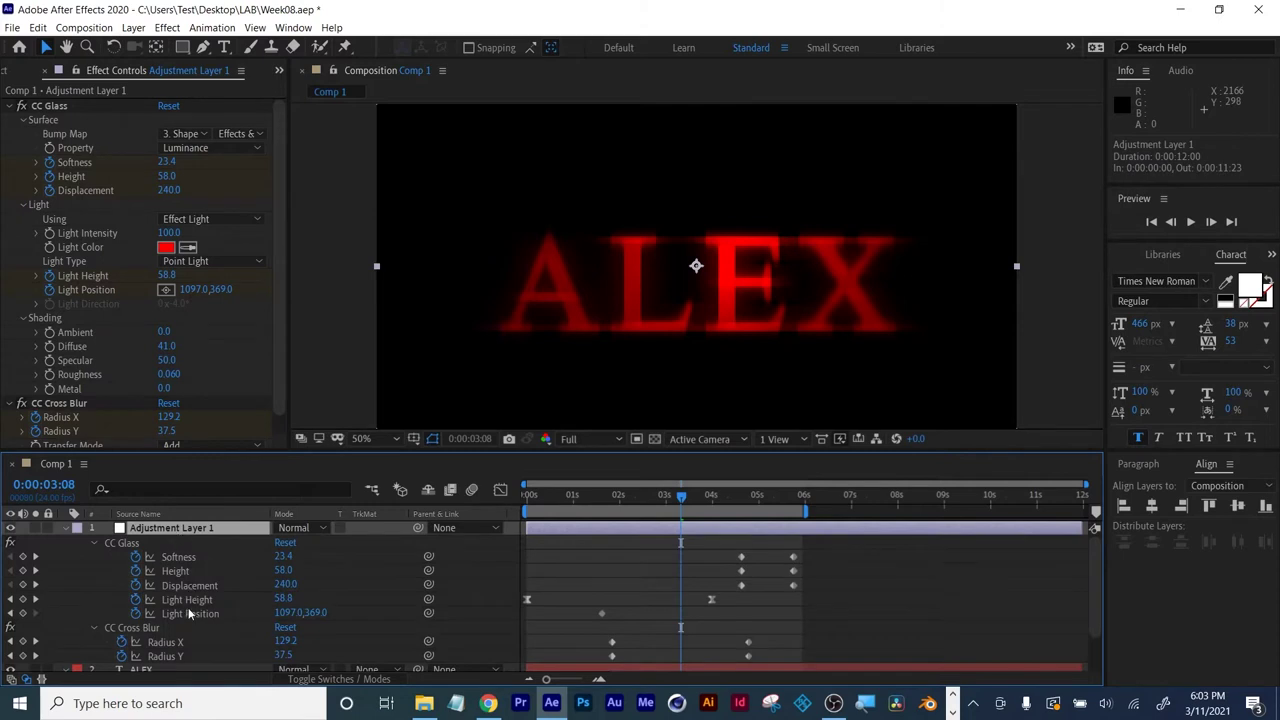
pyautogui.press('space')
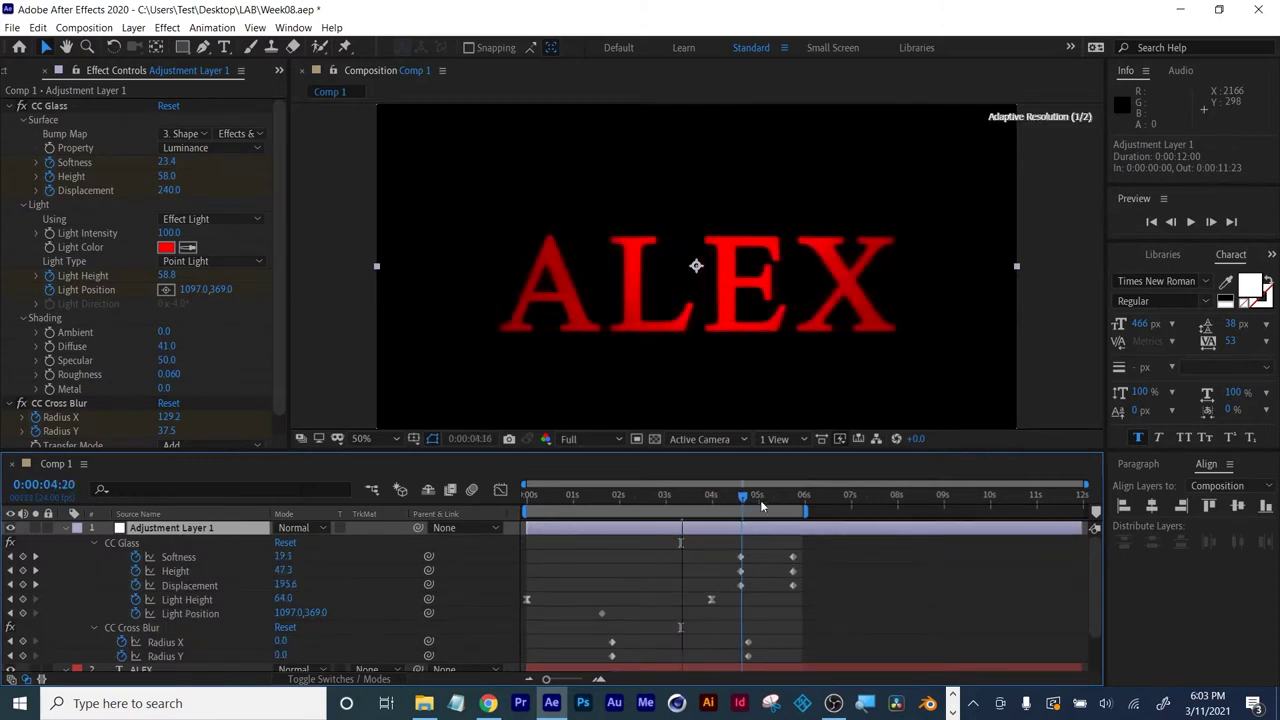
pyautogui.moveTo(288, 616); pyautogui.dragTo(830, 585)
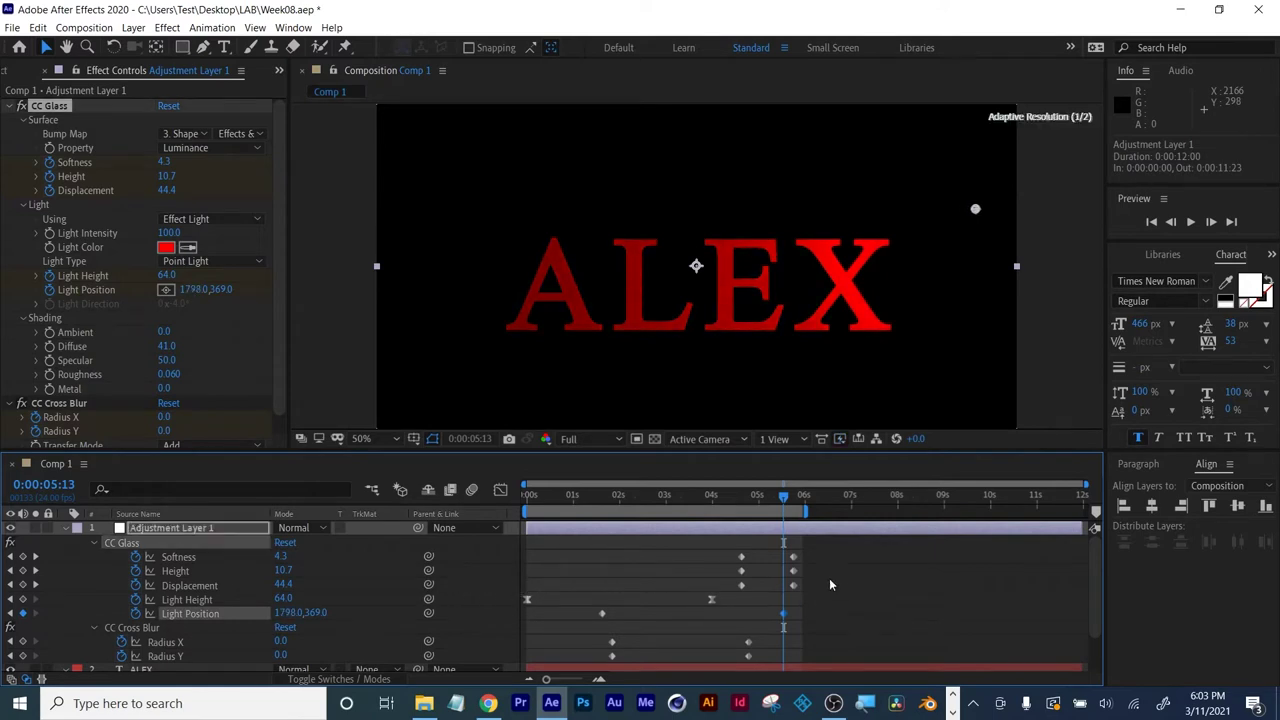
# Move the light of the 0:00:05:13 Light Position keyframe far outside the frame, to 5188, 497.
pyautogui.click(792, 495)
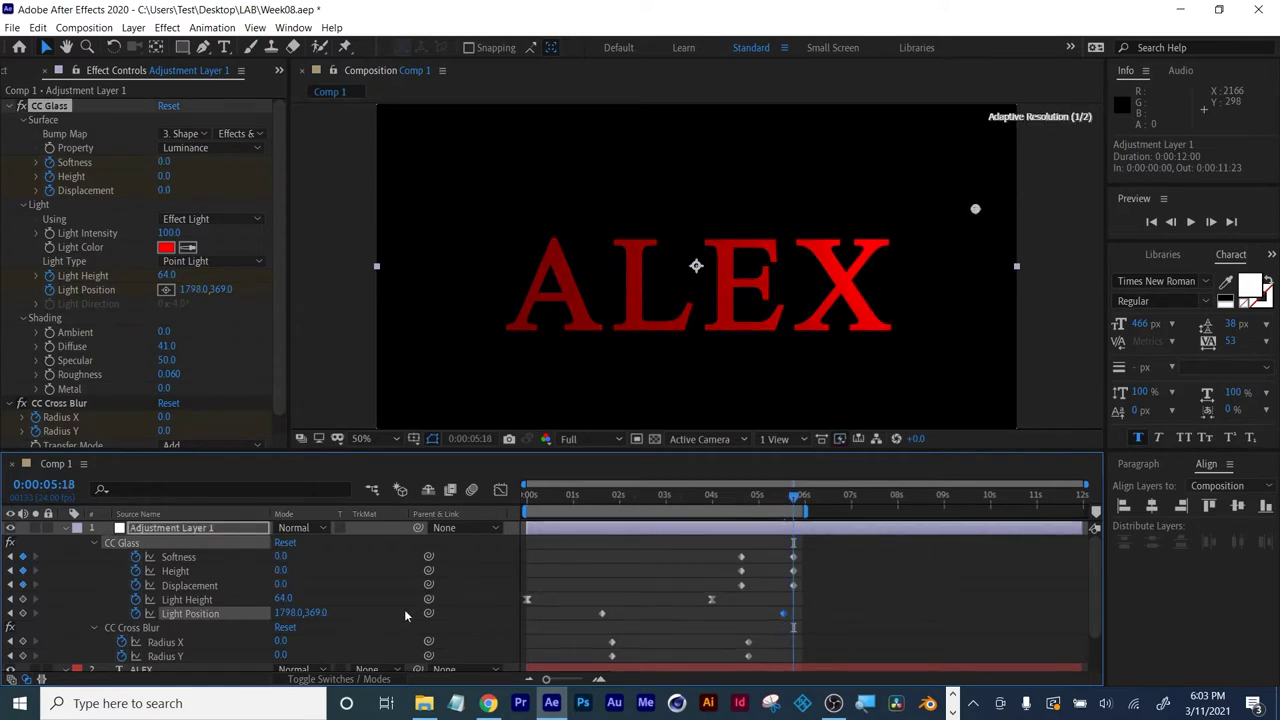
pyautogui.click(11, 613)
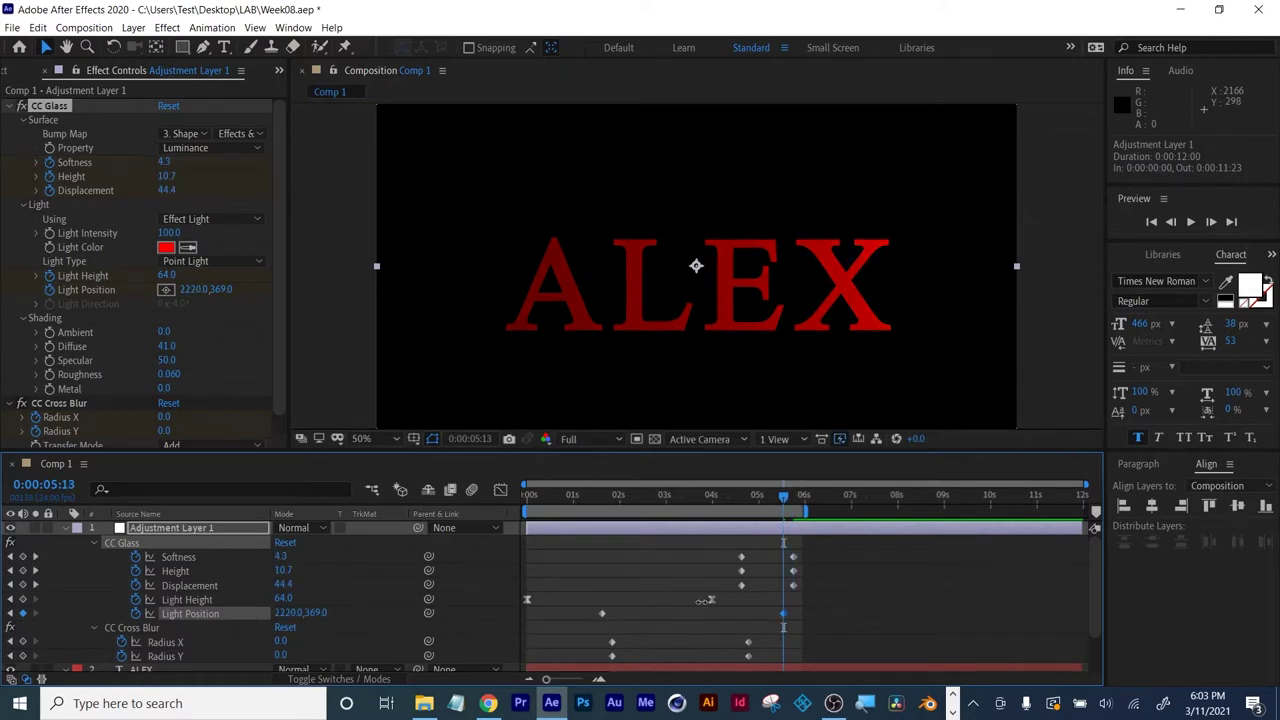
pyautogui.press(',')
pyautogui.press(',')
pyautogui.press(',')
pyautogui.press(',')
pyautogui.moveTo(900, 265); pyautogui.dragTo(1058, 262)
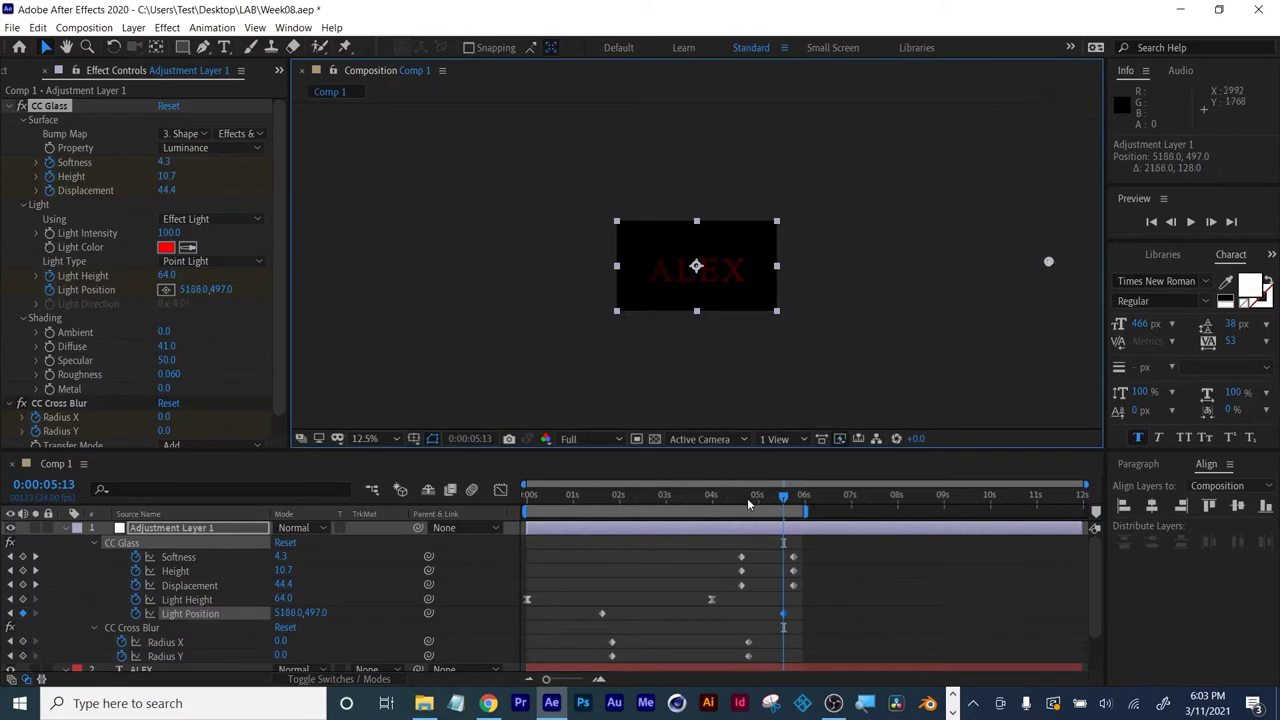
# Collapse Adjustment Layer 1's properties, enlarge the composition view, and preview the title animation from the start.
pyautogui.press('Home')
pyautogui.press('.')
pyautogui.press('.')
pyautogui.press('.')
pyautogui.press('.')
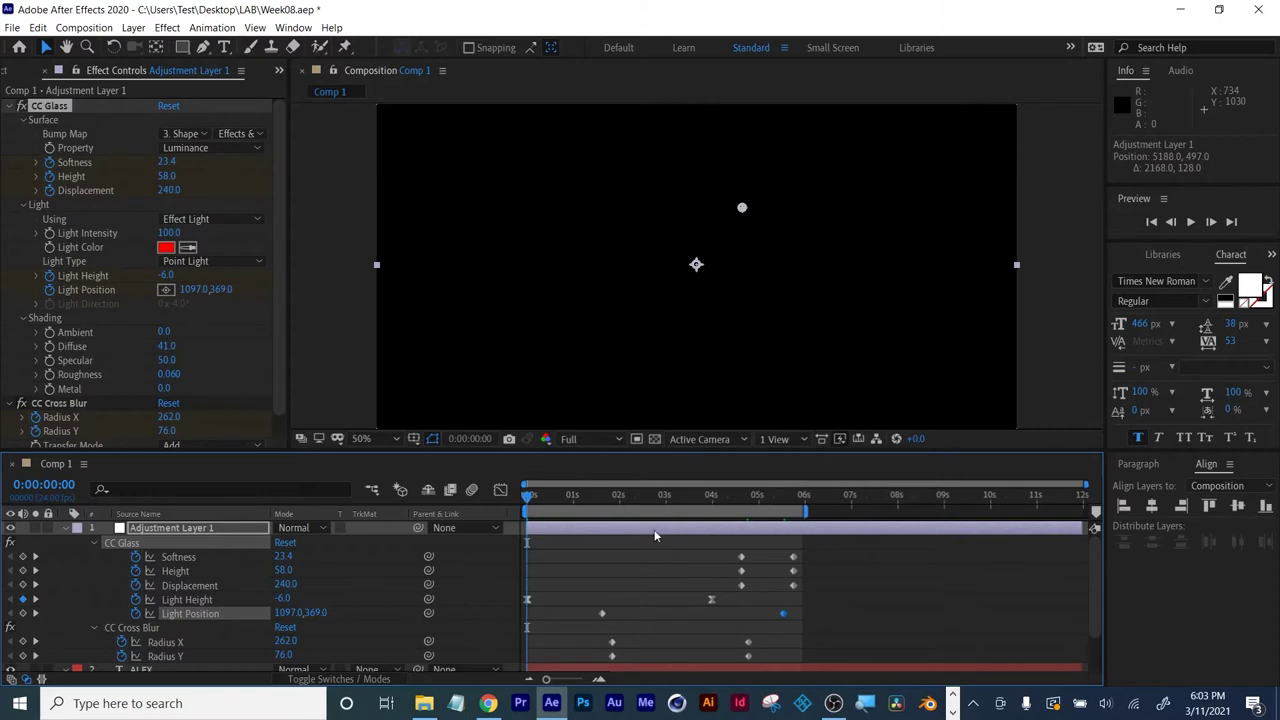
pyautogui.press('u')
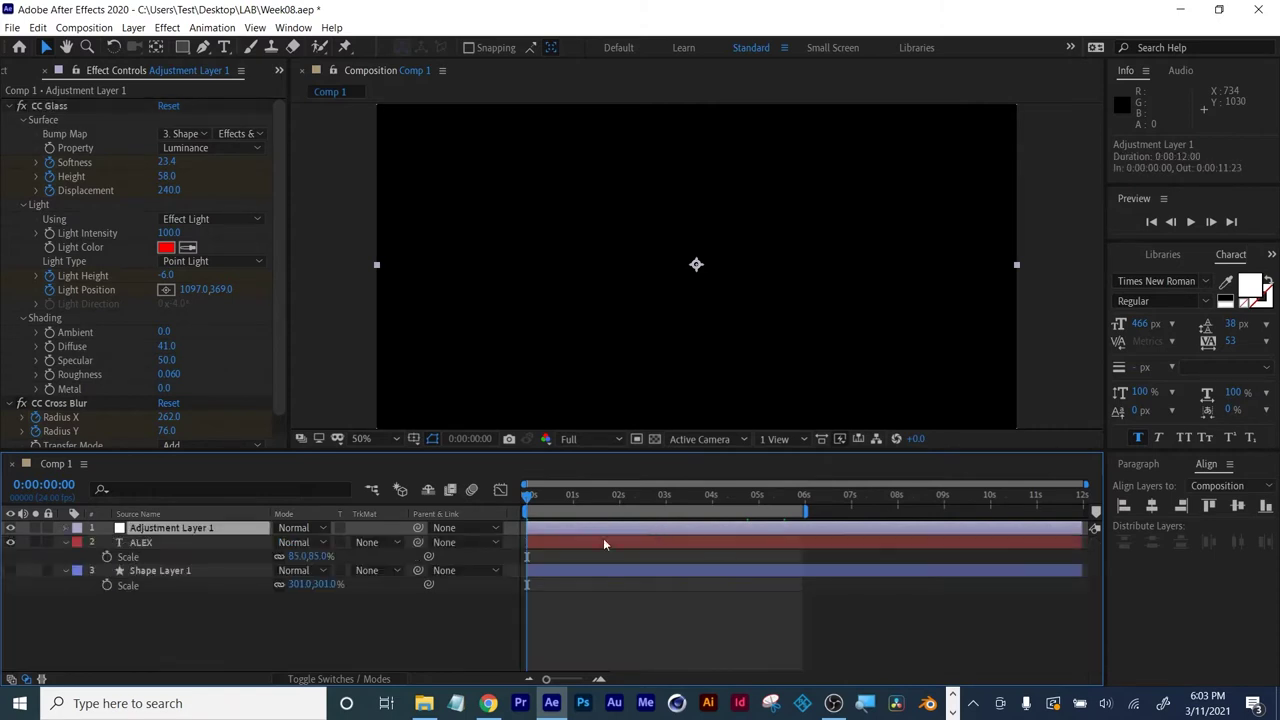
pyautogui.moveTo(628, 463); pyautogui.dragTo(626, 488)
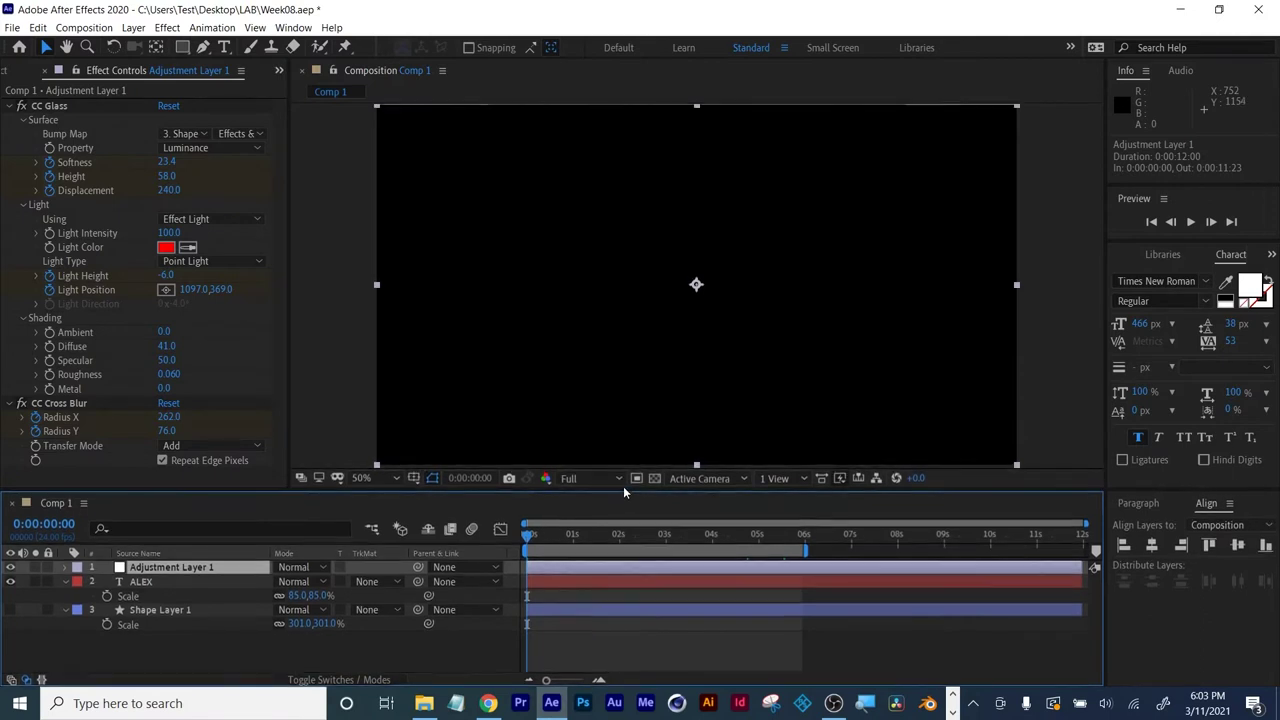
pyautogui.press('space')
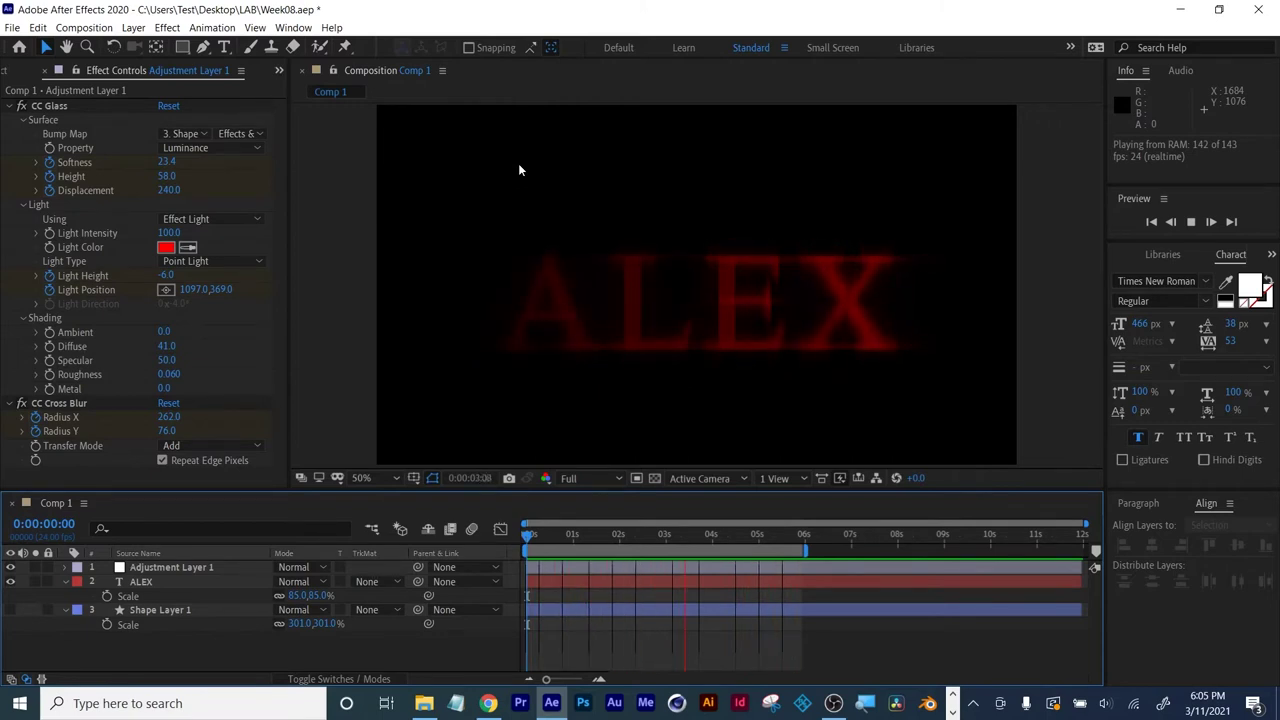
pyautogui.press('space')
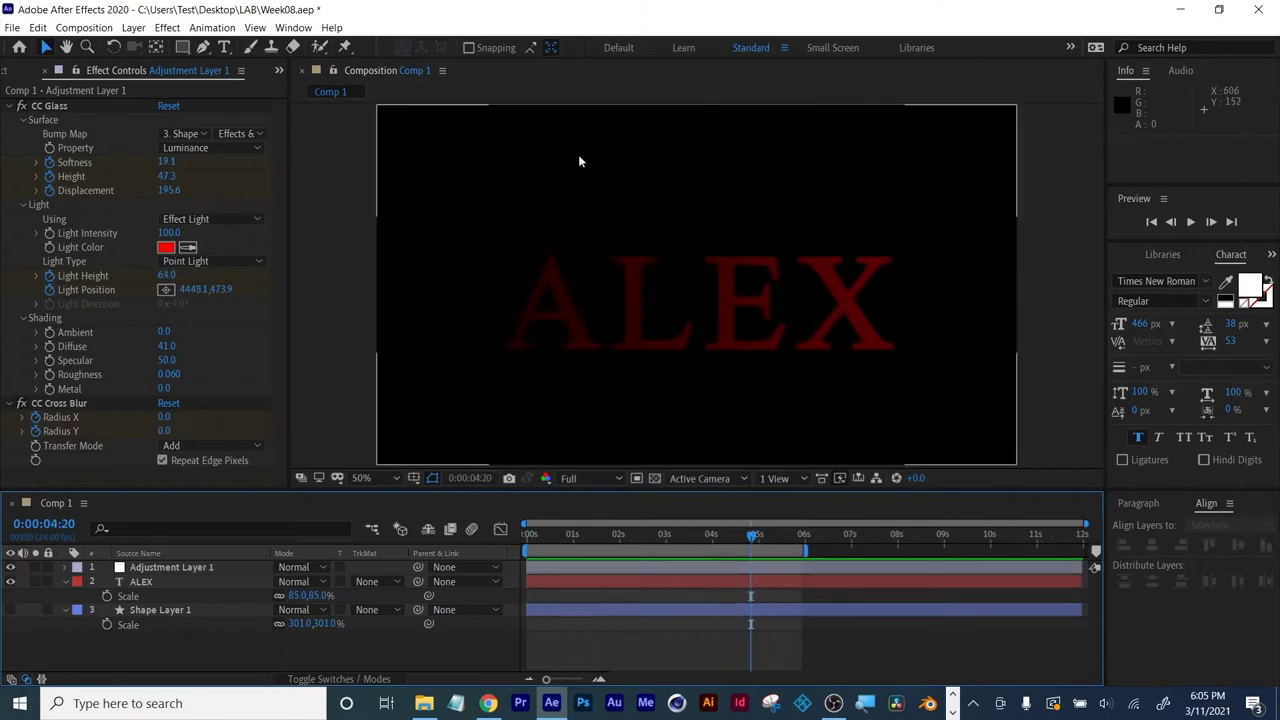
# Scrub back and forth through the title animation to examine the light sweep, ending at 0:00:03:00.
pyautogui.moveTo(660, 539); pyautogui.dragTo(606, 549)
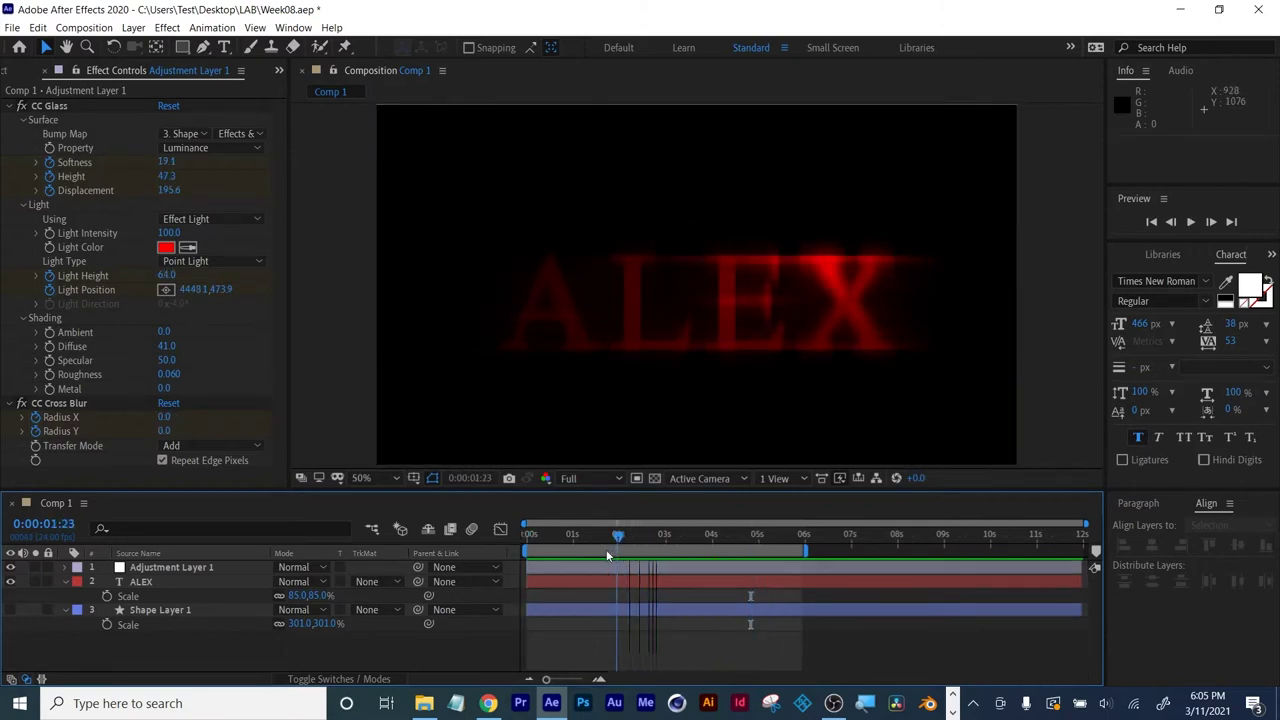
pyautogui.moveTo(681, 531); pyautogui.dragTo(773, 538)
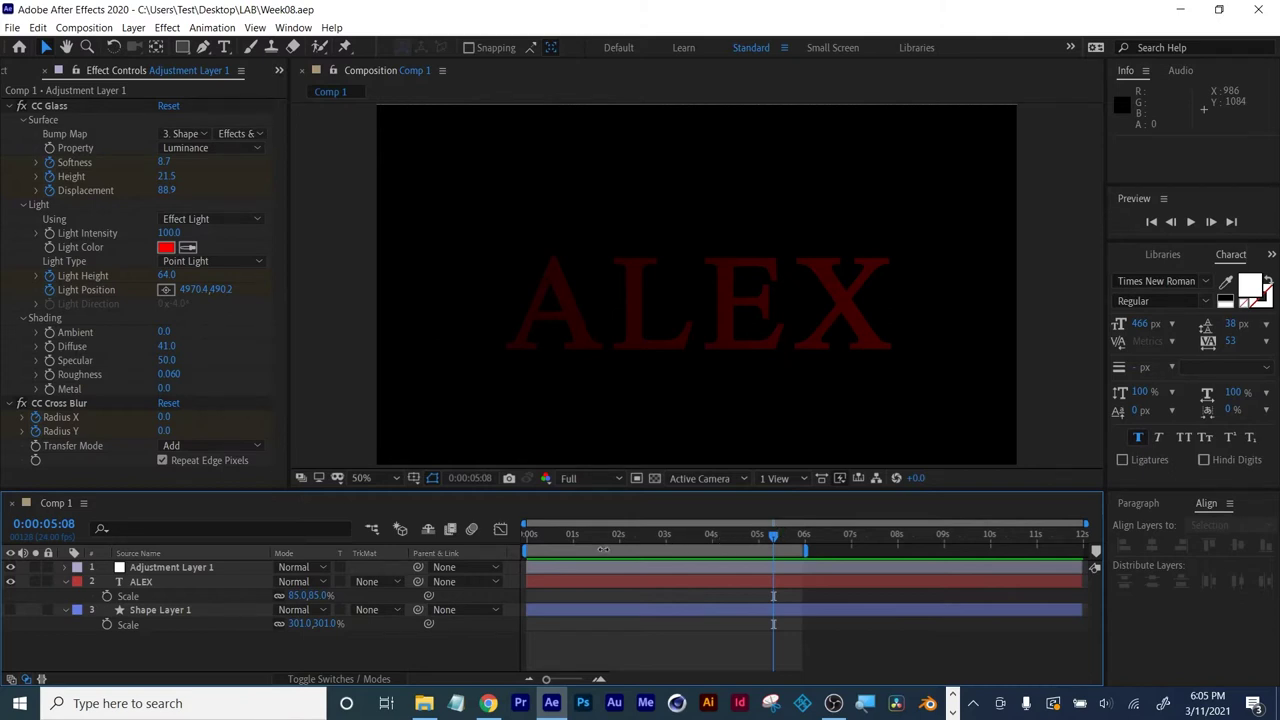
pyautogui.press('Home')
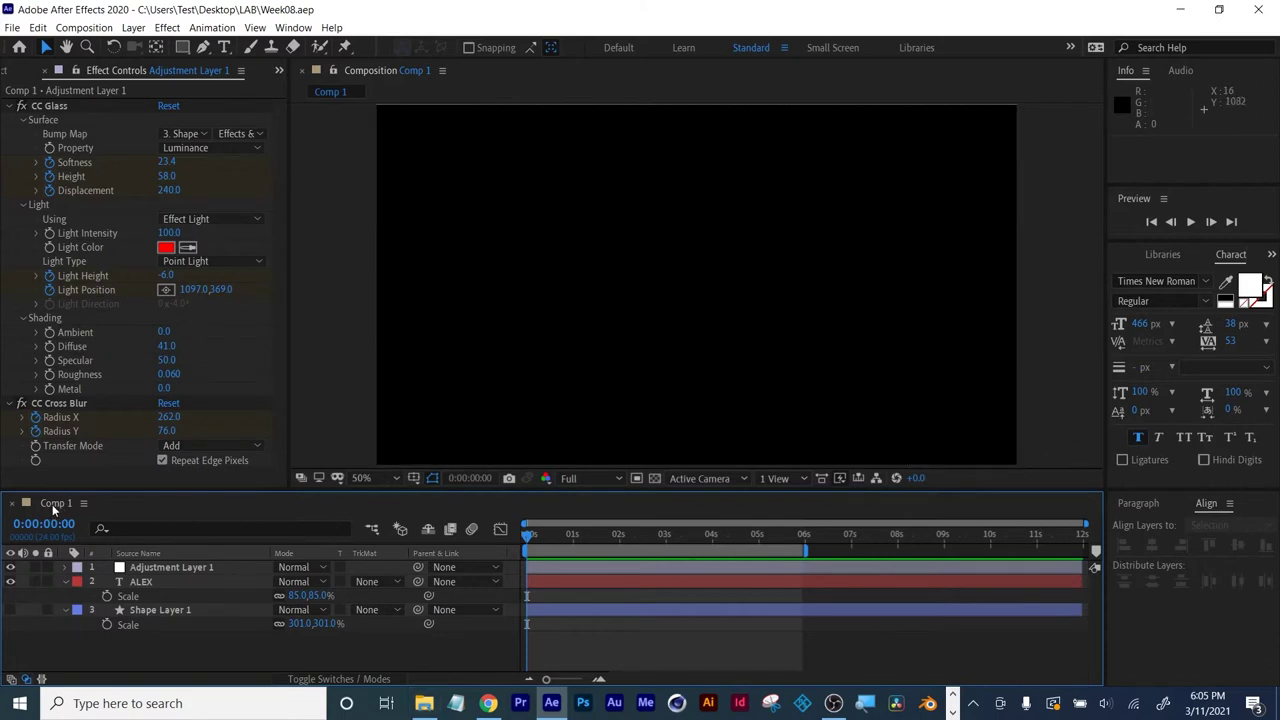
pyautogui.moveTo(662, 536); pyautogui.dragTo(666, 525)
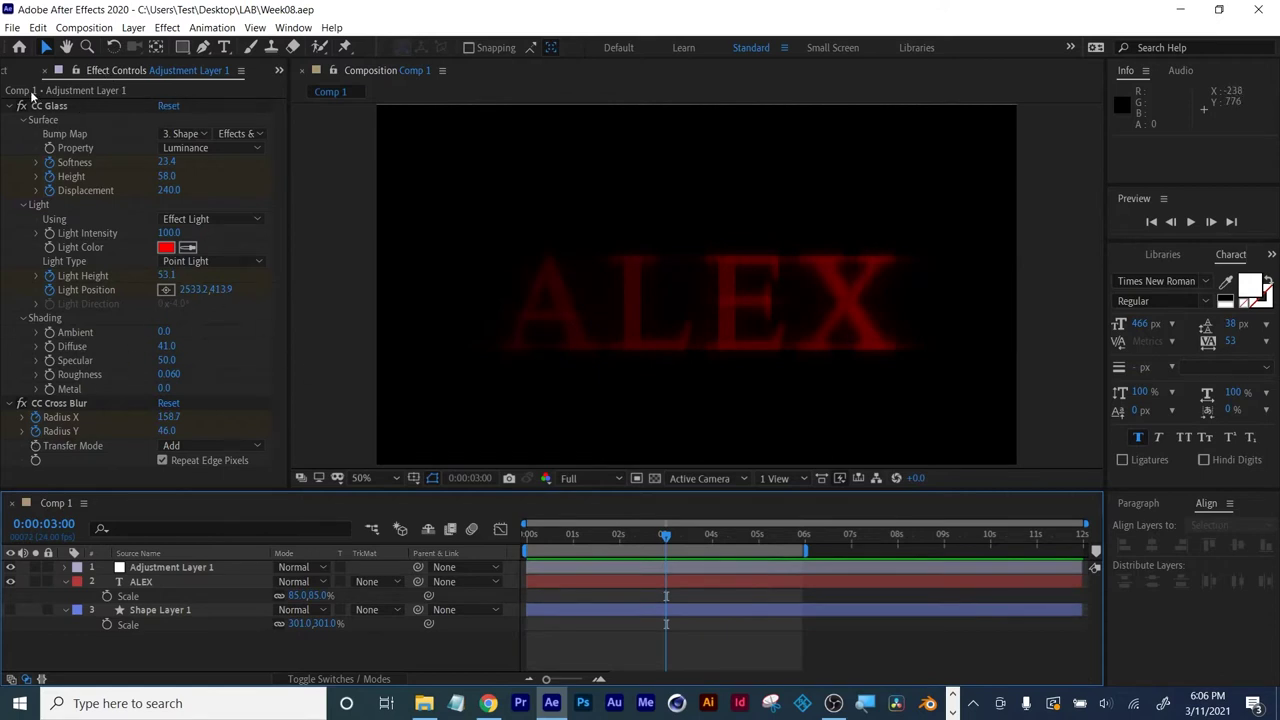
# Create a new 1920 x 1080 composition named Comp 2, 12 seconds long at 24 fps.
pyautogui.click(8, 72)
pyautogui.click(52, 480)
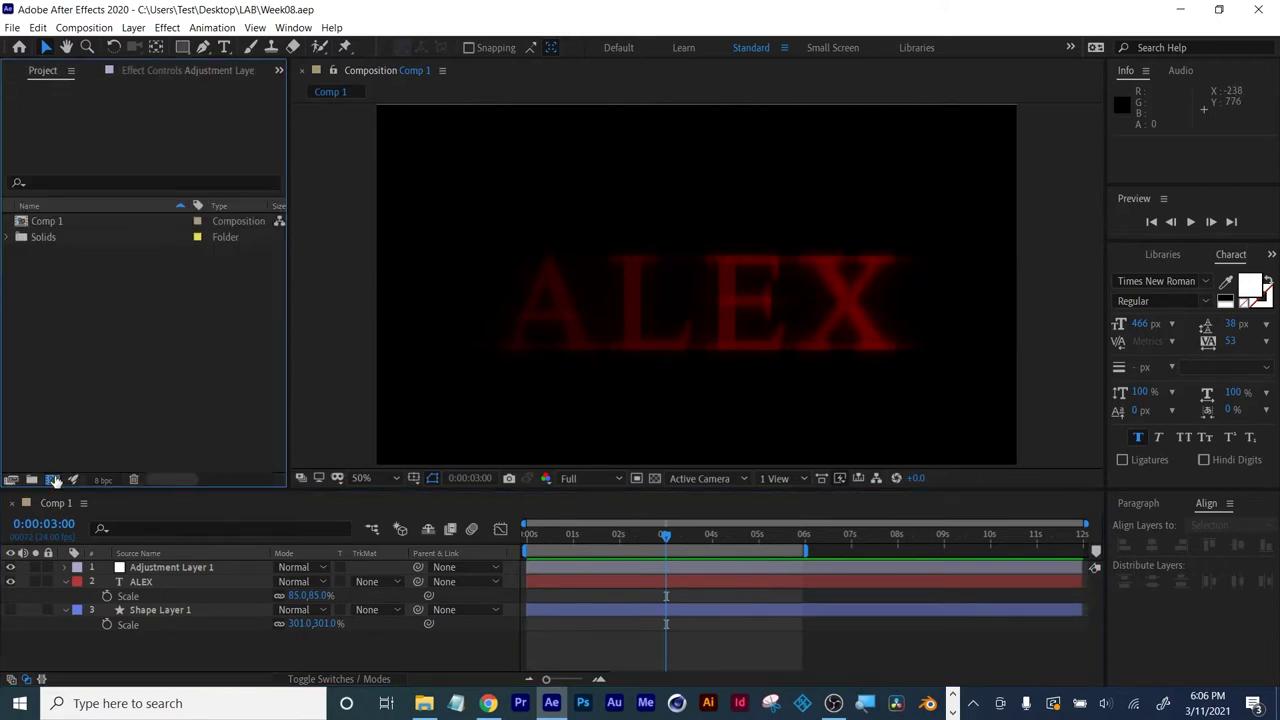
pyautogui.click(808, 538)
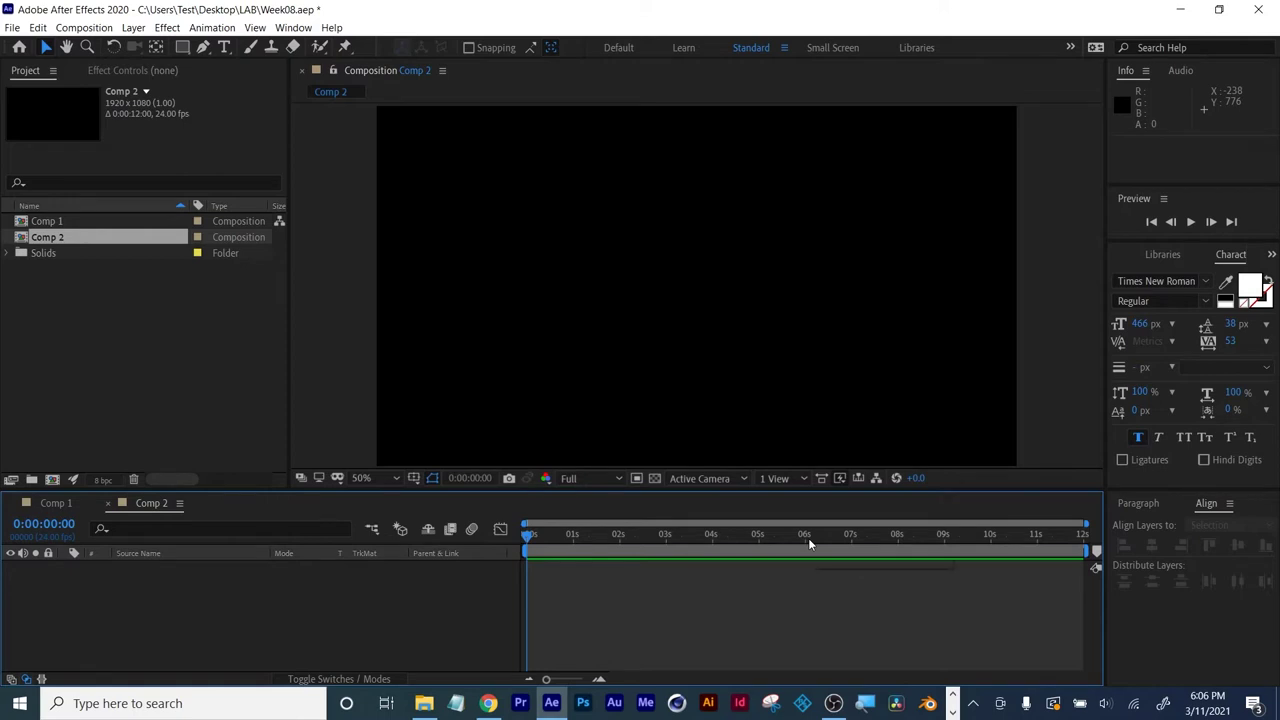
# Draw a slightly curved two-point open path with the Pen tool from the frame's upper center down to about mid-height.
pyautogui.click(203, 47)
pyautogui.click(694, 112)
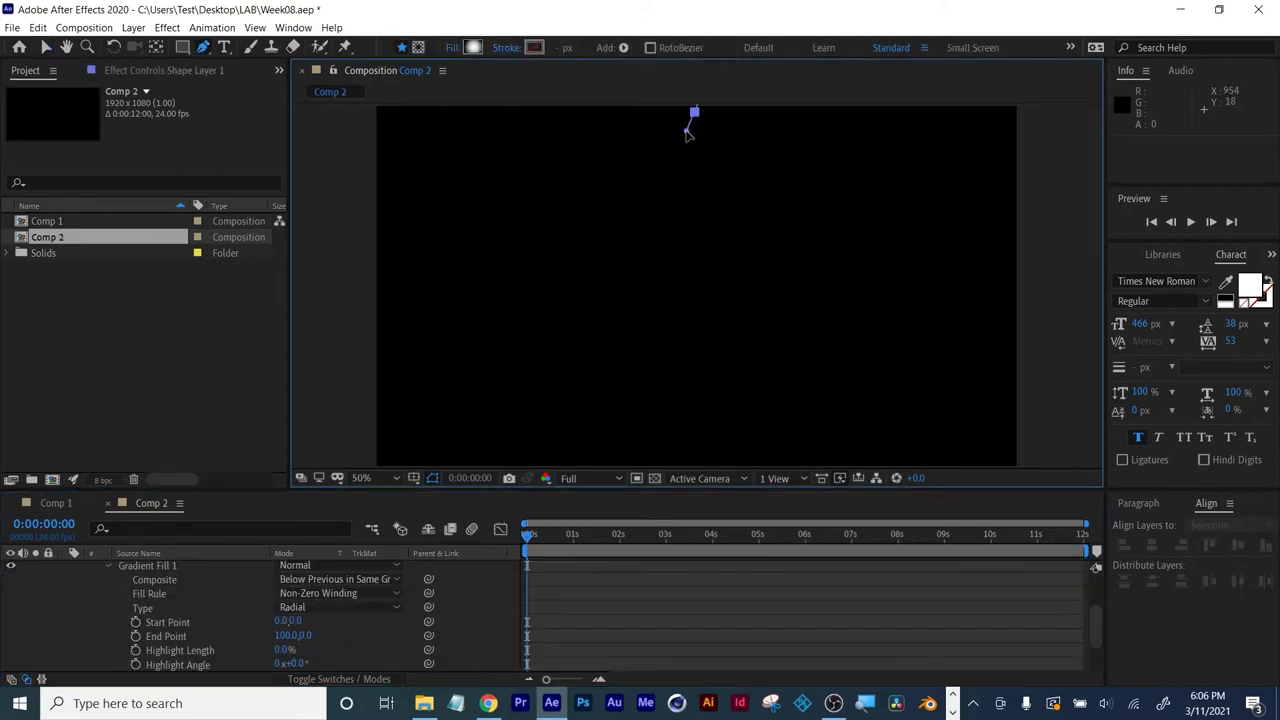
pyautogui.click(678, 272)
pyautogui.moveTo(680, 277); pyautogui.dragTo(686, 293)
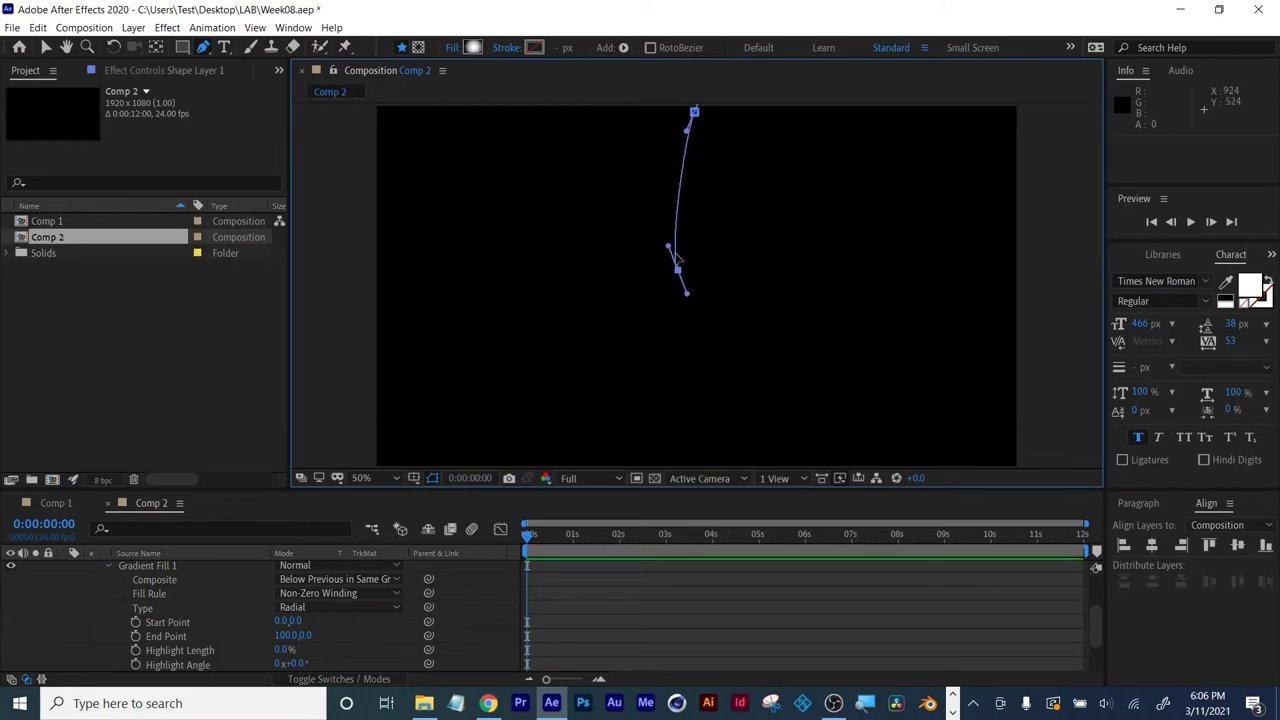
# Set the path's fill to None and give it a solid red stroke of 22 px.
pyautogui.click(452, 50)
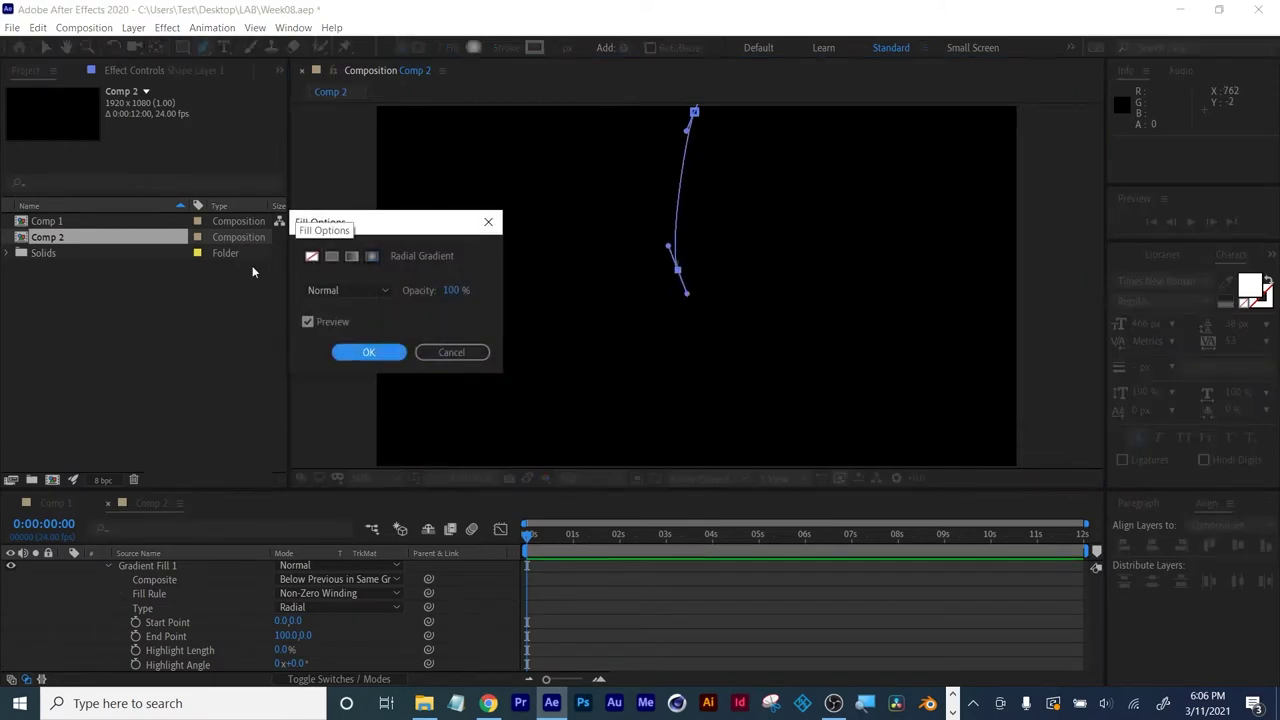
pyautogui.click(311, 256)
pyautogui.click(368, 352)
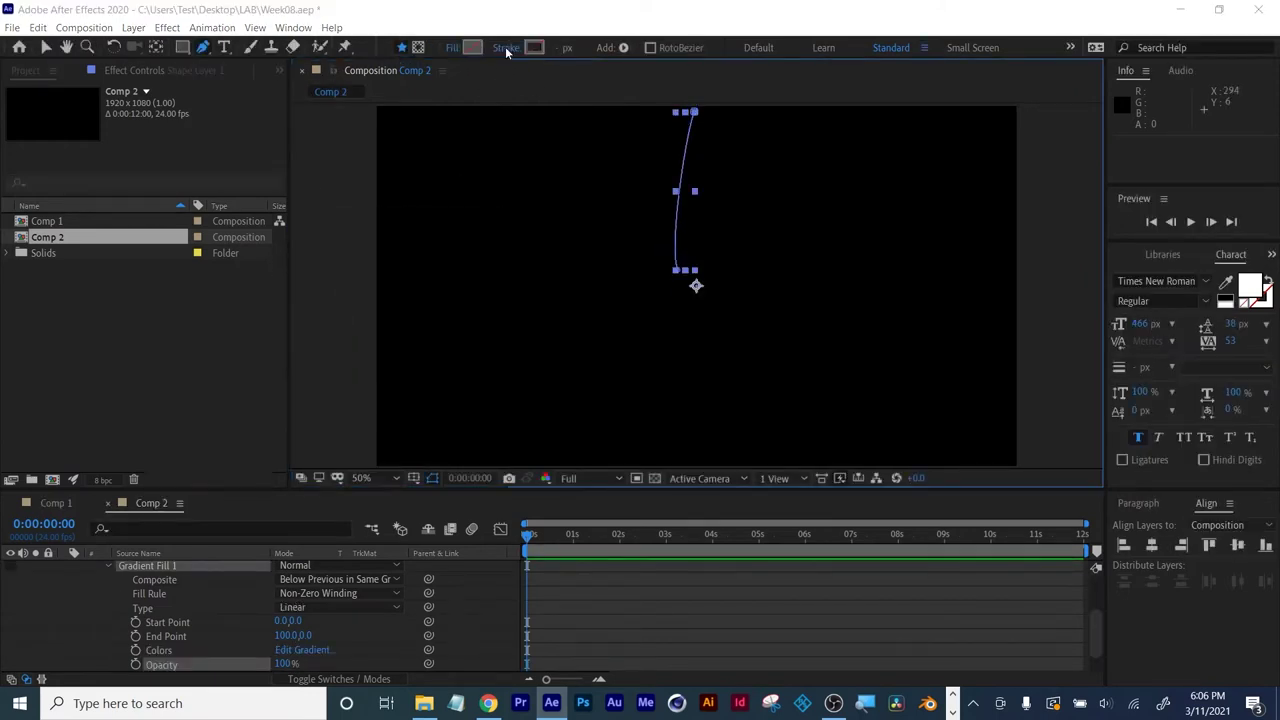
pyautogui.click(509, 48)
pyautogui.click(331, 256)
pyautogui.click(366, 352)
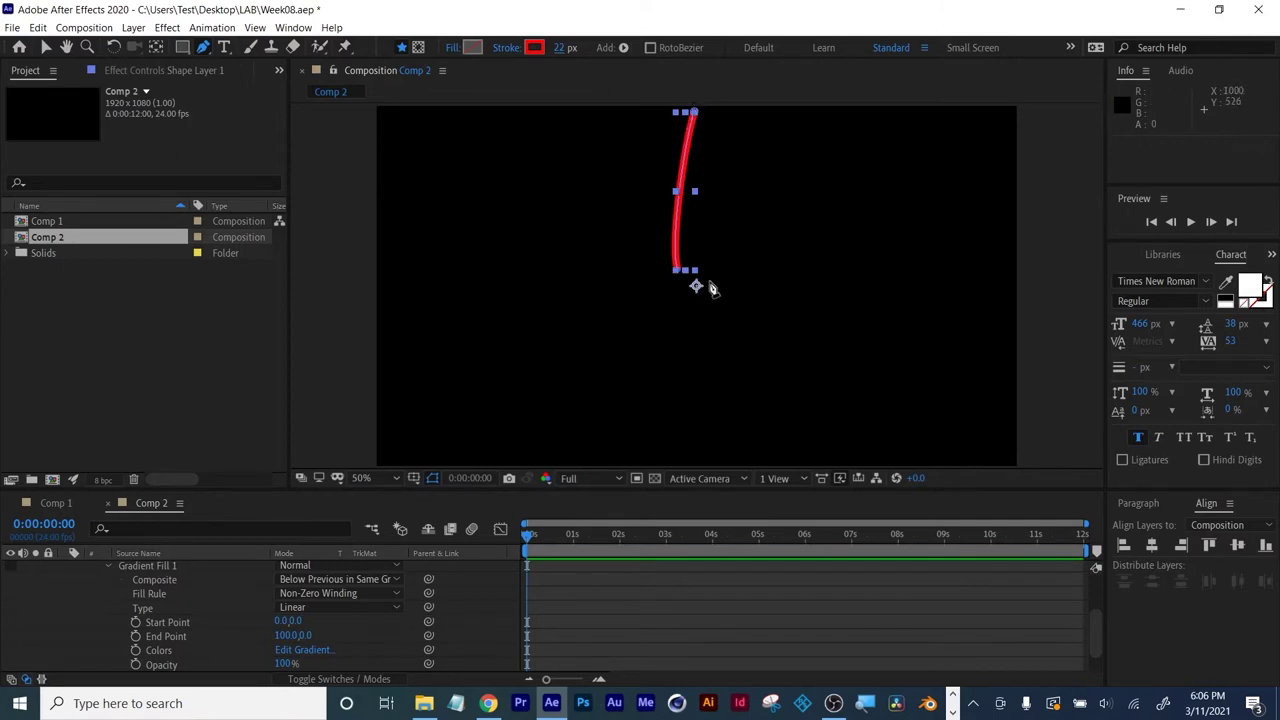
# Move the path's upper point just beyond the frame's upper edge, to about 473, -24.
pyautogui.moveTo(692, 112); pyautogui.dragTo(695, 94)
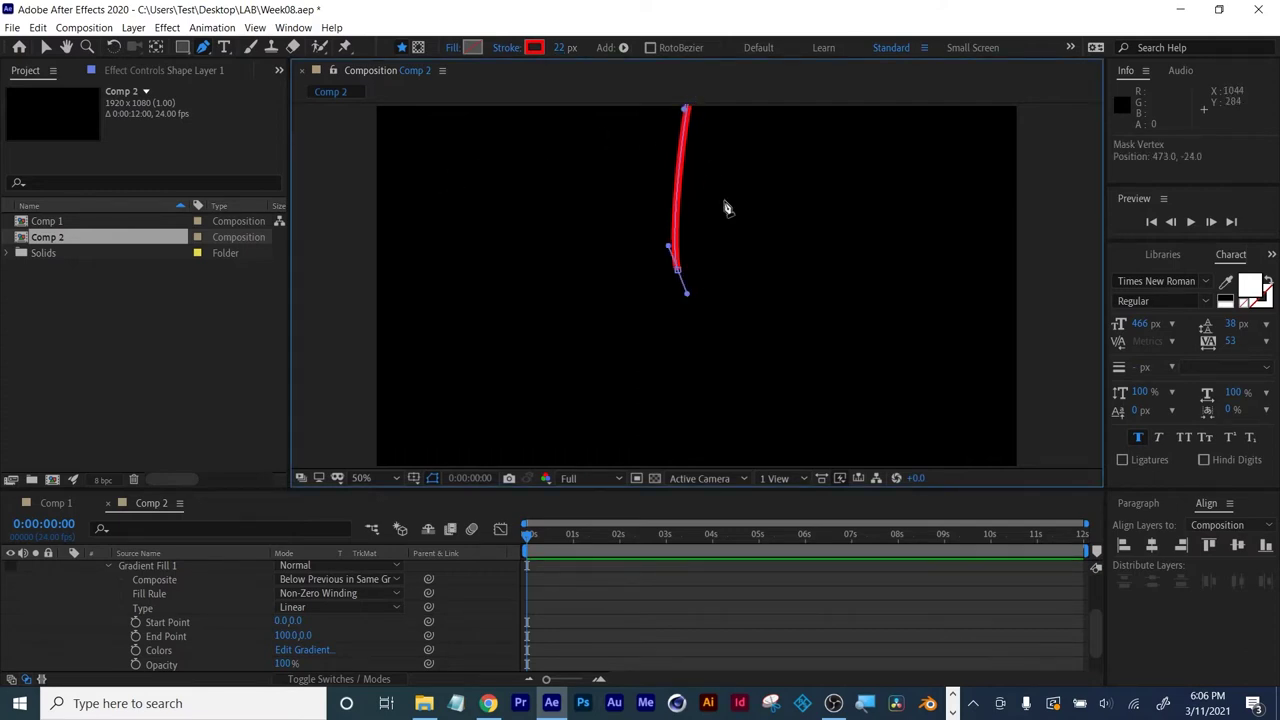
pyautogui.press(',')
pyautogui.press('.')
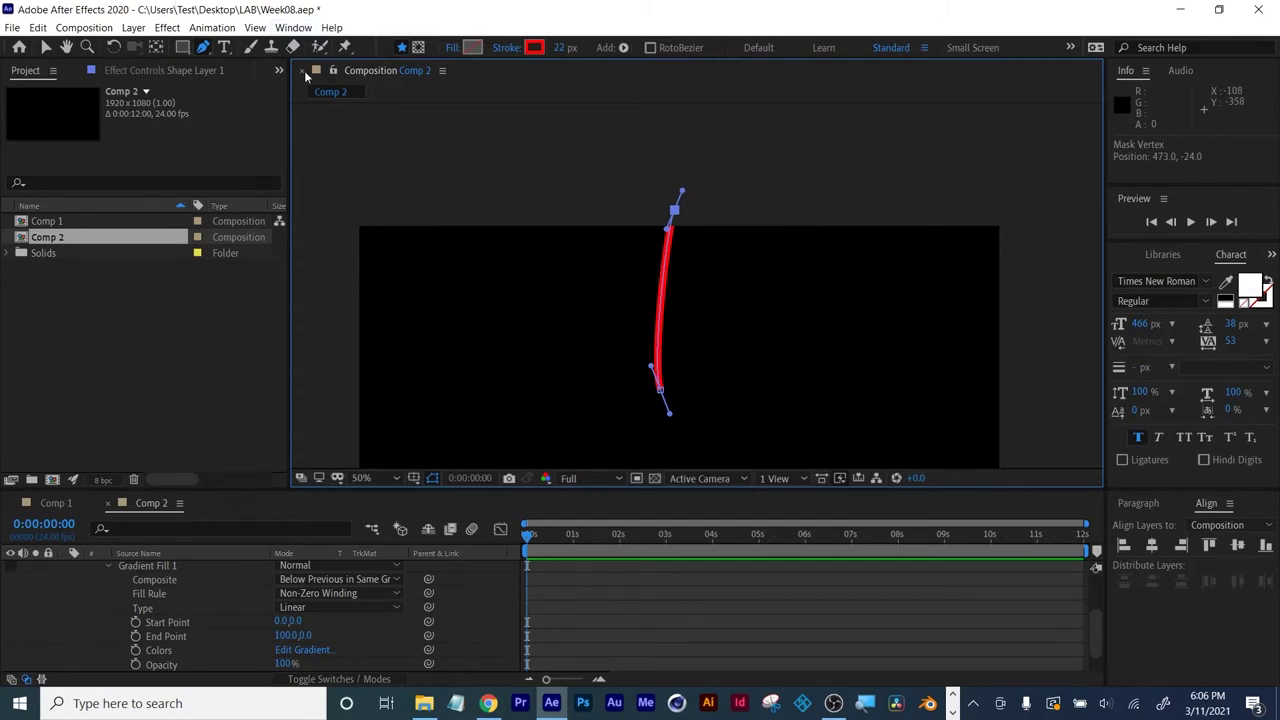
# Generate nulls for Shape Layer 1's Path with the Points Follow Nulls option of Create Nulls From Paths, and select Null 2.
pyautogui.scroll(3, 140, 620)
pyautogui.click(109, 611)
pyautogui.click(155, 625)
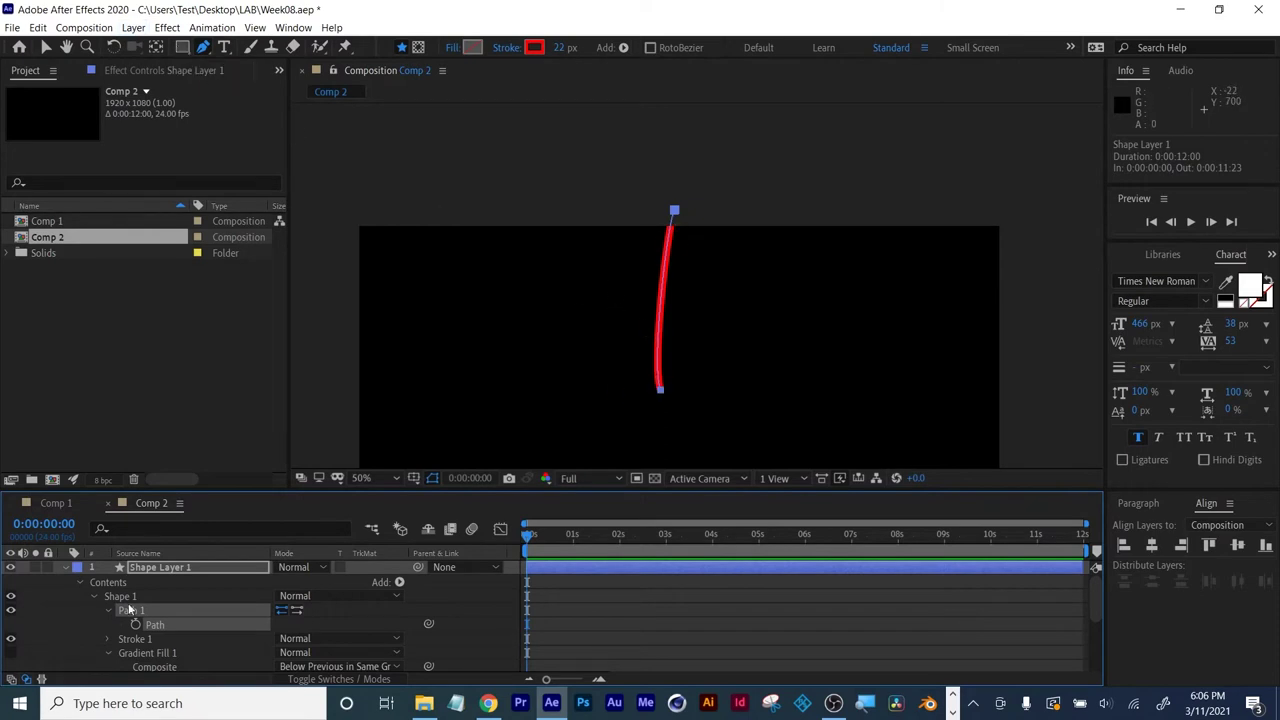
pyautogui.click(293, 28)
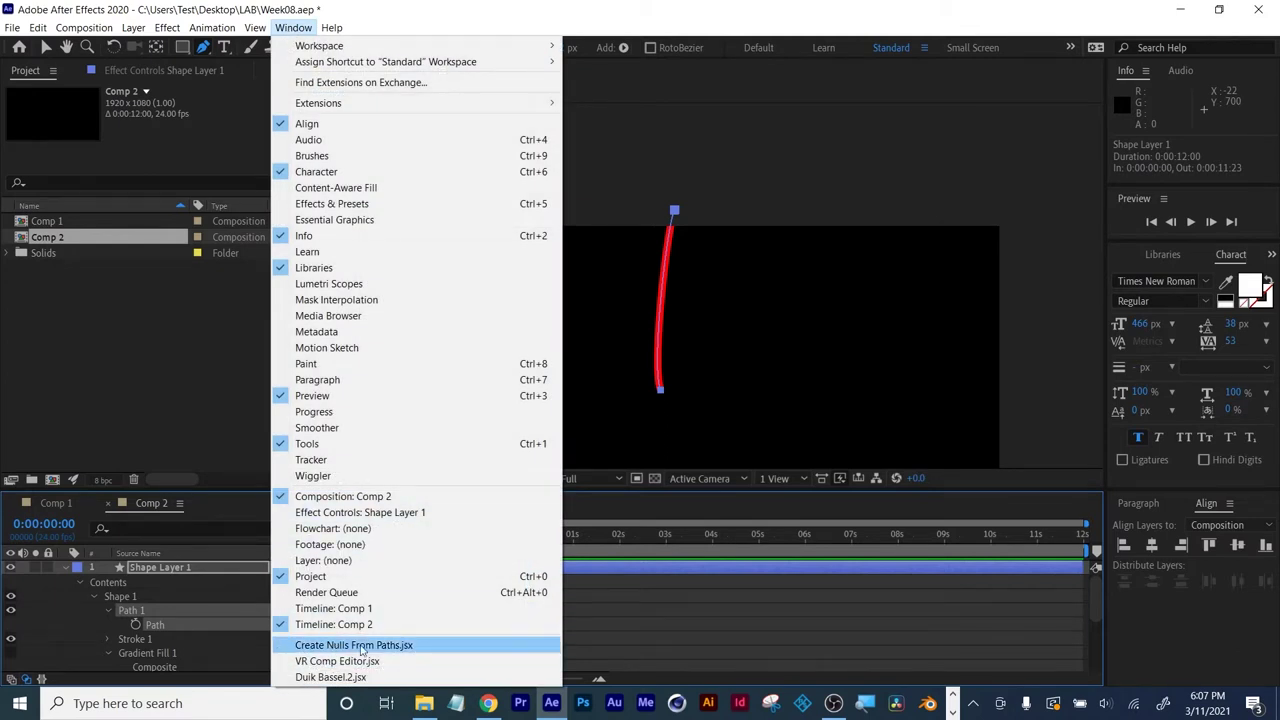
pyautogui.click(398, 648)
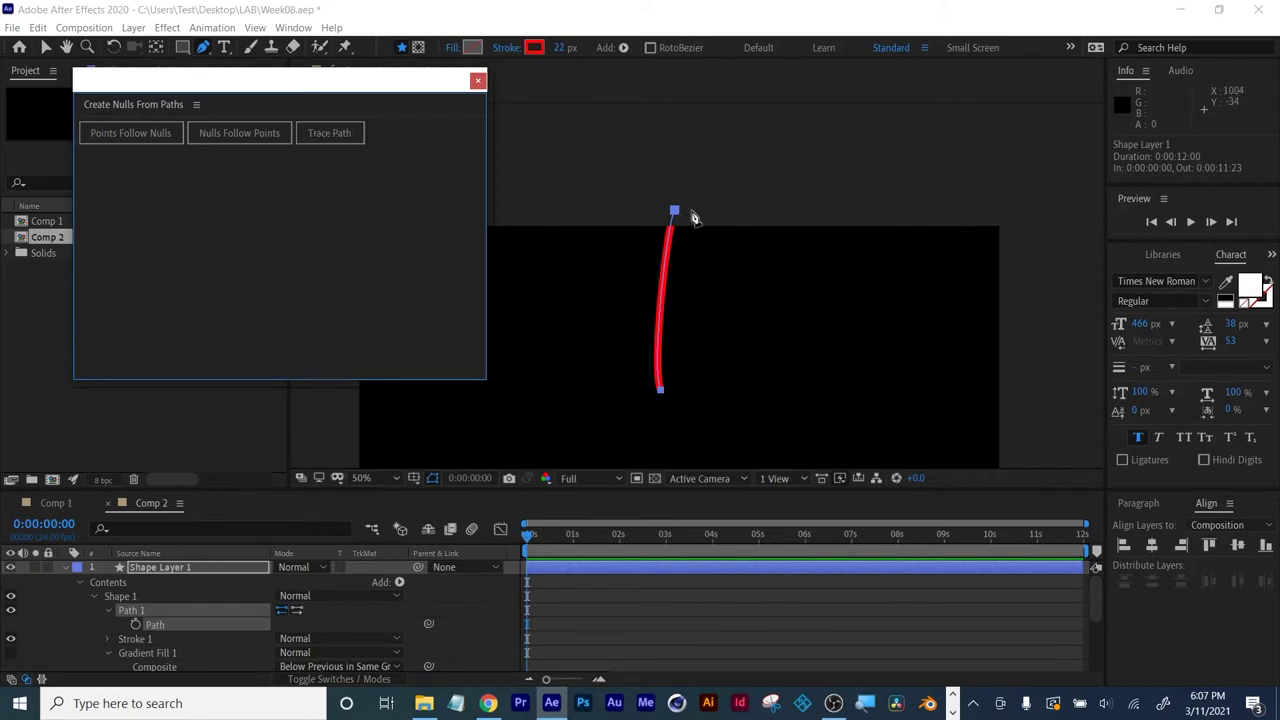
pyautogui.click(128, 134)
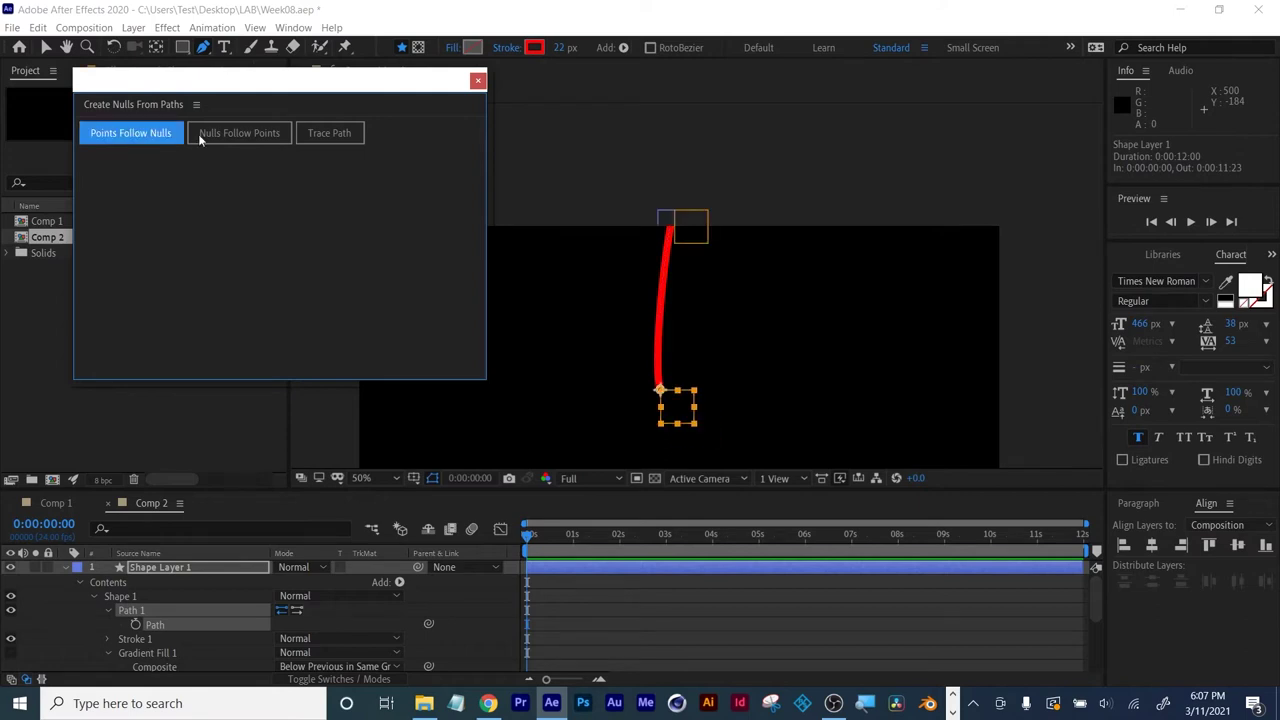
pyautogui.click(477, 80)
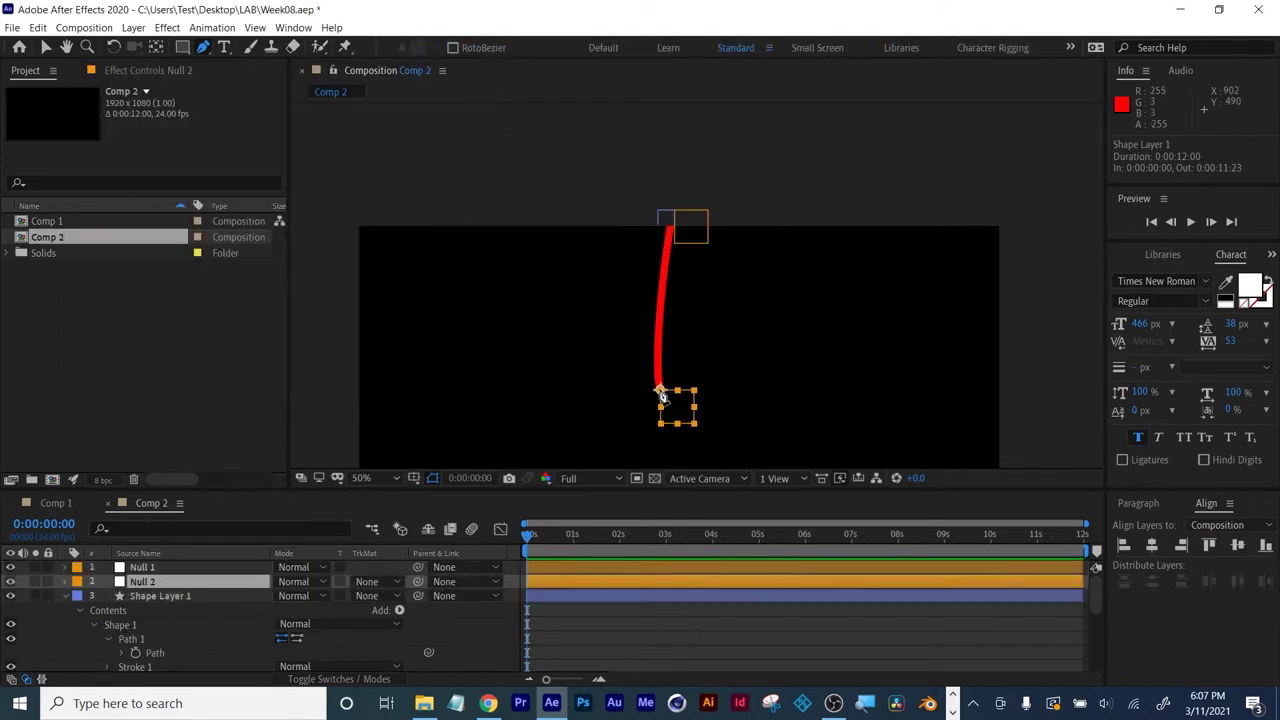
pyautogui.click(141, 583)
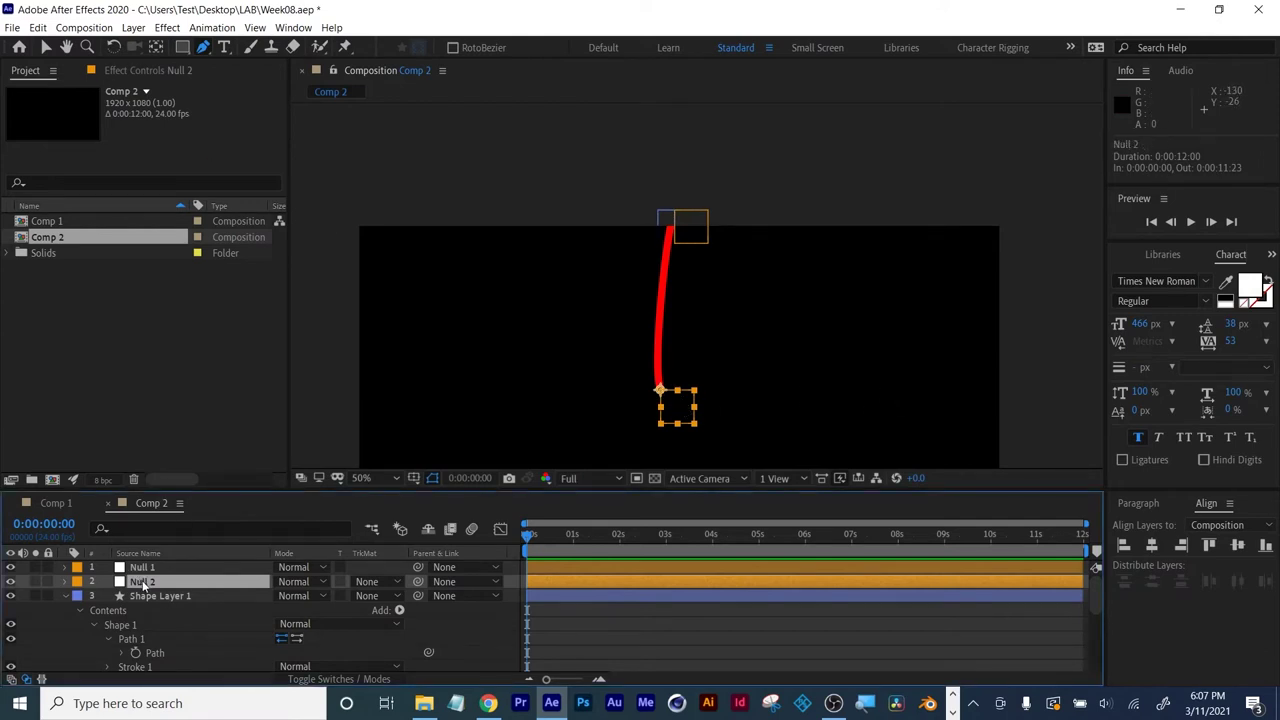
# Rename the null at the line's lower end as "btm null" and the null at its upper end as "top null".
pyautogui.press('Return')
pyautogui.write('btm null')
pyautogui.press('Return')
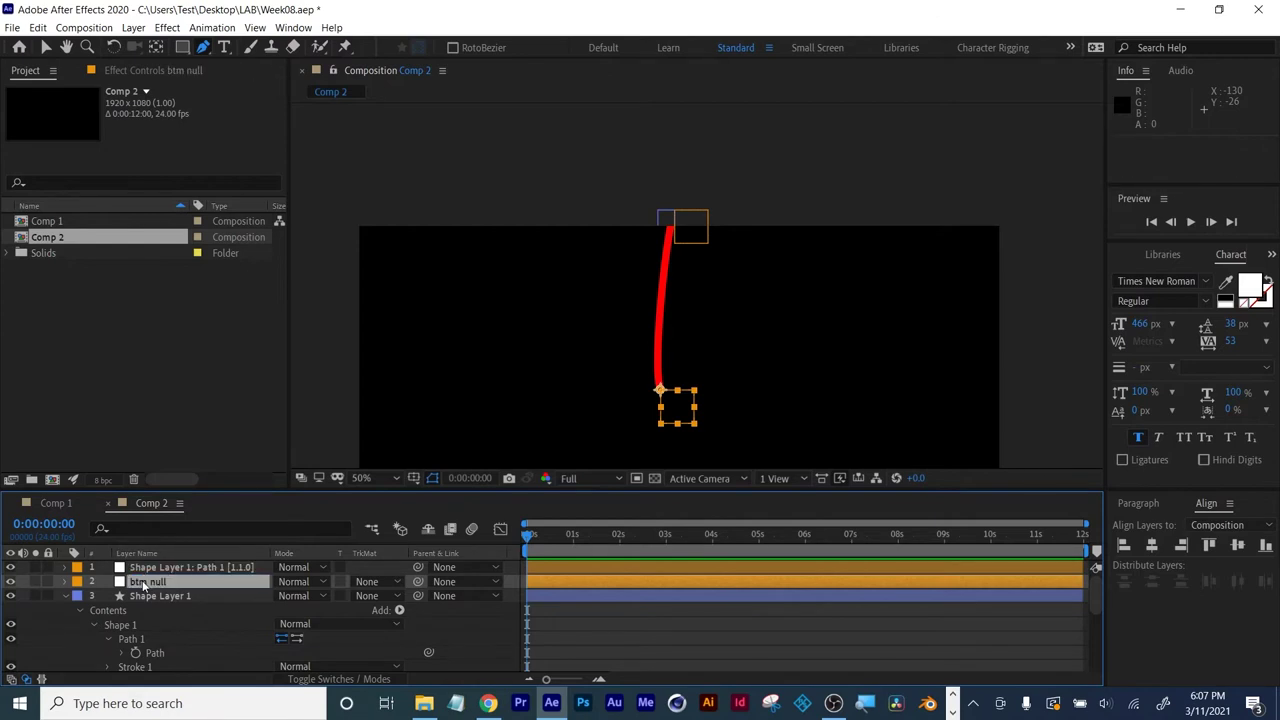
pyautogui.click(180, 569)
pyautogui.press('Return')
pyautogui.write('top null')
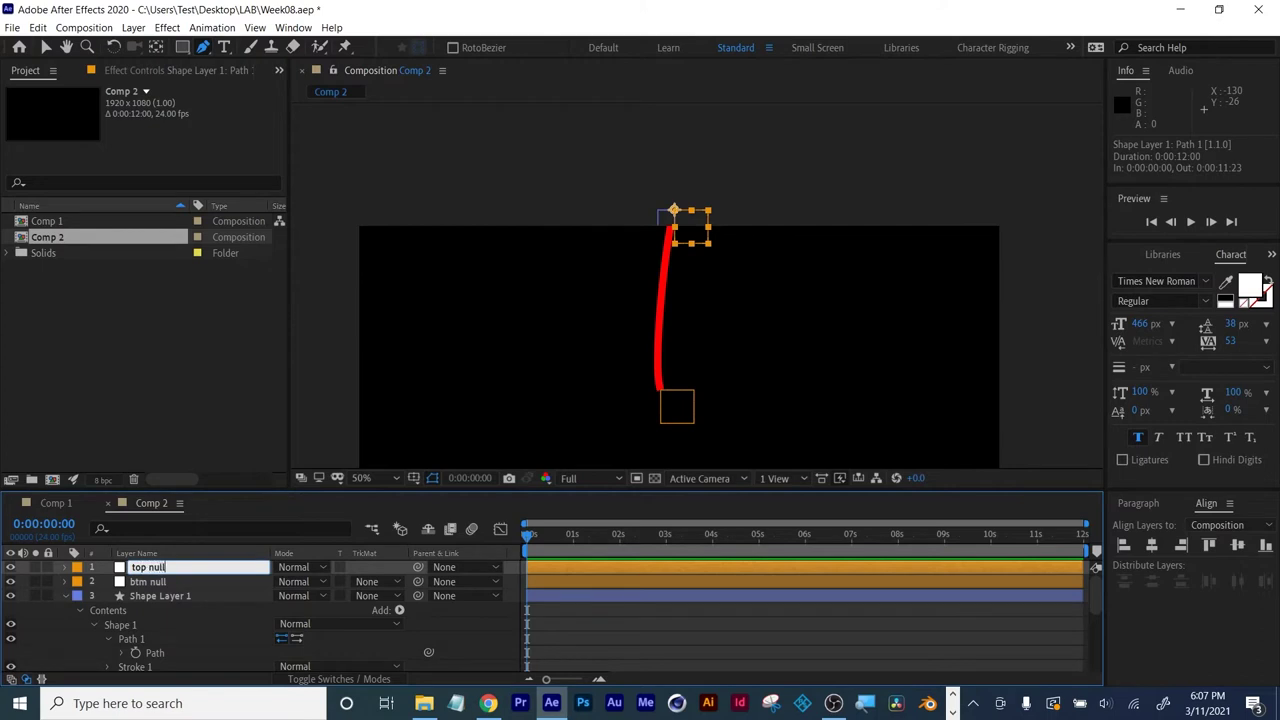
pyautogui.press('Return')
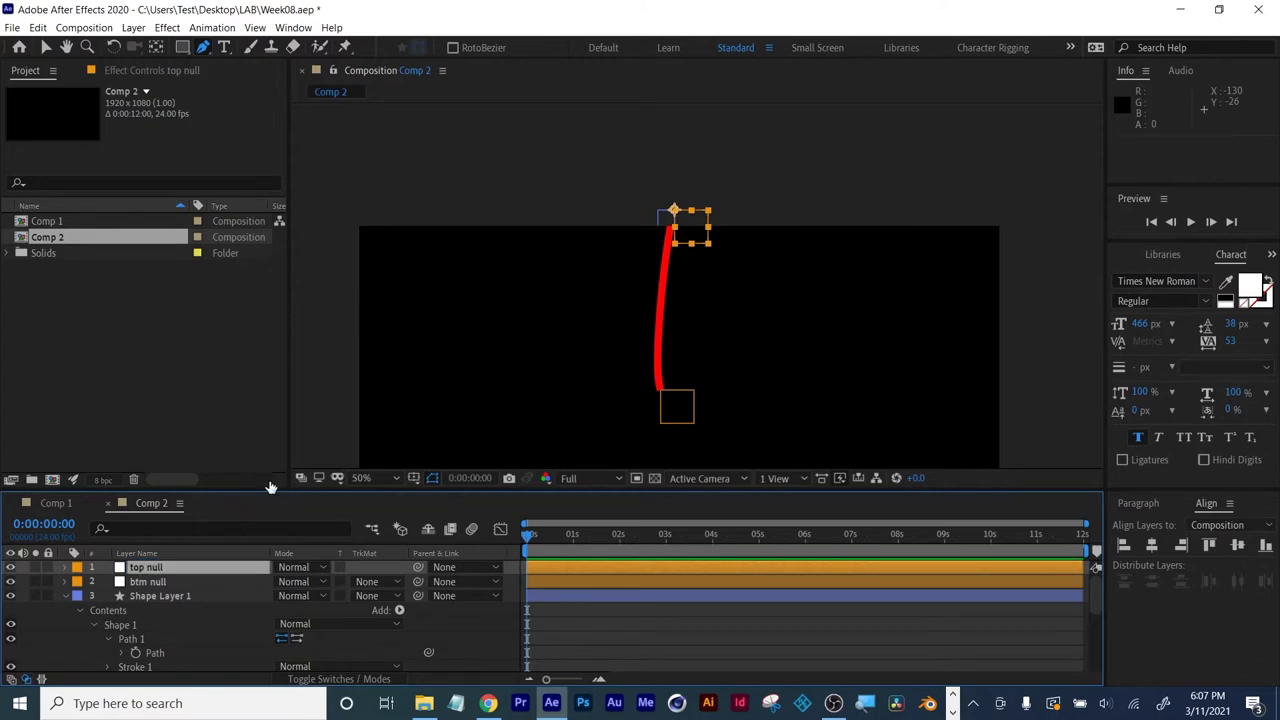
# Collapse Shape Layer 1's properties and select the bottom null in the composition view.
pyautogui.click(50, 48)
pyautogui.click(70, 597)
pyautogui.click(64, 596)
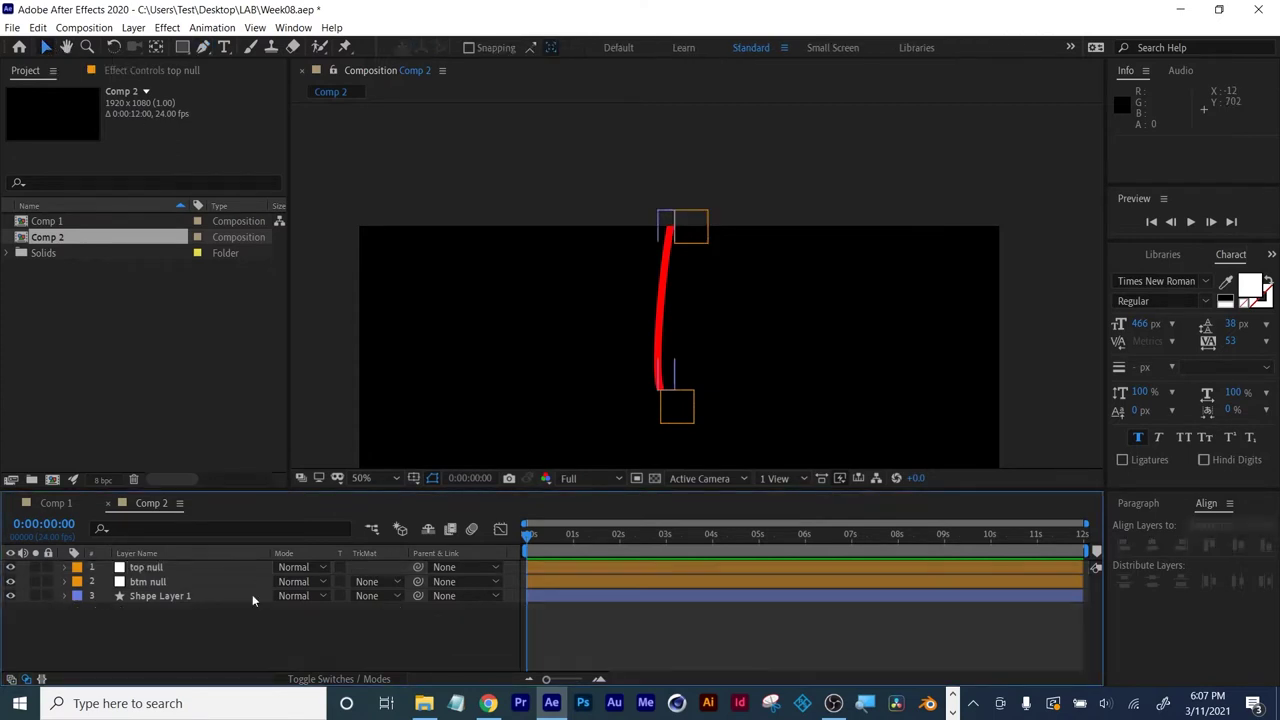
pyautogui.click(667, 410)
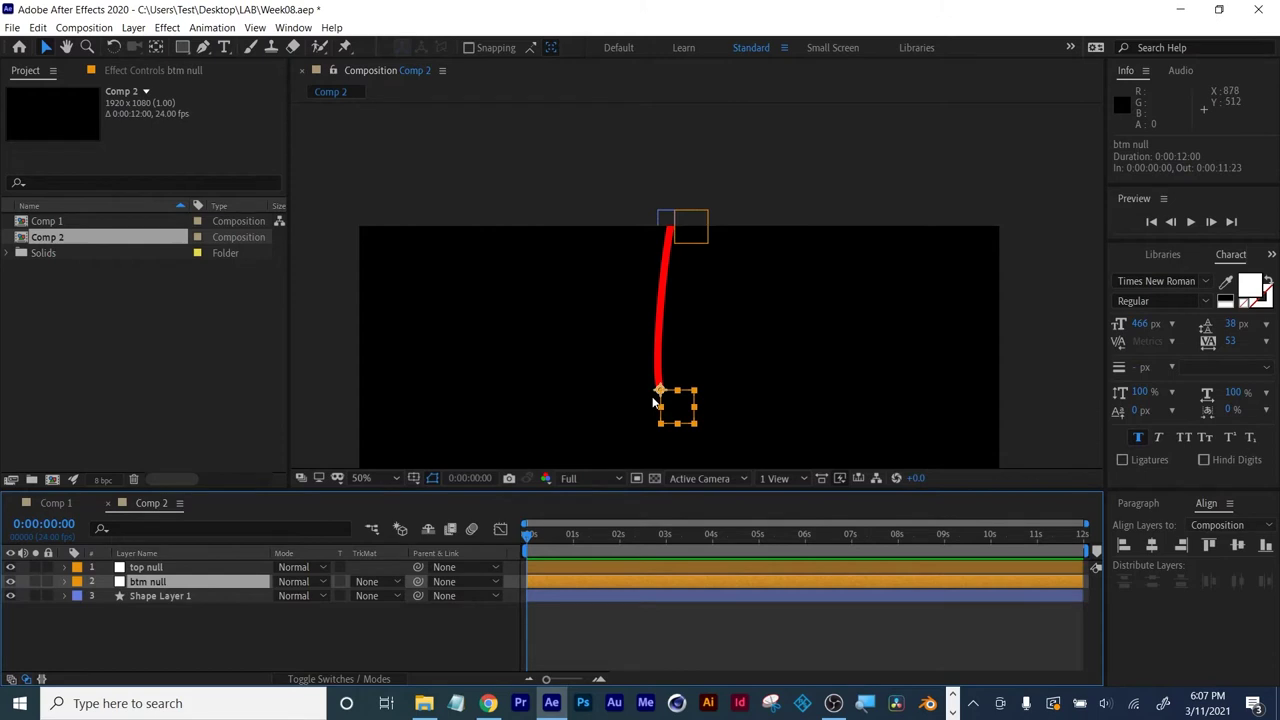
# With no layer selected, draw a closed four-point lampshade outline with curved corners at the red line's lower end using the Pen tool.
pyautogui.click(203, 47)
pyautogui.click(278, 640)
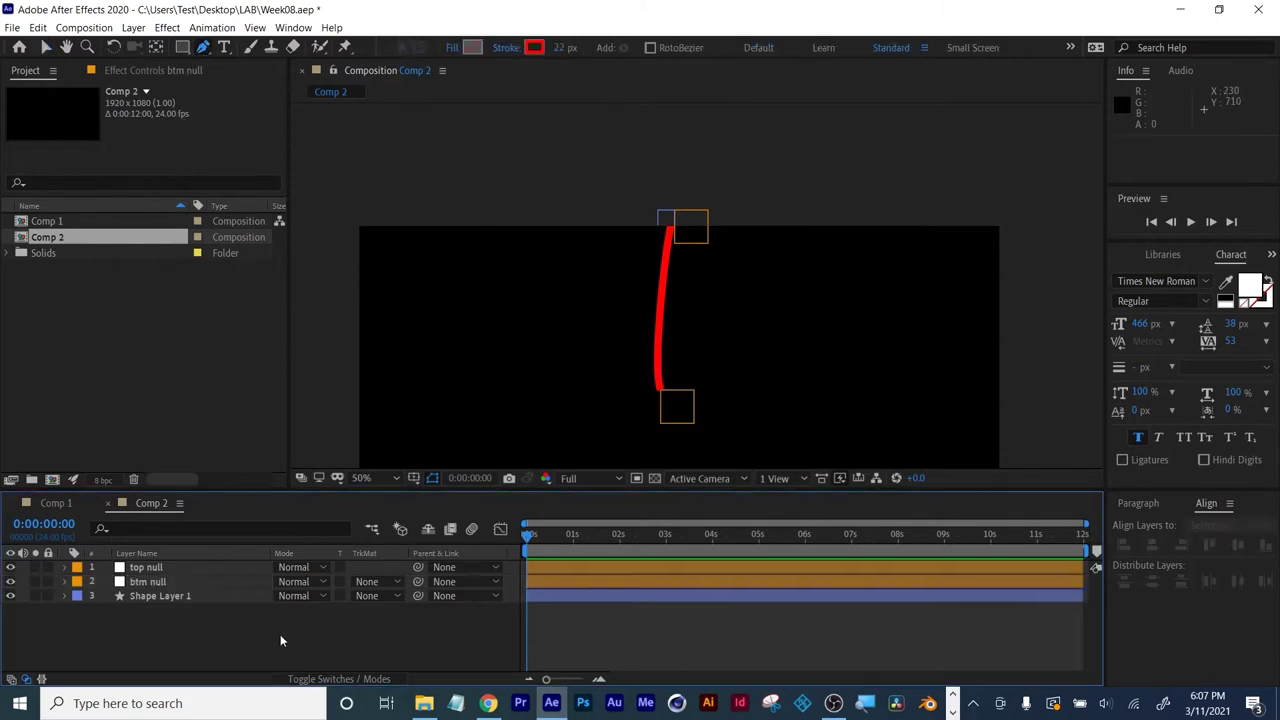
pyautogui.click(622, 426)
pyautogui.moveTo(657, 385)
pyautogui.mouseDown()
pyautogui.moveTo(687, 360)
pyautogui.moveTo(676, 386)
pyautogui.mouseUp()
pyautogui.click(681, 432)
pyautogui.click(738, 410)
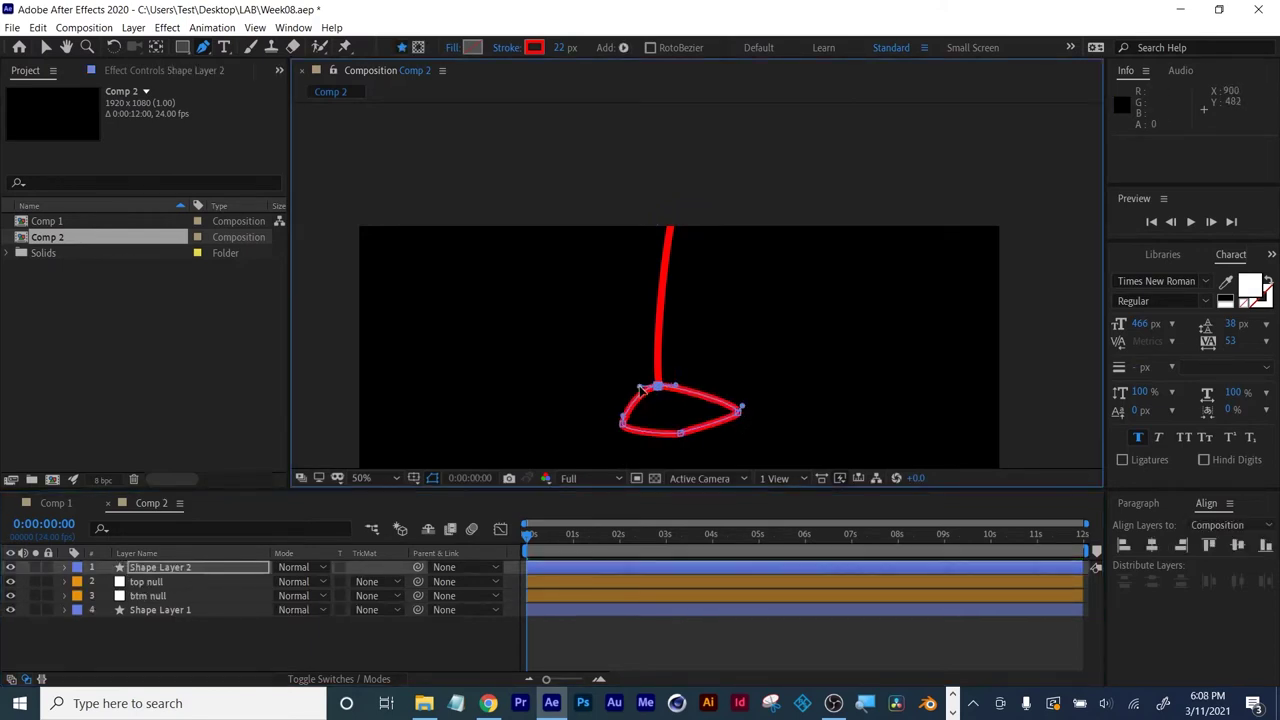
# Give the new closed shape a solid color fill and set its stroke to None.
pyautogui.click(452, 47)
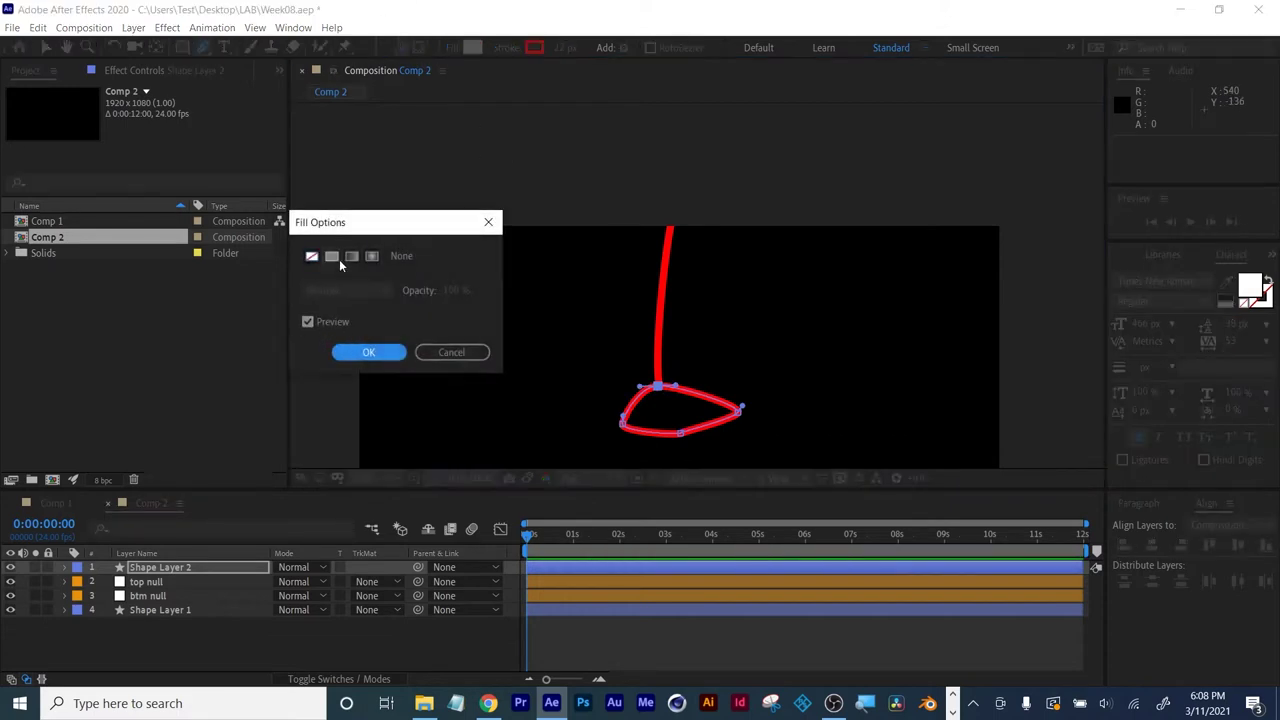
pyautogui.click(332, 256)
pyautogui.click(368, 352)
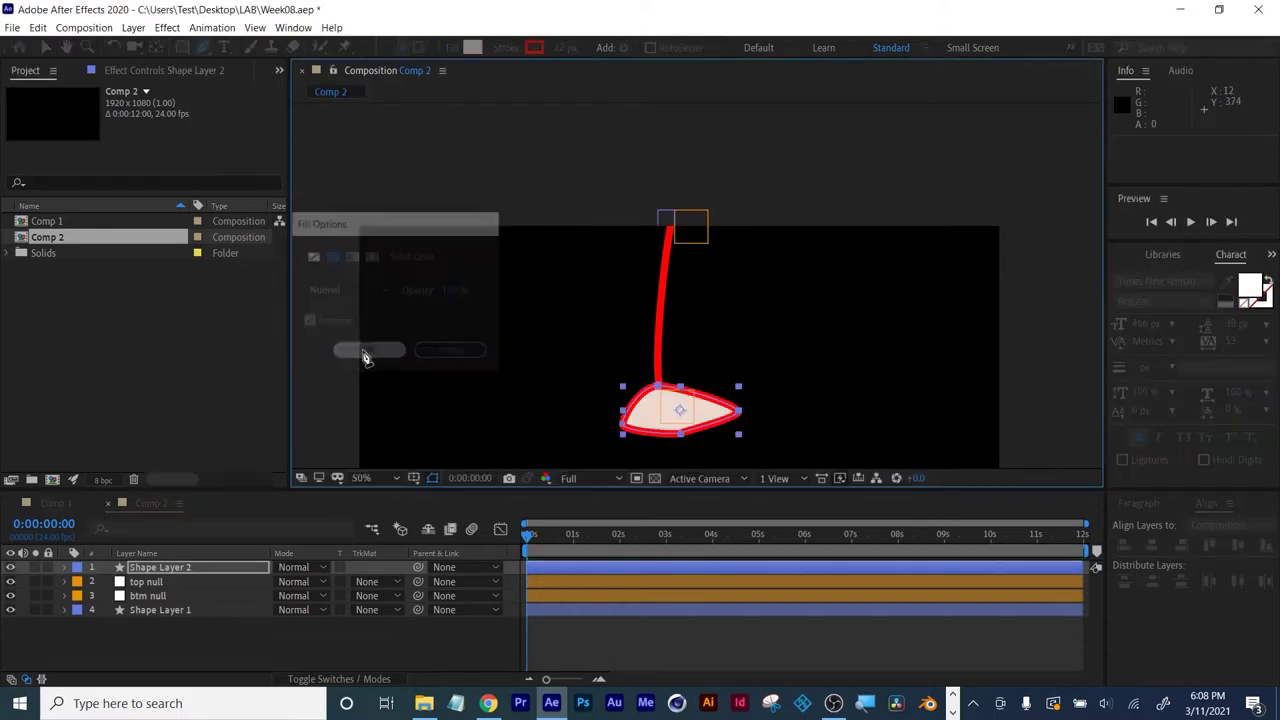
pyautogui.click(512, 48)
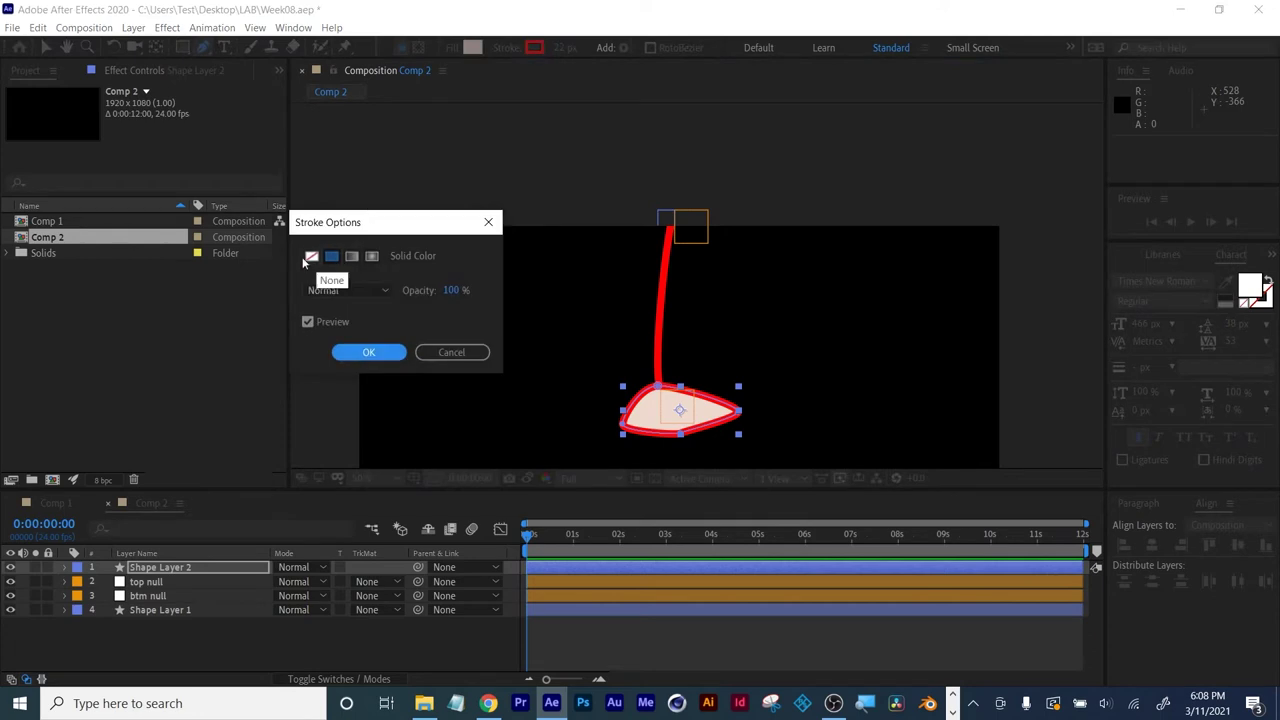
pyautogui.click(311, 256)
pyautogui.click(368, 352)
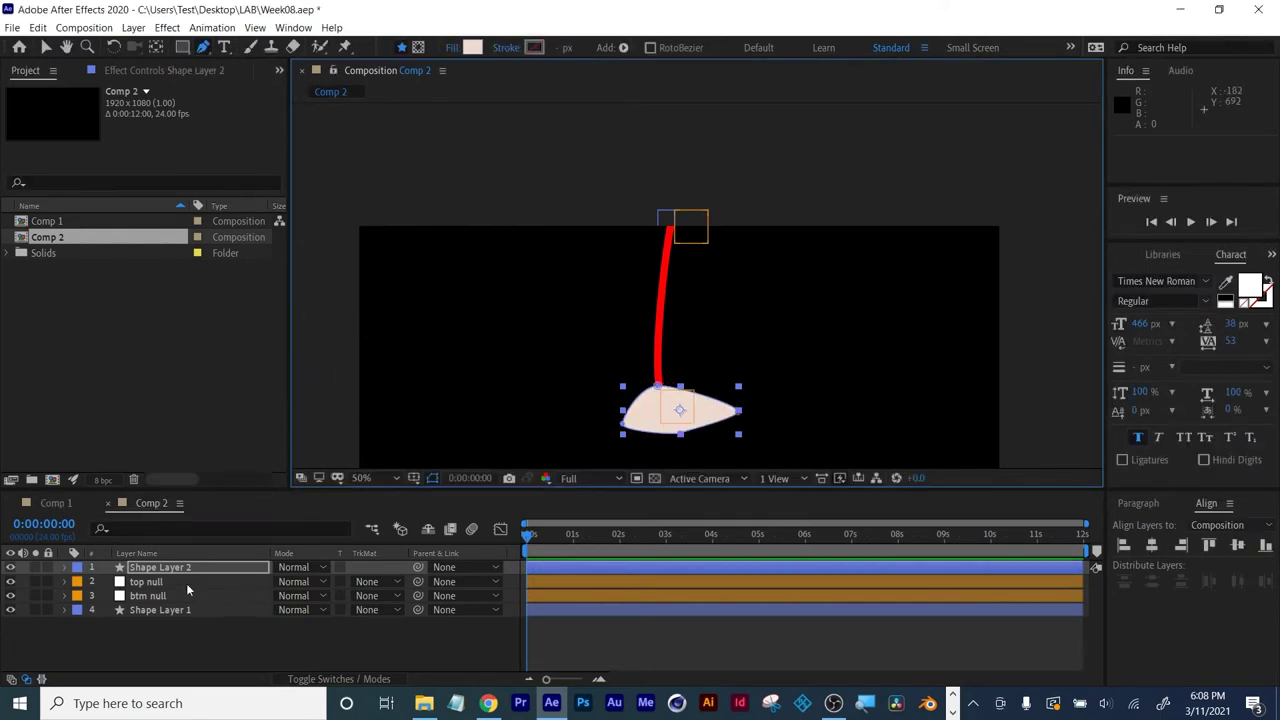
# Rename the new shape layer as "shade" and parent it to the btm null layer.
pyautogui.press('Return')
pyautogui.write('shade')
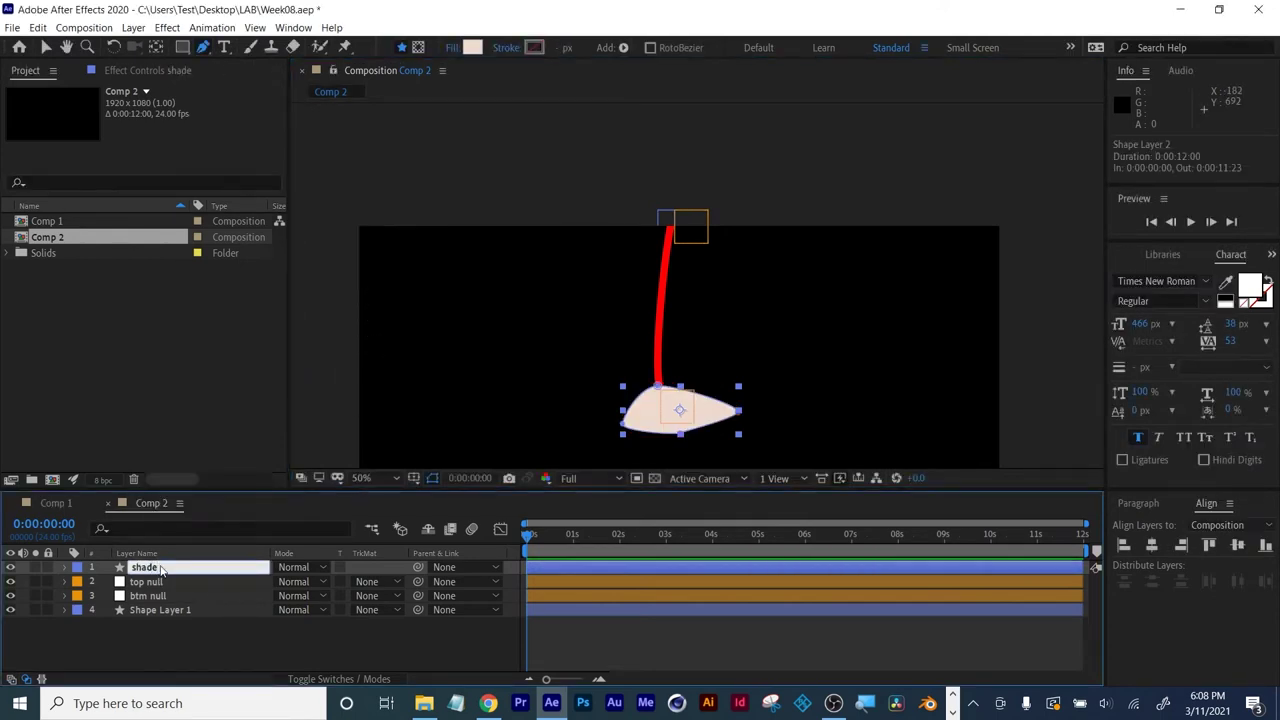
pyautogui.press('Return')
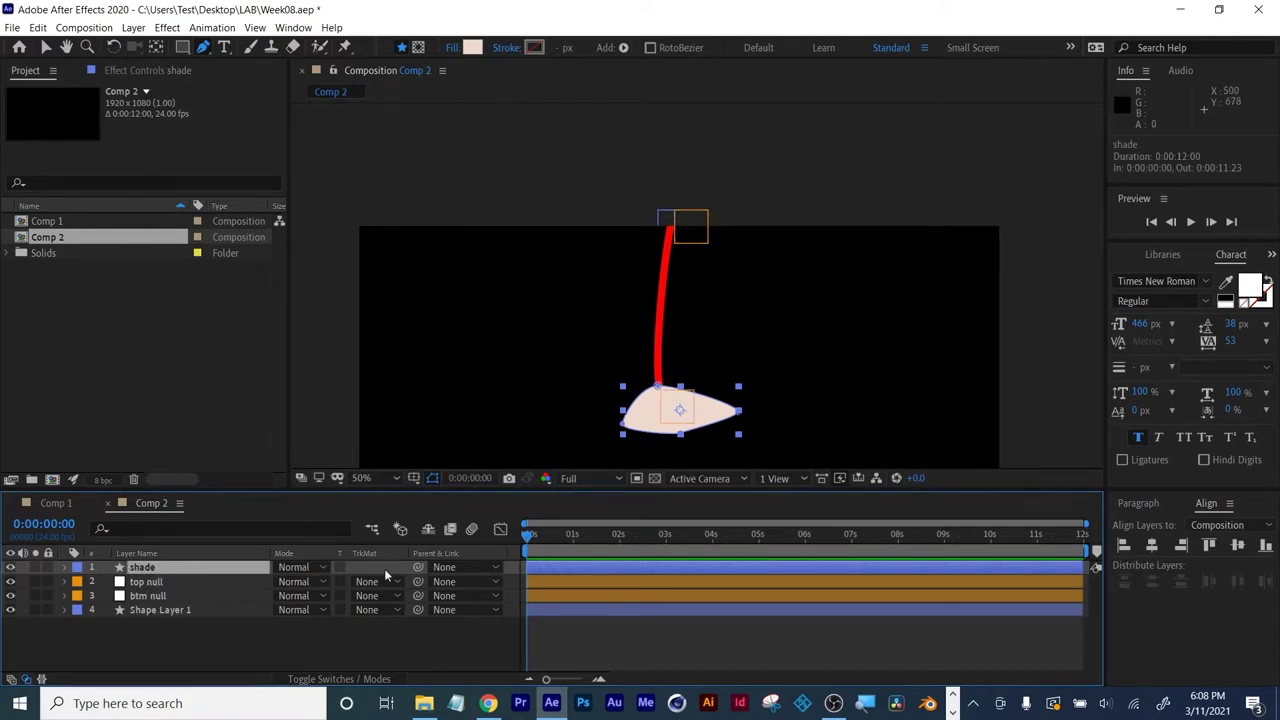
pyautogui.moveTo(418, 567); pyautogui.dragTo(163, 596)
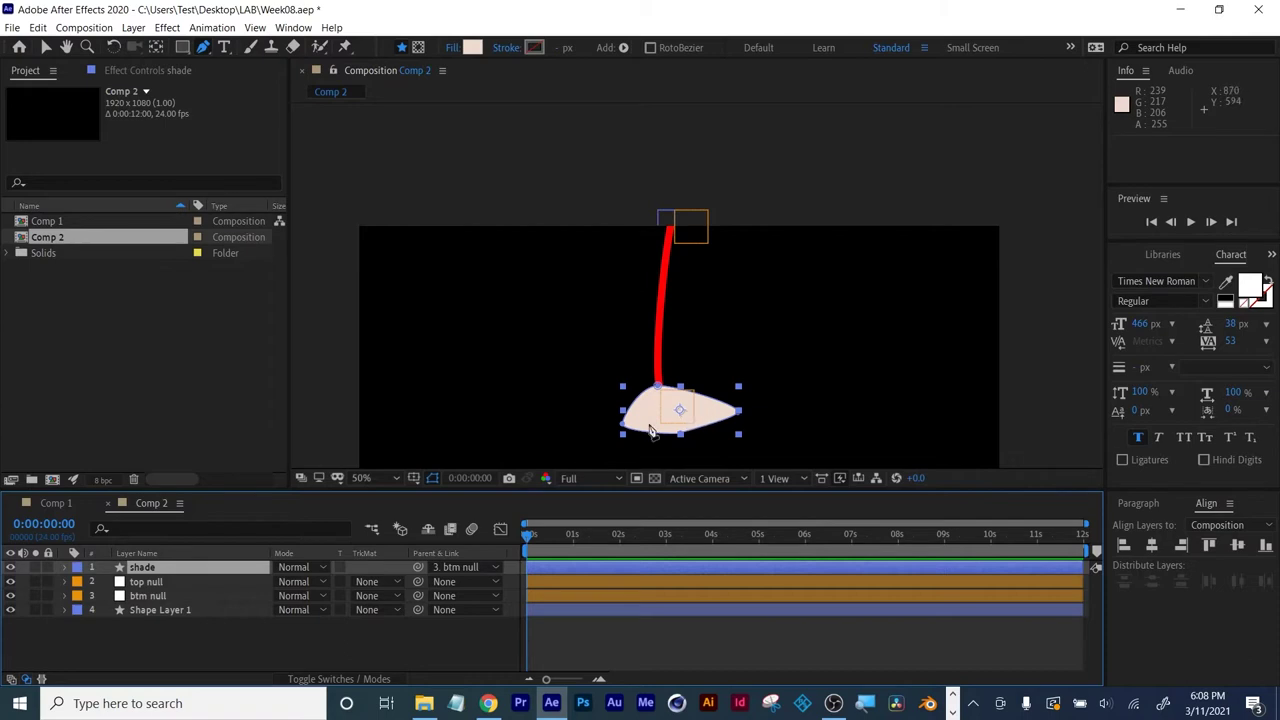
# Reveal btm null's Position and shift it horizontally back and forth, ending at 921, 492, to test the linked shade and line.
pyautogui.moveTo(643, 412); pyautogui.dragTo(602, 310)
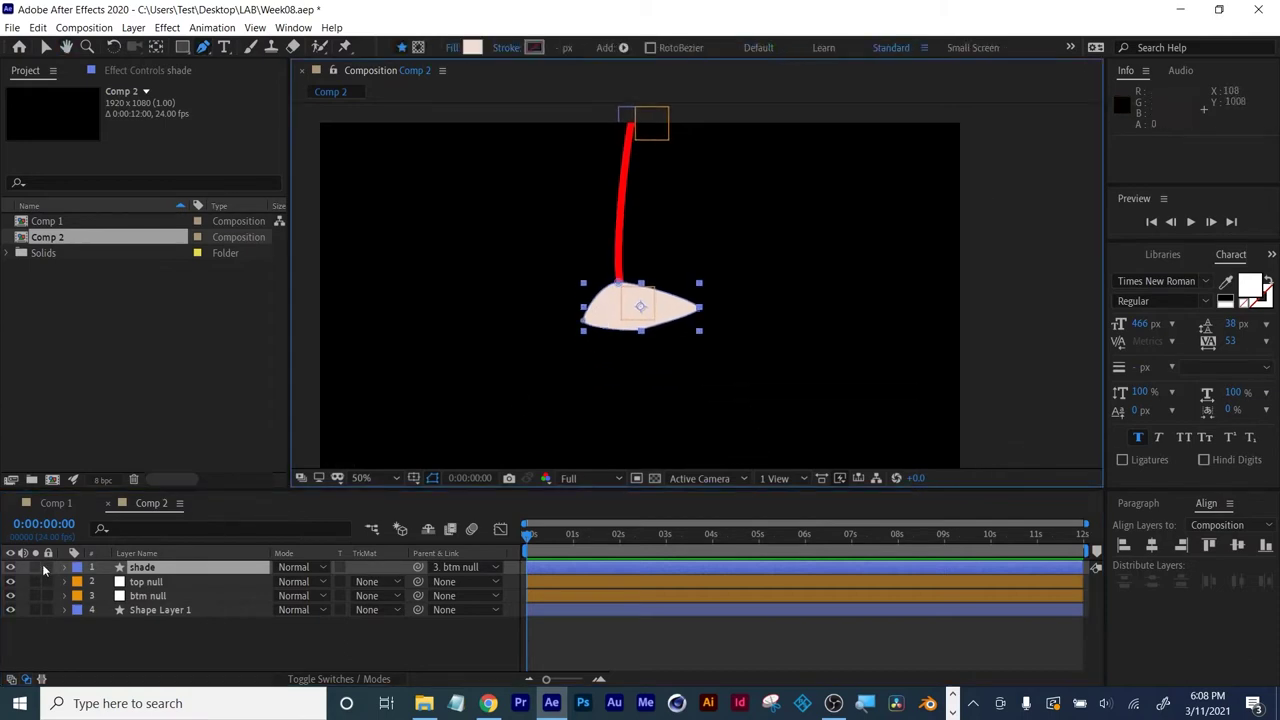
pyautogui.click(153, 596)
pyautogui.press('p')
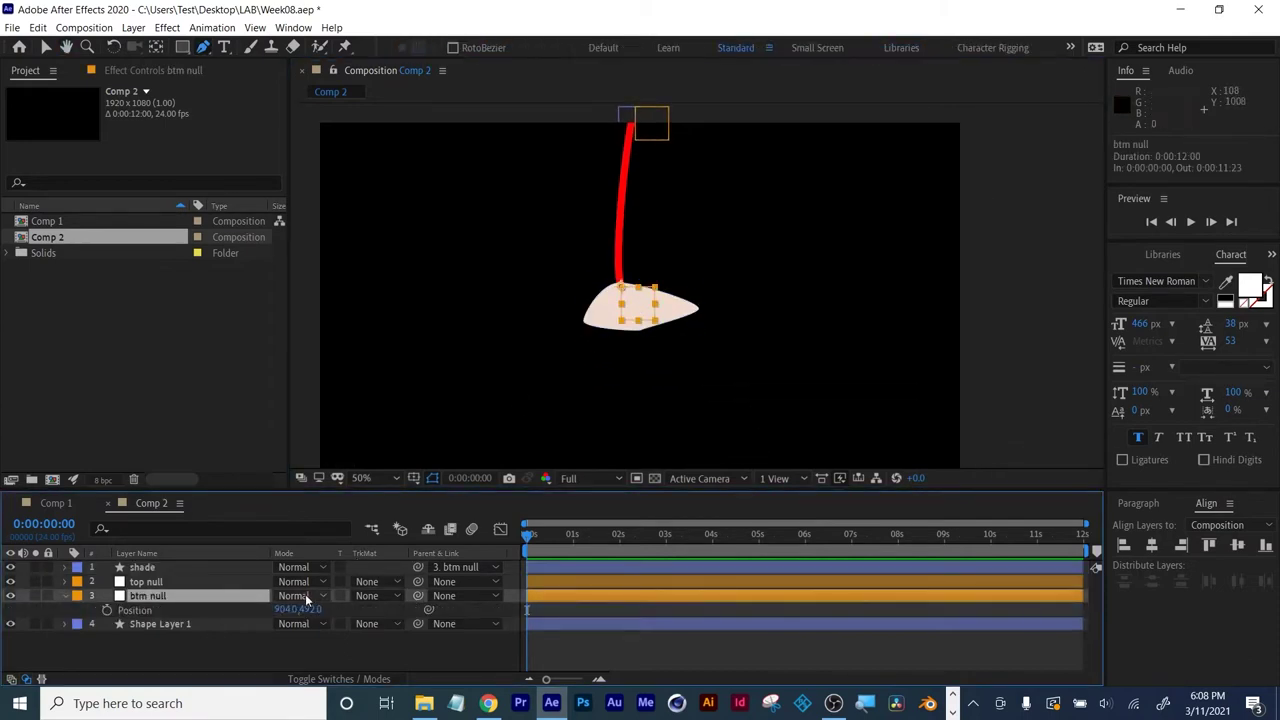
pyautogui.moveTo(286, 610); pyautogui.dragTo(226, 610)
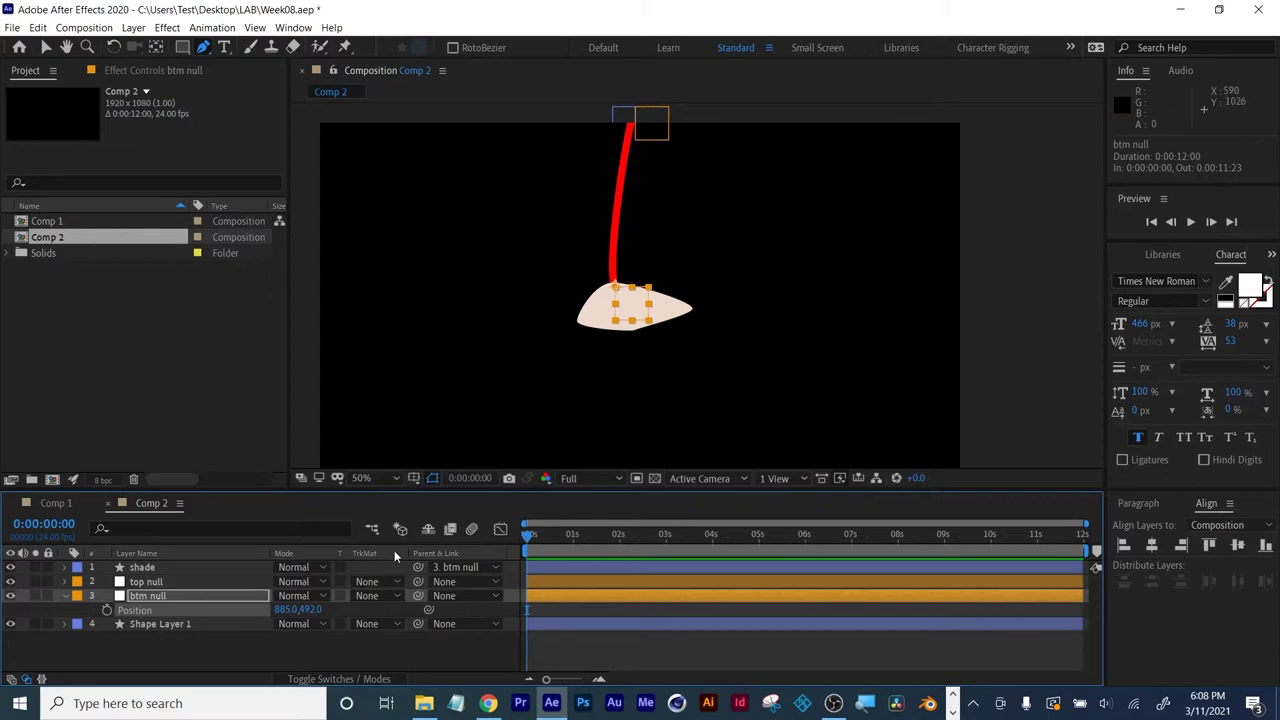
pyautogui.moveTo(287, 609)
pyautogui.mouseDown()
pyautogui.moveTo(230, 609)
pyautogui.moveTo(320, 609)
pyautogui.moveTo(250, 609)
pyautogui.moveTo(320, 609)
pyautogui.moveTo(295, 609)
pyautogui.mouseUp()
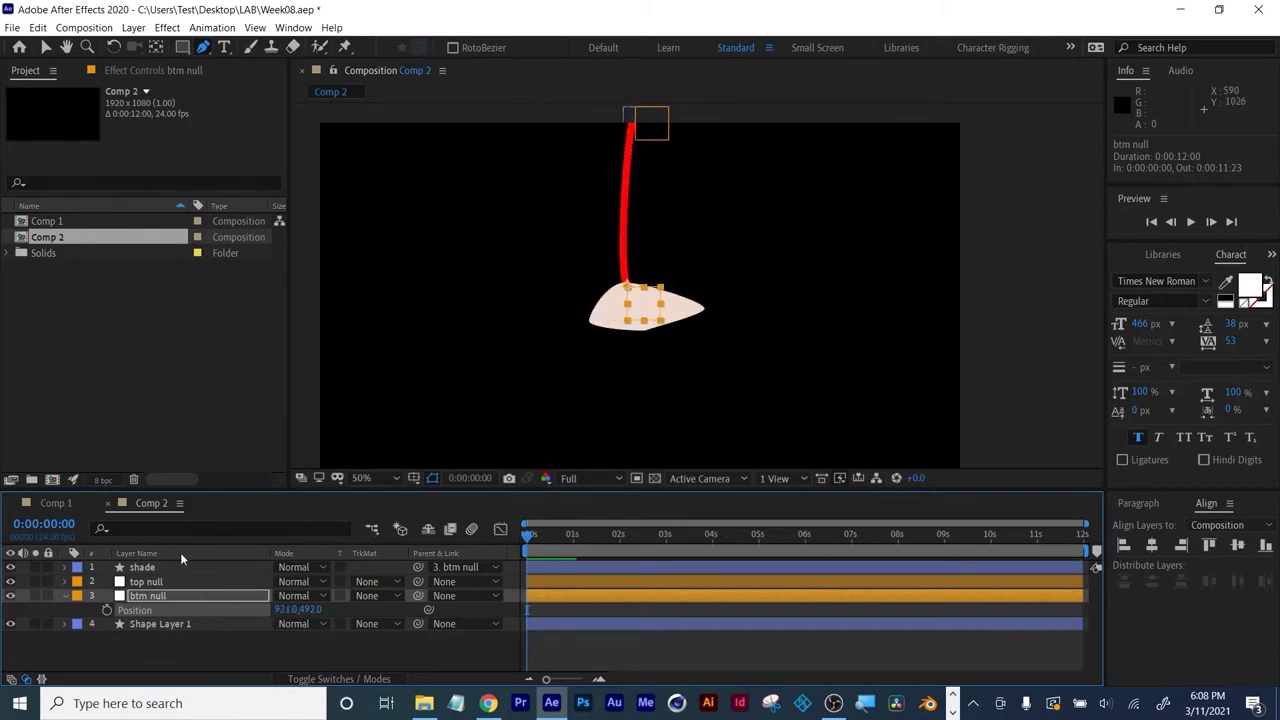
# Rename Shape Layer 1 as "cord".
pyautogui.click(157, 624)
pyautogui.press('Return')
pyautogui.write('pu')
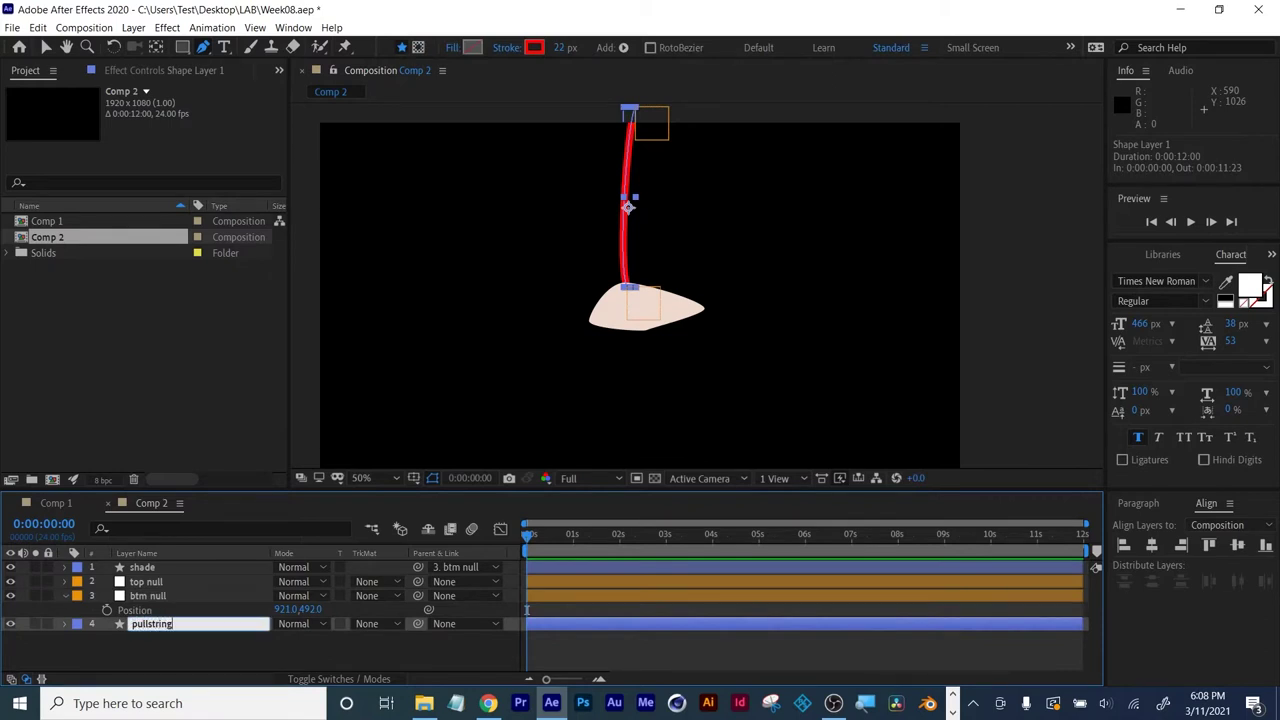
pyautogui.write('llstring')
pyautogui.hotkey('ctrl', 'a')
pyautogui.write('co')
pyautogui.press('Return')
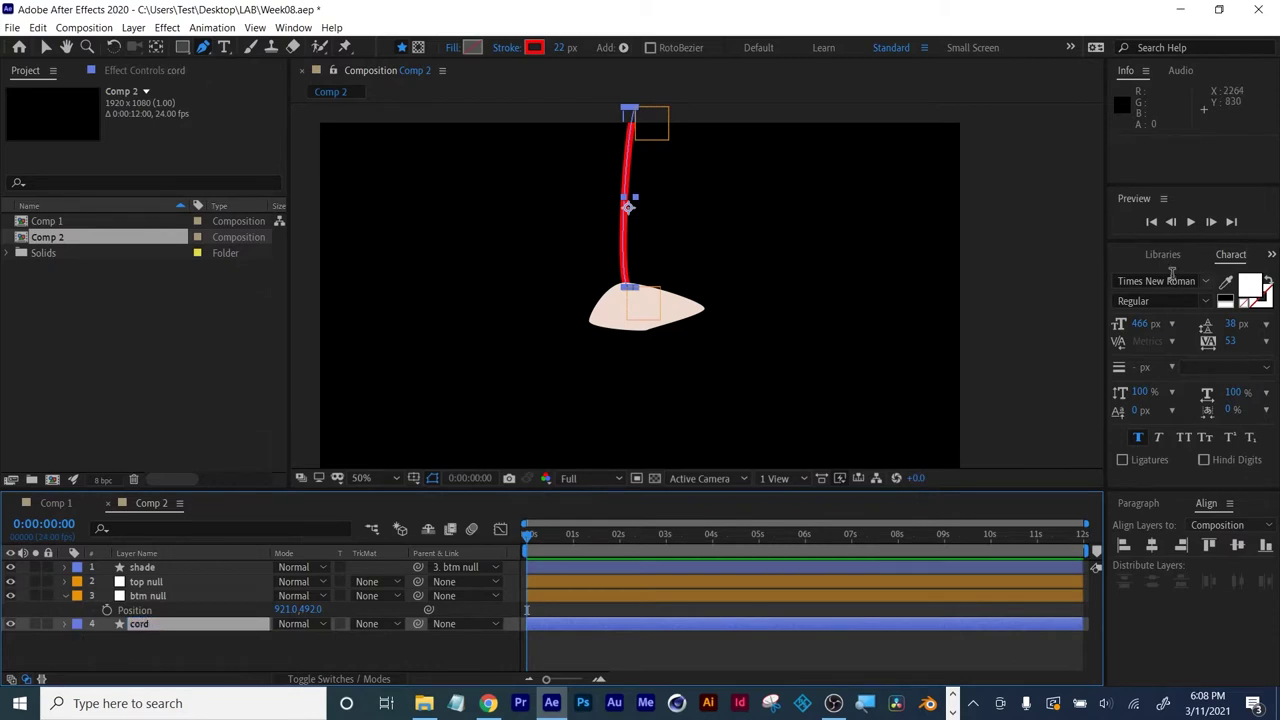
# Widen the Effects & Presets area and search the effects for "rope".
pyautogui.moveTo(1105, 259); pyautogui.dragTo(990, 259)
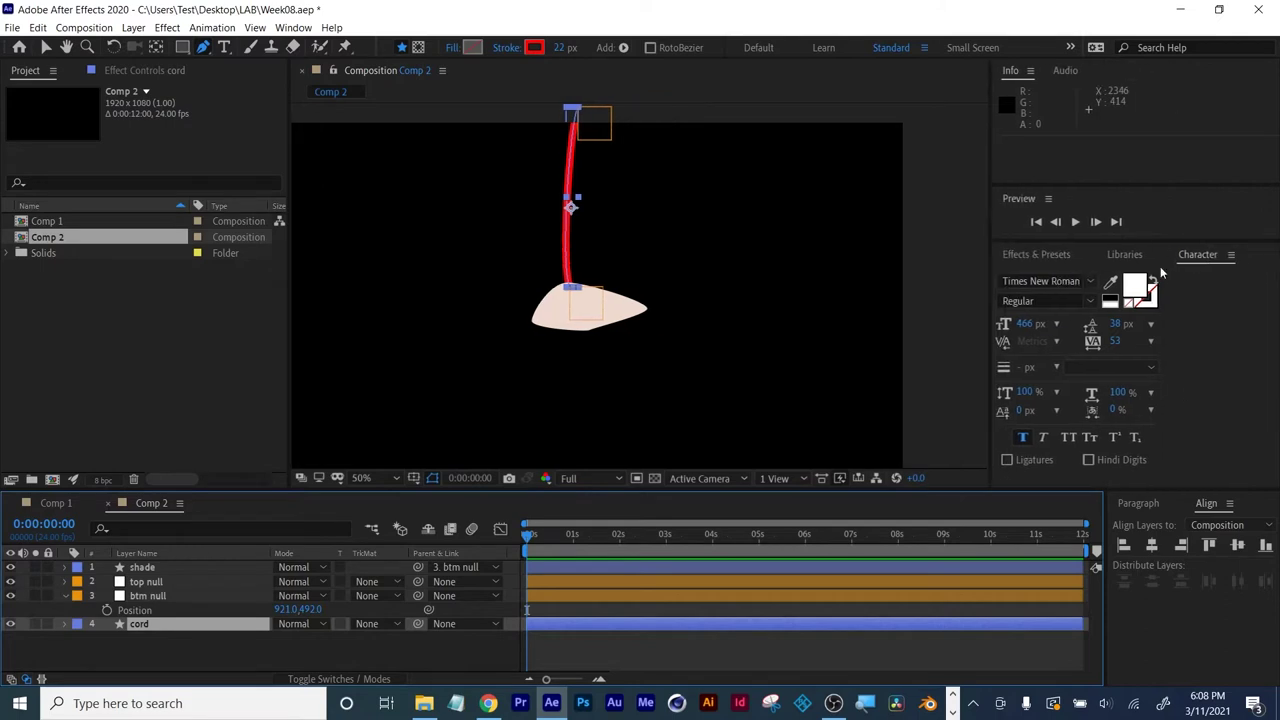
pyautogui.click(1038, 254)
pyautogui.click(1060, 275)
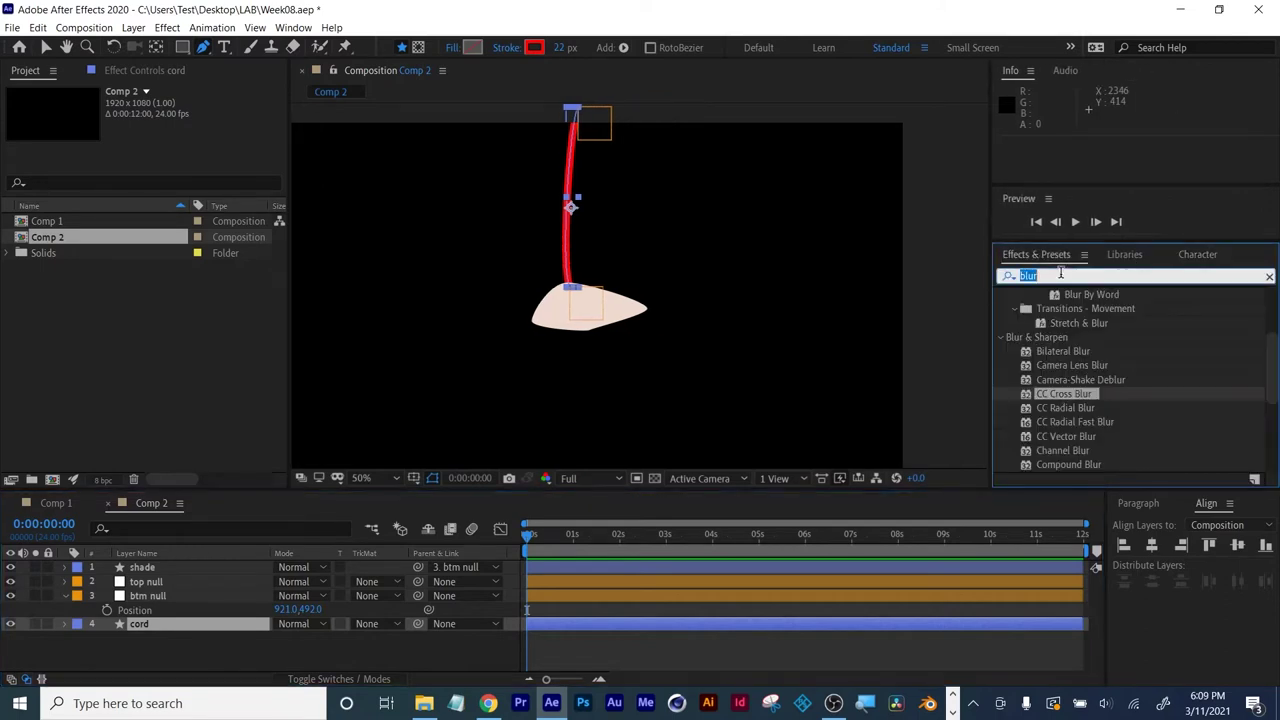
pyautogui.write('ro')
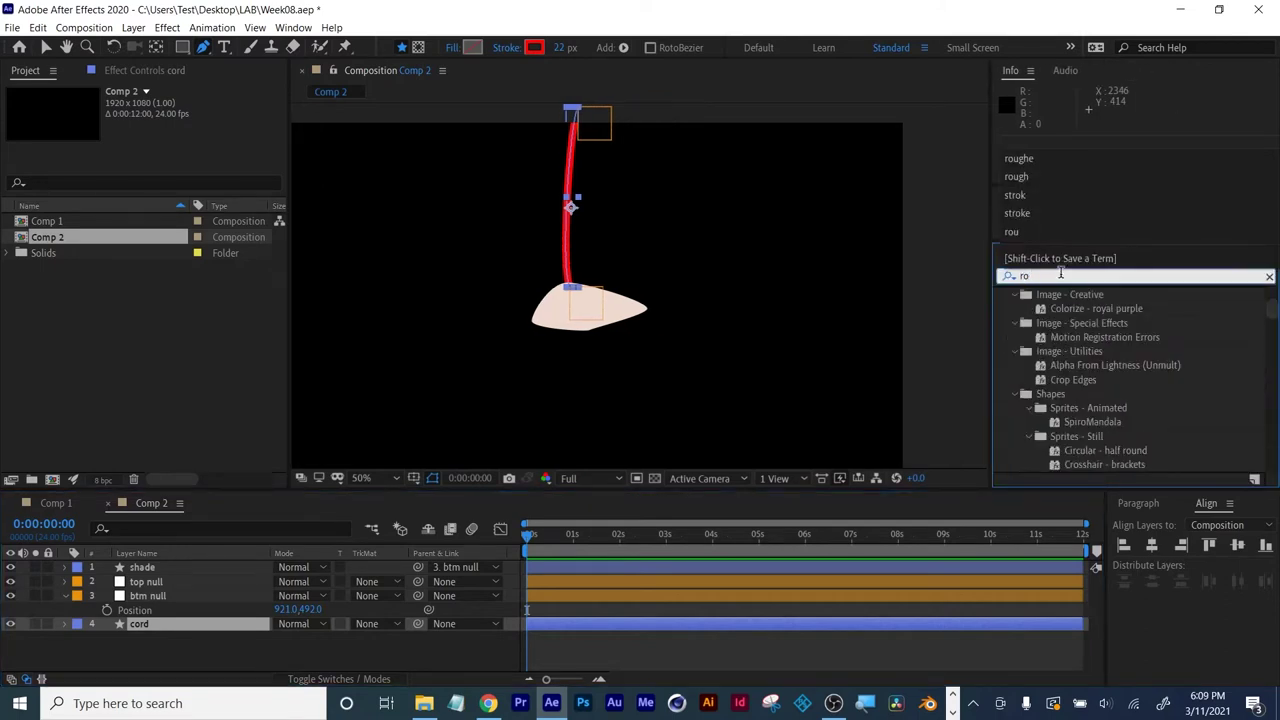
pyautogui.write('pe')
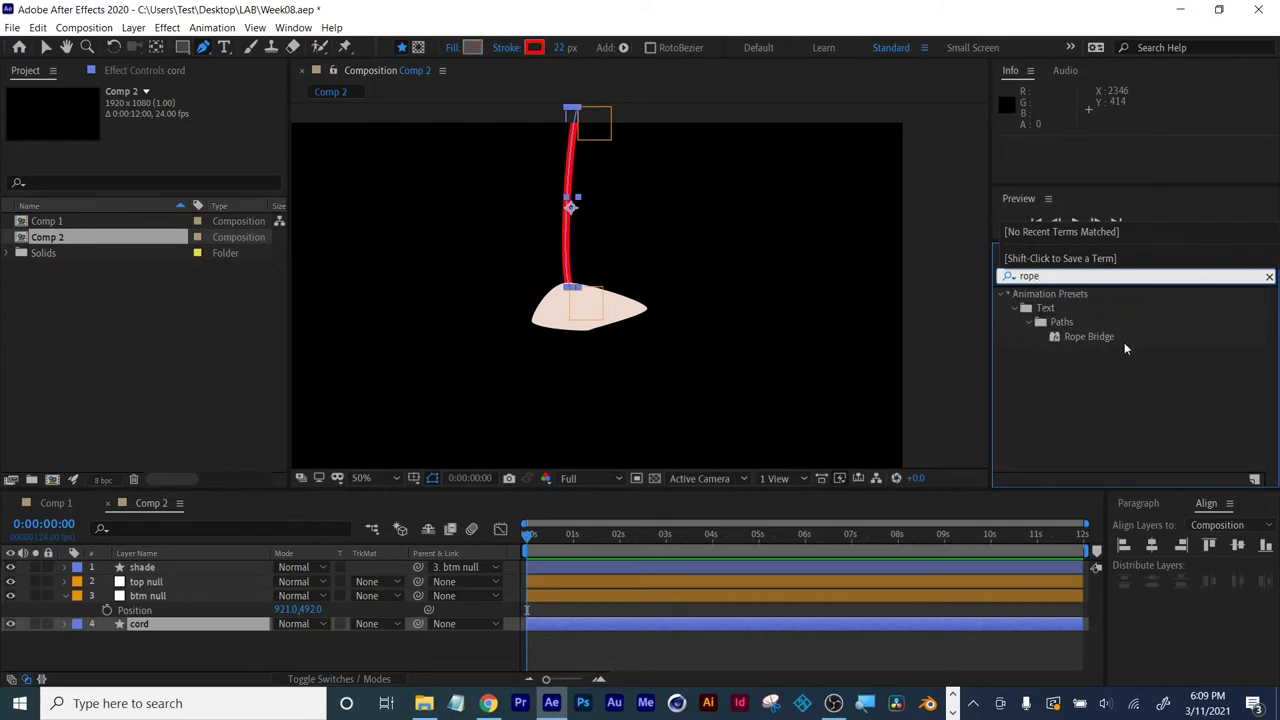
# Search the effects for "thr" and apply CC Threads to the cord layer.
pyautogui.click(1060, 275)
pyautogui.write('thr')
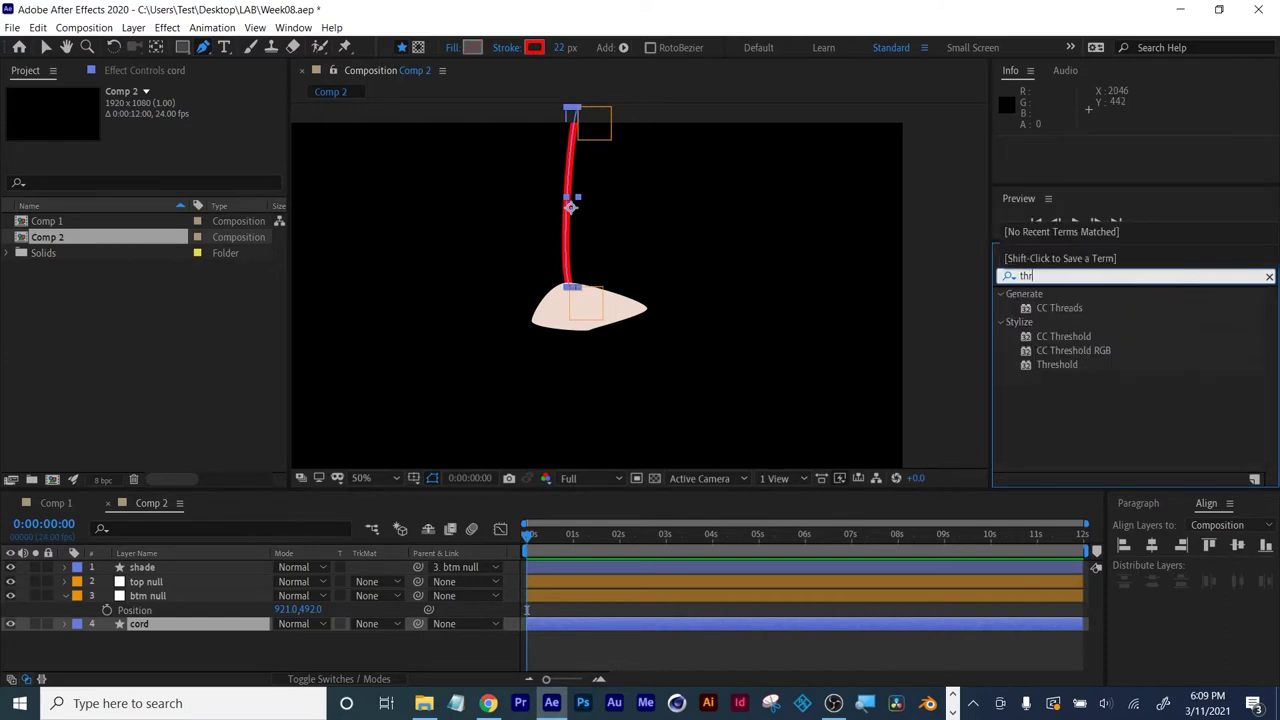
pyautogui.moveTo(1059, 311); pyautogui.dragTo(585, 622)
# Set the cord's CC Threads to Width 41.4, Height 112.5, Overlaps 23, Direction 58° and Center 988, 540.
pyautogui.scroll(2, 590, 305)
pyautogui.moveTo(592, 305); pyautogui.dragTo(526, 384)
pyautogui.moveTo(166, 176); pyautogui.dragTo(100, 181)
pyautogui.moveTo(166, 190); pyautogui.dragTo(260, 212)
pyautogui.moveTo(168, 218); pyautogui.dragTo(229, 218)
pyautogui.moveTo(184, 265); pyautogui.dragTo(212, 265)
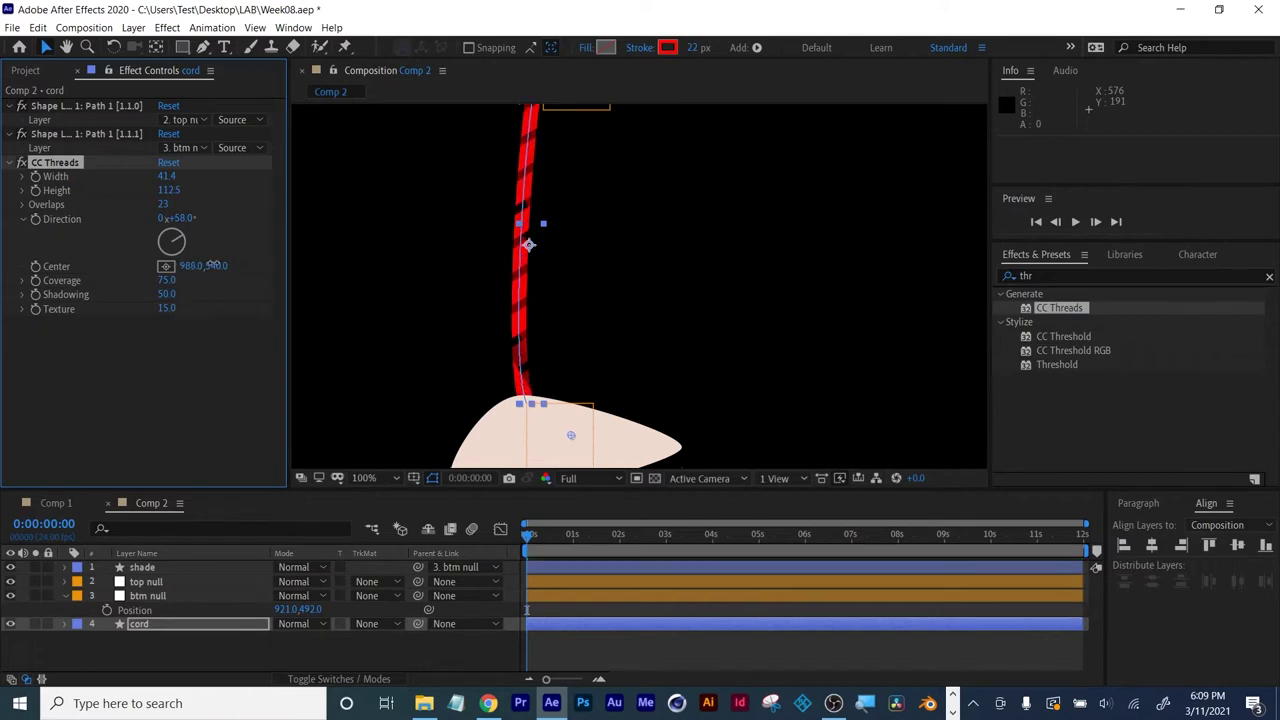
# Set the CC Threads Coverage to 68.2 and deselect the cord layer.
pyautogui.press(',')
pyautogui.press(',')
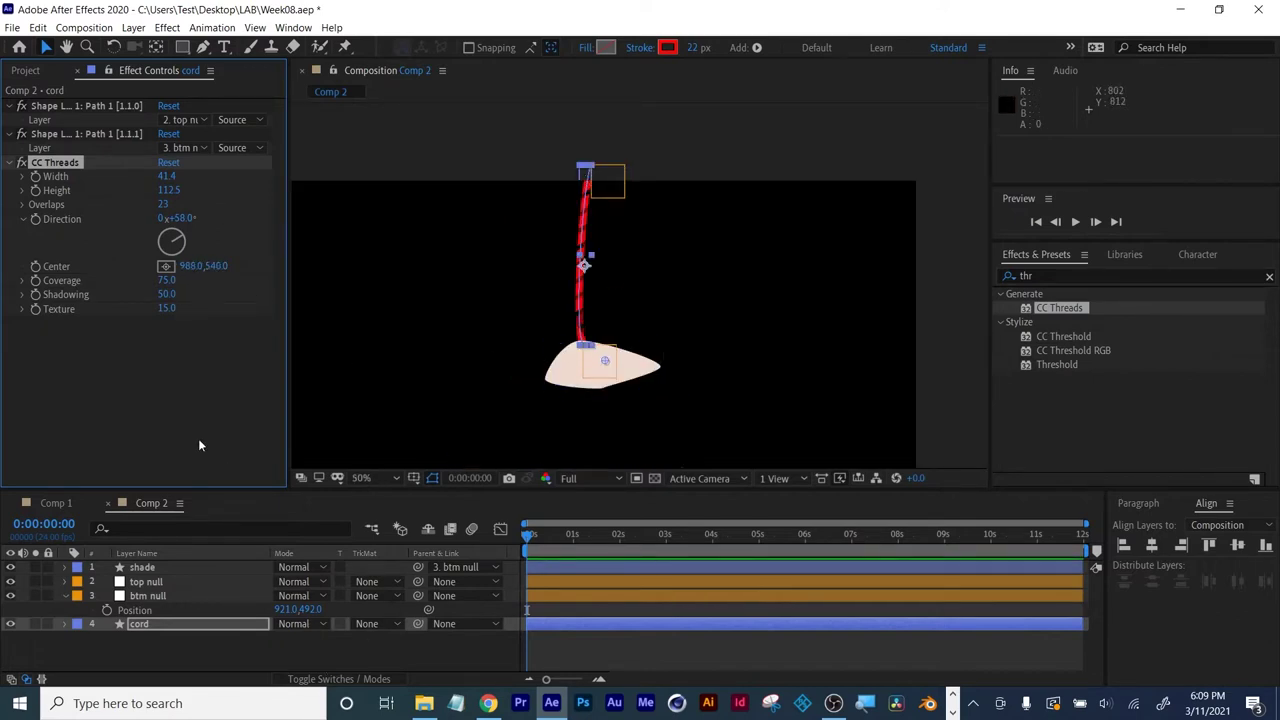
pyautogui.moveTo(166, 282); pyautogui.dragTo(190, 280)
pyautogui.click(12, 27)
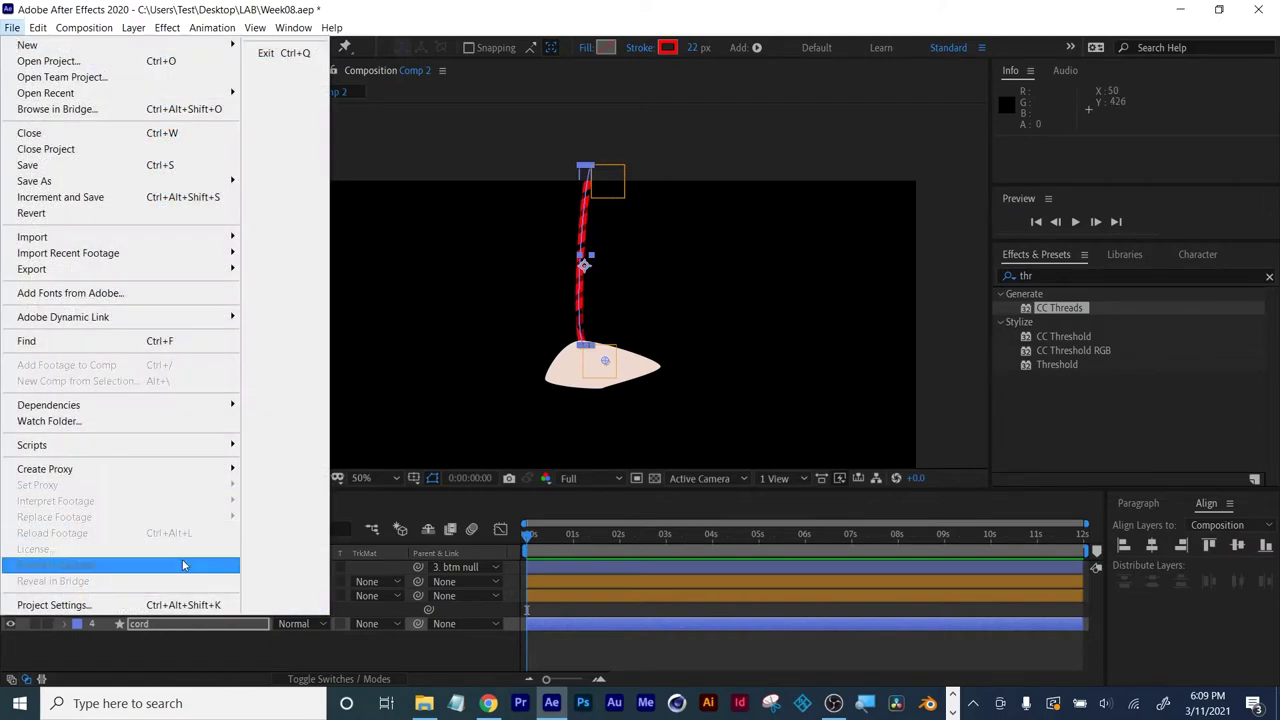
pyautogui.click(175, 669)
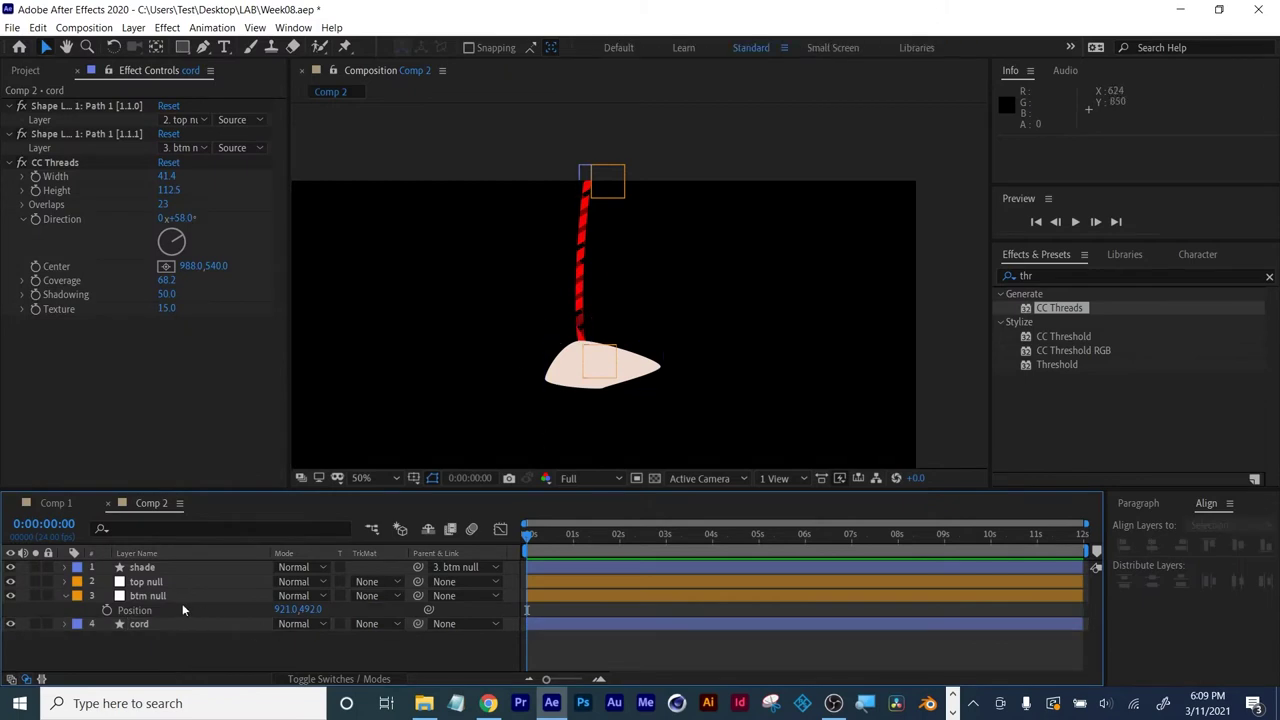
# Move btm null to X 1038, and nudge all four layers upward together by 200 px.
pyautogui.moveTo(286, 610); pyautogui.dragTo(403, 610)
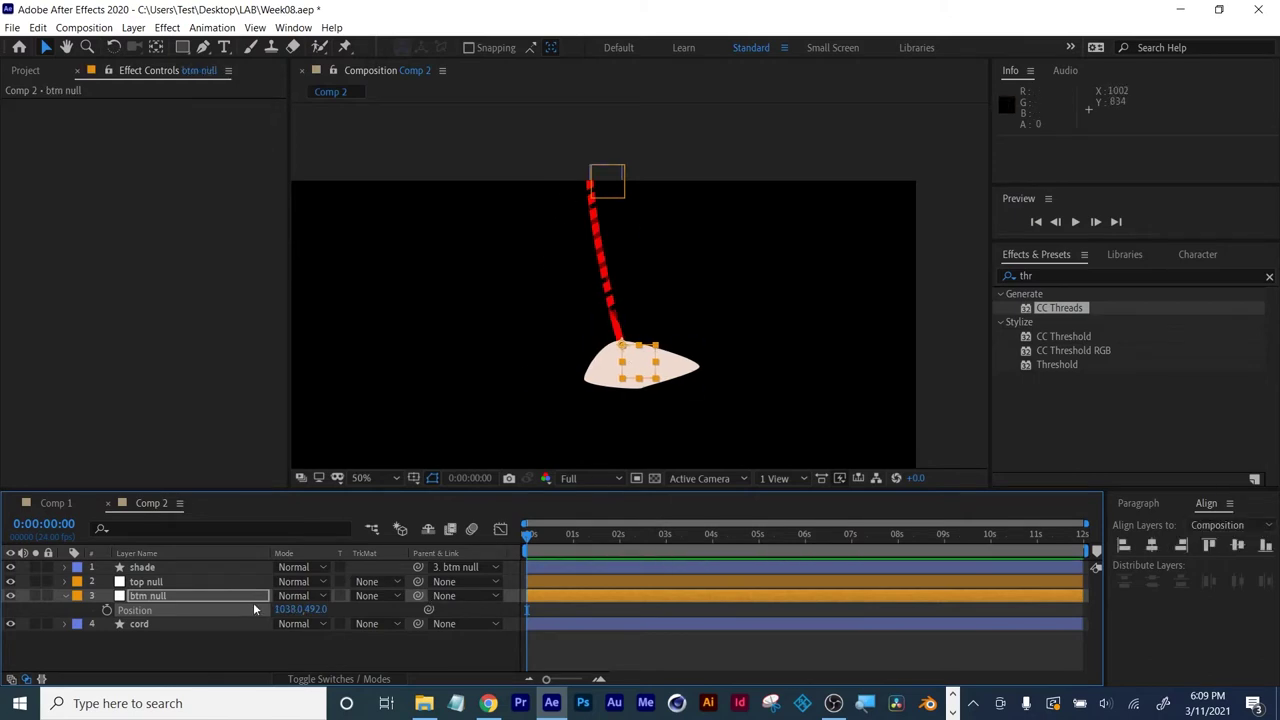
pyautogui.scroll(-2, 640, 338)
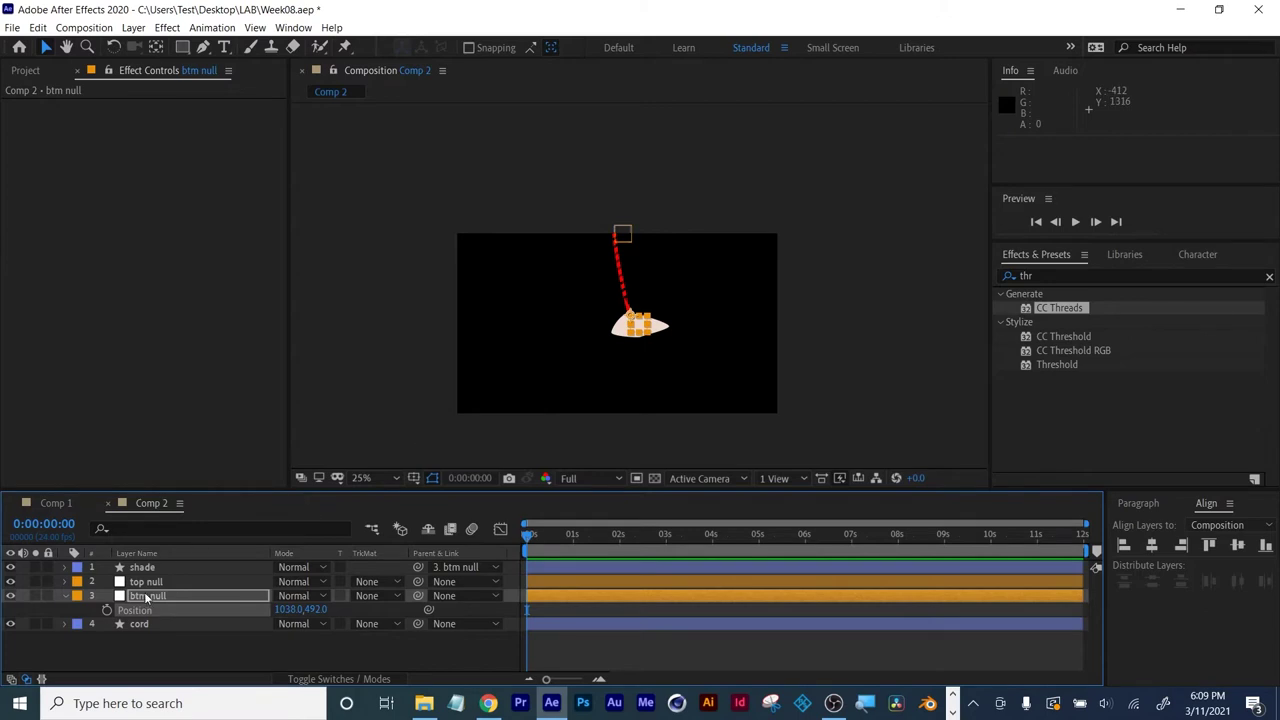
pyautogui.click(138, 623)
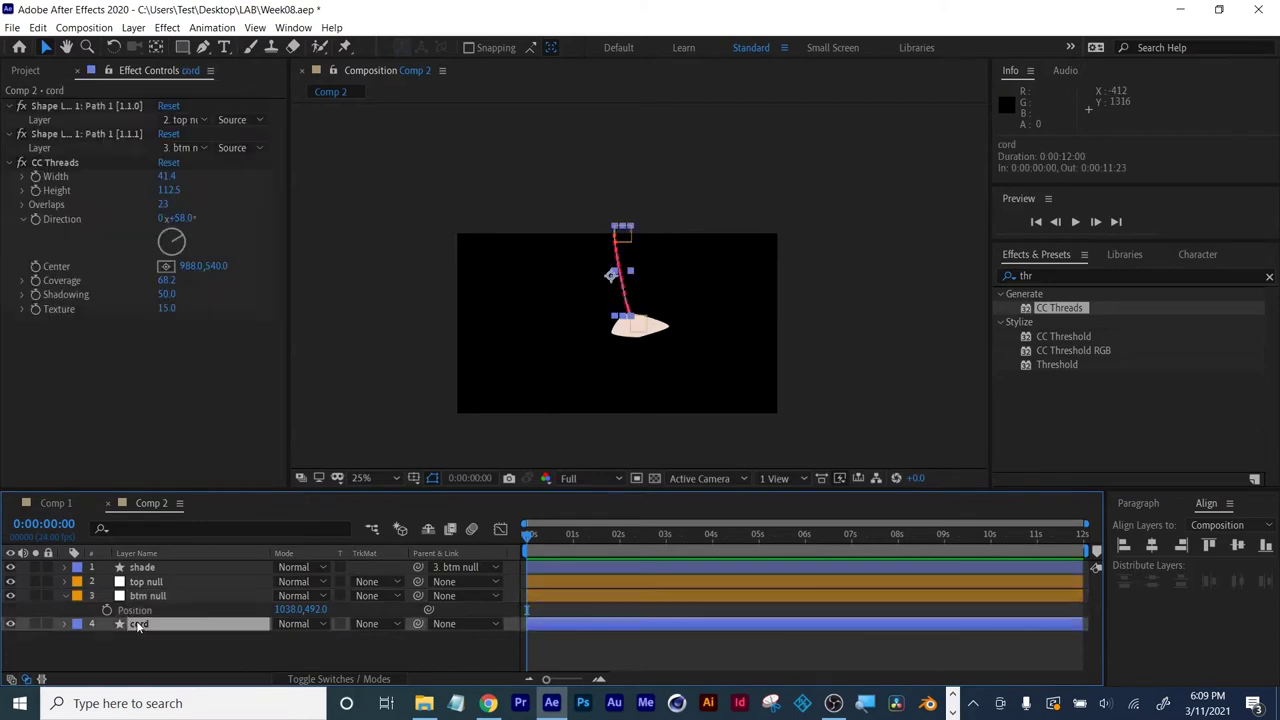
pyautogui.keyDown('shift'); pyautogui.click(147, 567); pyautogui.keyUp('shift')
pyautogui.hotkey('shift', 'Up')
pyautogui.hotkey('shift', 'Up')
pyautogui.hotkey('shift', 'Up')
pyautogui.hotkey('shift', 'Up')
pyautogui.hotkey('shift', 'Up')
pyautogui.hotkey('shift', 'Up')
pyautogui.hotkey('shift', 'Up')
pyautogui.hotkey('shift', 'Up')
pyautogui.hotkey('shift', 'Up')
pyautogui.hotkey('shift', 'Up')
pyautogui.hotkey('shift', 'Up')
pyautogui.hotkey('shift', 'Up')
pyautogui.hotkey('shift', 'Up')
pyautogui.hotkey('shift', 'Up')
pyautogui.hotkey('shift', 'Up')
pyautogui.hotkey('shift', 'Up')
pyautogui.hotkey('shift', 'Up')
pyautogui.hotkey('shift', 'Up')
pyautogui.hotkey('shift', 'Up')
pyautogui.hotkey('shift', 'Up')
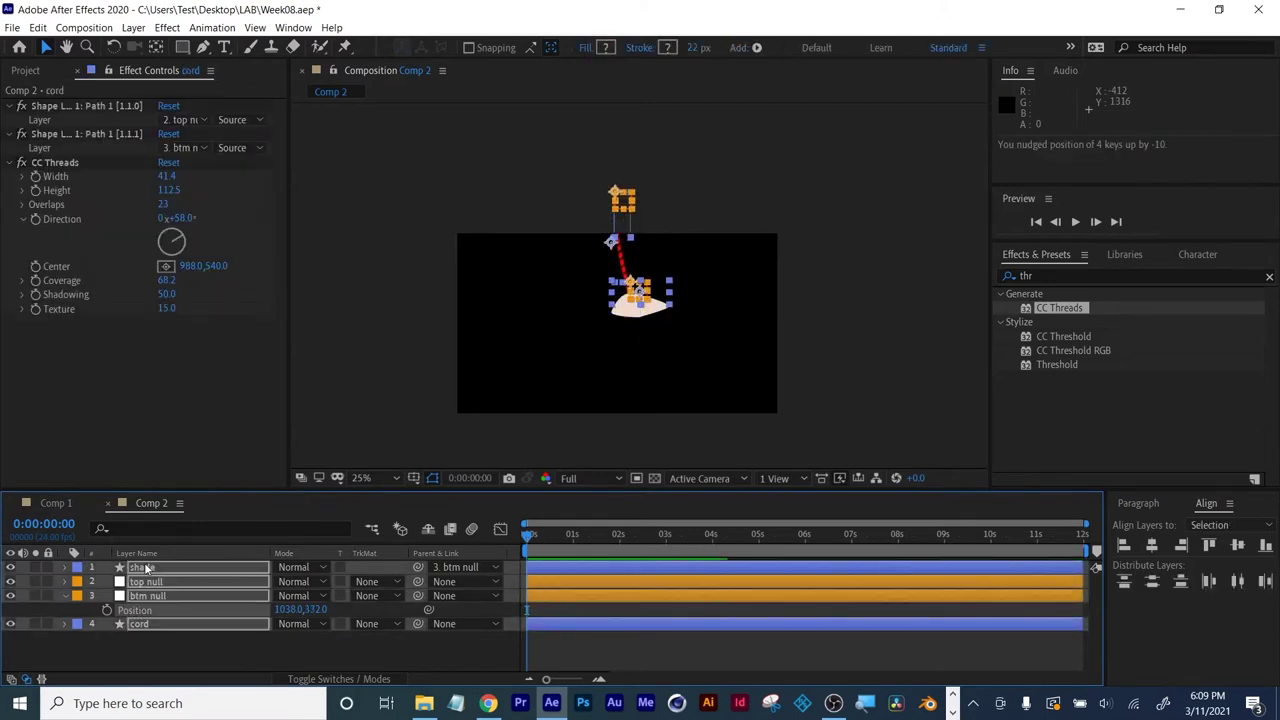
pyautogui.click(166, 671)
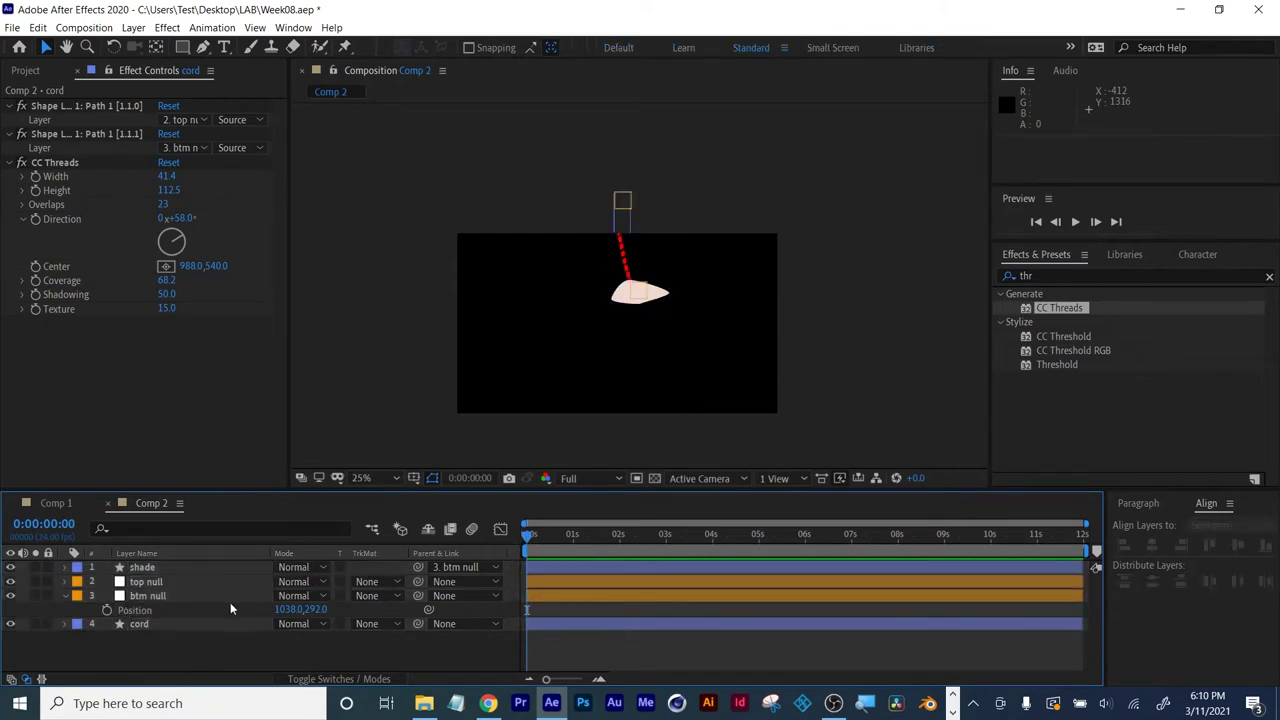
# Keyframe btm null's Position from the start, moving X to 1320 at one second and about 700 at 0:00:02:06.
pyautogui.click(106, 610)
pyautogui.moveTo(527, 540); pyautogui.dragTo(573, 535)
pyautogui.moveTo(295, 609); pyautogui.dragTo(420, 608)
pyautogui.moveTo(573, 535); pyautogui.dragTo(631, 537)
pyautogui.moveTo(300, 609); pyautogui.dragTo(8, 580)
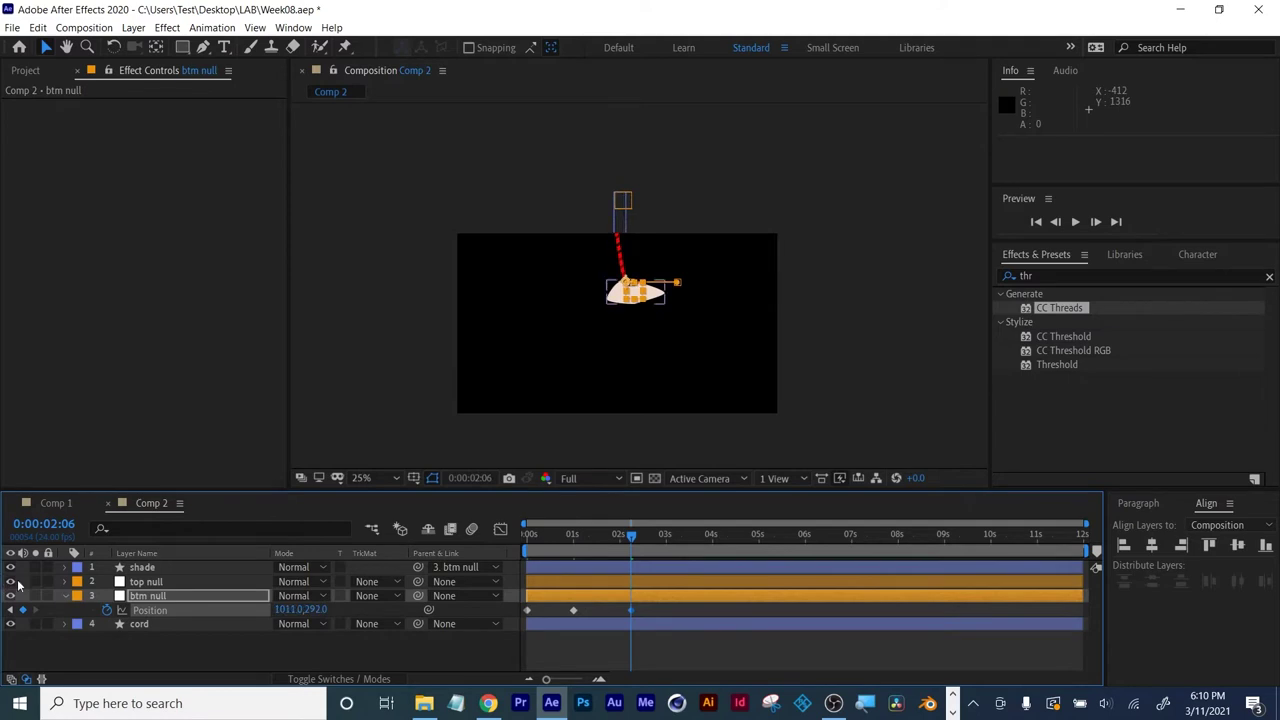
pyautogui.moveTo(290, 609); pyautogui.dragTo(38, 612)
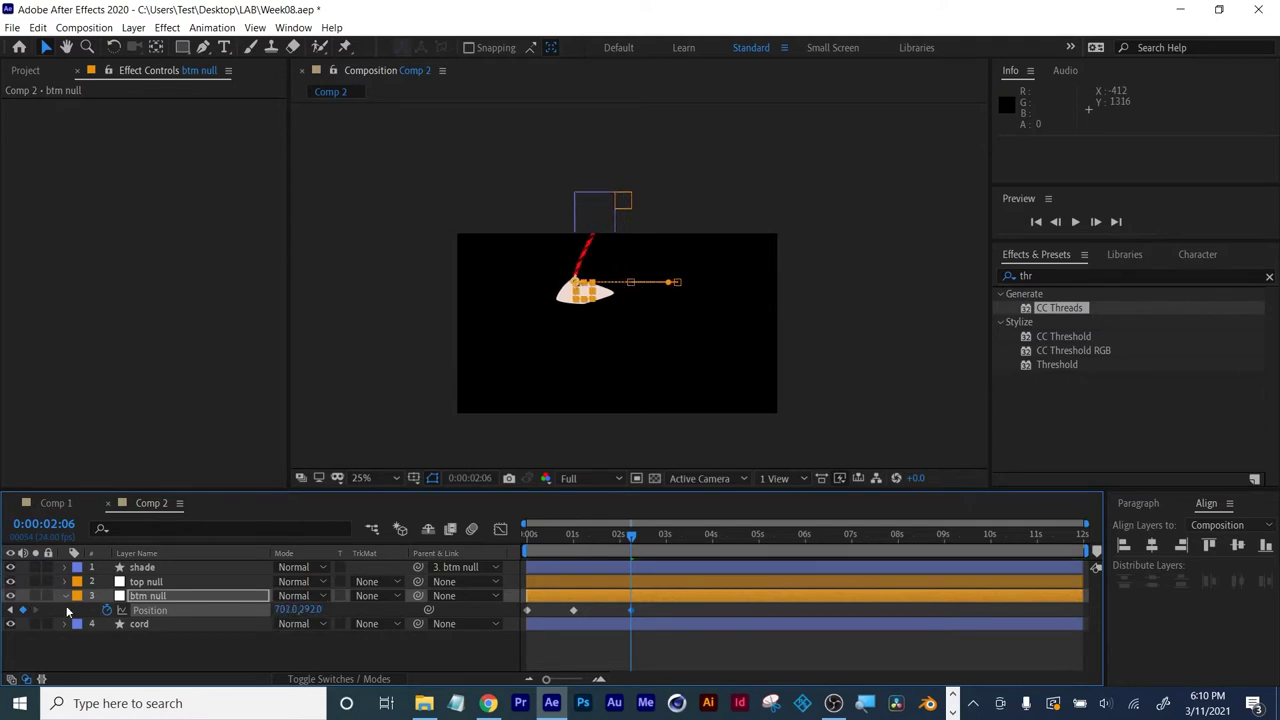
# Keyframe btm null swinging back past the centre just before four seconds and to X 749 at 0:00:06:00.
pyautogui.press('space')
pyautogui.moveTo(290, 609); pyautogui.dragTo(596, 616)
pyautogui.moveTo(716, 540); pyautogui.dragTo(804, 535)
pyautogui.moveTo(290, 609); pyautogui.dragTo(80, 612)
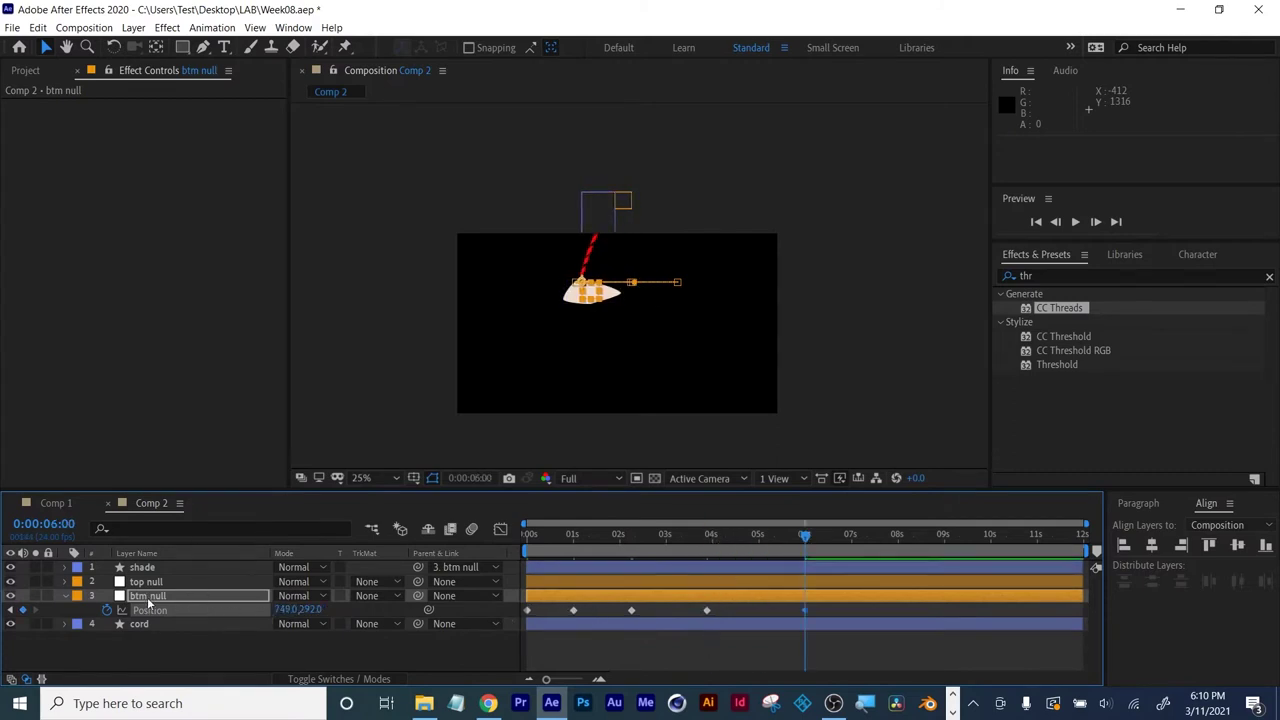
# Reveal btm null's Rotation alongside Position and place a -31° Rotation keyframe at 0:00:01:04.
pyautogui.moveTo(670, 537); pyautogui.dragTo(500, 535)
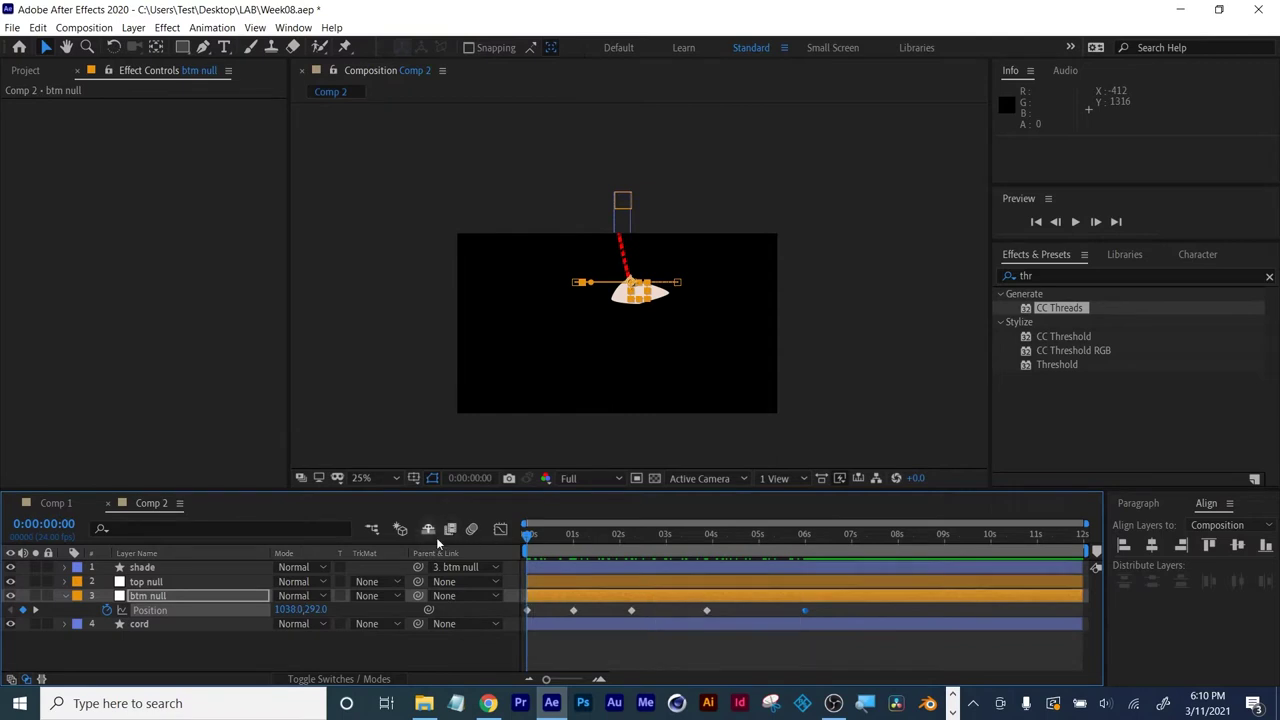
pyautogui.click(142, 597)
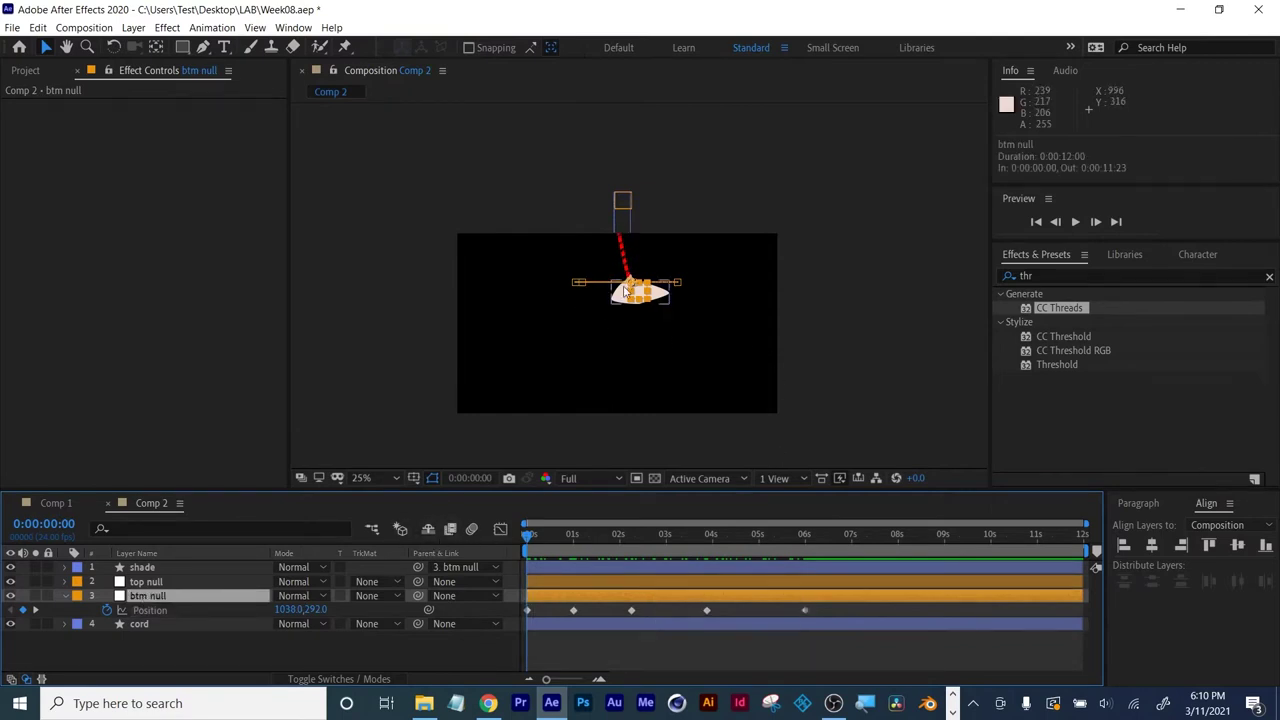
pyautogui.press('r')
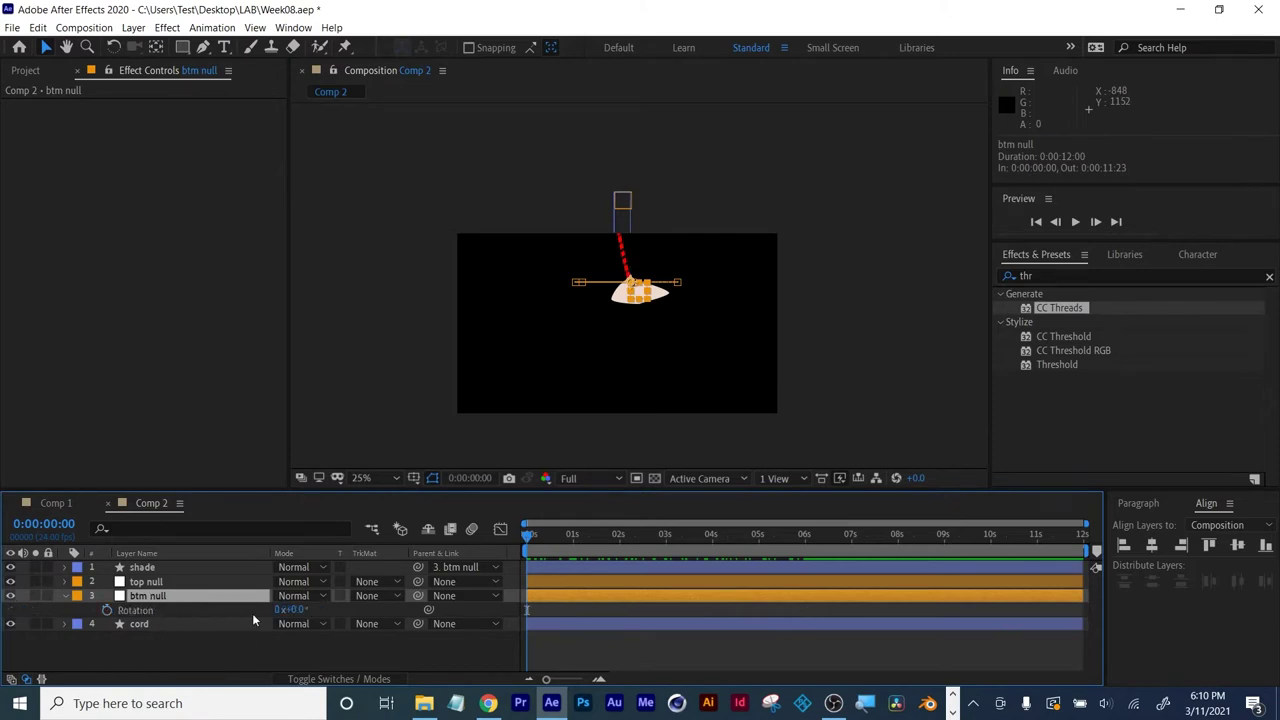
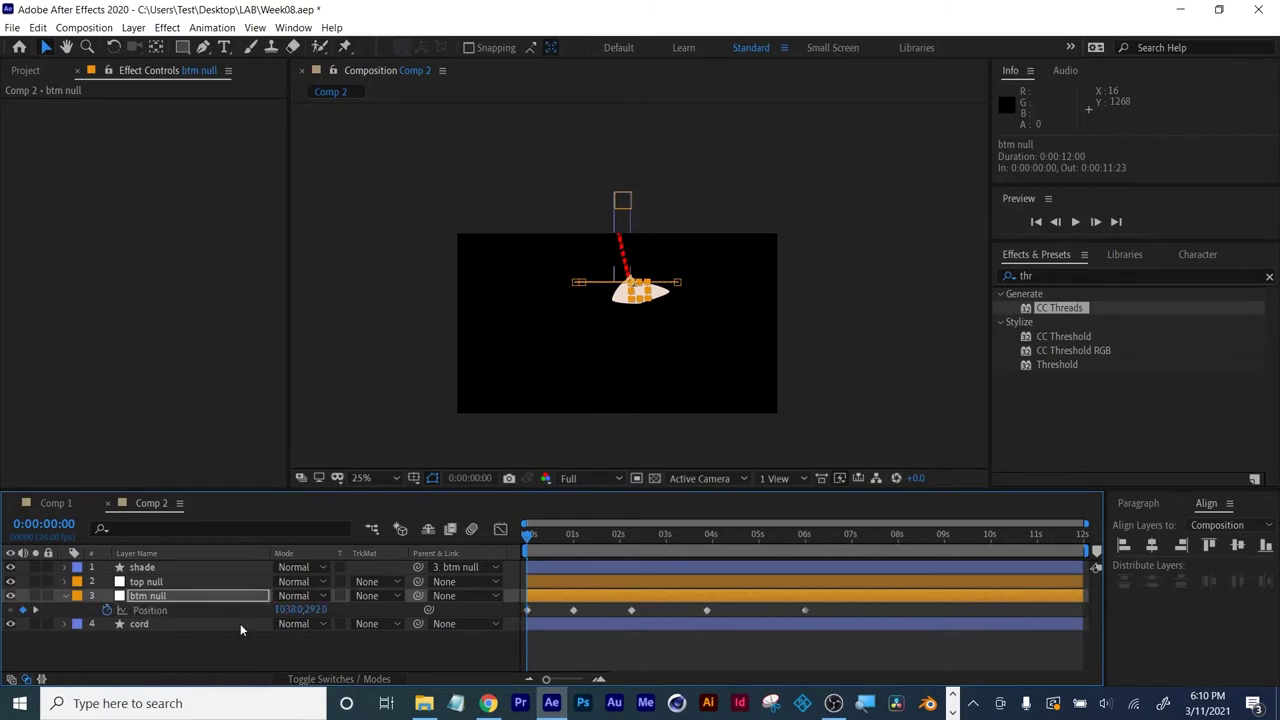
pyautogui.hotkey('shift', 'r')
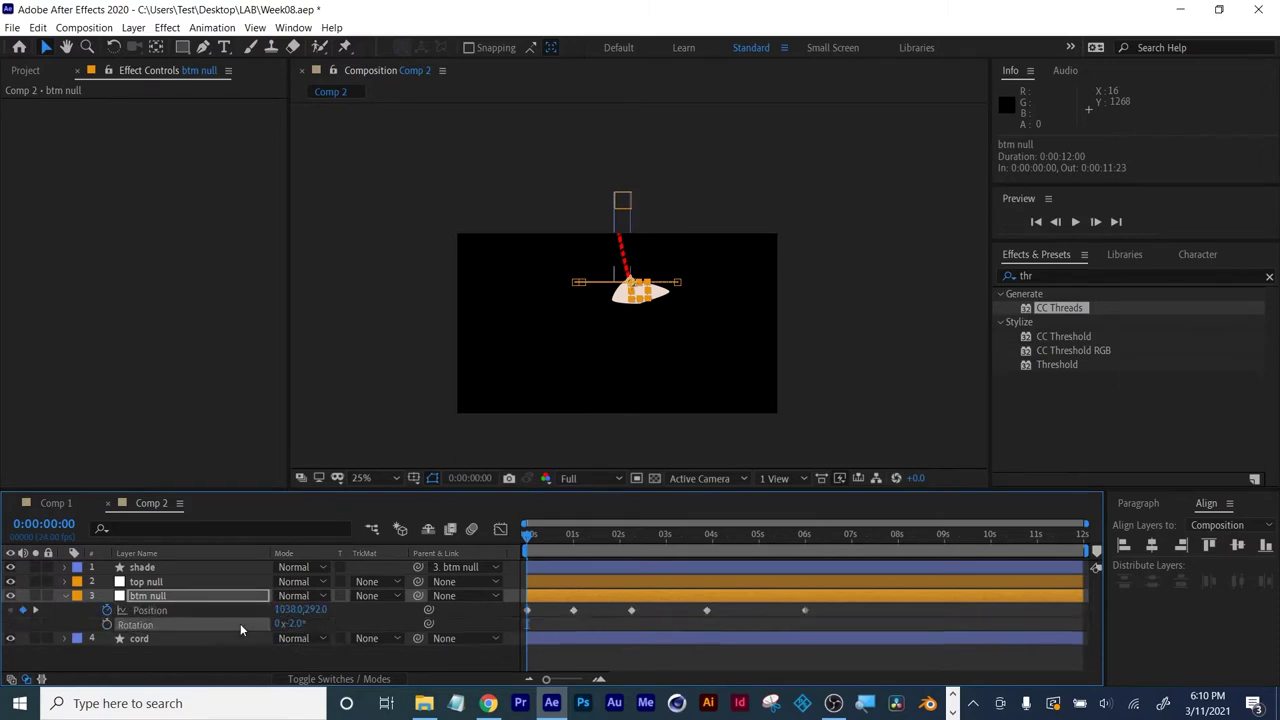
pyautogui.moveTo(532, 538); pyautogui.dragTo(572, 537)
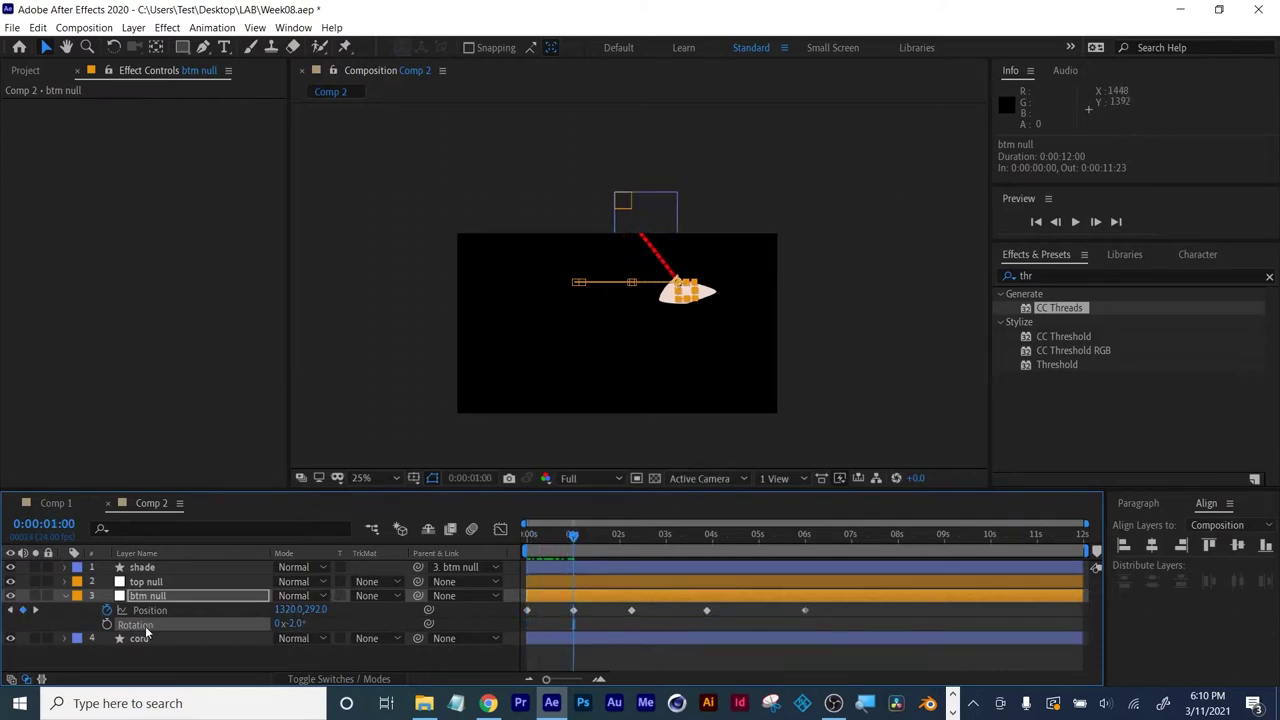
pyautogui.click(107, 624)
pyautogui.moveTo(297, 626); pyautogui.dragTo(272, 623)
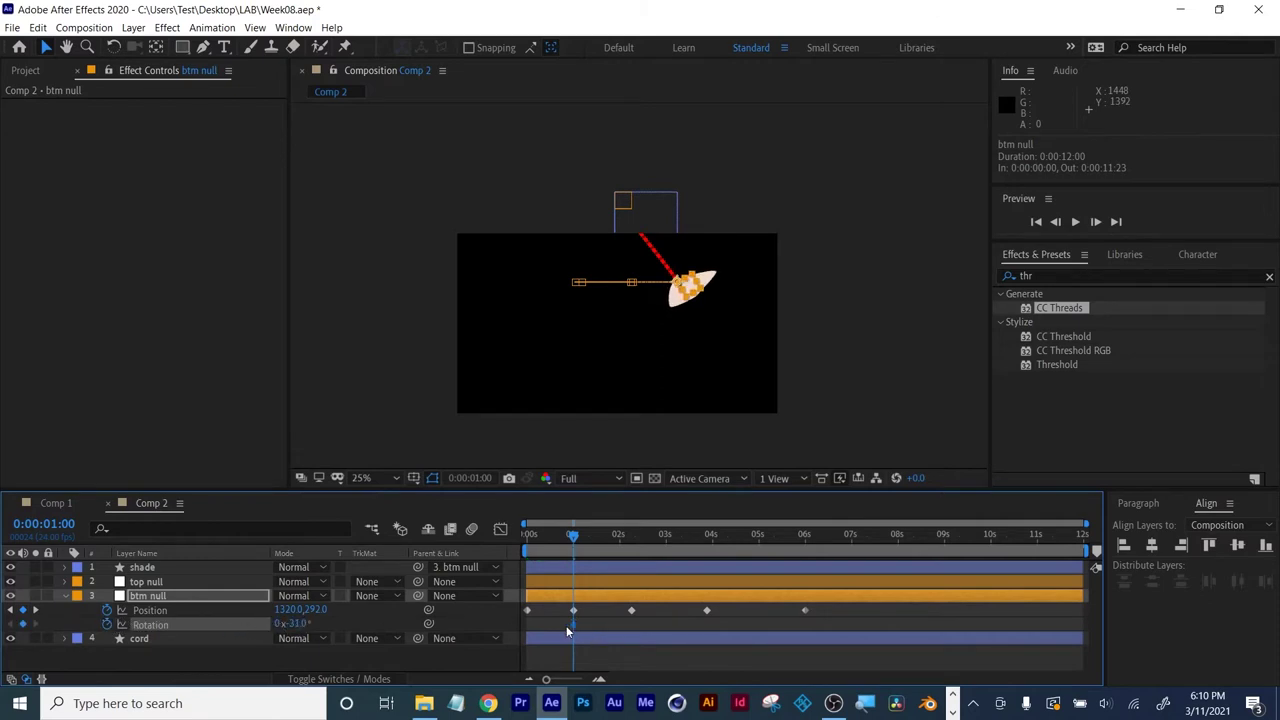
pyautogui.moveTo(575, 627); pyautogui.dragTo(583, 625)
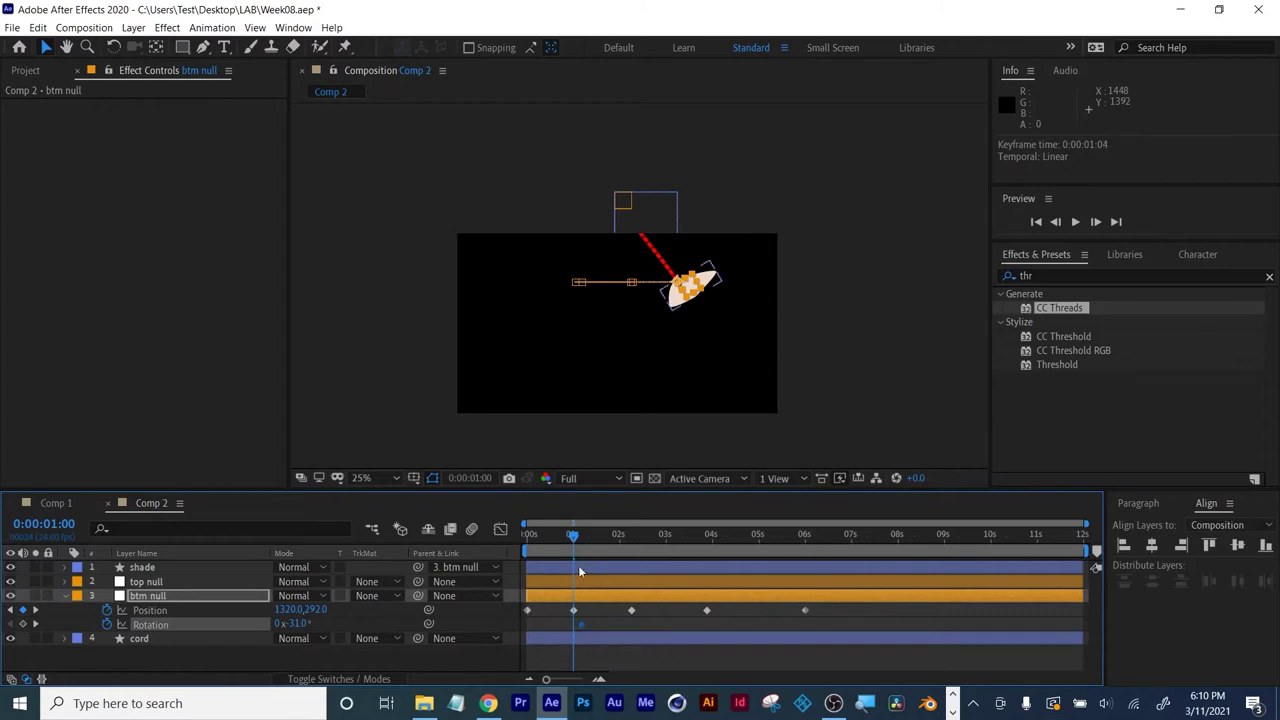
# Add a 0° Rotation keyframe to btm null at the start and shift the -31° keyframe to 0:00:01:05.
pyautogui.moveTo(575, 550); pyautogui.dragTo(527, 535)
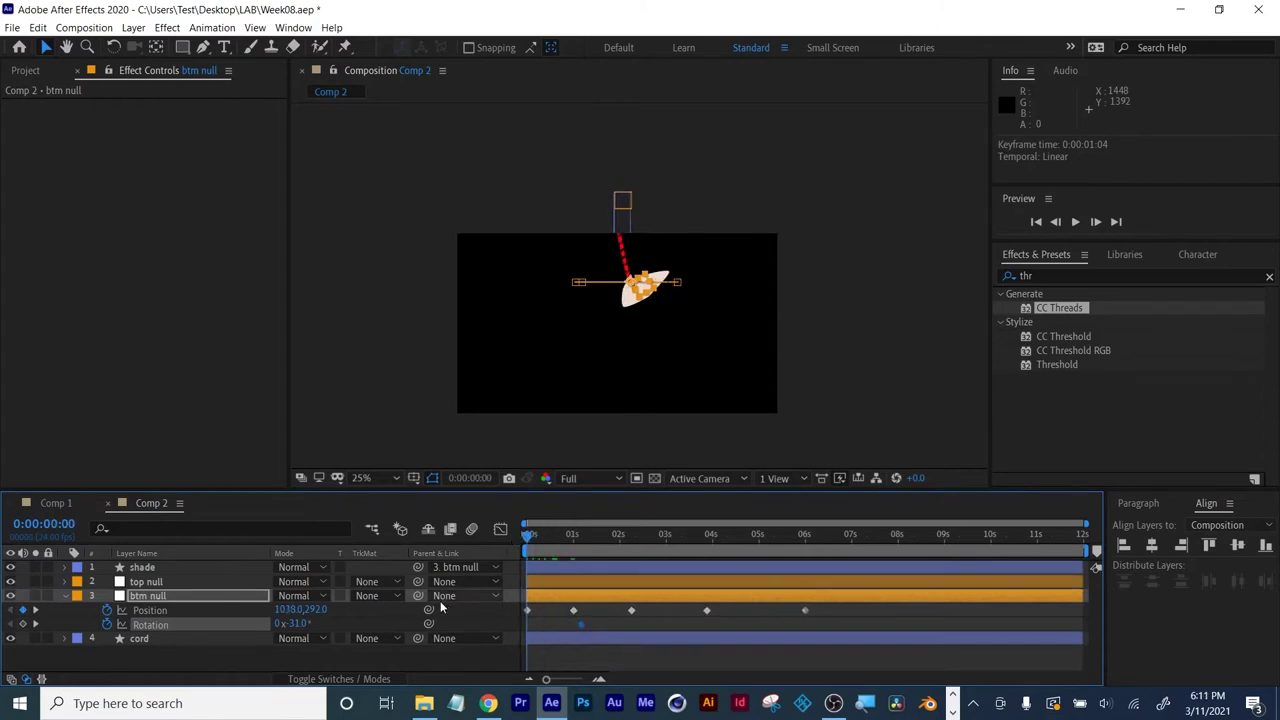
pyautogui.moveTo(297, 625); pyautogui.dragTo(323, 621)
pyautogui.moveTo(531, 535); pyautogui.dragTo(576, 535)
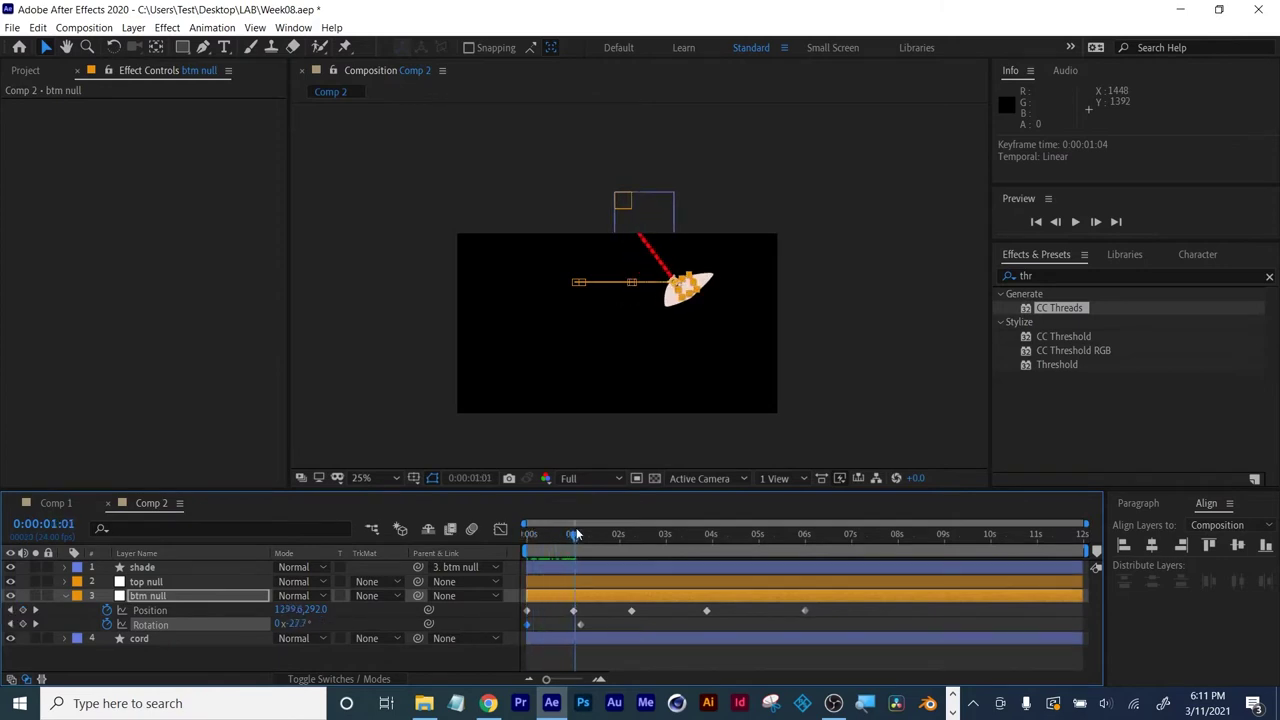
pyautogui.moveTo(585, 628)
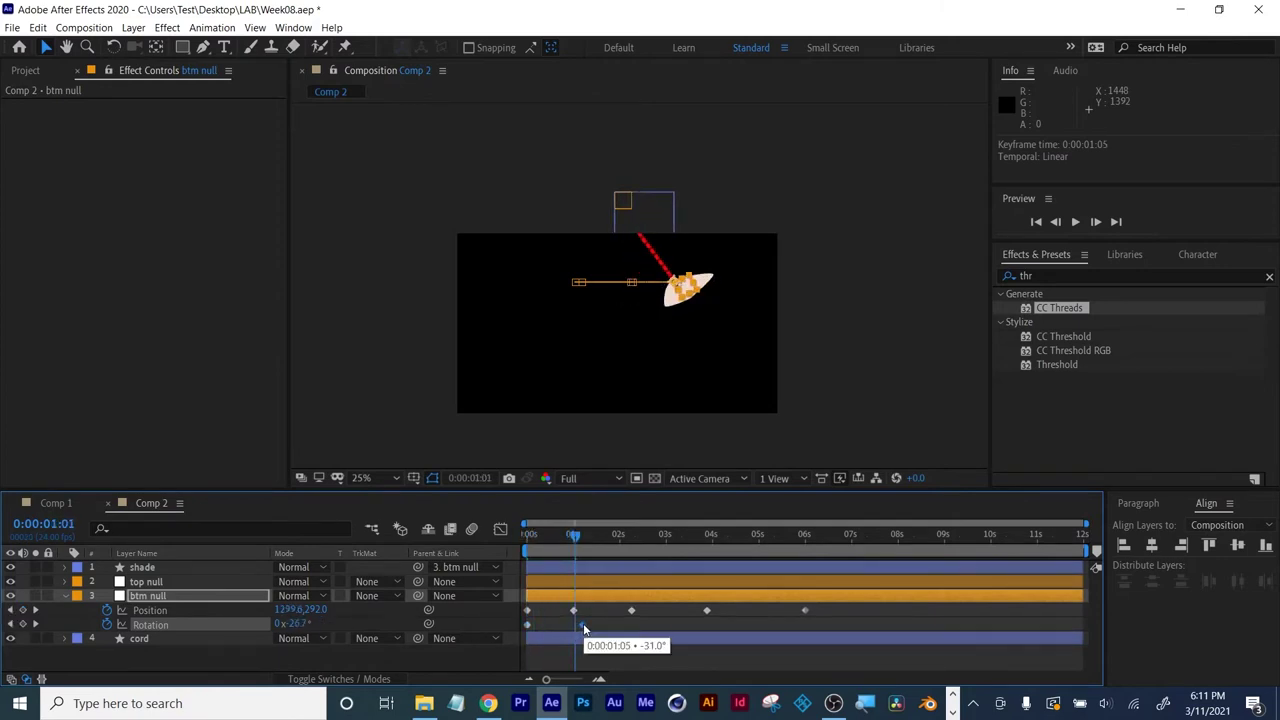
# Keyframe btm null's Rotation to 25° and place that keyframe at 0:00:02:12, slightly after the matching Position keyframe.
pyautogui.moveTo(574, 534); pyautogui.dragTo(629, 537)
pyautogui.moveTo(298, 628); pyautogui.dragTo(348, 628)
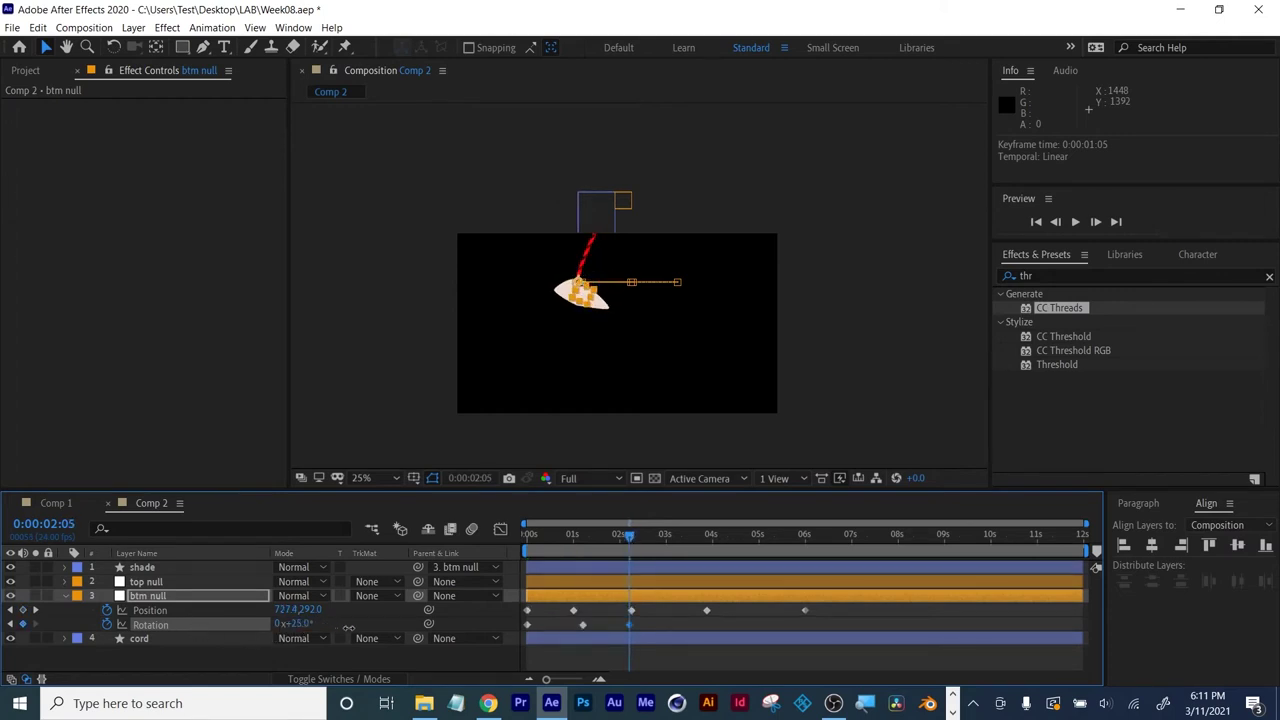
pyautogui.moveTo(632, 624); pyautogui.dragTo(641, 624)
# Add btm null Rotation keyframes of -8° at 0:00:04:01 and 15° at 0:00:06:02.
pyautogui.moveTo(640, 541); pyautogui.dragTo(711, 545)
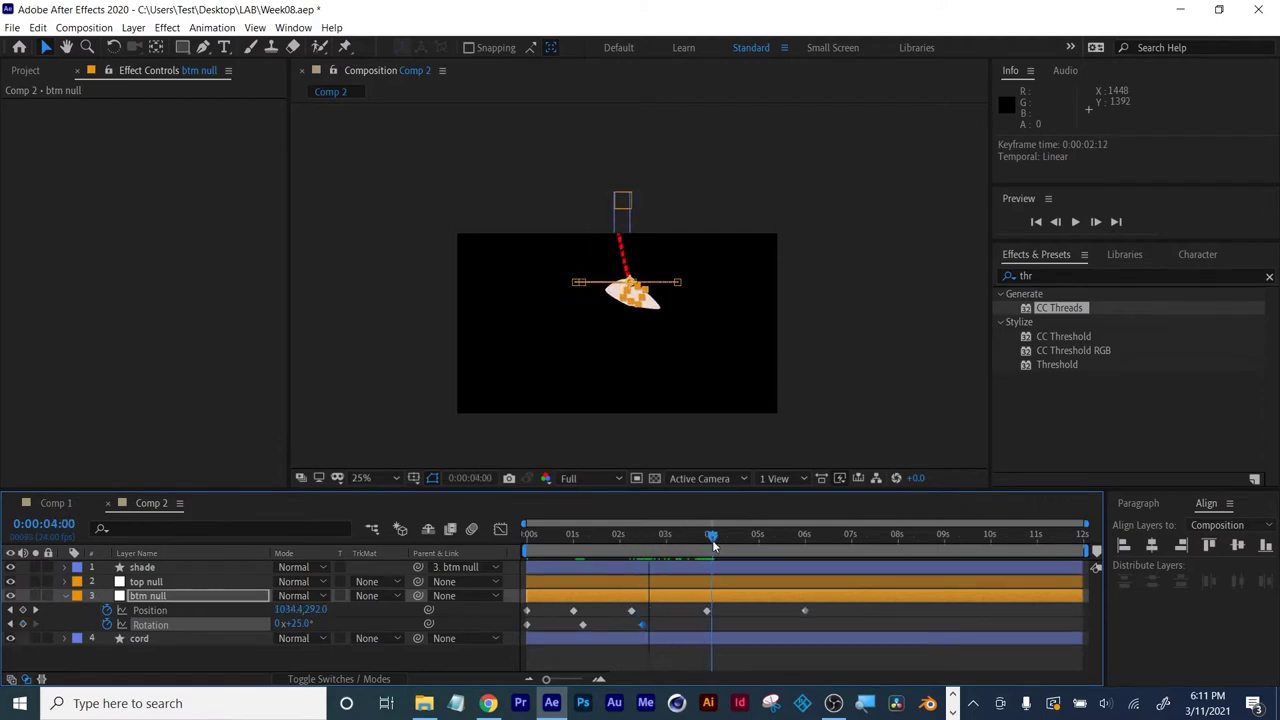
pyautogui.moveTo(298, 624); pyautogui.dragTo(280, 623)
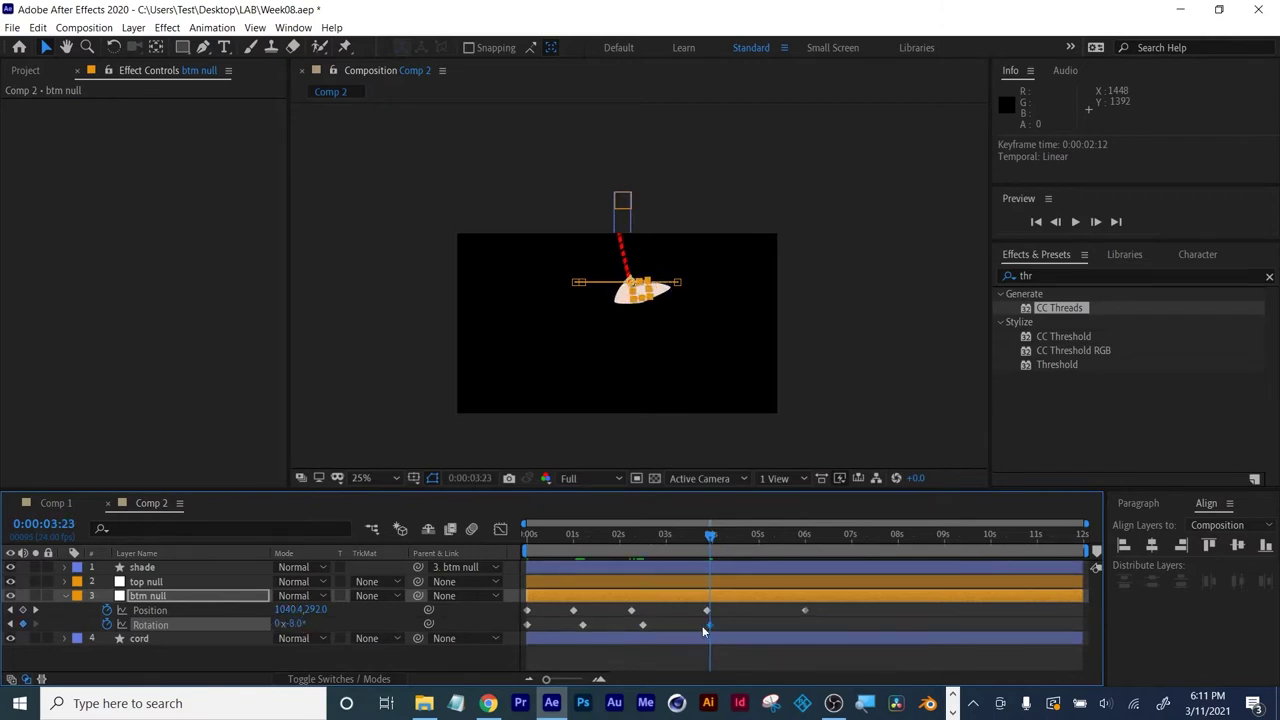
pyautogui.moveTo(712, 542); pyautogui.dragTo(812, 545)
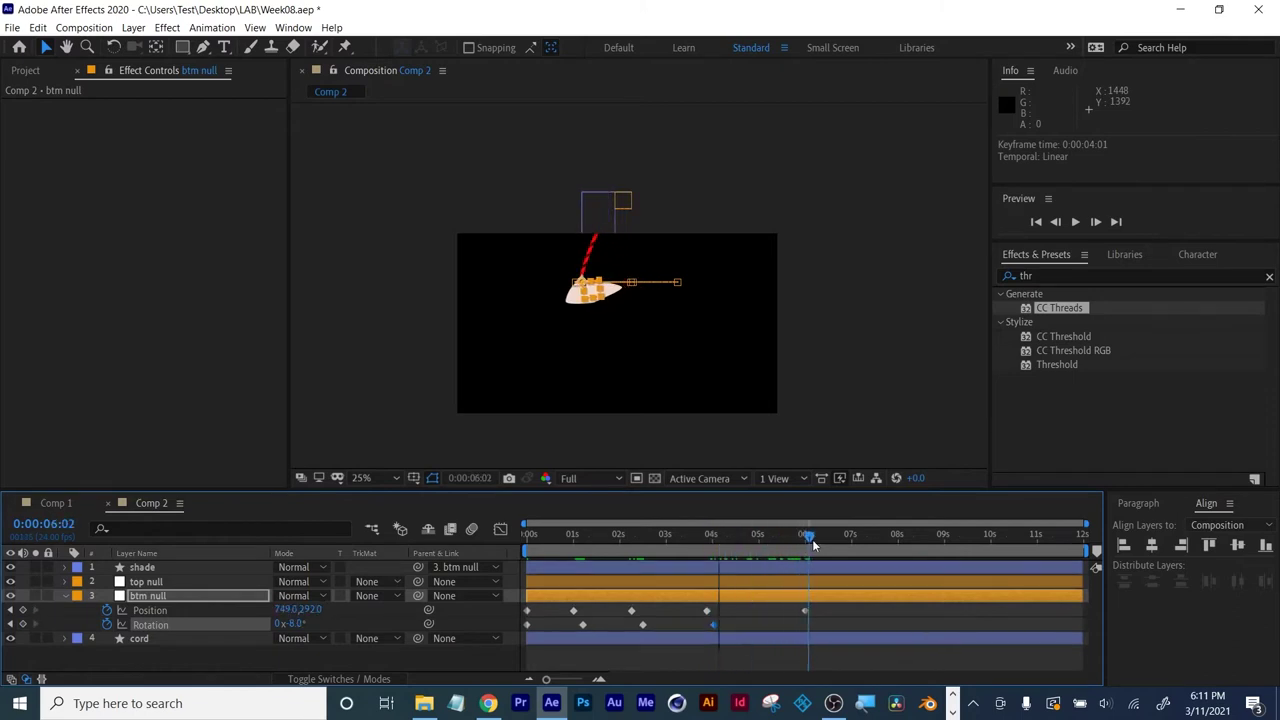
pyautogui.moveTo(295, 623); pyautogui.dragTo(313, 623)
# Set the composition preview resolution to Third and play the lamp's swing from the start.
pyautogui.moveTo(808, 534); pyautogui.dragTo(528, 534)
pyautogui.click(584, 479)
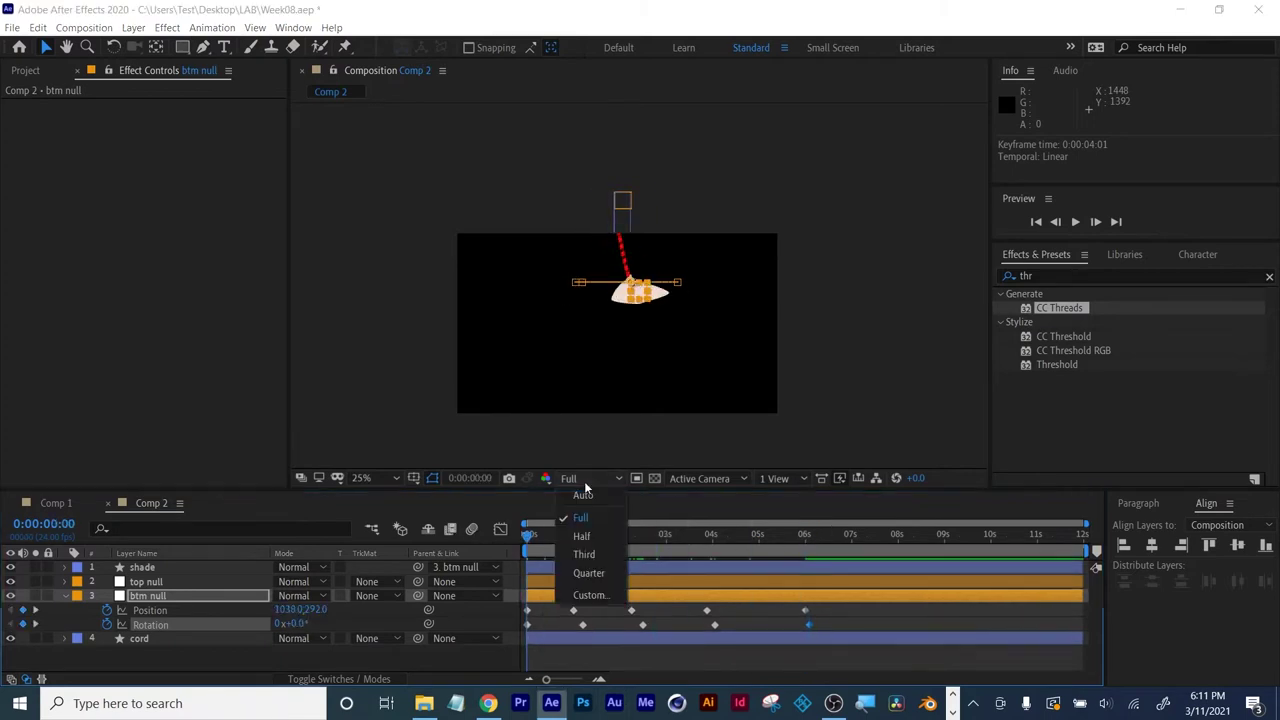
pyautogui.click(587, 557)
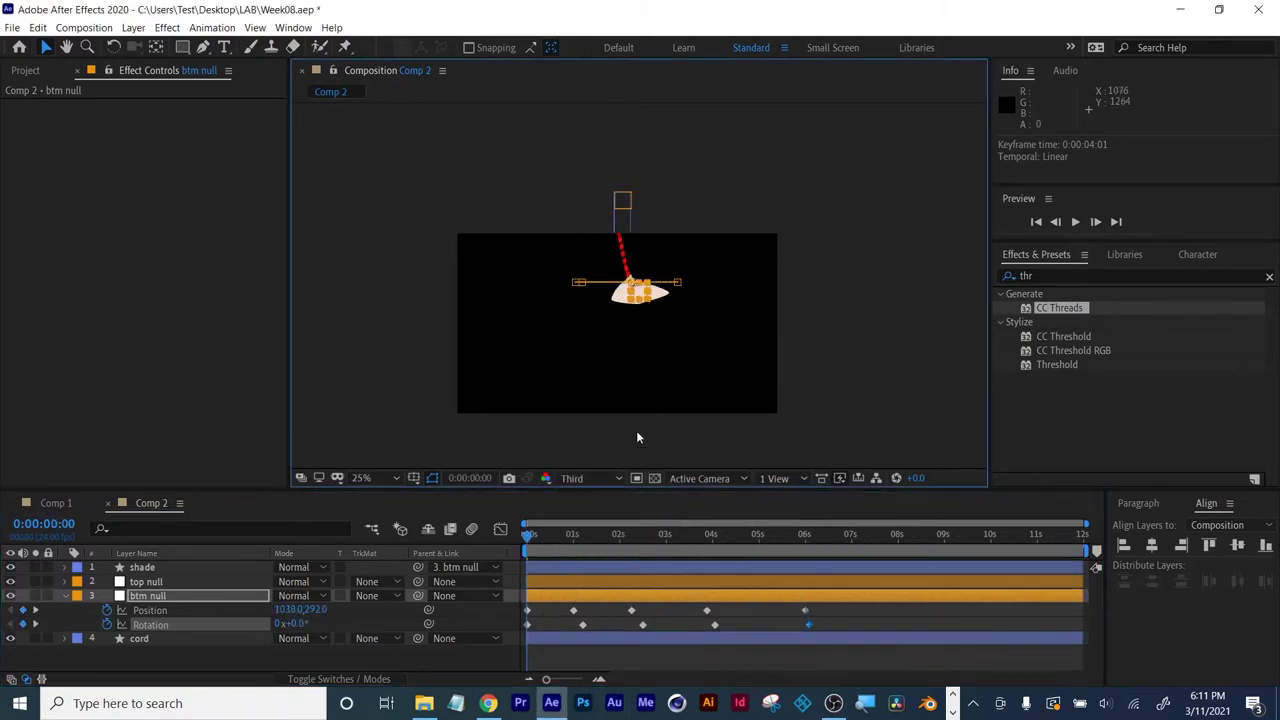
pyautogui.scroll(2, 648, 390)
pyautogui.moveTo(640, 396); pyautogui.dragTo(677, 329)
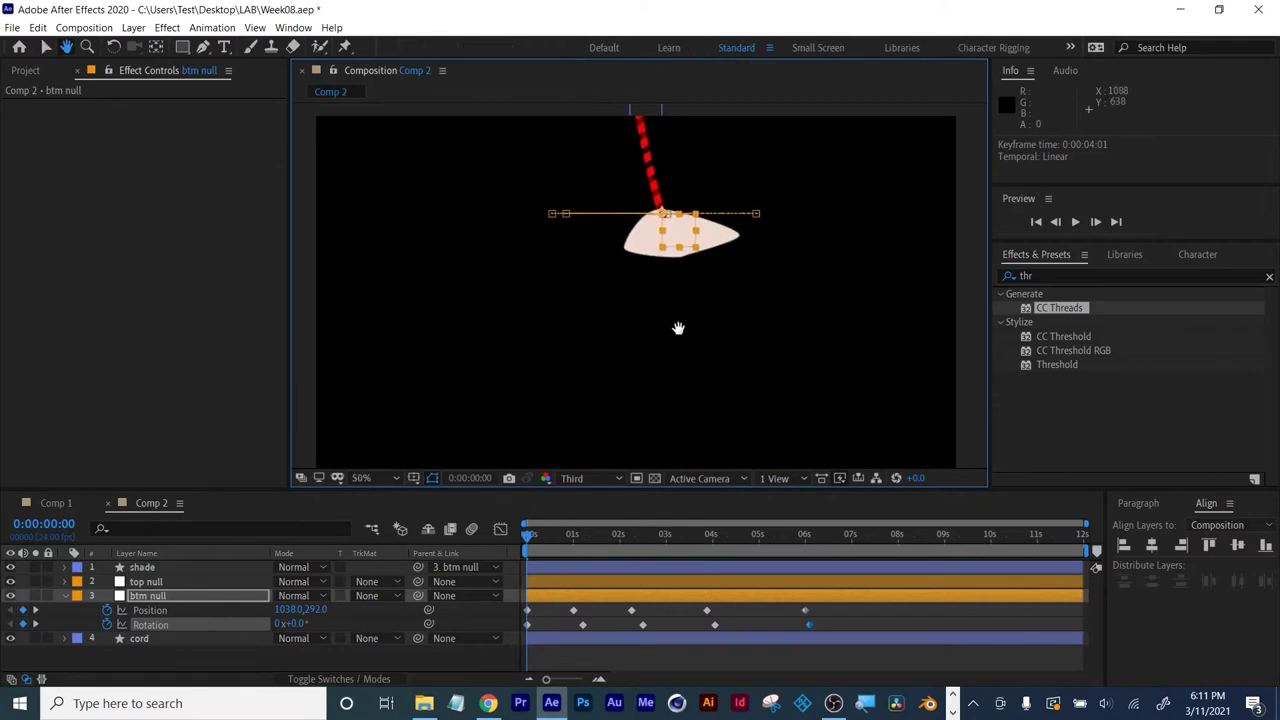
pyautogui.press('space')
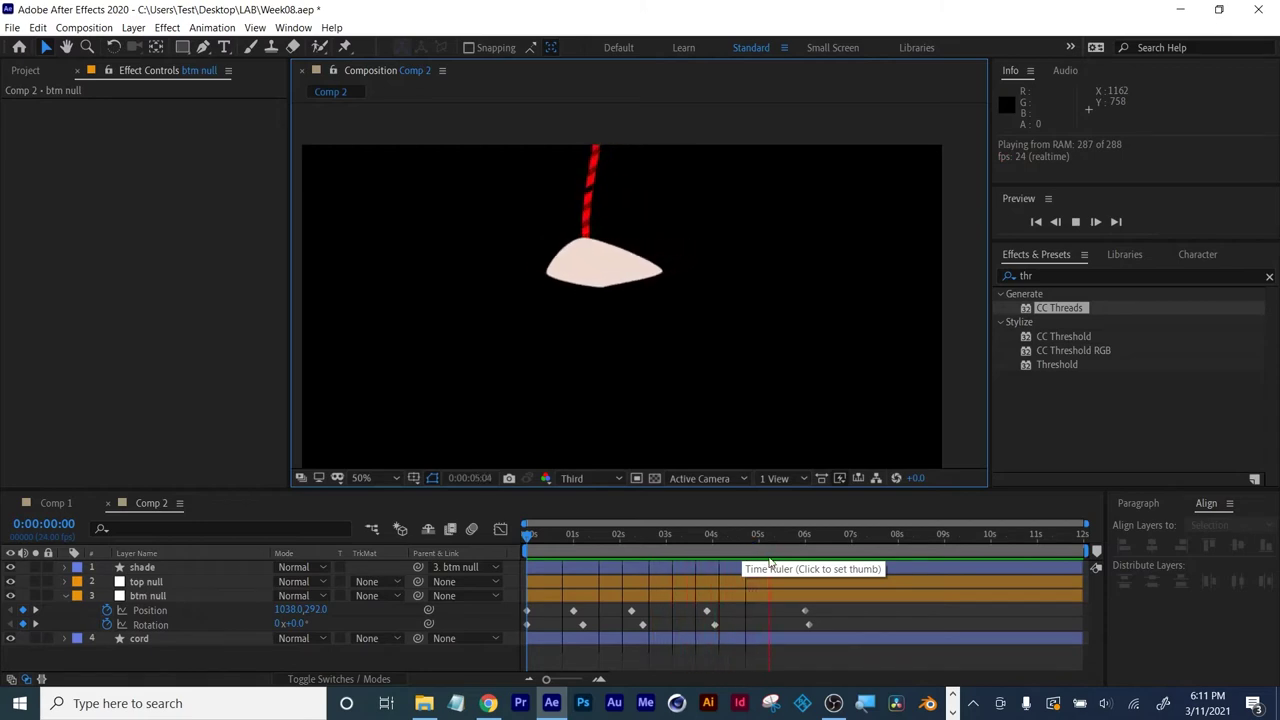
pyautogui.press('space')
# Apply Easy Ease to all of btm null's Position and Rotation keyframes and return to the start of the composition.
pyautogui.moveTo(849, 602); pyautogui.dragTo(525, 630)
pyautogui.rightClick(530, 627)
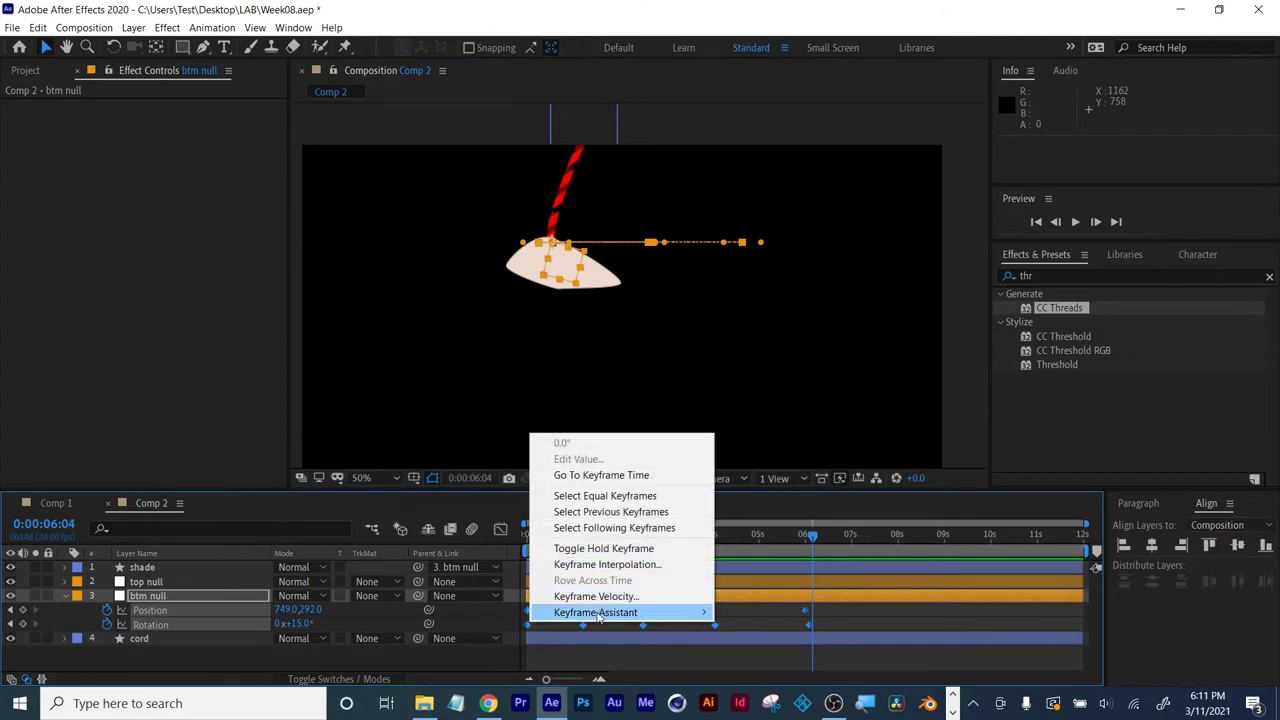
pyautogui.moveTo(600, 612)
pyautogui.click(768, 518)
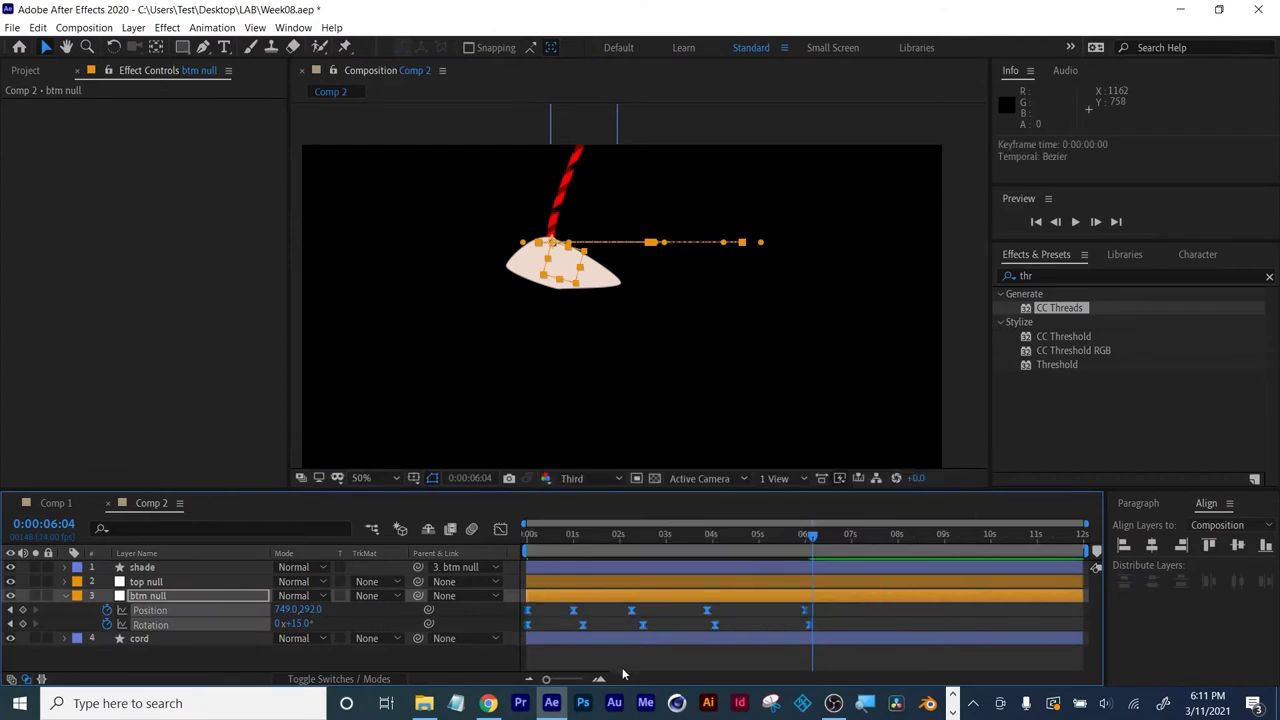
pyautogui.moveTo(523, 535); pyautogui.dragTo(522, 568)
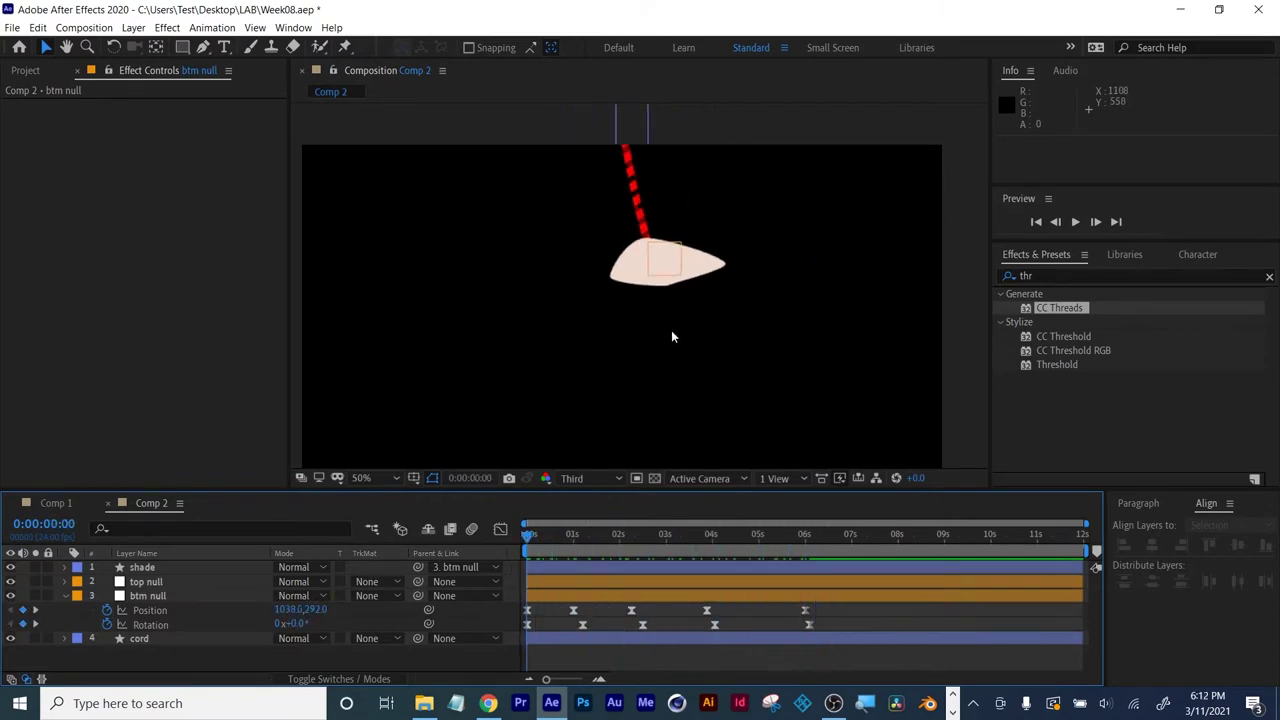
pyautogui.scroll(-2, 657, 329)
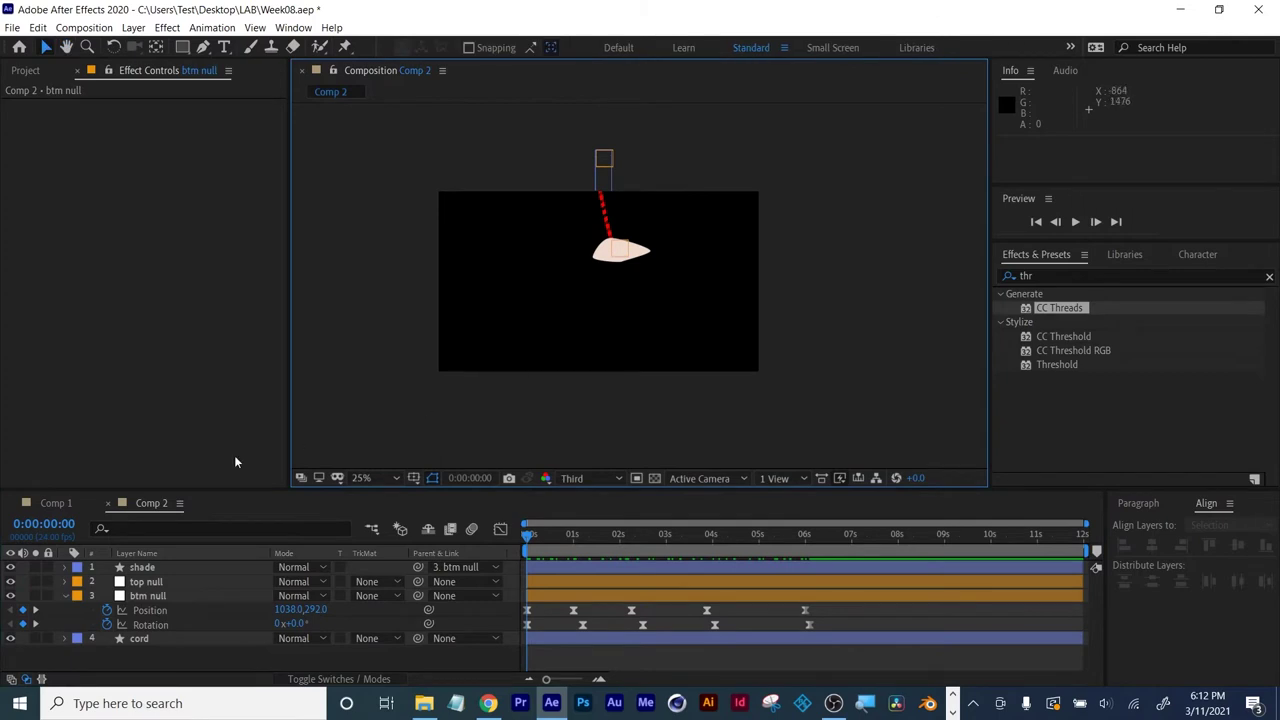
pyautogui.click(147, 596)
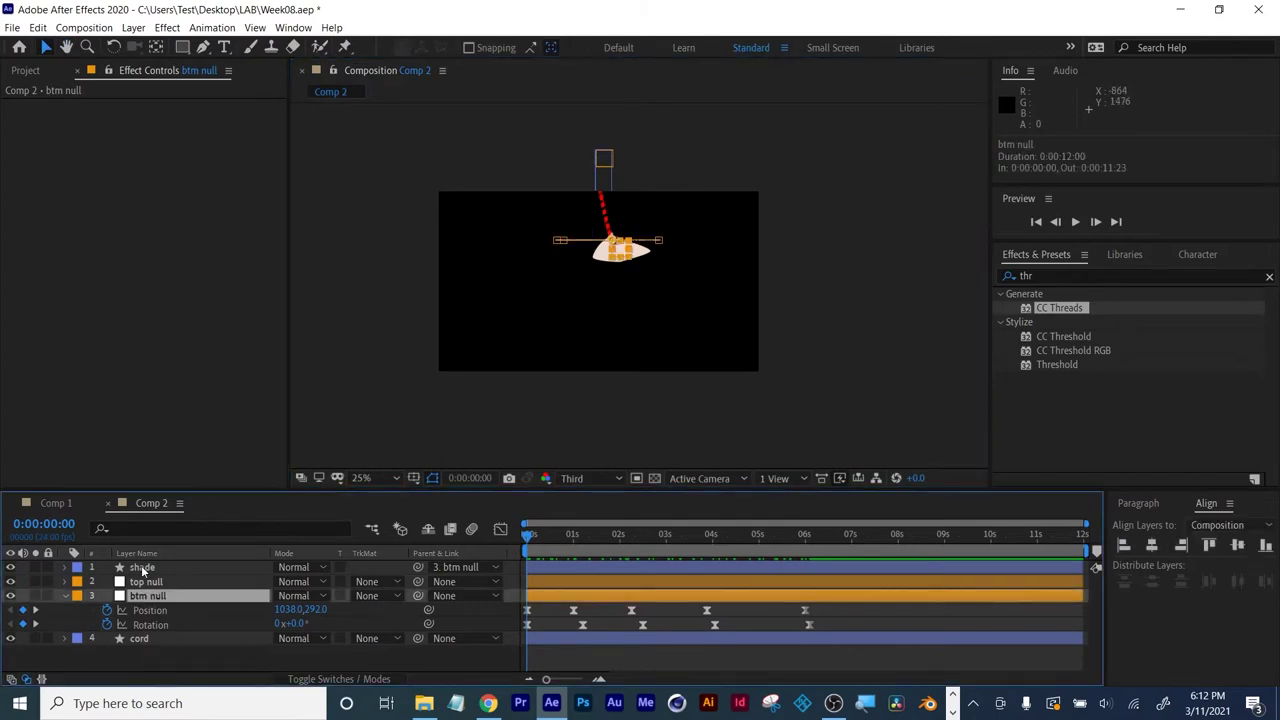
pyautogui.click(145, 569)
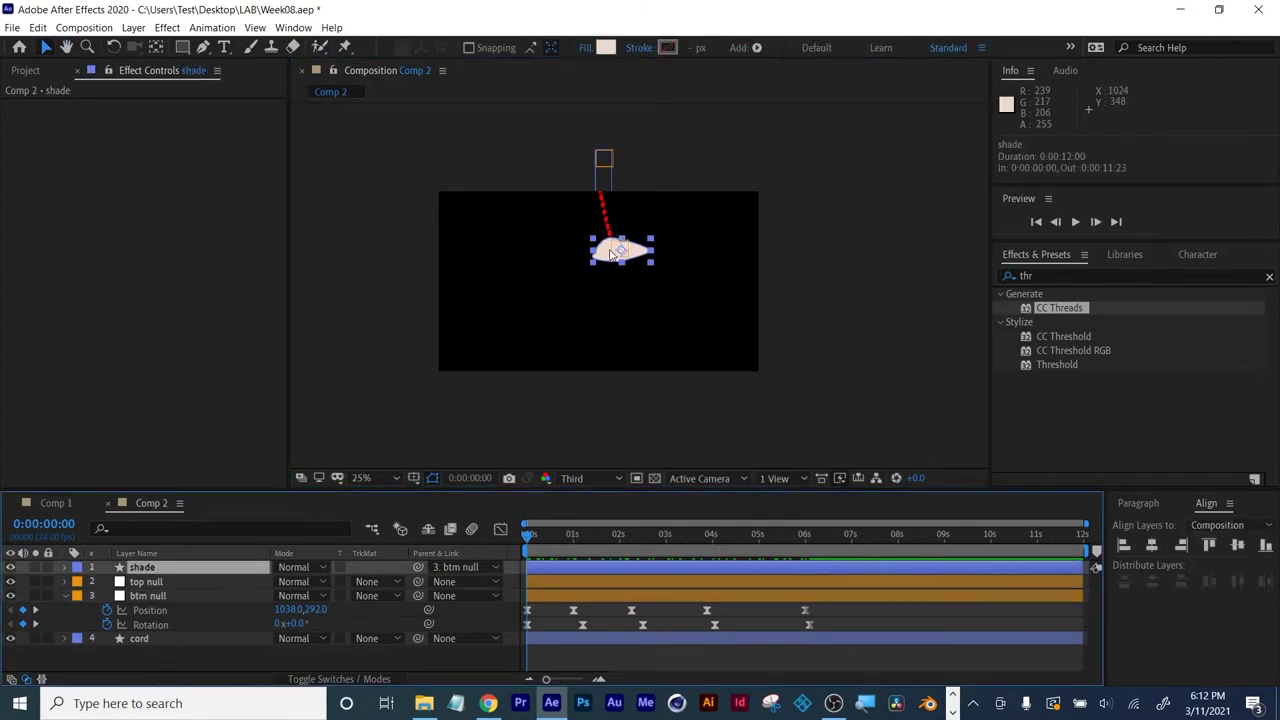
# With no layer selected, draw a closed four-point light beam with the Pen tool, widening from the shade to below the frame.
pyautogui.click(171, 663)
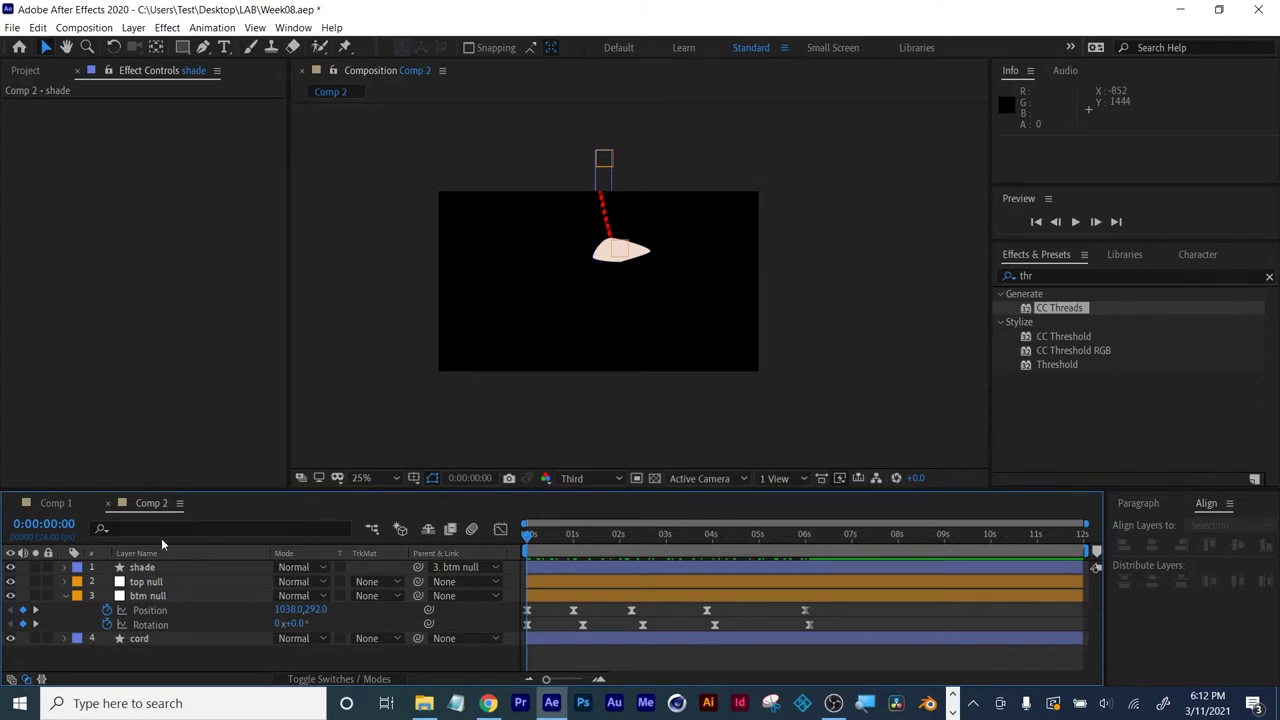
pyautogui.click(202, 48)
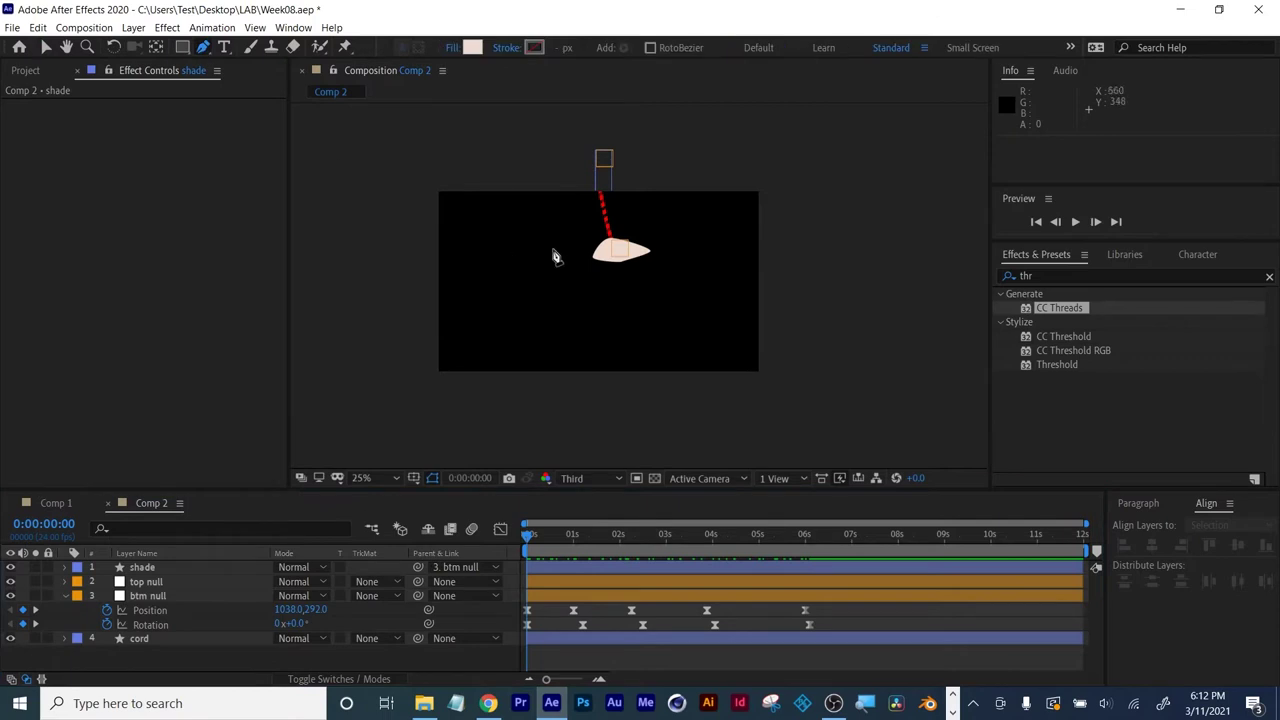
pyautogui.click(595, 254)
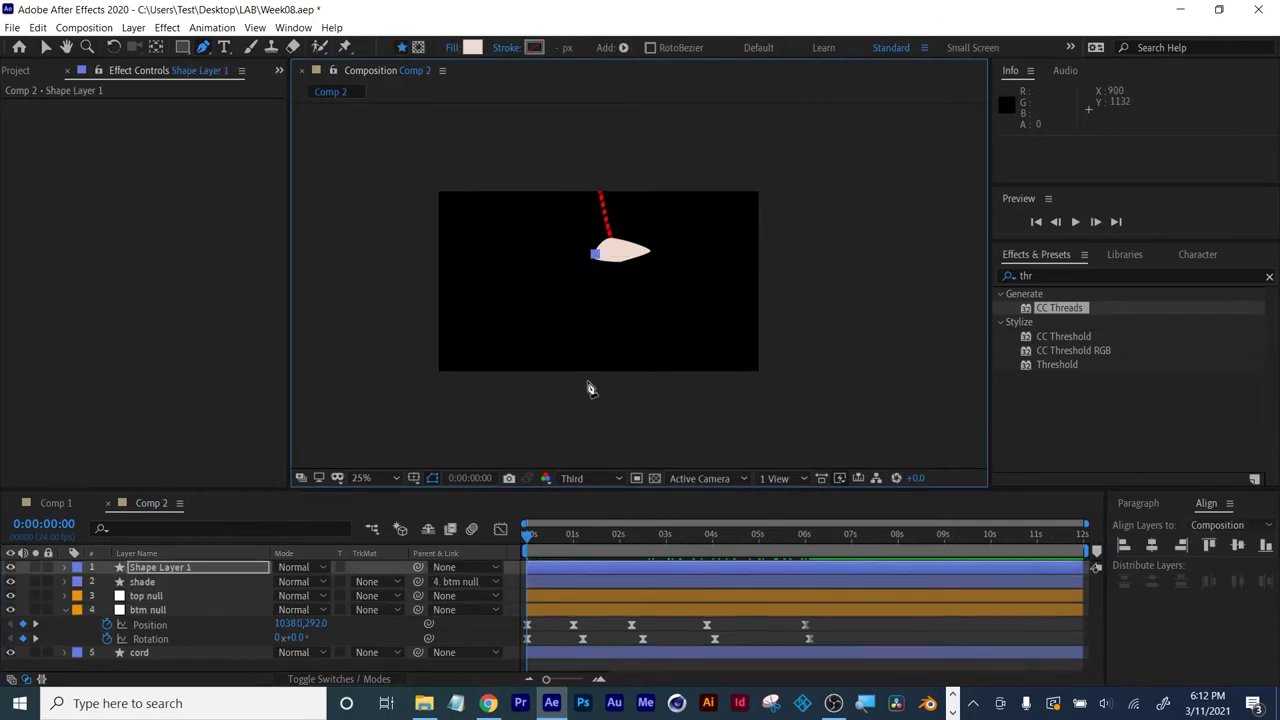
pyautogui.click(543, 427)
pyautogui.click(823, 424)
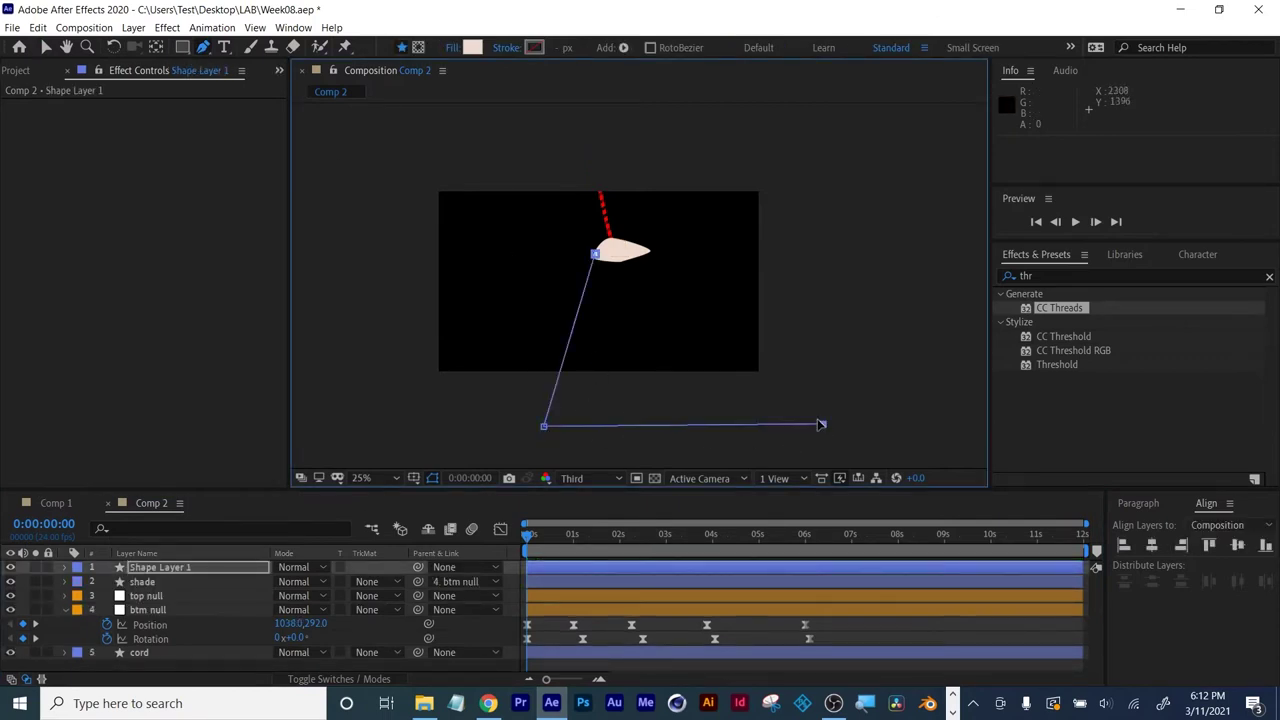
pyautogui.click(644, 248)
pyautogui.click(596, 255)
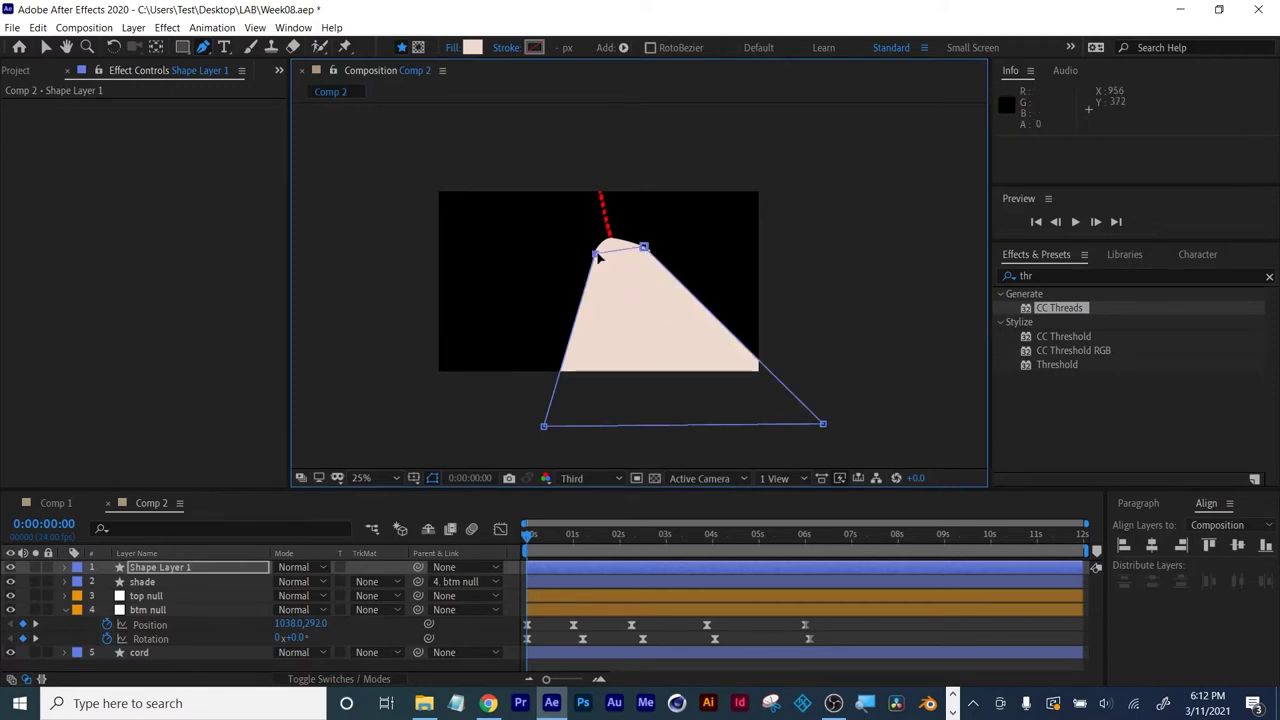
# Change the light beam shape's fill colour to a bright yellow (D5EC00).
pyautogui.click(472, 47)
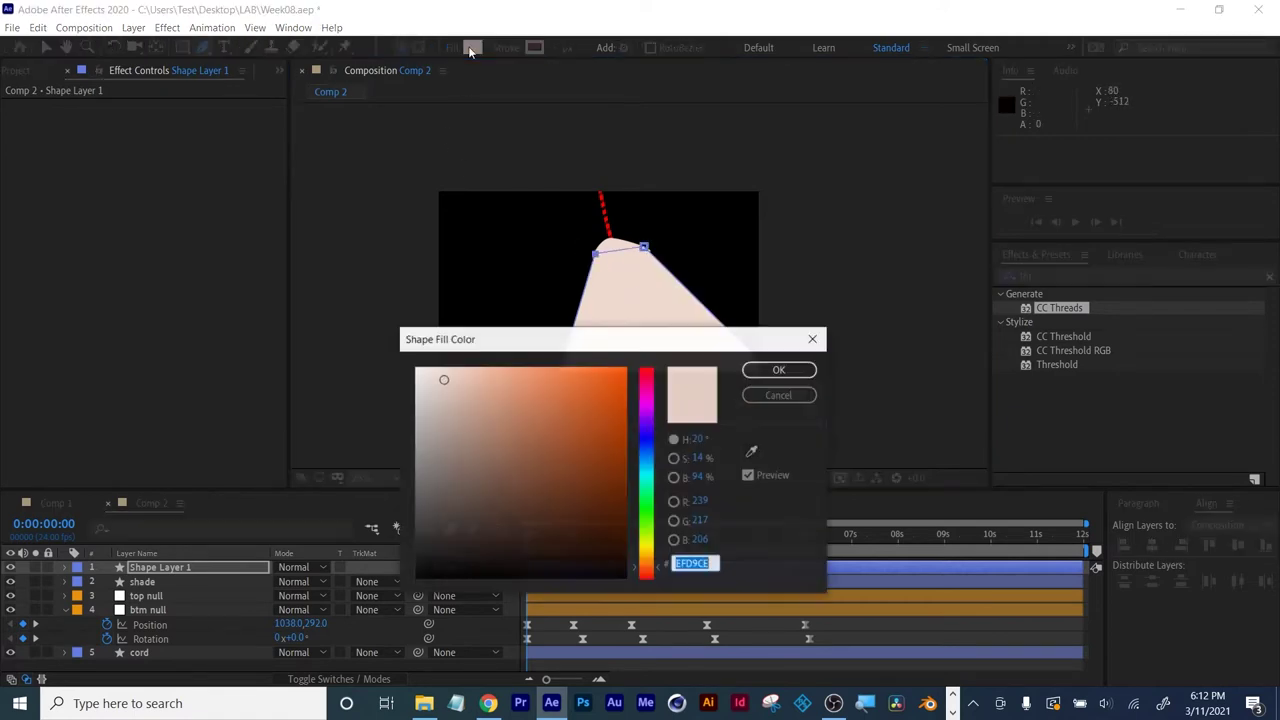
pyautogui.click(648, 543)
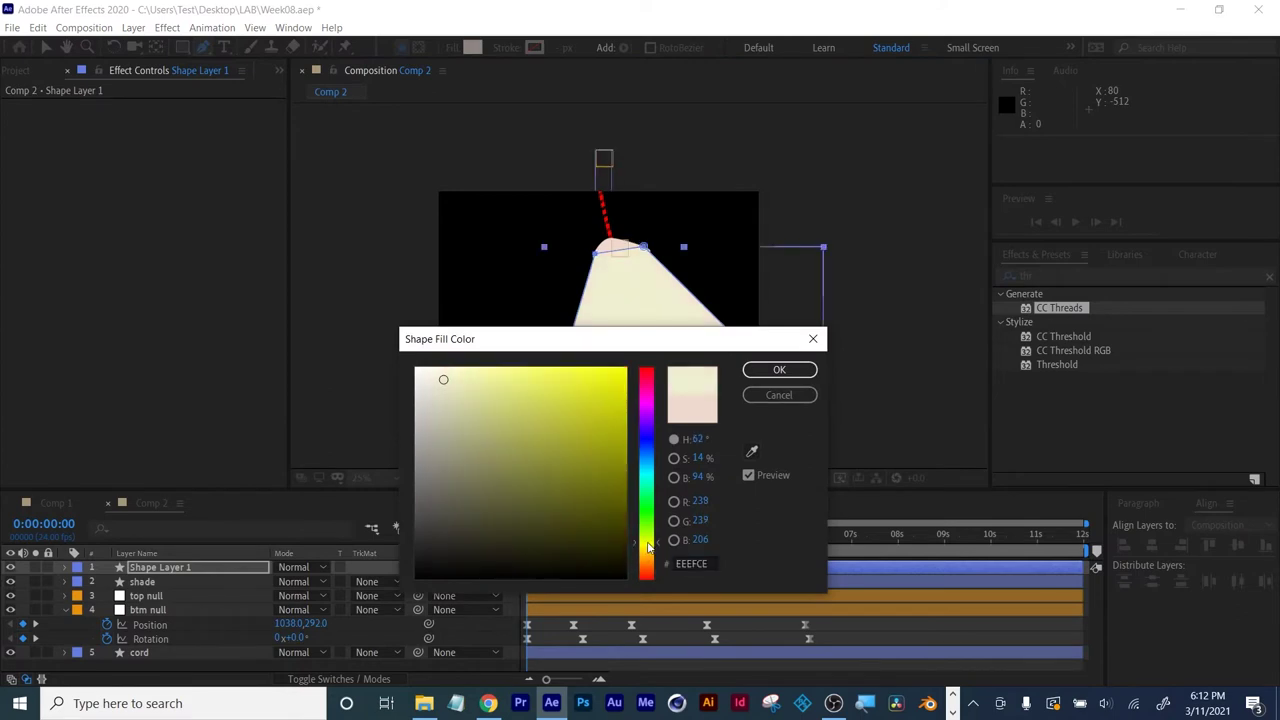
pyautogui.click(619, 370)
pyautogui.click(627, 381)
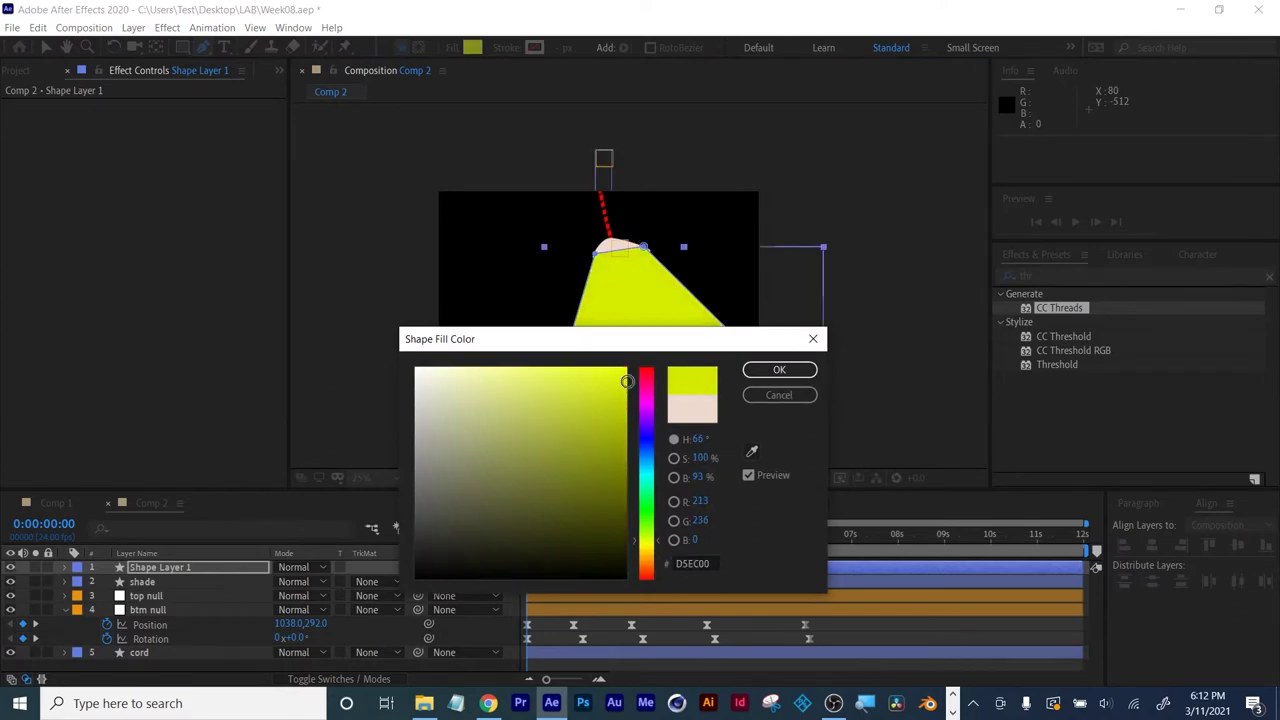
pyautogui.click(779, 369)
# Move the beam's Shape Layer 1 below the shade layer, parent it to shade, and preview the swing.
pyautogui.moveTo(172, 568); pyautogui.dragTo(165, 590)
pyautogui.click(187, 589)
pyautogui.moveTo(418, 581); pyautogui.dragTo(147, 573)
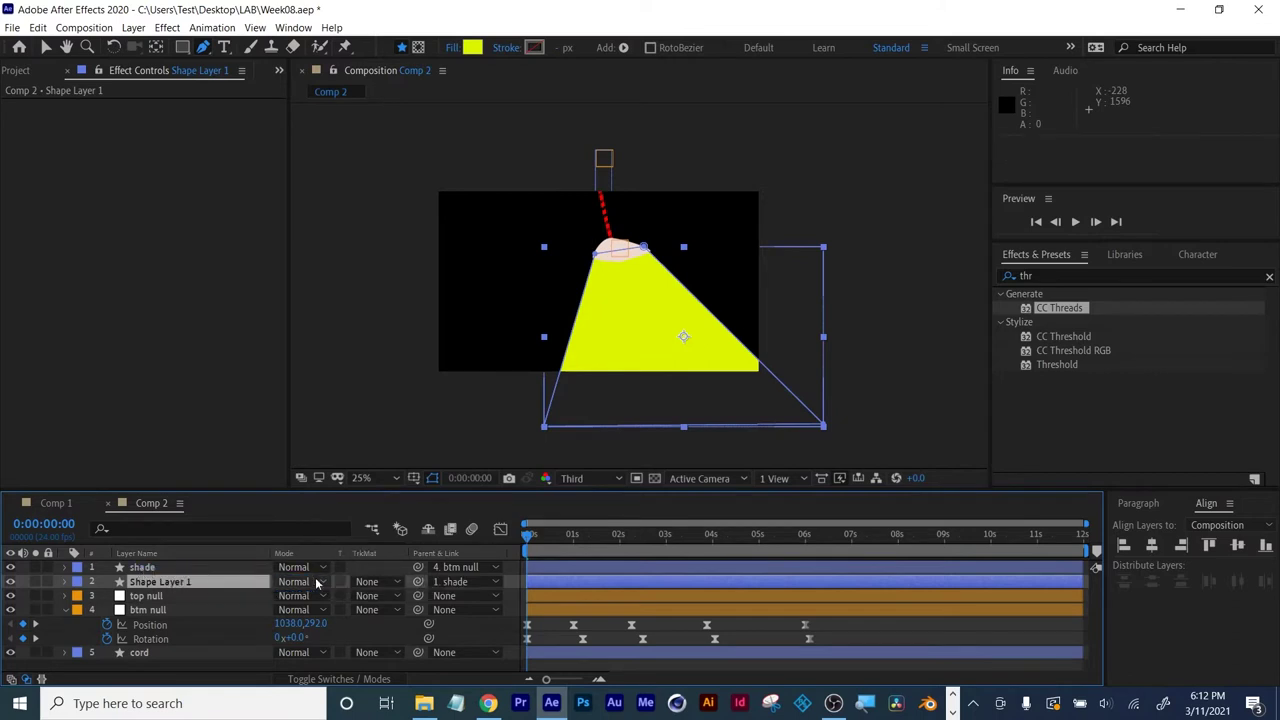
pyautogui.press('space')
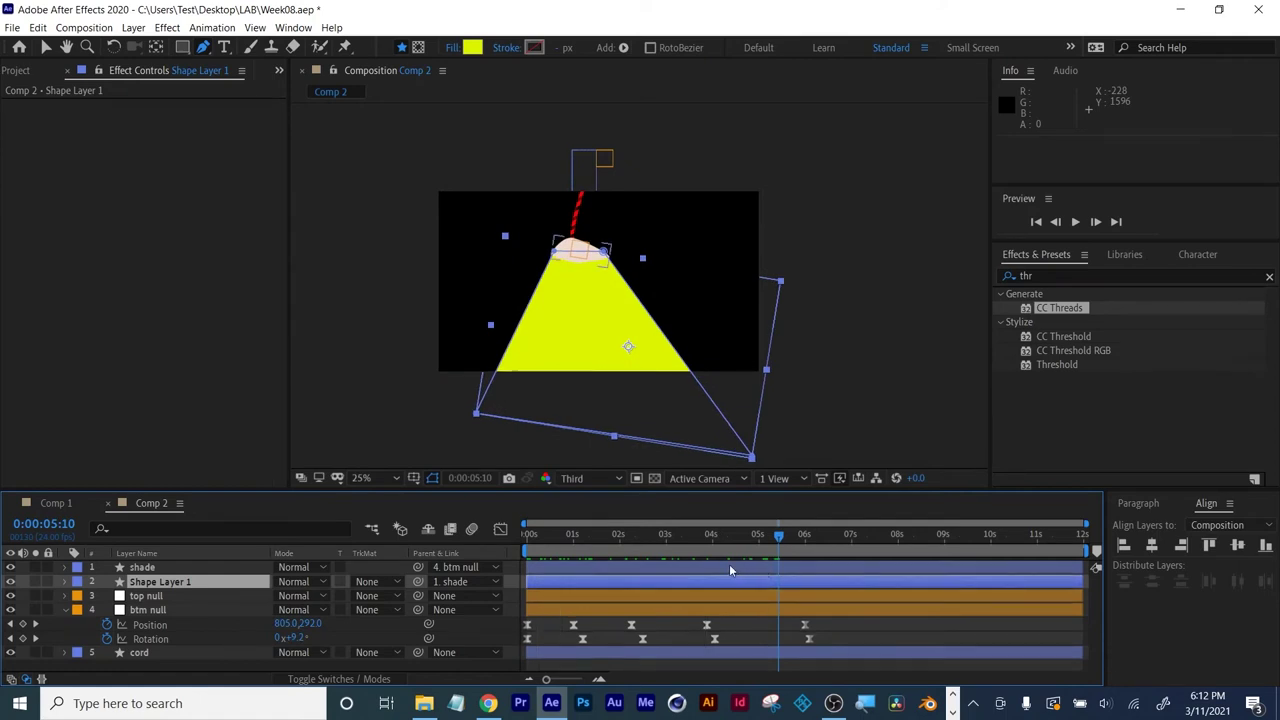
# Rename Shape Layer 1 as beam.
pyautogui.click(168, 583)
pyautogui.press('Return')
pyautogui.write('be')
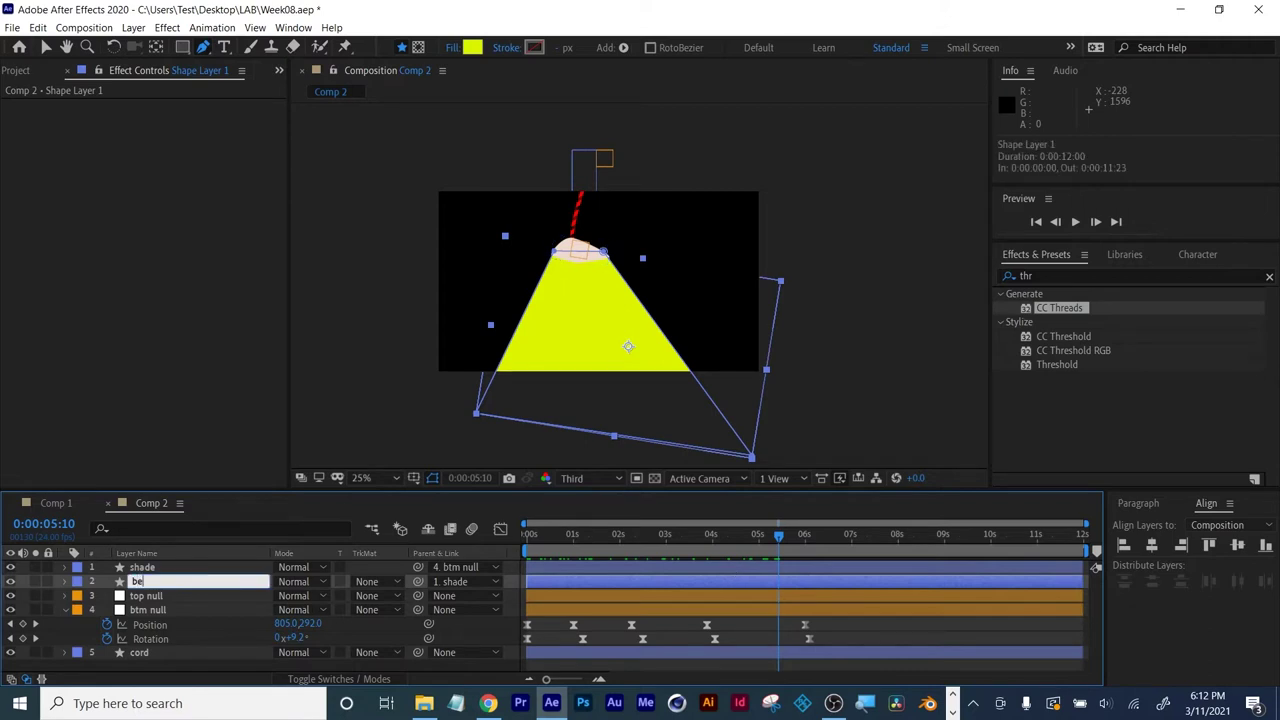
pyautogui.write('am')
pyautogui.press('Return')
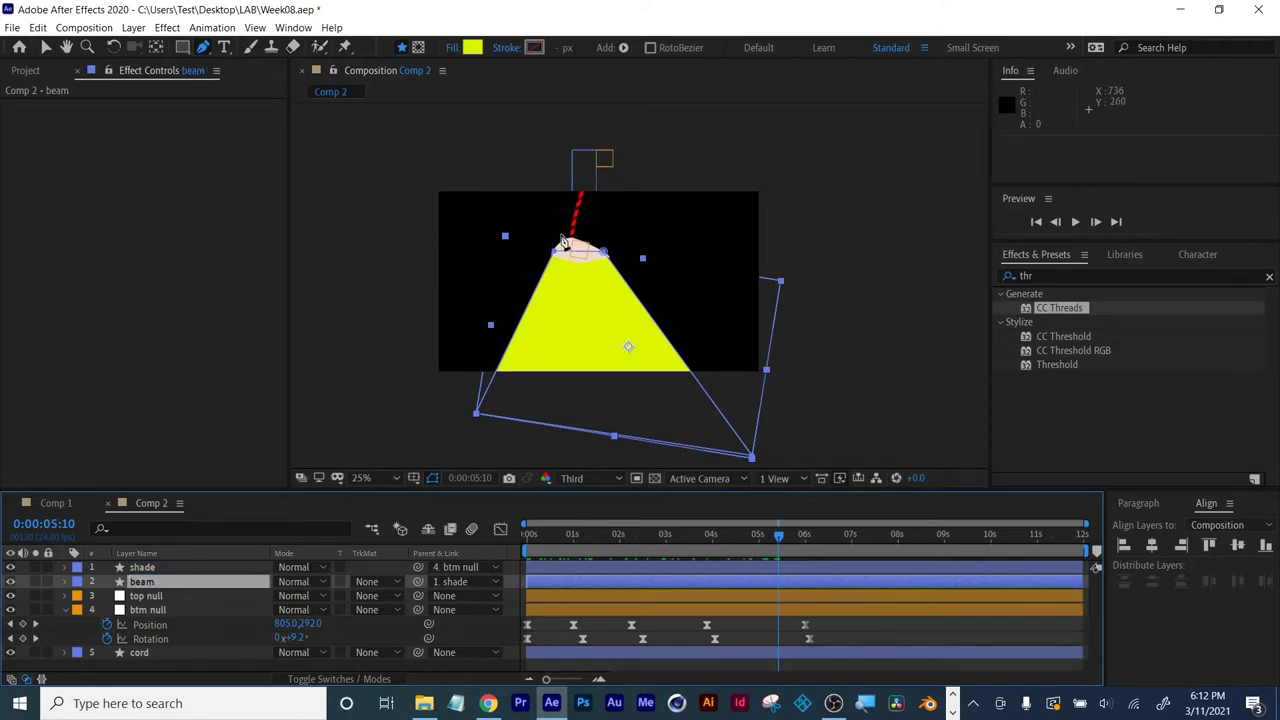
# Find the Roughen Edges effect by searching for "rough" and apply it to the beam layer.
pyautogui.scroll(1, 586, 320)
pyautogui.scroll(-1, 586, 320)
pyautogui.click(1058, 275)
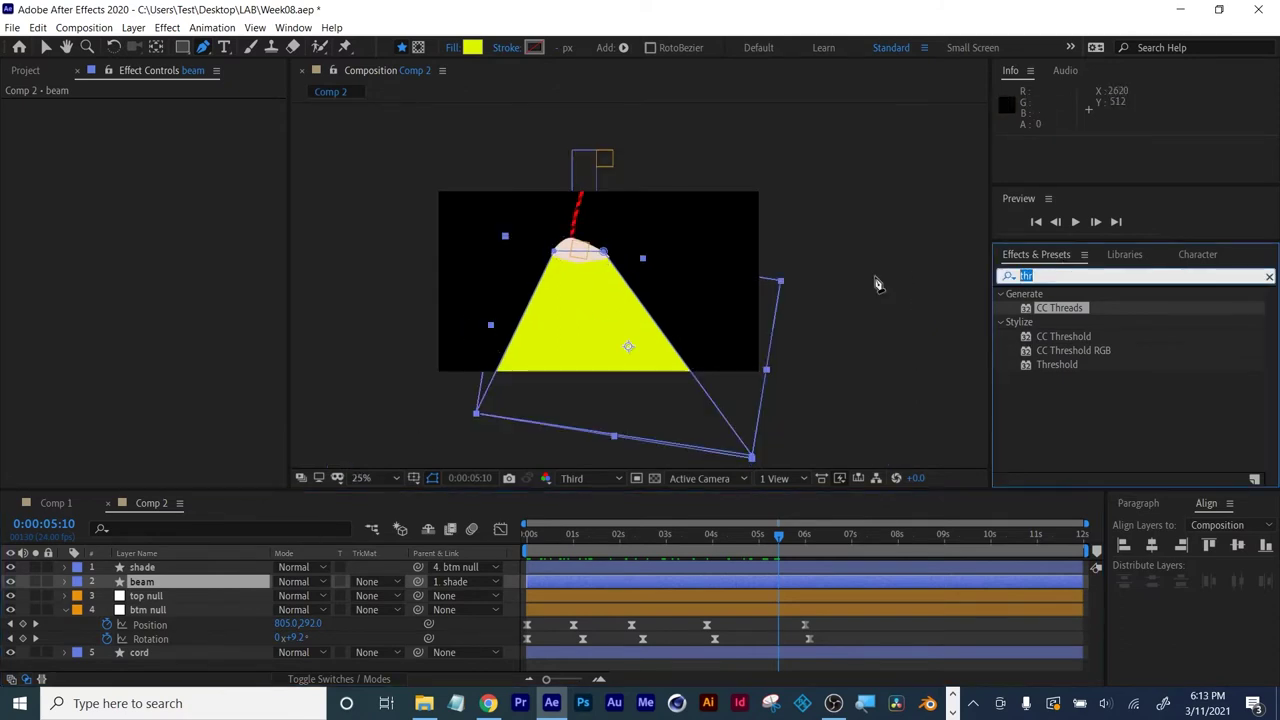
pyautogui.write('rough')
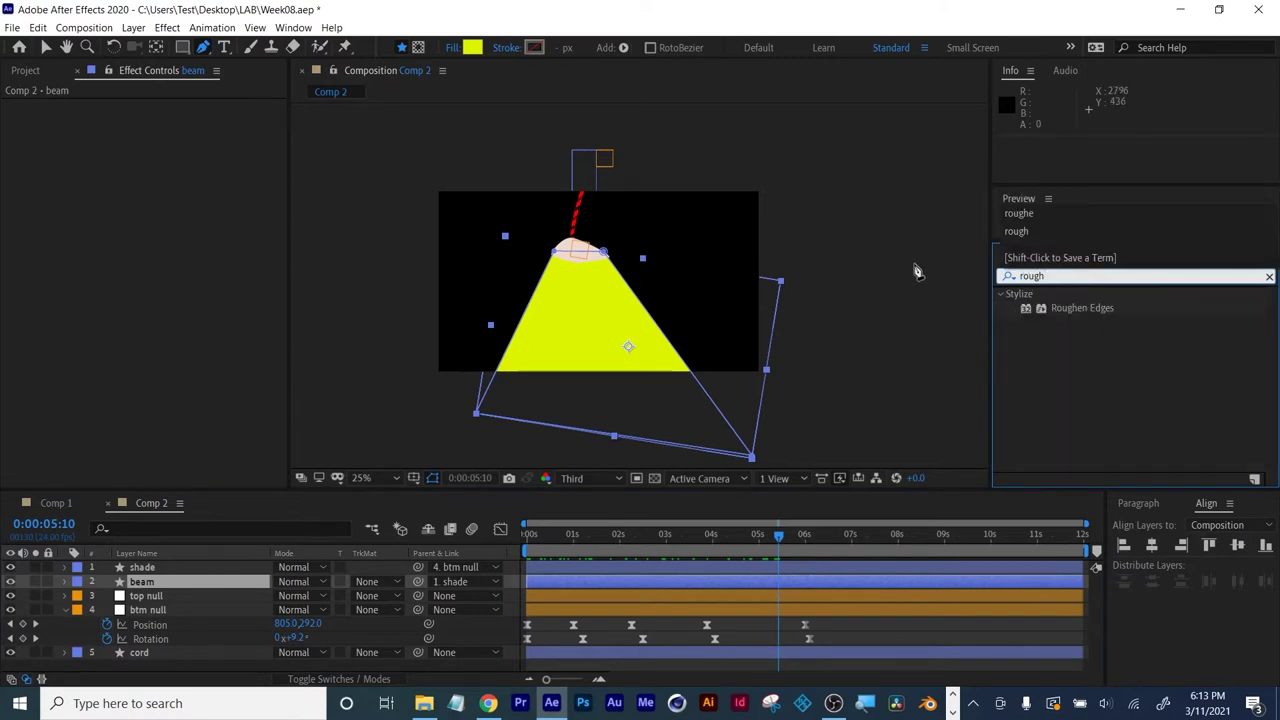
pyautogui.moveTo(1080, 308); pyautogui.dragTo(712, 580)
pyautogui.press('v')
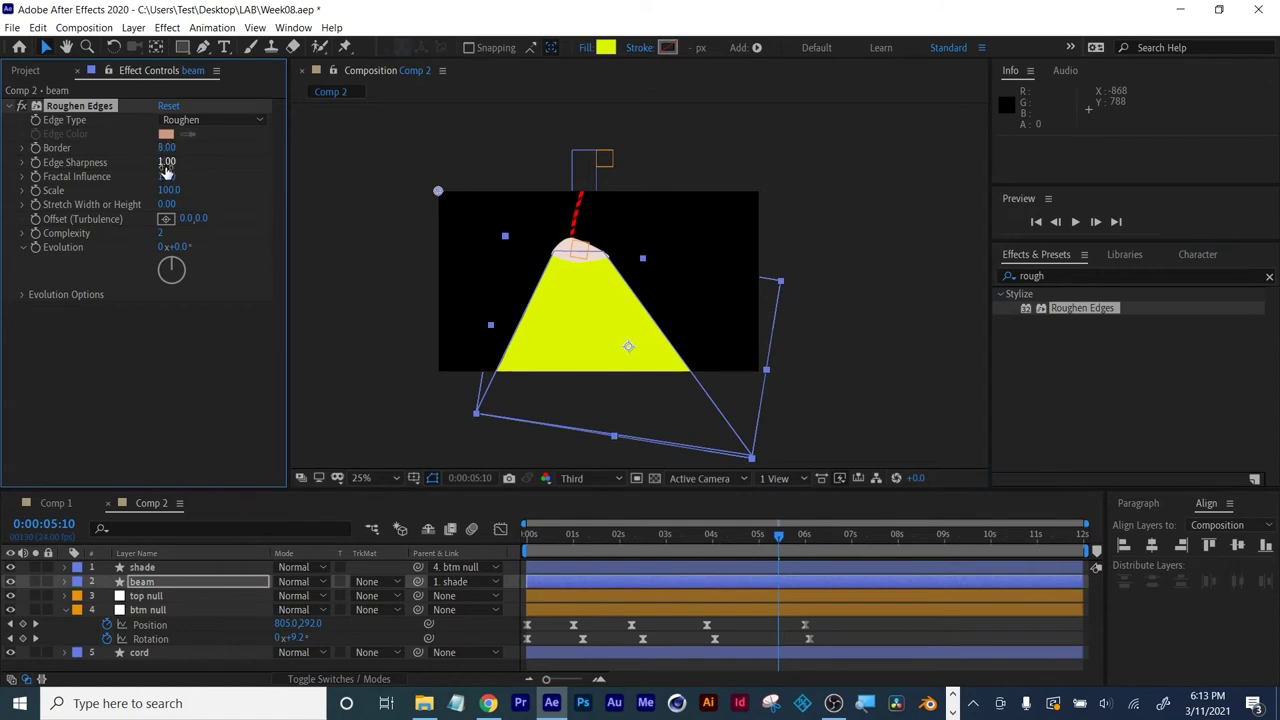
# Soften the beam with Roughen Edges by setting Edge Sharpness to 0 and Border to 46.30, and hide the shape path outlines.
pyautogui.moveTo(166, 161); pyautogui.dragTo(48, 229)
pyautogui.click(432, 478)
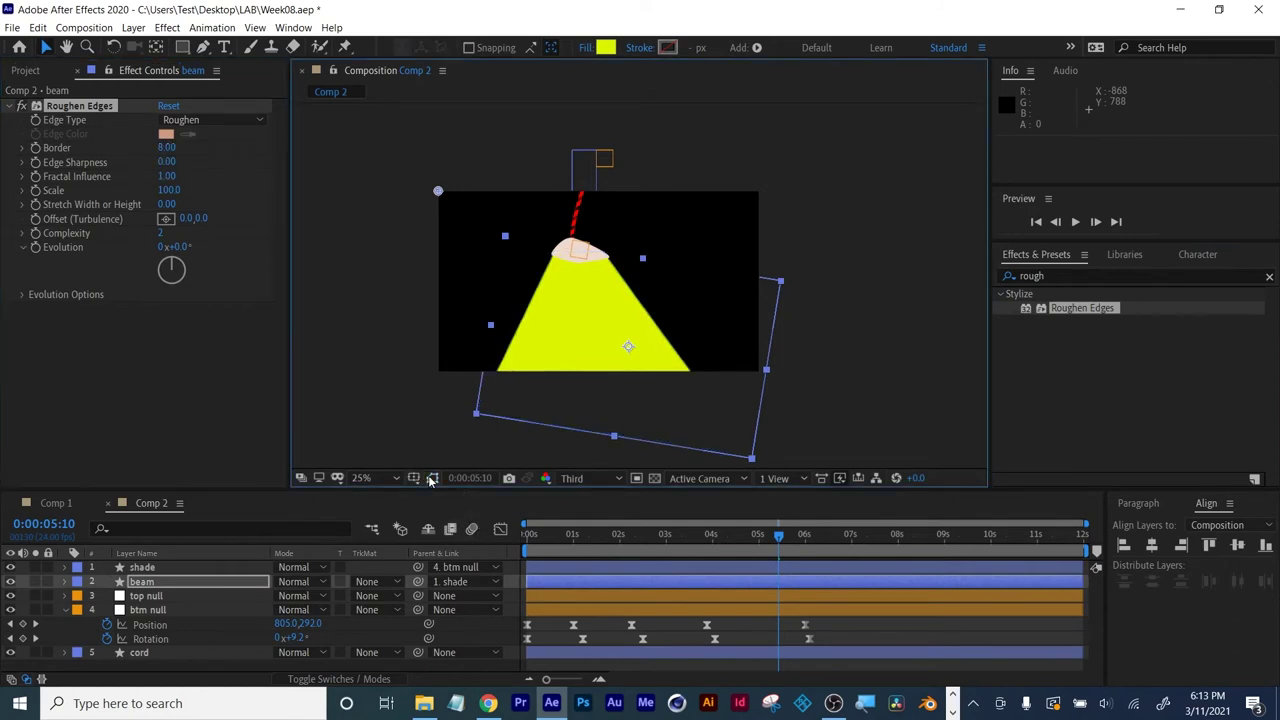
pyautogui.press('.')
pyautogui.moveTo(167, 147); pyautogui.dragTo(408, 134)
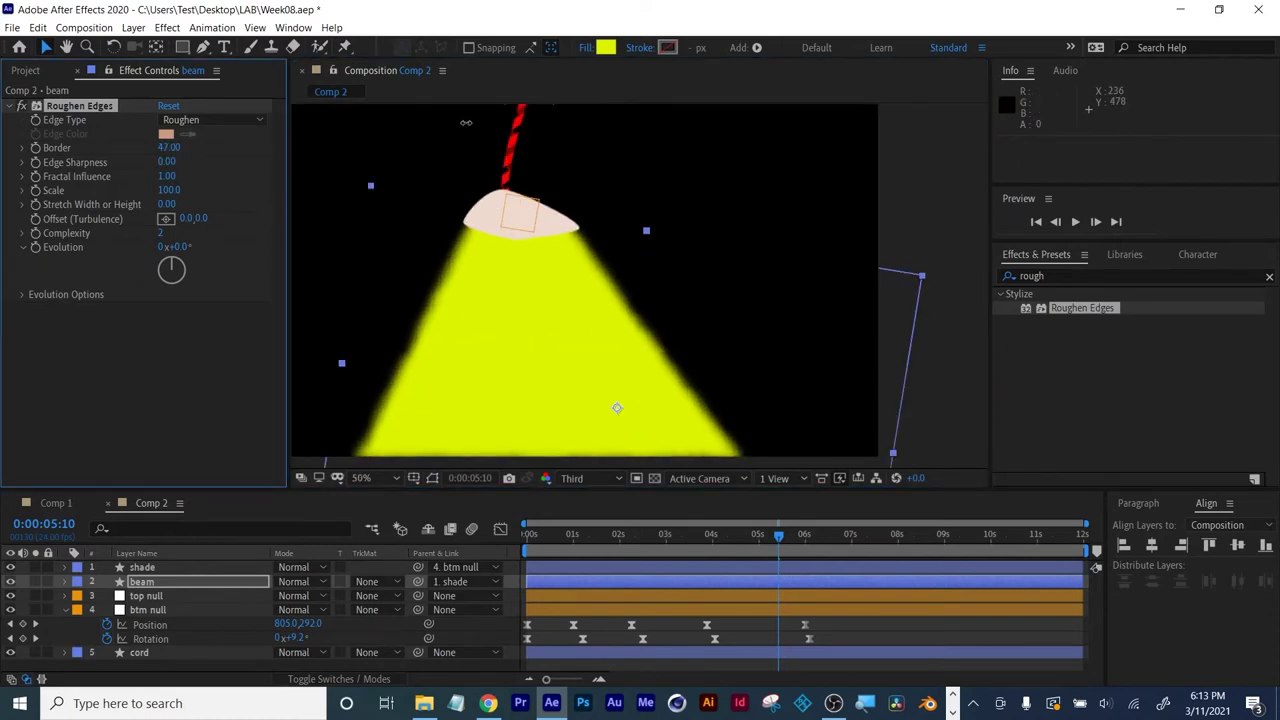
pyautogui.press(',')
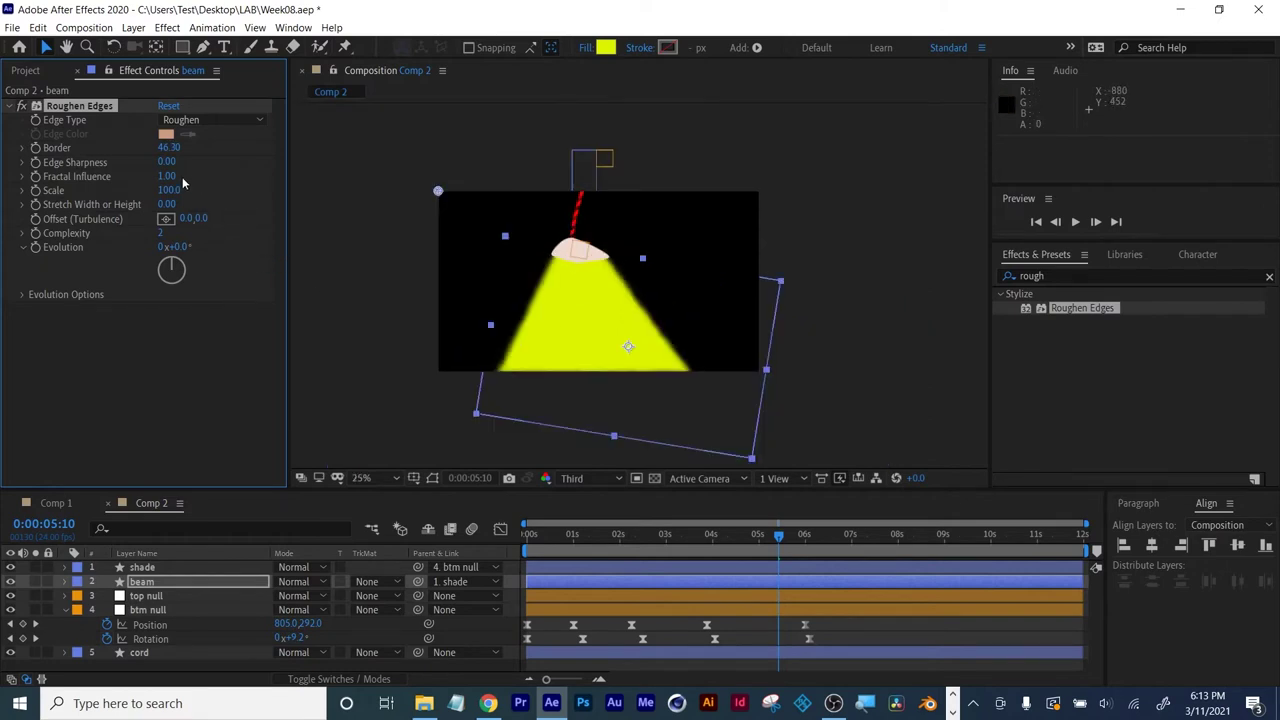
pyautogui.moveTo(591, 541); pyautogui.dragTo(695, 537)
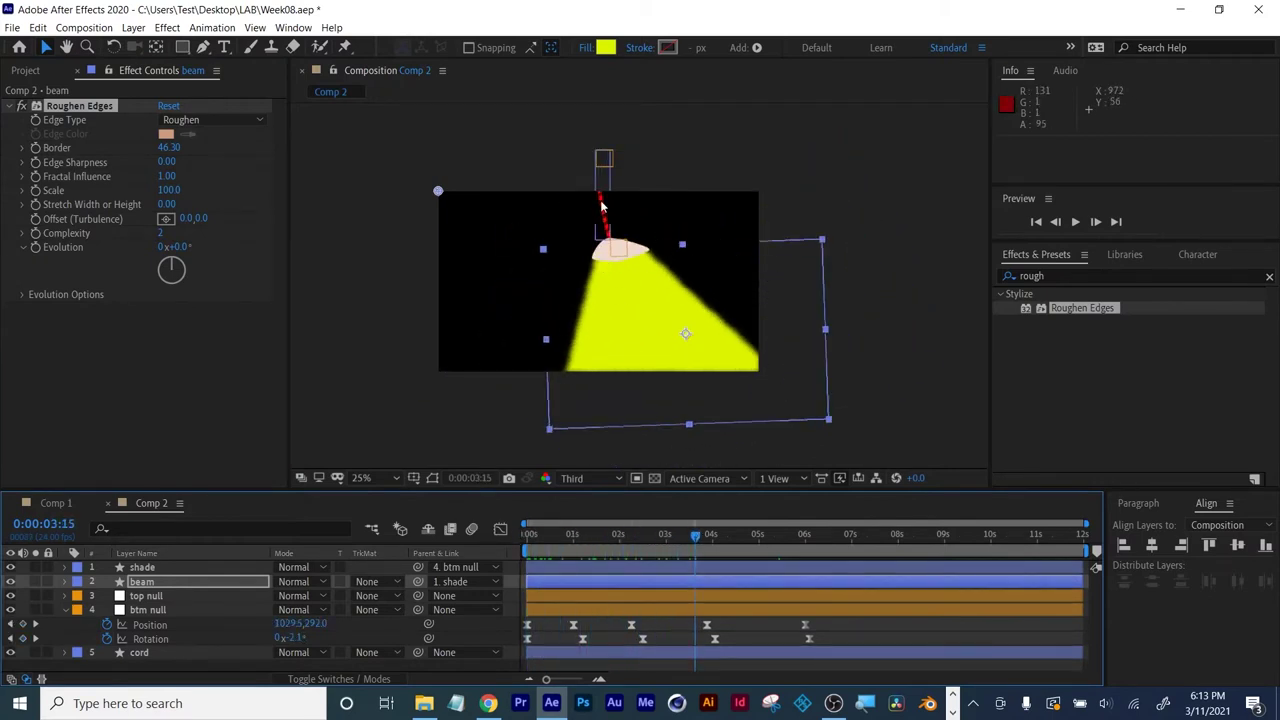
pyautogui.moveTo(605, 532); pyautogui.dragTo(801, 563)
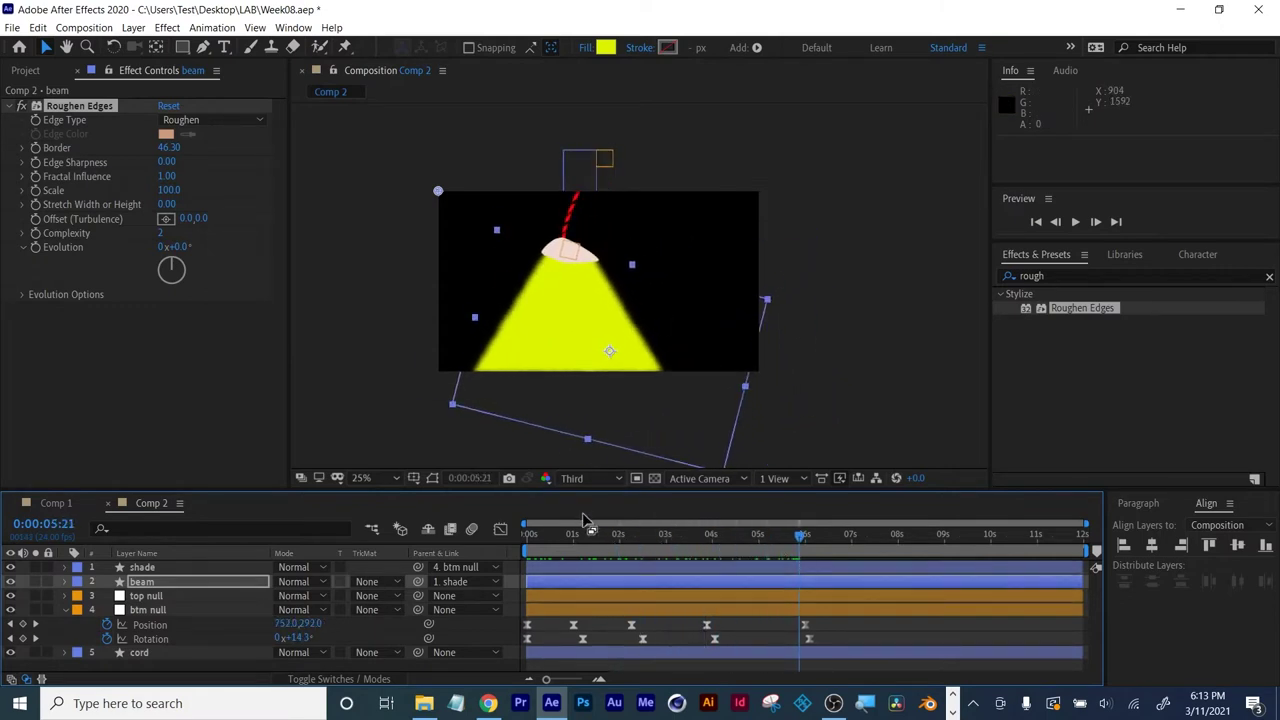
# Change the beam layer's fill from a solid colour to a radial gradient.
pyautogui.click(141, 582)
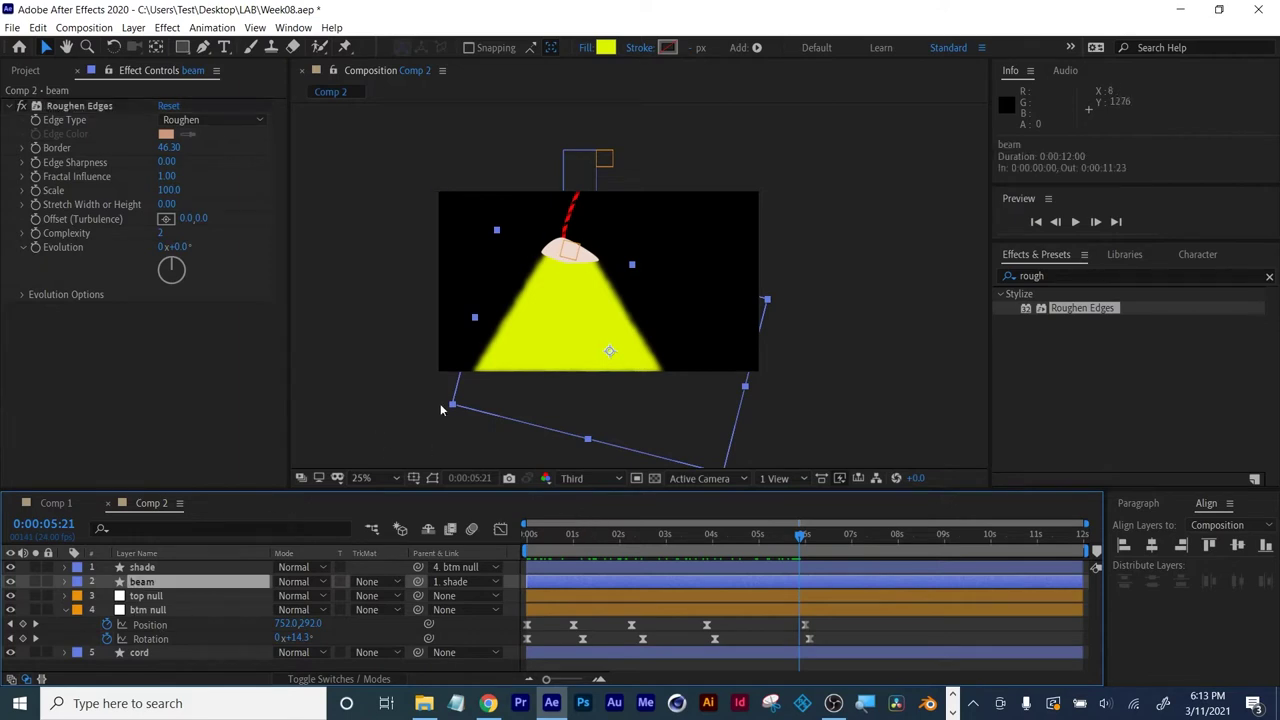
pyautogui.click(584, 49)
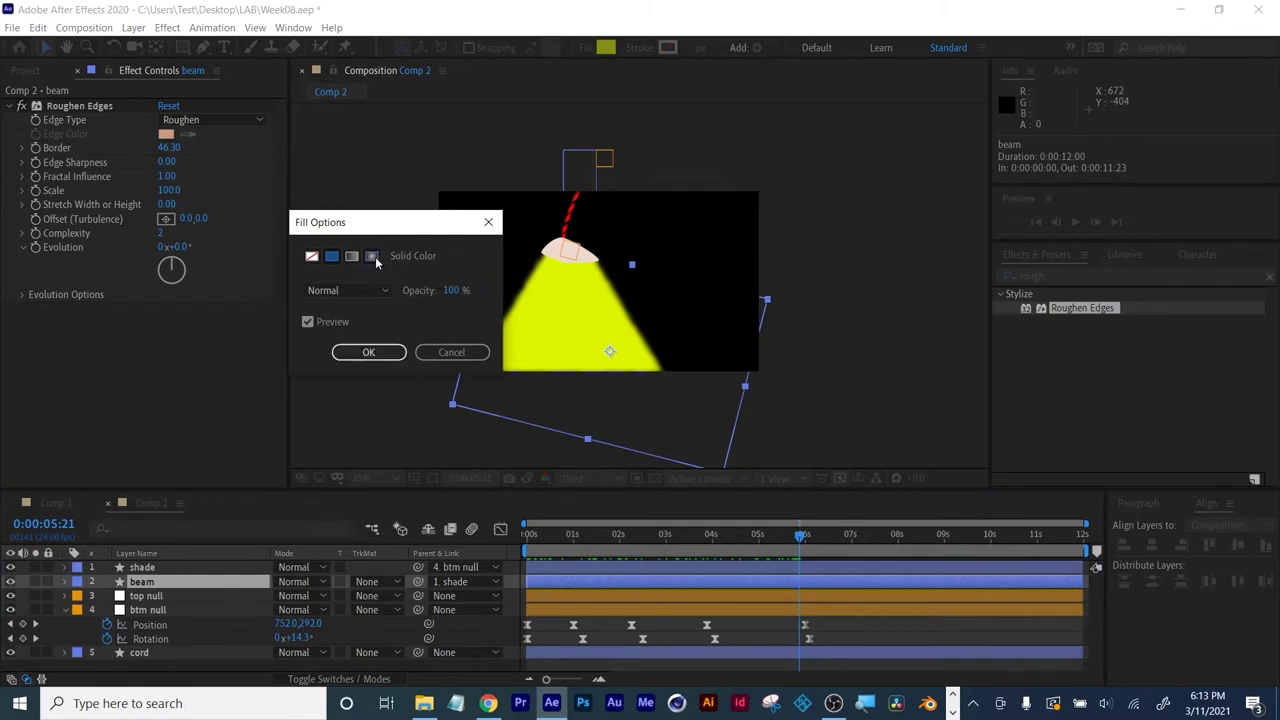
pyautogui.click(372, 257)
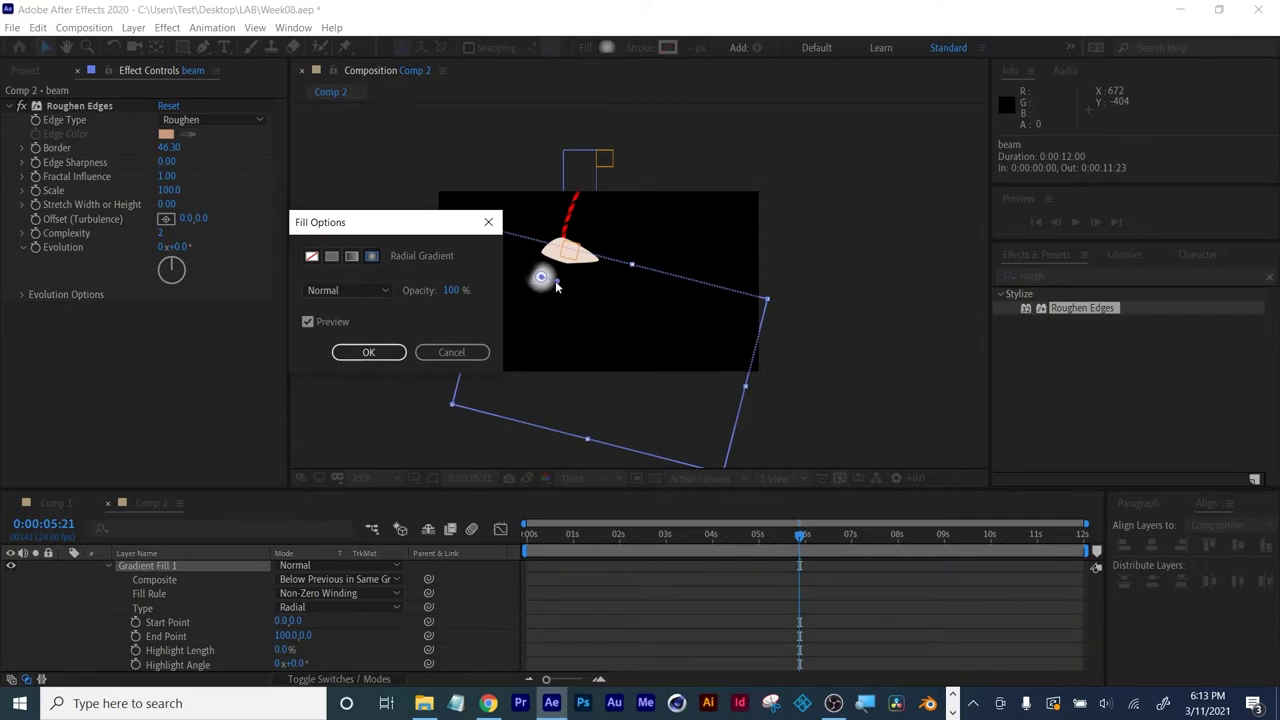
pyautogui.click(369, 352)
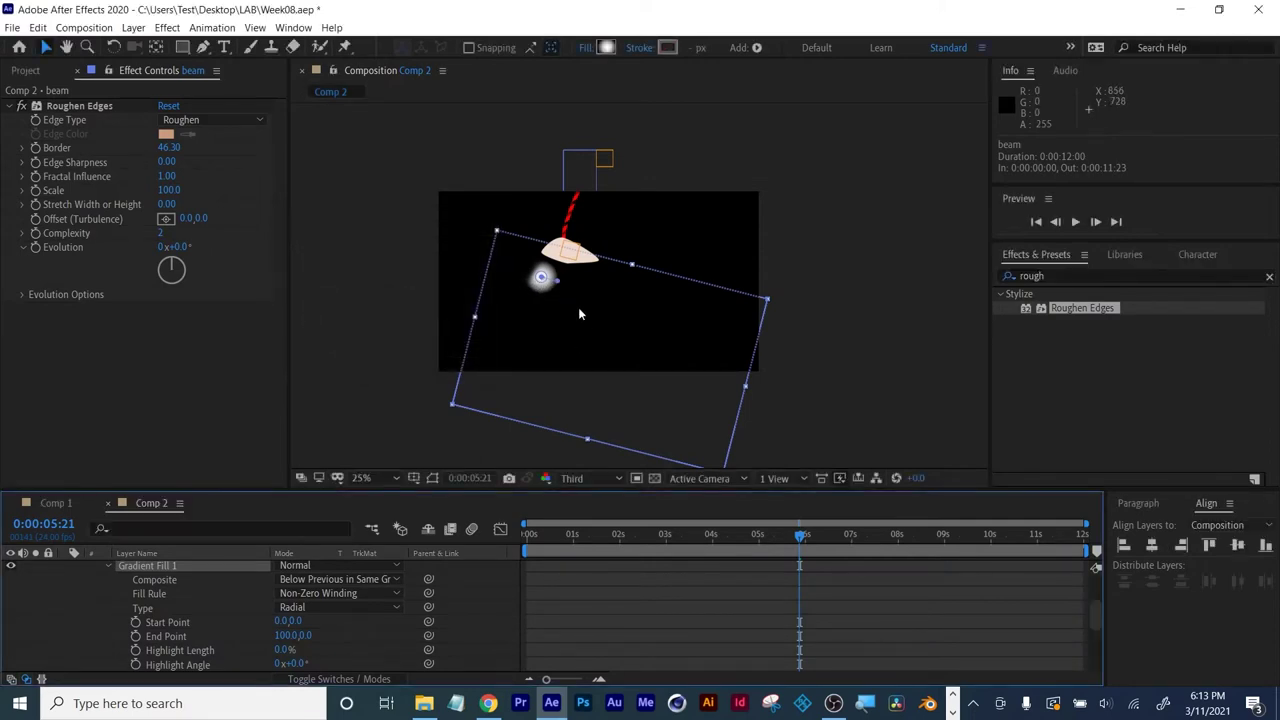
# Place the beam gradient's start point inside the shade, at about 114.6, -165.5, and its end point near the frame's lower edge, at about 59.5, 617.2.
pyautogui.moveTo(558, 282); pyautogui.dragTo(563, 366)
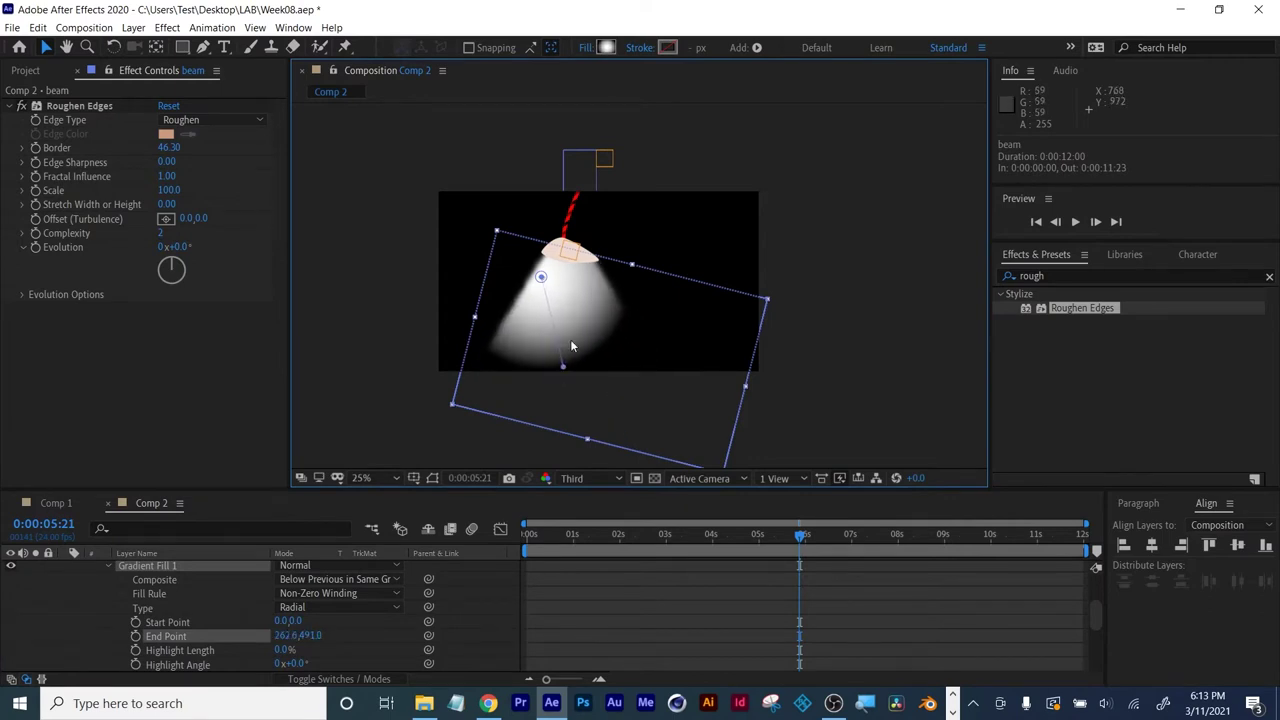
pyautogui.moveTo(543, 277); pyautogui.dragTo(566, 254)
pyautogui.moveTo(563, 370); pyautogui.dragTo(526, 380)
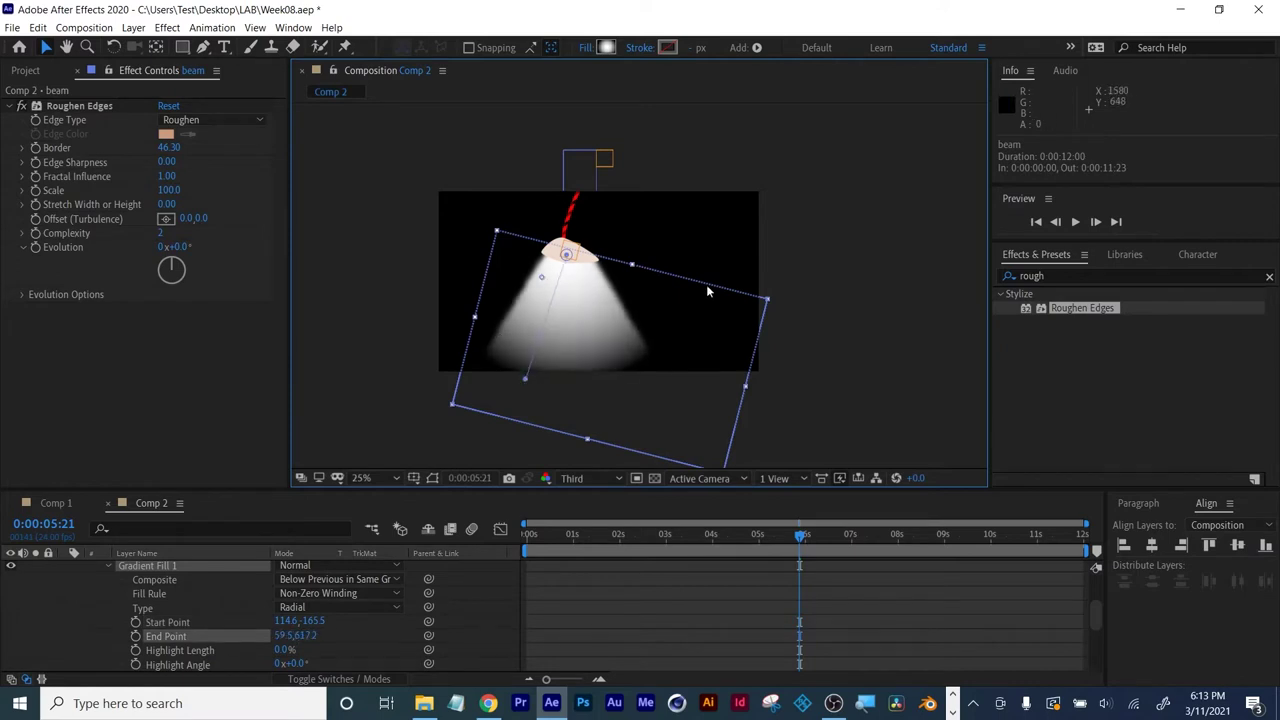
pyautogui.moveTo(558, 534); pyautogui.dragTo(818, 557)
# Collapse the properties of the beam and btm null layers and play the lamp animation.
pyautogui.scroll(3, 104, 590)
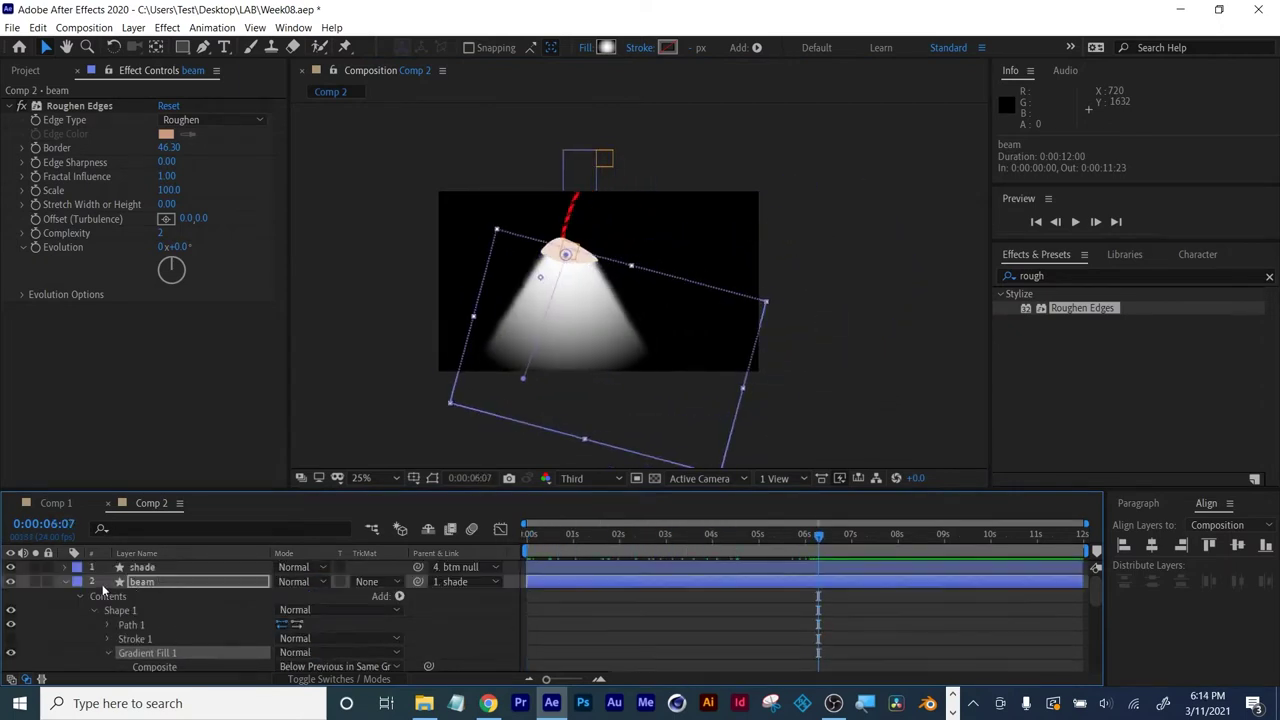
pyautogui.click(66, 582)
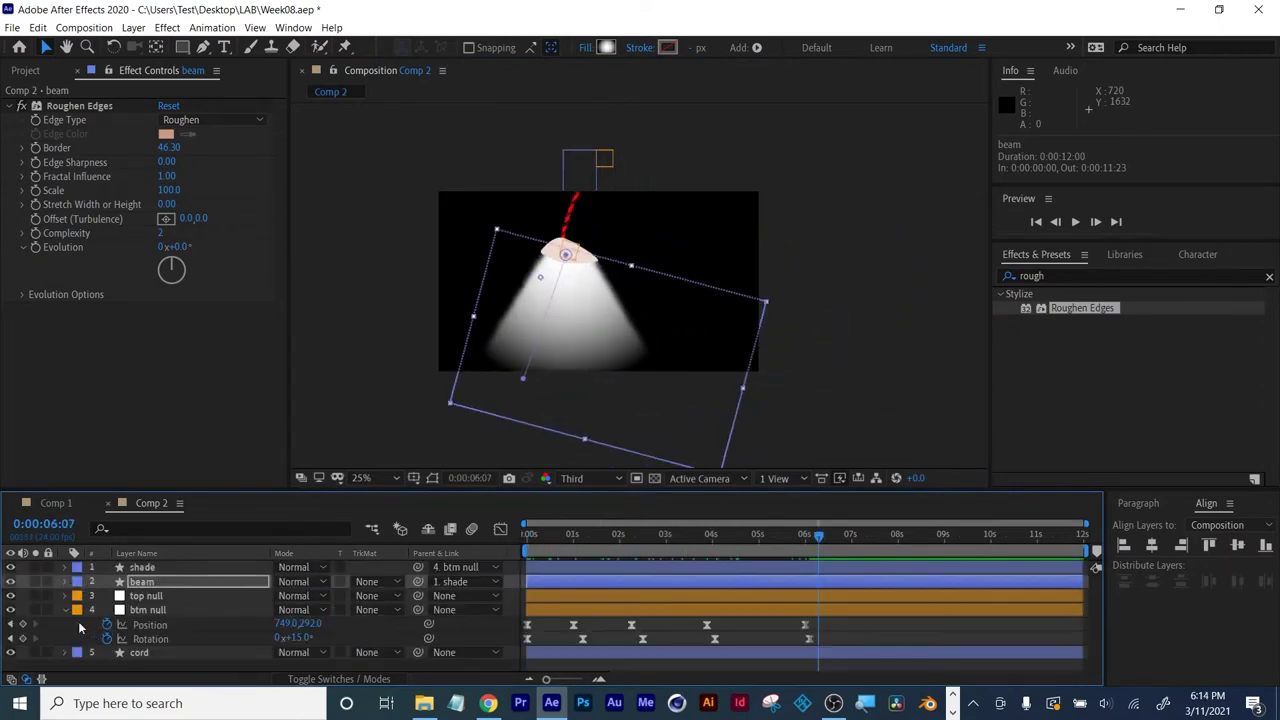
pyautogui.click(66, 609)
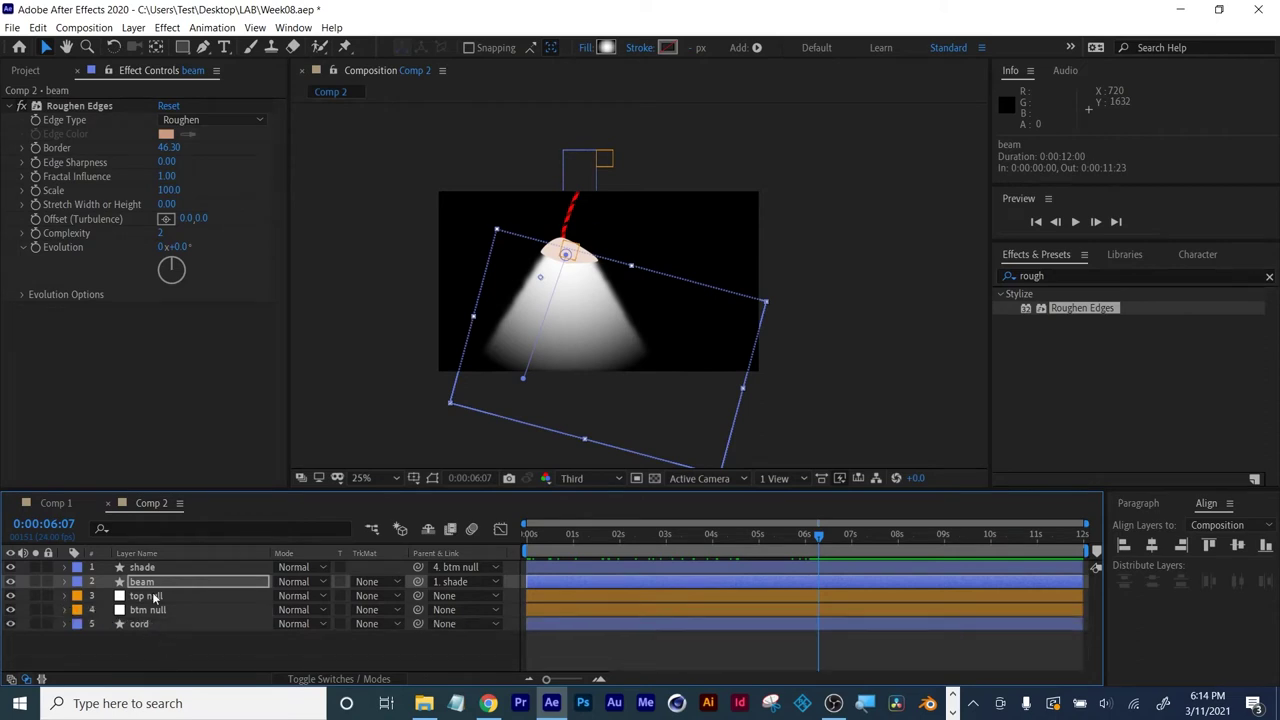
pyautogui.press('space')
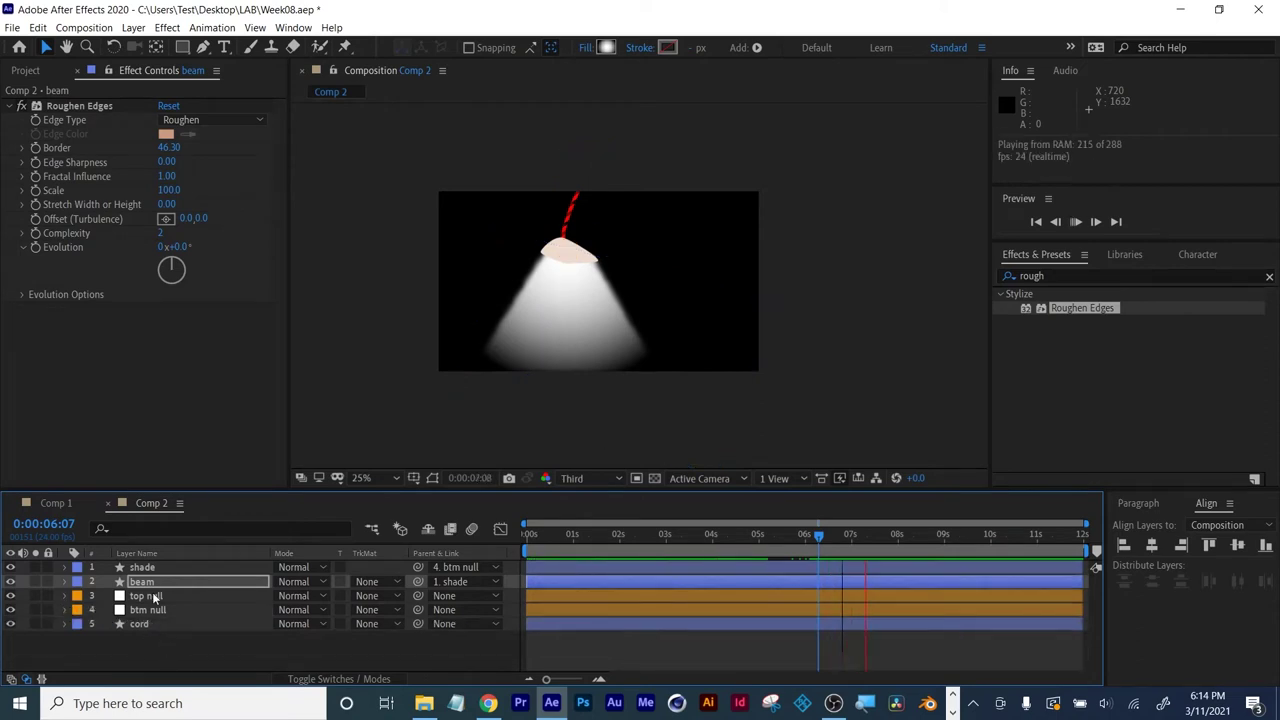
pyautogui.press('space')
# Move the current time to 0:00:06:00 and shorten the work area to end at about six seconds.
pyautogui.moveTo(601, 545); pyautogui.dragTo(803, 550)
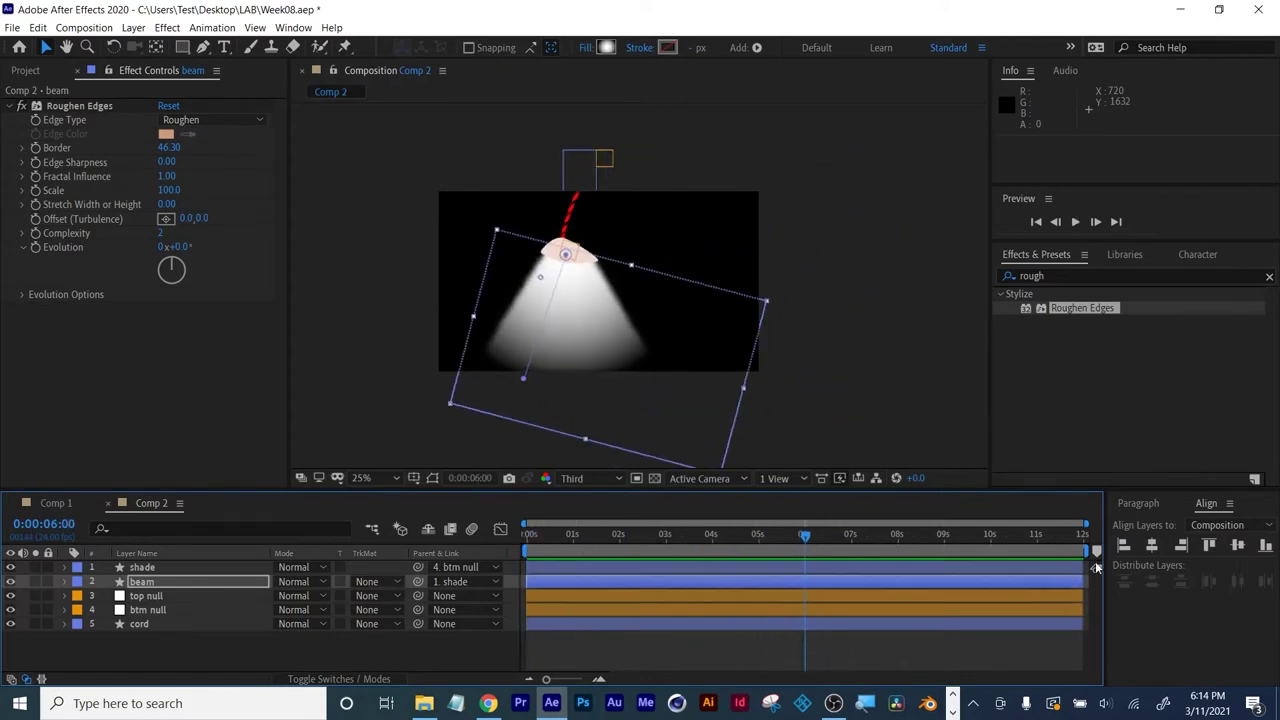
pyautogui.moveTo(1096, 550); pyautogui.dragTo(815, 543)
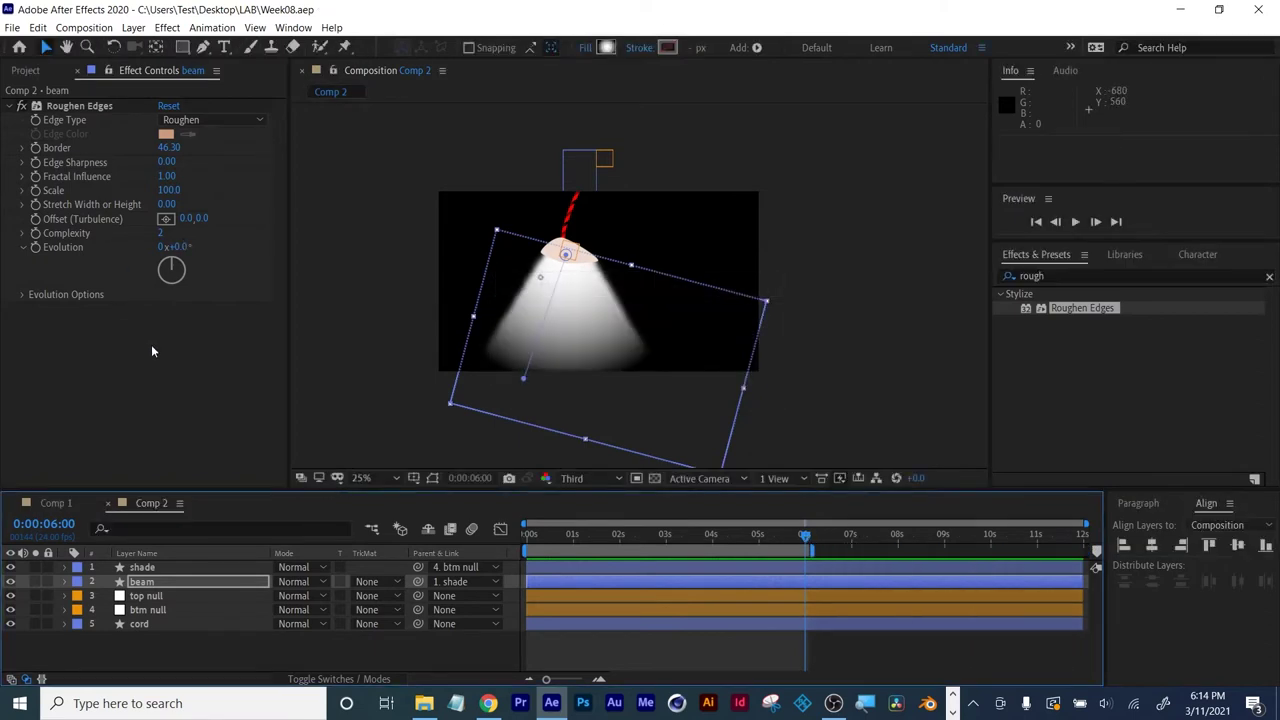
# Import the image oak-tree-sunset-iStock-477164218 from the 0311 folder inside LAB into the project.
pyautogui.click(26, 70)
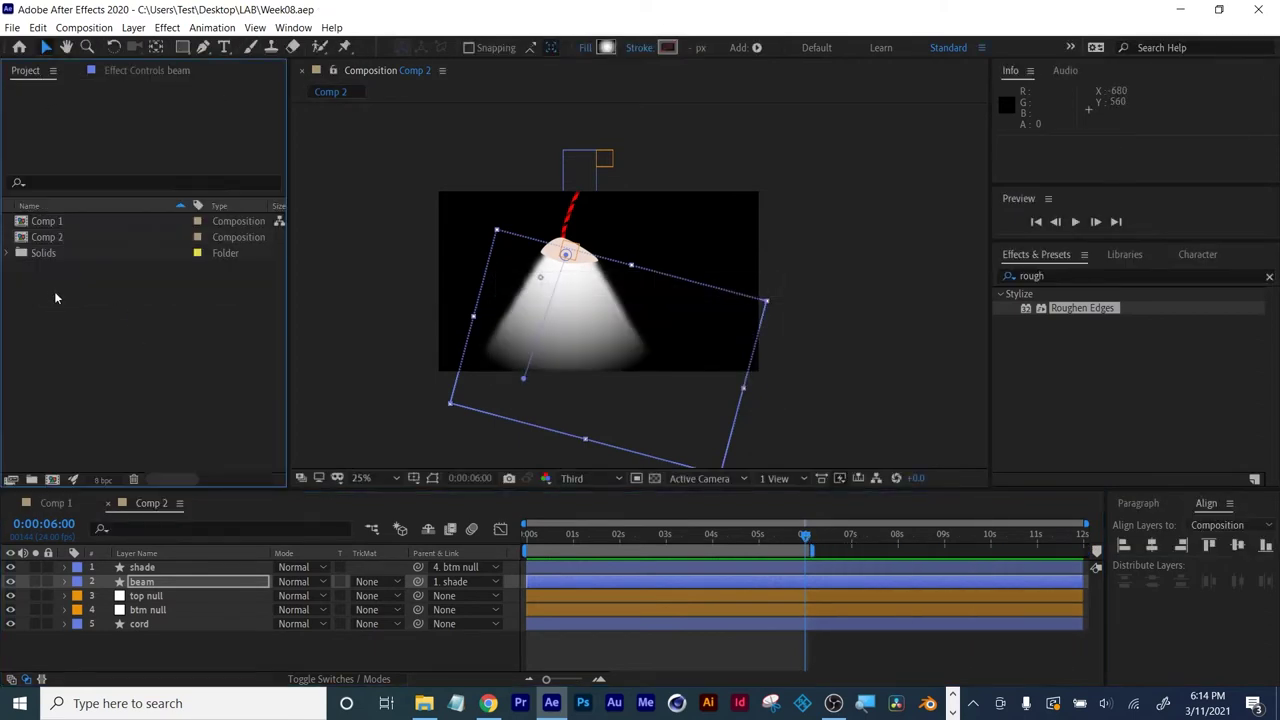
pyautogui.doubleClick(77, 322)
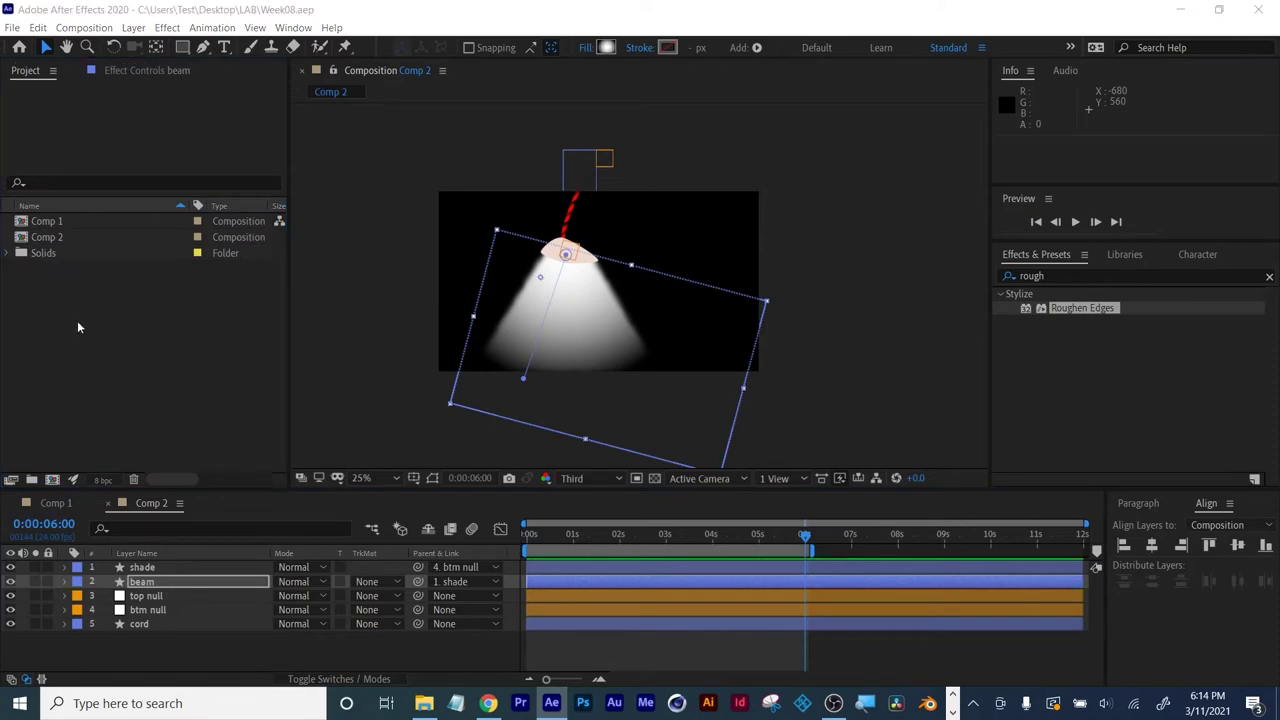
pyautogui.press('Escape')
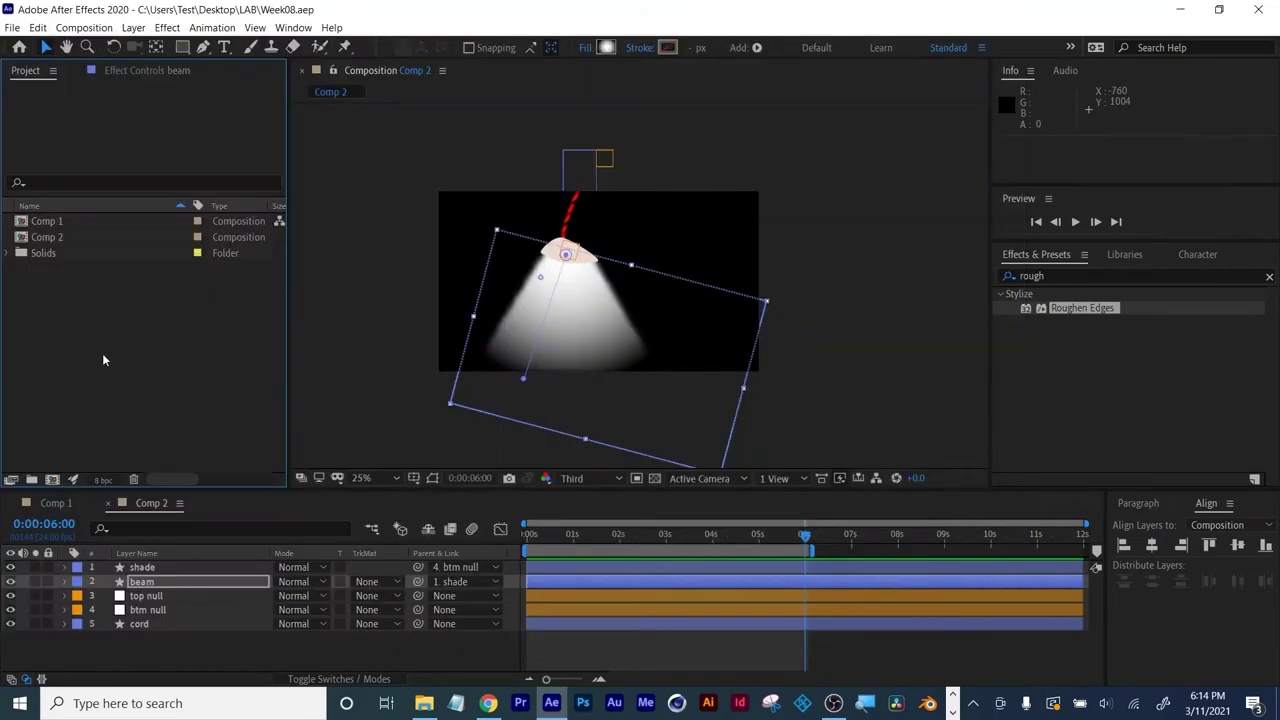
pyautogui.click(12, 27)
pyautogui.moveTo(150, 237)
pyautogui.click(280, 237)
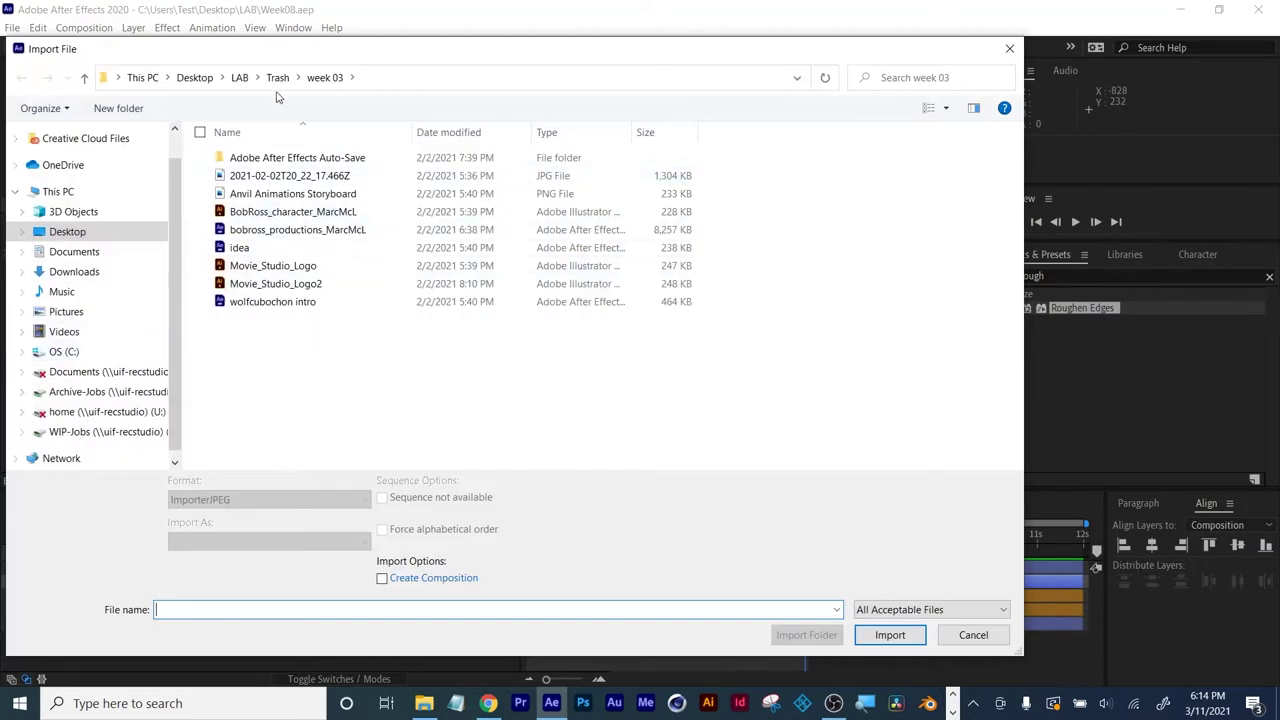
pyautogui.click(240, 77)
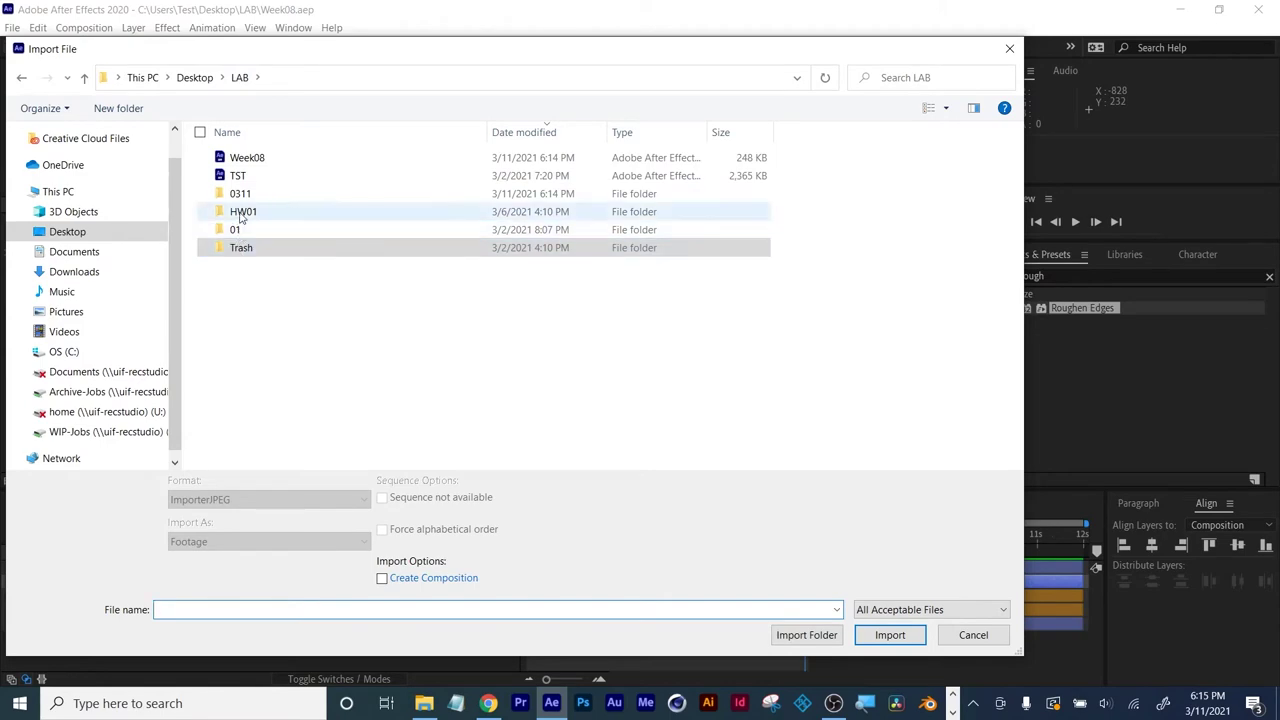
pyautogui.doubleClick(241, 198)
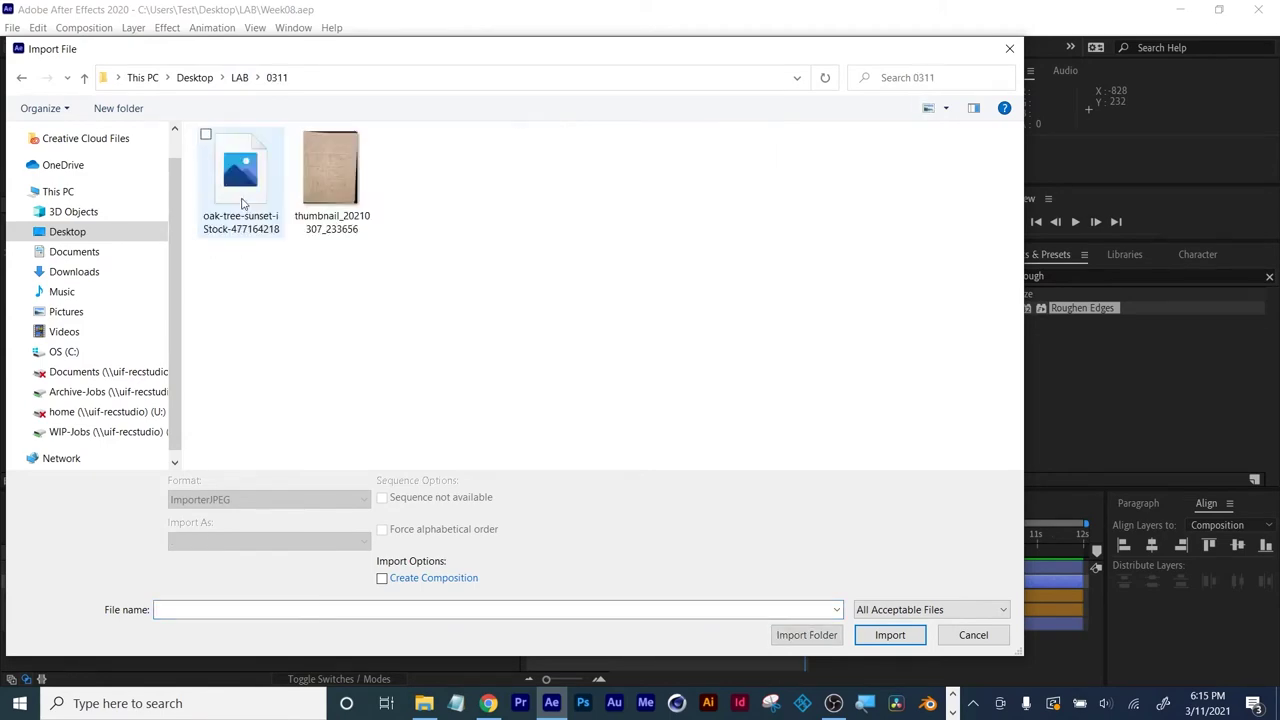
pyautogui.doubleClick(241, 200)
# Add the oak tree image to Comp 2 beneath the cord layer and set its Scale to 101%.
pyautogui.moveTo(100, 352); pyautogui.dragTo(122, 638)
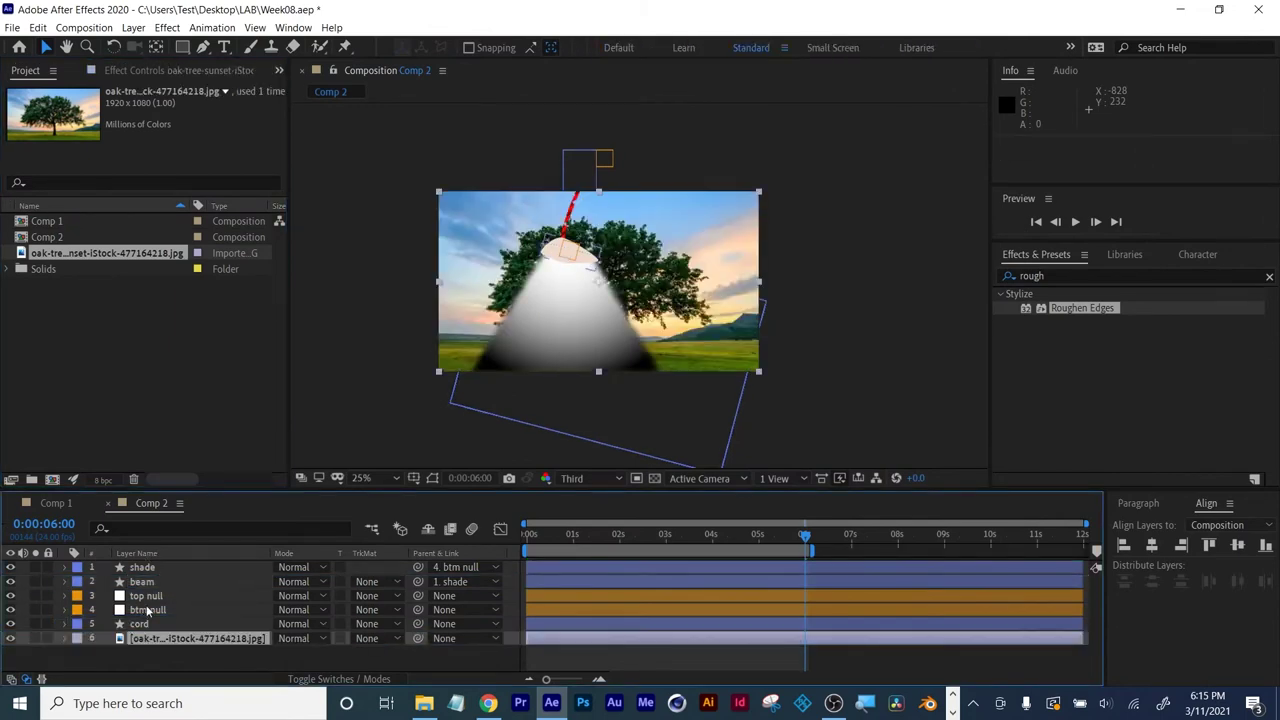
pyautogui.press('s')
pyautogui.click(302, 652)
pyautogui.write('91')
pyautogui.press('Return')
pyautogui.moveTo(300, 652); pyautogui.dragTo(304, 654)
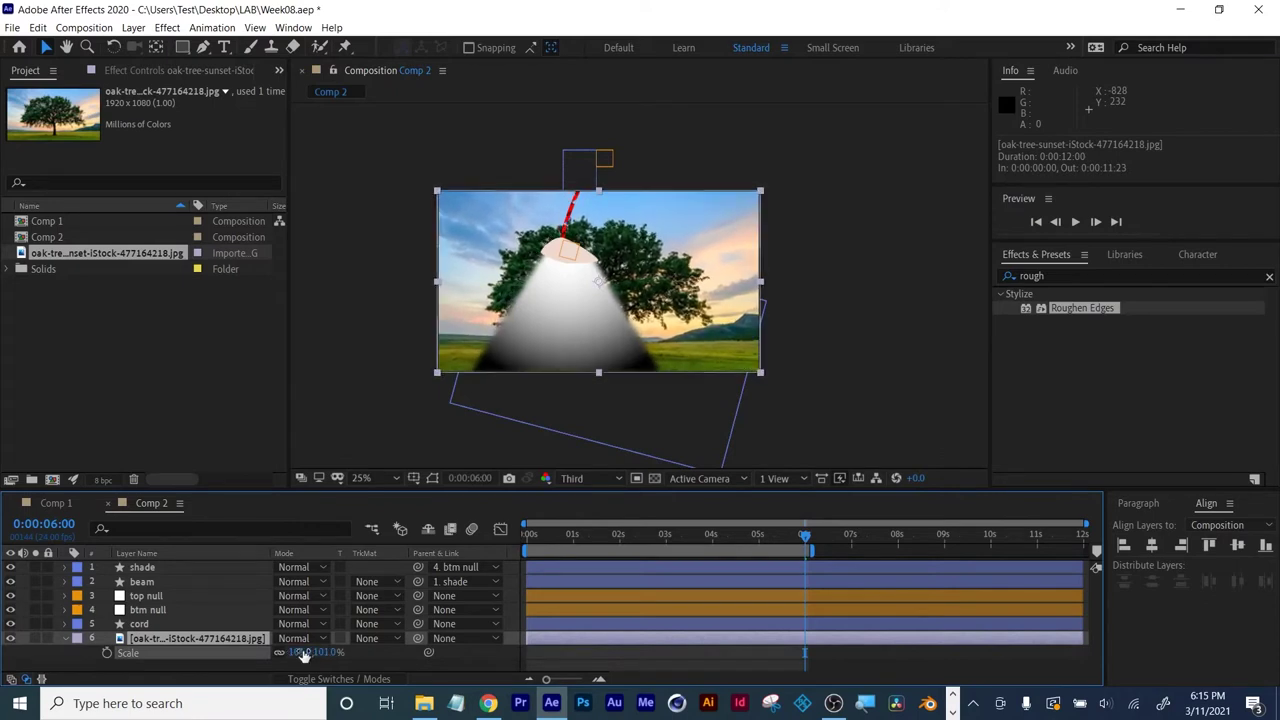
# Move the oak tree layer directly beneath the beam layer and set its track matte to Luma Matte "beam".
pyautogui.click(138, 668)
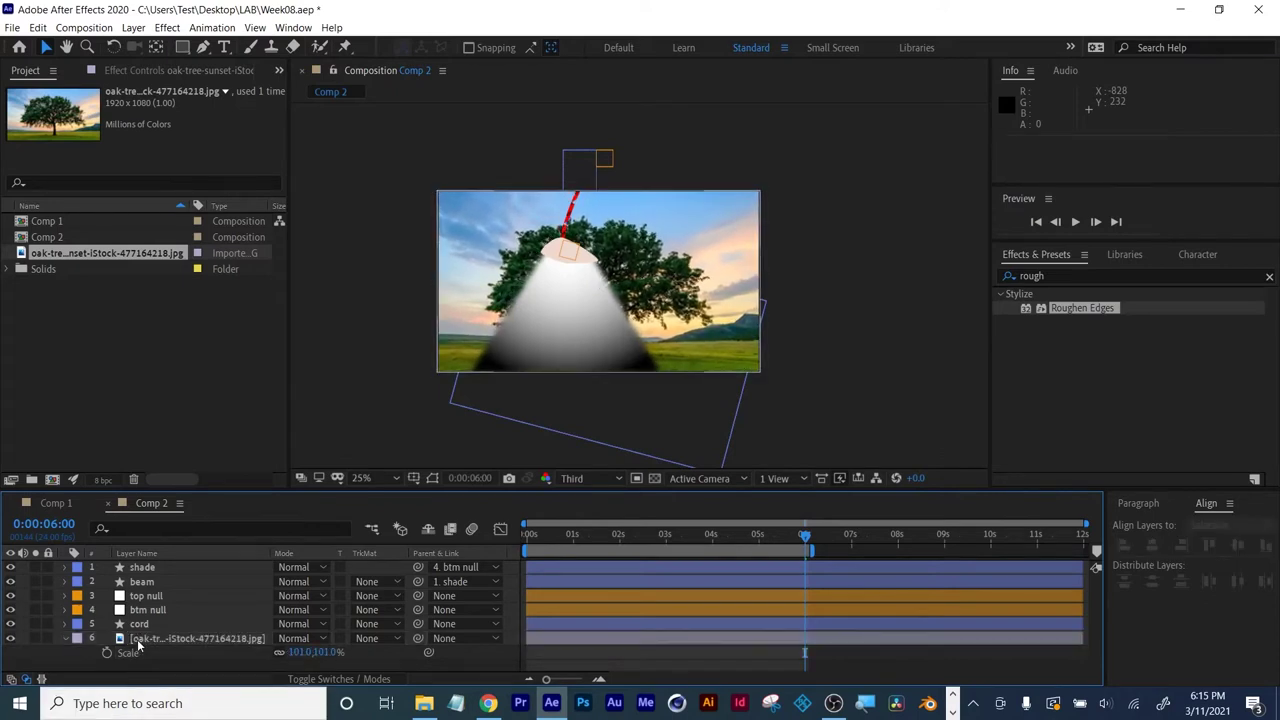
pyautogui.click(138, 641)
pyautogui.moveTo(140, 640); pyautogui.dragTo(142, 592)
pyautogui.click(374, 596)
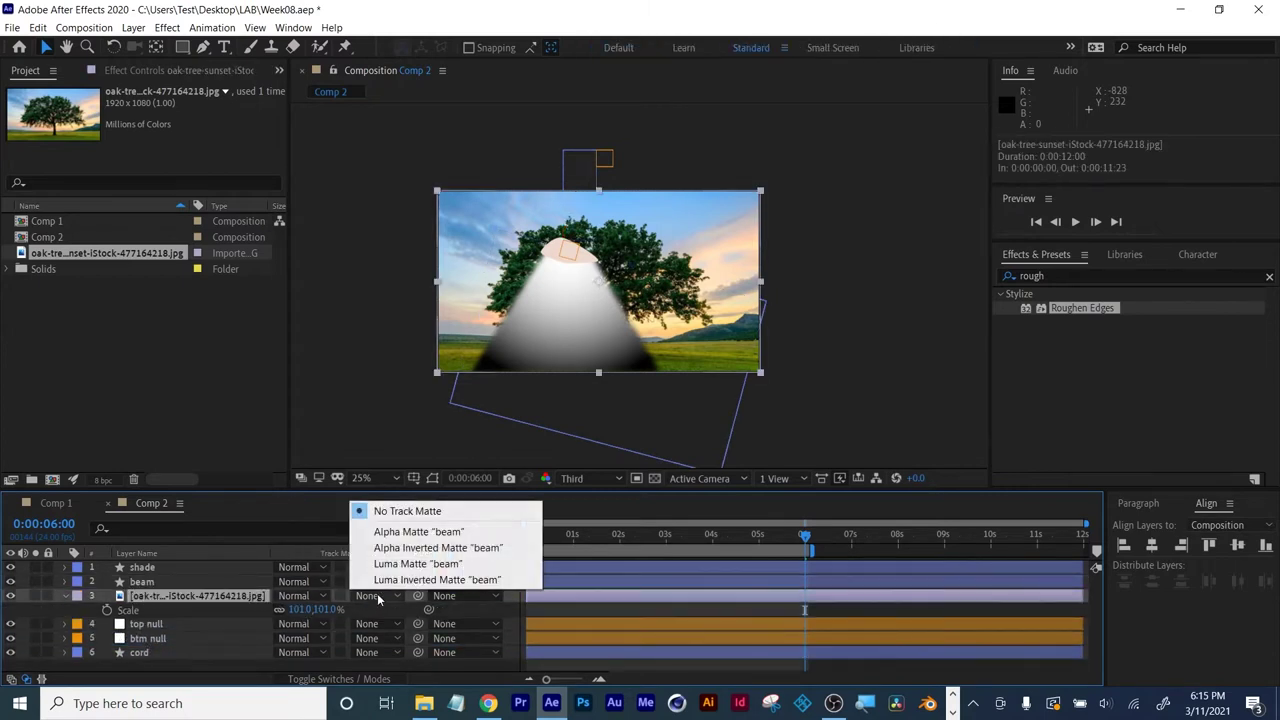
pyautogui.click(384, 563)
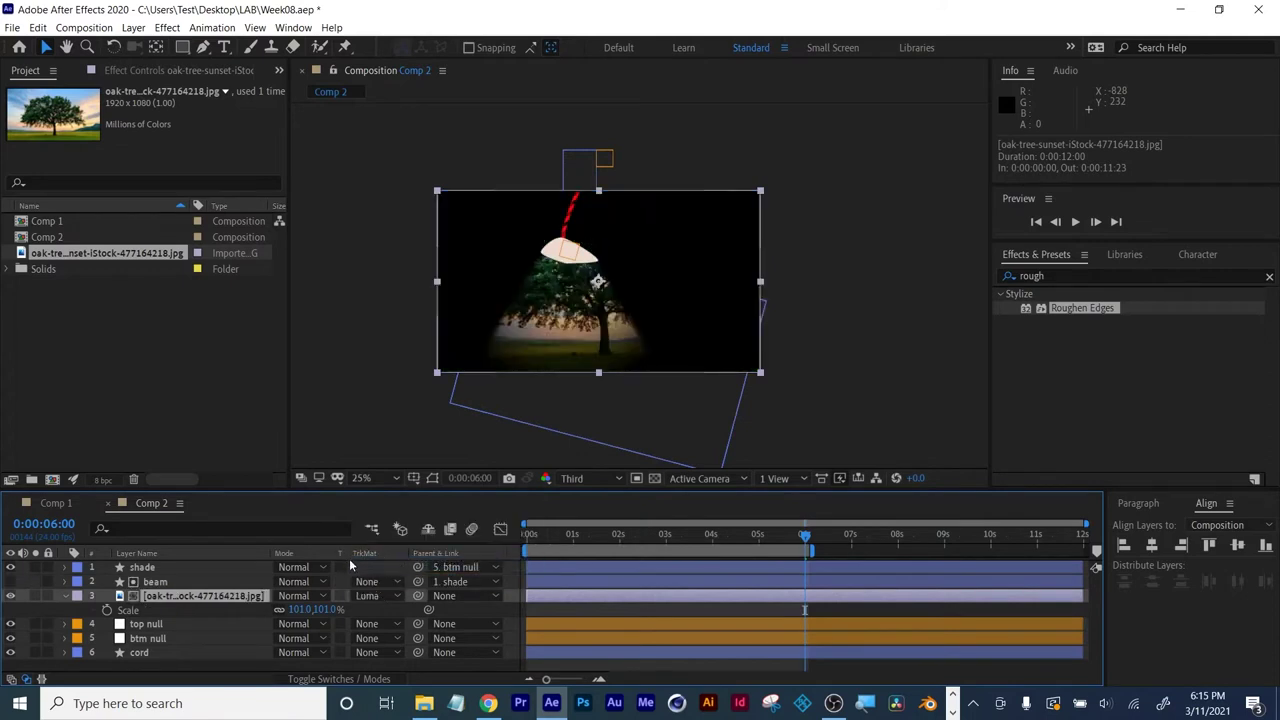
# Scrub and play the lamp animation to check the matted oak tree, and collapse the oak tree layer's properties.
pyautogui.moveTo(672, 537); pyautogui.dragTo(635, 537)
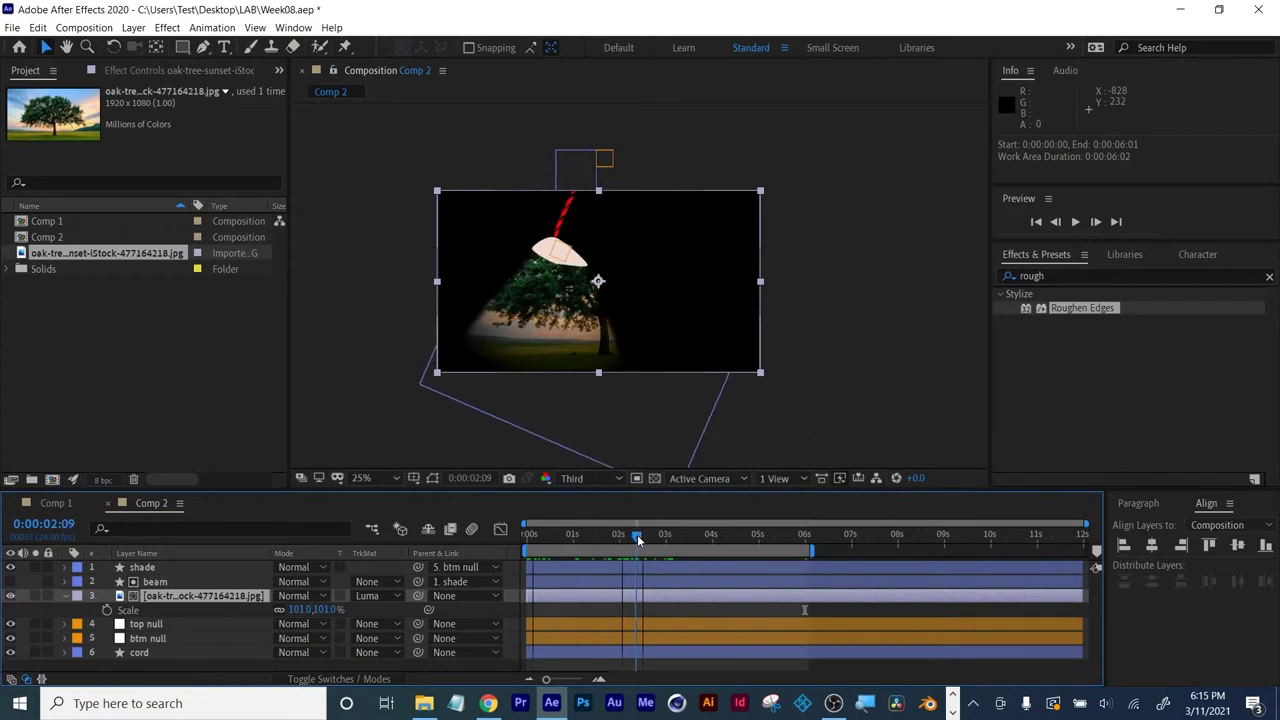
pyautogui.press('.')
pyautogui.press(',')
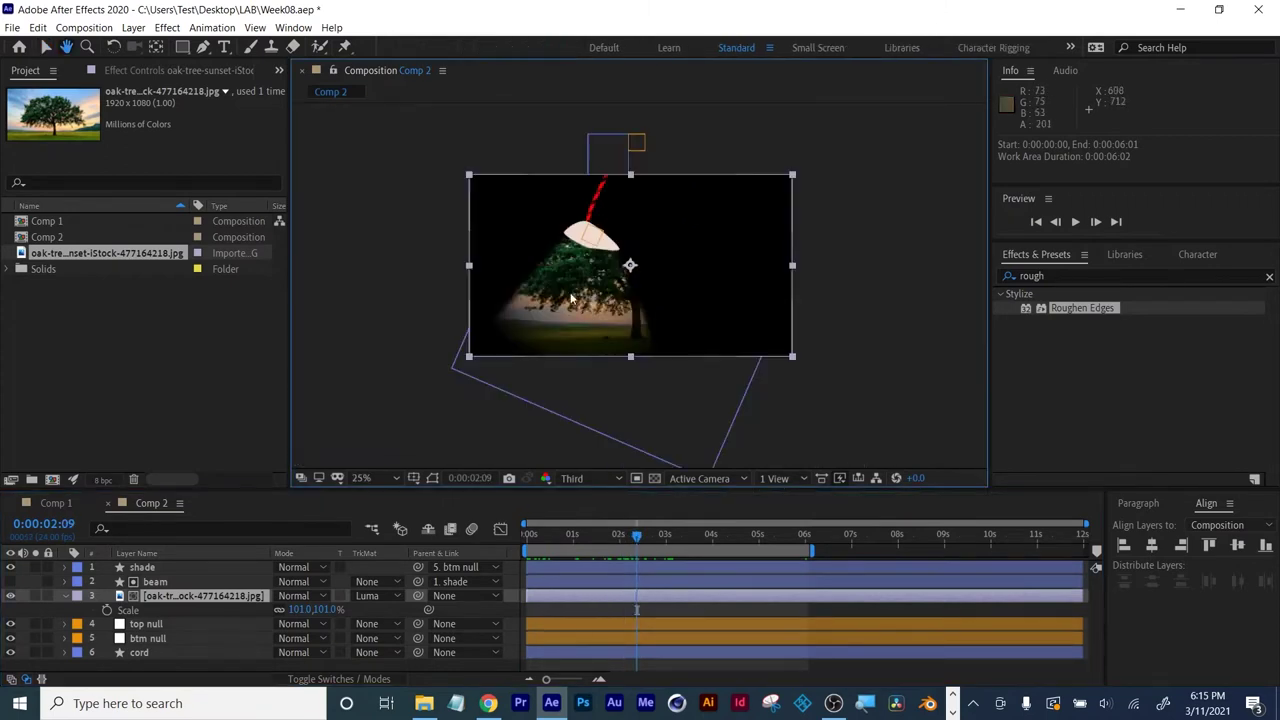
pyautogui.press('.')
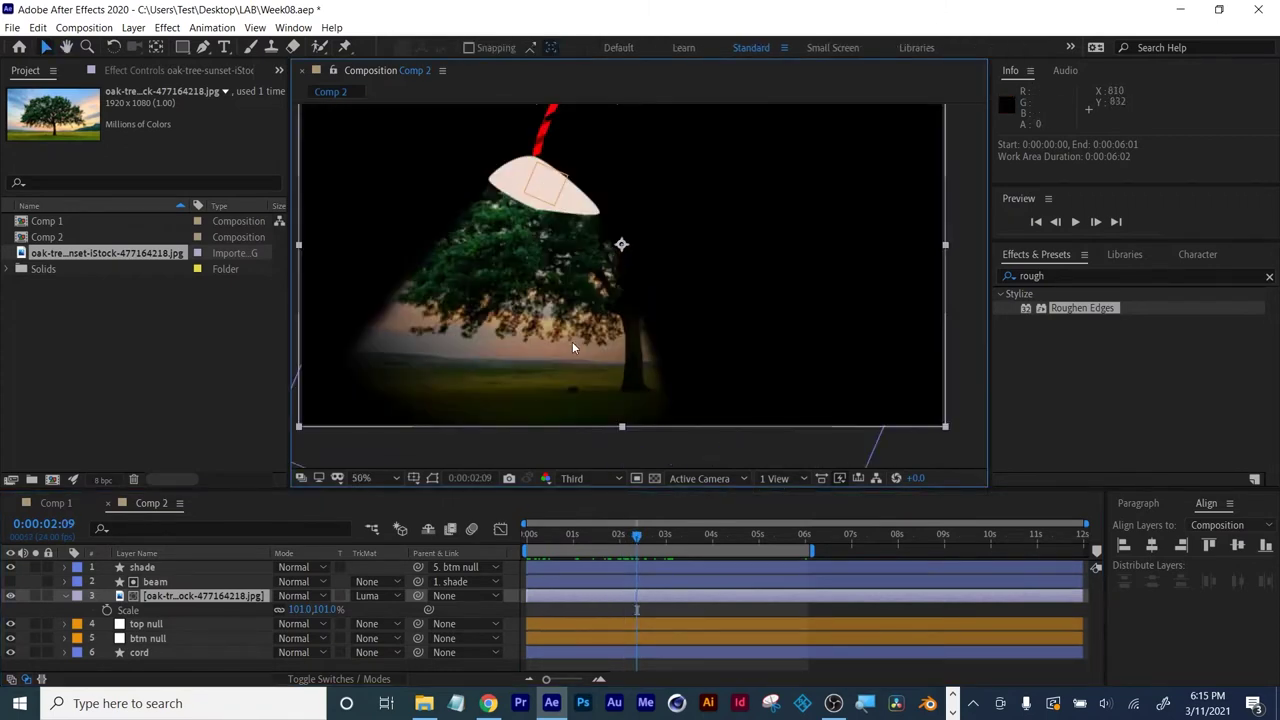
pyautogui.moveTo(578, 540); pyautogui.dragTo(506, 531)
pyautogui.press('space')
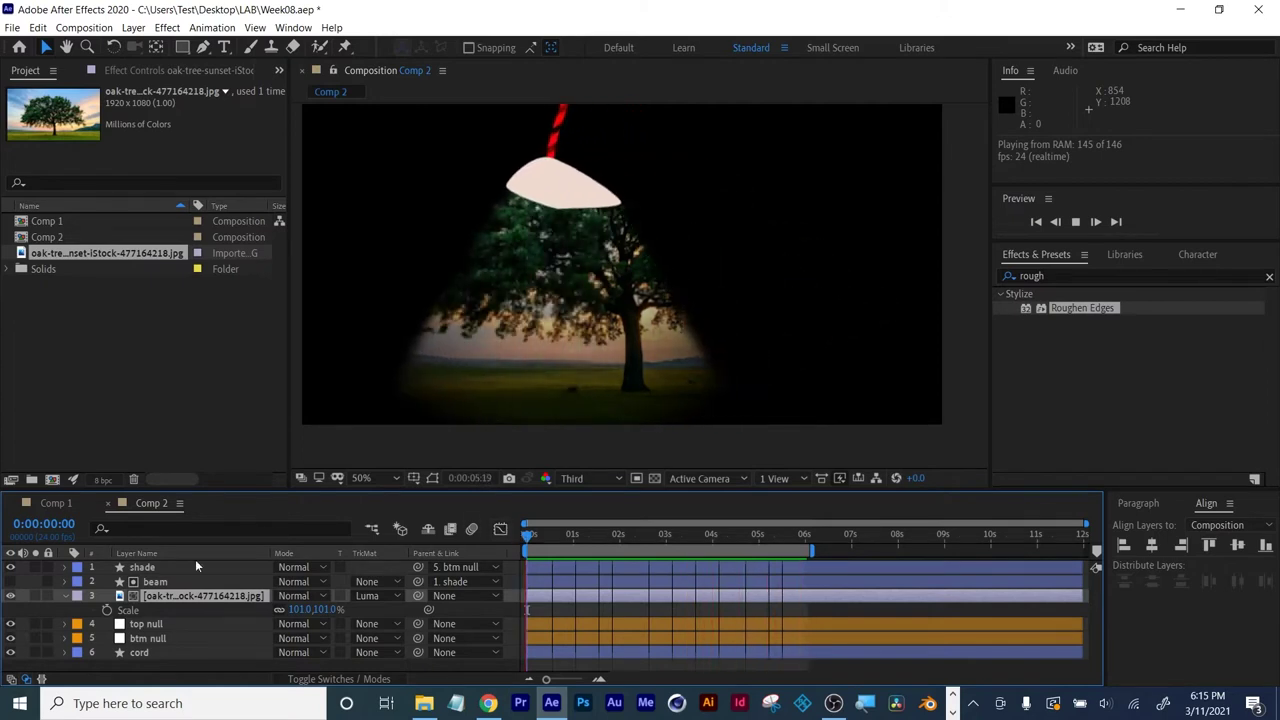
pyautogui.click(66, 596)
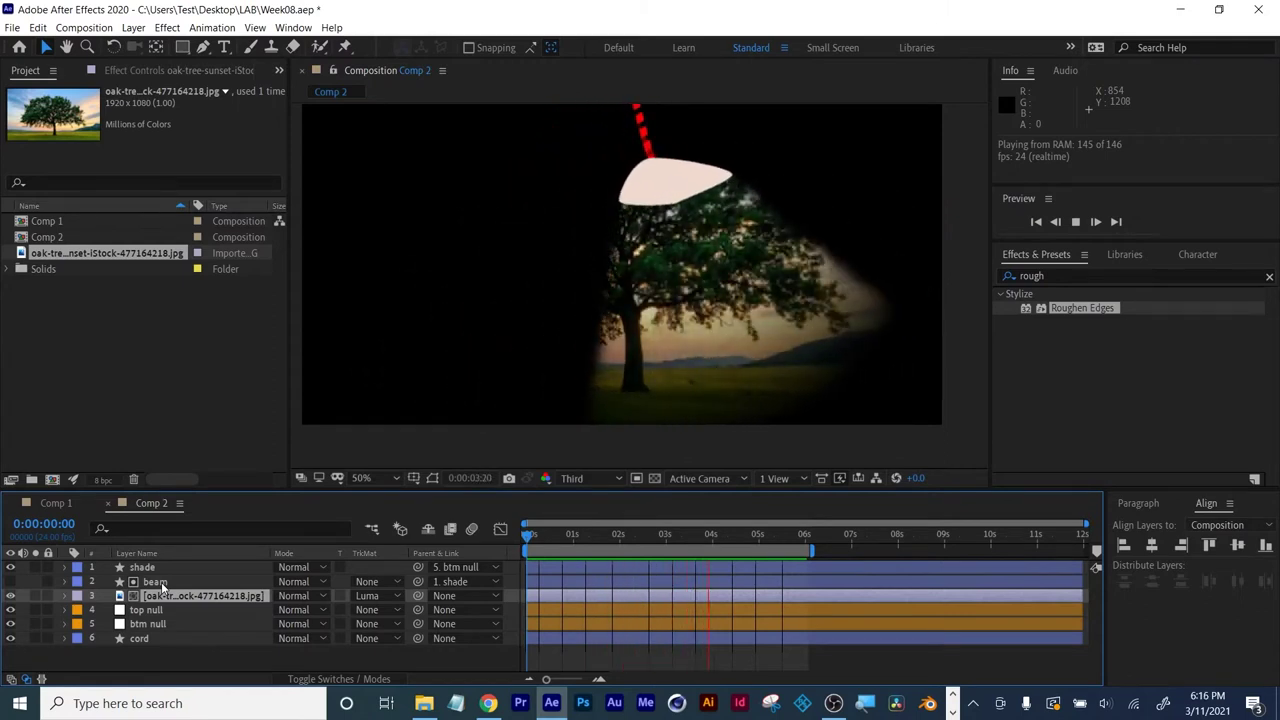
pyautogui.scroll(-1, 516, 315)
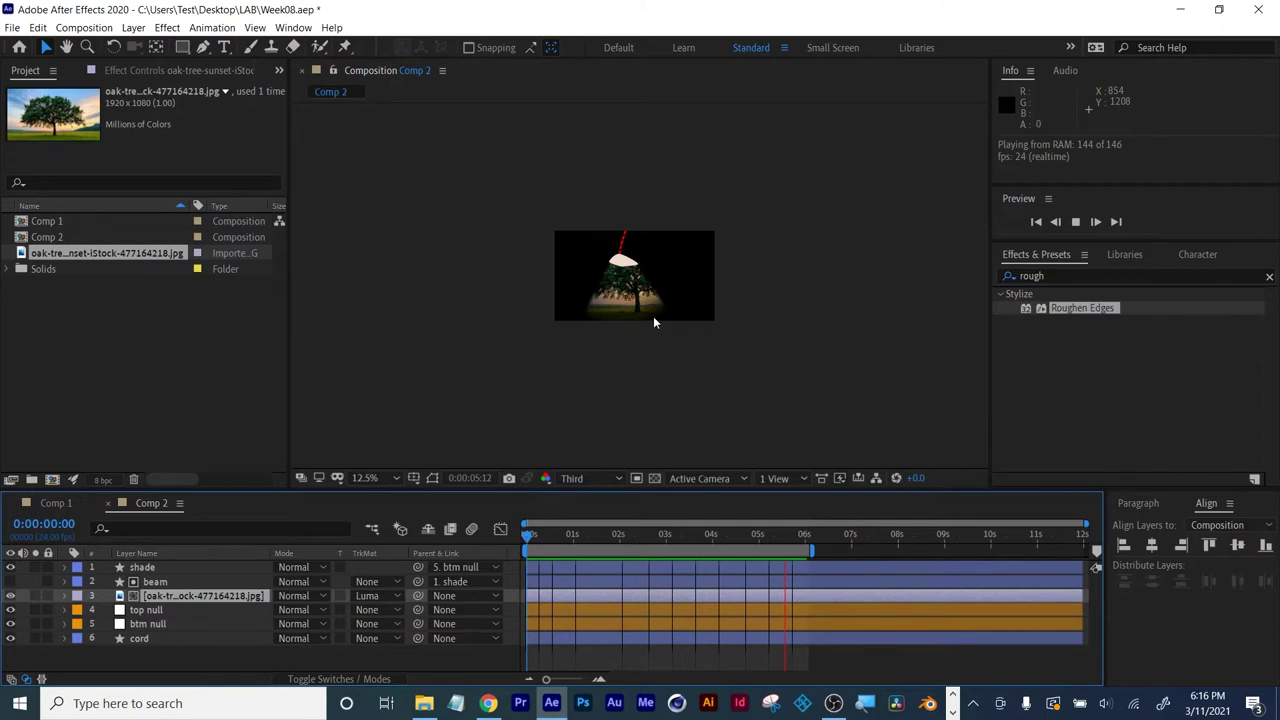
pyautogui.scroll(4, 652, 300)
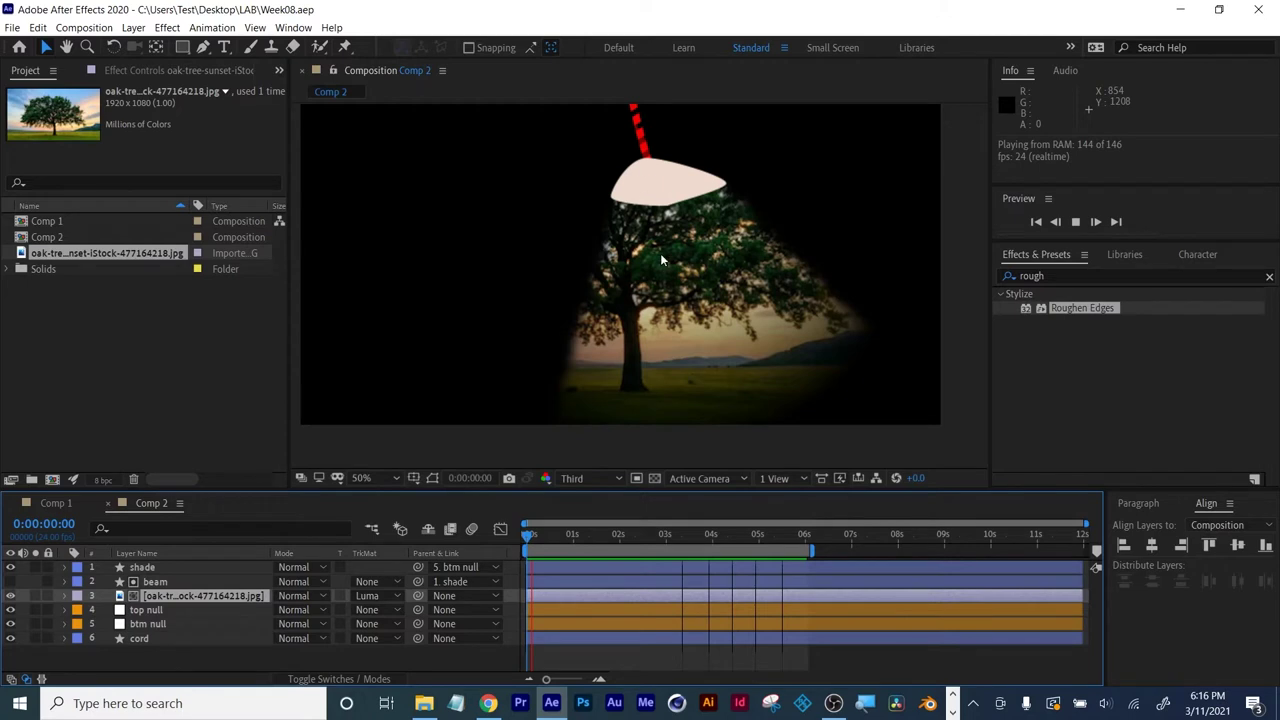
pyautogui.scroll(-2, 660, 253)
pyautogui.press('space')
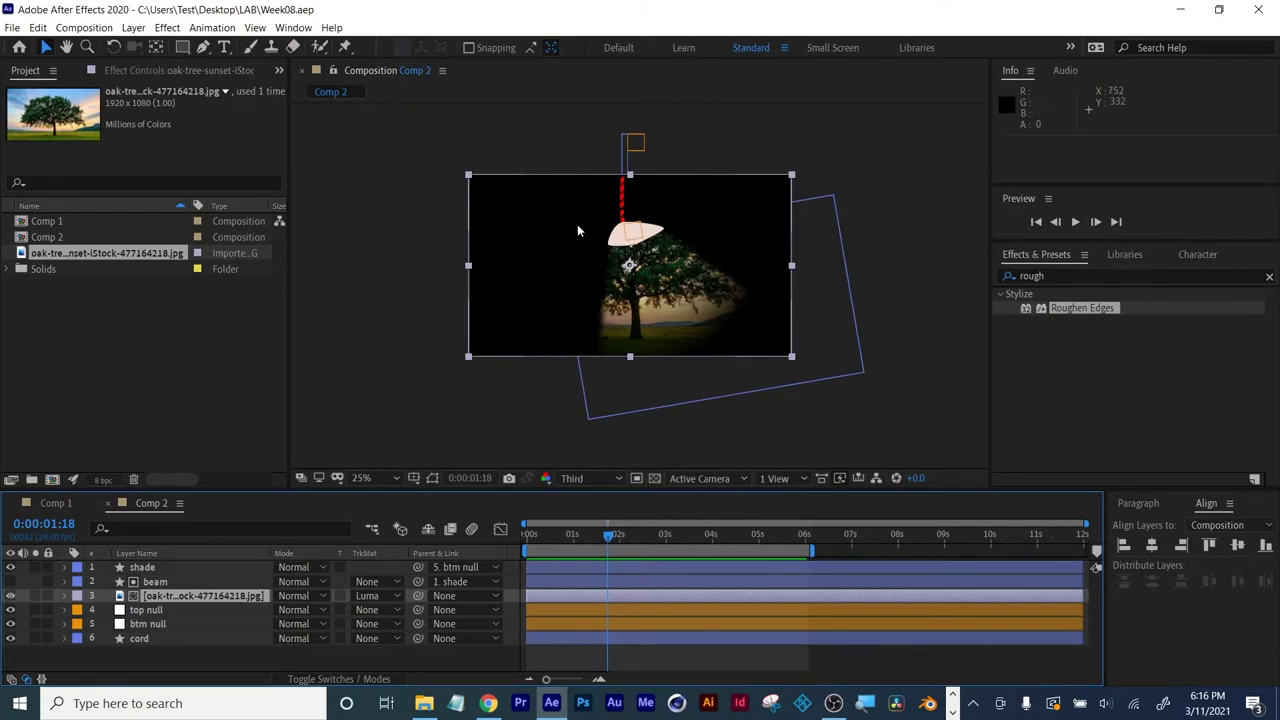
# Inspect the btm null layer's keyframes, return to the start of the timeline, and collapse its properties.
pyautogui.click(150, 623)
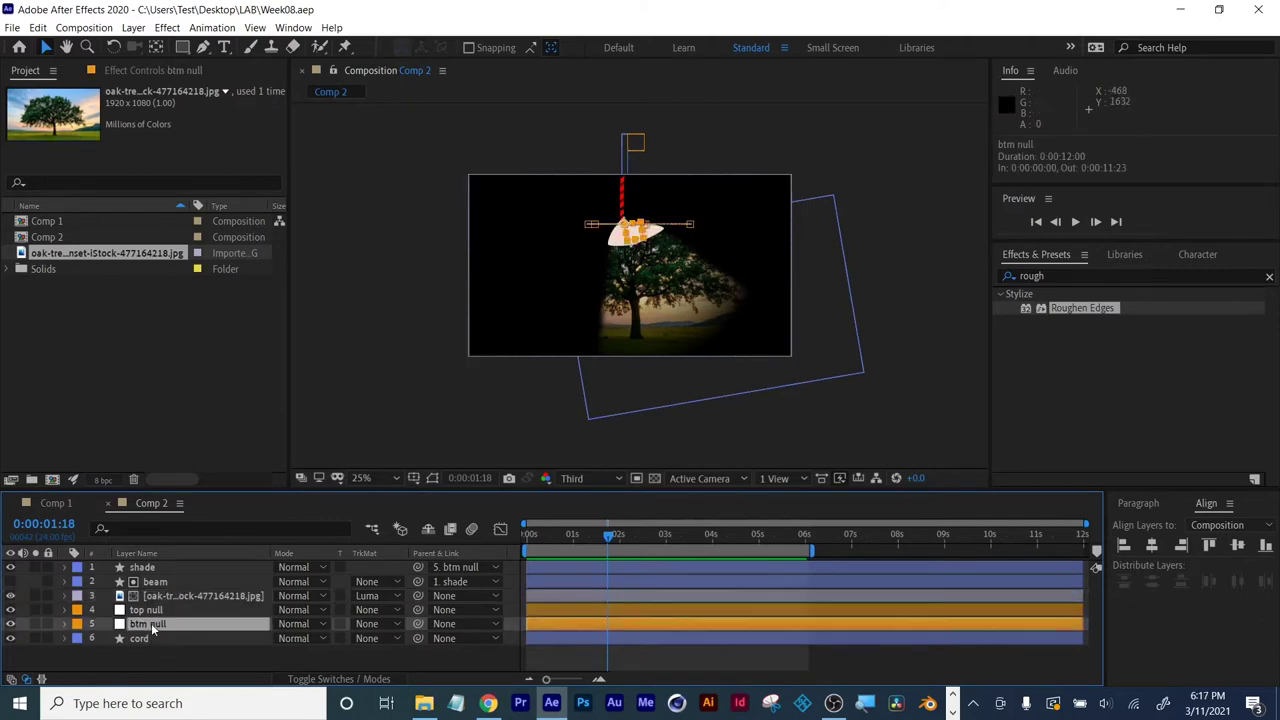
pyautogui.press('u')
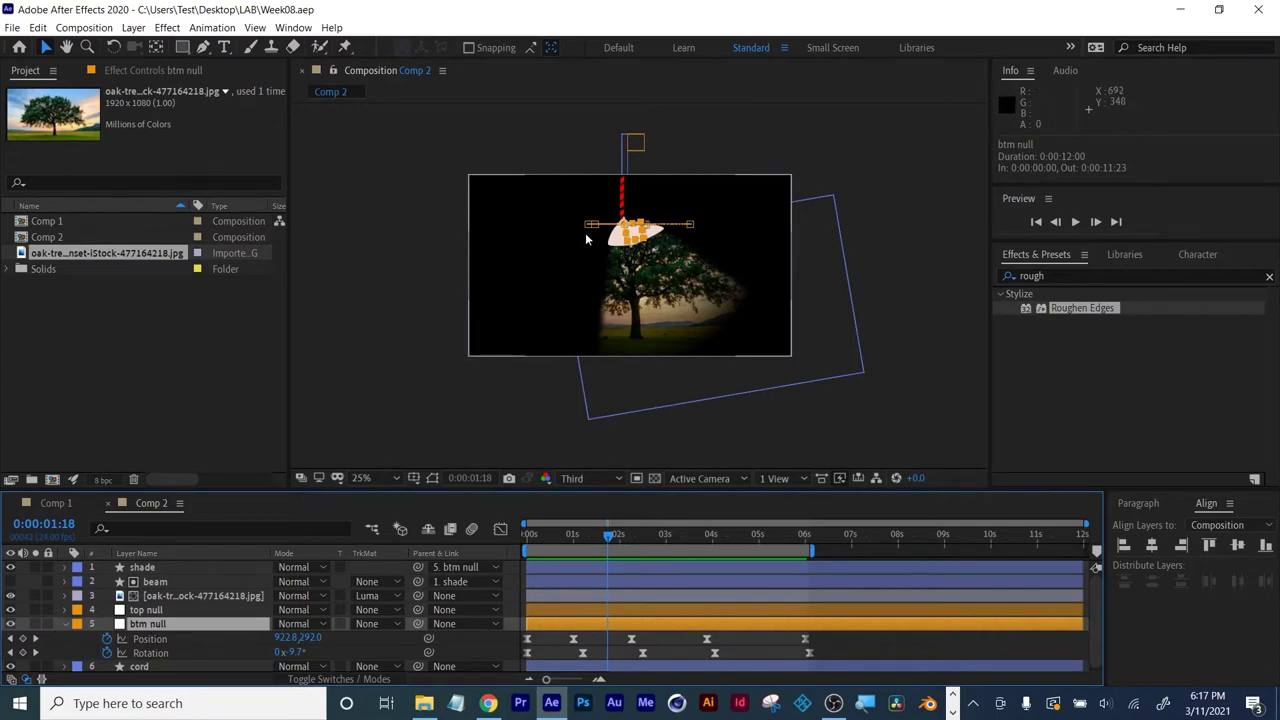
pyautogui.moveTo(609, 530); pyautogui.dragTo(504, 545)
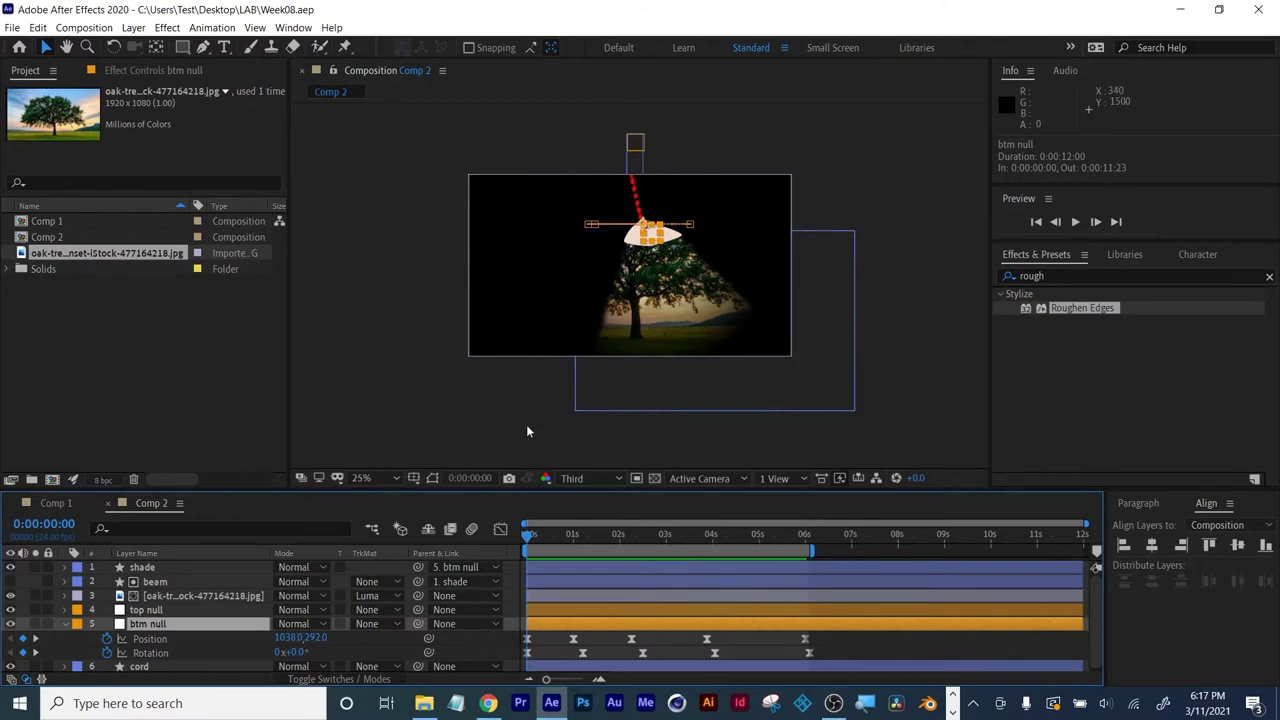
pyautogui.press('.')
pyautogui.press('.')
pyautogui.moveTo(530, 418); pyautogui.dragTo(533, 463)
pyautogui.press('v')
pyautogui.click(558, 626)
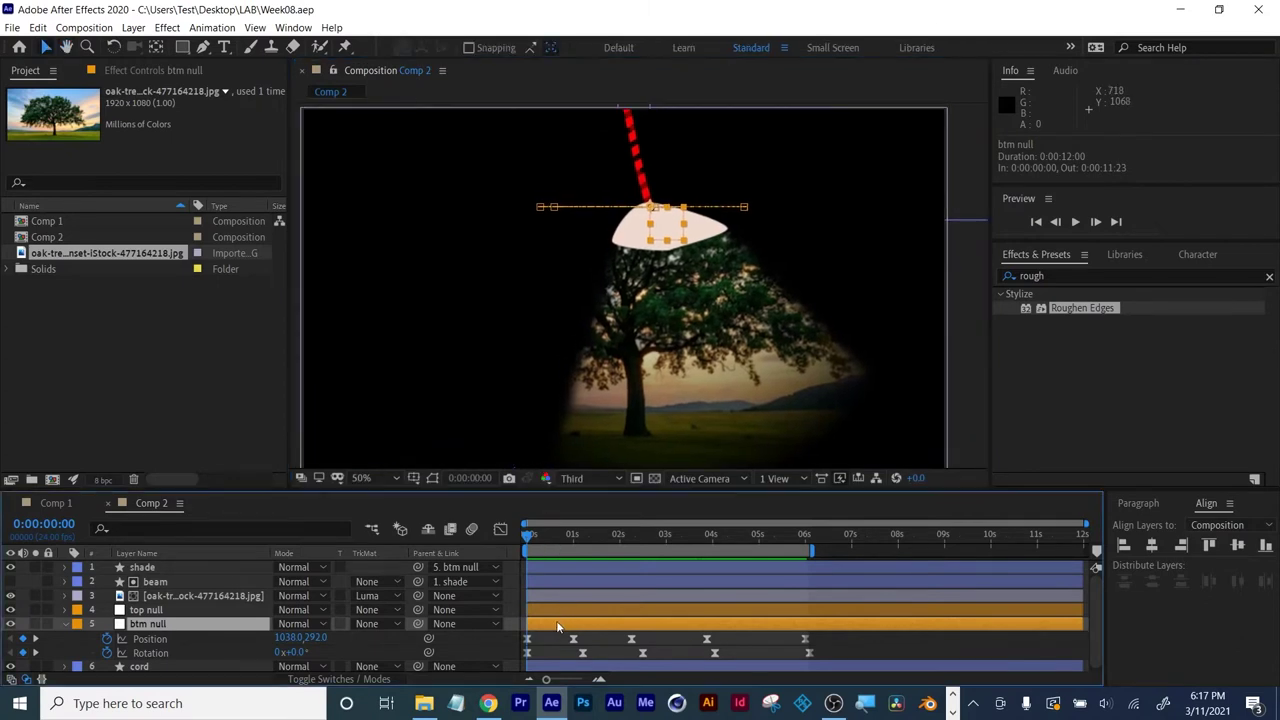
pyautogui.press('u')
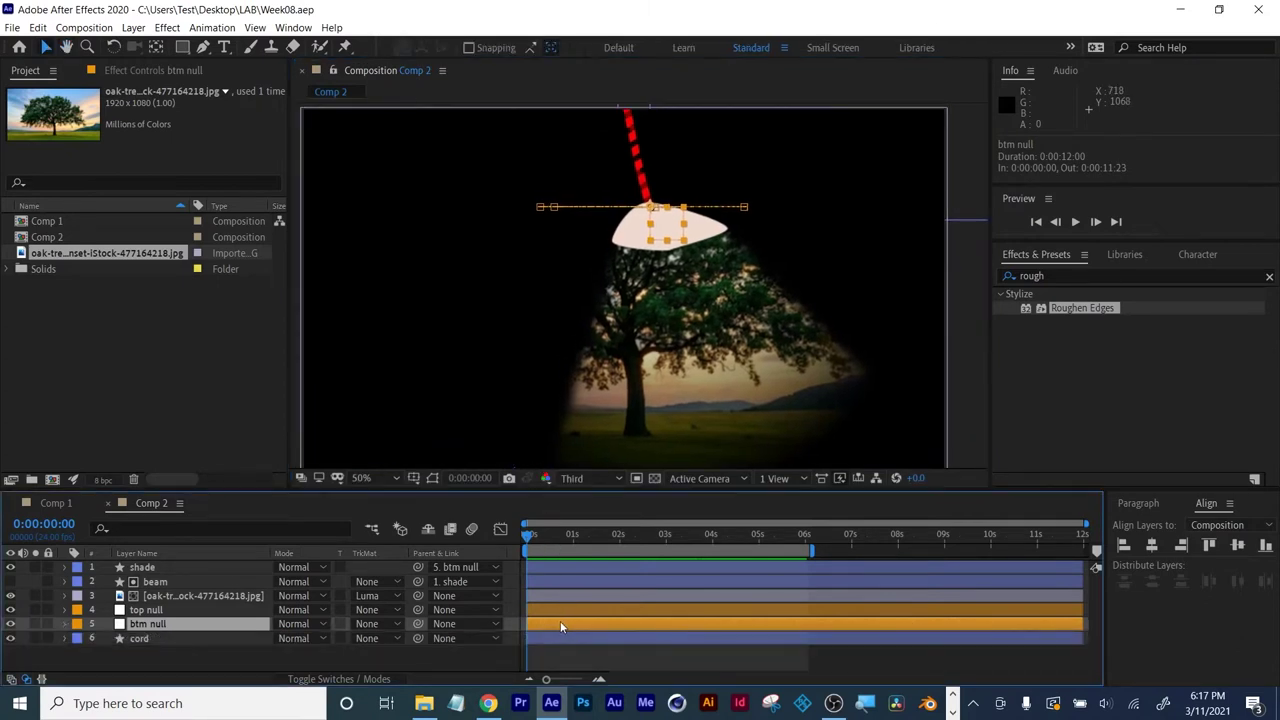
# Deselect all layers and play the swinging lamp preview.
pyautogui.click(572, 648)
pyautogui.press('space')
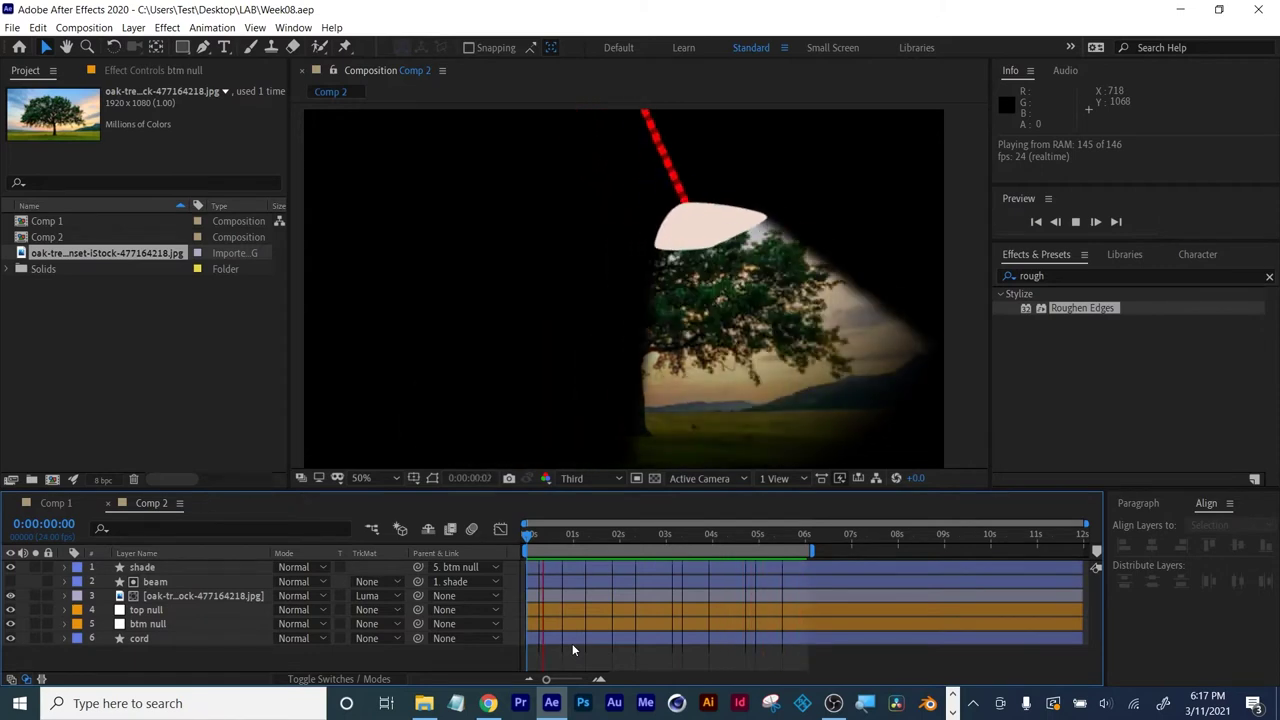
pyautogui.press('space')
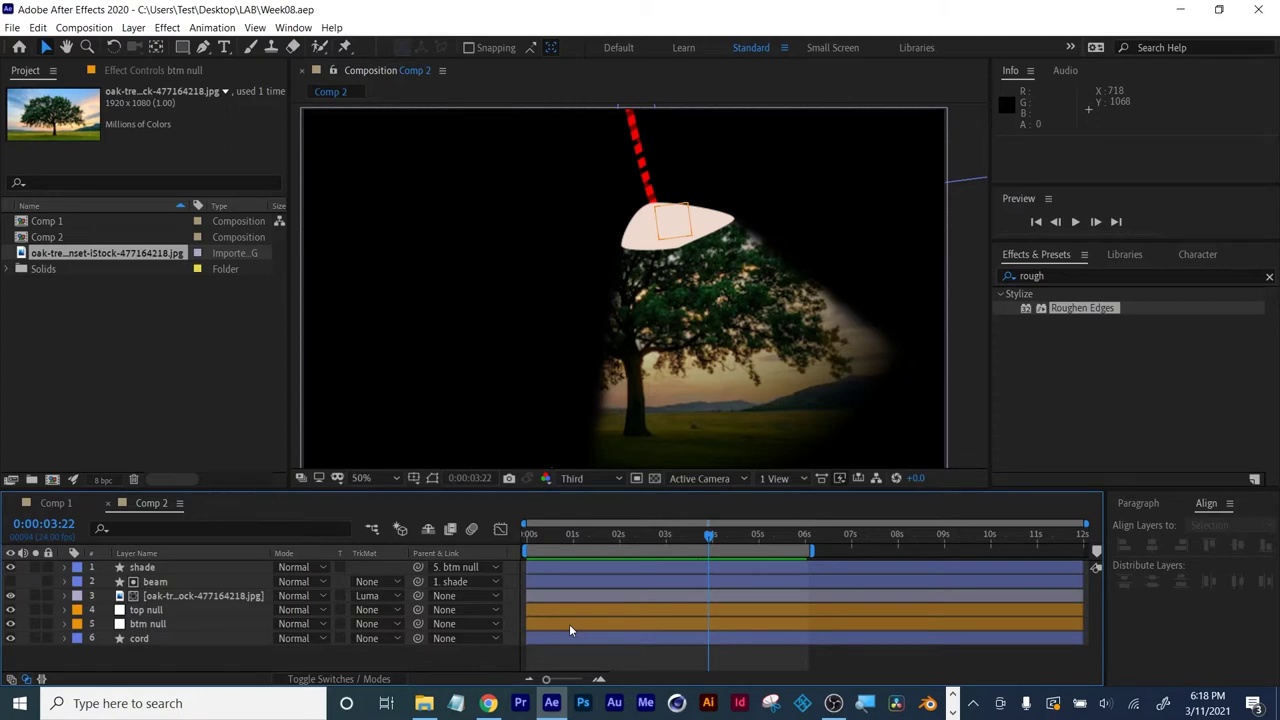
# Add Comp 1 to Comp 2 as the lowest layer and move the current time to 0:00:02:08.
pyautogui.click(783, 534)
pyautogui.moveTo(46, 221); pyautogui.dragTo(165, 597)
pyautogui.moveTo(160, 610); pyautogui.dragTo(165, 664)
pyautogui.moveTo(528, 533); pyautogui.dragTo(634, 536)
# Try the Overlay and Multiply blending modes on the oak tree layer and scrub the timeline to compare.
pyautogui.click(186, 597)
pyautogui.click(295, 596)
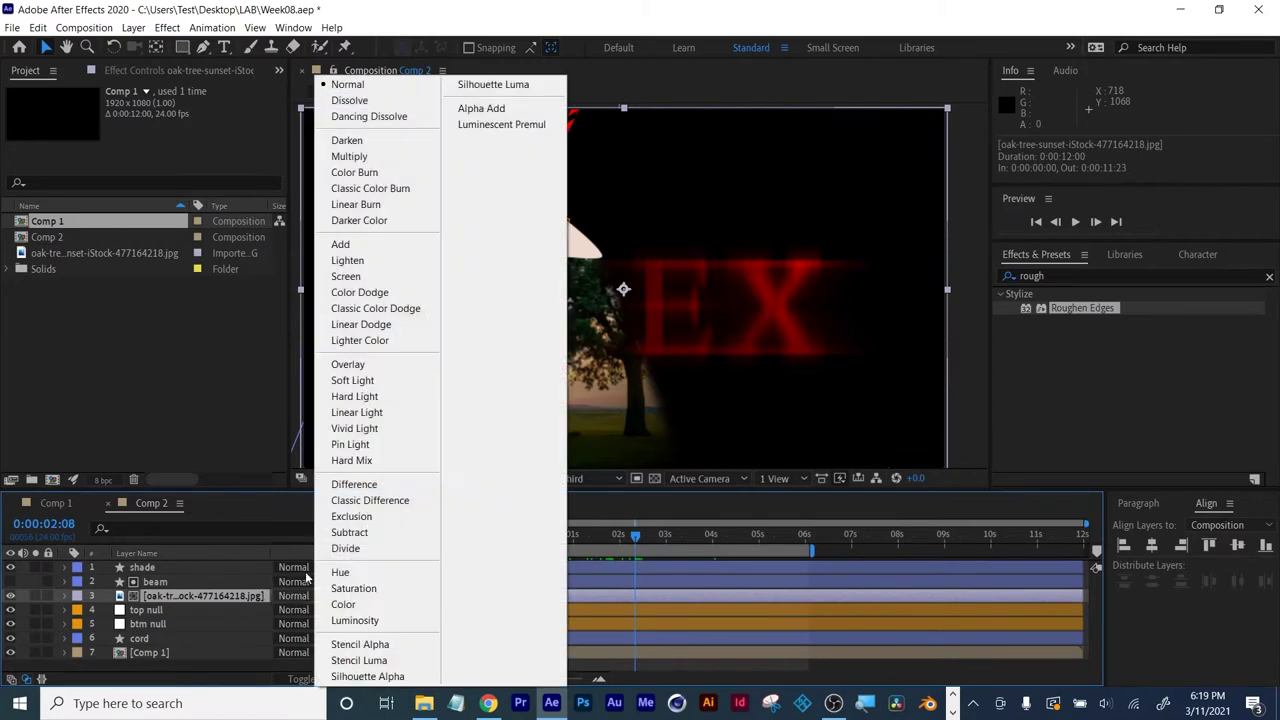
pyautogui.click(348, 364)
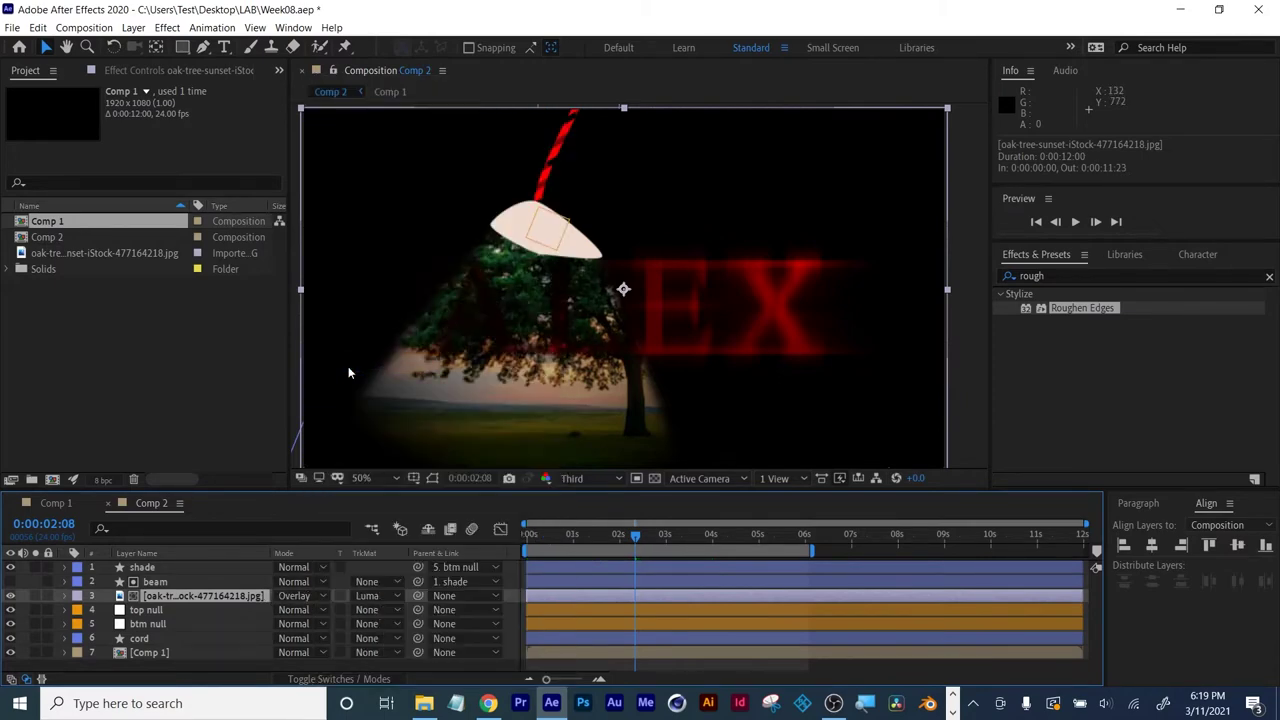
pyautogui.click(300, 595)
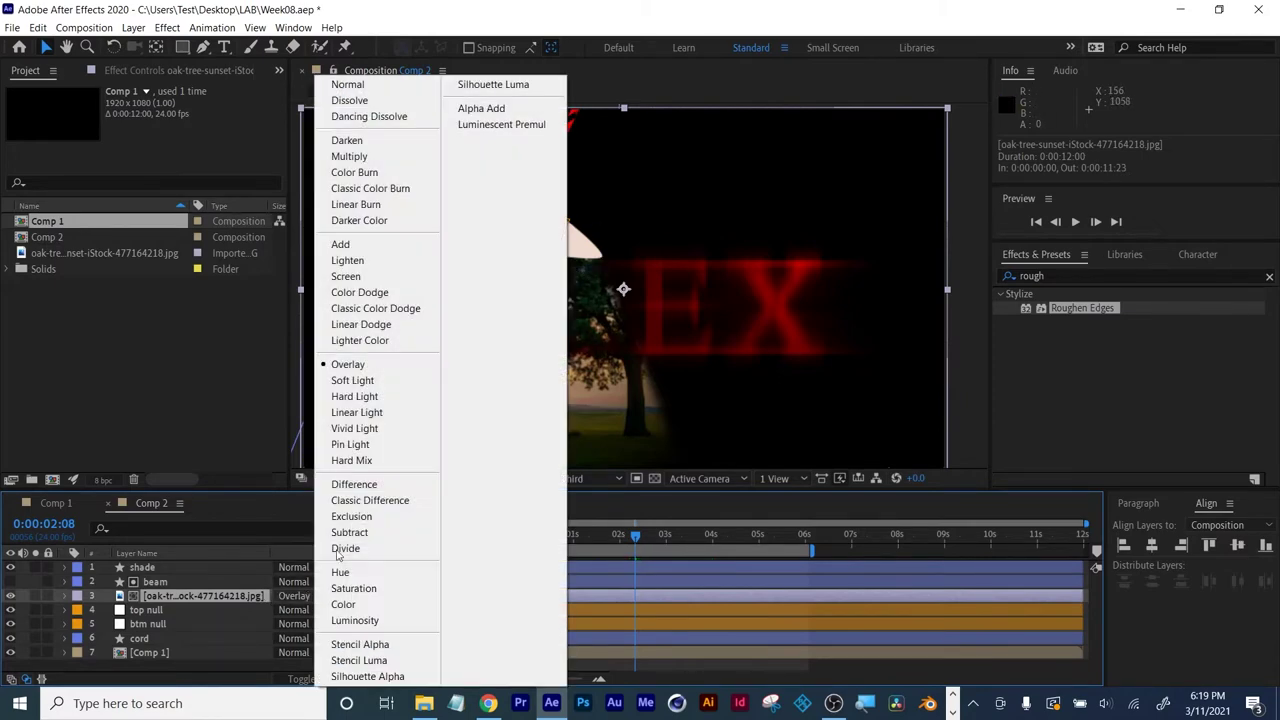
pyautogui.click(349, 156)
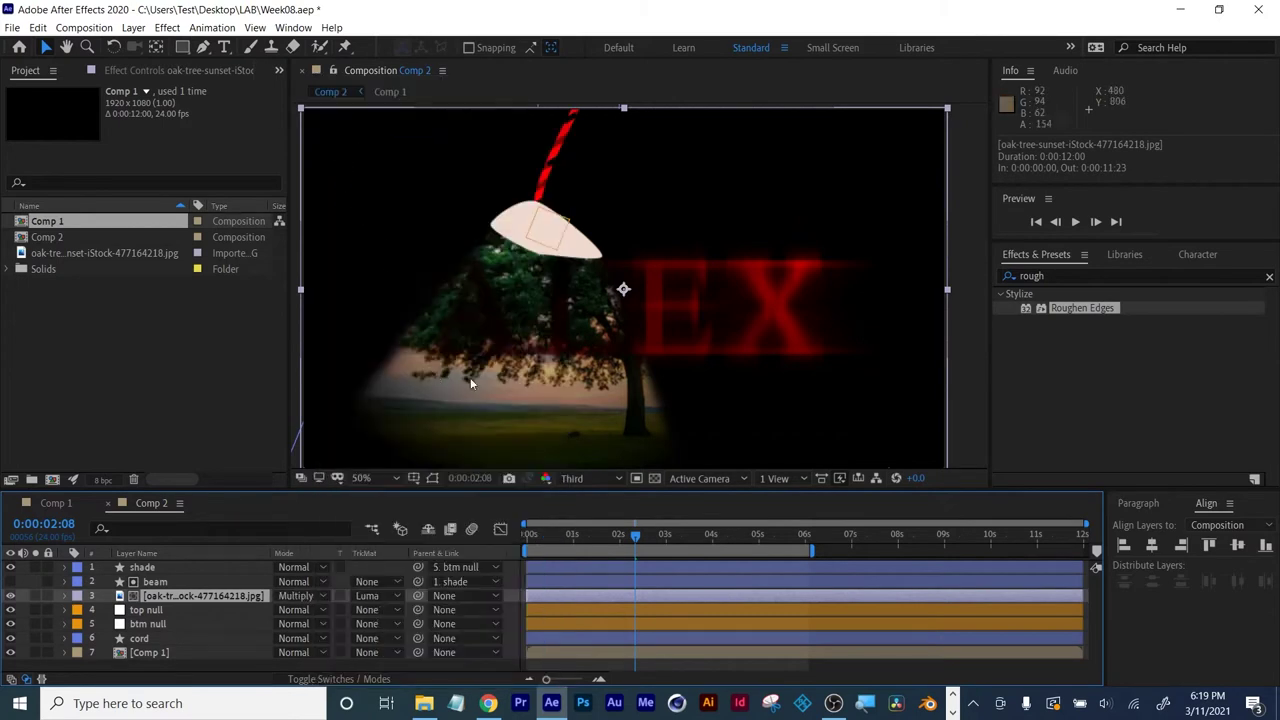
pyautogui.moveTo(580, 540); pyautogui.dragTo(640, 540)
# Set the oak tree layer's blending mode to Screen and scrub to about seven seconds.
pyautogui.click(307, 600)
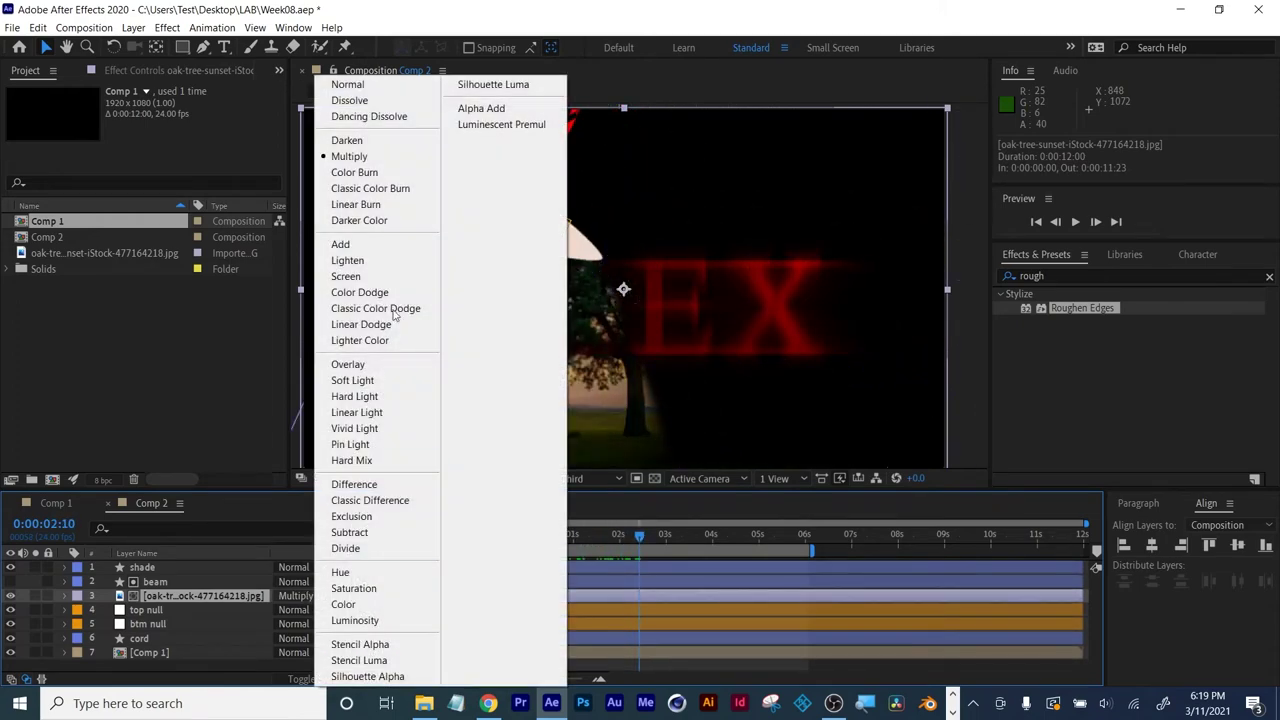
pyautogui.click(395, 280)
pyautogui.moveTo(589, 534); pyautogui.dragTo(855, 562)
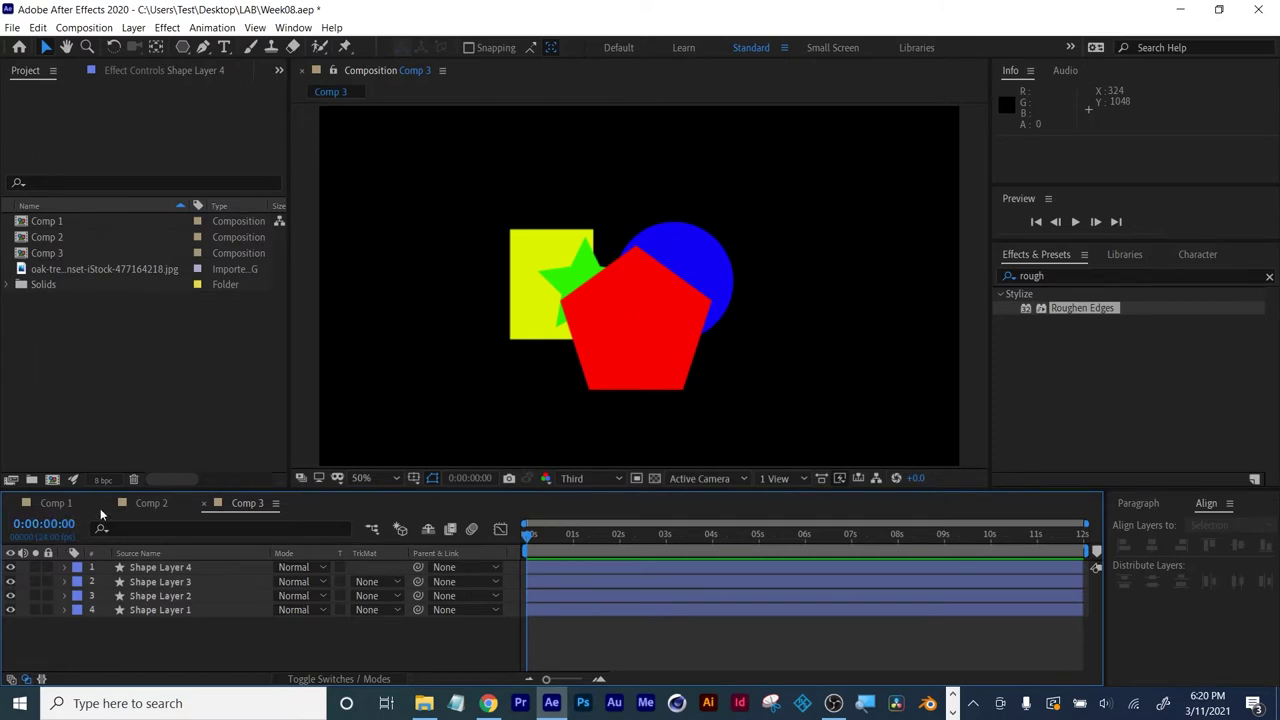
# Compare Comp 2 with the overlapping shapes in Comp 3, checking the red pentagon and yellow rectangle, and deselect all layers.
pyautogui.click(159, 506)
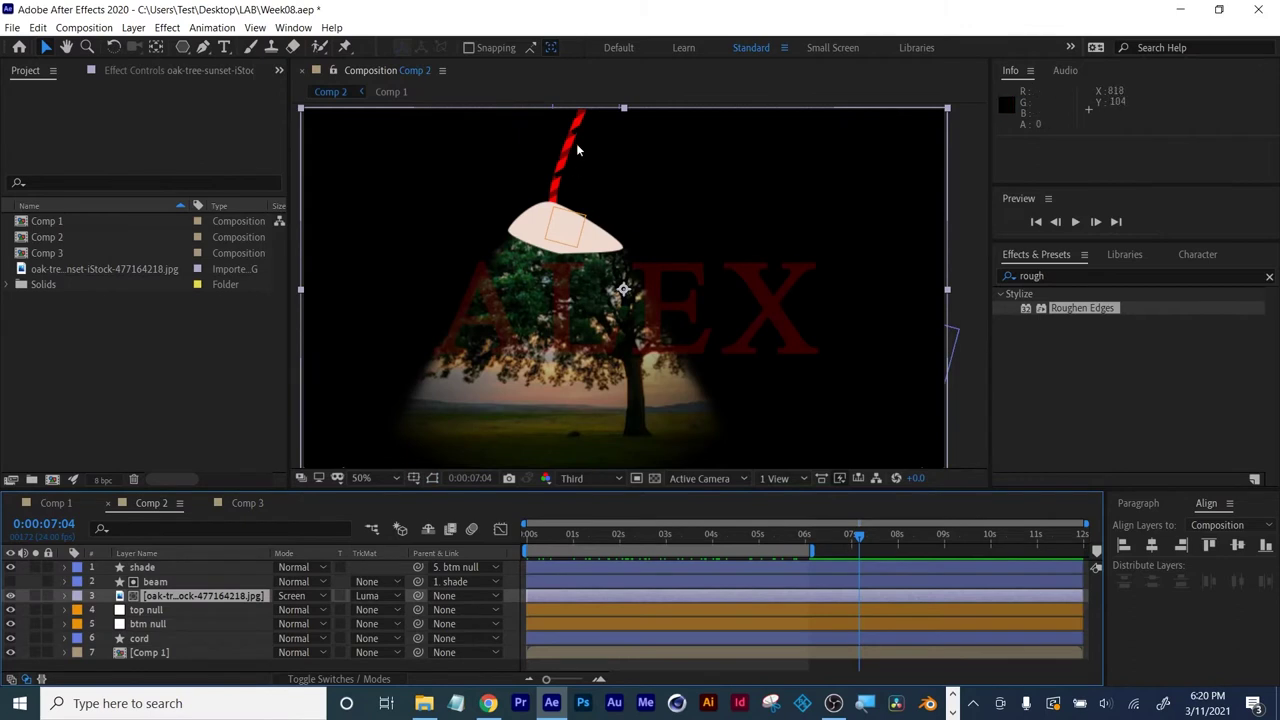
pyautogui.click(230, 503)
pyautogui.click(683, 249)
pyautogui.click(622, 350)
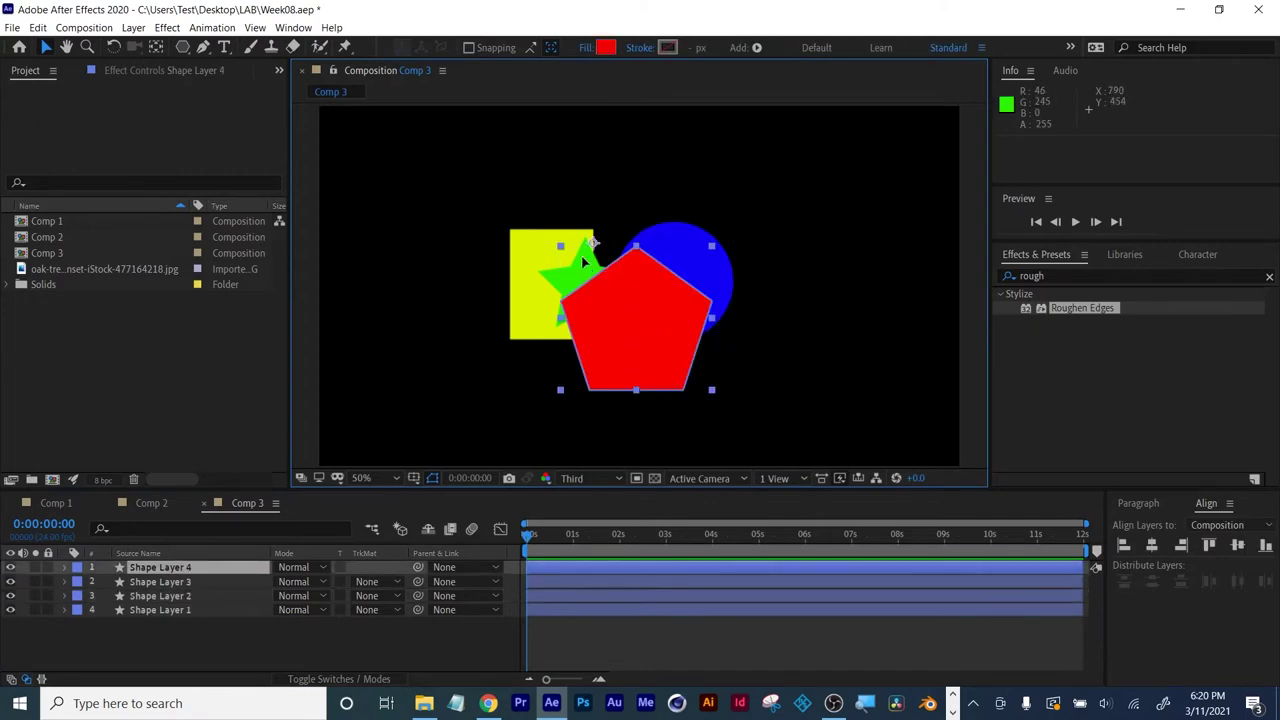
pyautogui.click(515, 285)
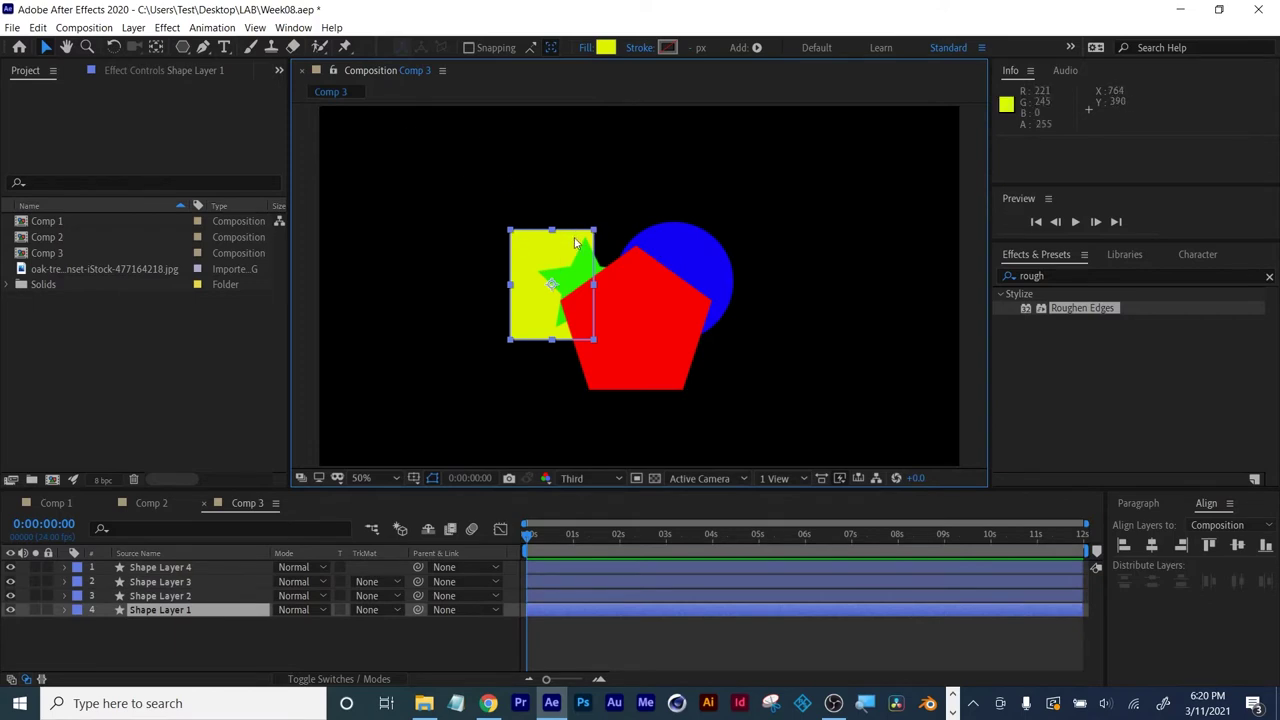
pyautogui.click(154, 500)
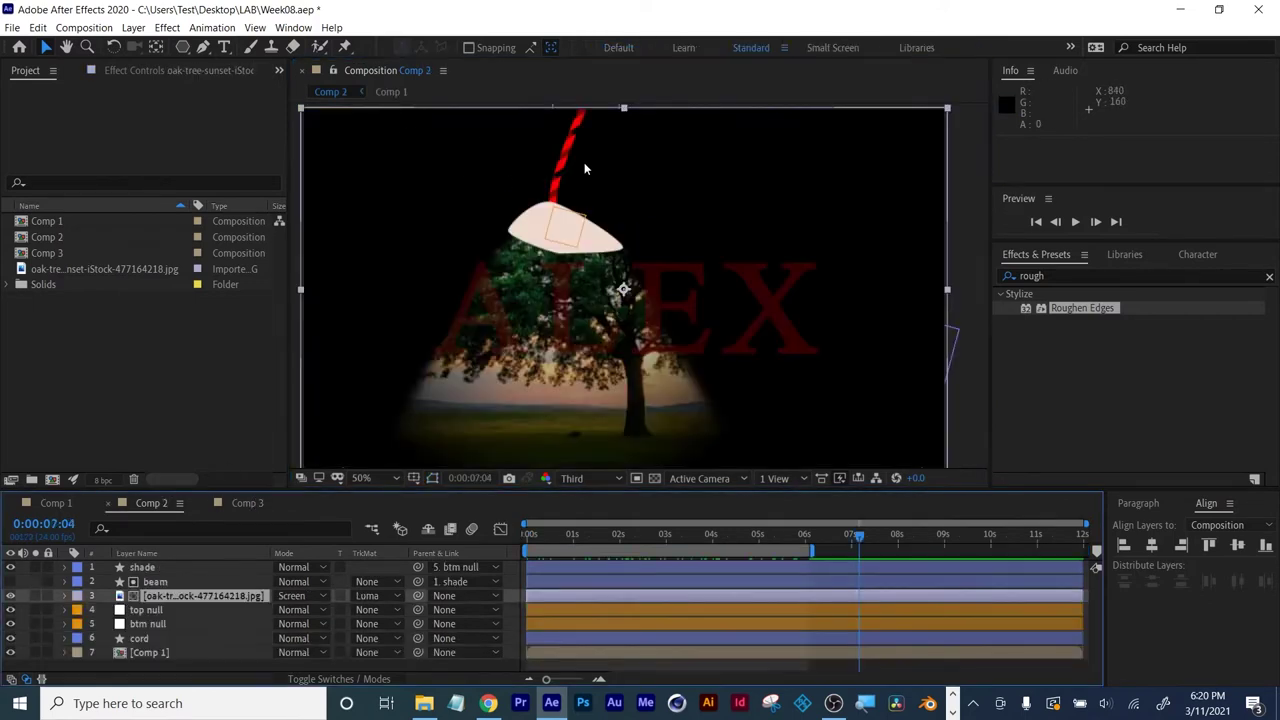
pyautogui.click(228, 506)
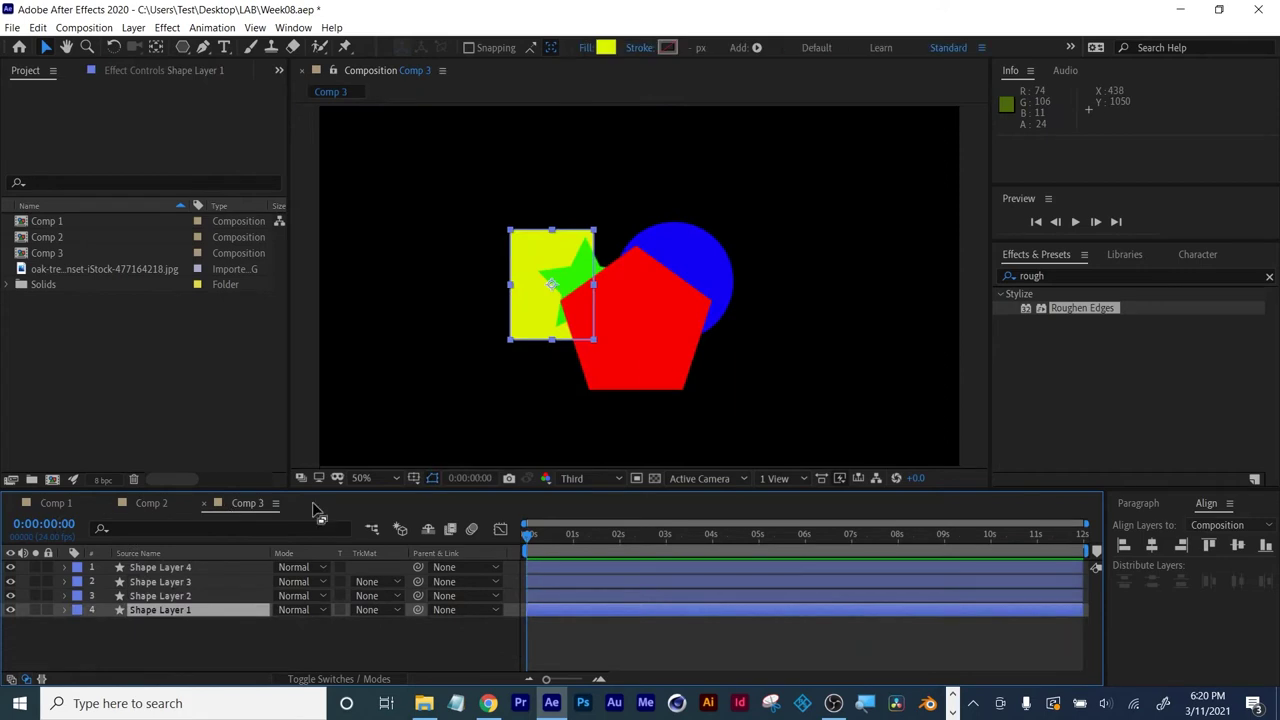
pyautogui.click(610, 648)
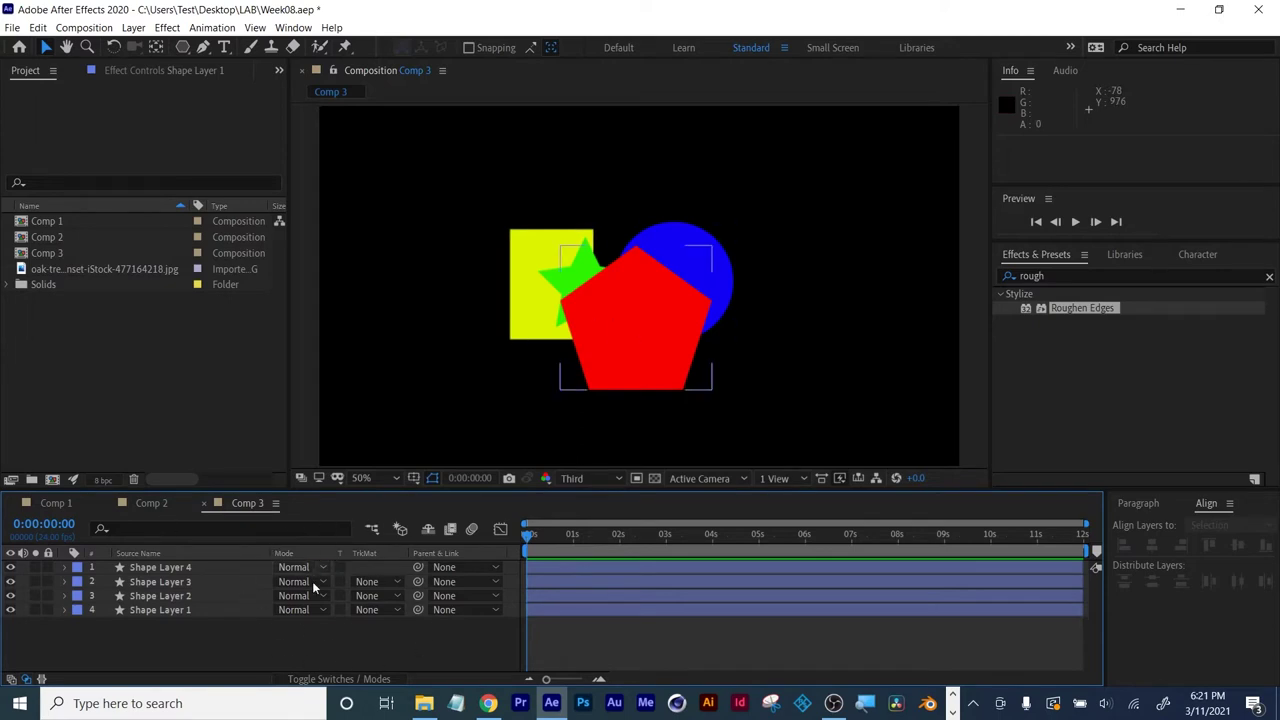
# Show the layer switches and make all four shape layers in Comp 3 3D layers.
pyautogui.click(335, 679)
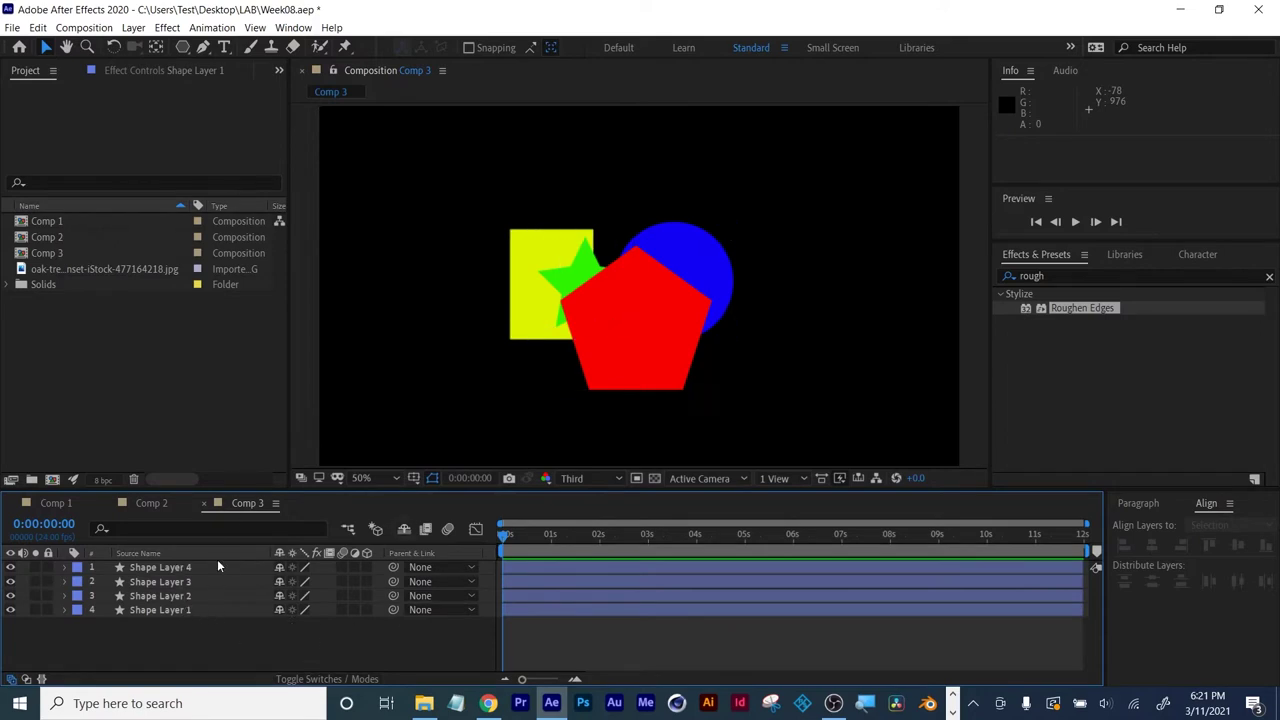
pyautogui.click(368, 567)
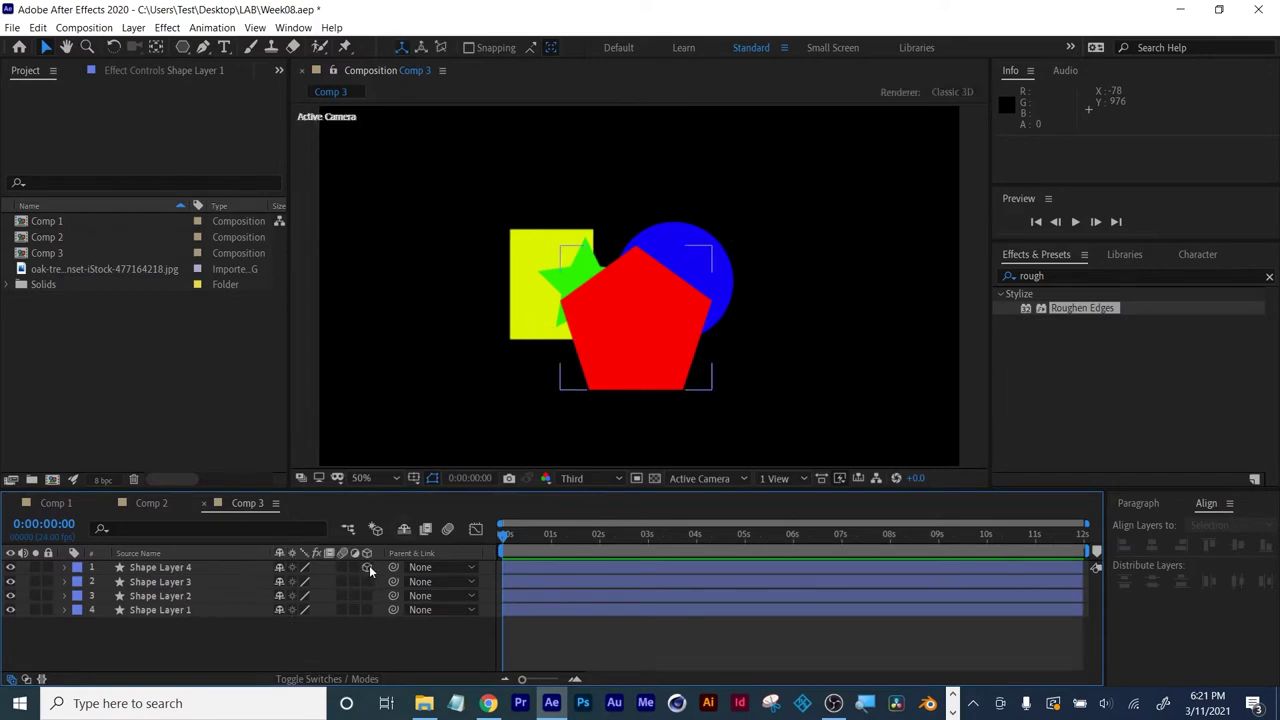
pyautogui.moveTo(368, 581); pyautogui.dragTo(368, 609)
# Reveal the Position of all four shape layers and set the red pentagon's Z position to about -704.
pyautogui.click(194, 572)
pyautogui.keyDown('shift'); pyautogui.click(164, 613); pyautogui.keyUp('shift')
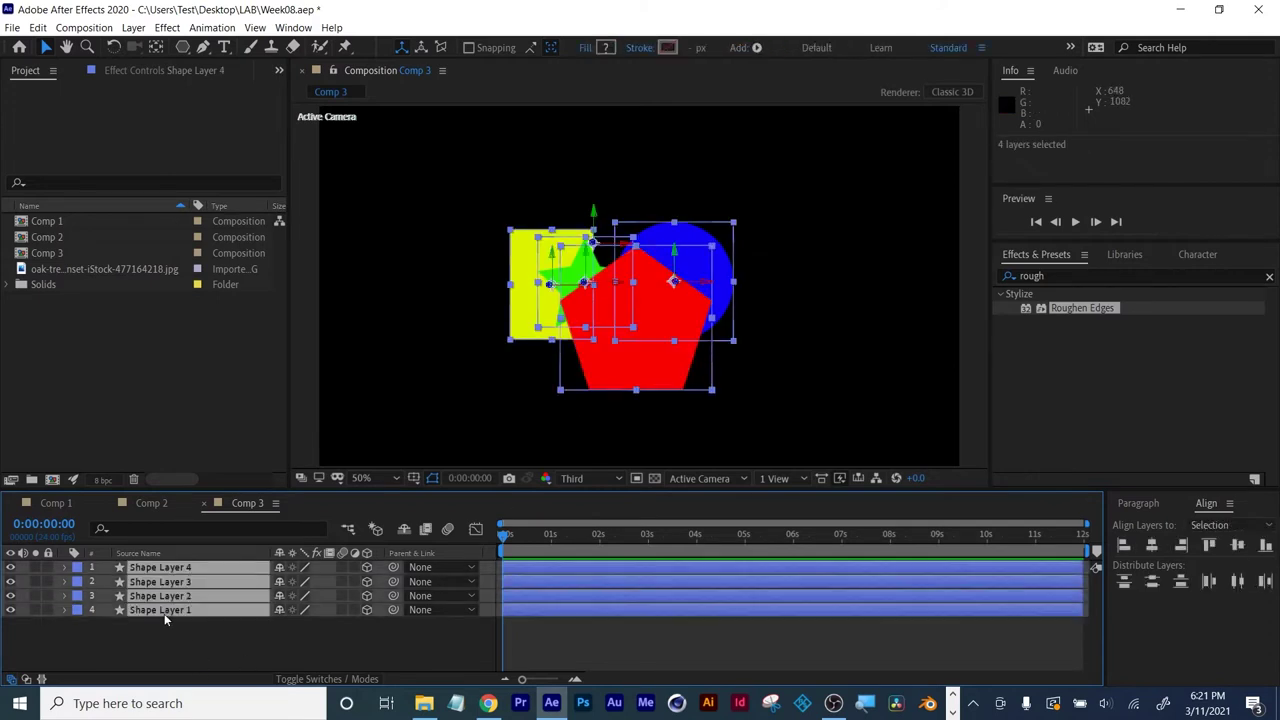
pyautogui.press('p')
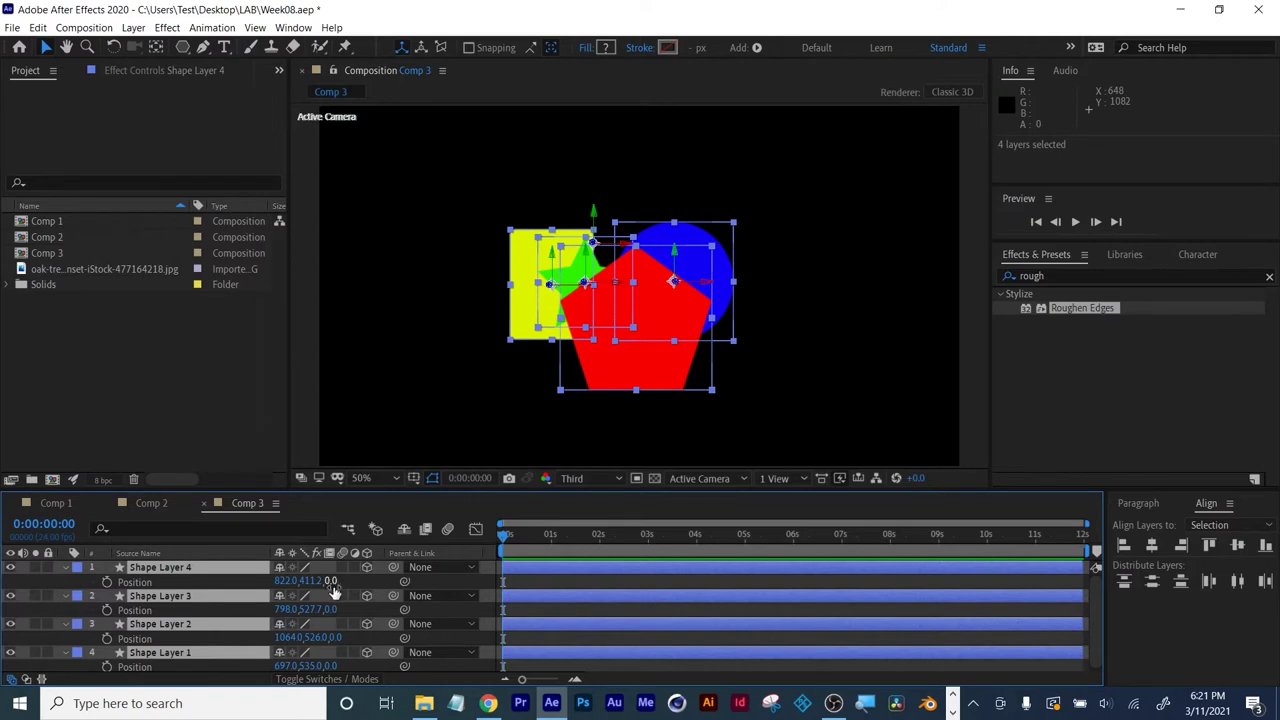
pyautogui.click(507, 584)
pyautogui.moveTo(333, 580); pyautogui.dragTo(3, 483)
pyautogui.moveTo(333, 580); pyautogui.dragTo(120, 540)
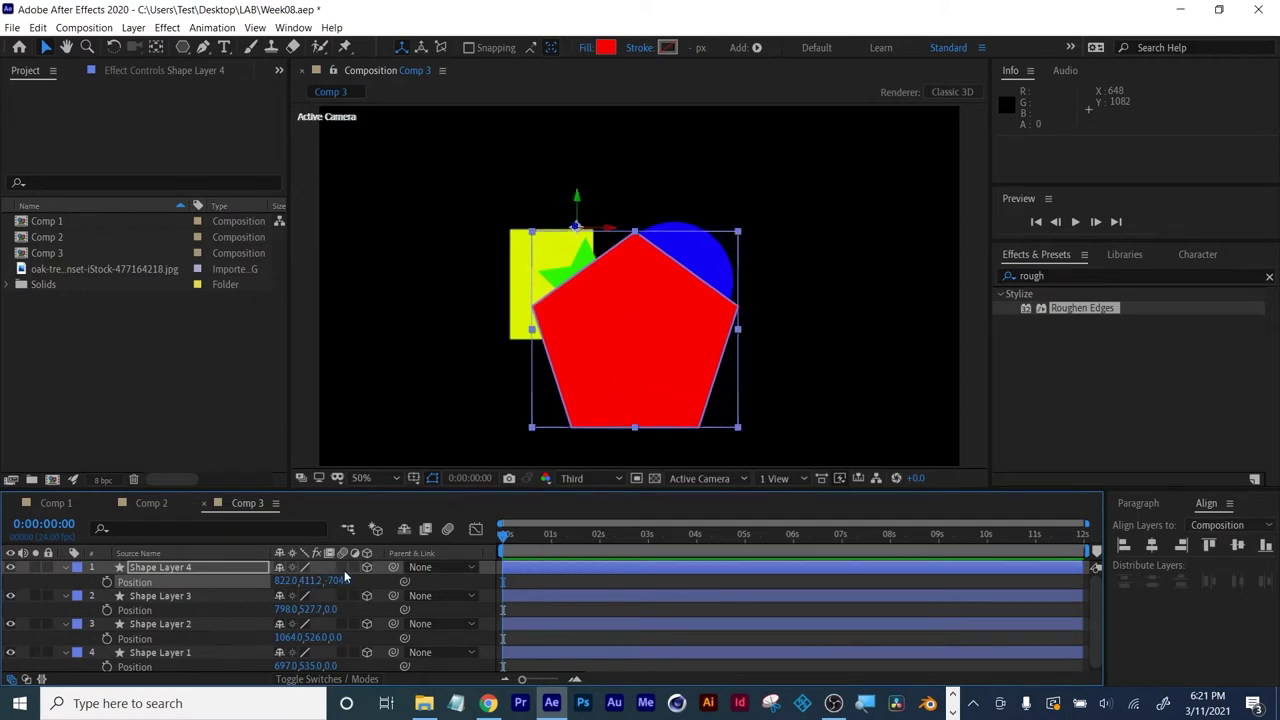
# Bring the red pentagon closer by setting its Z position to about -1238.
pyautogui.moveTo(336, 580); pyautogui.dragTo(220, 565)
pyautogui.moveTo(30, 600); pyautogui.dragTo(34, 606)
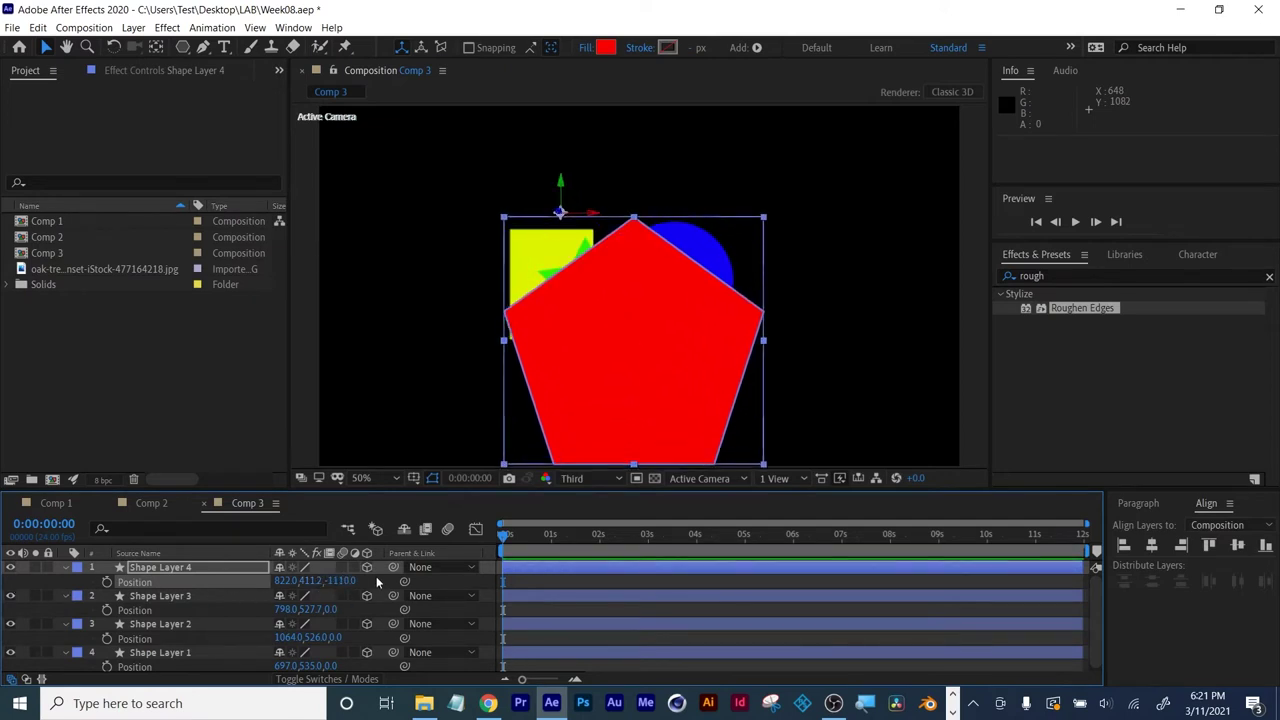
pyautogui.moveTo(348, 578); pyautogui.dragTo(270, 574)
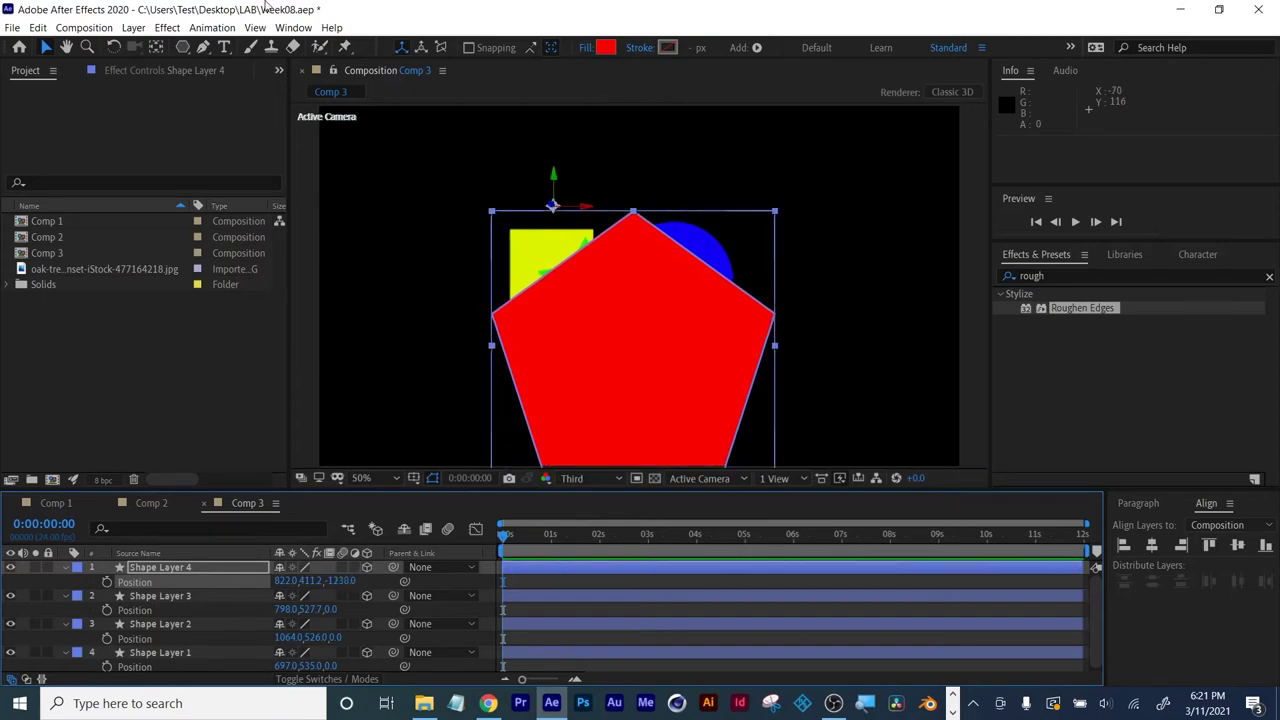
# Add a two-node camera with the 35mm preset and depth of field enabled.
pyautogui.click(133, 27)
pyautogui.moveTo(148, 46)
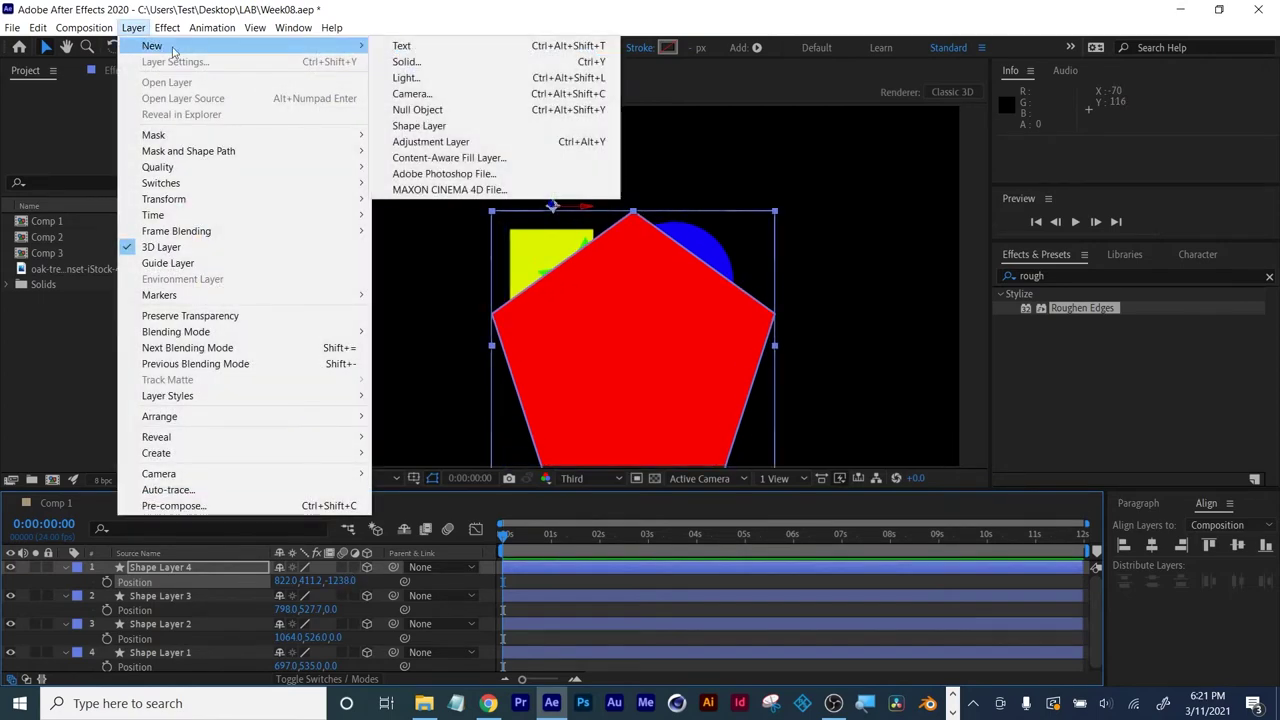
pyautogui.click(420, 93)
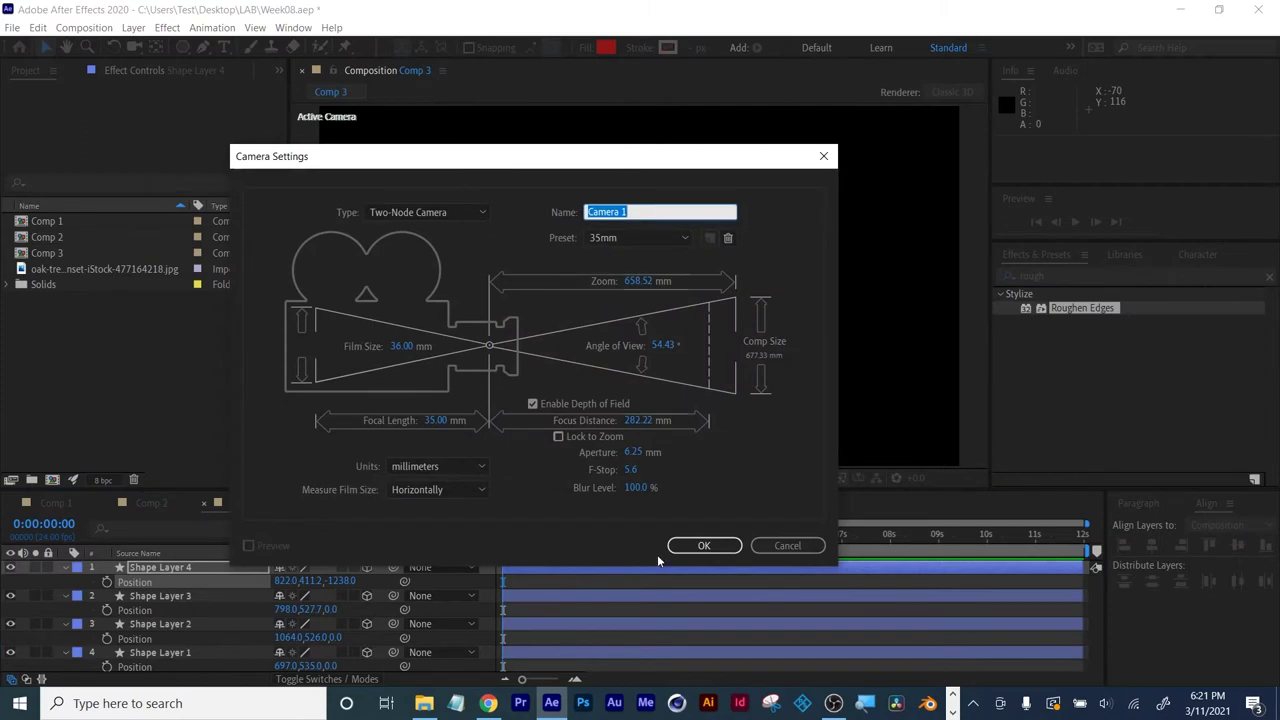
pyautogui.click(704, 545)
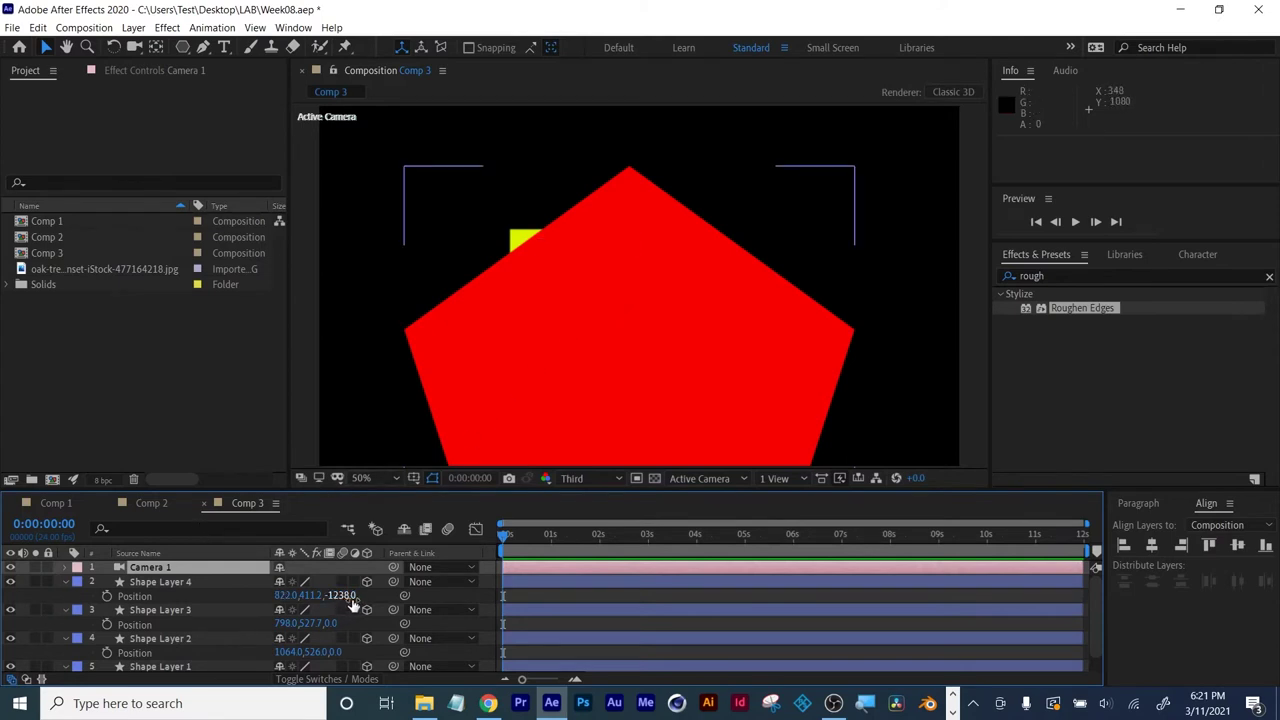
# Set the green star's Z position to -600 and the yellow rectangle's Z position to 600.
pyautogui.click(333, 623)
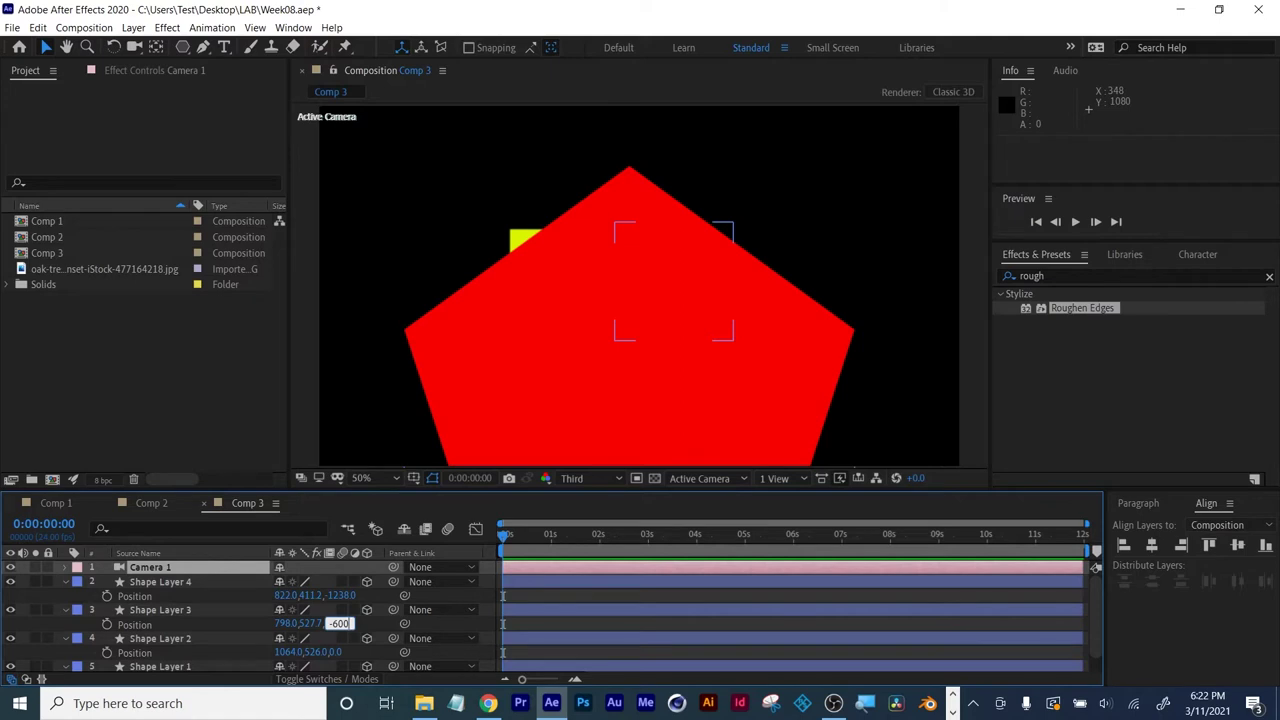
pyautogui.press('Return')
pyautogui.click(316, 651)
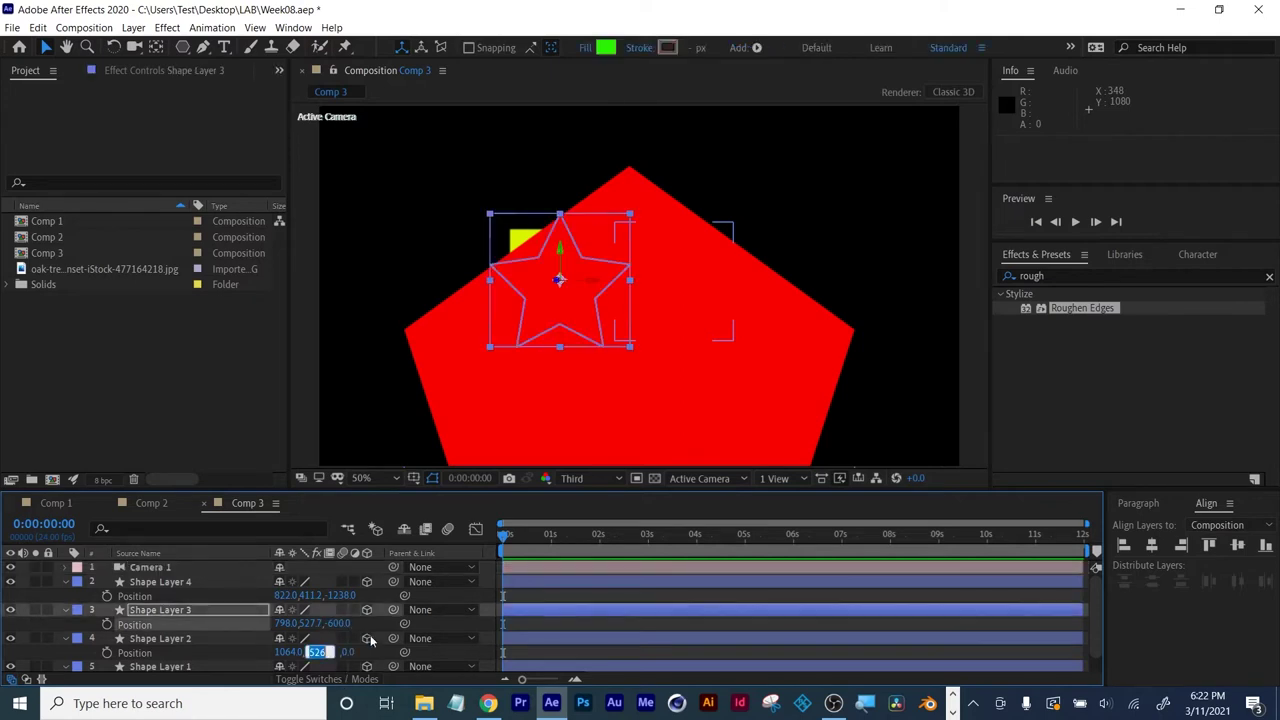
pyautogui.scroll(-1, 368, 638)
pyautogui.click(333, 663)
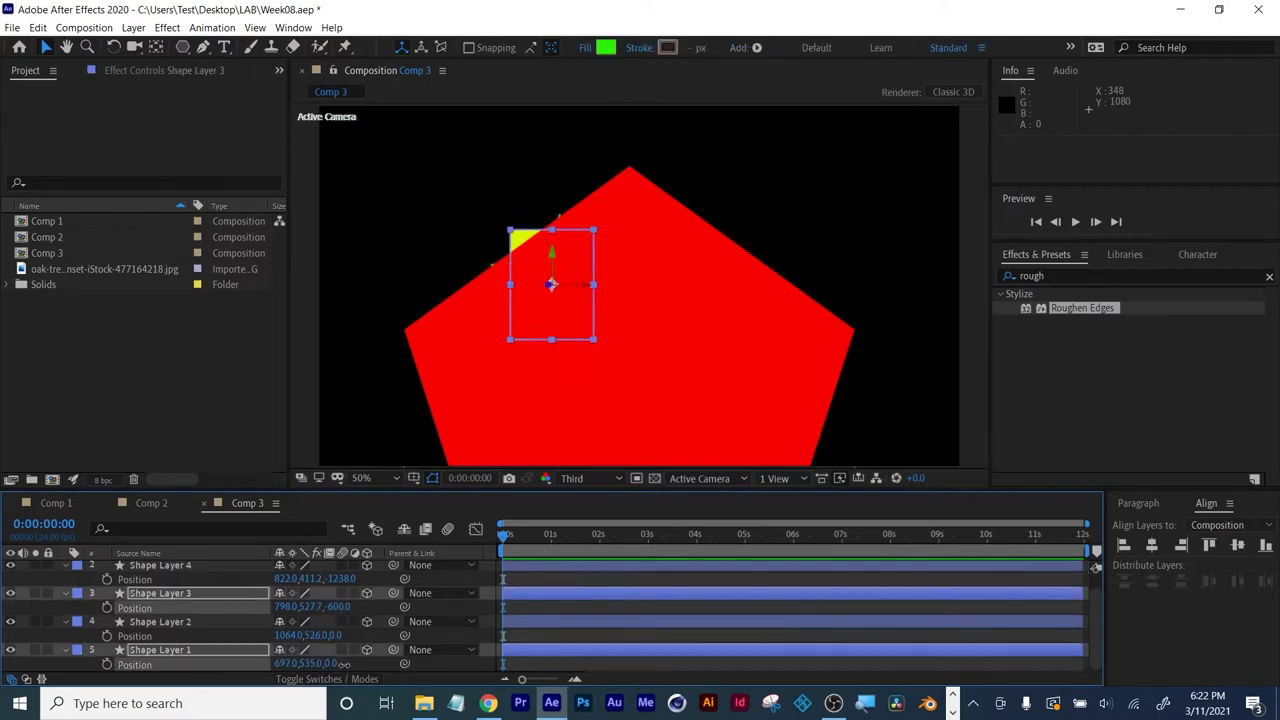
pyautogui.click(333, 663)
pyautogui.write('600')
pyautogui.press('Return')
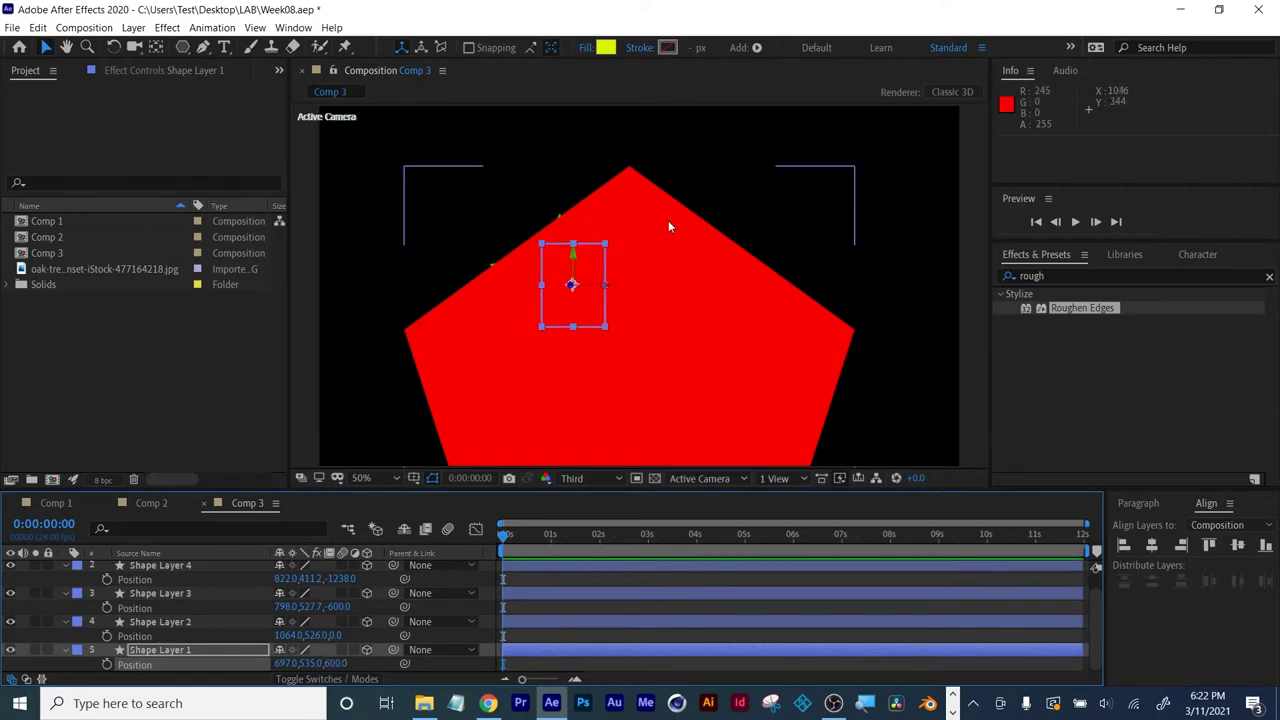
# Collapse the Position properties of all shape layers and deselect the layers.
pyautogui.press(',')
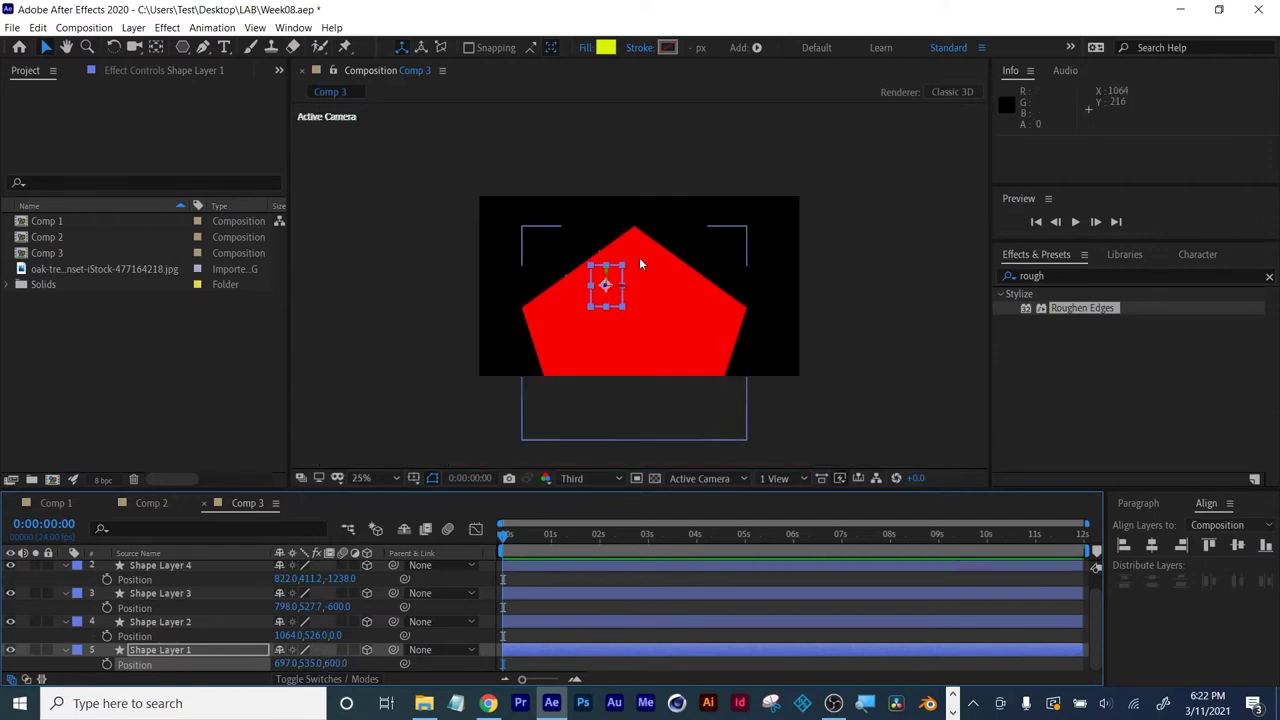
pyautogui.click(566, 570)
pyautogui.press('p')
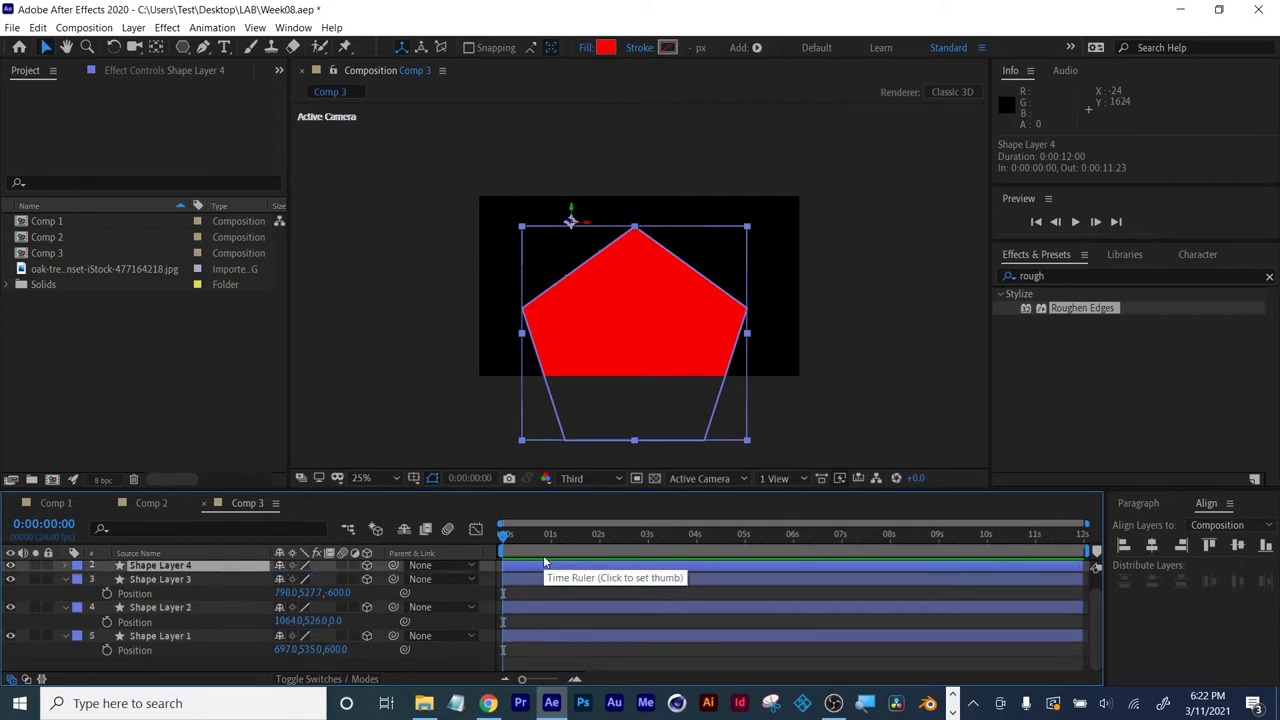
pyautogui.scroll(1, 590, 665)
pyautogui.click(585, 664)
pyautogui.click(580, 663)
pyautogui.press('p')
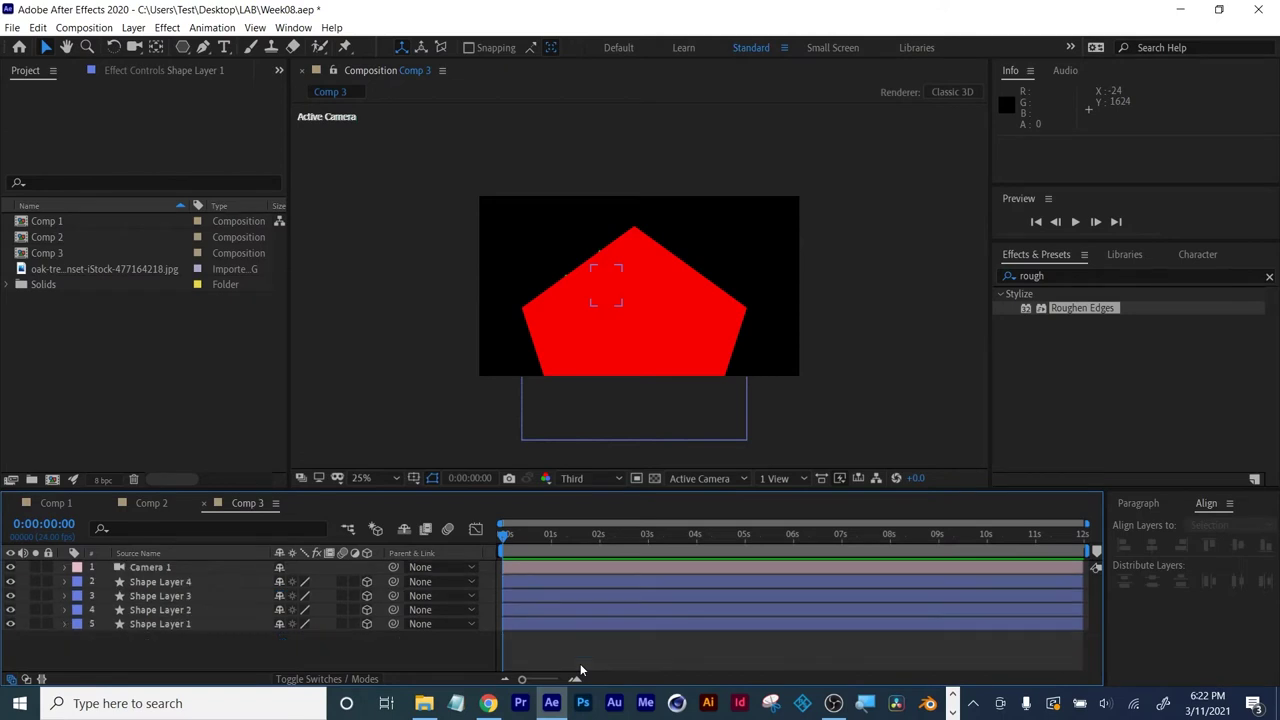
# Try orbiting Camera 1 around the shapes with the camera tool and undo the orbits.
pyautogui.click(150, 567)
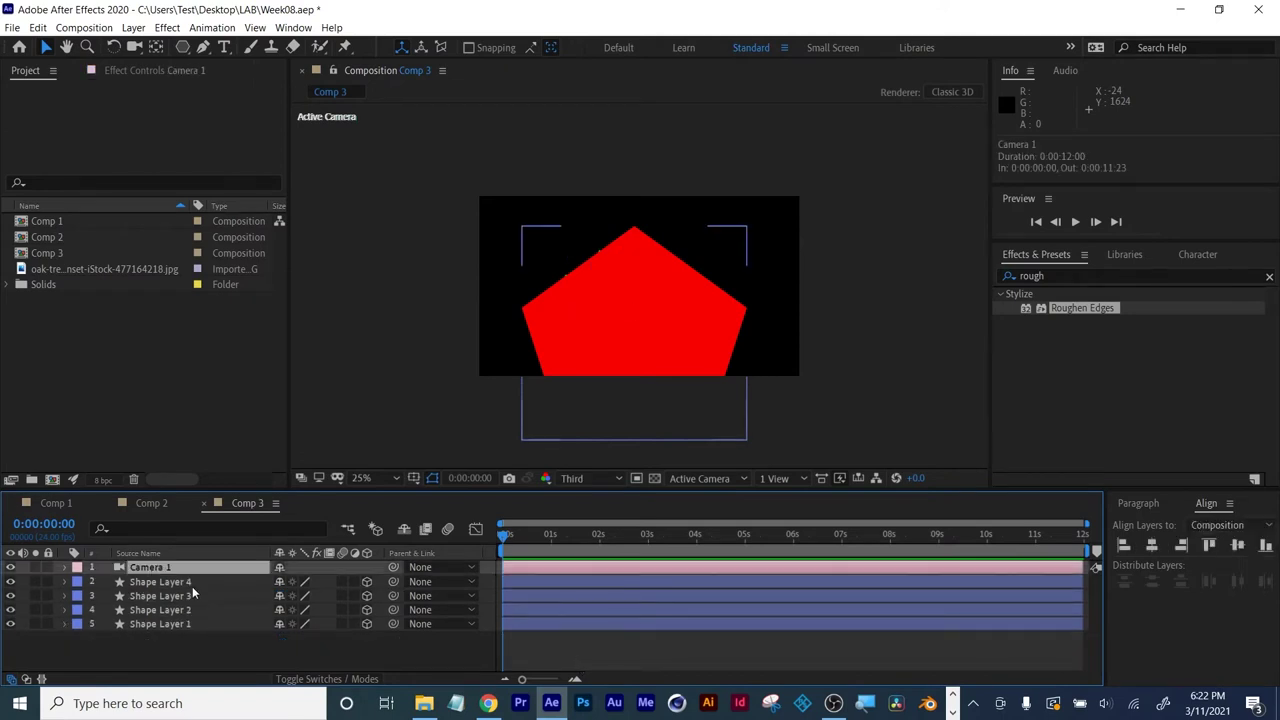
pyautogui.moveTo(134, 47); pyautogui.dragTo(178, 45)
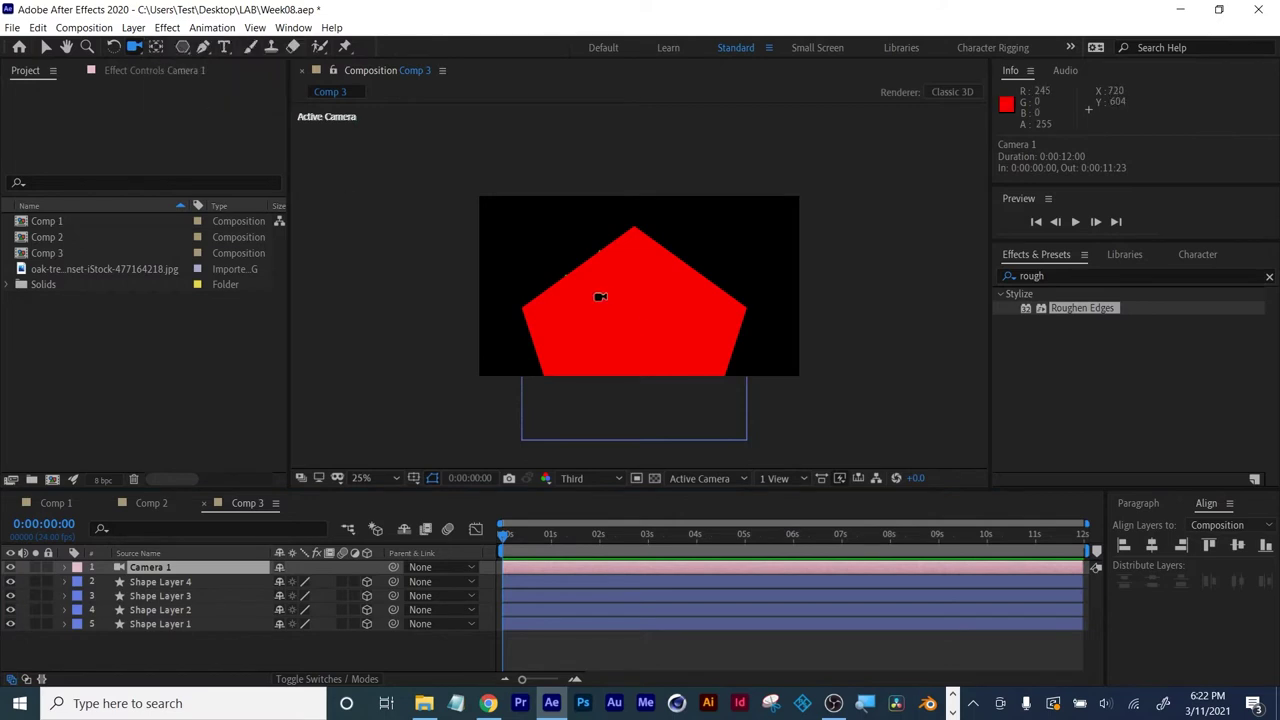
pyautogui.moveTo(586, 289)
pyautogui.mouseDown()
pyautogui.moveTo(603, 314)
pyautogui.moveTo(617, 280)
pyautogui.moveTo(575, 295)
pyautogui.mouseUp()
pyautogui.hotkey('ctrl', 'z')
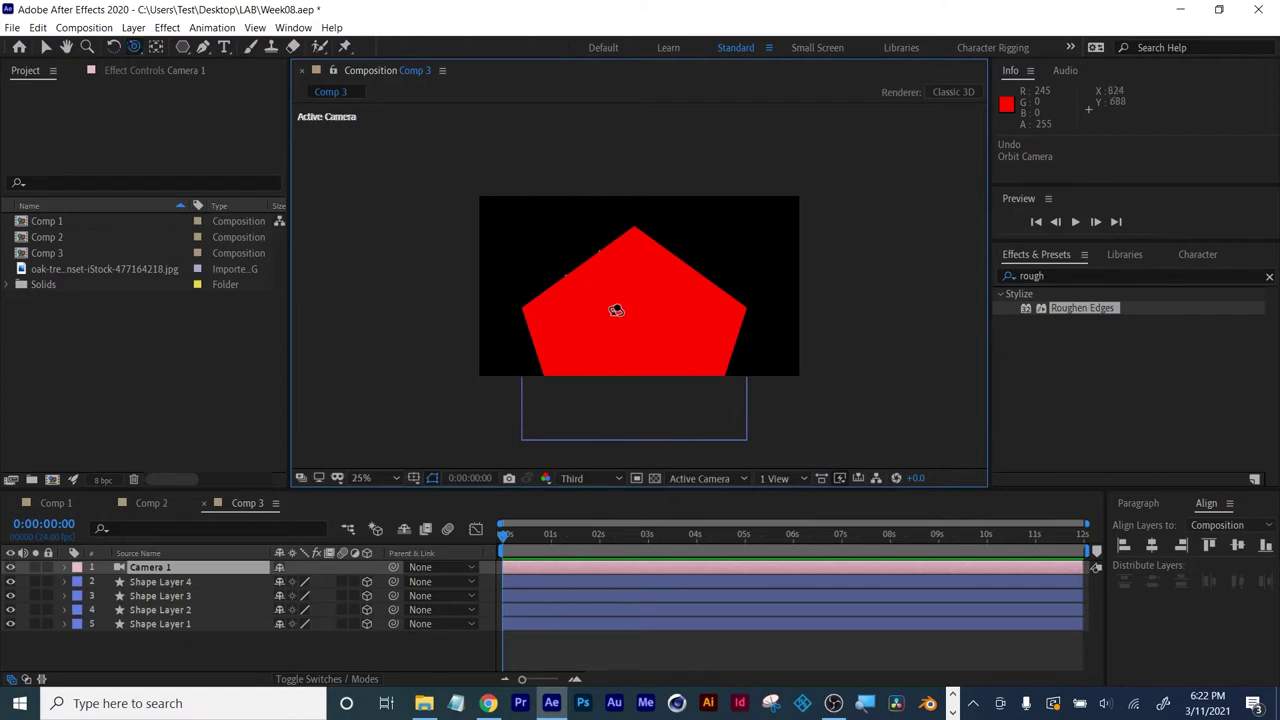
pyautogui.moveTo(616, 310); pyautogui.dragTo(640, 324)
pyautogui.hotkey('ctrl', 'z')
pyautogui.hotkey('ctrl', 'z')
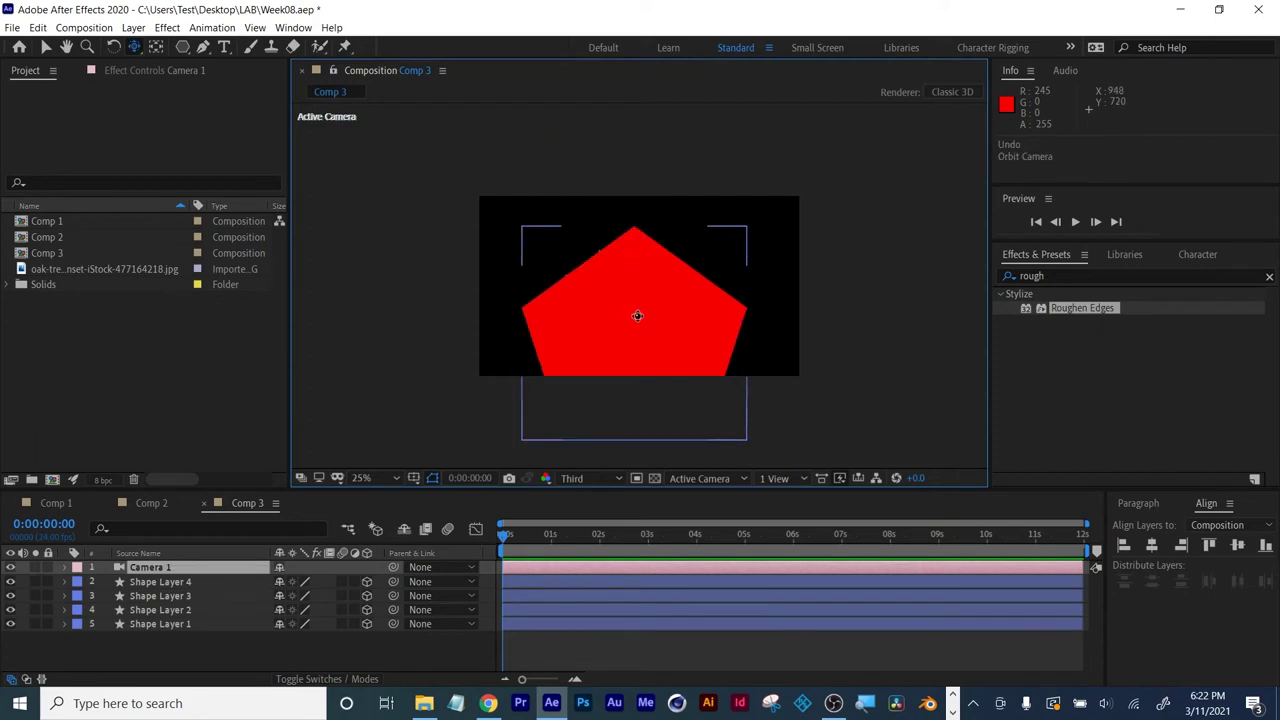
# Pull Camera 1 back and orbit it slightly to separate the four shapes, placing it at about 654, 420, -2314.
pyautogui.moveTo(614, 297)
pyautogui.mouseDown()
pyautogui.moveTo(652, 300)
pyautogui.moveTo(594, 297)
pyautogui.moveTo(625, 300)
pyautogui.moveTo(623, 269)
pyautogui.moveTo(625, 323)
pyautogui.moveTo(620, 289)
pyautogui.moveTo(616, 300)
pyautogui.mouseUp()
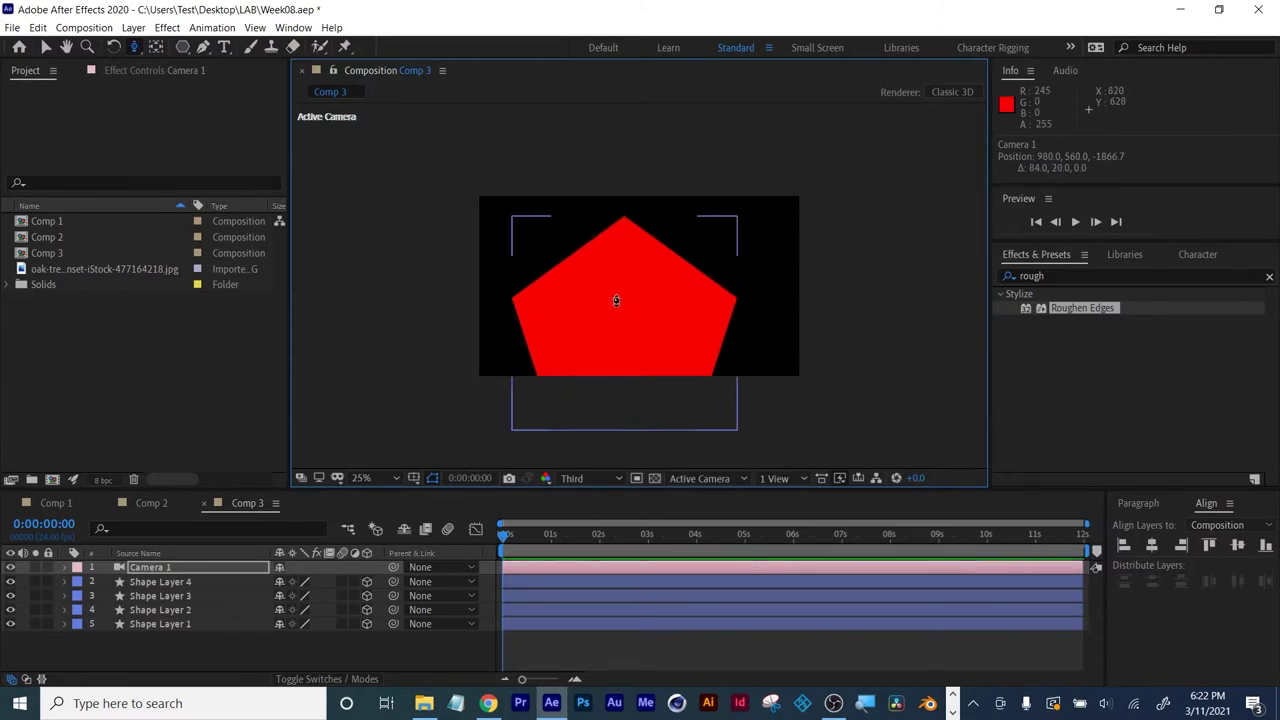
pyautogui.moveTo(616, 300); pyautogui.dragTo(600, 323)
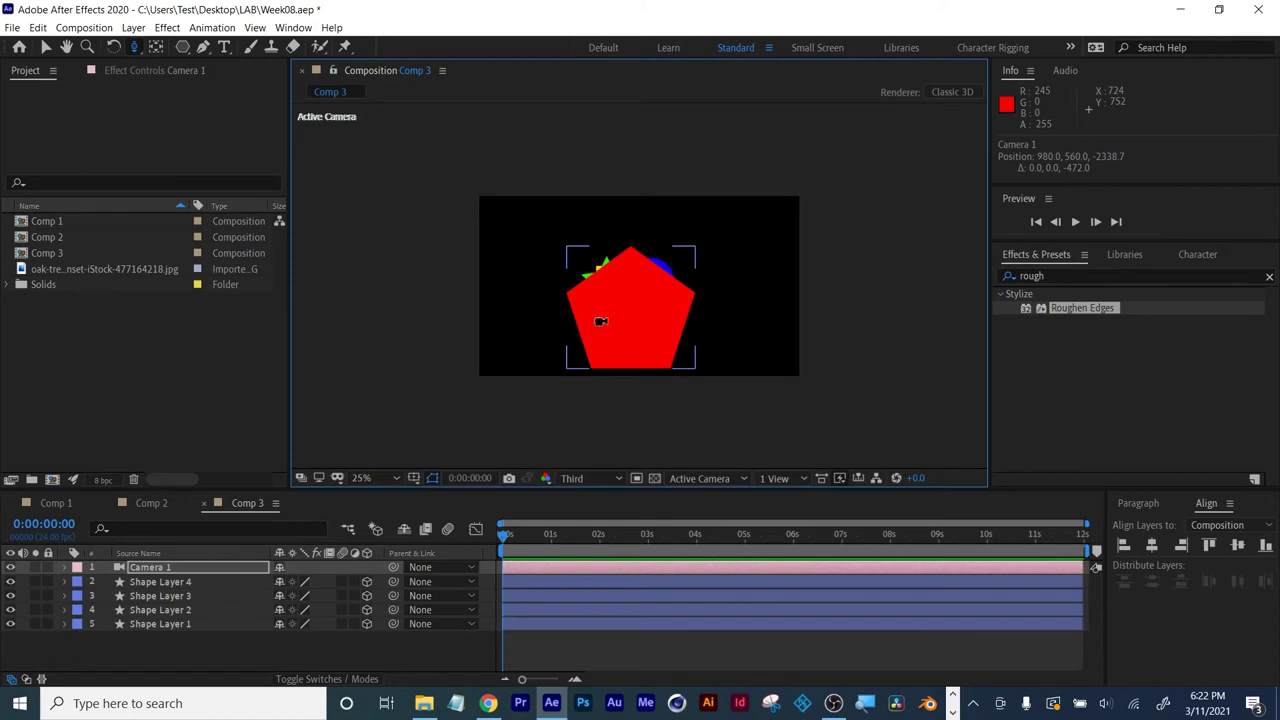
pyautogui.moveTo(566, 272); pyautogui.dragTo(582, 324)
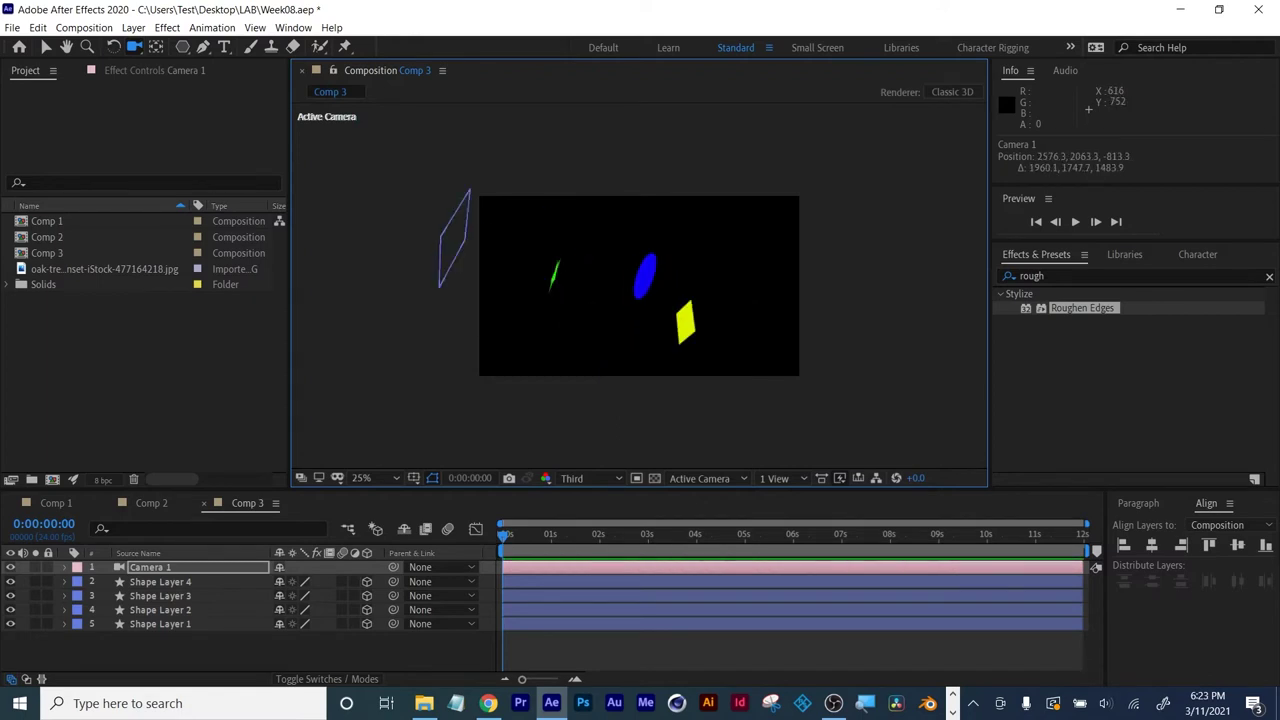
pyautogui.hotkey('ctrl', 'z')
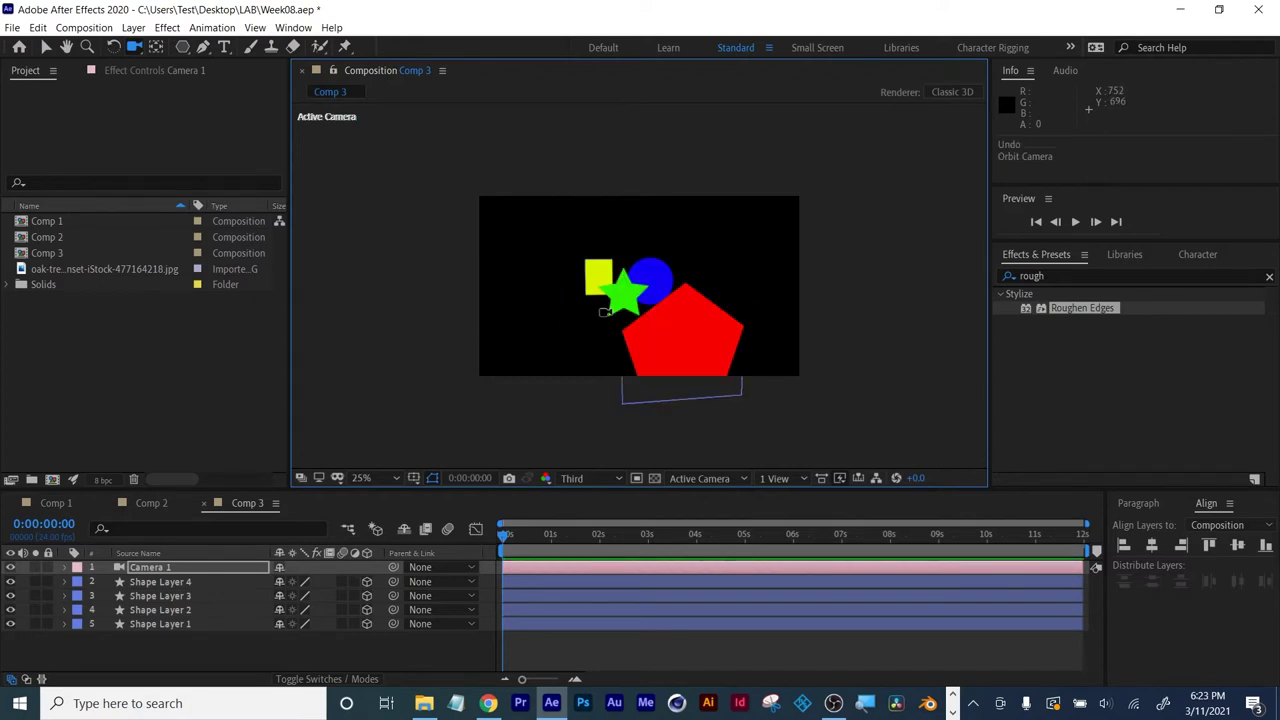
pyautogui.moveTo(628, 308); pyautogui.dragTo(581, 360)
pyautogui.press('.')
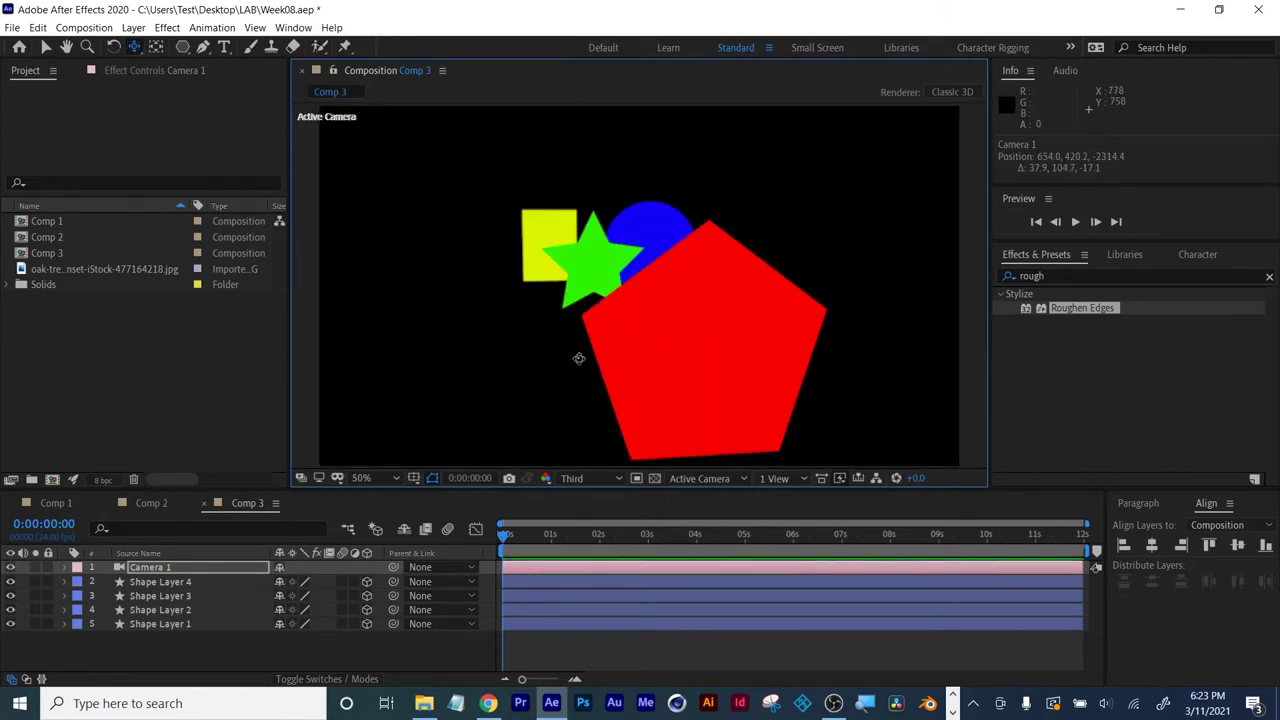
# Dolly Camera 1 past the pentagon and back out, and orbit it slightly to a position of about 707, 388, -2097.
pyautogui.moveTo(533, 376); pyautogui.dragTo(458, 155)
pyautogui.moveTo(445, 82); pyautogui.dragTo(427, 118)
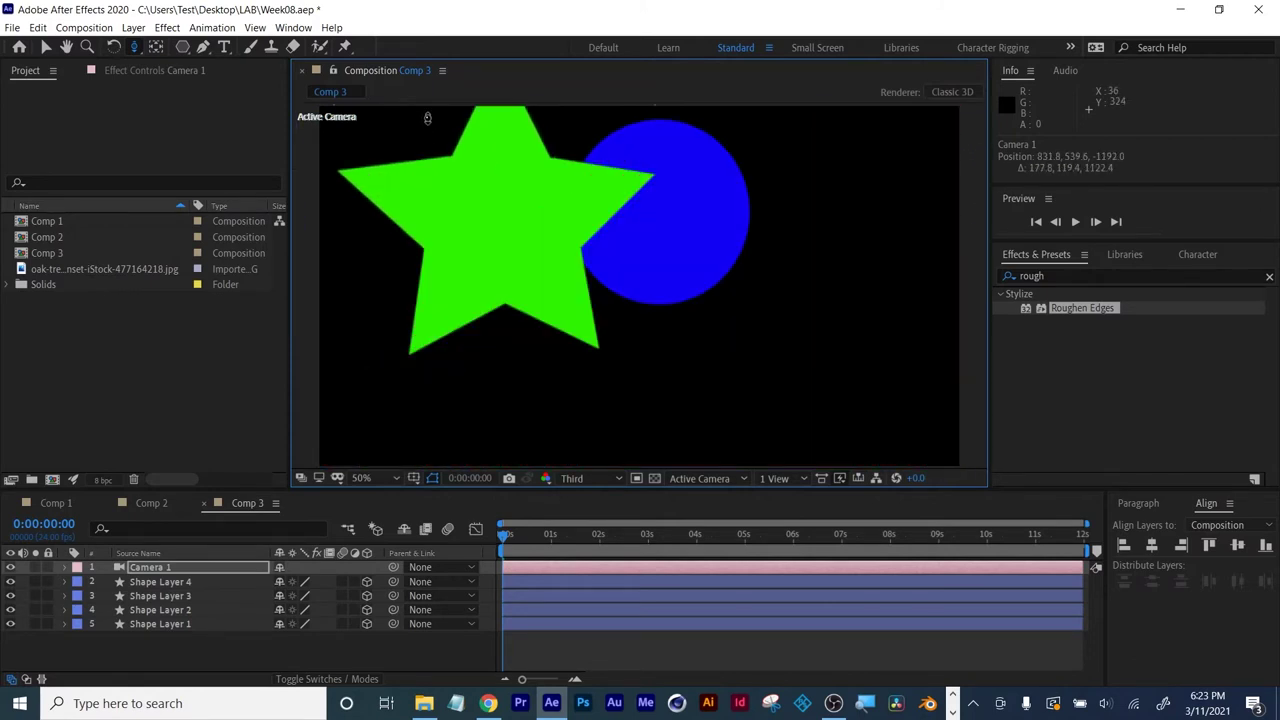
pyautogui.moveTo(443, 294); pyautogui.dragTo(376, 414)
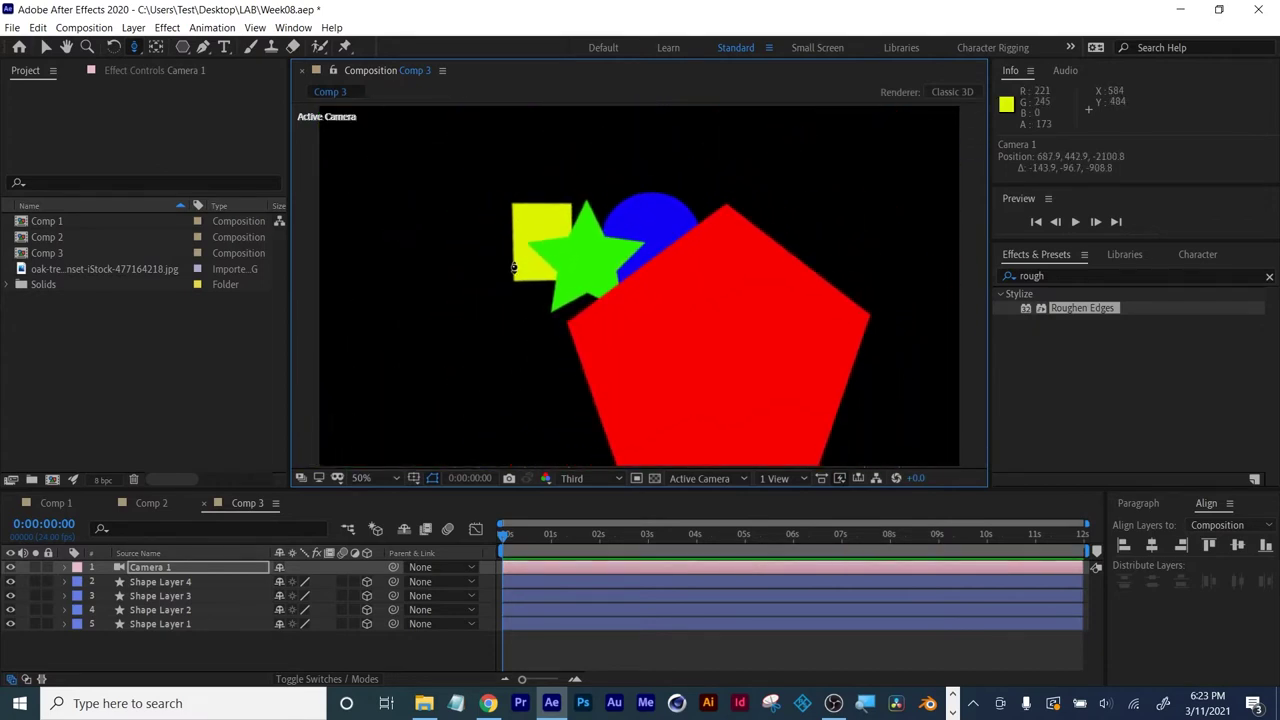
pyautogui.press('c')
pyautogui.moveTo(554, 275); pyautogui.dragTo(498, 198)
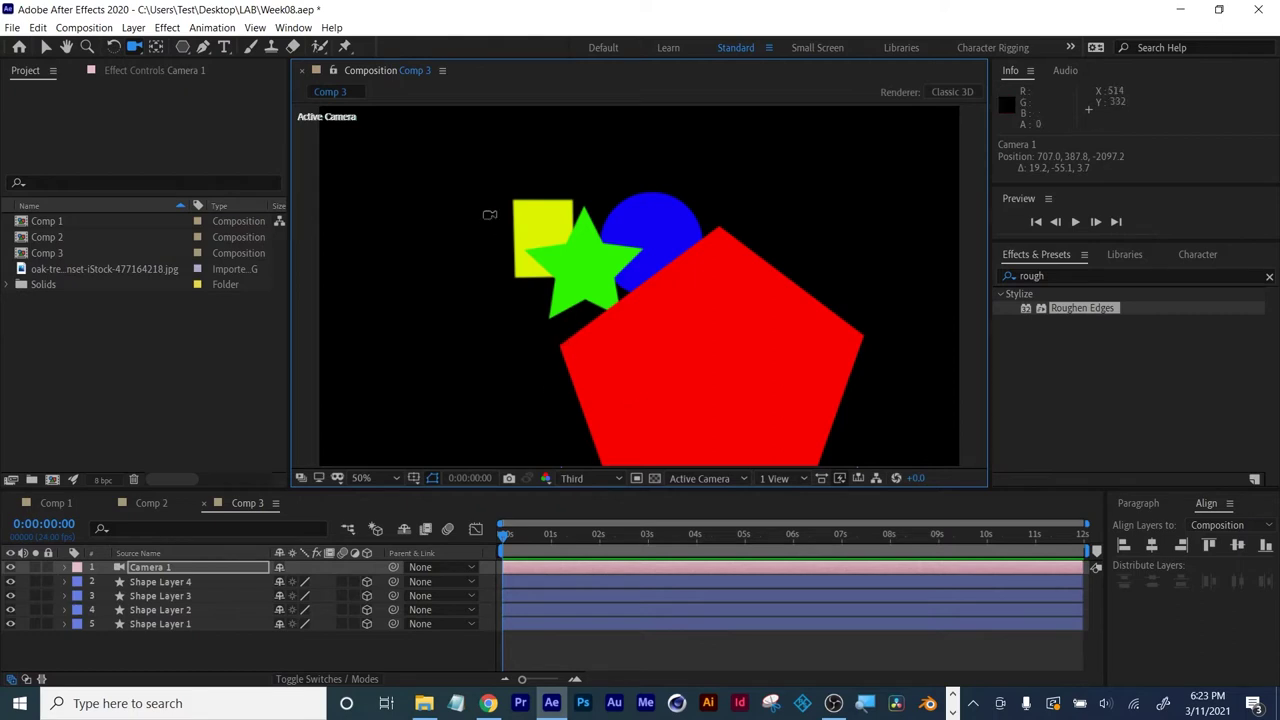
pyautogui.press('v')
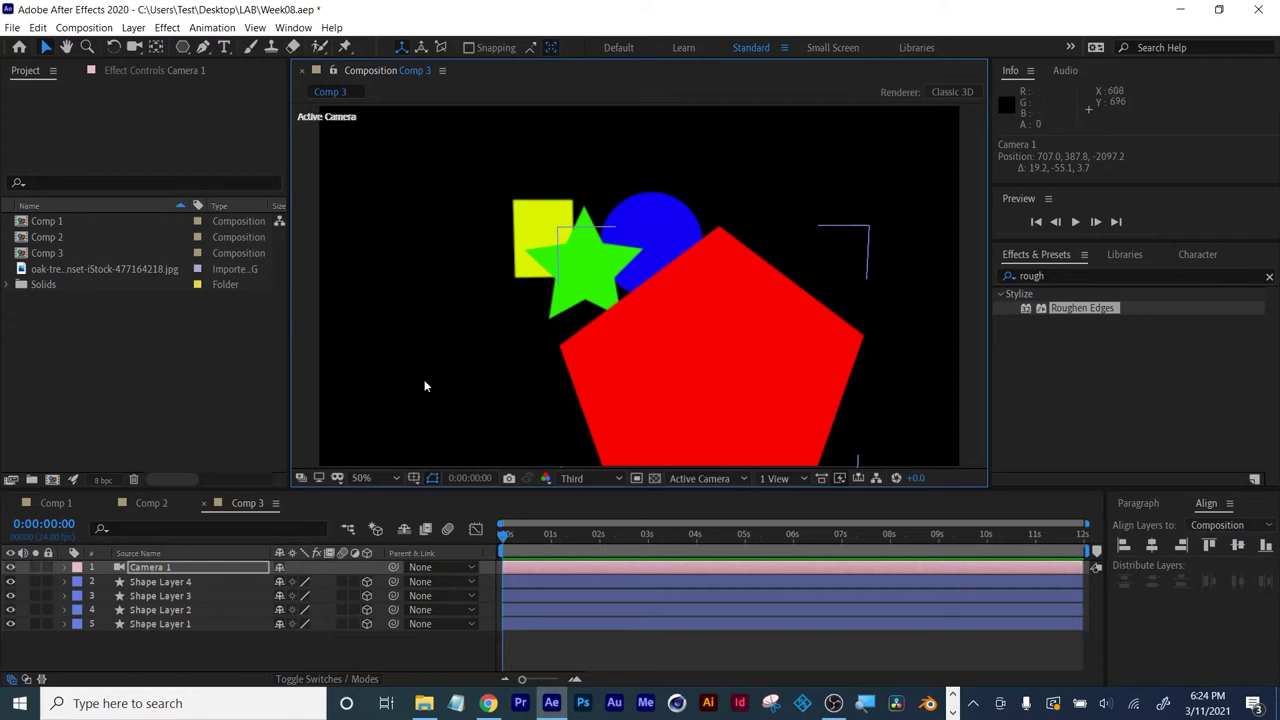
# Expand Camera 1's Camera Options and set Focus Distance to 317 pixels with Depth of Field on.
pyautogui.click(66, 567)
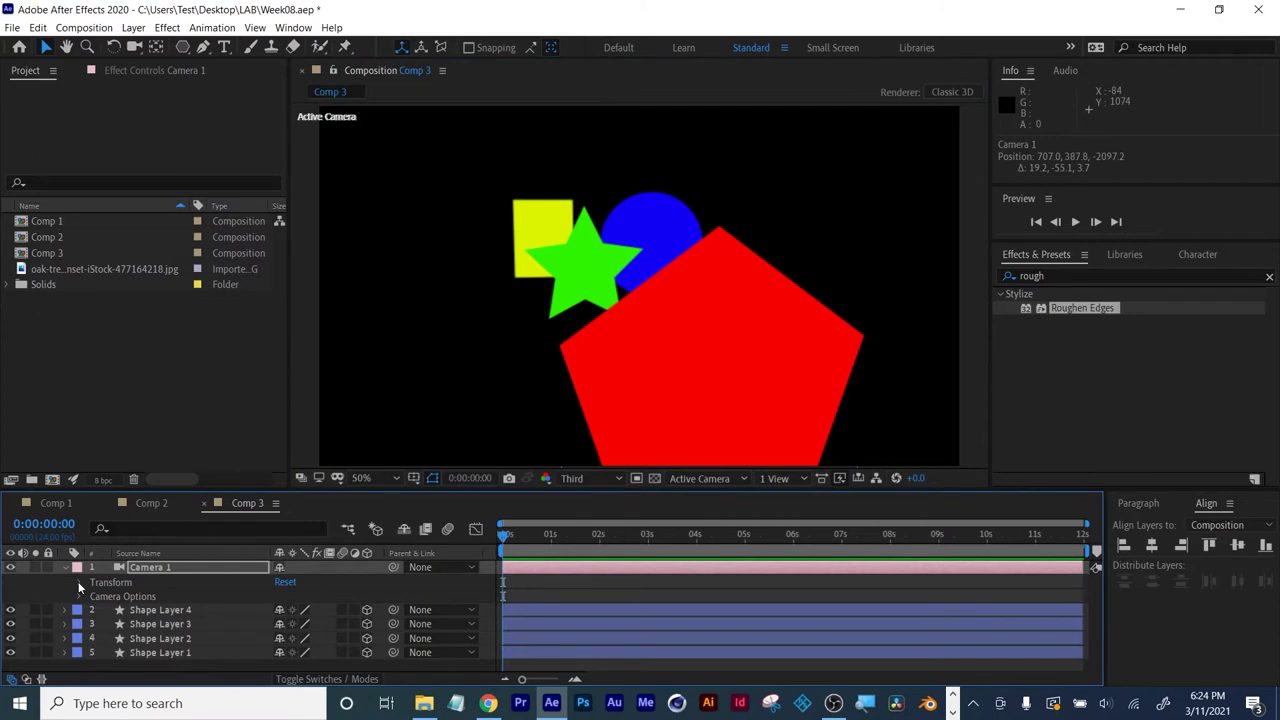
pyautogui.click(79, 582)
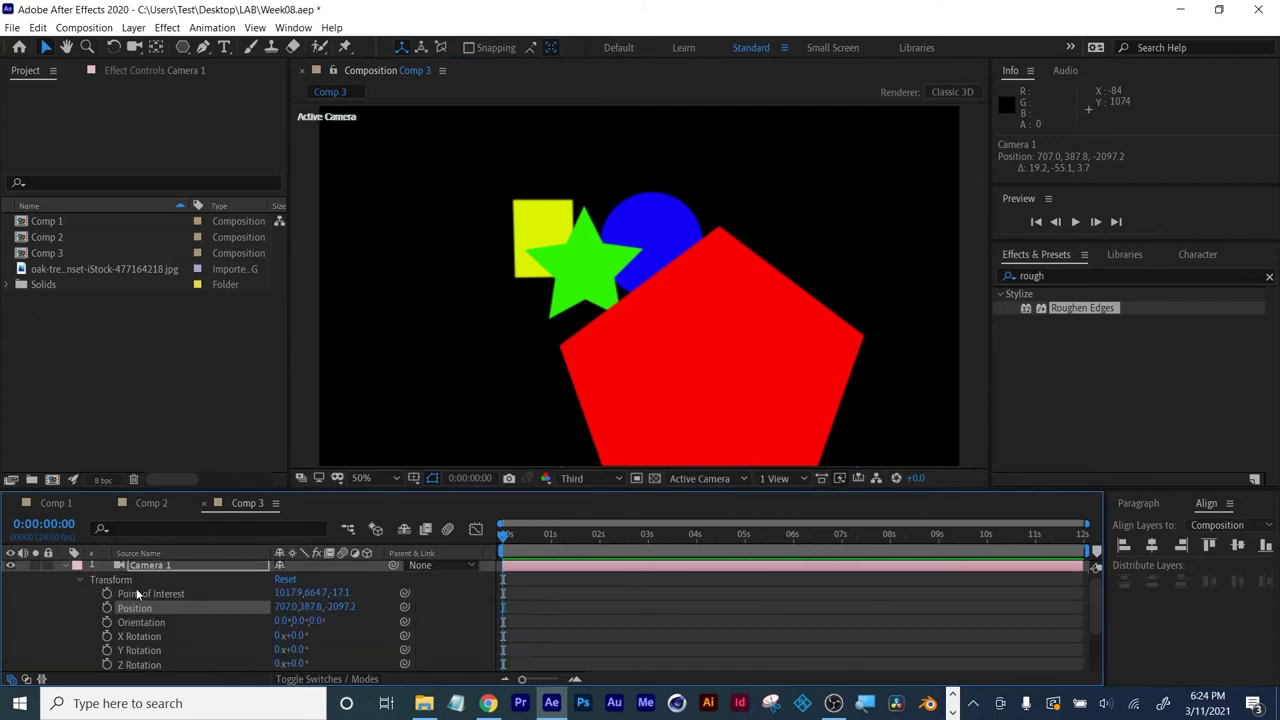
pyautogui.click(80, 581)
pyautogui.click(80, 597)
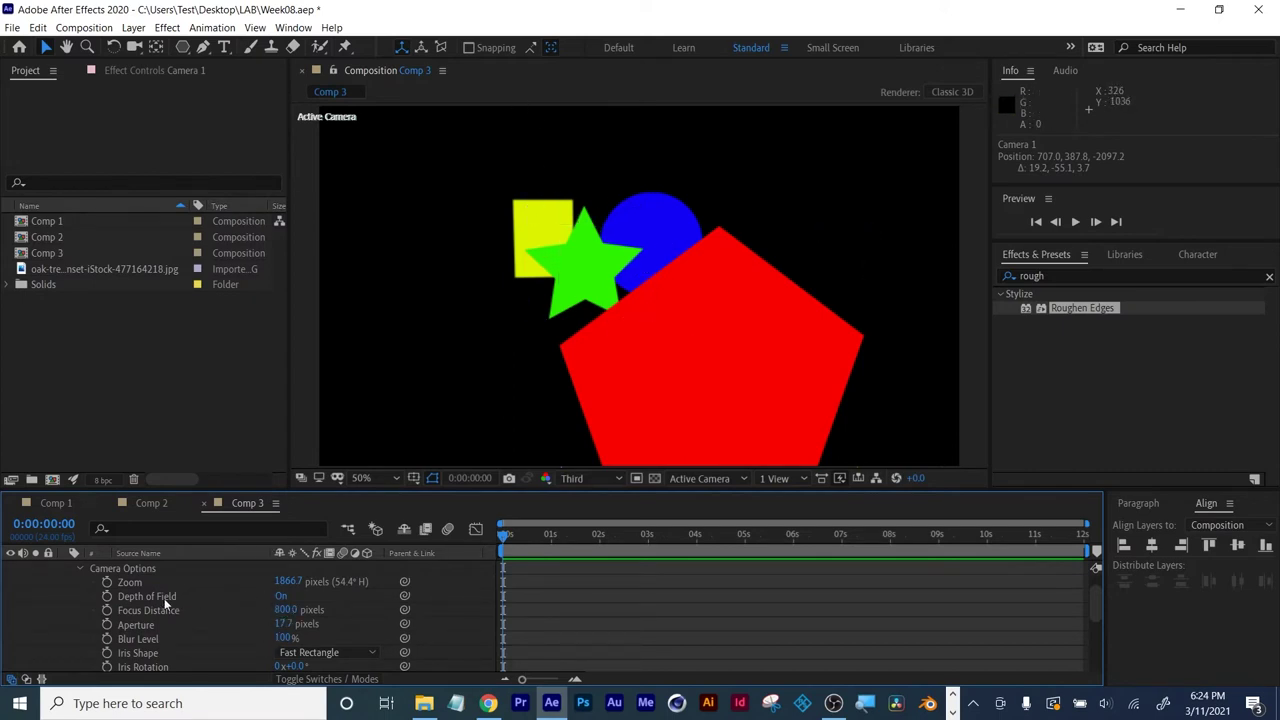
pyautogui.click(283, 596)
pyautogui.moveTo(286, 610); pyautogui.dragTo(173, 648)
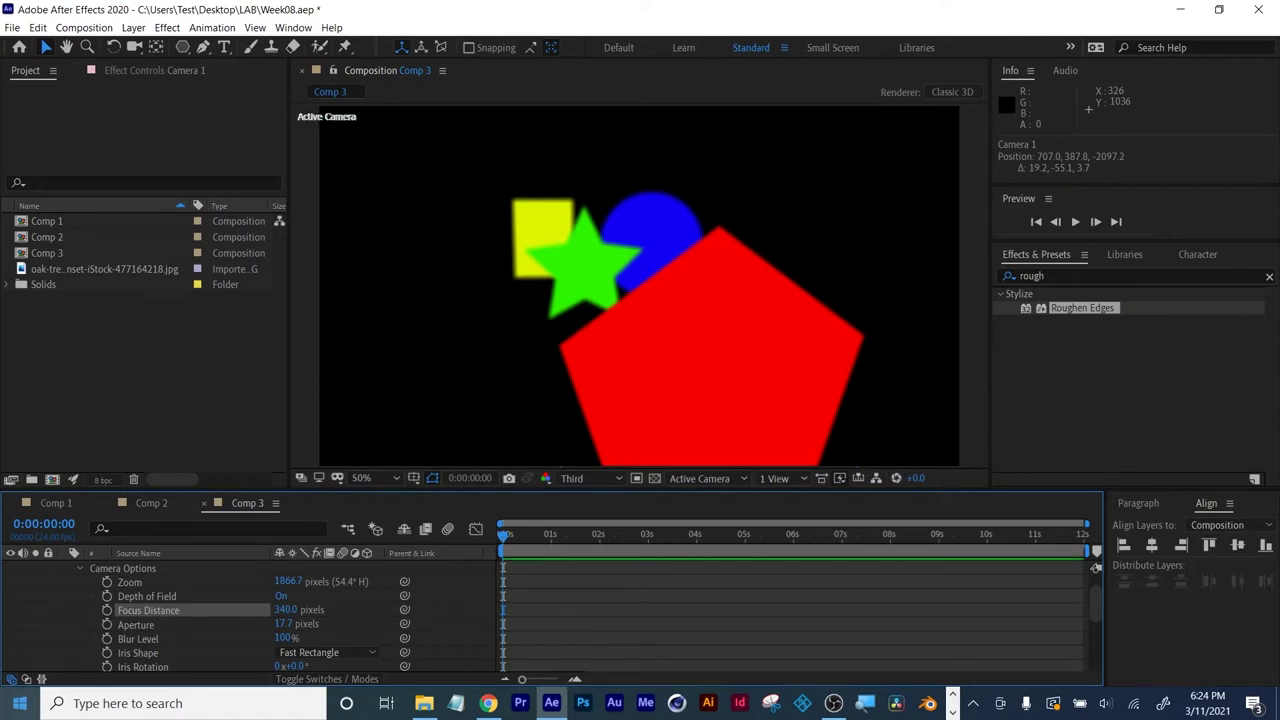
pyautogui.moveTo(284, 610)
pyautogui.mouseDown()
pyautogui.moveTo(239, 639)
pyautogui.moveTo(275, 621)
pyautogui.mouseUp()
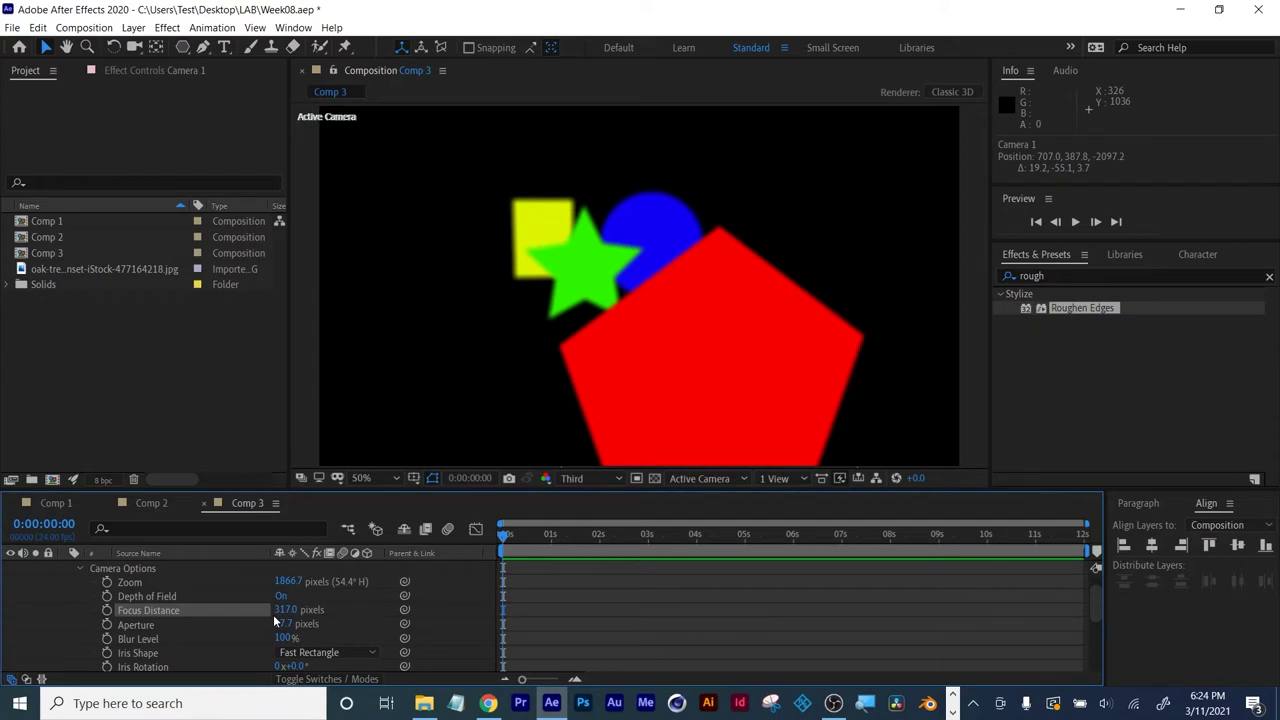
# Examine the depth-of-field blur on the shapes up close and while dollying Camera 1 in and out, and view the iris options.
pyautogui.scroll(2, 646, 268)
pyautogui.press('space')
pyautogui.moveTo(638, 283); pyautogui.dragTo(611, 310)
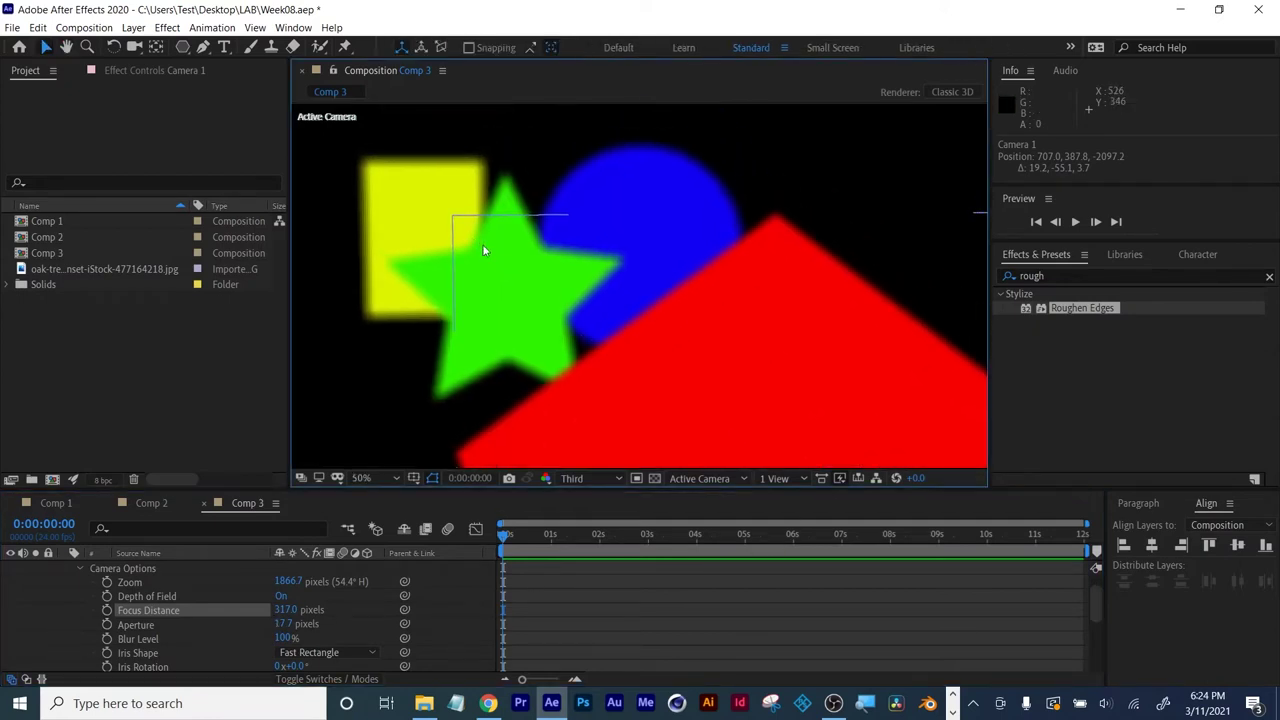
pyautogui.scroll(-2, 482, 244)
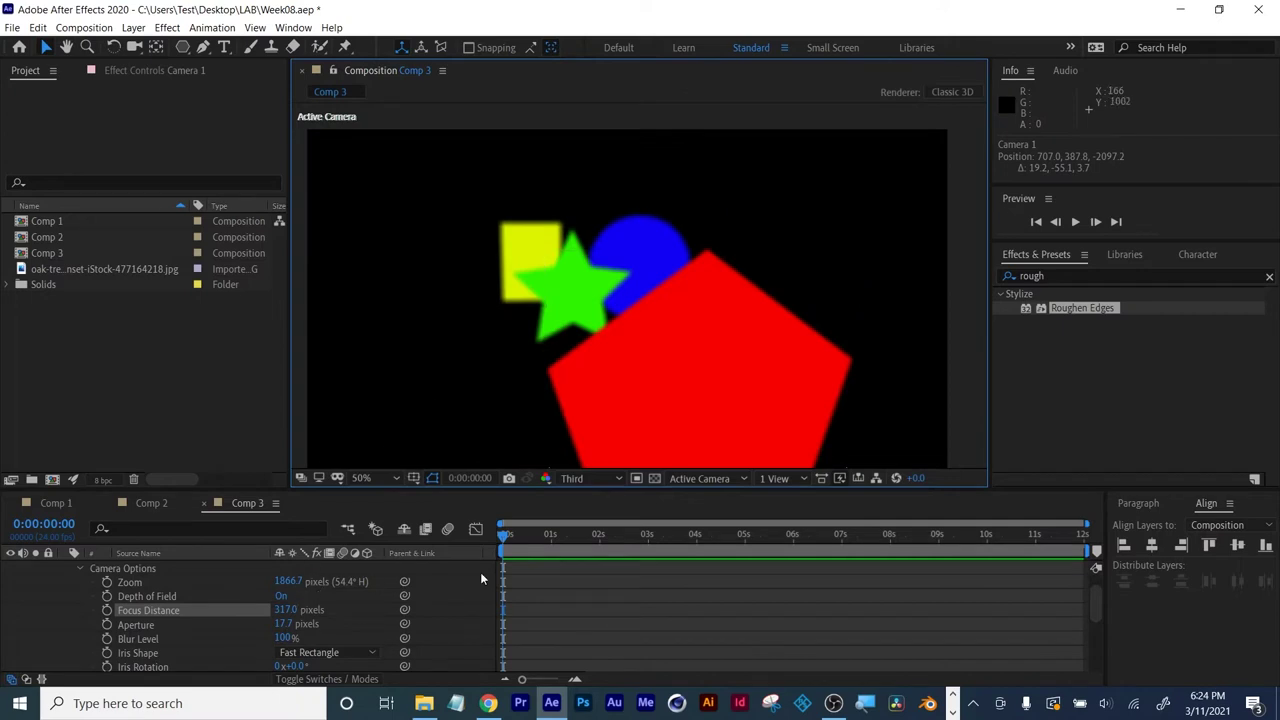
pyautogui.press('c')
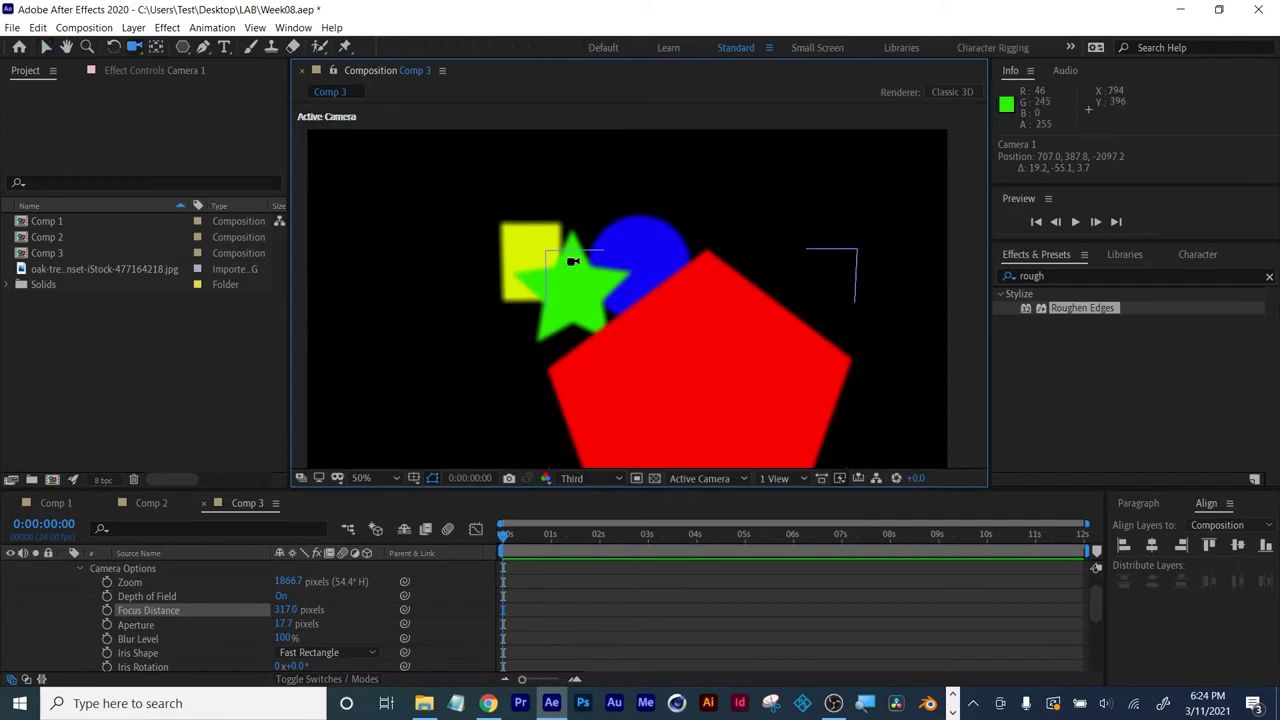
pyautogui.press('c')
pyautogui.moveTo(608, 287); pyautogui.dragTo(548, 400)
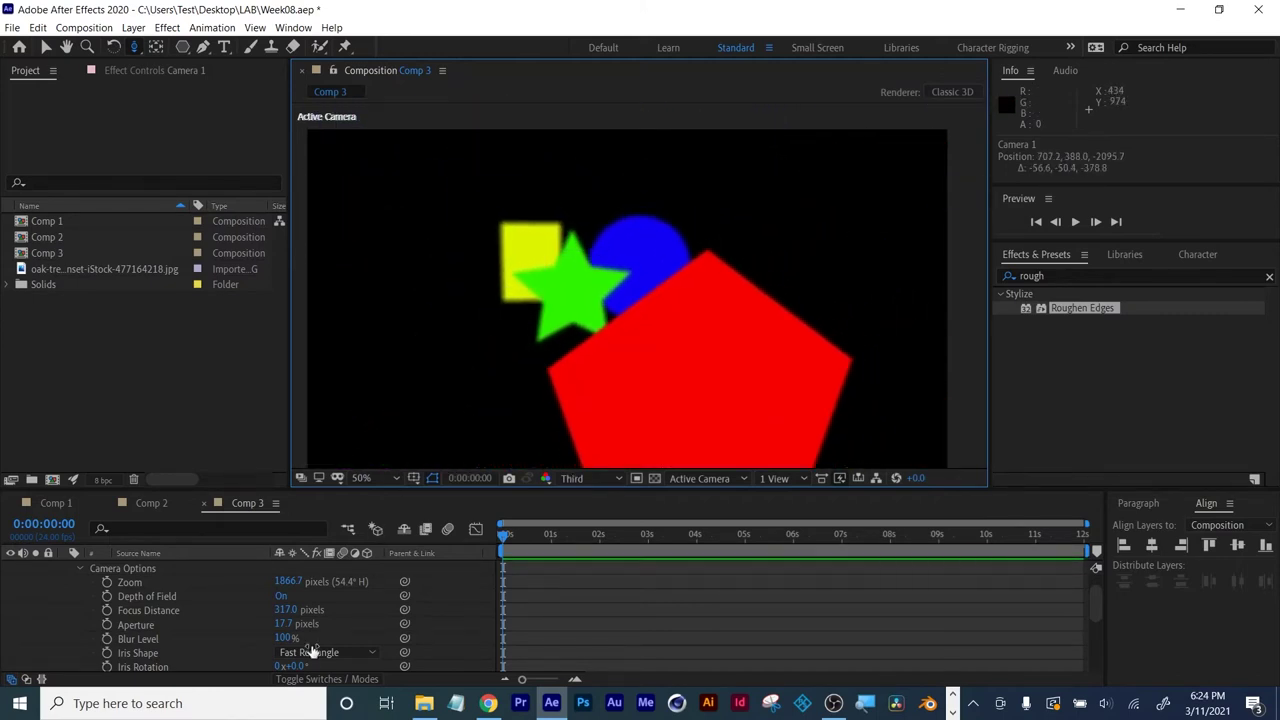
pyautogui.press('Return')
pyautogui.scroll(-1, 325, 598)
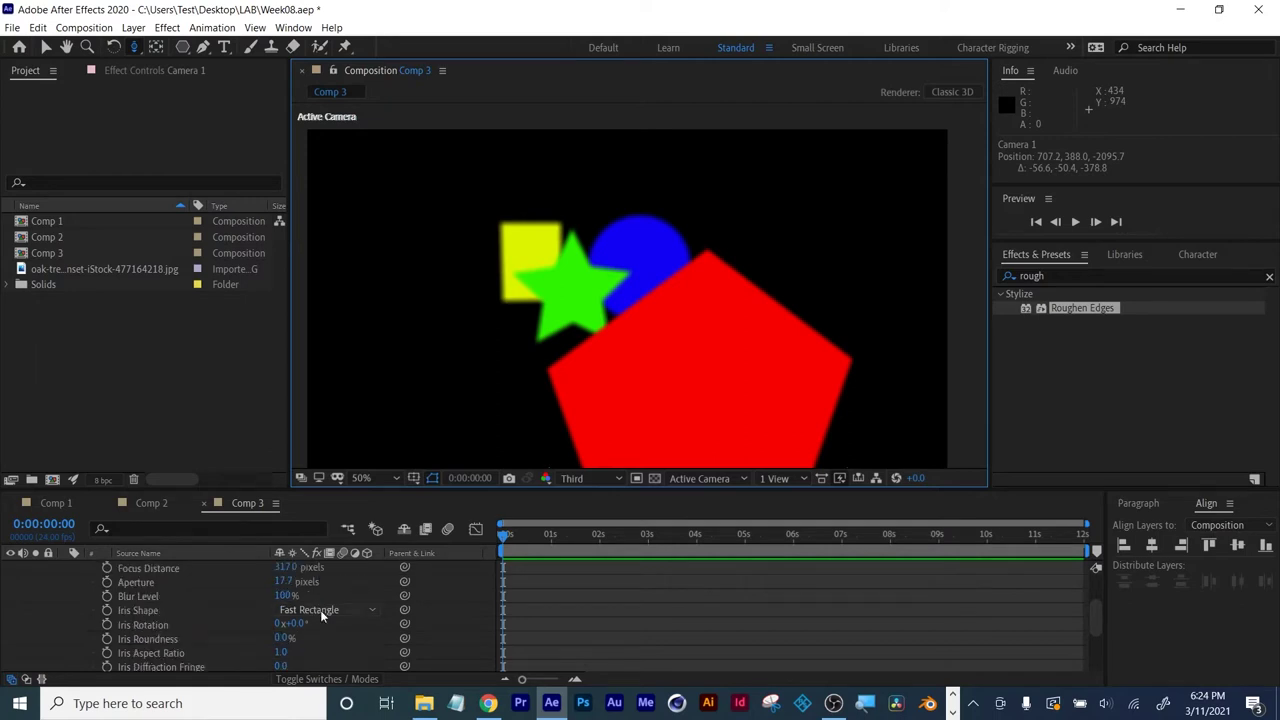
# Set Camera 1's Iris Shape to Heptagon.
pyautogui.click(320, 611)
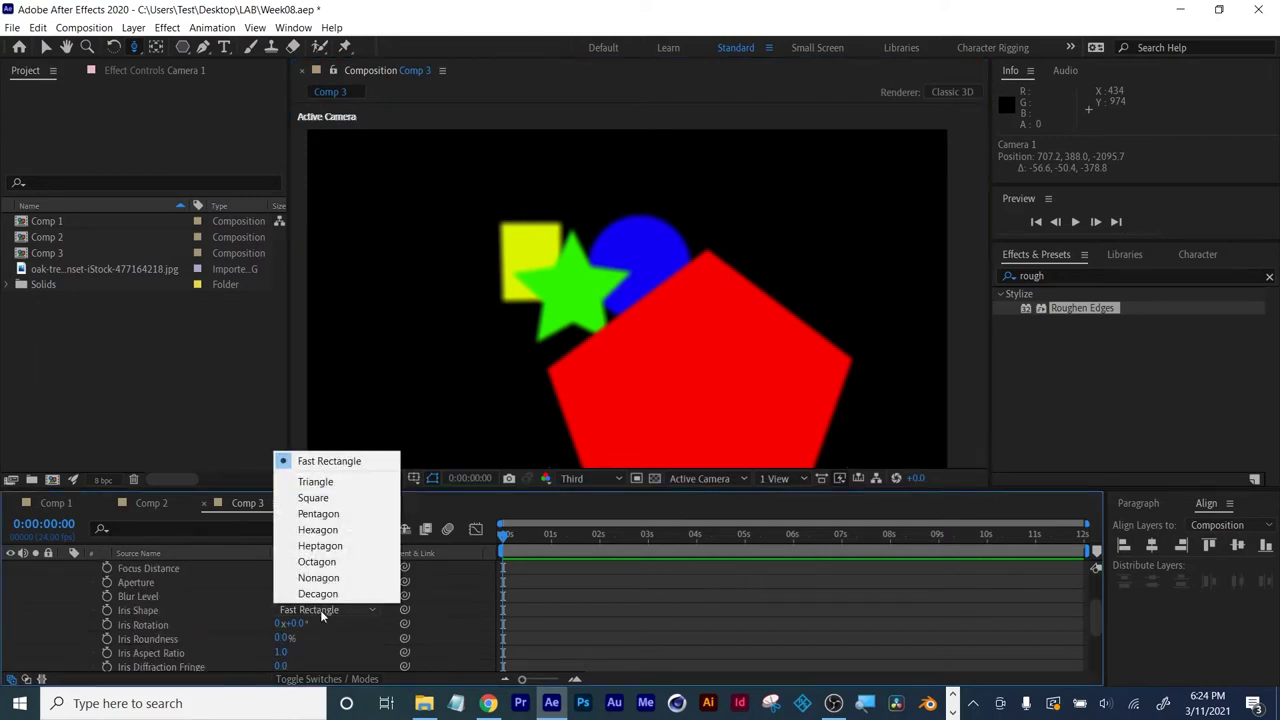
pyautogui.click(340, 546)
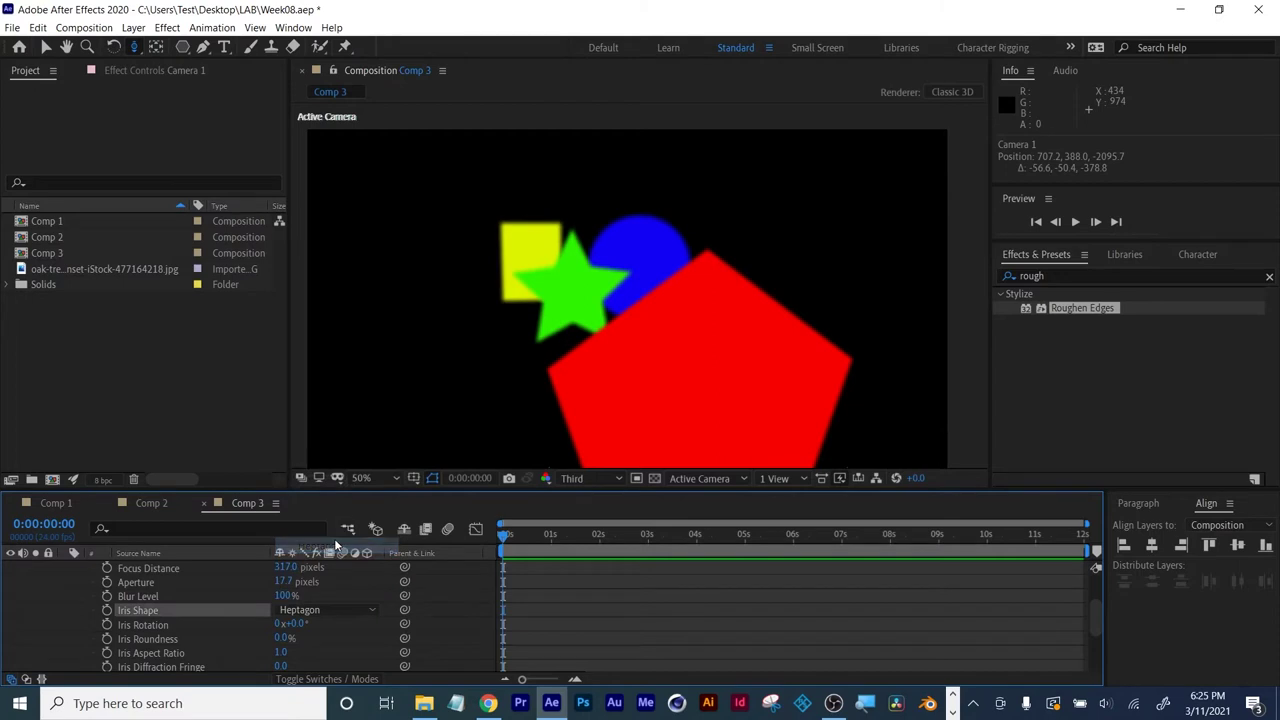
pyautogui.click(328, 608)
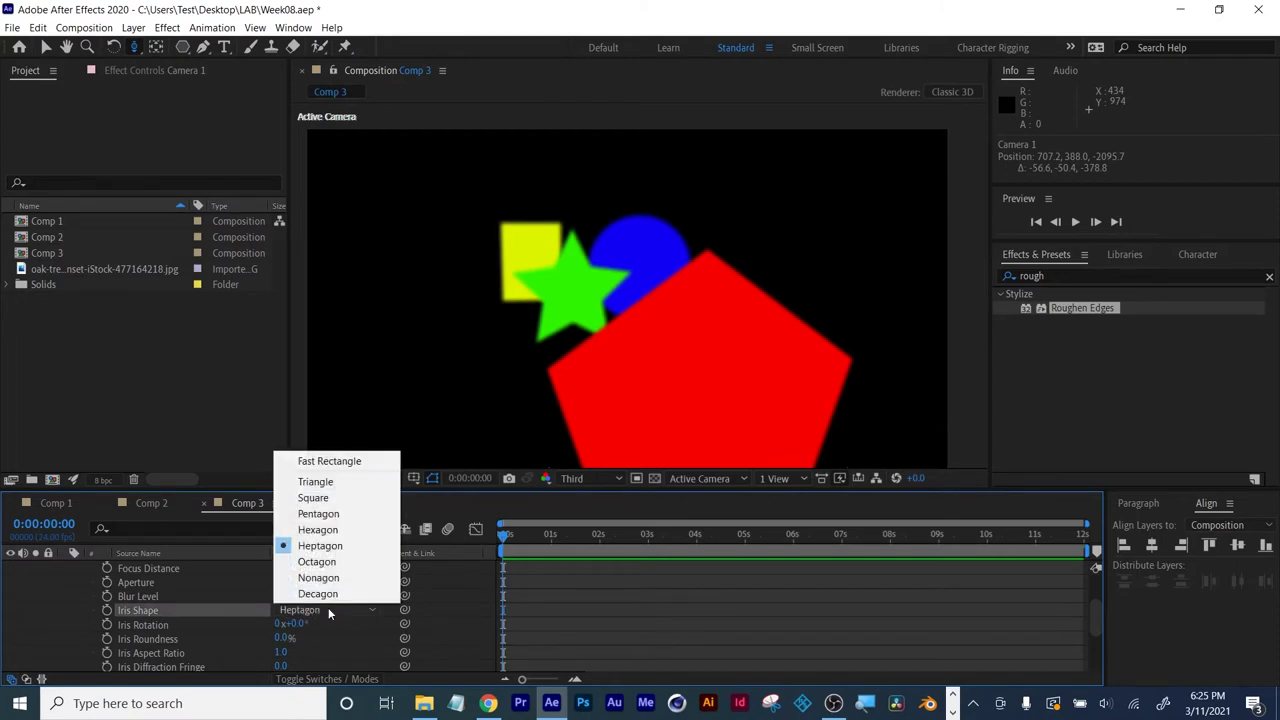
pyautogui.click(338, 546)
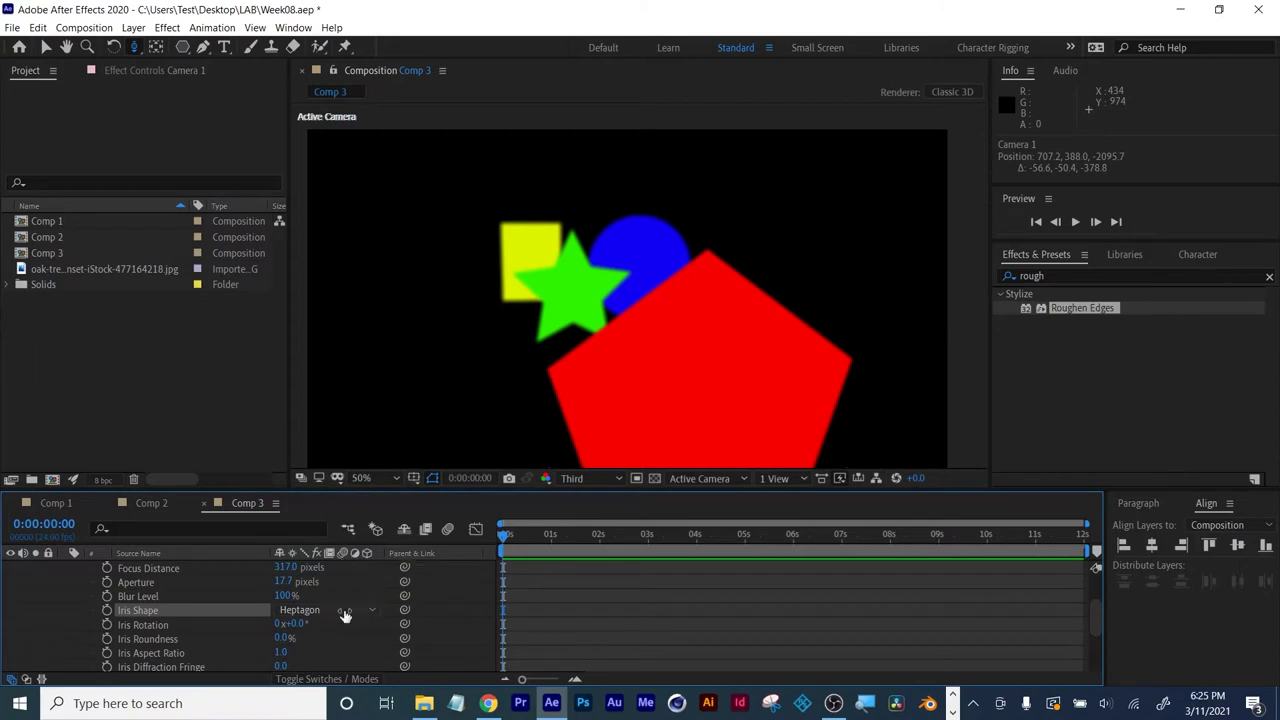
# Try a Highlight Gain of 100 in Camera 1's Camera Options and undo the change.
pyautogui.scroll(-2, 345, 614)
pyautogui.scroll(-2, 345, 615)
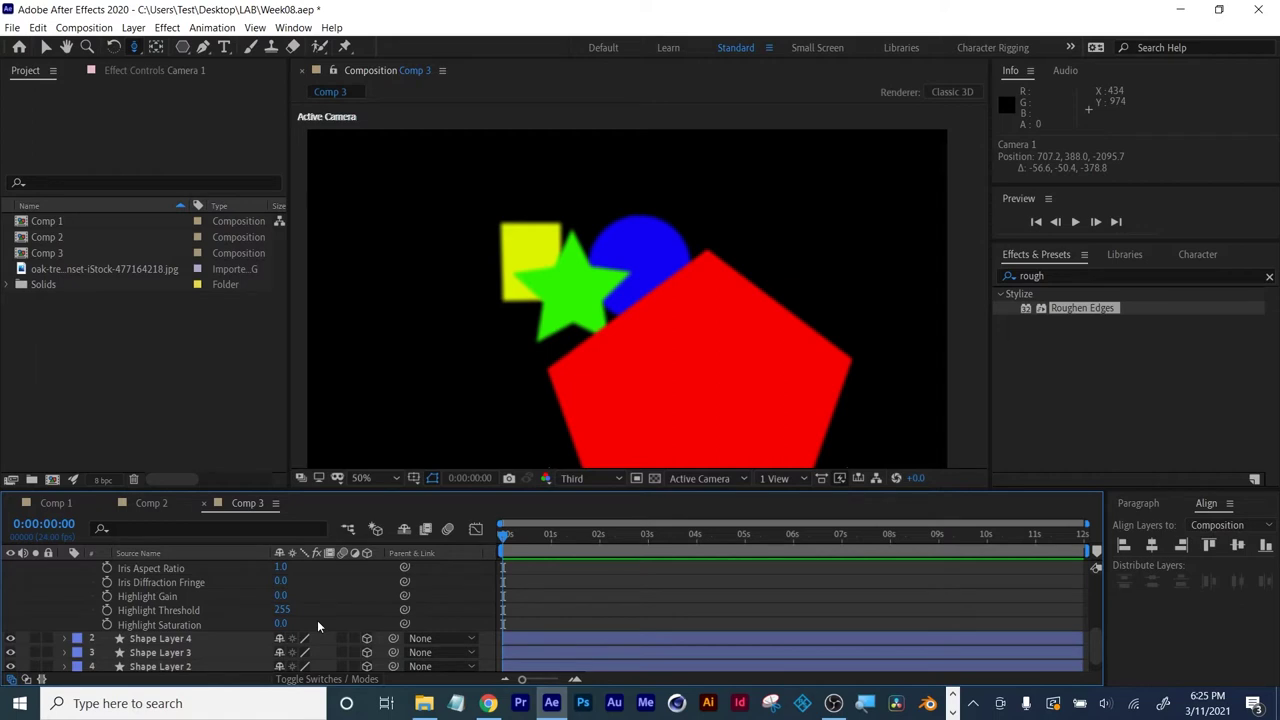
pyautogui.scroll(2, 318, 626)
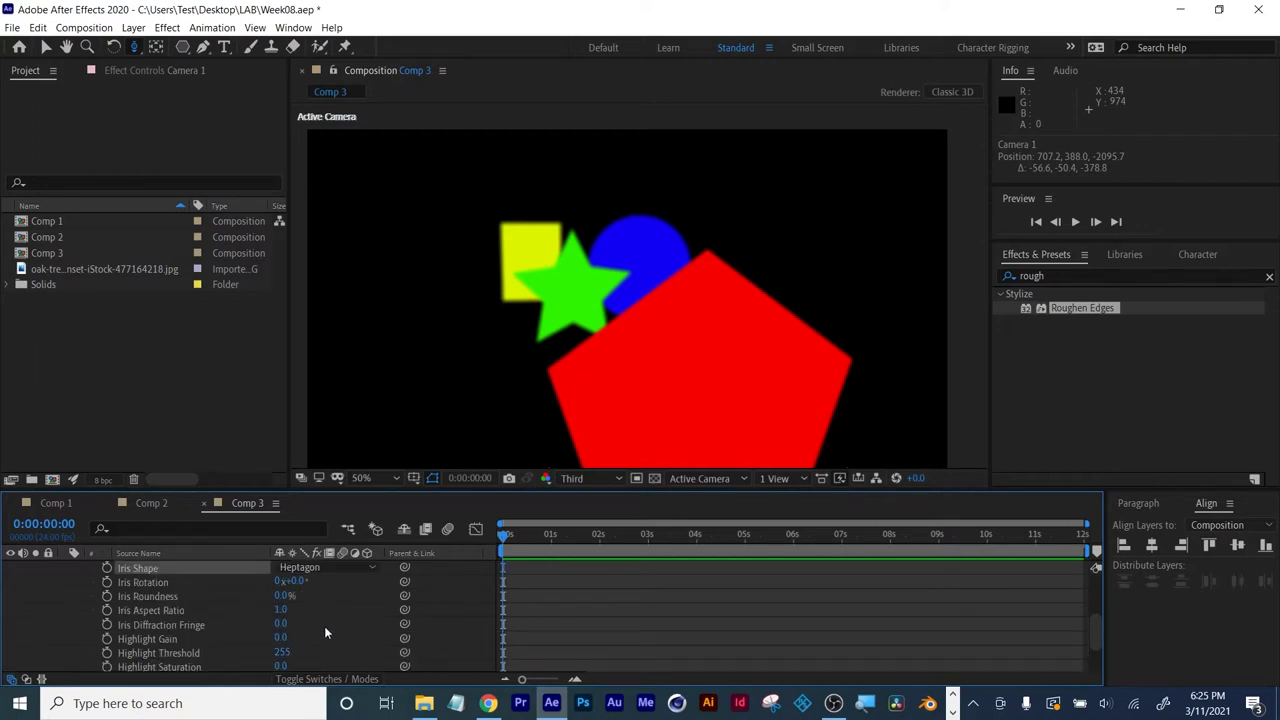
pyautogui.scroll(-2, 325, 632)
pyautogui.moveTo(284, 598); pyautogui.dragTo(363, 591)
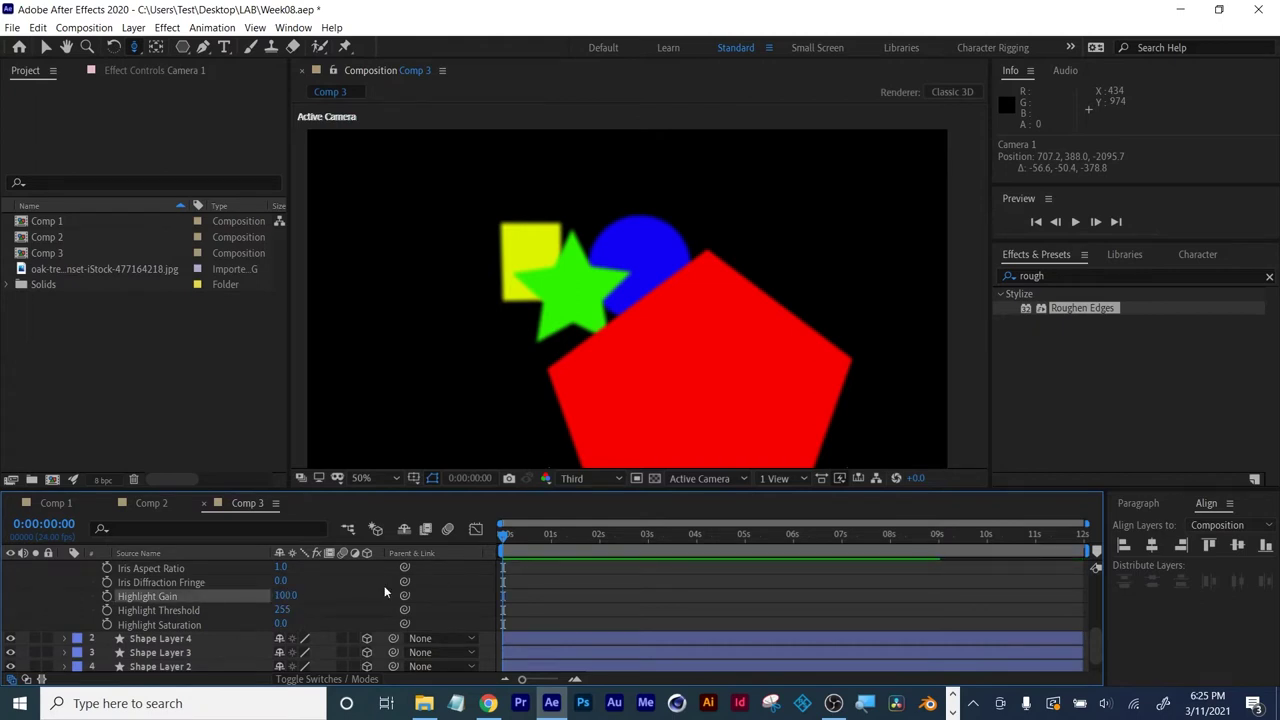
pyautogui.hotkey('ctrl', 'z')
pyautogui.click(281, 611)
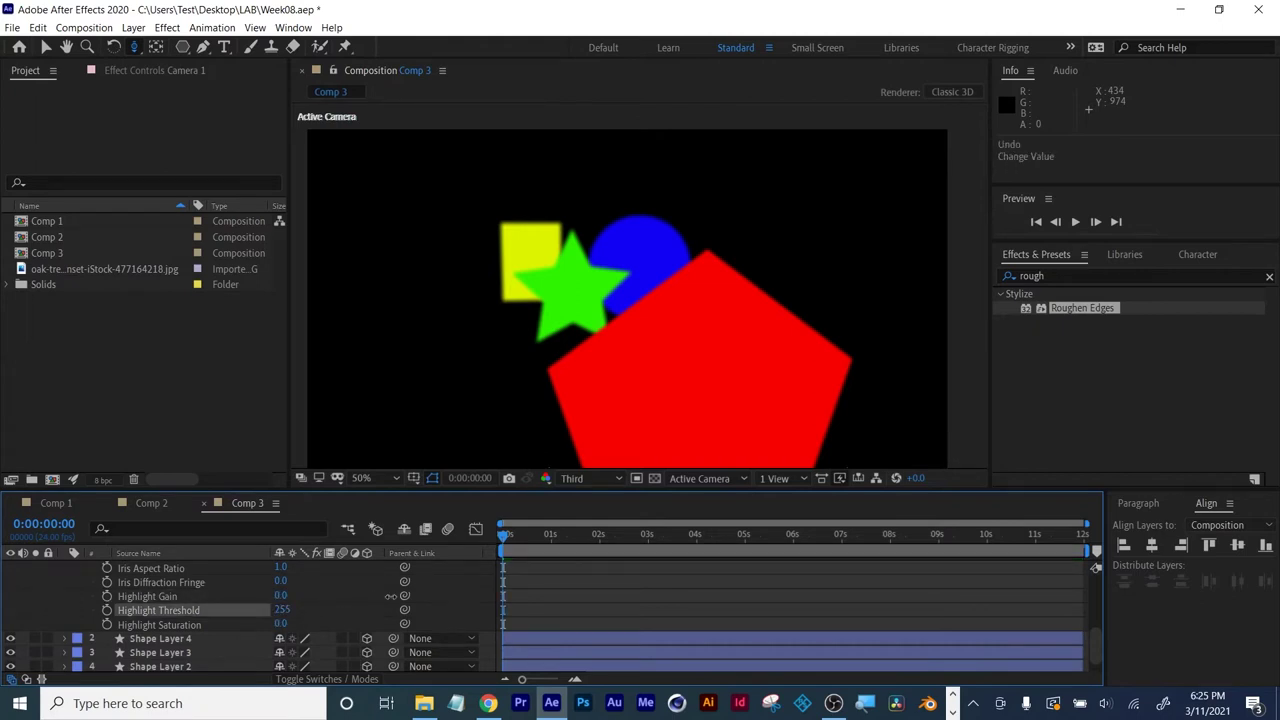
pyautogui.click(381, 592)
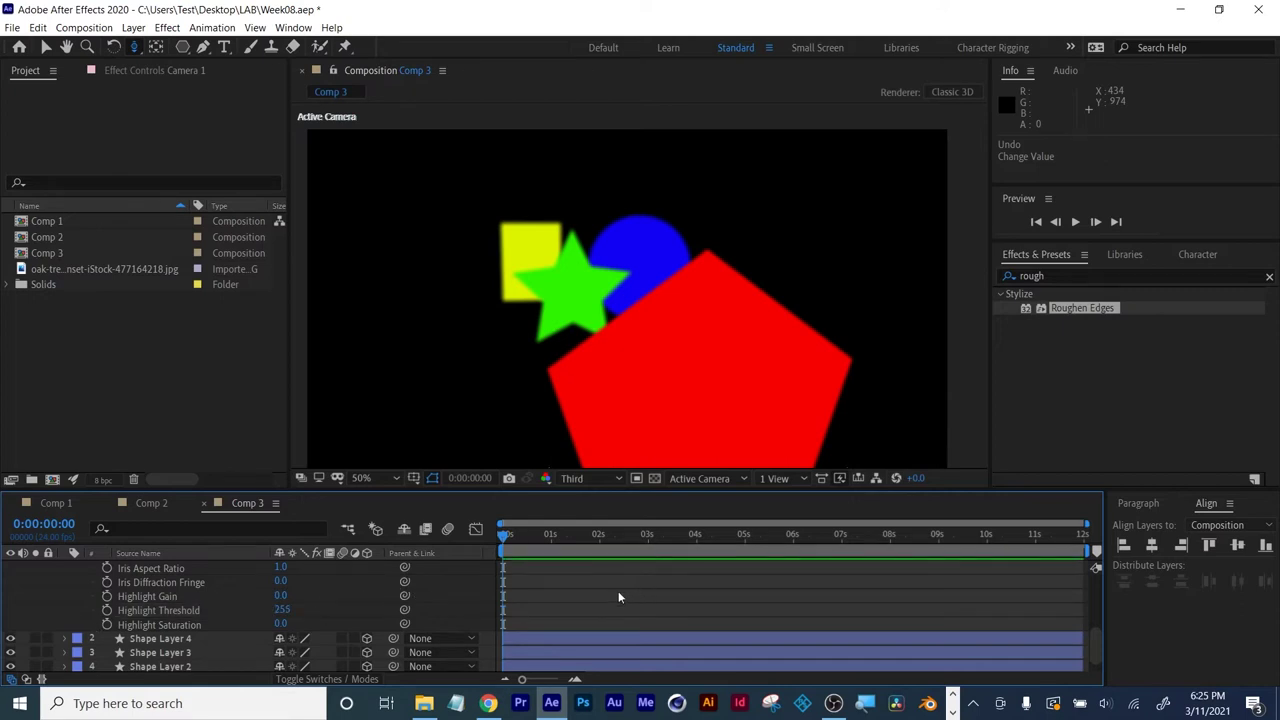
# Collapse Camera 1's properties in the layer list and deselect the layer.
pyautogui.scroll(5, 620, 592)
pyautogui.click(593, 571)
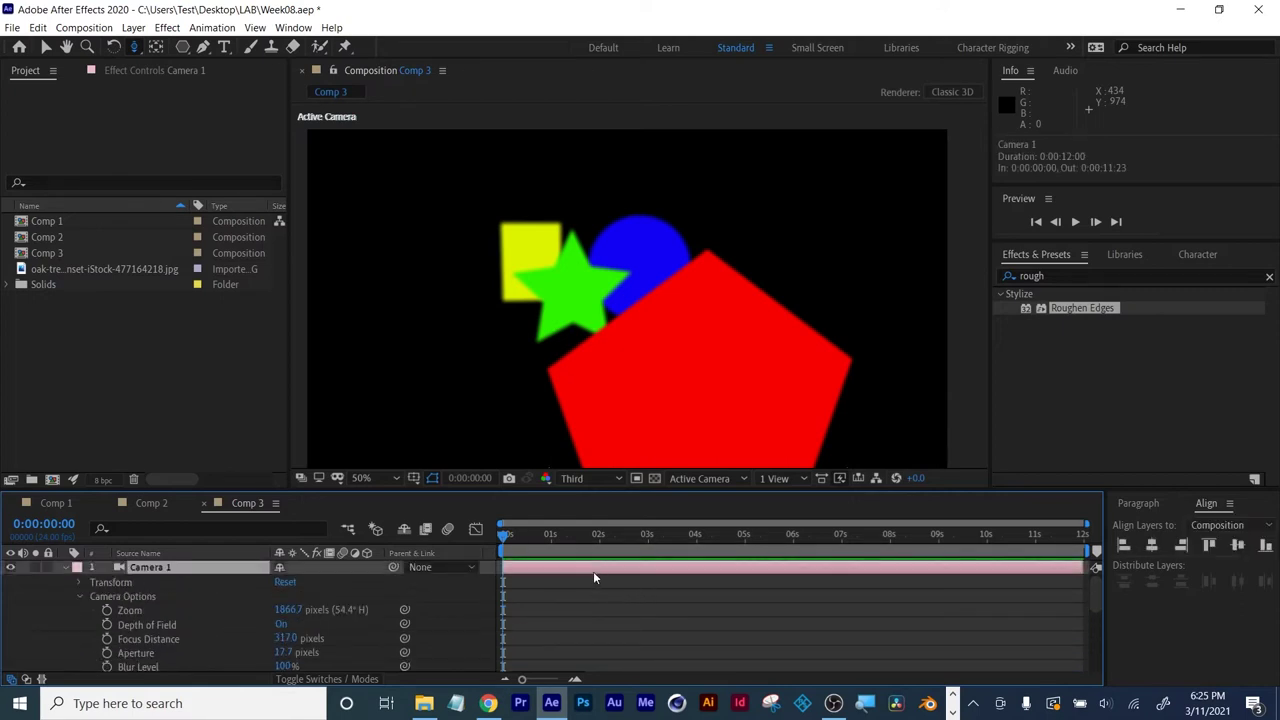
pyautogui.press('u')
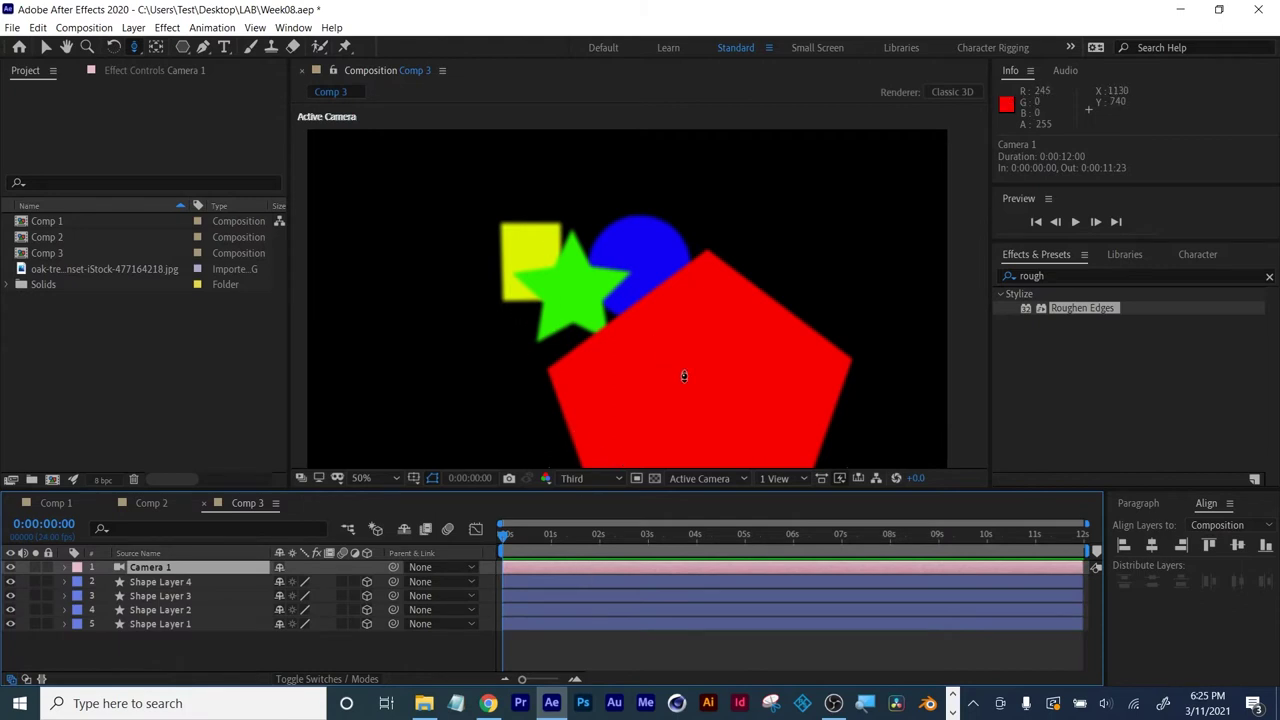
pyautogui.click(357, 634)
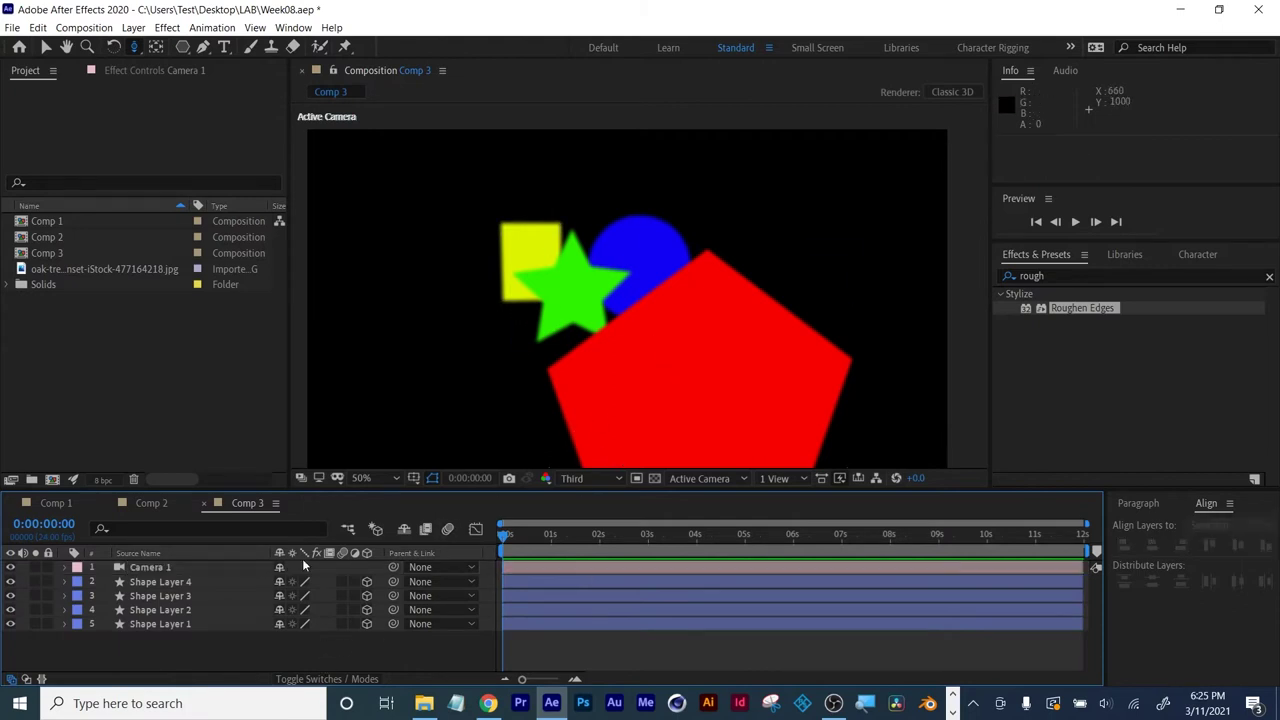
# Add a white spot light with 100% intensity, 180° cone angle, Inverse Square Clamped falloff, 1356 radius and Casts Shadows enabled.
pyautogui.click(133, 27)
pyautogui.moveTo(152, 45)
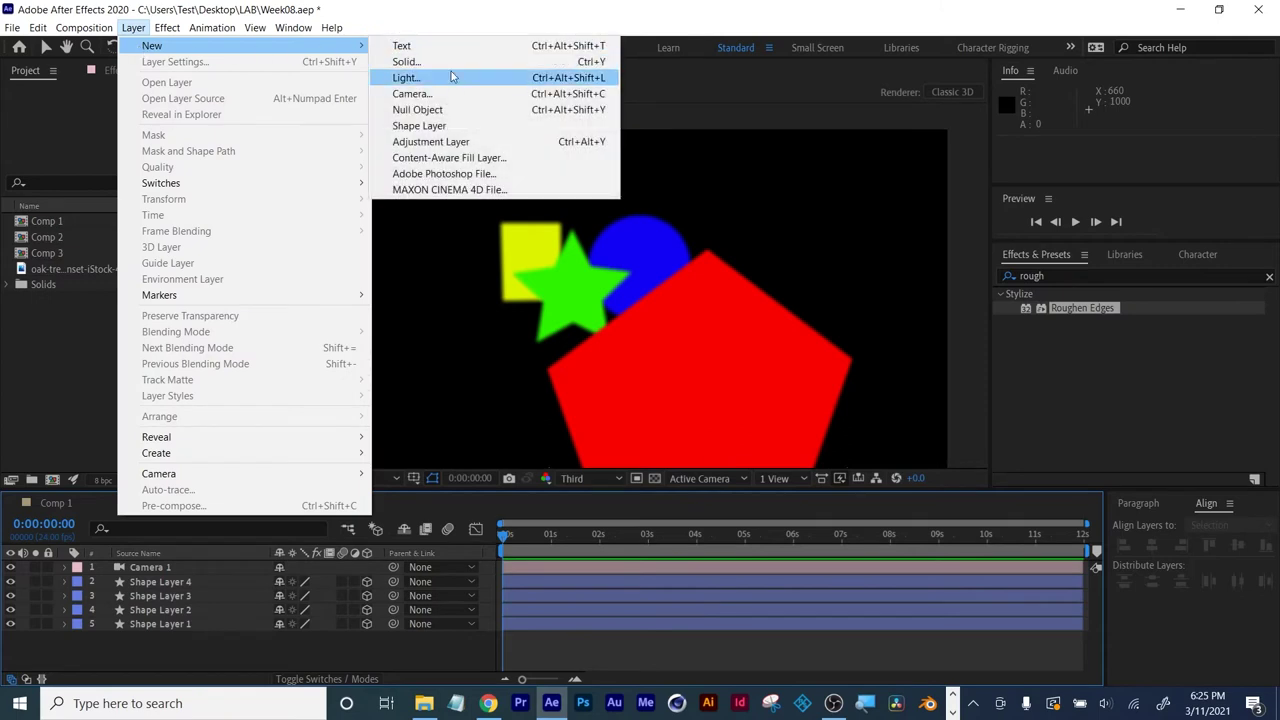
pyautogui.click(450, 76)
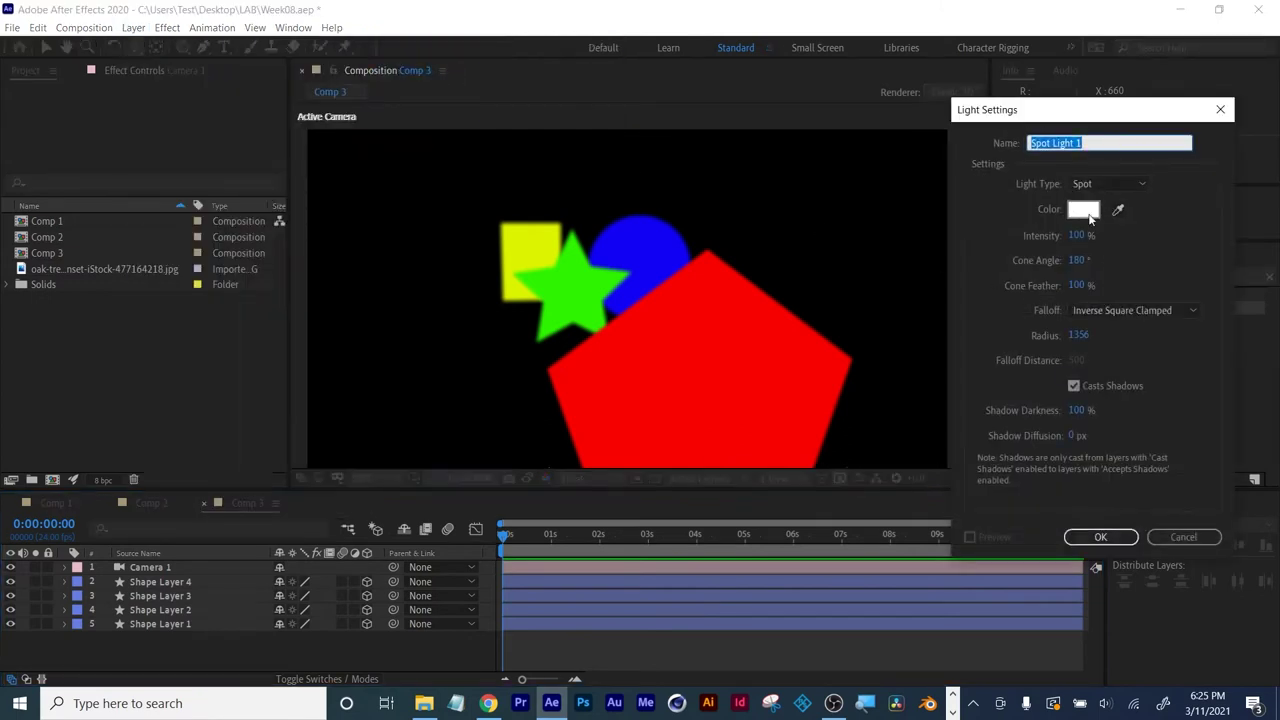
pyautogui.click(1102, 540)
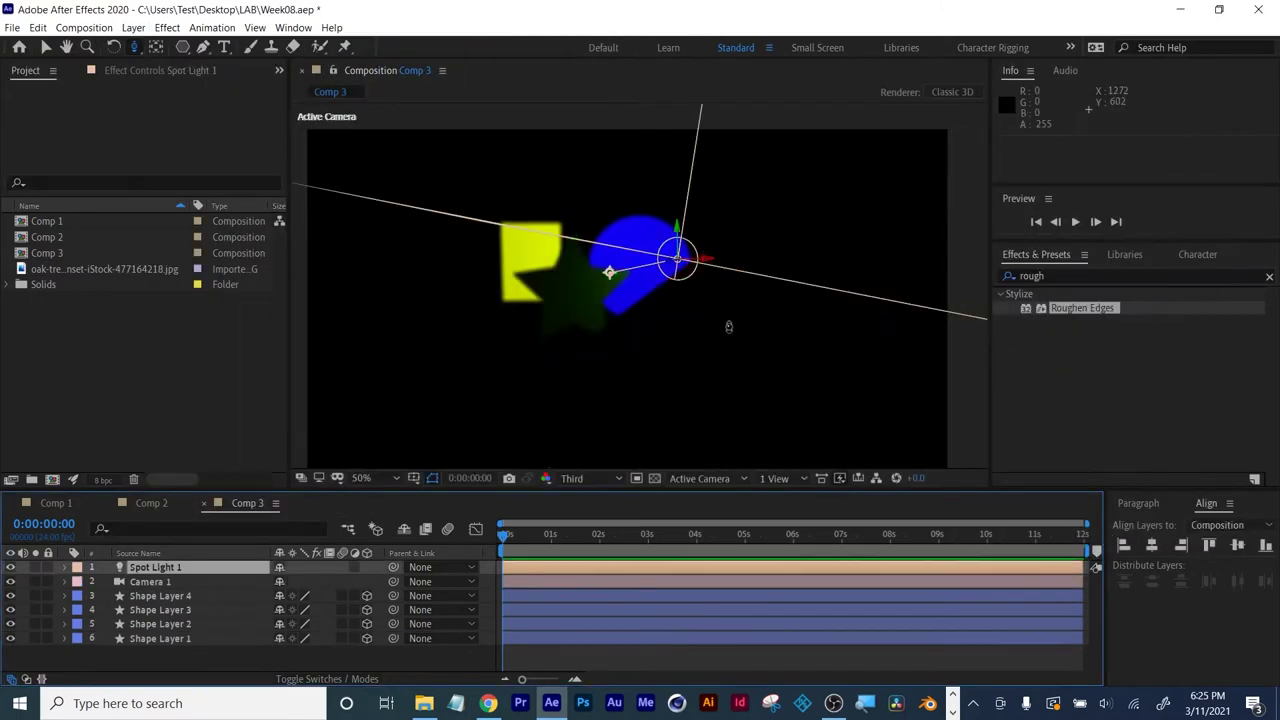
# Redirect the spot light's point of interest and move the light up and toward the camera, to about 1273, 77, -1338.
pyautogui.click(609, 273)
pyautogui.click(44, 48)
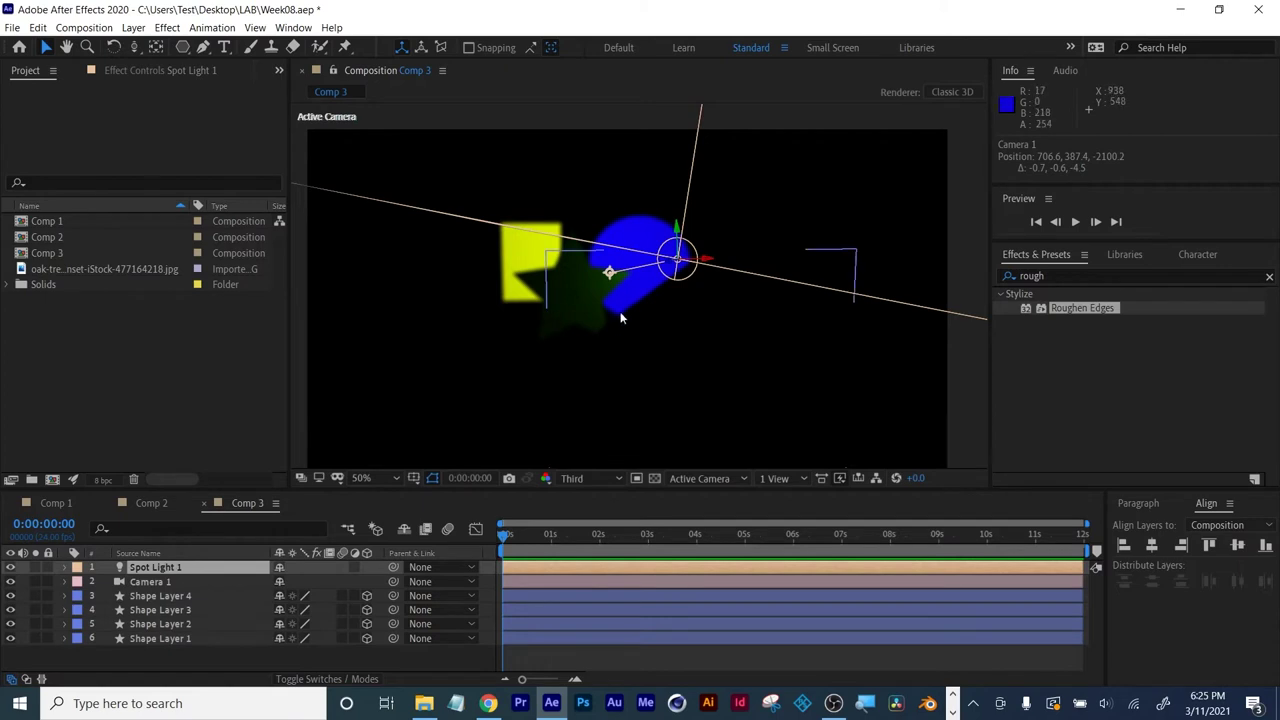
pyautogui.moveTo(609, 273); pyautogui.dragTo(524, 387)
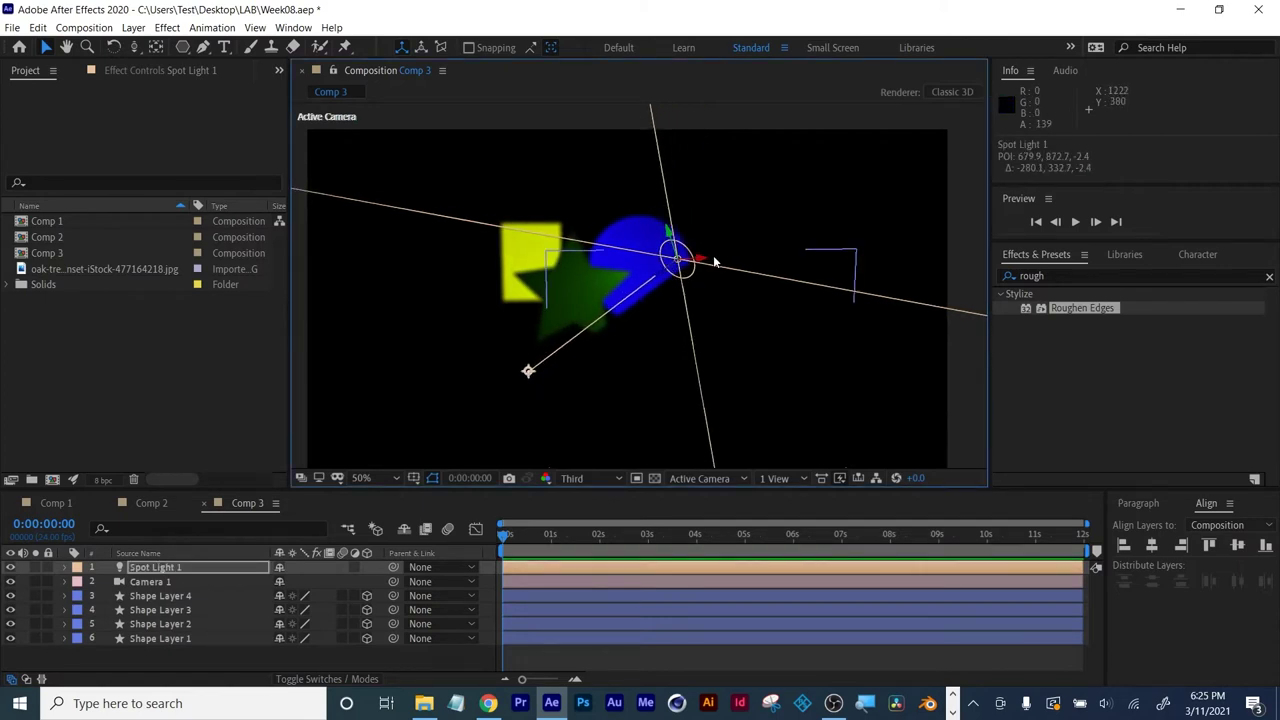
pyautogui.moveTo(712, 262); pyautogui.dragTo(853, 136)
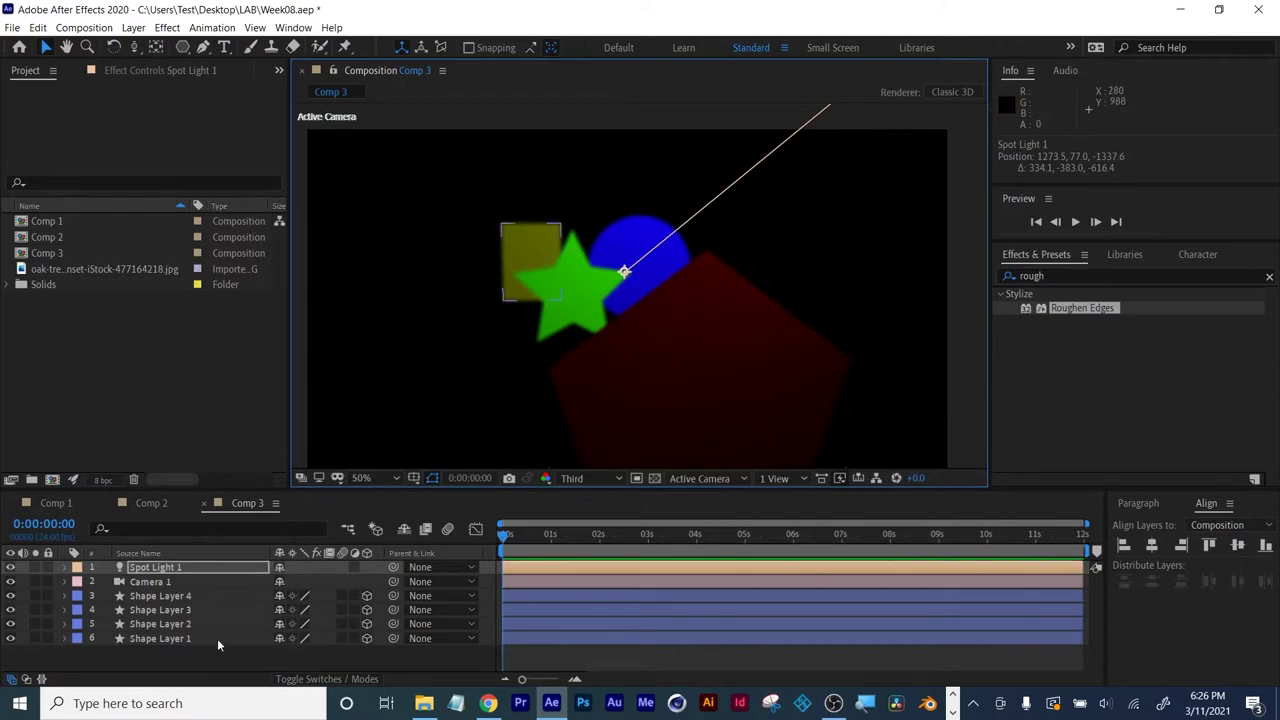
# Expand Camera 1's Camera Options and examine its Depth of Field and Focus Distance settings against the lit shapes.
pyautogui.click(170, 597)
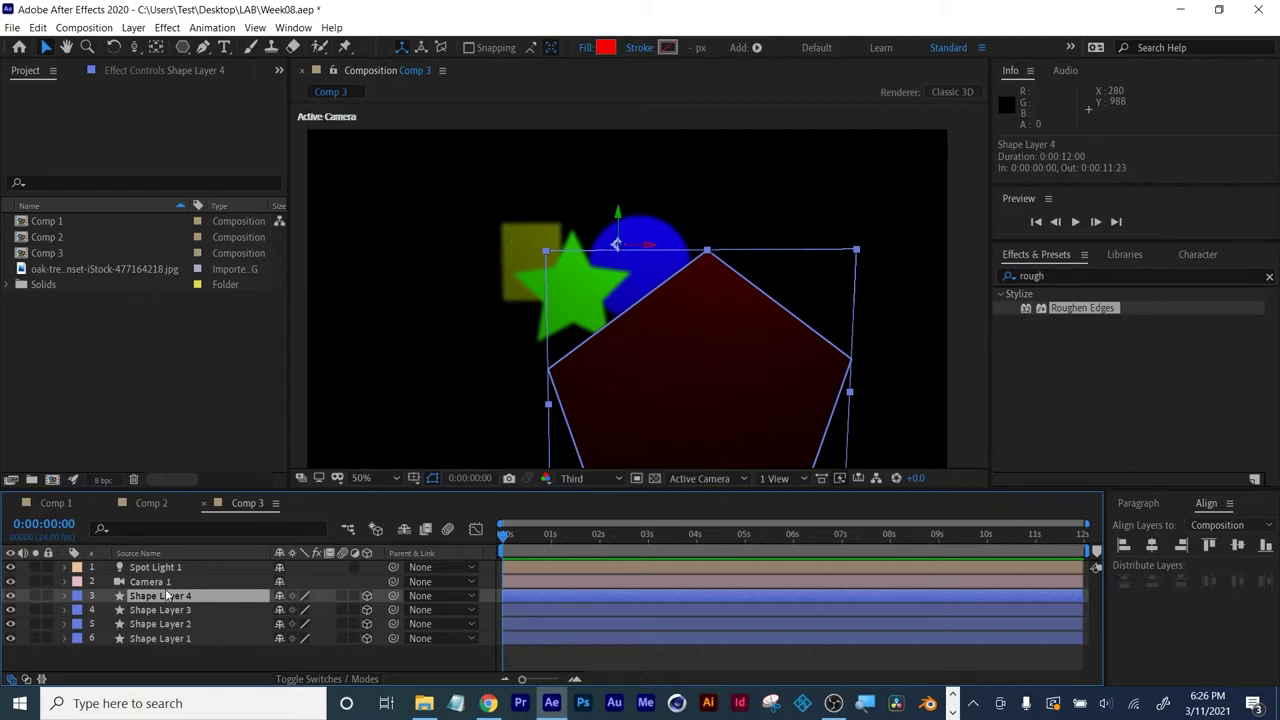
pyautogui.click(62, 582)
pyautogui.click(64, 581)
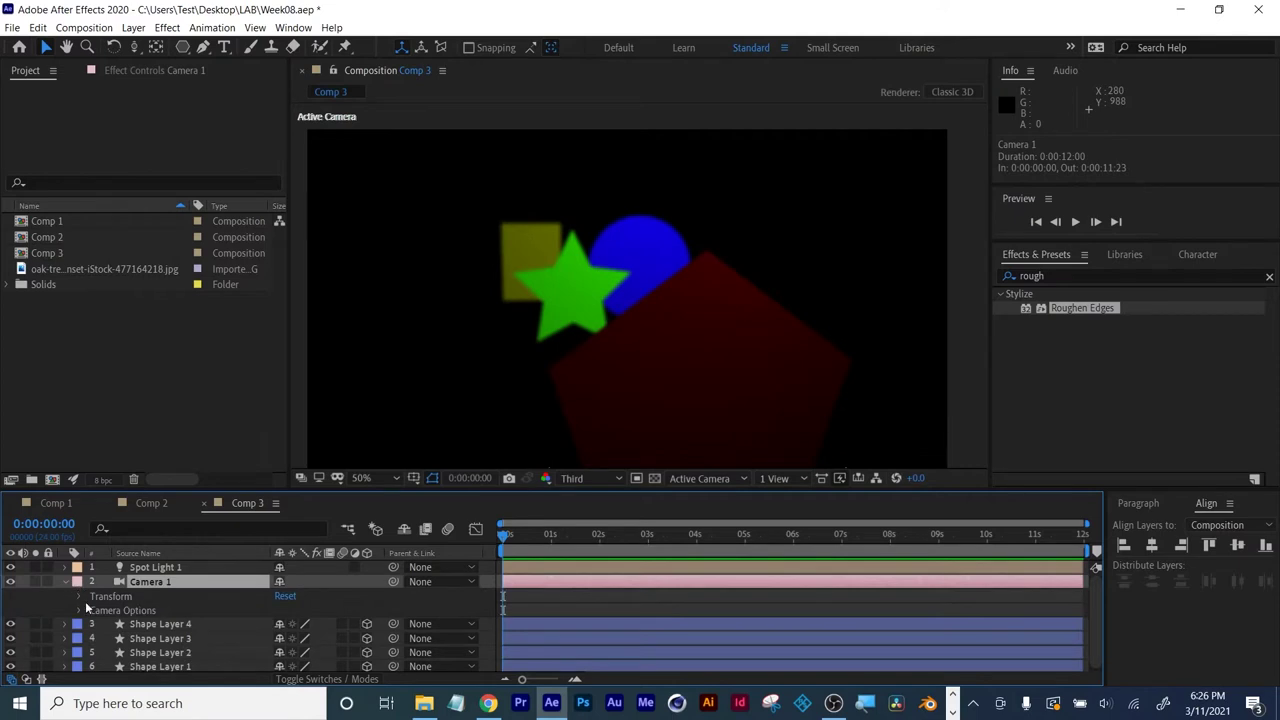
pyautogui.click(80, 611)
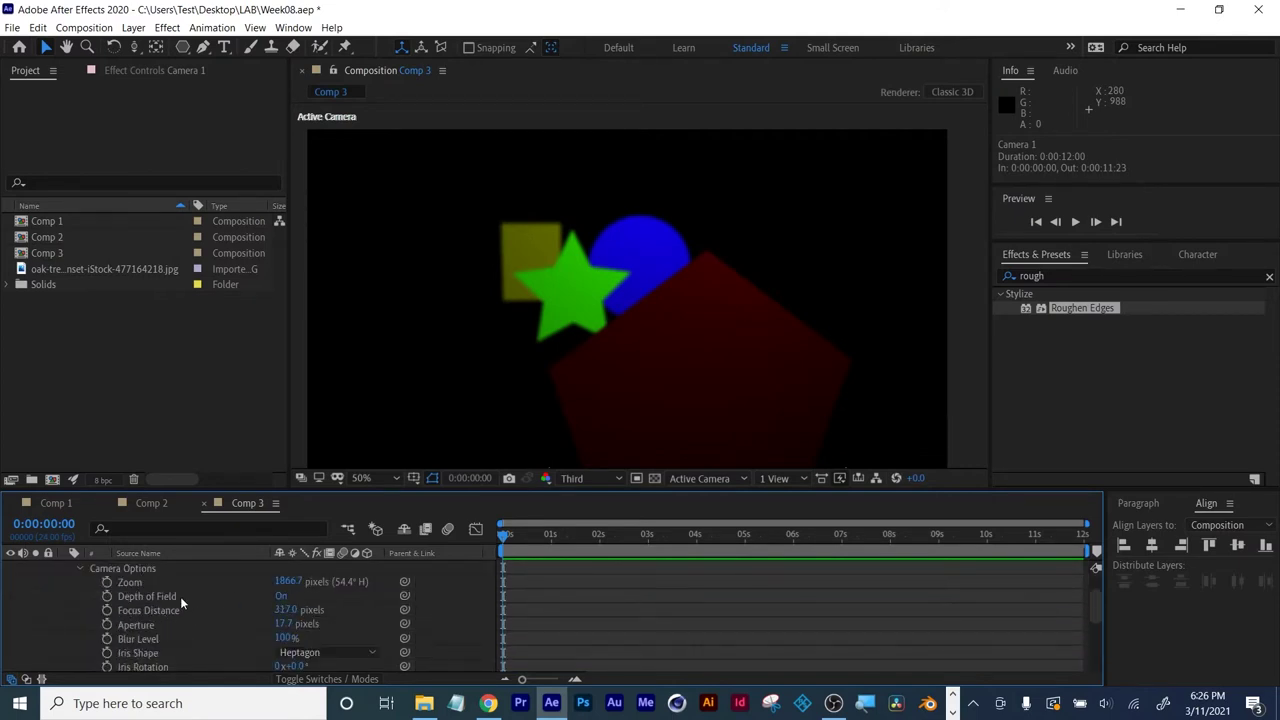
pyautogui.click(278, 597)
pyautogui.click(286, 610)
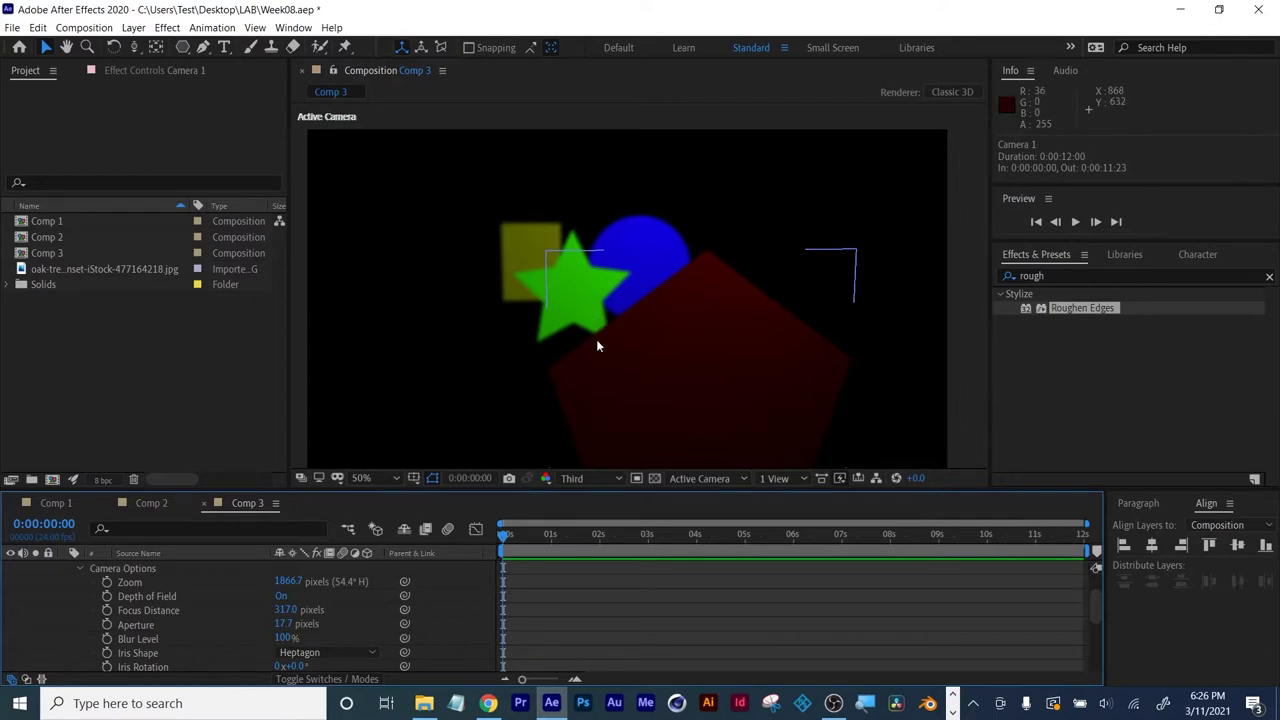
pyautogui.scroll(3, 596, 345)
pyautogui.scroll(-3, 596, 345)
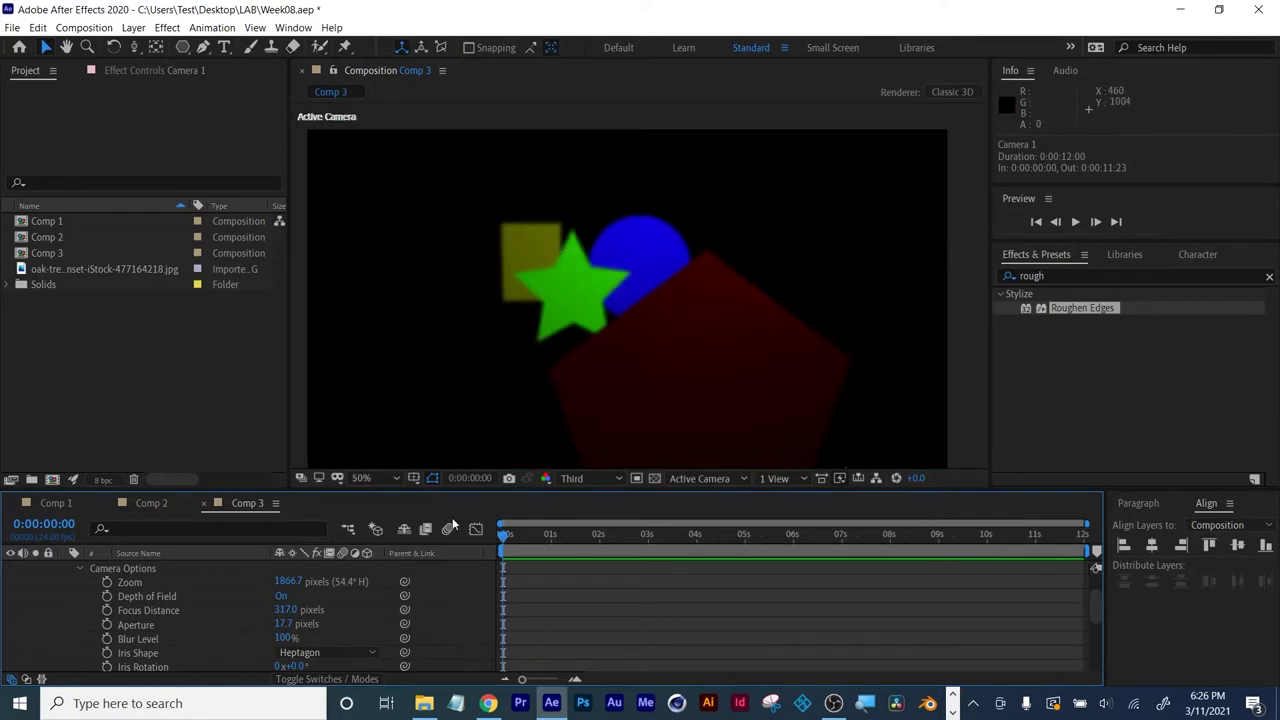
# Raise Camera 1's Blur Level to 132%, lower it again, and collapse the camera's properties.
pyautogui.moveTo(287, 638); pyautogui.dragTo(305, 625)
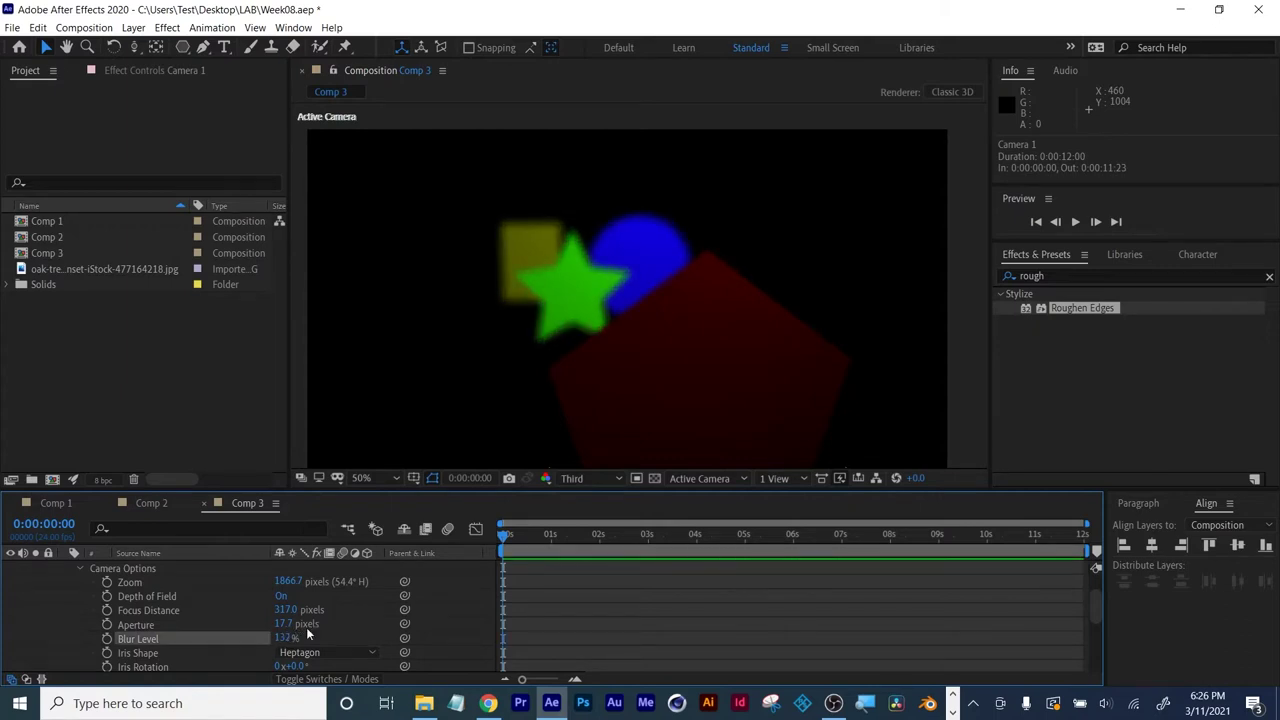
pyautogui.moveTo(290, 638); pyautogui.dragTo(276, 638)
pyautogui.scroll(2, 427, 612)
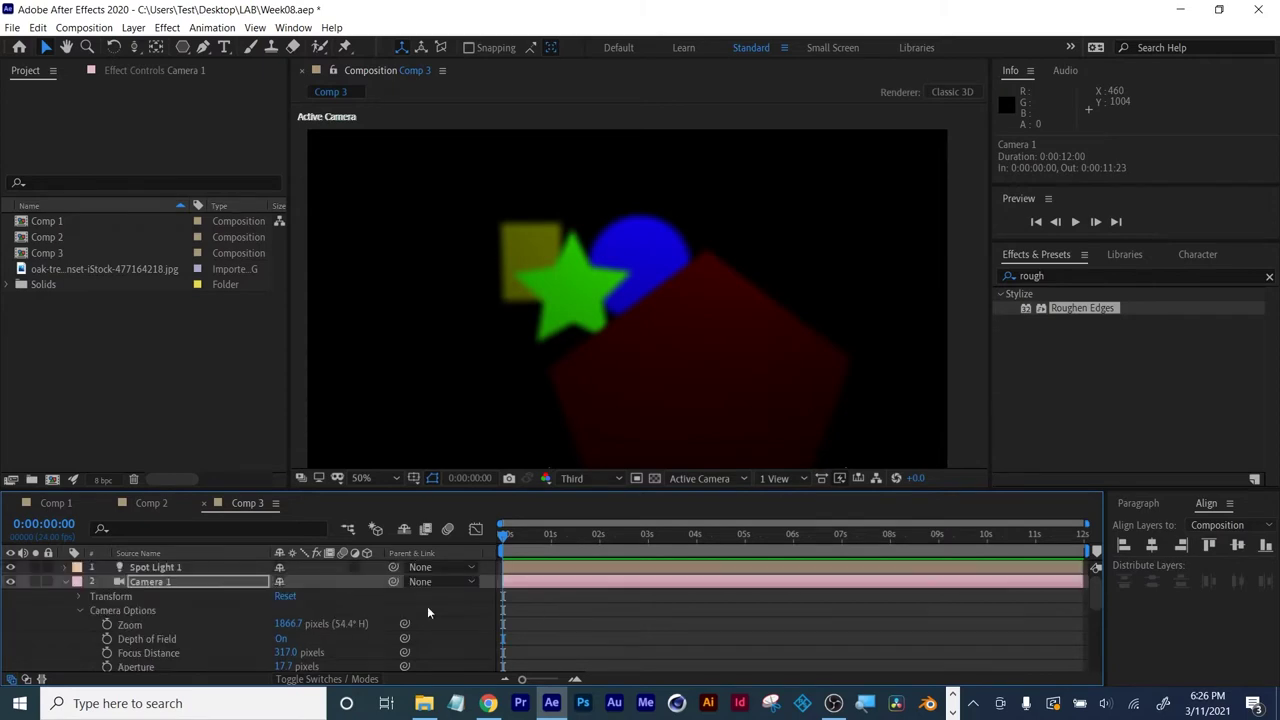
pyautogui.click(65, 581)
# Turn on Casts Shadows in the Material Options of all four shape layers together.
pyautogui.click(155, 568)
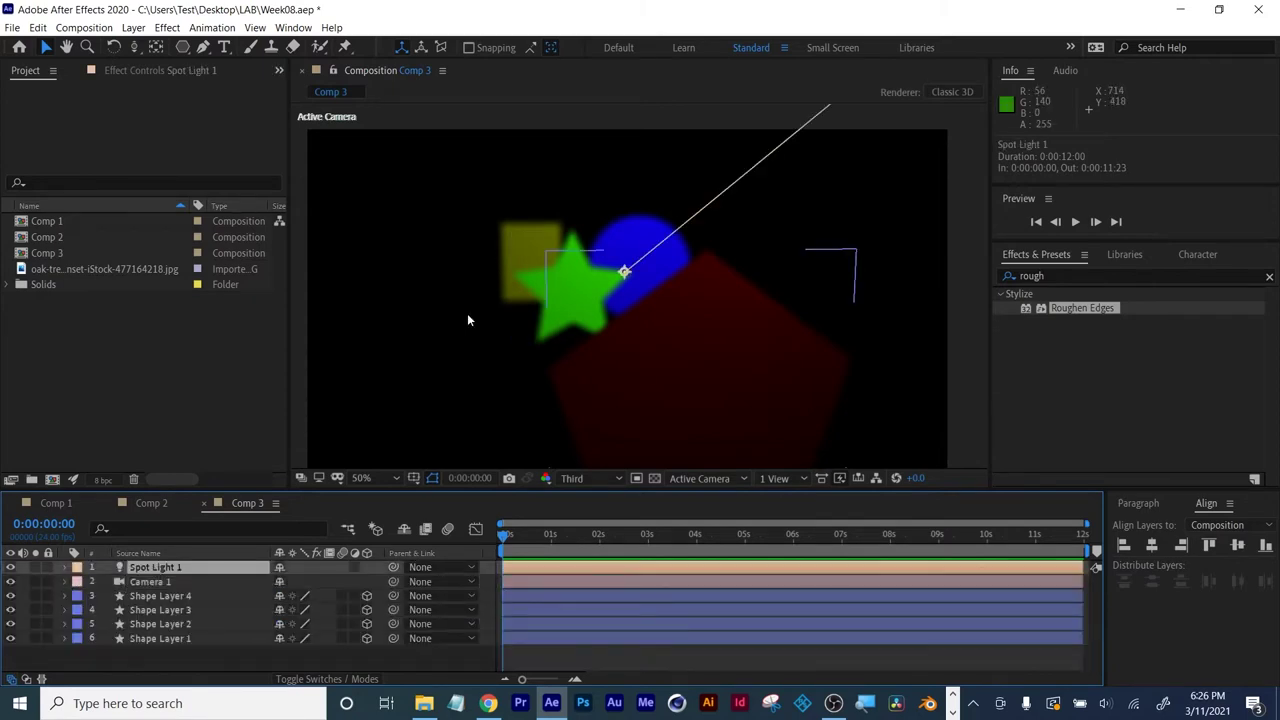
pyautogui.click(160, 596)
pyautogui.keyDown('shift'); pyautogui.click(157, 638); pyautogui.keyUp('shift')
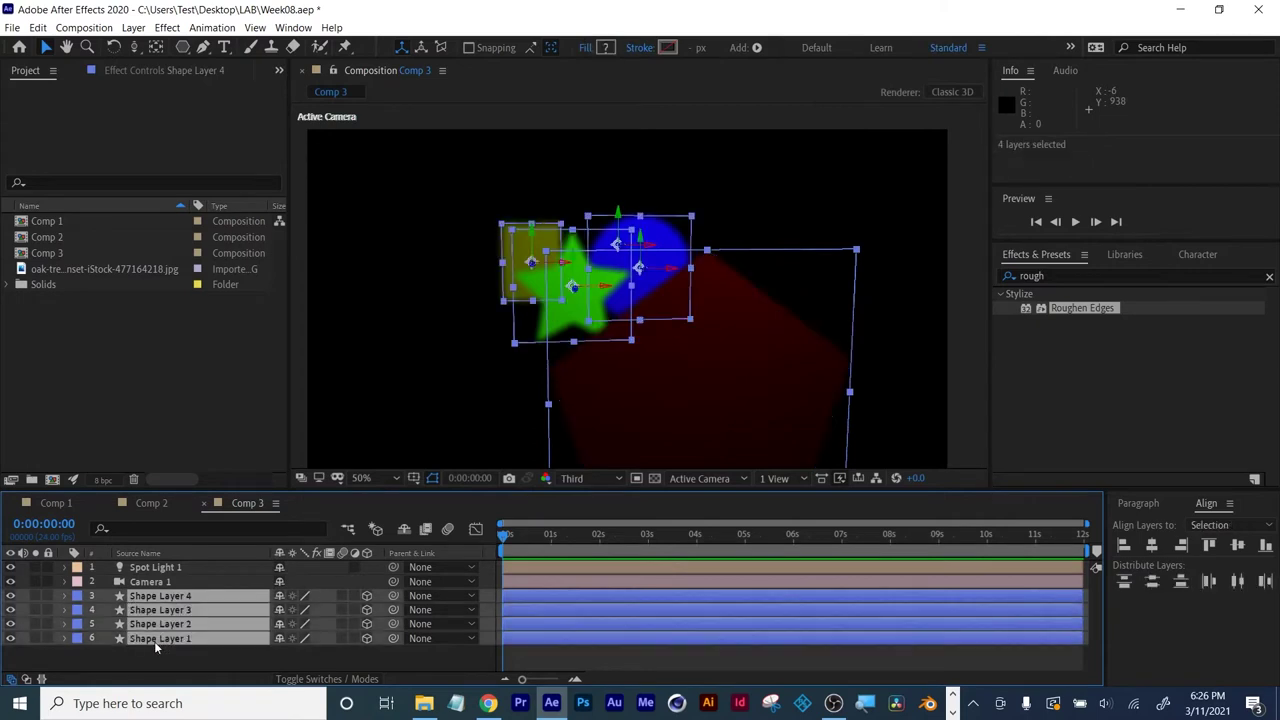
pyautogui.click(65, 596)
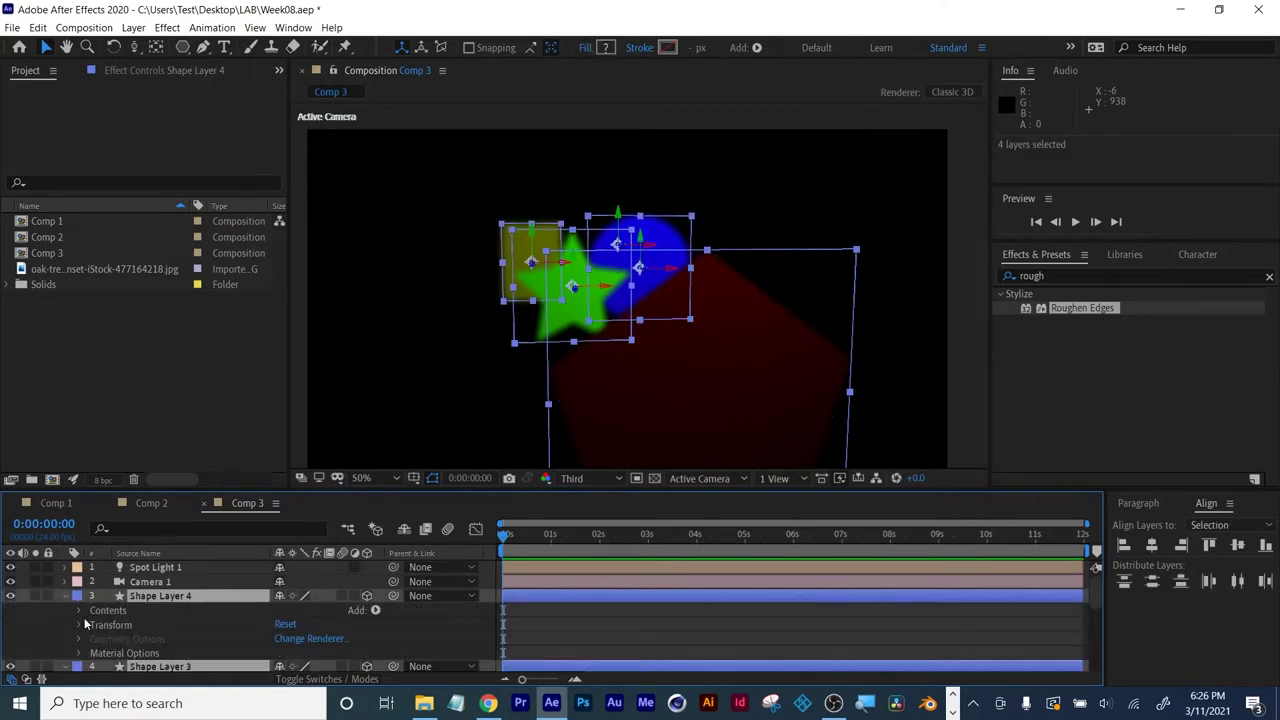
pyautogui.click(79, 653)
pyautogui.scroll(-2, 178, 626)
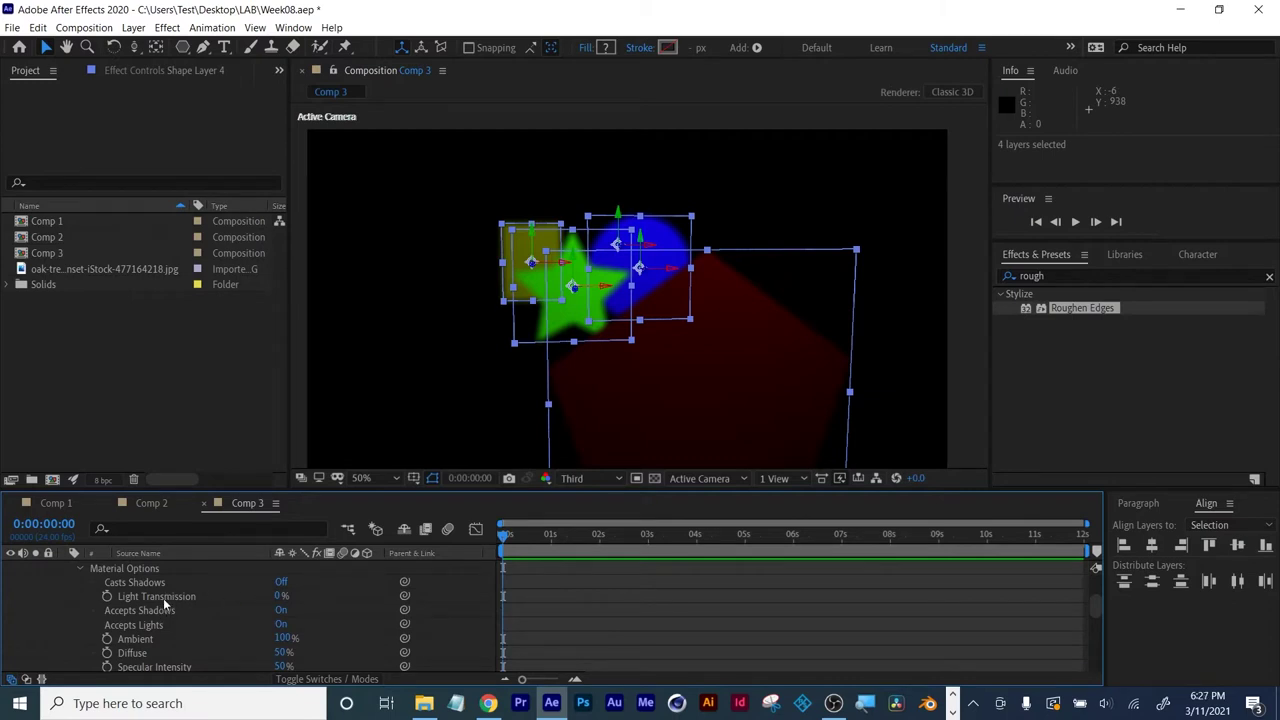
pyautogui.click(281, 582)
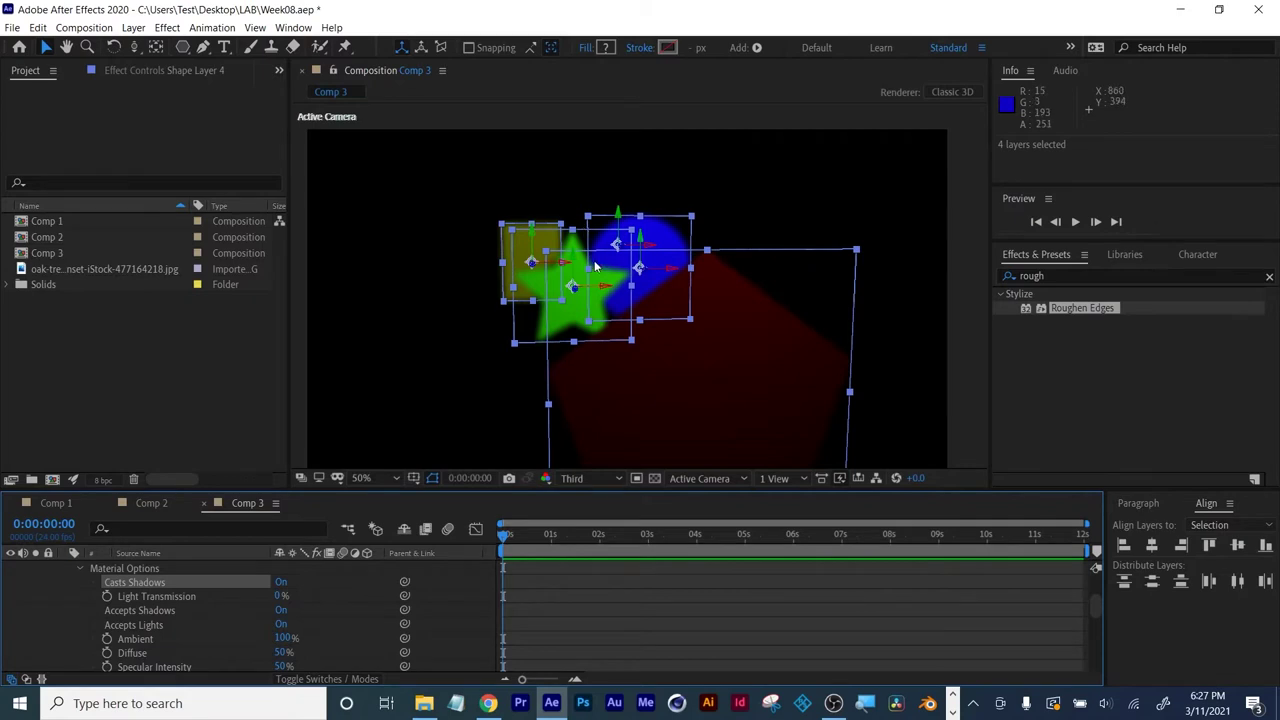
# Set the composition preview resolution to Full, deselect the layers, and inspect the shapes up close for cast shadows.
pyautogui.click(580, 479)
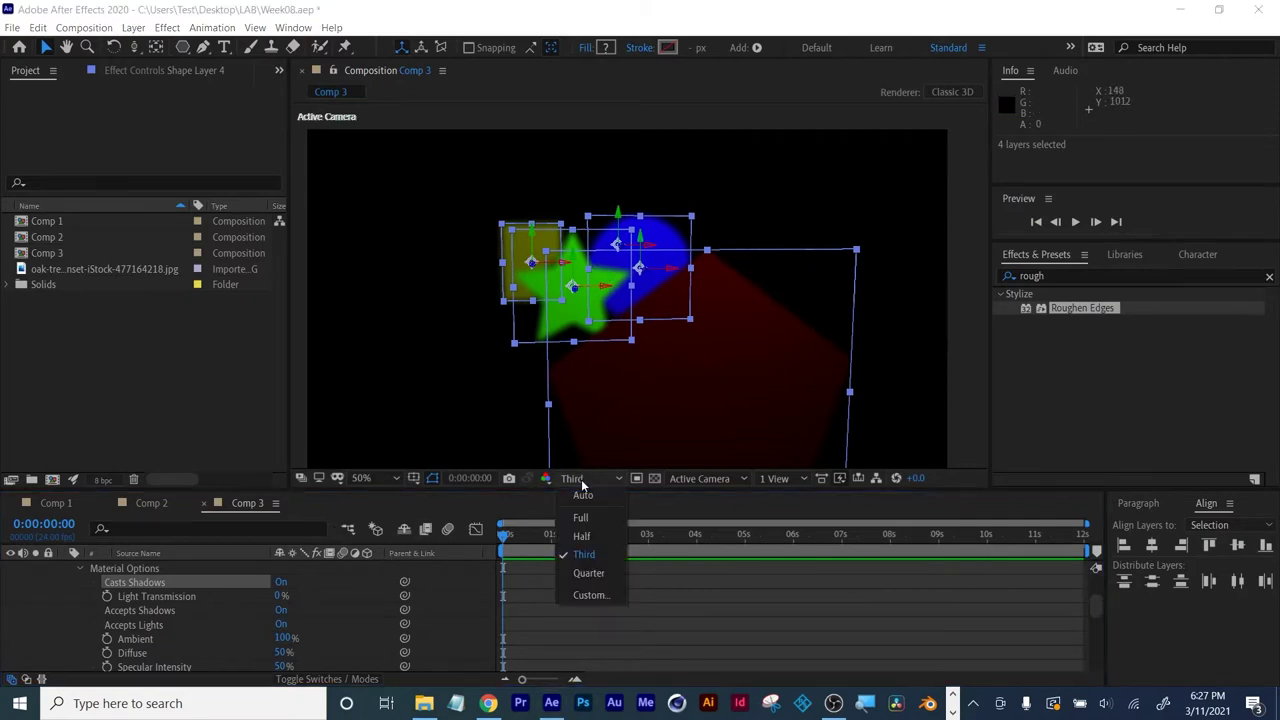
pyautogui.click(578, 517)
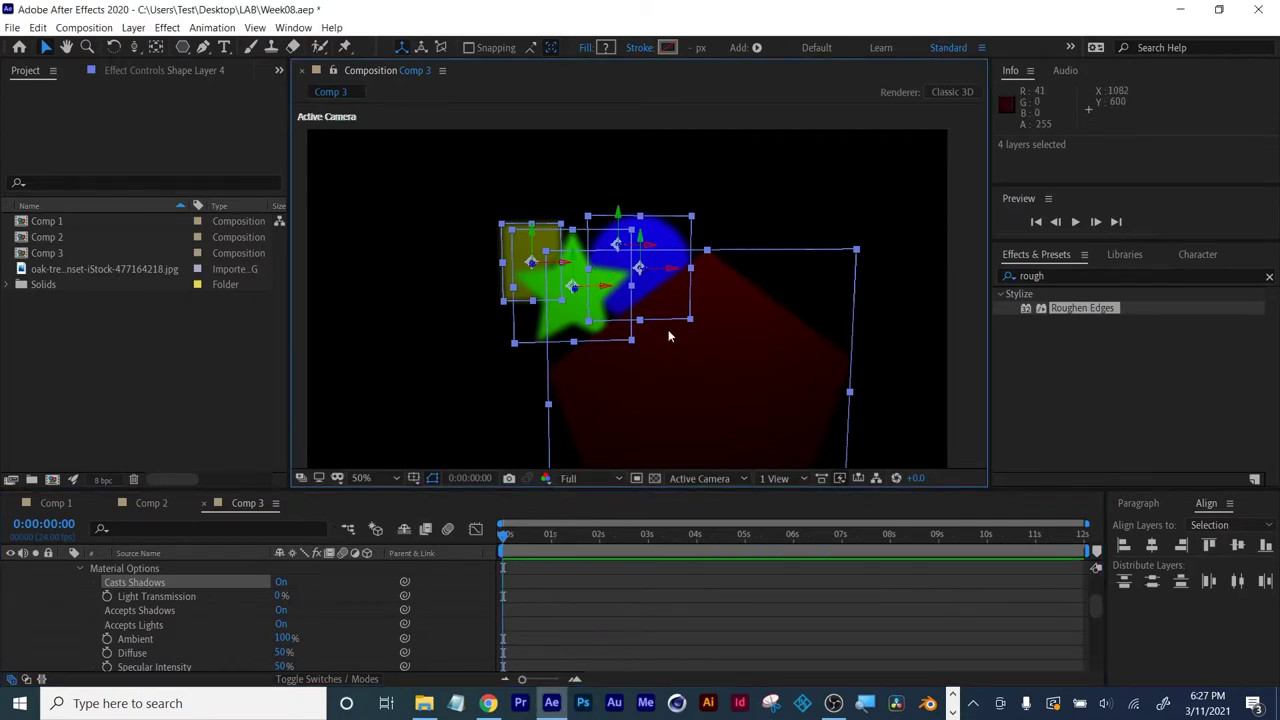
pyautogui.click(589, 603)
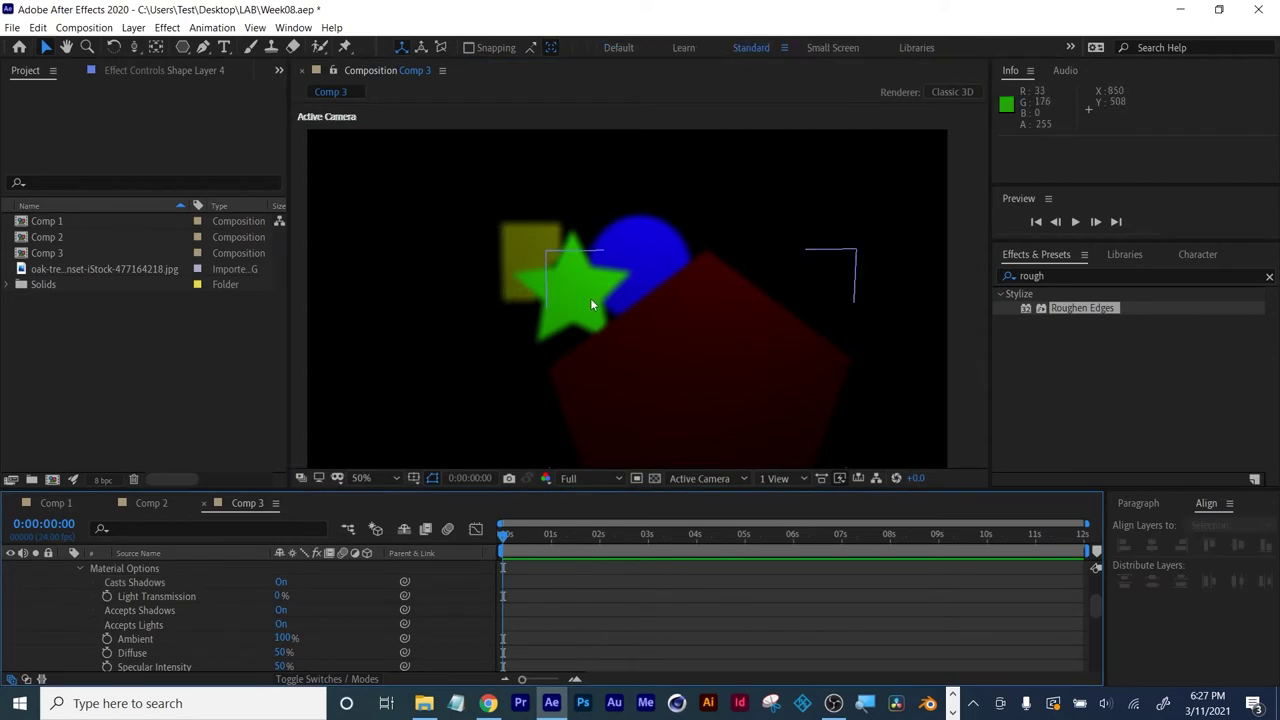
pyautogui.scroll(2, 616, 282)
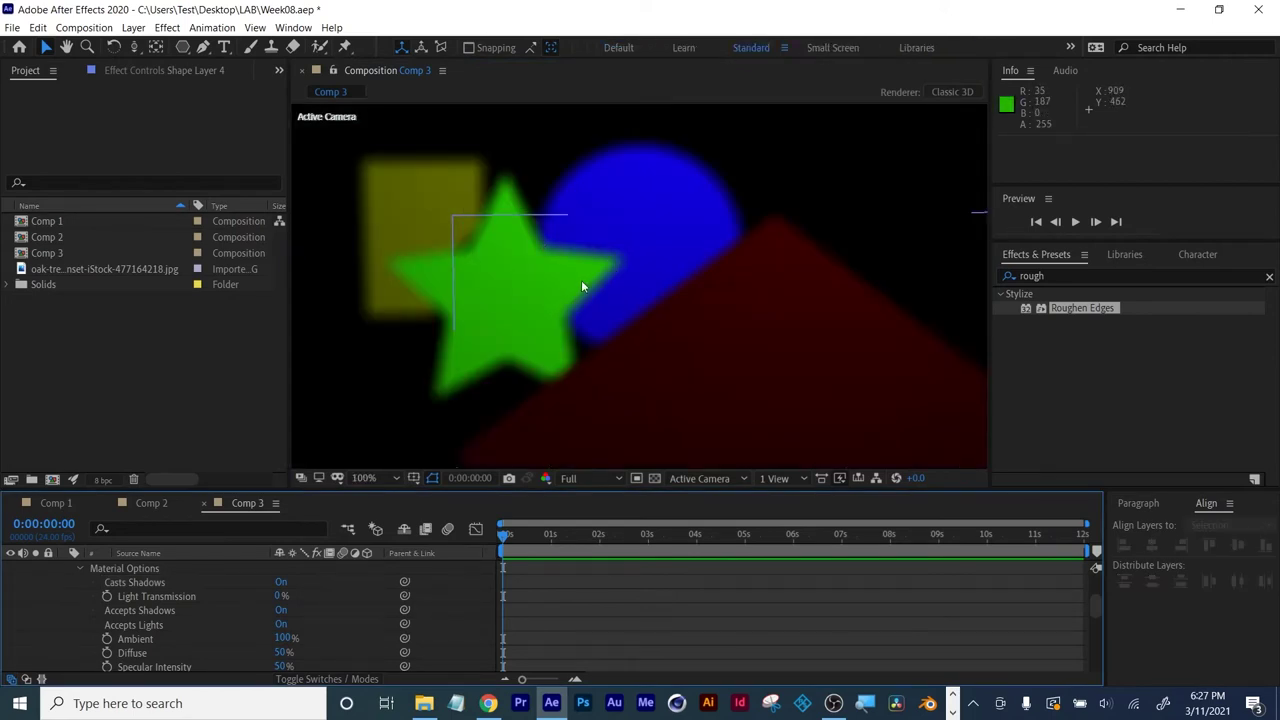
pyautogui.scroll(-2, 493, 340)
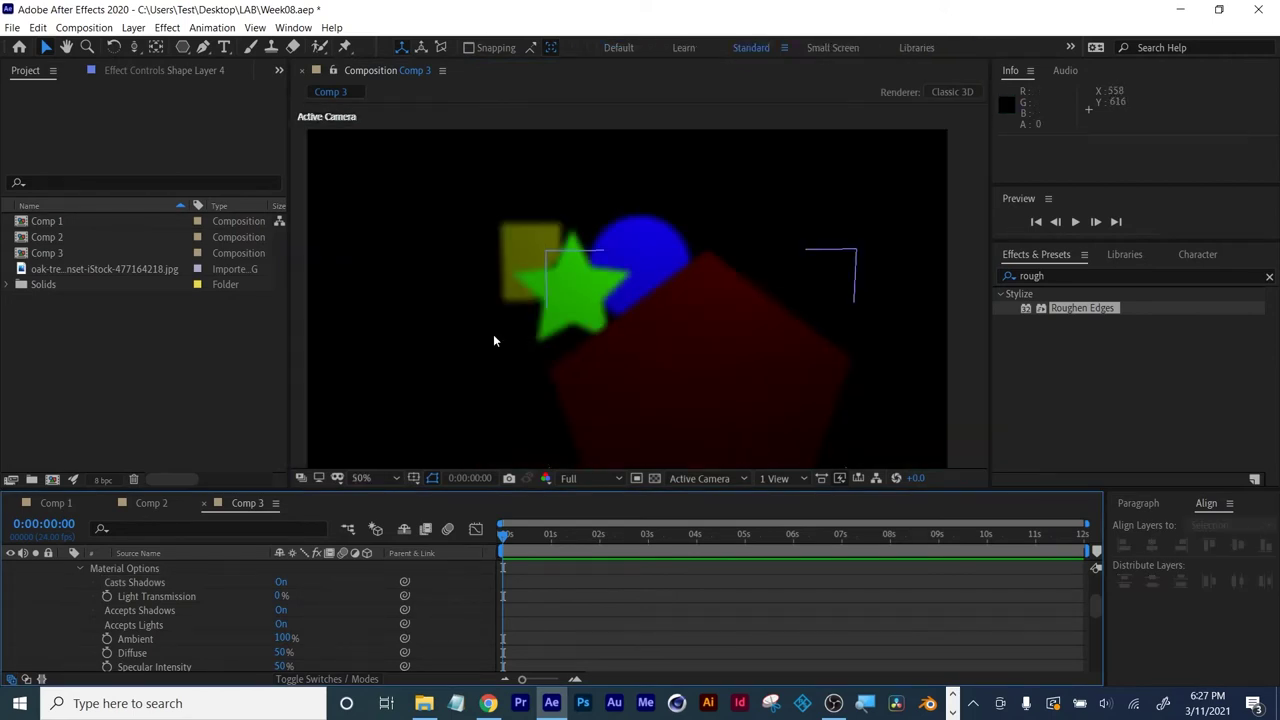
# Add a white ambient light with its intensity lowered to 65% to the composition.
pyautogui.click(133, 27)
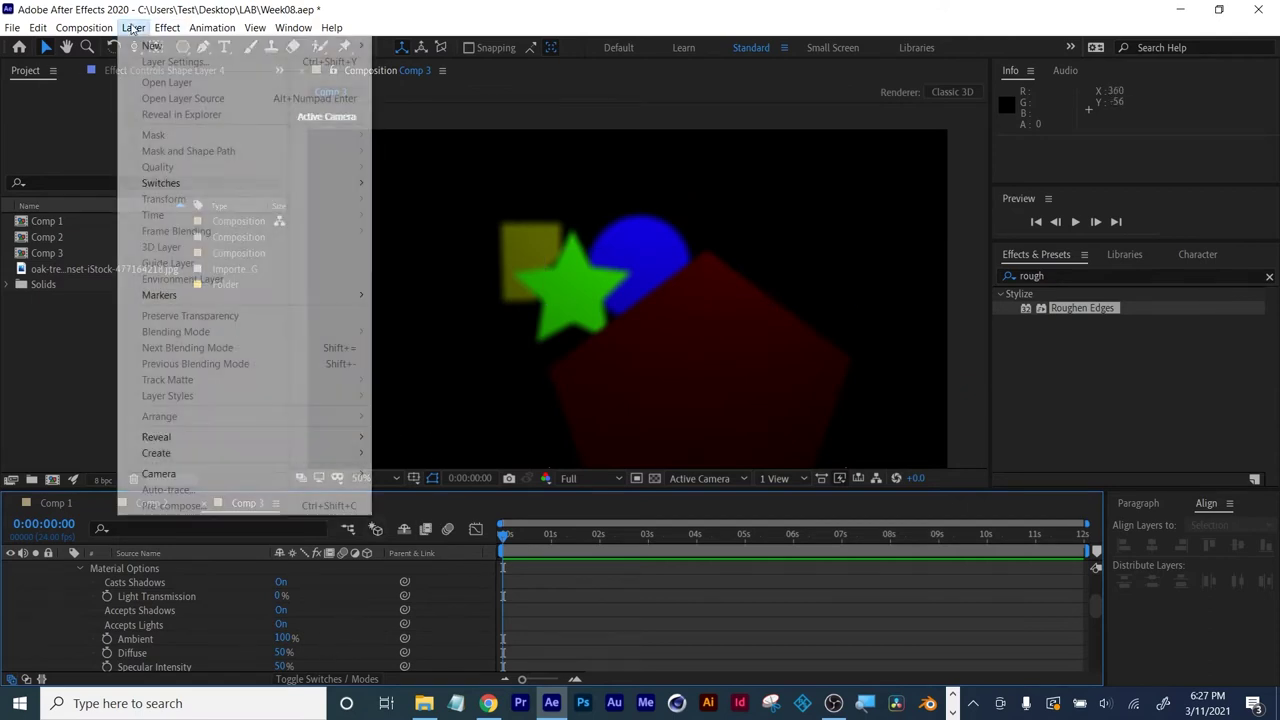
pyautogui.moveTo(160, 45)
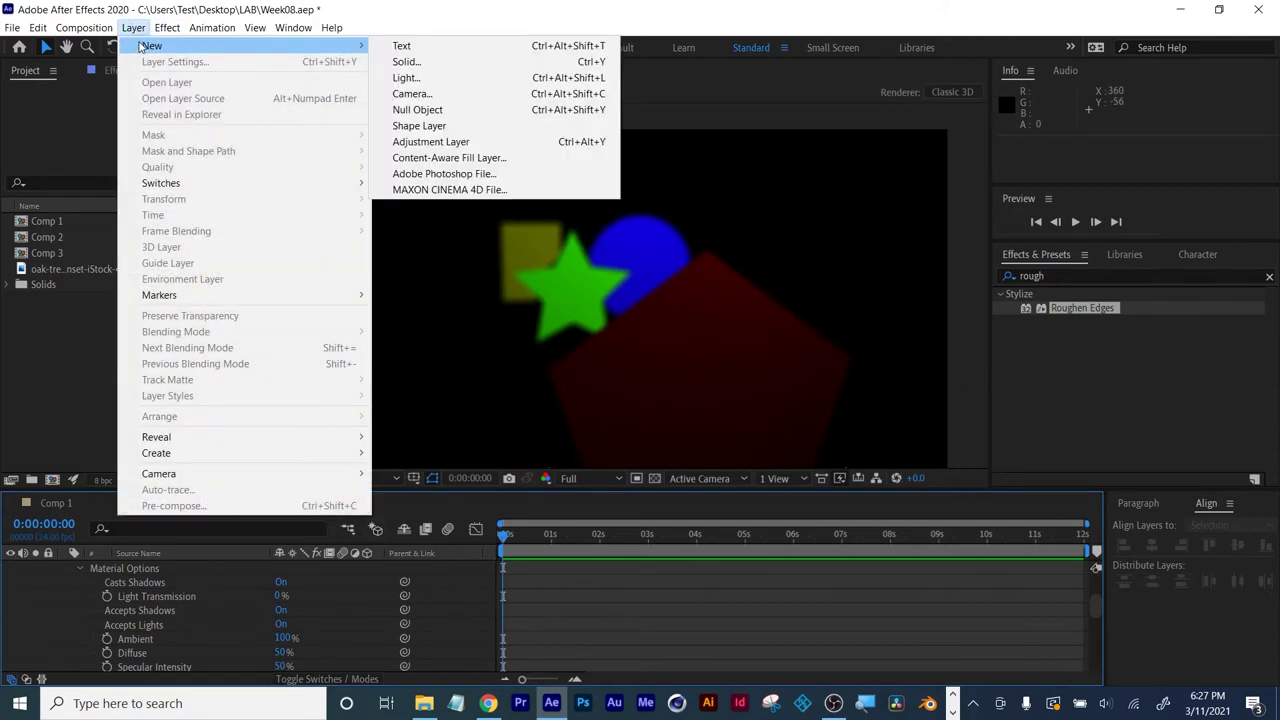
pyautogui.click(412, 78)
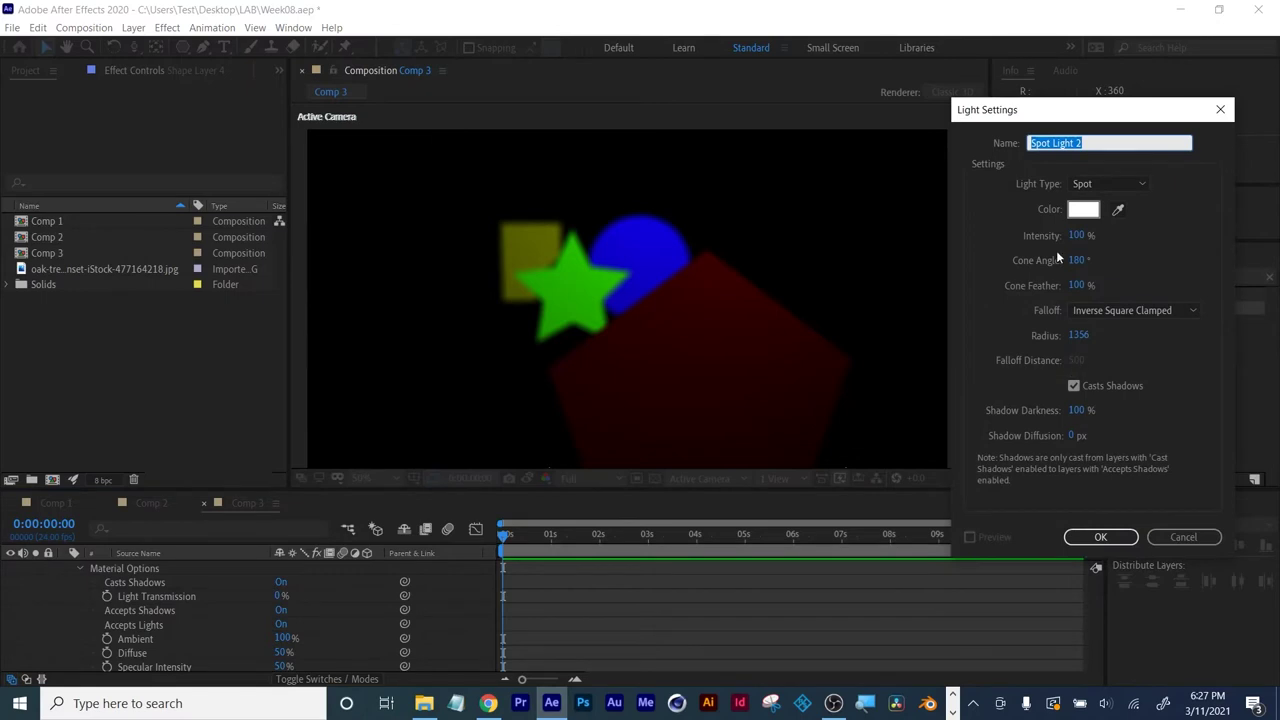
pyautogui.click(1108, 180)
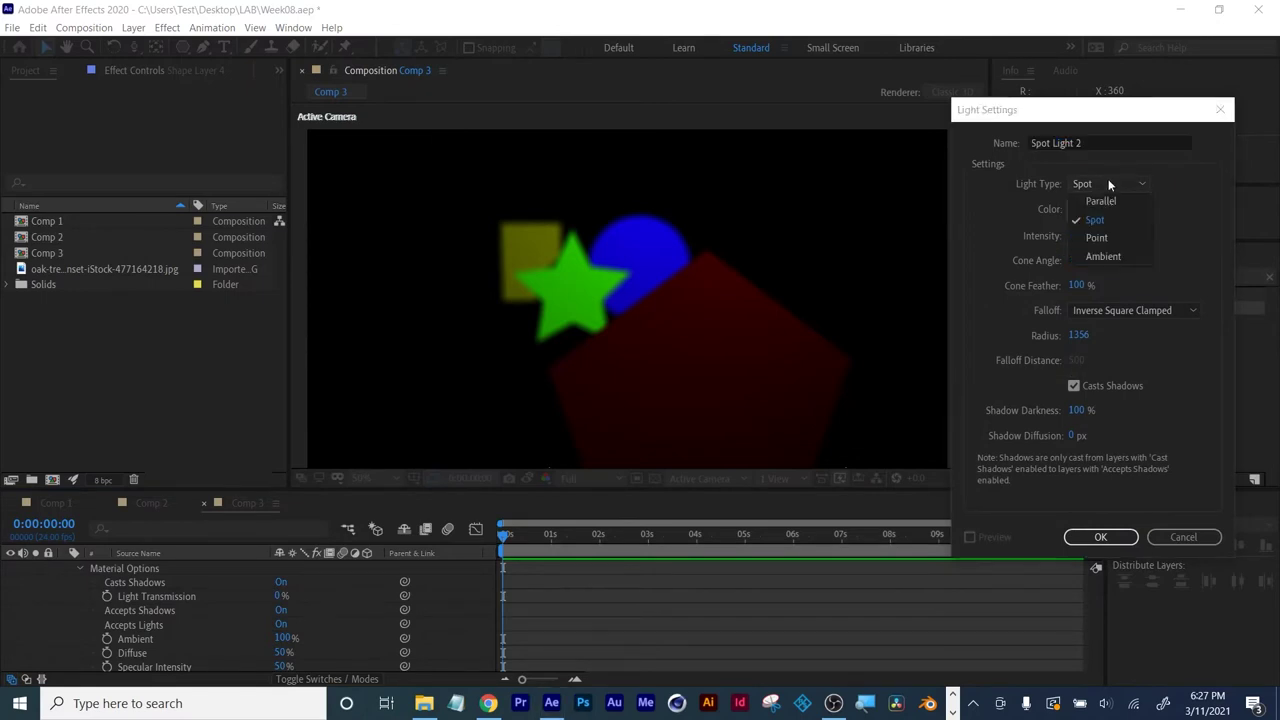
pyautogui.click(1114, 254)
pyautogui.moveTo(1080, 237); pyautogui.dragTo(1066, 251)
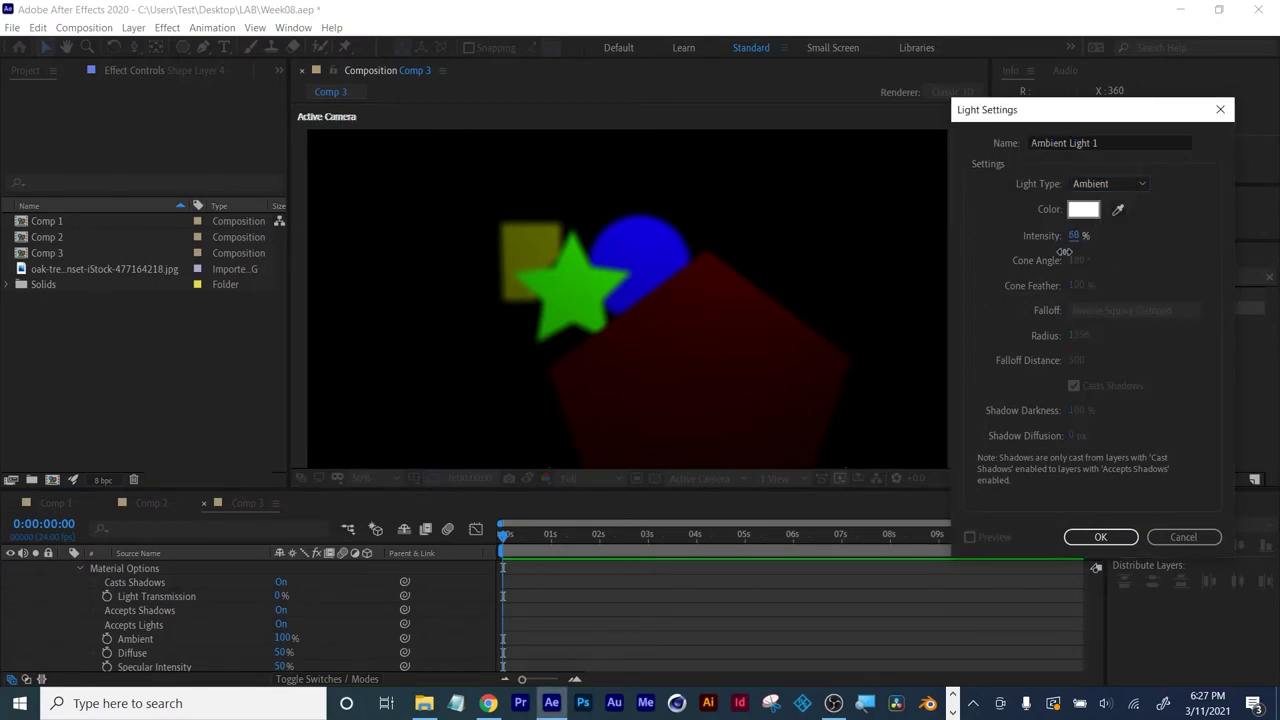
pyautogui.click(1100, 538)
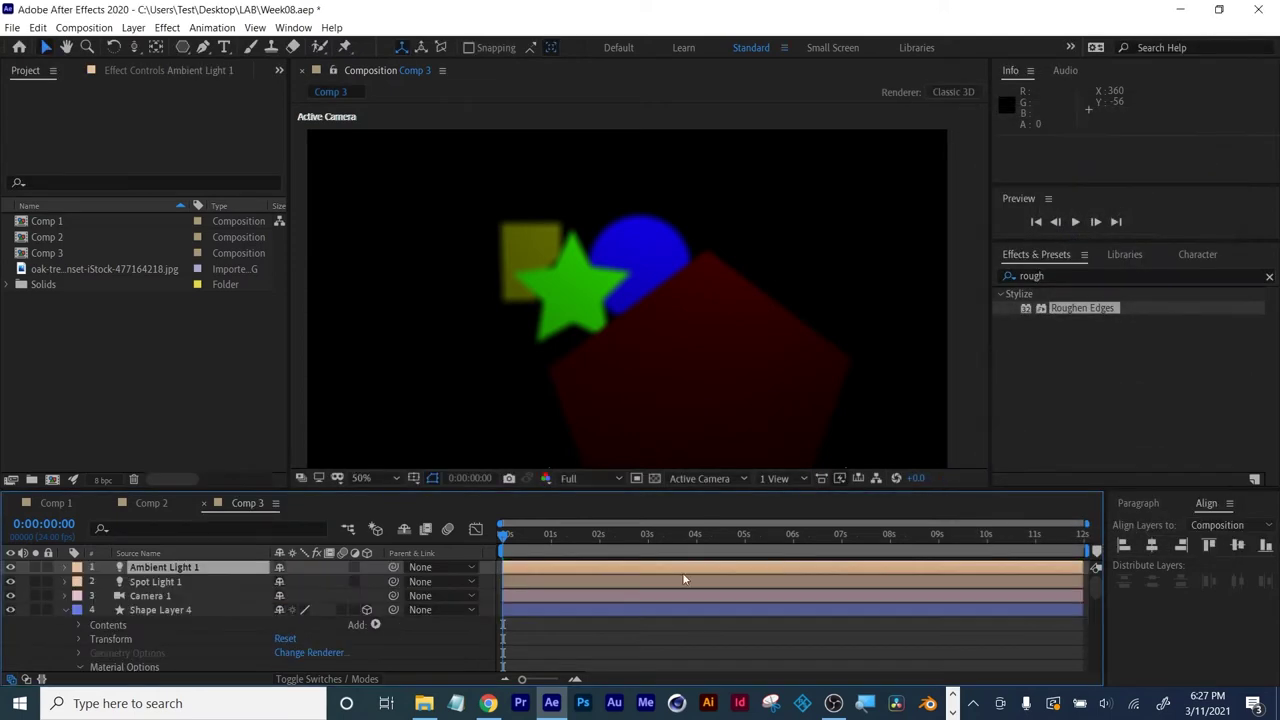
# Expand the ambient light's Light Options and reduce its Intensity to 26%.
pyautogui.click(65, 567)
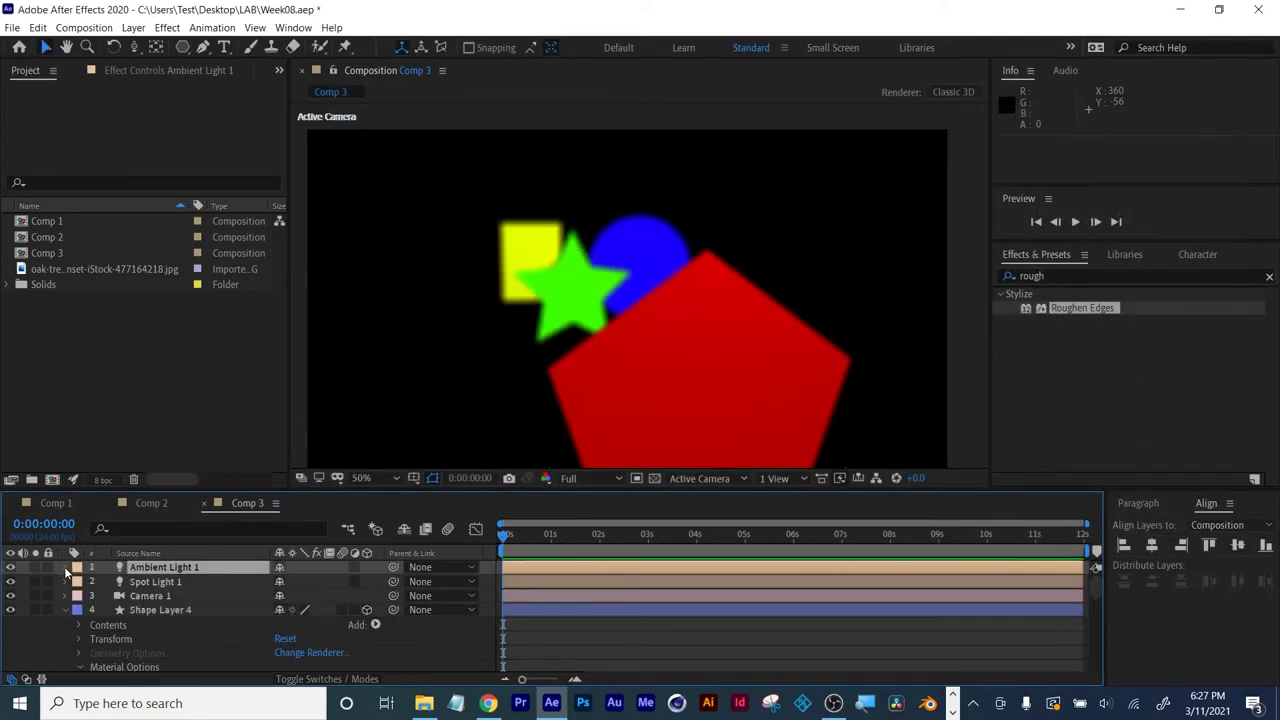
pyautogui.click(81, 582)
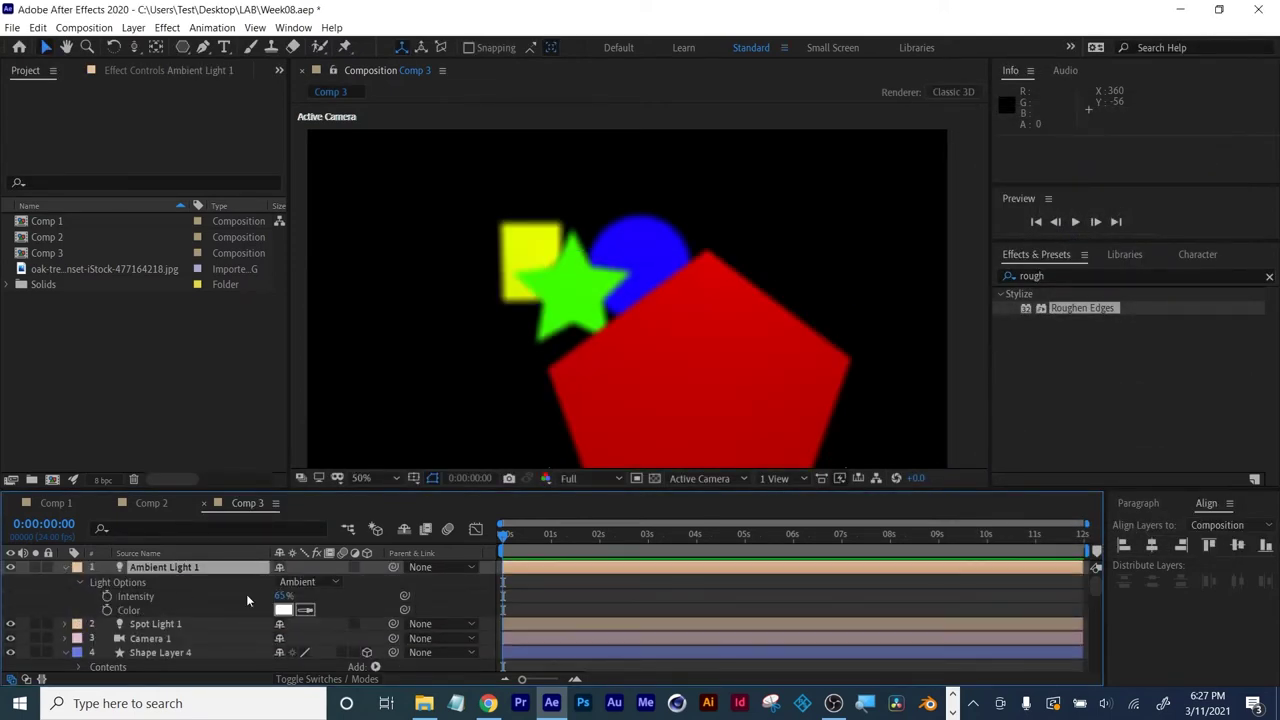
pyautogui.moveTo(283, 598); pyautogui.dragTo(258, 604)
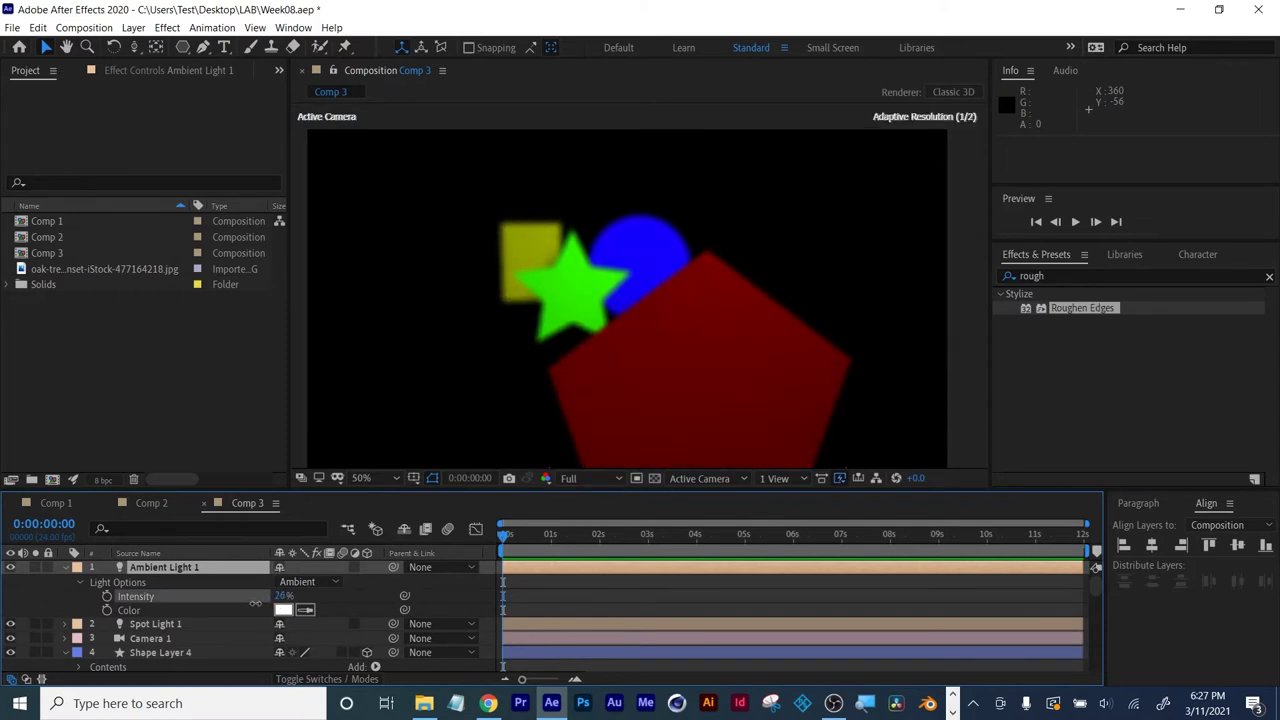
# Create a text layer reading "Title" and place it over the upper part of the shapes.
pyautogui.hotkey('ctrl', 'alt', 'shift', 't')
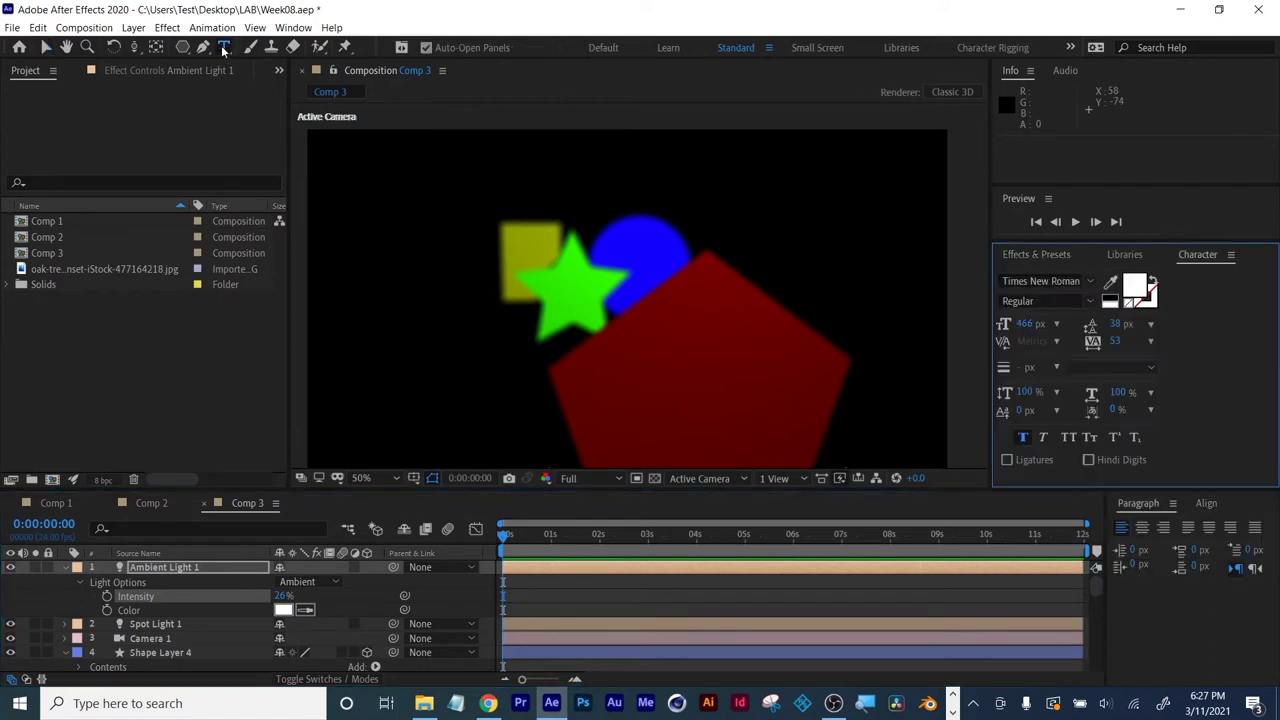
pyautogui.write('Title')
pyautogui.hotkey('ctrl', 'a')
pyautogui.click(44, 47)
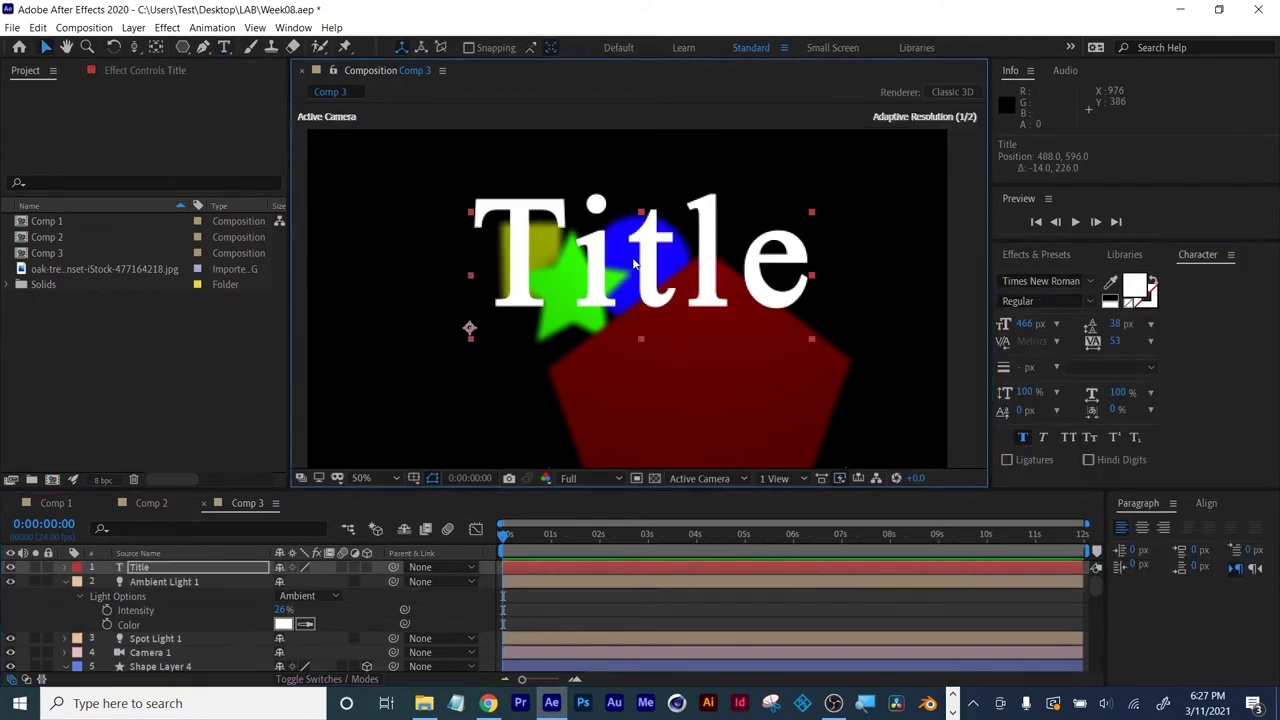
# Make the Title layer 3D, set its Z position to 1200, and shift it behind the shapes to about 536, 614.8.
pyautogui.click(367, 567)
pyautogui.press('p')
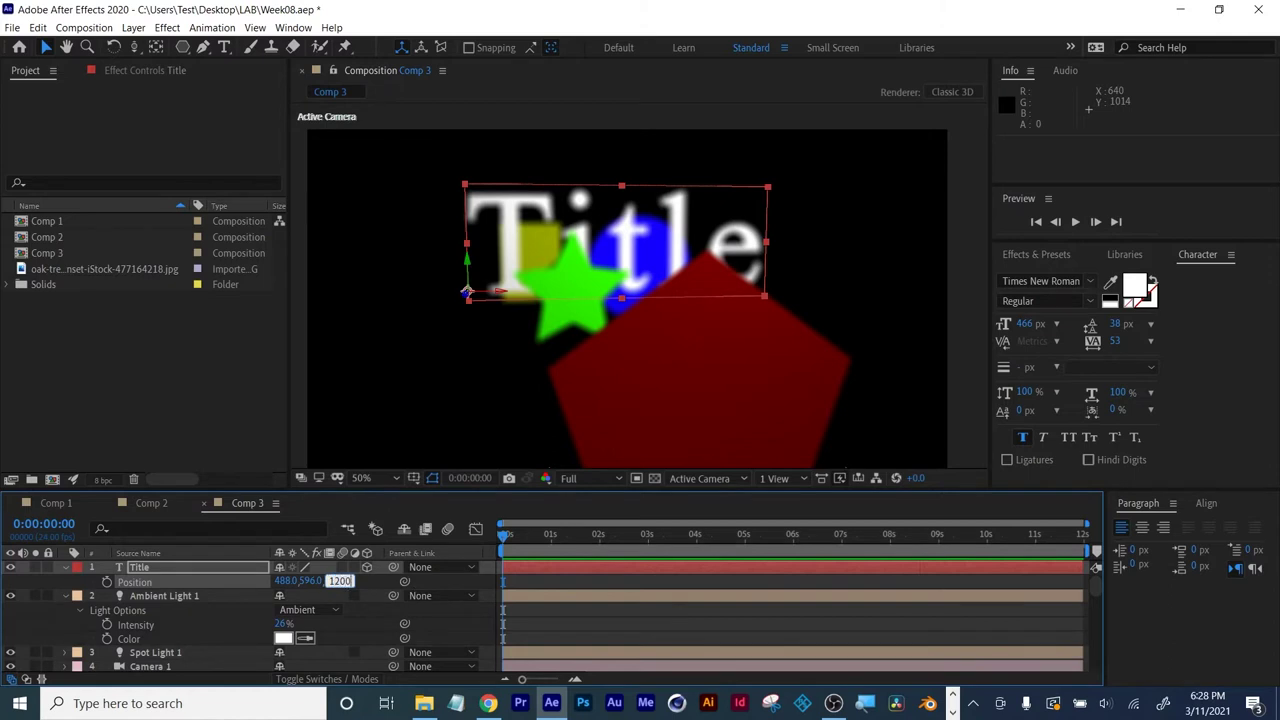
pyautogui.press('Return')
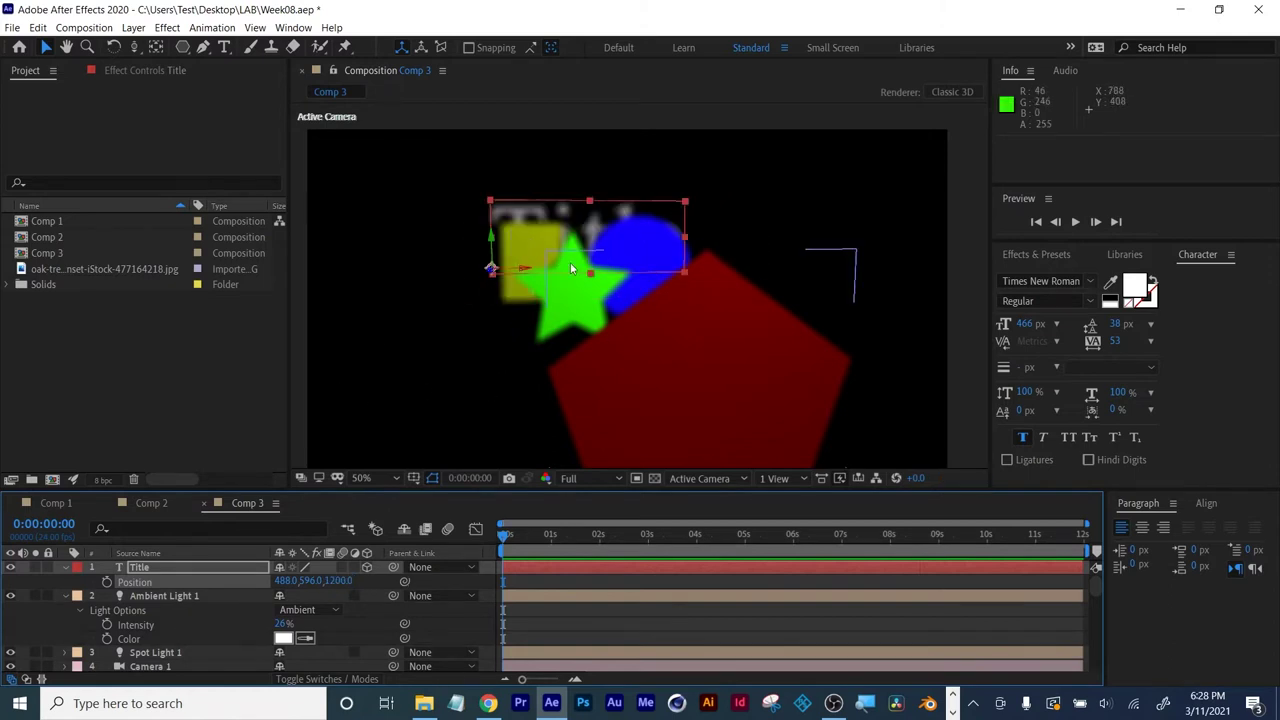
pyautogui.moveTo(490, 243); pyautogui.dragTo(540, 275)
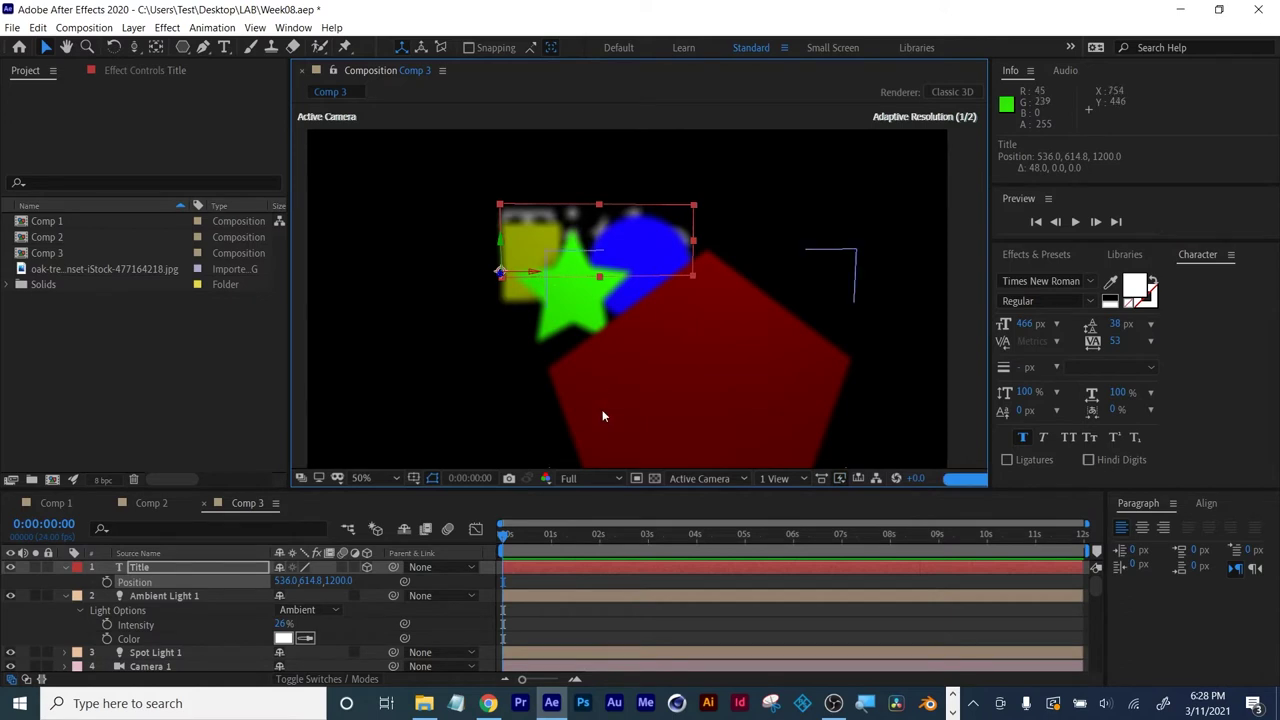
# Collapse the expanded properties of the title, light and shape layers, and select Camera 1.
pyautogui.click(160, 595)
pyautogui.press('u')
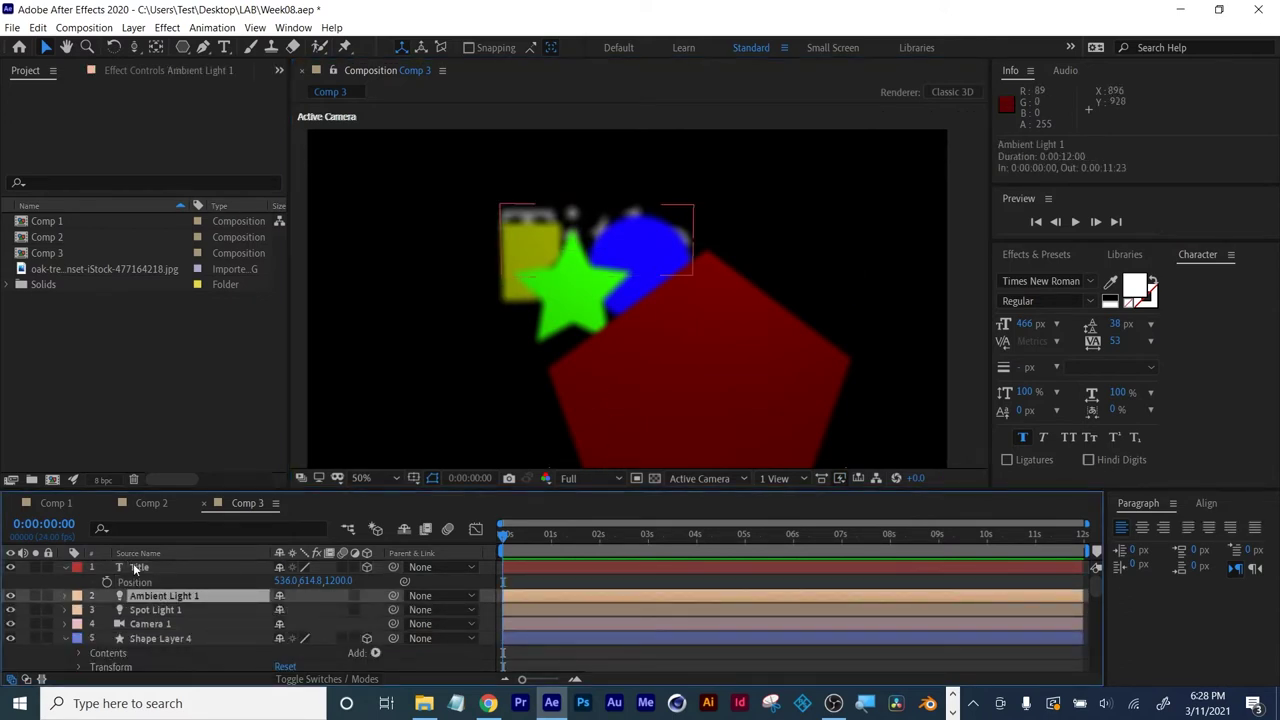
pyautogui.click(139, 567)
pyautogui.press('u')
pyautogui.click(150, 623)
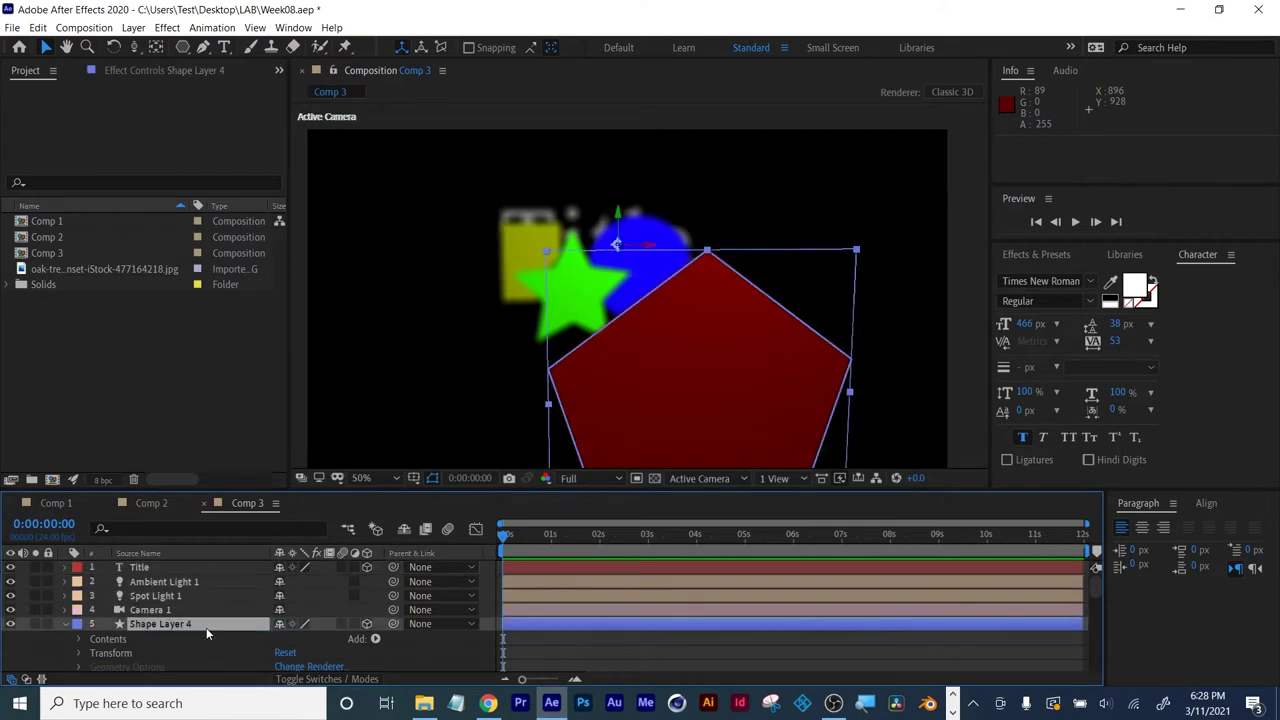
pyautogui.hotkey('ctrl', 'd')
pyautogui.click(144, 638)
pyautogui.press('u')
pyautogui.click(150, 651)
pyautogui.scroll(-2, 157, 651)
pyautogui.click(157, 607)
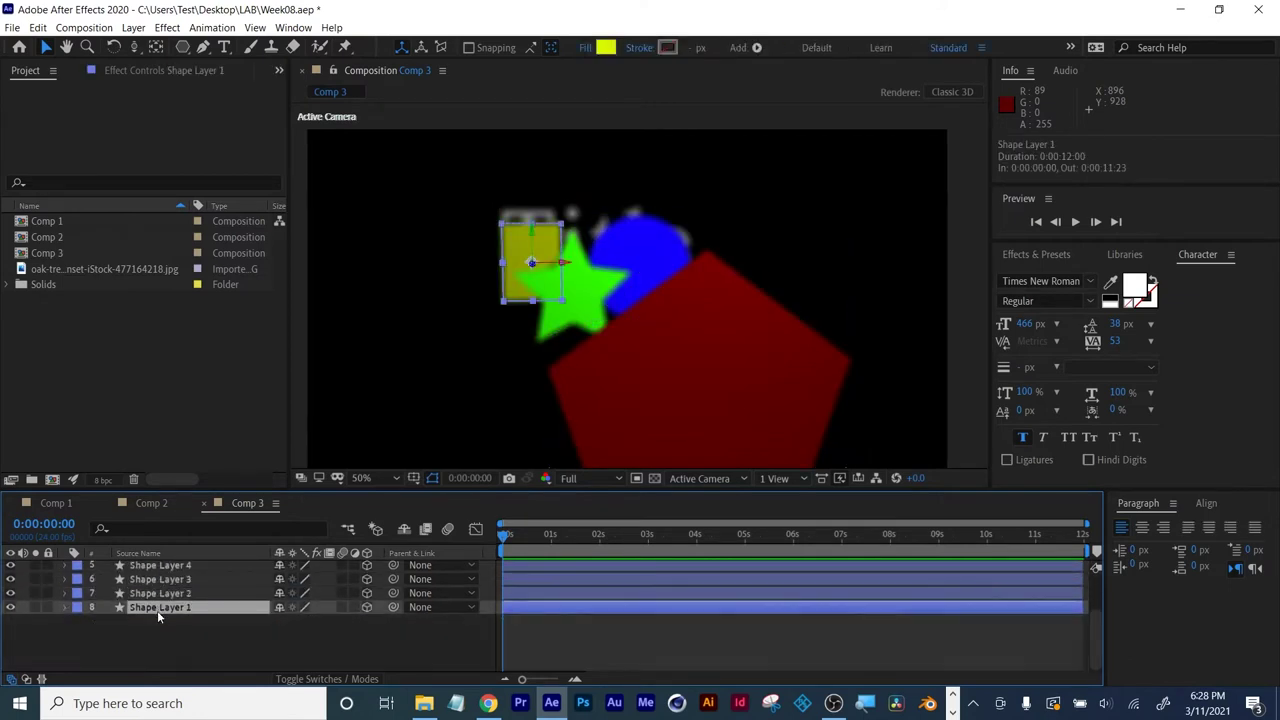
pyautogui.press('u')
pyautogui.click(169, 627)
pyautogui.scroll(1, 143, 604)
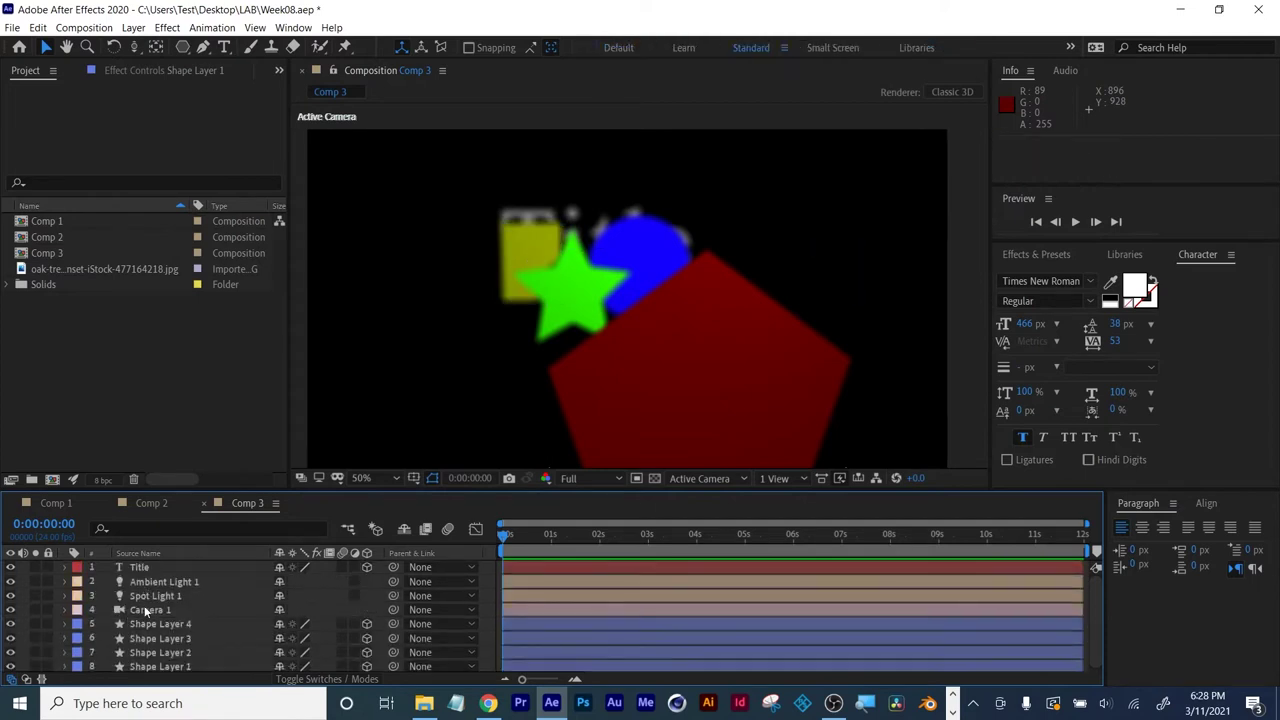
pyautogui.click(145, 608)
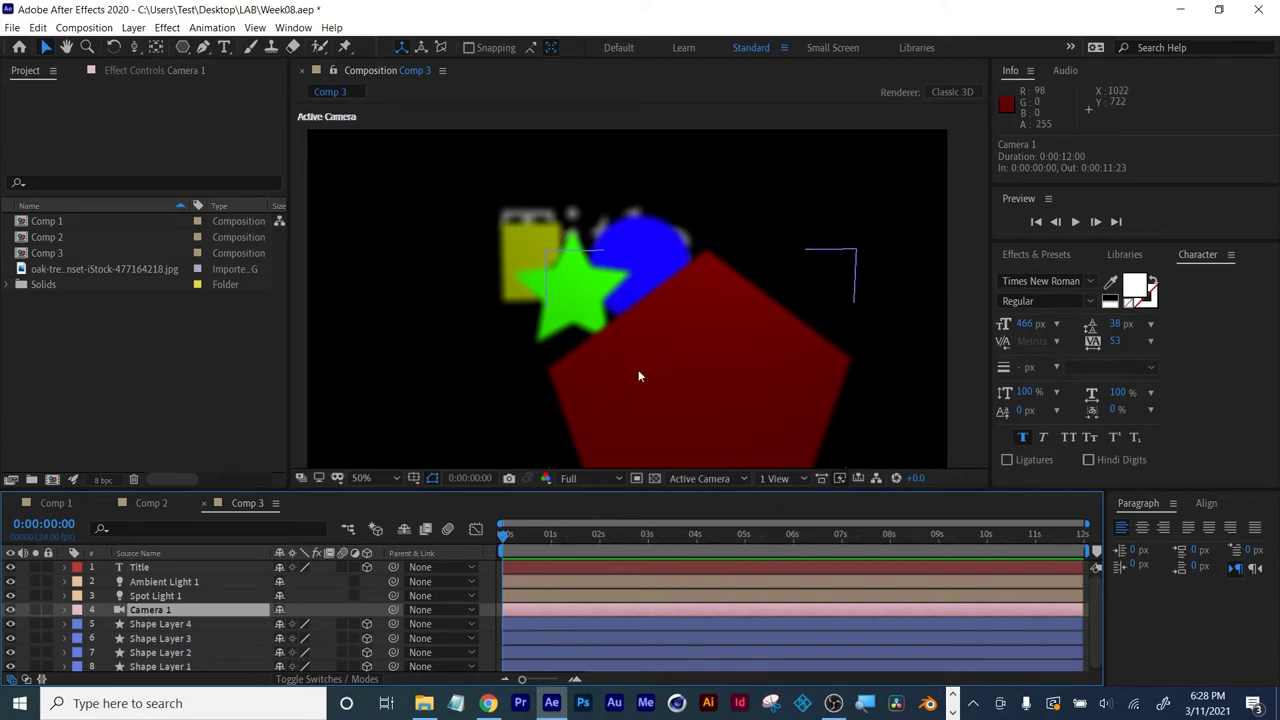
# Import the texture images into the project and add watercolor_01.PNG to Comp 3 among the lower shape layers.
pyautogui.click(98, 395)
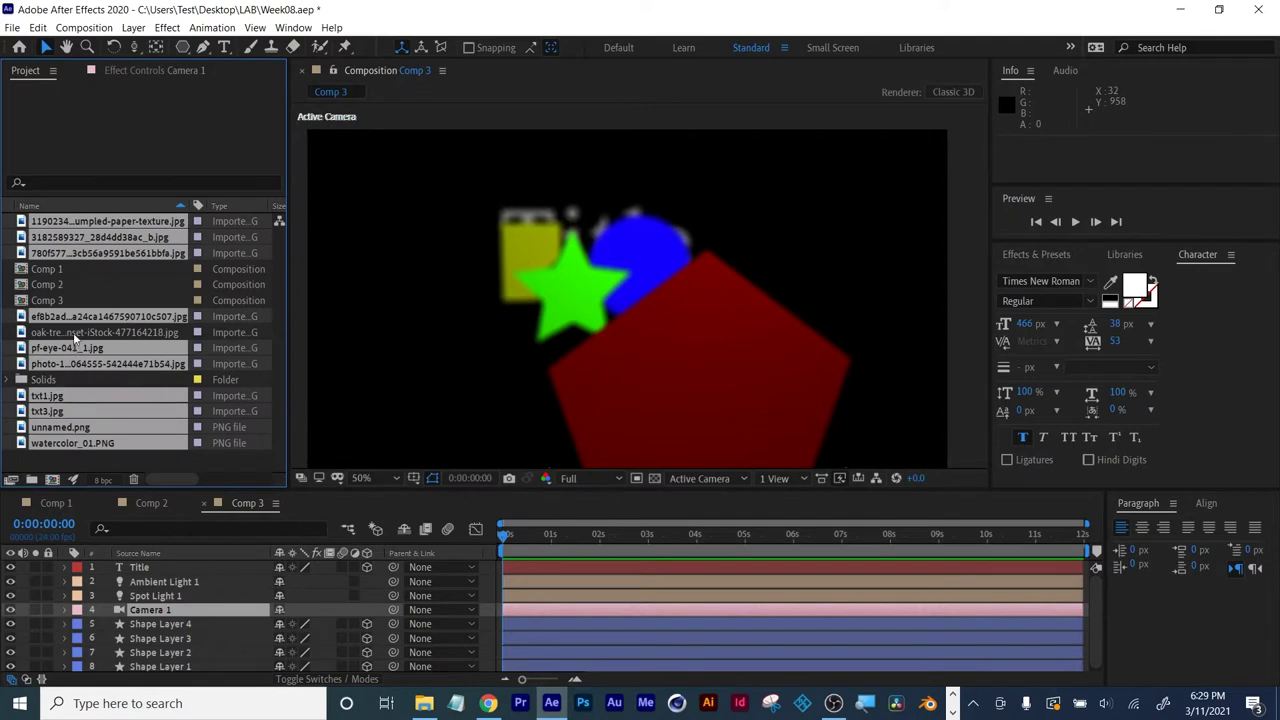
pyautogui.click(72, 336)
pyautogui.click(63, 347)
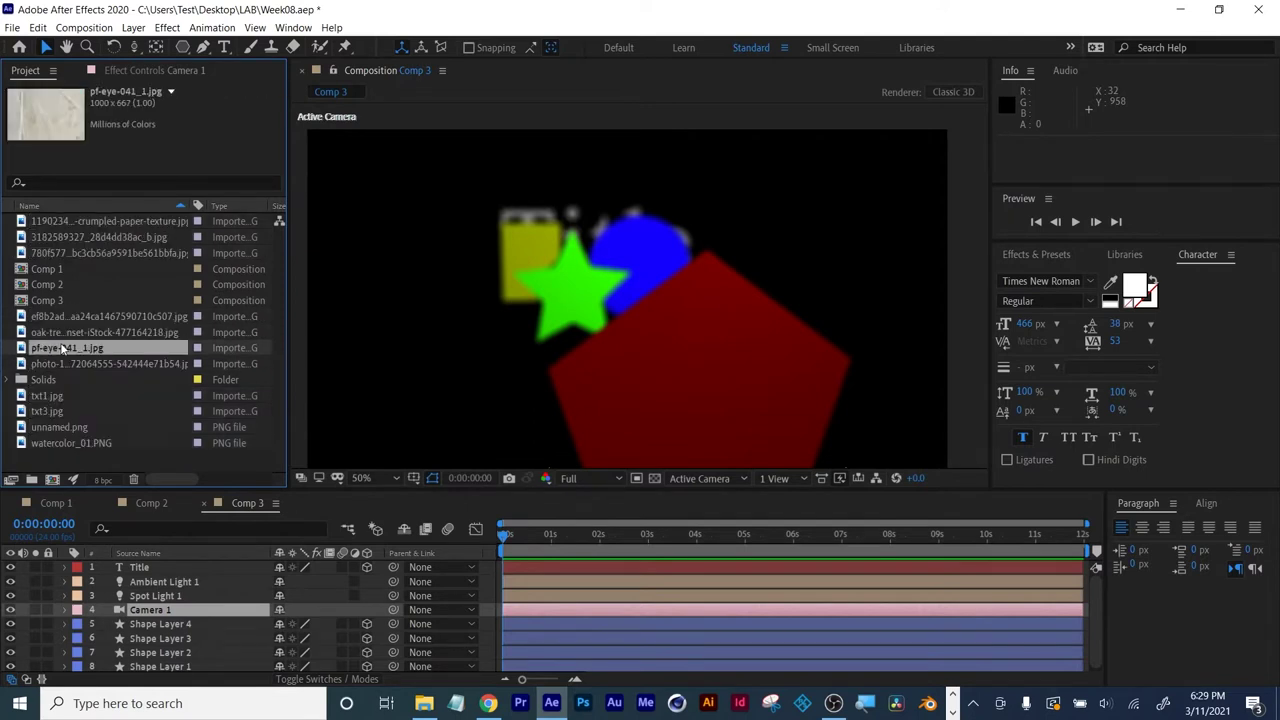
pyautogui.click(69, 249)
pyautogui.click(57, 444)
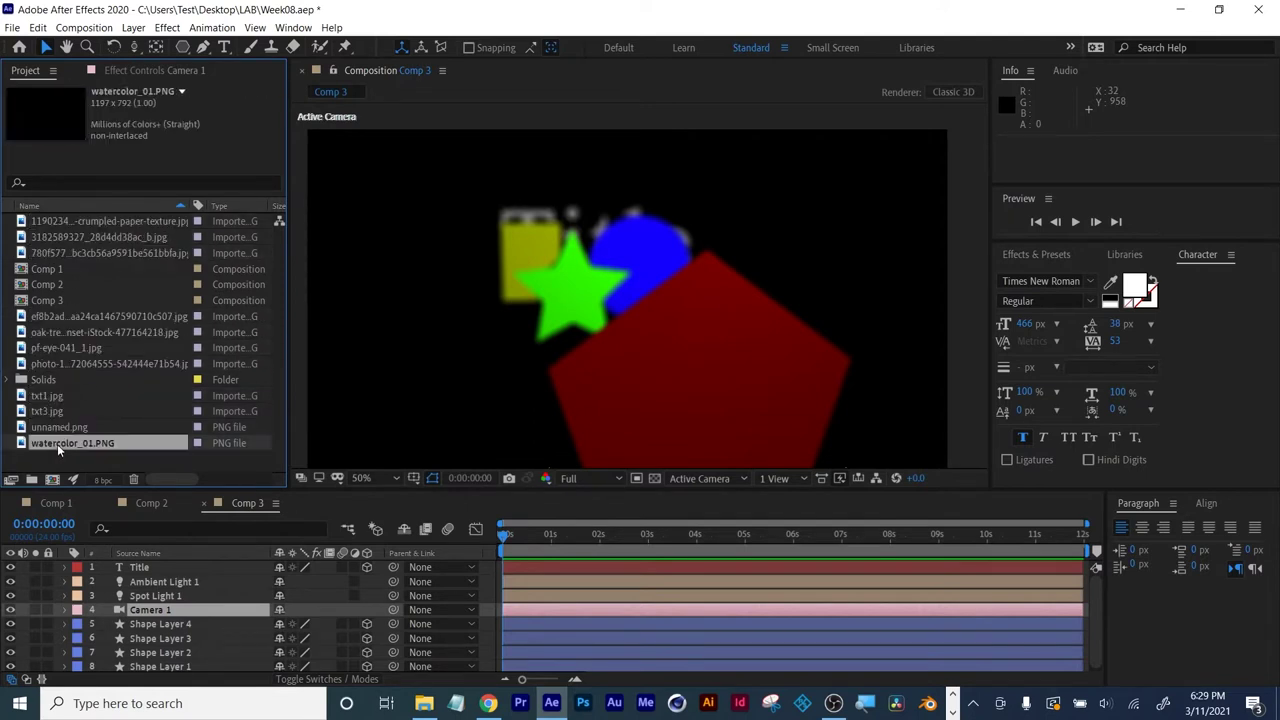
pyautogui.moveTo(69, 447); pyautogui.dragTo(174, 670)
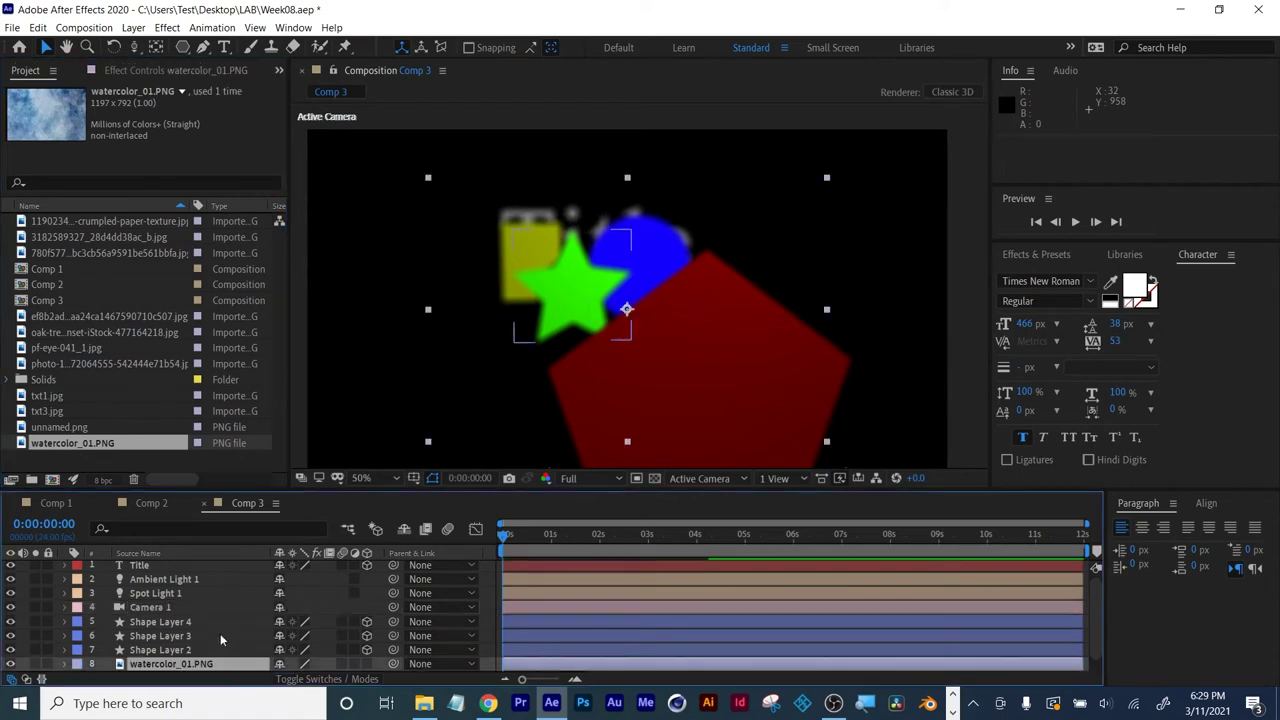
# Move Shape Layer 1 above Shape Layer 3, and place watercolor_01.PNG directly beneath Shape Layer 4.
pyautogui.click(152, 667)
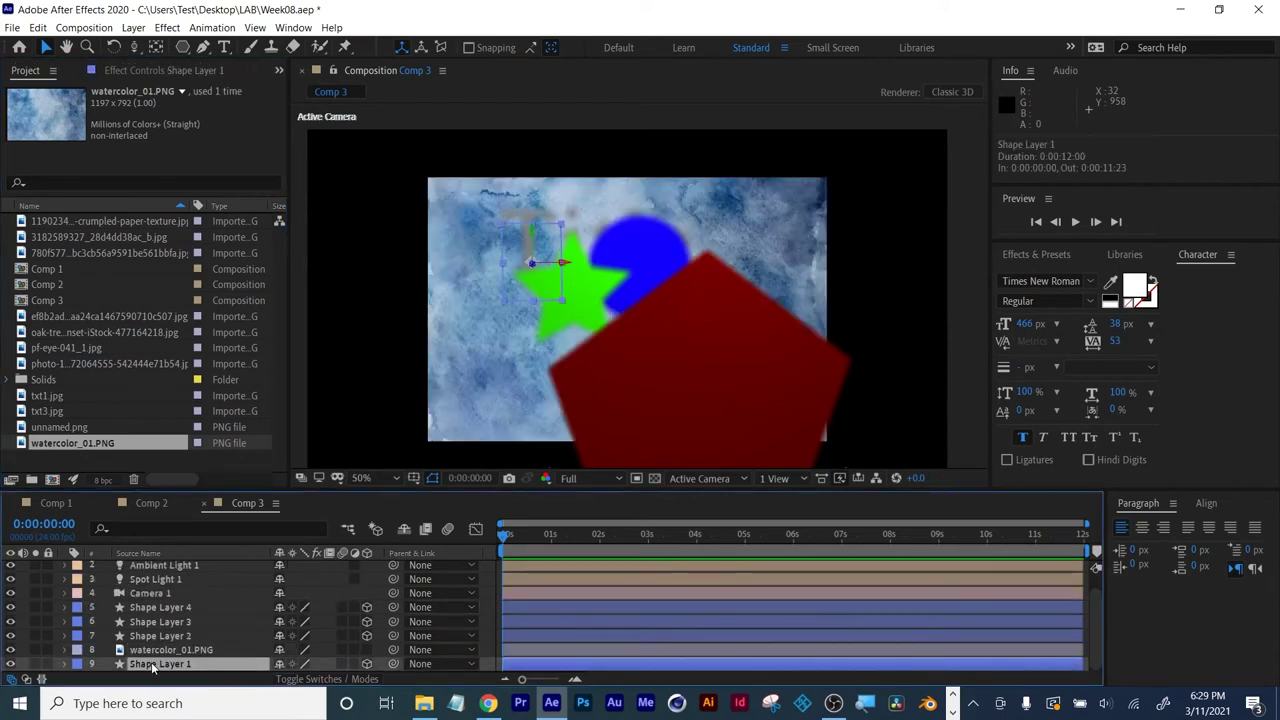
pyautogui.click(150, 607)
pyautogui.moveTo(150, 666); pyautogui.dragTo(155, 609)
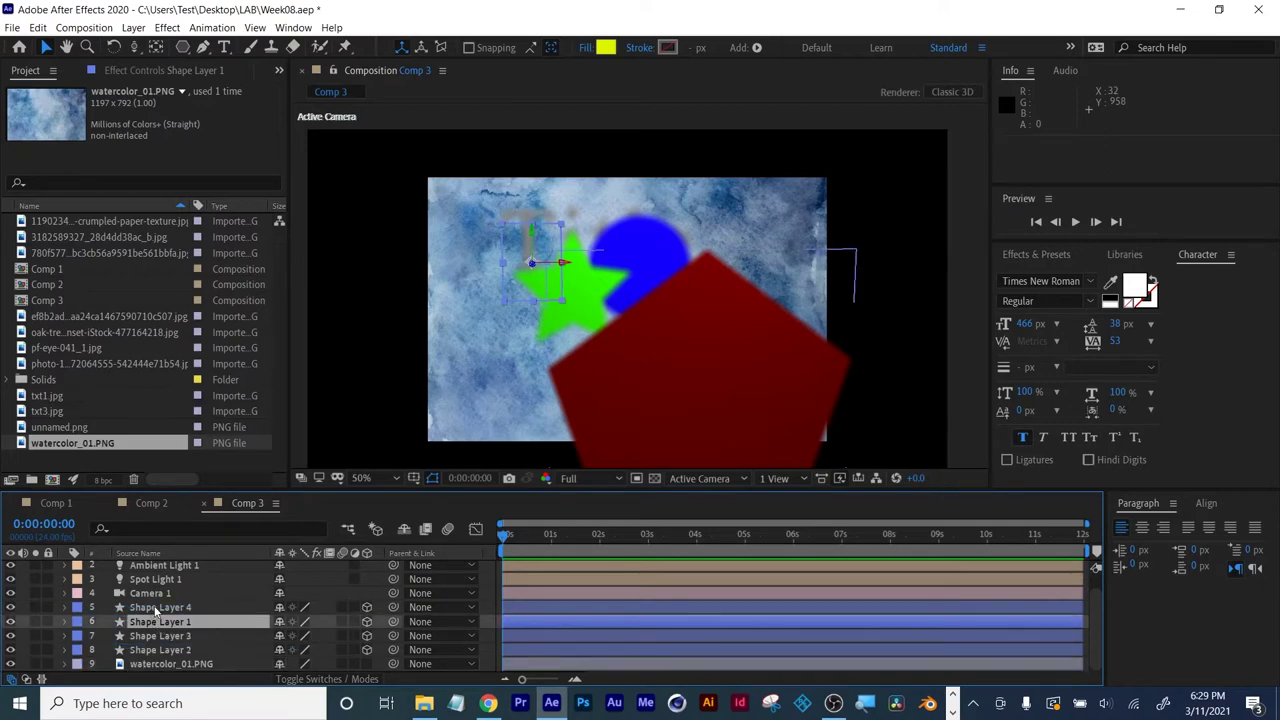
pyautogui.press(',')
pyautogui.press(',')
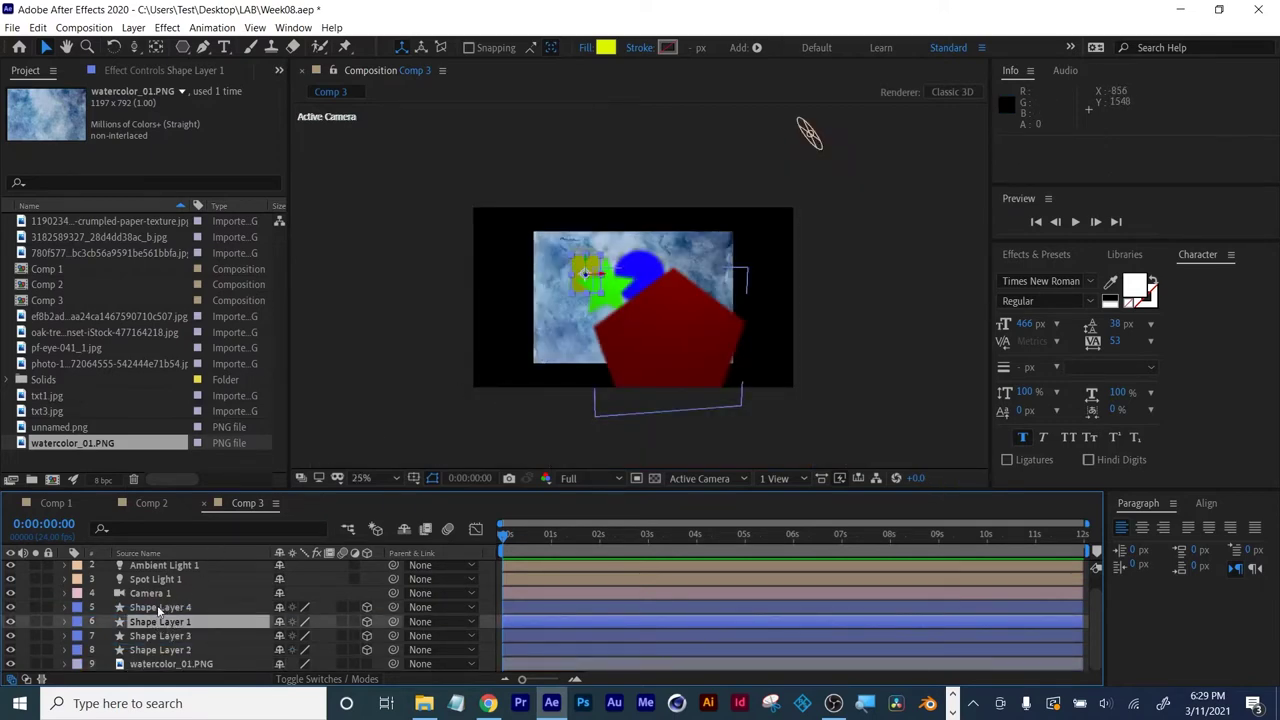
pyautogui.moveTo(157, 607)
pyautogui.mouseDown()
pyautogui.moveTo(166, 655)
pyautogui.moveTo(165, 610)
pyautogui.mouseUp()
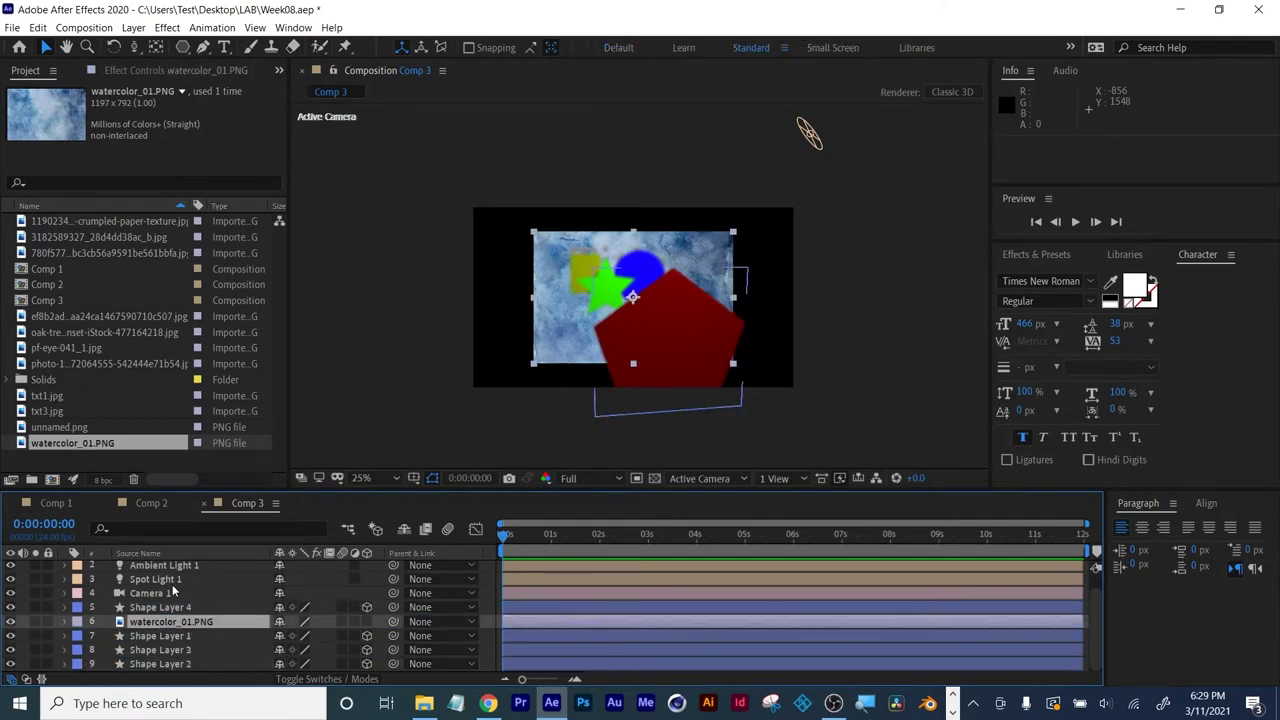
# Reposition the watercolor image behind the red pentagon and scale it to 122% so it covers the shape.
pyautogui.press('p')
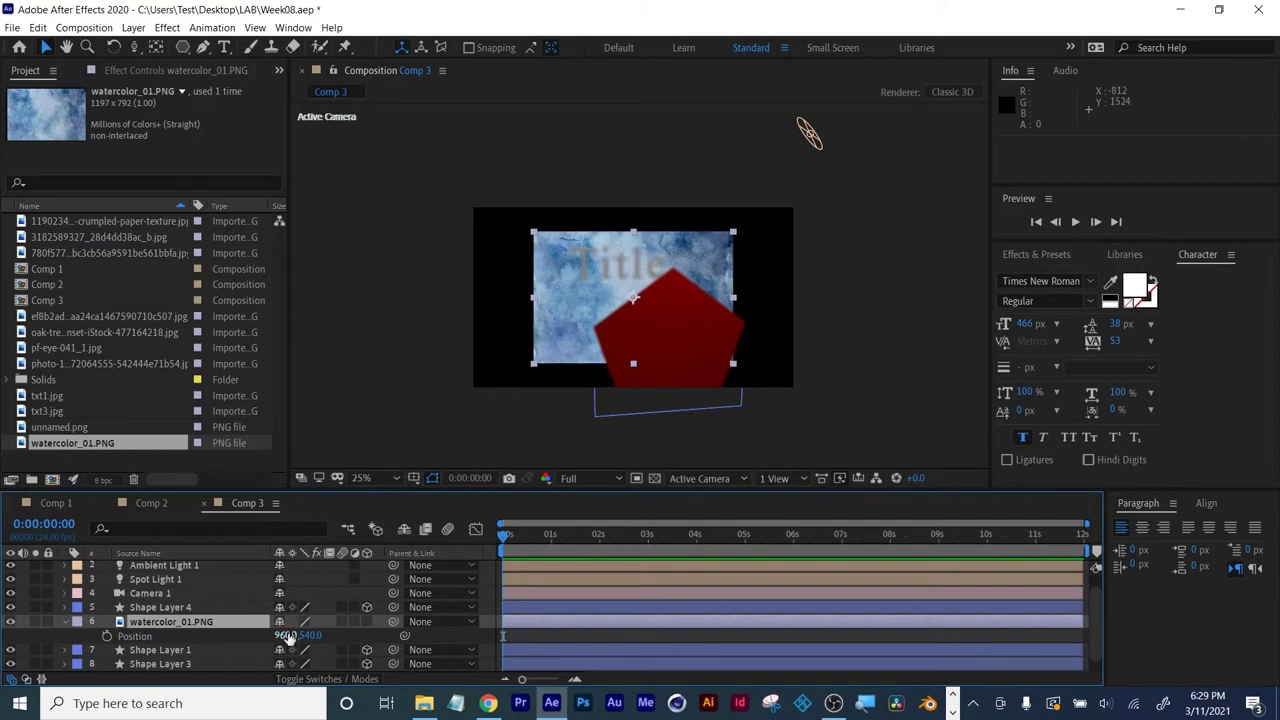
pyautogui.moveTo(309, 635); pyautogui.dragTo(512, 640)
pyautogui.moveTo(295, 635); pyautogui.dragTo(450, 620)
pyautogui.press('s')
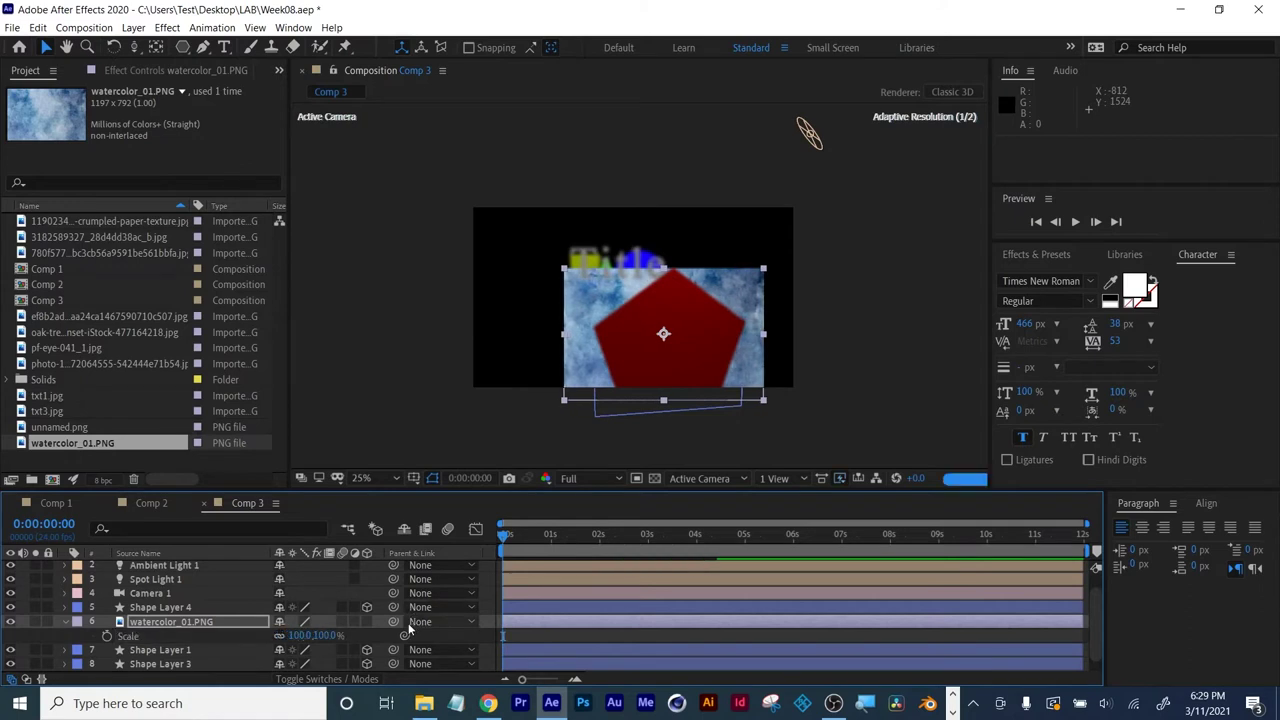
pyautogui.moveTo(300, 636); pyautogui.dragTo(336, 632)
# Apply an Alpha track matte from Shape Layer 4 to watercolor_01.PNG and collapse the image layer's properties.
pyautogui.click(180, 607)
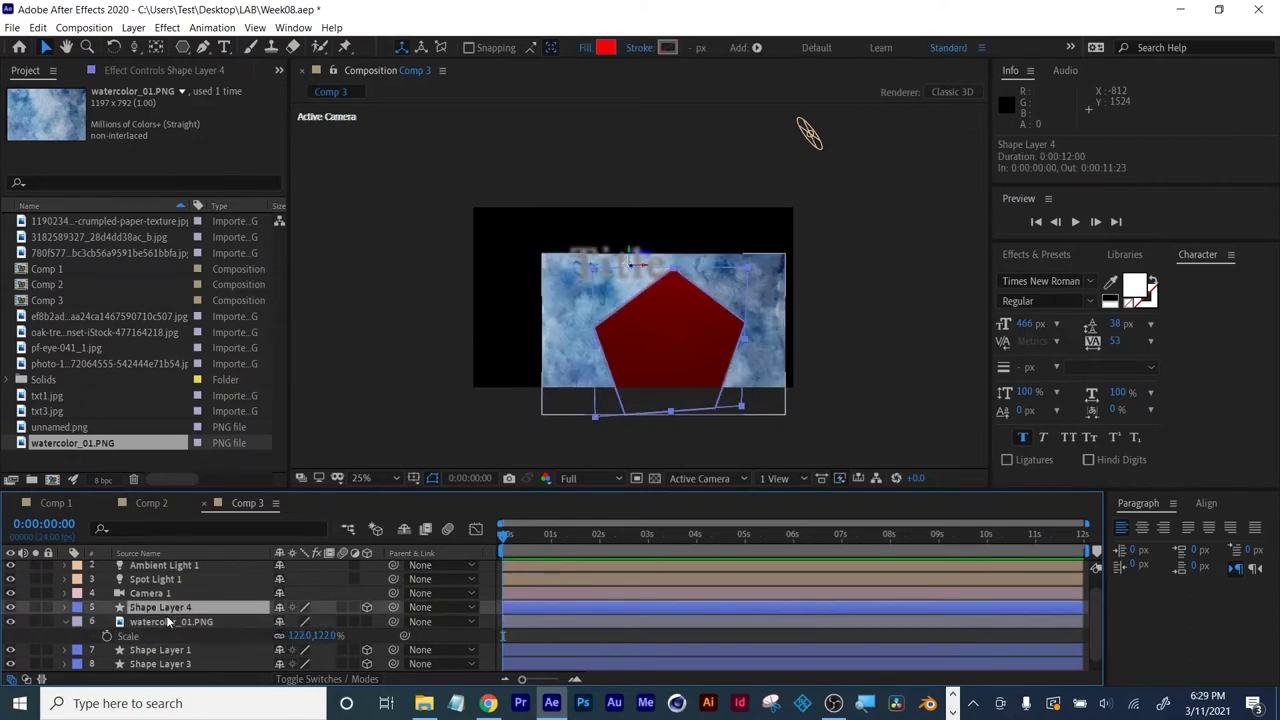
pyautogui.click(308, 679)
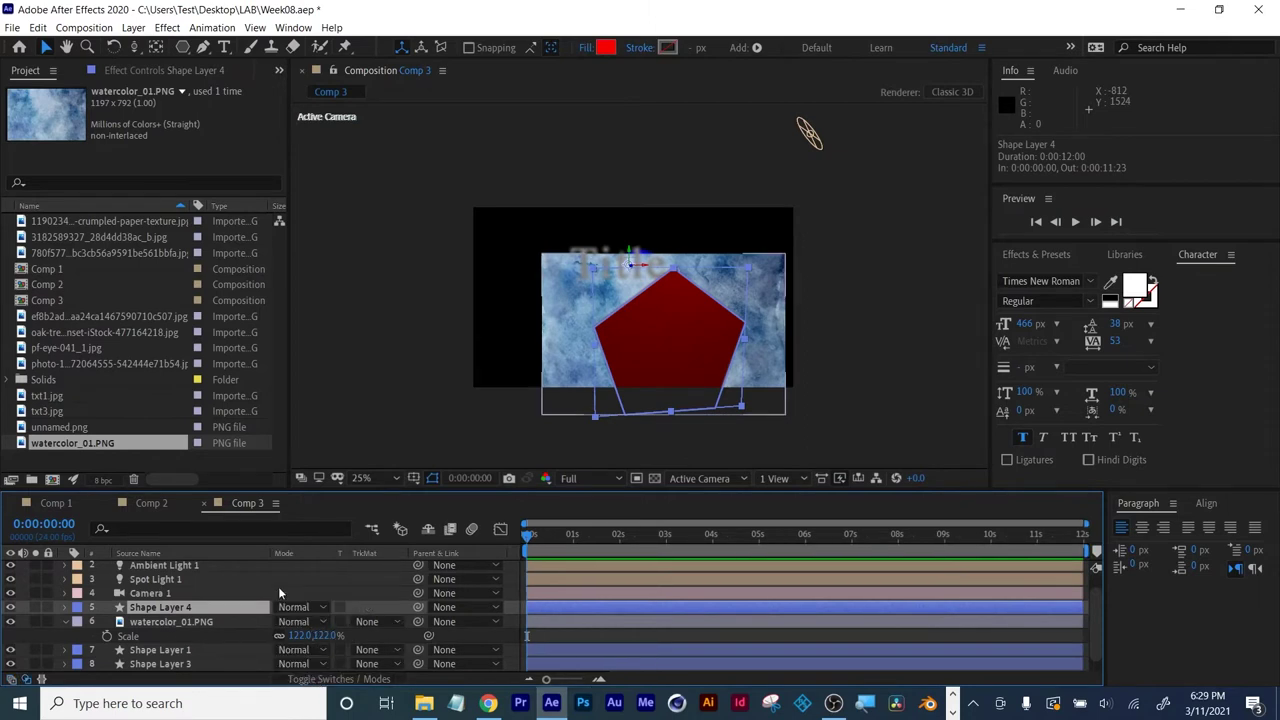
pyautogui.click(168, 621)
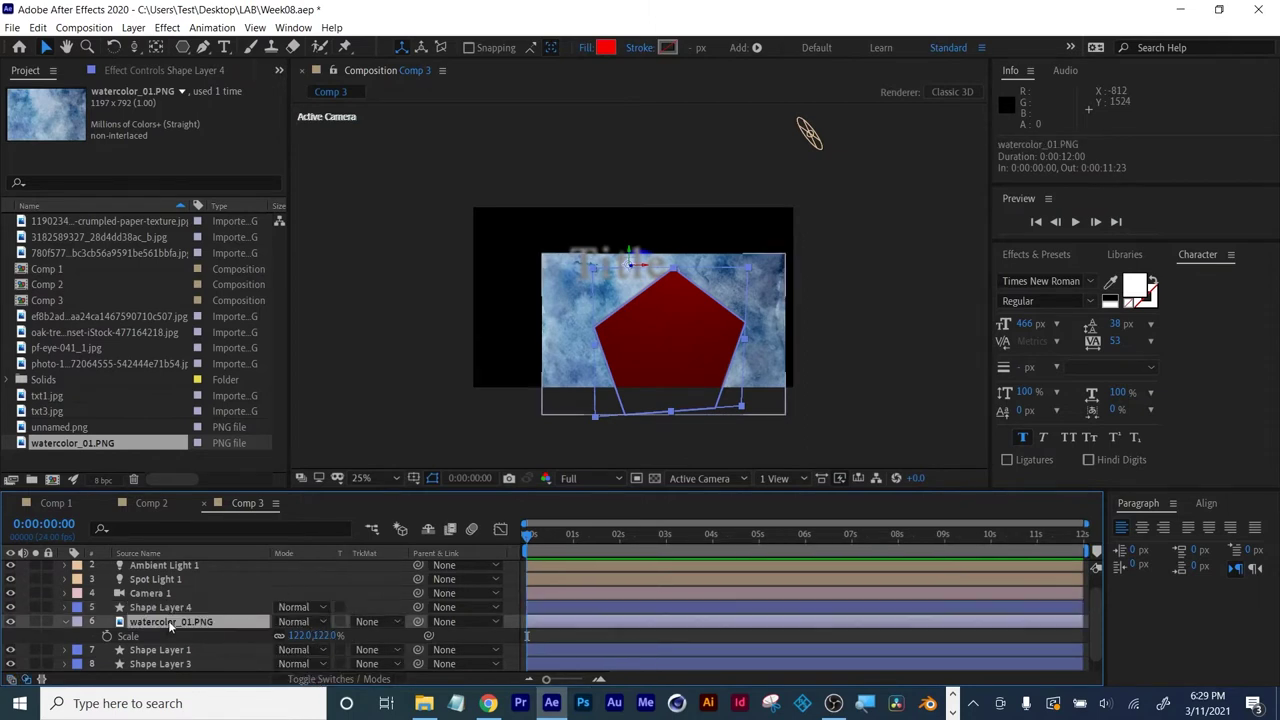
pyautogui.click(376, 620)
pyautogui.click(388, 553)
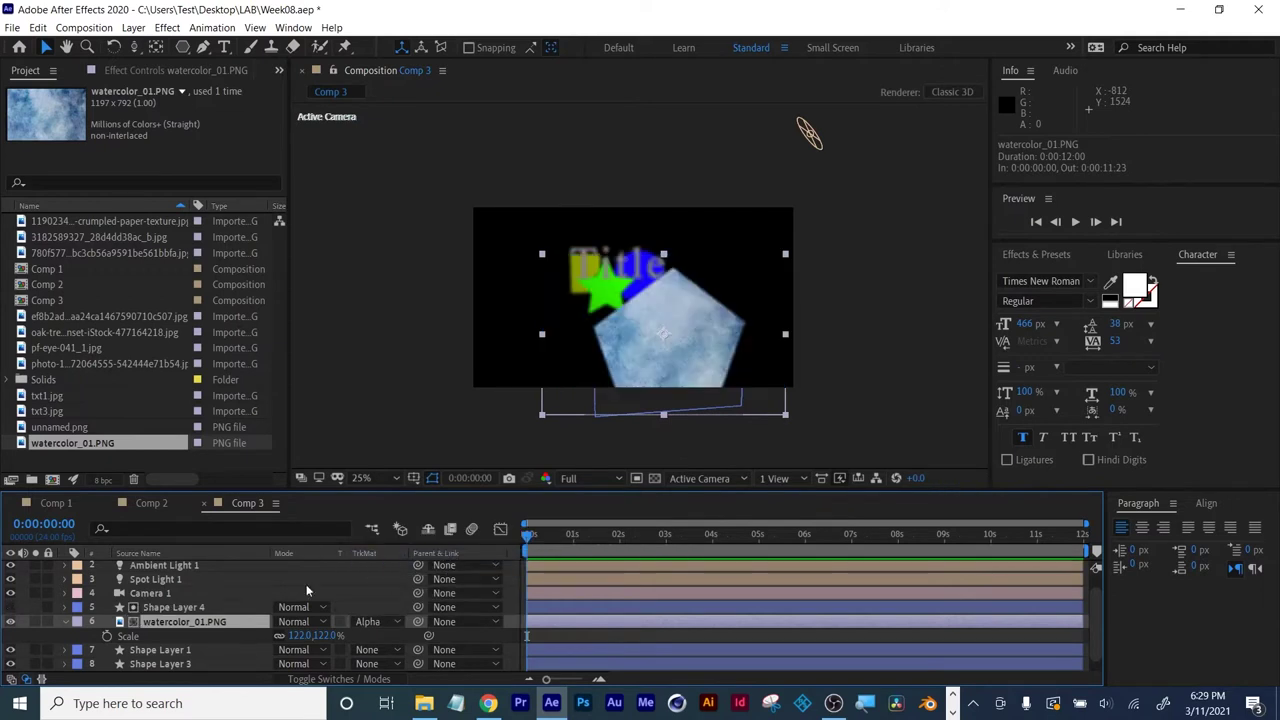
pyautogui.click(67, 622)
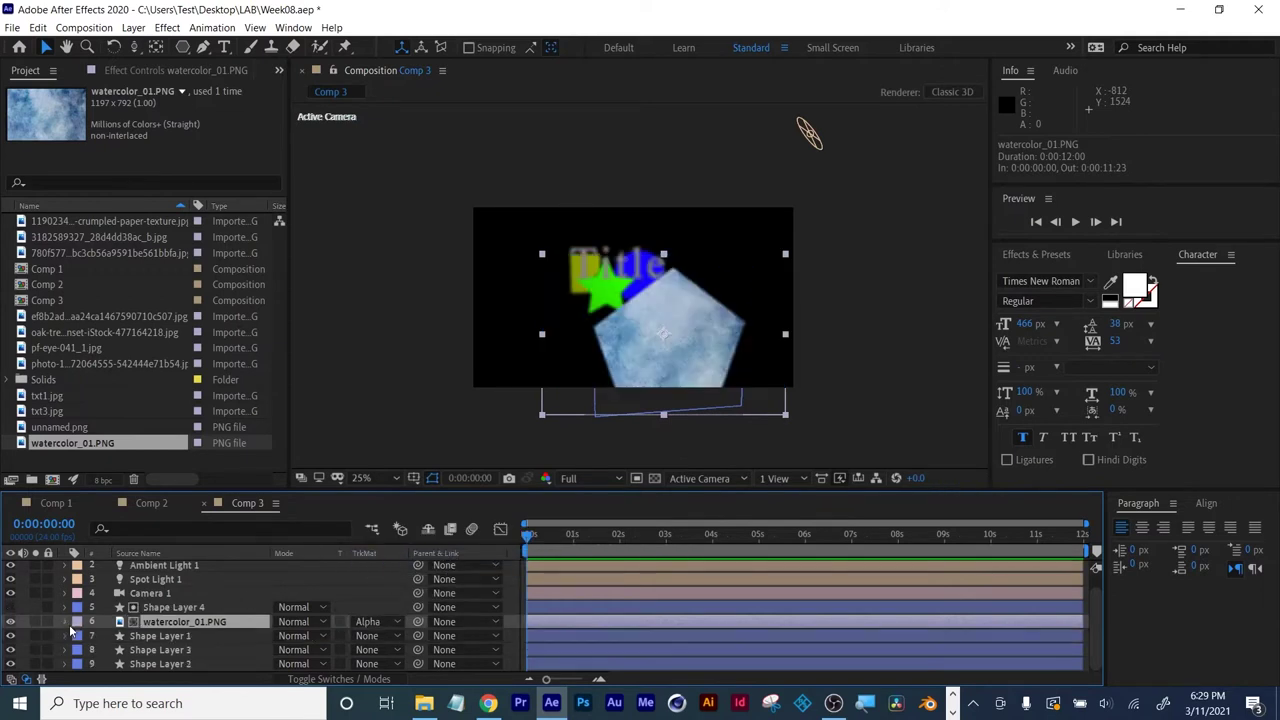
# Add unnamed.png to the Comp 3 timeline and place it directly below Shape Layer 1.
pyautogui.click(160, 637)
pyautogui.click(62, 428)
pyautogui.click(50, 411)
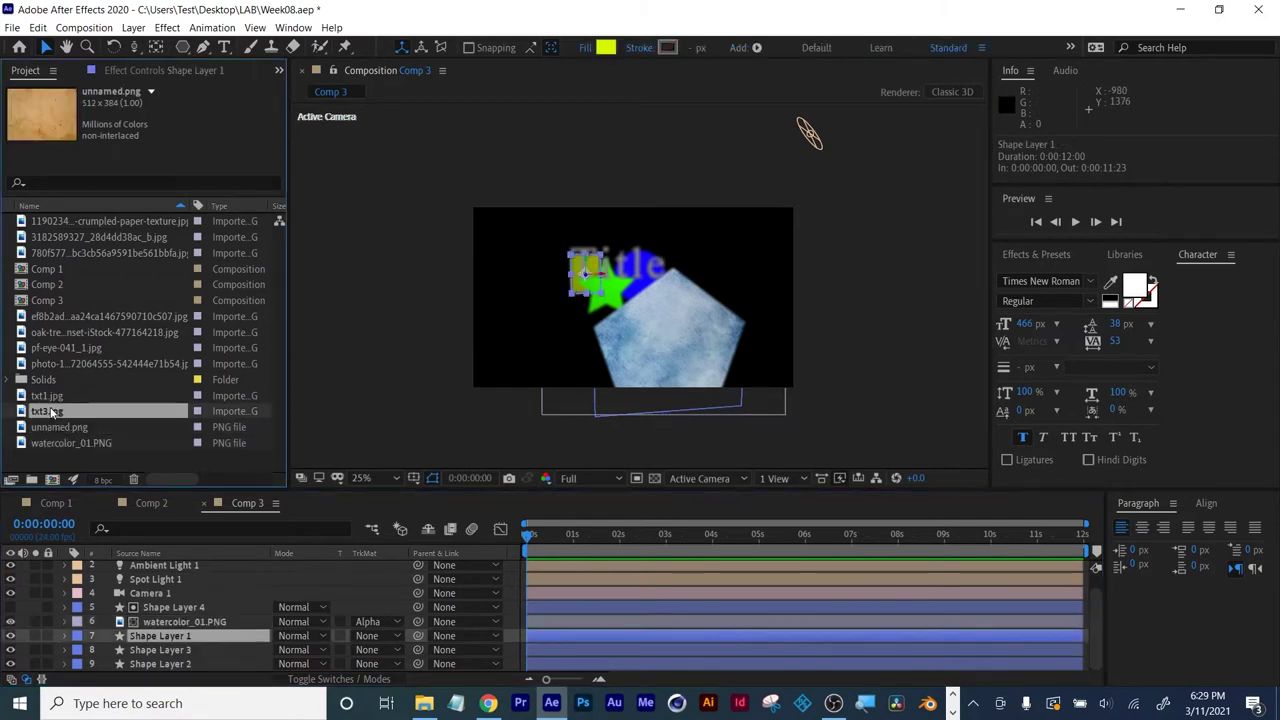
pyautogui.click(54, 428)
pyautogui.moveTo(55, 428); pyautogui.dragTo(144, 656)
pyautogui.click(175, 651)
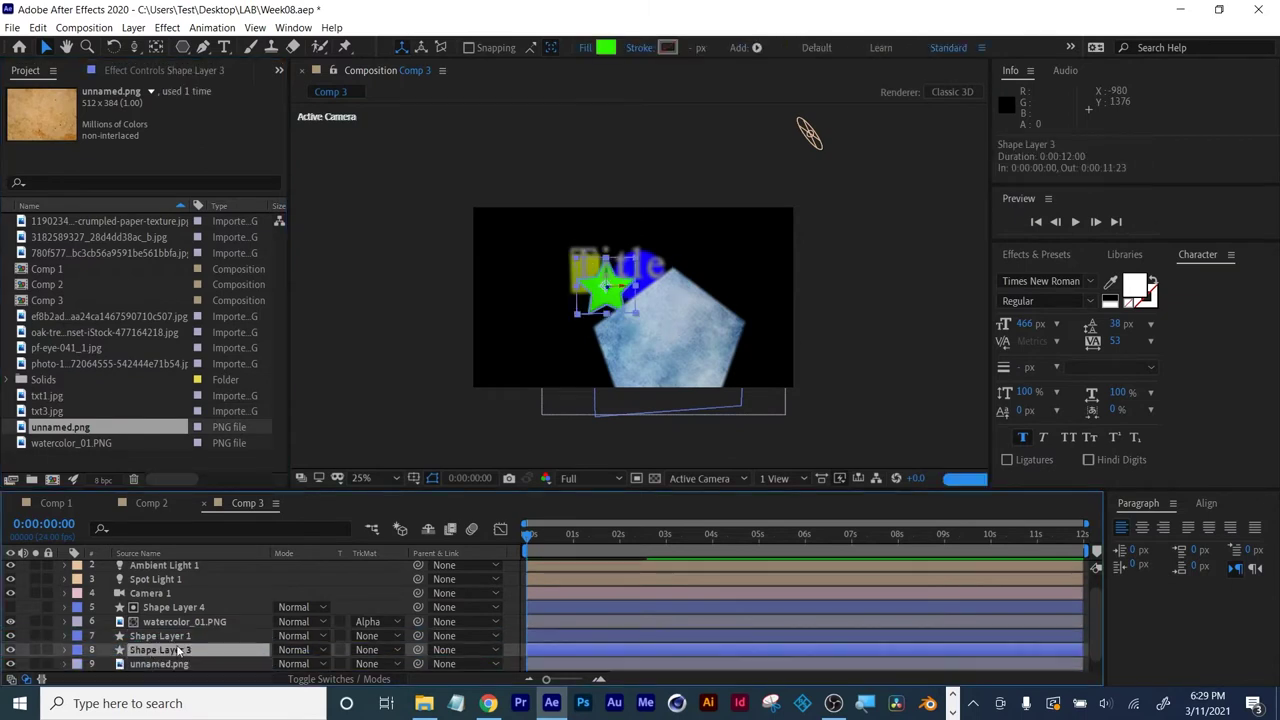
pyautogui.scroll(-2, 482, 426)
pyautogui.scroll(4, 482, 426)
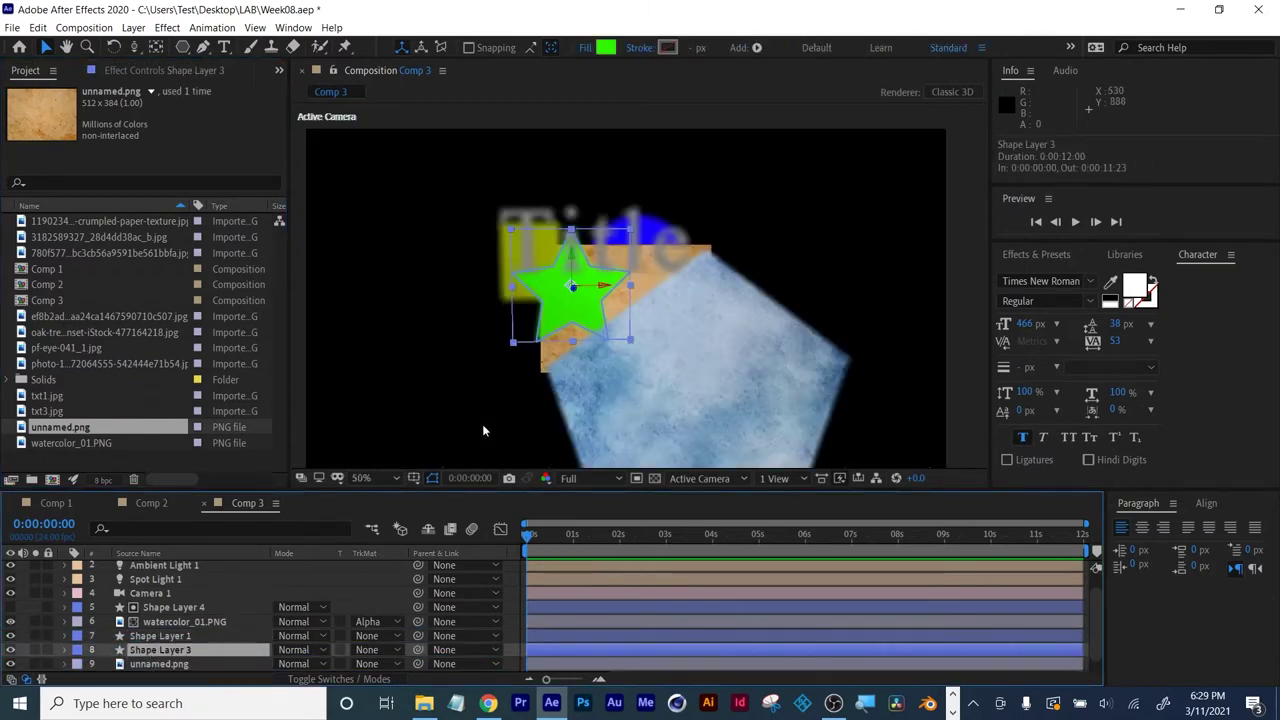
pyautogui.moveTo(238, 664); pyautogui.dragTo(222, 656)
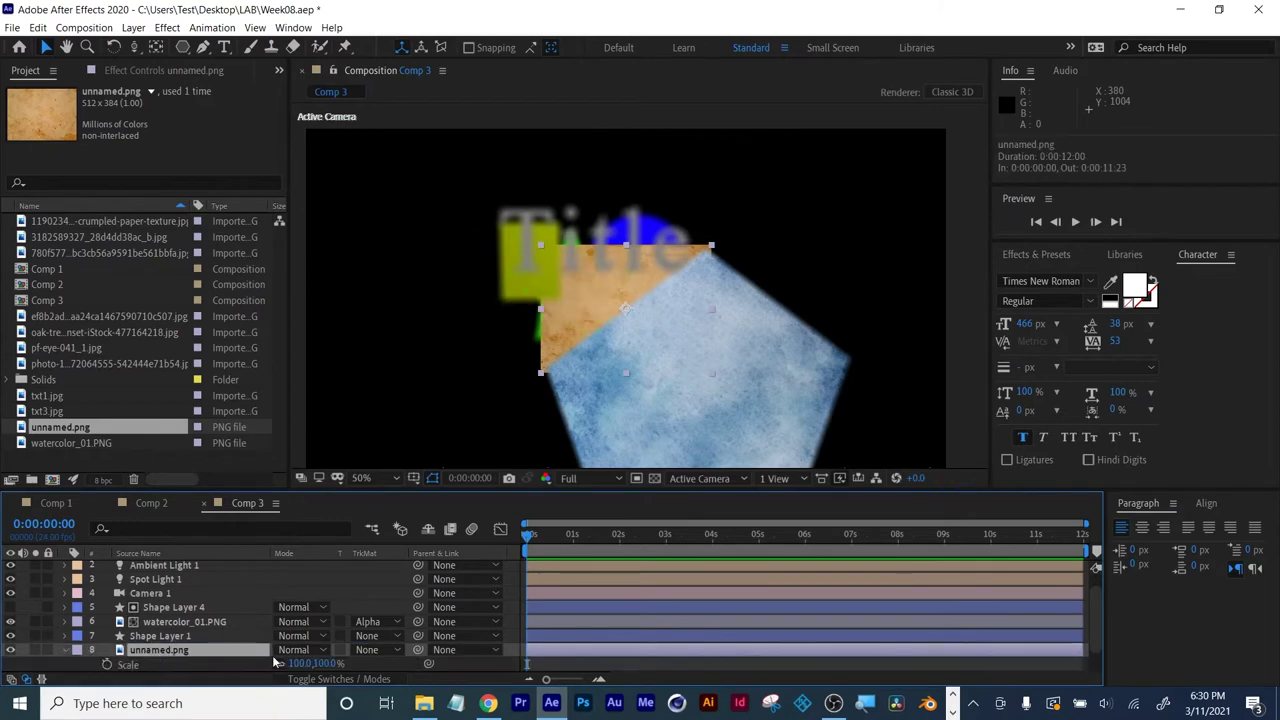
# Enlarge unnamed.png, matte it with Shape Layer 1 using Alpha, and shift it horizontally to about X 819 behind the rectangle.
pyautogui.press('p')
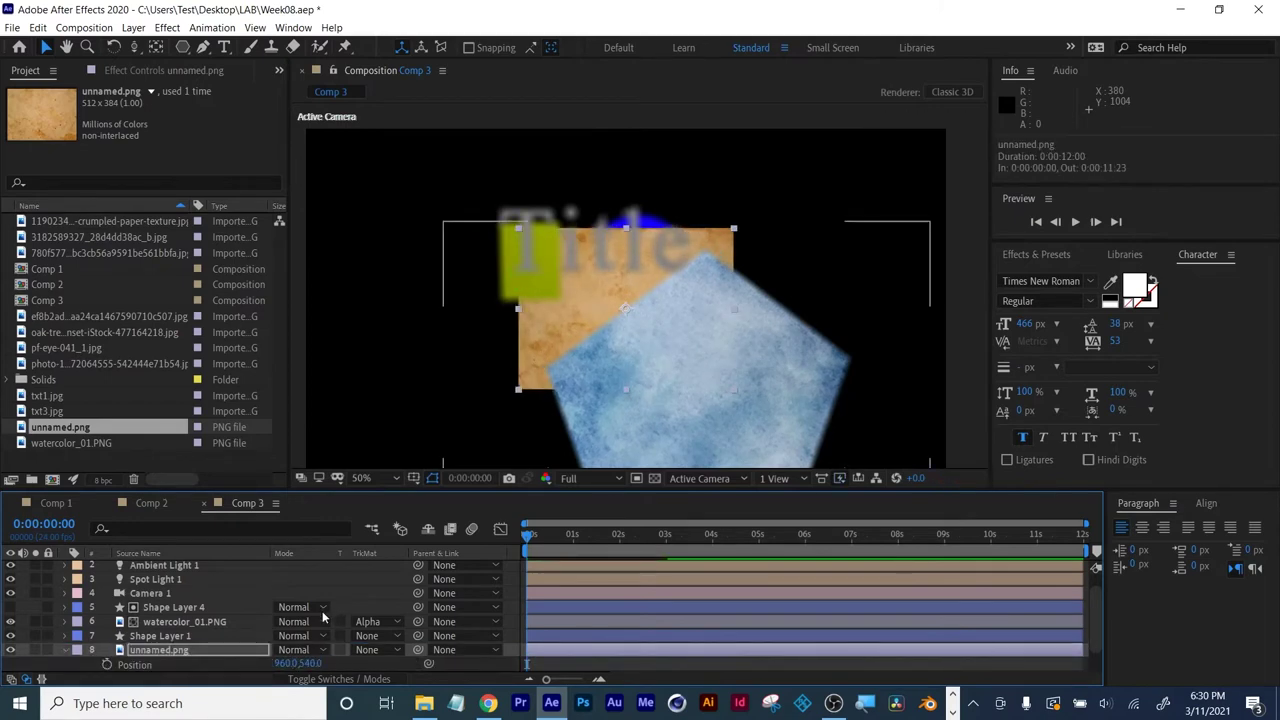
pyautogui.hotkey('ctrl', 'z')
pyautogui.hotkey('ctrl', 'z')
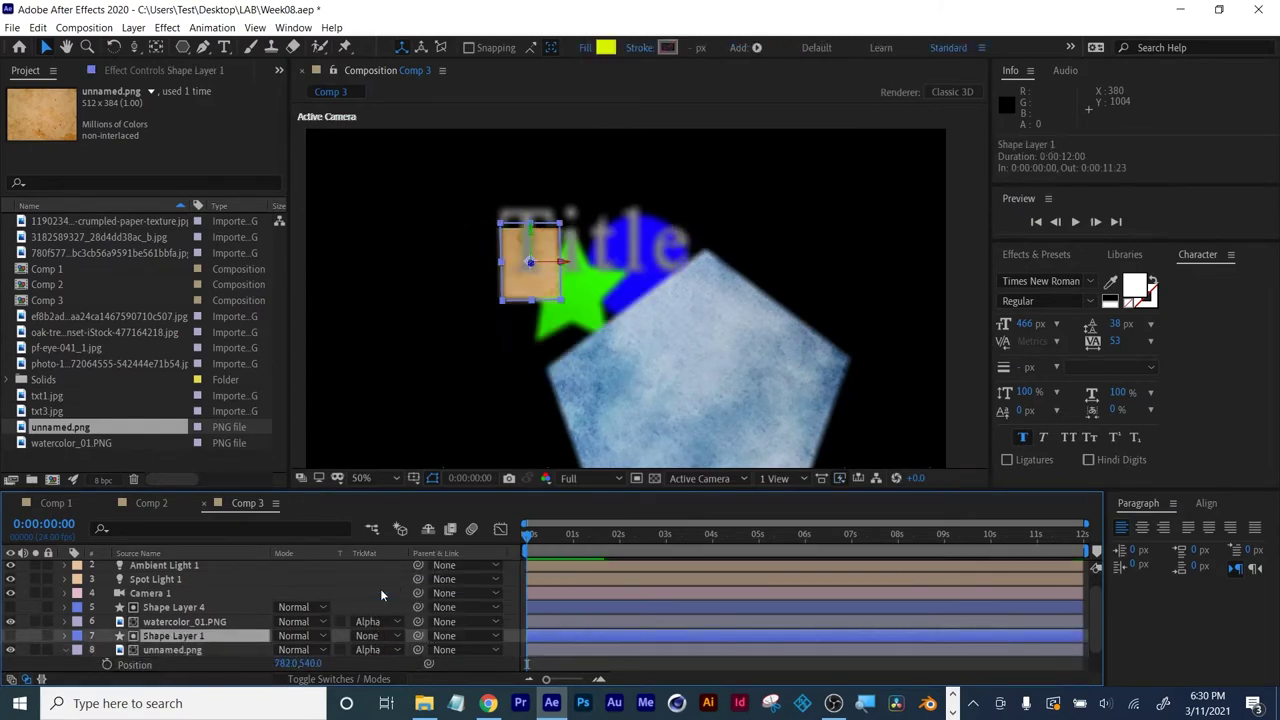
pyautogui.click(172, 650)
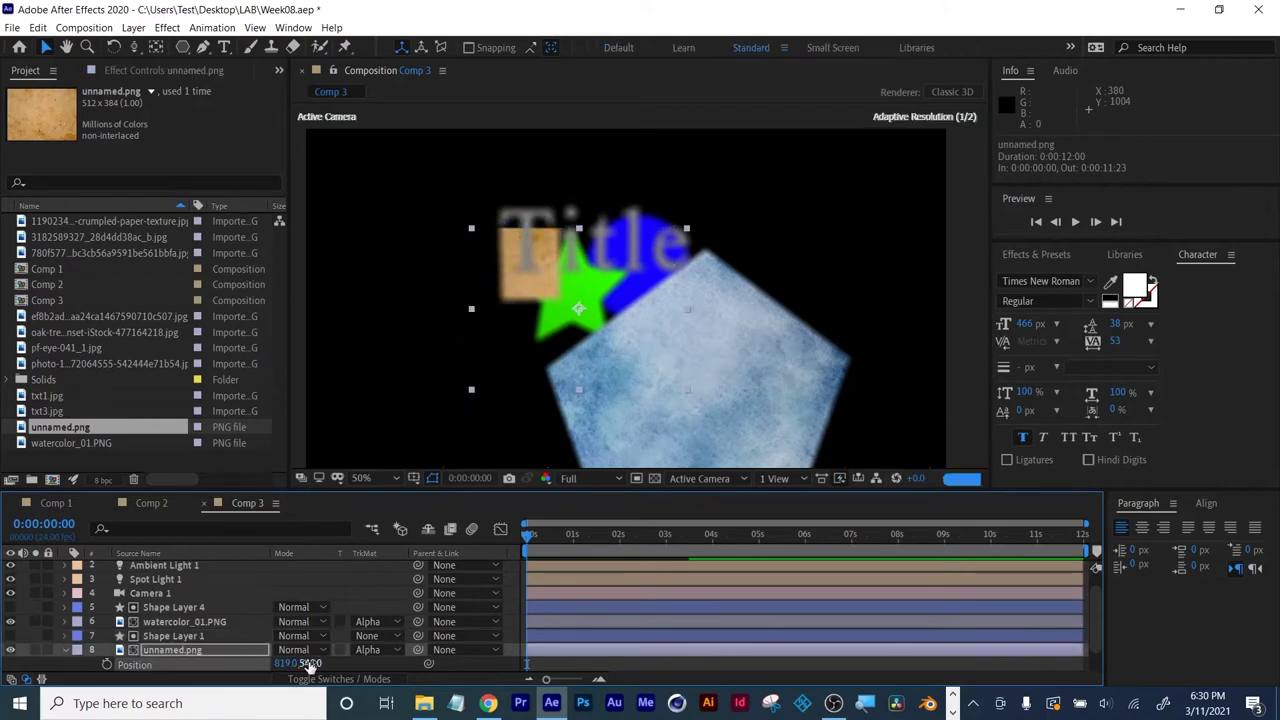
# Add txt3.jpg below Shape Layer 3, position it at 850, 481, and set its track matte to Alpha.
pyautogui.click(160, 664)
pyautogui.click(44, 410)
pyautogui.moveTo(44, 410); pyautogui.dragTo(200, 657)
pyautogui.press('p')
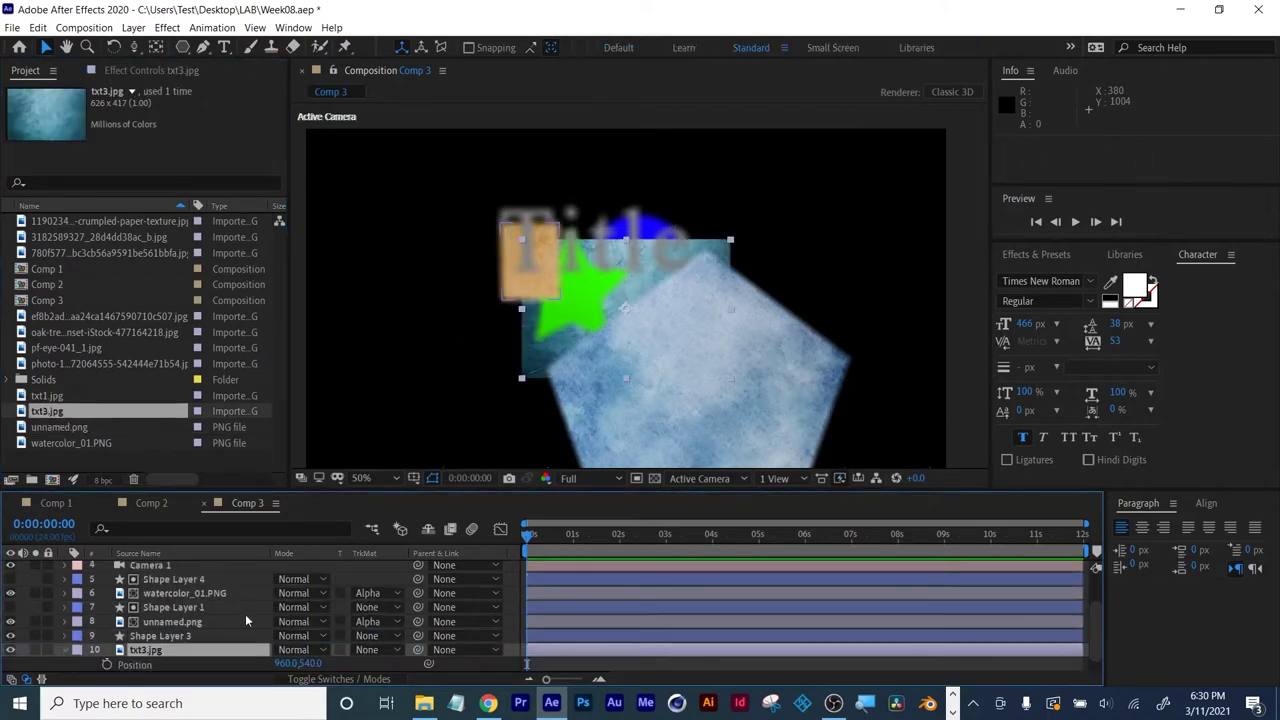
pyautogui.moveTo(283, 660); pyautogui.dragTo(250, 660)
pyautogui.click(367, 636)
pyautogui.click(361, 583)
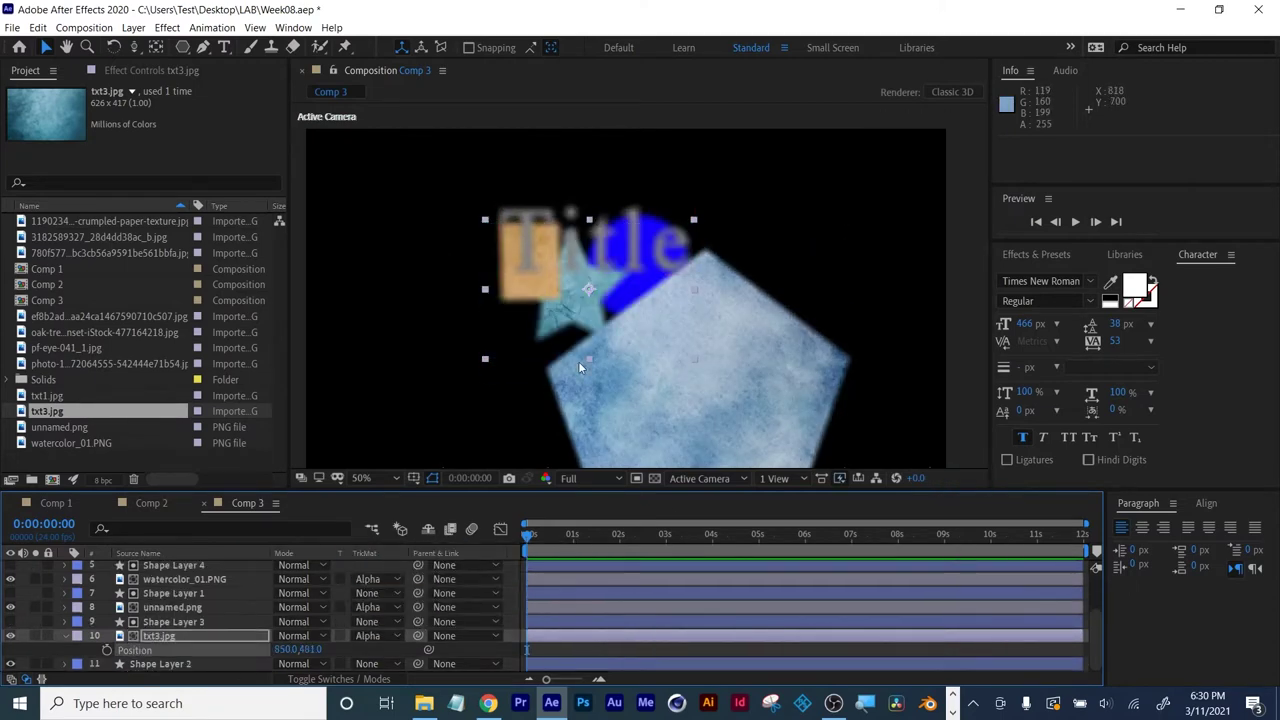
# Shift the txt3.jpg texture inside the star horizontally to X 945.
pyautogui.click(170, 638)
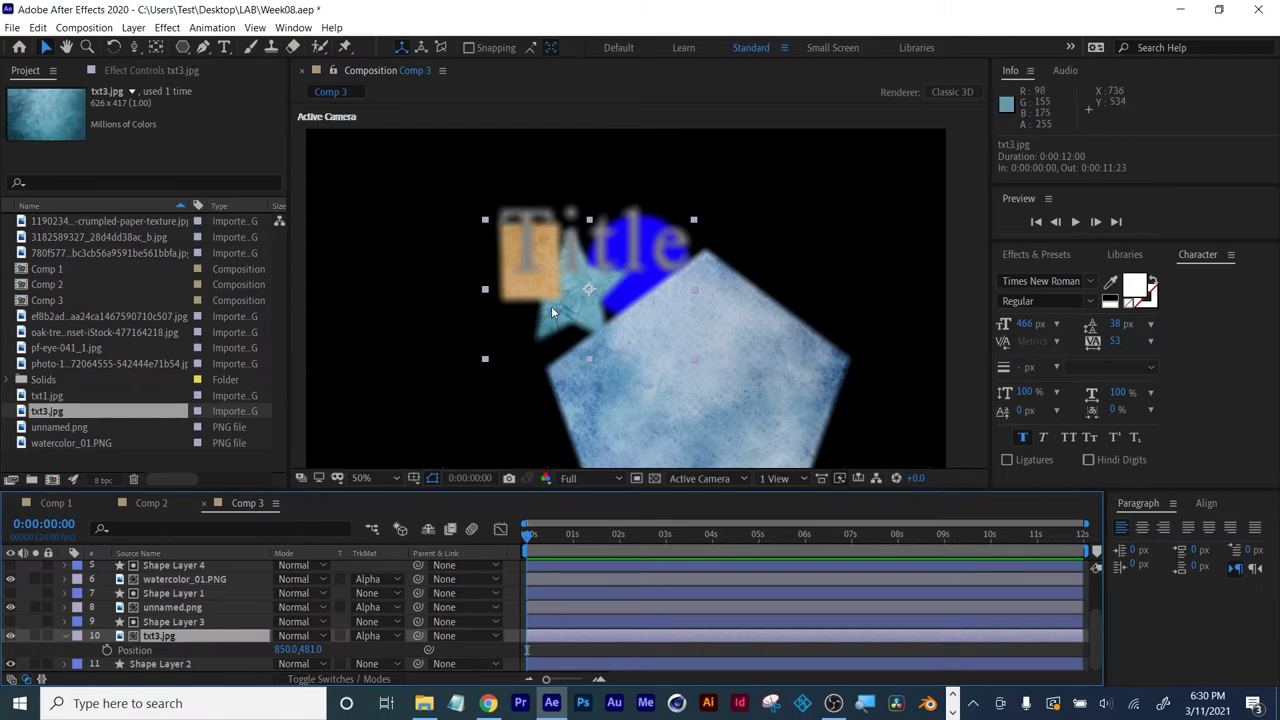
pyautogui.press('p')
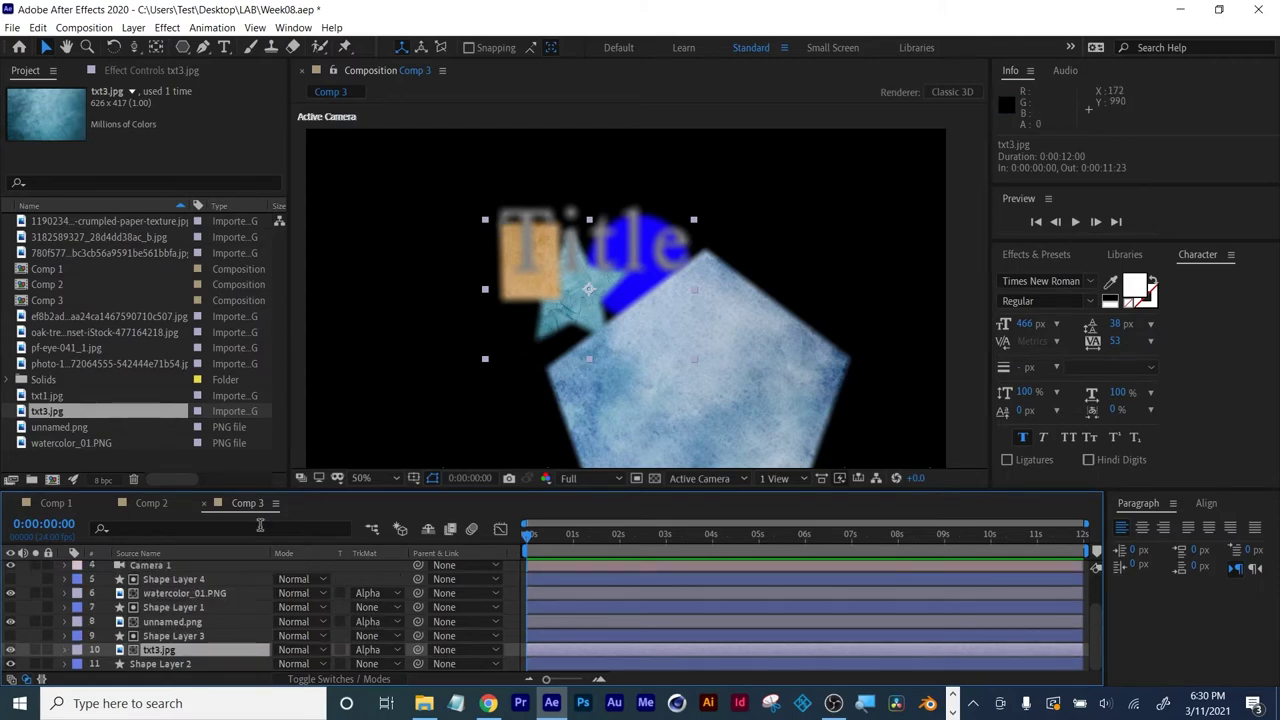
pyautogui.press('p')
pyautogui.moveTo(288, 663); pyautogui.dragTo(341, 641)
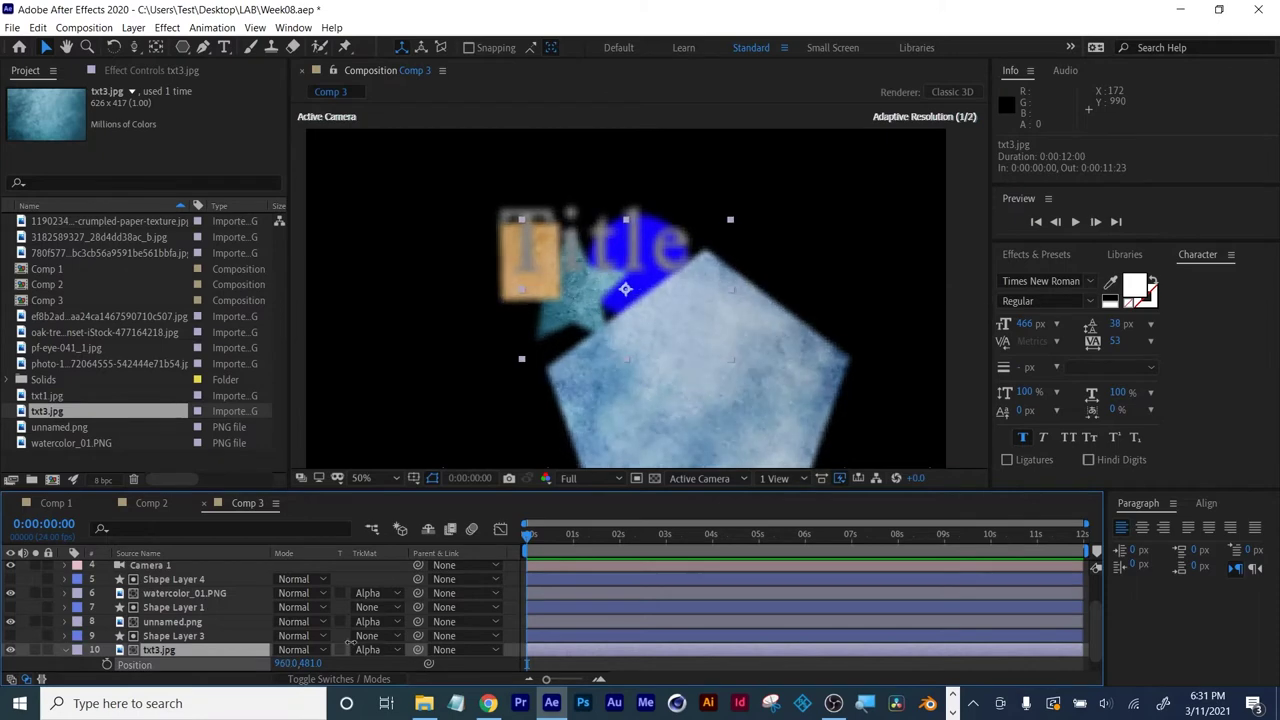
pyautogui.press('p')
# Add txt1.jpg below Shape Layer 2 and set its track matte to Alpha so it fills the circle.
pyautogui.moveTo(47, 395); pyautogui.dragTo(157, 666)
pyautogui.click(370, 663)
pyautogui.click(399, 598)
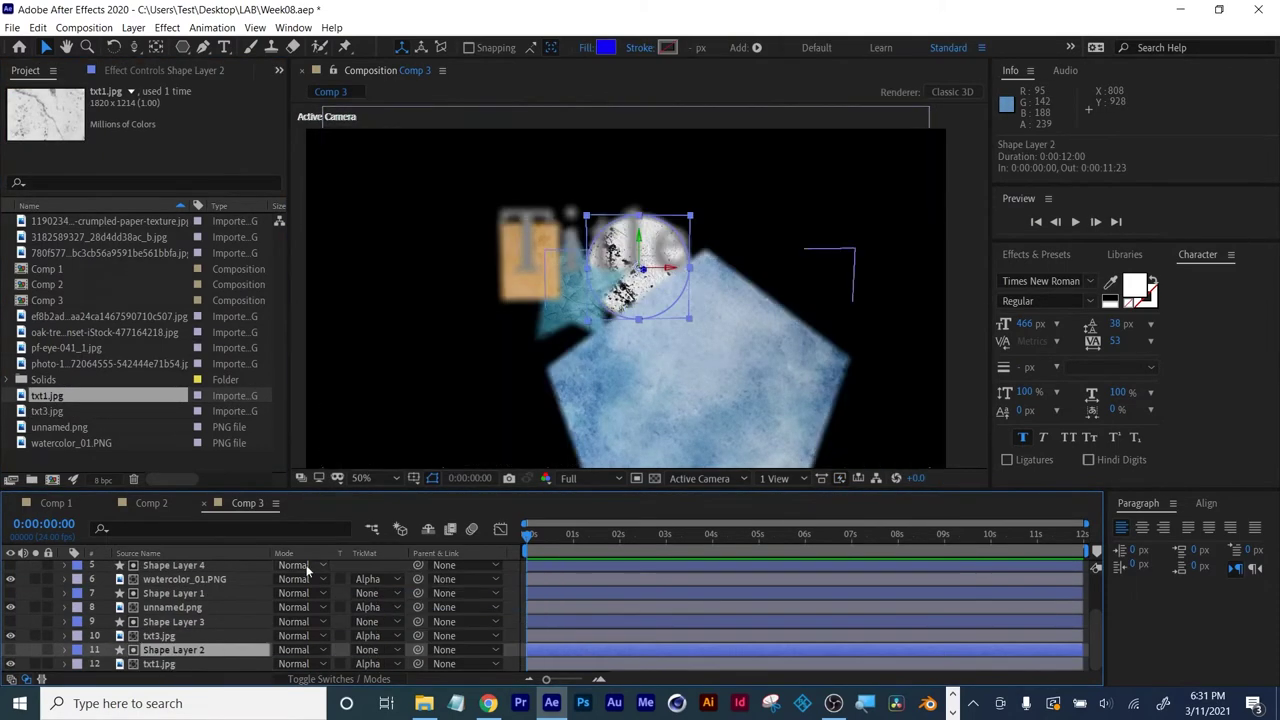
# Turn on 3D for the four texture layers: watercolor_01.PNG, unnamed.png, txt3.jpg and txt1.jpg.
pyautogui.press('F4')
pyautogui.click(367, 579)
pyautogui.click(367, 607)
pyautogui.click(366, 635)
pyautogui.click(367, 663)
pyautogui.scroll(2, 366, 624)
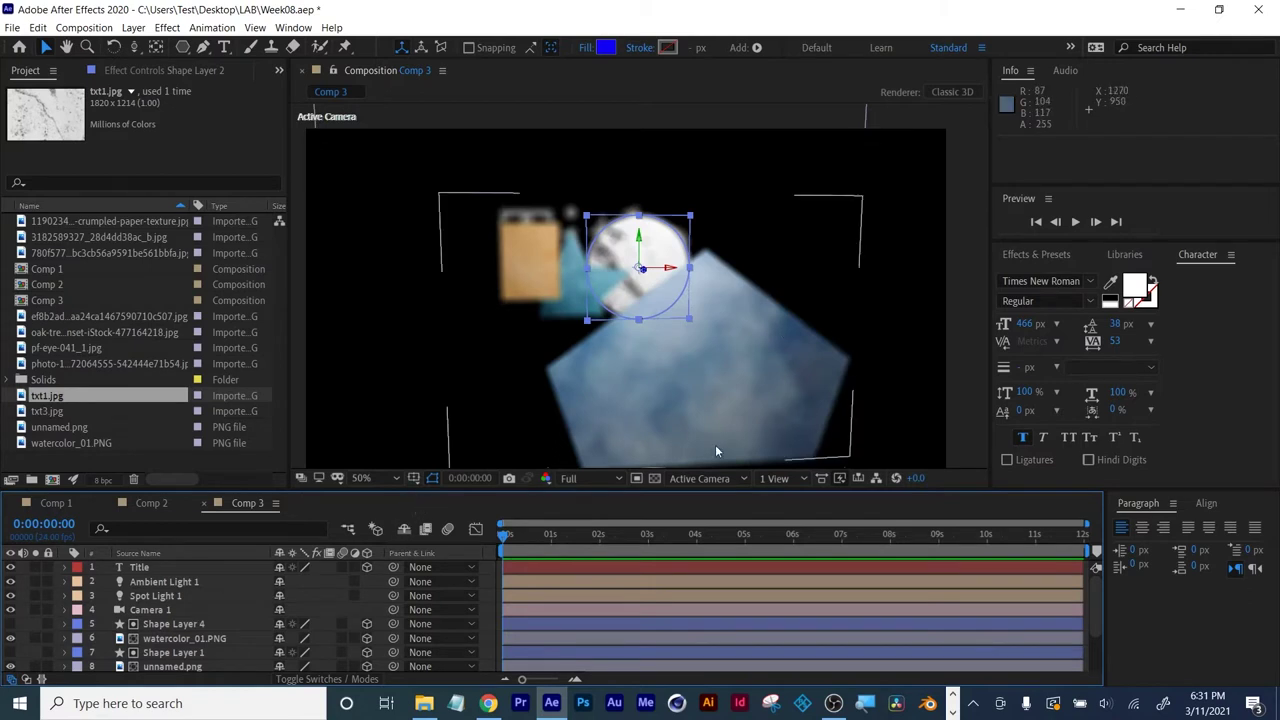
# Scale watercolor_01.PNG to 141% so it covers the pentagon.
pyautogui.scroll(-2, 175, 628)
pyautogui.click(180, 579)
pyautogui.press('s')
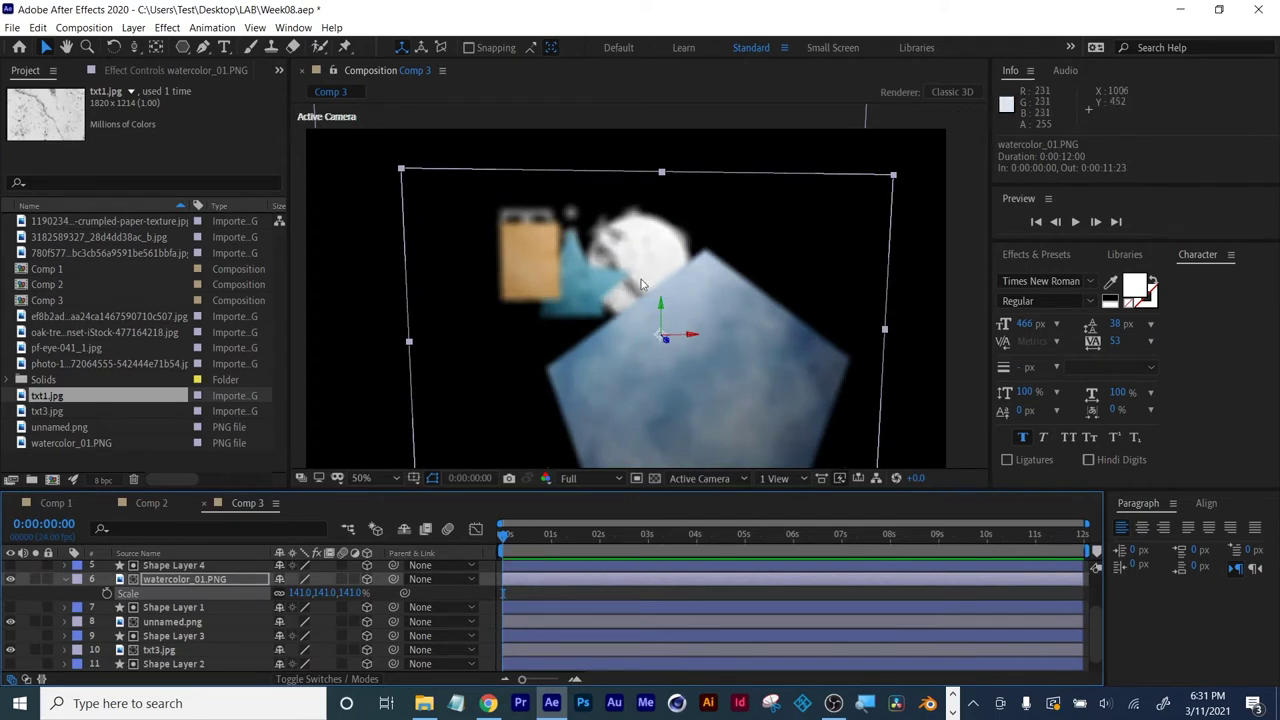
pyautogui.click(561, 599)
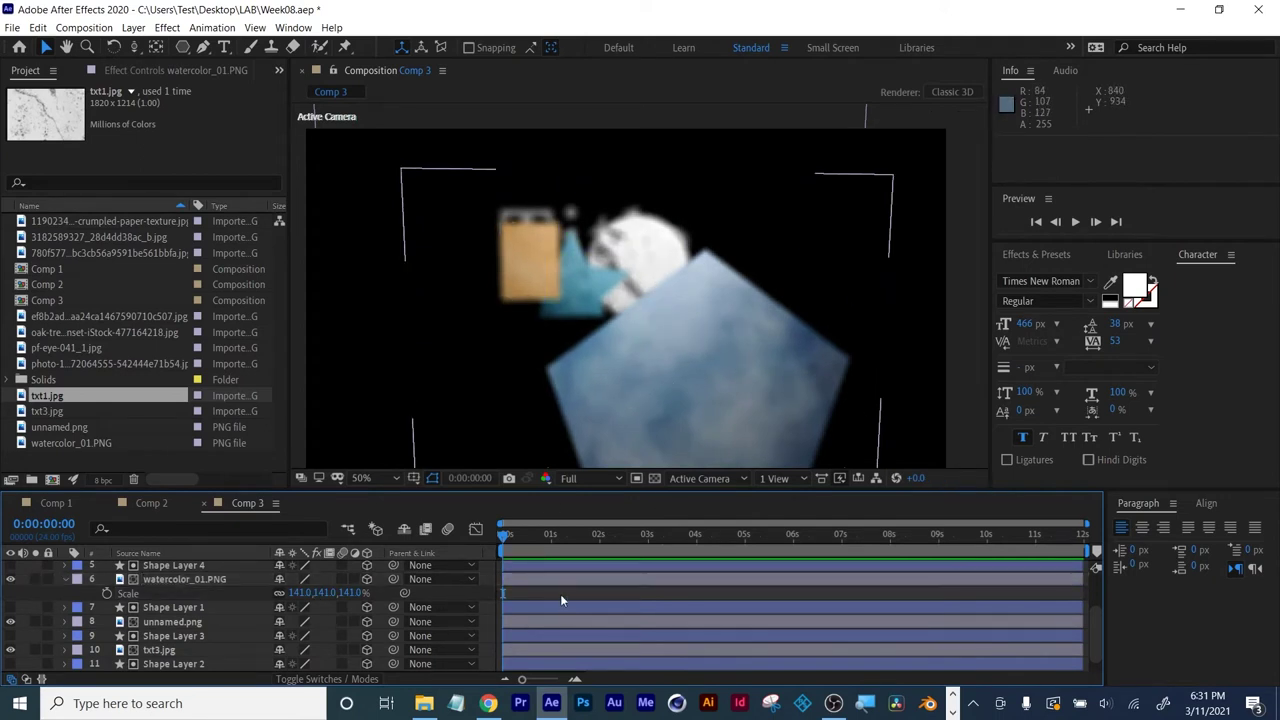
pyautogui.press('s')
pyautogui.scroll(2, 230, 597)
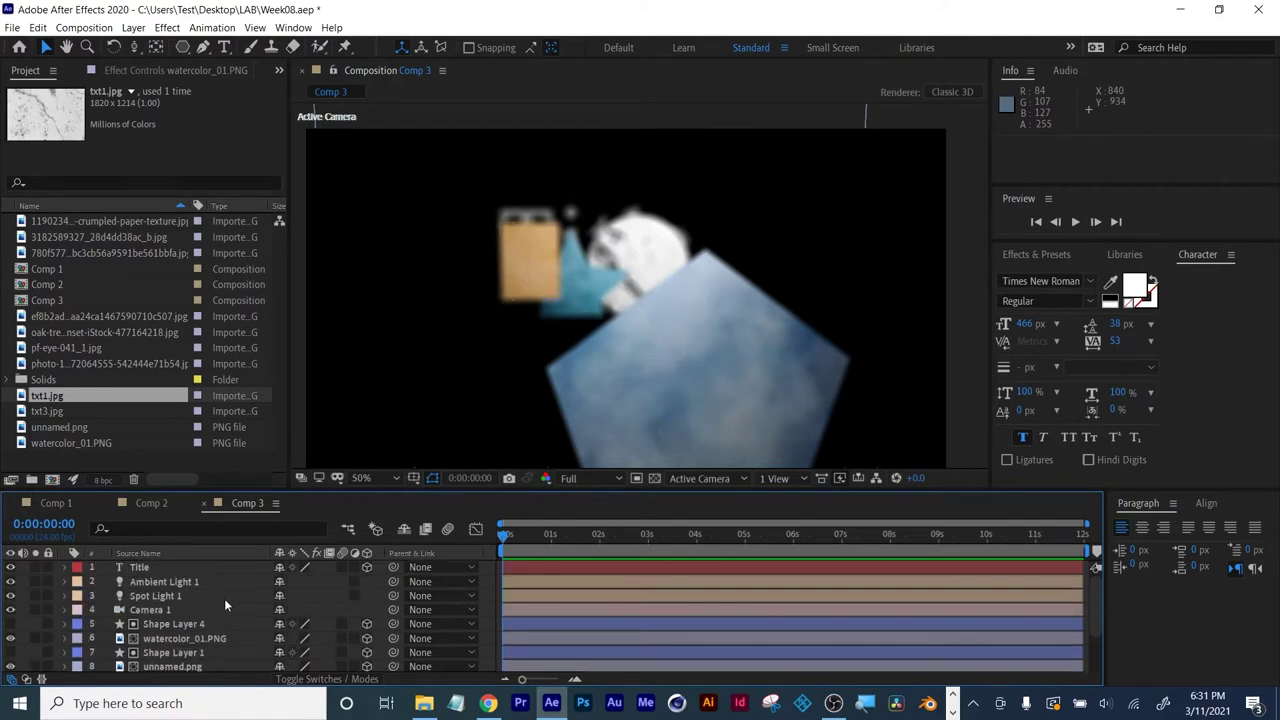
# Move txt3.jpg down to Y 593 so the texture covers the whole star.
pyautogui.click(586, 287)
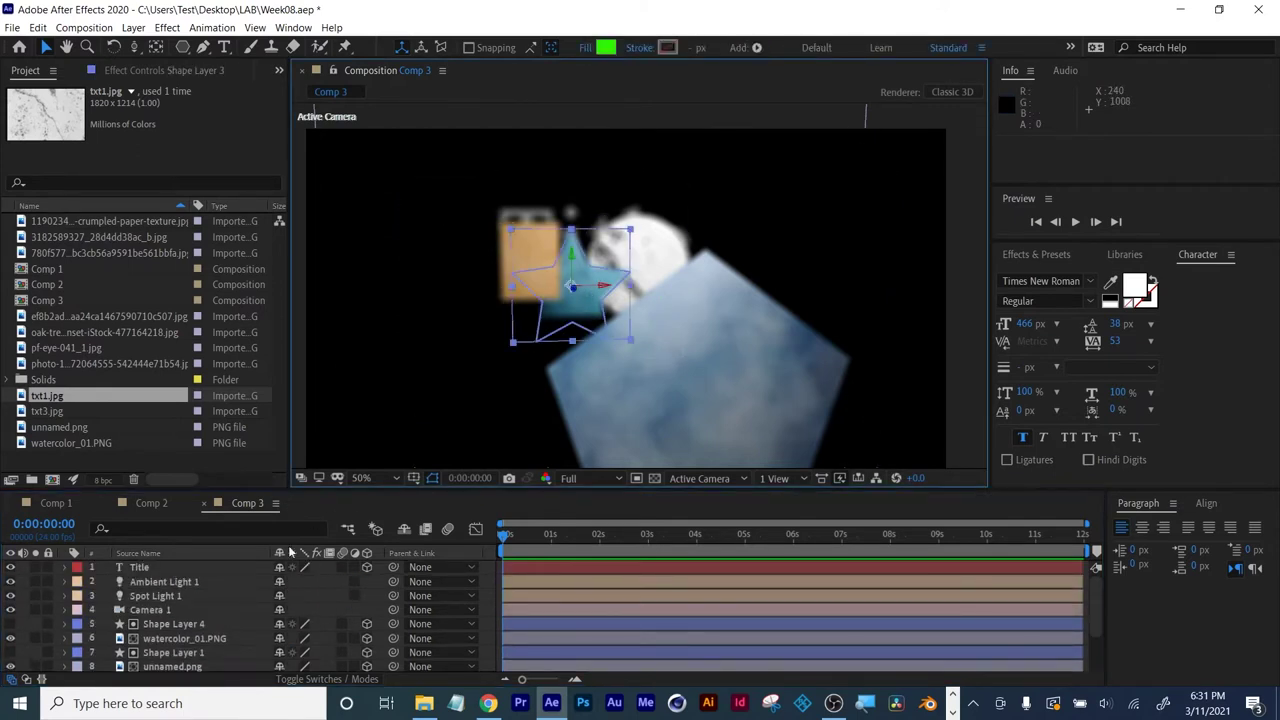
pyautogui.scroll(-2, 208, 615)
pyautogui.click(160, 636)
pyautogui.press('p')
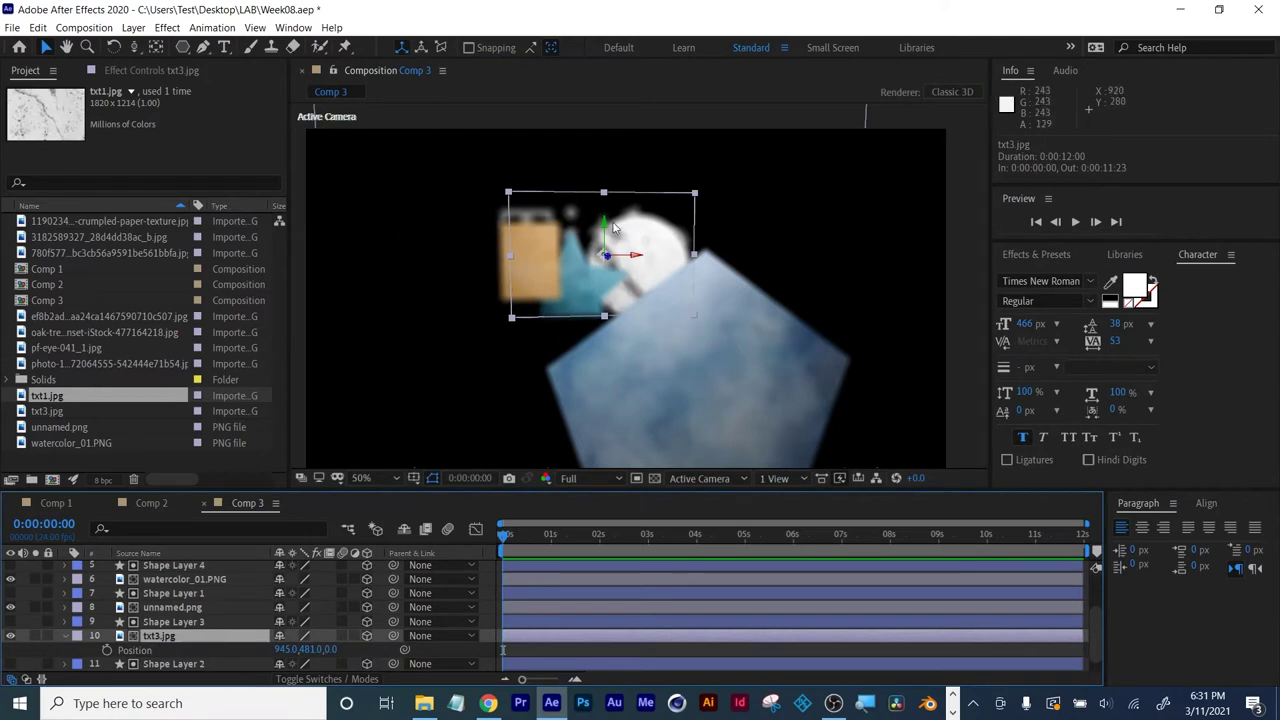
pyautogui.moveTo(604, 234); pyautogui.dragTo(603, 256)
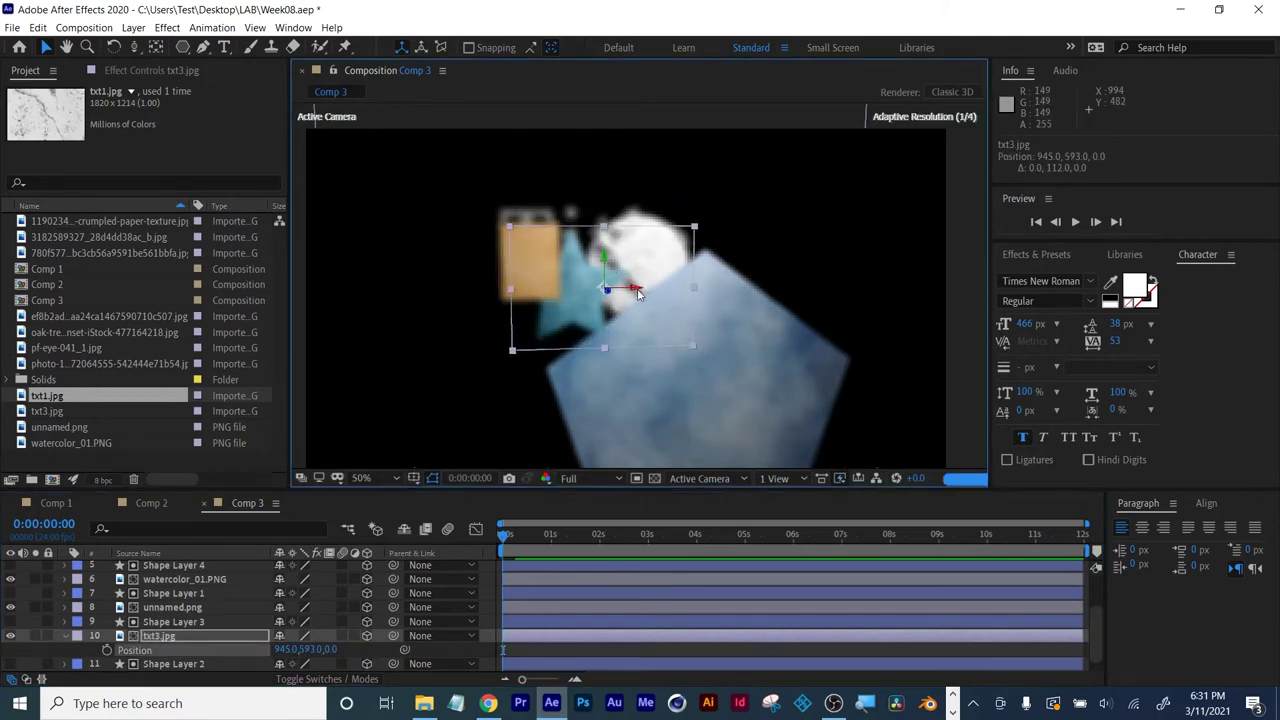
# Enable keyframing at 0 seconds for Camera 1's Point of Interest, Position, Orientation, and X, Y and Z Rotation.
pyautogui.scroll(2, 150, 600)
pyautogui.click(150, 608)
pyautogui.click(63, 608)
pyautogui.scroll(-1, 149, 612)
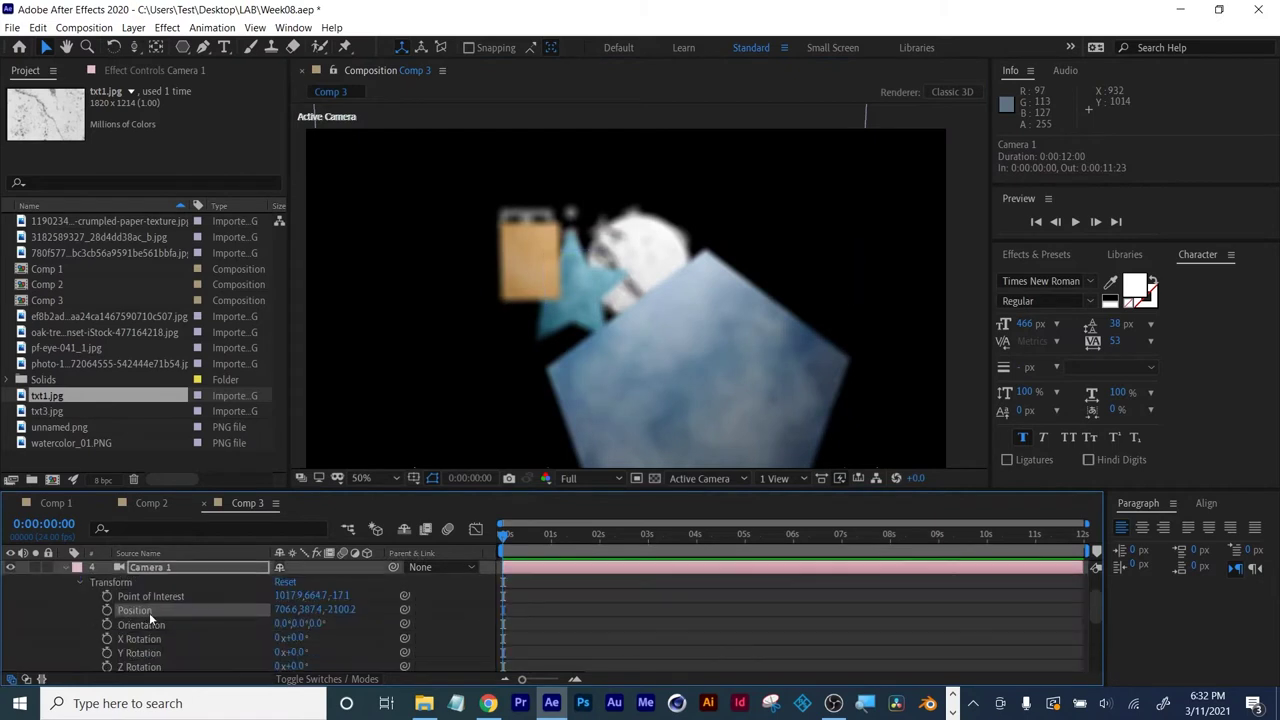
pyautogui.scroll(-2, 149, 612)
pyautogui.scroll(2, 126, 612)
pyautogui.click(107, 596)
pyautogui.click(107, 610)
pyautogui.click(107, 624)
pyautogui.click(107, 638)
pyautogui.click(107, 652)
pyautogui.click(107, 666)
# Enlarge the timeline area and set a keyframe for Camera 1's Zoom at 0 seconds.
pyautogui.scroll(-2, 150, 620)
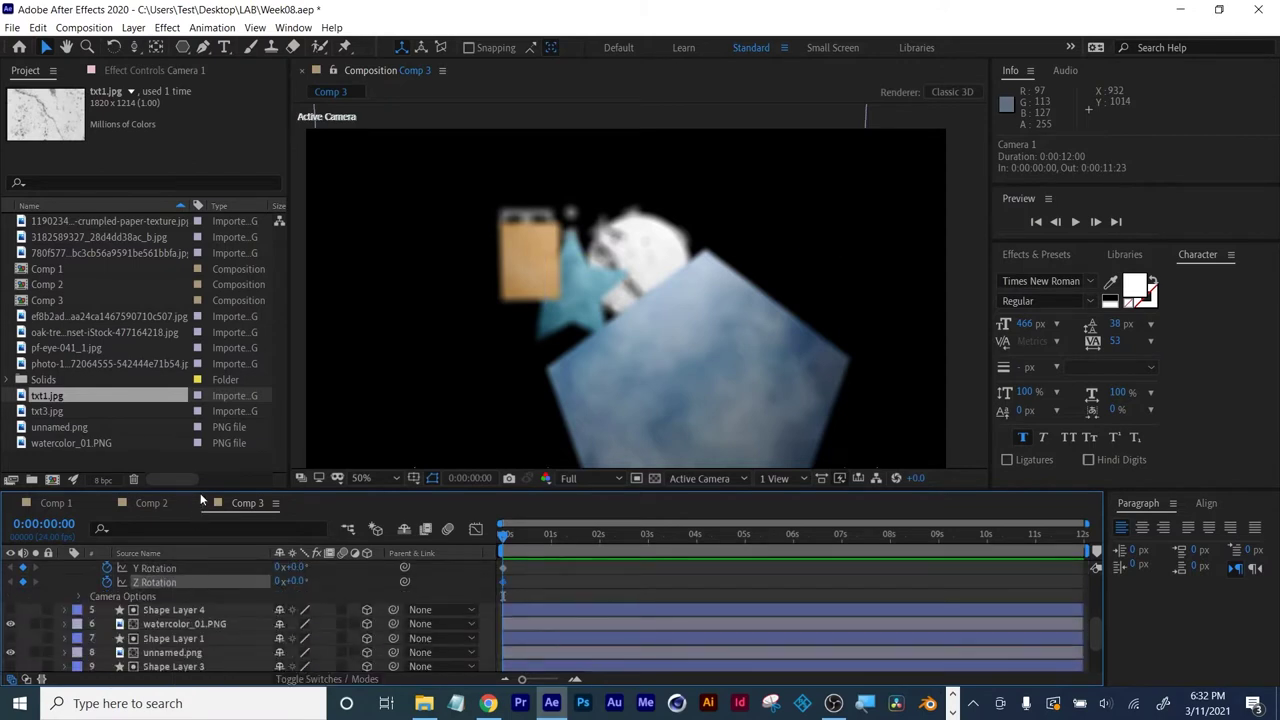
pyautogui.moveTo(200, 493); pyautogui.dragTo(200, 362)
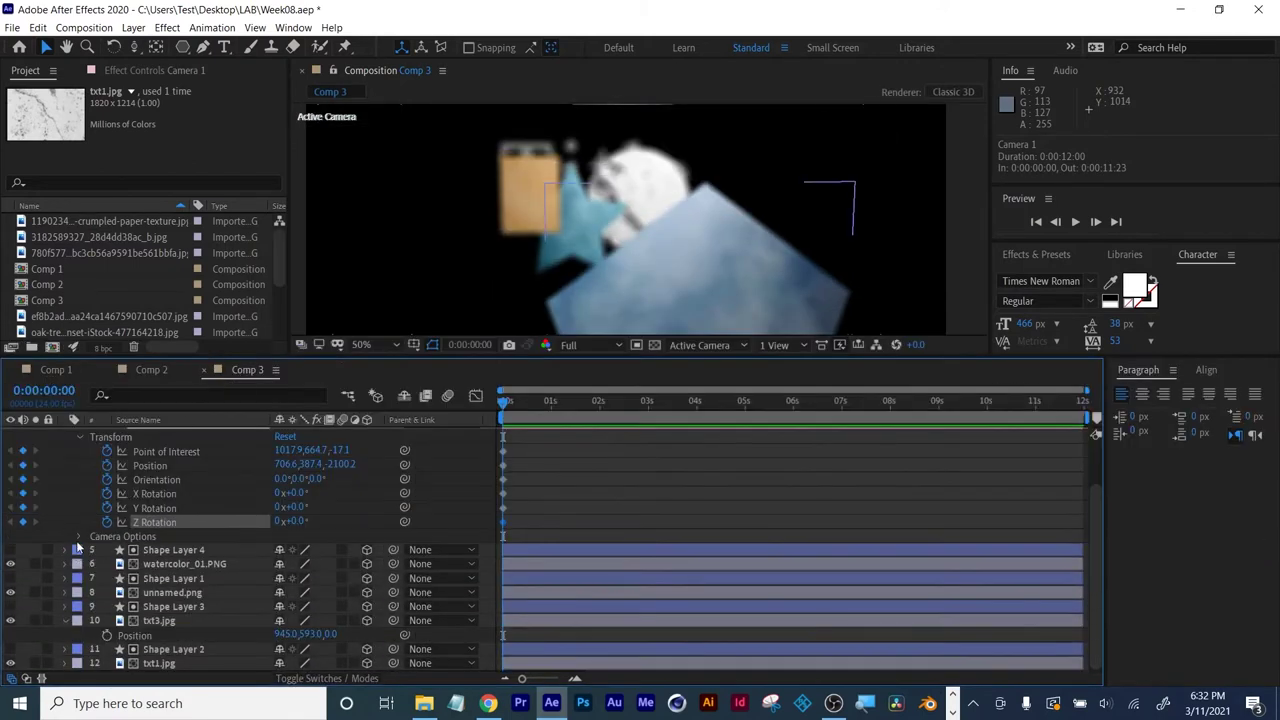
pyautogui.click(79, 537)
pyautogui.scroll(-2, 100, 530)
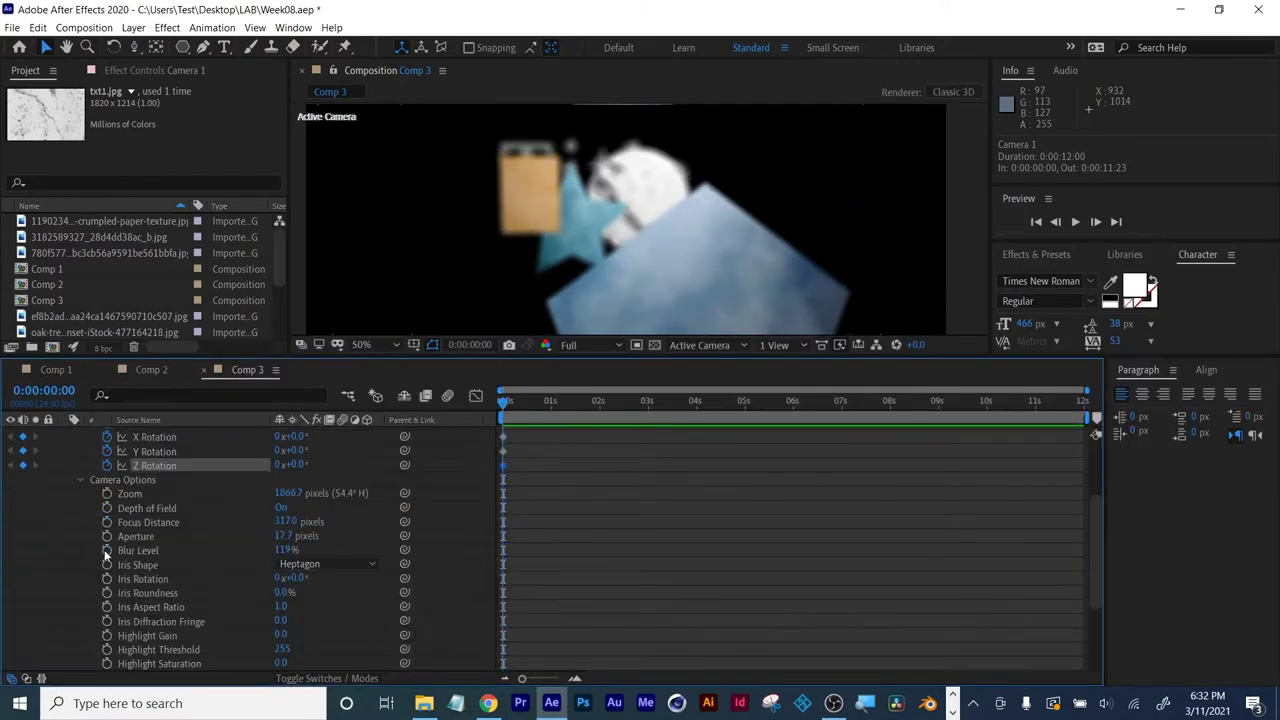
pyautogui.click(107, 494)
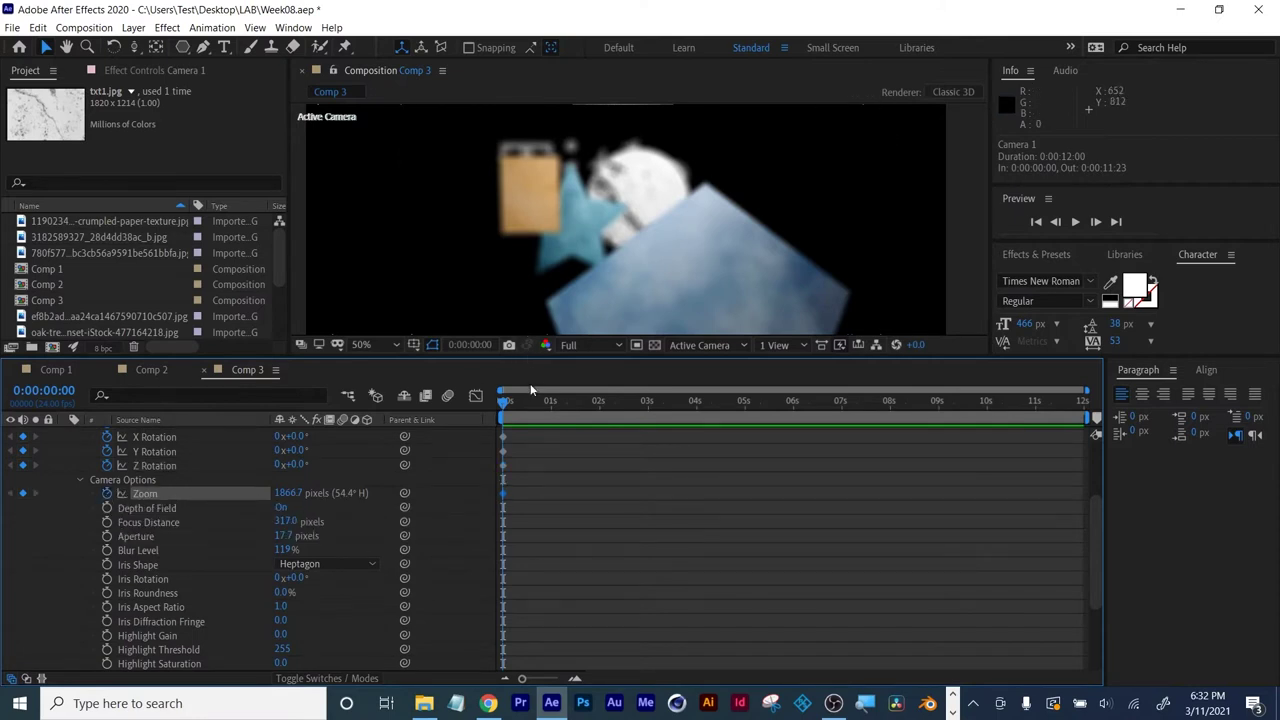
# At 5 seconds, fly the camera past the pentagon and star toward the circle, to about position 937, 593, -559.
pyautogui.moveTo(522, 396); pyautogui.dragTo(744, 419)
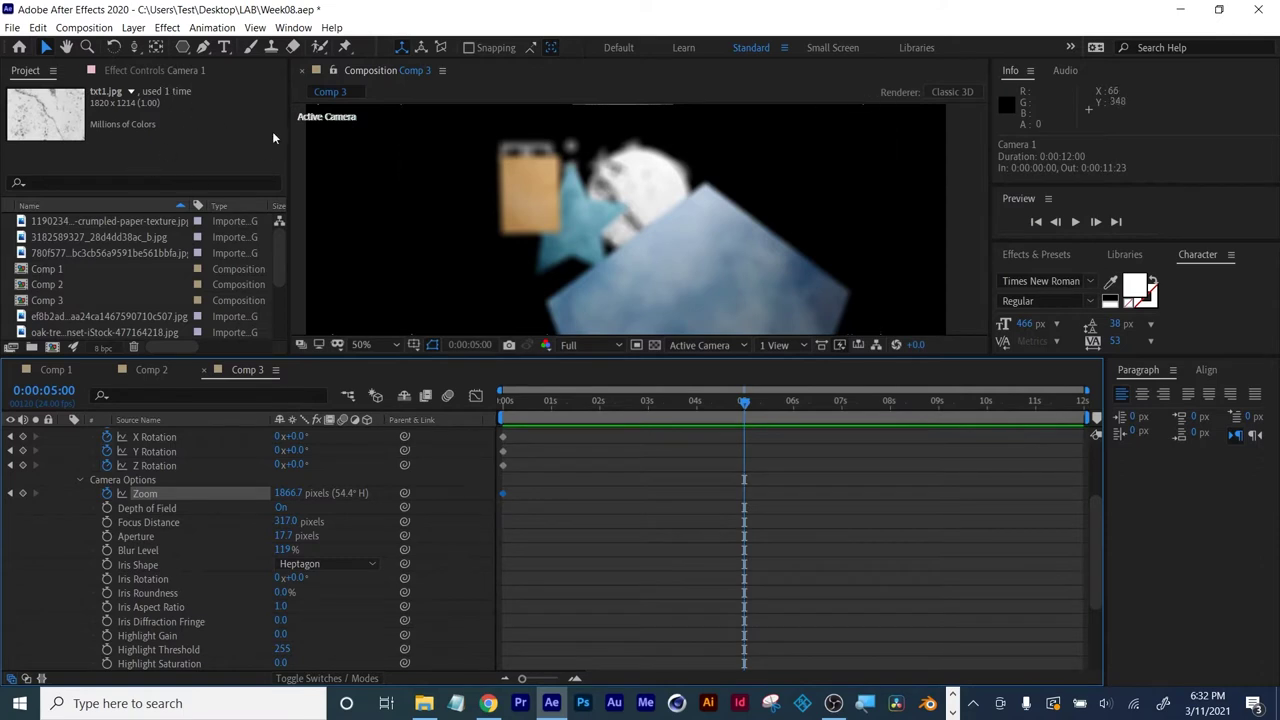
pyautogui.press('c')
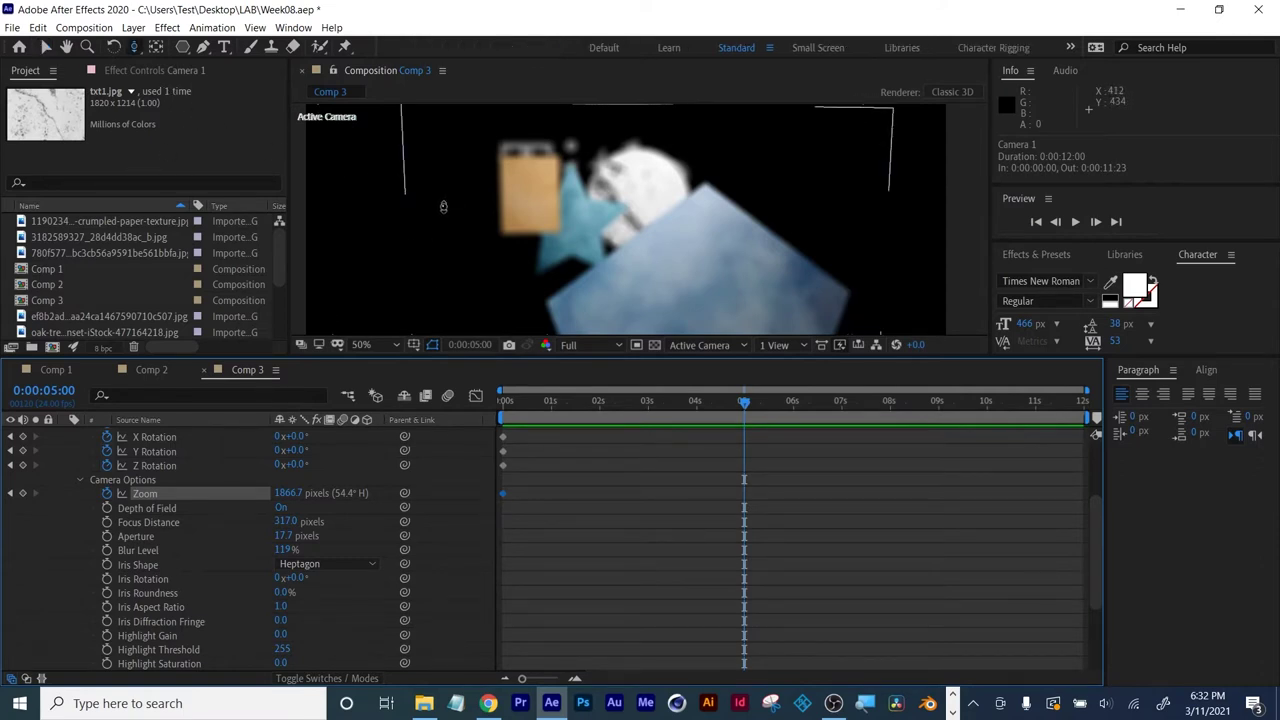
pyautogui.moveTo(586, 250); pyautogui.dragTo(579, 212)
pyautogui.scroll(3, 579, 212)
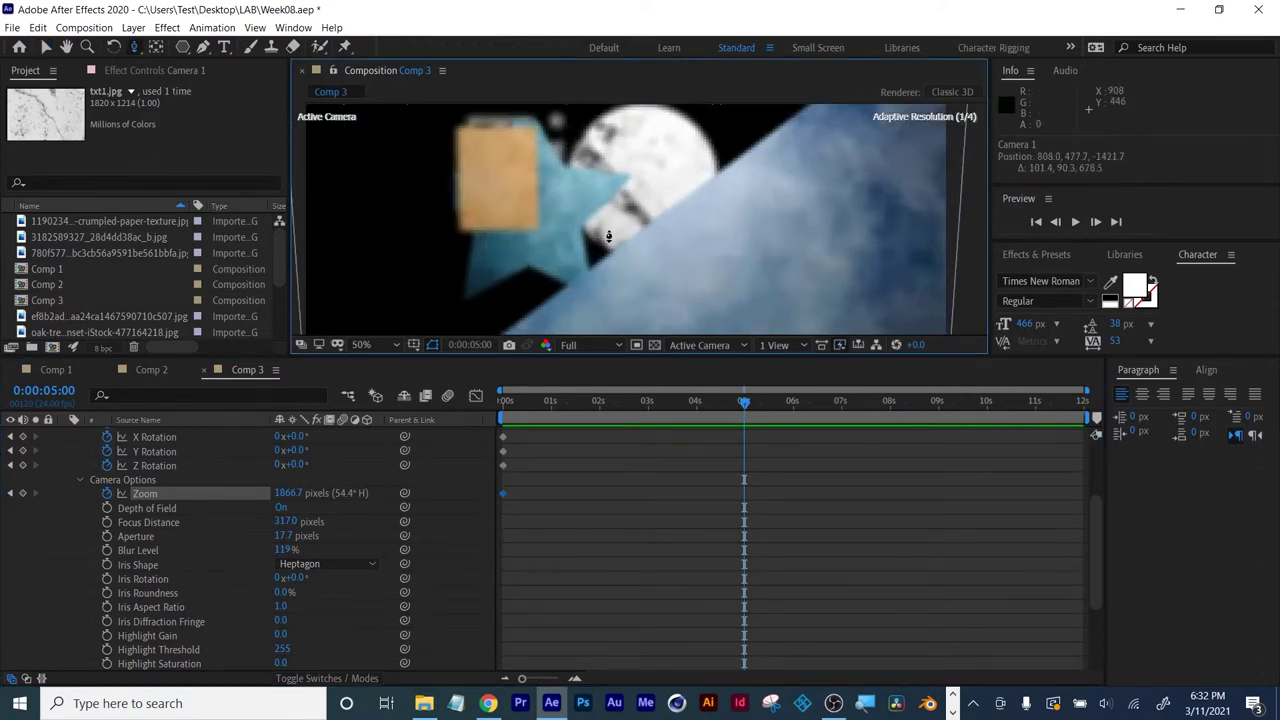
pyautogui.scroll(4, 580, 205)
pyautogui.scroll(-1, 580, 204)
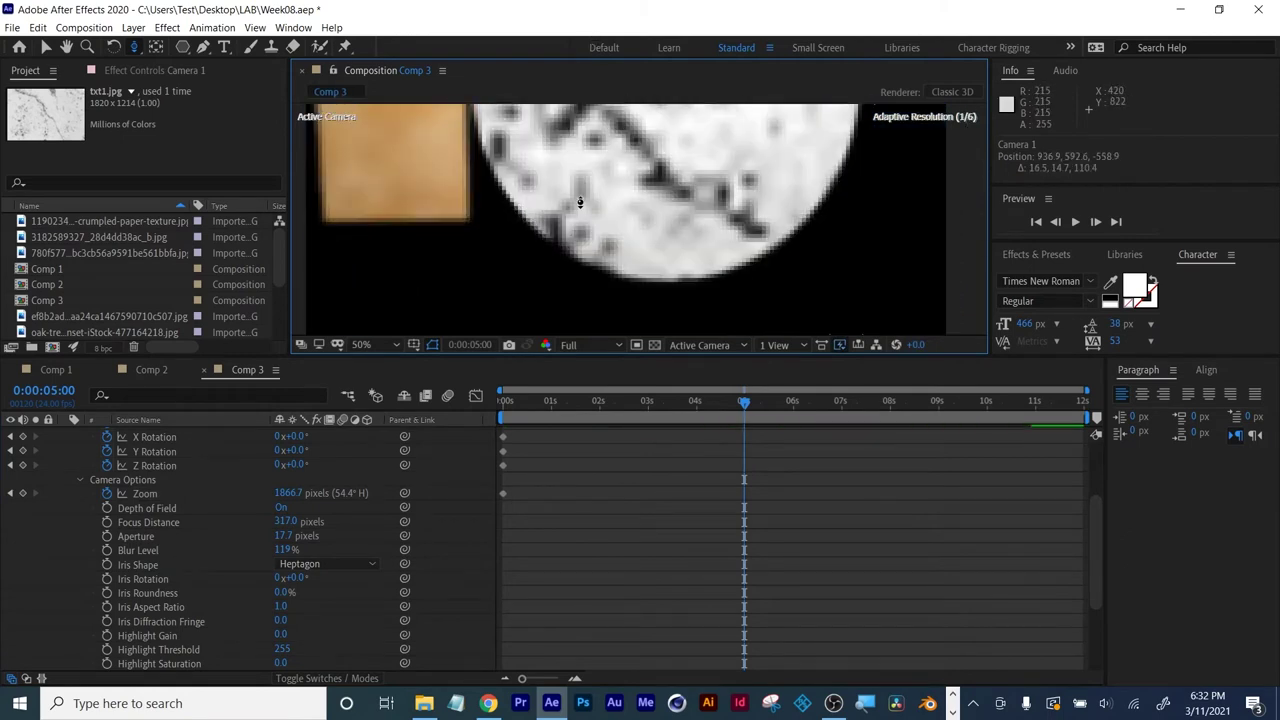
# Move the camera past the remaining shapes until the Title text fills the frame, at about position 878, 502, 11.
pyautogui.press(',')
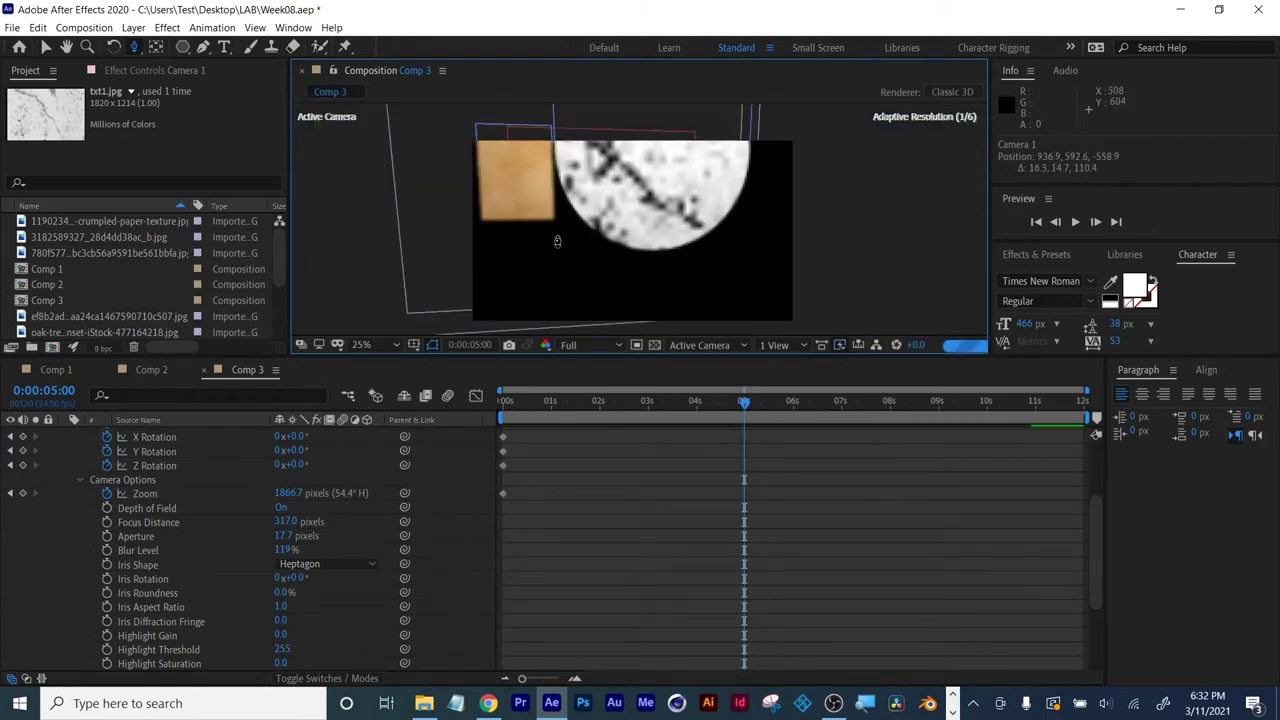
pyautogui.press('c')
pyautogui.moveTo(559, 246); pyautogui.dragTo(631, 240)
pyautogui.moveTo(627, 190); pyautogui.dragTo(635, 234)
pyautogui.press('c')
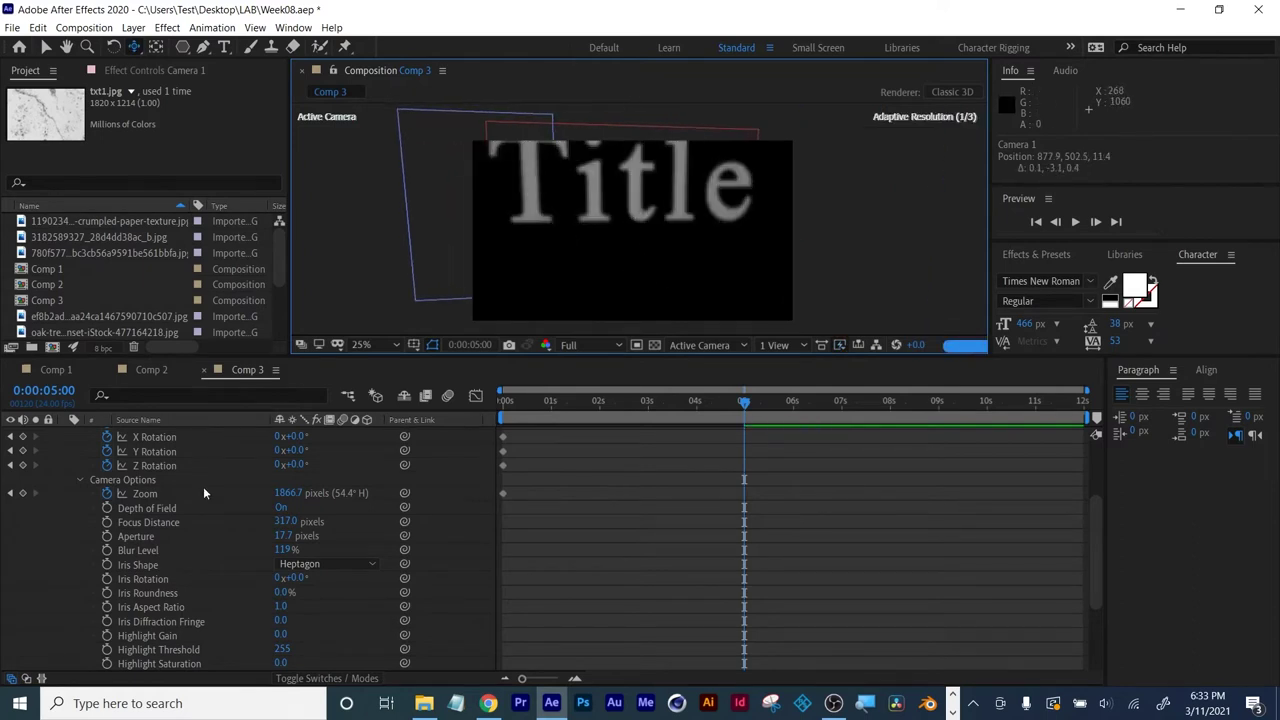
# Nudge the Title text layer down to about Y 734 so it sits fully inside the frame.
pyautogui.scroll(3, 236, 502)
pyautogui.click(145, 434)
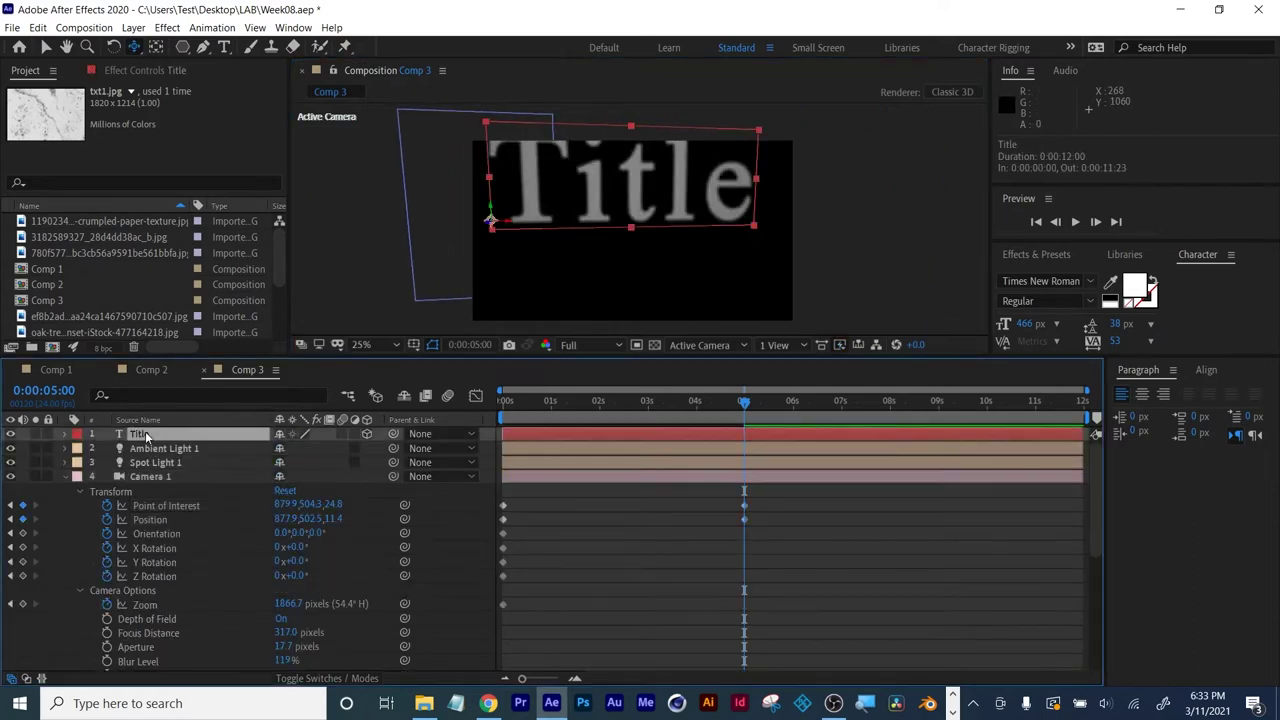
pyautogui.hotkey('shift', 'Down')
pyautogui.hotkey('shift', 'Down')
pyautogui.hotkey('shift', 'Down')
pyautogui.hotkey('shift', 'Down')
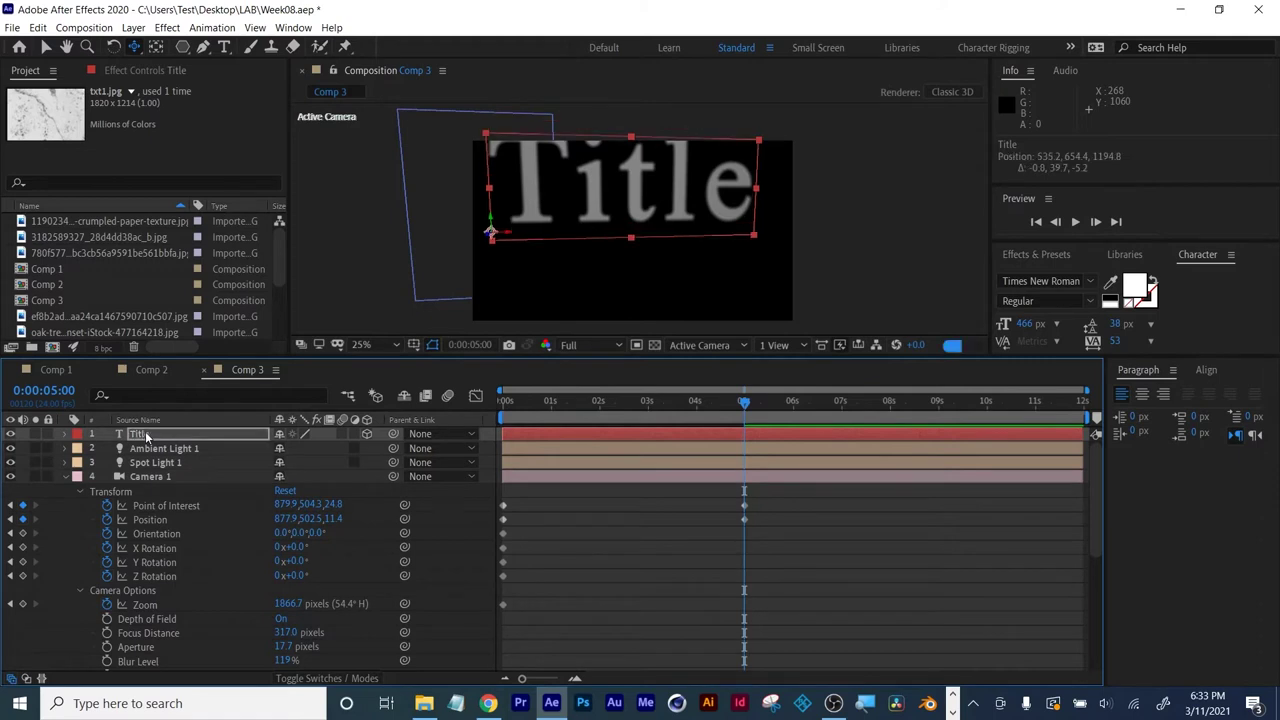
pyautogui.hotkey('shift', 'Down')
pyautogui.hotkey('shift', 'Down')
pyautogui.hotkey('shift', 'Down')
pyautogui.hotkey('shift', 'Down')
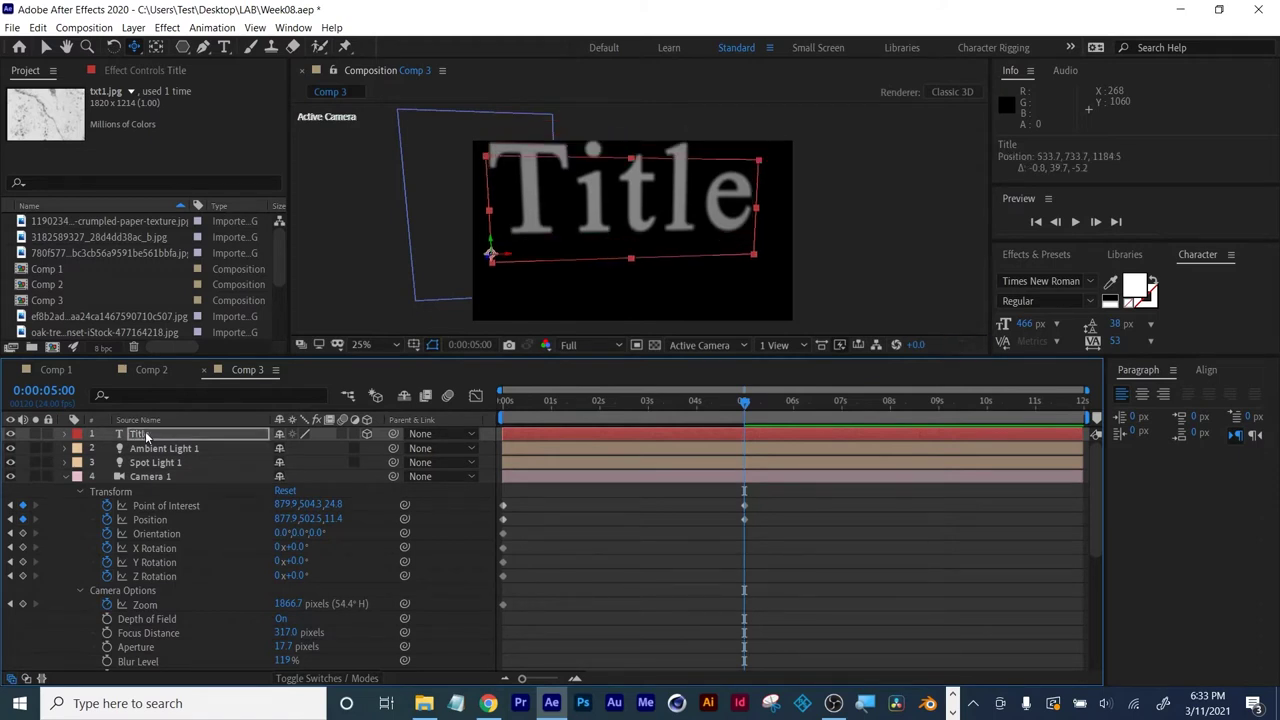
# Apply Easy Ease to Camera 1's Point of Interest and Position keyframes at 0 and 5 seconds.
pyautogui.moveTo(741, 401); pyautogui.dragTo(472, 402)
pyautogui.moveTo(778, 498); pyautogui.dragTo(488, 526)
pyautogui.rightClick(503, 520)
pyautogui.moveTo(552, 517)
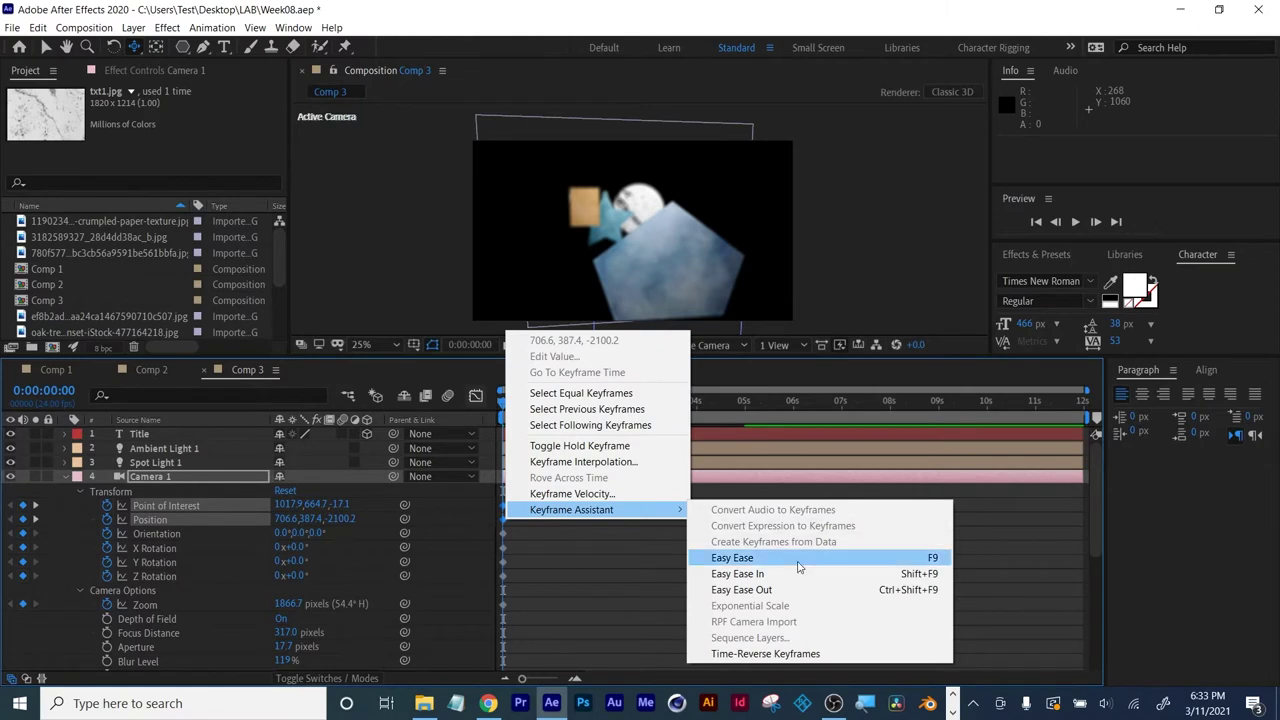
pyautogui.click(728, 558)
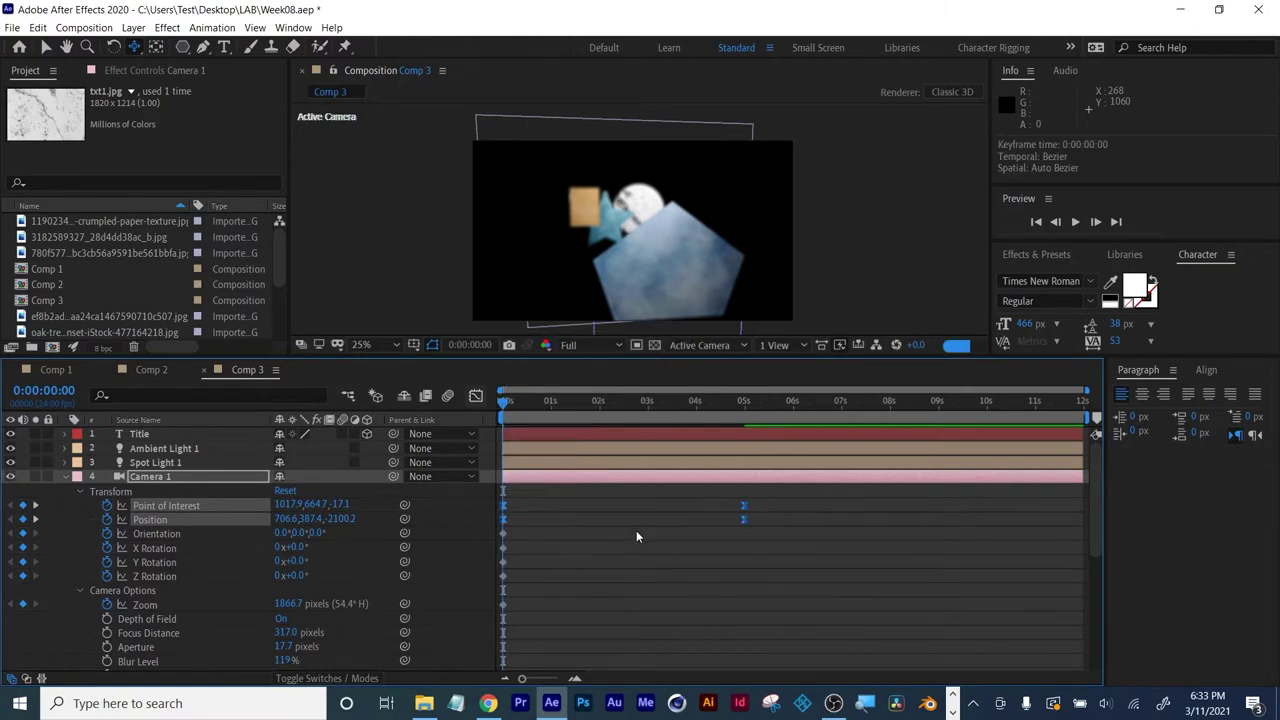
pyautogui.click(895, 536)
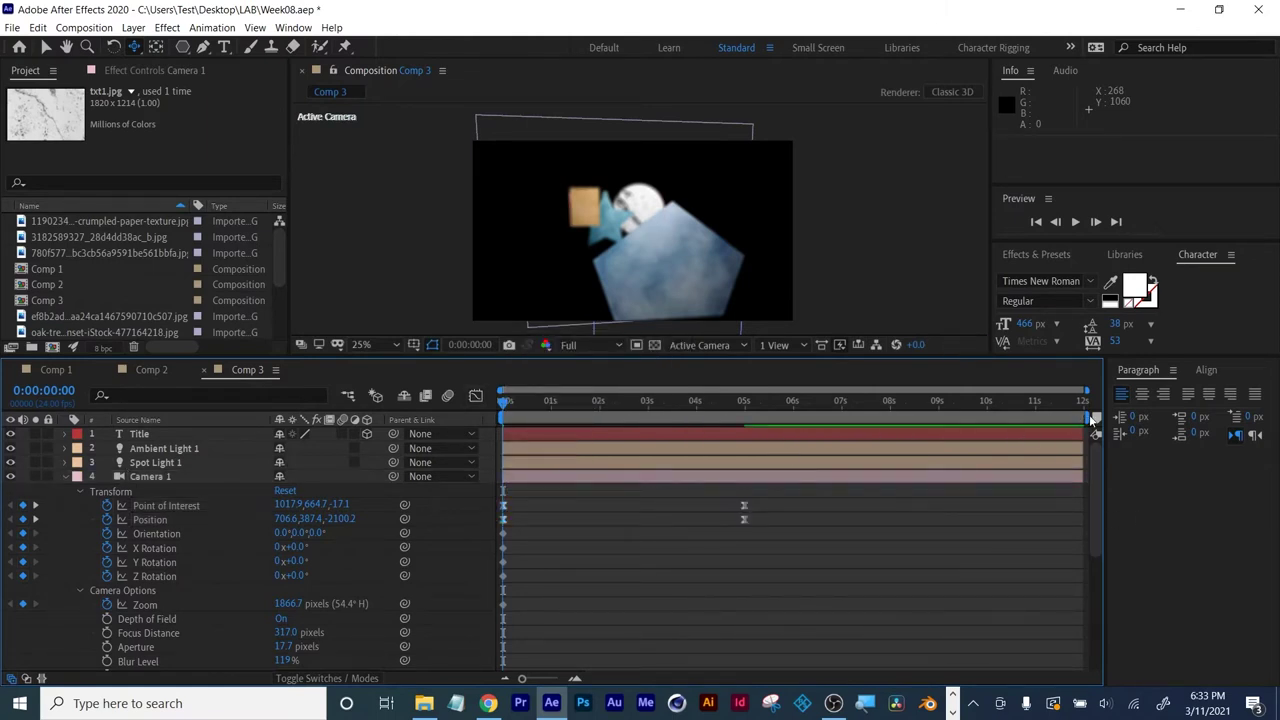
# End the work area just past 5 seconds and preview the camera move at Full resolution in an enlarged viewer.
pyautogui.press('space')
pyautogui.moveTo(740, 358); pyautogui.dragTo(740, 546)
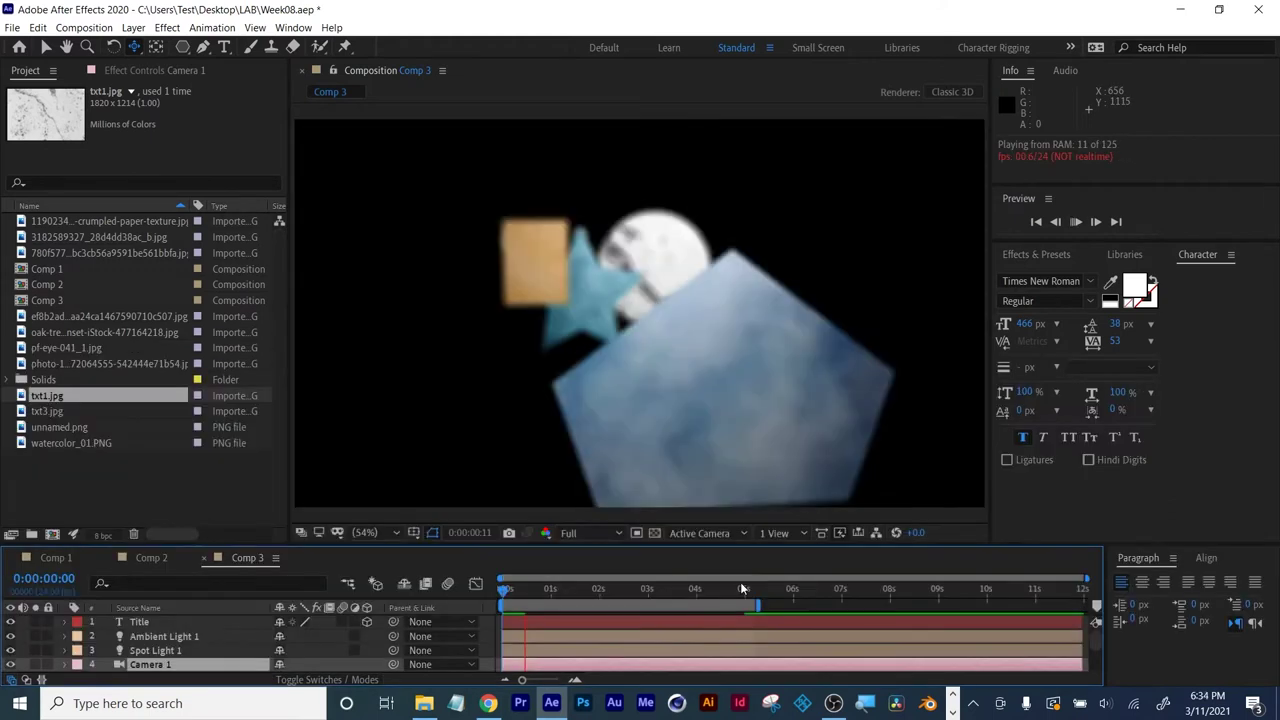
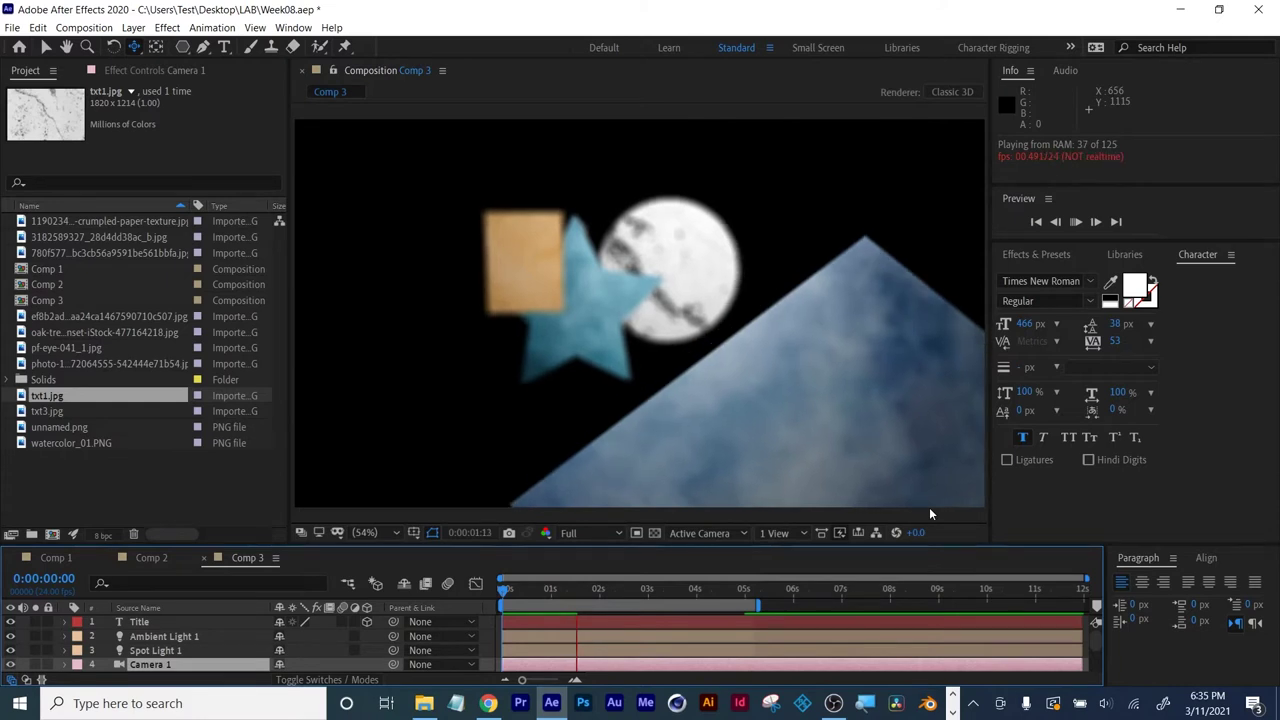
pyautogui.press('space')
pyautogui.click(575, 532)
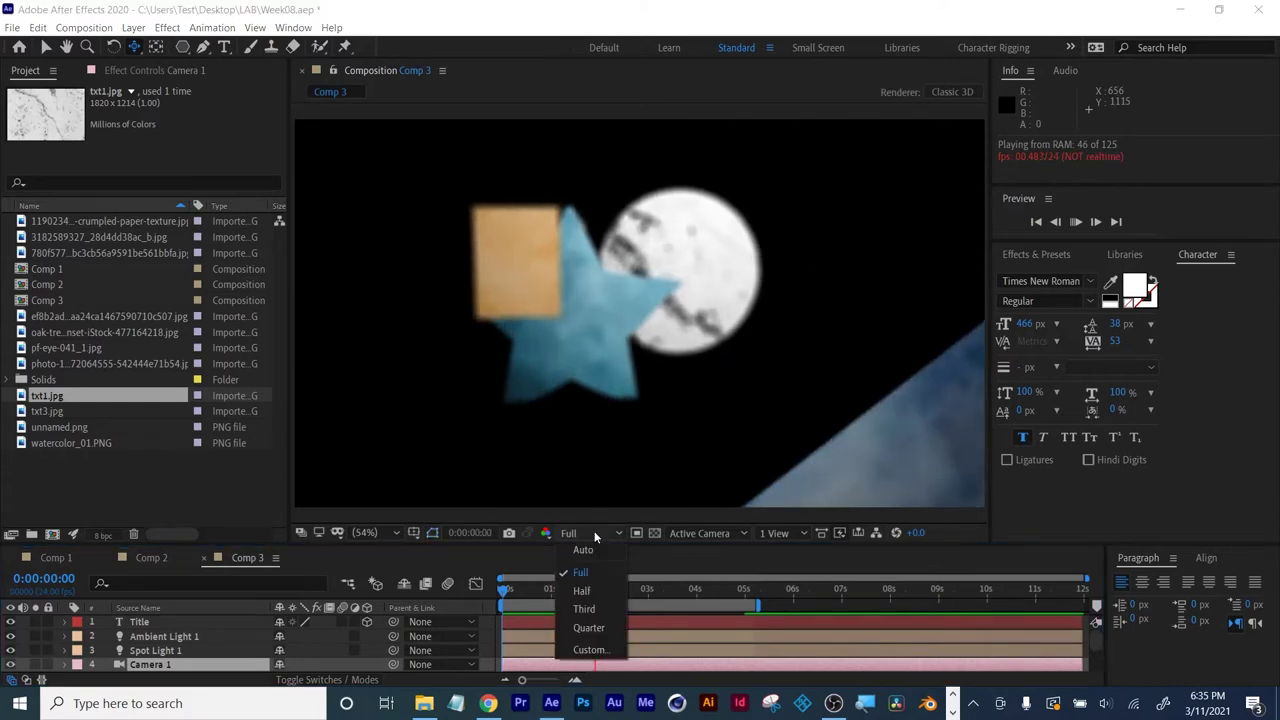
pyautogui.click(581, 572)
pyautogui.press('space')
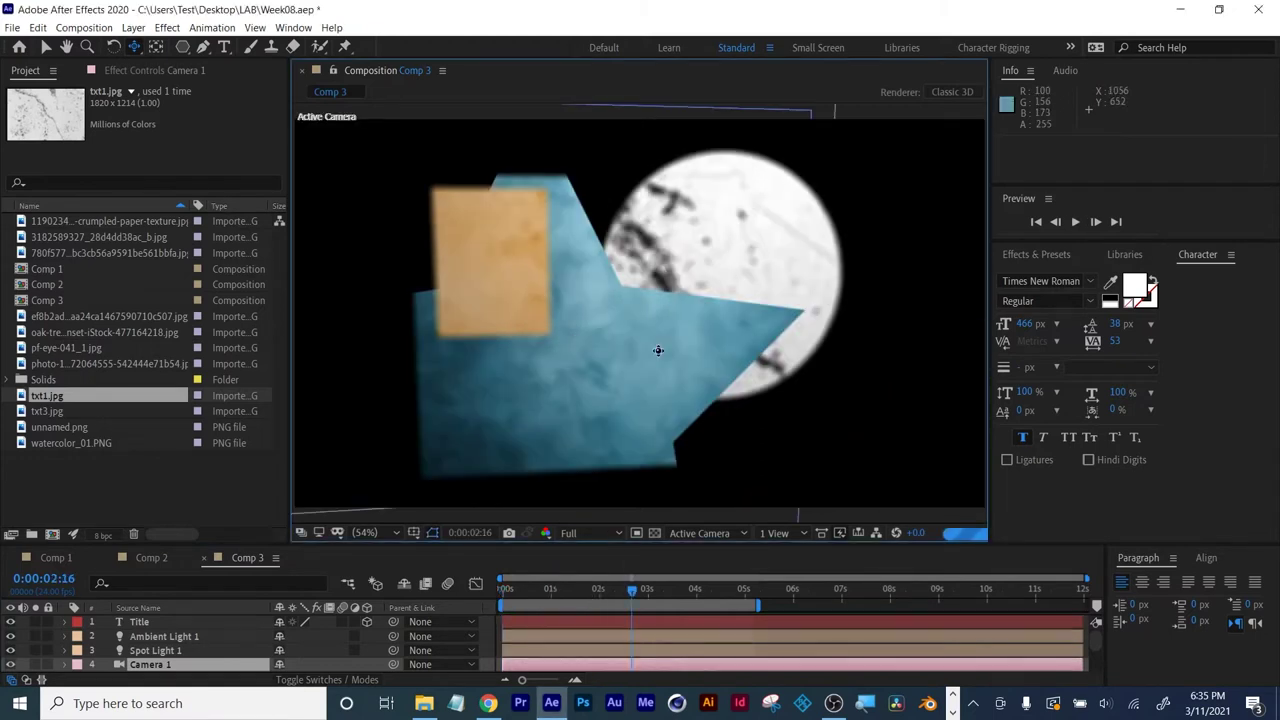
pyautogui.moveTo(636, 589); pyautogui.dragTo(762, 591)
pyautogui.press('Home')
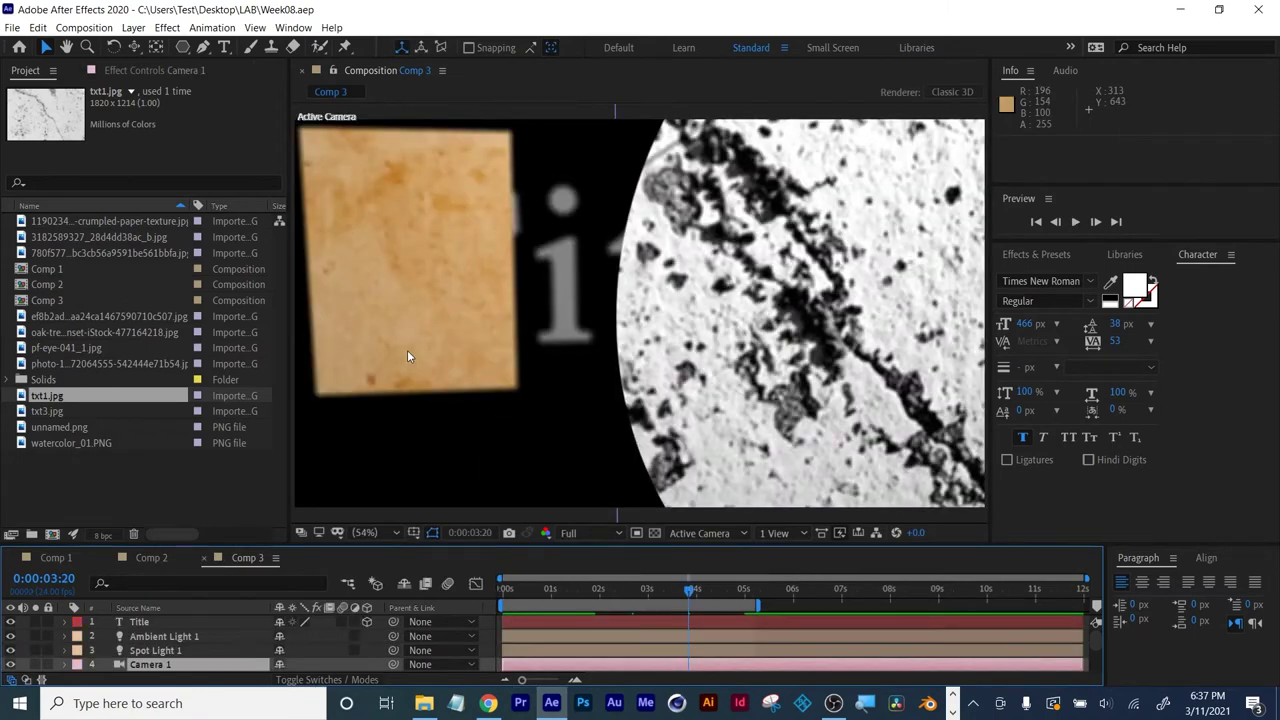
# Add a 1920 × 1080 px pale cyan solid to the empty Comp 4 and lock its layer.
pyautogui.click(103, 505)
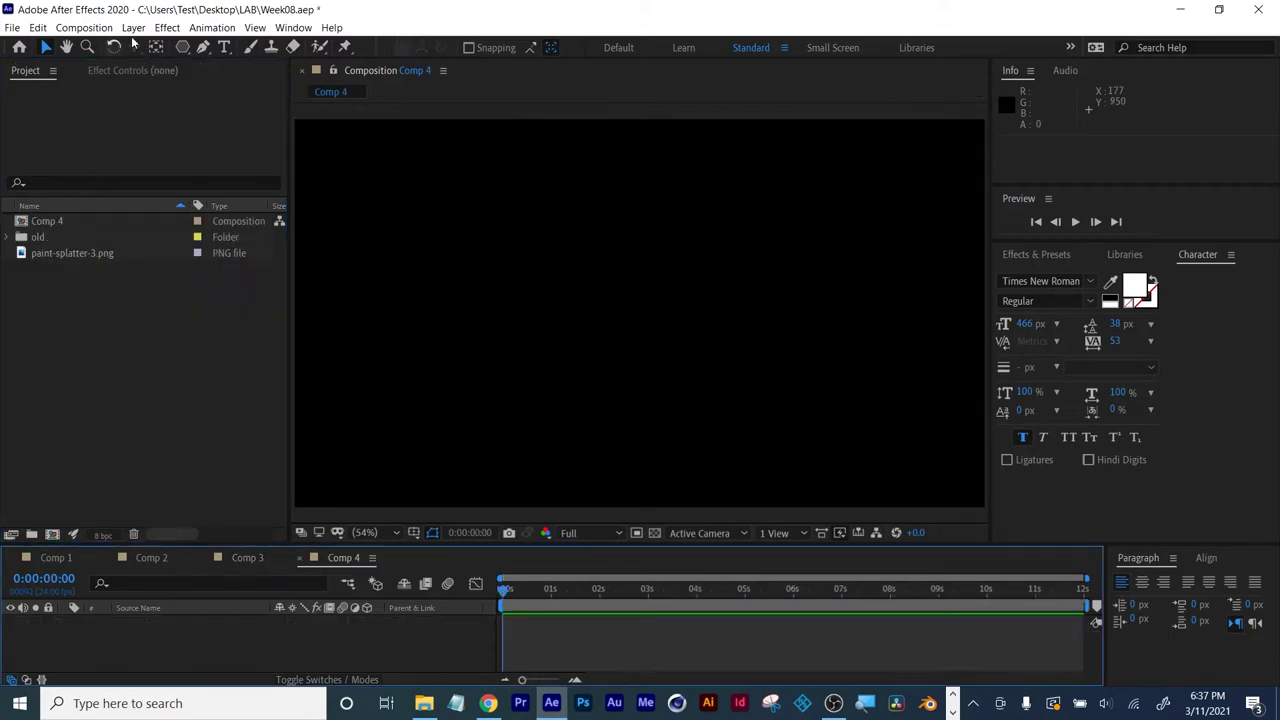
pyautogui.click(133, 27)
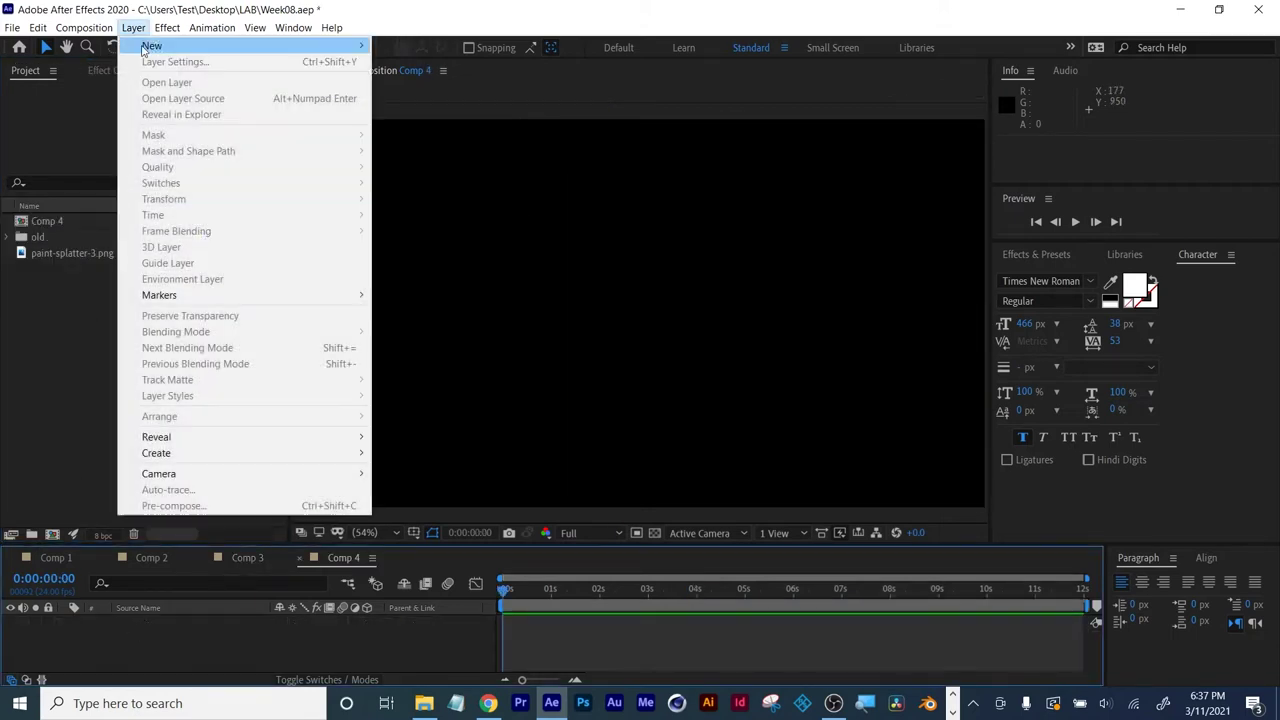
pyautogui.moveTo(305, 52)
pyautogui.click(412, 63)
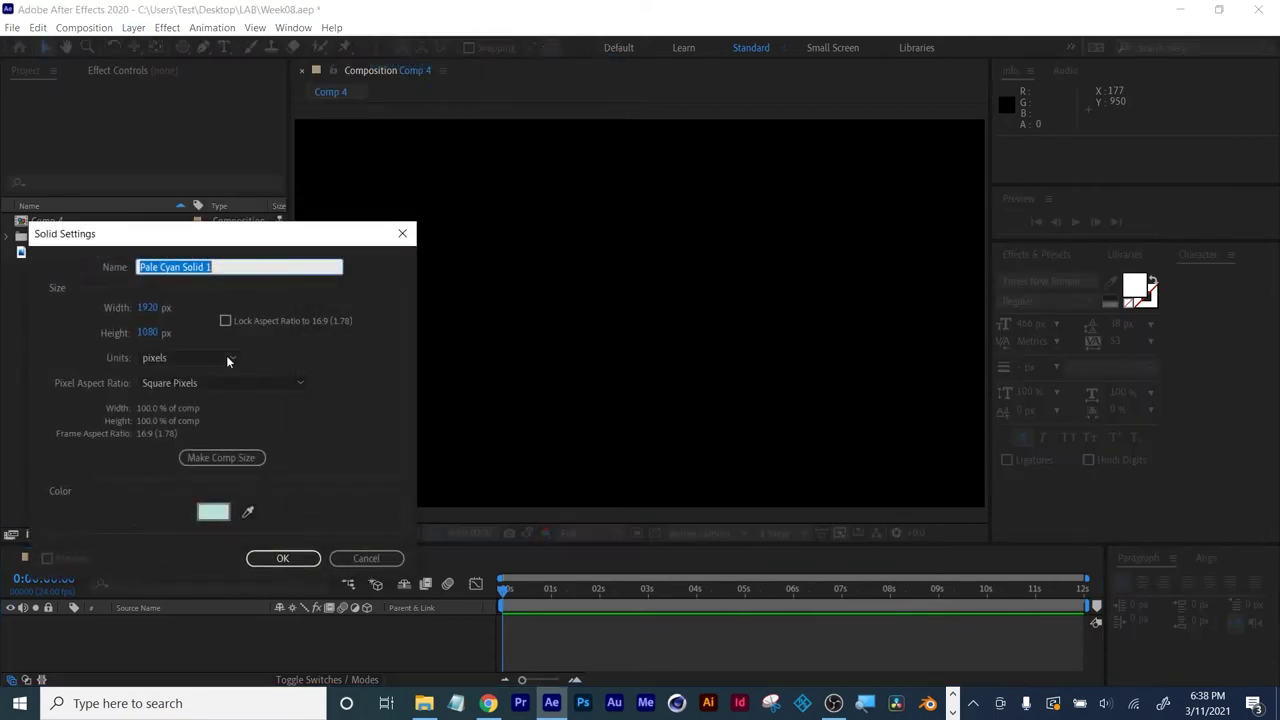
pyautogui.click(305, 558)
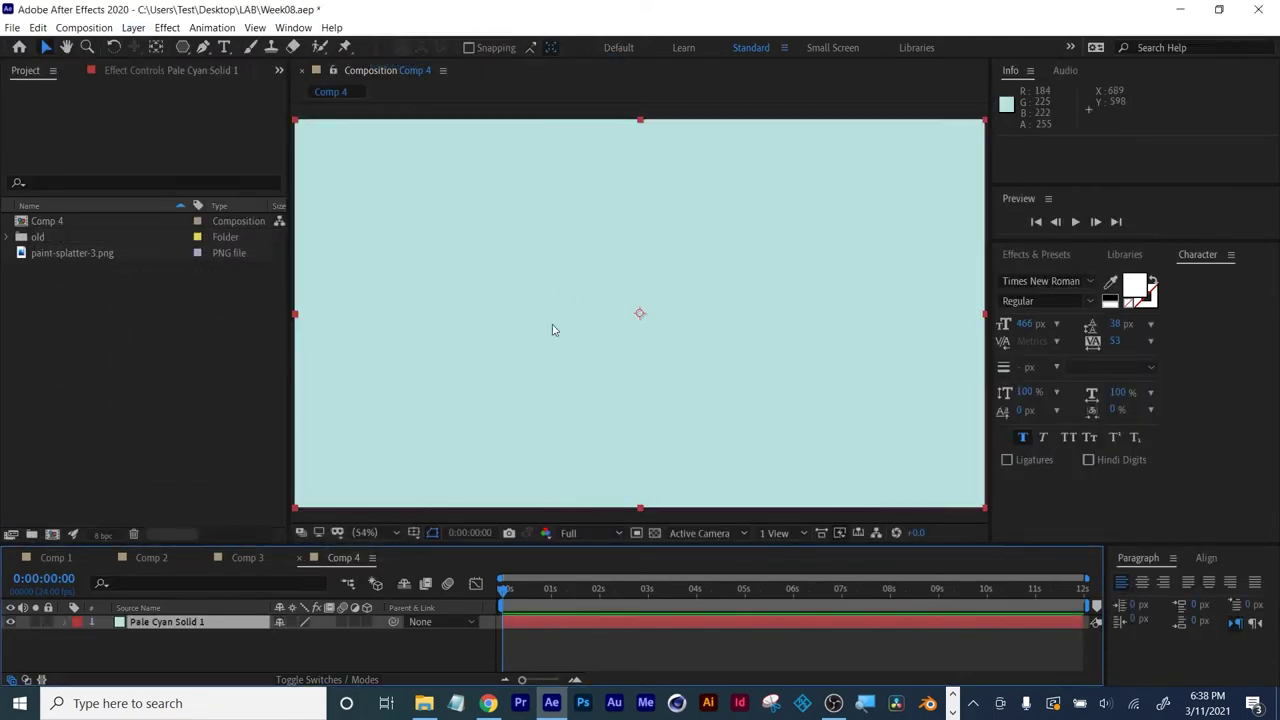
pyautogui.click(48, 622)
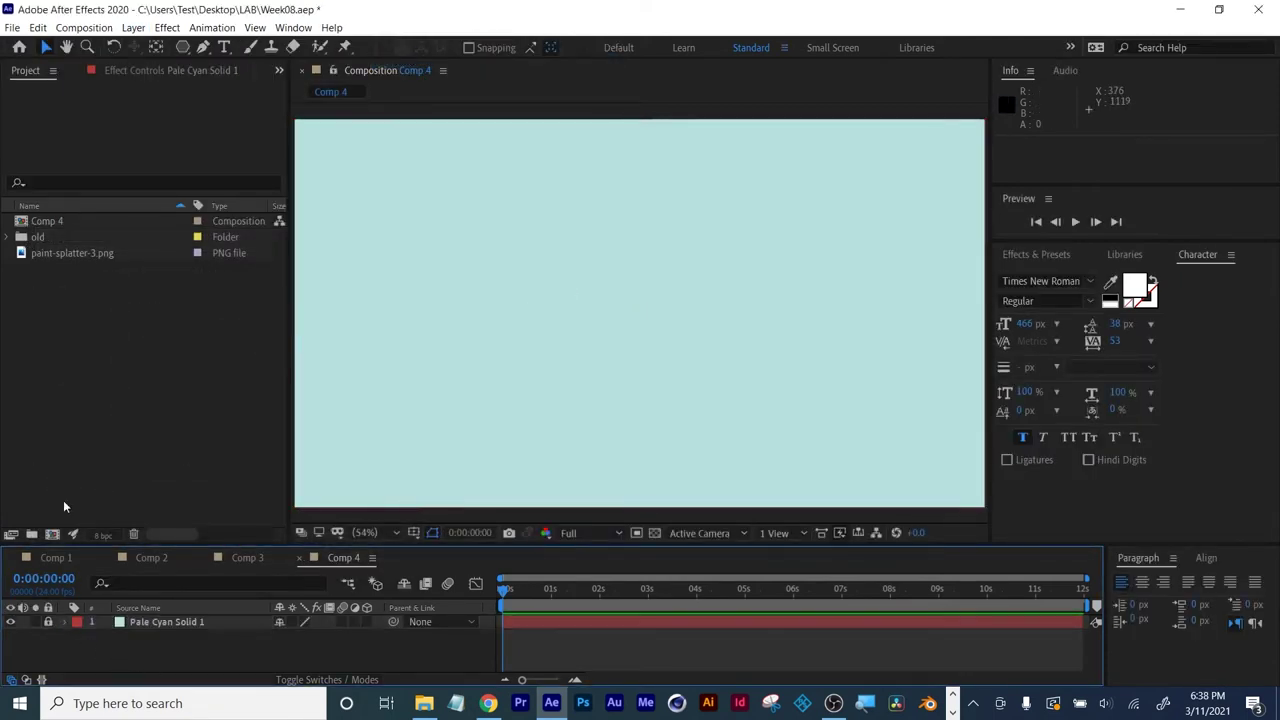
# Duplicate the unlocked solid as a layer named "particles" and apply the CC Particle World effect to it.
pyautogui.click(130, 622)
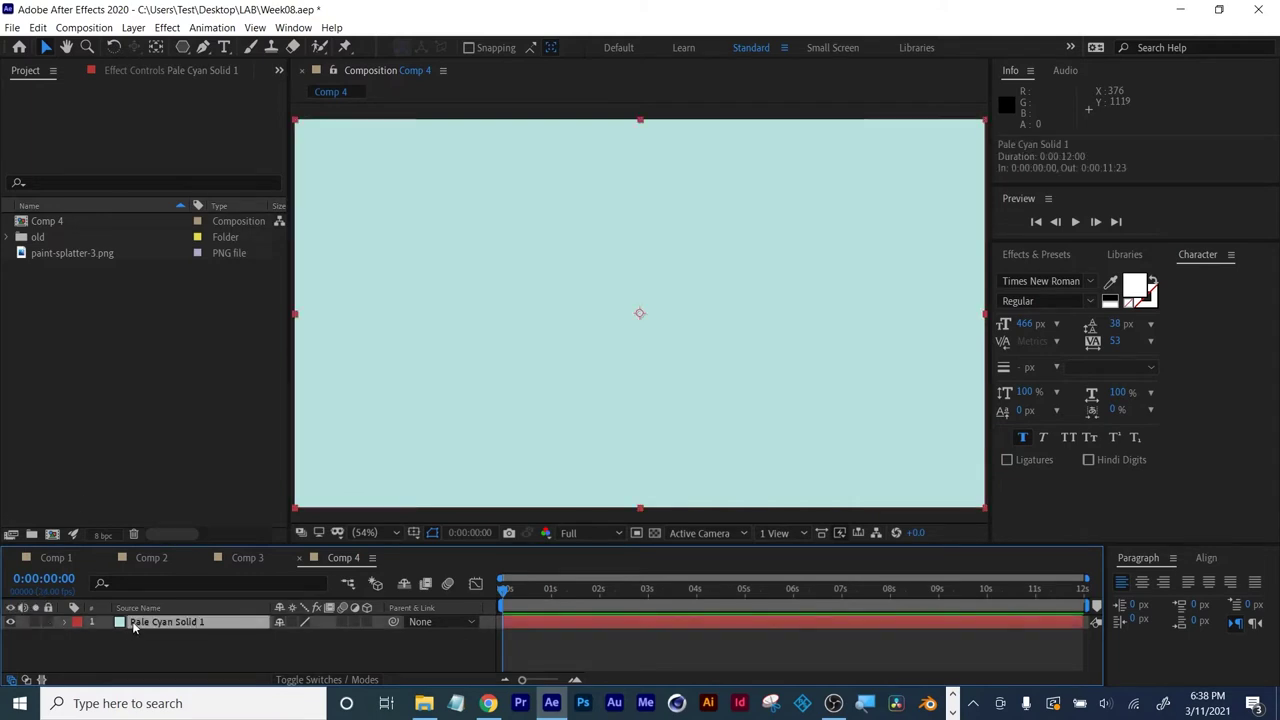
pyautogui.hotkey('ctrl', 'd')
pyautogui.press('Return')
pyautogui.write('particles')
pyautogui.press('Return')
pyautogui.click(1036, 254)
pyautogui.moveTo(1072, 322); pyautogui.dragTo(712, 626)
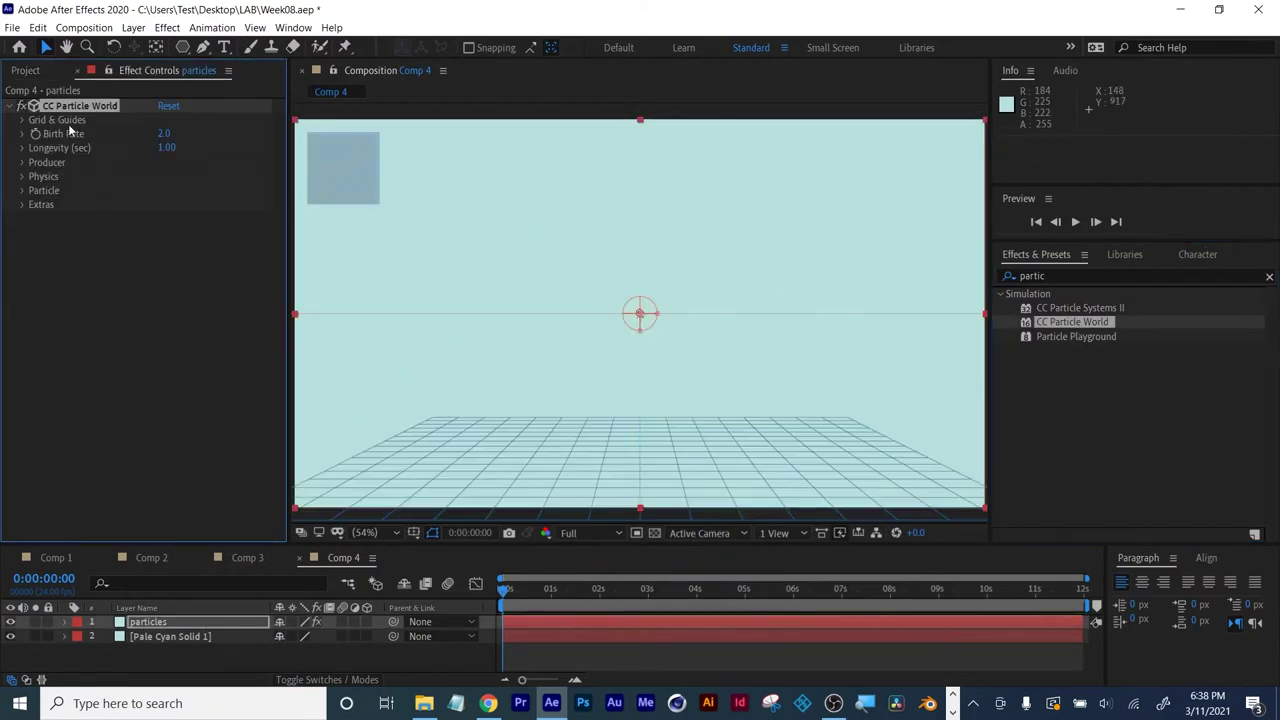
# Create a new composition 200 px wide and 200 px high for the paint splatter image.
pyautogui.click(24, 71)
pyautogui.moveTo(43, 258)
pyautogui.mouseDown()
pyautogui.moveTo(115, 565)
pyautogui.moveTo(45, 248)
pyautogui.moveTo(60, 252)
pyautogui.mouseUp()
pyautogui.click(52, 534)
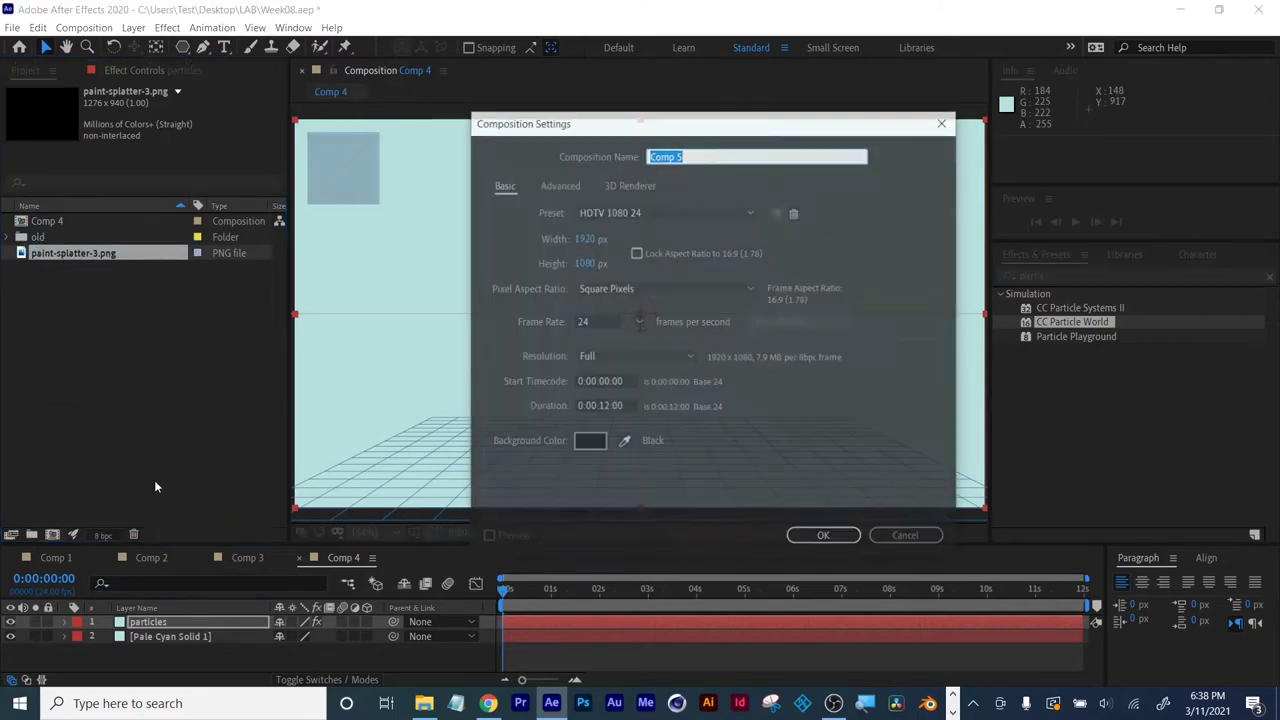
pyautogui.click(584, 238)
pyautogui.write('200')
pyautogui.press('Tab')
pyautogui.write('200')
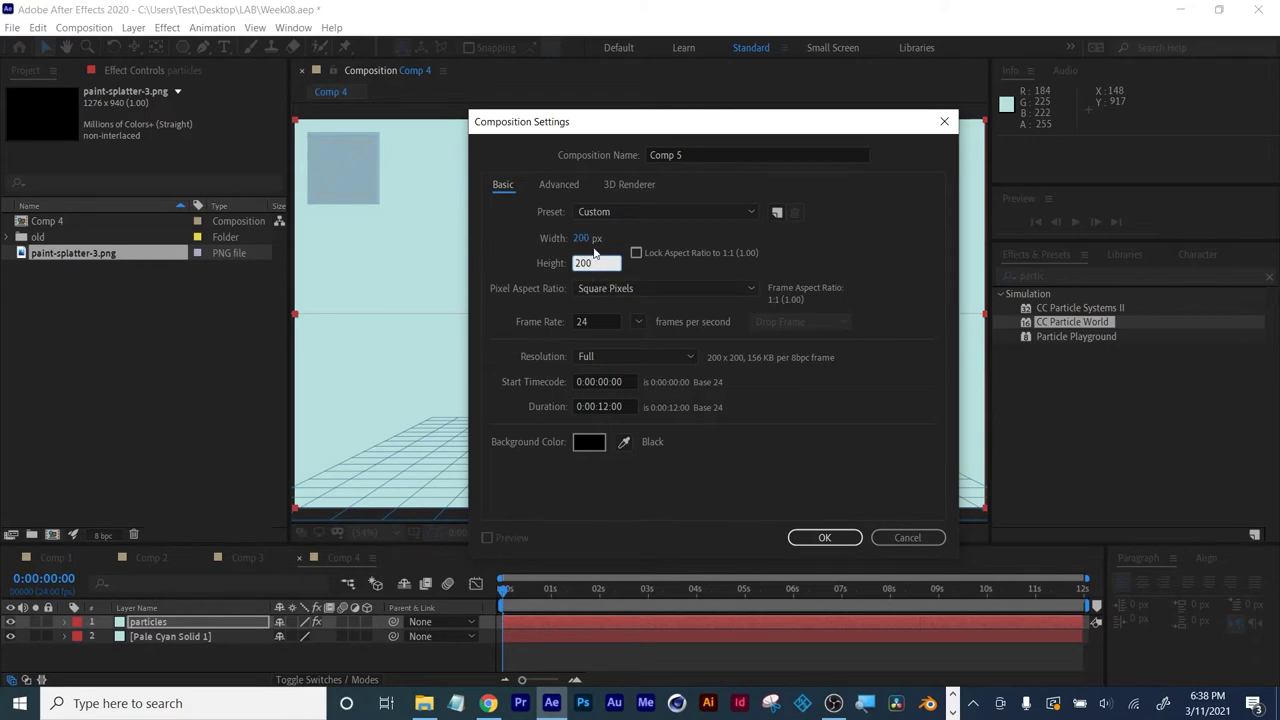
pyautogui.press('Return')
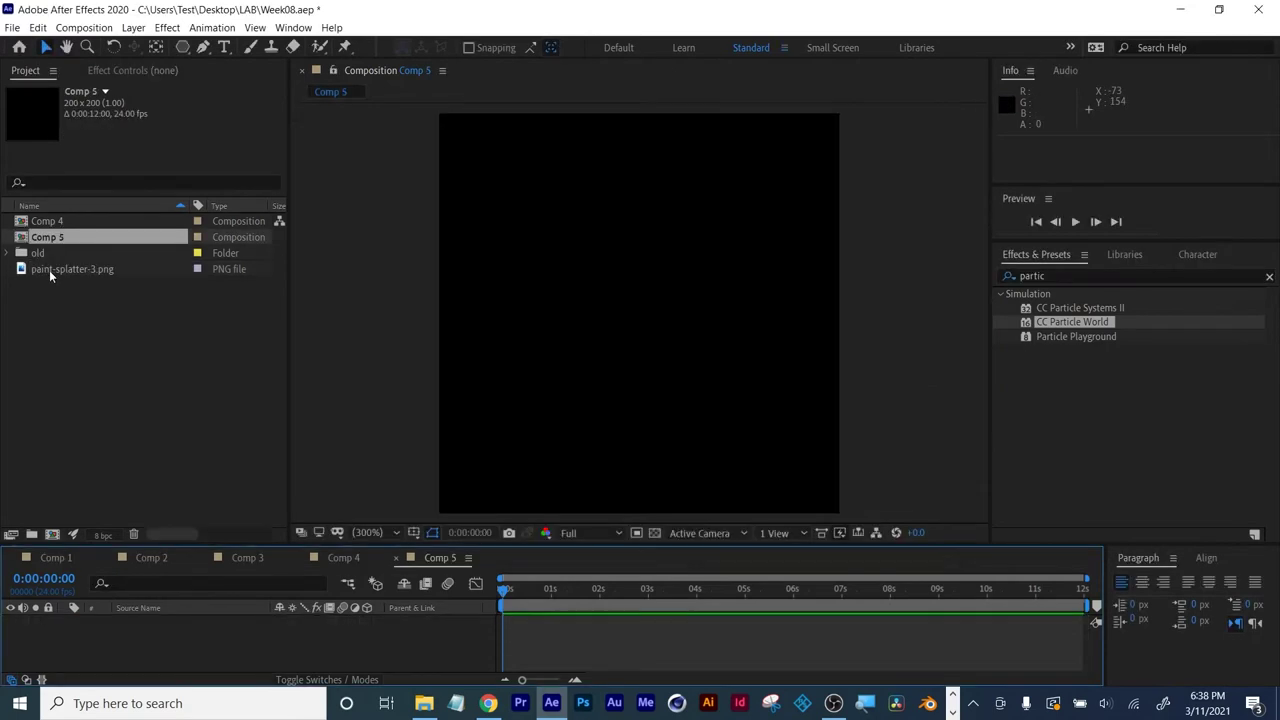
# Place paint-splatter-3.png in the new composition with the transparency grid on, and scale it to 19%.
pyautogui.moveTo(49, 270); pyautogui.dragTo(140, 640)
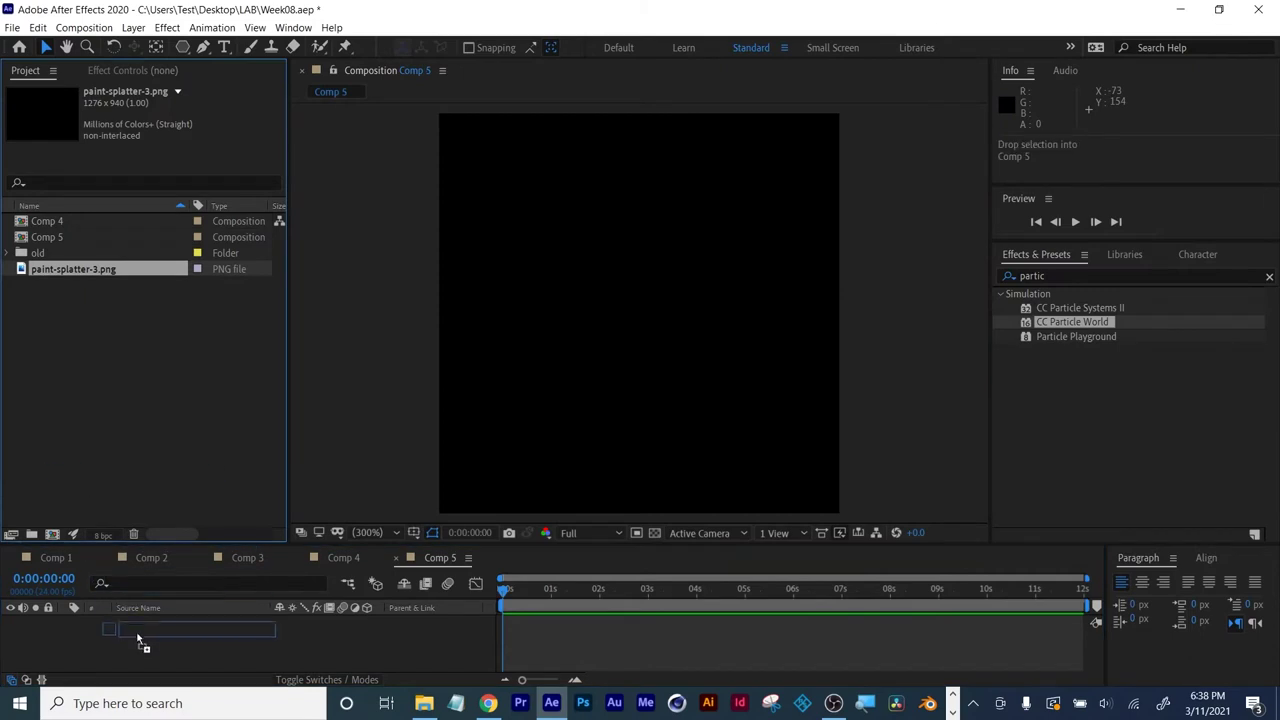
pyautogui.click(655, 533)
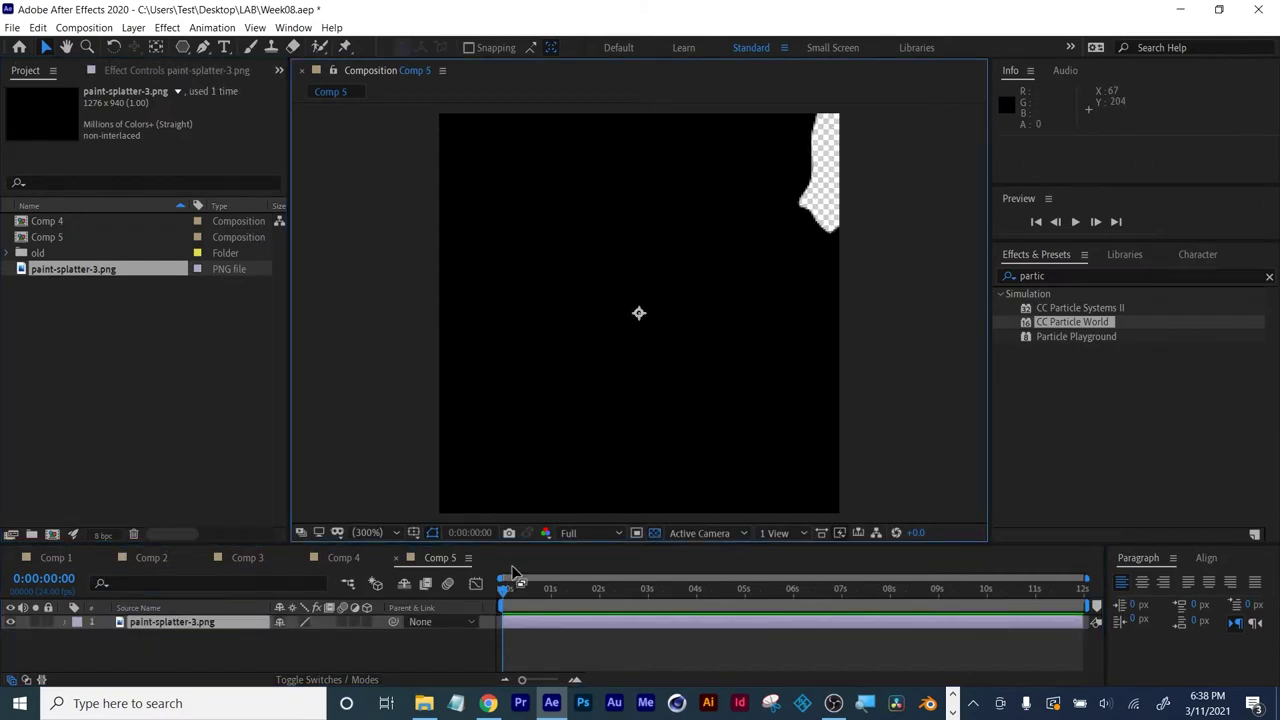
pyautogui.moveTo(298, 637); pyautogui.dragTo(258, 652)
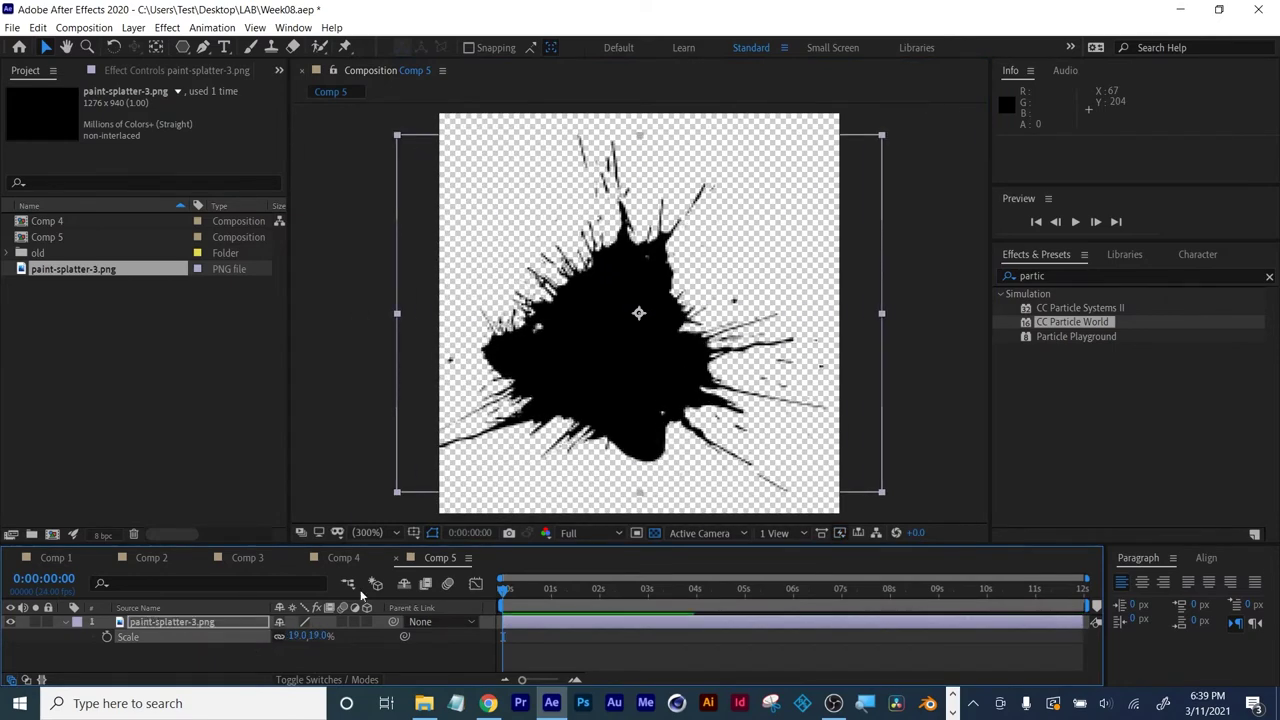
# Move the splatter to about position 107, 97 and reduce its scale to 16% so it fits the frame.
pyautogui.moveTo(587, 384); pyautogui.dragTo(610, 377)
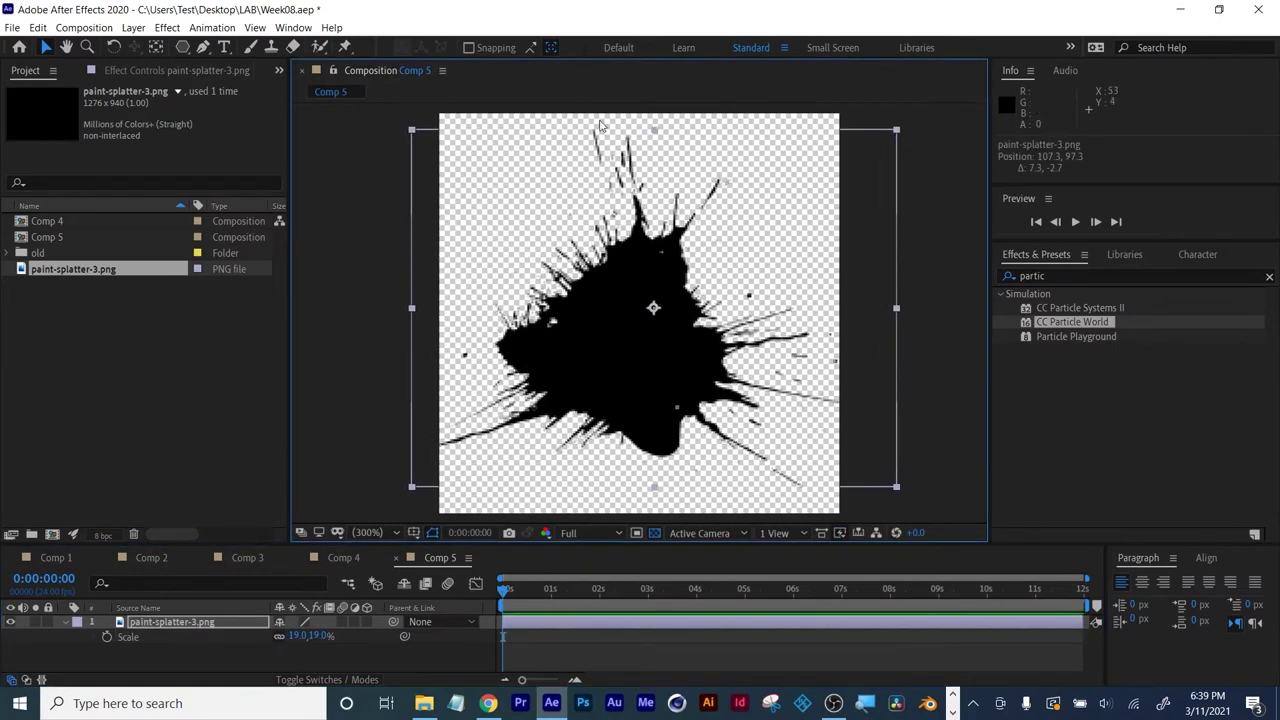
pyautogui.moveTo(298, 636); pyautogui.dragTo(293, 636)
pyautogui.click(298, 636)
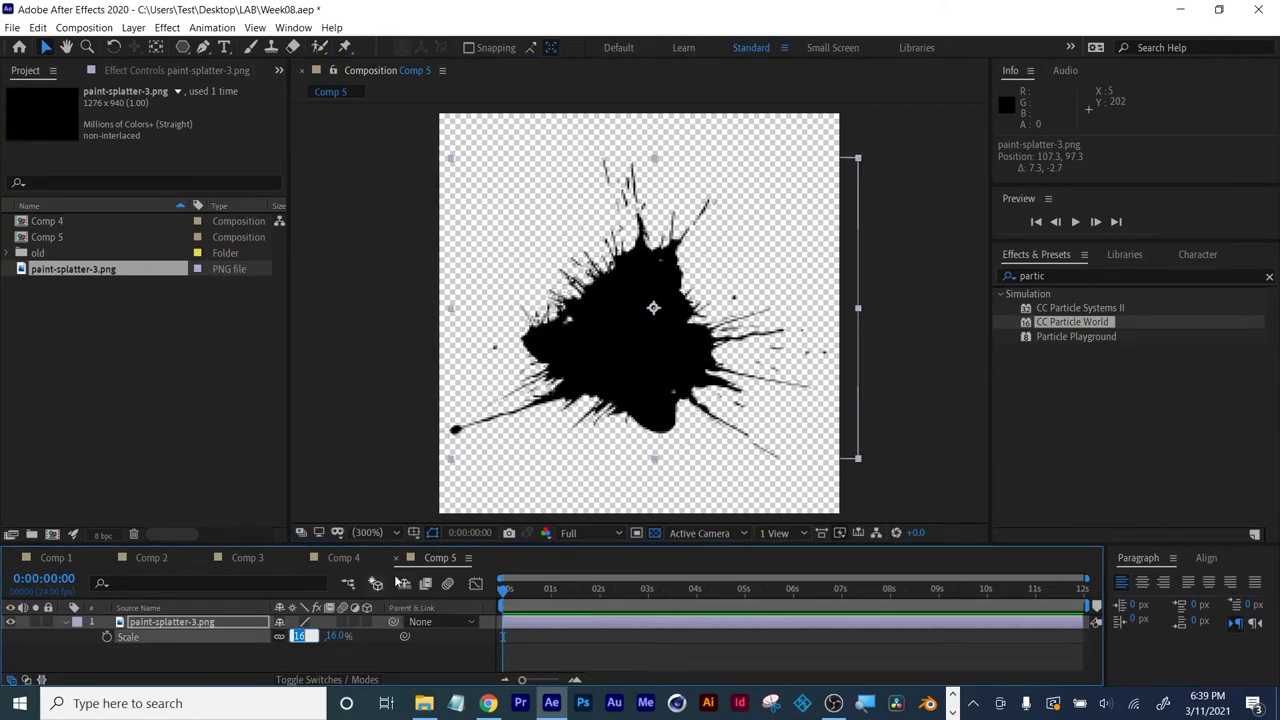
pyautogui.click(229, 655)
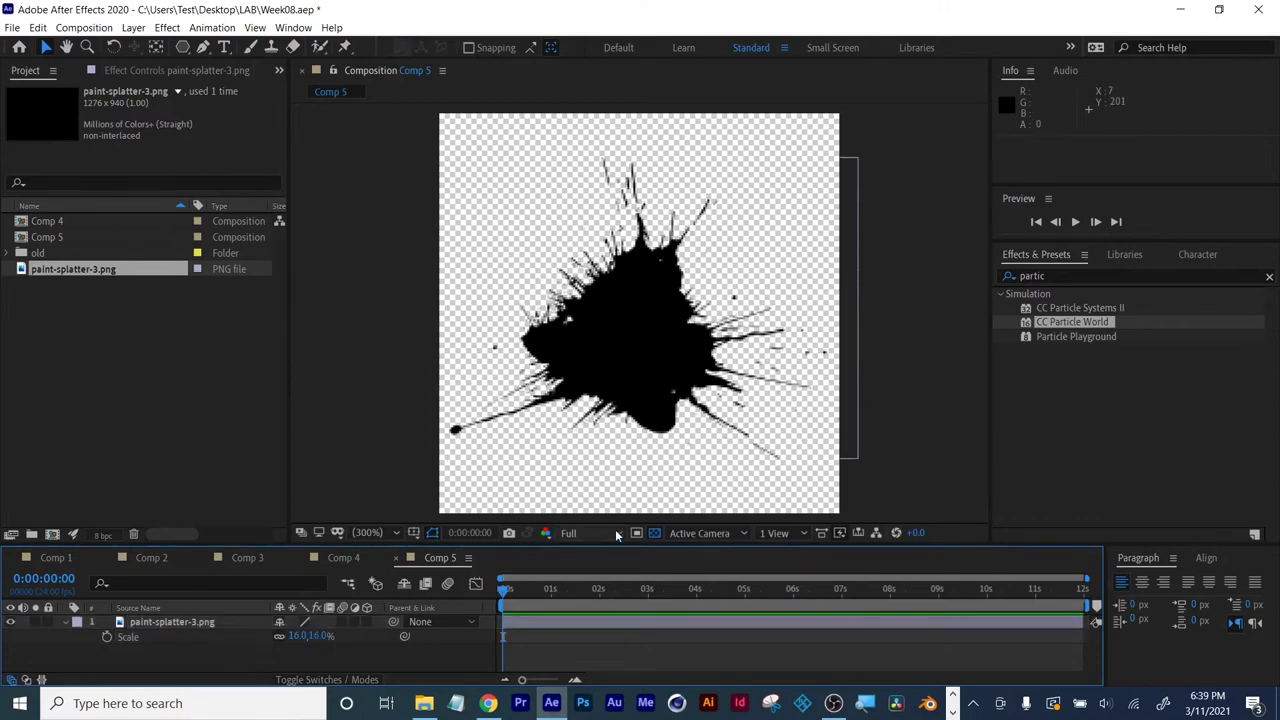
pyautogui.click(656, 533)
pyautogui.click(656, 533)
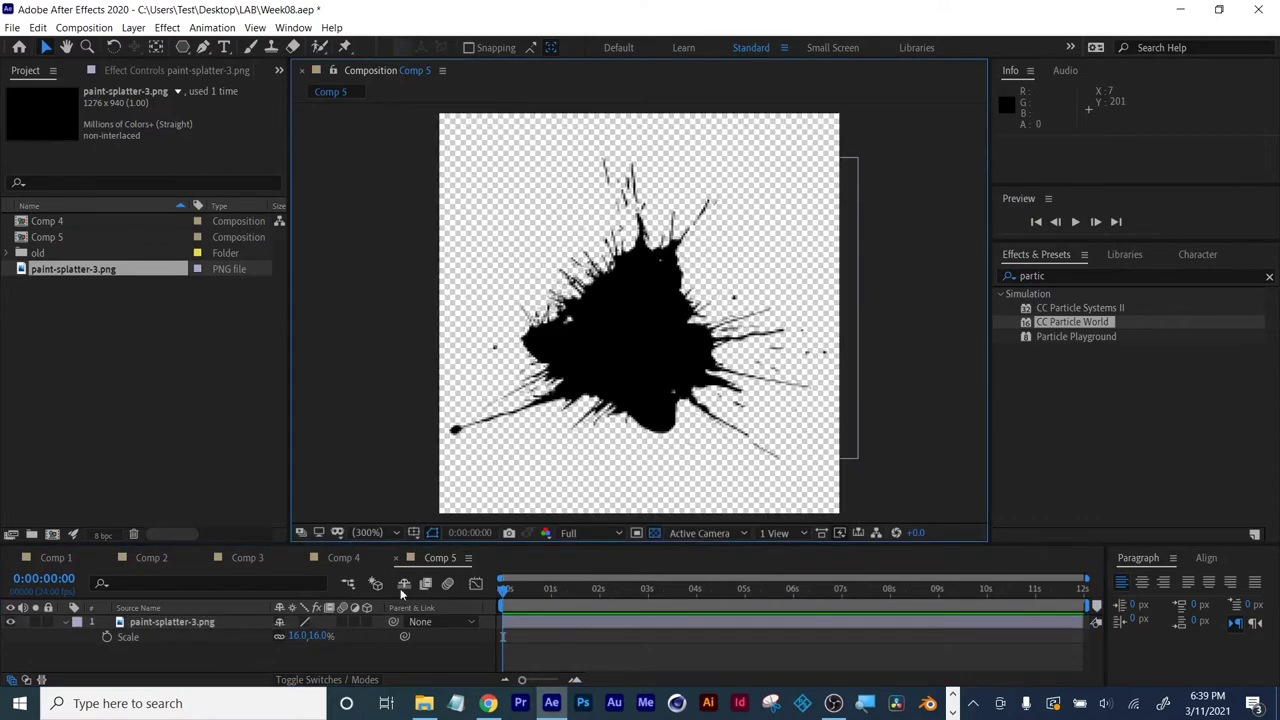
# Rename the splatter composition as "particle".
pyautogui.click(46, 237)
pyautogui.press('Return')
pyautogui.write('particle')
pyautogui.press('Return')
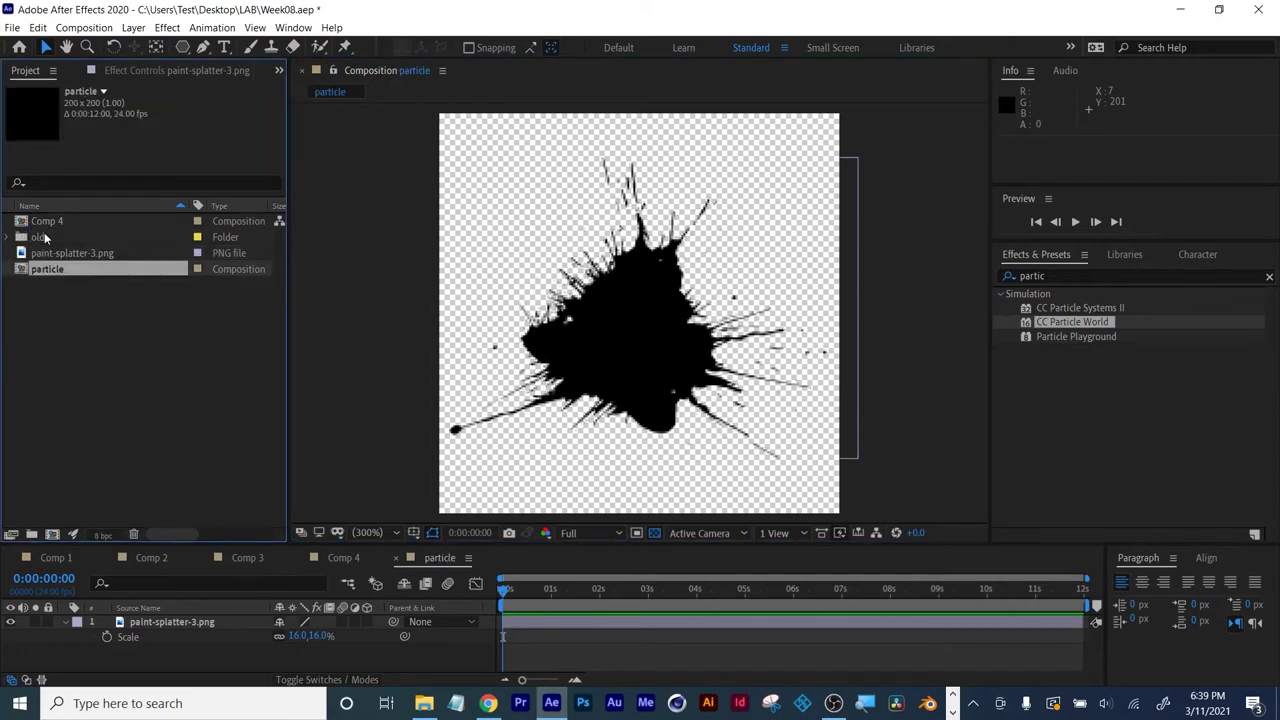
# Return to Comp 4, add the particle composition beneath both solid layers and hide it.
pyautogui.click(396, 558)
pyautogui.click(150, 625)
pyautogui.click(122, 78)
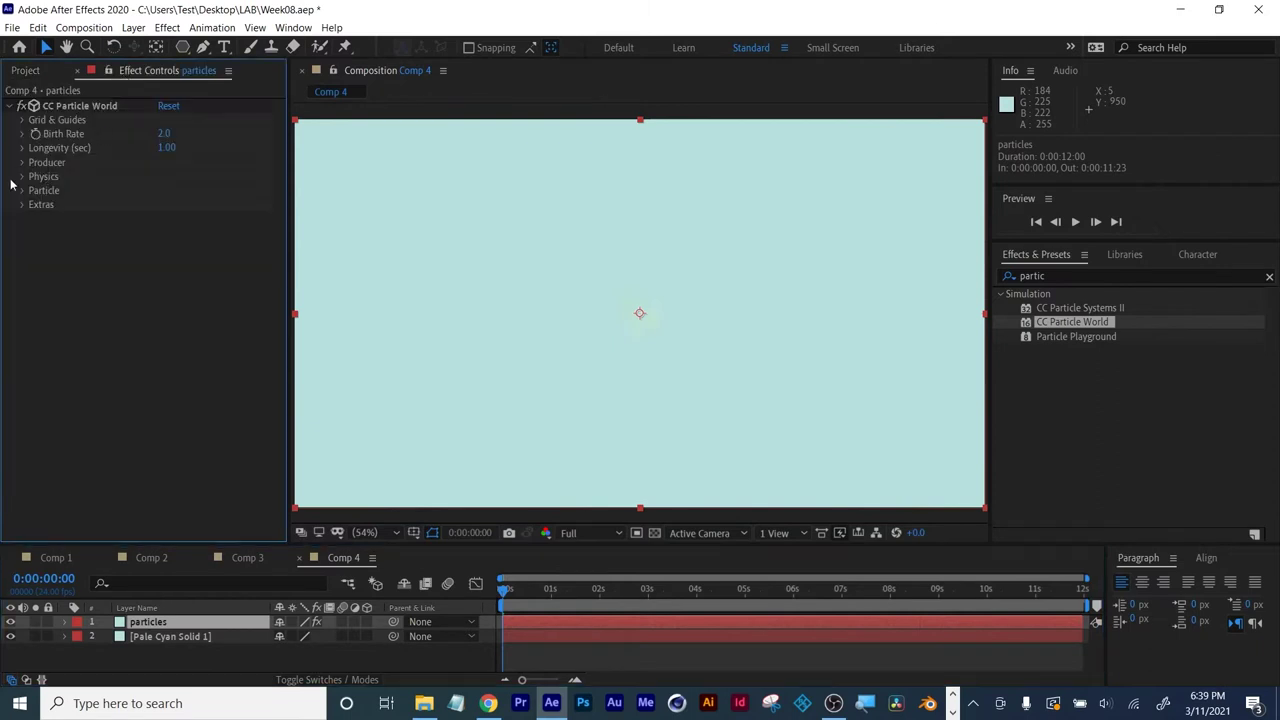
pyautogui.click(26, 71)
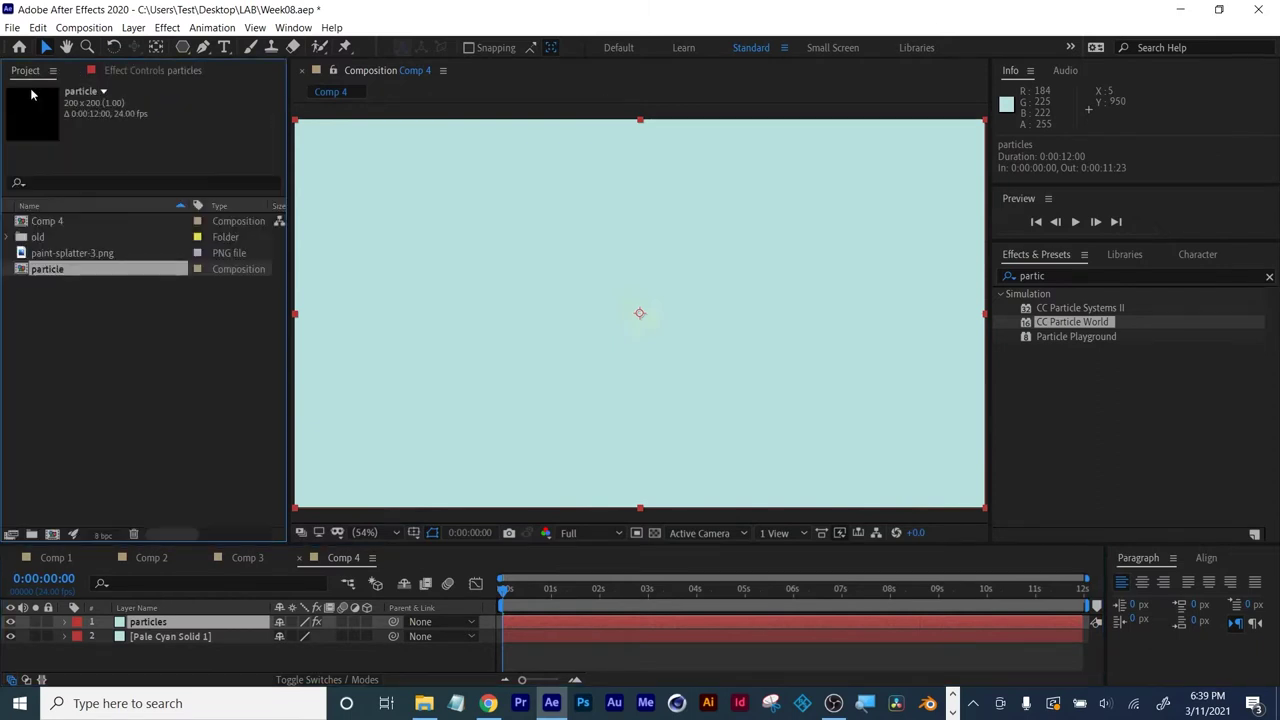
pyautogui.moveTo(48, 272); pyautogui.dragTo(32, 668)
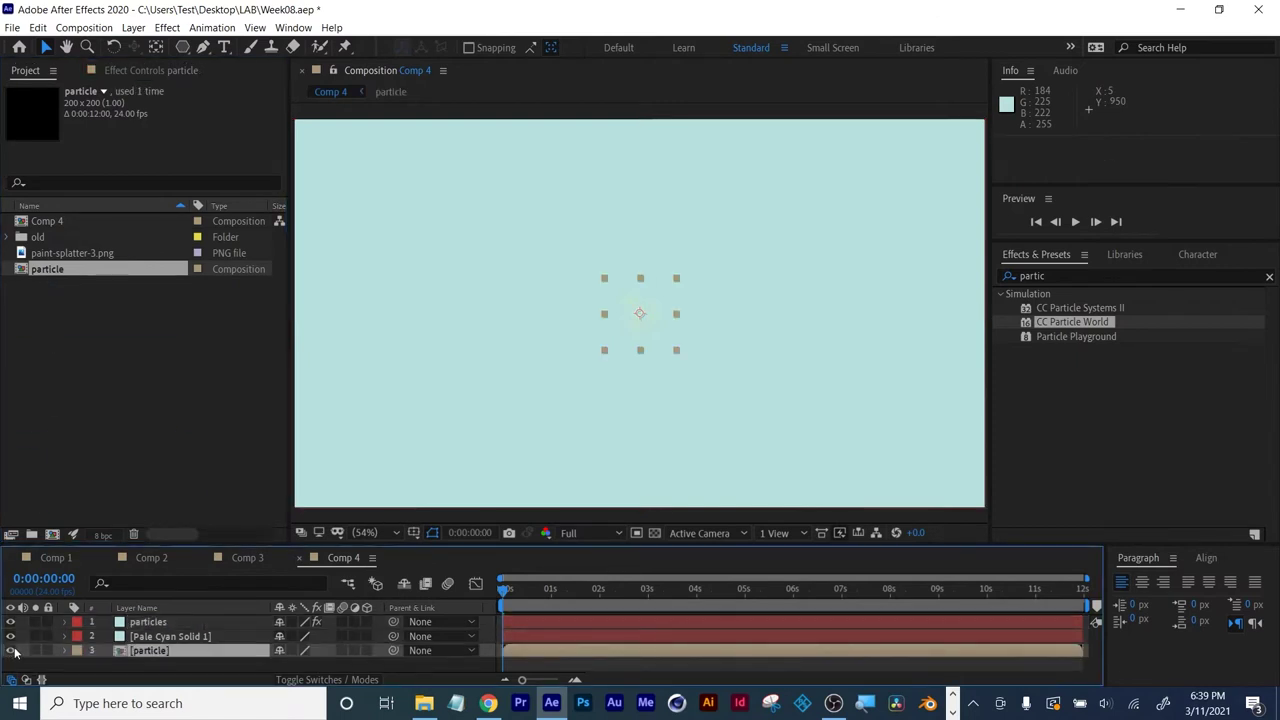
# Lock the background solid layer and bring up the effect settings of the particles layer.
pyautogui.click(137, 607)
pyautogui.click(160, 622)
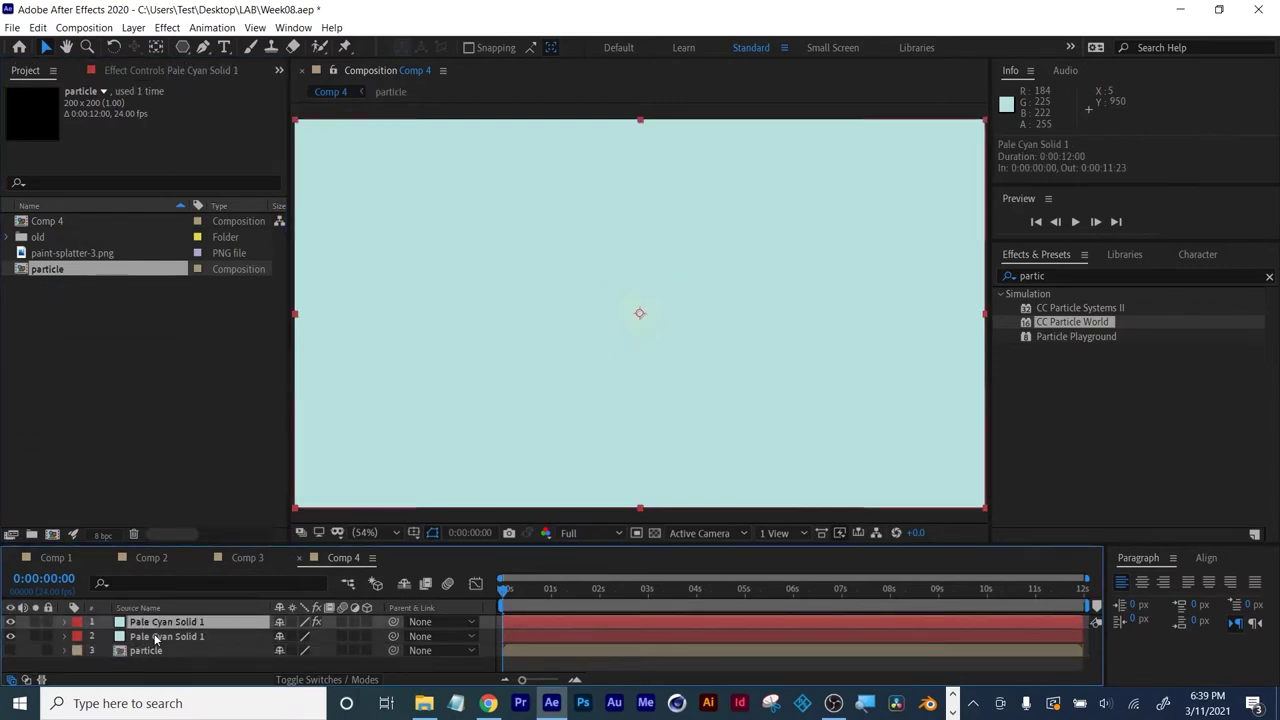
pyautogui.click(155, 636)
pyautogui.press('F3')
pyautogui.click(128, 621)
pyautogui.press('Return')
pyautogui.press('Return')
pyautogui.click(48, 636)
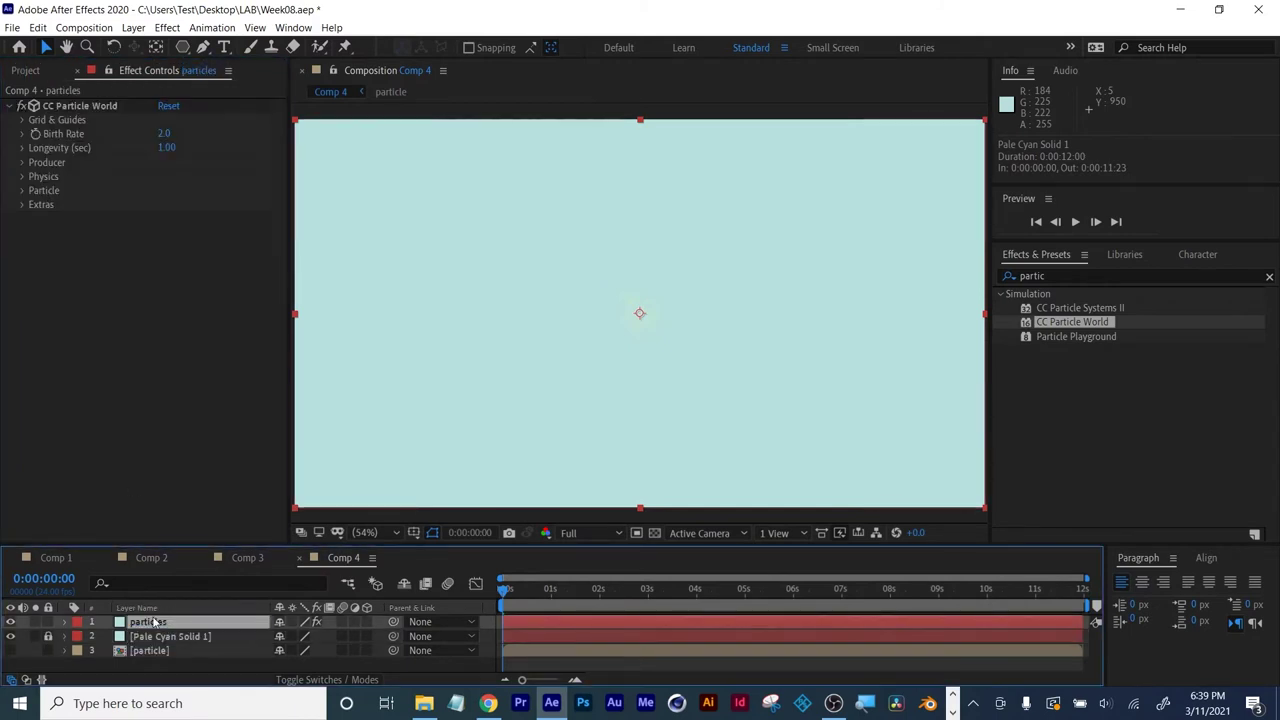
# Set the CC Particle World particle type to Textured Faded Disc and preview the animation.
pyautogui.click(23, 191)
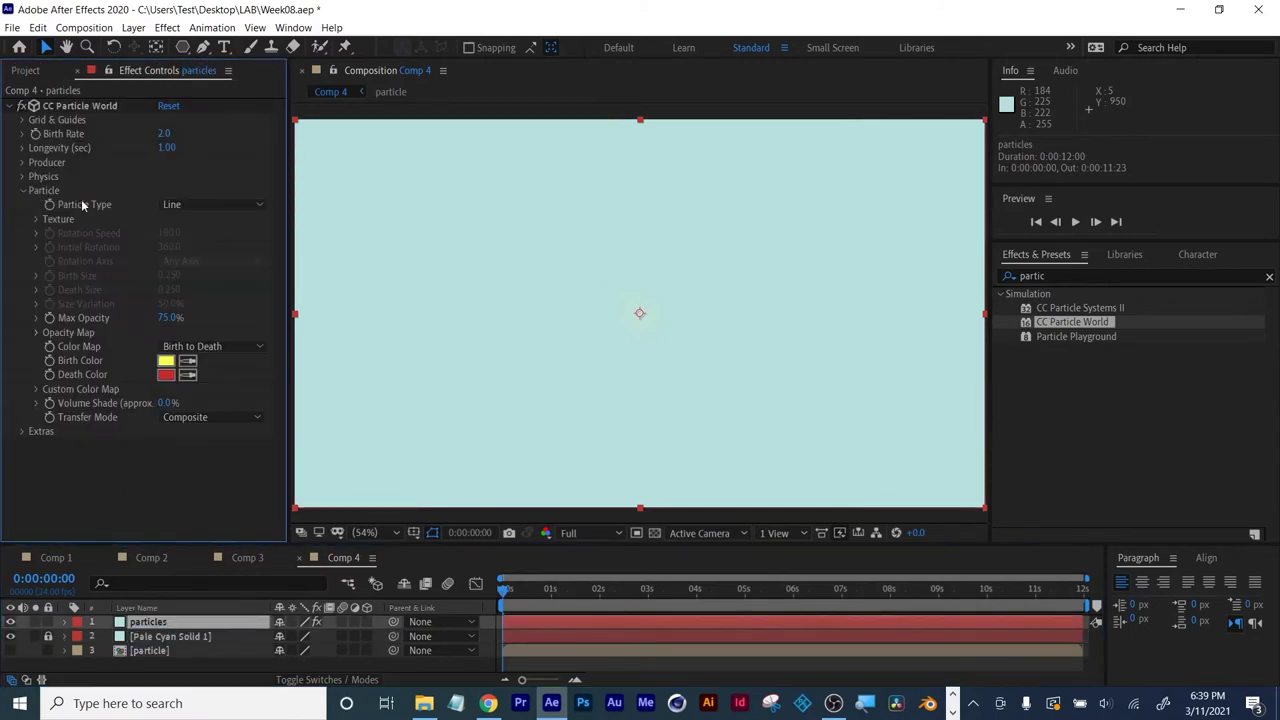
pyautogui.click(258, 204)
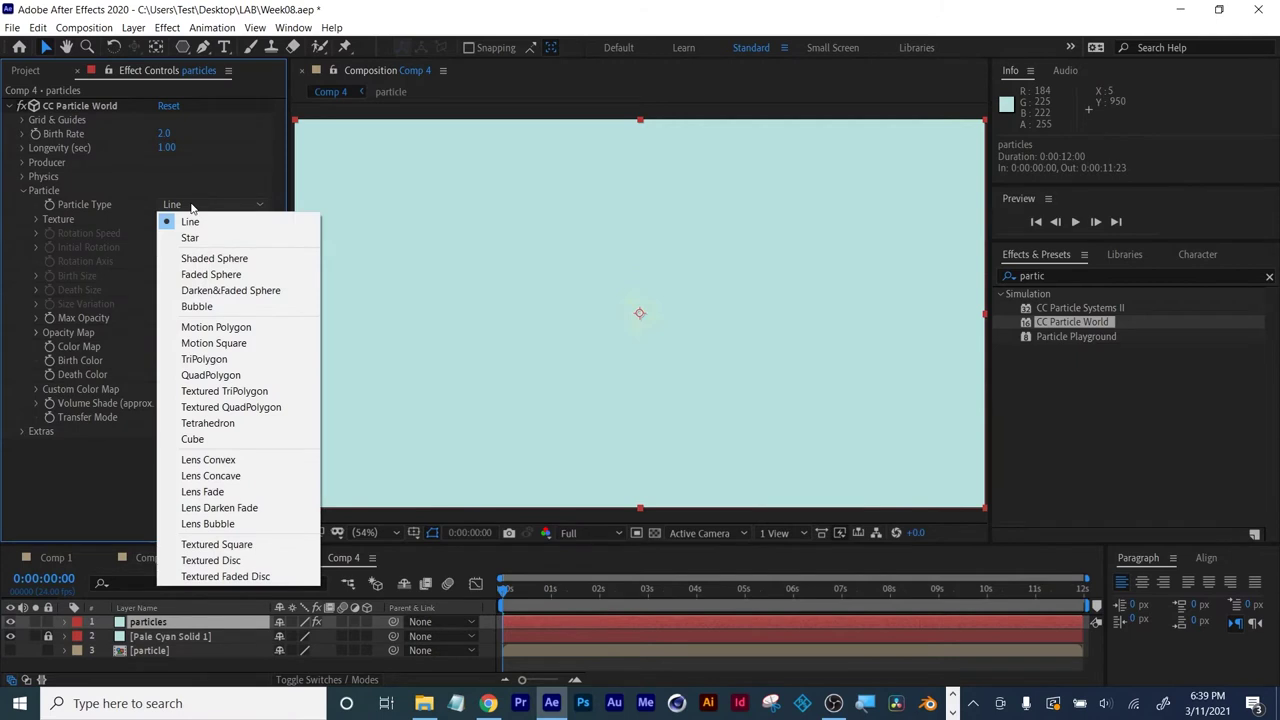
pyautogui.click(240, 576)
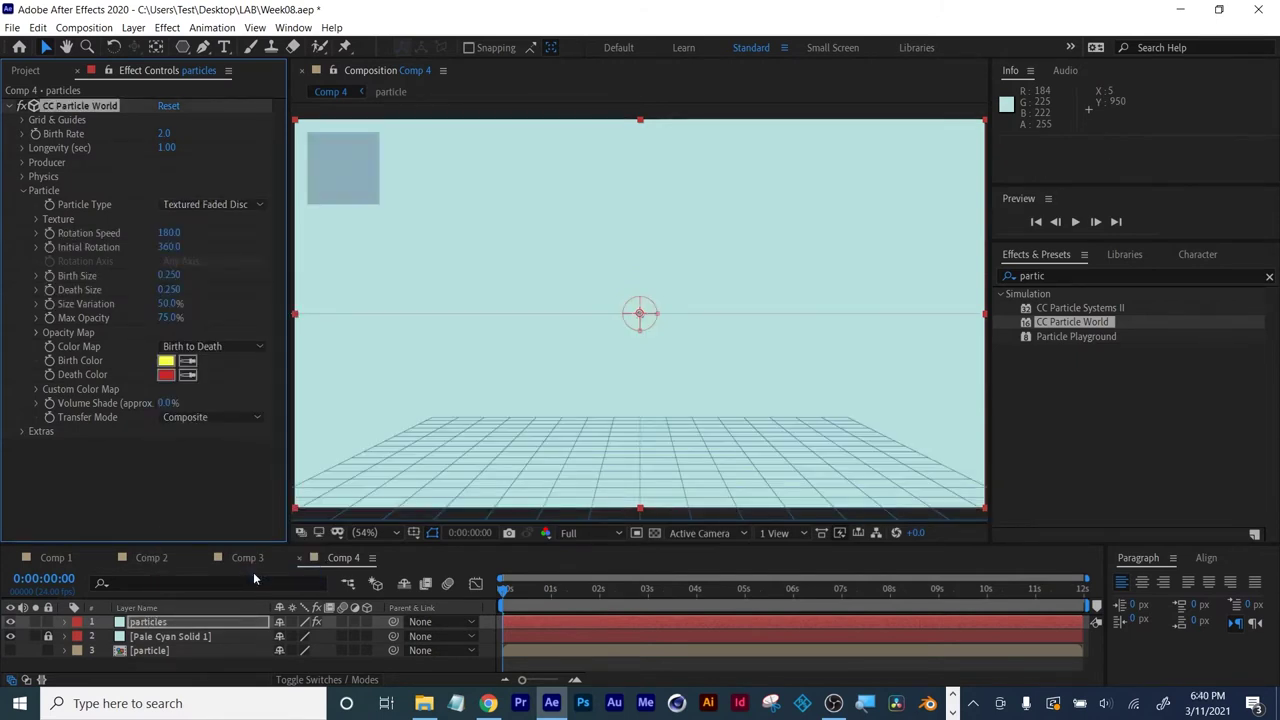
pyautogui.click(211, 204)
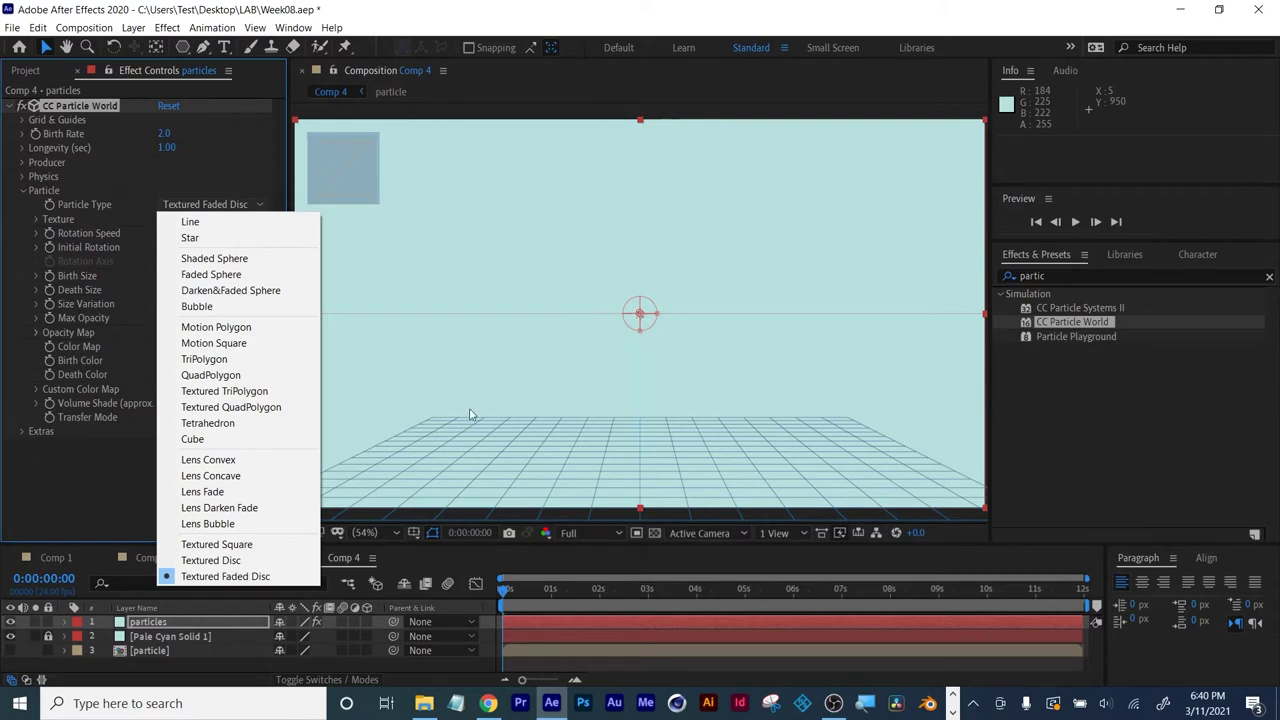
pyautogui.click(220, 580)
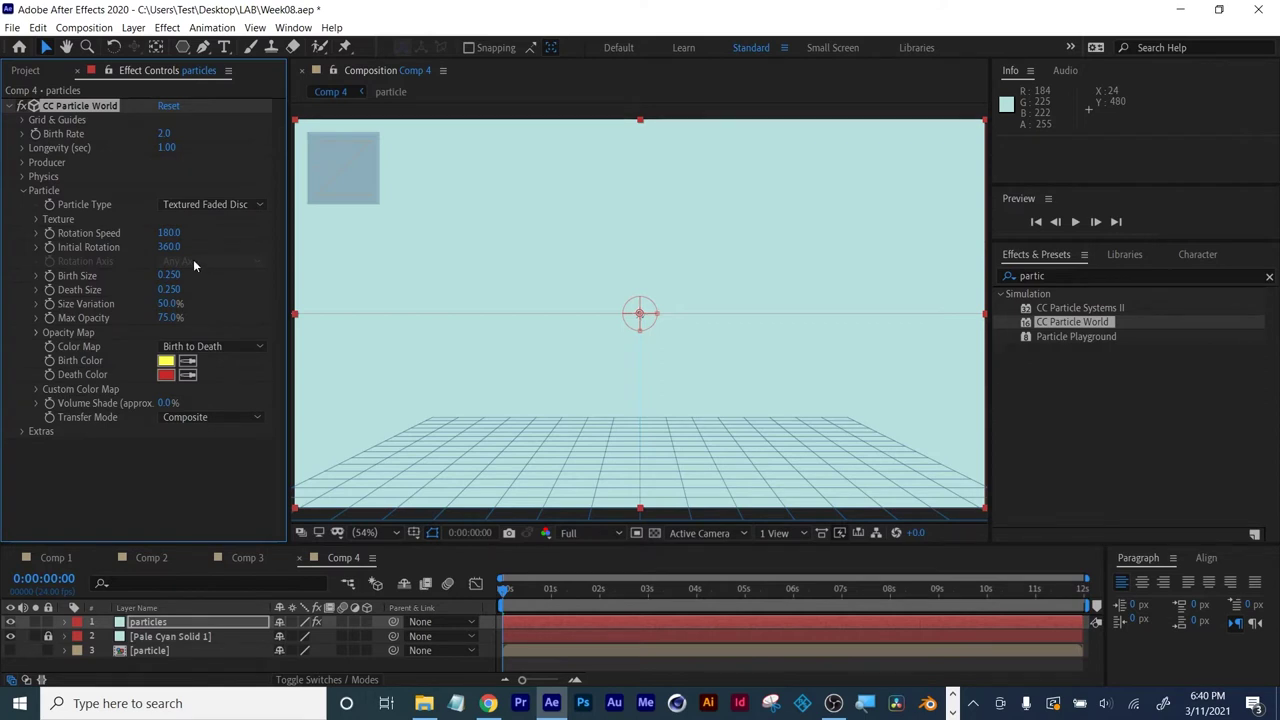
pyautogui.press('space')
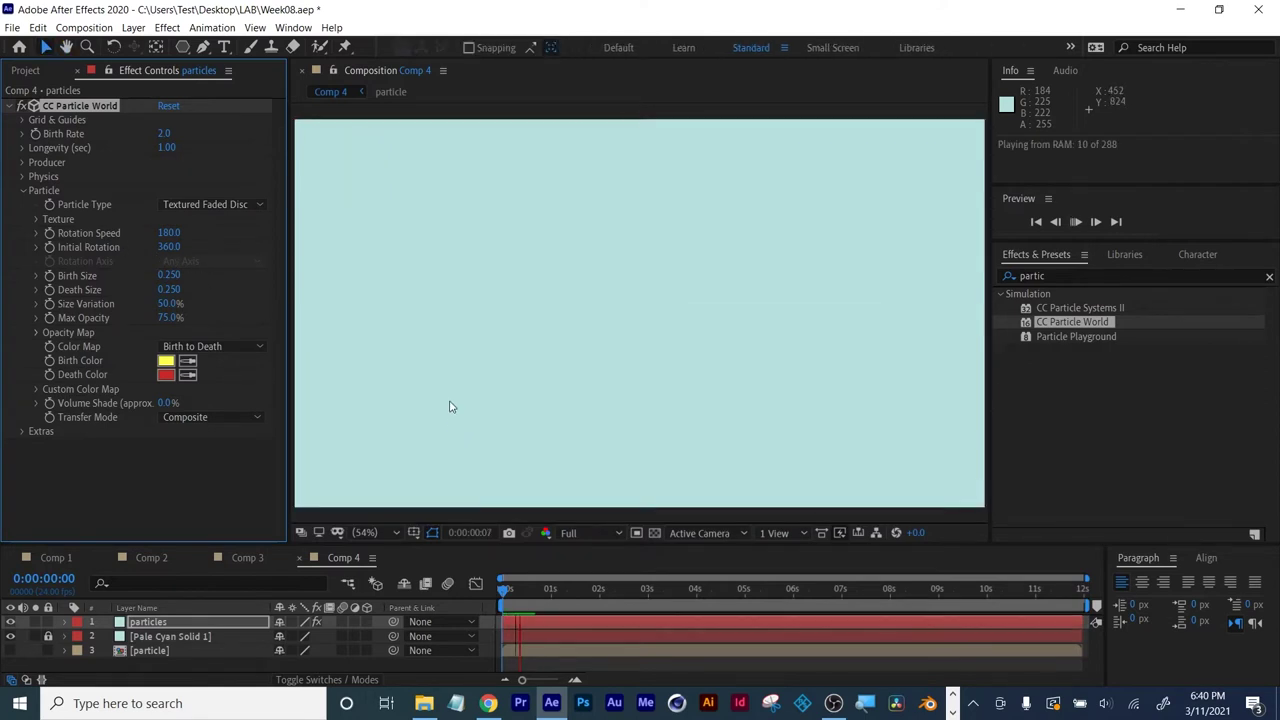
pyautogui.click(204, 205)
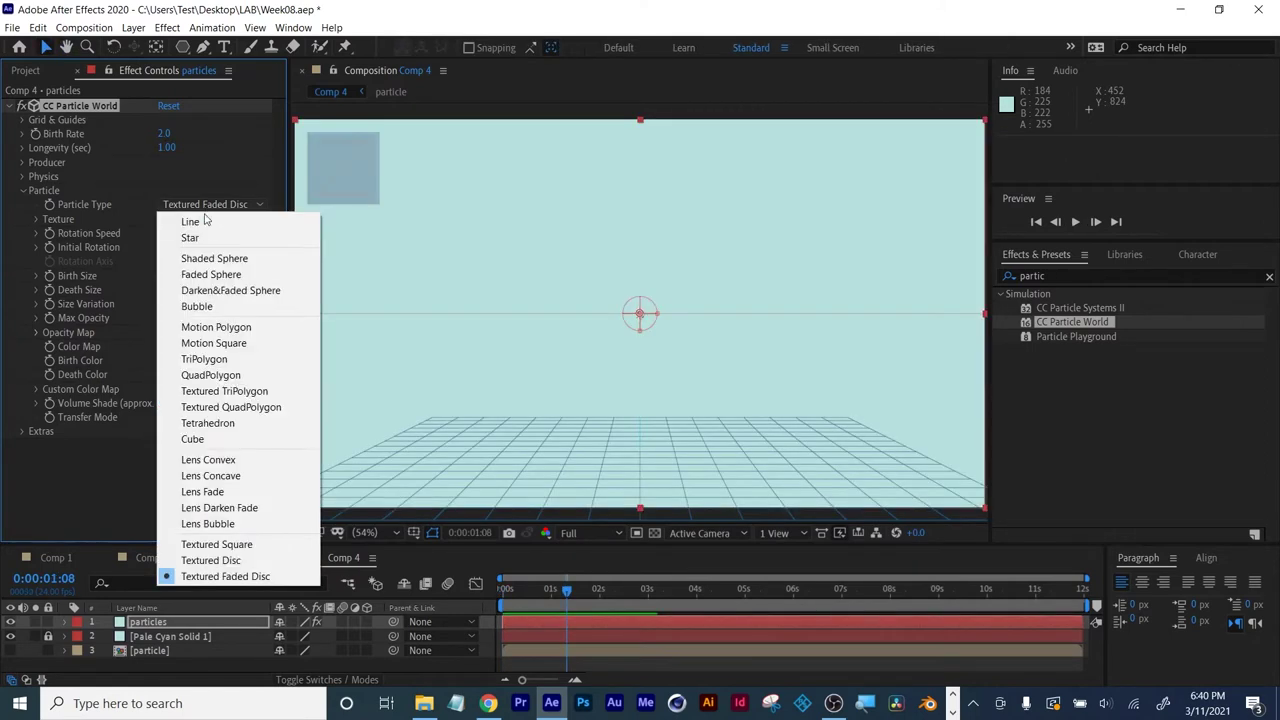
pyautogui.click(204, 198)
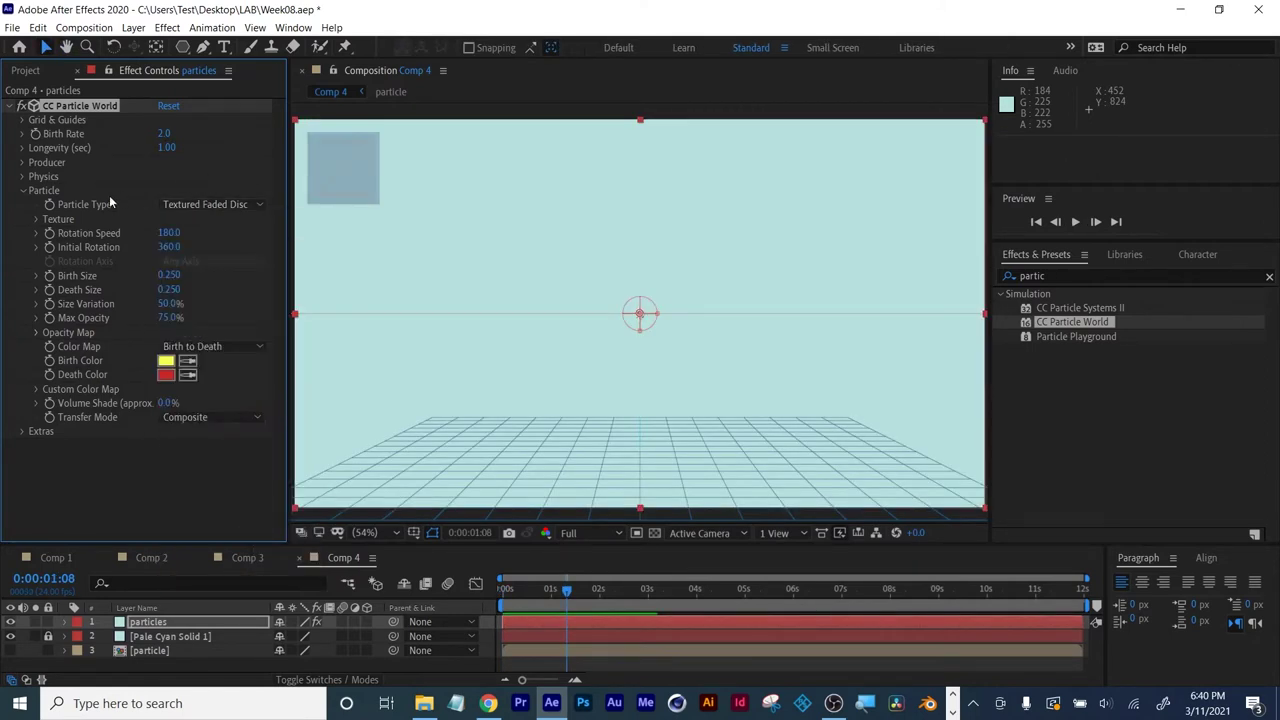
# Use the particle composition as the texture layer, taking it with Effects & Masks.
pyautogui.click(37, 219)
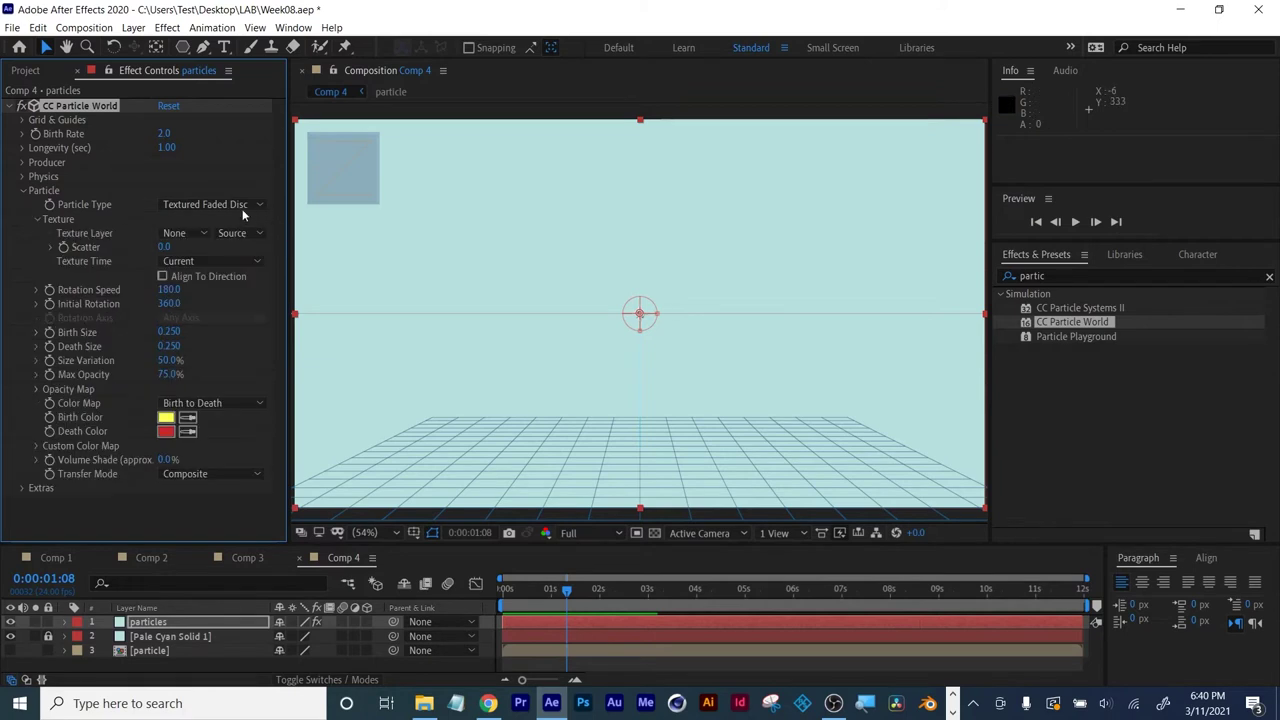
pyautogui.click(190, 235)
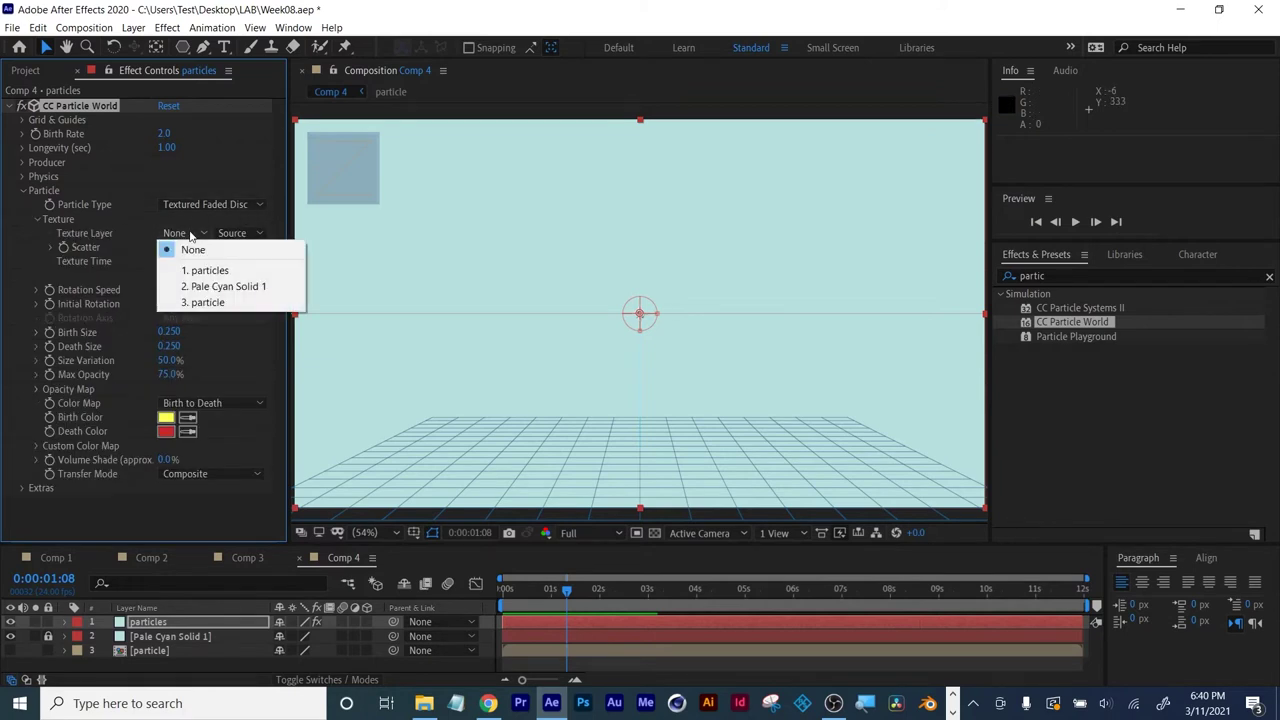
pyautogui.click(198, 303)
pyautogui.click(232, 233)
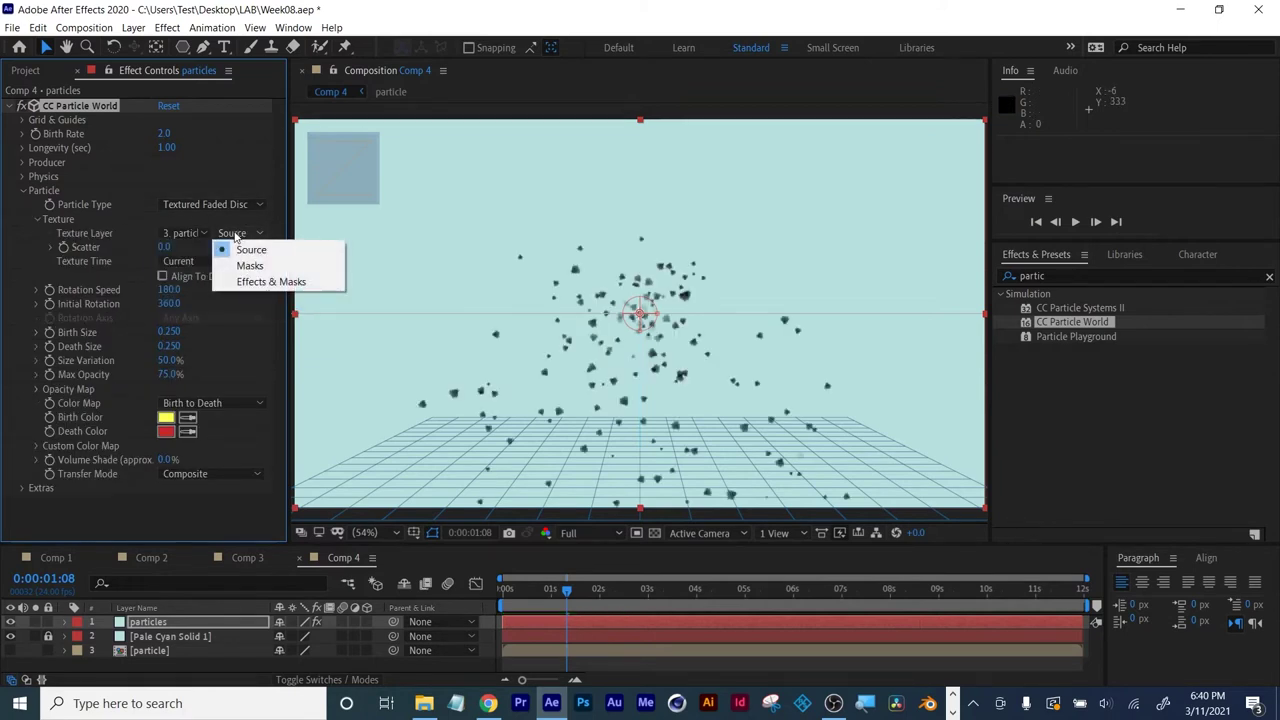
pyautogui.click(256, 284)
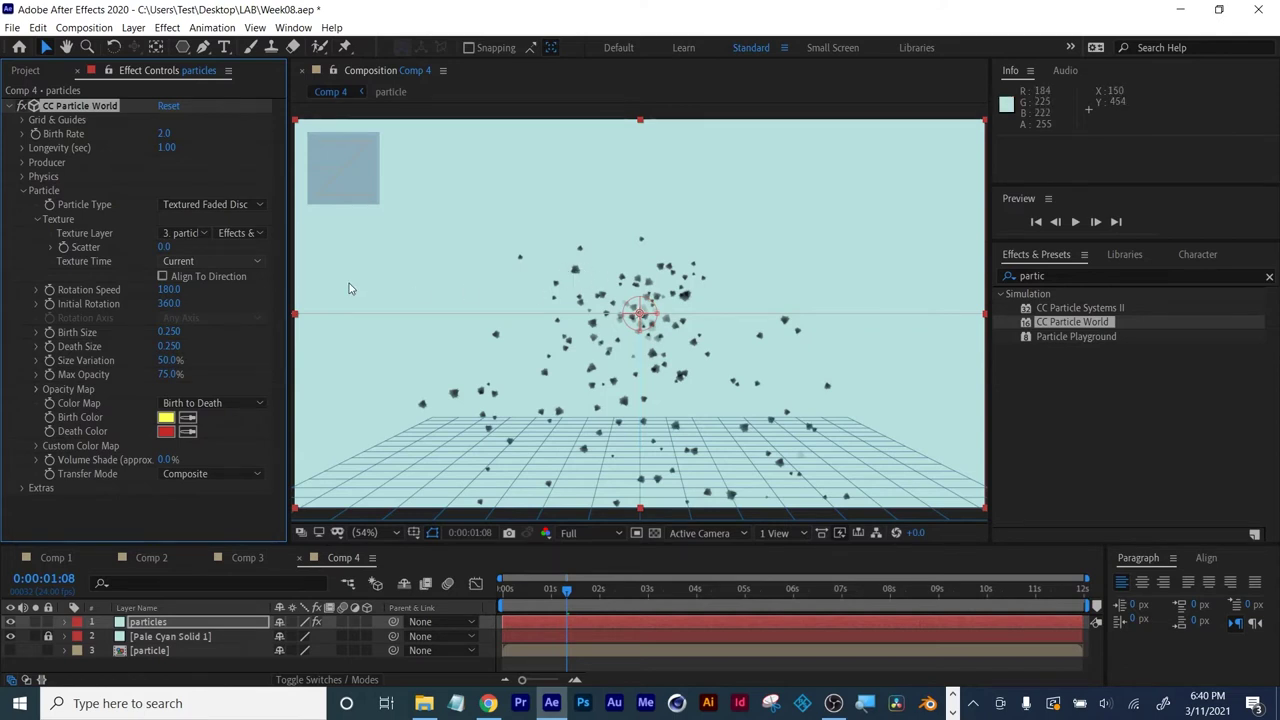
# Set the particles' birth size to 0.030 and death size to 3.690, and check an early frame.
pyautogui.moveTo(172, 331); pyautogui.dragTo(480, 330)
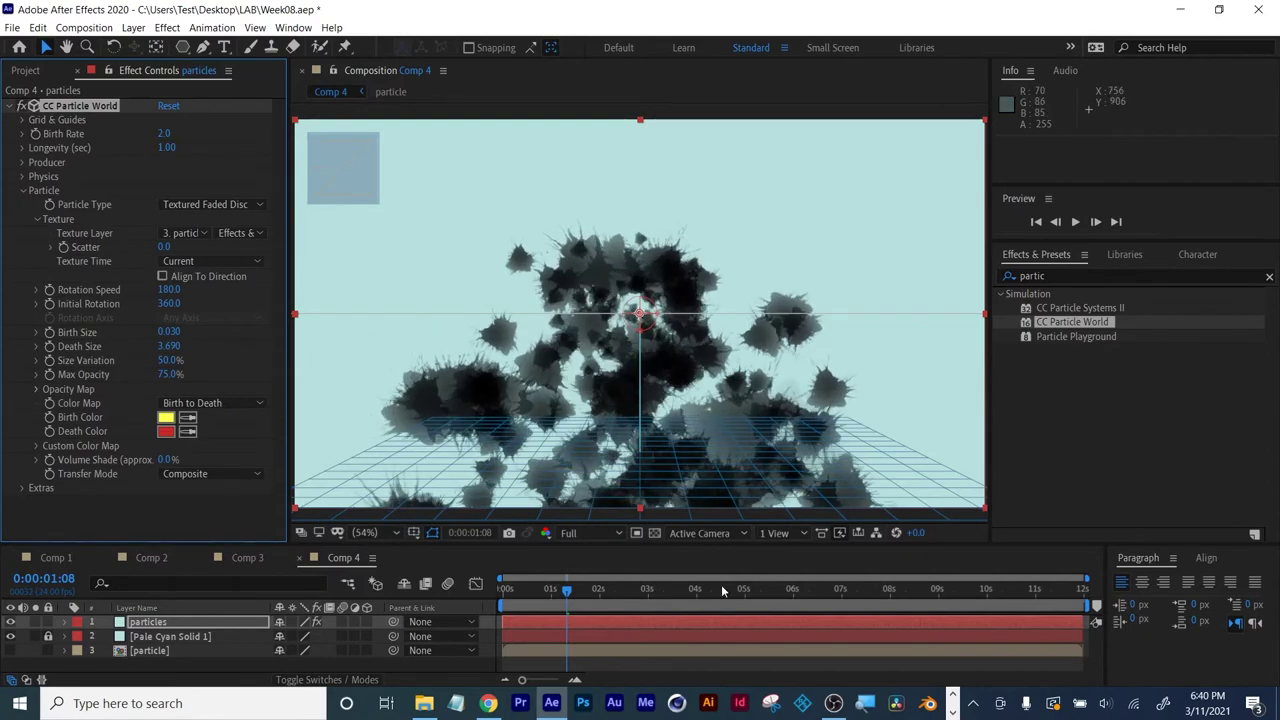
pyautogui.moveTo(518, 590)
pyautogui.mouseDown()
pyautogui.moveTo(500, 590)
pyautogui.moveTo(522, 587)
pyautogui.mouseUp()
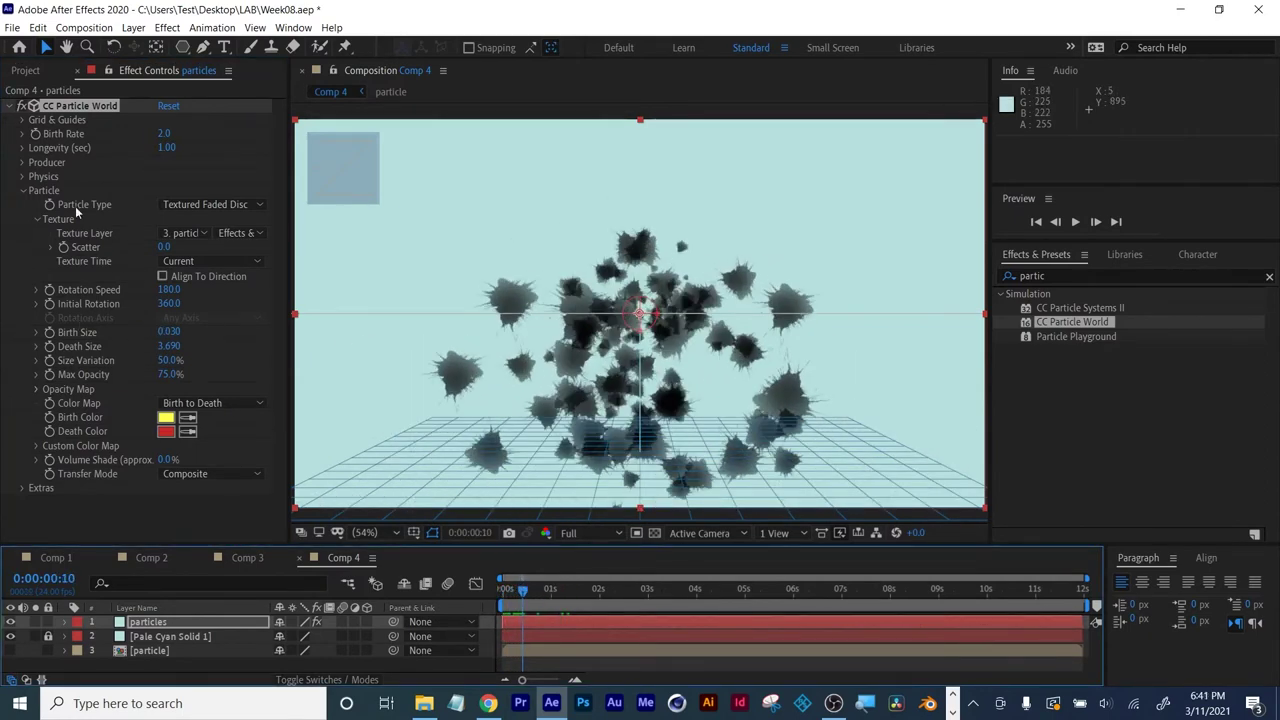
pyautogui.click(23, 191)
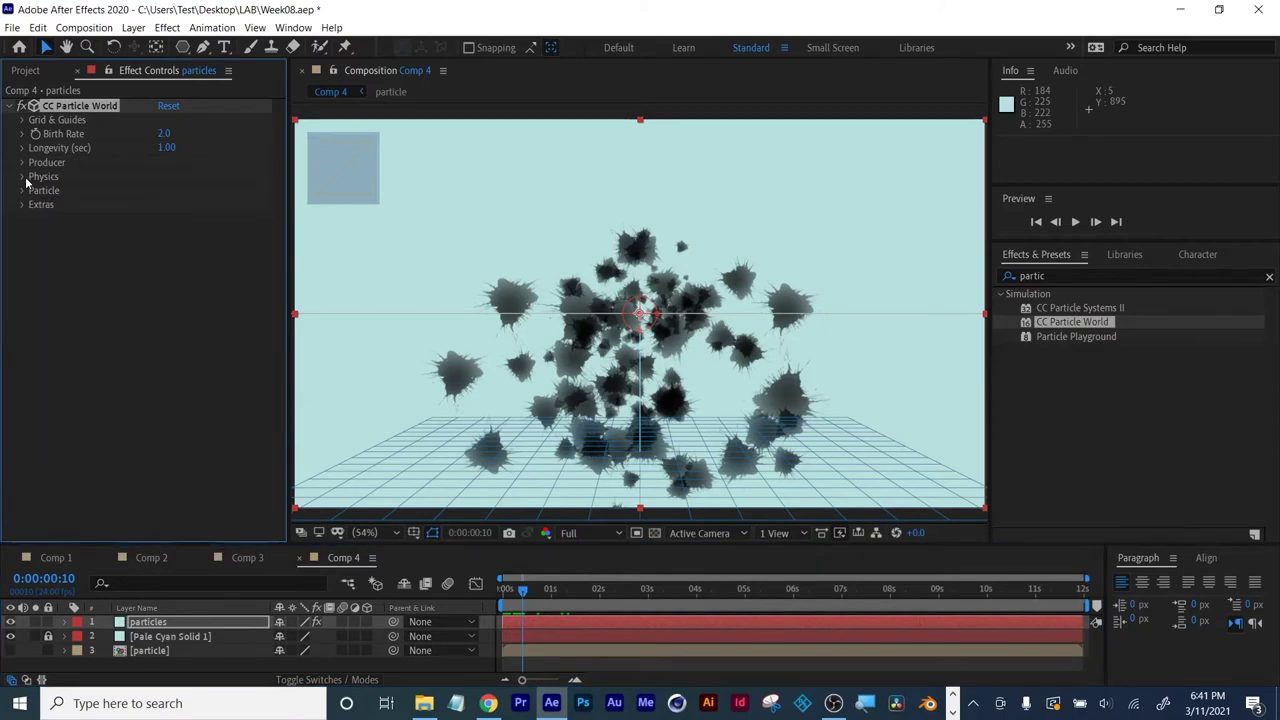
# Change the particle physics animation to Fire and scrub through the opening frames.
pyautogui.click(24, 177)
pyautogui.click(213, 189)
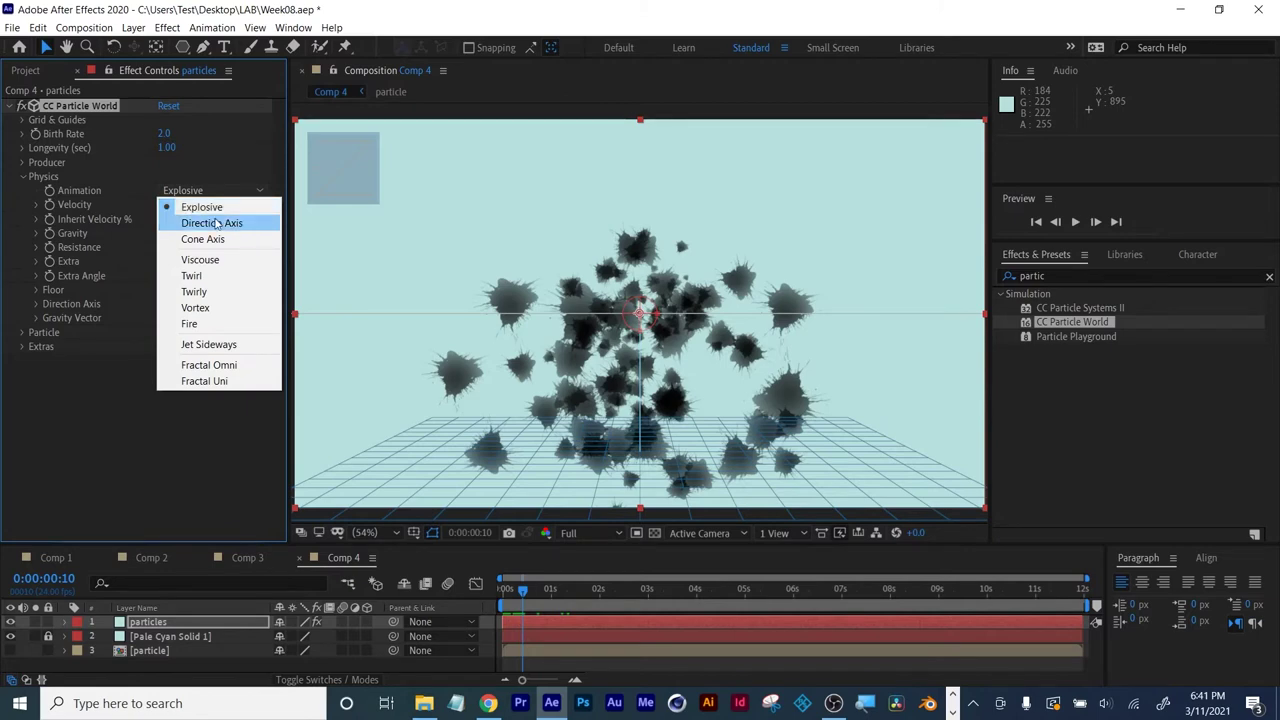
pyautogui.click(214, 327)
pyautogui.moveTo(502, 590)
pyautogui.mouseDown()
pyautogui.moveTo(547, 590)
pyautogui.moveTo(496, 598)
pyautogui.moveTo(509, 592)
pyautogui.mouseUp()
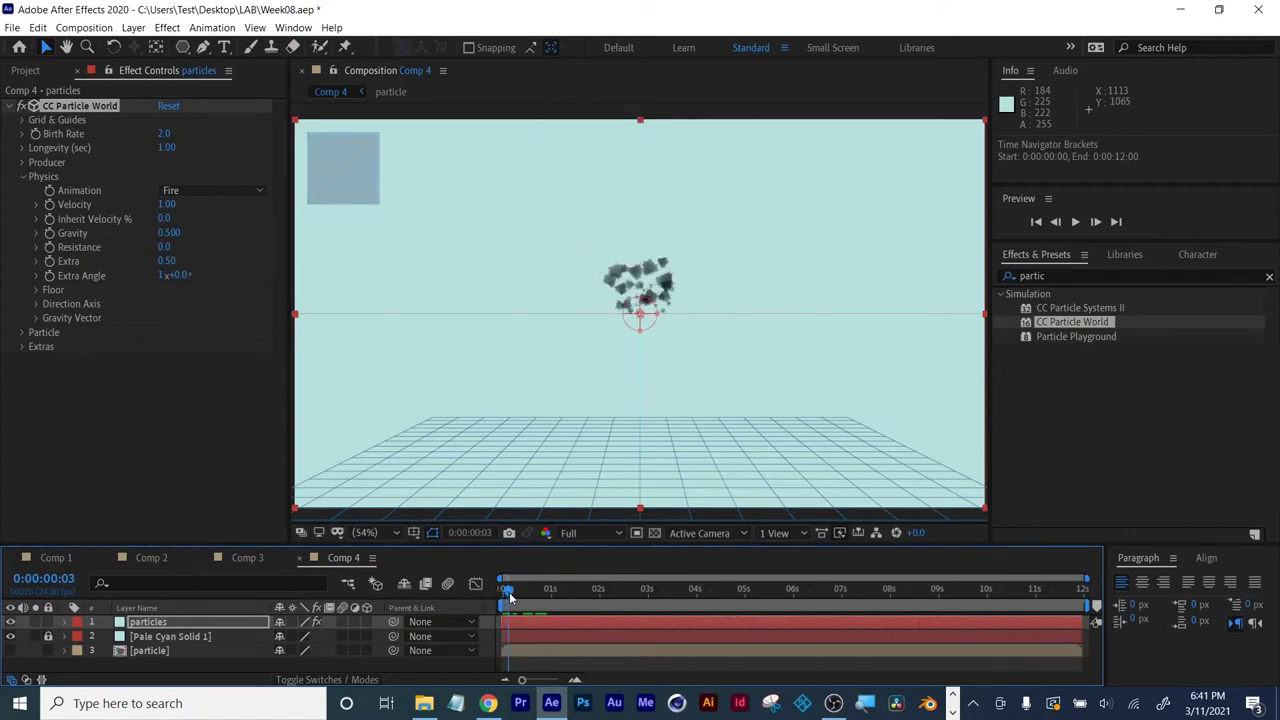
# Set the birth rate to 4.9, longevity to 2.01 seconds, velocity to -0.40 and gravity to -0.150.
pyautogui.moveTo(163, 133); pyautogui.dragTo(268, 147)
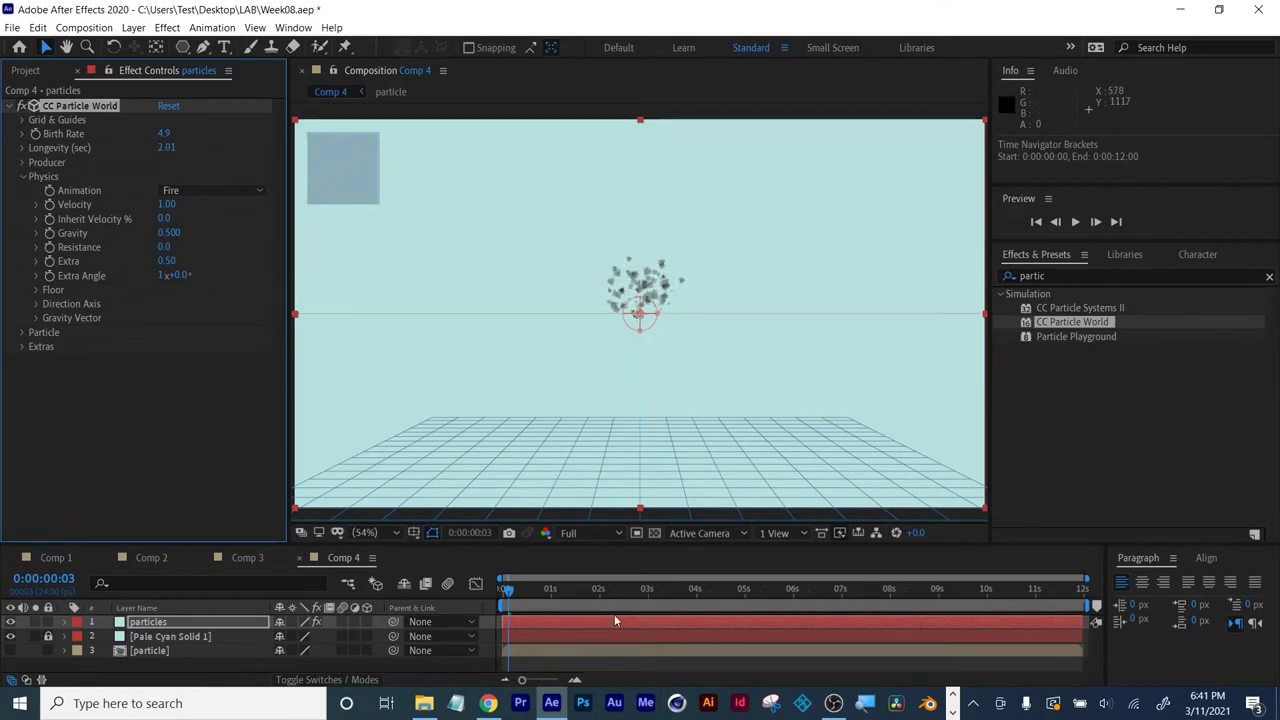
pyautogui.moveTo(507, 593); pyautogui.dragTo(531, 590)
pyautogui.moveTo(167, 205); pyautogui.dragTo(88, 221)
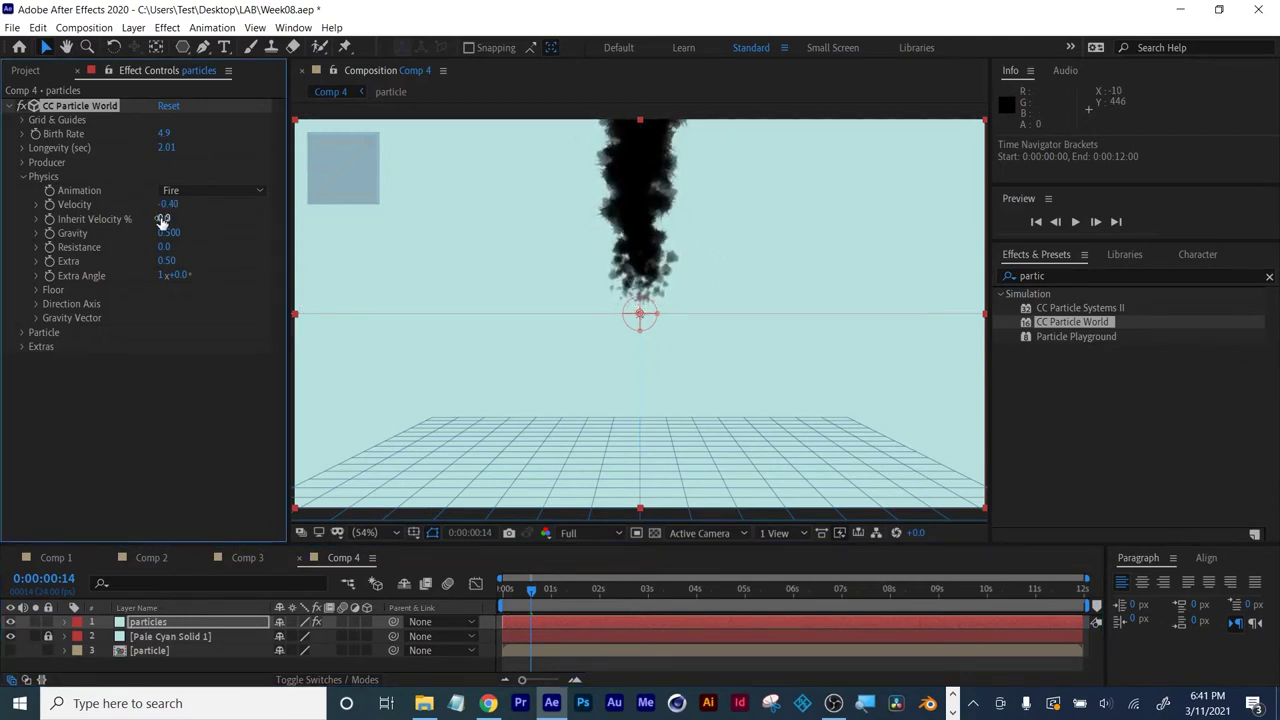
pyautogui.moveTo(165, 240); pyautogui.dragTo(130, 247)
pyautogui.moveTo(503, 590); pyautogui.dragTo(541, 591)
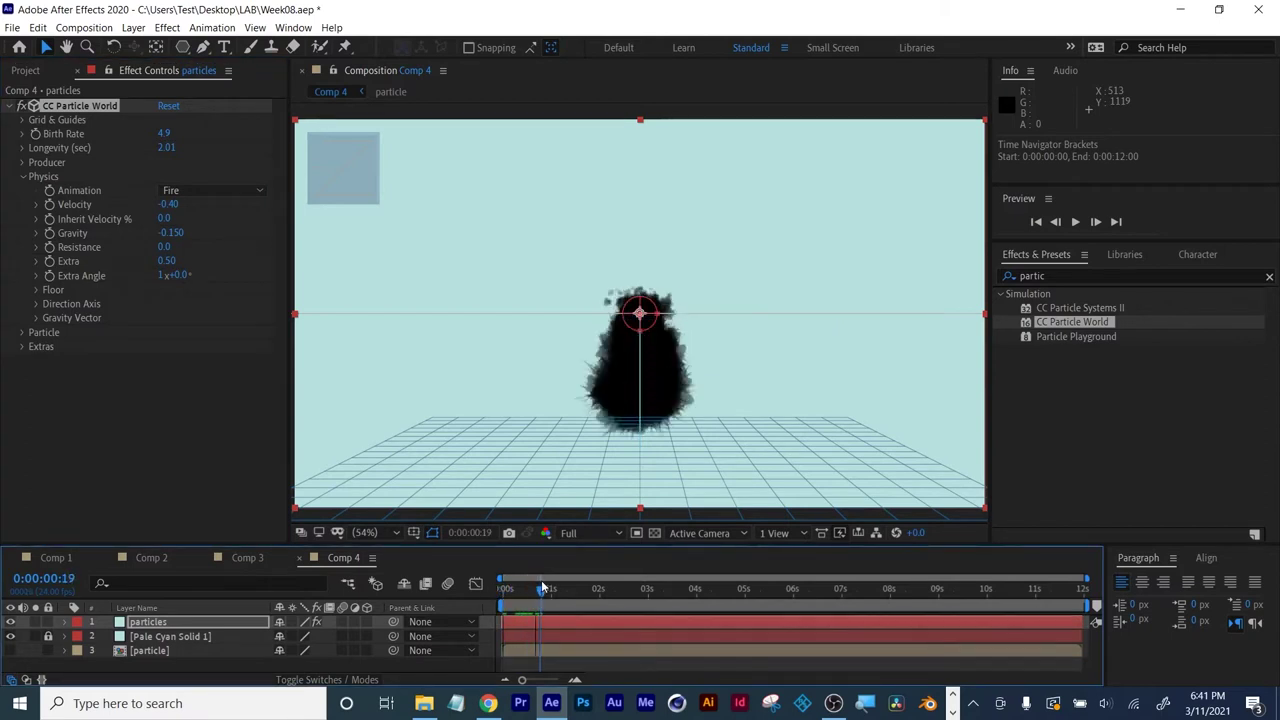
# Set the physics resistance to 3.2, Extra to 1.12 and Extra Angle to 1x+15.0°, and preview the motion.
pyautogui.moveTo(164, 247); pyautogui.dragTo(186, 247)
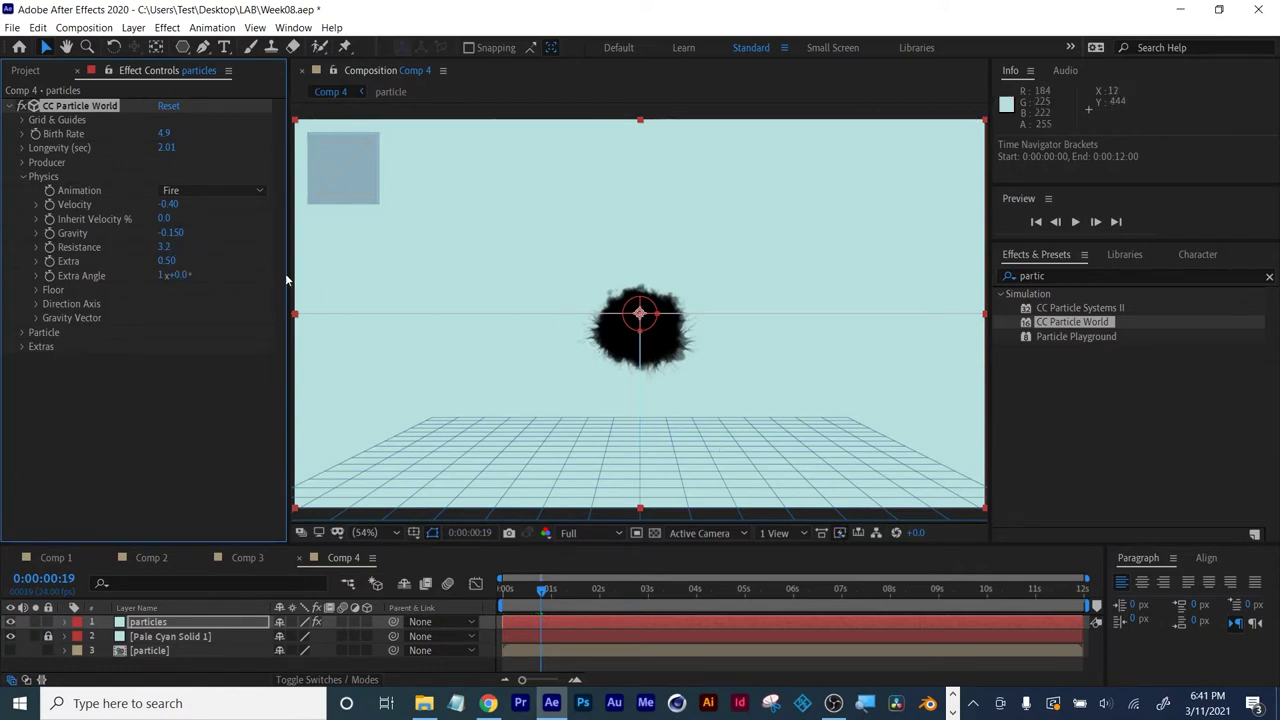
pyautogui.moveTo(164, 261); pyautogui.dragTo(195, 279)
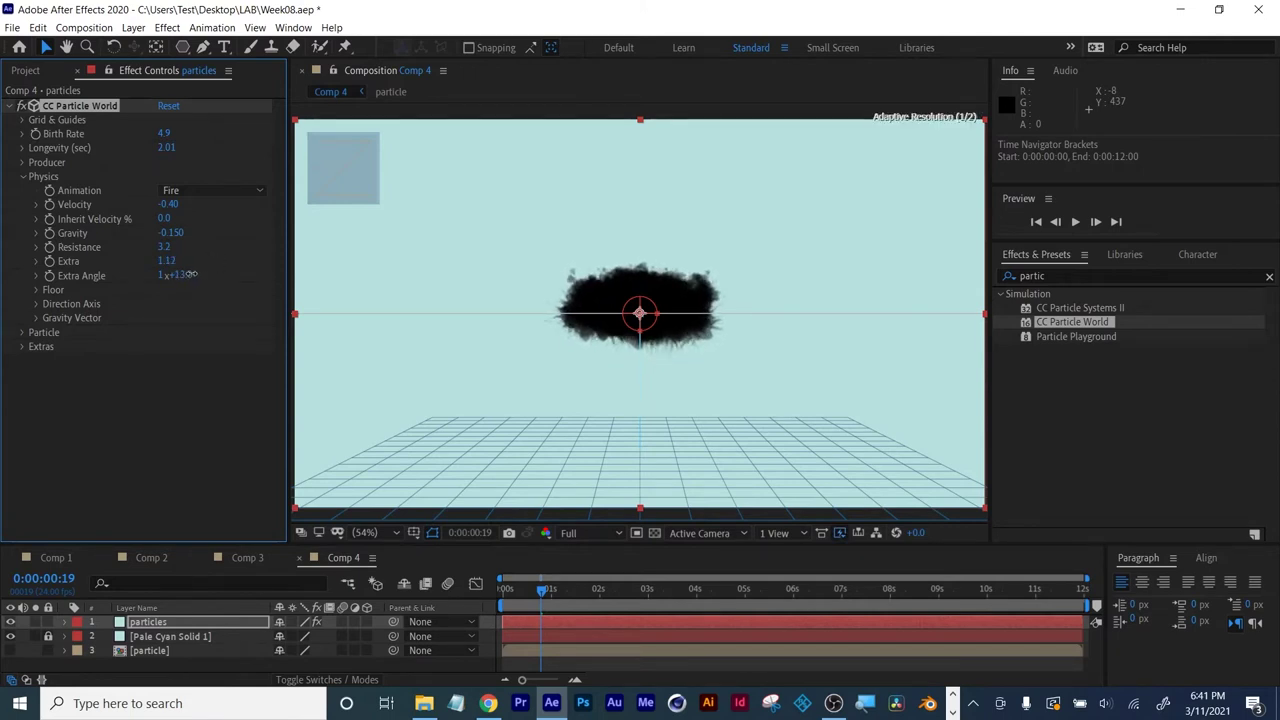
pyautogui.press('space')
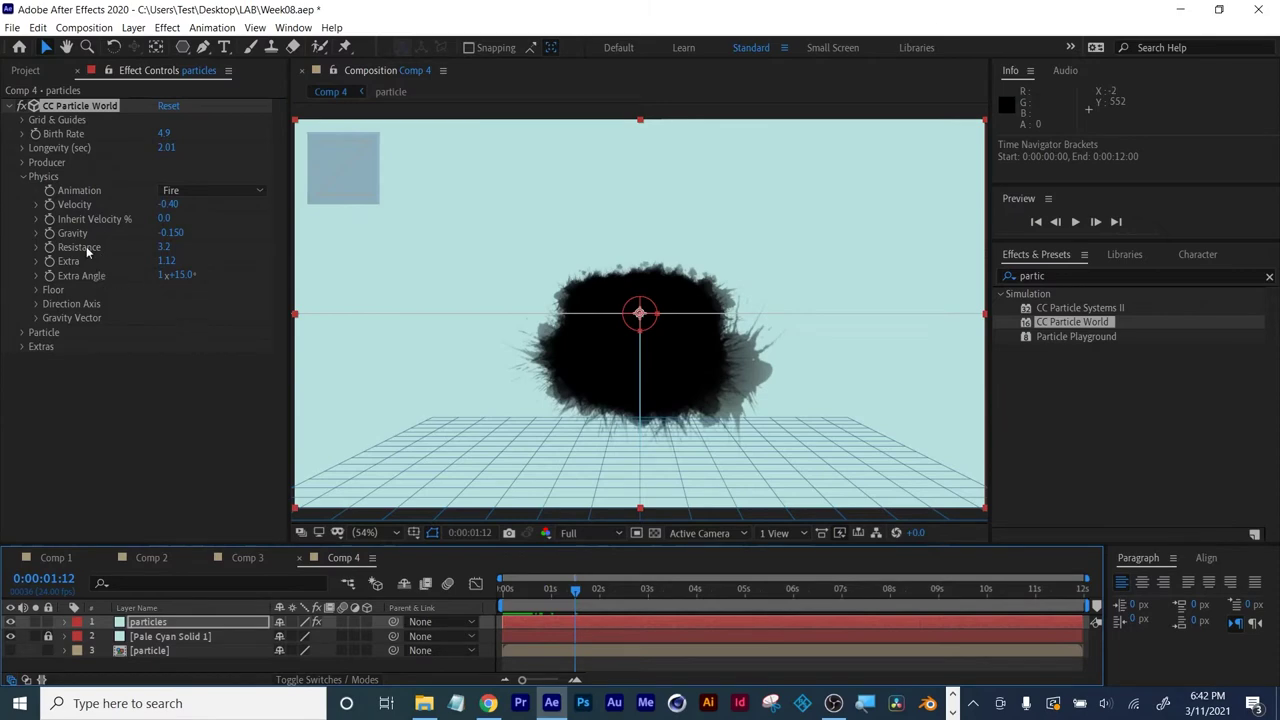
# Set the producer radius to 0.250 in X, 0.000 in Y and 0.860 in Z, and preview from the start.
pyautogui.click(22, 162)
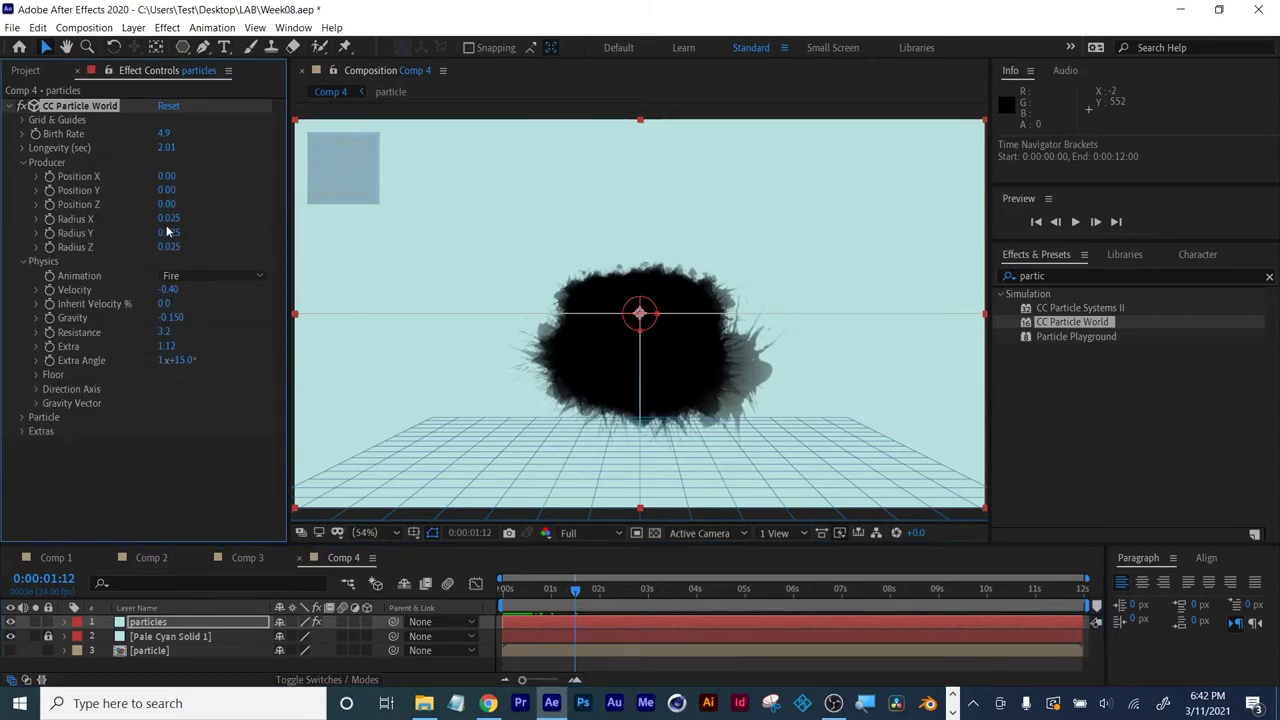
pyautogui.moveTo(168, 246); pyautogui.dragTo(200, 222)
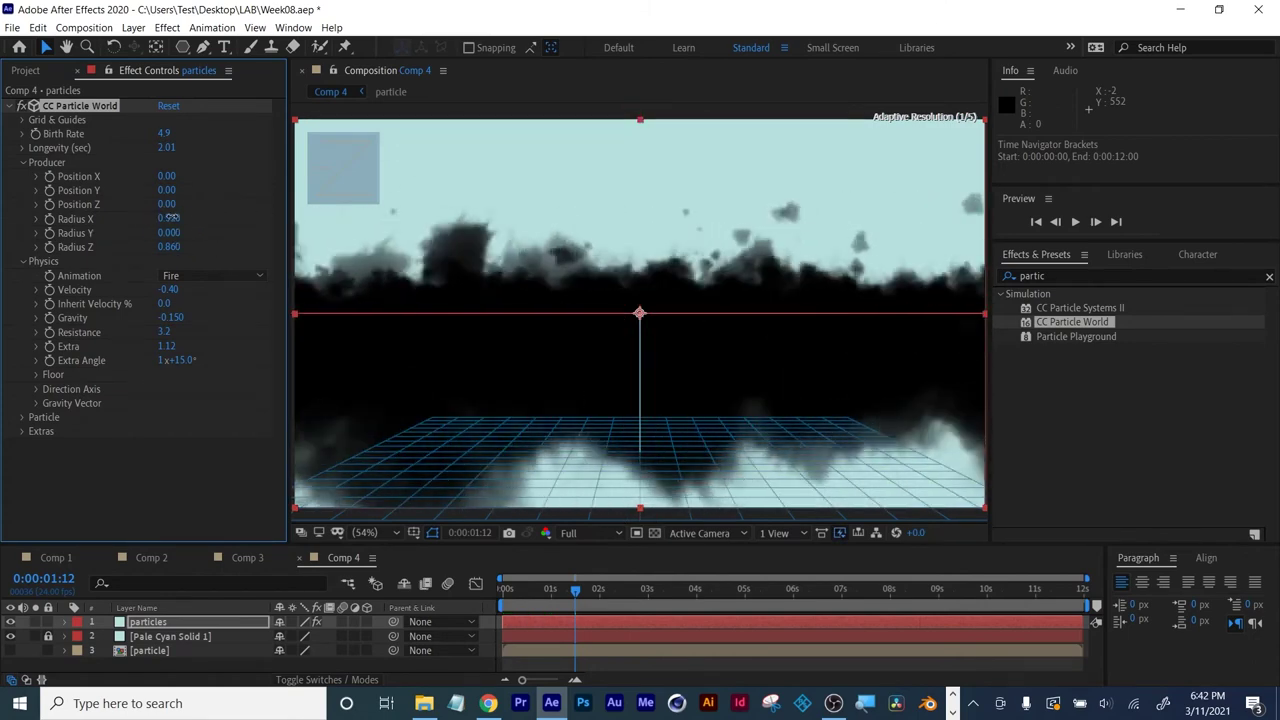
pyautogui.click(512, 590)
pyautogui.moveTo(512, 590); pyautogui.dragTo(480, 588)
pyautogui.press('space')
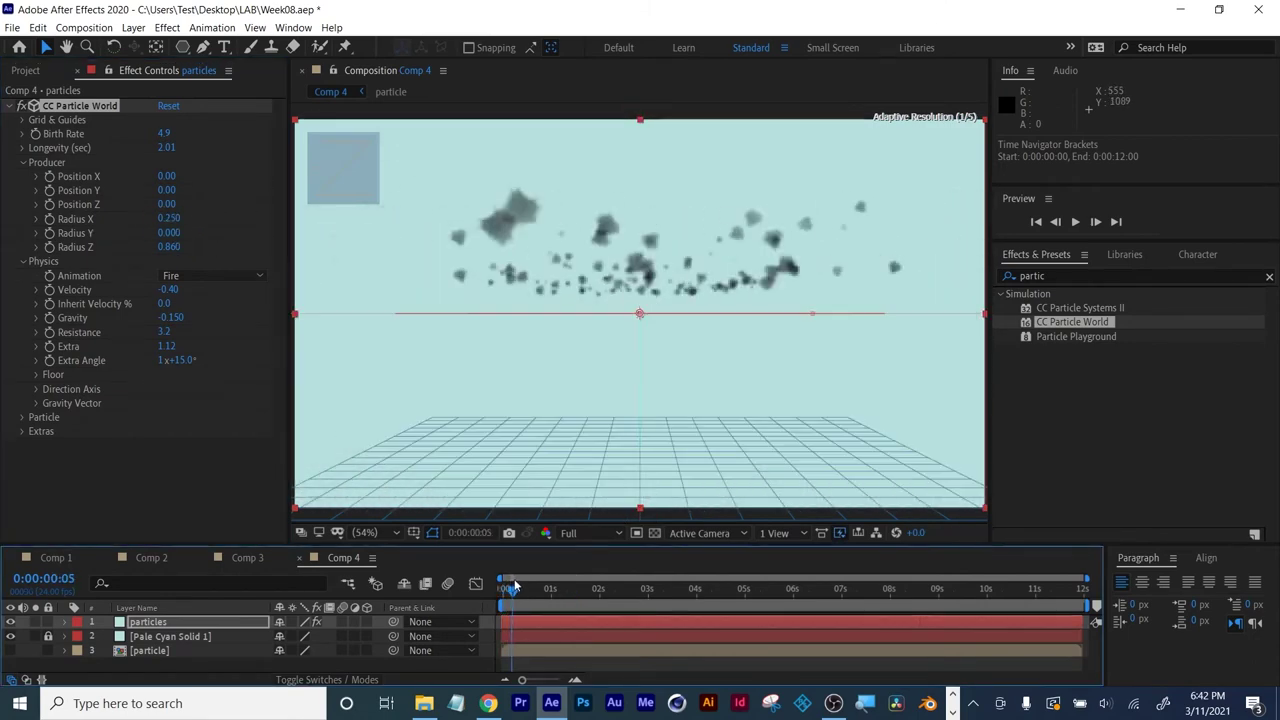
pyautogui.press('space')
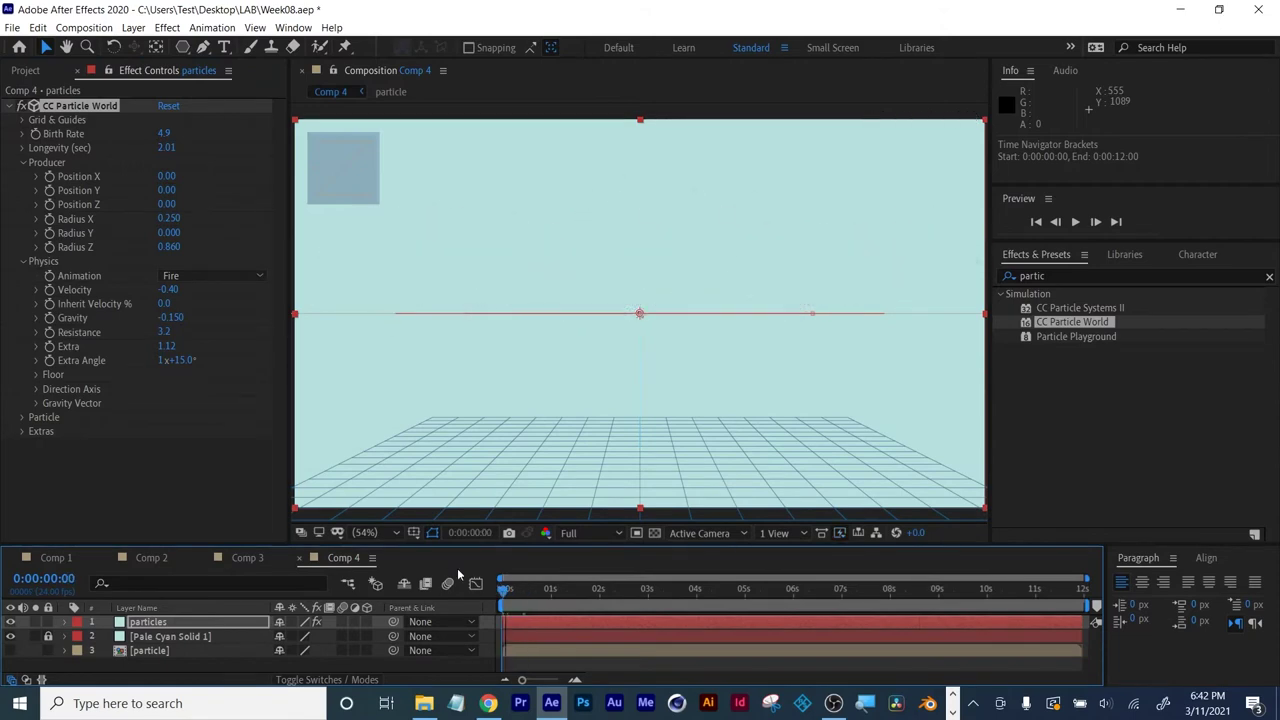
# Keyframe Hold Particle Release from 0% on the first frame to 100% on the following frame.
pyautogui.click(22, 431)
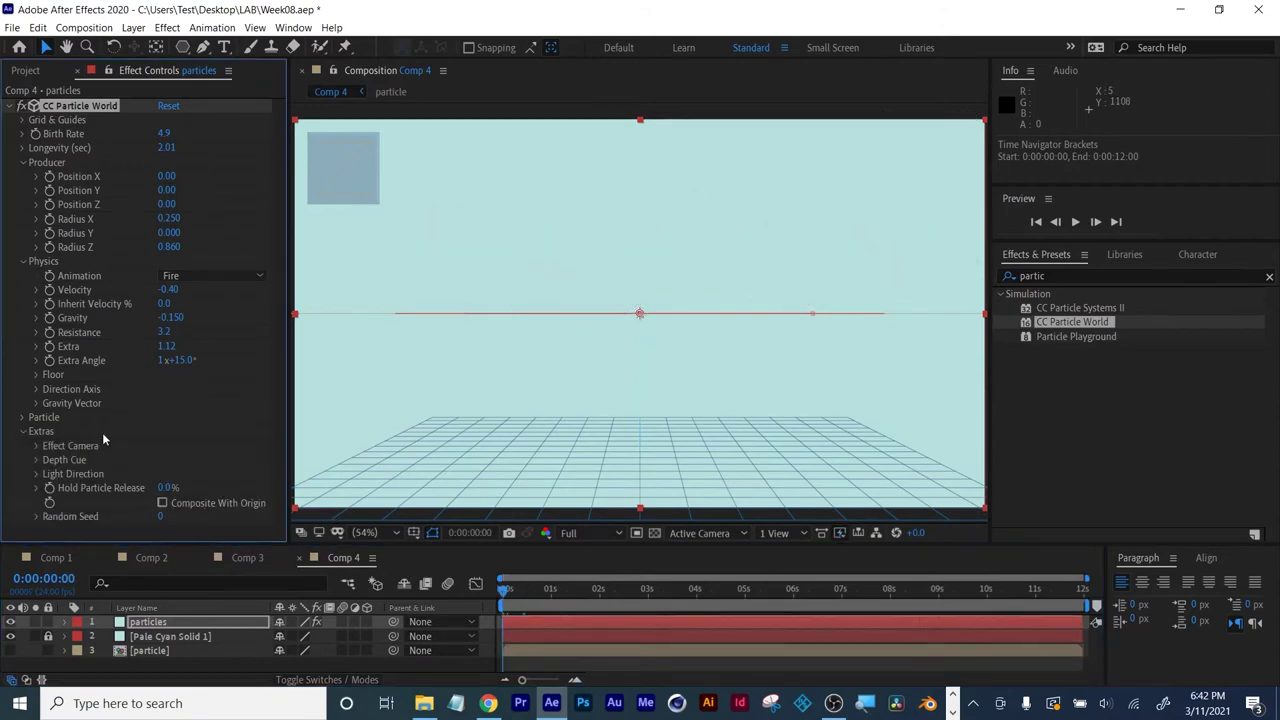
pyautogui.click(50, 488)
pyautogui.click(505, 592)
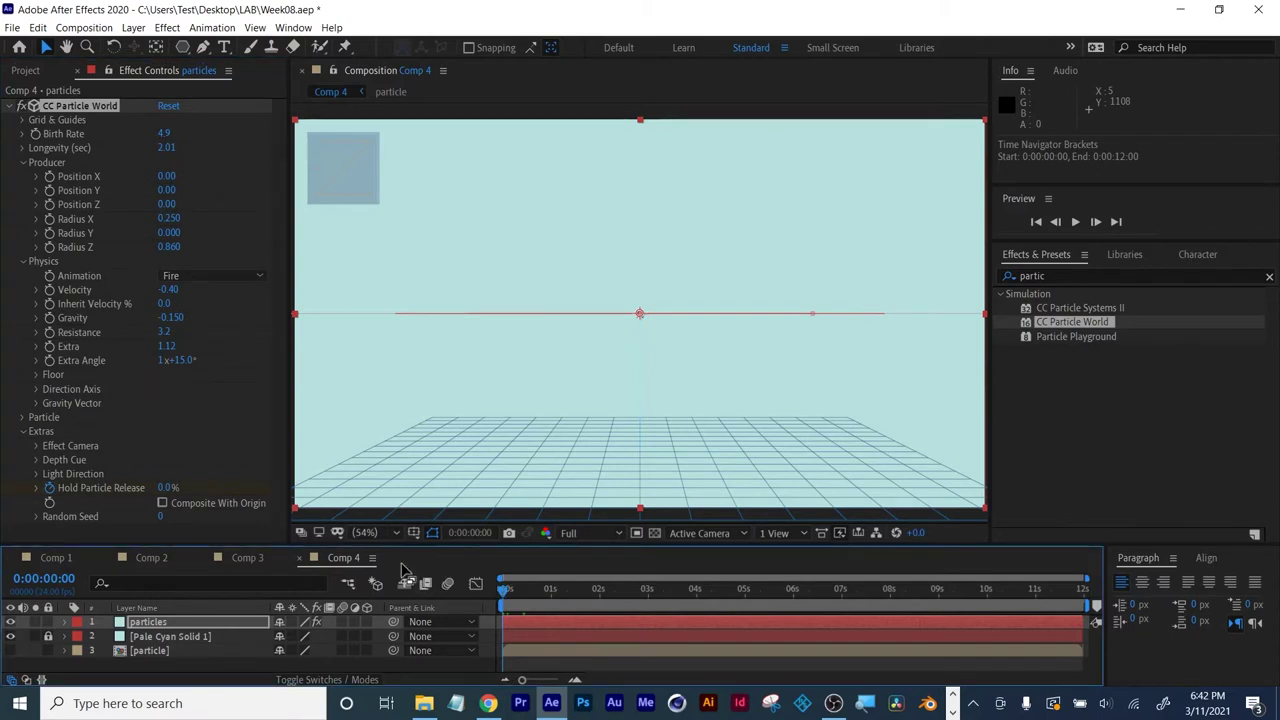
pyautogui.press('pagedown')
pyautogui.moveTo(166, 488); pyautogui.dragTo(369, 451)
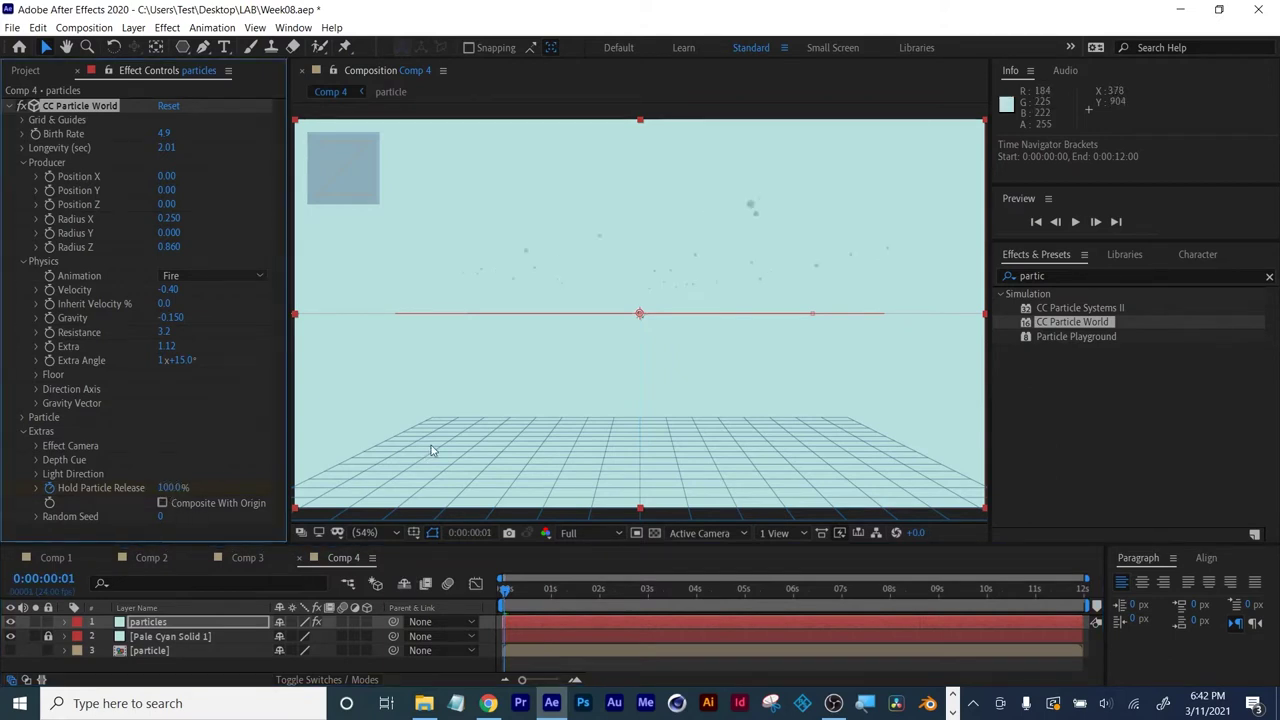
# Examine frame by frame how the particles grow after the release is held, and play back the animation.
pyautogui.press('pagedown')
pyautogui.press('pagedown')
pyautogui.press('pagedown')
pyautogui.press('pagedown')
pyautogui.press('pagedown')
pyautogui.press('pagedown')
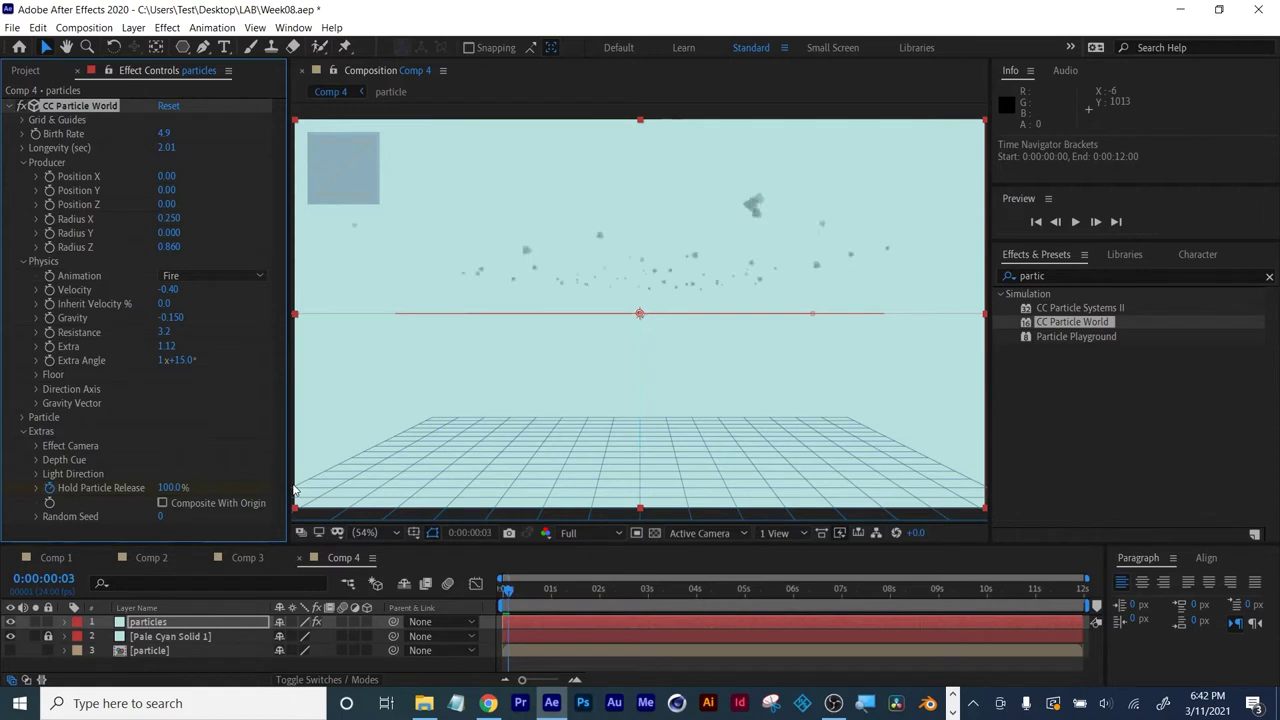
pyautogui.press('pagedown')
pyautogui.press('pagedown')
pyautogui.press('pagedown')
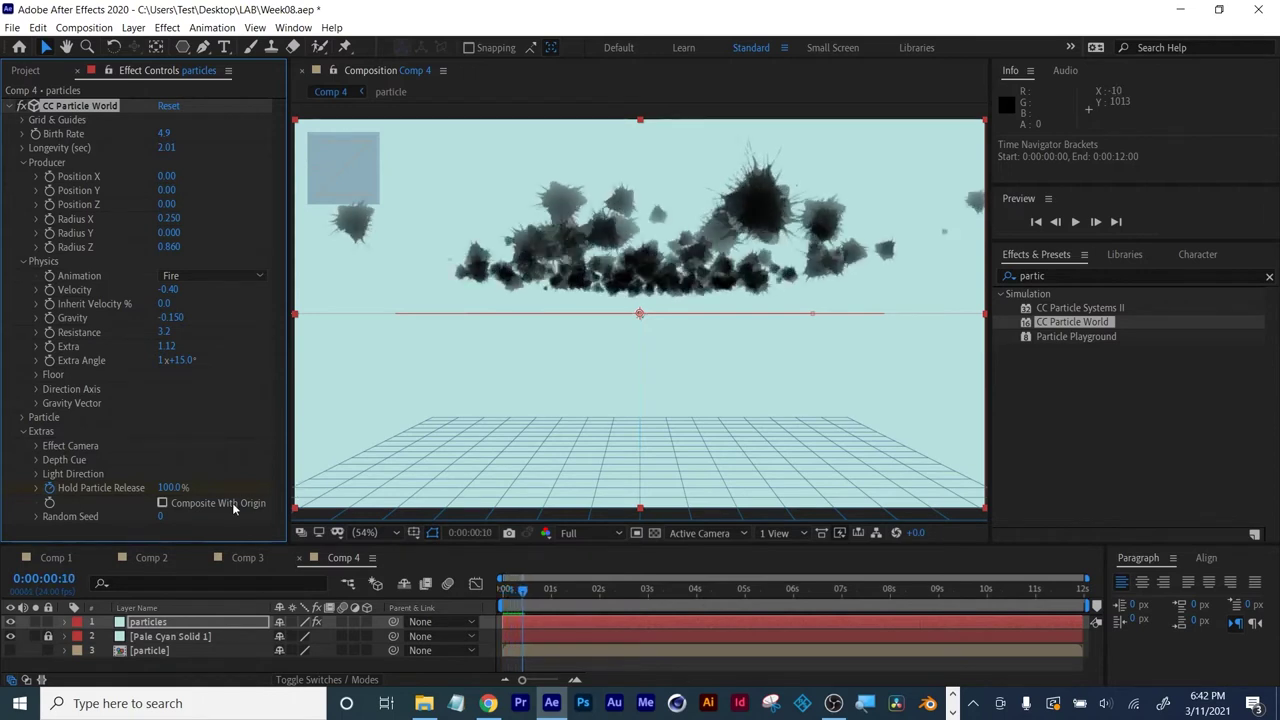
pyautogui.moveTo(521, 592)
pyautogui.mouseDown()
pyautogui.moveTo(634, 592)
pyautogui.moveTo(514, 593)
pyautogui.mouseUp()
pyautogui.press('space')
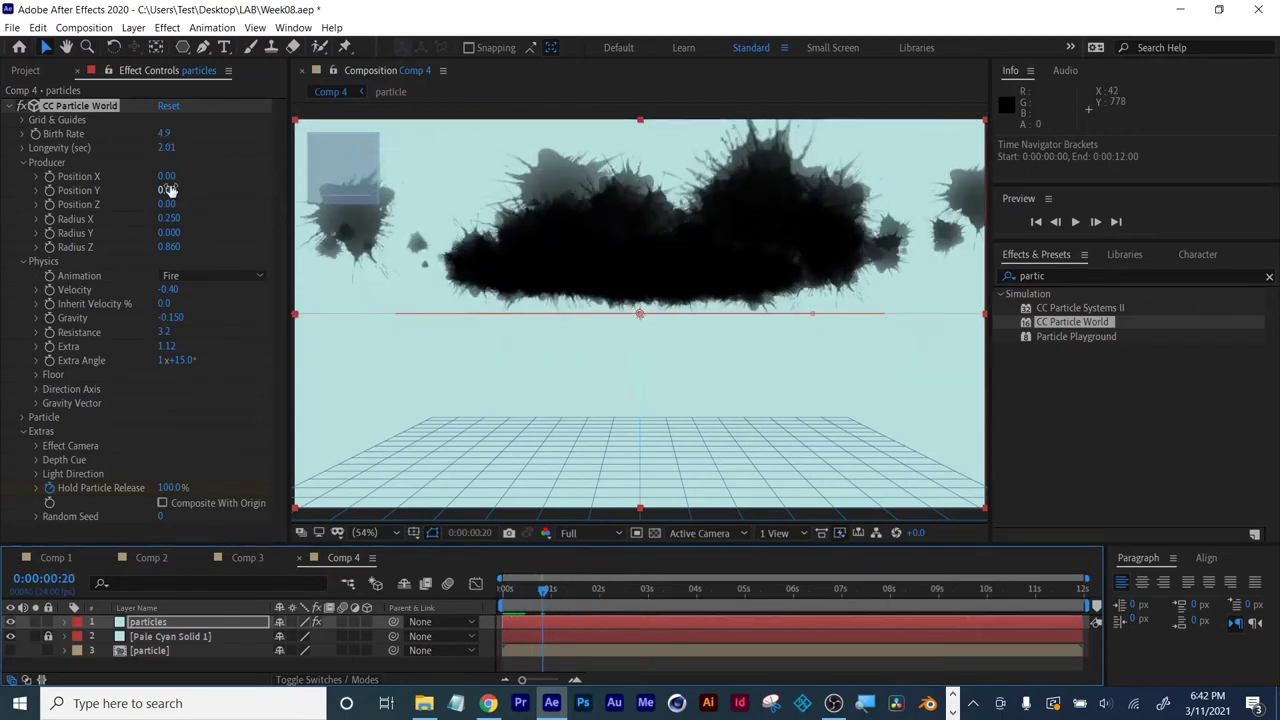
# Set the resistance to 13.8 and the velocity to -0.48, and preview the animation from the start.
pyautogui.moveTo(164, 332); pyautogui.dragTo(250, 328)
pyautogui.moveTo(166, 289); pyautogui.dragTo(96, 301)
pyautogui.click(505, 592)
pyautogui.press('space')
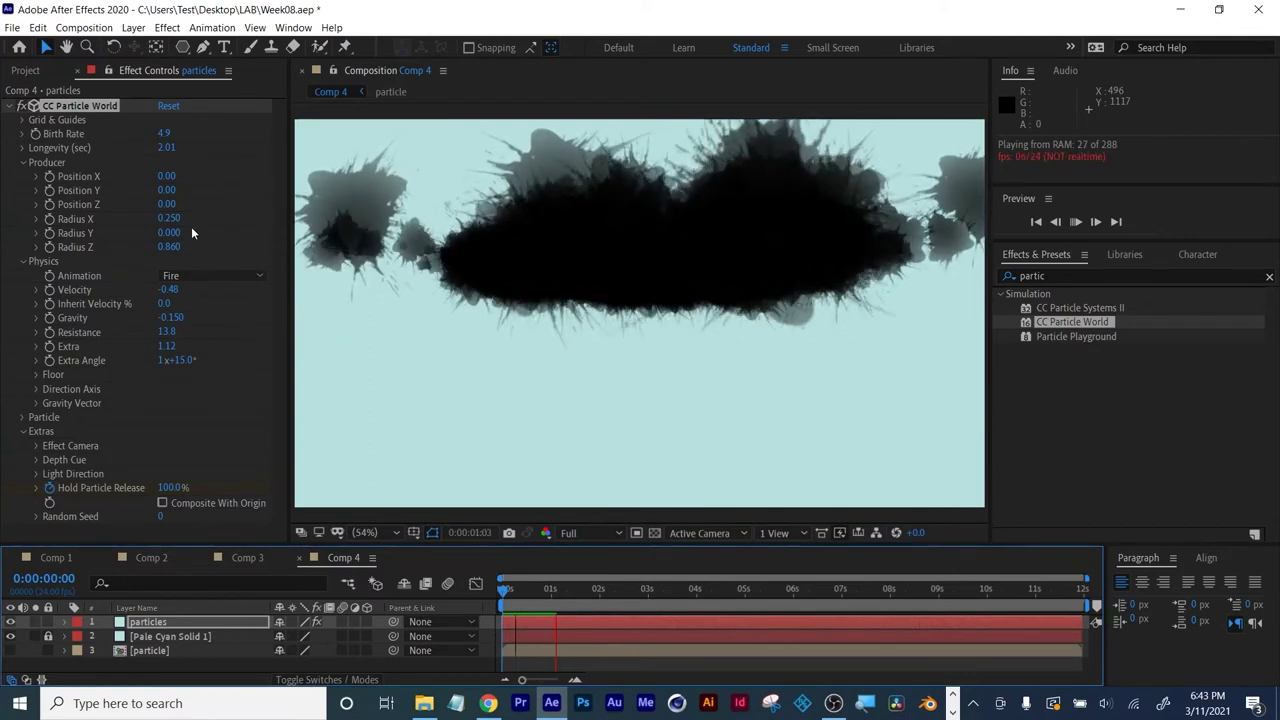
pyautogui.click(616, 597)
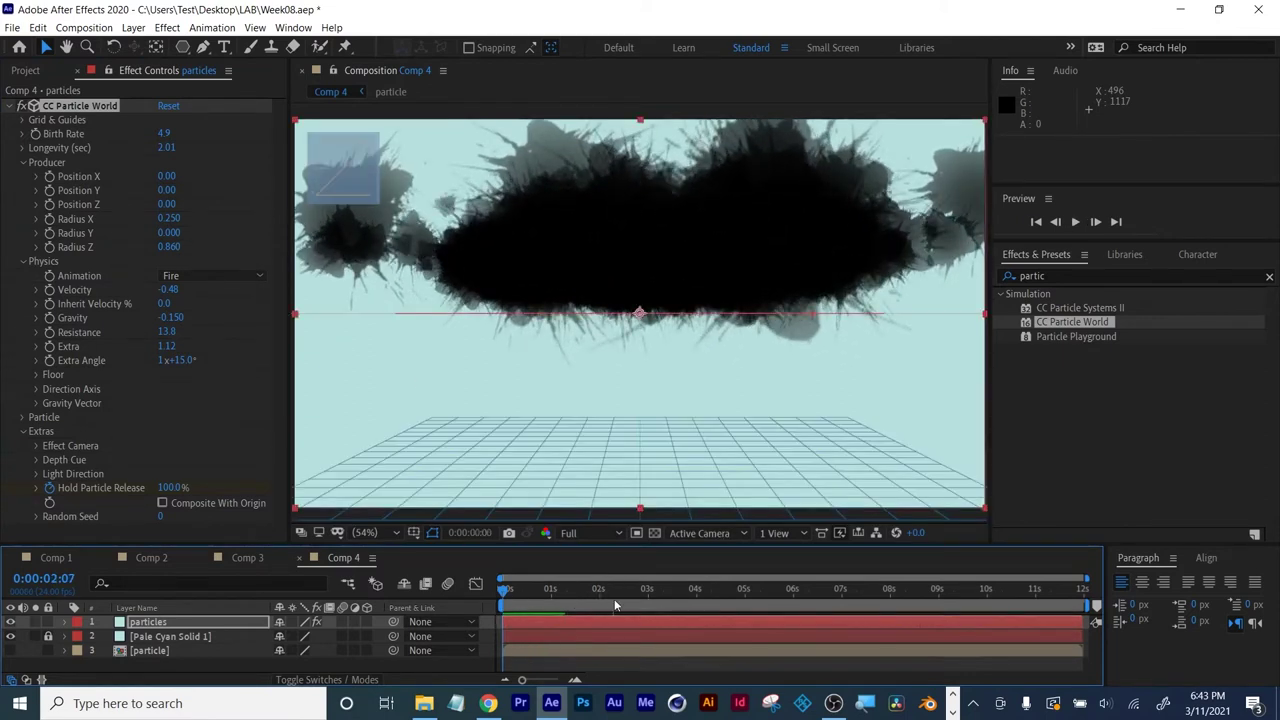
# Set the producer's Position Y to 0.12 on the particles layer and scrub through the first two seconds.
pyautogui.moveTo(618, 599); pyautogui.dragTo(502, 597)
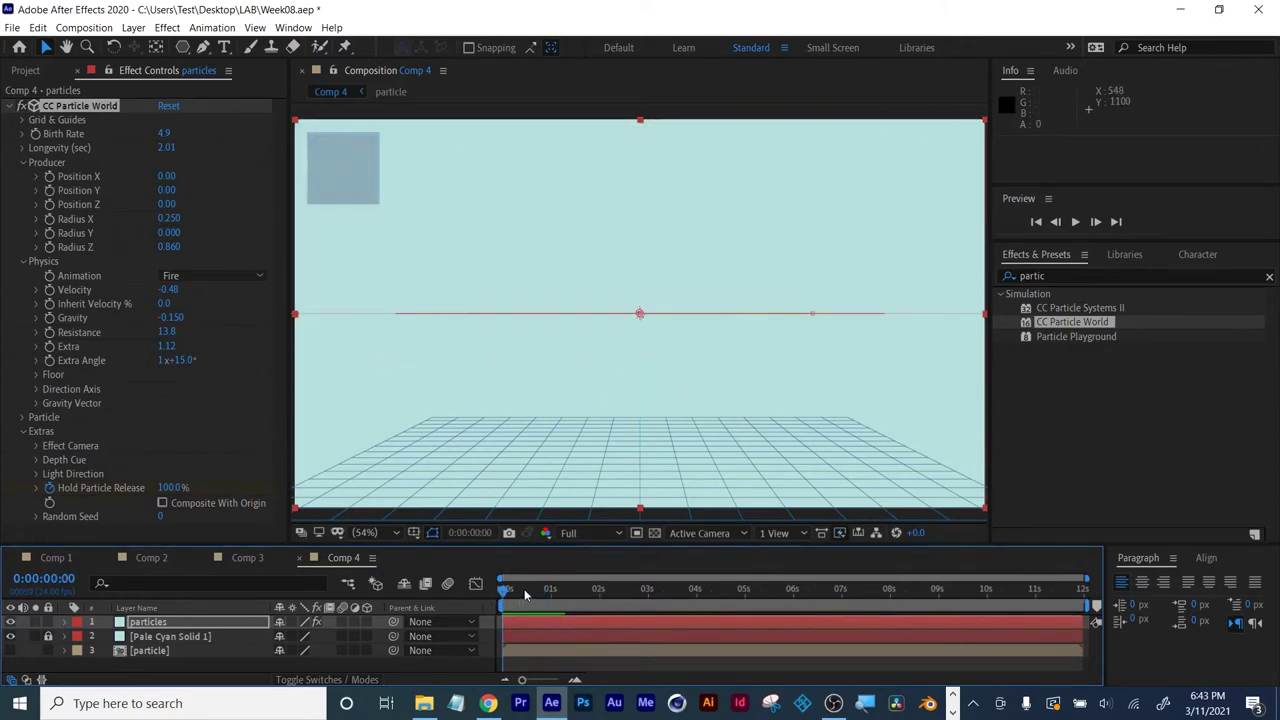
pyautogui.moveTo(521, 596); pyautogui.dragTo(612, 597)
pyautogui.moveTo(166, 190); pyautogui.dragTo(455, 363)
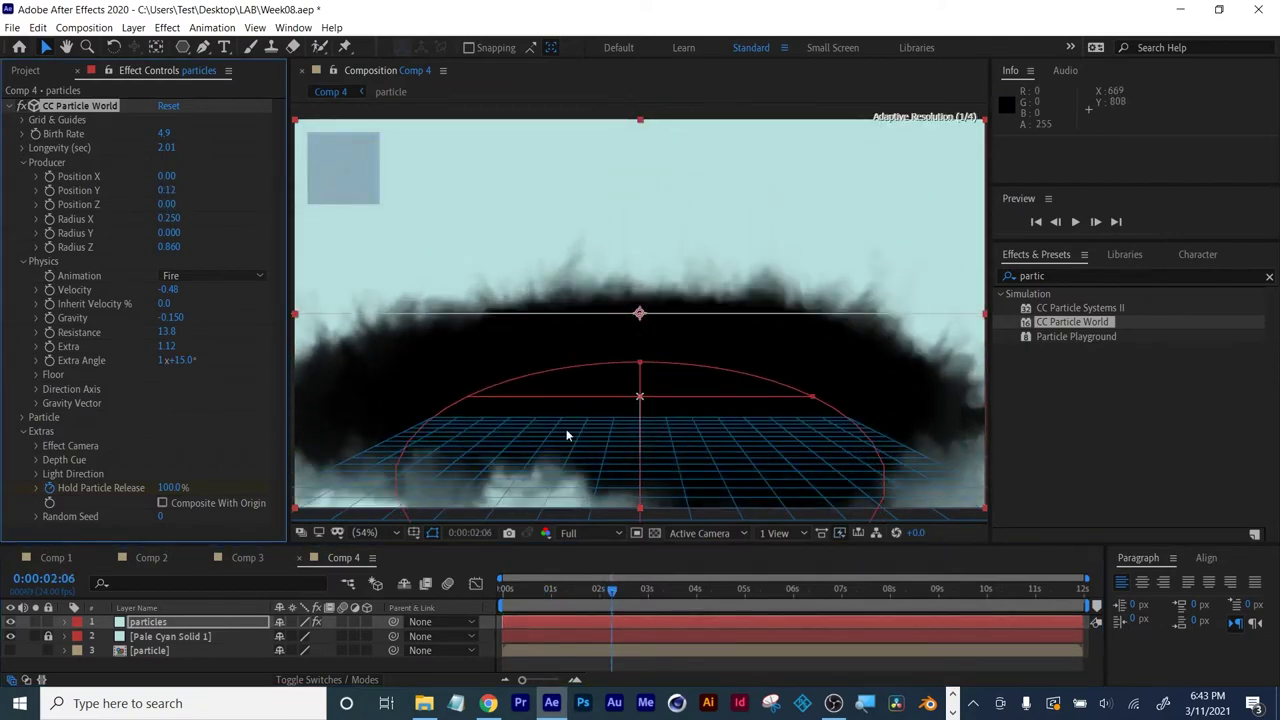
pyautogui.moveTo(505, 588); pyautogui.dragTo(605, 588)
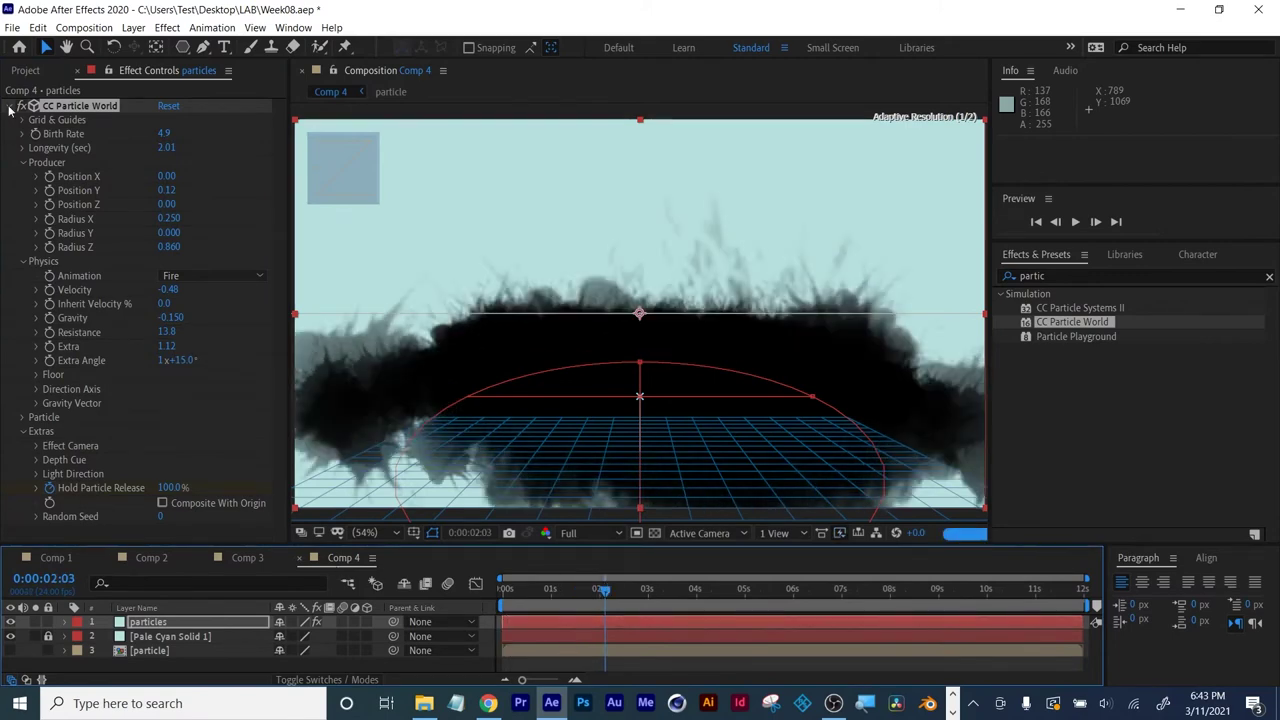
# Add the oak tree image from the old folder to Comp 4 directly below the particles layer and display the track matte options.
pyautogui.click(25, 70)
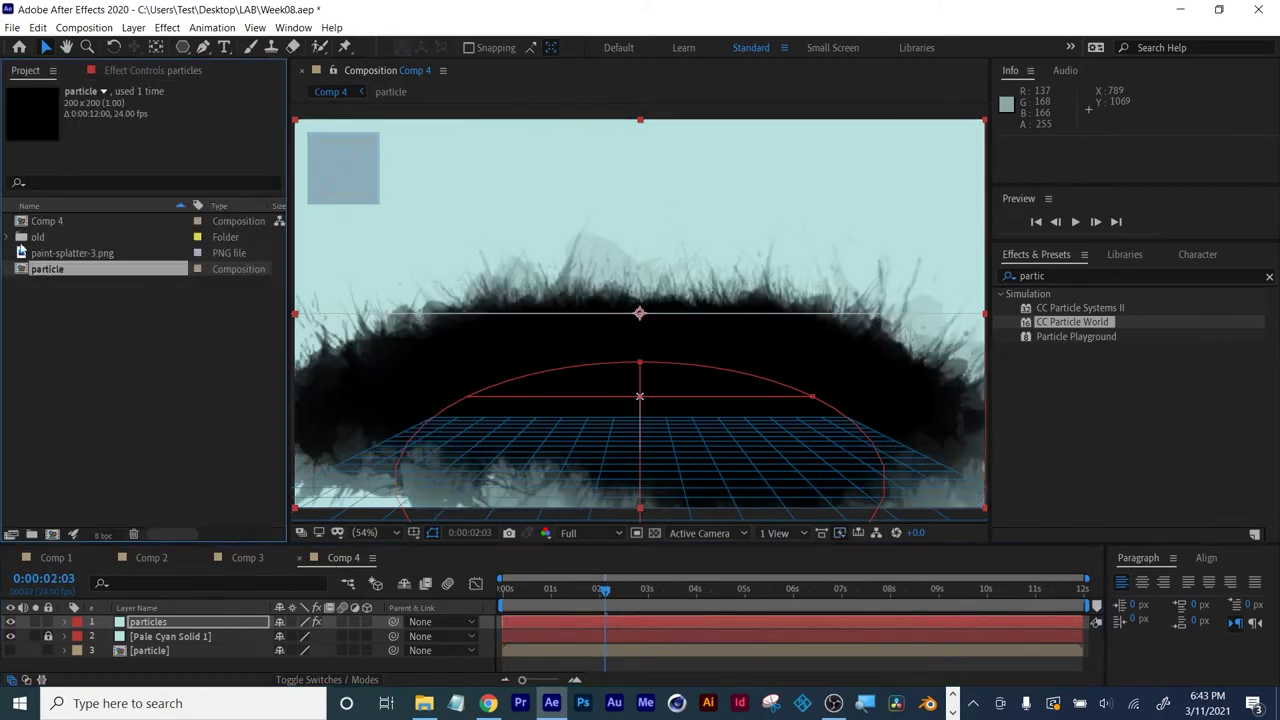
pyautogui.click(6, 238)
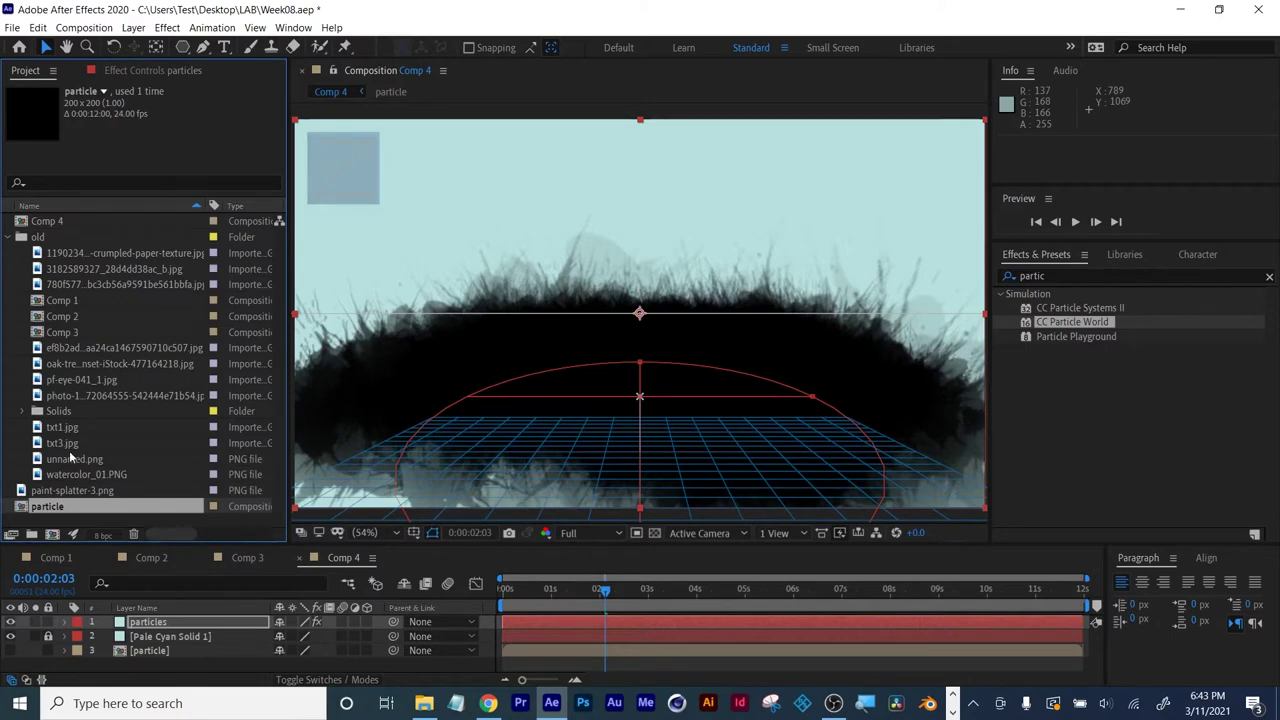
pyautogui.moveTo(62, 364); pyautogui.dragTo(158, 628)
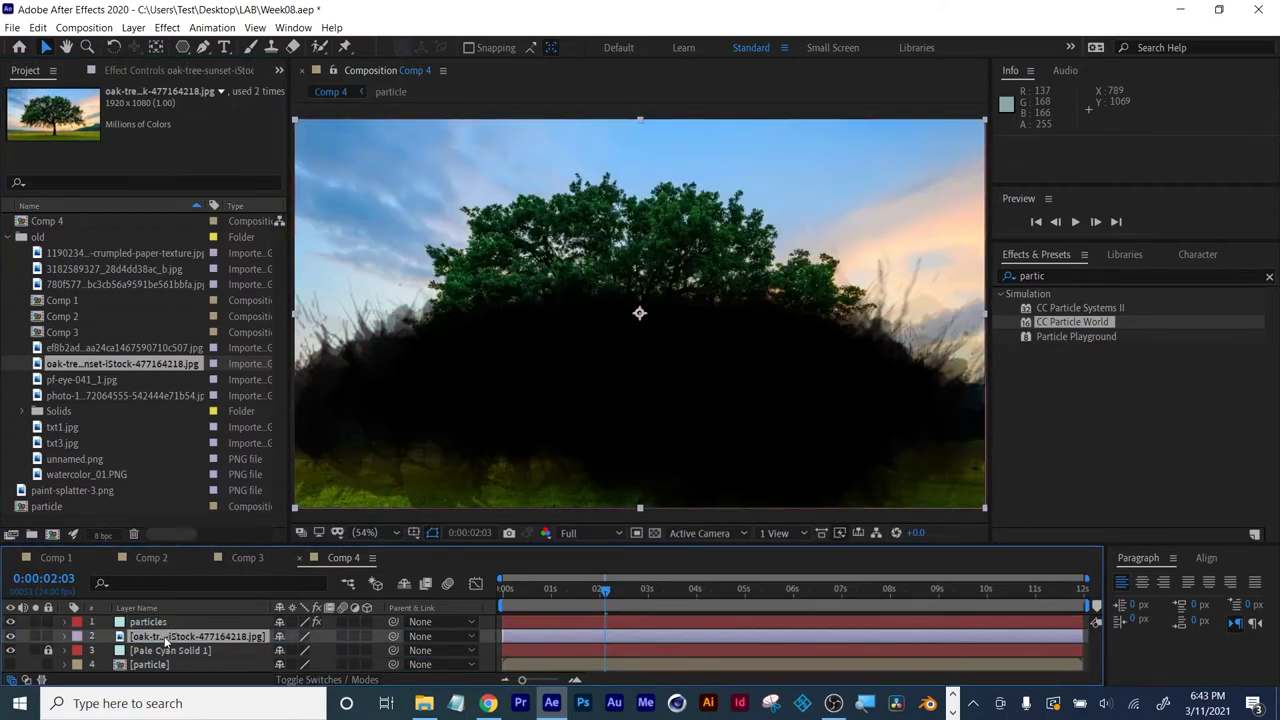
pyautogui.click(330, 680)
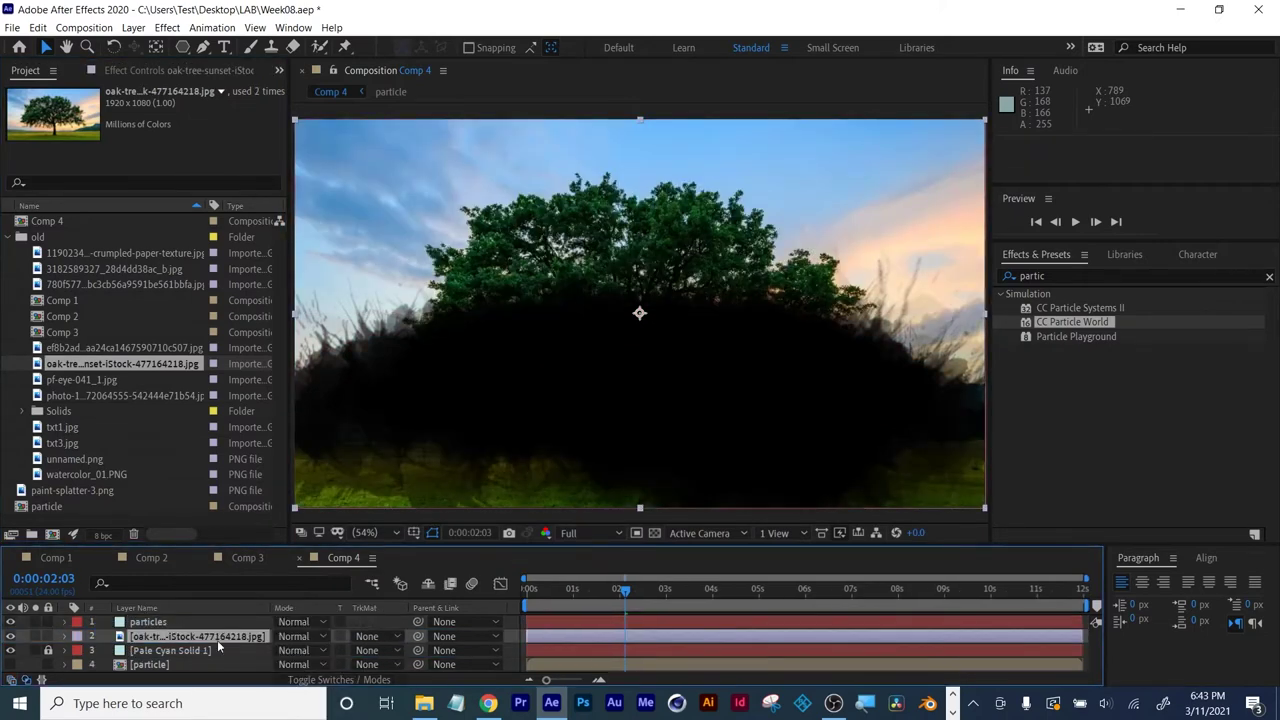
# Try a Luma Matte from the particles layer on the oak tree image and scrub the animation.
pyautogui.click(380, 641)
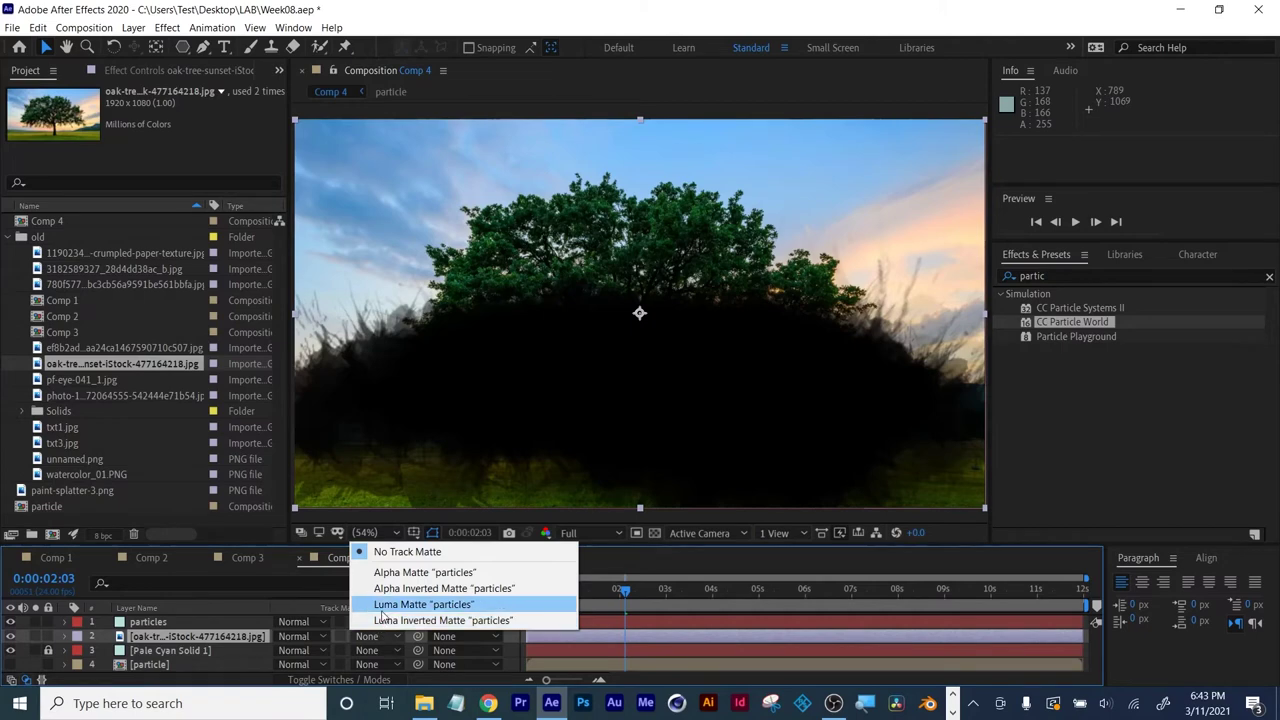
pyautogui.click(430, 606)
pyautogui.moveTo(601, 584); pyautogui.dragTo(531, 588)
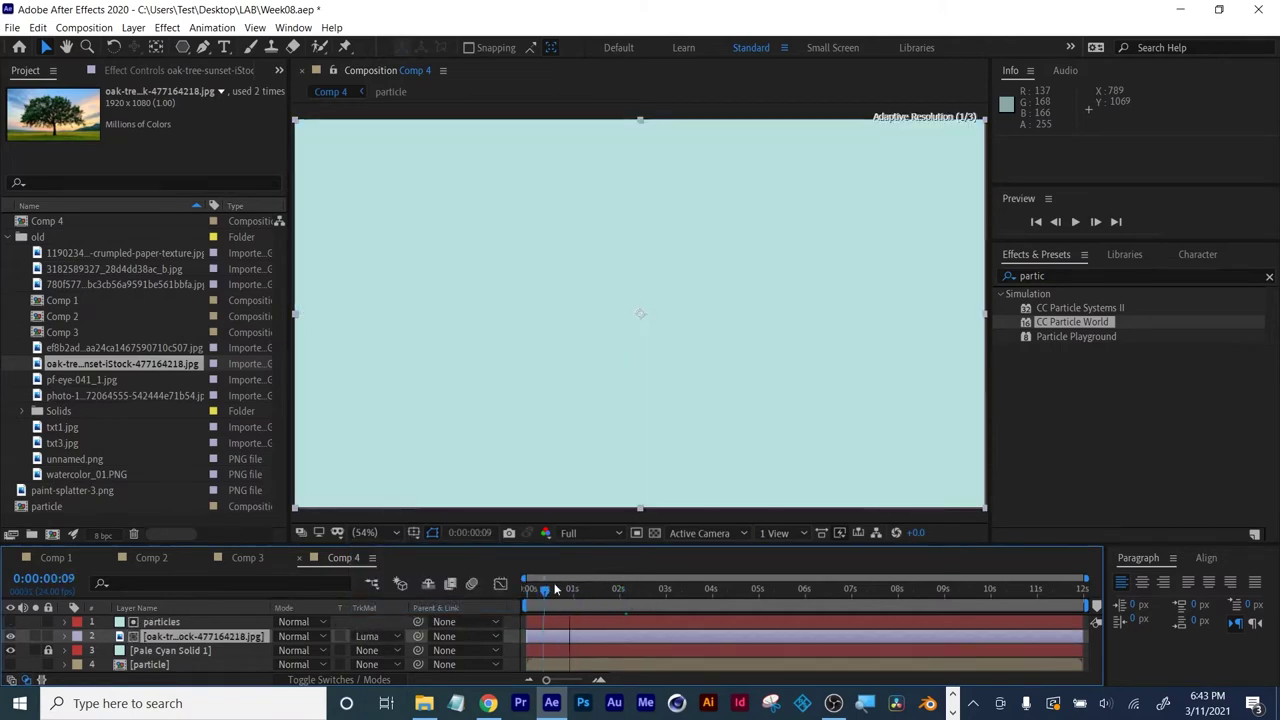
pyautogui.moveTo(641, 589); pyautogui.dragTo(671, 589)
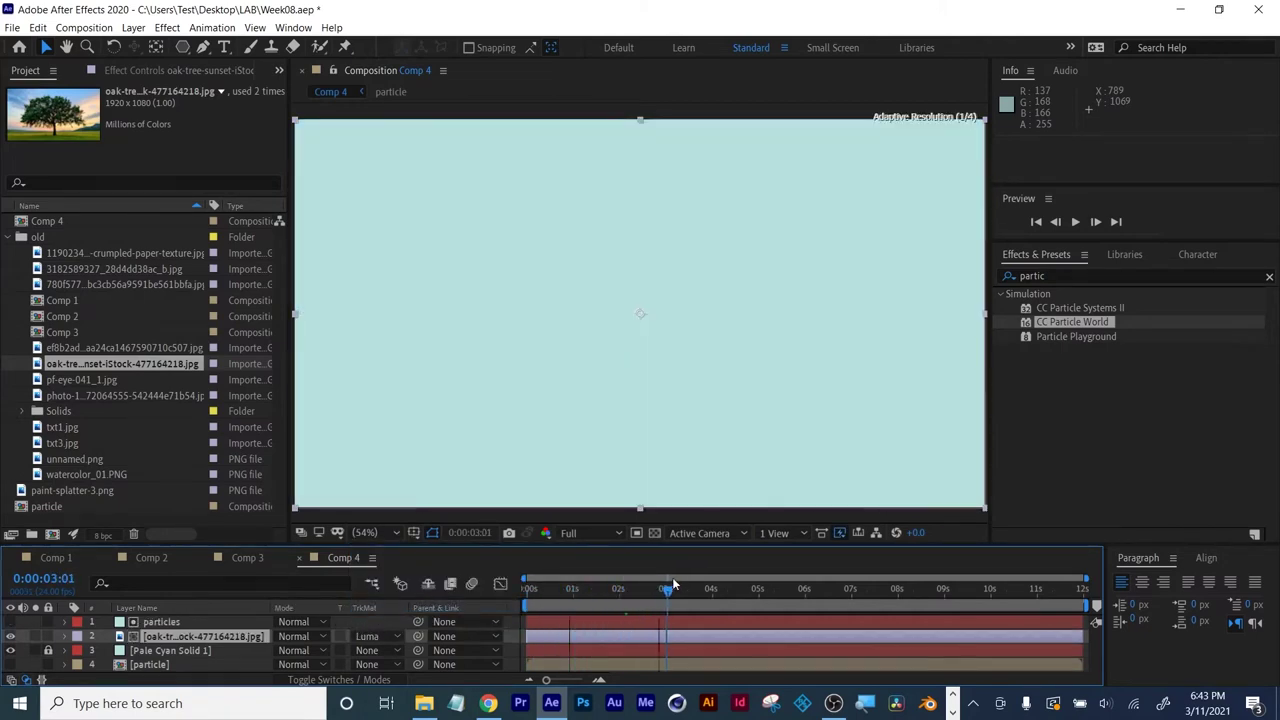
# Set the oak tree image's track matte to Alpha Matte from the particles layer and preview the reveal.
pyautogui.click(369, 640)
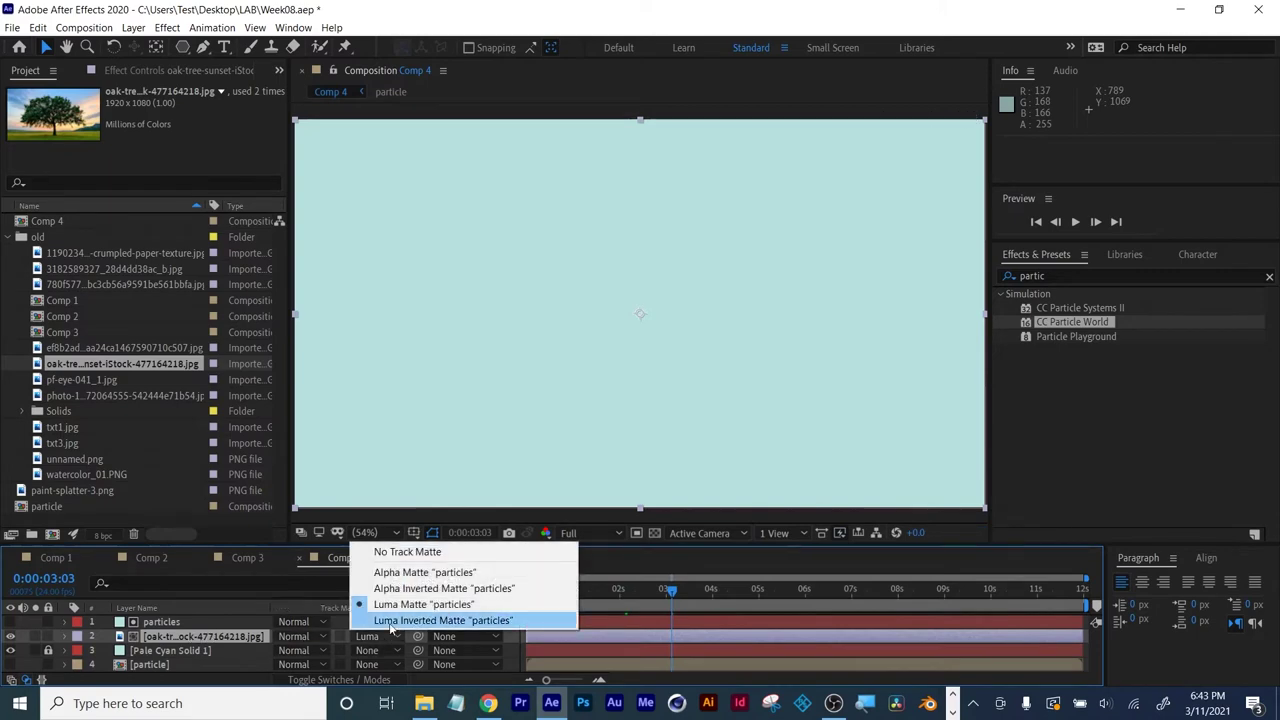
pyautogui.click(412, 569)
pyautogui.moveTo(607, 591); pyautogui.dragTo(500, 593)
pyautogui.press('space')
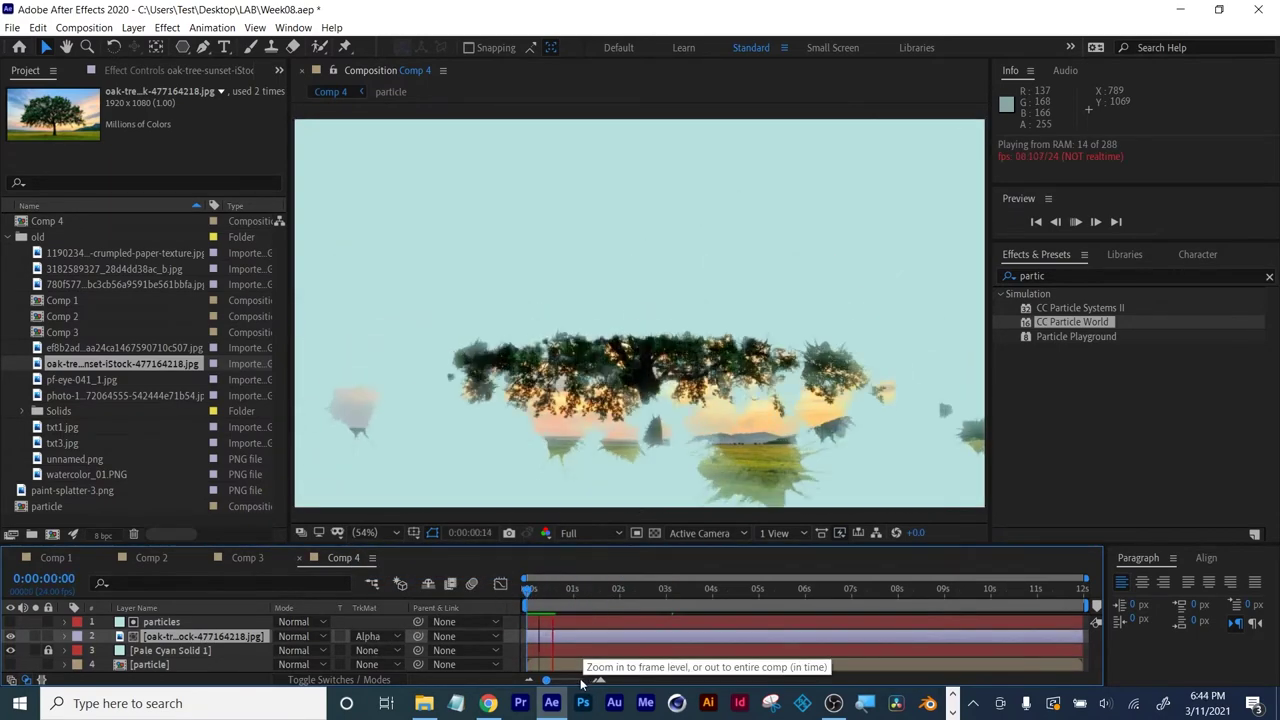
pyautogui.moveTo(581, 594); pyautogui.dragTo(673, 591)
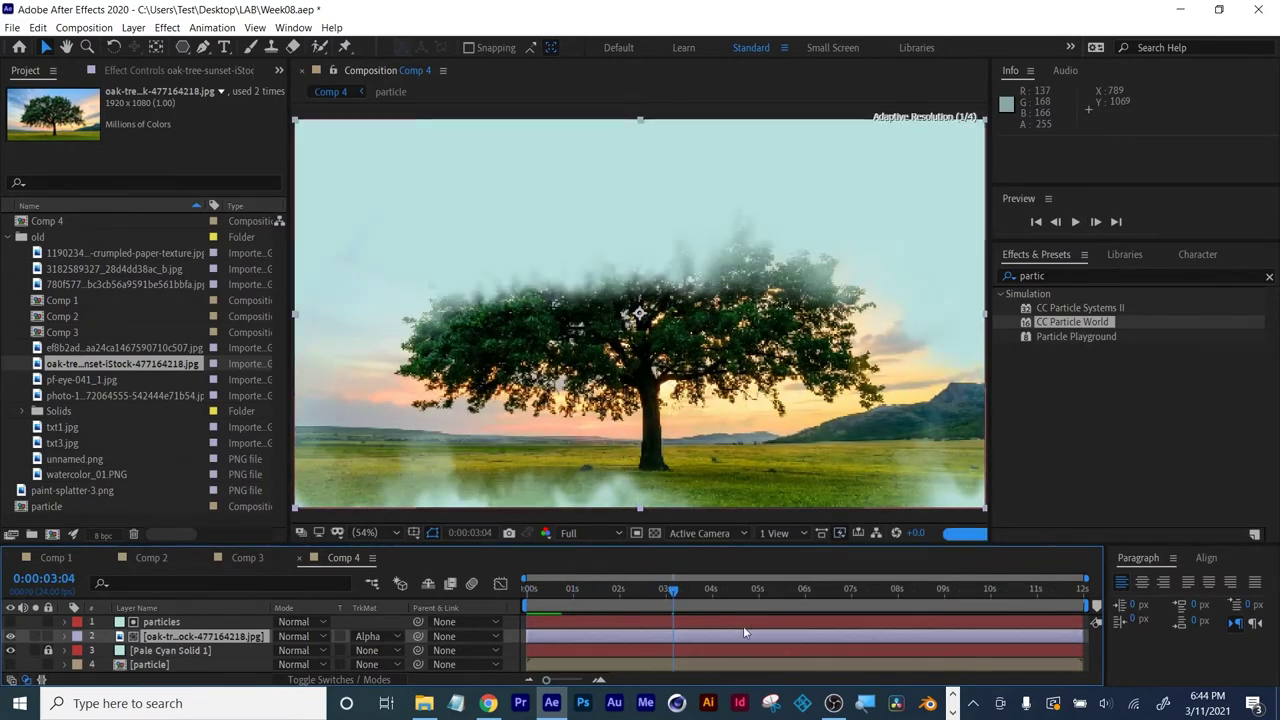
# Set the particles layer's producer Position Y to 0.08 and preview the tree reveal from the start.
pyautogui.click(188, 73)
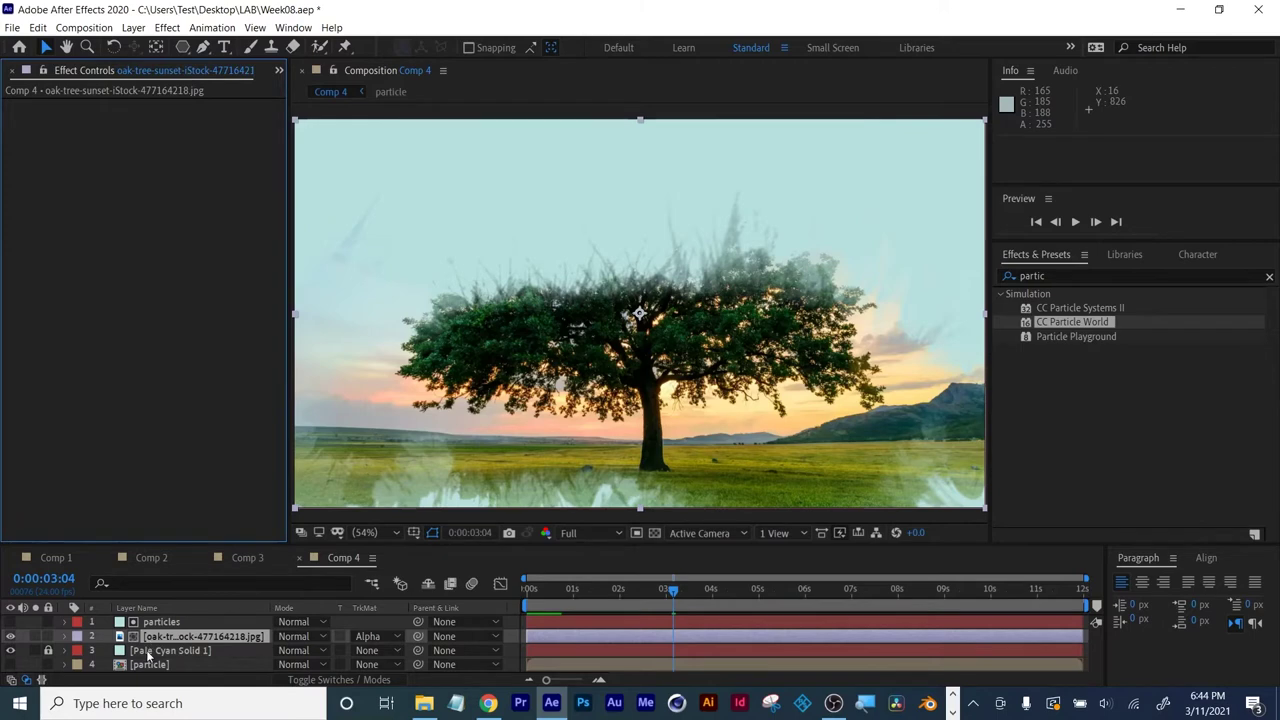
pyautogui.click(158, 622)
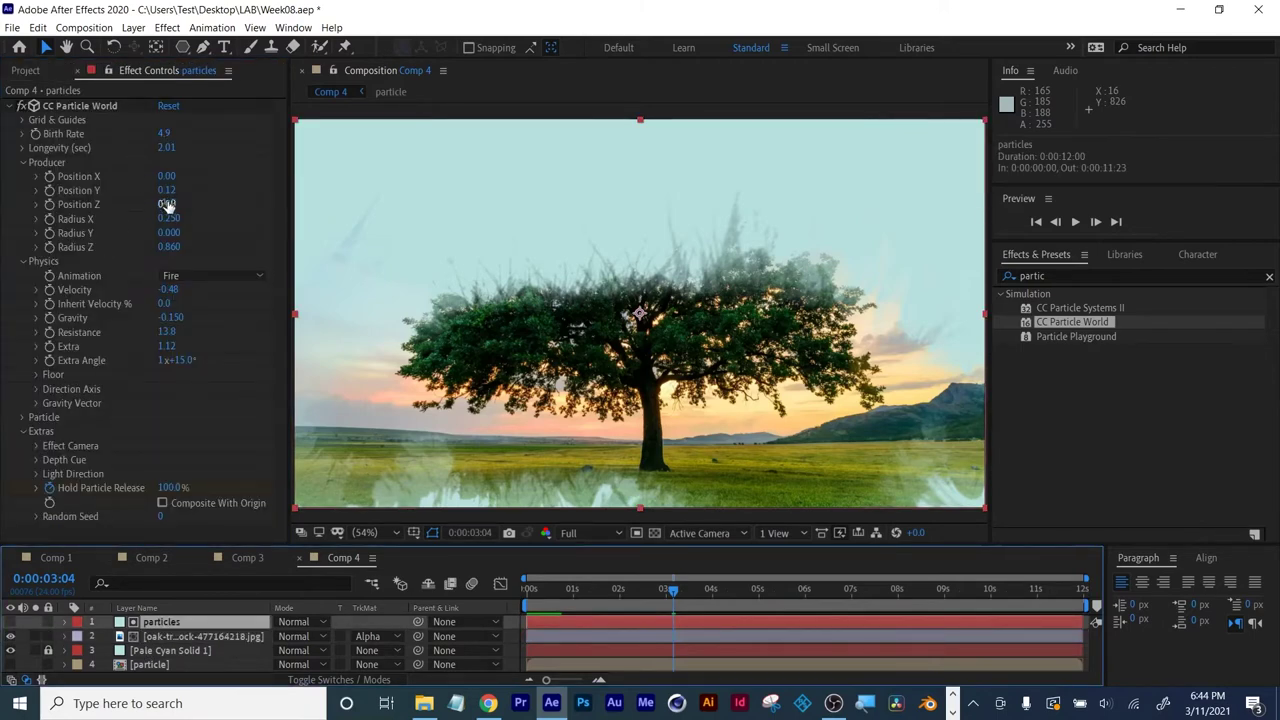
pyautogui.moveTo(165, 190); pyautogui.dragTo(165, 190)
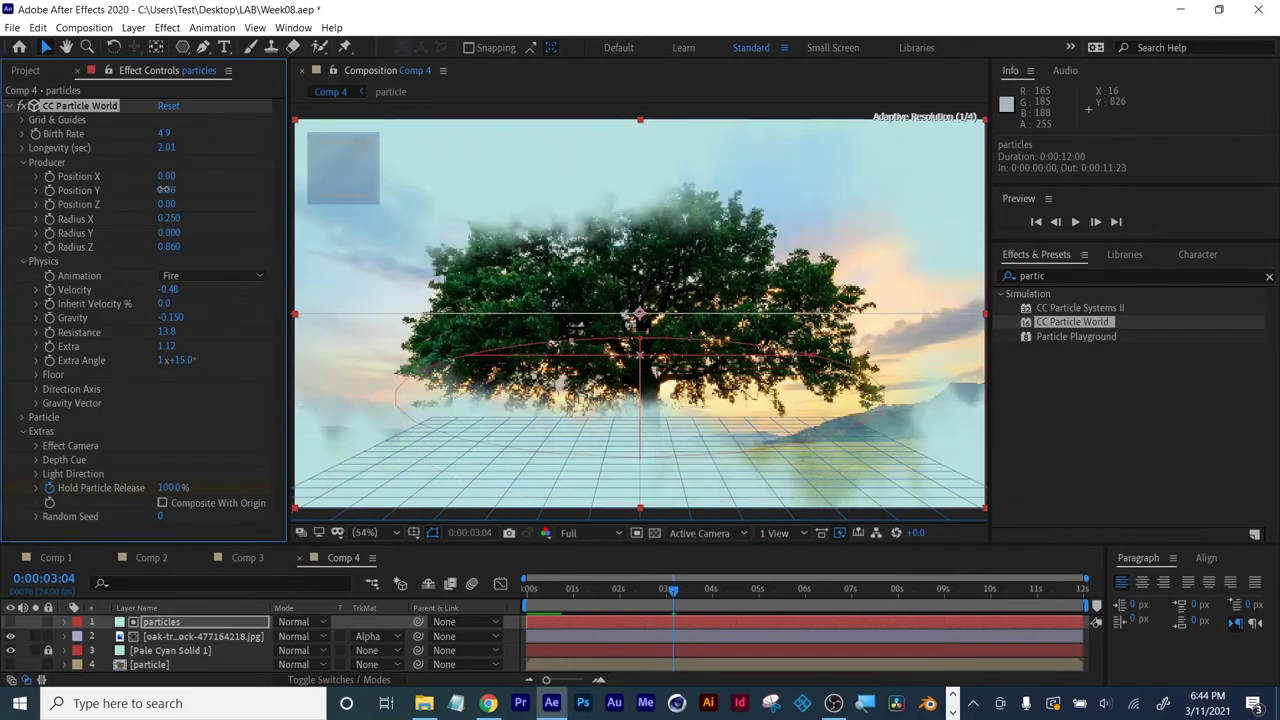
pyautogui.click(530, 589)
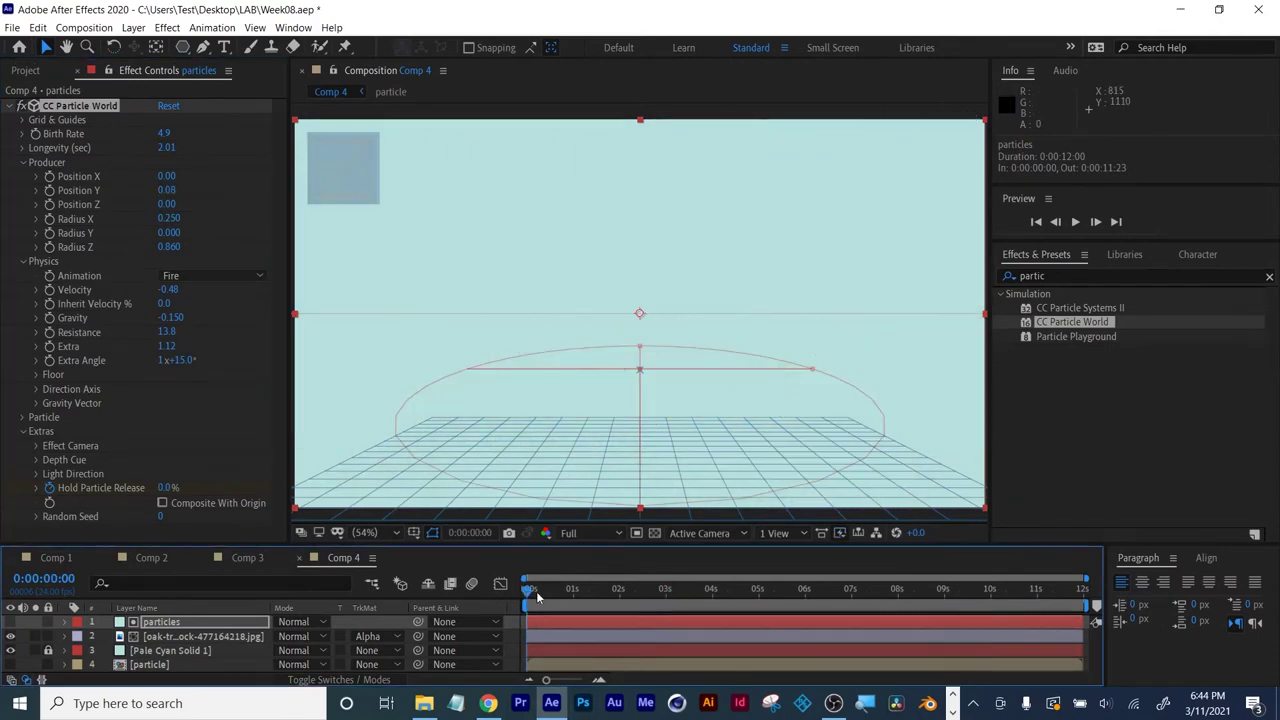
pyautogui.press('space')
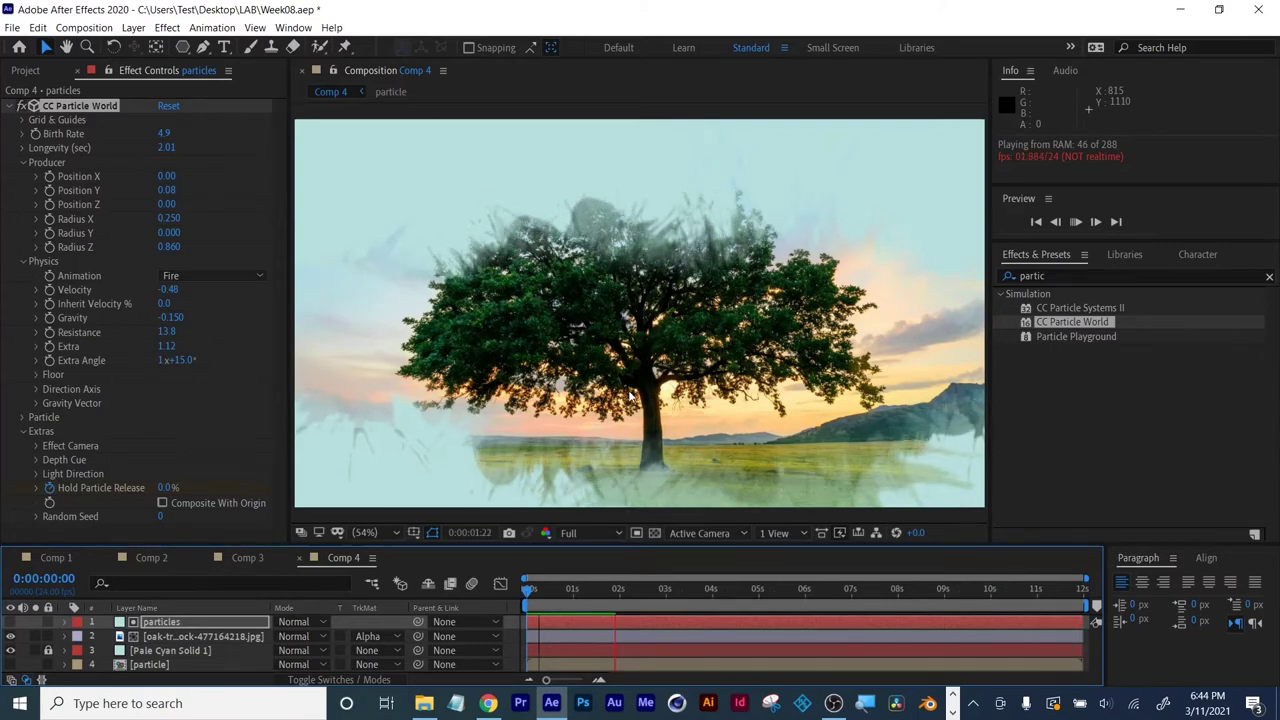
# Enlarge the timeline area and duplicate the particles layer.
pyautogui.click(158, 623)
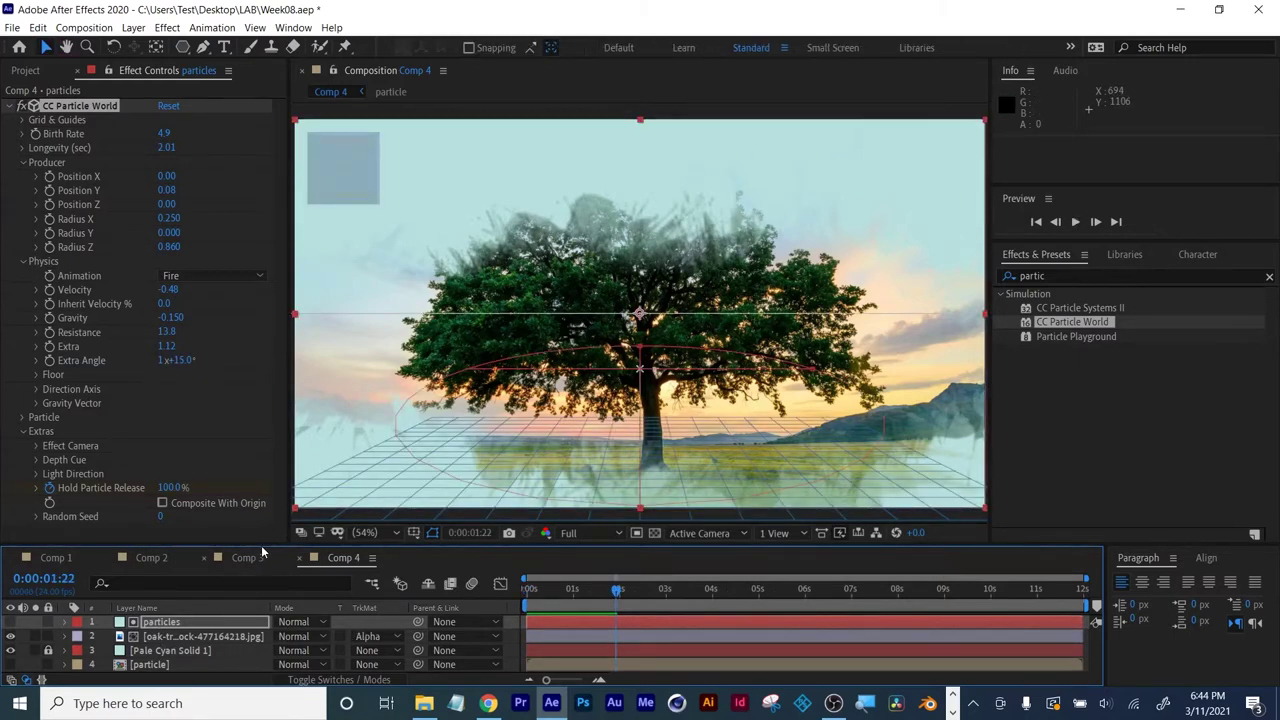
pyautogui.moveTo(262, 547); pyautogui.dragTo(268, 524)
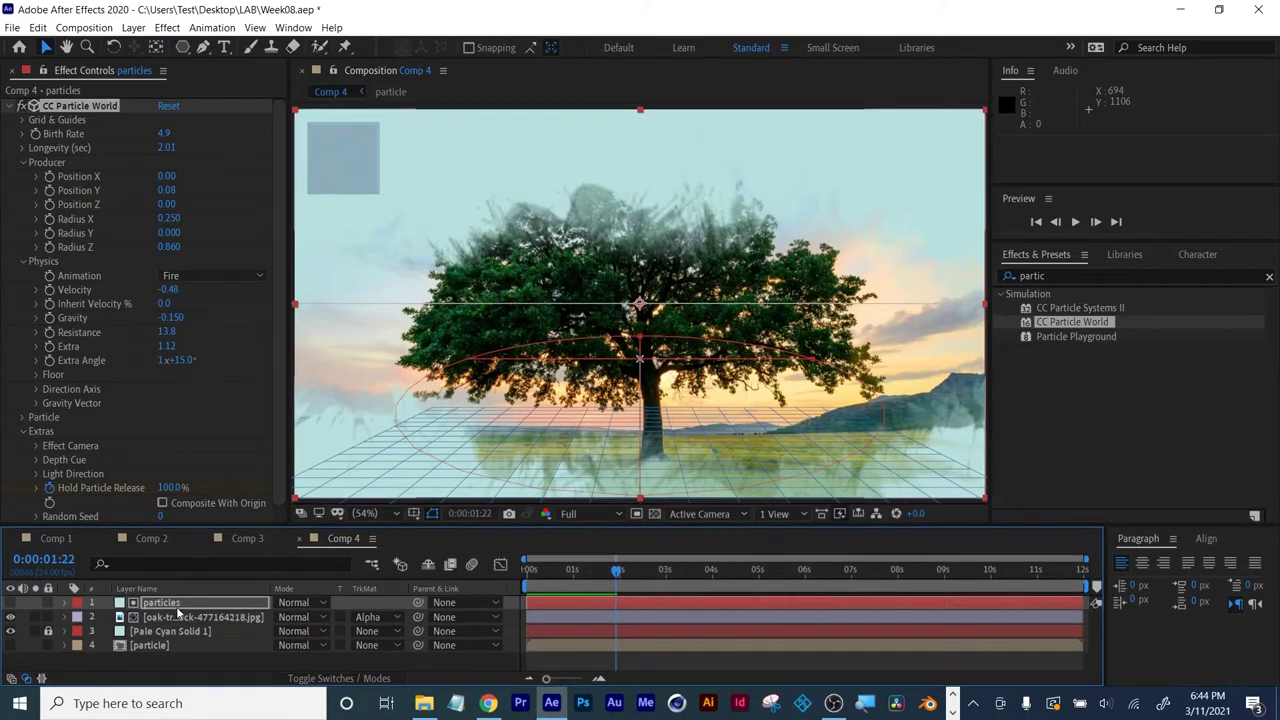
pyautogui.click(178, 600)
pyautogui.hotkey('ctrl', 'd')
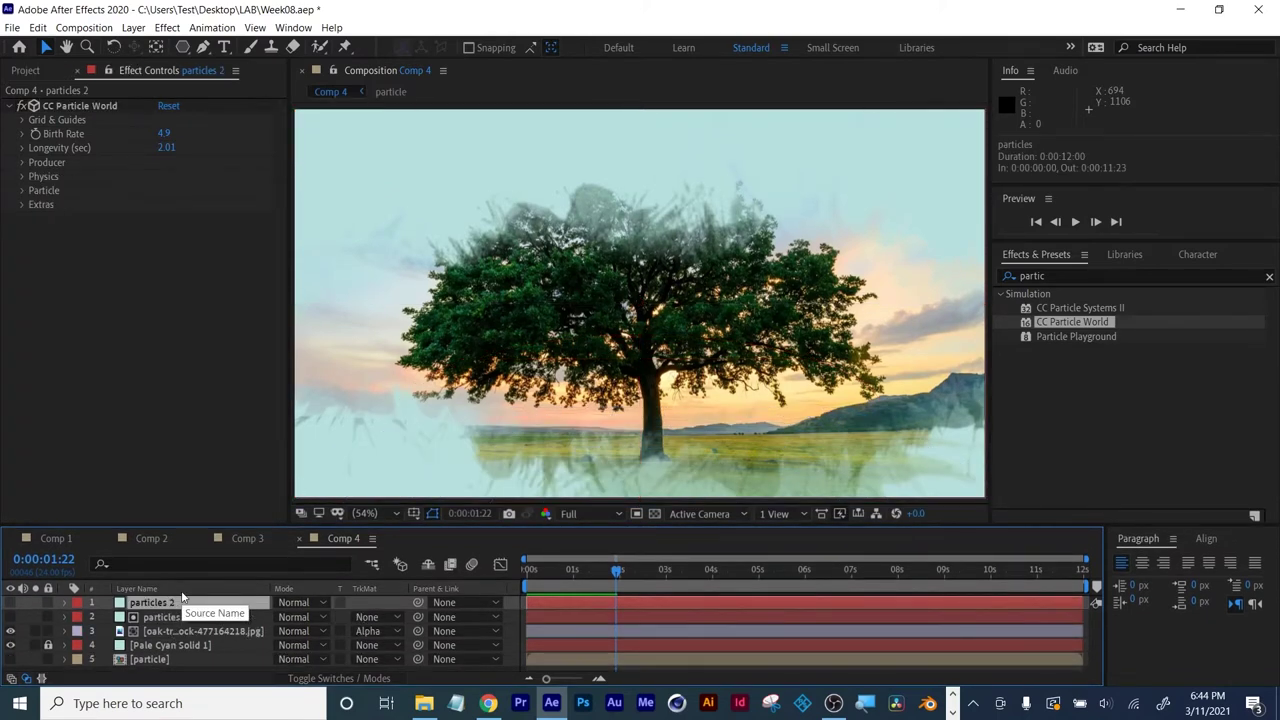
# Remove the track matte from the oak tree image and make both particle layers visible.
pyautogui.click(370, 631)
pyautogui.click(407, 546)
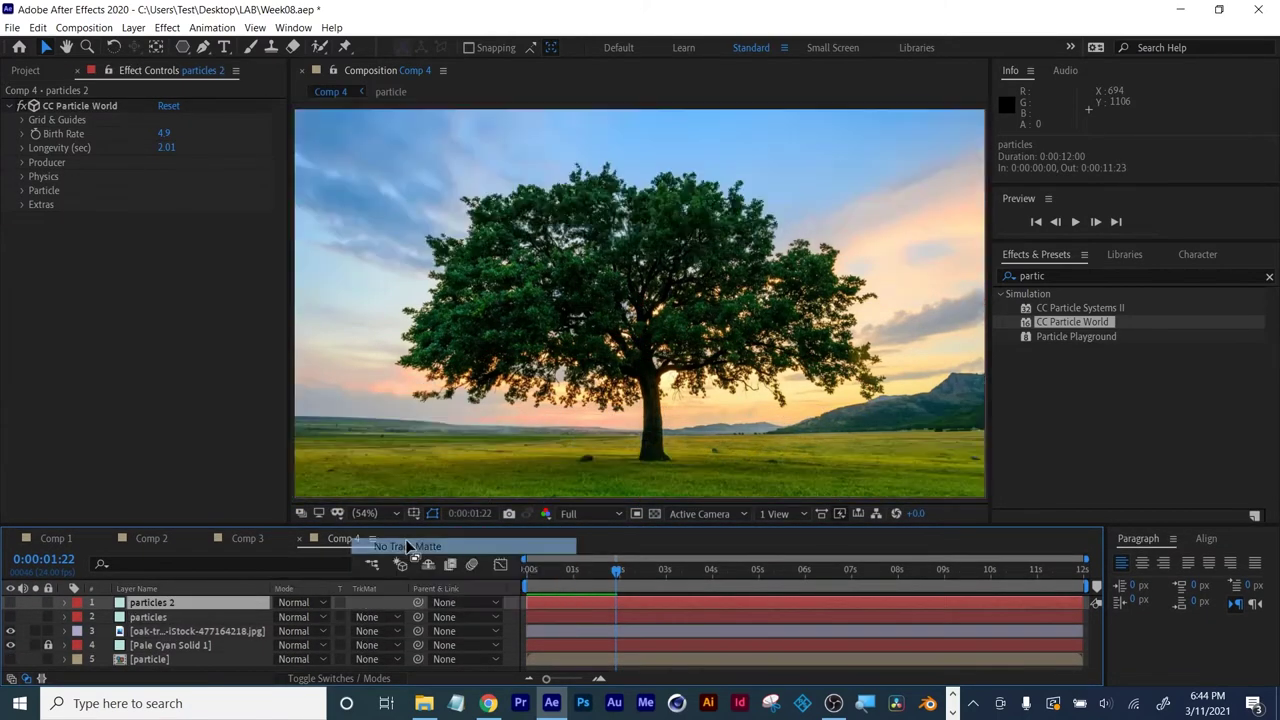
pyautogui.click(10, 616)
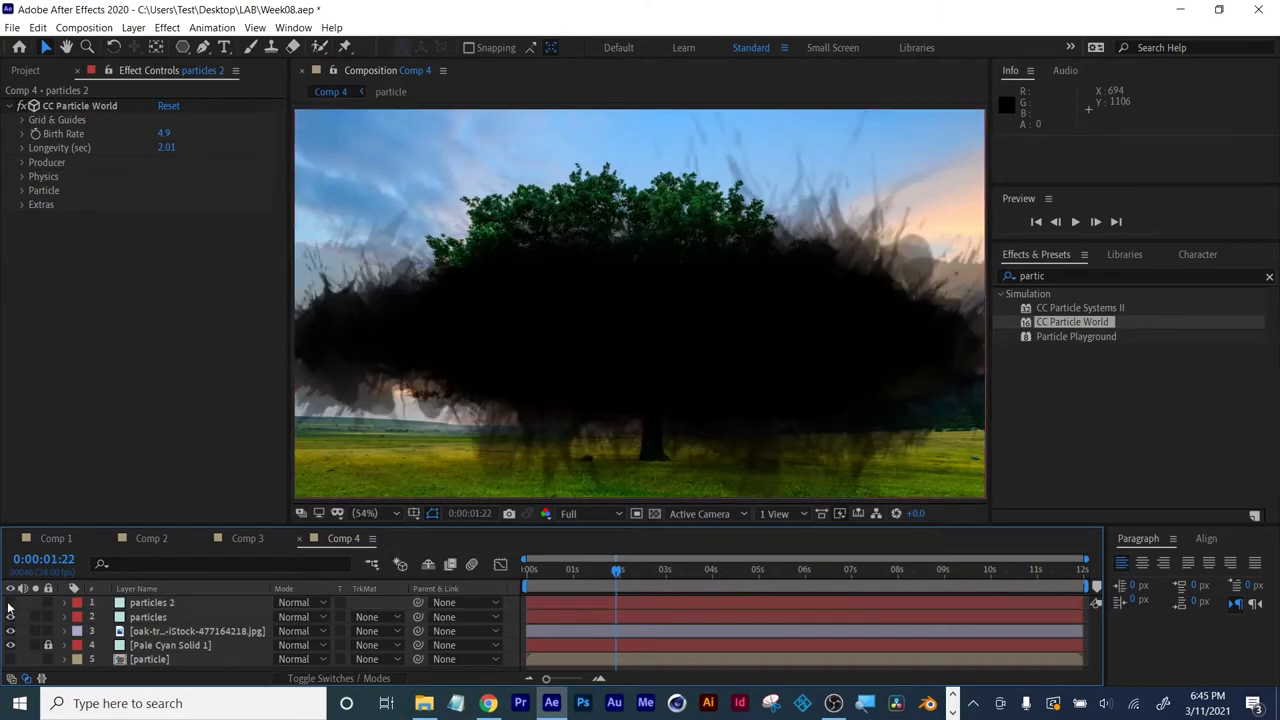
pyautogui.click(10, 602)
# Set the particles 2 producer position to -0.62 in X and -0.21 in Y, and expand its Particle settings.
pyautogui.click(152, 603)
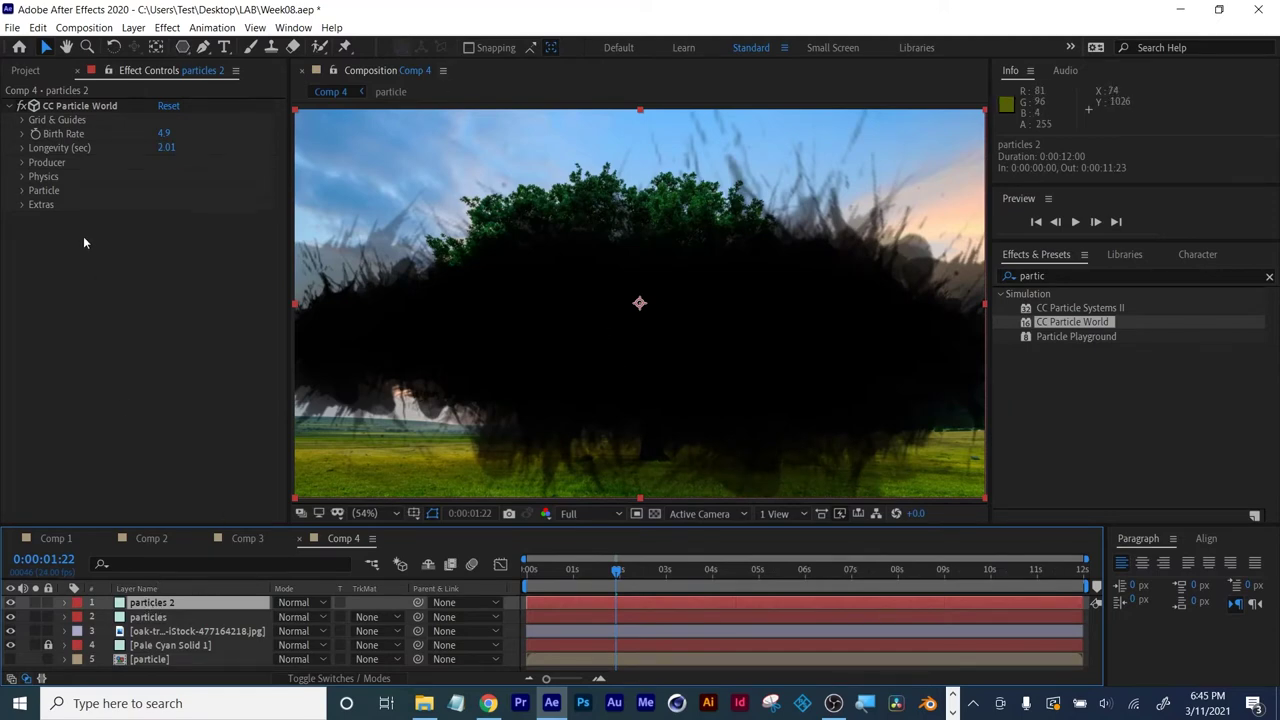
pyautogui.click(22, 163)
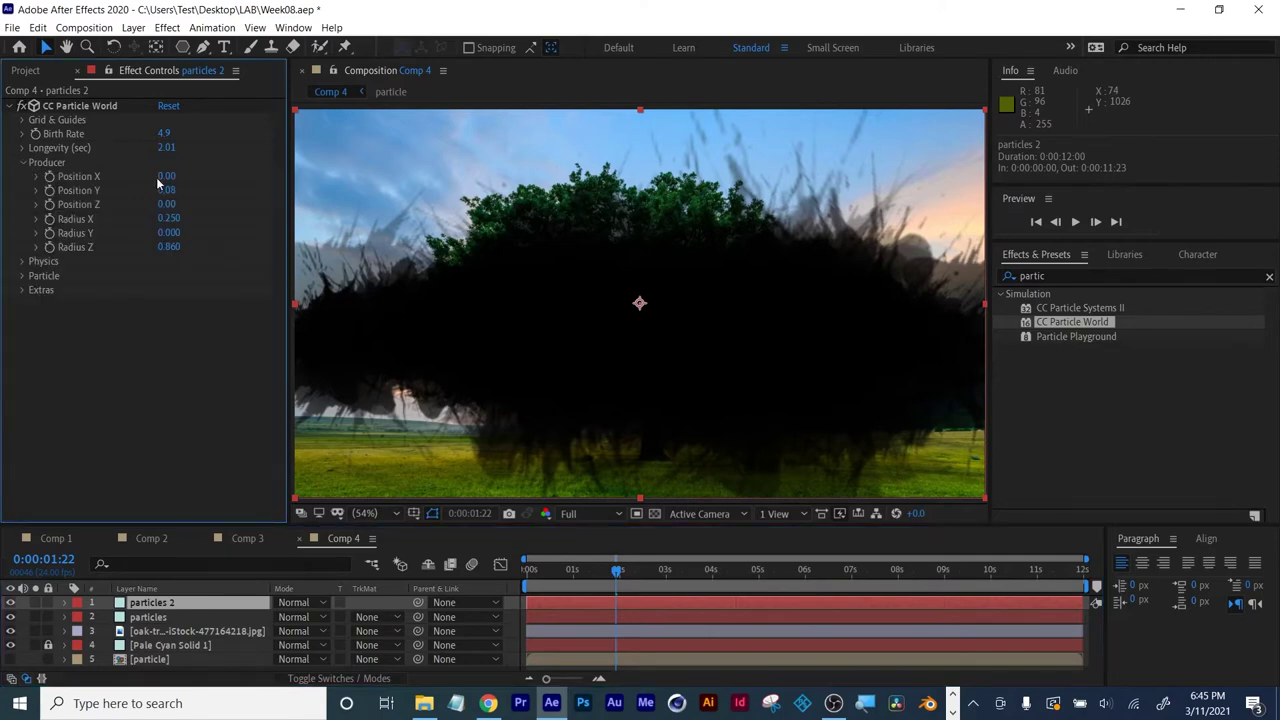
pyautogui.moveTo(157, 176)
pyautogui.mouseDown()
pyautogui.moveTo(115, 176)
pyautogui.moveTo(150, 190)
pyautogui.moveTo(137, 189)
pyautogui.mouseUp()
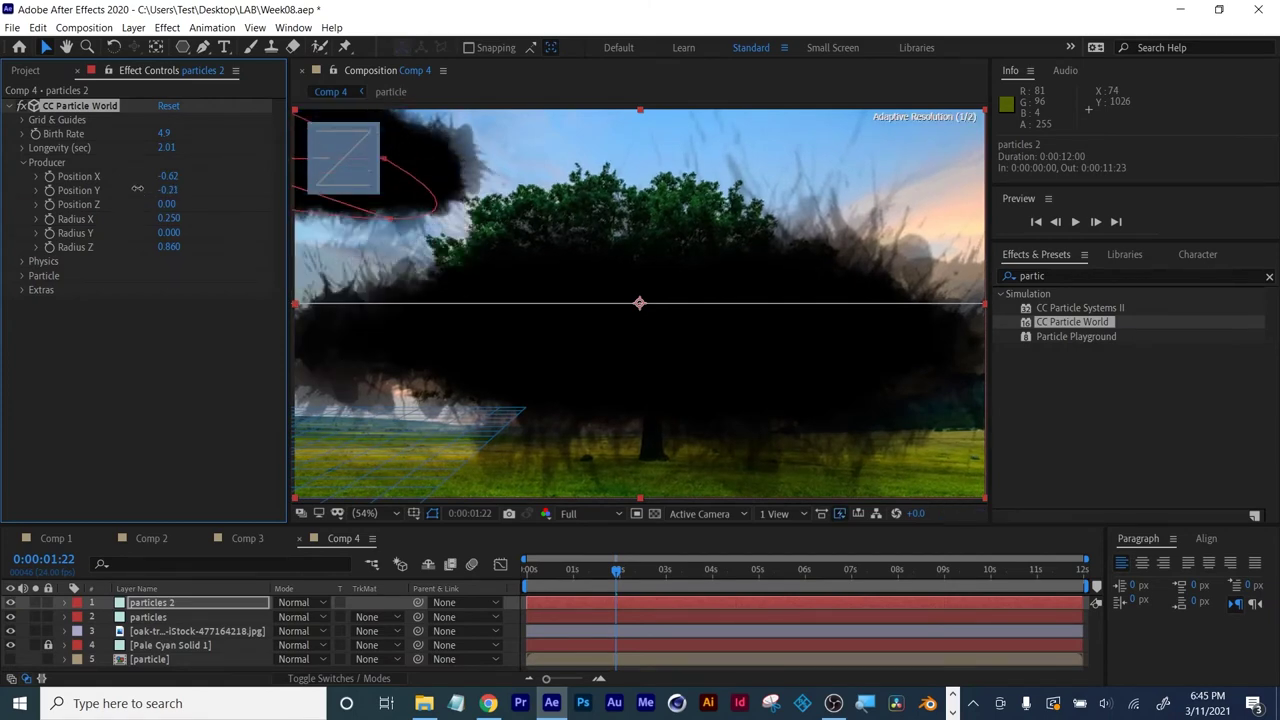
pyautogui.click(22, 262)
pyautogui.click(22, 262)
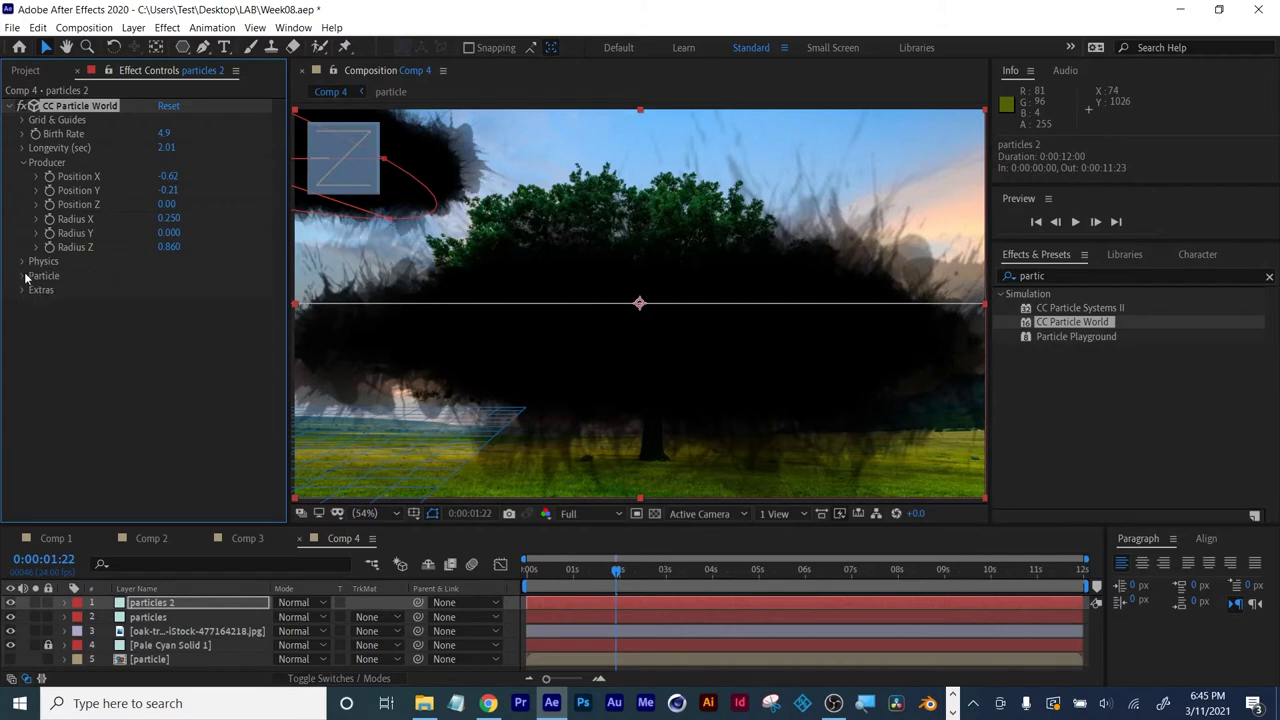
pyautogui.click(22, 276)
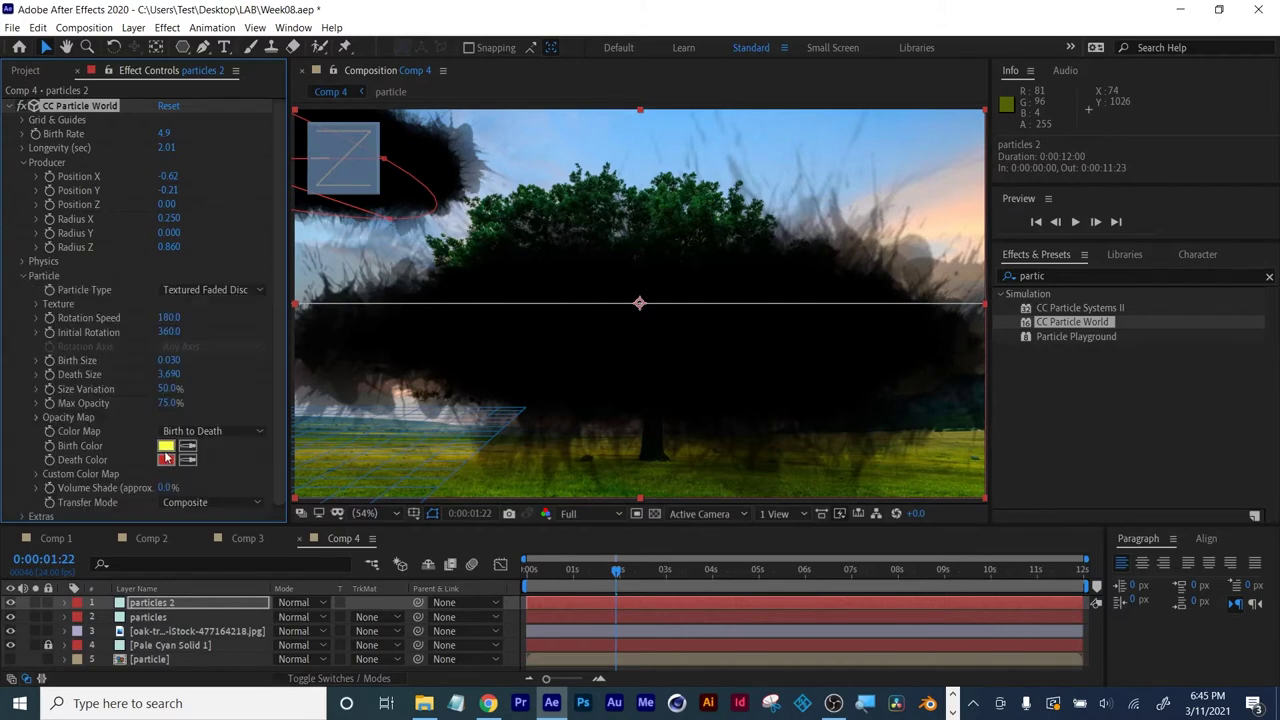
pyautogui.click(222, 433)
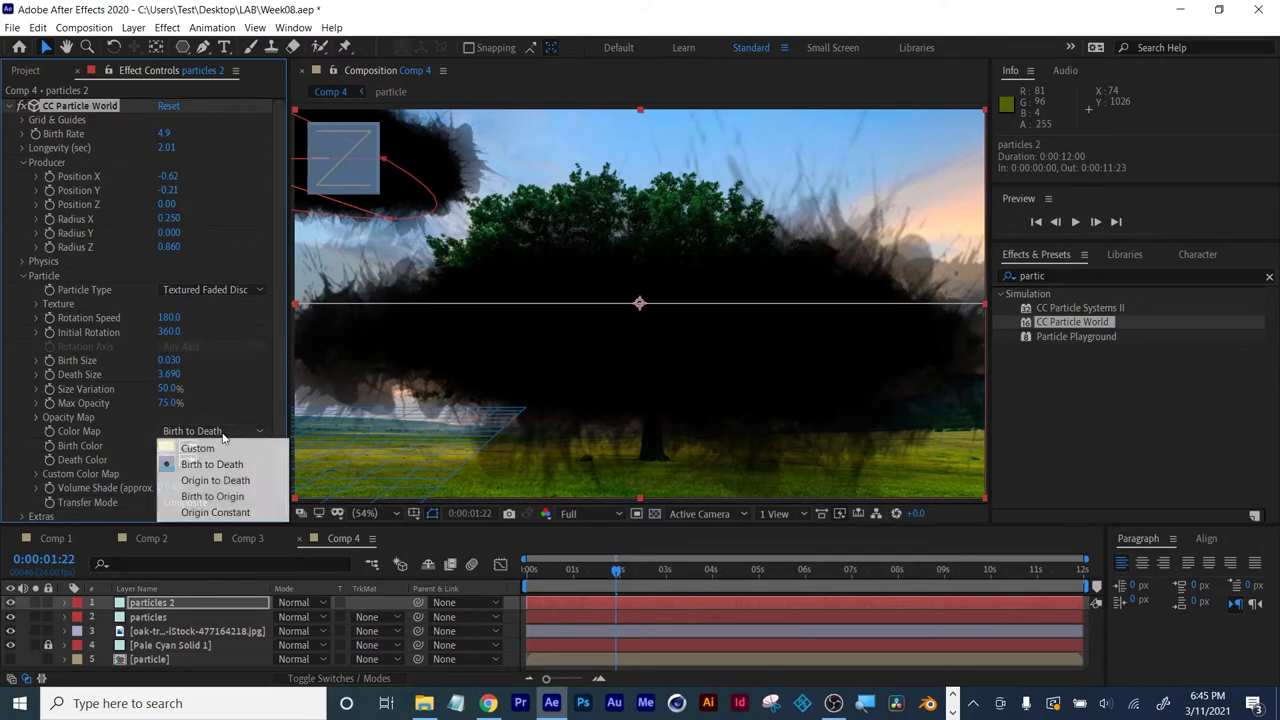
pyautogui.click(170, 446)
pyautogui.click(210, 431)
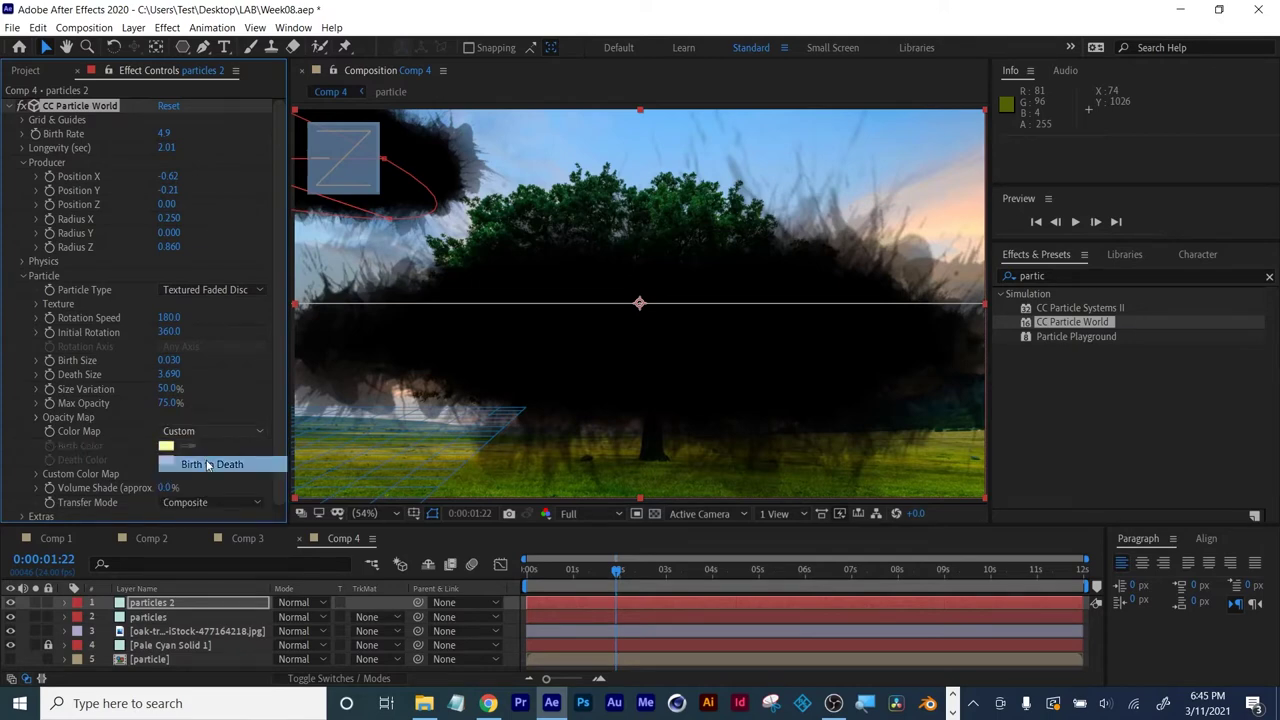
pyautogui.click(214, 460)
# Set the particles 2 Birth Color to yellow FFFF00 and its Death Color to CEFF00.
pyautogui.click(165, 446)
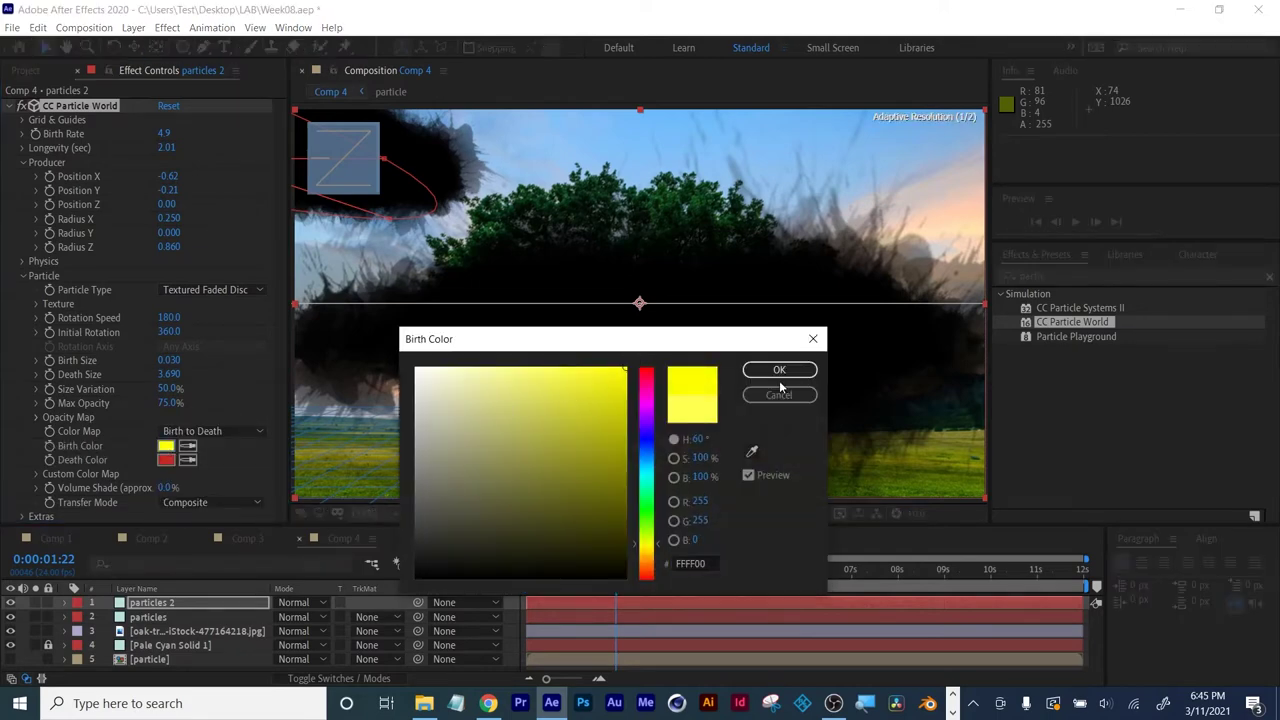
pyautogui.click(779, 370)
pyautogui.click(166, 460)
pyautogui.write('CEFF00')
pyautogui.click(780, 371)
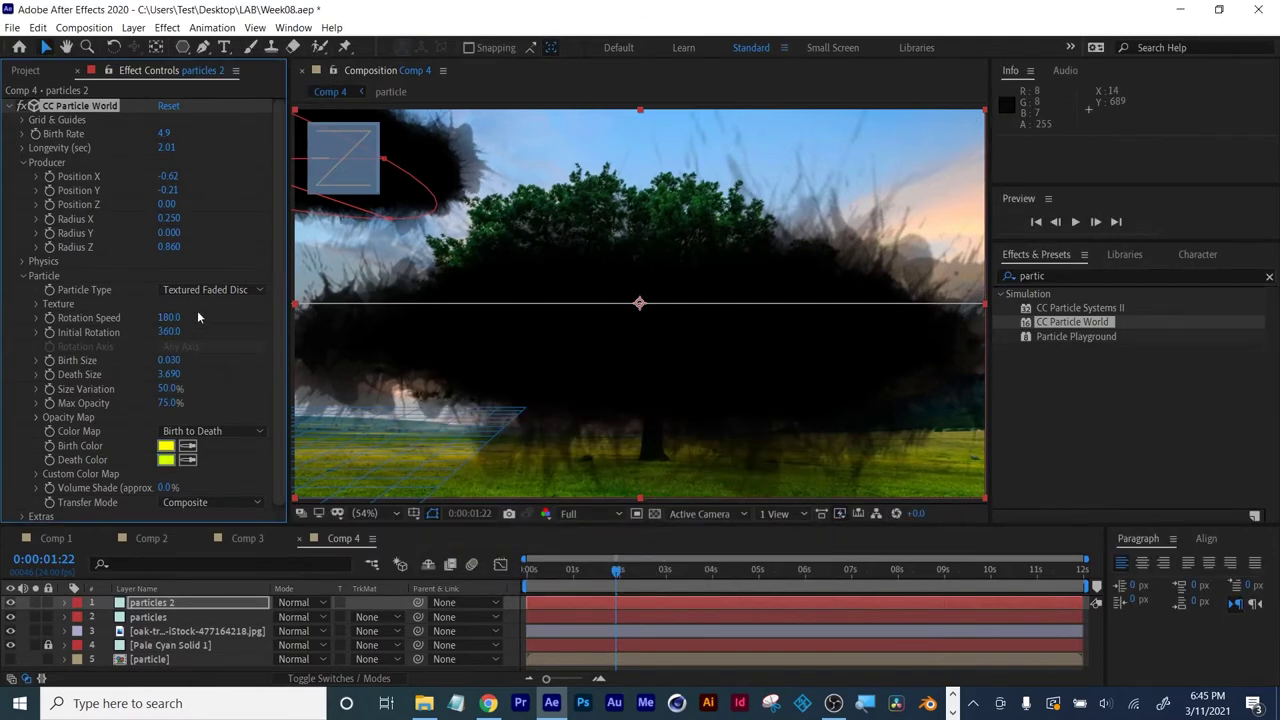
# Hide the original particles layer, set the particles 2 Position Y to -0.10 and Radius X to 0.500, and scrub the result.
pyautogui.click(10, 617)
pyautogui.moveTo(555, 580); pyautogui.dragTo(683, 580)
pyautogui.moveTo(168, 189); pyautogui.dragTo(195, 218)
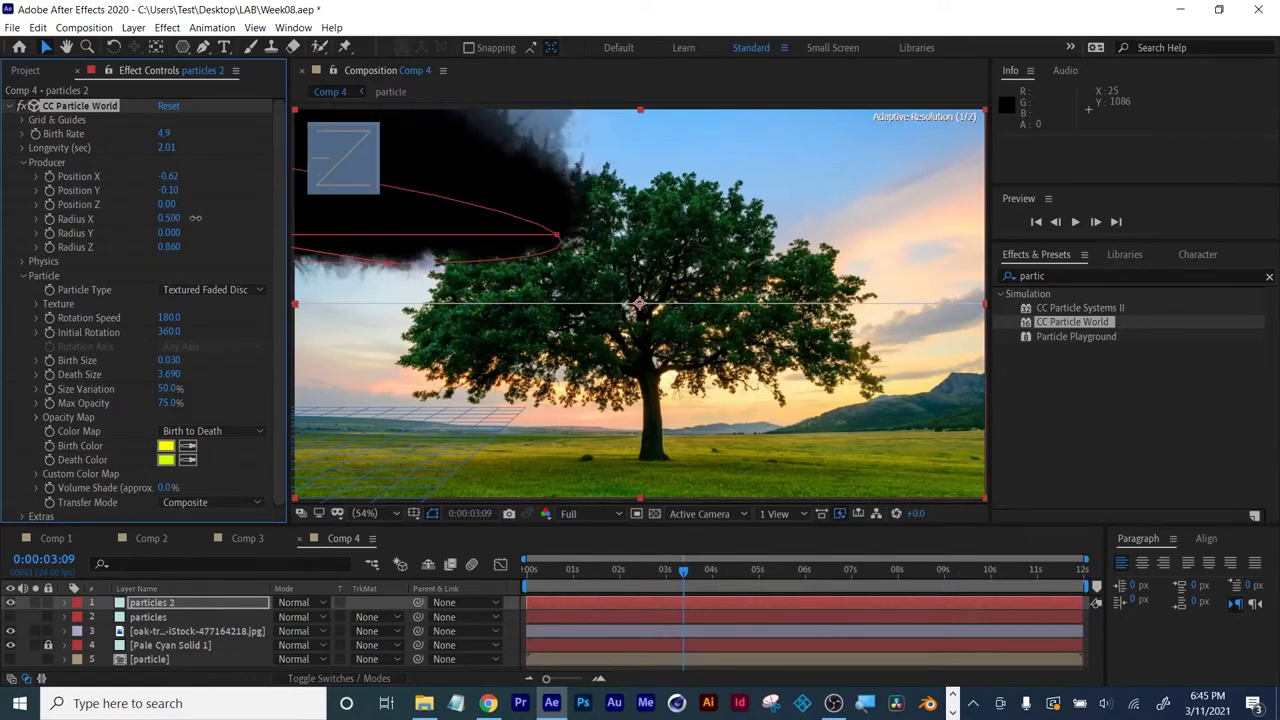
pyautogui.click(527, 570)
pyautogui.moveTo(538, 576); pyautogui.dragTo(636, 574)
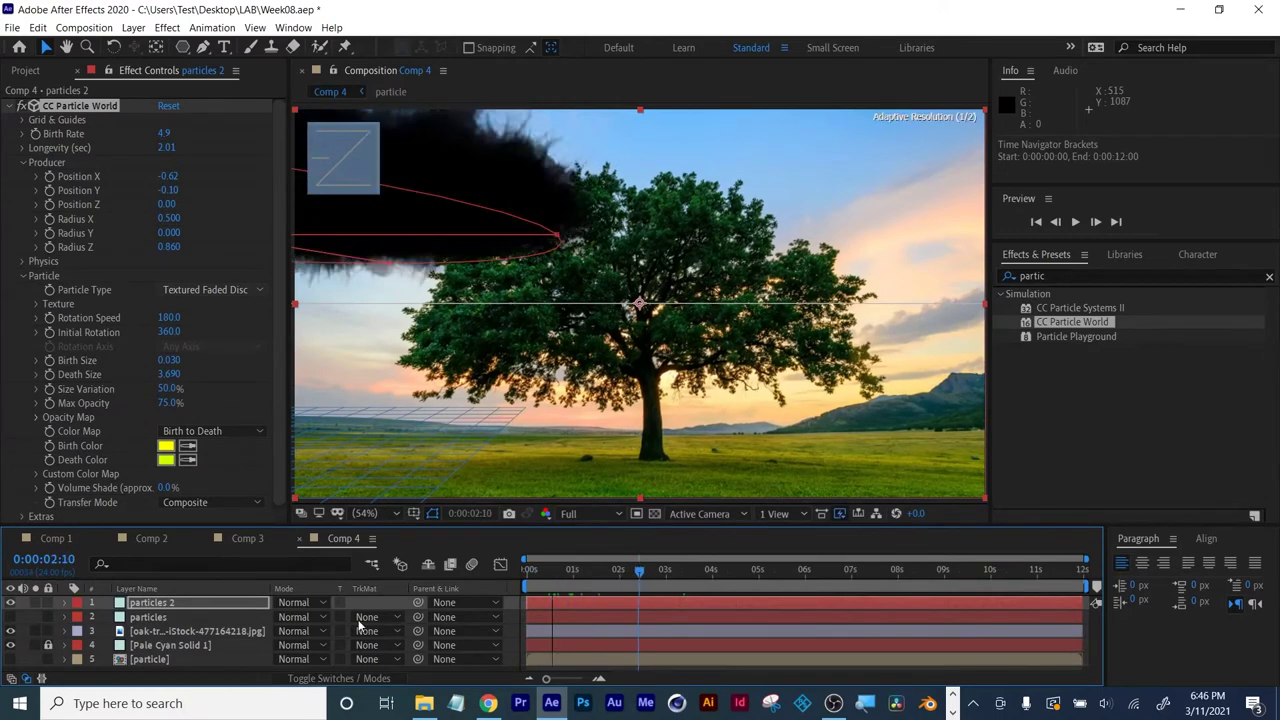
# Make the original particles layer visible and set its producer position to 0.23 in X and 0.12 in Y.
pyautogui.moveTo(557, 576)
pyautogui.mouseDown()
pyautogui.moveTo(512, 577)
pyautogui.moveTo(566, 578)
pyautogui.mouseUp()
pyautogui.click(160, 617)
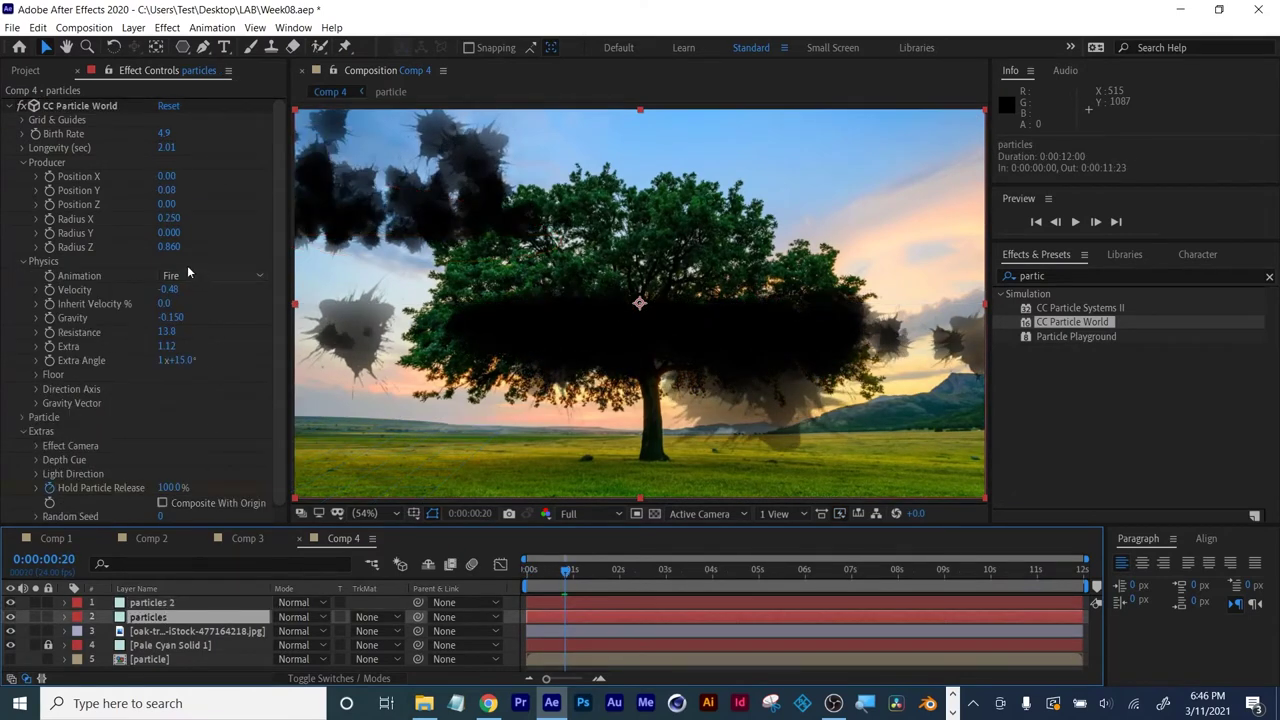
pyautogui.moveTo(160, 178)
pyautogui.mouseDown()
pyautogui.moveTo(185, 177)
pyautogui.moveTo(171, 189)
pyautogui.mouseUp()
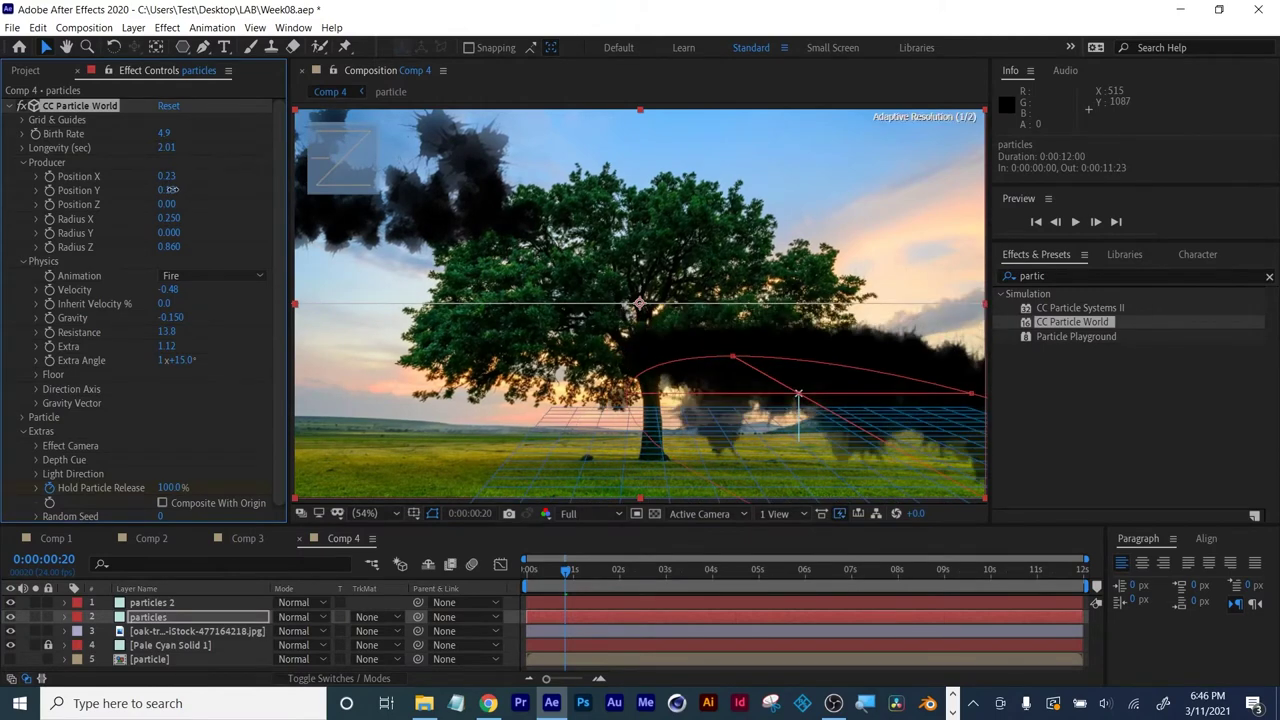
pyautogui.moveTo(530, 572); pyautogui.dragTo(512, 575)
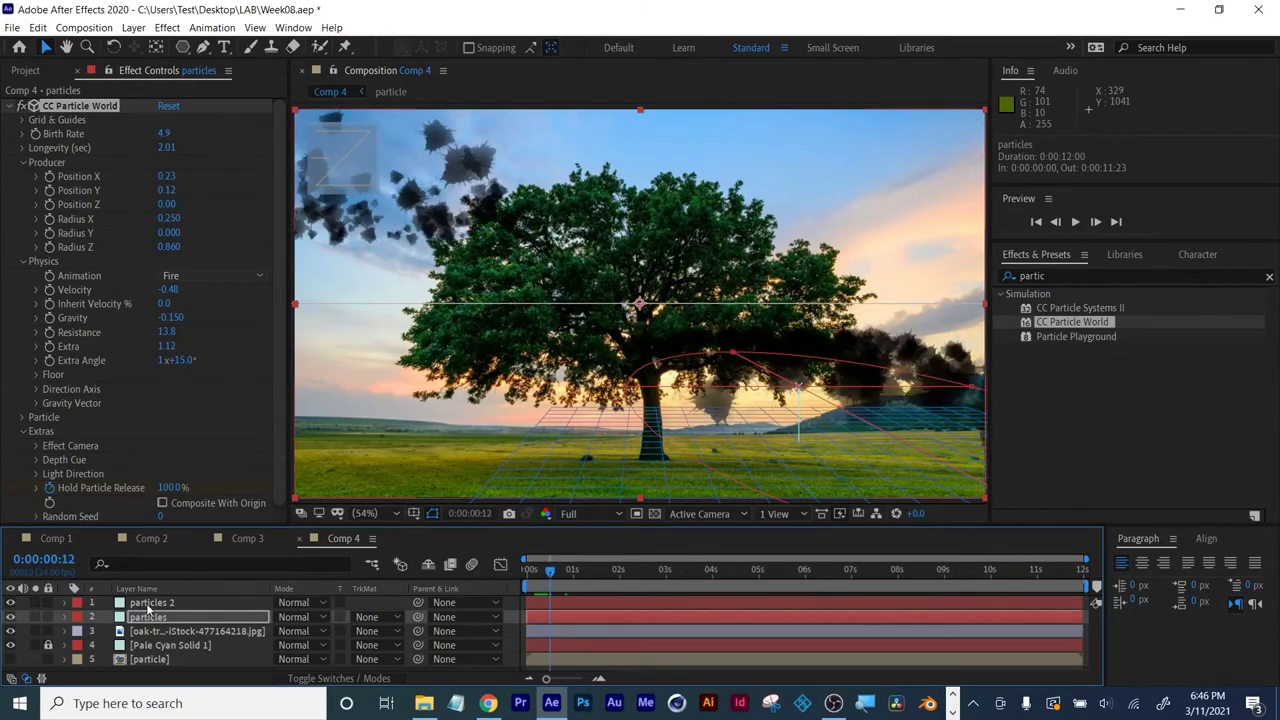
# Shift the particles 2 layer to start at 0:00:00:13 and preview the staggered particle clouds.
pyautogui.click(148, 604)
pyautogui.moveTo(581, 600); pyautogui.dragTo(606, 596)
pyautogui.click(525, 571)
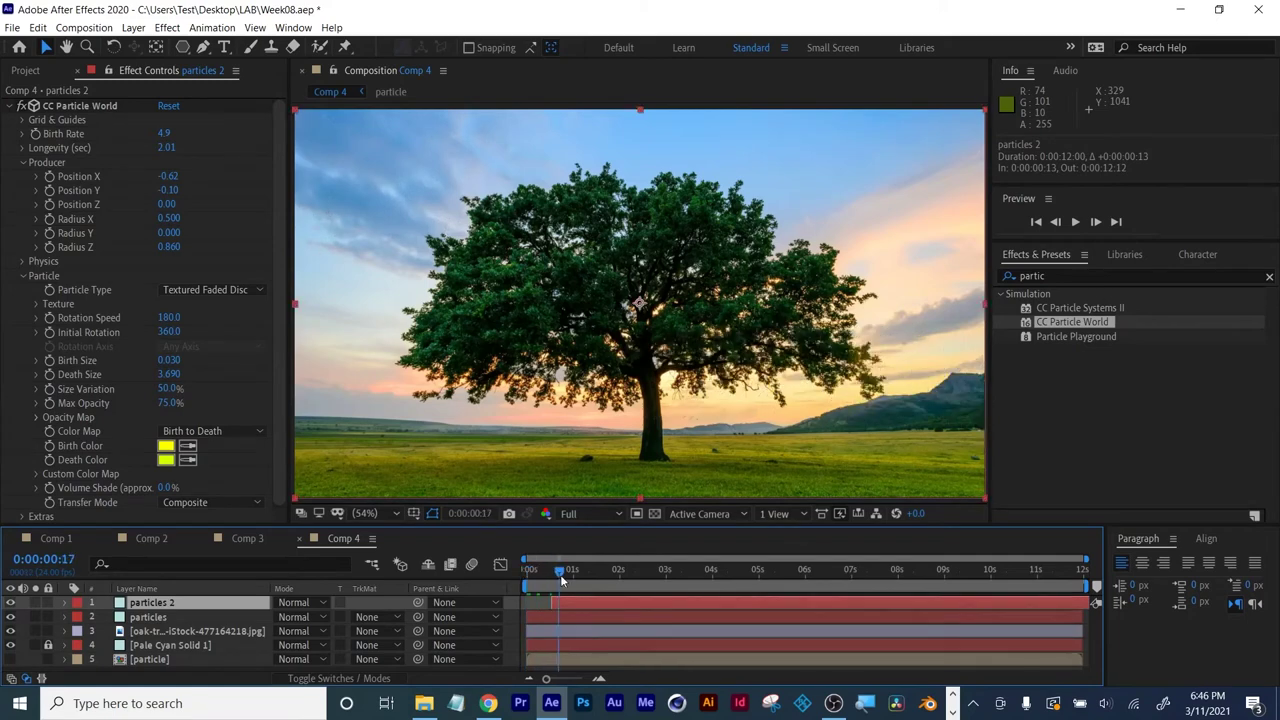
pyautogui.press('space')
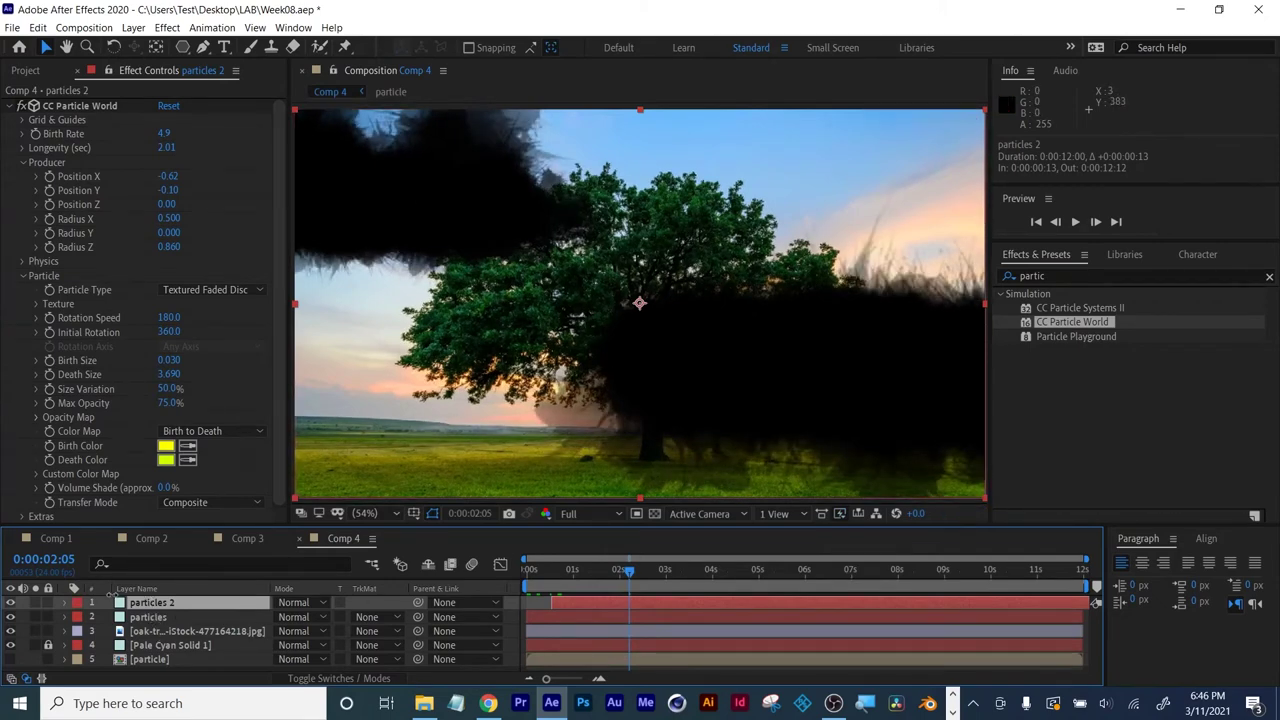
# Pre-compose both particle layers into a new composition named reveal, moving all attributes into it.
pyautogui.keyDown('shift'); pyautogui.click(148, 617); pyautogui.keyUp('shift')
pyautogui.rightClick(147, 617)
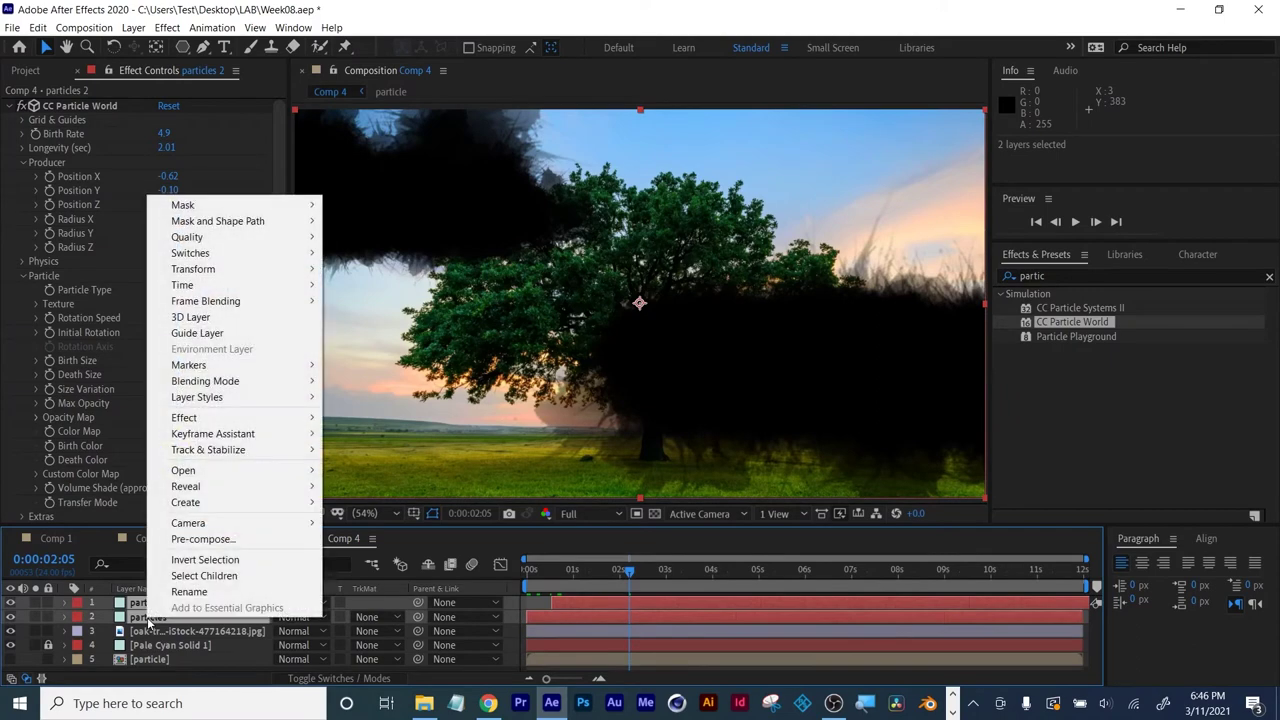
pyautogui.click(205, 540)
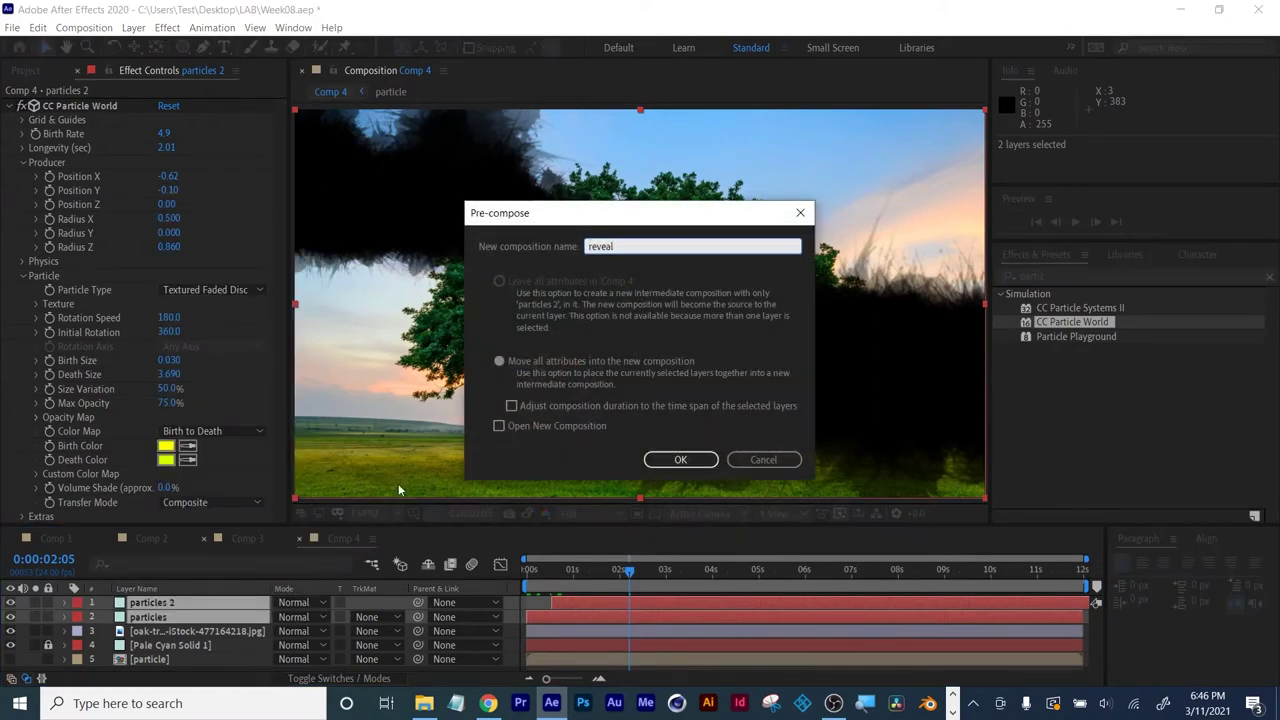
pyautogui.click(500, 361)
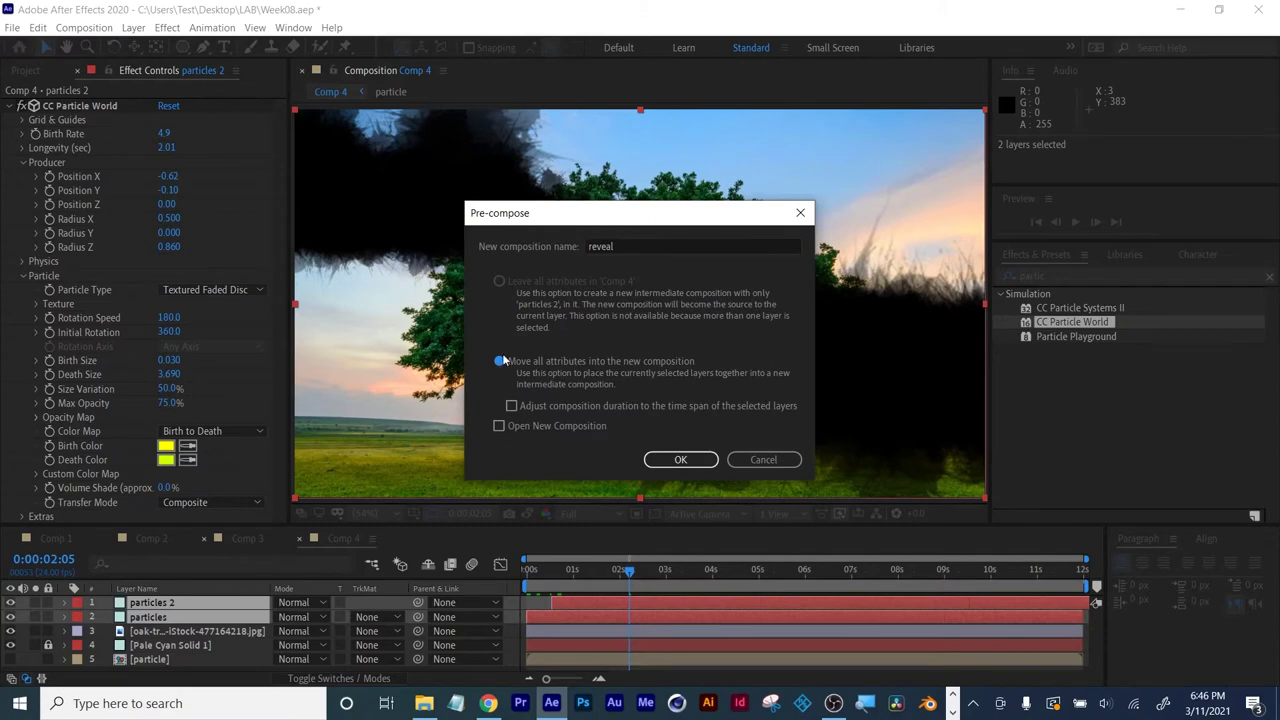
pyautogui.click(684, 459)
# Set the oak tree image to use reveal as its Alpha Matte, check the reveal over time, and save the project.
pyautogui.click(183, 619)
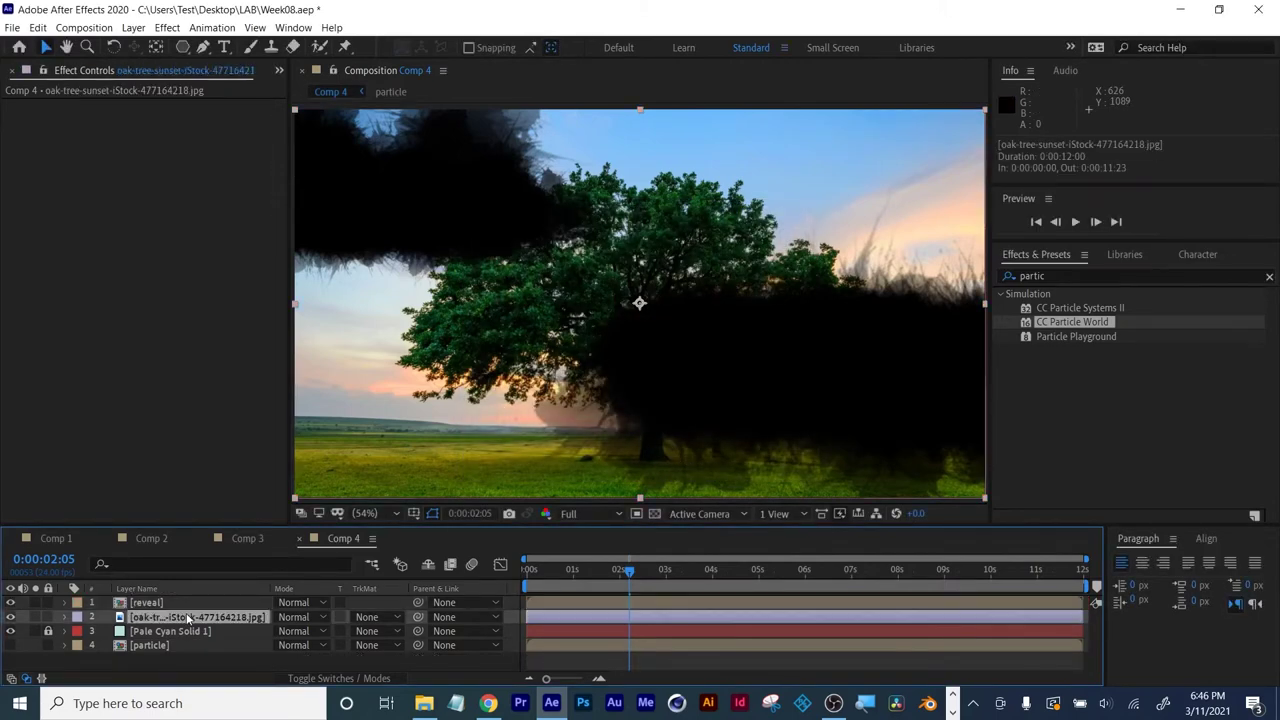
pyautogui.click(368, 617)
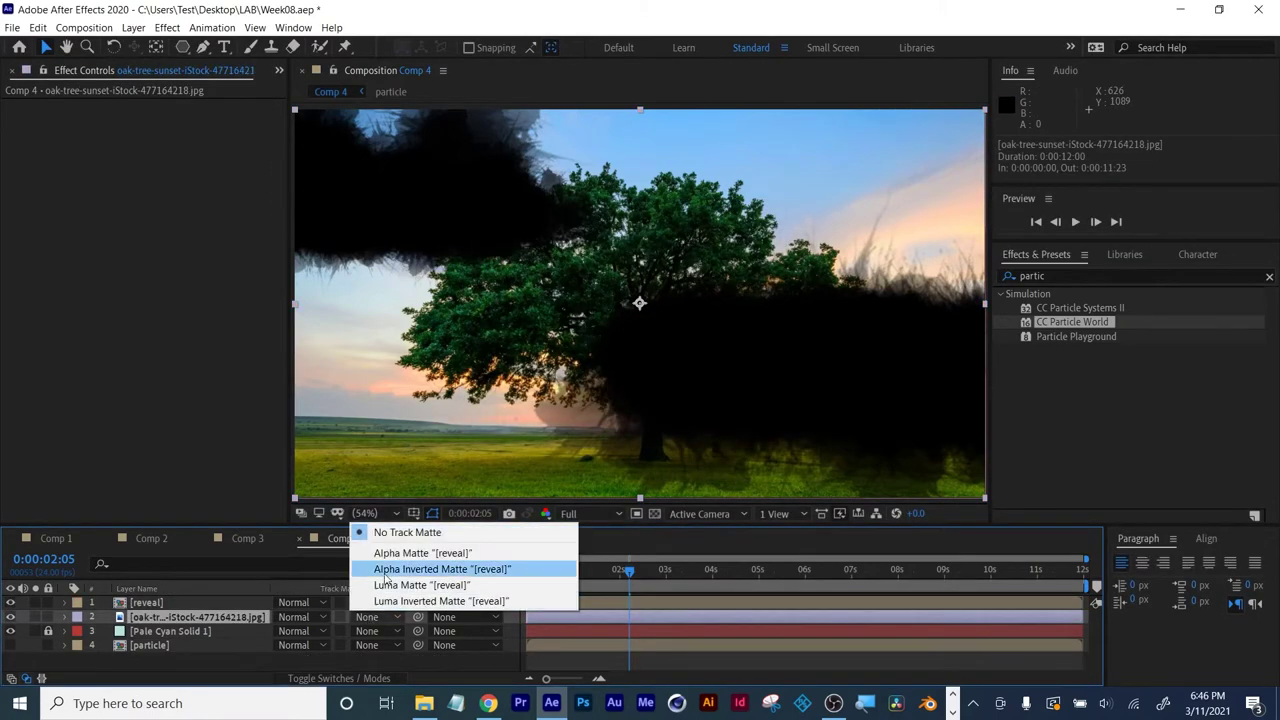
pyautogui.click(430, 558)
pyautogui.moveTo(563, 570)
pyautogui.mouseDown()
pyautogui.moveTo(517, 575)
pyautogui.moveTo(577, 572)
pyautogui.mouseUp()
pyautogui.moveTo(589, 571); pyautogui.dragTo(665, 568)
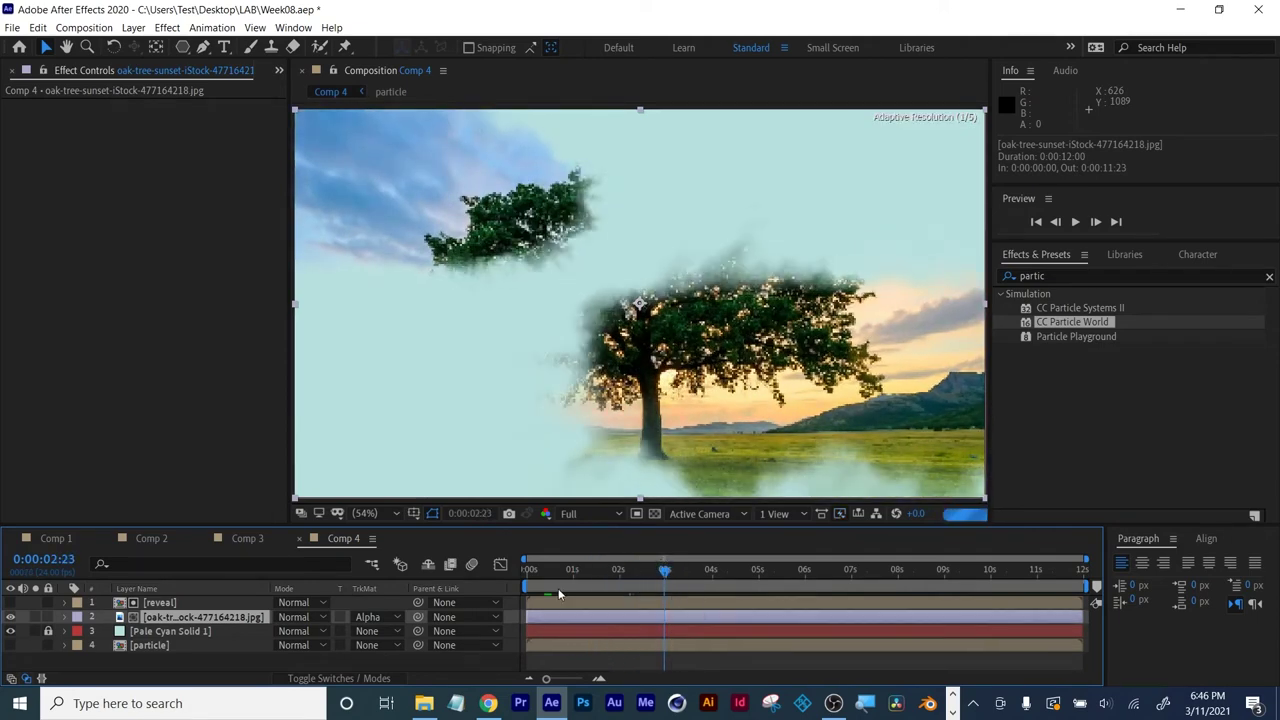
pyautogui.hotkey('ctrl', 's')
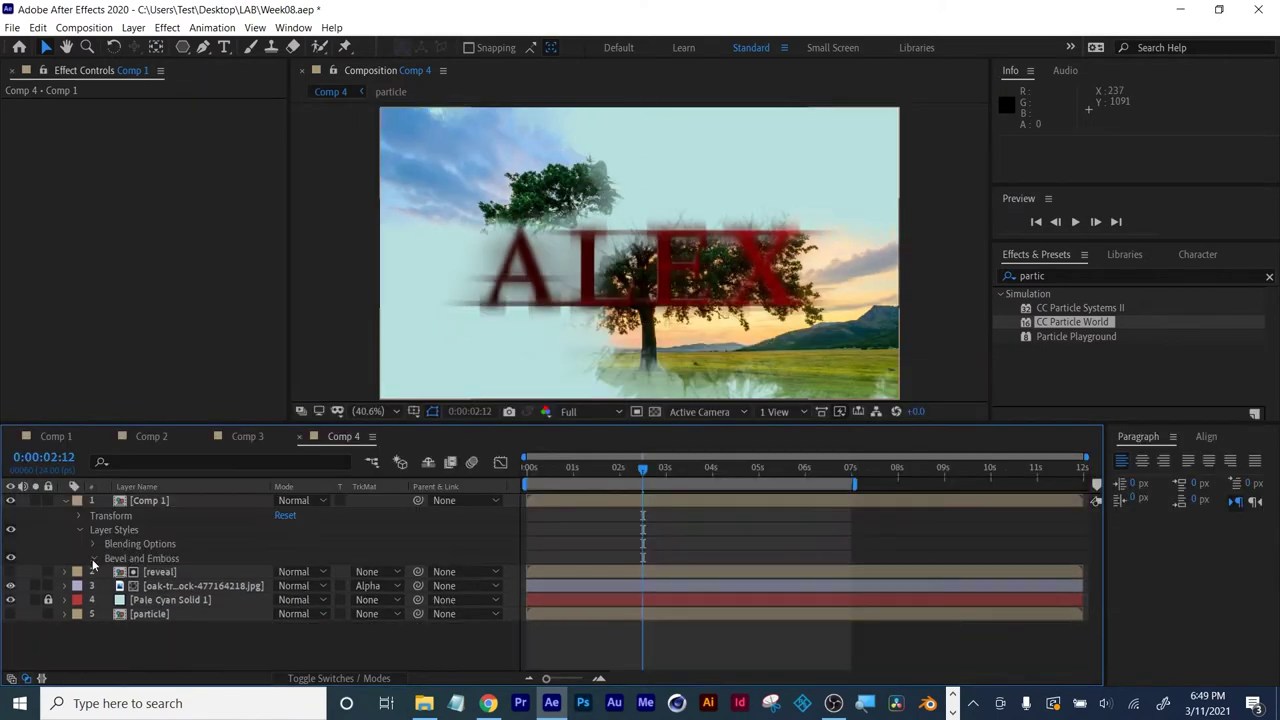
# Set Comp 1's Bevel and Emboss to Chisel Hard, 401% depth and size 220, with Use Global Light off.
pyautogui.click(338, 514)
pyautogui.click(322, 547)
pyautogui.click(338, 529)
pyautogui.click(305, 561)
pyautogui.moveTo(287, 550); pyautogui.dragTo(374, 575)
pyautogui.scroll(3, 639, 352)
pyautogui.click(276, 599)
pyautogui.moveTo(642, 467); pyautogui.dragTo(812, 467)
pyautogui.scroll(-2, 620, 343)
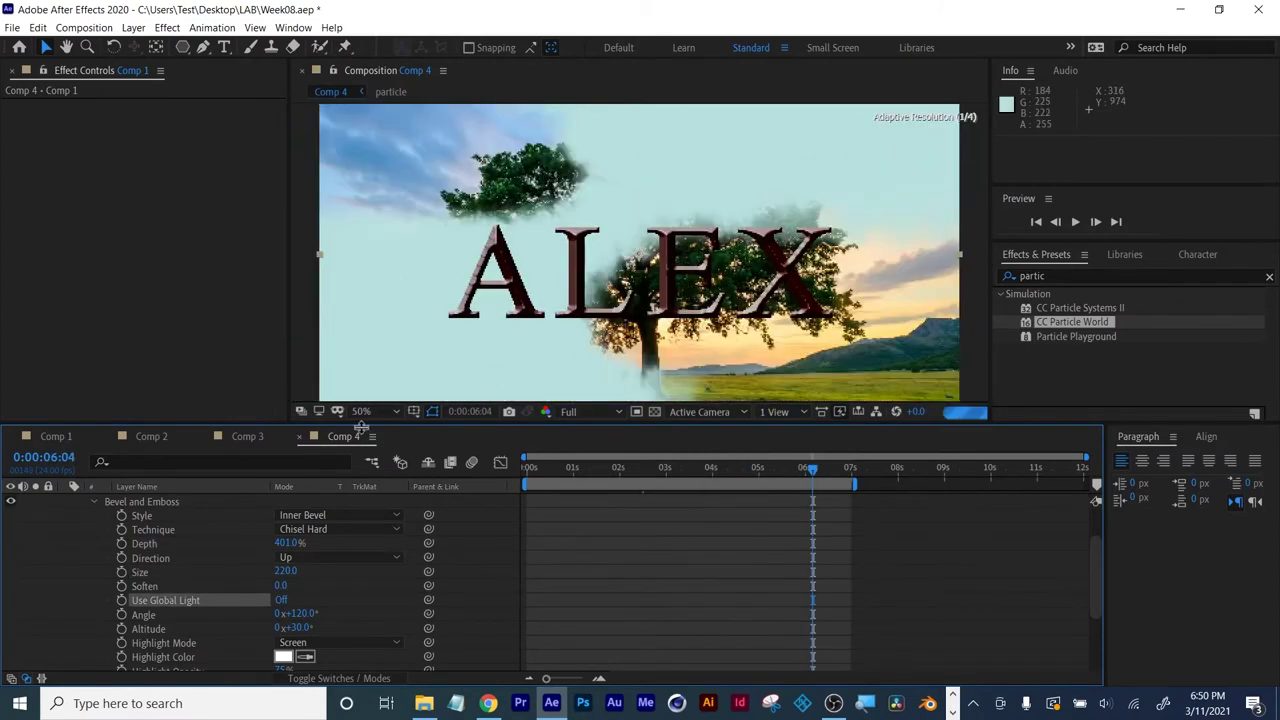
# Try the Outer Bevel style on Comp 1's Bevel and Emboss, and restore Inner Bevel.
pyautogui.scroll(2, 164, 596)
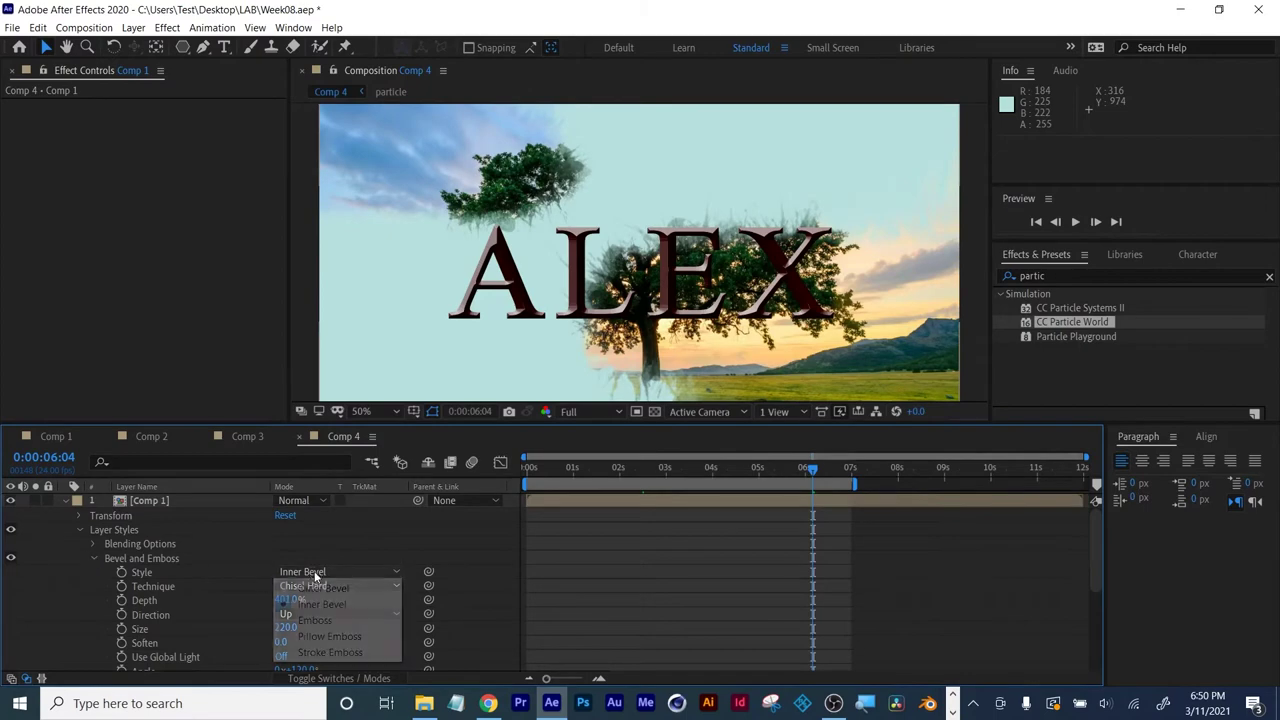
pyautogui.click(300, 571)
pyautogui.click(318, 588)
pyautogui.click(315, 572)
pyautogui.click(322, 604)
pyautogui.click(94, 558)
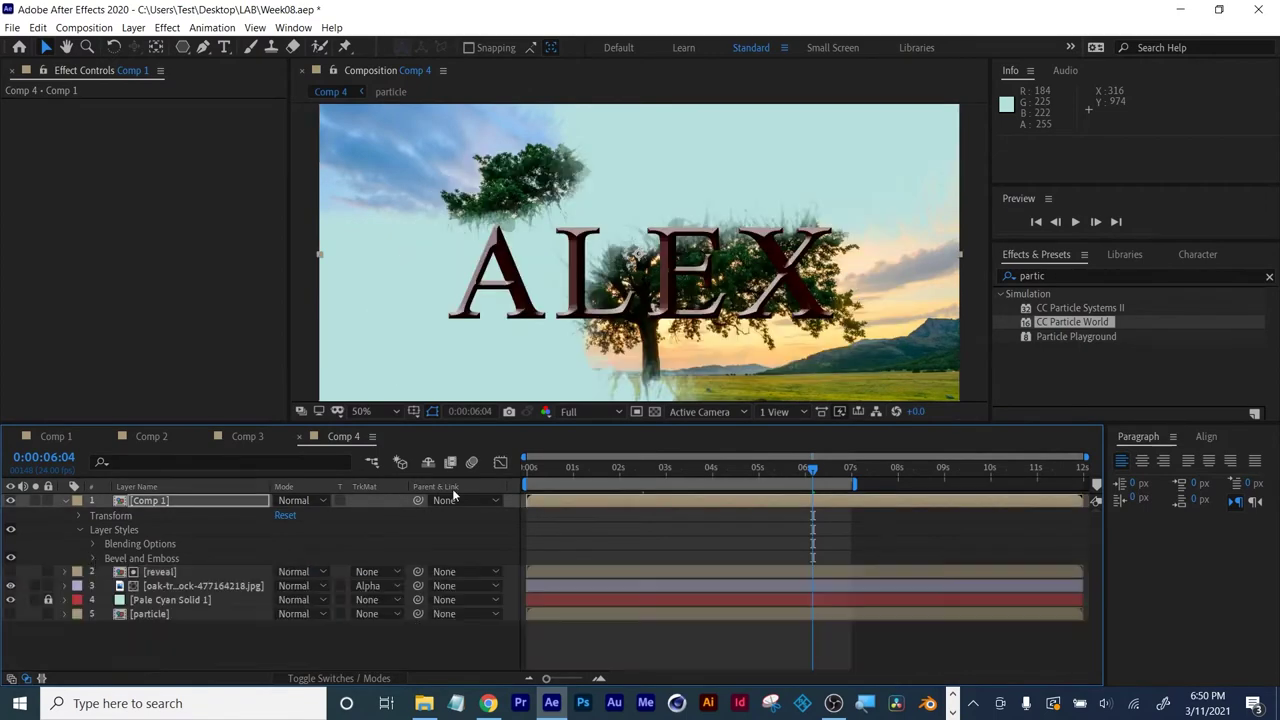
# Find the Tint effect and apply it to the Comp 1 layer.
pyautogui.doubleClick(1060, 275)
pyautogui.write('tint')
pyautogui.moveTo(1053, 350); pyautogui.dragTo(155, 502)
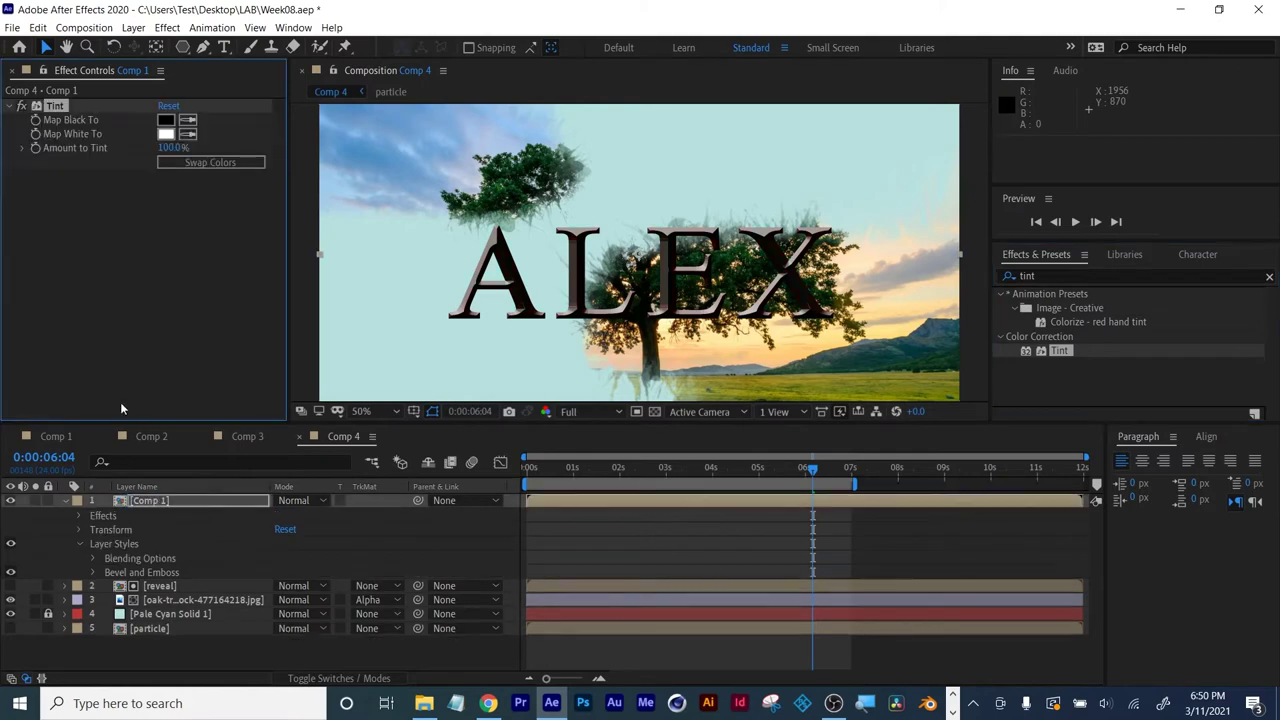
# Find the Displacement Map effect and apply it to the Comp 1 layer.
pyautogui.click(142, 500)
pyautogui.doubleClick(1140, 276)
pyautogui.write('map')
pyautogui.moveTo(1074, 336); pyautogui.dragTo(749, 505)
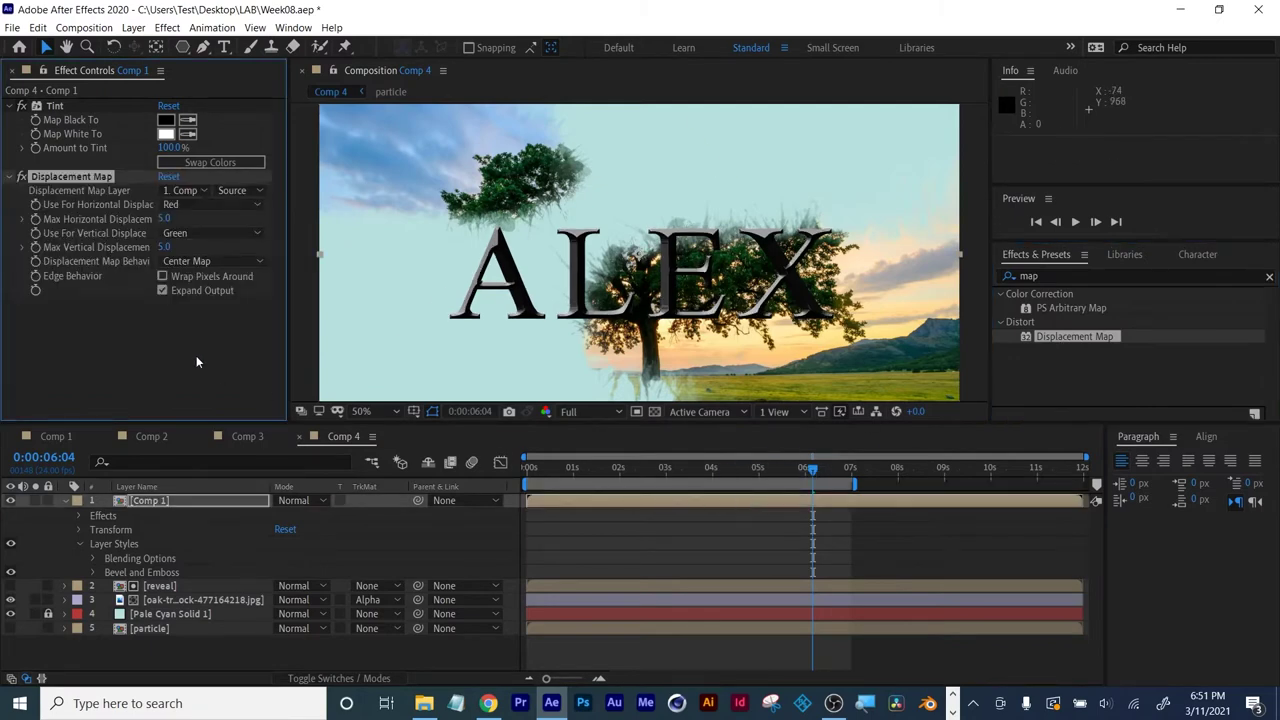
# Use Luminance for Comp 1's horizontal displacement and keyframe the maximum displacements, reaching 21 horizontal and -68 vertical at 0:00:06:19.
pyautogui.click(213, 204)
pyautogui.click(190, 286)
pyautogui.moveTo(165, 218); pyautogui.dragTo(190, 245)
pyautogui.moveTo(530, 470); pyautogui.dragTo(843, 469)
pyautogui.moveTo(170, 246); pyautogui.dragTo(107, 247)
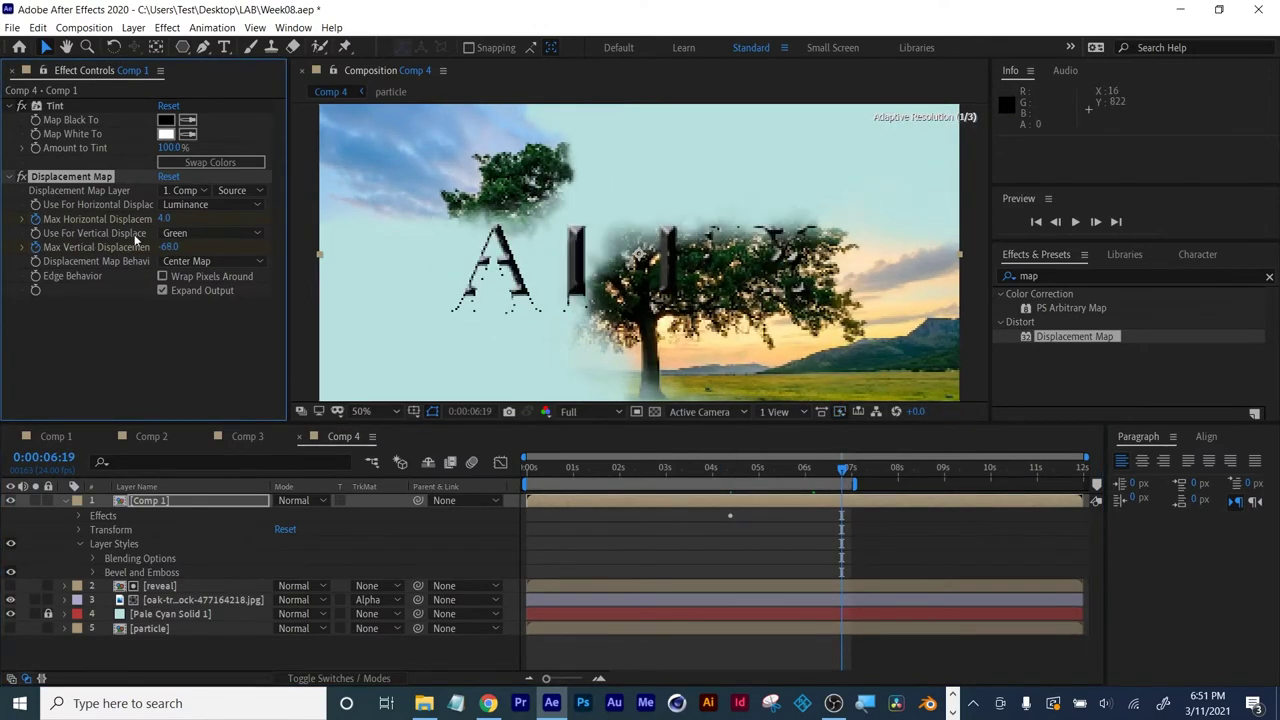
pyautogui.moveTo(166, 218)
pyautogui.mouseDown()
pyautogui.moveTo(178, 218)
pyautogui.moveTo(162, 216)
pyautogui.mouseUp()
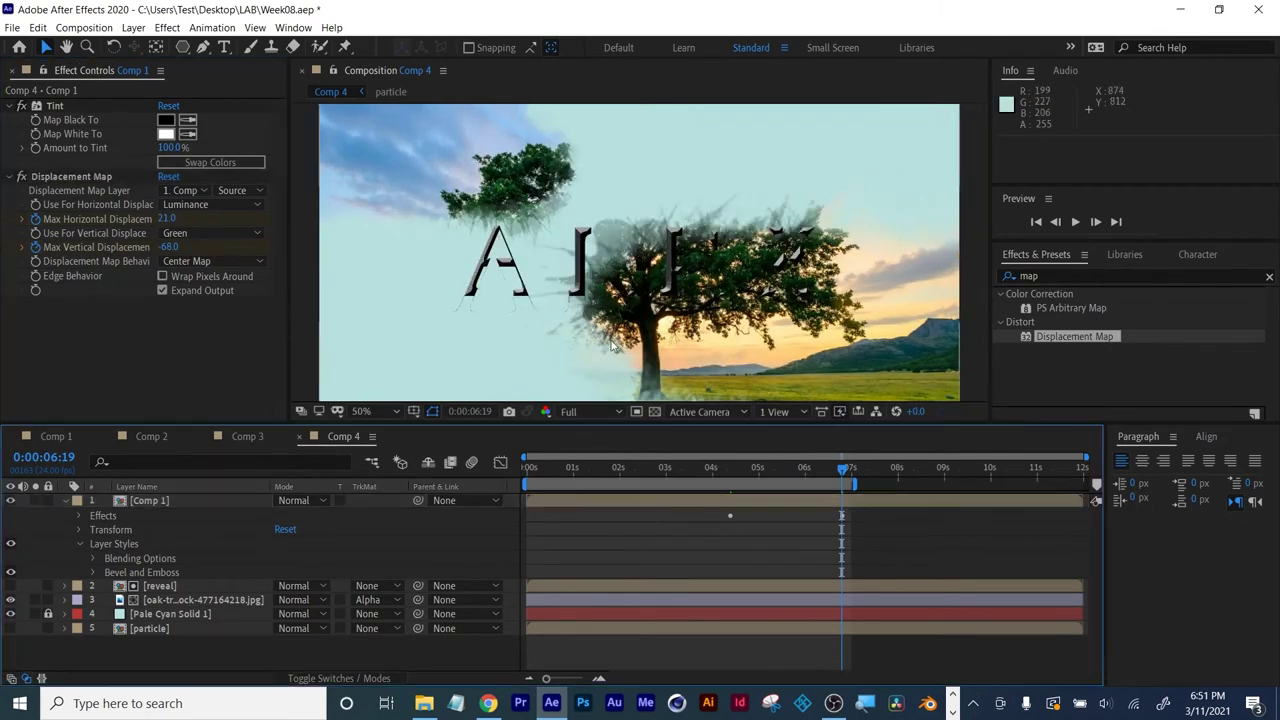
# Enlarge the composition viewer by shrinking the surrounding panels, and view the frame at 100%.
pyautogui.moveTo(676, 425); pyautogui.dragTo(676, 553)
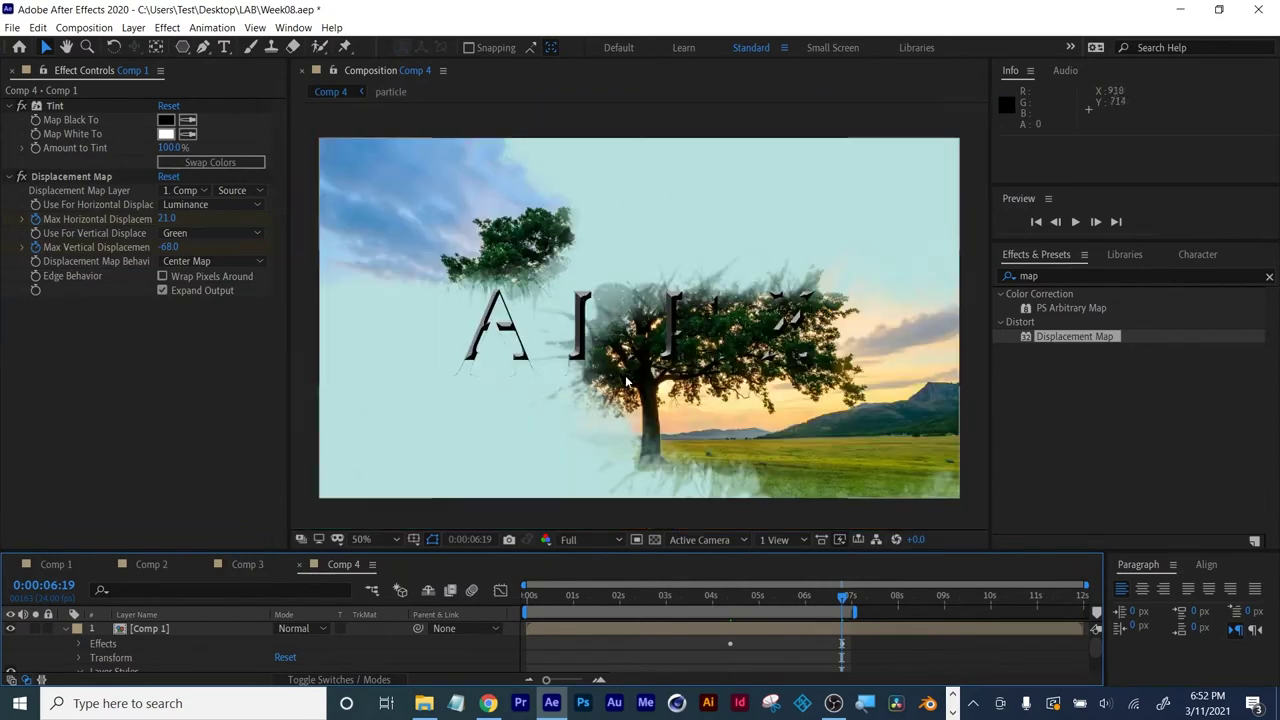
pyautogui.moveTo(292, 300); pyautogui.dragTo(72, 300)
pyautogui.moveTo(993, 380); pyautogui.dragTo(1197, 380)
pyautogui.scroll(2, 640, 320)
# Change the Pale Cyan Solid 1 background layer's color to black 000000 in its solid settings.
pyautogui.scroll(-3, 355, 660)
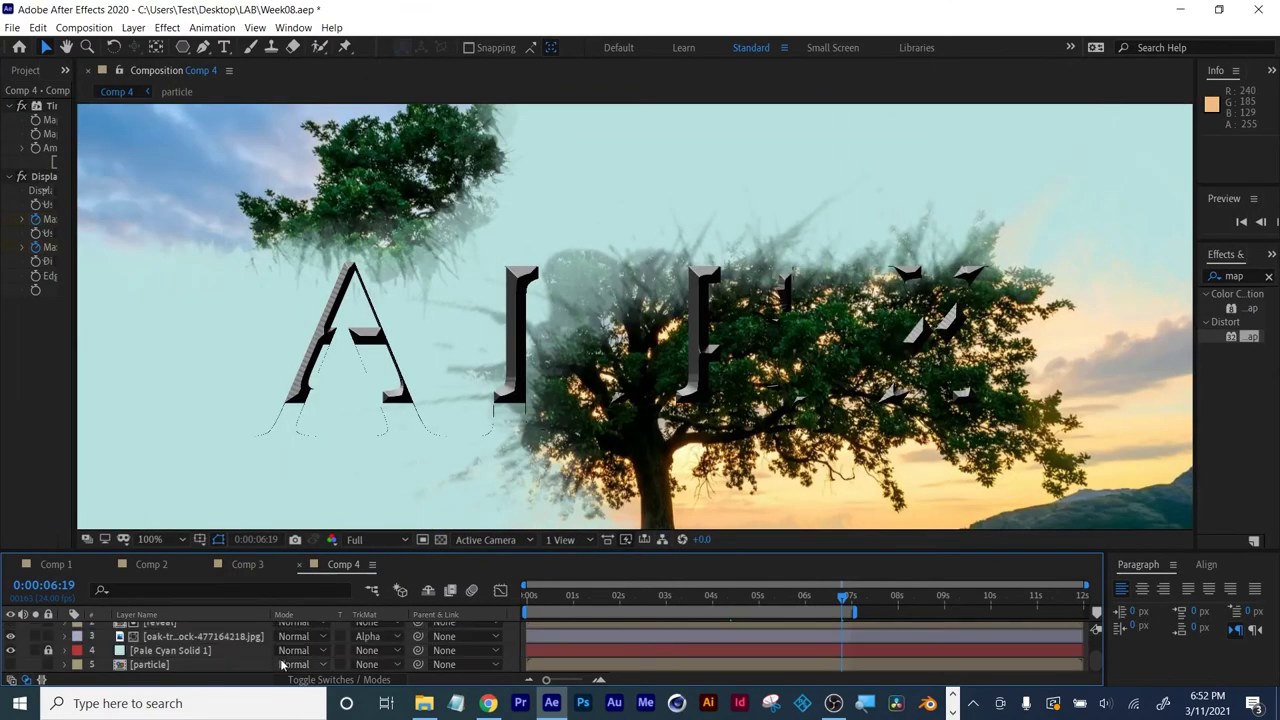
pyautogui.click(150, 650)
pyautogui.click(133, 27)
pyautogui.click(170, 57)
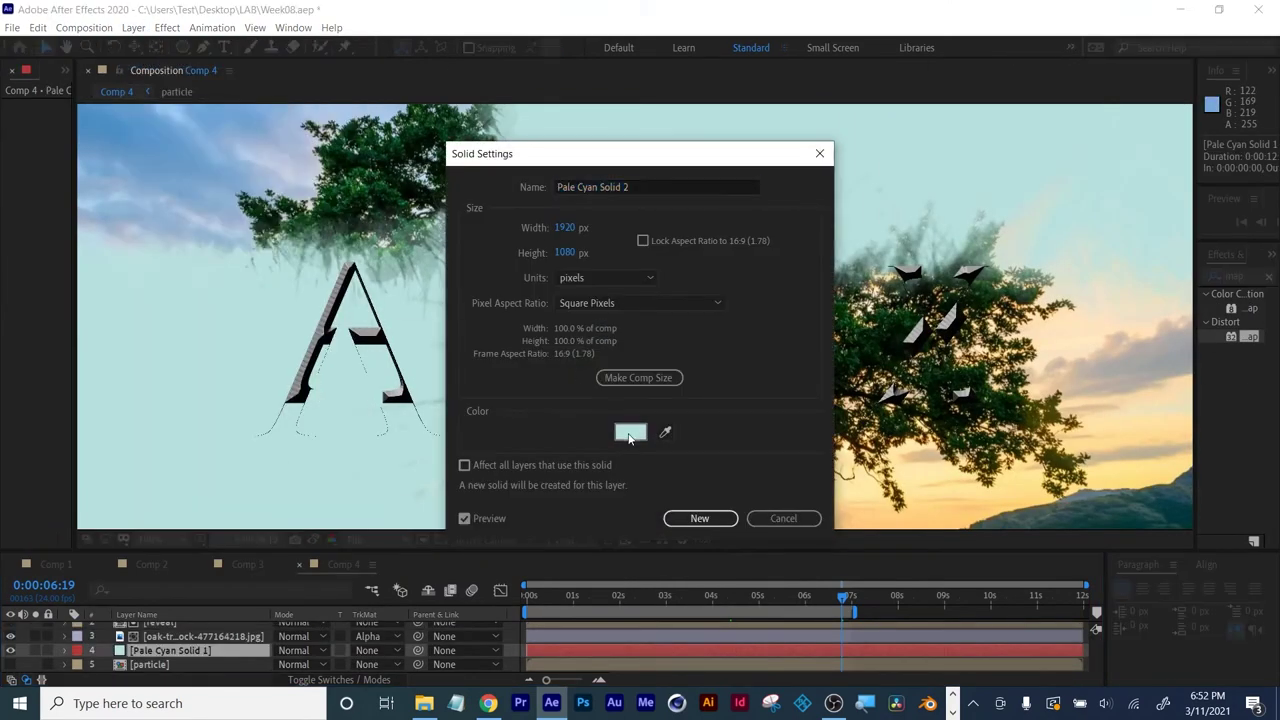
pyautogui.click(630, 432)
pyautogui.moveTo(446, 557); pyautogui.dragTo(415, 578)
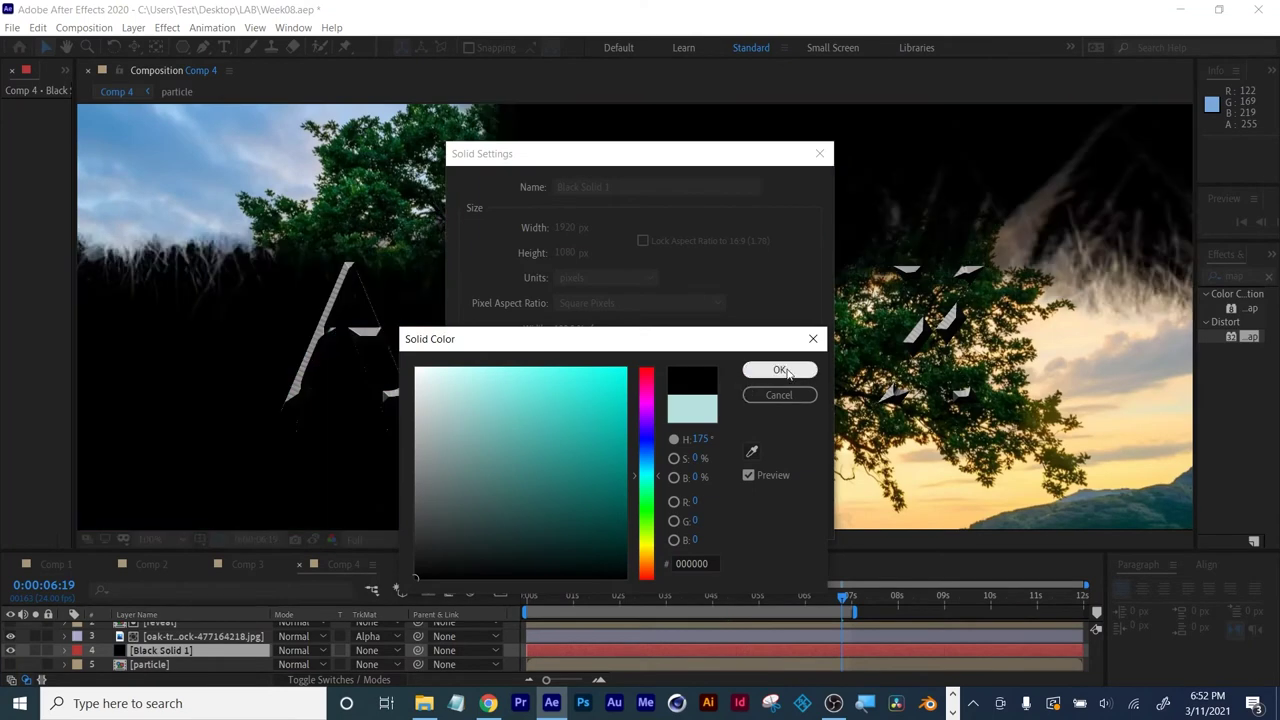
pyautogui.click(781, 371)
pyautogui.click(716, 524)
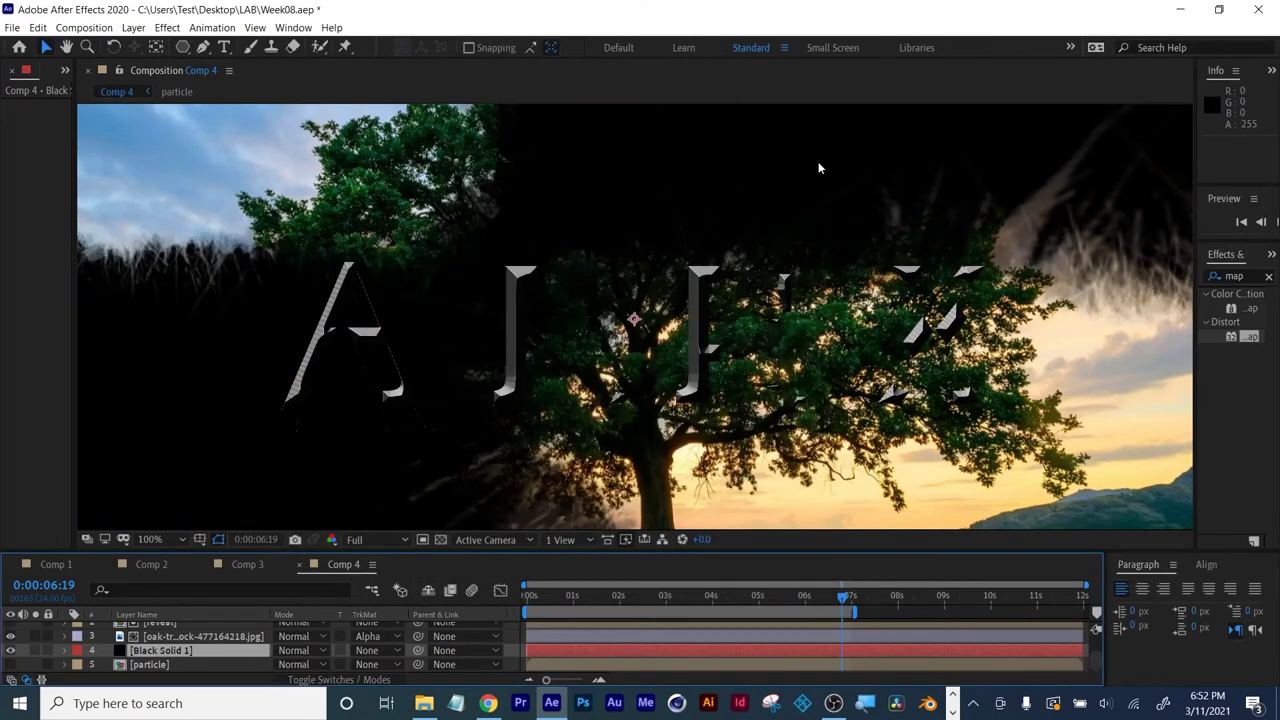
# Preview Comp 4 from the first frame in the enlarged viewer to check the title and tree animation.
pyautogui.moveTo(555, 592); pyautogui.dragTo(500, 598)
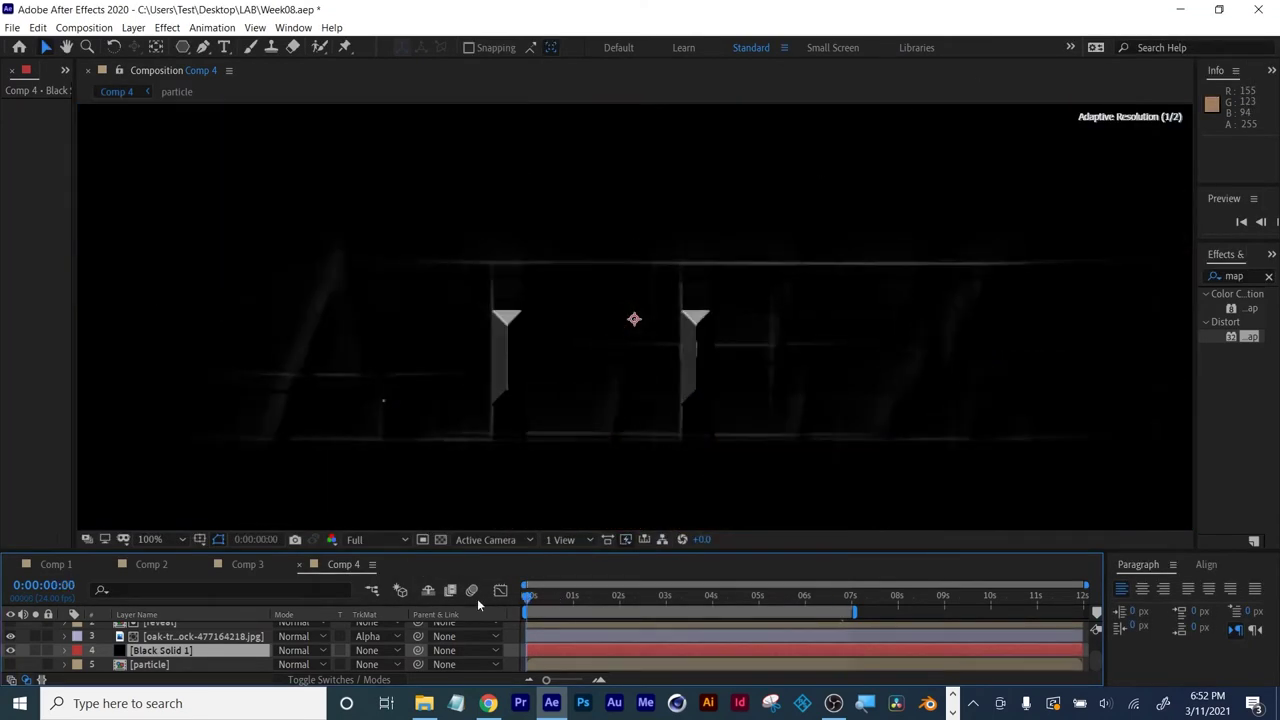
pyautogui.press('space')
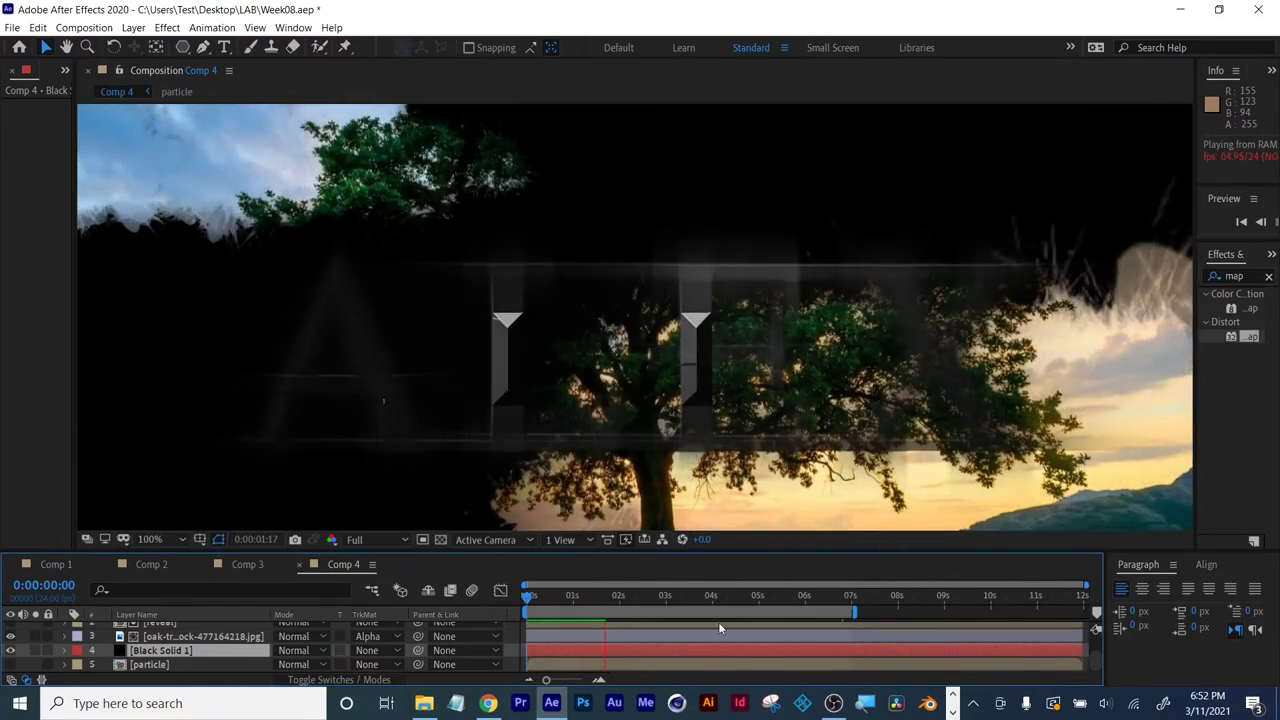
pyautogui.press('`')
pyautogui.click(150, 639)
pyautogui.click(49, 400)
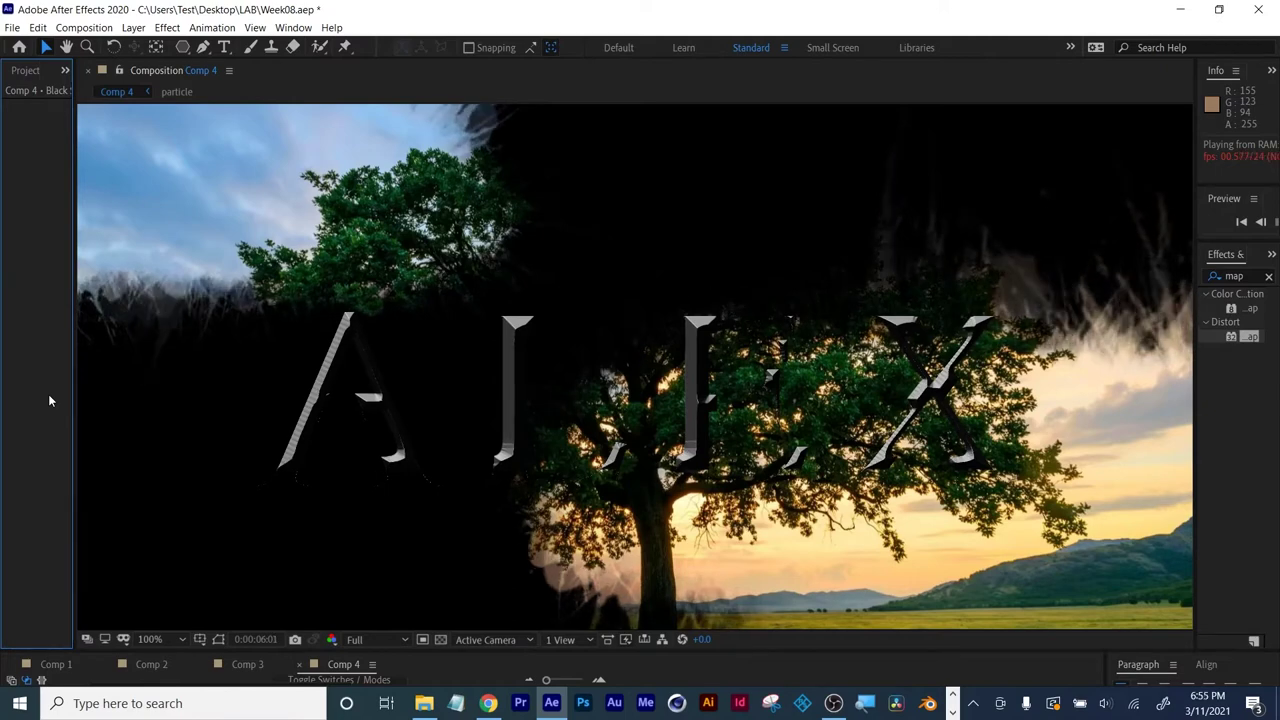
pyautogui.press('space')
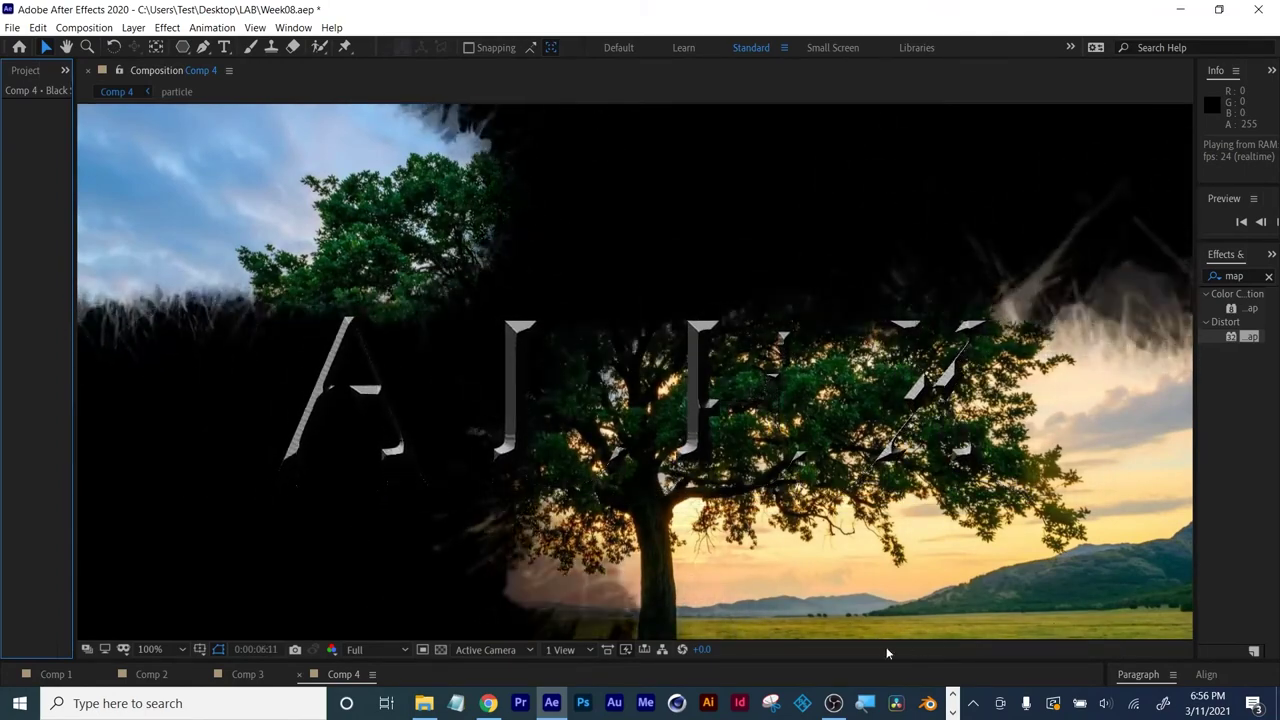
pyautogui.press('space')
# Enlarge the timeline, collapse Comp 1's properties, and set its blending mode to Screen.
pyautogui.moveTo(878, 660); pyautogui.dragTo(844, 454)
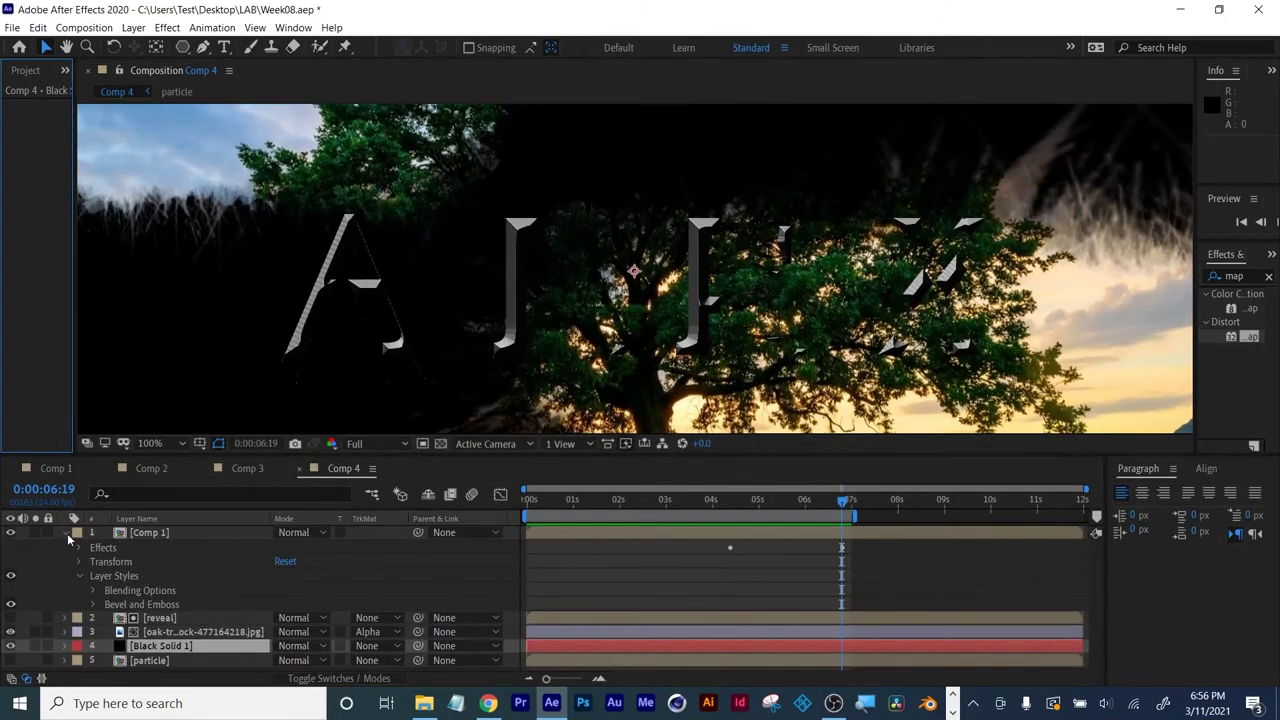
pyautogui.click(65, 533)
pyautogui.click(149, 534)
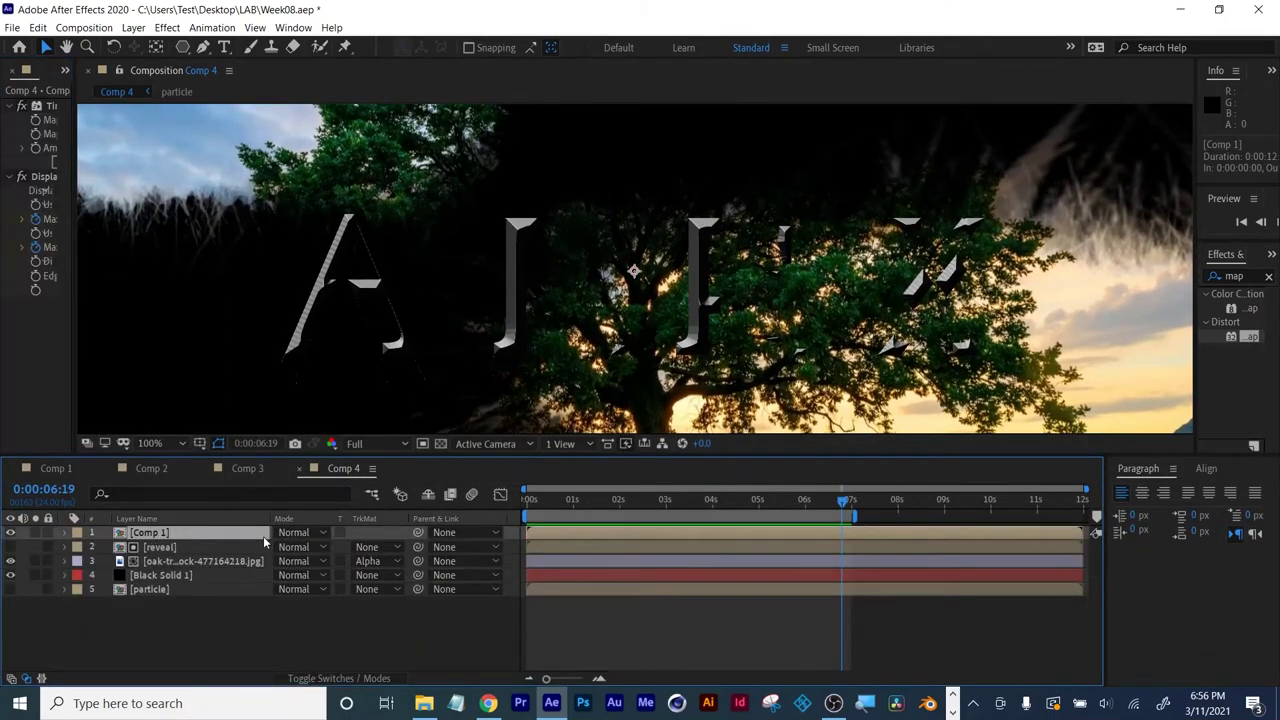
pyautogui.click(292, 535)
pyautogui.click(350, 277)
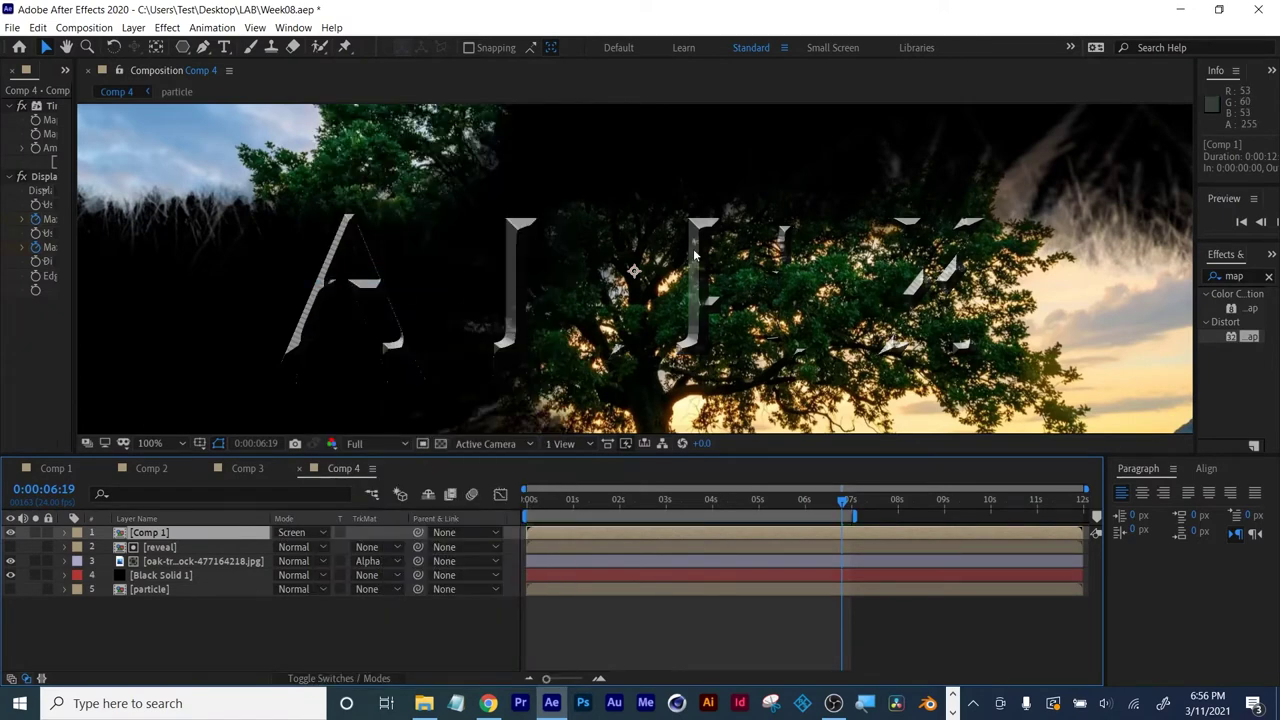
# Try the Multiply, Darken and Overlay blending modes on Comp 1 at a frame around five seconds.
pyautogui.click(300, 537)
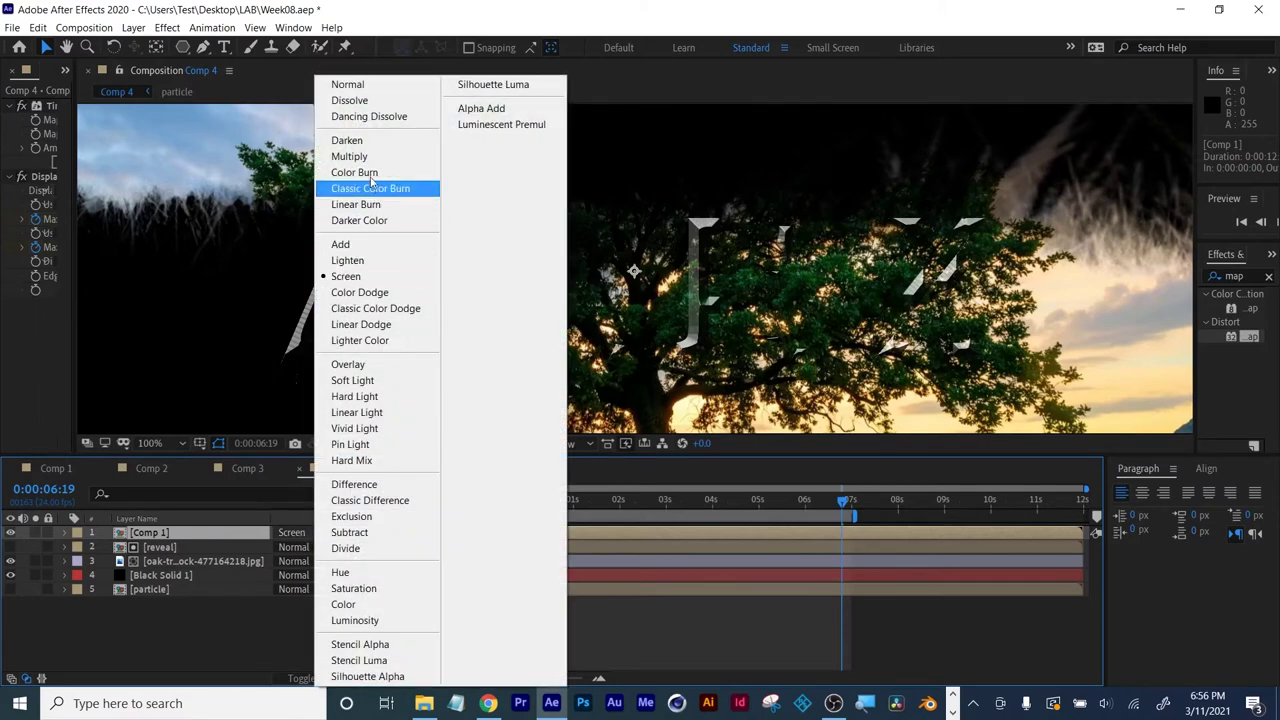
pyautogui.click(350, 156)
pyautogui.moveTo(587, 510); pyautogui.dragTo(760, 502)
pyautogui.click(300, 532)
pyautogui.click(348, 143)
pyautogui.click(300, 532)
pyautogui.click(370, 369)
# Try the Hard Mix, Pin Light and Hard Light blending modes on Comp 1, and return it to Screen.
pyautogui.click(302, 532)
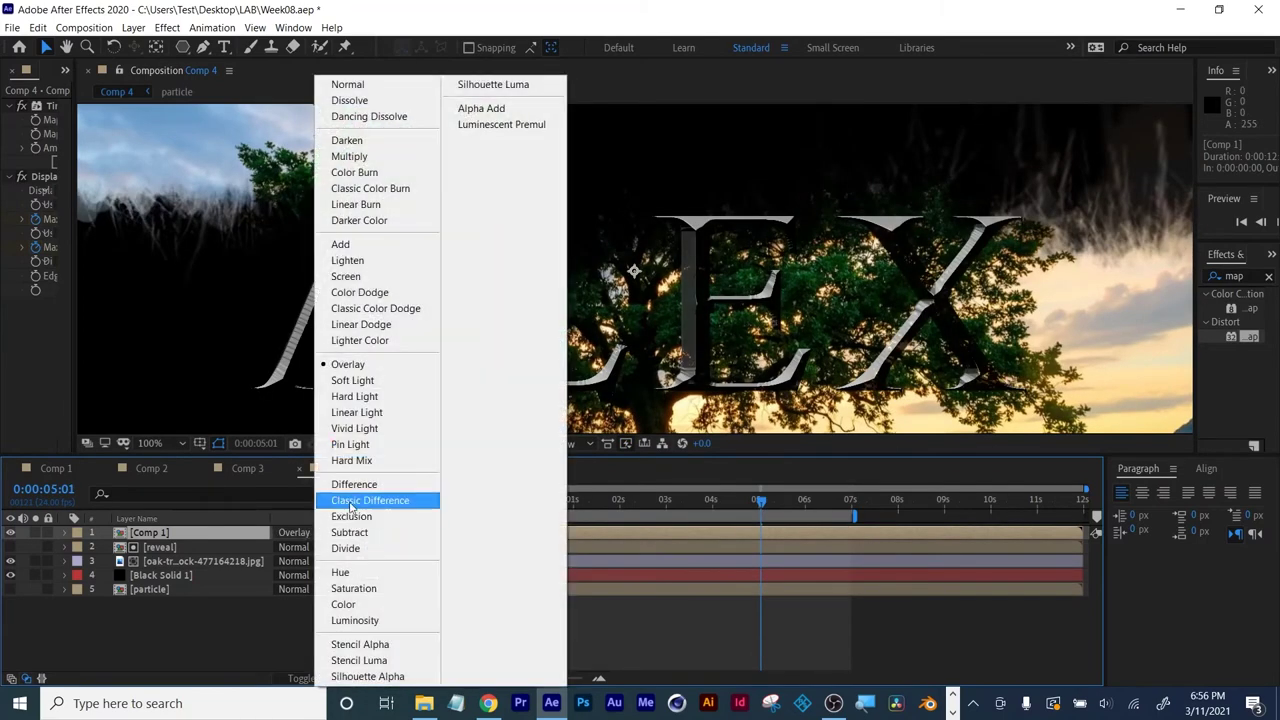
pyautogui.click(360, 461)
pyautogui.click(300, 532)
pyautogui.click(360, 447)
pyautogui.press('.')
pyautogui.press(',')
pyautogui.click(300, 532)
pyautogui.click(346, 400)
pyautogui.click(300, 532)
pyautogui.click(357, 274)
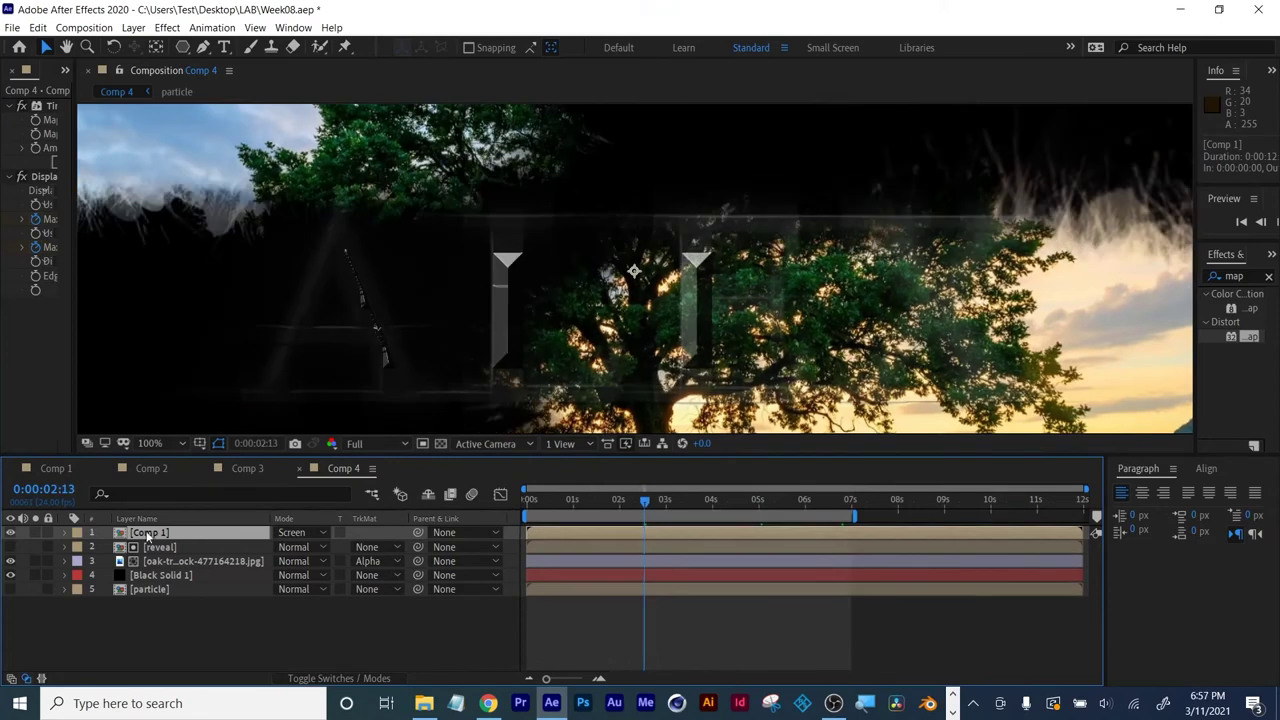
# Check Comp 1's layer styles, open the composition, collapse the title text layer and inspect it up to about six seconds.
pyautogui.click(65, 533)
pyautogui.rightClick(102, 577)
pyautogui.press('Escape')
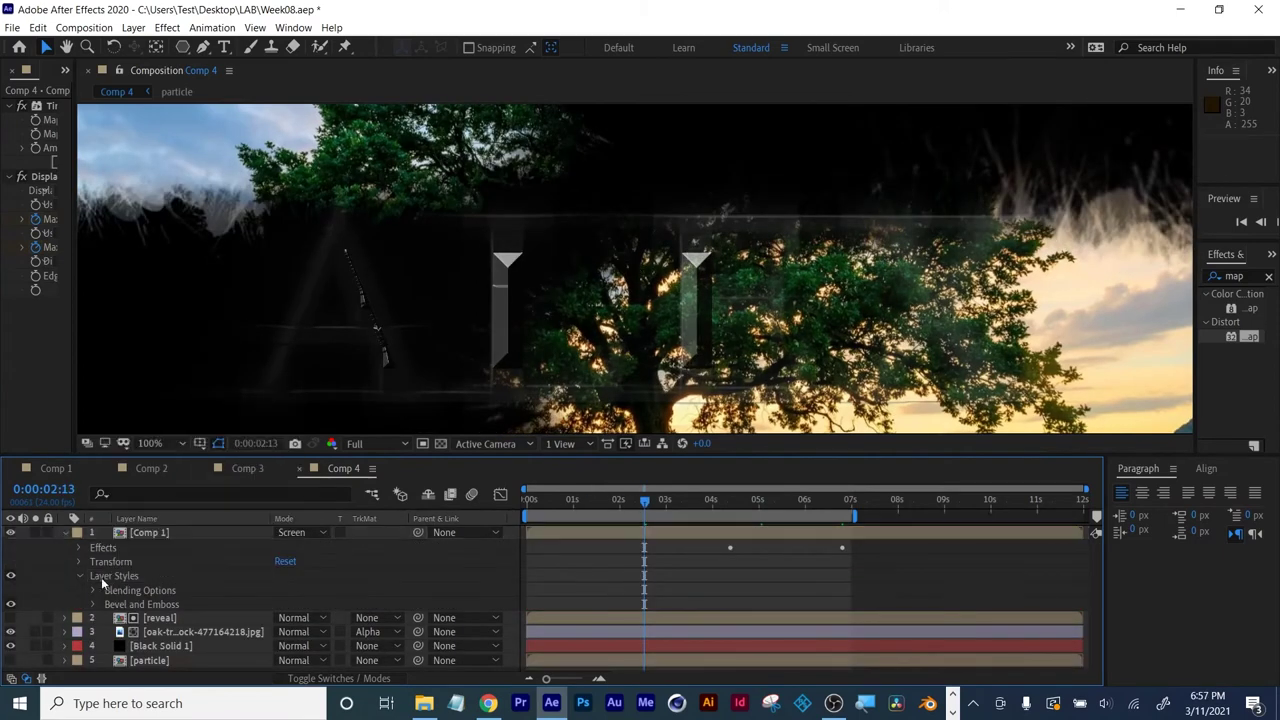
pyautogui.doubleClick(145, 533)
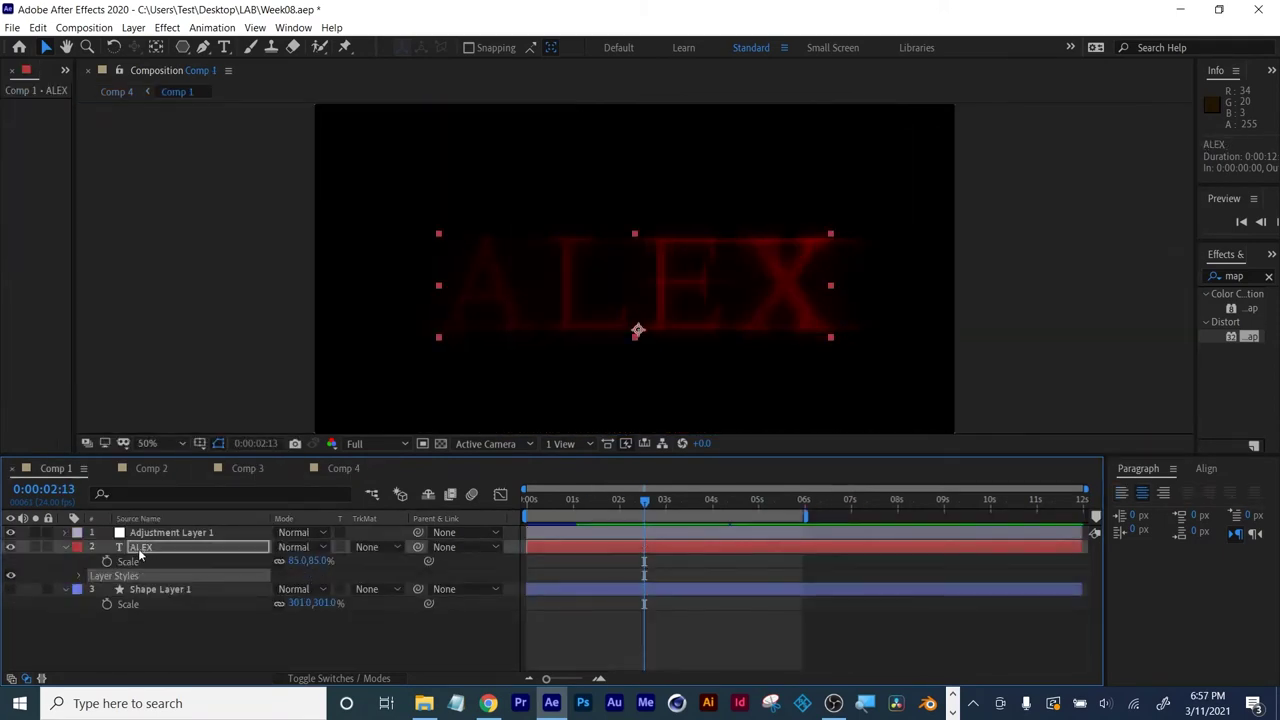
pyautogui.click(66, 547)
pyautogui.moveTo(643, 499); pyautogui.dragTo(815, 502)
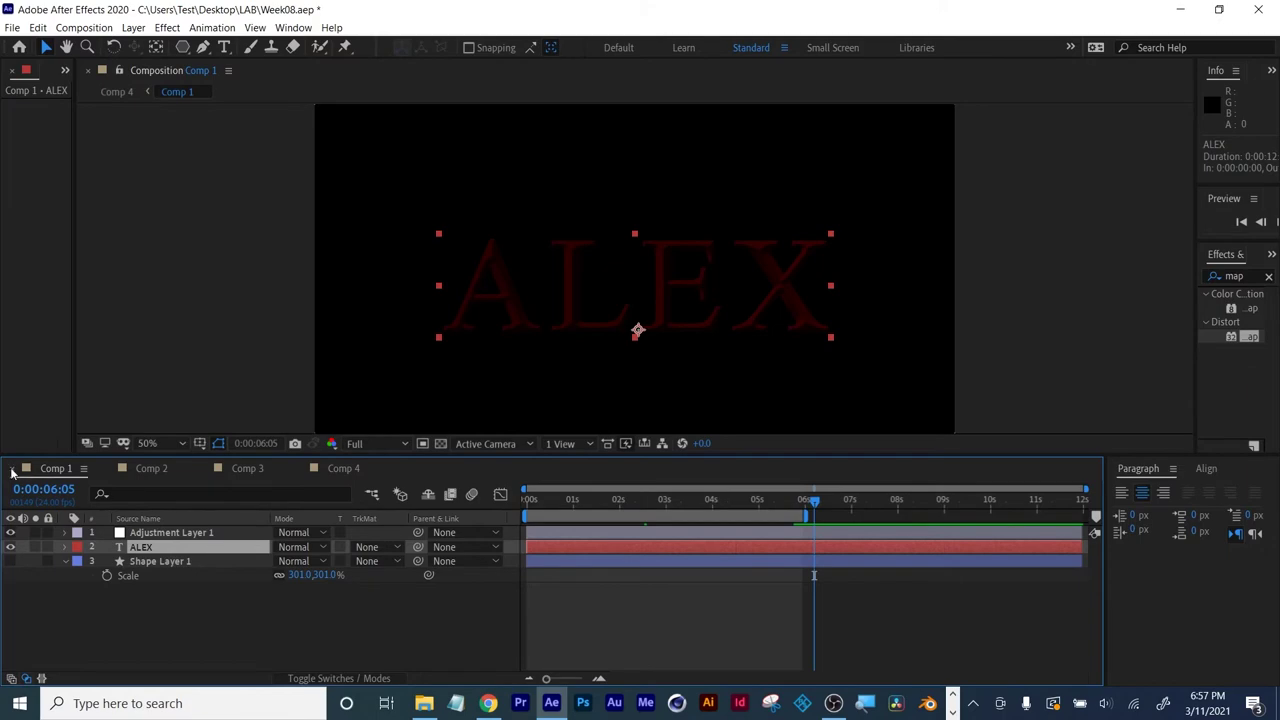
# Close the Comp 1, Comp 2 and Comp 3 timelines so only Comp 4 stays open.
pyautogui.click(13, 468)
pyautogui.click(13, 468)
pyautogui.click(13, 468)
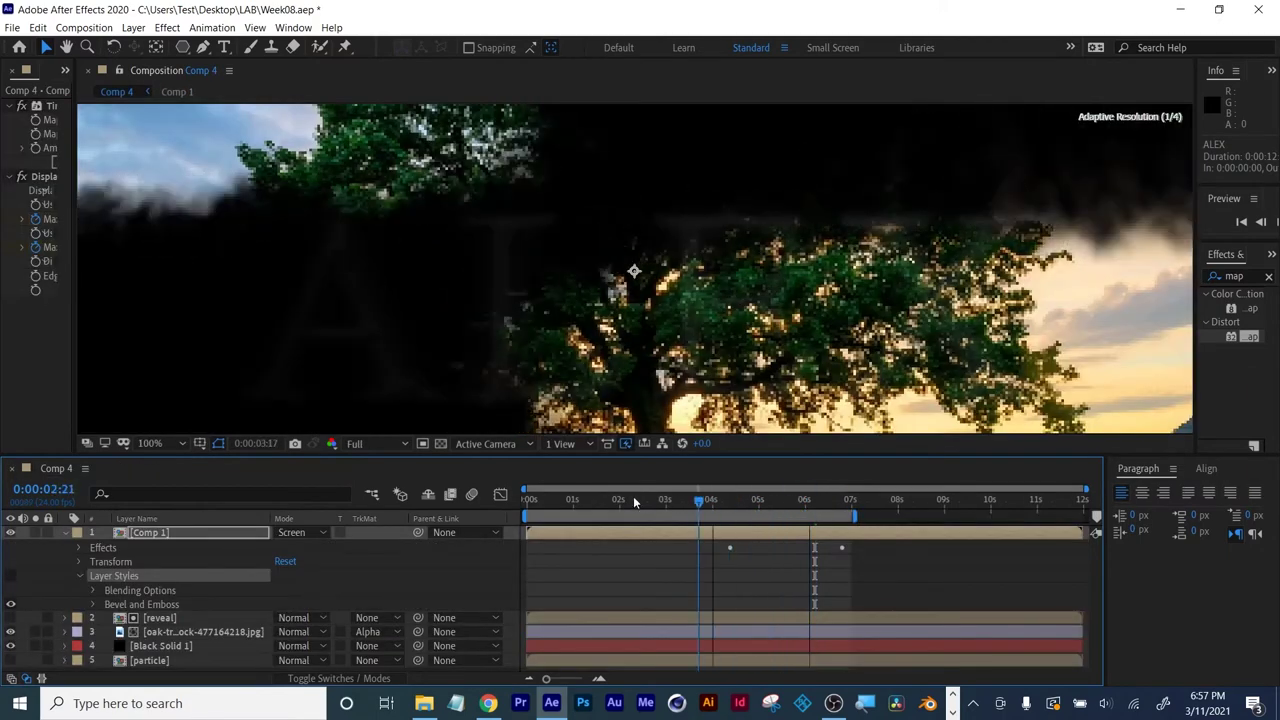
# Try the Add and Multiply blending modes on Comp 1 at a frame around four and a half seconds.
pyautogui.click(638, 503)
pyautogui.press('Home')
pyautogui.moveTo(565, 497); pyautogui.dragTo(732, 497)
pyautogui.click(300, 532)
pyautogui.press('Up')
pyautogui.press('Up')
pyautogui.press('Return')
pyautogui.click(288, 532)
pyautogui.press('Up')
pyautogui.press('Up')
pyautogui.press('Up')
pyautogui.press('Up')
pyautogui.press('Up')
pyautogui.press('Return')
# Try Darken on Comp 1, set its blending mode to Normal, and preview the result around three seconds.
pyautogui.click(289, 532)
pyautogui.press('Up')
pyautogui.press('Return')
pyautogui.click(293, 532)
pyautogui.press('Up')
pyautogui.press('Up')
pyautogui.press('Up')
pyautogui.press('Return')
pyautogui.moveTo(732, 497); pyautogui.dragTo(666, 500)
pyautogui.press('space')
pyautogui.press('space')
# Change the background Black Solid 1's color to a very dark red in its solid settings.
pyautogui.click(165, 646)
pyautogui.click(133, 27)
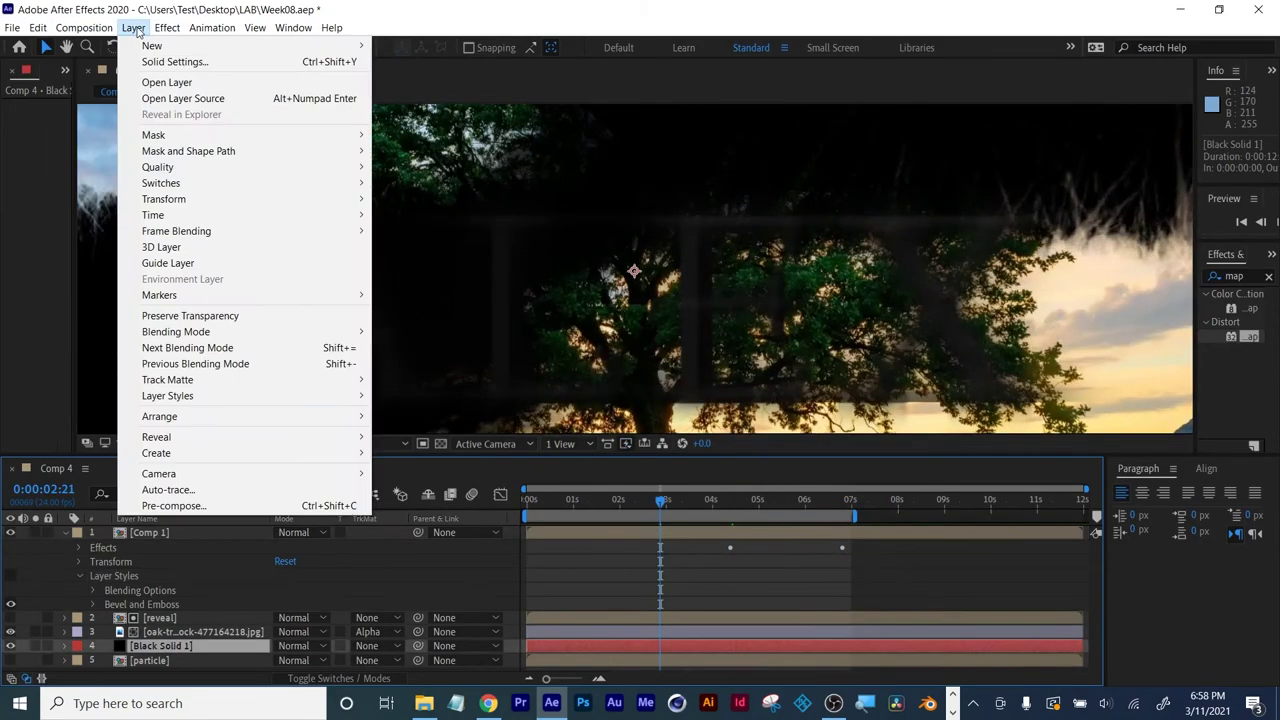
pyautogui.click(175, 61)
pyautogui.click(631, 431)
pyautogui.moveTo(446, 557); pyautogui.dragTo(506, 556)
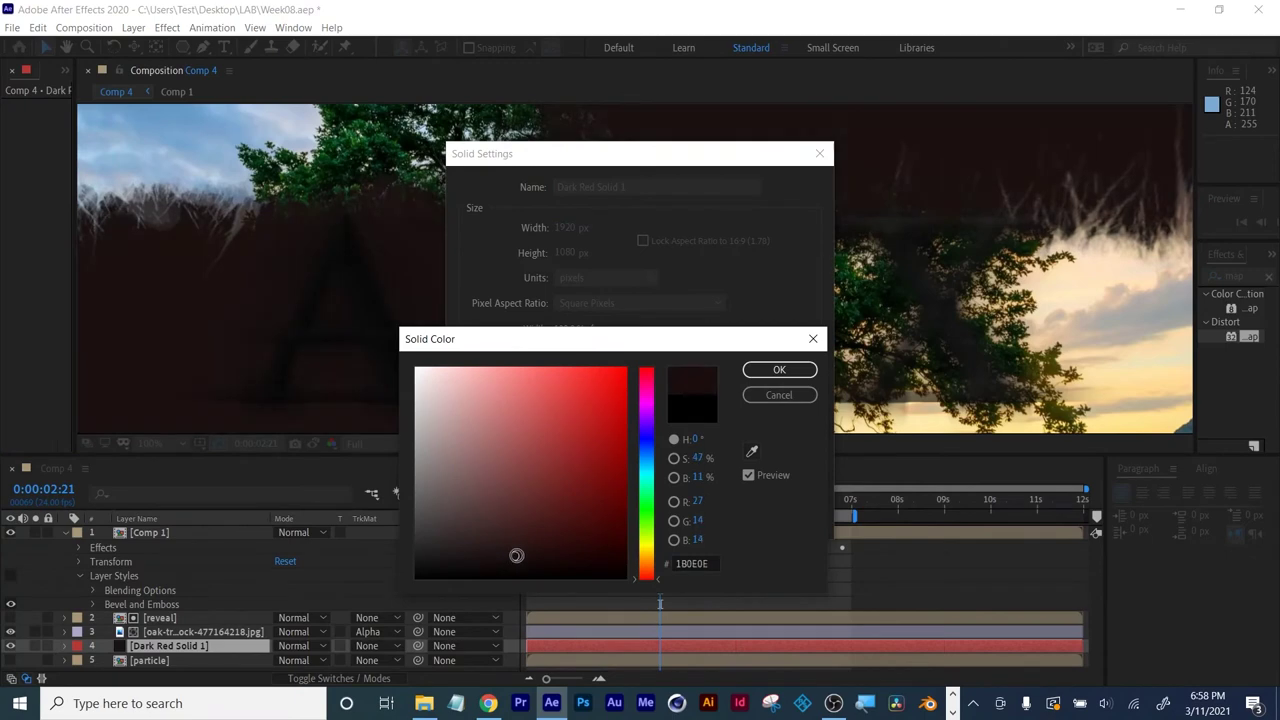
pyautogui.click(779, 369)
pyautogui.press('Return')
# Enlarge the viewer, fit Comp 4 to it, and preview the tree reveal and title over the dark red background.
pyautogui.moveTo(627, 520); pyautogui.dragTo(843, 532)
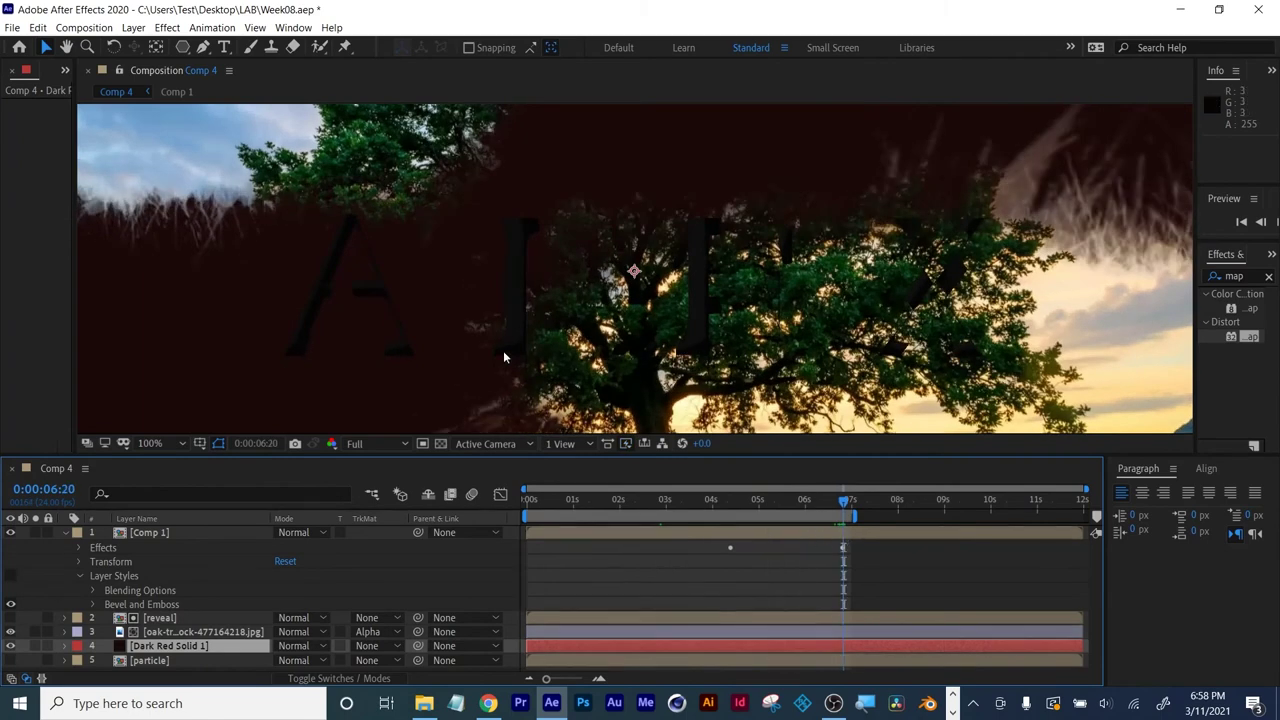
pyautogui.moveTo(452, 455); pyautogui.dragTo(440, 580)
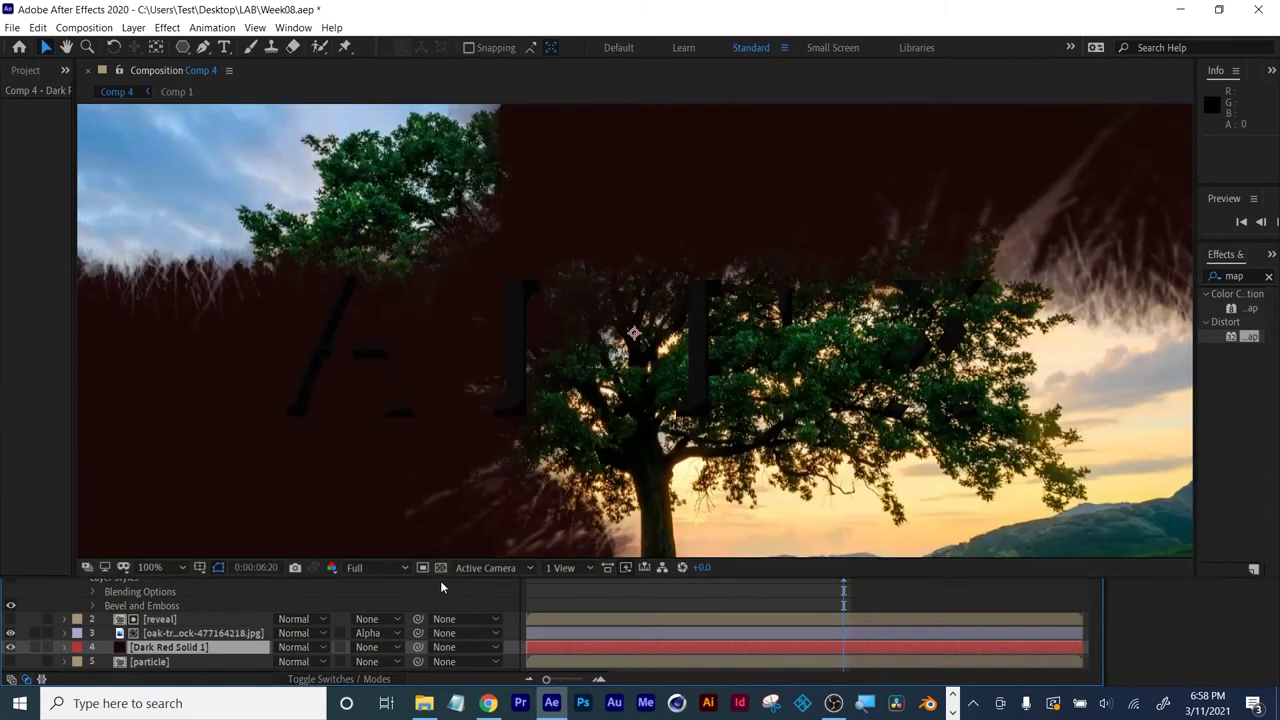
pyautogui.scroll(-2, 697, 342)
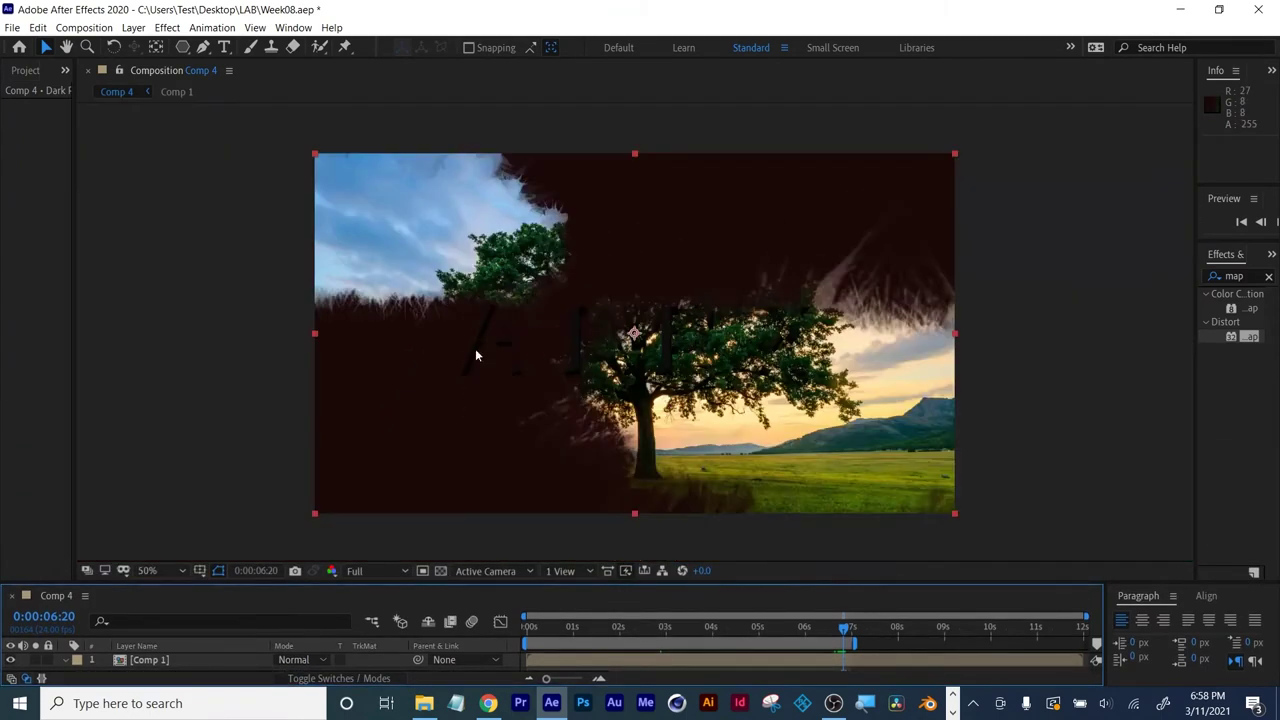
pyautogui.scroll(2, 634, 334)
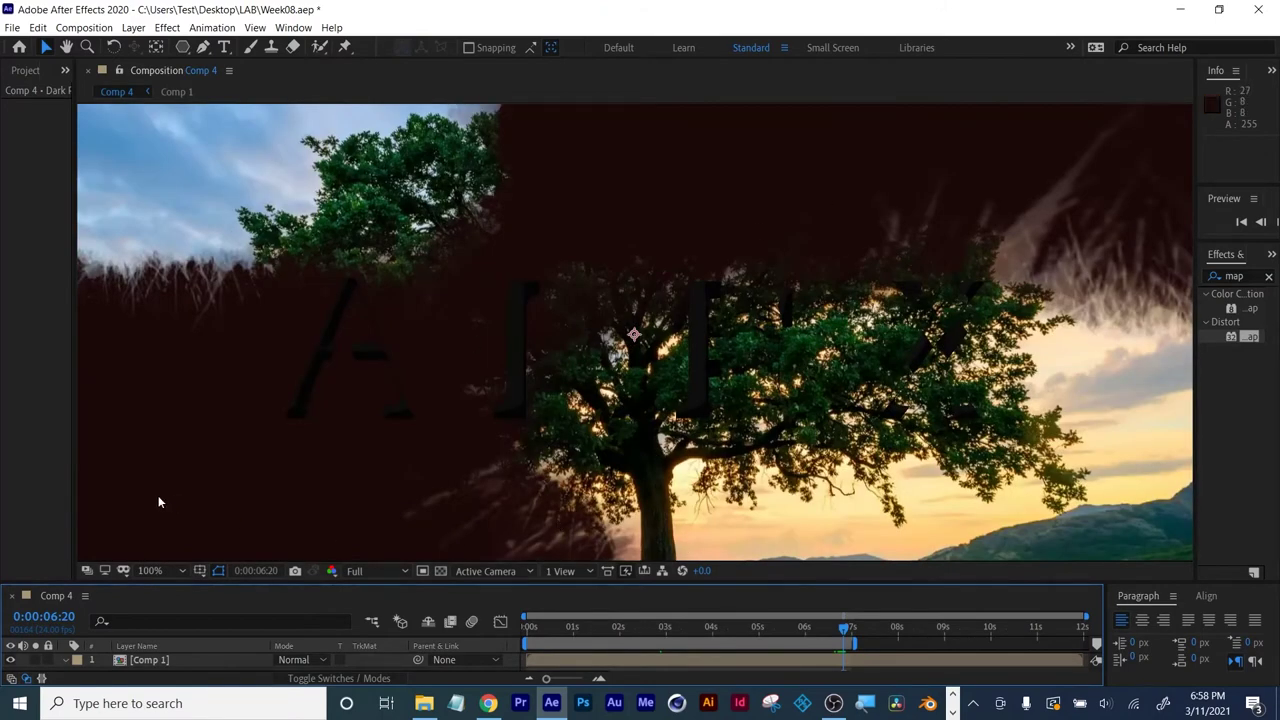
pyautogui.click(155, 570)
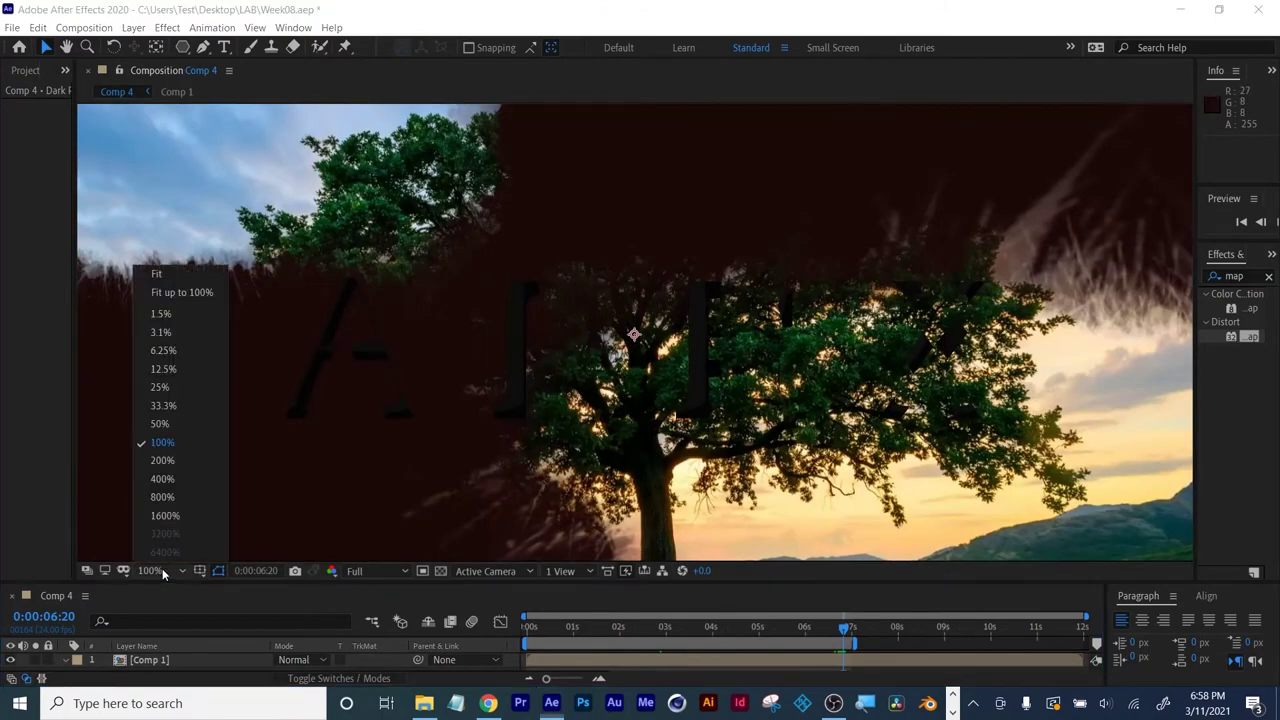
pyautogui.click(177, 274)
pyautogui.moveTo(541, 631); pyautogui.dragTo(812, 641)
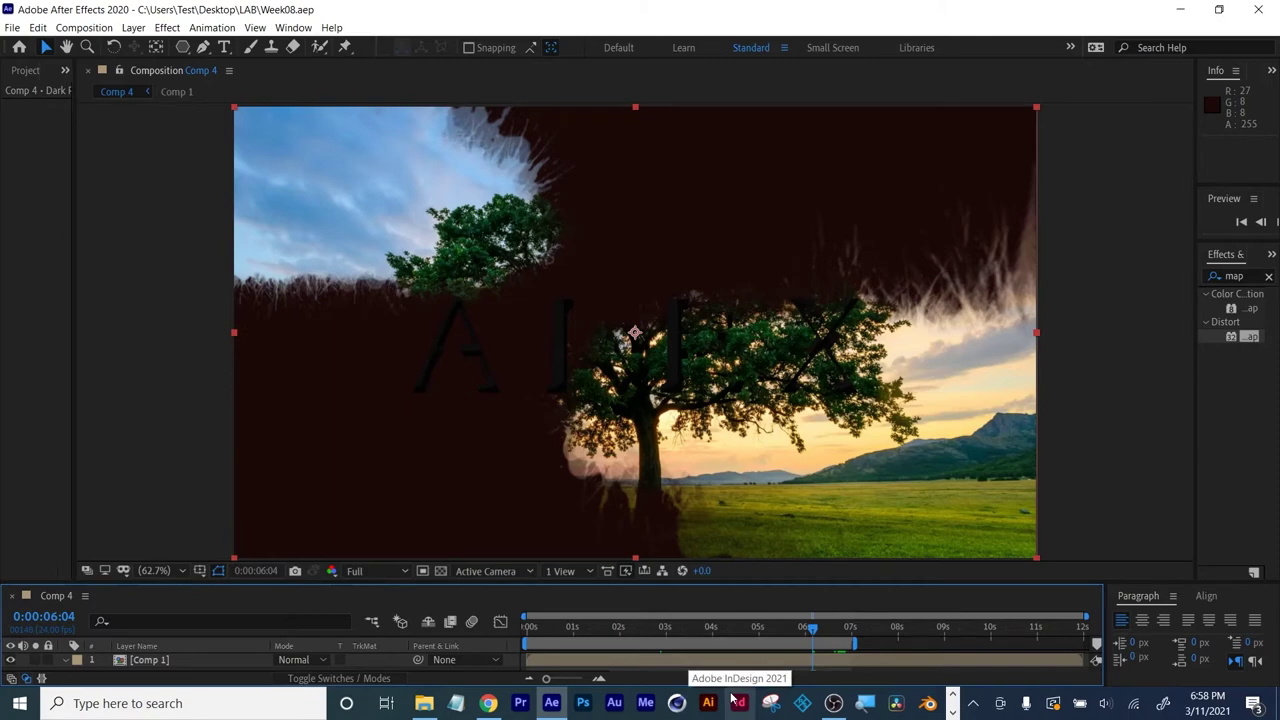
pyautogui.press('space')
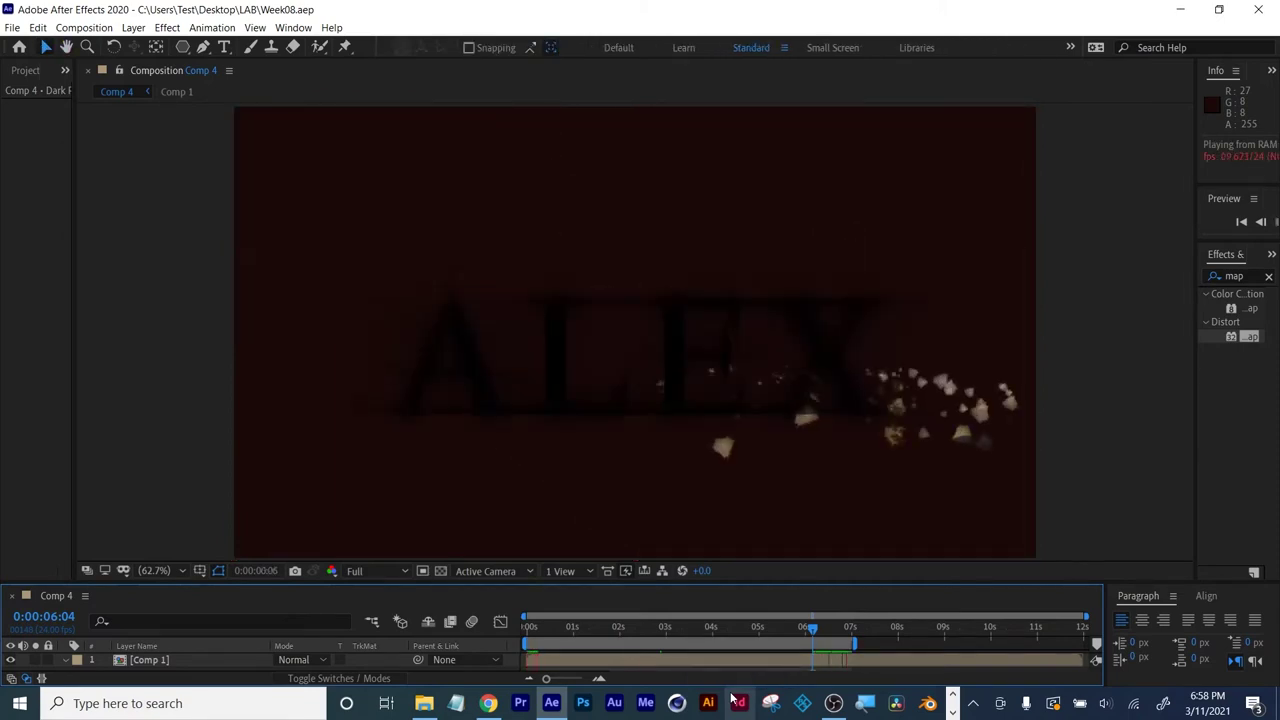
# Apply CC Snowfall to the top black solid with 1700 flakes, size 3.47, speed 134 and wind 205.
pyautogui.moveTo(1100, 364); pyautogui.dragTo(698, 608)
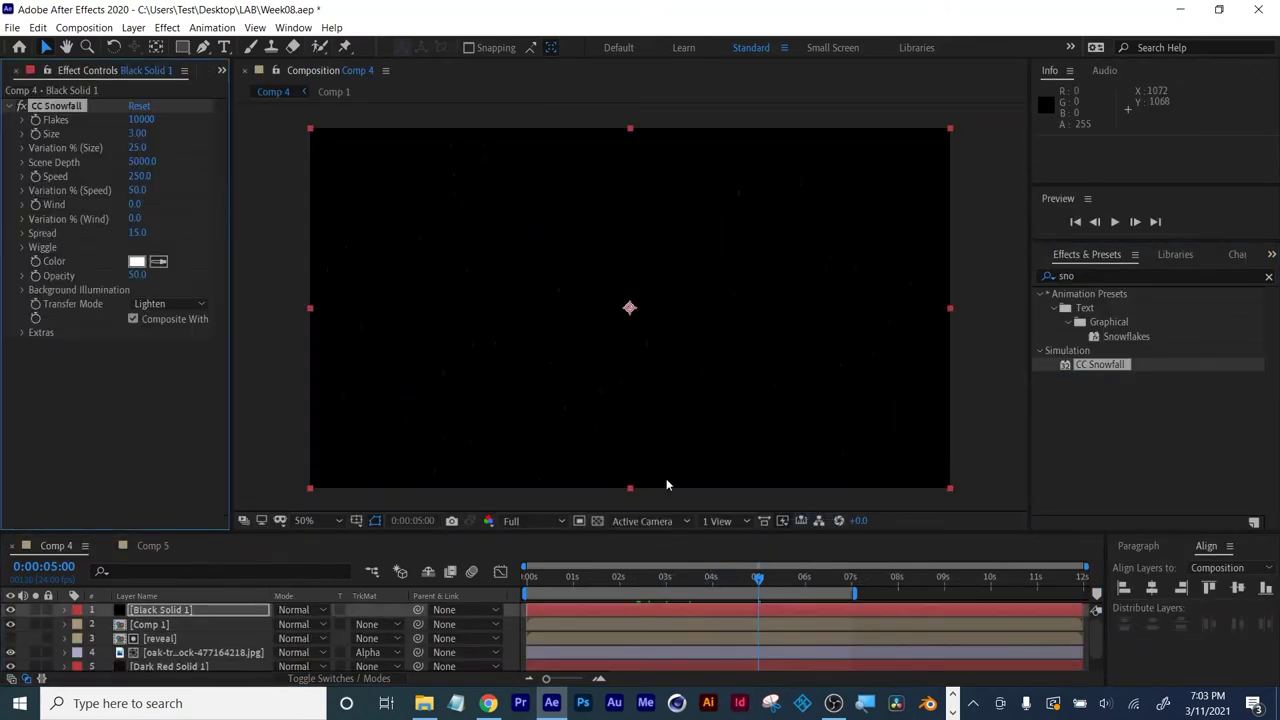
pyautogui.click(704, 577)
pyautogui.moveTo(140, 119); pyautogui.dragTo(116, 160)
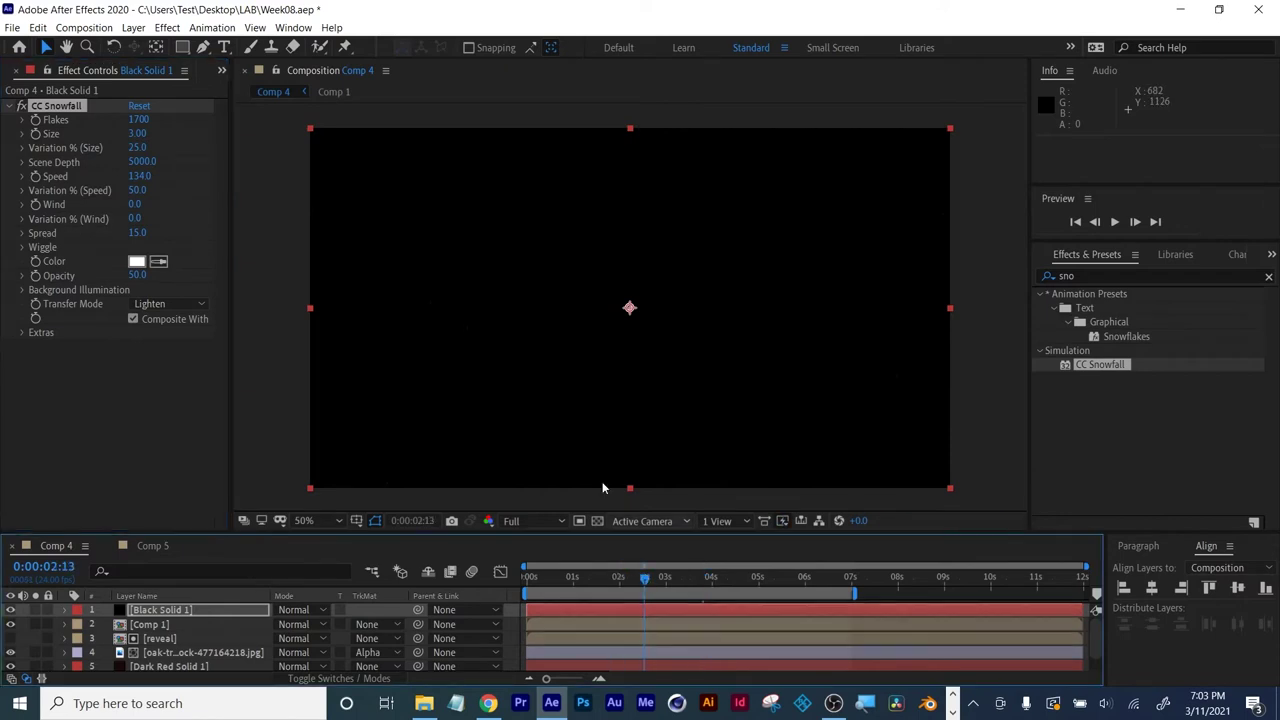
pyautogui.moveTo(137, 133); pyautogui.dragTo(164, 132)
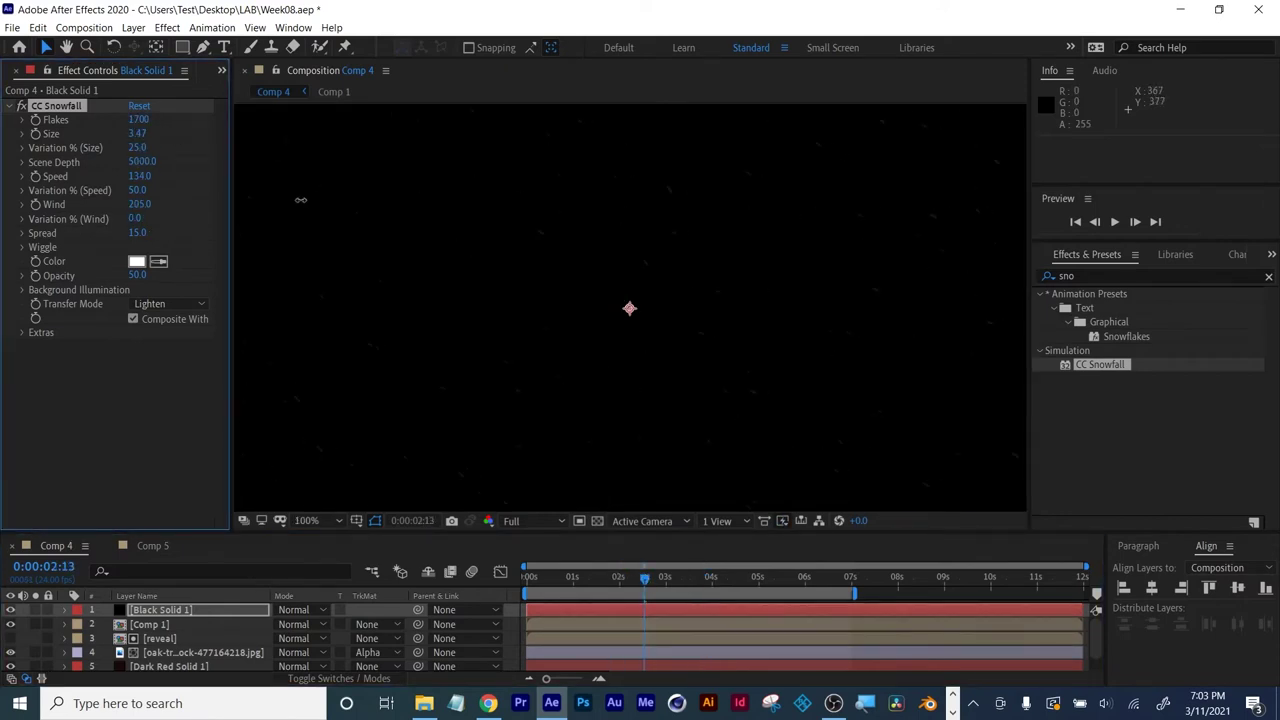
# Preview the snowfall and set its size to 6.12, size variation to 100%, scene depth to 13210 and spread to 20.5.
pyautogui.press('space')
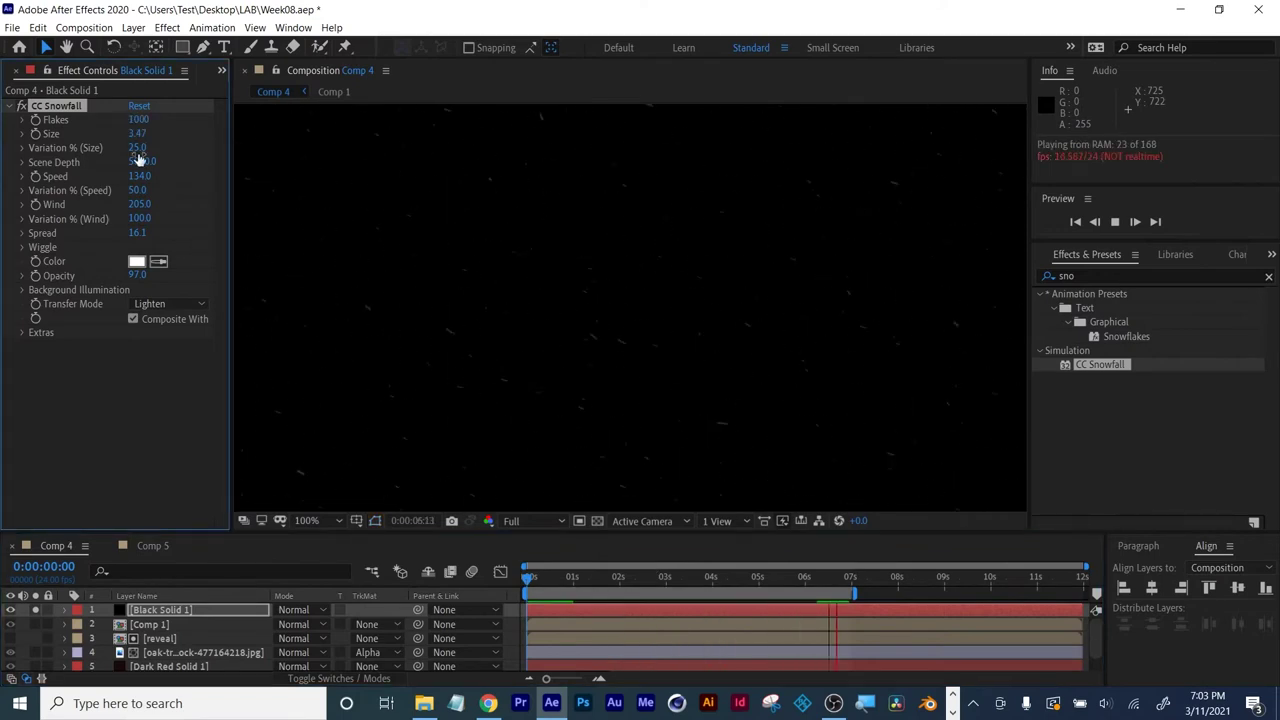
pyautogui.moveTo(137, 133); pyautogui.dragTo(177, 137)
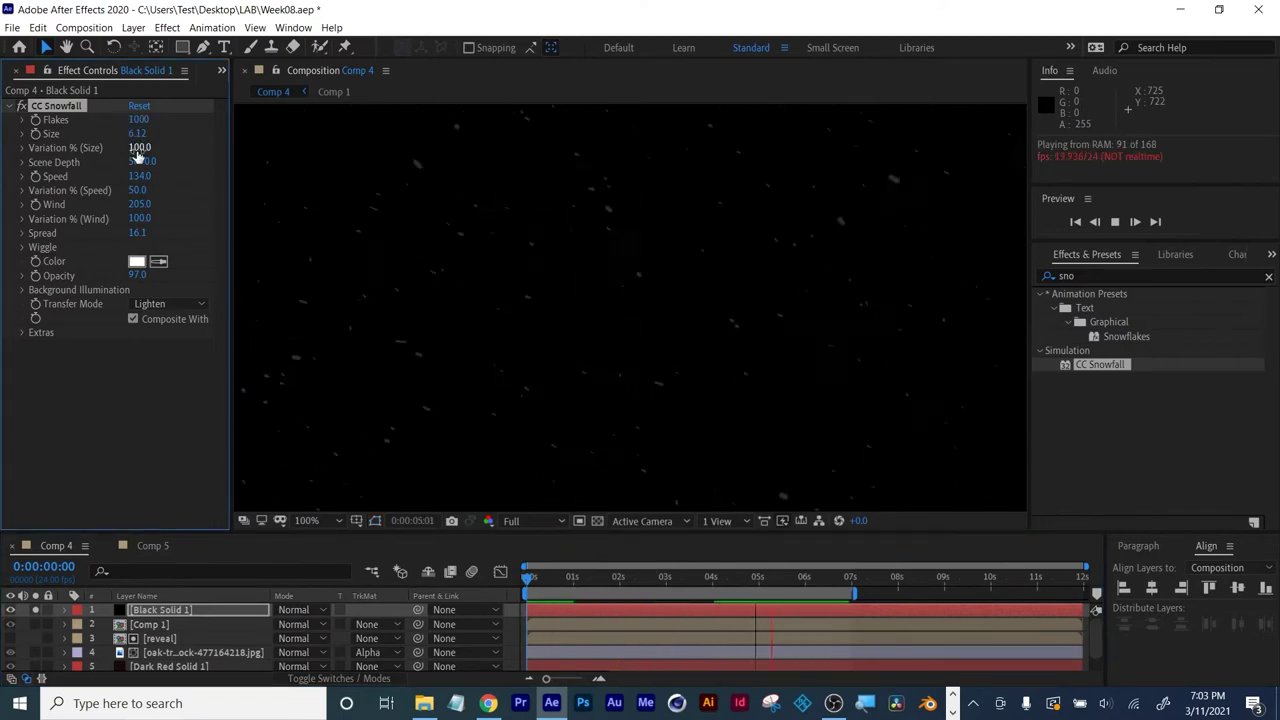
pyautogui.moveTo(137, 232); pyautogui.dragTo(192, 267)
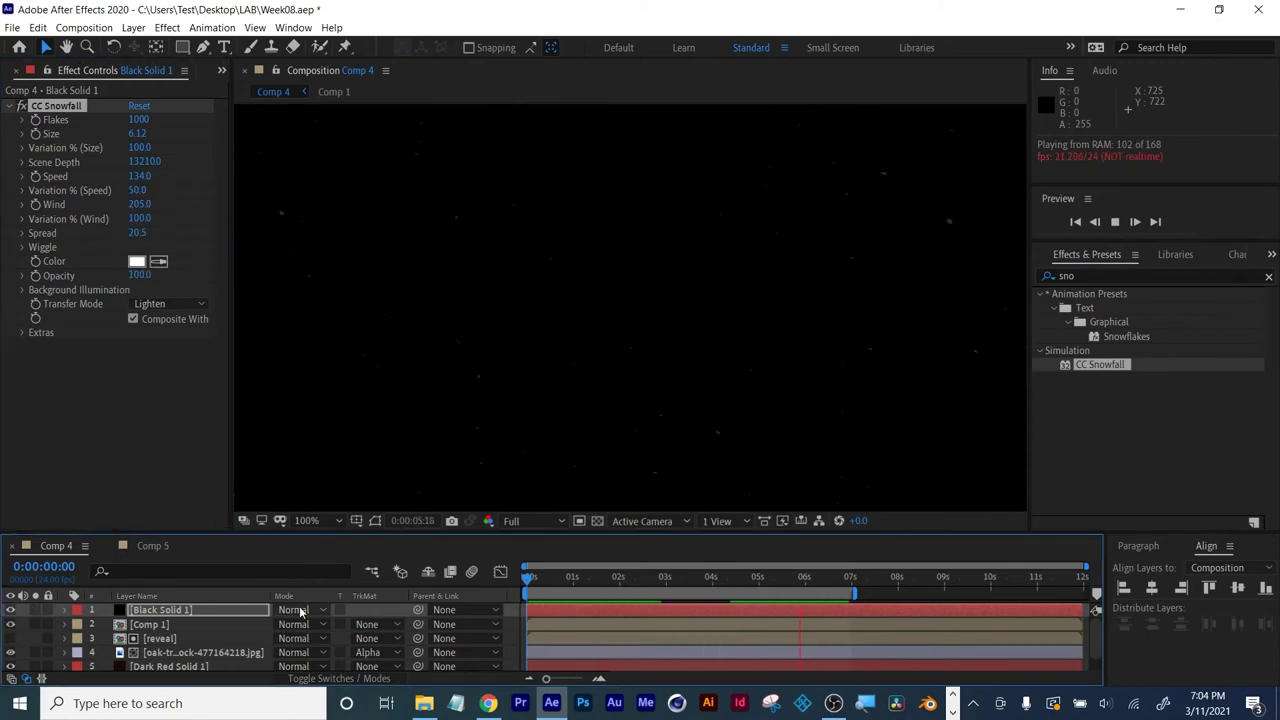
# Set the snow color to black and its transfer mode to Composite, and preview the snowfall.
pyautogui.click(734, 580)
pyautogui.moveTo(736, 580); pyautogui.dragTo(767, 581)
pyautogui.click(139, 262)
pyautogui.click(771, 369)
pyautogui.click(170, 303)
pyautogui.click(170, 318)
pyautogui.press('space')
# Try Multiply on the snowfall solid, set its blending mode to Screen, and change the snow color back to white.
pyautogui.click(300, 609)
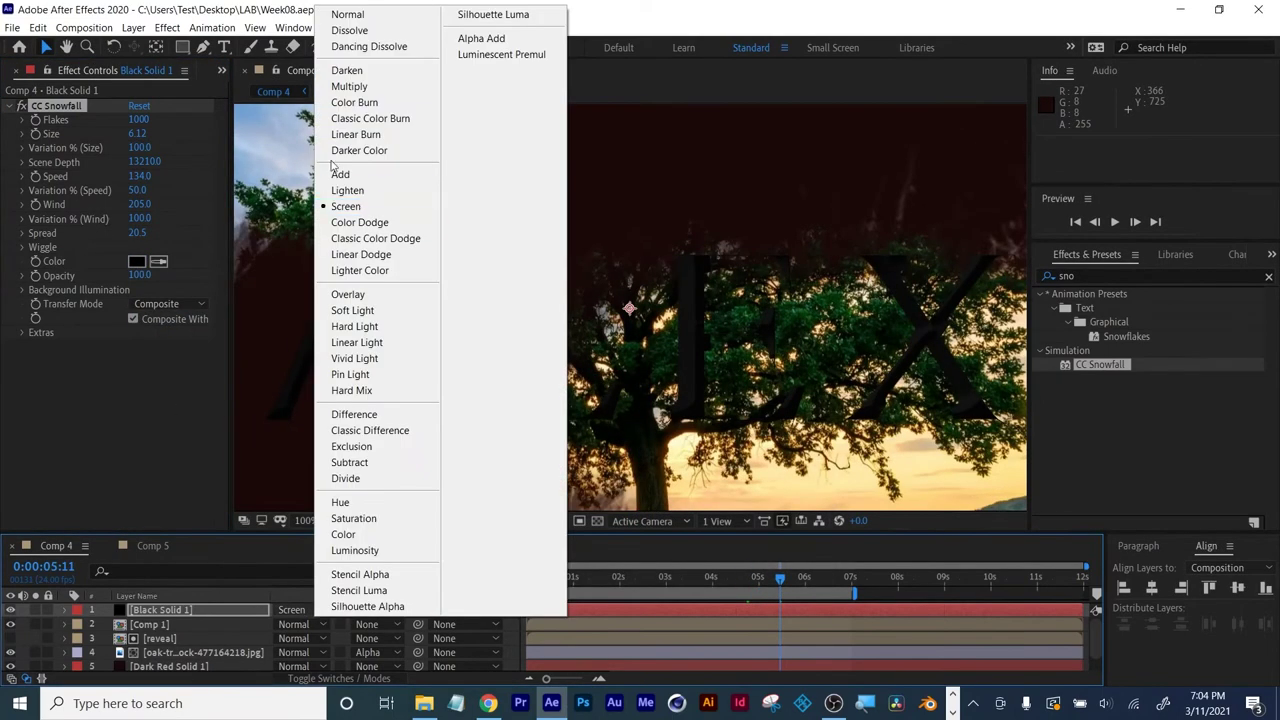
pyautogui.click(349, 86)
pyautogui.click(300, 609)
pyautogui.click(346, 206)
pyautogui.click(137, 261)
pyautogui.press('Return')
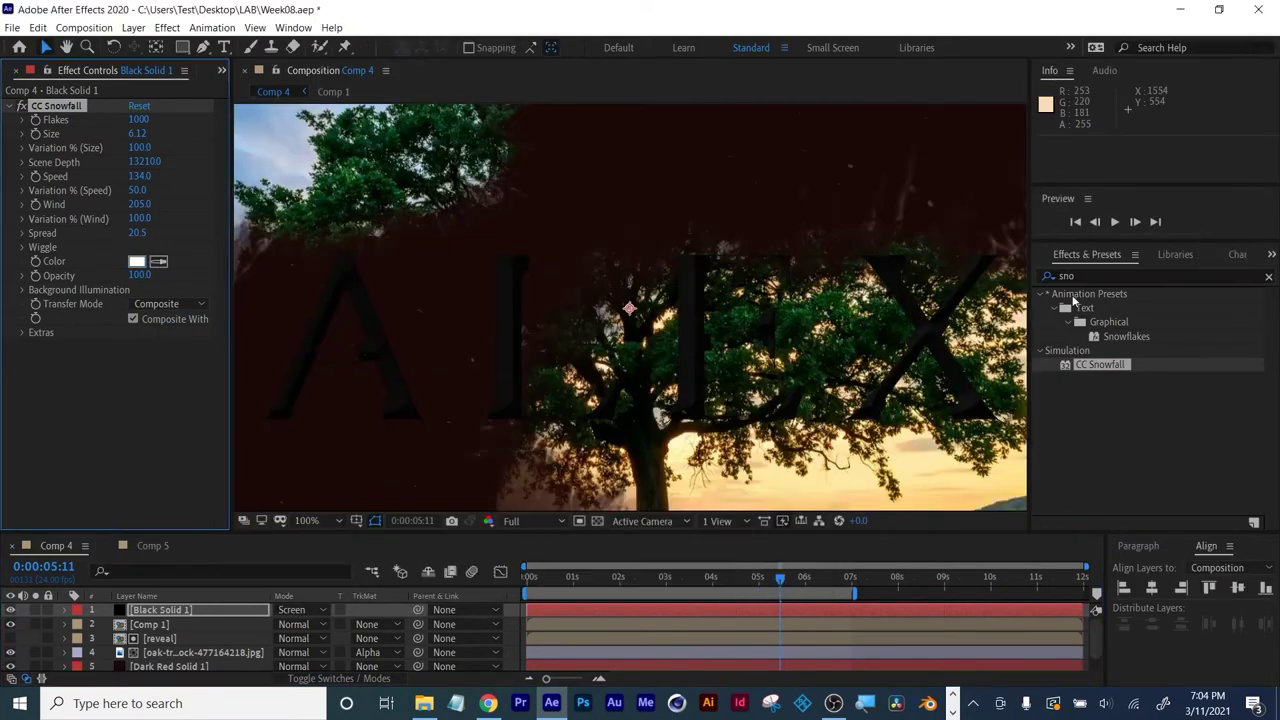
# Find the Invert effect, apply it to the snowfall solid, and check the frame around 3:09.
pyautogui.doubleClick(1150, 276)
pyautogui.write('invert')
pyautogui.doubleClick(1102, 350)
pyautogui.moveTo(661, 567)
pyautogui.mouseDown()
pyautogui.moveTo(574, 590)
pyautogui.moveTo(683, 577)
pyautogui.mouseUp()
# Copy the snowfall solid layer and pre-compose it as "snow", moving all attributes into the new composition.
pyautogui.click(162, 611)
pyautogui.hotkey('ctrl', 'c')
pyautogui.click(162, 611)
pyautogui.press('space')
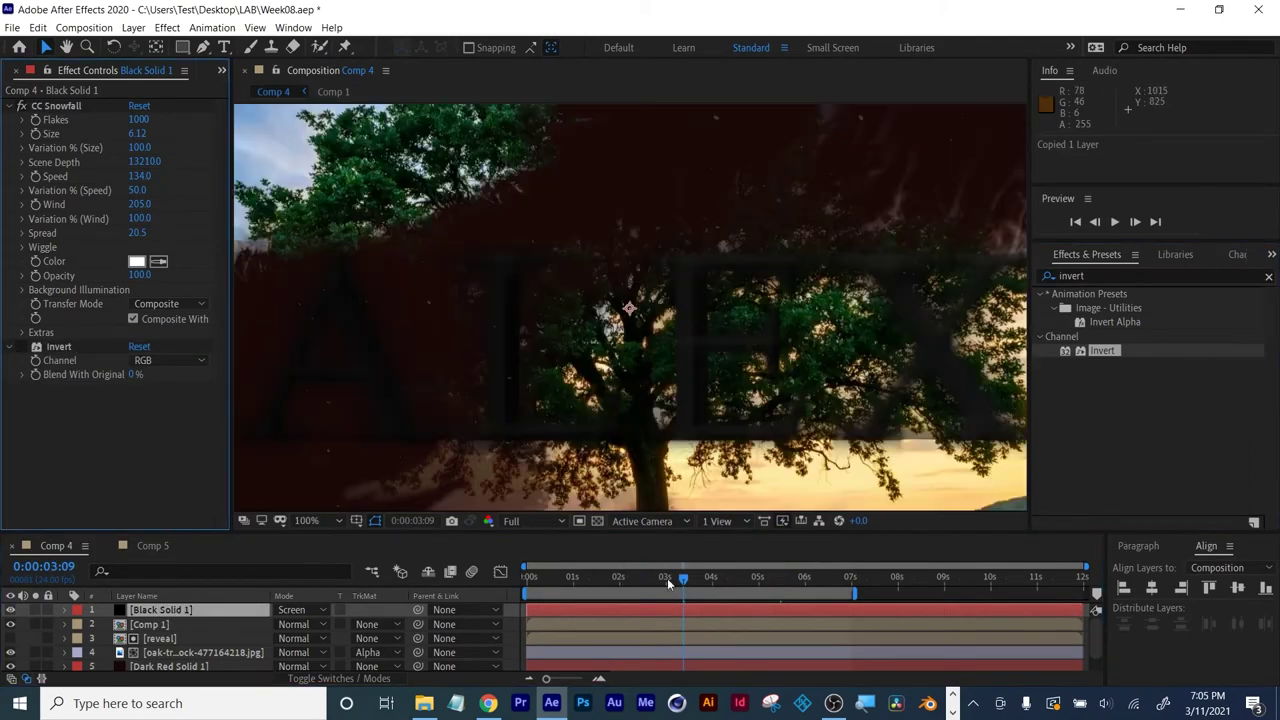
pyautogui.hotkey('ctrl', 'shift', 'c')
pyautogui.write('snow')
pyautogui.click(639, 372)
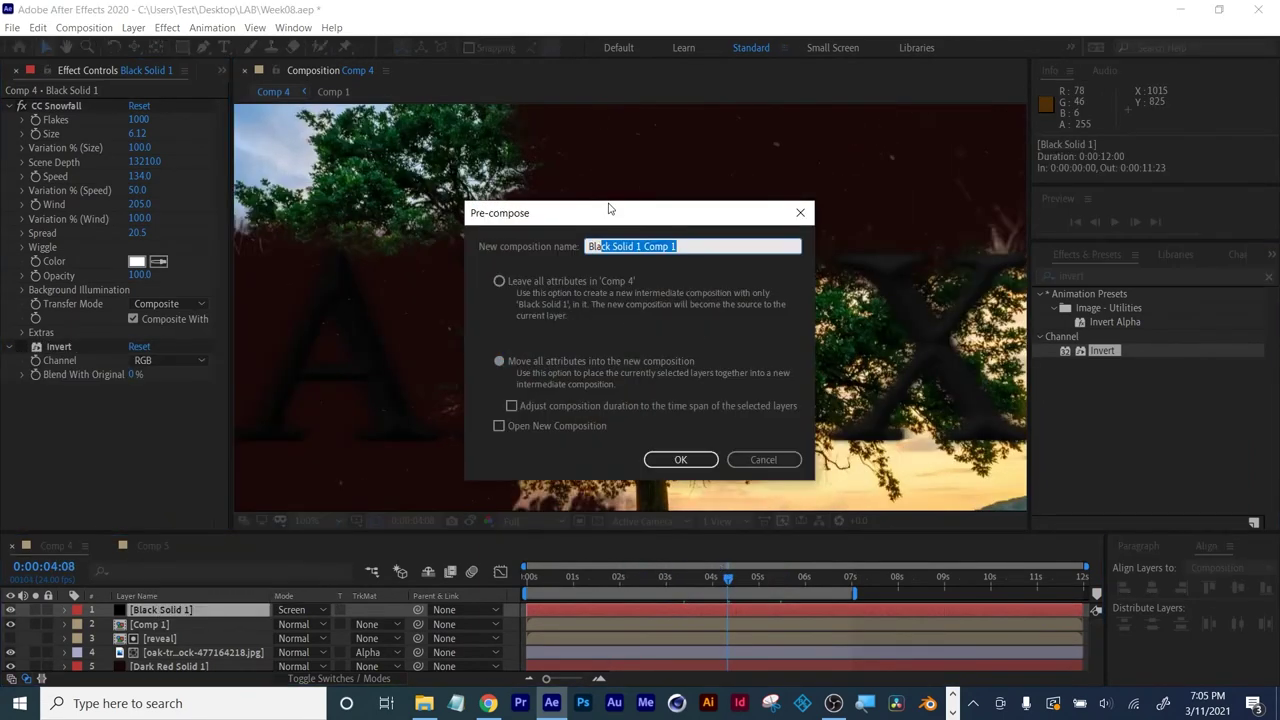
pyautogui.press('Return')
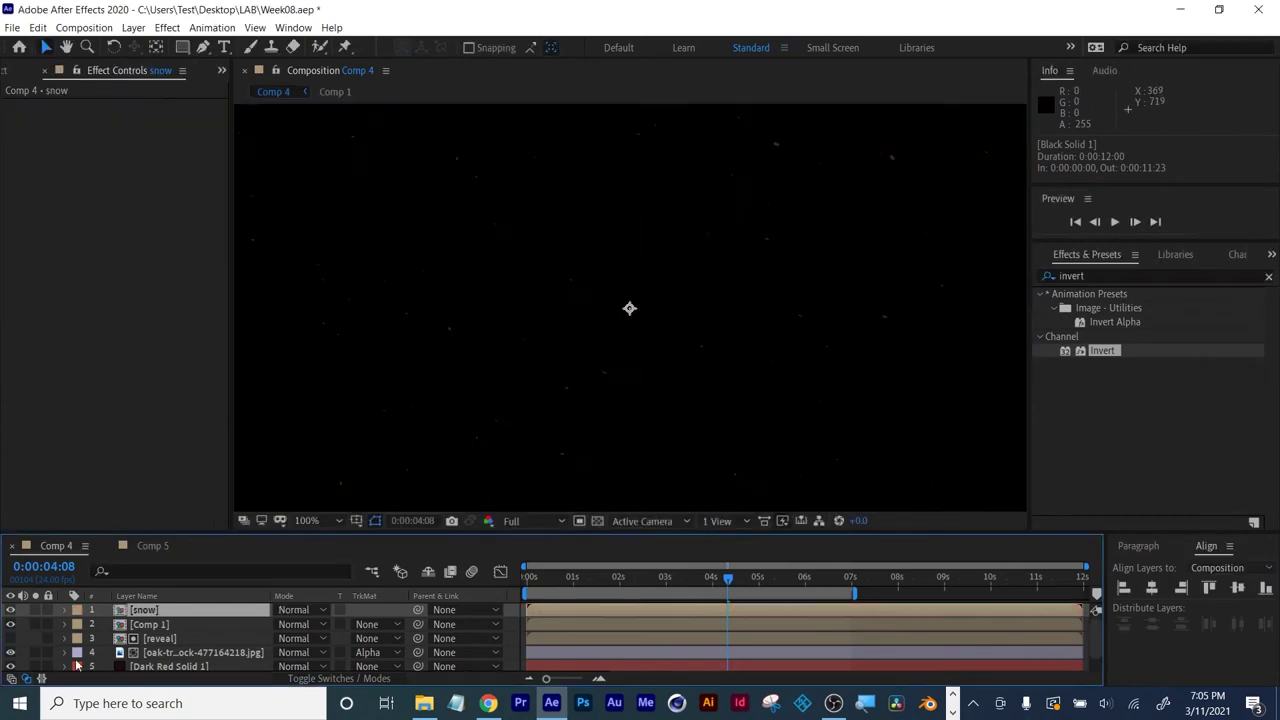
# Set the snow layer's blending mode to Screen.
pyautogui.click(1107, 275)
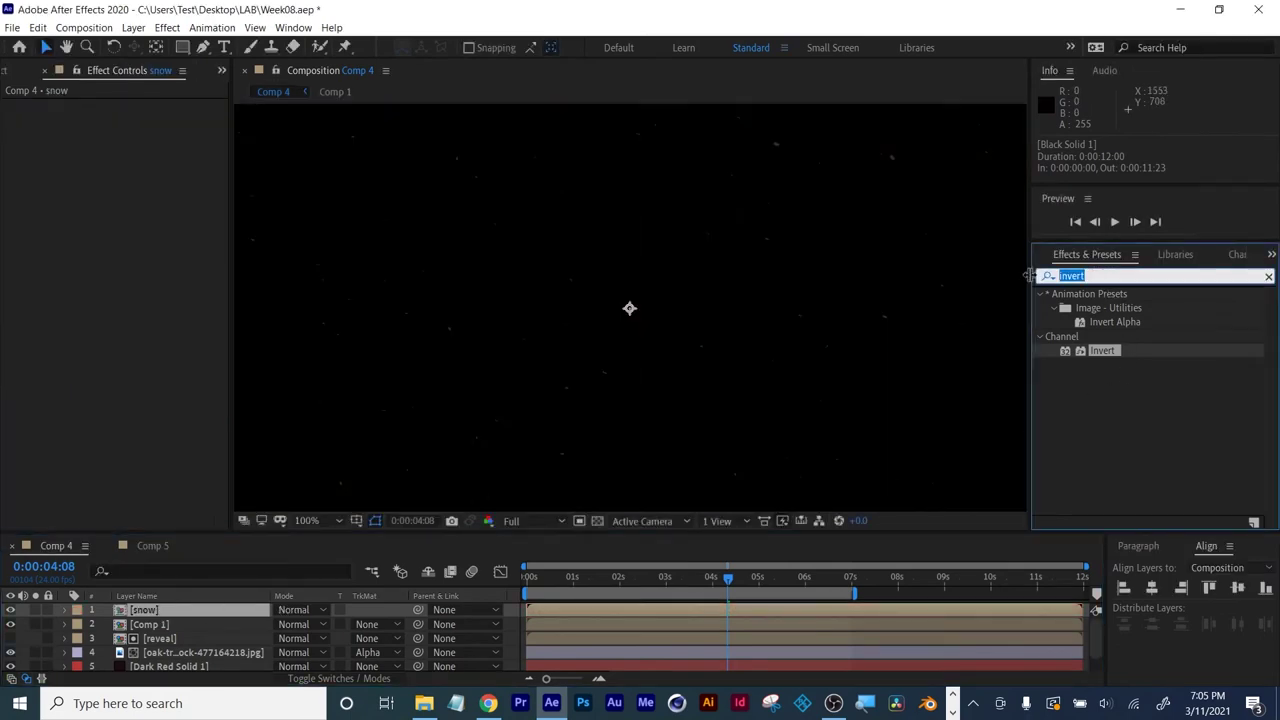
pyautogui.click(300, 610)
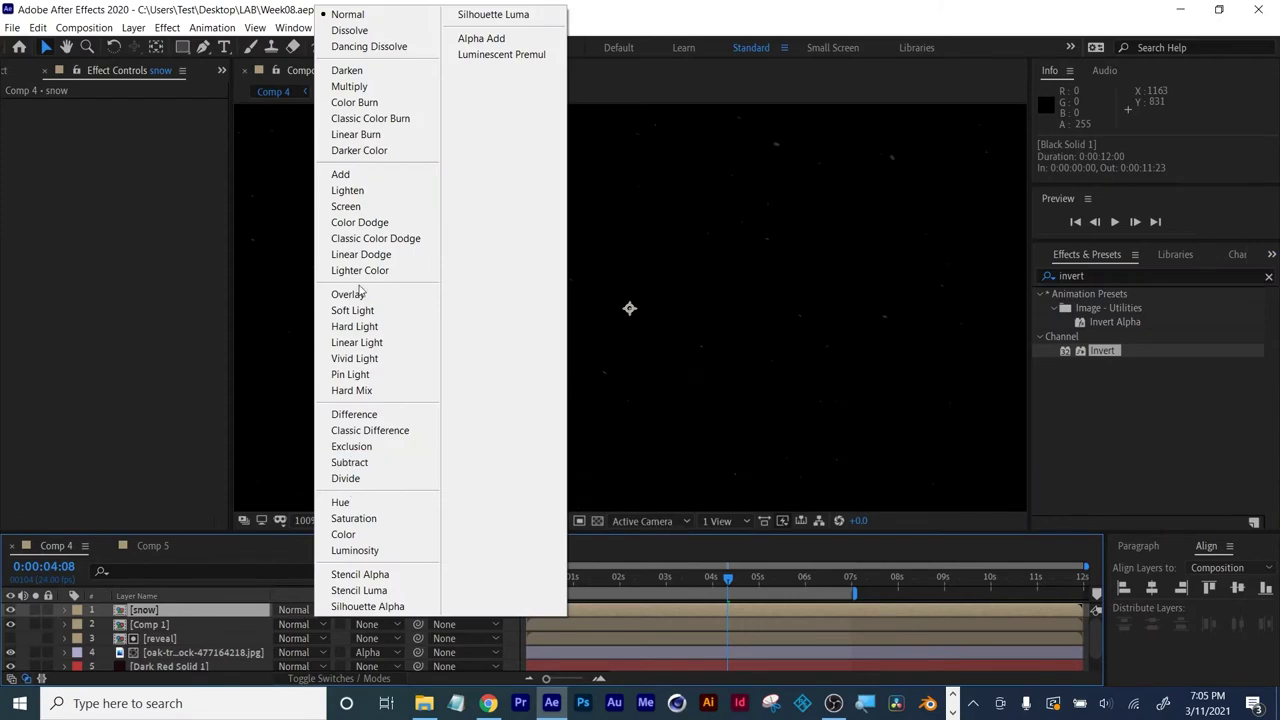
pyautogui.click(366, 216)
# Apply the Tint effect to the snow layer and map white to a dark red.
pyautogui.click(1107, 275)
pyautogui.write('tint')
pyautogui.moveTo(1092, 354); pyautogui.dragTo(704, 609)
pyautogui.click(136, 134)
pyautogui.click(609, 469)
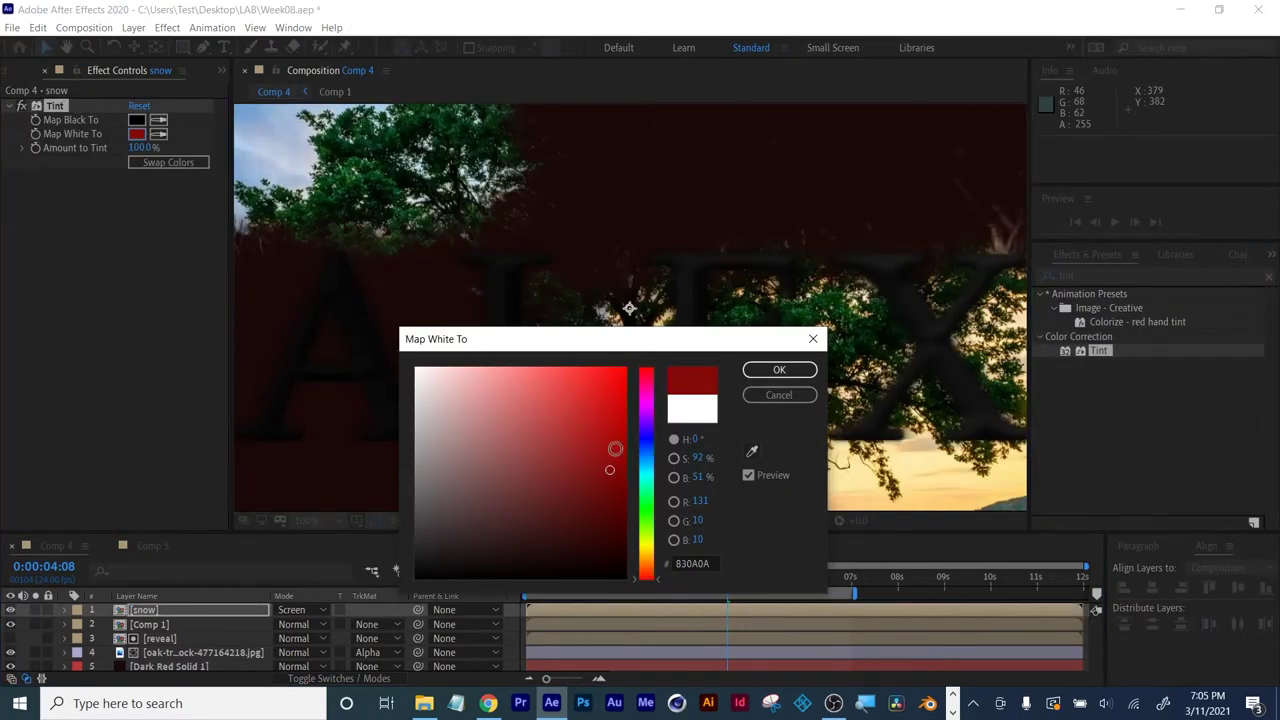
pyautogui.click(779, 370)
# Check the tinted snow across Comp 4 and set the Tint's Map White To color to bright red DE0909.
pyautogui.moveTo(579, 576); pyautogui.dragTo(822, 579)
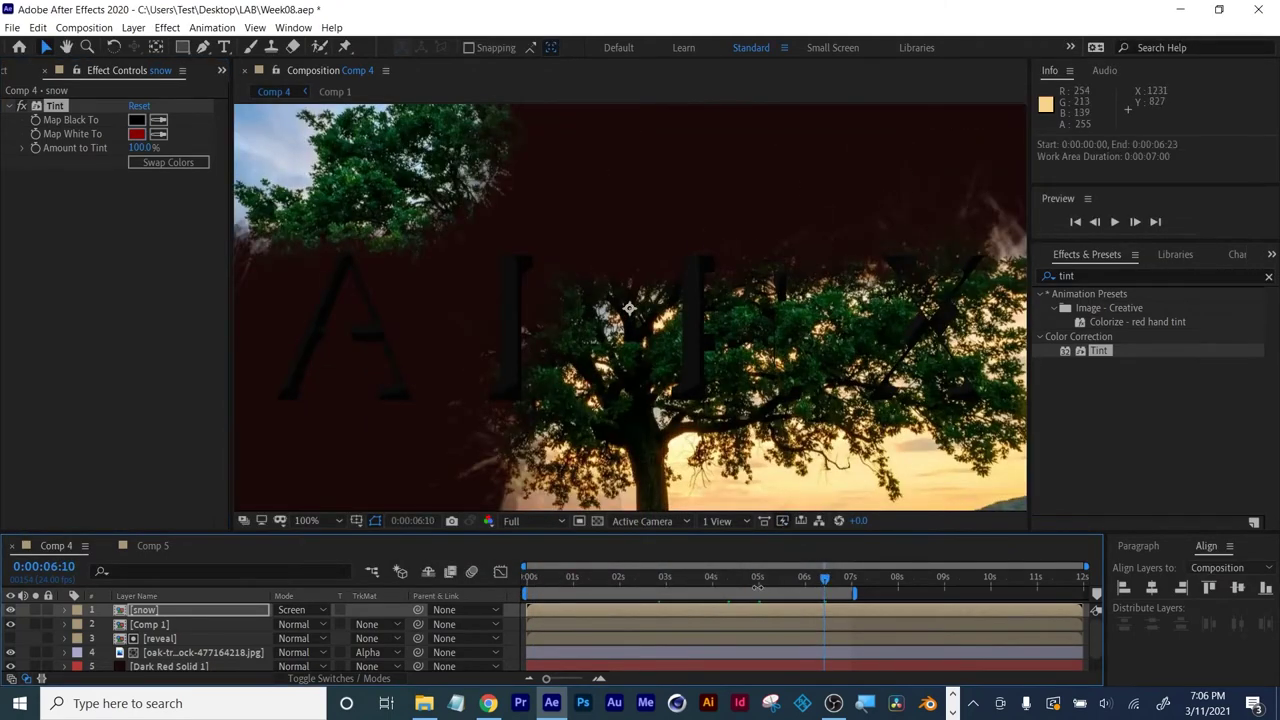
pyautogui.click(745, 578)
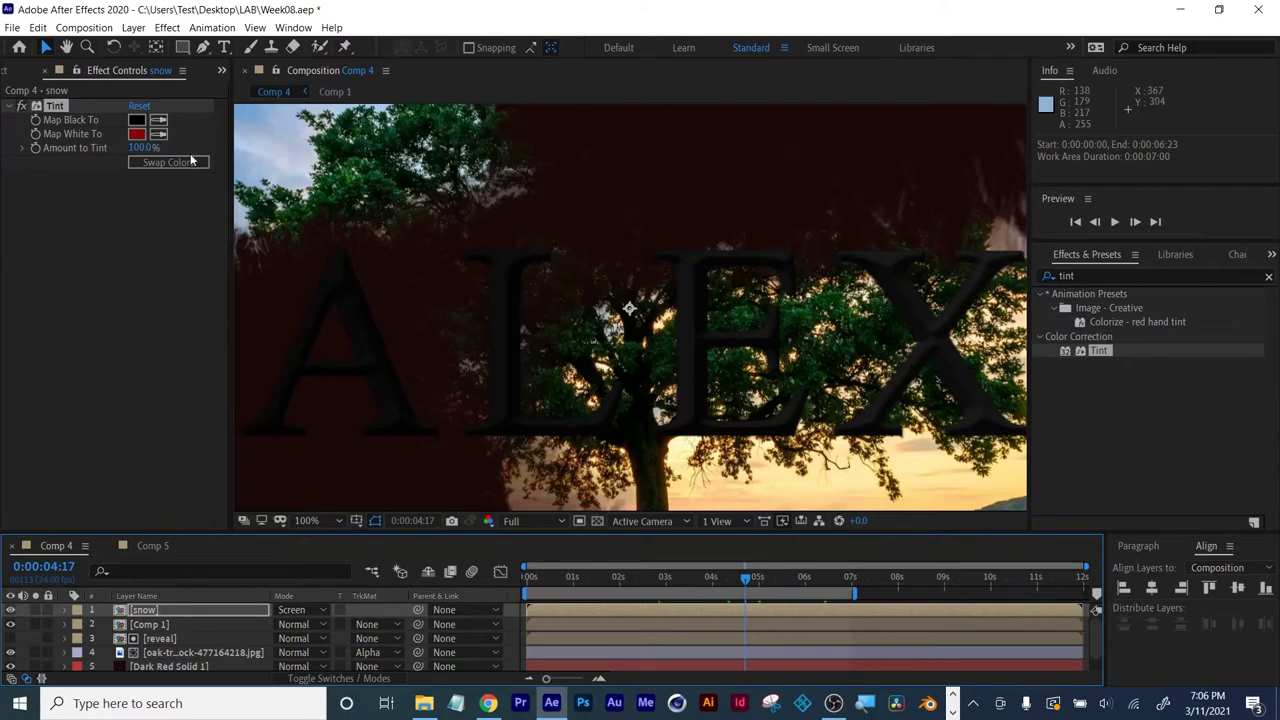
pyautogui.click(27, 110)
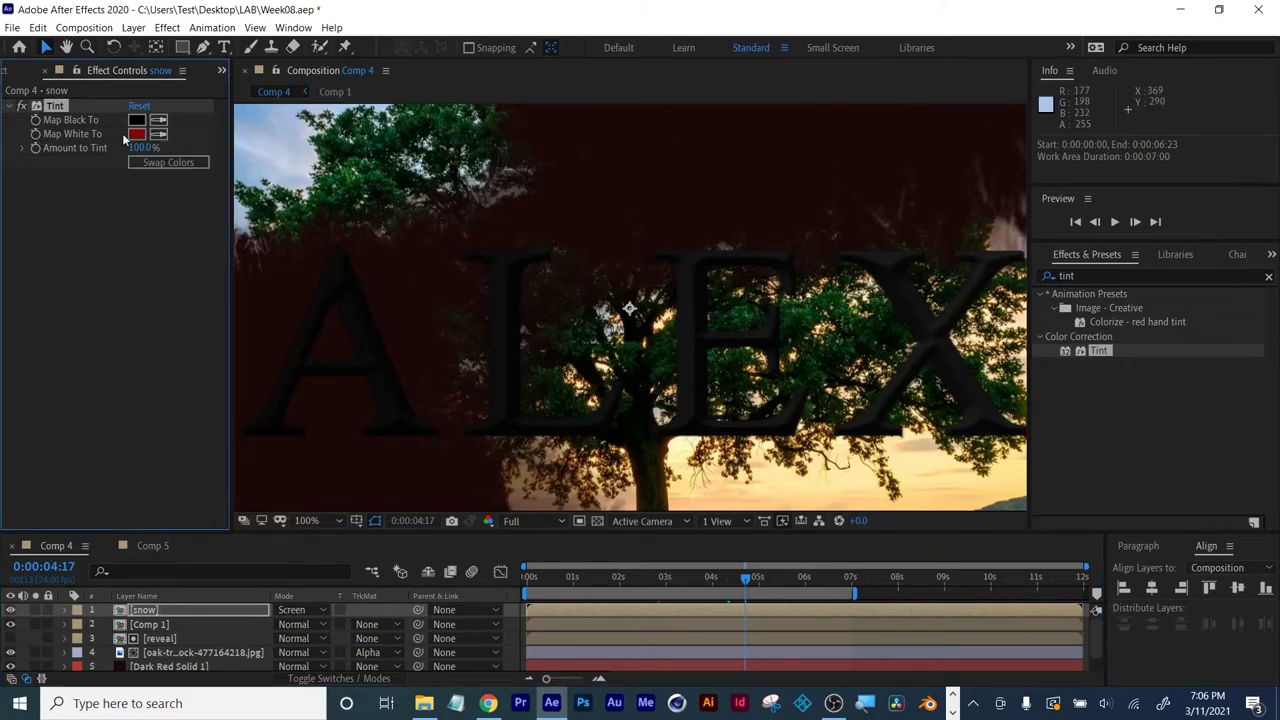
pyautogui.click(136, 134)
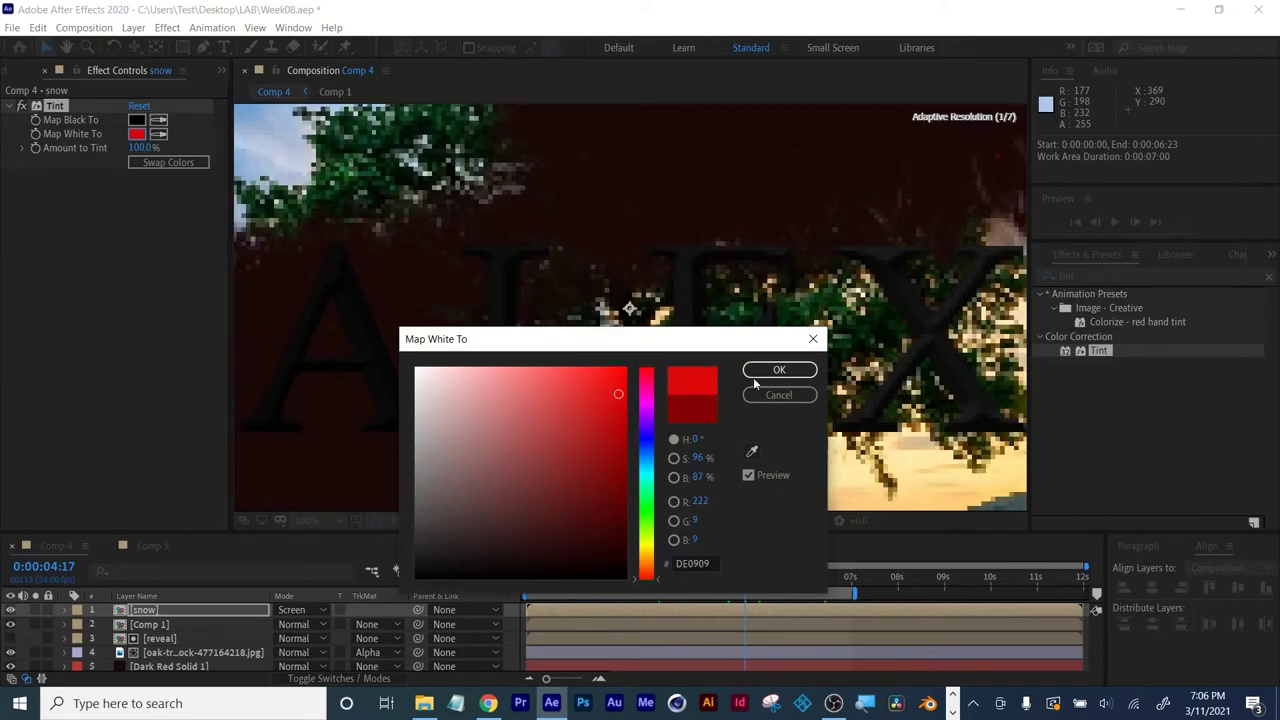
pyautogui.click(779, 370)
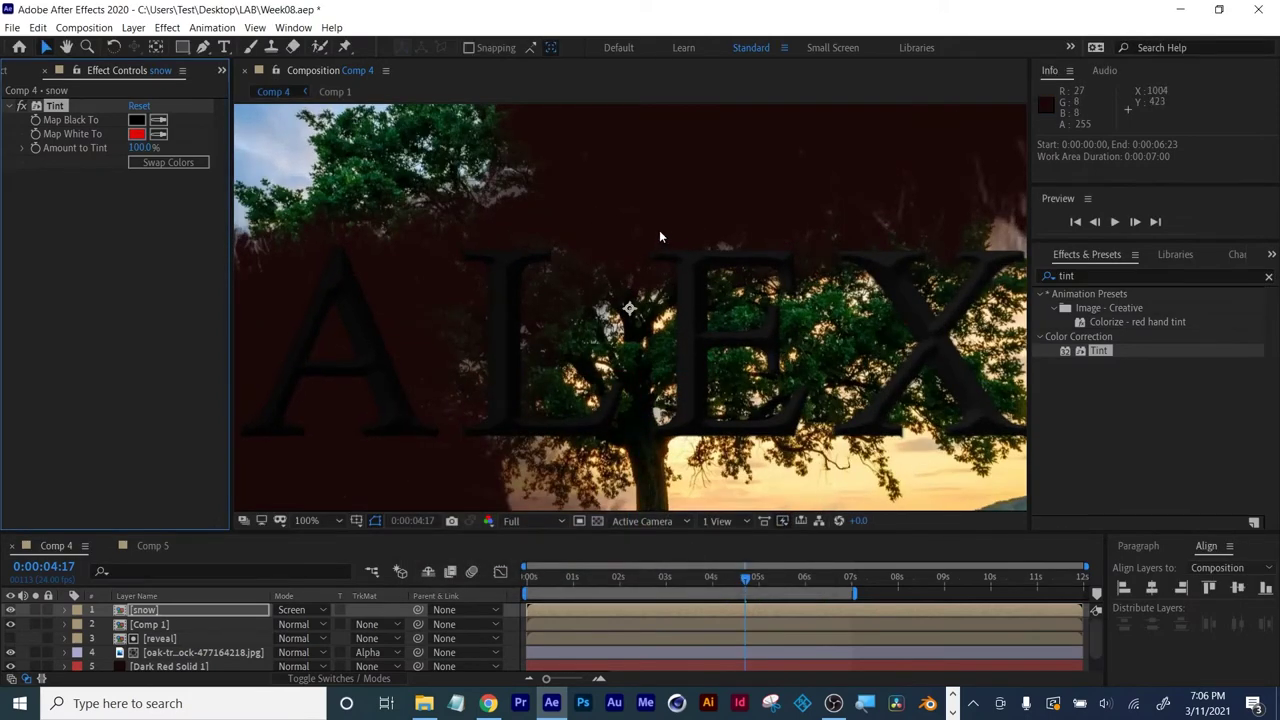
# Enlarge the composition viewer to examine the red snow over the title and tree around two seconds.
pyautogui.press('`')
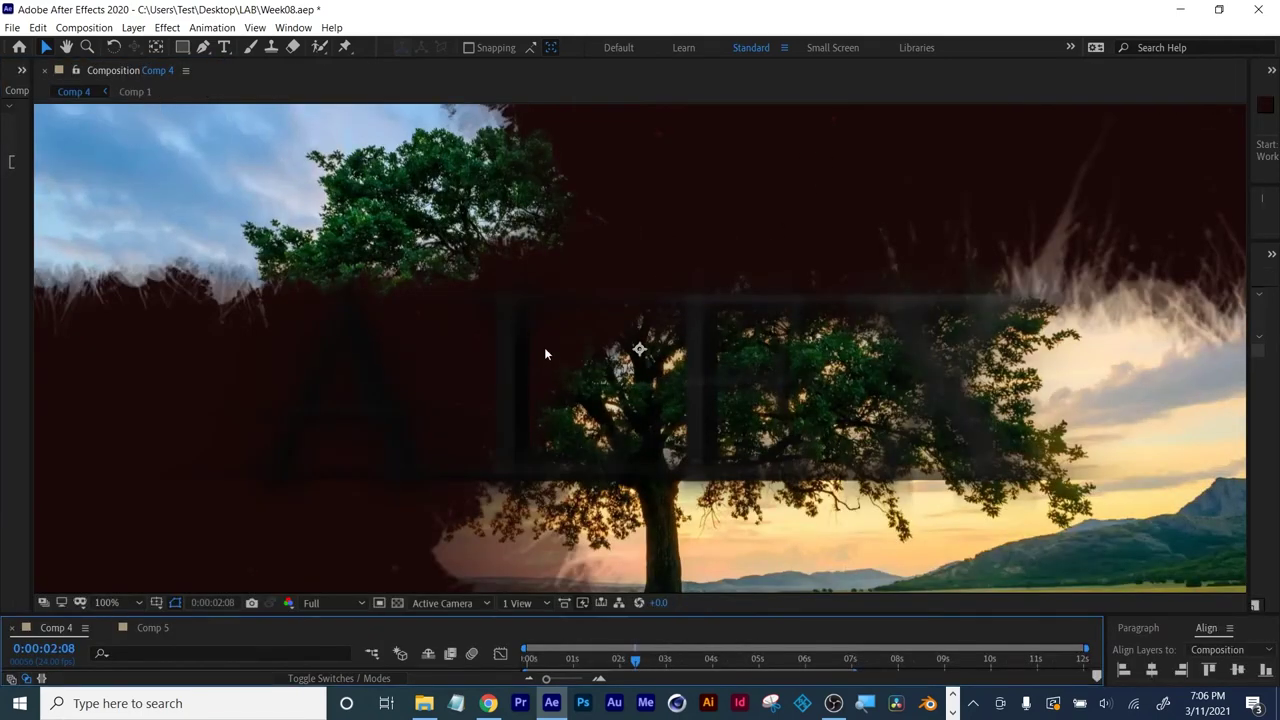
pyautogui.press('`')
pyautogui.moveTo(381, 466); pyautogui.dragTo(364, 553)
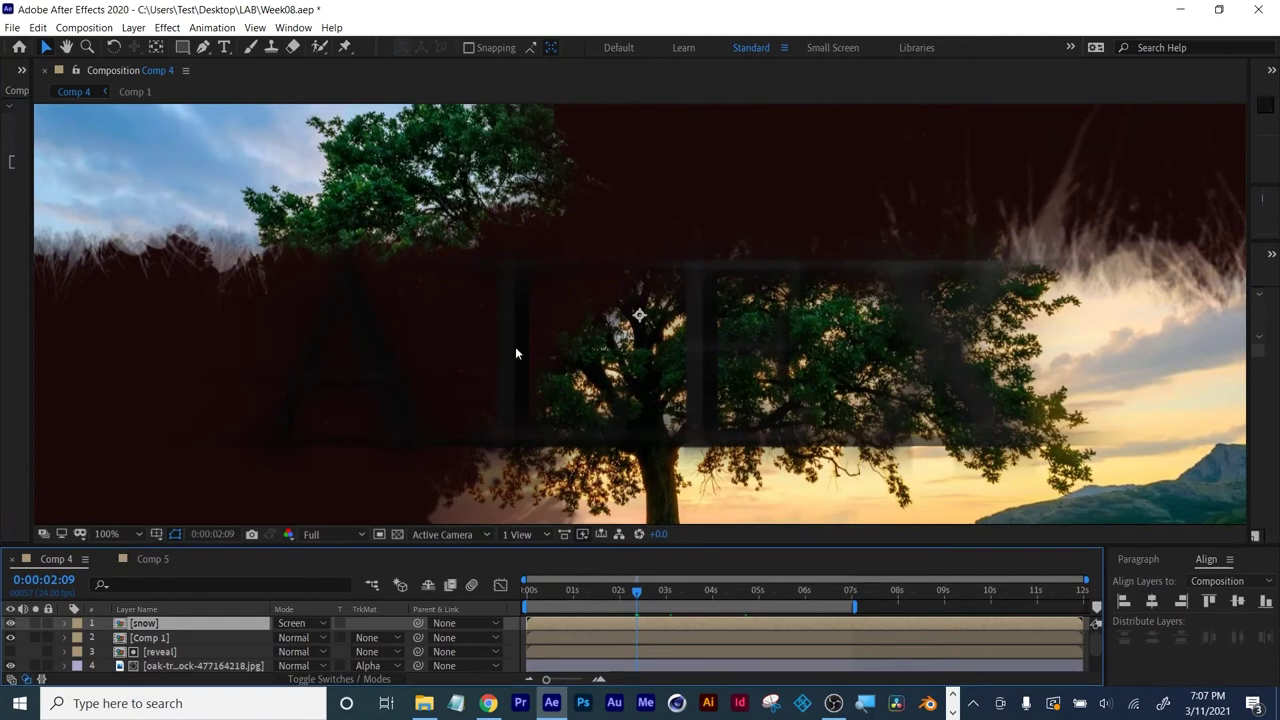
pyautogui.moveTo(494, 543); pyautogui.dragTo(489, 657)
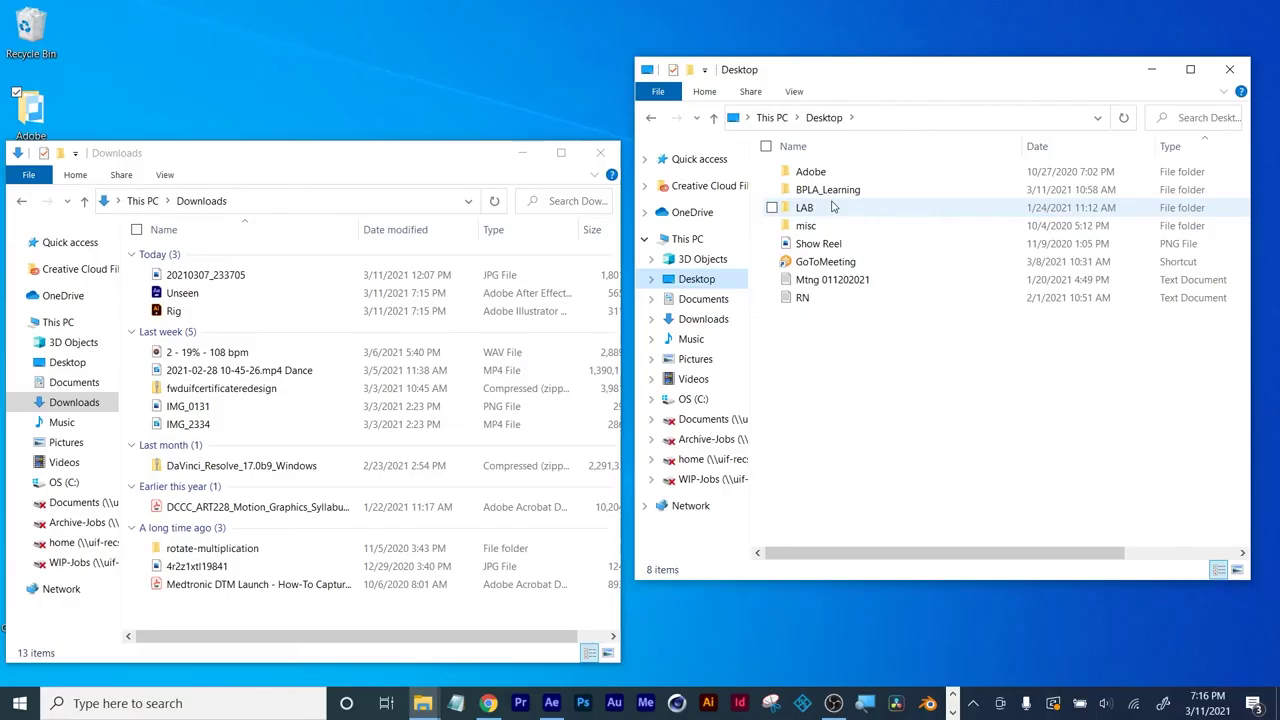
# Browse into the LAB folder on the desktop and open the subfolder at the head of its list.
pyautogui.doubleClick(833, 207)
pyautogui.doubleClick(830, 190)
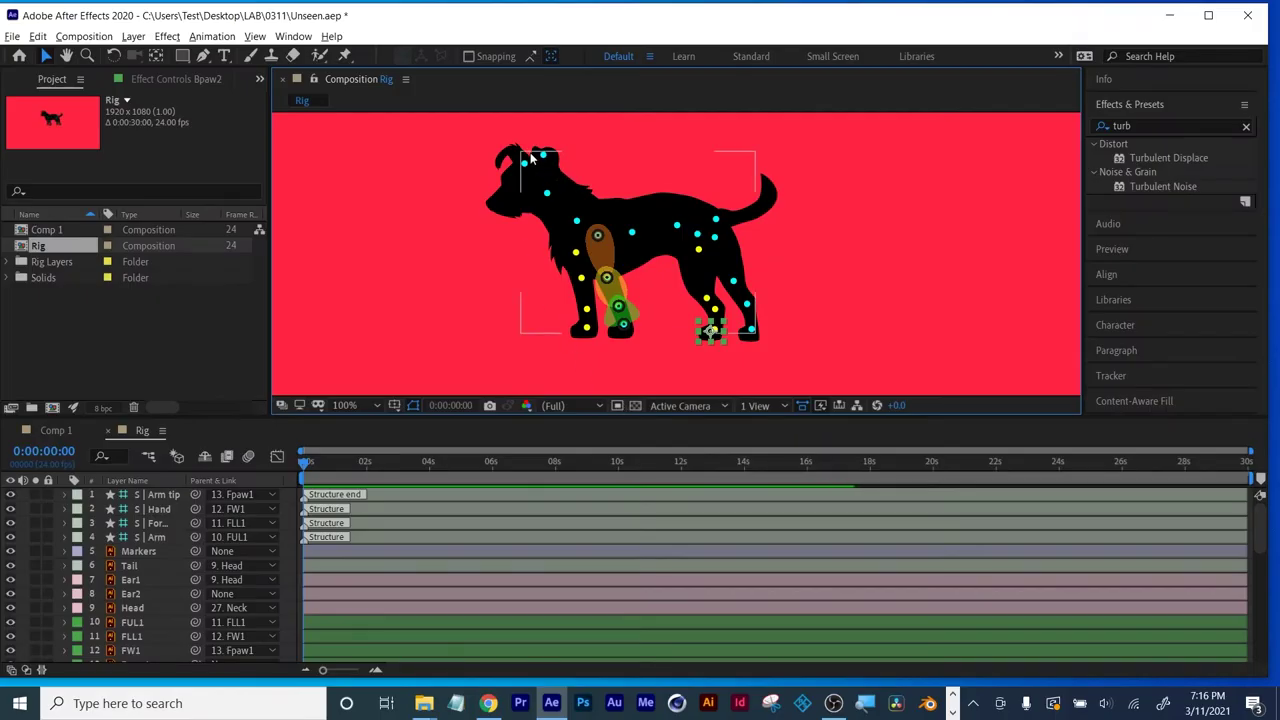
# Switch to After Effects, enlarge the Rig composition viewer and widen the layer name column.
pyautogui.moveTo(620, 416); pyautogui.dragTo(620, 441)
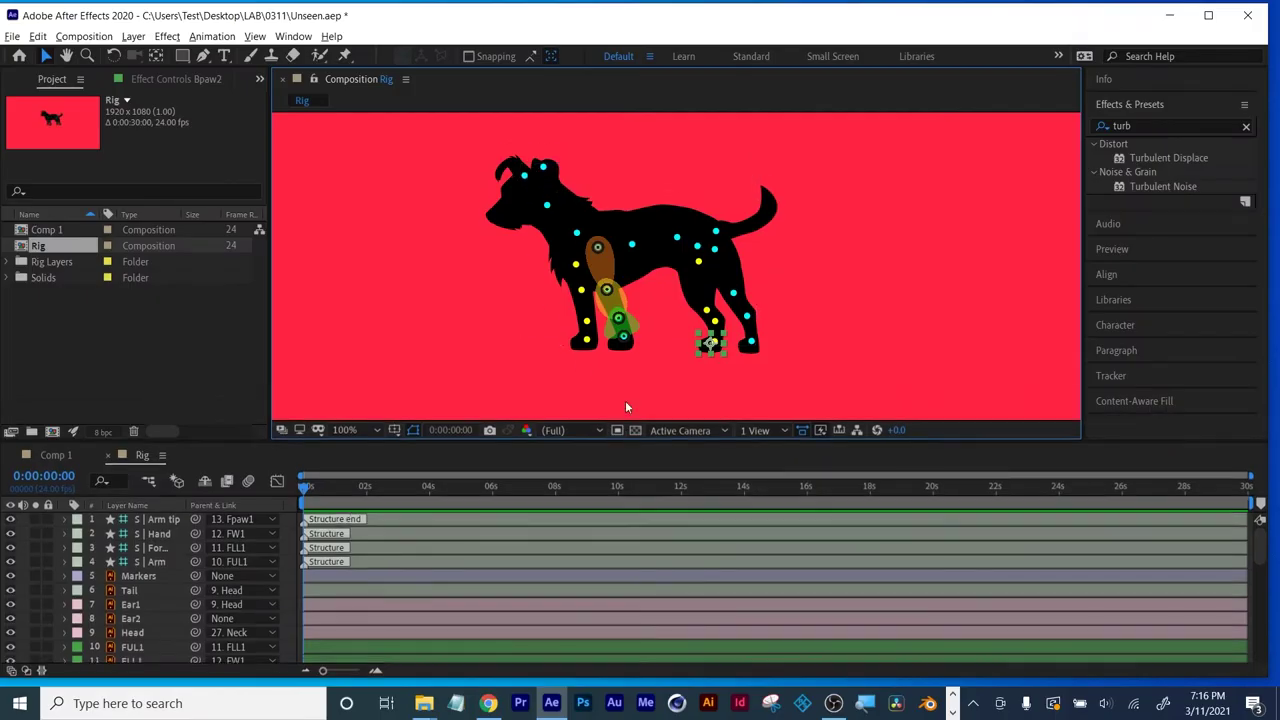
pyautogui.click(148, 563)
pyautogui.press('F2')
pyautogui.moveTo(186, 506); pyautogui.dragTo(262, 506)
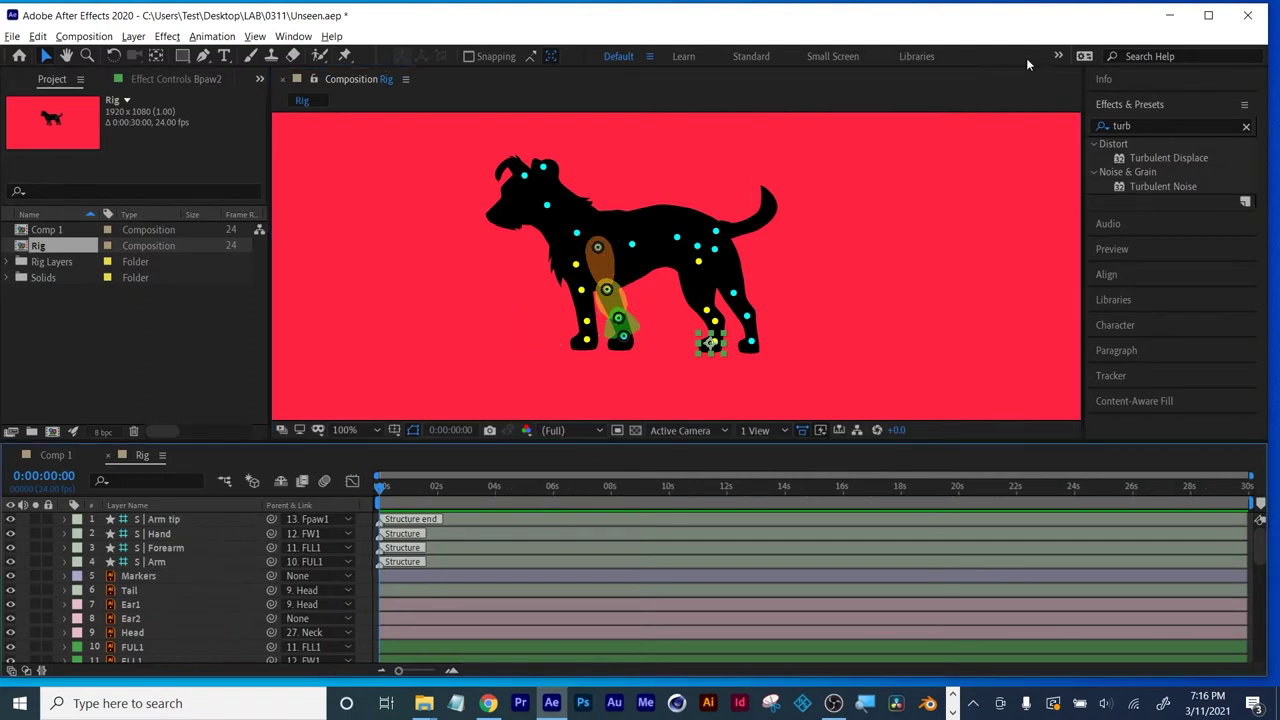
# Switch to the Character Rigging workspace and show Duik's rigging Structures tools.
pyautogui.click(1058, 56)
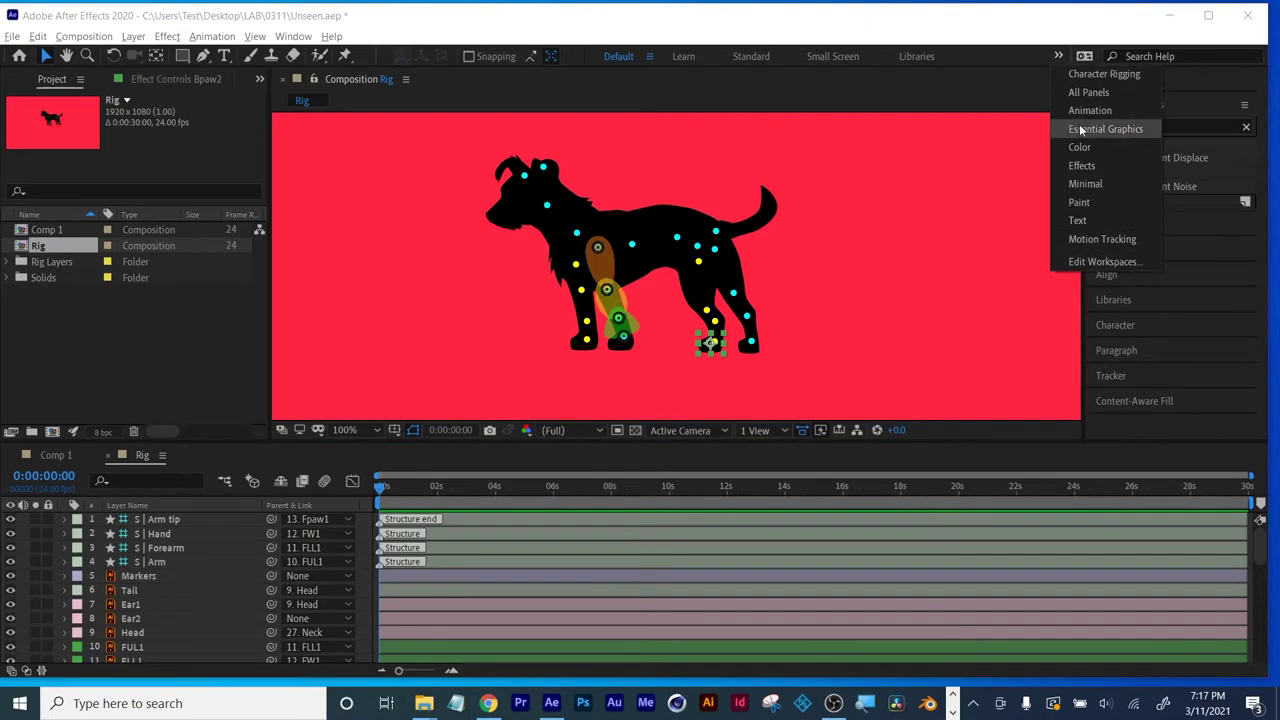
pyautogui.click(1089, 78)
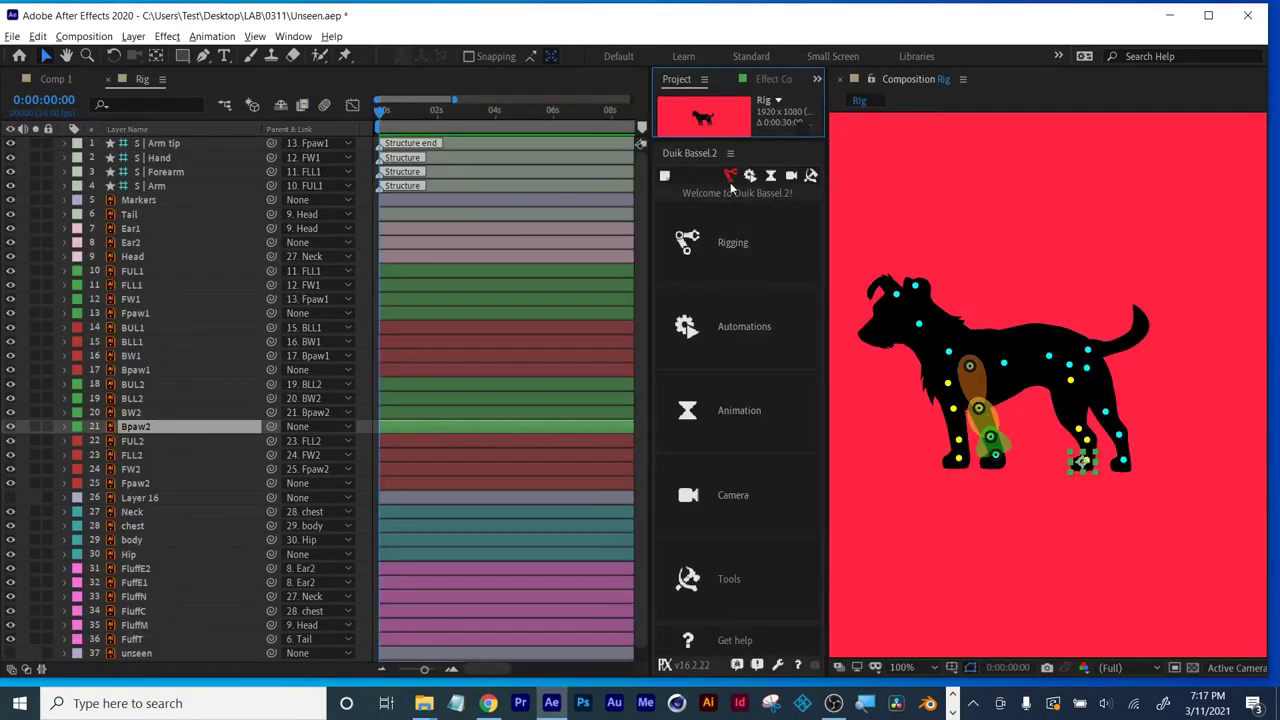
pyautogui.click(731, 176)
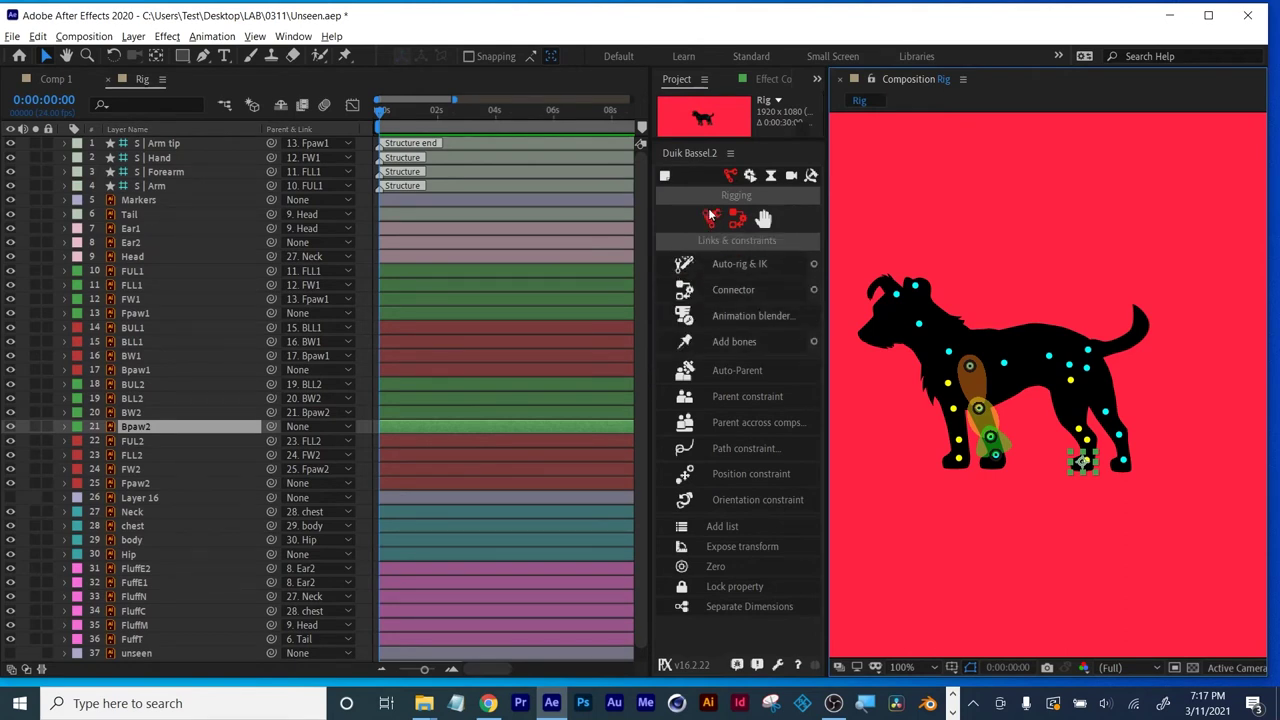
pyautogui.click(710, 217)
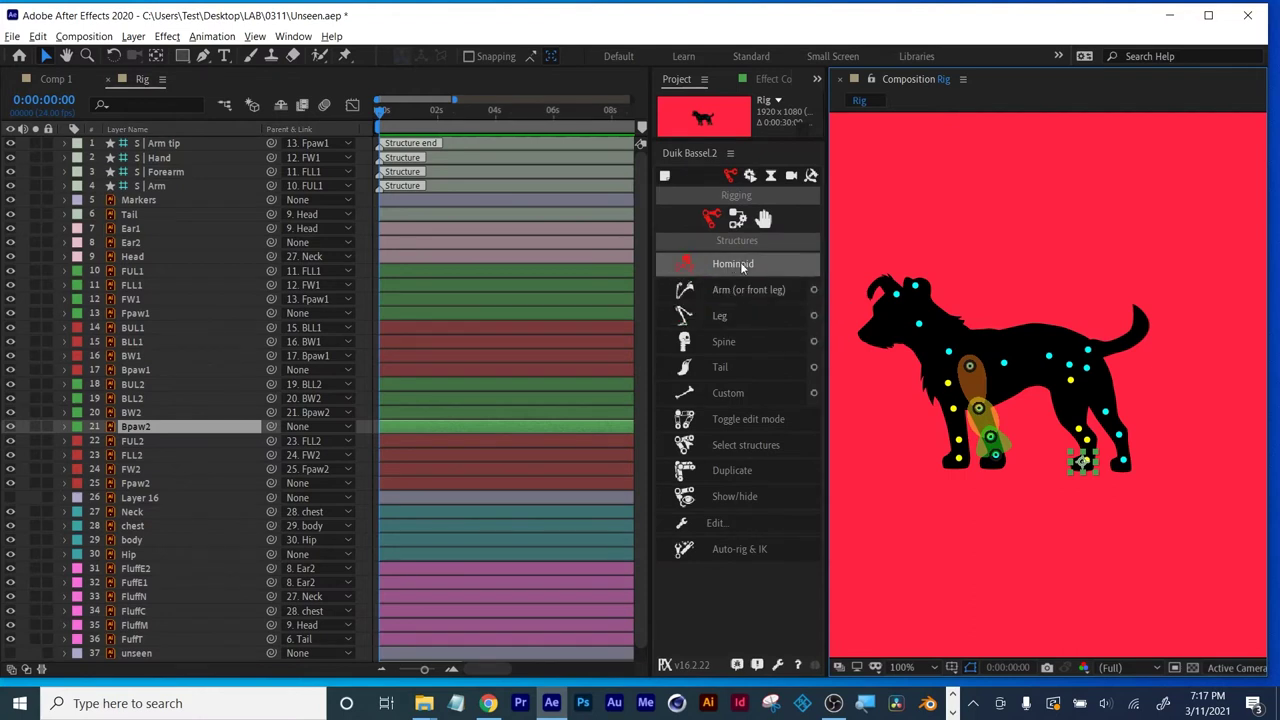
# Delete the four arm structure layers from S | Arm to S | Arm tip.
pyautogui.click(993, 420)
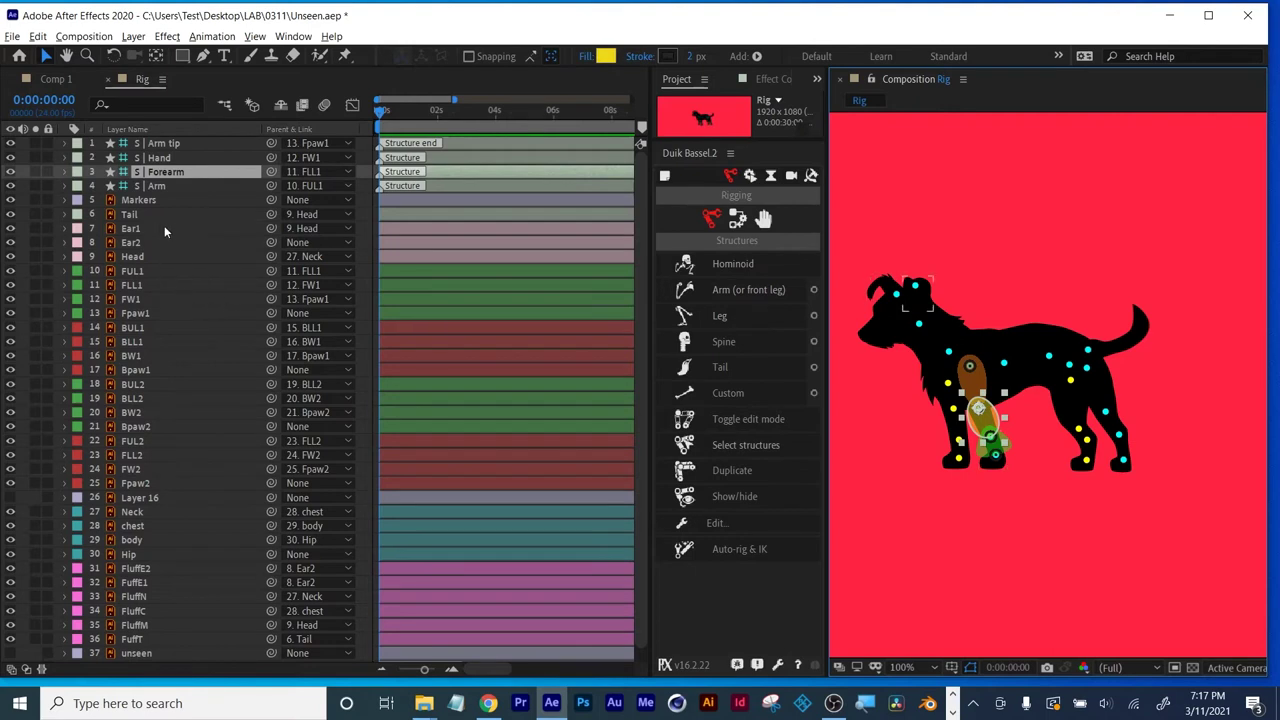
pyautogui.click(154, 182)
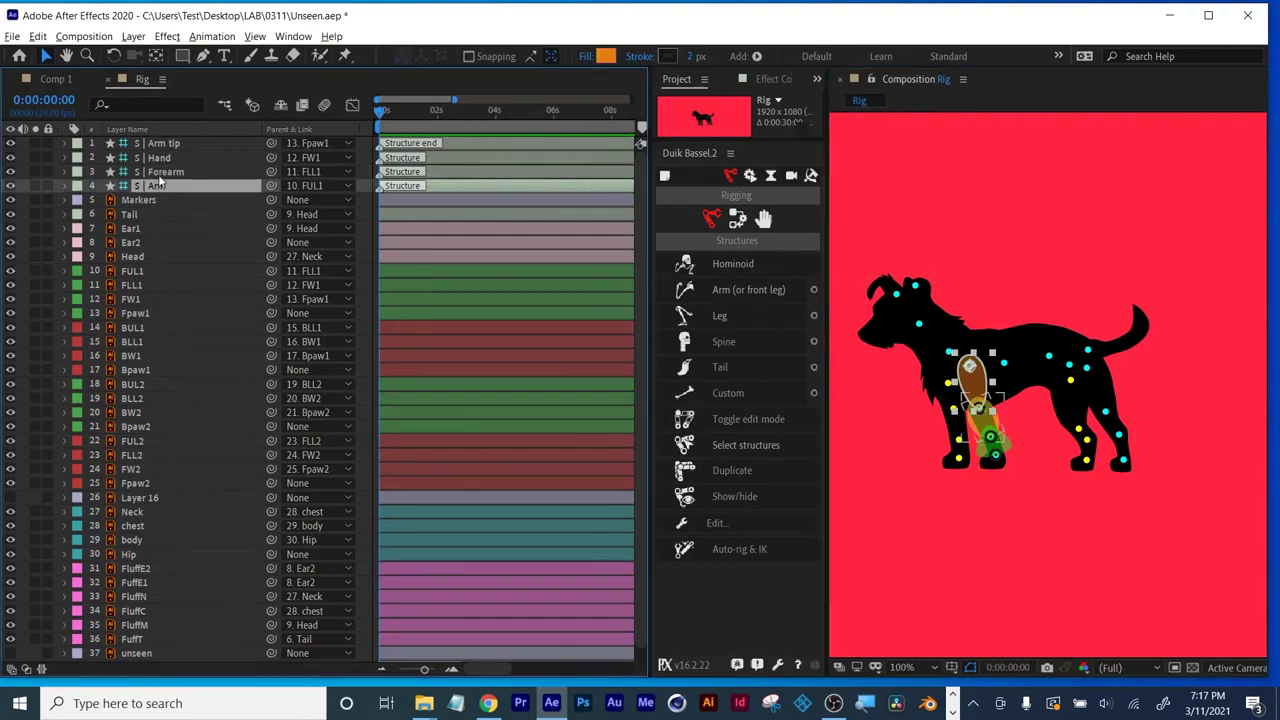
pyautogui.keyDown('shift'); pyautogui.click(164, 145); pyautogui.keyUp('shift')
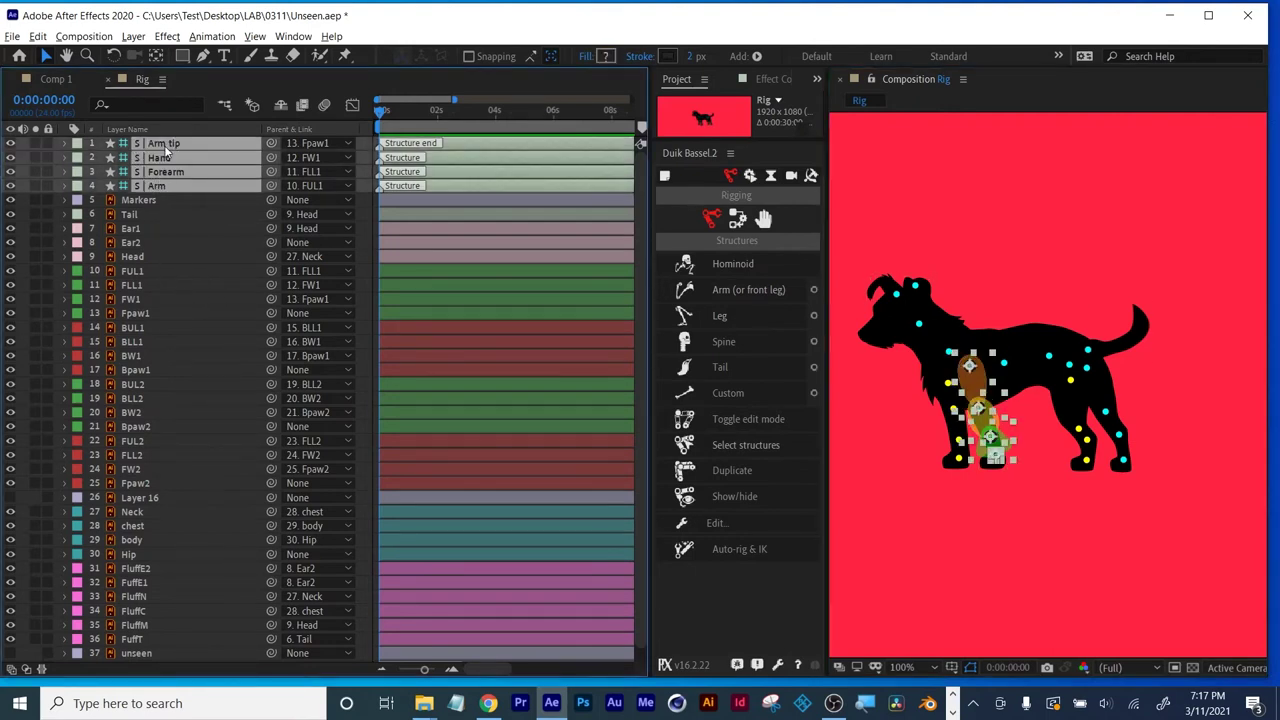
pyautogui.press('Delete')
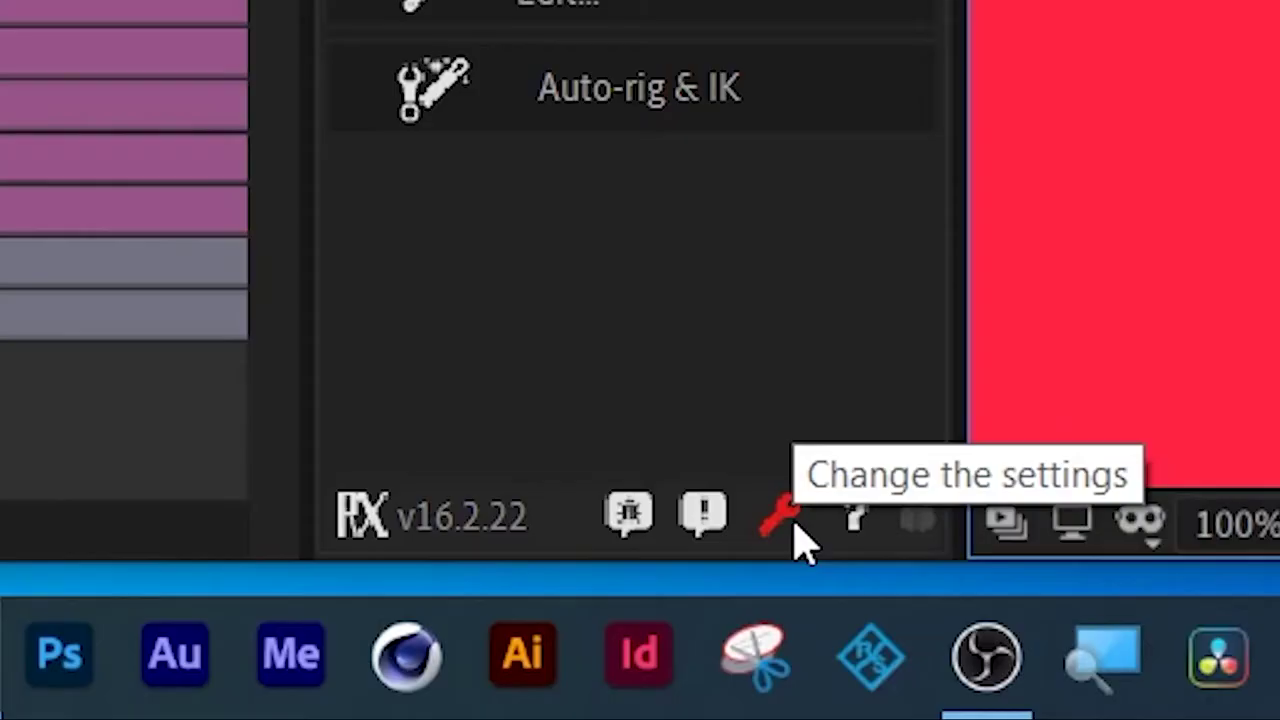
# Set Duik's user interface mode to Standard in its settings.
pyautogui.click(799, 521)
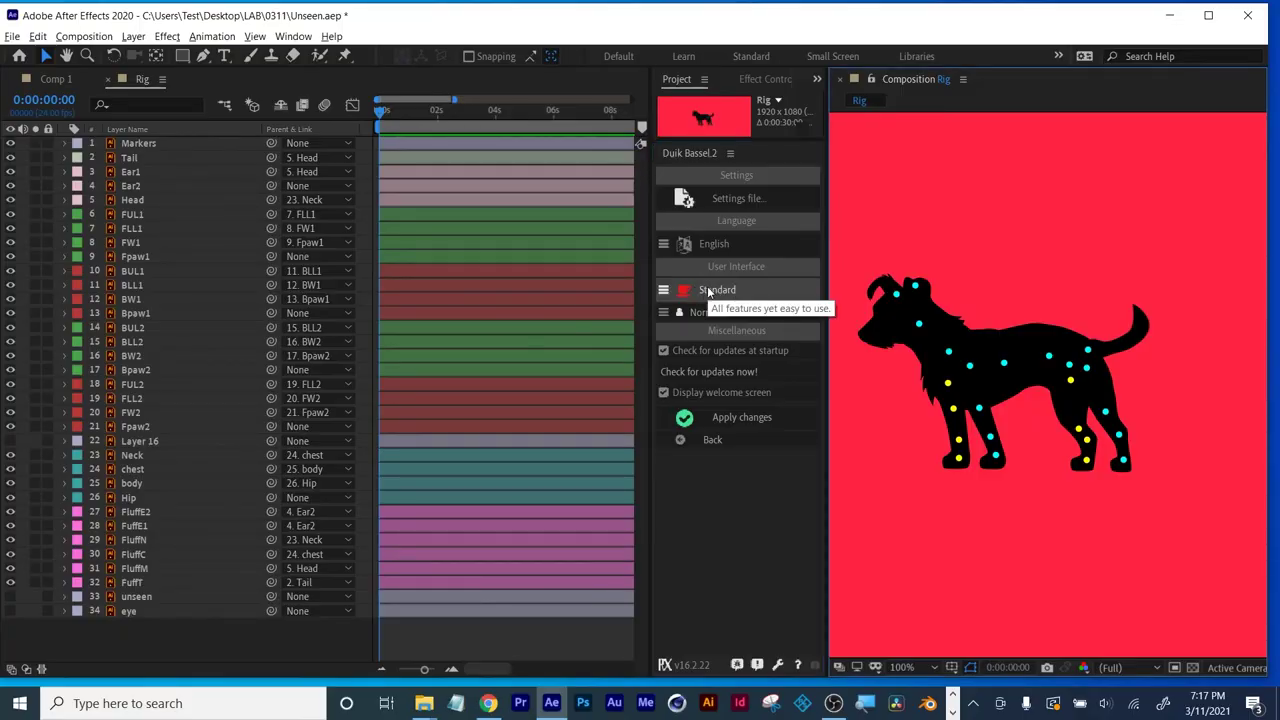
pyautogui.click(708, 291)
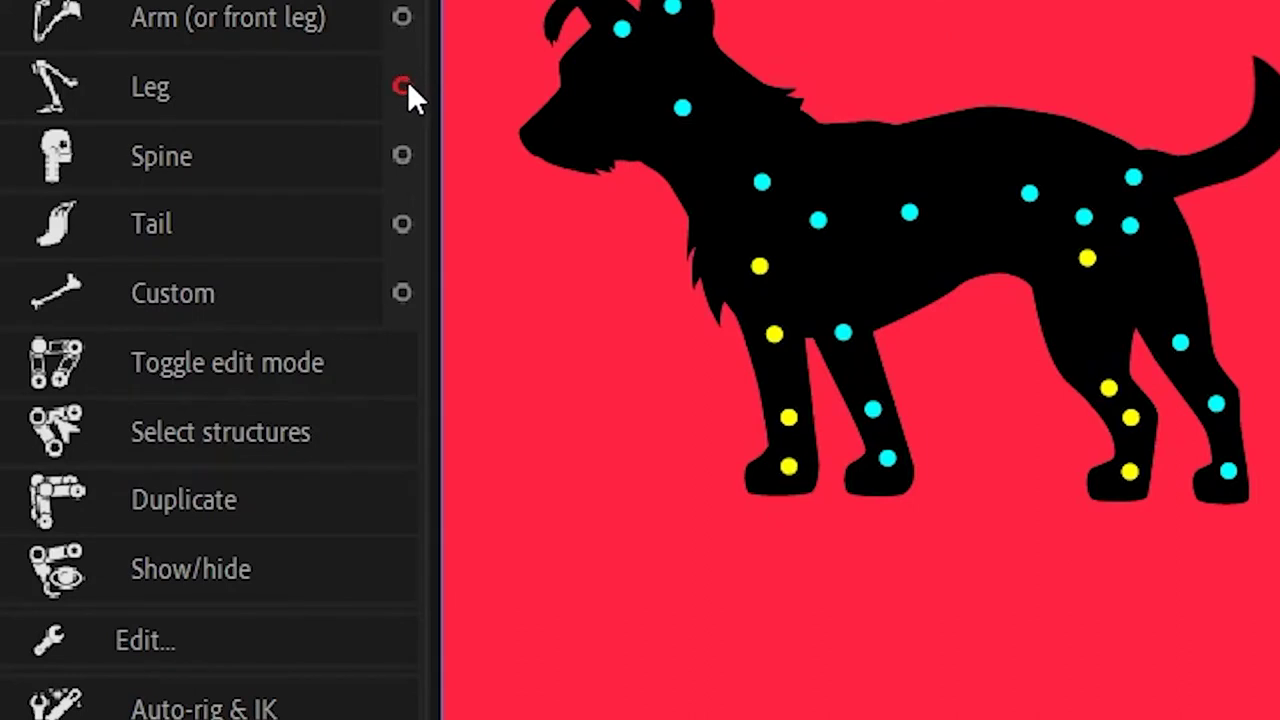
# Create a paw-type Leg structure with Thigh, Calf, Foot and Claws included.
pyautogui.click(404, 86)
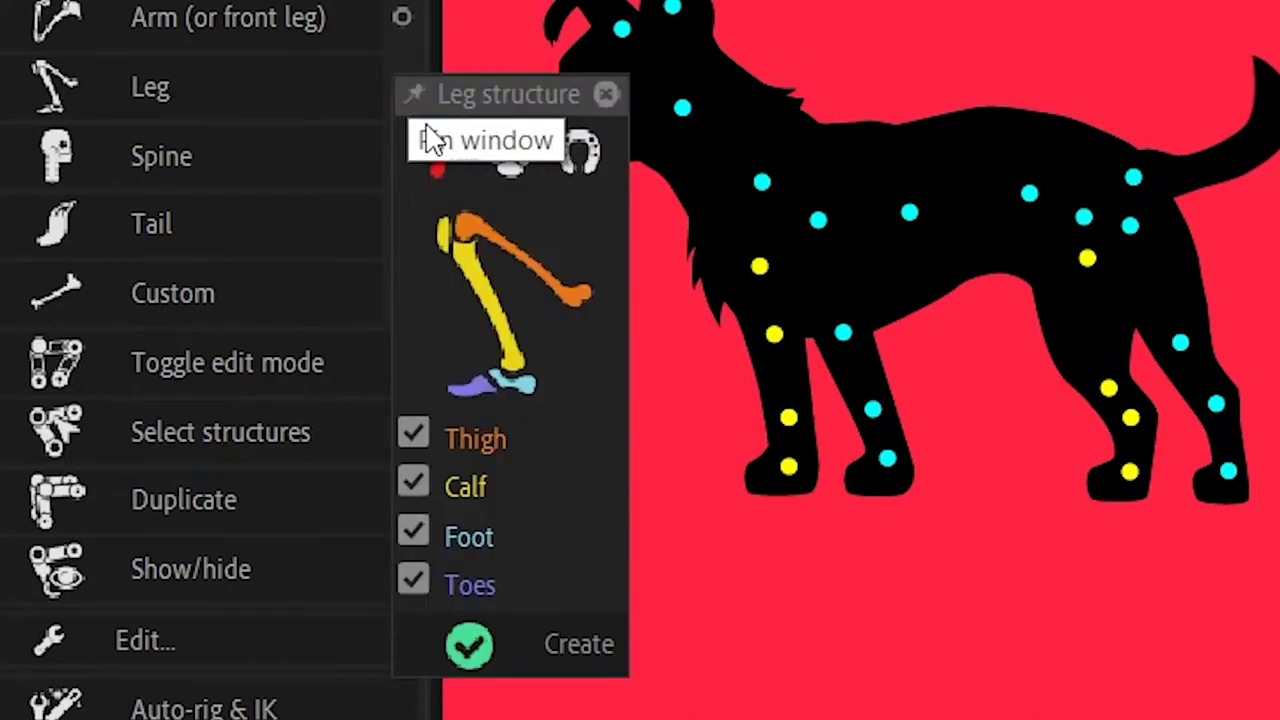
pyautogui.click(516, 152)
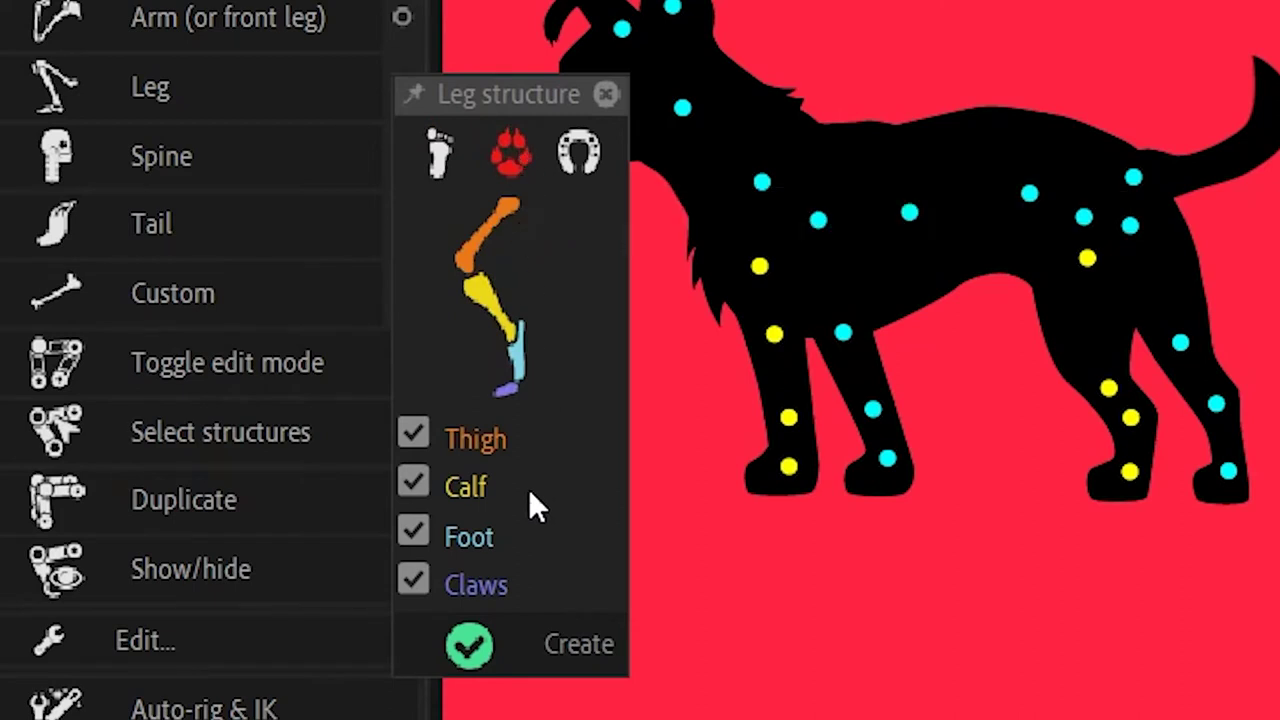
pyautogui.click(571, 643)
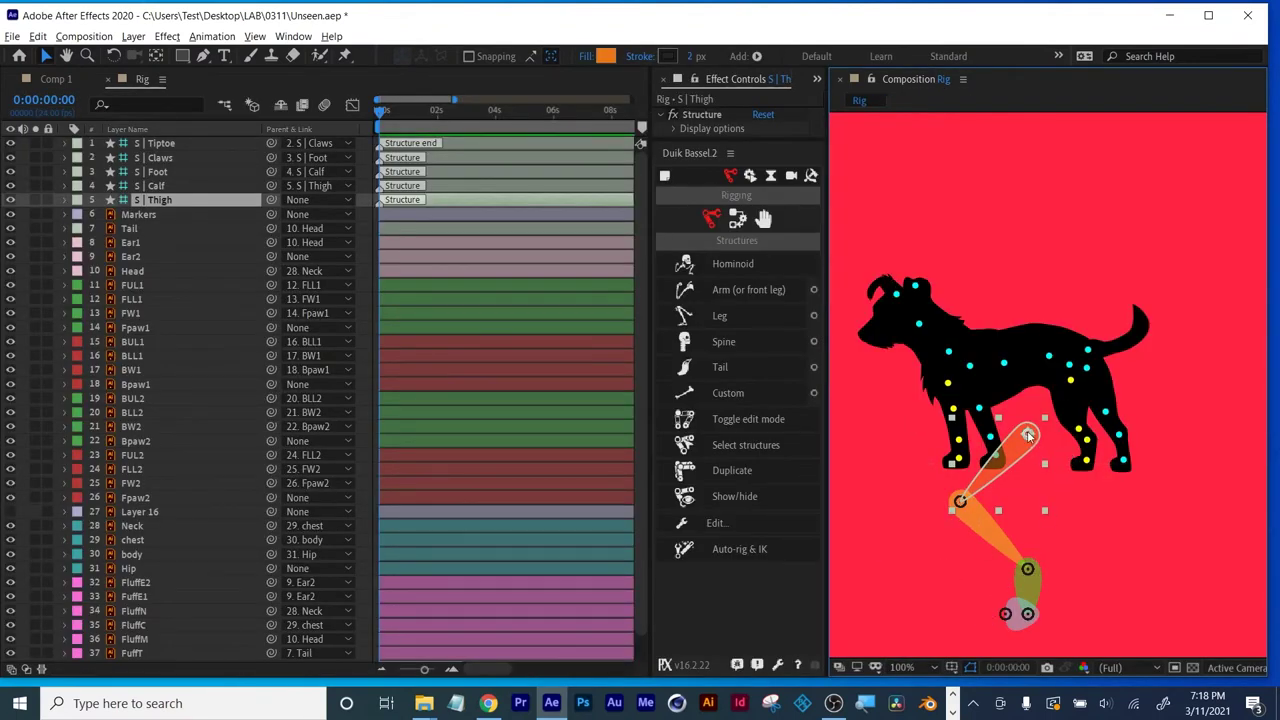
# Place the Thigh joint on the front leg's uppermost cyan marker and the Calf joint on the marker below it.
pyautogui.moveTo(1028, 434); pyautogui.dragTo(968, 362)
pyautogui.scroll(3, 1020, 410)
pyautogui.scroll(-2, 1002, 411)
pyautogui.moveTo(898, 342); pyautogui.dragTo(895, 345)
pyautogui.moveTo(920, 432); pyautogui.dragTo(1060, 399)
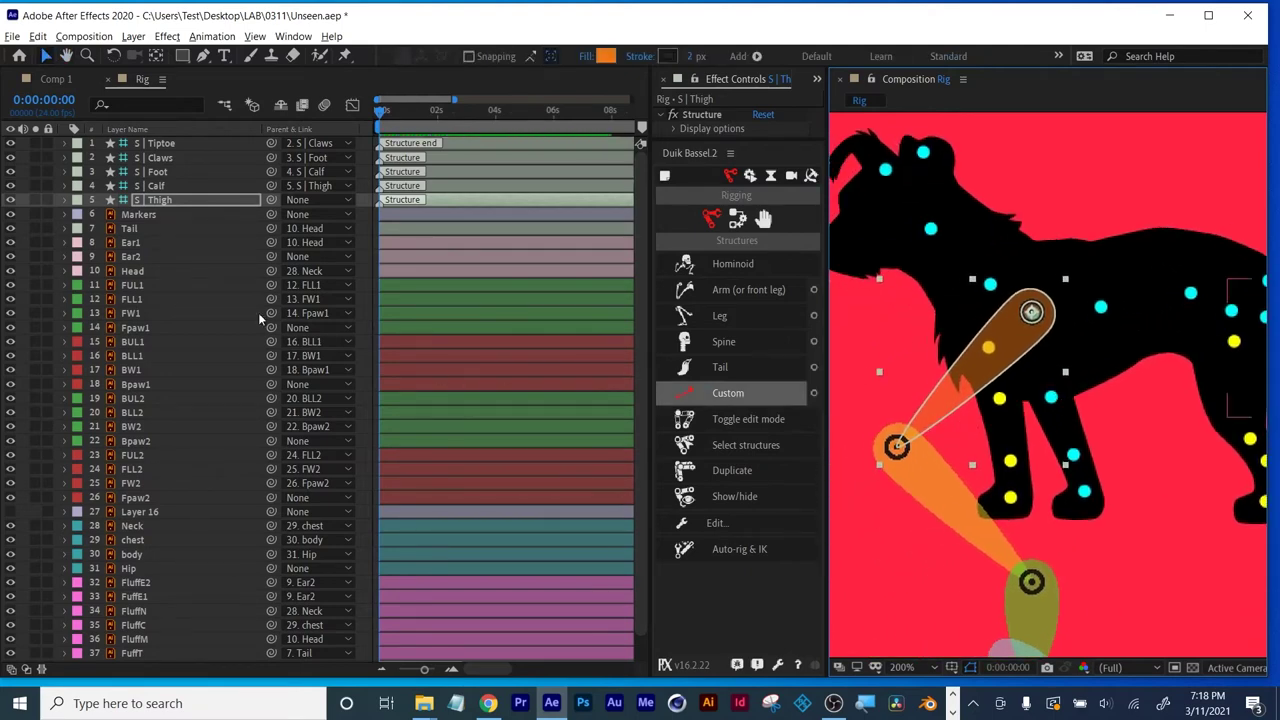
pyautogui.click(155, 186)
pyautogui.moveTo(896, 447); pyautogui.dragTo(1050, 398)
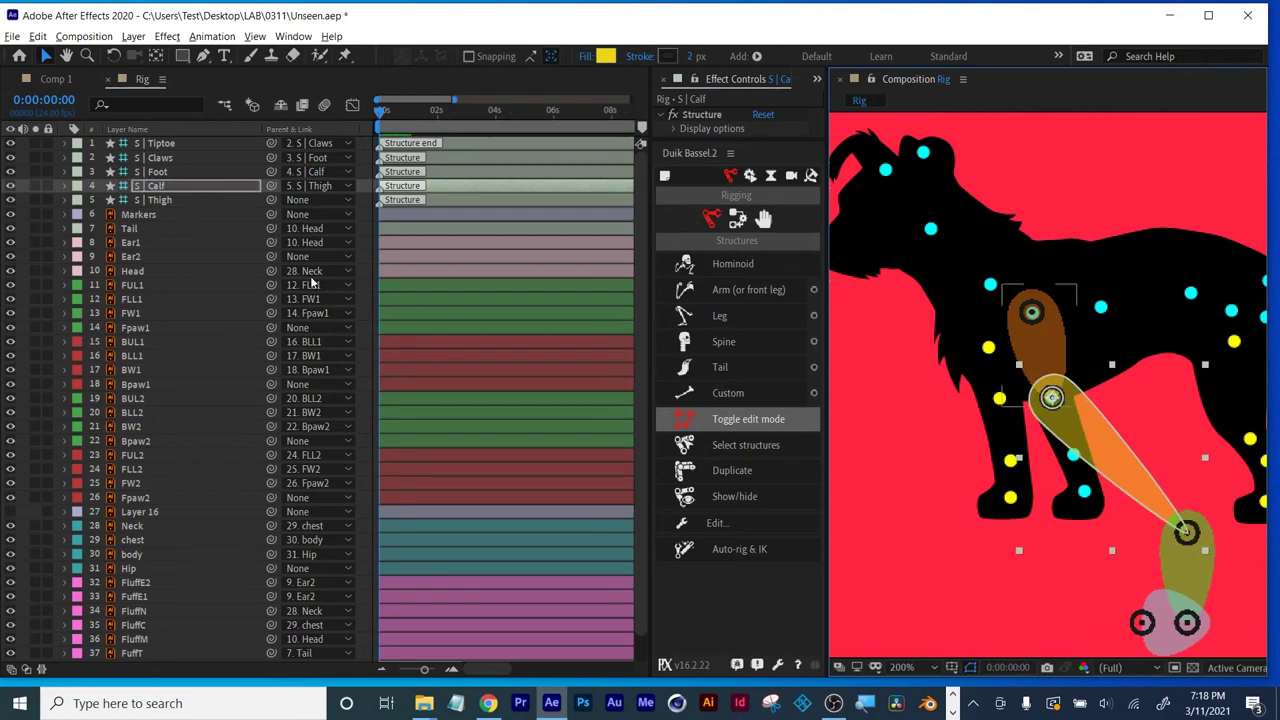
# Place the Foot and Claws joints on the front leg's two lower cyan markers and the Tiptoe joint at the paw's front.
pyautogui.click(155, 172)
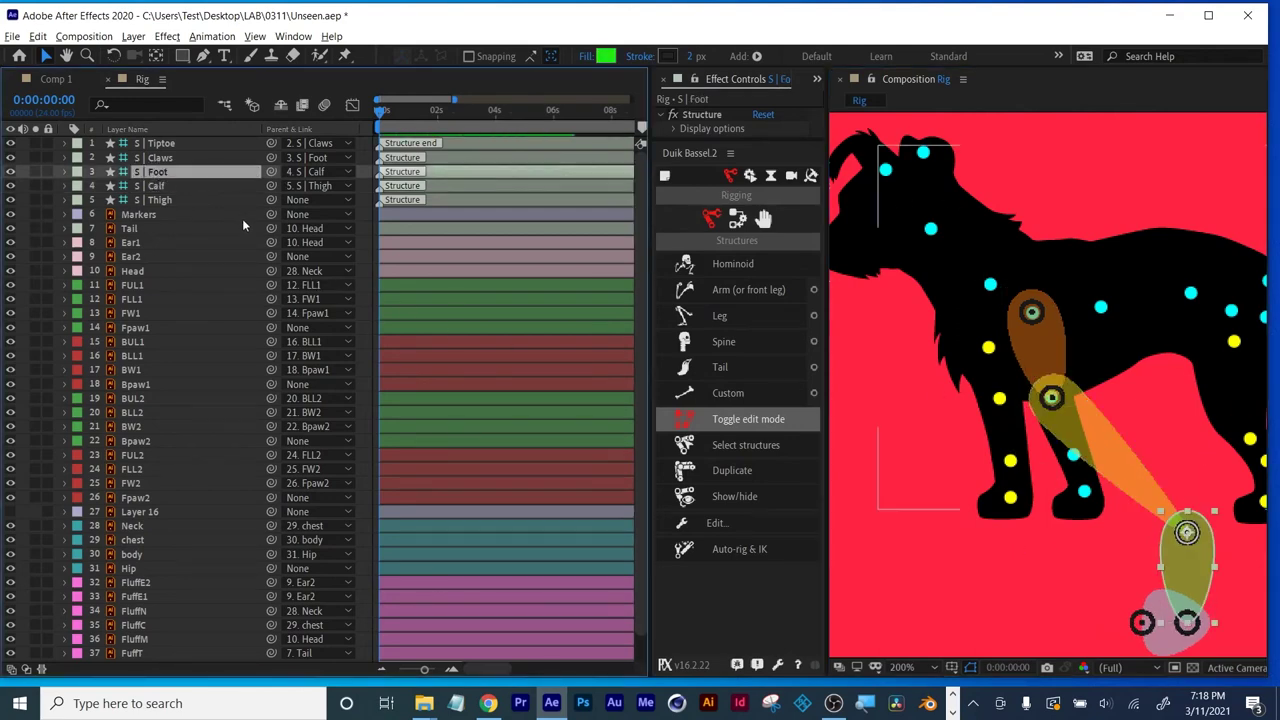
pyautogui.click(1188, 533)
pyautogui.moveTo(1188, 533); pyautogui.dragTo(1076, 456)
pyautogui.click(160, 157)
pyautogui.moveTo(1076, 545); pyautogui.dragTo(1055, 508)
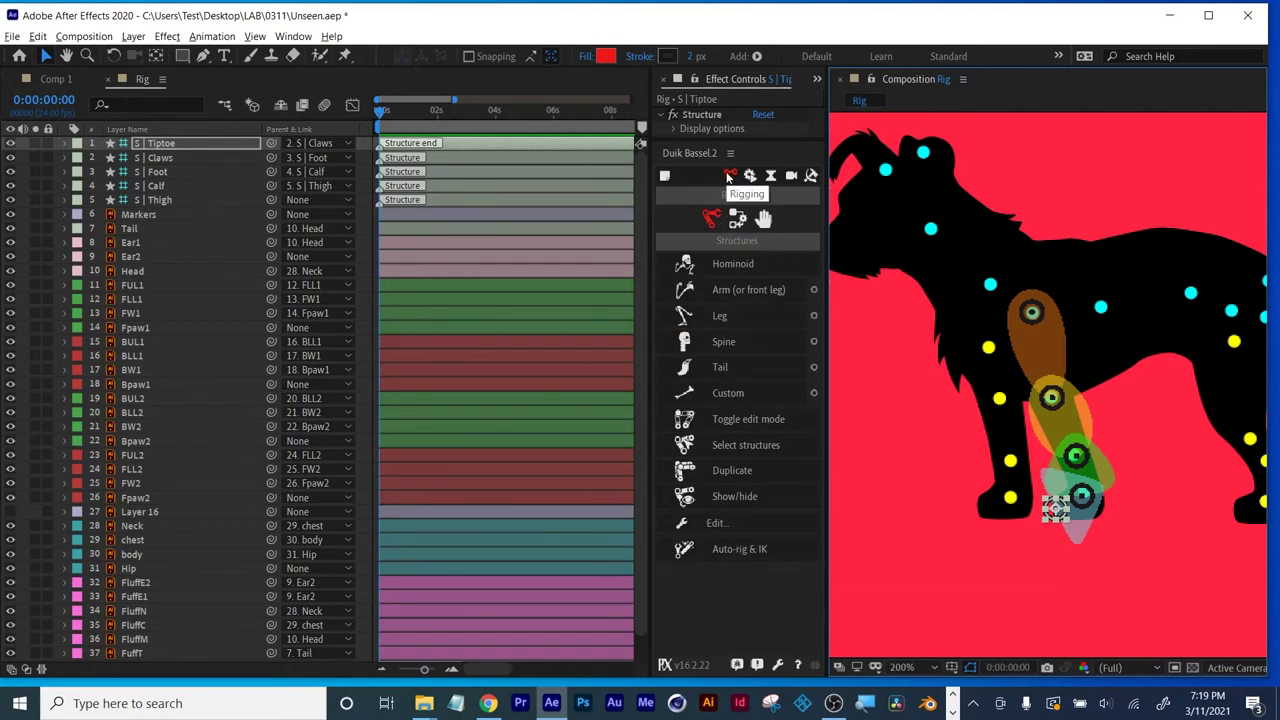
# Look through Duik's Links & constraints and Controllers tools, and return to the Structures tools.
pyautogui.click(737, 219)
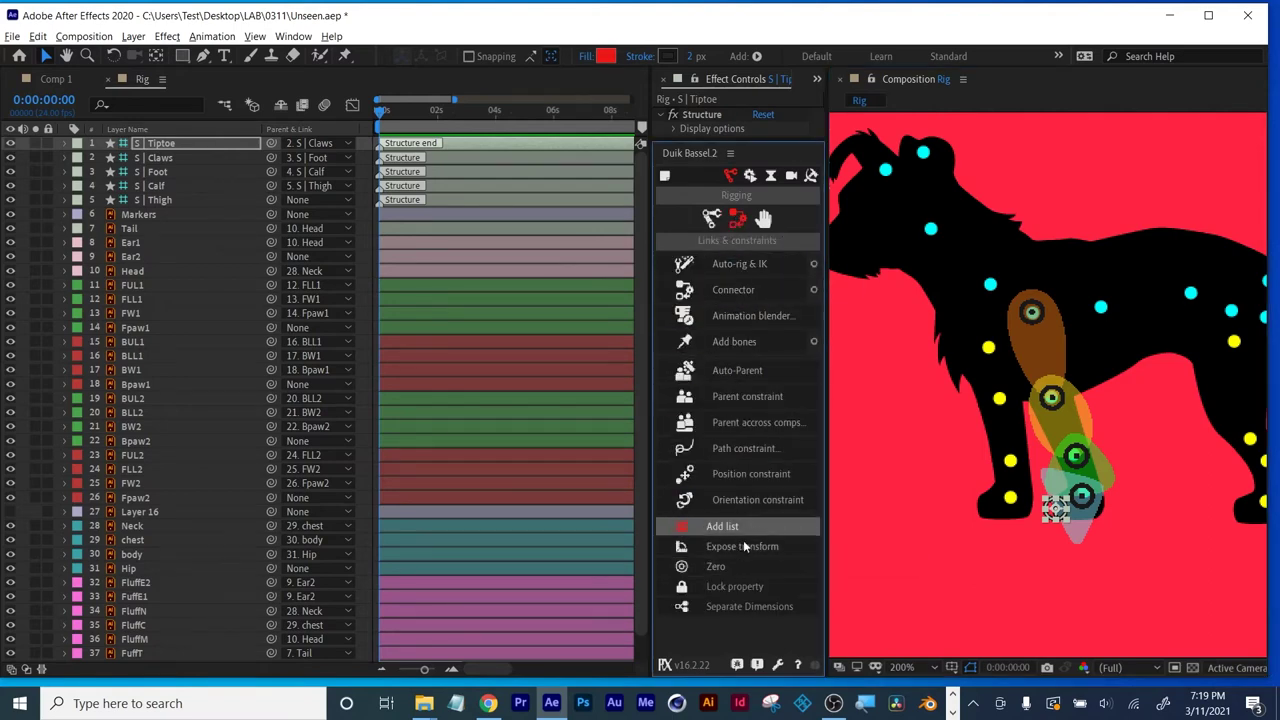
pyautogui.click(764, 219)
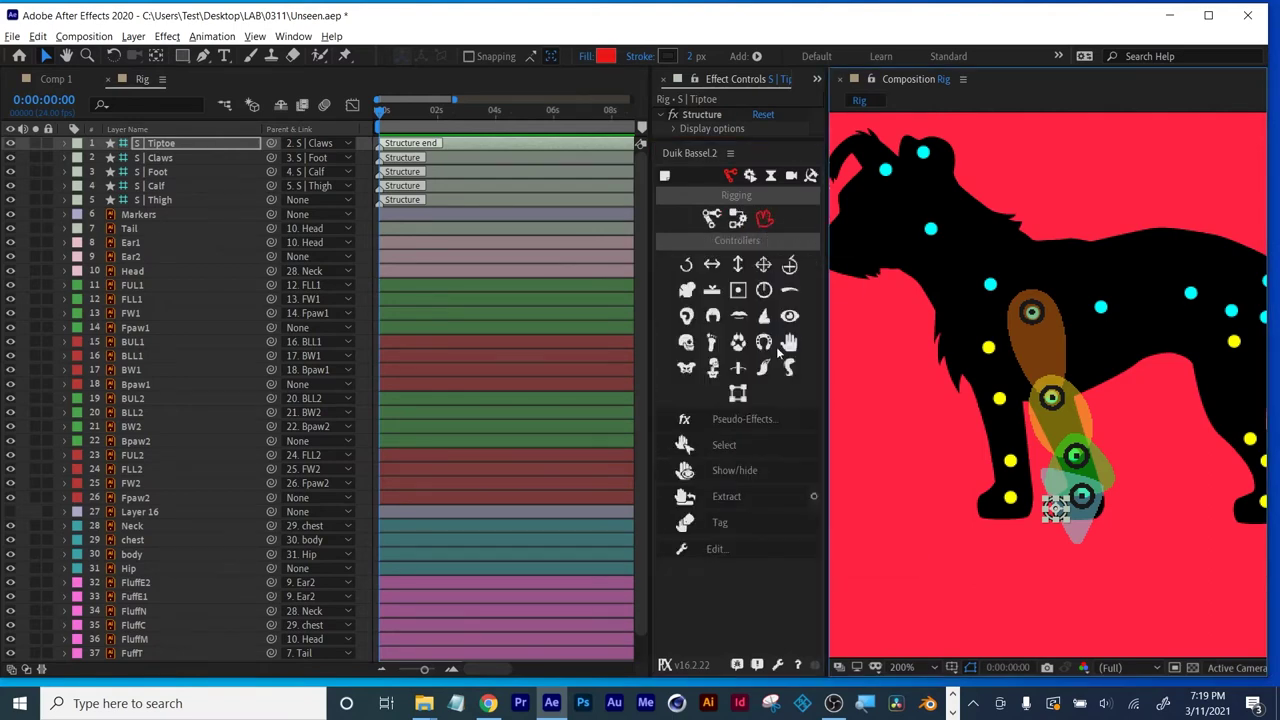
pyautogui.click(711, 219)
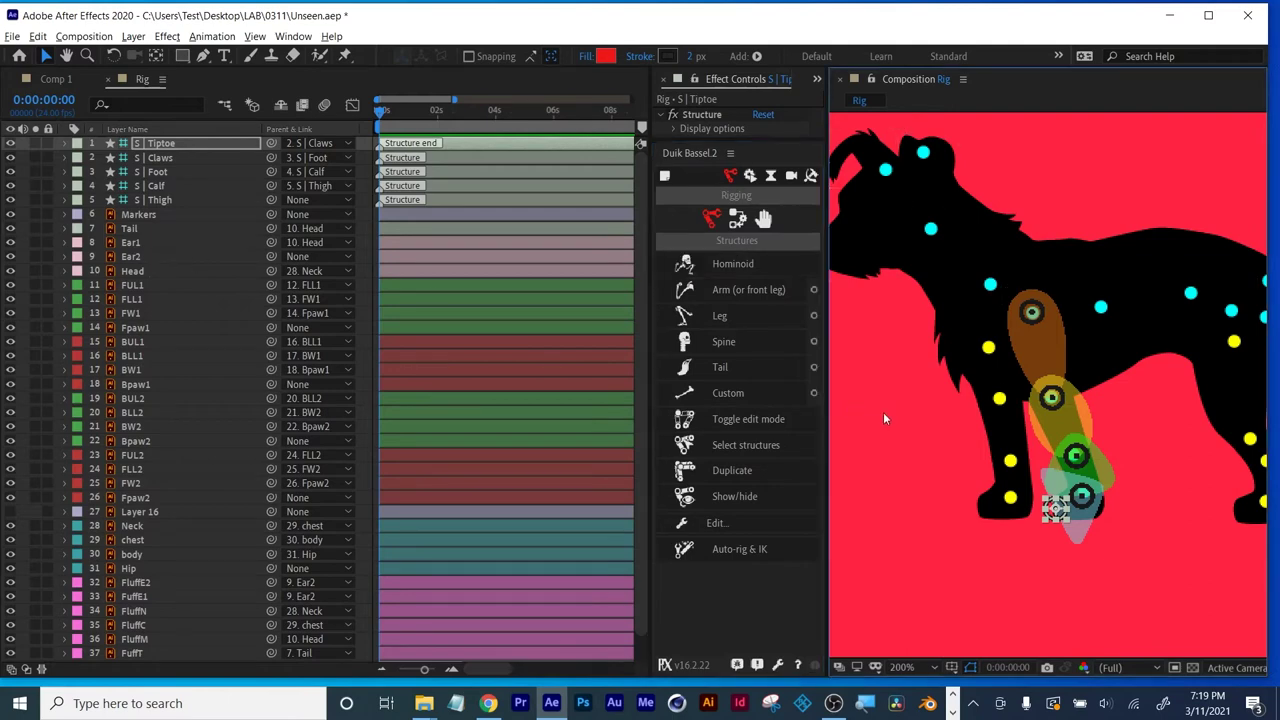
# Hide the five leg structure layers from S | Thigh to S | Tiptoe.
pyautogui.moveTo(10, 200); pyautogui.dragTo(10, 143)
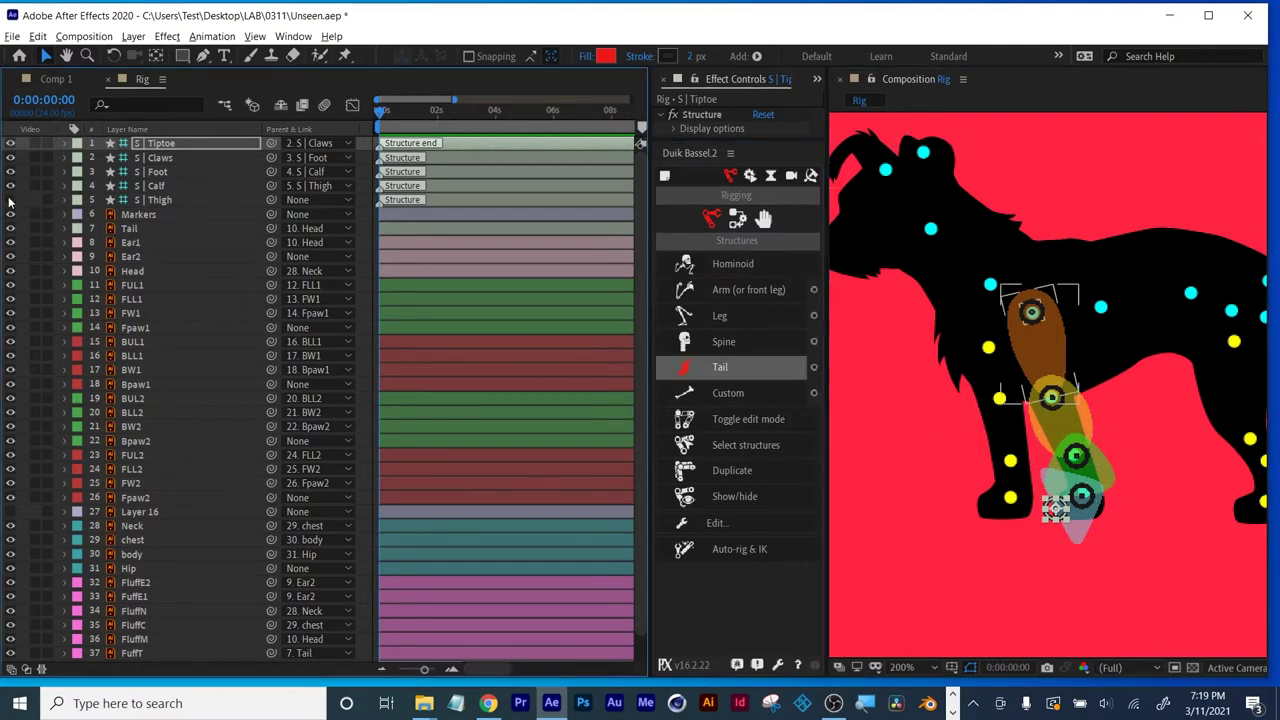
pyautogui.click(1078, 438)
pyautogui.scroll(-1, 158, 448)
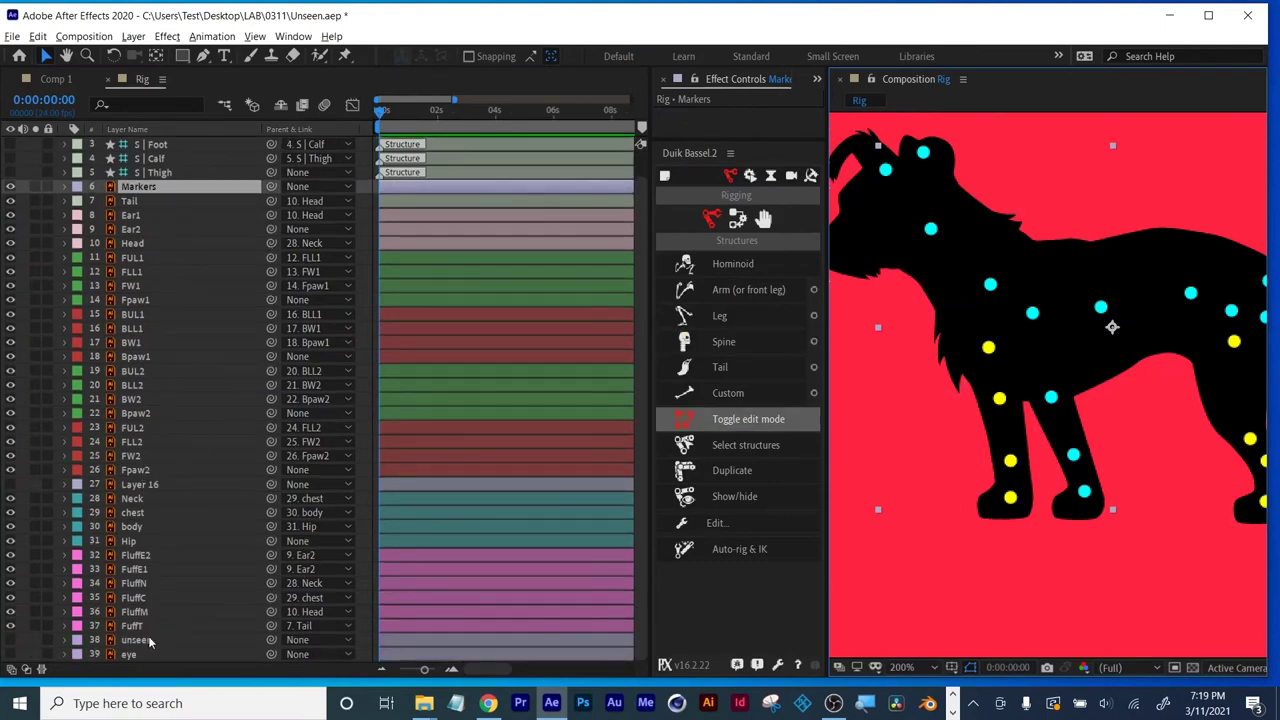
pyautogui.scroll(1, 150, 618)
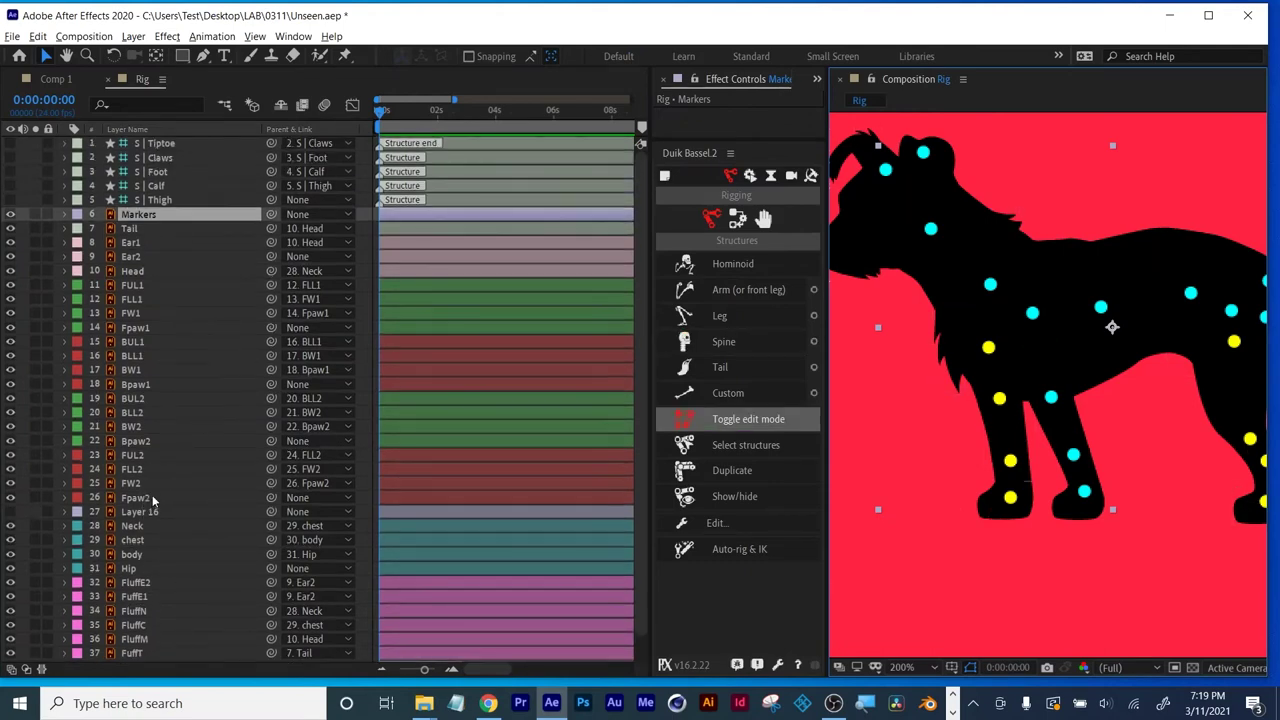
# Examine the Markers, Tail, ear, Head and Fpaw1 layers to identify which artwork forms the front leg.
pyautogui.click(137, 386)
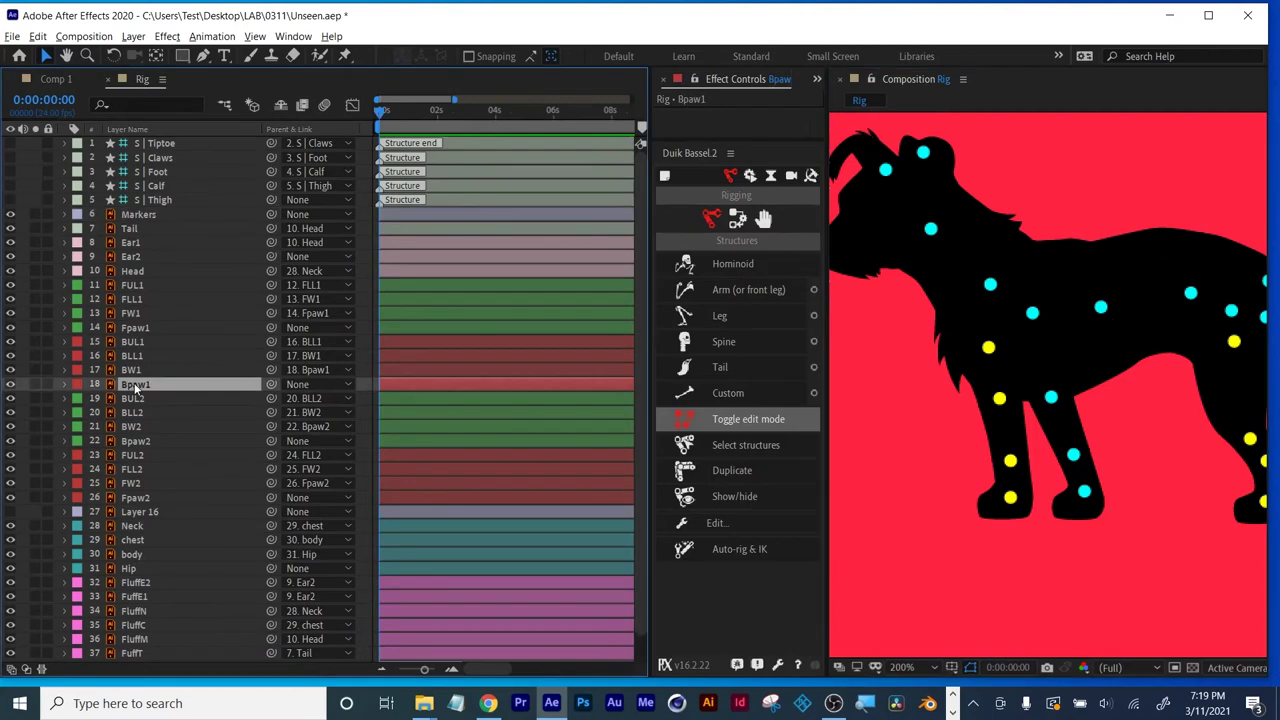
pyautogui.click(143, 215)
pyautogui.click(10, 215)
pyautogui.click(10, 215)
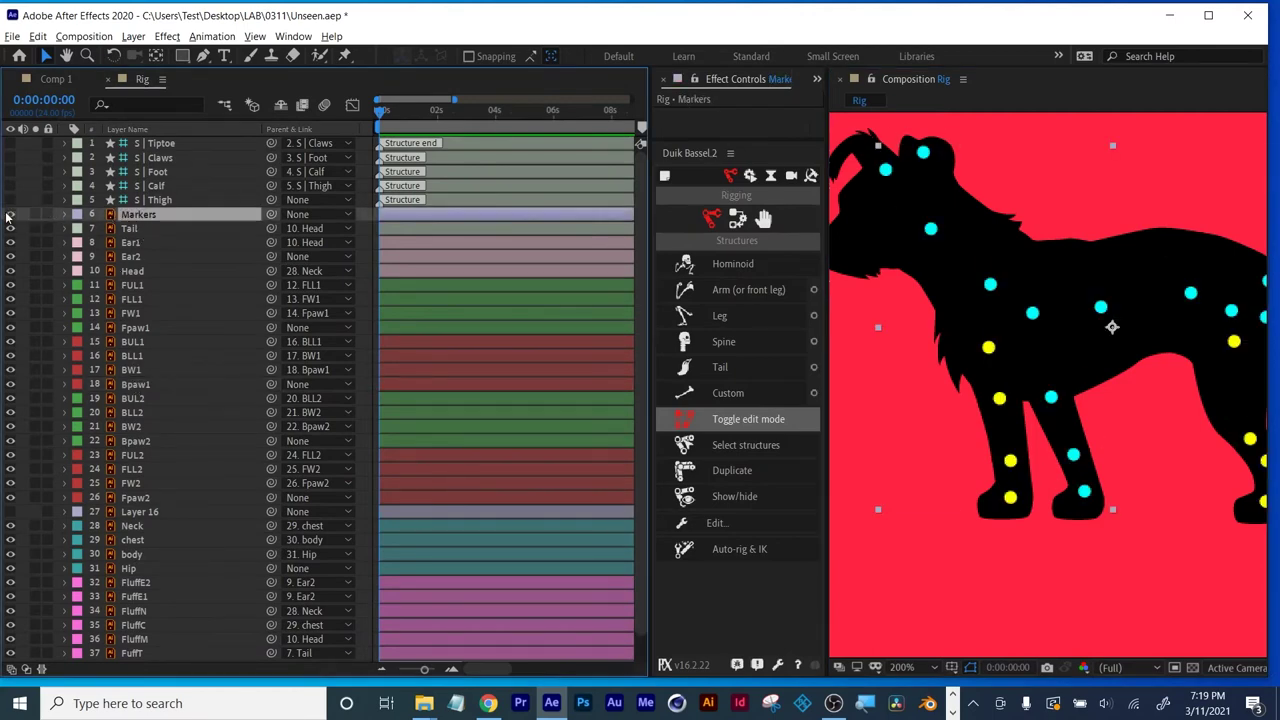
pyautogui.click(130, 229)
pyautogui.click(131, 243)
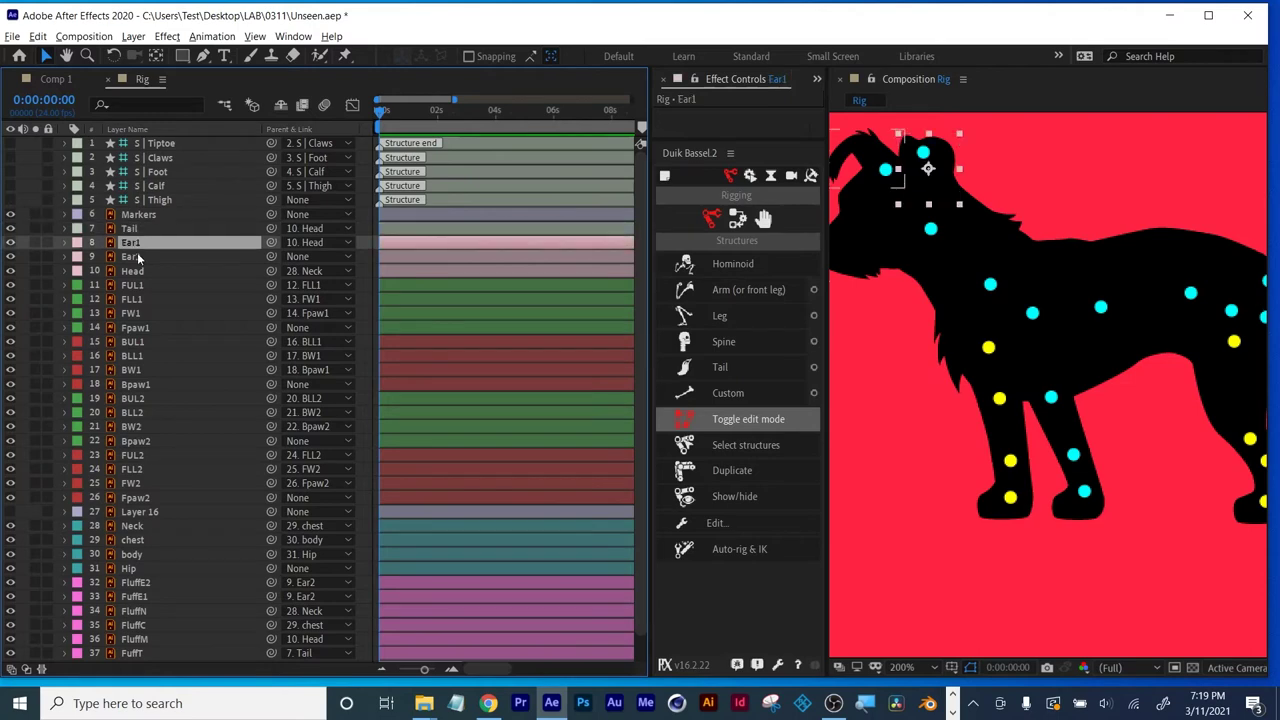
pyautogui.click(133, 257)
pyautogui.click(133, 271)
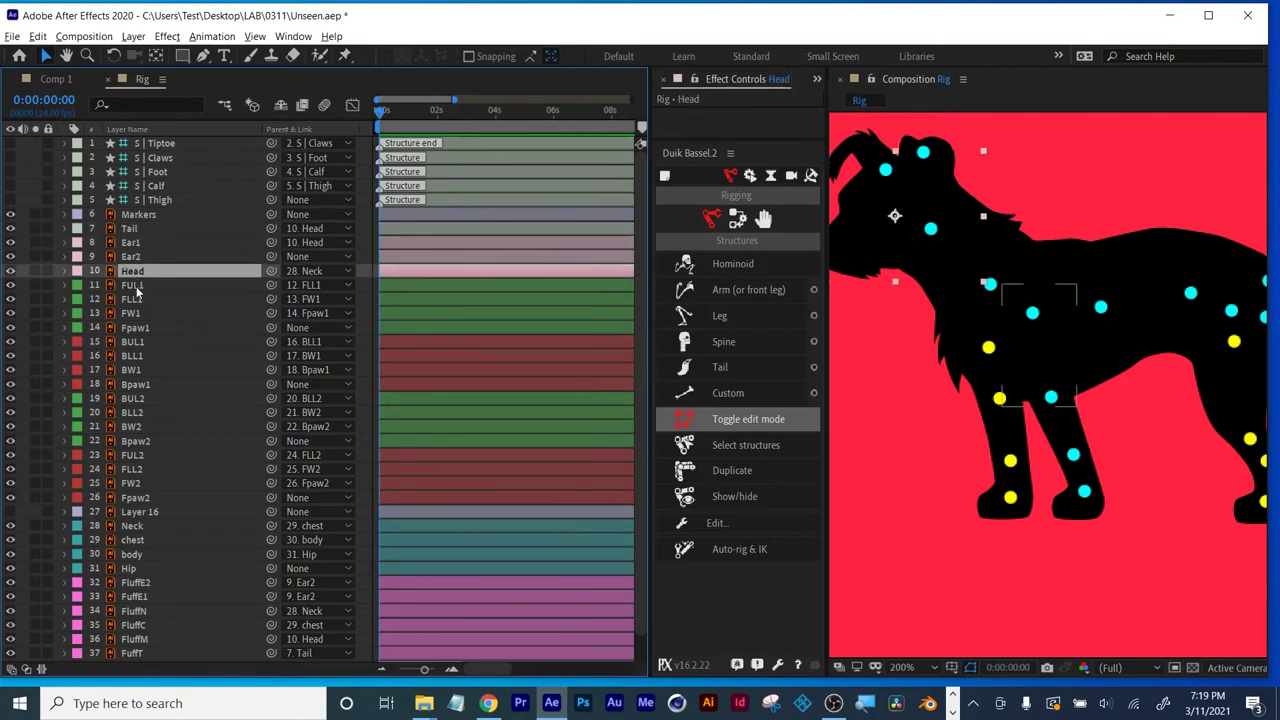
pyautogui.click(138, 328)
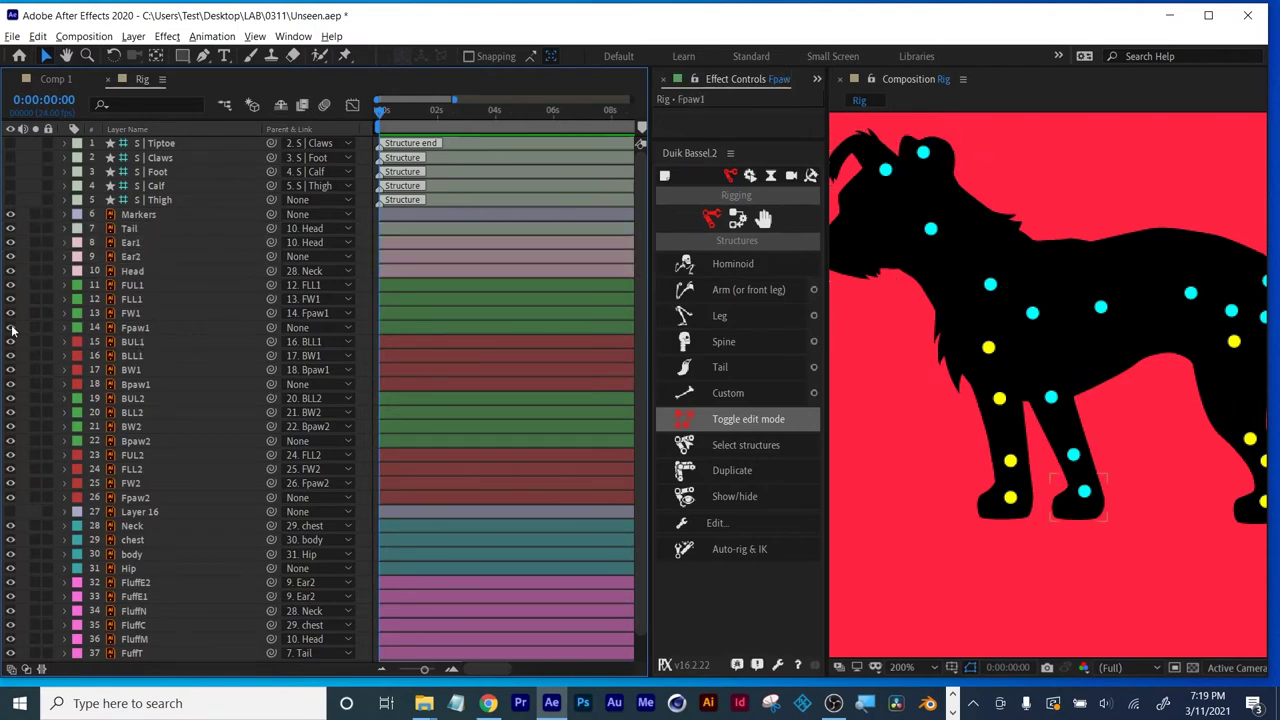
pyautogui.click(138, 330)
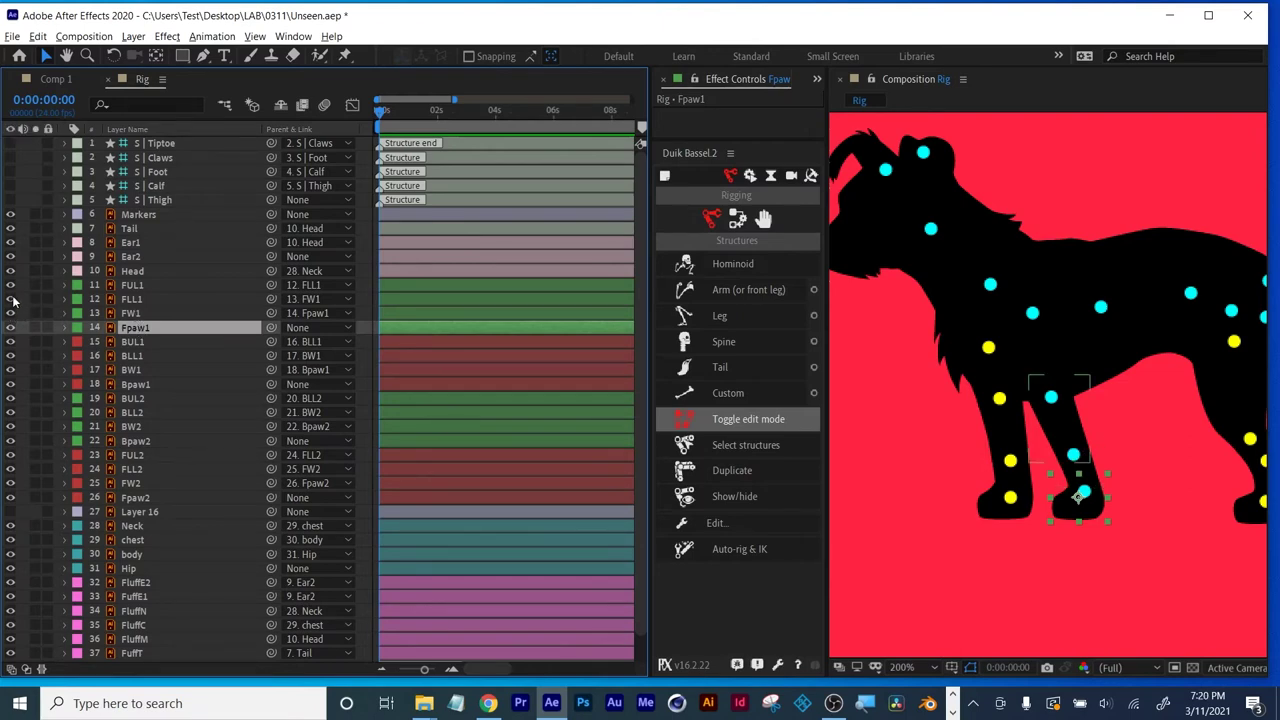
# Hide every artwork layer except the front leg's FUL1, FLL1, FW1 and Fpaw1.
pyautogui.moveTo(10, 214); pyautogui.dragTo(10, 271)
pyautogui.click(137, 286)
pyautogui.click(132, 341)
pyautogui.moveTo(10, 341); pyautogui.dragTo(10, 653)
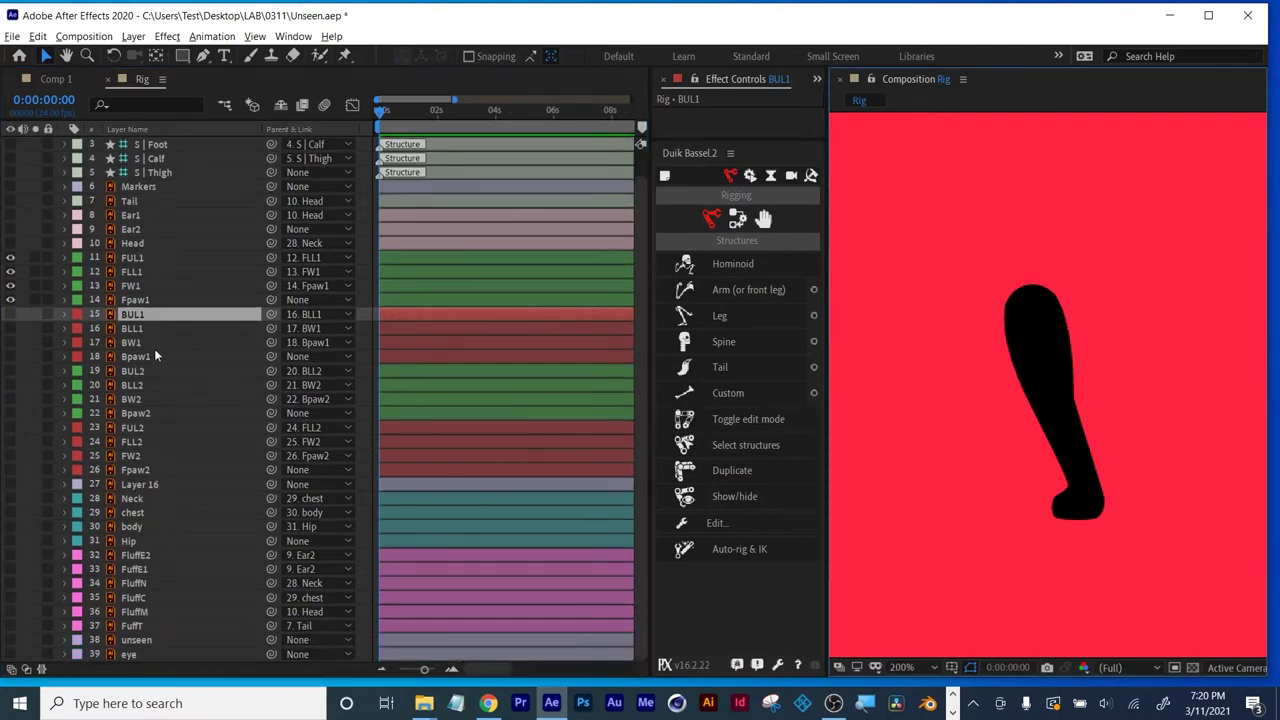
# Move the five structure layers from S | Thigh to S | Tiptoe directly above FUL1 in the layer order.
pyautogui.click(150, 345)
pyautogui.click(134, 328)
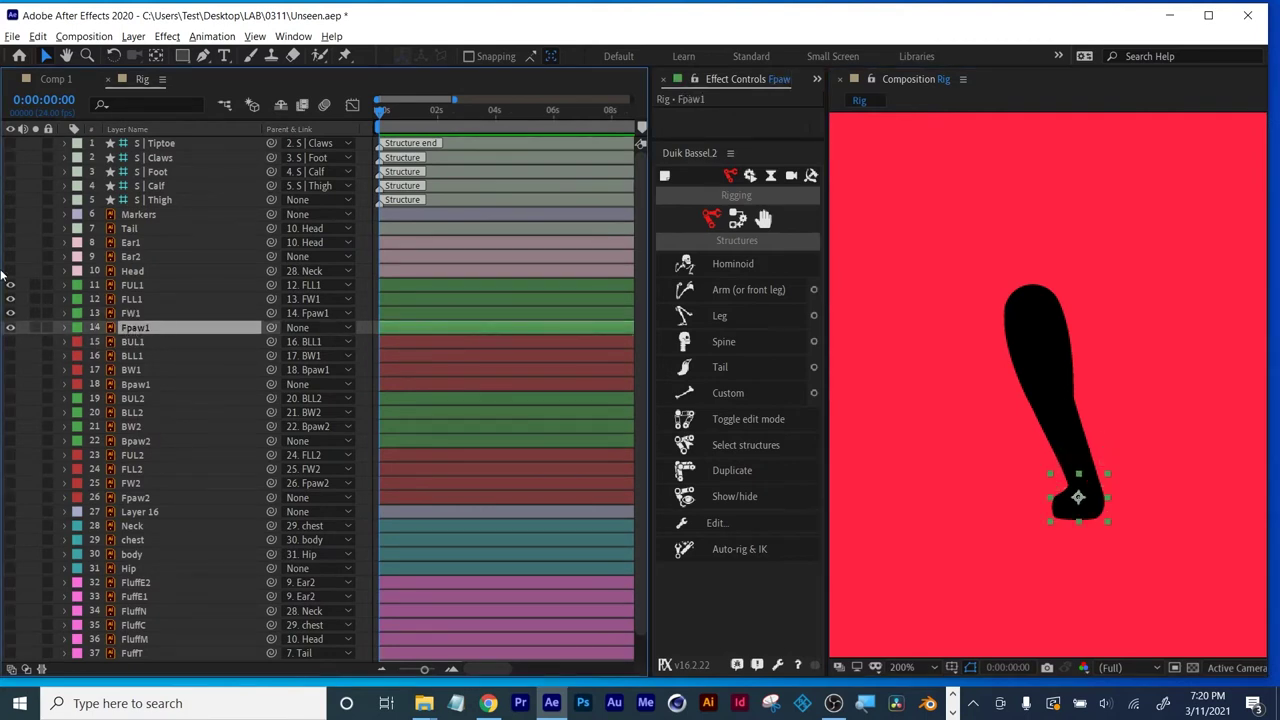
pyautogui.click(156, 200)
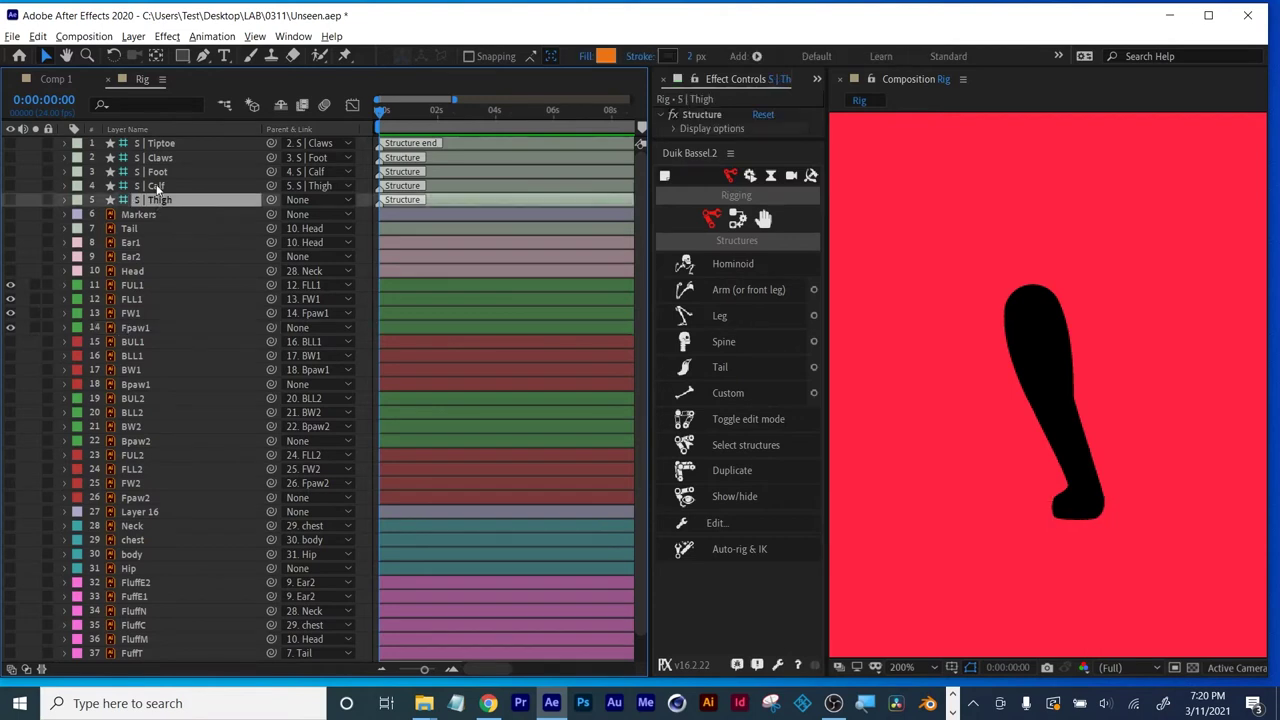
pyautogui.keyDown('shift'); pyautogui.click(156, 186); pyautogui.keyUp('shift')
pyautogui.keyDown('shift'); pyautogui.click(158, 158); pyautogui.keyUp('shift')
pyautogui.moveTo(163, 145); pyautogui.dragTo(143, 282)
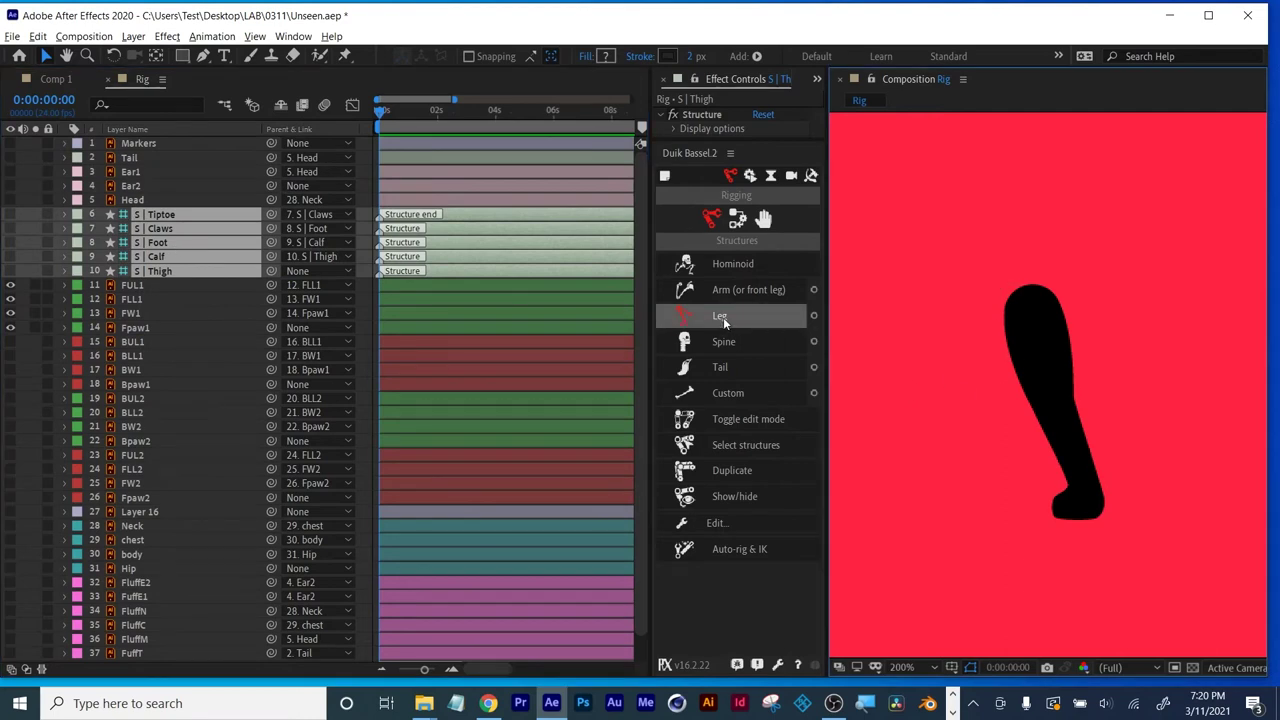
# Check the paw settings of Duik's Leg structure without creating a new one.
pyautogui.click(814, 315)
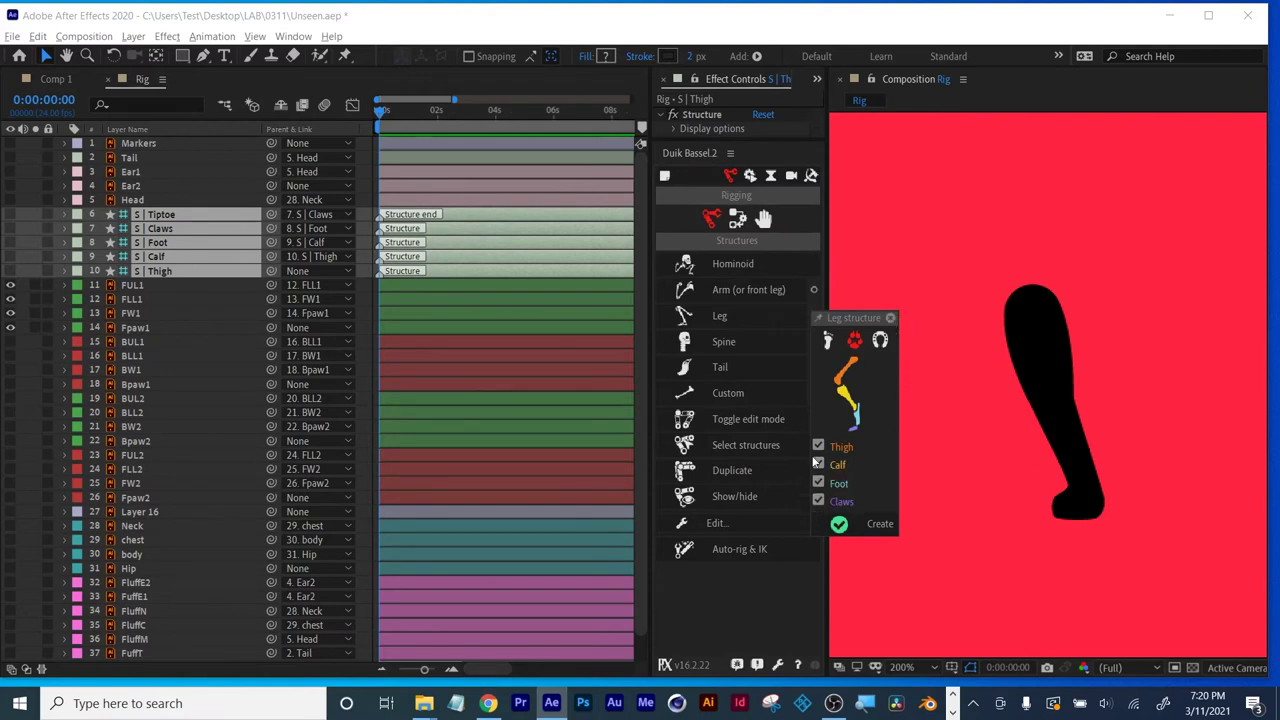
pyautogui.click(890, 318)
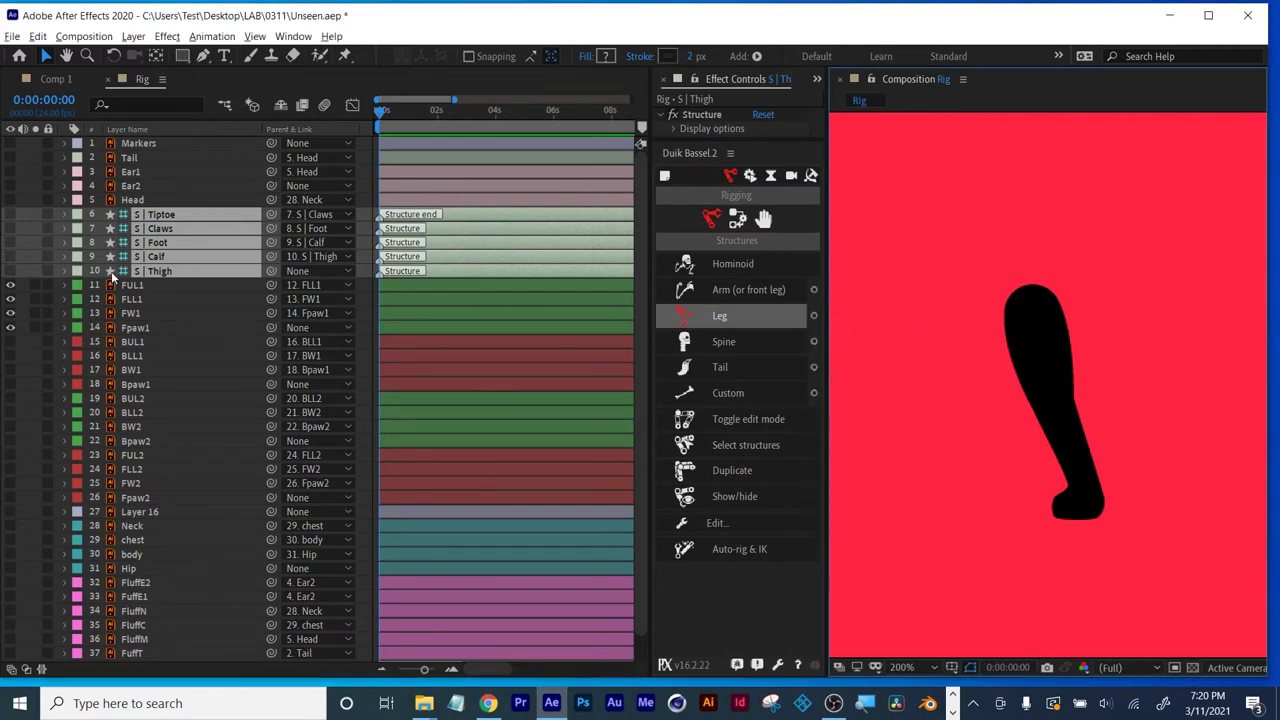
# Try pairing structures with the front leg artwork by placing S | Calf directly above FLL1.
pyautogui.click(134, 328)
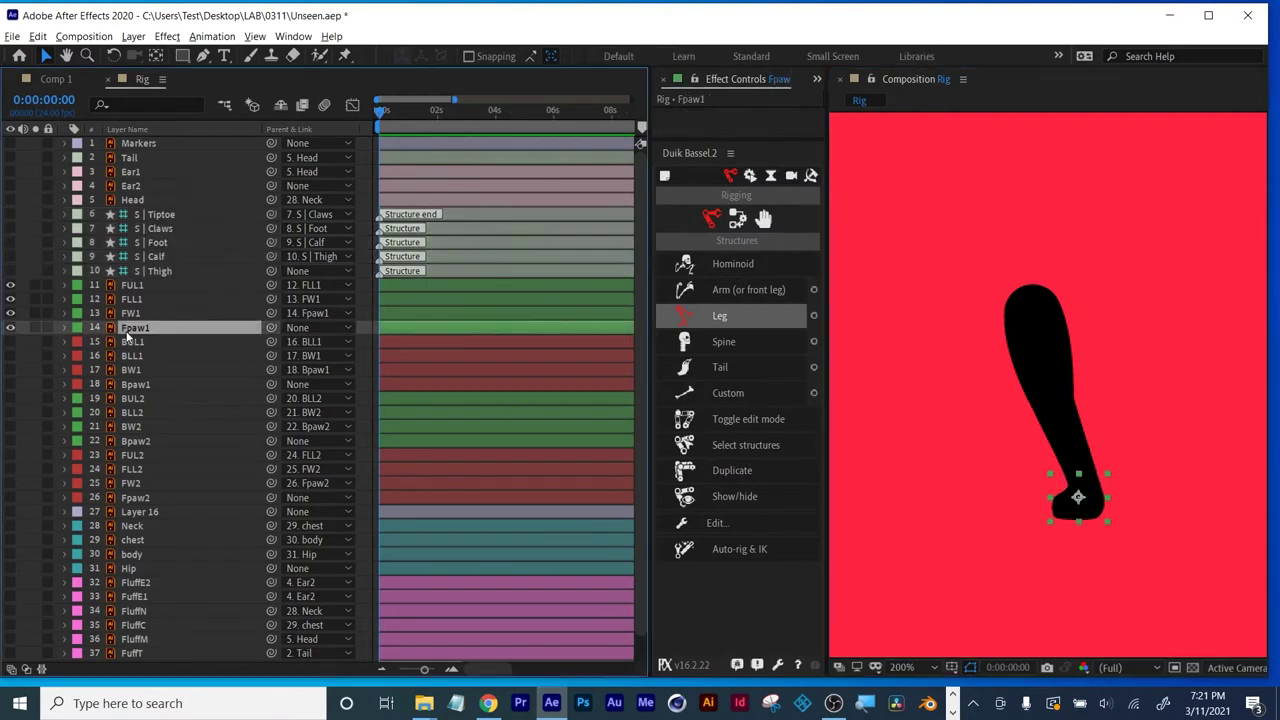
pyautogui.click(160, 215)
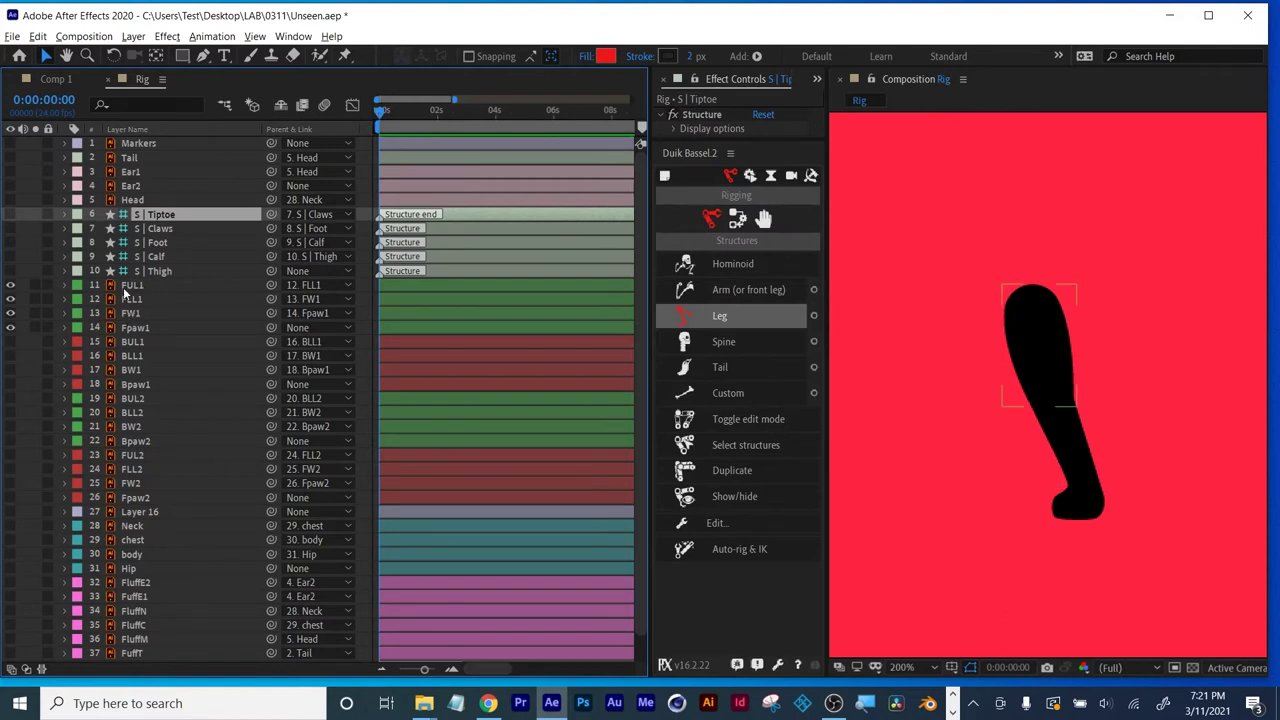
pyautogui.click(128, 286)
pyautogui.click(155, 272)
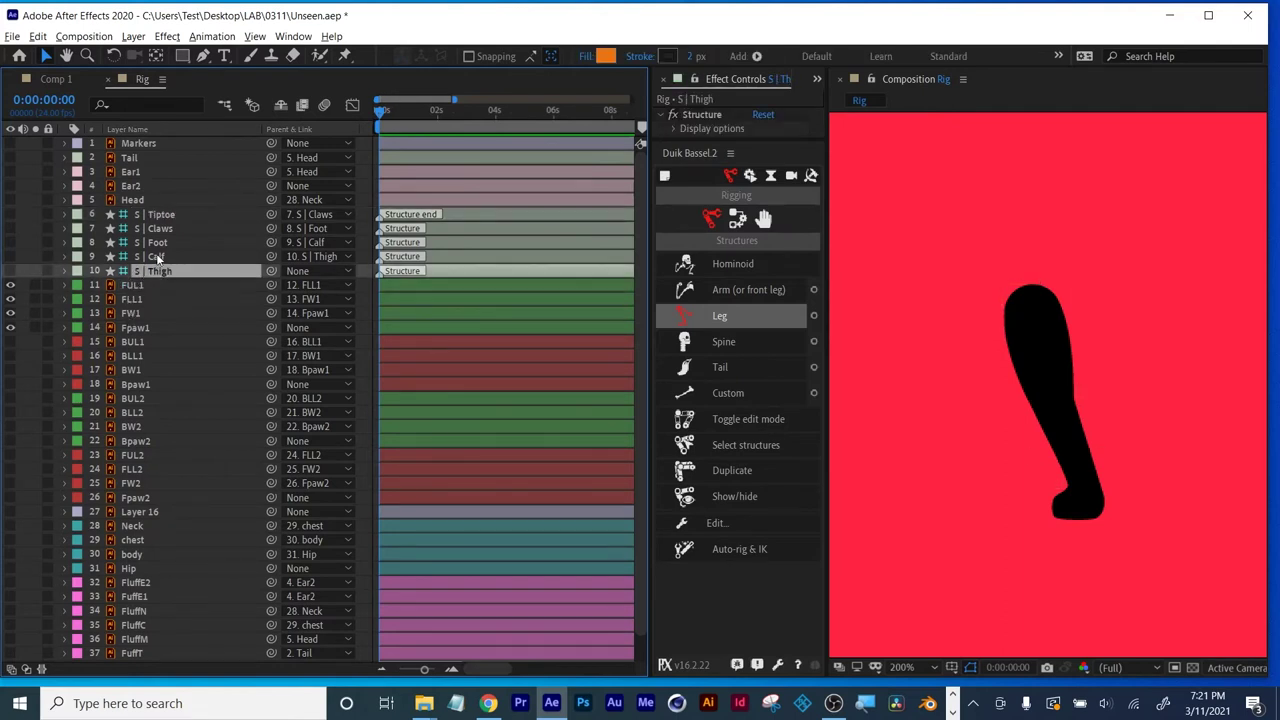
pyautogui.click(157, 258)
pyautogui.click(134, 299)
pyautogui.moveTo(157, 258); pyautogui.dragTo(148, 298)
# Try placing S | Claws above FW1 and S | Tiptoe above Fpaw1, and undo the structure layers' reordering.
pyautogui.click(158, 229)
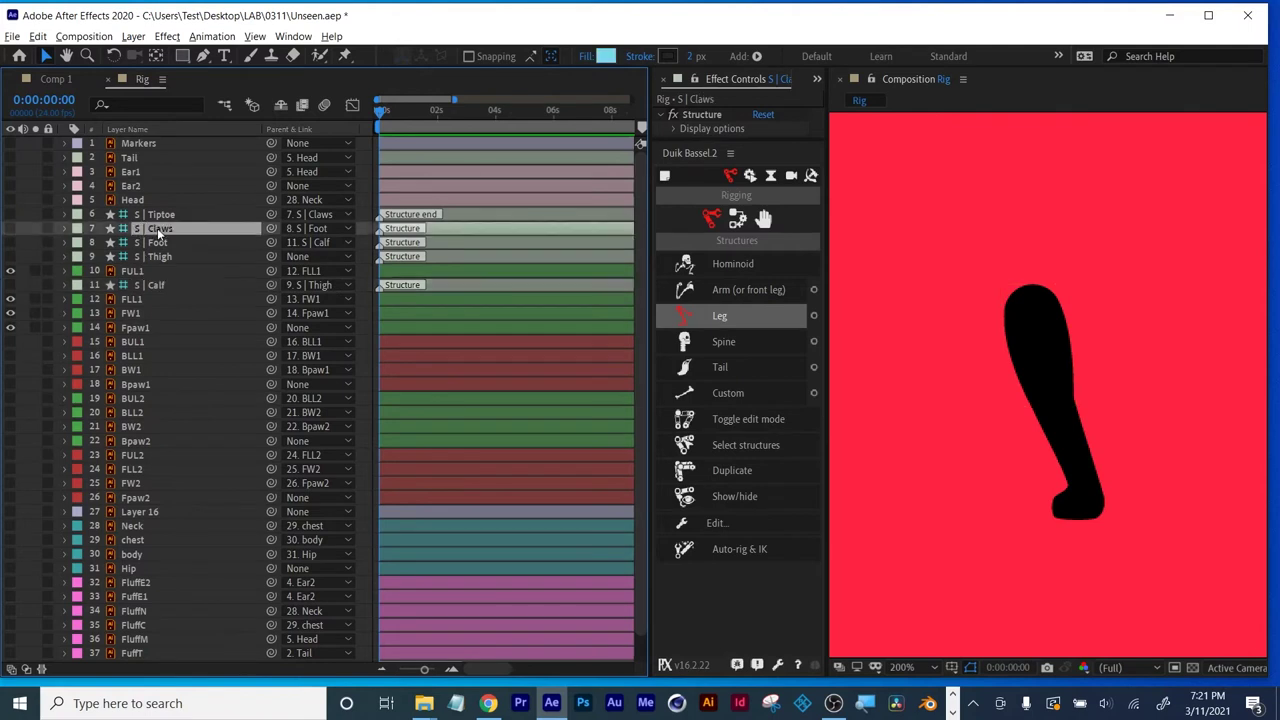
pyautogui.moveTo(158, 229); pyautogui.dragTo(155, 303)
pyautogui.moveTo(152, 214); pyautogui.dragTo(143, 330)
pyautogui.click(152, 214)
pyautogui.click(10, 214)
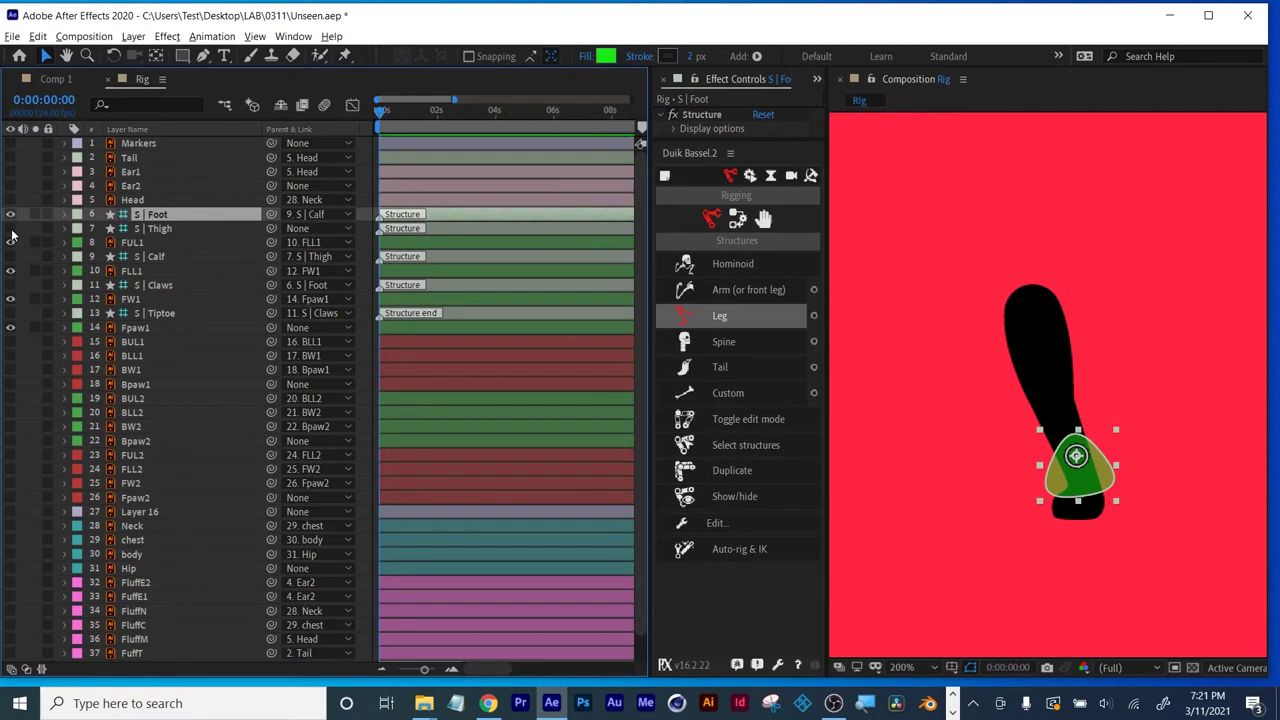
pyautogui.click(130, 256)
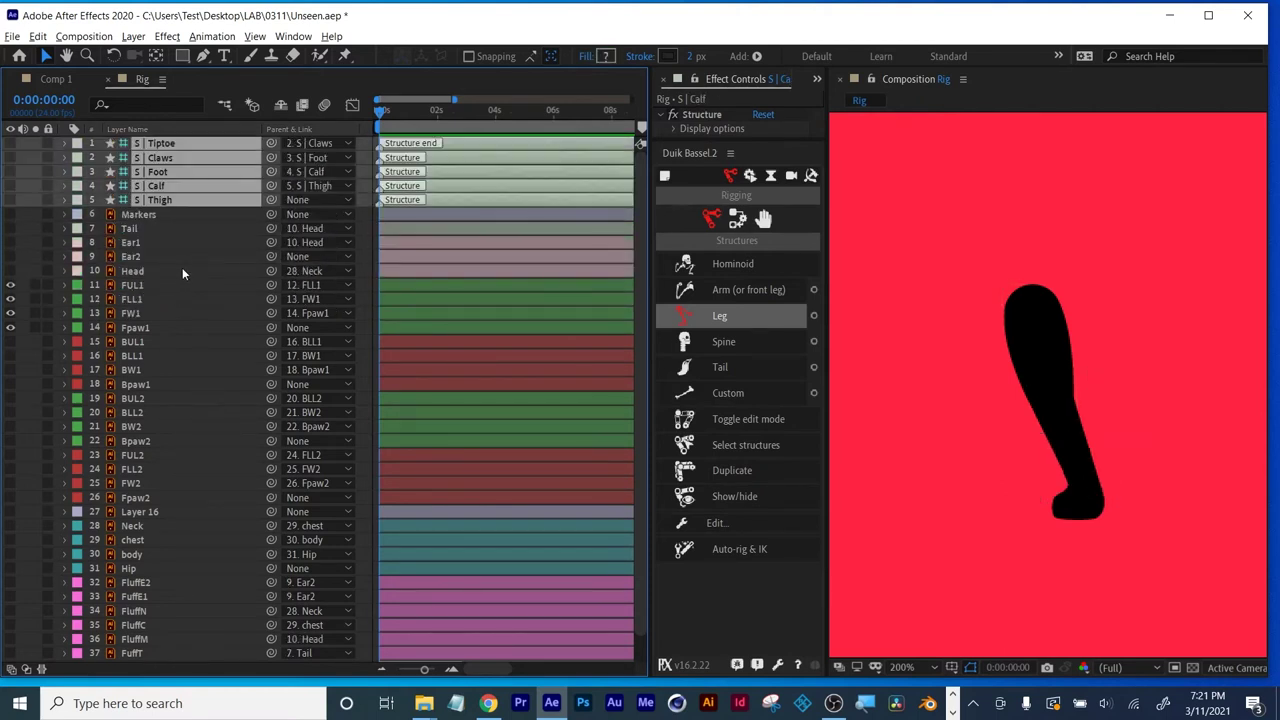
# Show the five leg structure layers from S | Thigh to S | Tiptoe.
pyautogui.moveTo(10, 200); pyautogui.dragTo(10, 143)
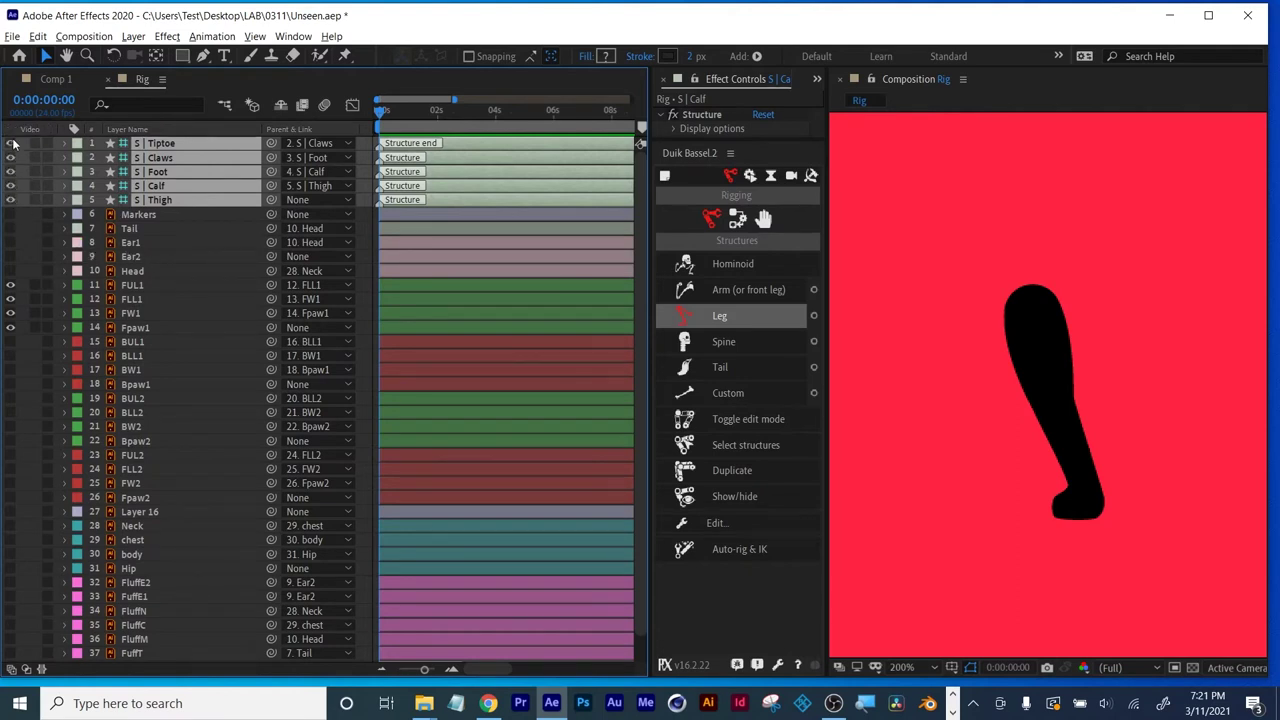
pyautogui.click(157, 172)
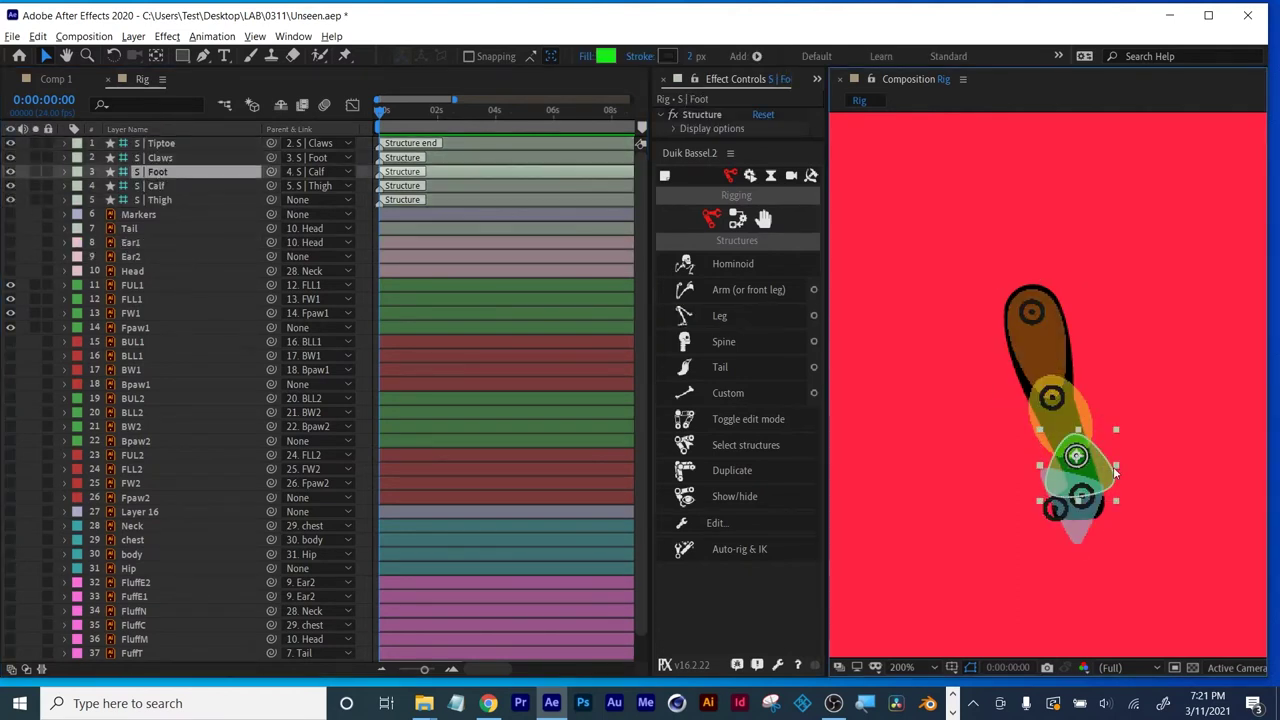
# Try repositioning the Foot and Claws structures on the front leg, and undo the moves.
pyautogui.moveTo(1074, 456)
pyautogui.mouseDown()
pyautogui.moveTo(945, 452)
pyautogui.moveTo(1077, 466)
pyautogui.mouseUp()
pyautogui.click(1077, 518)
pyautogui.click(1083, 498)
pyautogui.moveTo(1083, 498); pyautogui.dragTo(1020, 540)
pyautogui.moveTo(1076, 456)
pyautogui.mouseDown()
pyautogui.moveTo(1091, 516)
pyautogui.moveTo(1082, 460)
pyautogui.mouseUp()
pyautogui.hotkey('ctrl', 'z')
pyautogui.hotkey('ctrl', 'z')
pyautogui.hotkey('ctrl', 'z')
pyautogui.hotkey('ctrl', 'z')
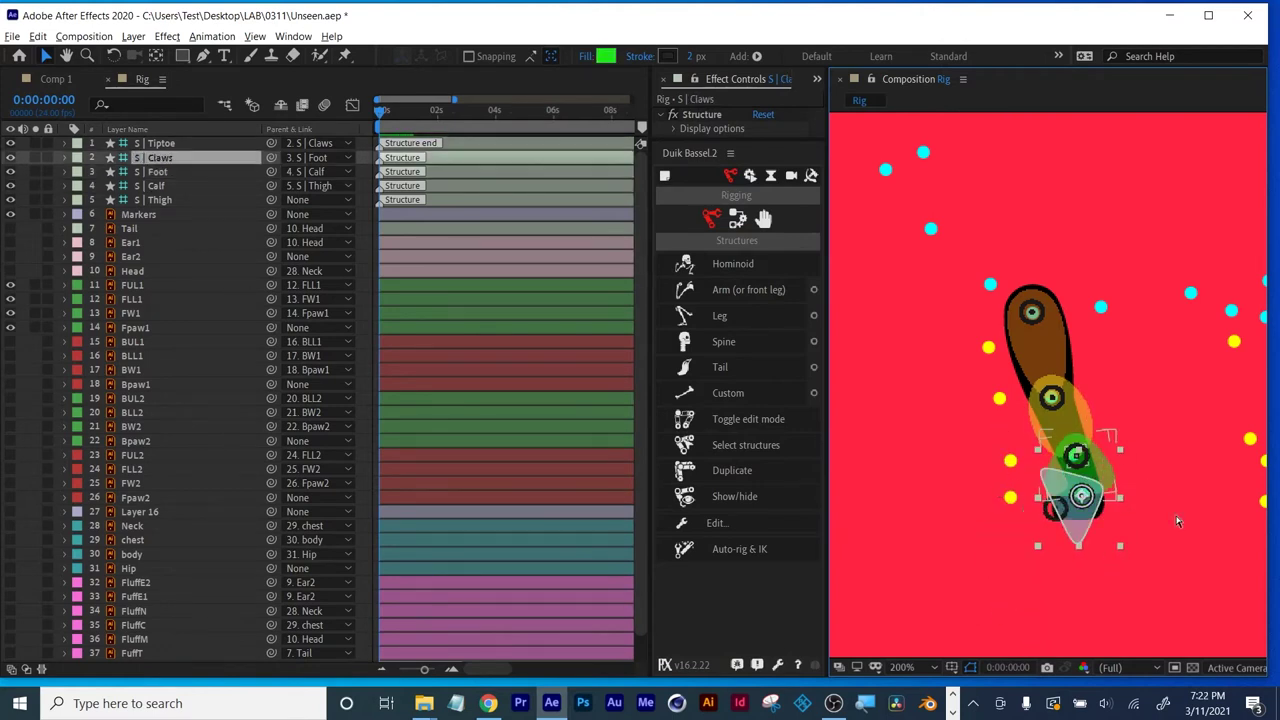
pyautogui.hotkey('ctrl', 'z')
pyautogui.hotkey('ctrl', 'z')
pyautogui.hotkey('ctrl', 'z')
pyautogui.hotkey('ctrl', 'shift', 'z')
pyautogui.hotkey('ctrl', 'shift', 'z')
pyautogui.hotkey('ctrl', 'shift', 'z')
pyautogui.hotkey('ctrl', 'shift', 'z')
pyautogui.hotkey('ctrl', 'shift', 'z')
pyautogui.hotkey('ctrl', 'shift', 'z')
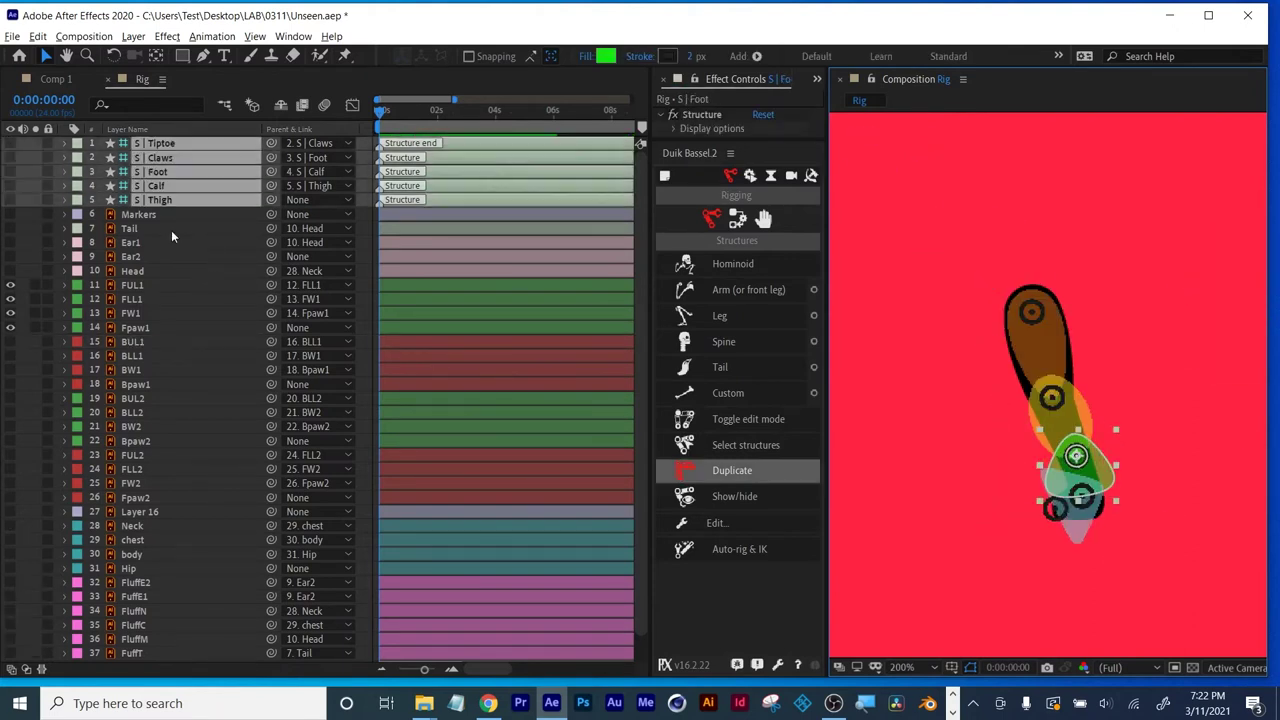
# Identify the upper leg artwork FUL1 and place the S | Thigh layer directly above it.
pyautogui.click(132, 272)
pyautogui.click(132, 286)
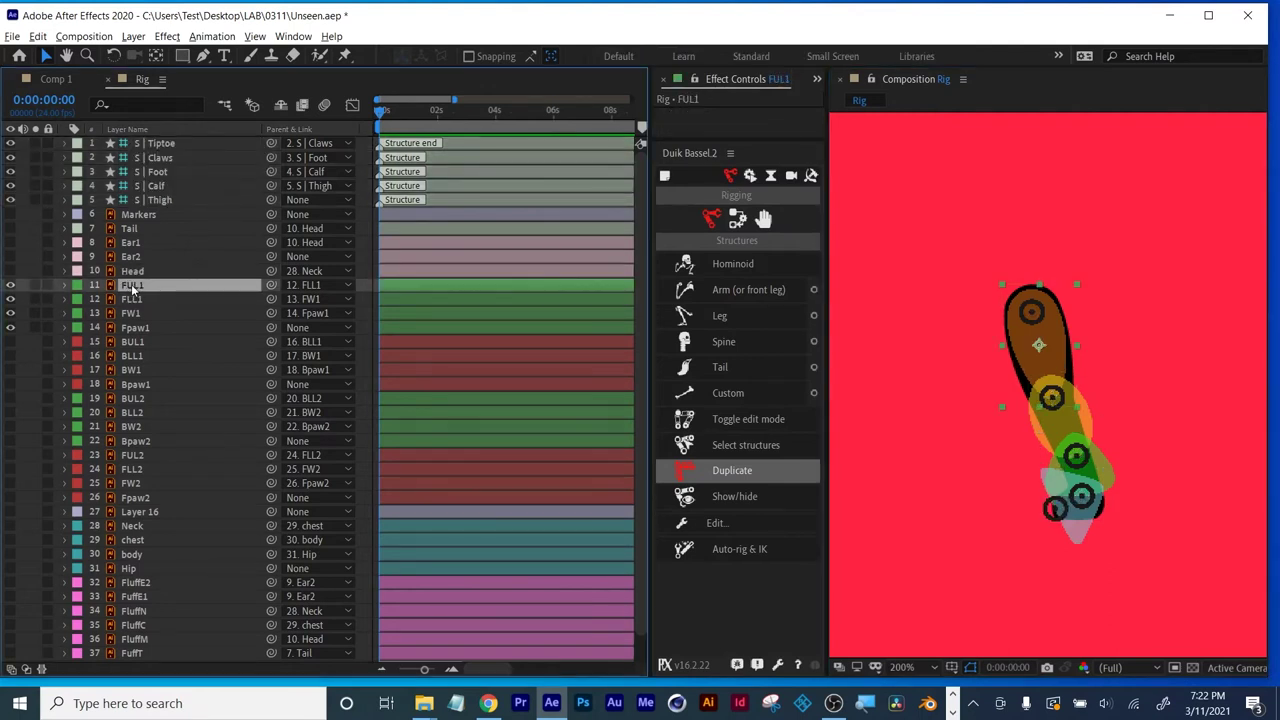
pyautogui.click(11, 286)
pyautogui.click(11, 286)
pyautogui.moveTo(160, 200); pyautogui.dragTo(150, 283)
pyautogui.click(132, 286)
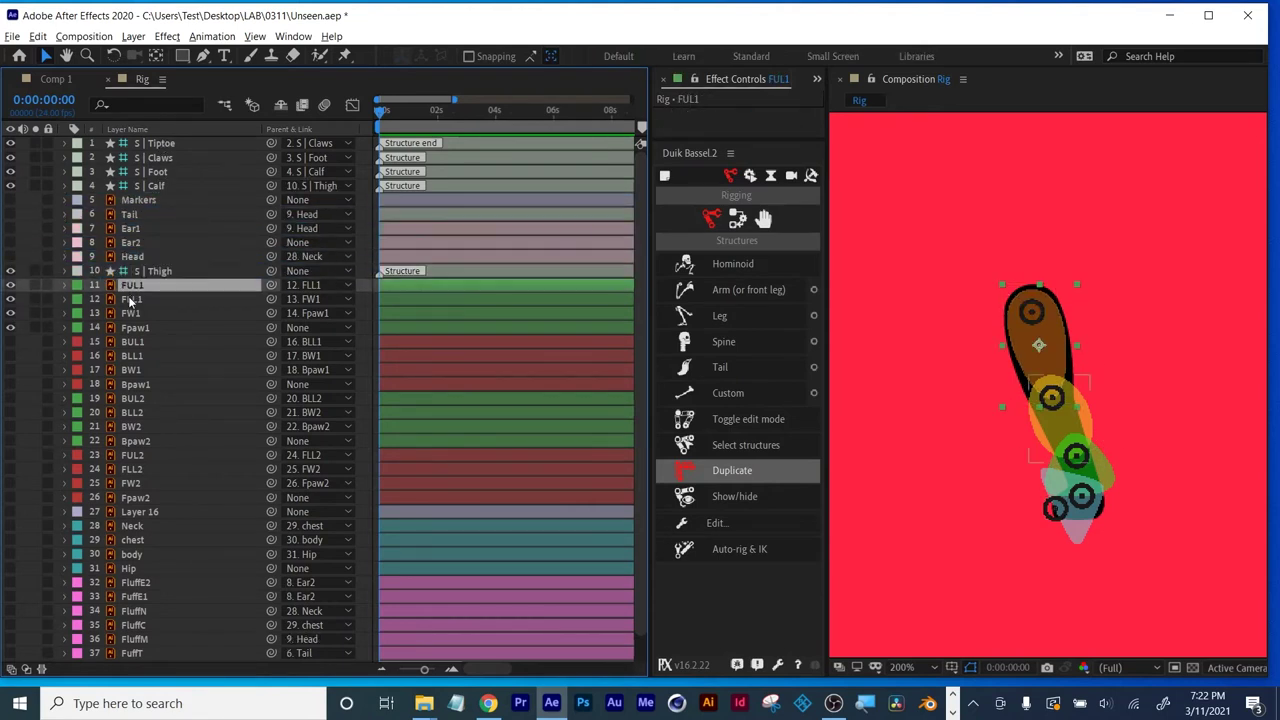
# Place S | Calf above FLL1, S | Foot above FW1, and S | Claws and S | Tiptoe above Fpaw1.
pyautogui.click(130, 300)
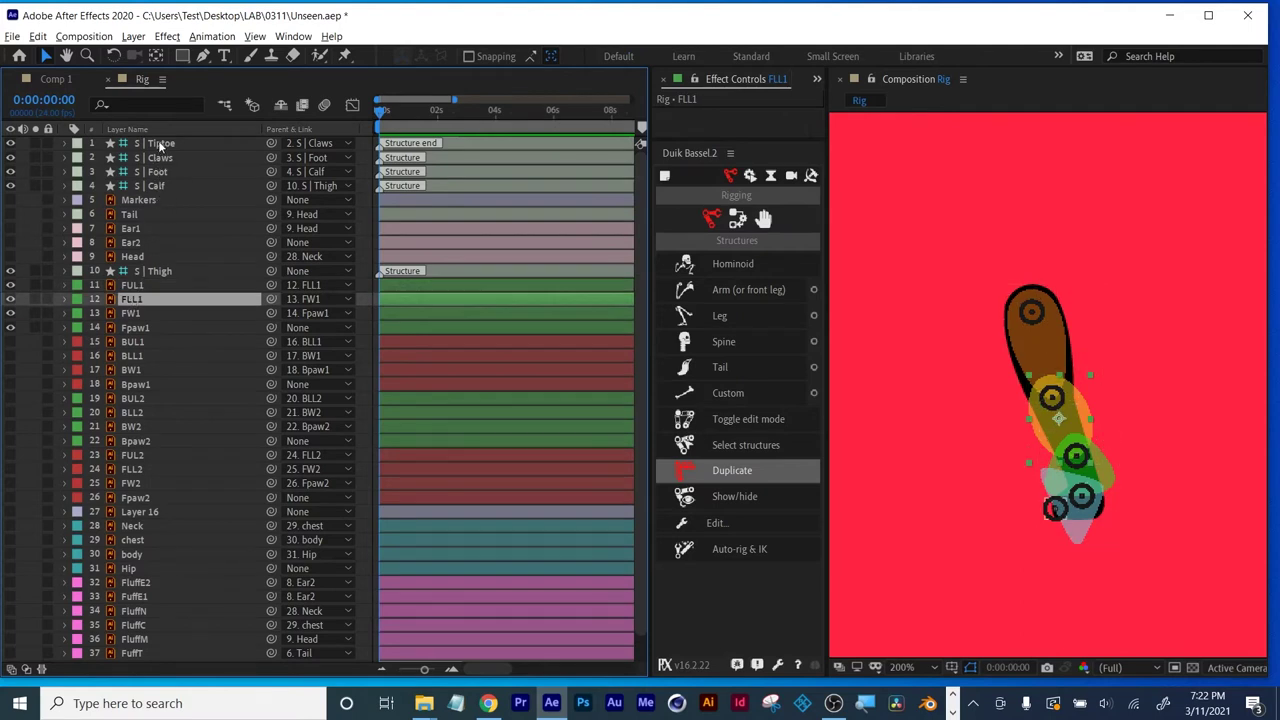
pyautogui.moveTo(155, 190); pyautogui.dragTo(131, 312)
pyautogui.moveTo(157, 171); pyautogui.dragTo(165, 308)
pyautogui.click(160, 313)
pyautogui.moveTo(157, 156); pyautogui.dragTo(157, 318)
pyautogui.click(140, 328)
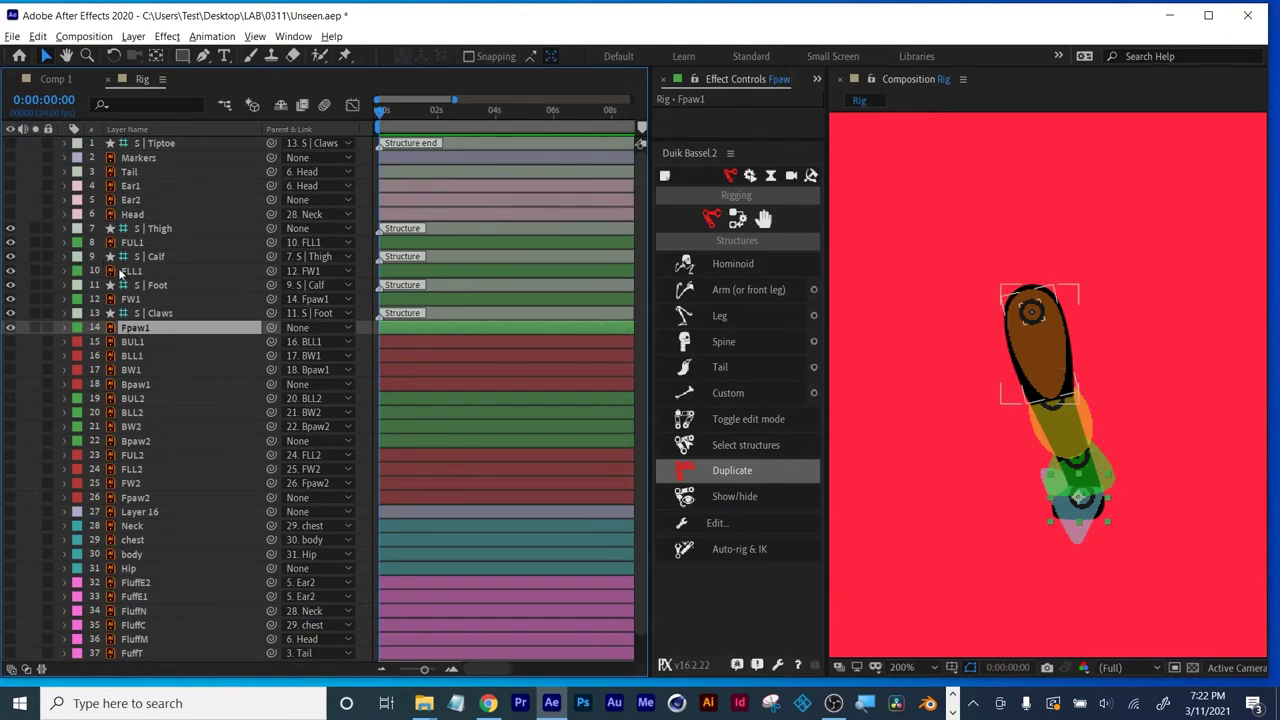
pyautogui.click(151, 314)
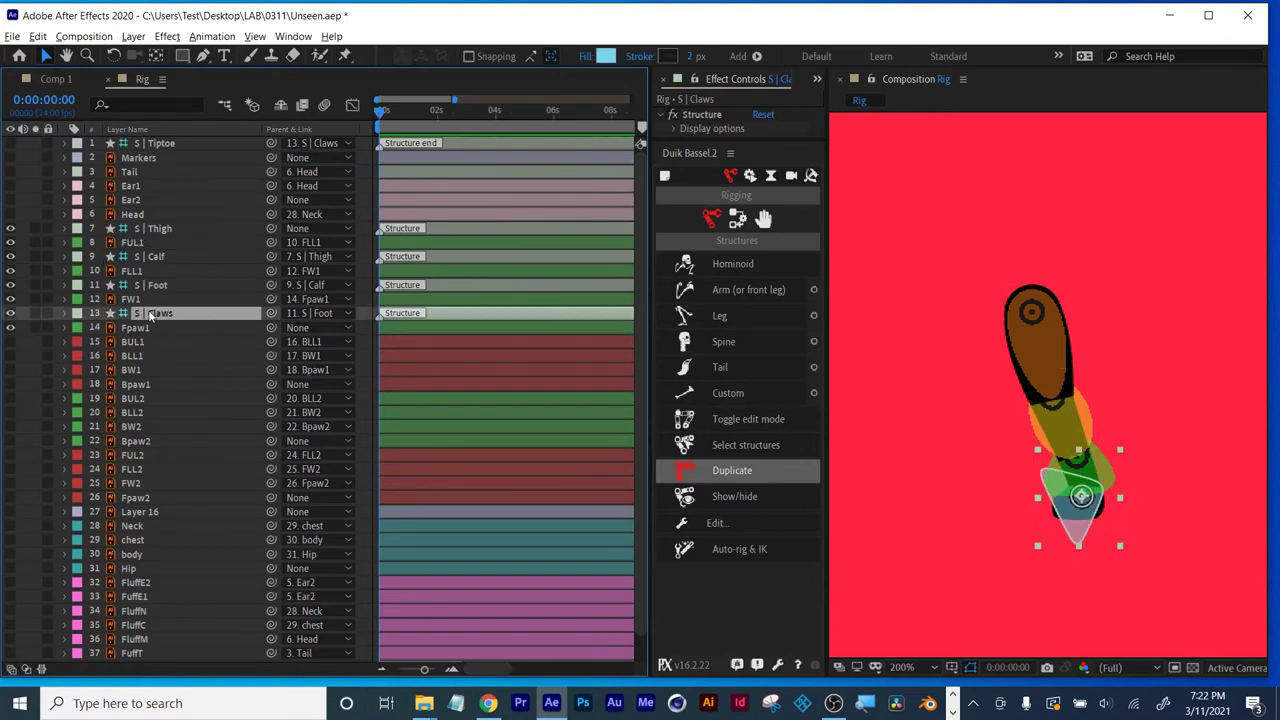
pyautogui.moveTo(157, 143); pyautogui.dragTo(135, 329)
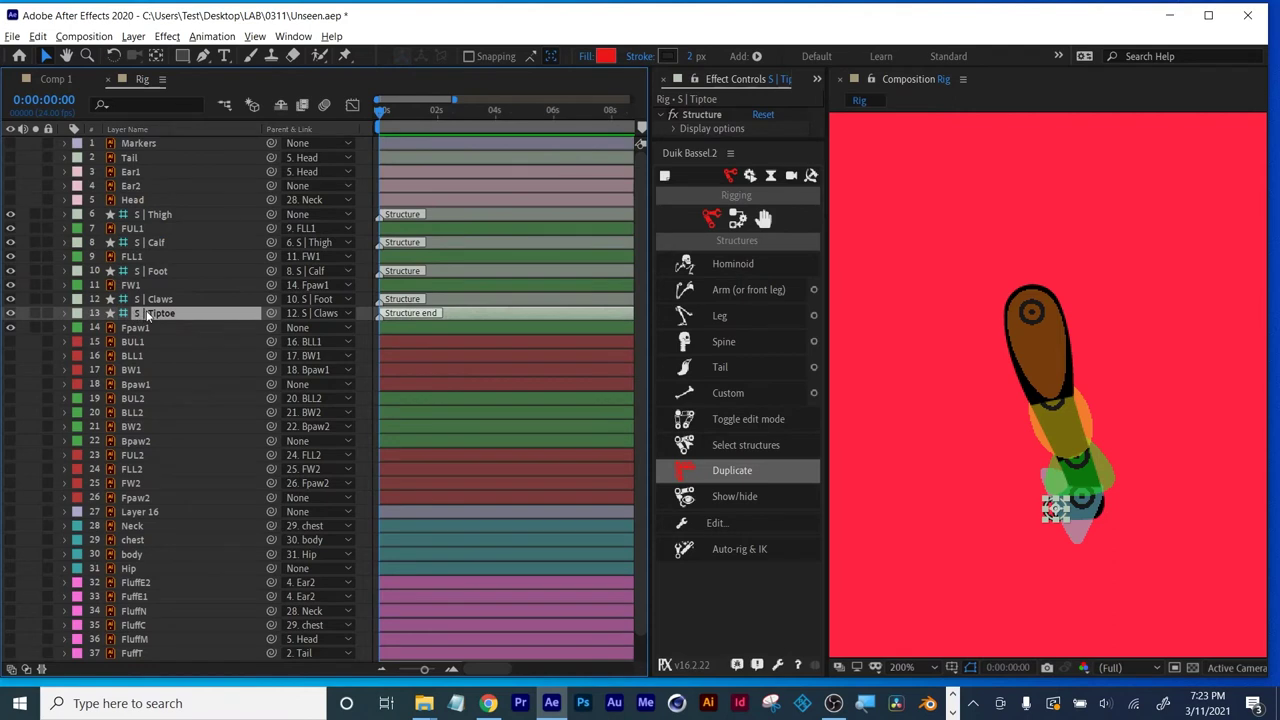
# Check which part of the paw S | Claws covers by briefly hiding it.
pyautogui.click(155, 300)
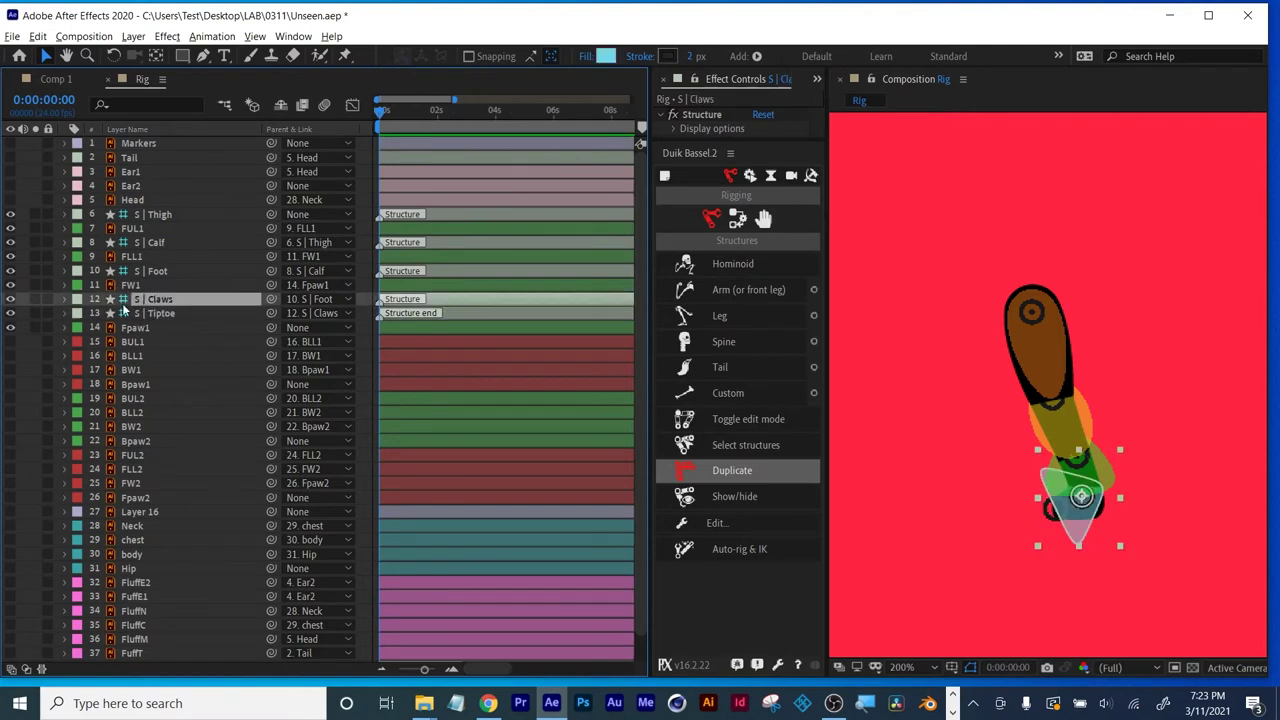
pyautogui.click(10, 299)
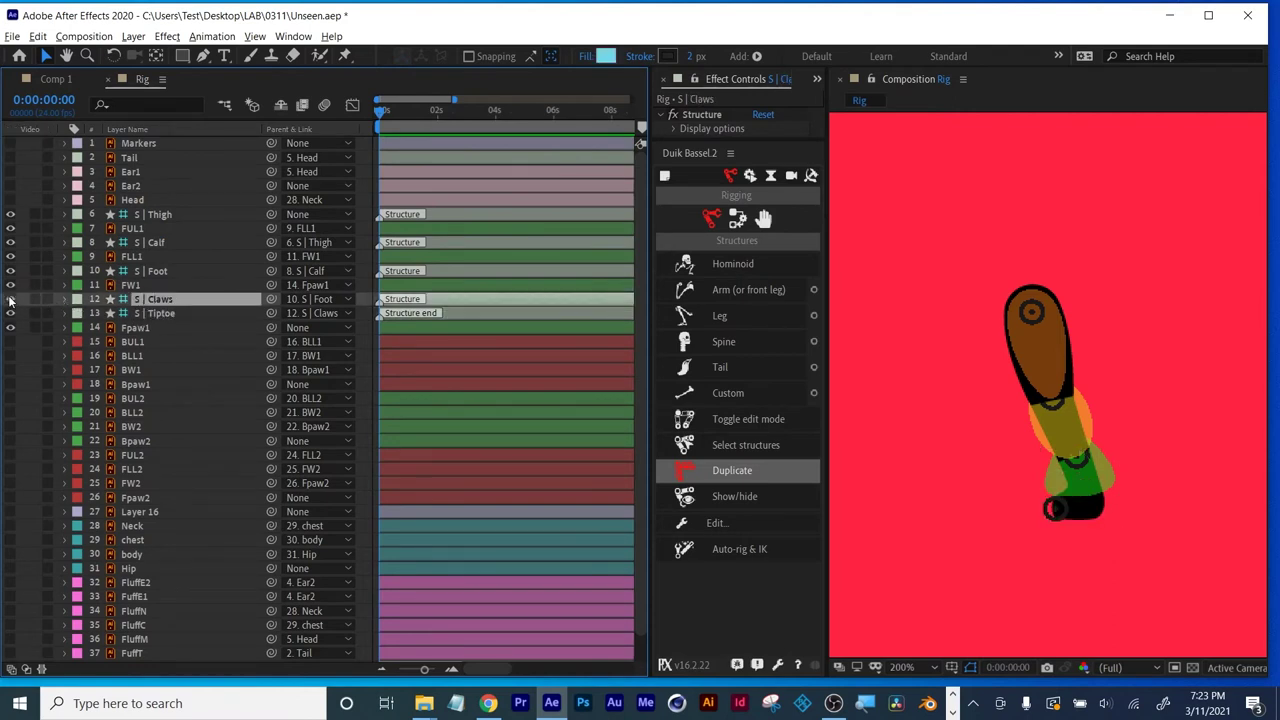
pyautogui.click(10, 299)
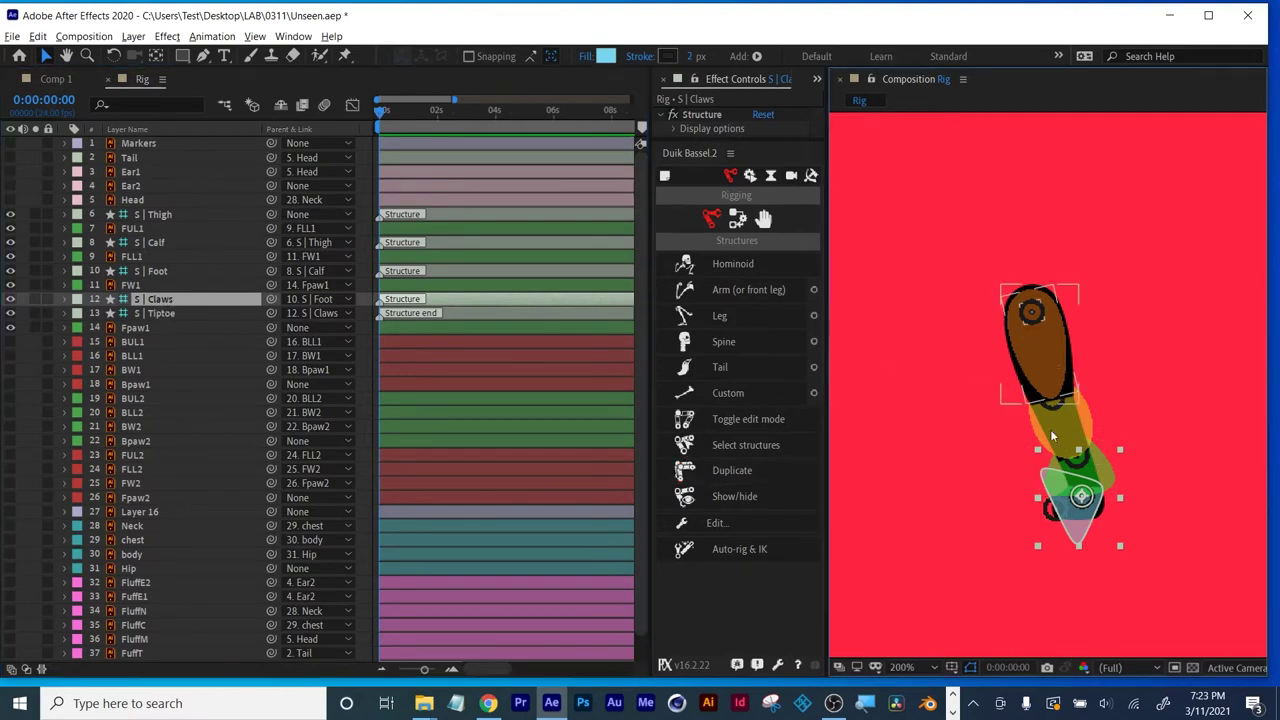
# Parent the upper leg layer FUL1 to S | Thigh and the lower leg layer FLL1 to S | Calf.
pyautogui.click(748, 419)
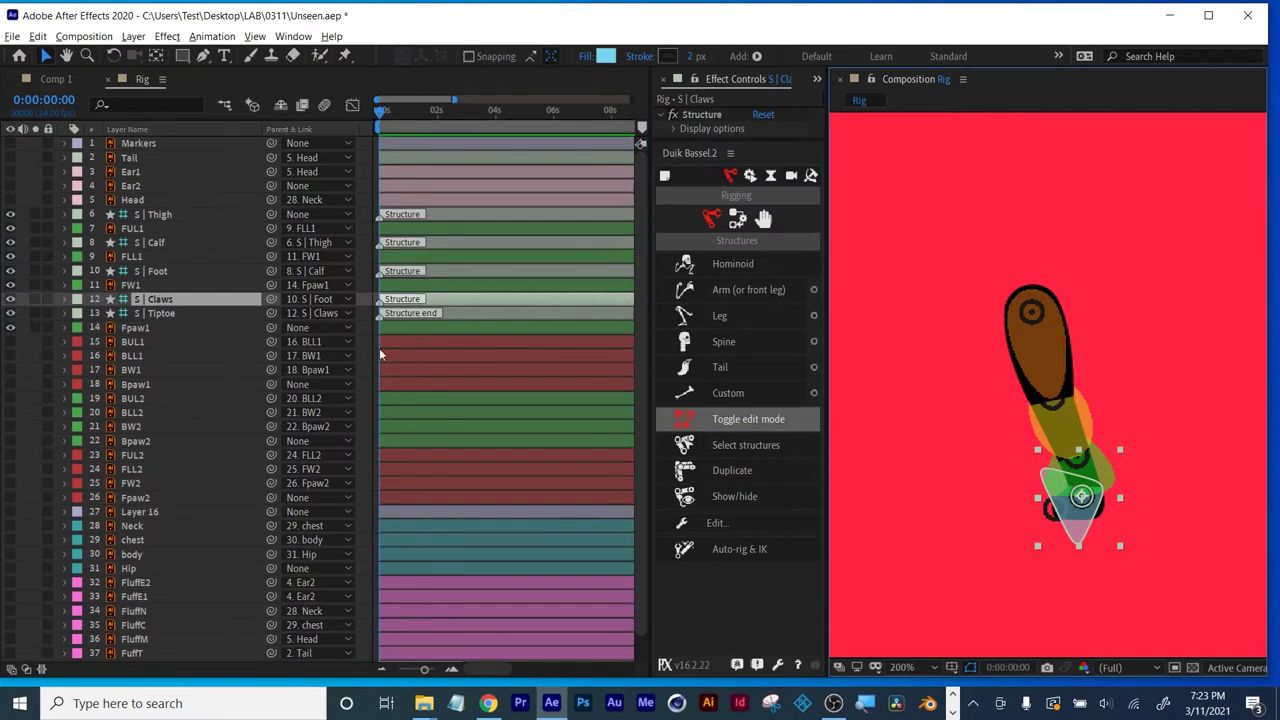
pyautogui.click(150, 215)
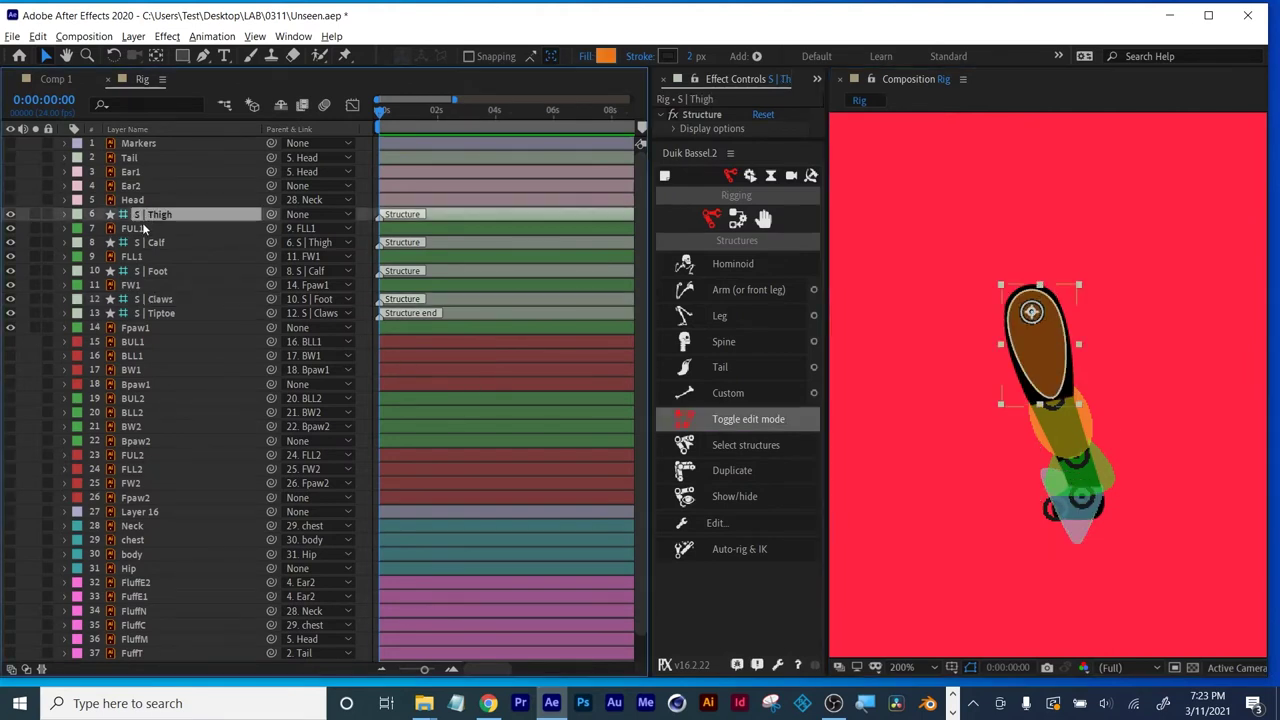
pyautogui.click(132, 229)
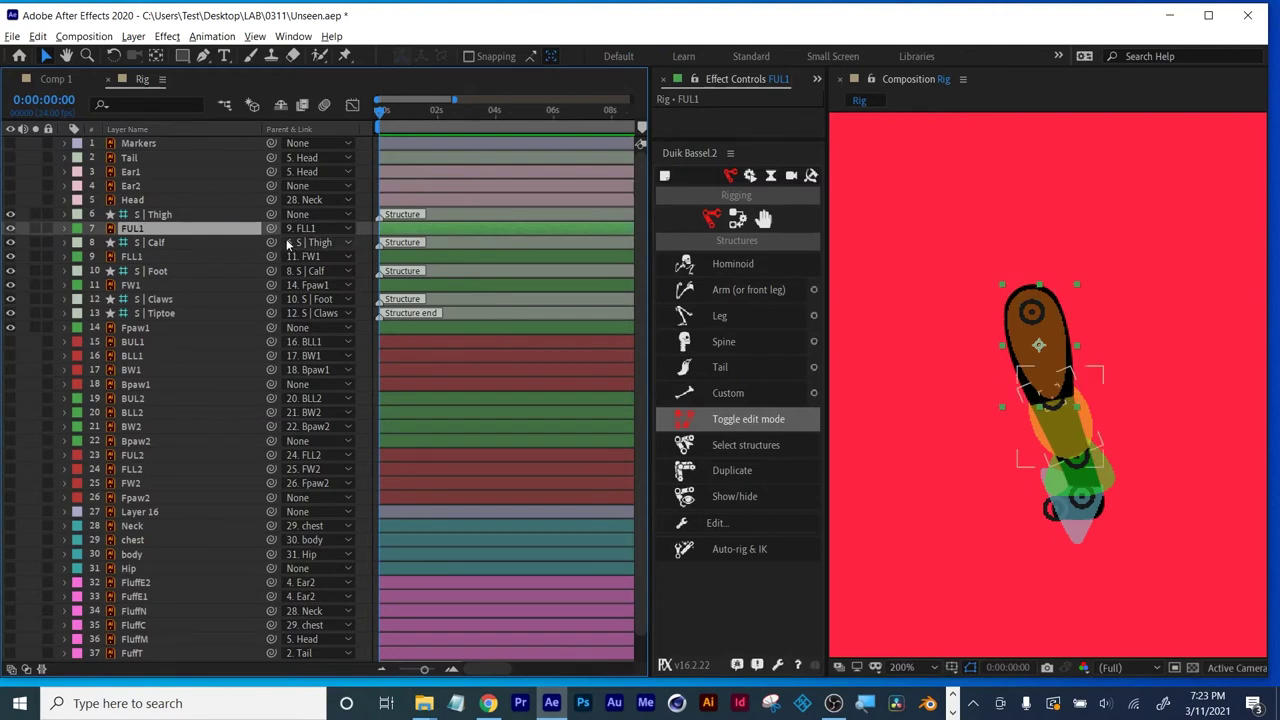
pyautogui.moveTo(273, 229); pyautogui.dragTo(145, 216)
pyautogui.click(132, 256)
pyautogui.moveTo(270, 257); pyautogui.dragTo(140, 243)
# Parent the wrist layer FW1 to S | Foot and the paw layer Fpaw1 to S | Tiptoe.
pyautogui.click(132, 285)
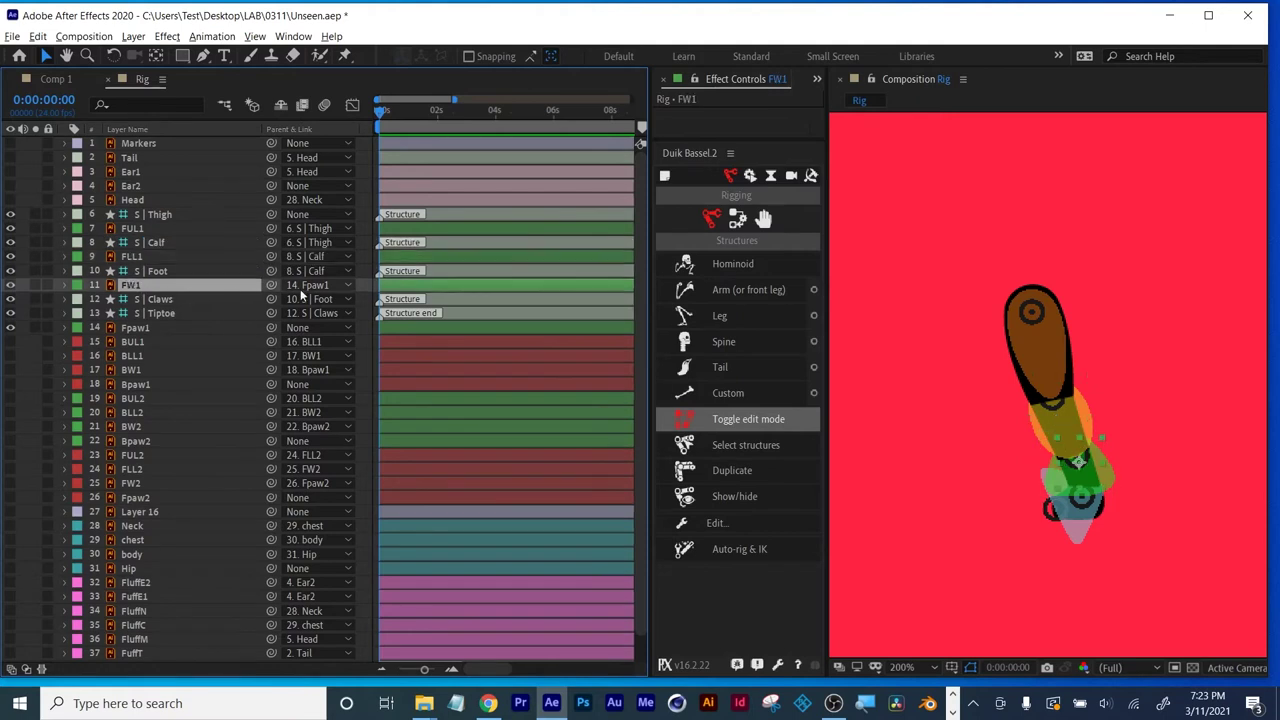
pyautogui.moveTo(271, 287); pyautogui.dragTo(150, 271)
pyautogui.click(135, 328)
pyautogui.moveTo(271, 328); pyautogui.dragTo(172, 315)
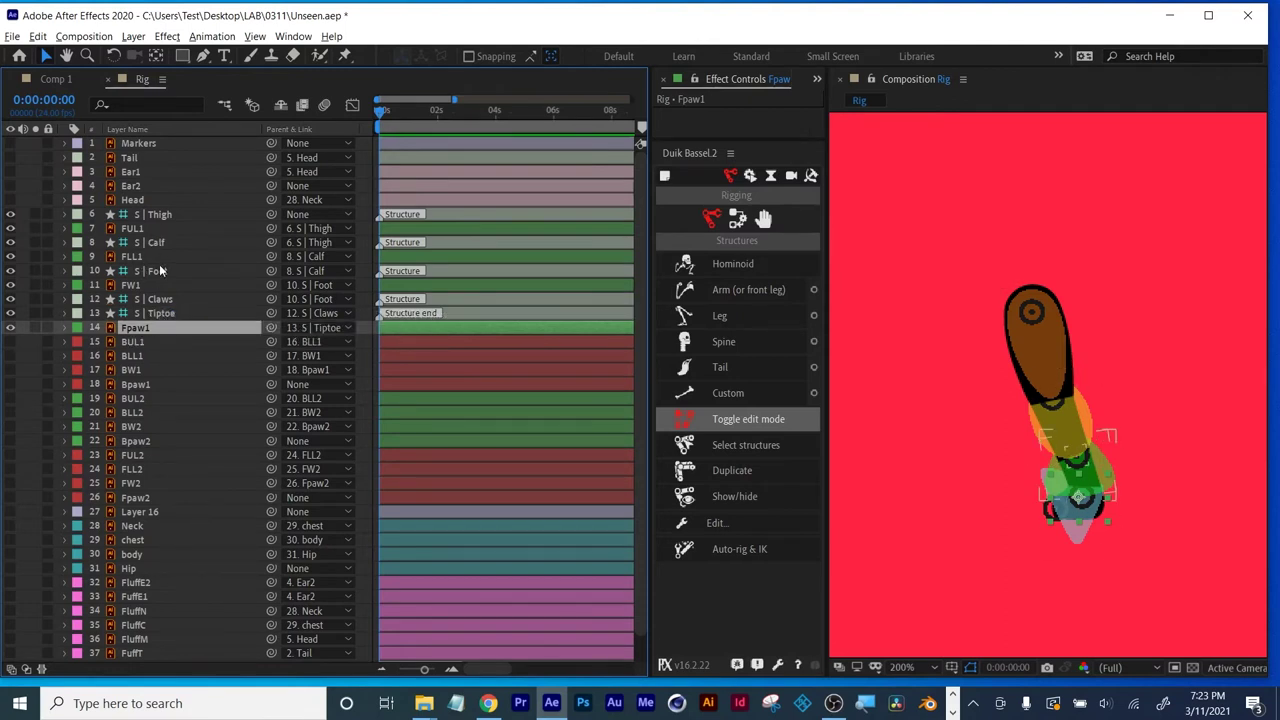
# Select all the front leg's structures and rig them with Duik's Auto-rig & IK.
pyautogui.click(700, 420)
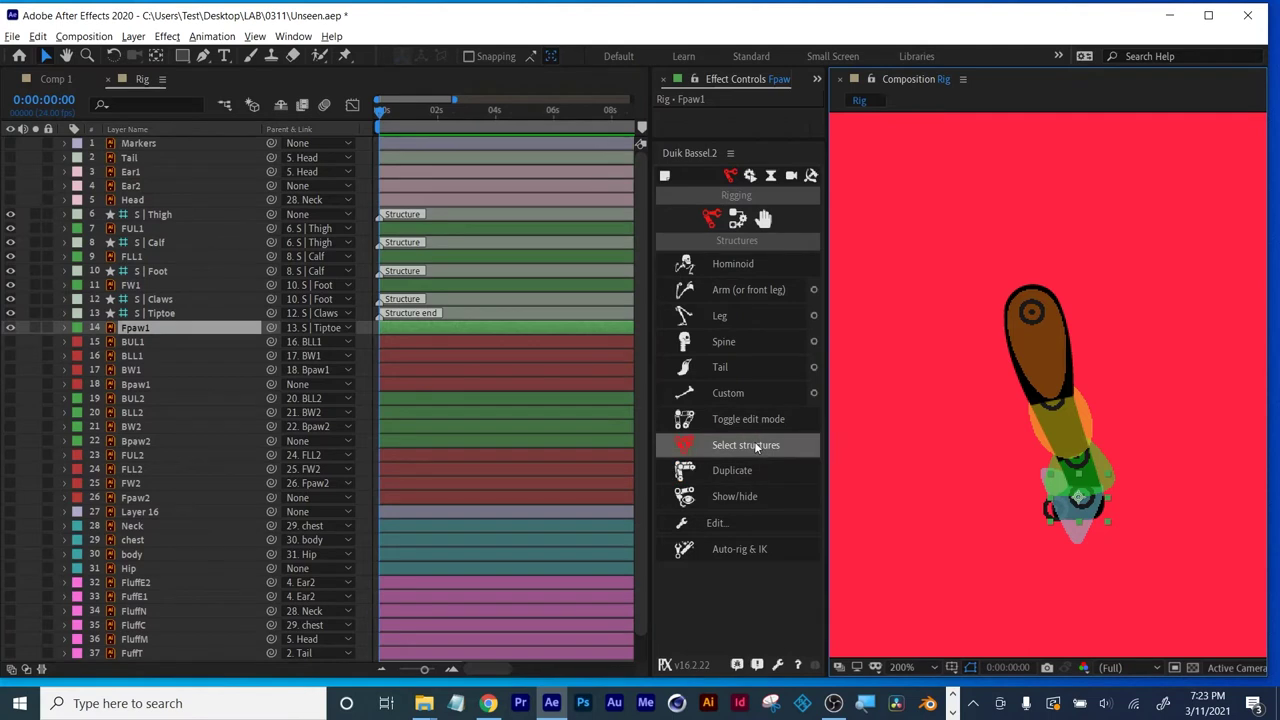
pyautogui.click(757, 446)
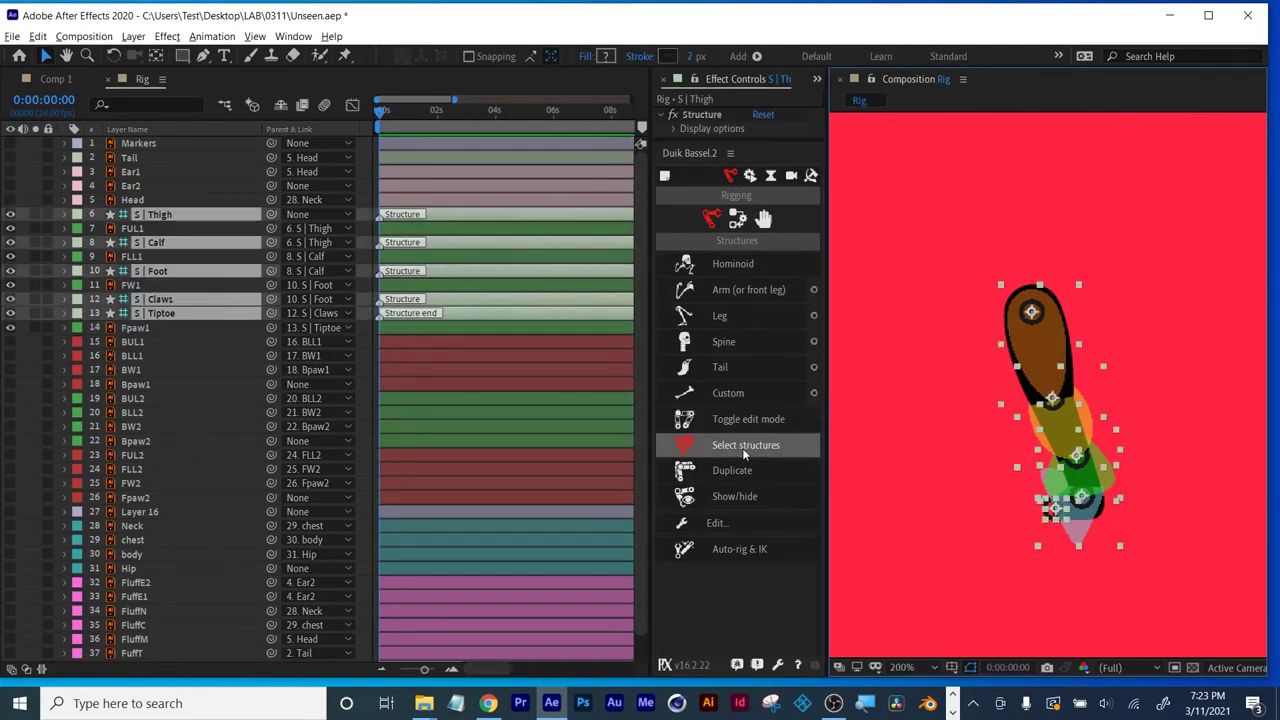
pyautogui.click(738, 220)
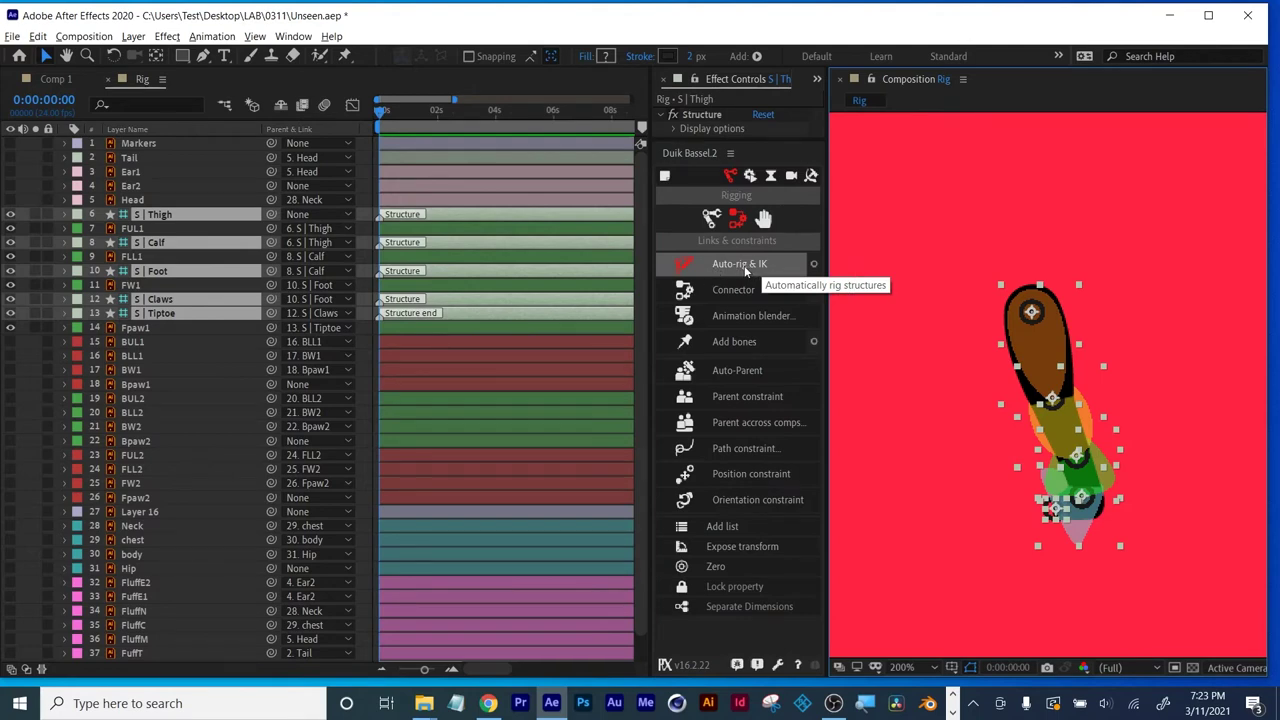
pyautogui.click(745, 266)
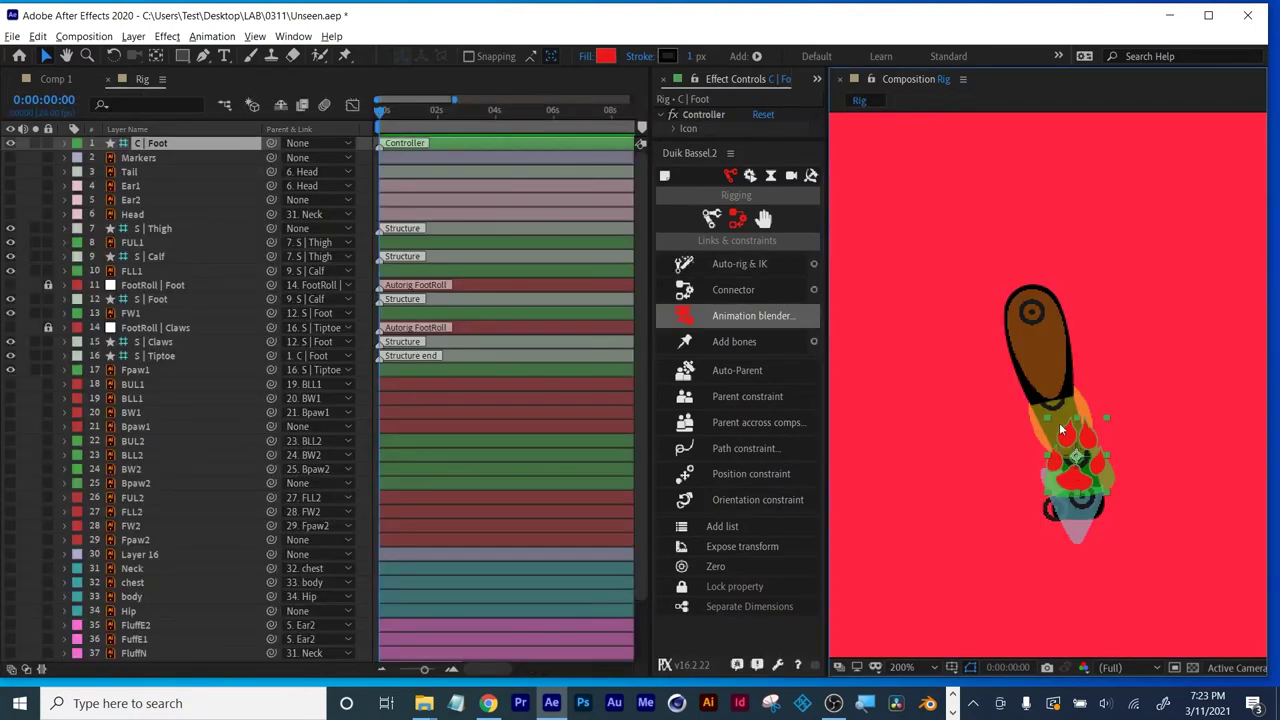
# Enlarge the Effect Controls area to show all of C | Foot's IK and foot roll settings.
pyautogui.moveTo(731, 146); pyautogui.dragTo(730, 380)
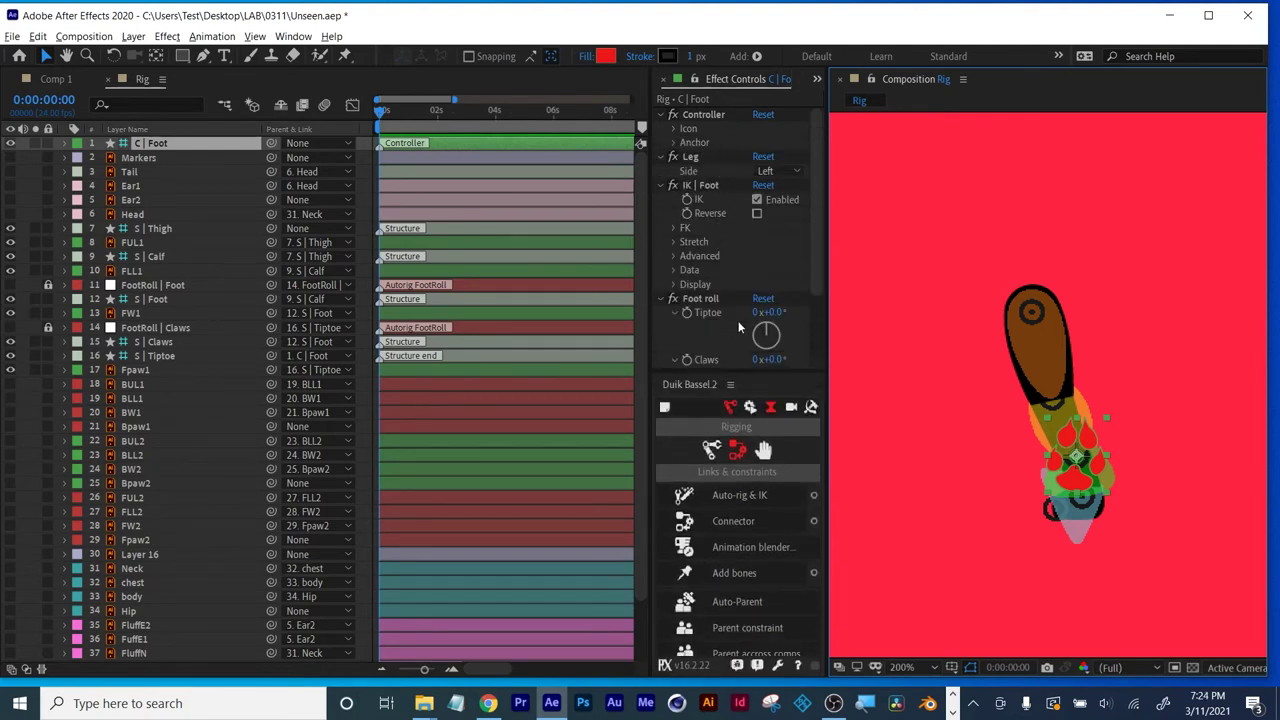
pyautogui.moveTo(735, 380); pyautogui.dragTo(748, 478)
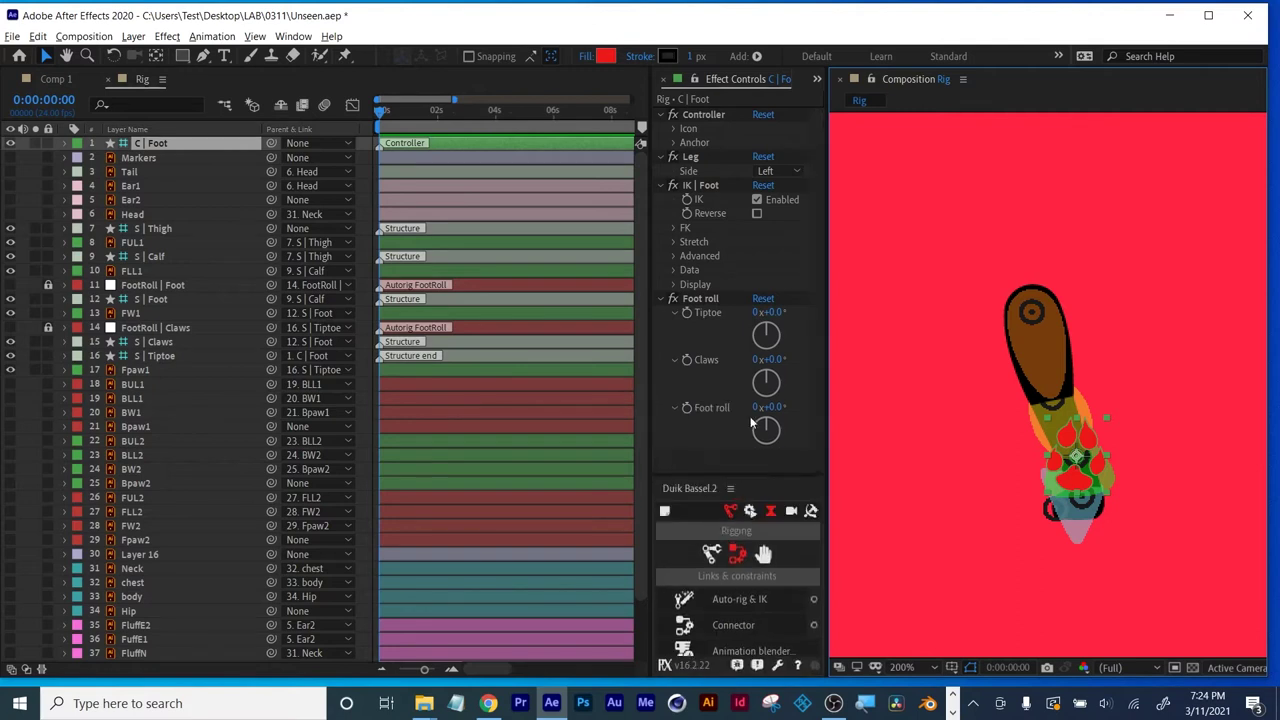
# In C | Foot's Controller effect, offset the icon to 63, 91, set its size to 70% and its orientation to -97°.
pyautogui.click(677, 128)
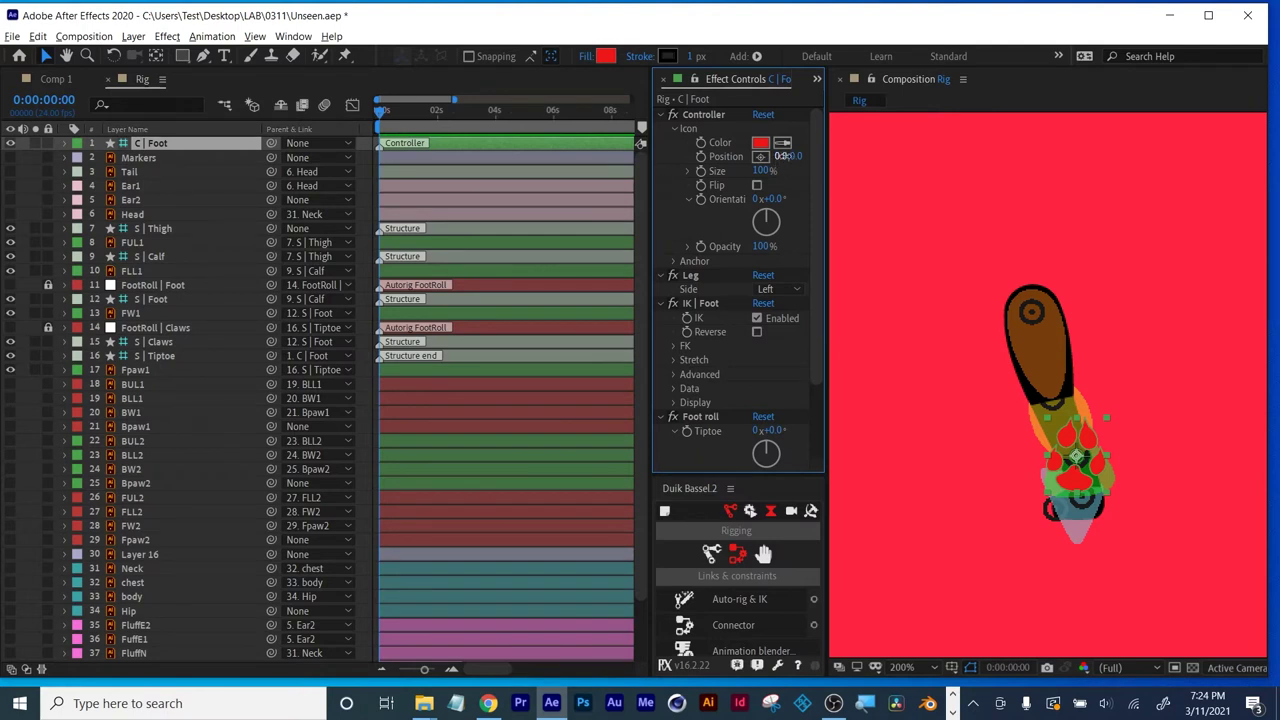
pyautogui.moveTo(775, 157); pyautogui.dragTo(870, 164)
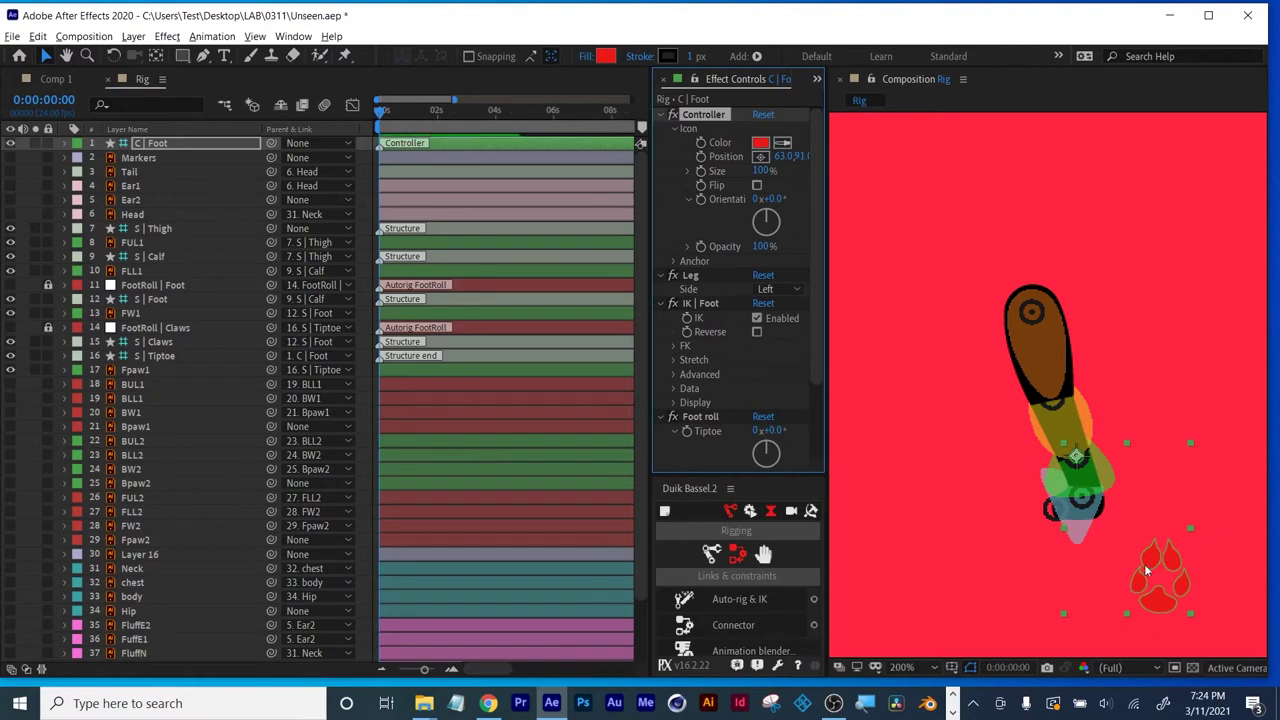
pyautogui.moveTo(776, 171); pyautogui.dragTo(705, 204)
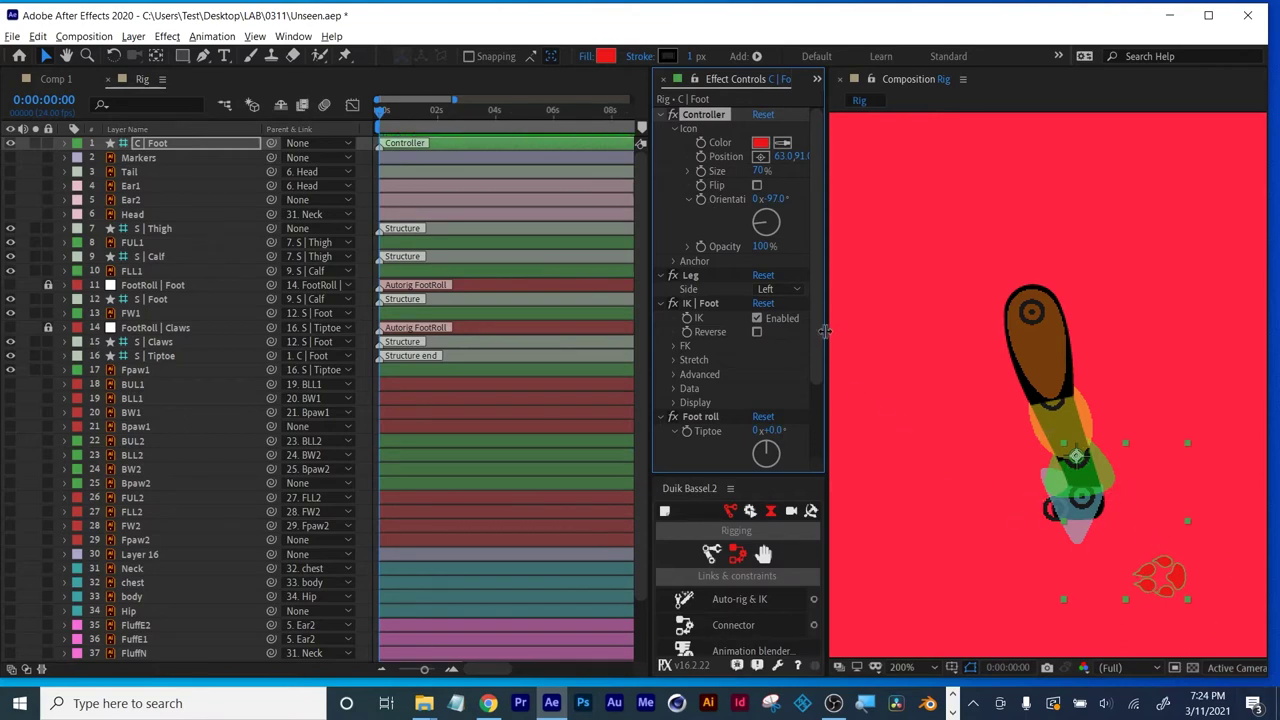
# Recolour the C | Foot controller icon green (78EC18) and test the leg's IK by moving the controller and returning it.
pyautogui.click(761, 143)
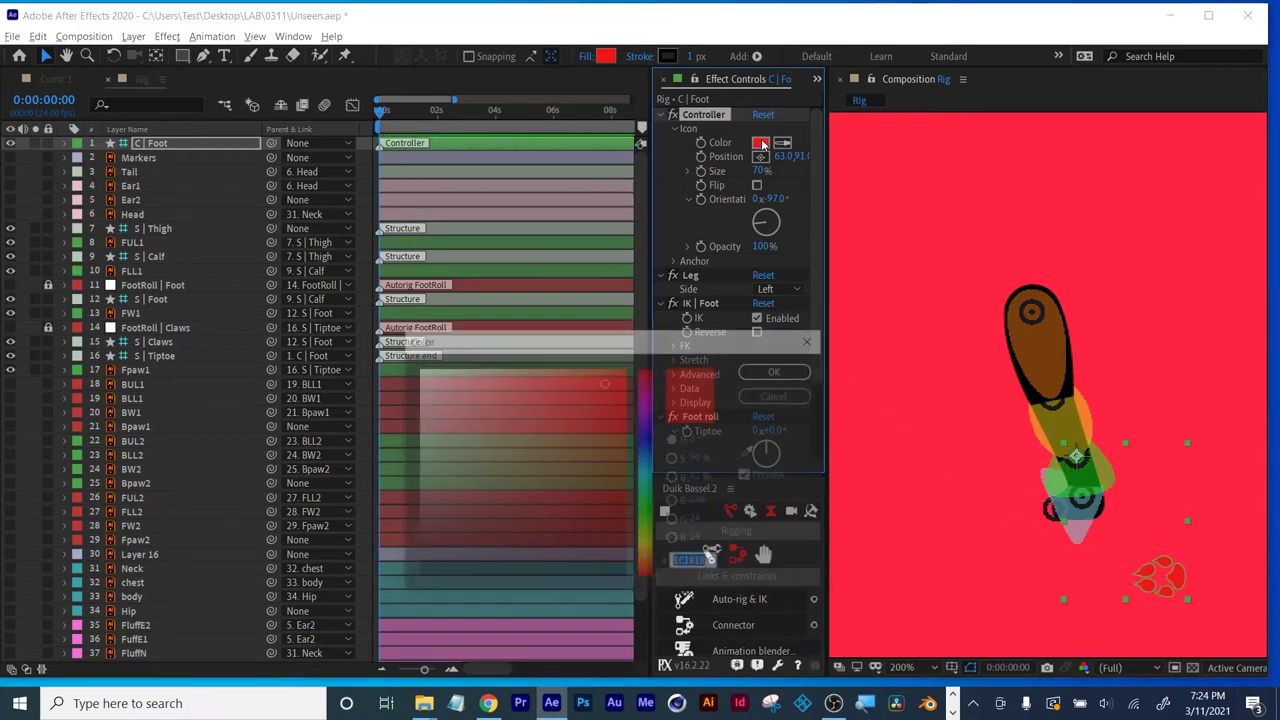
pyautogui.moveTo(655, 492)
pyautogui.mouseDown()
pyautogui.moveTo(646, 515)
pyautogui.moveTo(644, 502)
pyautogui.mouseUp()
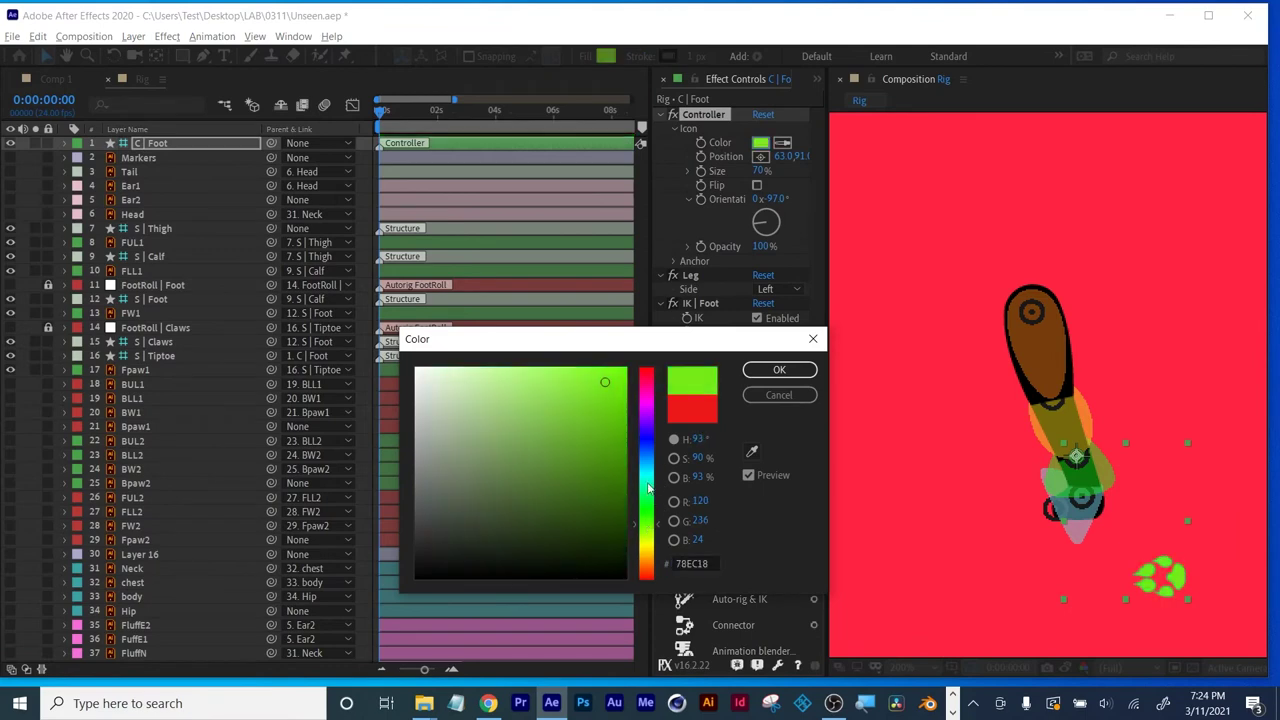
pyautogui.click(779, 369)
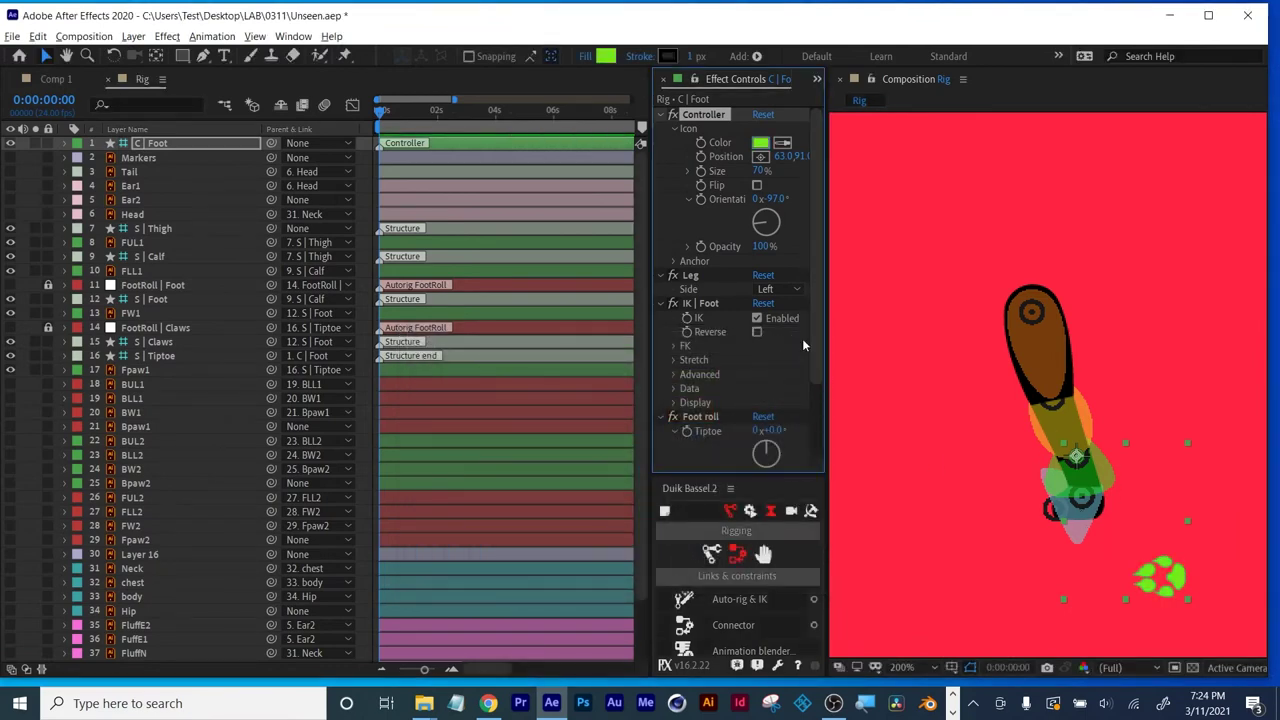
pyautogui.moveTo(1181, 590); pyautogui.dragTo(1140, 551)
pyautogui.moveTo(1138, 546); pyautogui.dragTo(1160, 578)
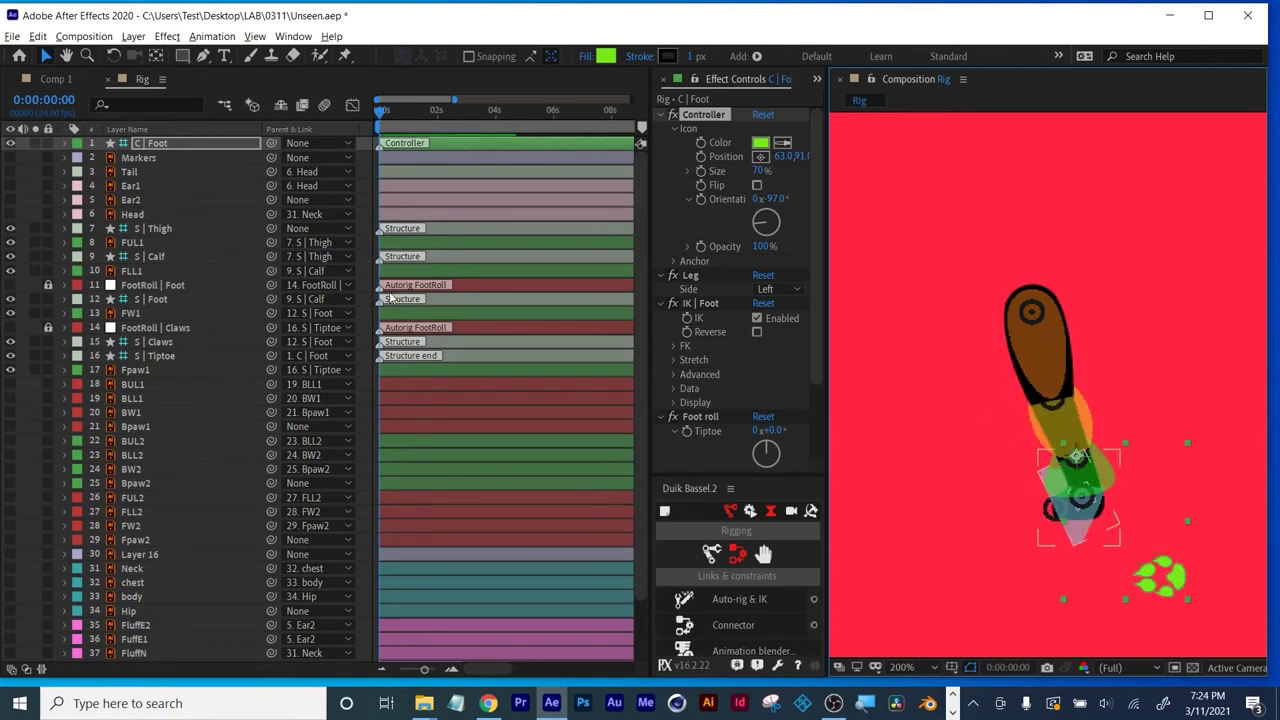
# Show the Position property of the C | Foot layer and start keyframing it at 0:00:00:00.
pyautogui.click(157, 147)
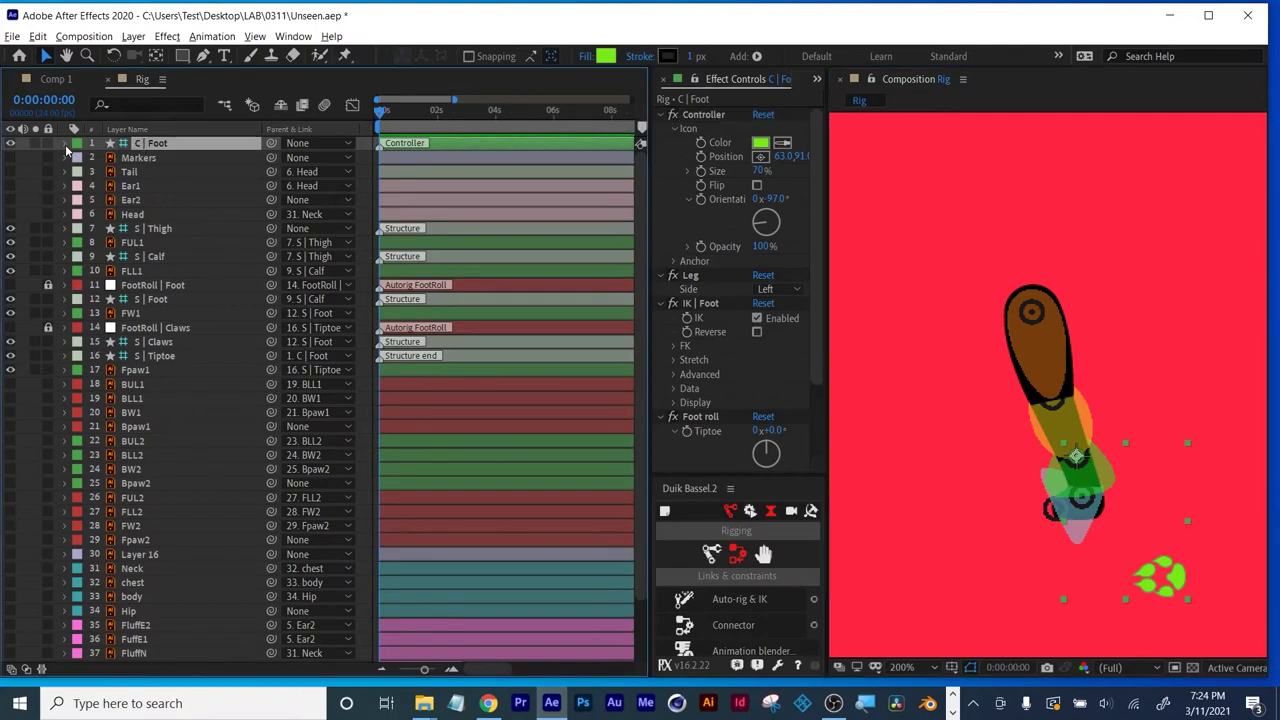
pyautogui.hotkey('ctrl', '`')
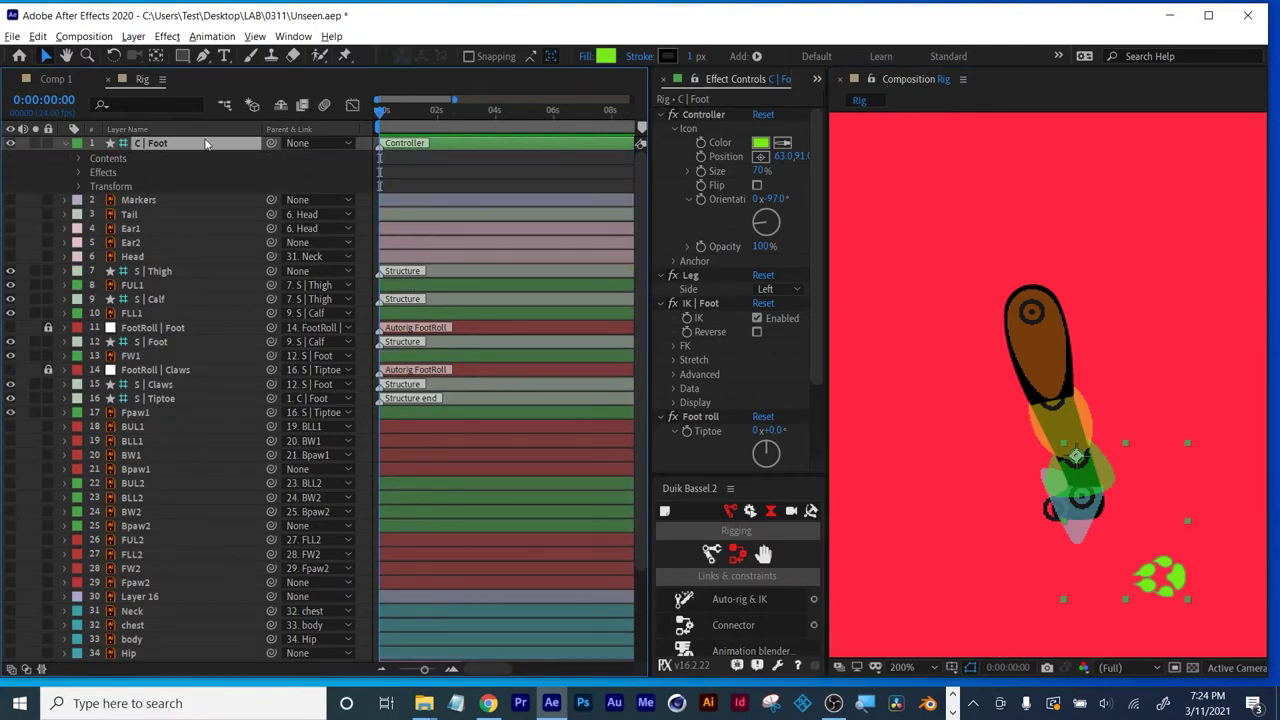
pyautogui.press('p')
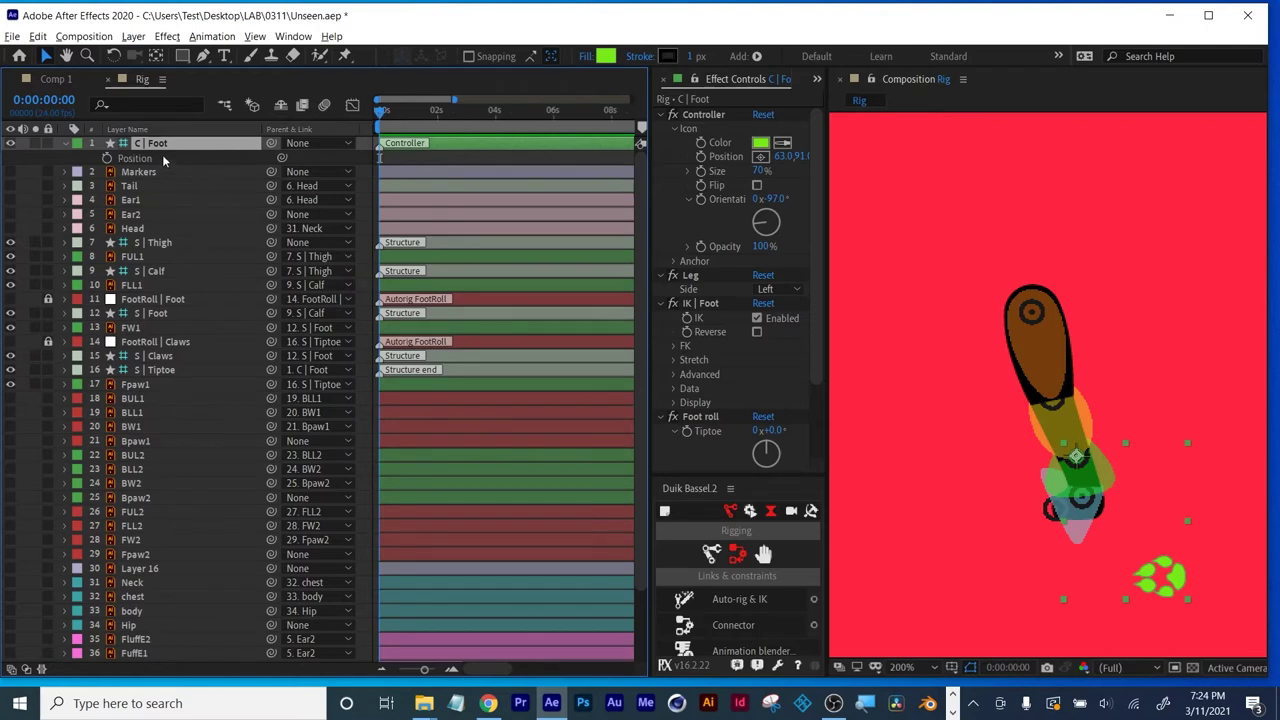
pyautogui.click(139, 160)
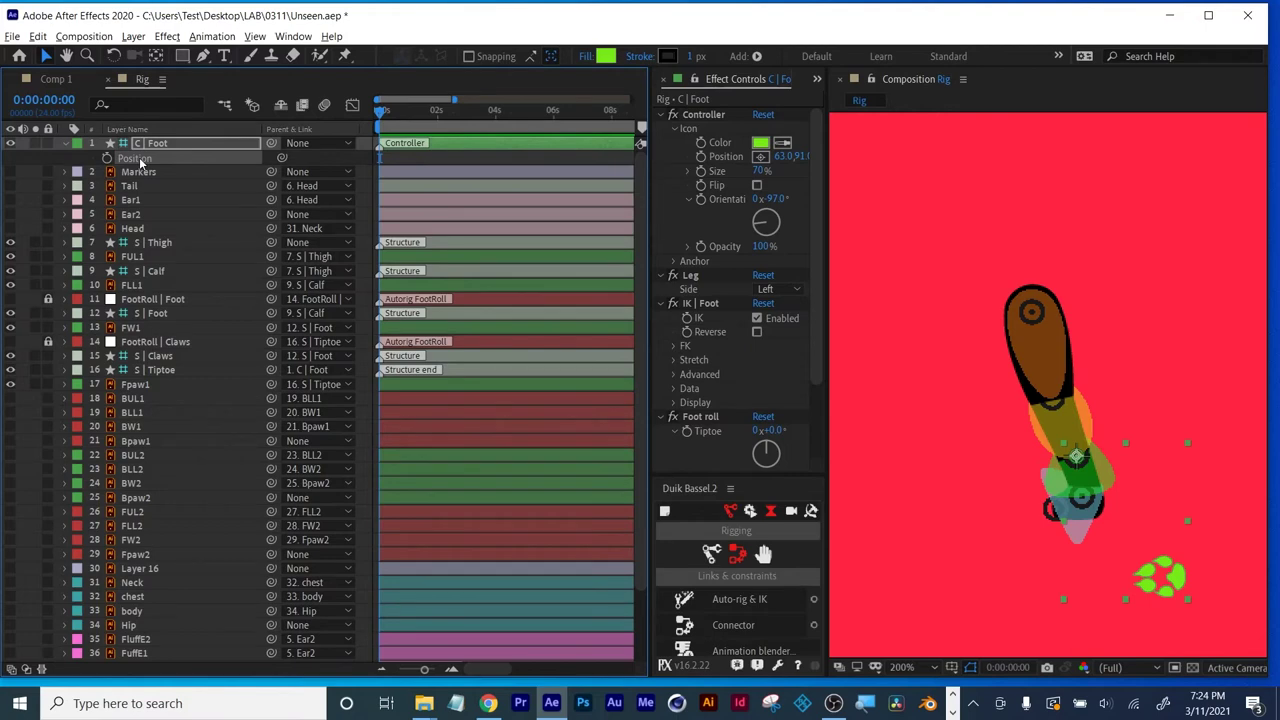
pyautogui.rightClick(140, 165)
pyautogui.click(158, 146)
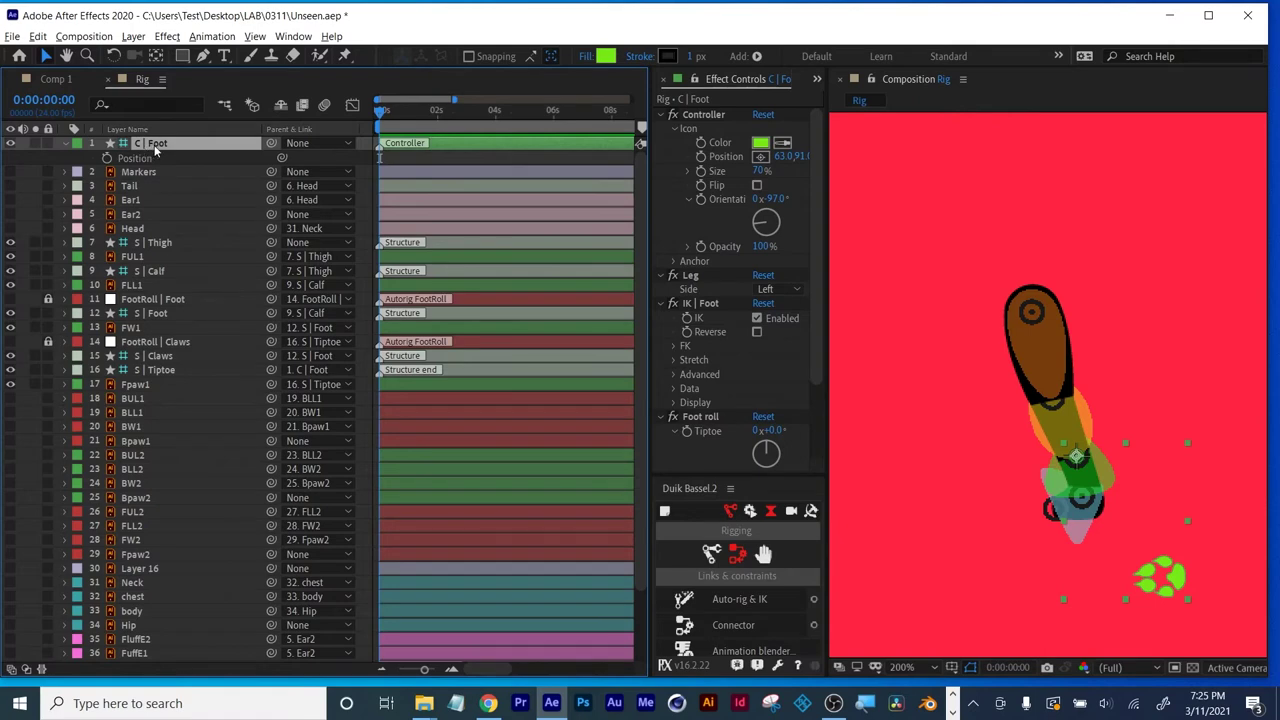
pyautogui.click(107, 159)
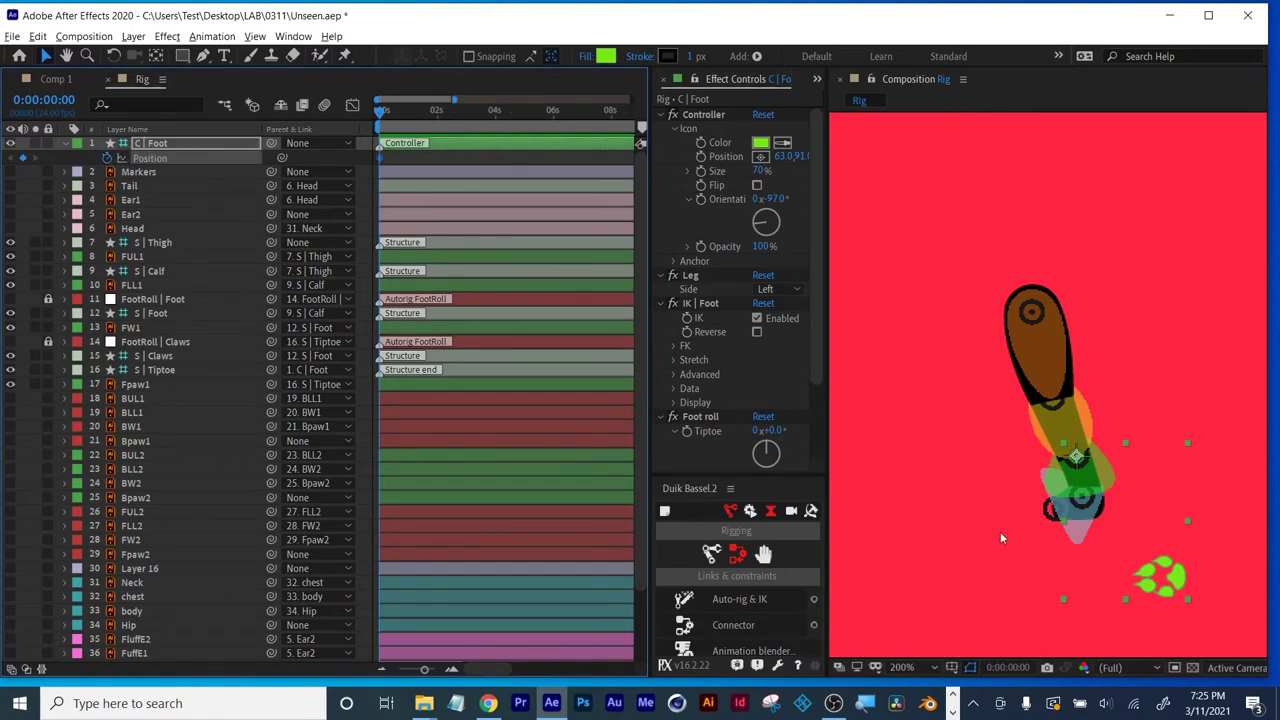
# Add a second position keyframe at about frame 13 with C | Foot moved up and to the left, and preview the leg motion.
pyautogui.moveTo(385, 116); pyautogui.dragTo(396, 112)
pyautogui.moveTo(1170, 580); pyautogui.dragTo(1123, 544)
pyautogui.moveTo(398, 116)
pyautogui.mouseDown()
pyautogui.moveTo(372, 124)
pyautogui.moveTo(381, 133)
pyautogui.mouseUp()
pyautogui.press('space')
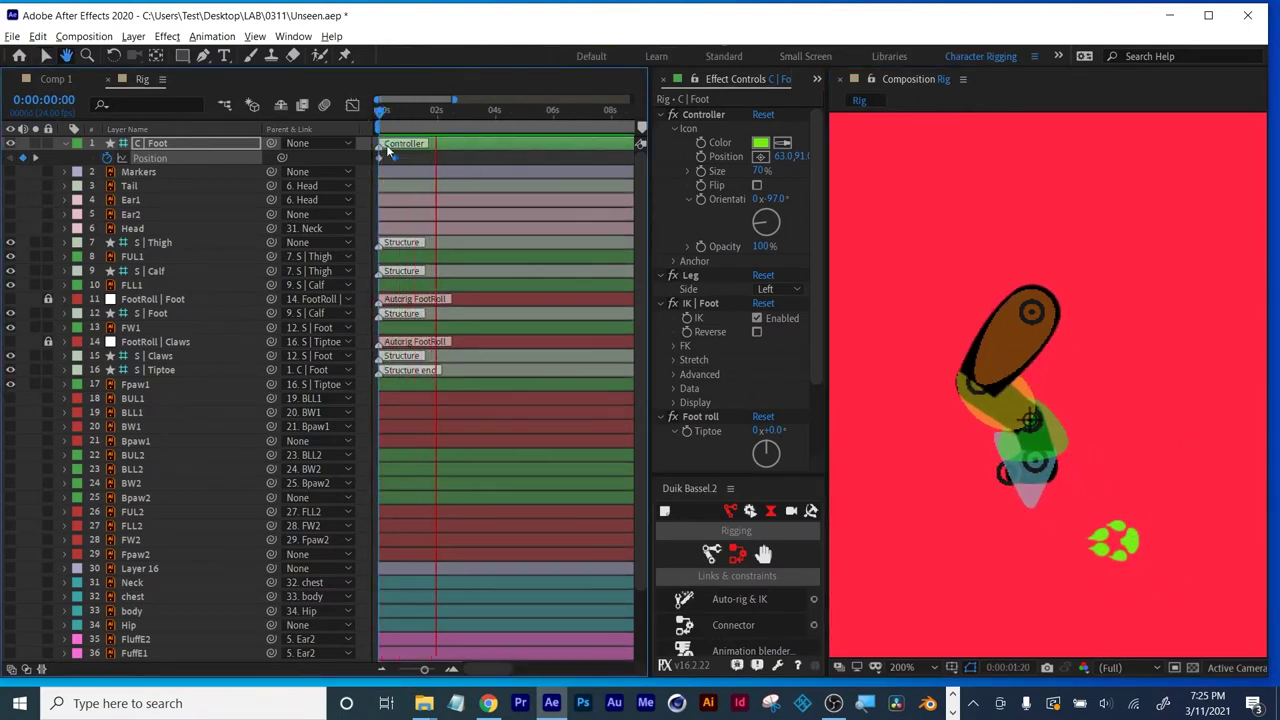
pyautogui.press('space')
pyautogui.press('space')
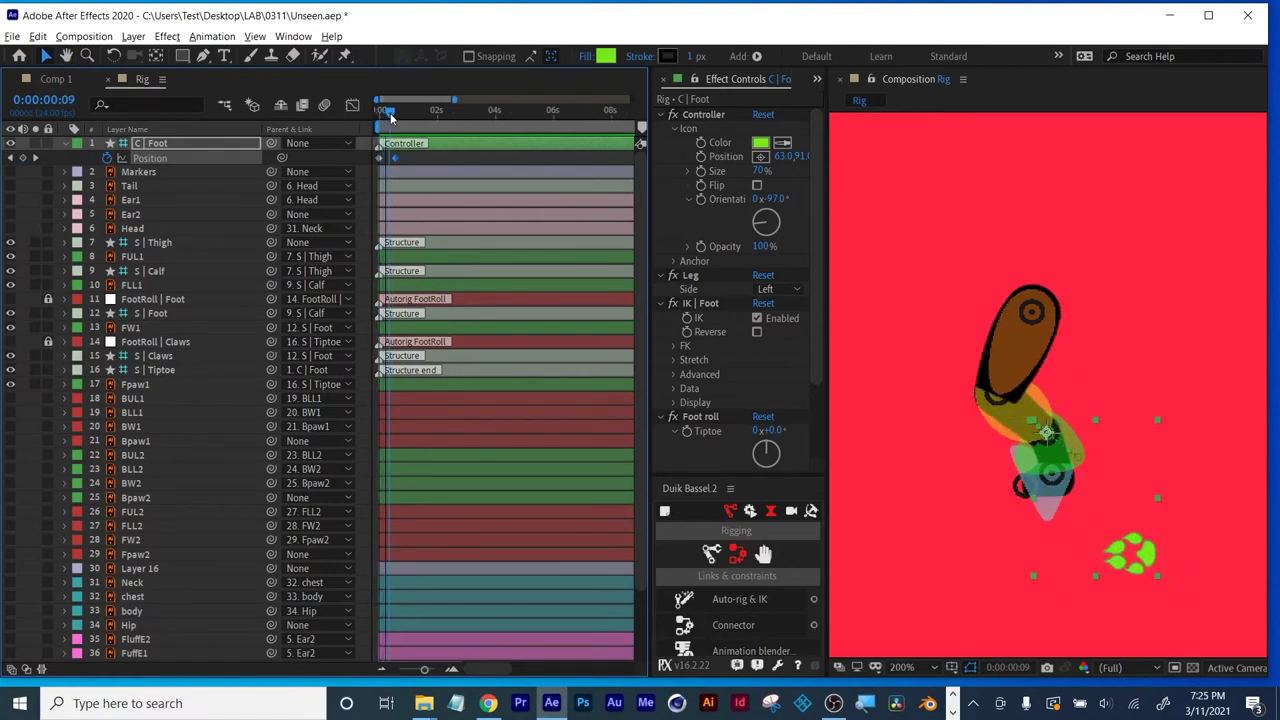
pyautogui.press('space')
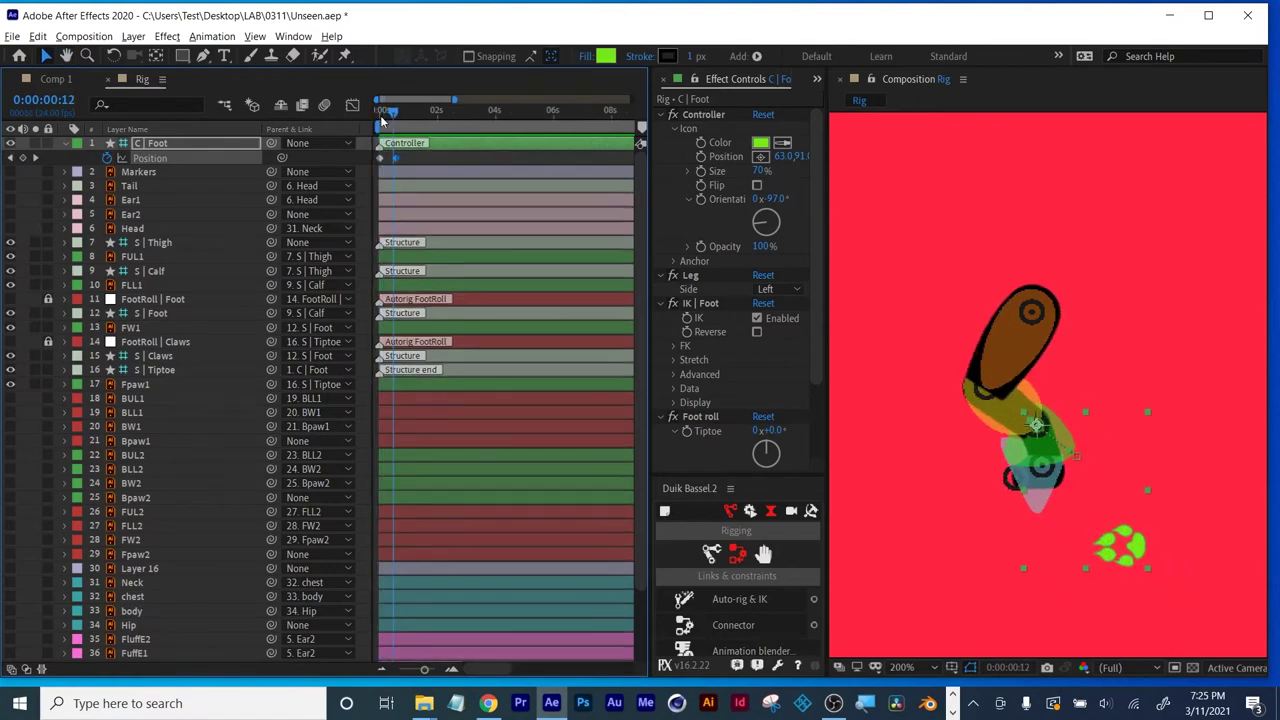
# Show the Rotation property of C | Foot and start keyframing it at 0:00:00:12.
pyautogui.hotkey('shift', 'r')
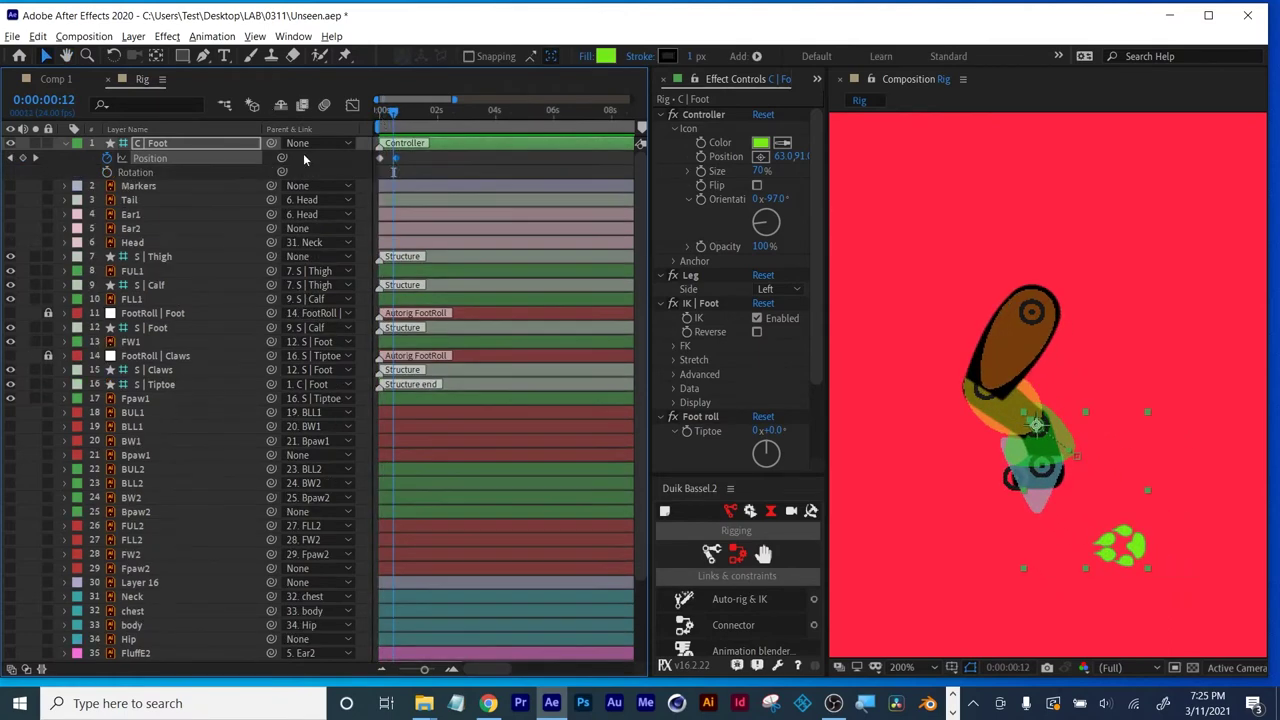
pyautogui.click(108, 172)
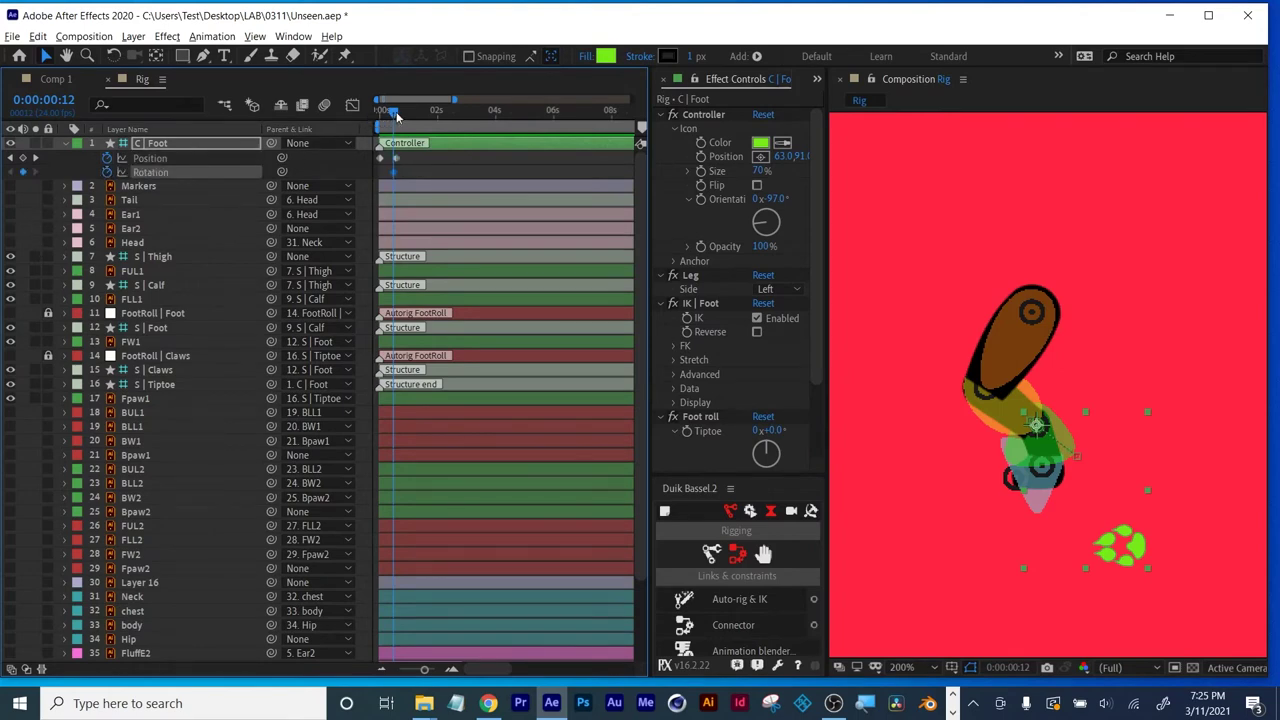
pyautogui.moveTo(396, 117); pyautogui.dragTo(404, 112)
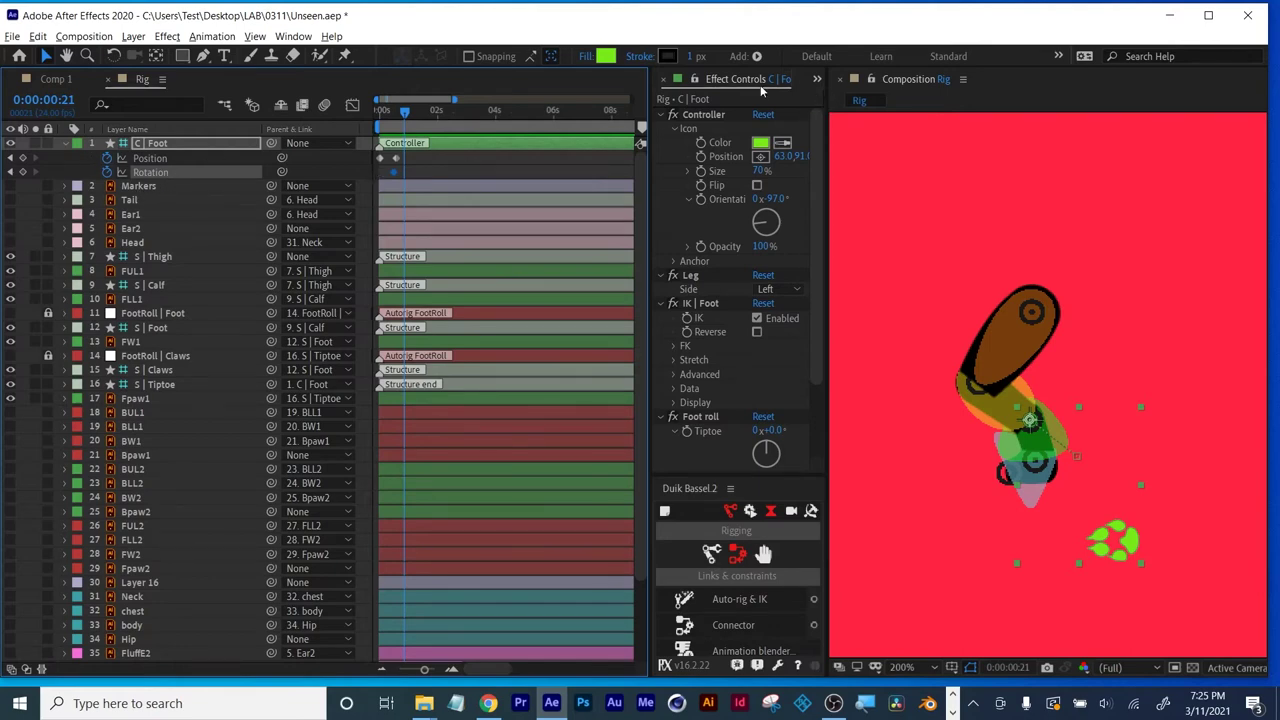
# Switch to the Standard workspace, make the timeline area taller and widen its layer name column.
pyautogui.click(950, 57)
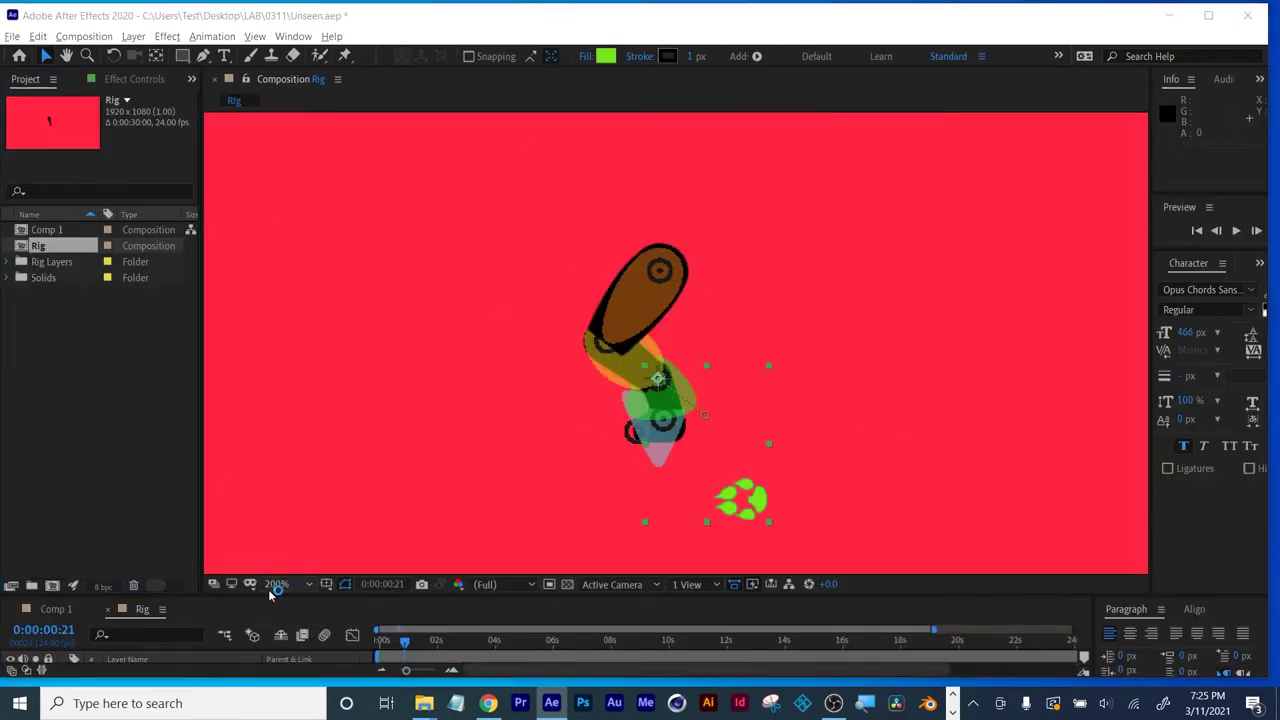
pyautogui.moveTo(272, 596); pyautogui.dragTo(272, 498)
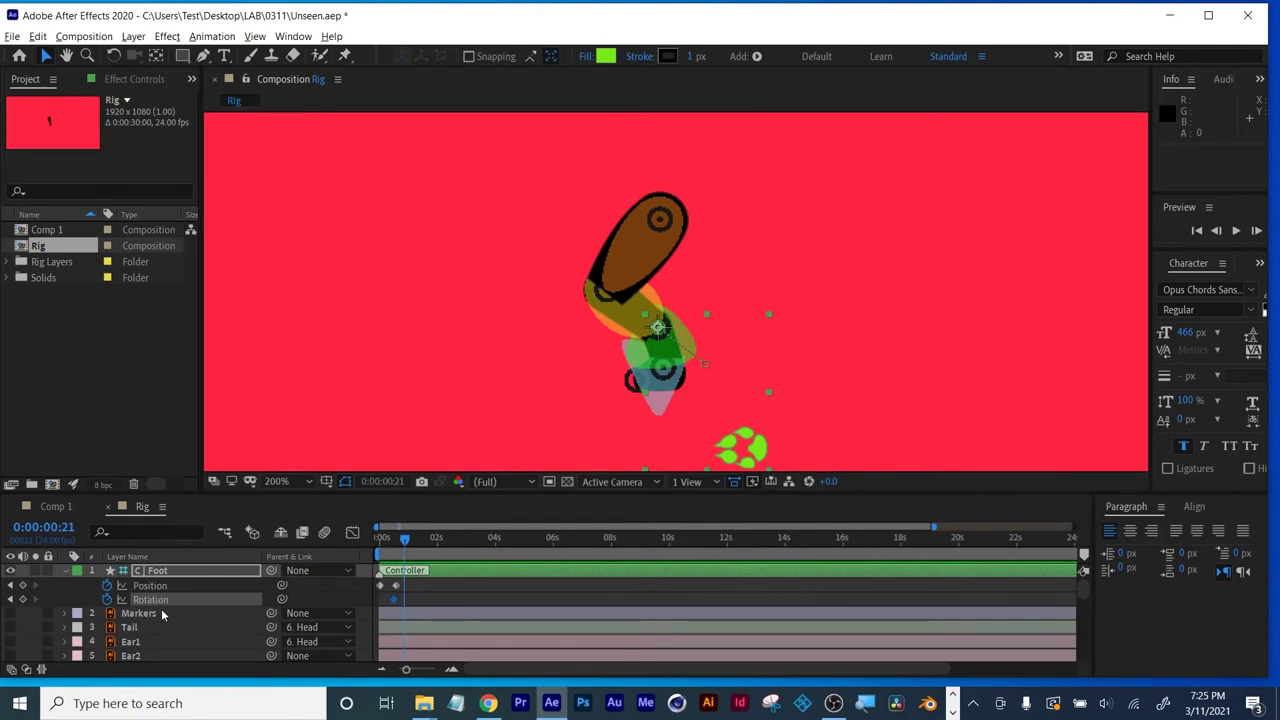
pyautogui.rightClick(240, 562)
pyautogui.moveTo(272, 610)
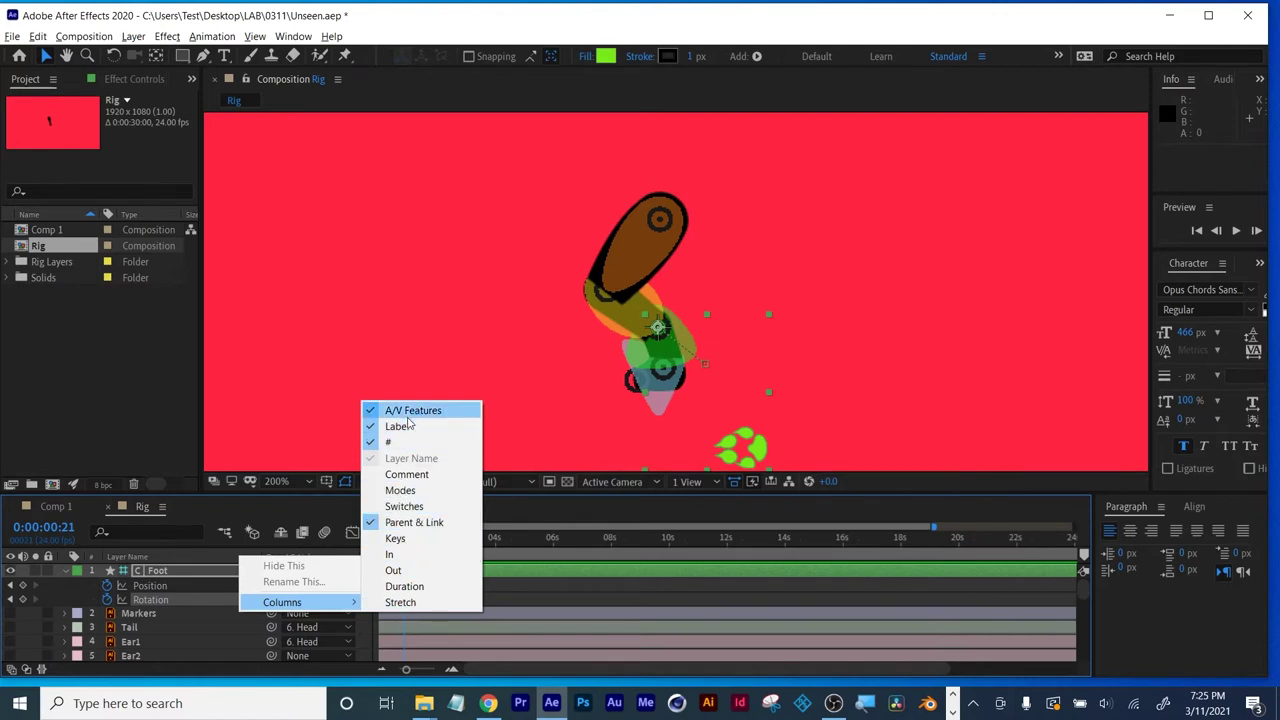
pyautogui.click(206, 515)
pyautogui.moveTo(258, 556); pyautogui.dragTo(288, 556)
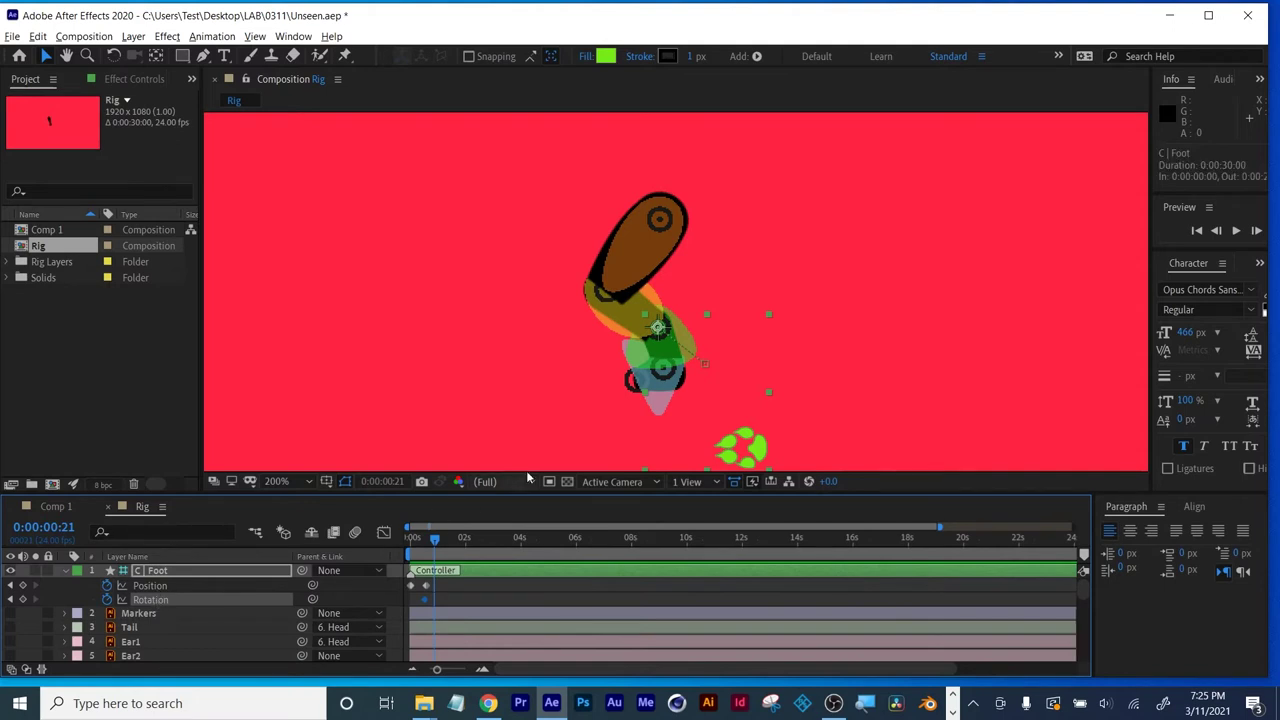
pyautogui.press(',')
pyautogui.press('.')
# Set Claws to -18° in C | Foot's Foot roll effect and try out the Tiptoe and Foot roll angles.
pyautogui.click(133, 78)
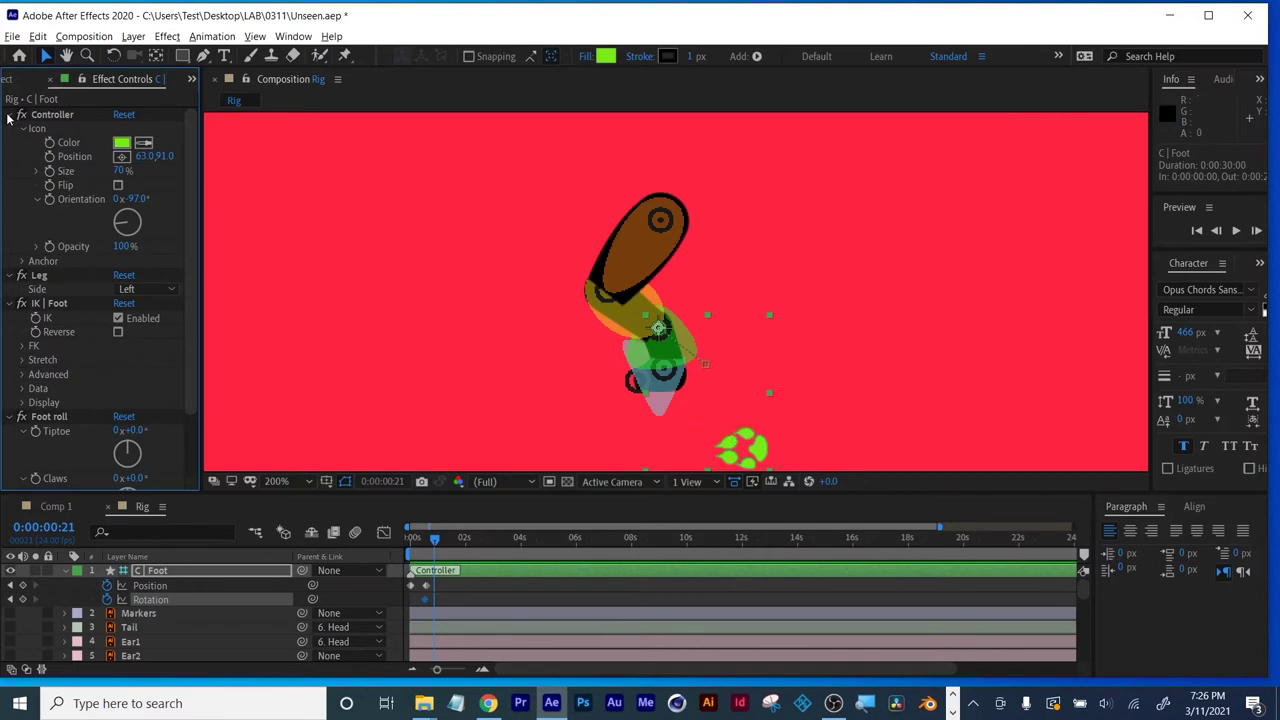
pyautogui.scroll(-3, 124, 316)
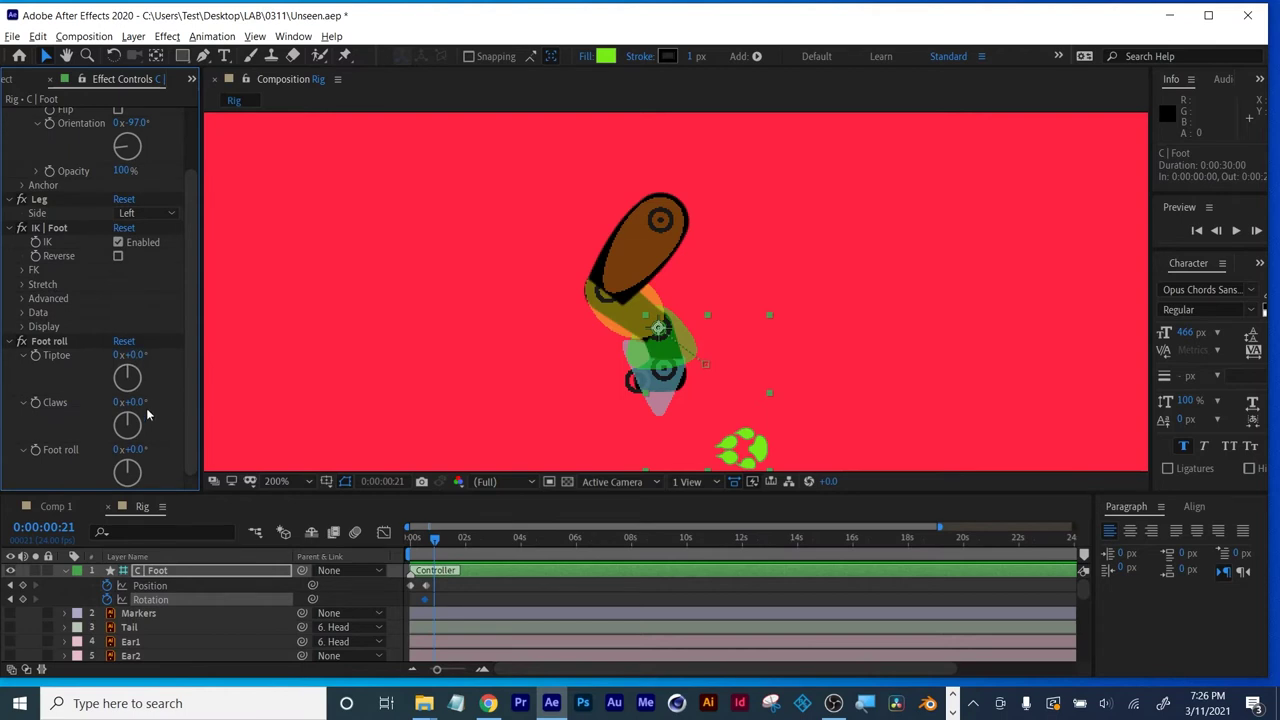
pyautogui.moveTo(130, 356); pyautogui.dragTo(112, 358)
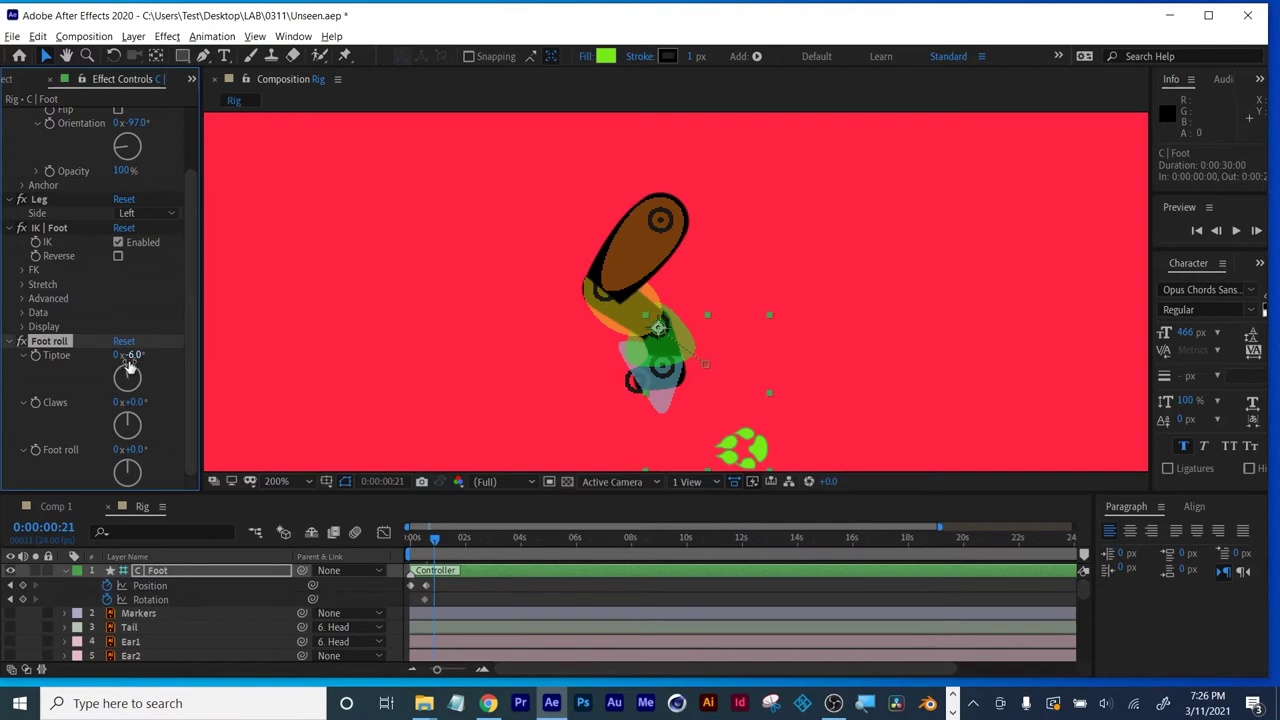
pyautogui.hotkey('ctrl', 'z')
pyautogui.moveTo(134, 404)
pyautogui.mouseDown()
pyautogui.moveTo(112, 405)
pyautogui.moveTo(124, 408)
pyautogui.mouseUp()
pyautogui.moveTo(130, 356)
pyautogui.mouseDown()
pyautogui.moveTo(104, 357)
pyautogui.moveTo(128, 357)
pyautogui.mouseUp()
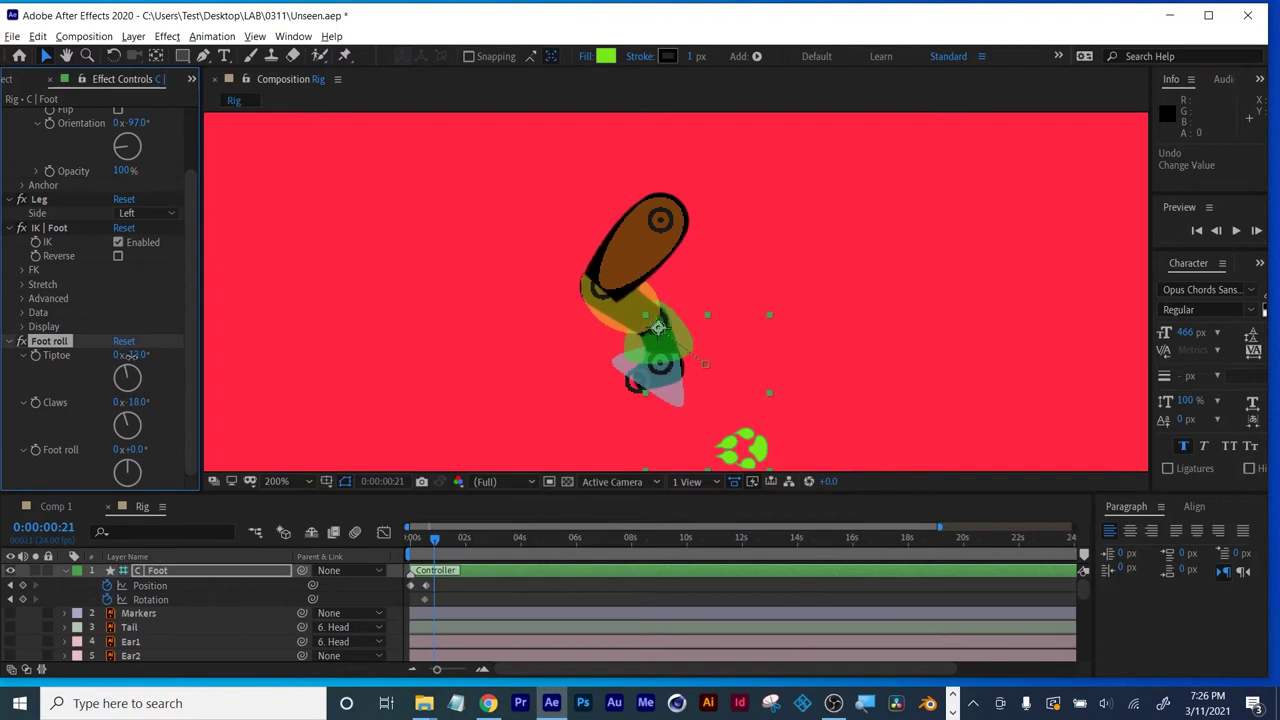
pyautogui.moveTo(132, 449)
pyautogui.mouseDown()
pyautogui.moveTo(112, 449)
pyautogui.moveTo(124, 449)
pyautogui.mouseUp()
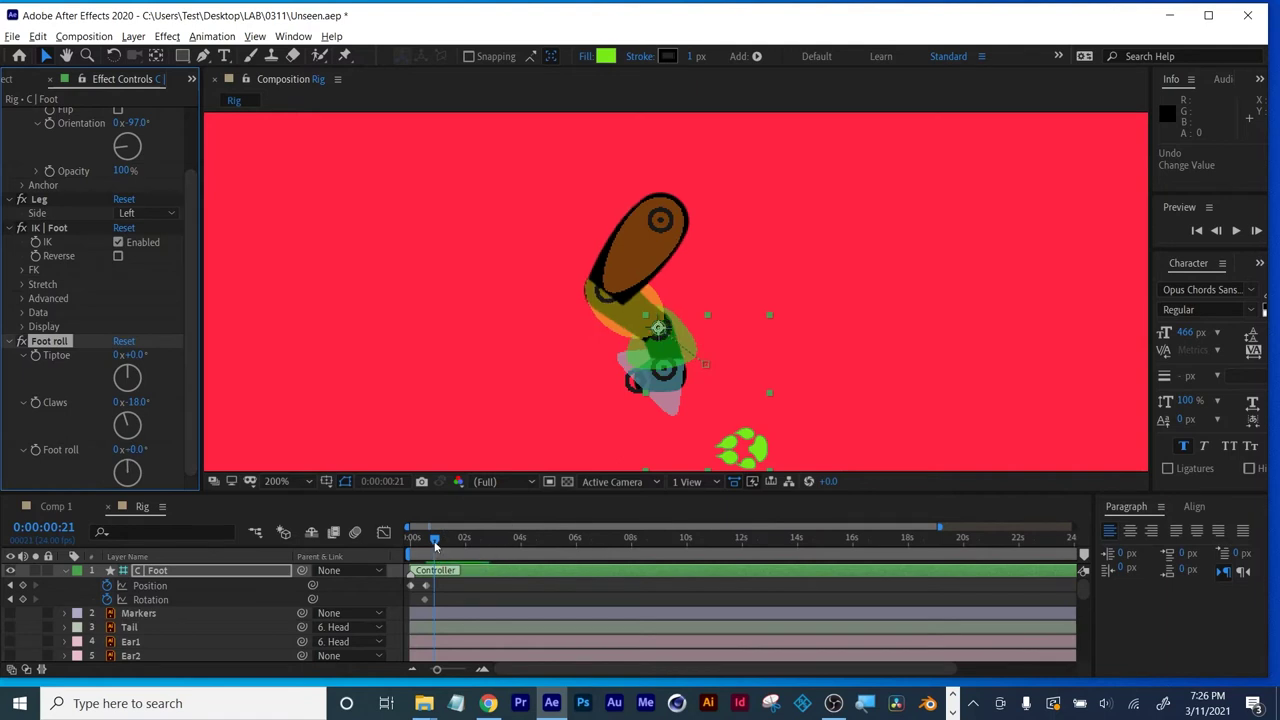
# Return to the first frame and remove the rotation keyframing from C | Foot.
pyautogui.moveTo(434, 538); pyautogui.dragTo(381, 541)
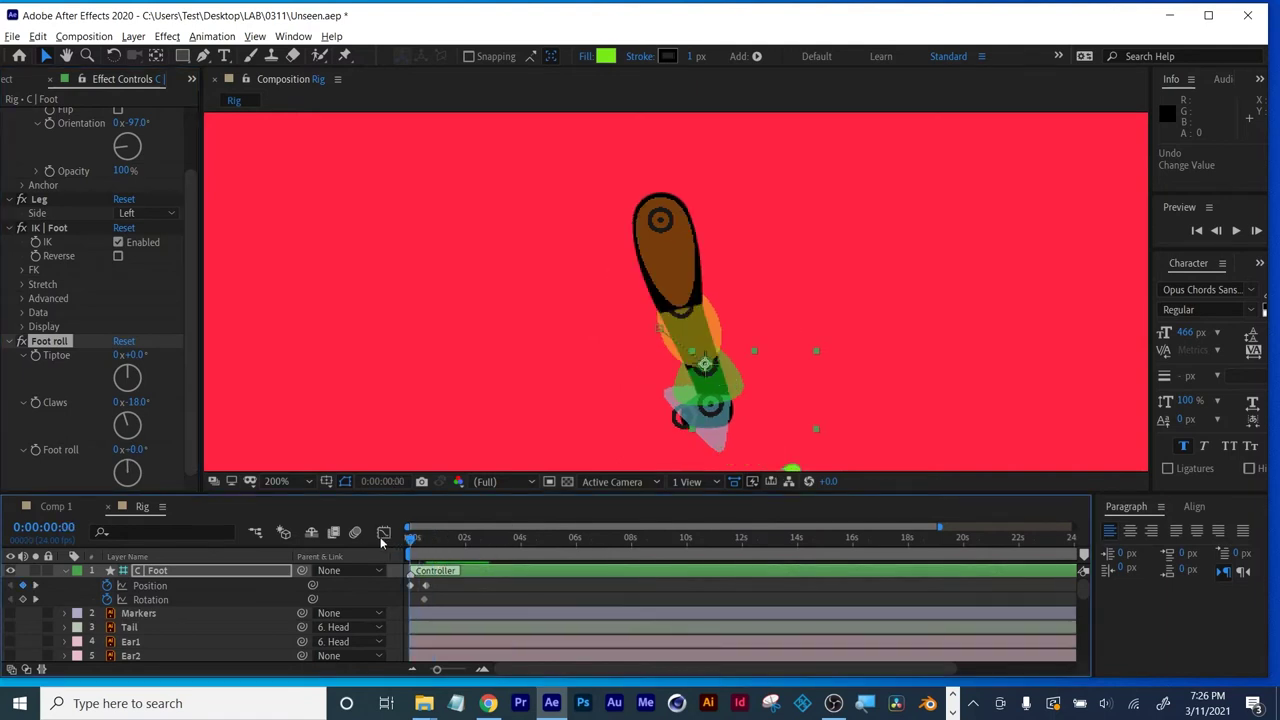
pyautogui.click(184, 343)
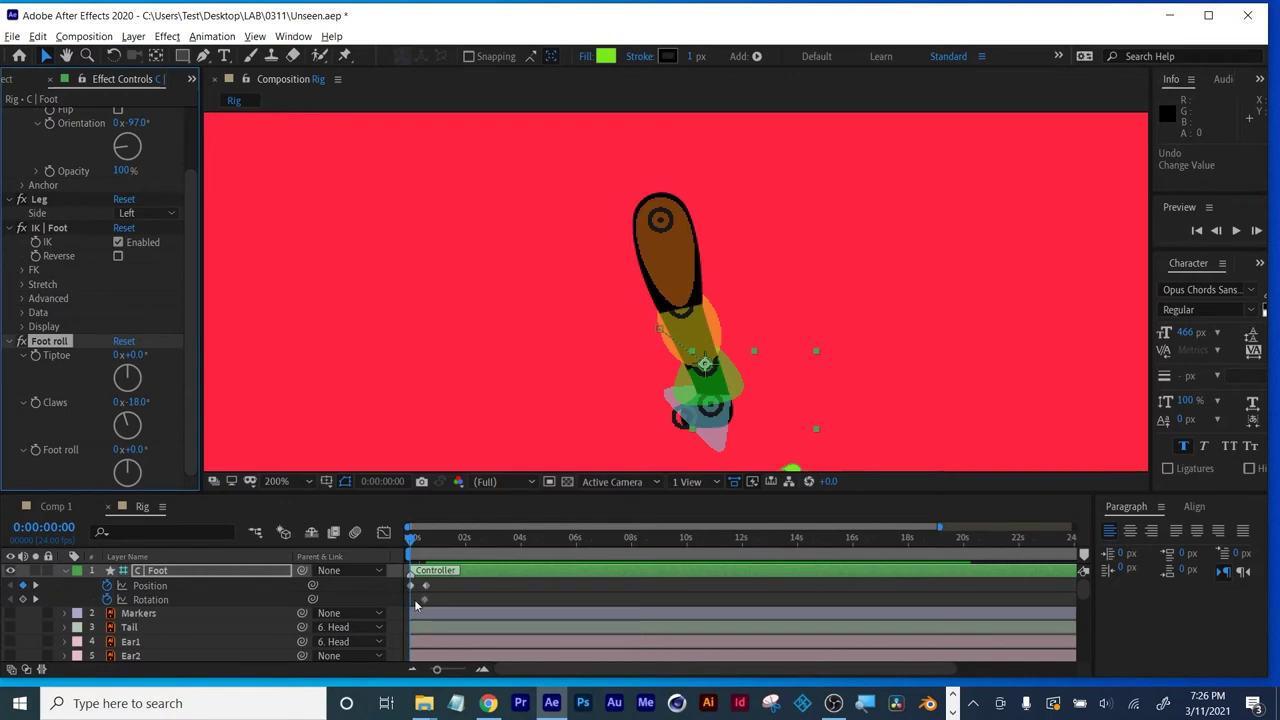
pyautogui.click(108, 599)
pyautogui.click(140, 588)
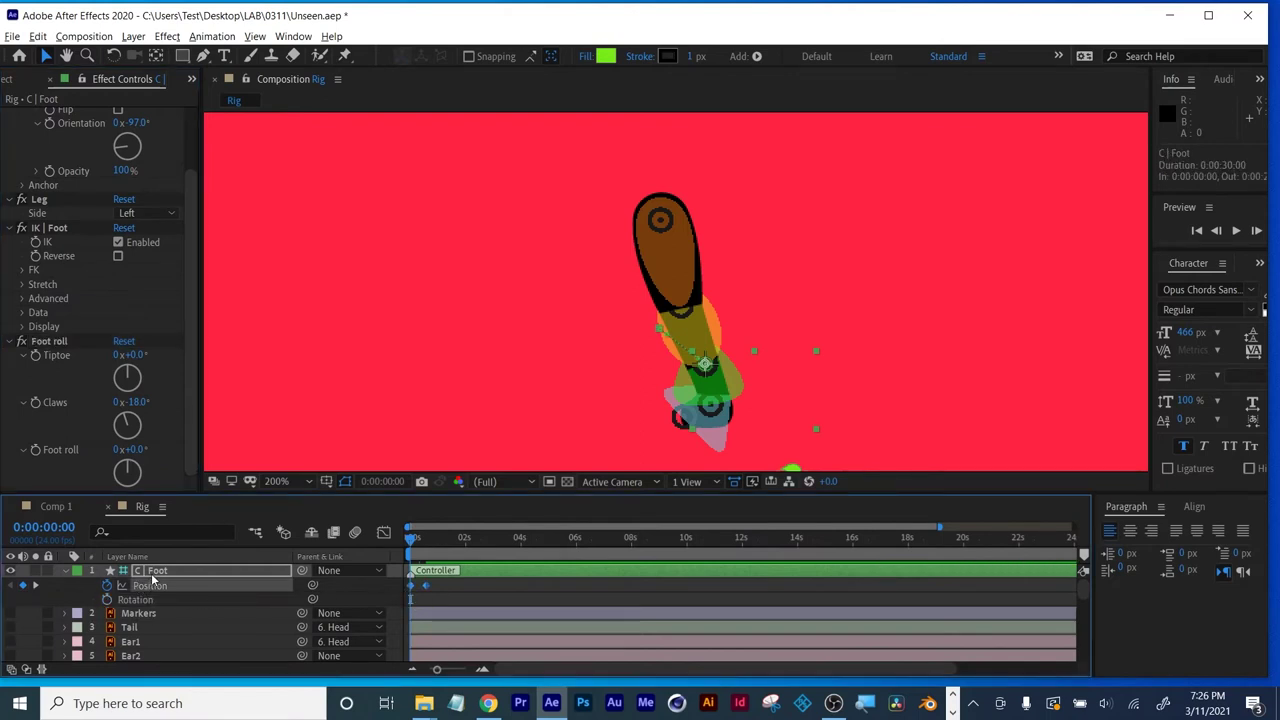
pyautogui.click(155, 571)
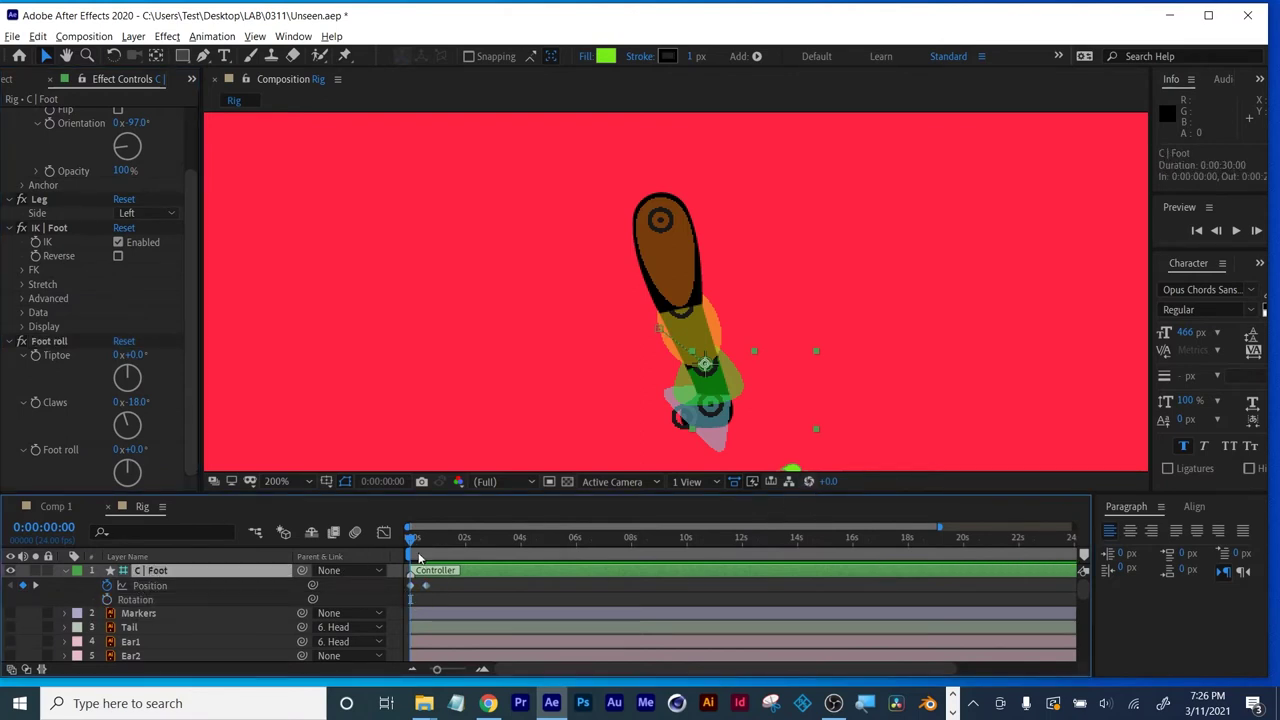
# Add a position keyframe at 0:00:01:03 with C | Foot moved down and to the left to 840.5, 561.5.
pyautogui.moveTo(418, 541); pyautogui.dragTo(441, 540)
pyautogui.moveTo(755, 458); pyautogui.dragTo(718, 492)
pyautogui.press(',')
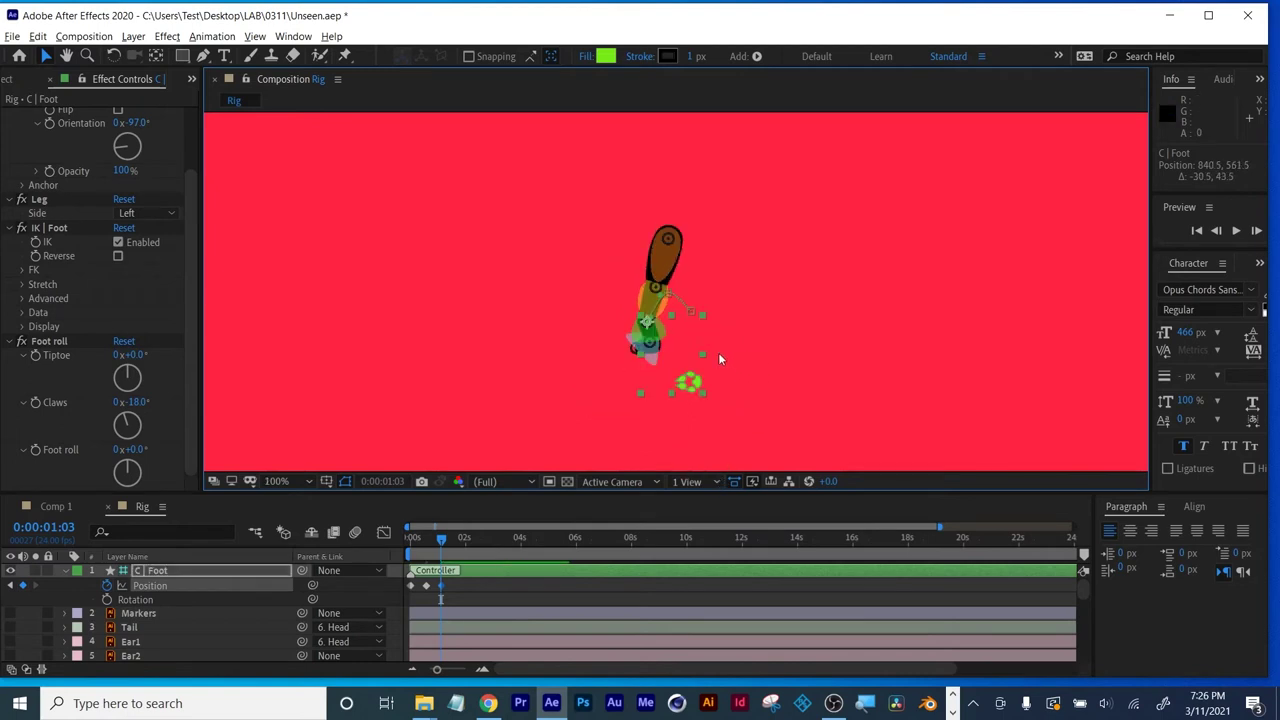
# Start keyframing the Foot roll and Tiptoe angles of C | Foot at 0:00:00:13.
pyautogui.moveTo(441, 538)
pyautogui.mouseDown()
pyautogui.moveTo(393, 543)
pyautogui.moveTo(424, 540)
pyautogui.mouseUp()
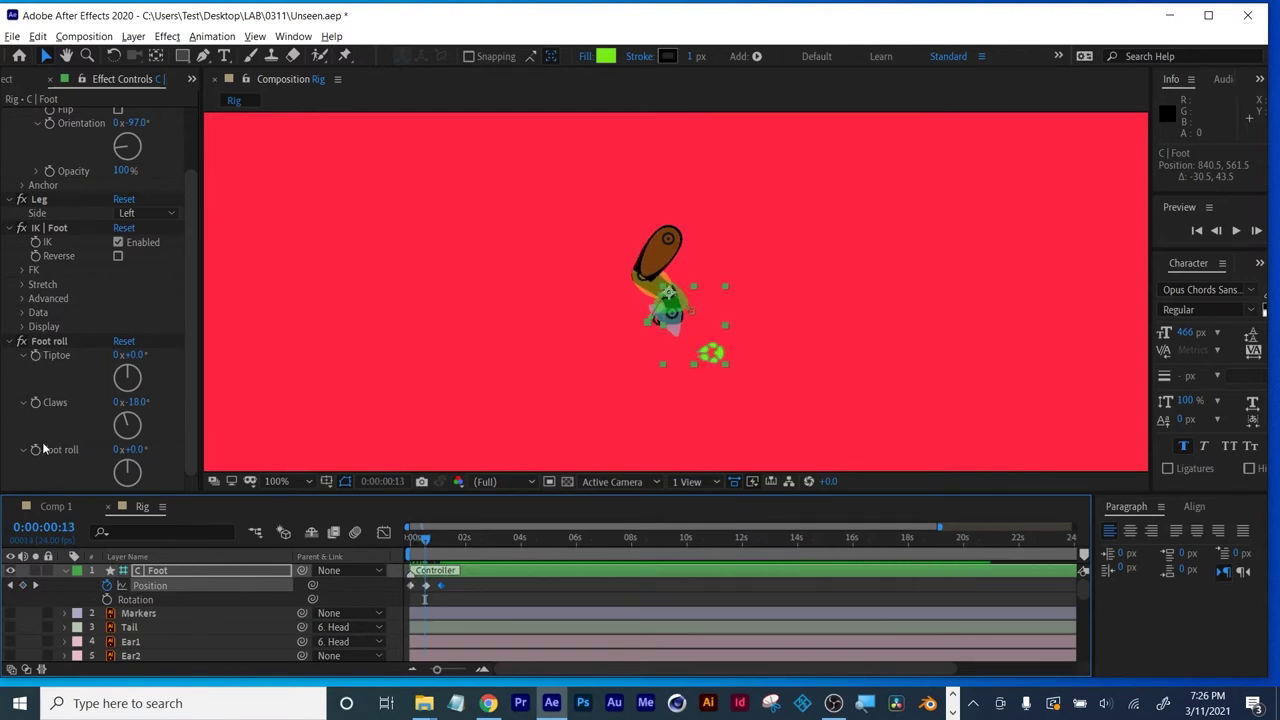
pyautogui.click(35, 452)
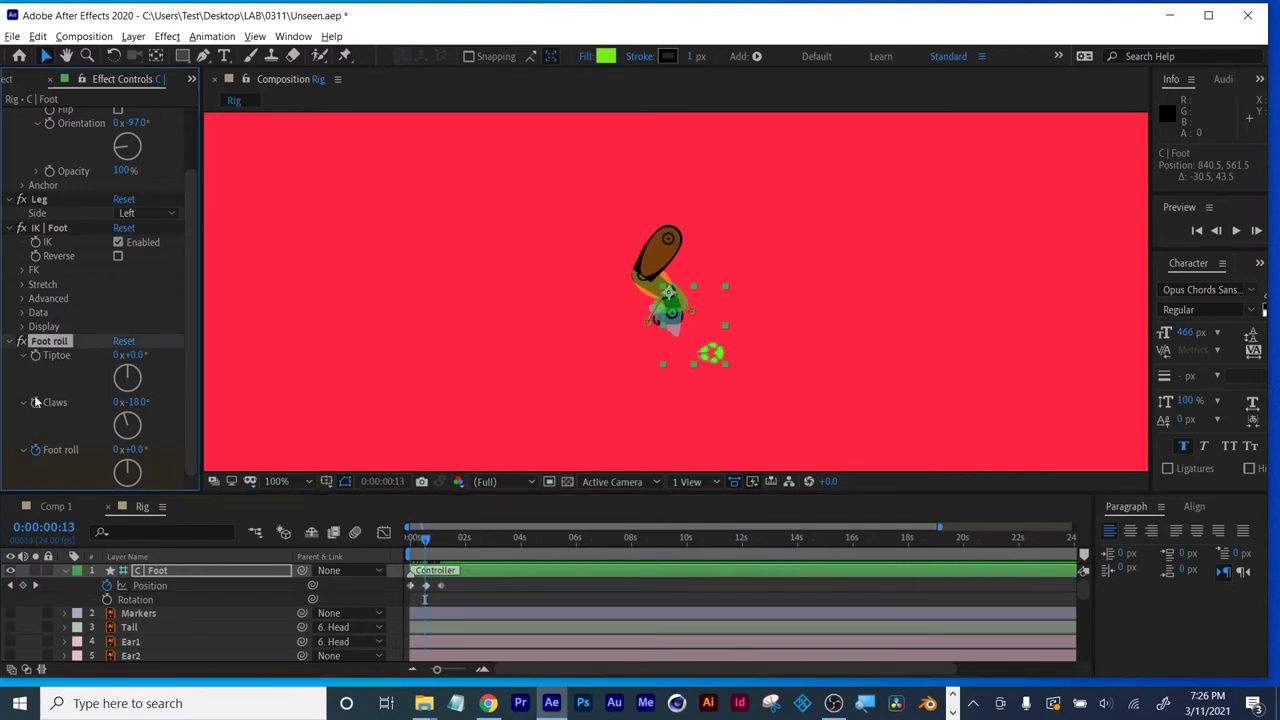
pyautogui.click(35, 357)
# At 0:00:00:18, set C | Foot's Foot roll angle to -8° and its Tiptoe angle to -32°.
pyautogui.moveTo(421, 545); pyautogui.dragTo(431, 545)
pyautogui.moveTo(133, 449); pyautogui.dragTo(130, 446)
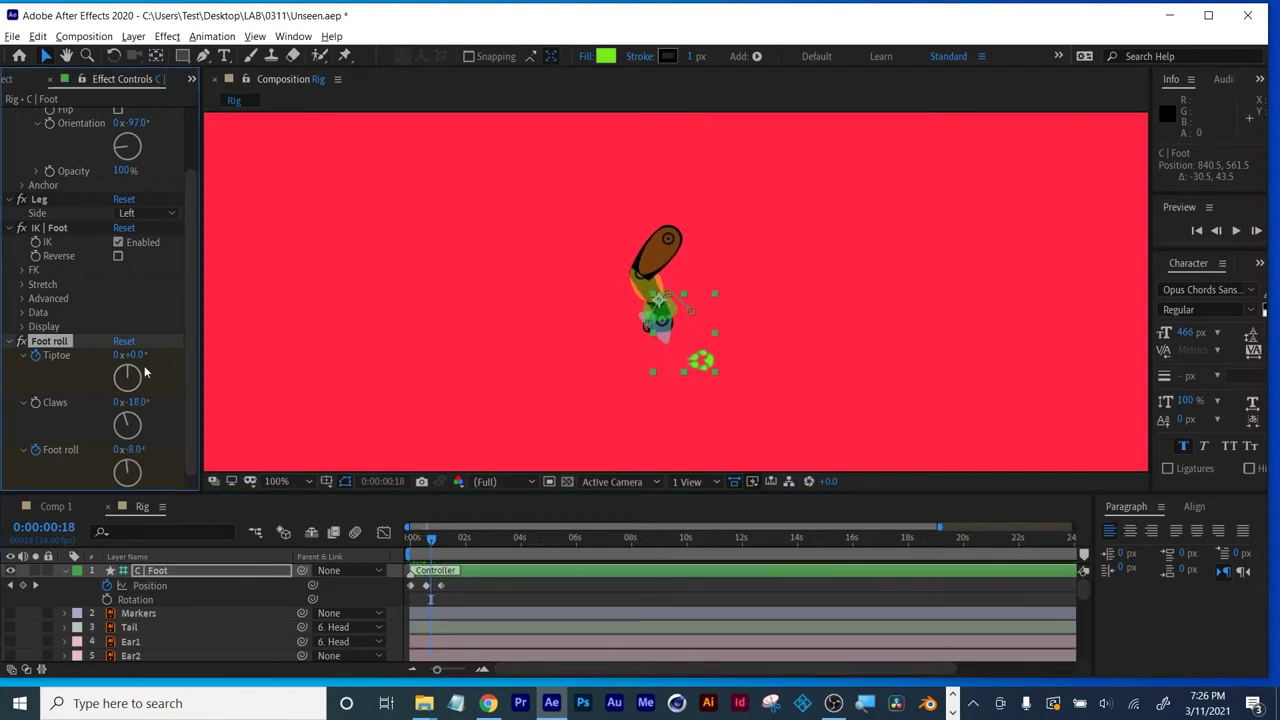
pyautogui.moveTo(131, 354); pyautogui.dragTo(111, 354)
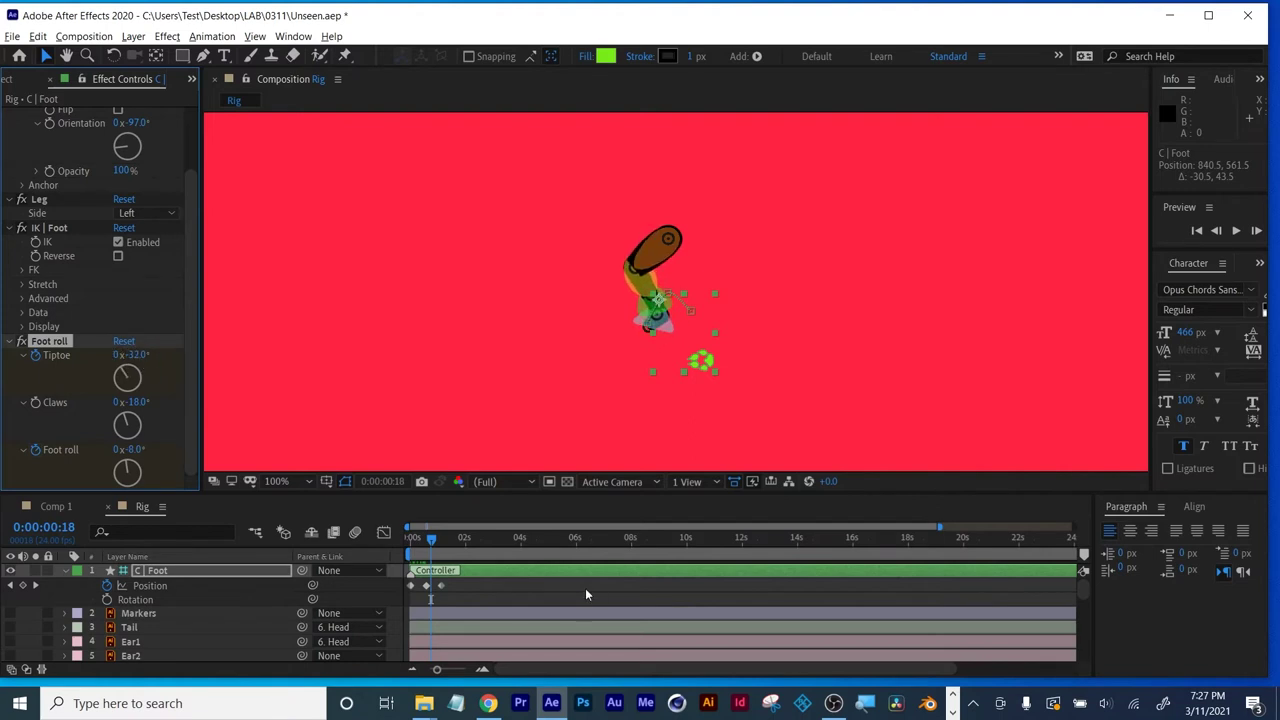
pyautogui.moveTo(420, 528); pyautogui.dragTo(441, 530)
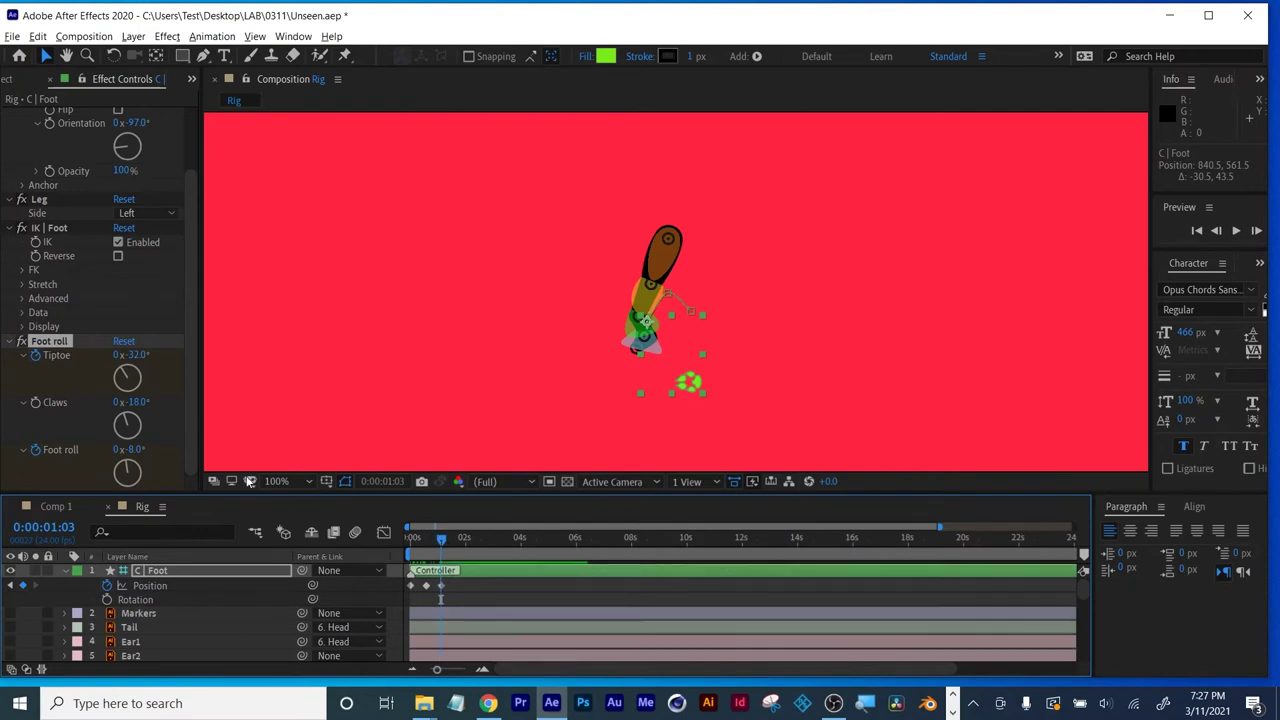
# Set Foot roll to 22° and Tiptoe to 7° on C | Foot at 0:00:01:03 and reveal the layer's keyframed properties.
pyautogui.moveTo(130, 449); pyautogui.dragTo(164, 449)
pyautogui.moveTo(132, 355); pyautogui.dragTo(172, 358)
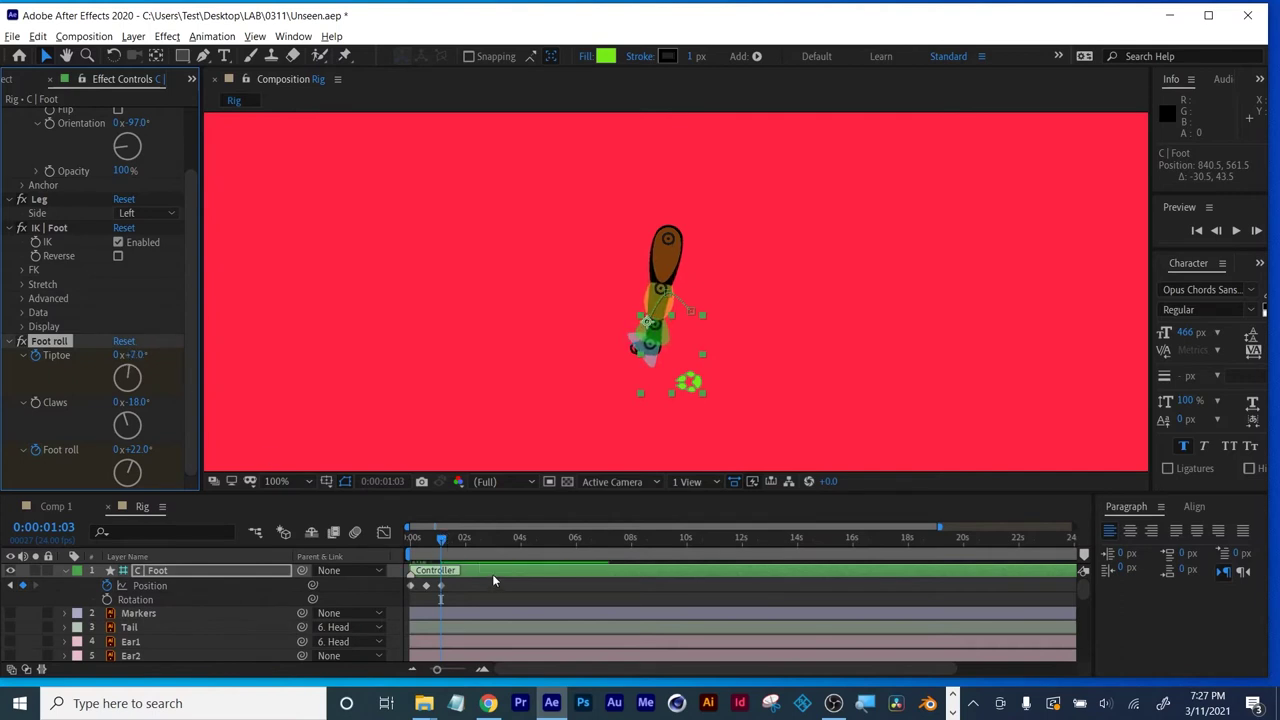
pyautogui.press('u')
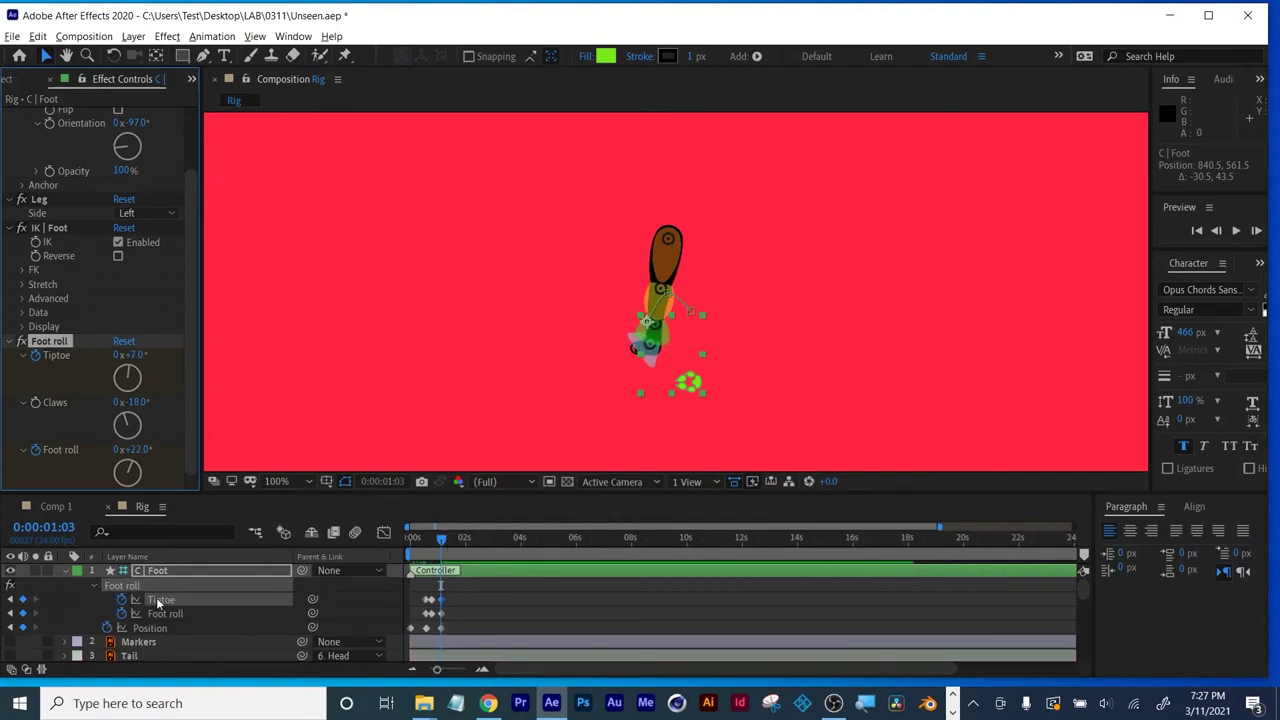
# Preview the foot animation from the start of the composition.
pyautogui.moveTo(441, 541); pyautogui.dragTo(411, 541)
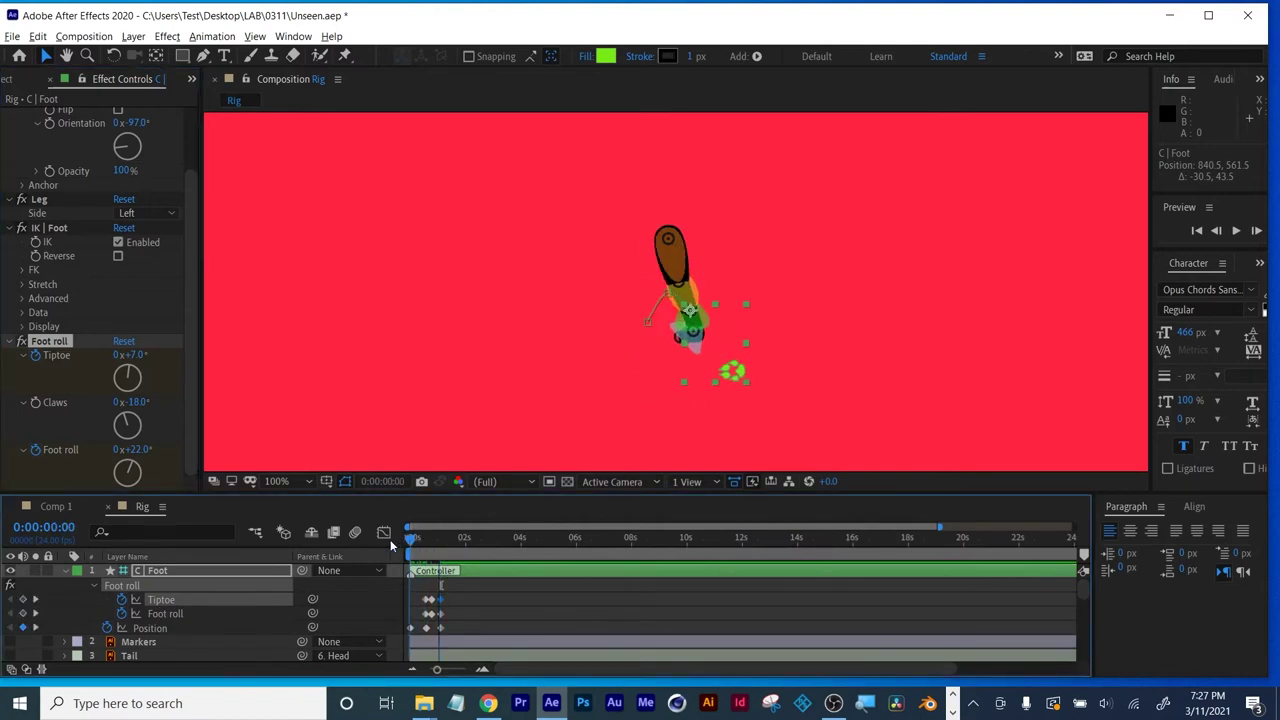
pyautogui.press('.')
pyautogui.press('space')
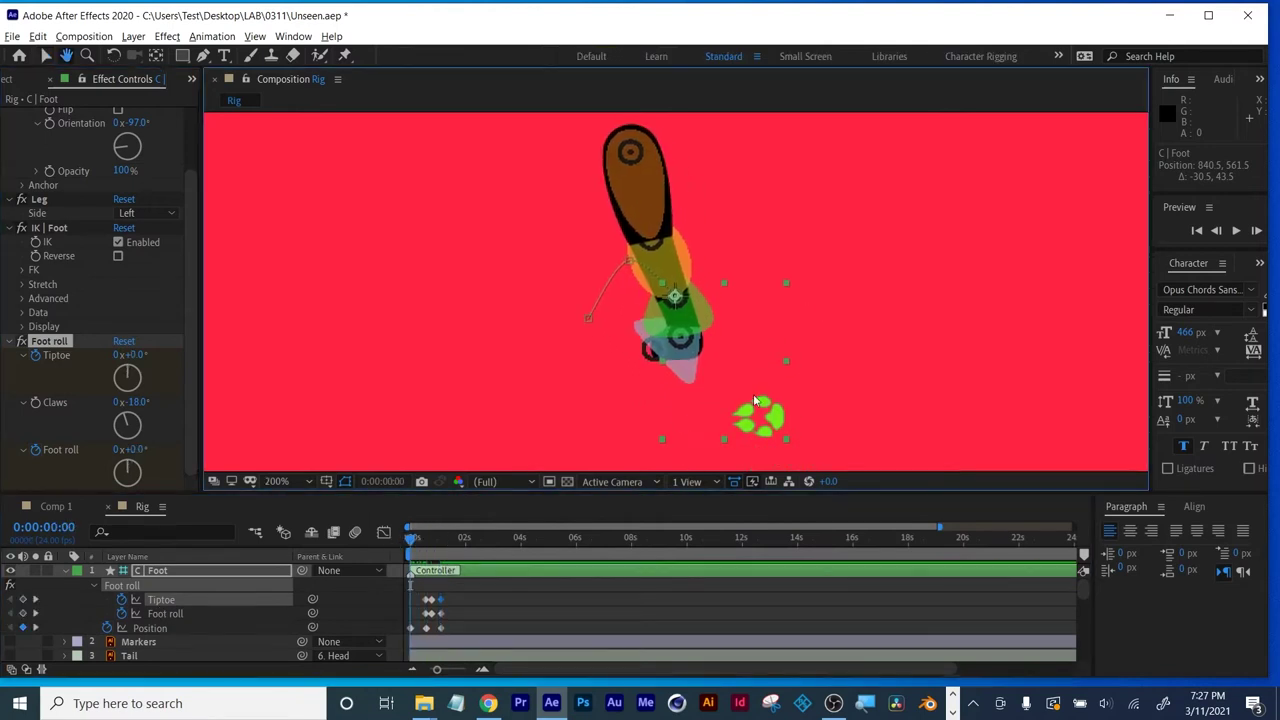
pyautogui.press('space')
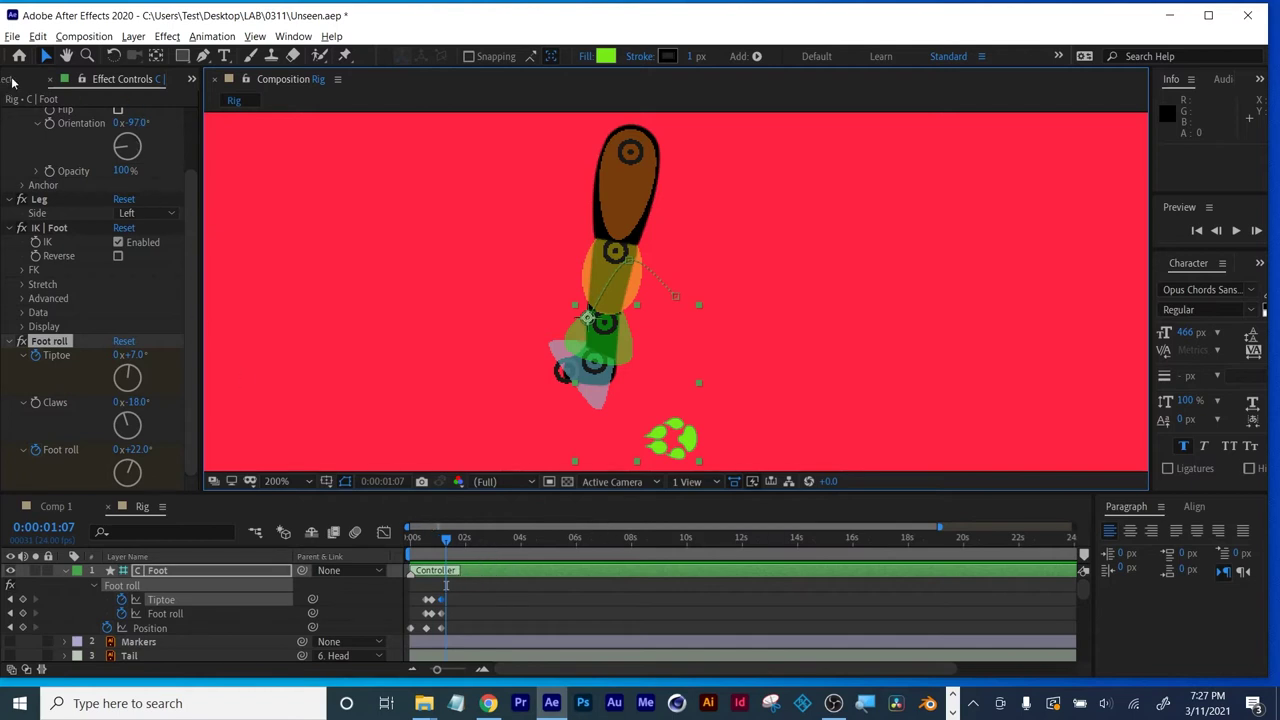
# Switch to the Character Rigging workspace and make the Duik Bassel.2 area taller to reveal its full tool list.
pyautogui.click(1059, 57)
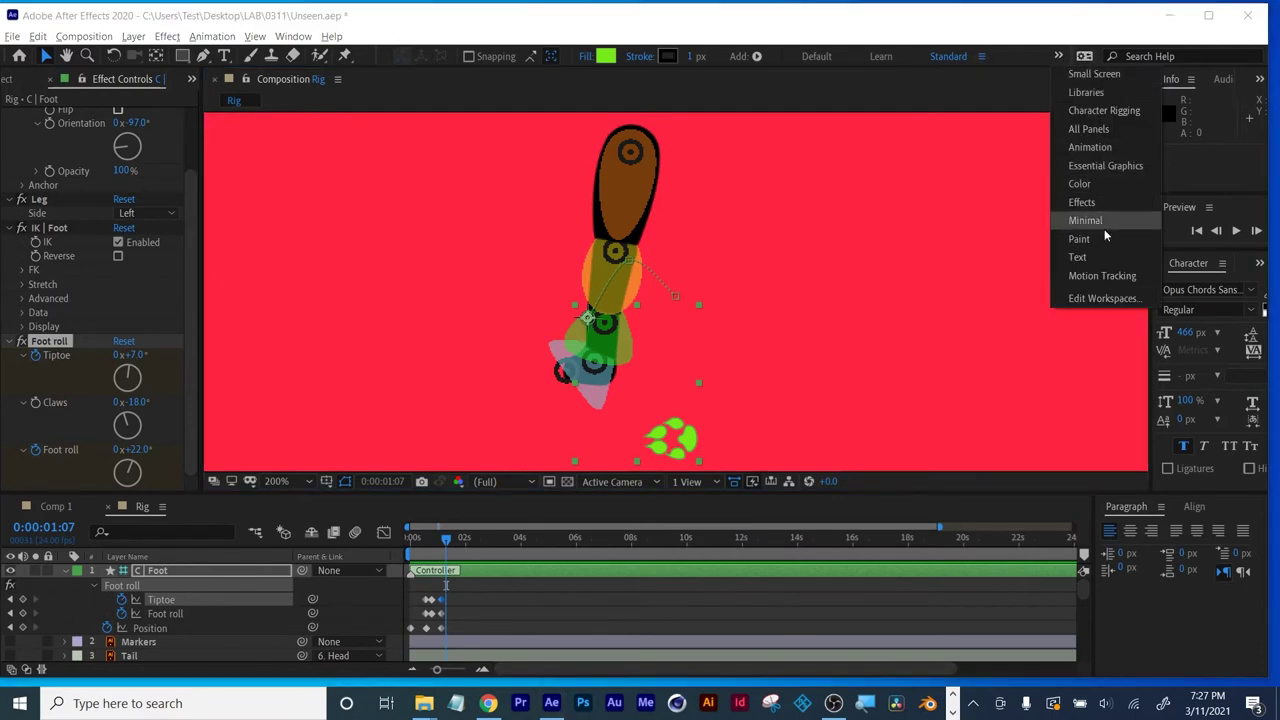
pyautogui.click(1095, 111)
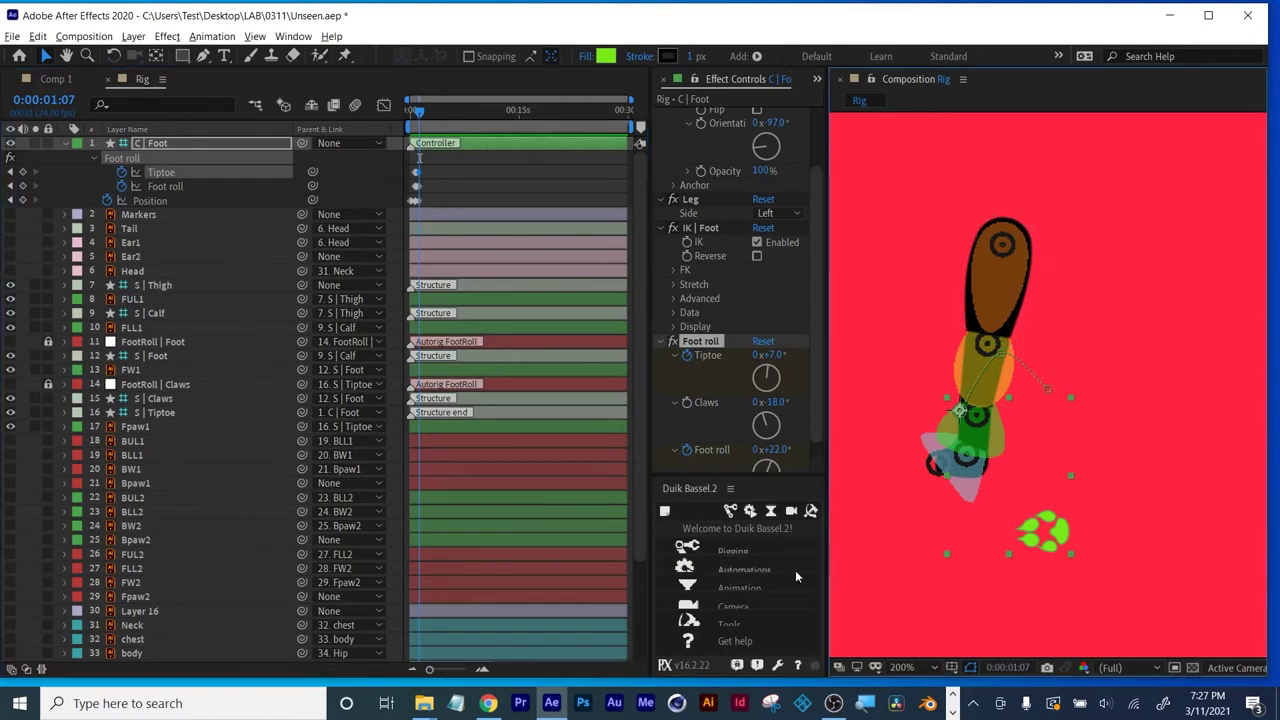
pyautogui.click(731, 474)
pyautogui.moveTo(731, 474); pyautogui.dragTo(731, 185)
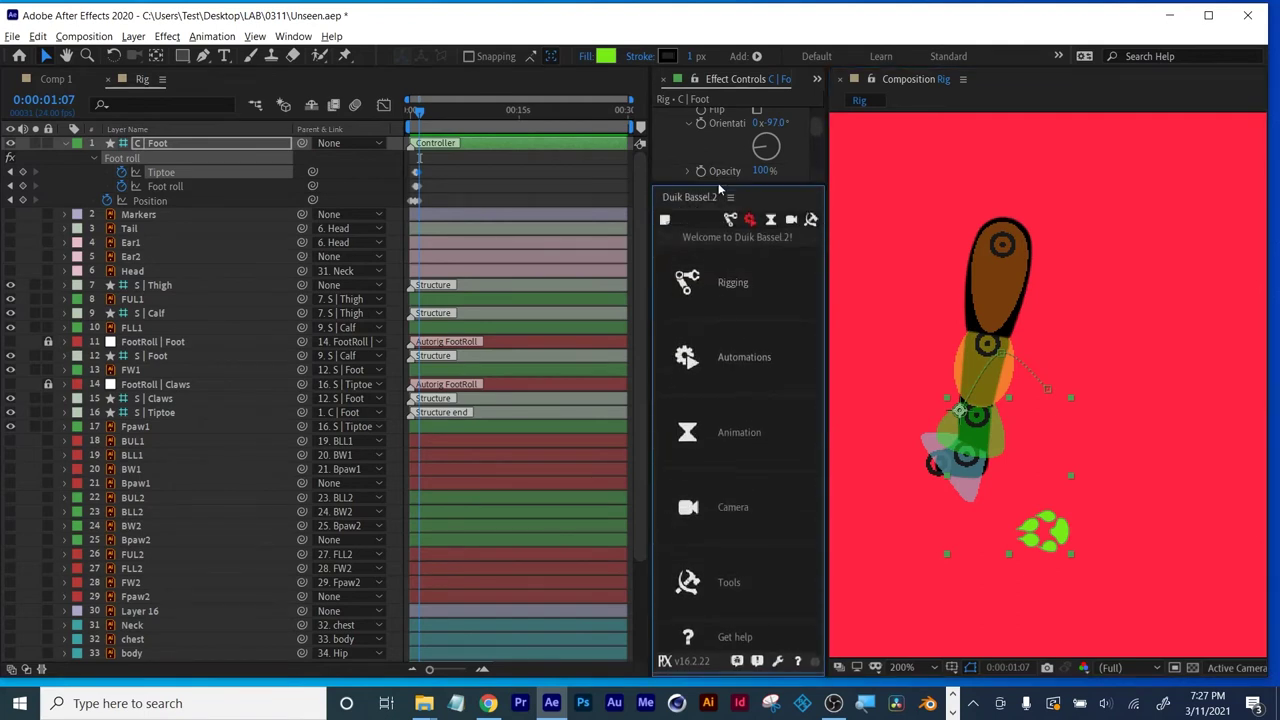
# Select all of the leg's structure layers with Duik's Select structures, and bring up the Links & constraints tools.
pyautogui.click(731, 219)
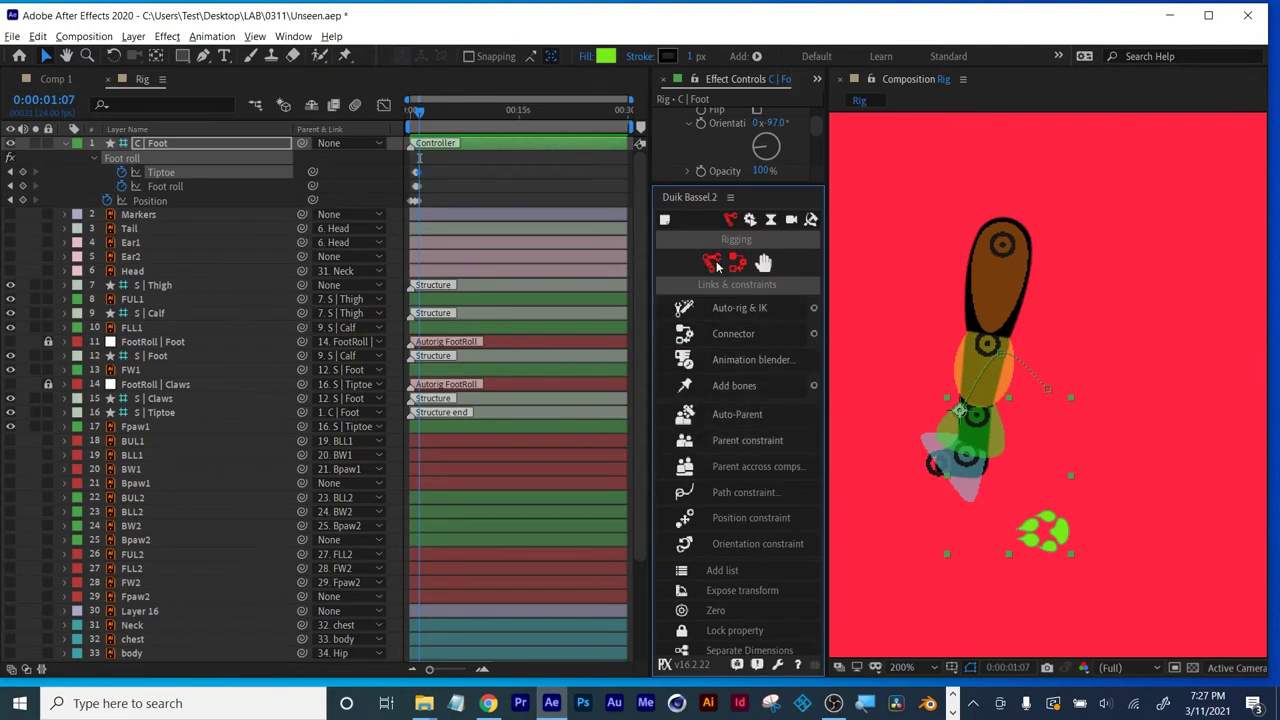
pyautogui.click(709, 263)
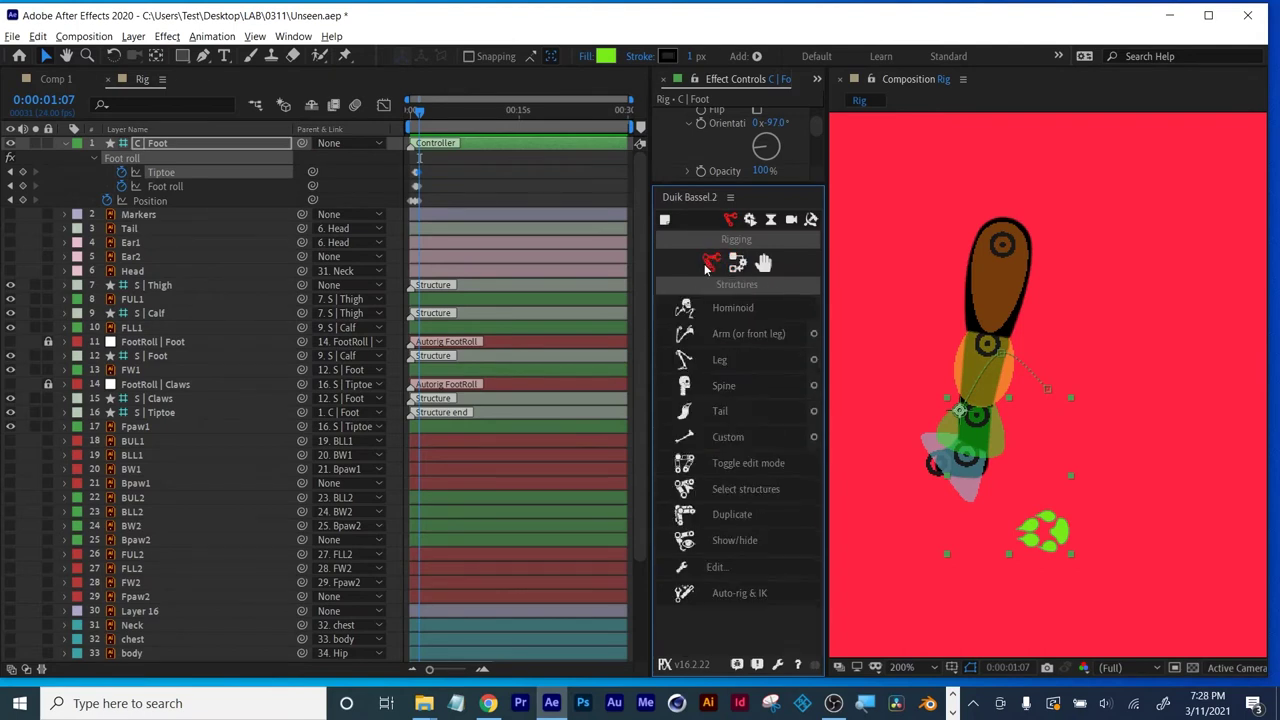
pyautogui.click(742, 488)
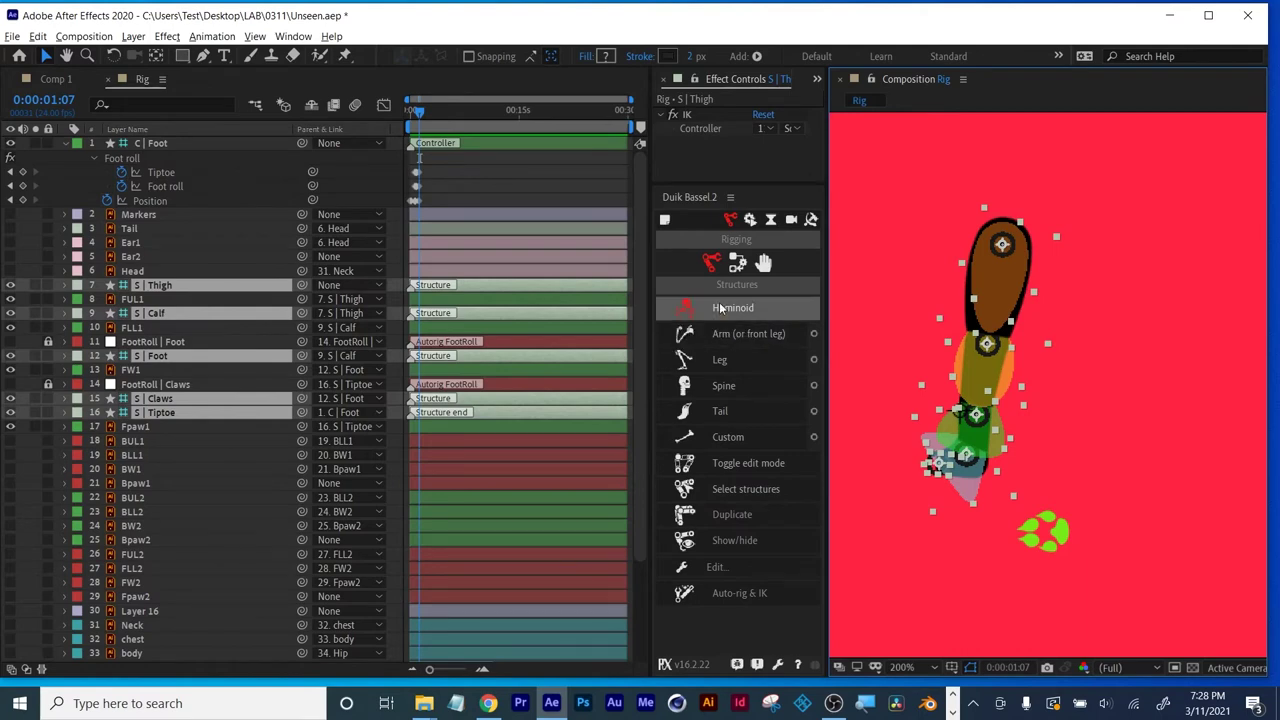
pyautogui.click(737, 262)
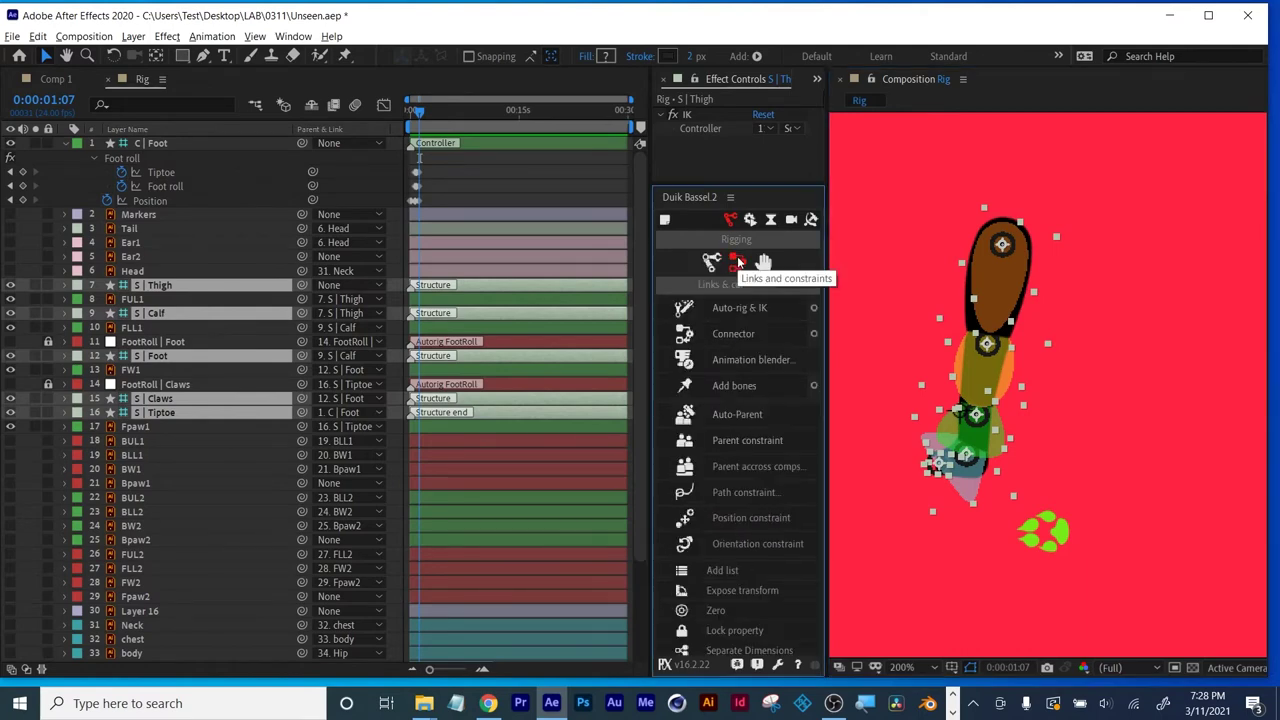
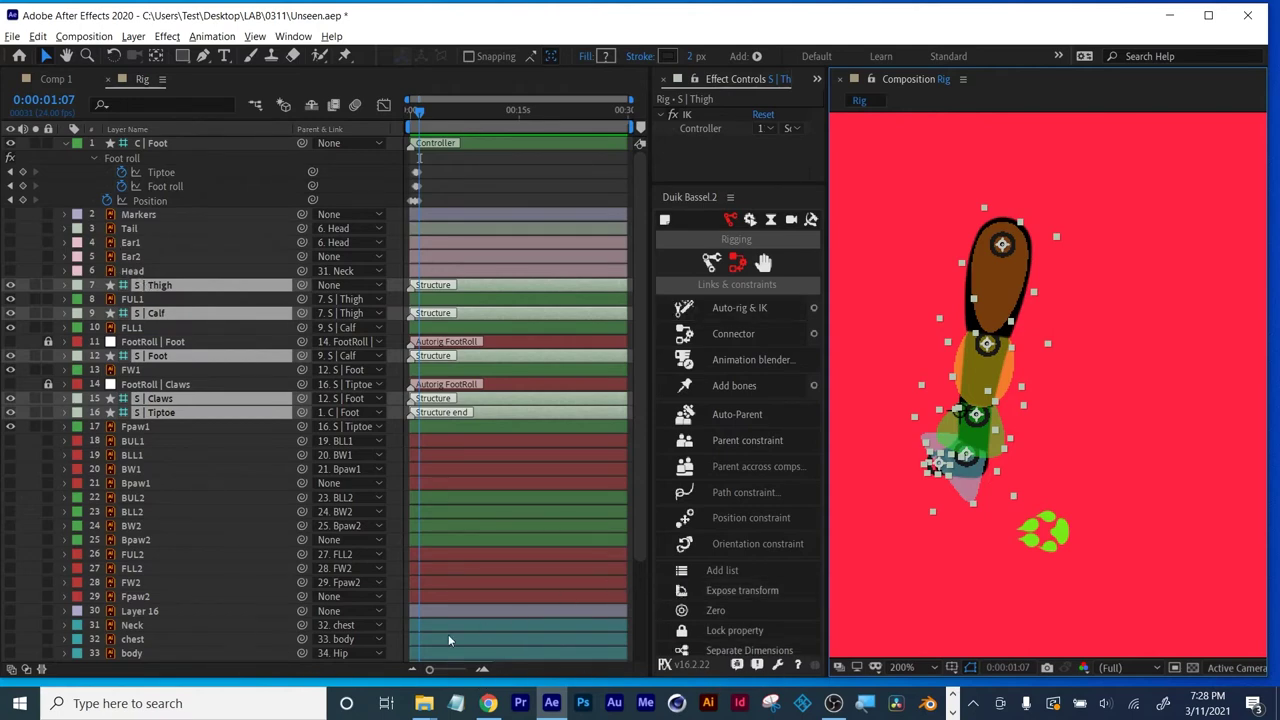
pyautogui.moveTo(650, 565); pyautogui.dragTo(656, 562)
pyautogui.moveTo(407, 499); pyautogui.dragTo(468, 500)
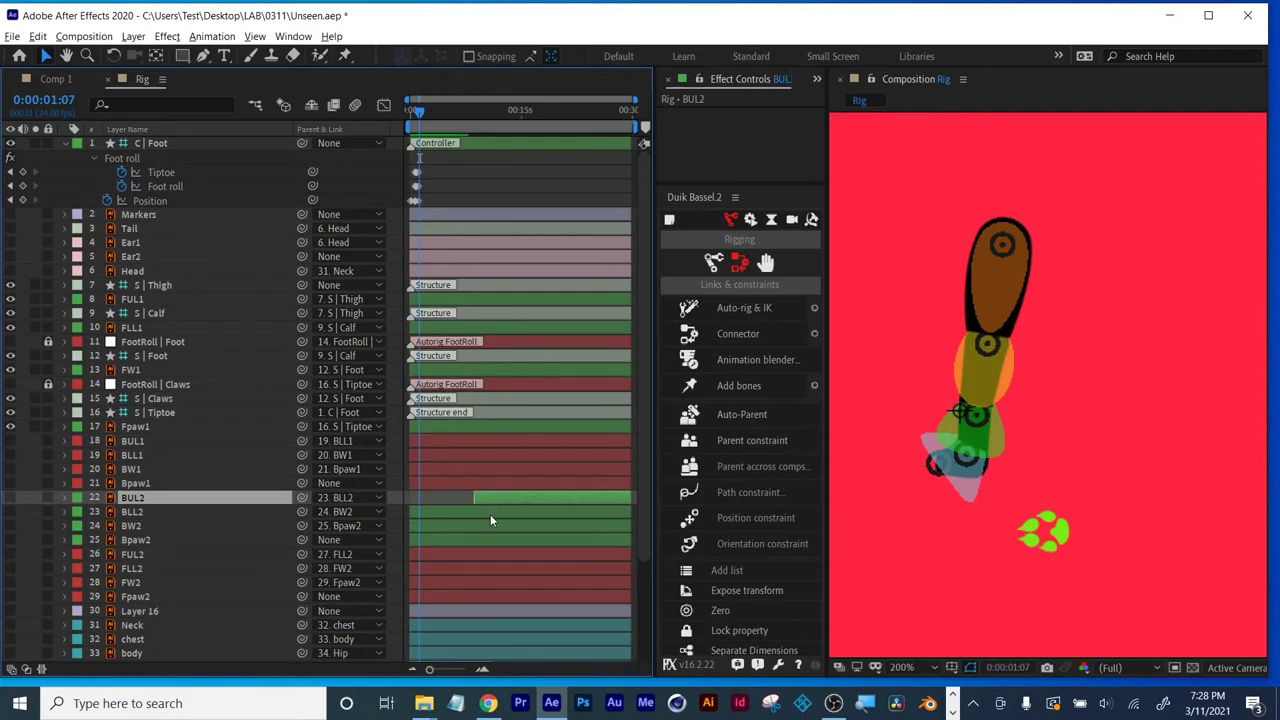
pyautogui.hotkey('ctrl', 'z')
pyautogui.scroll(-3, 154, 426)
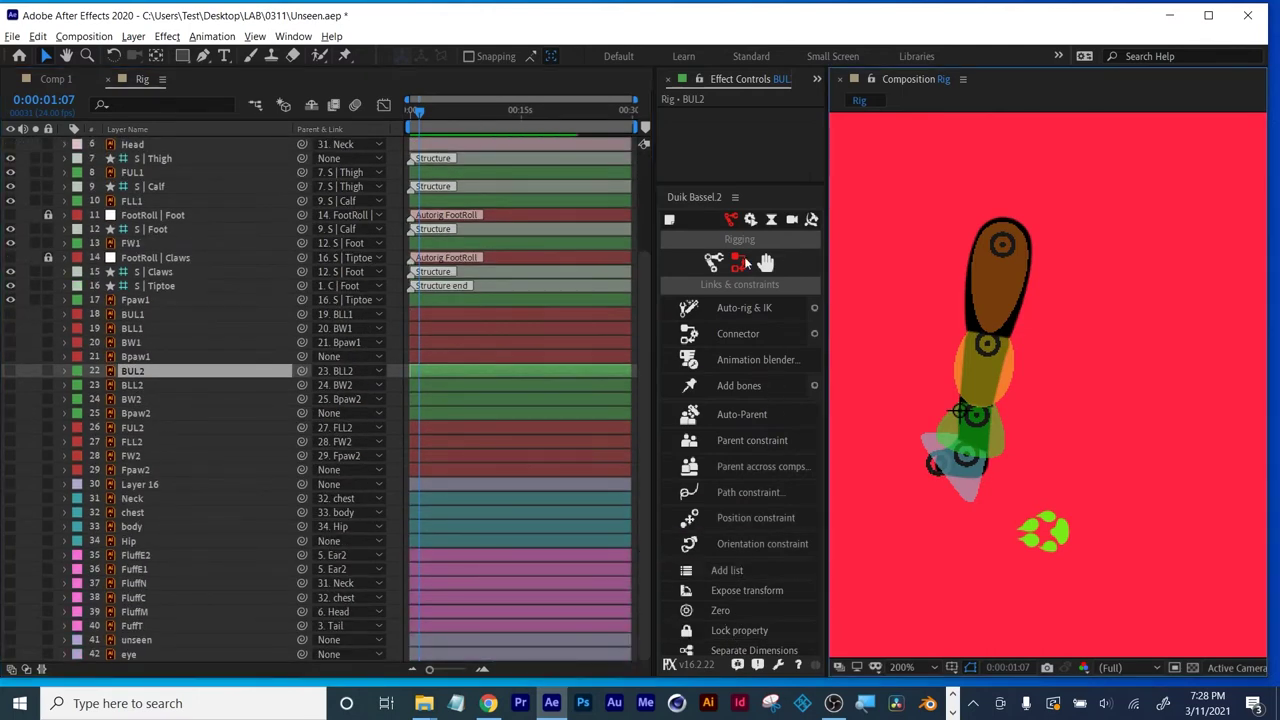
# Return to the Standard workspace and enlarge the timeline area to show more layers.
pyautogui.moveTo(760, 189); pyautogui.dragTo(751, 109)
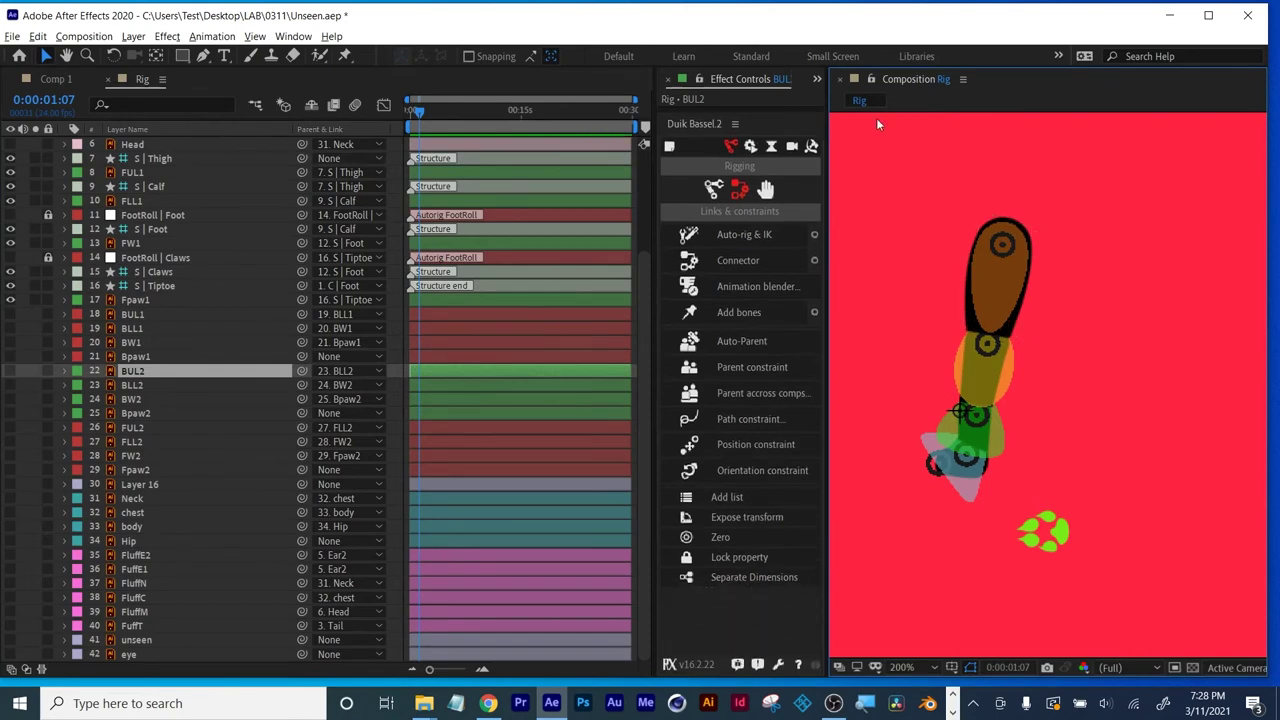
pyautogui.click(837, 57)
pyautogui.click(766, 55)
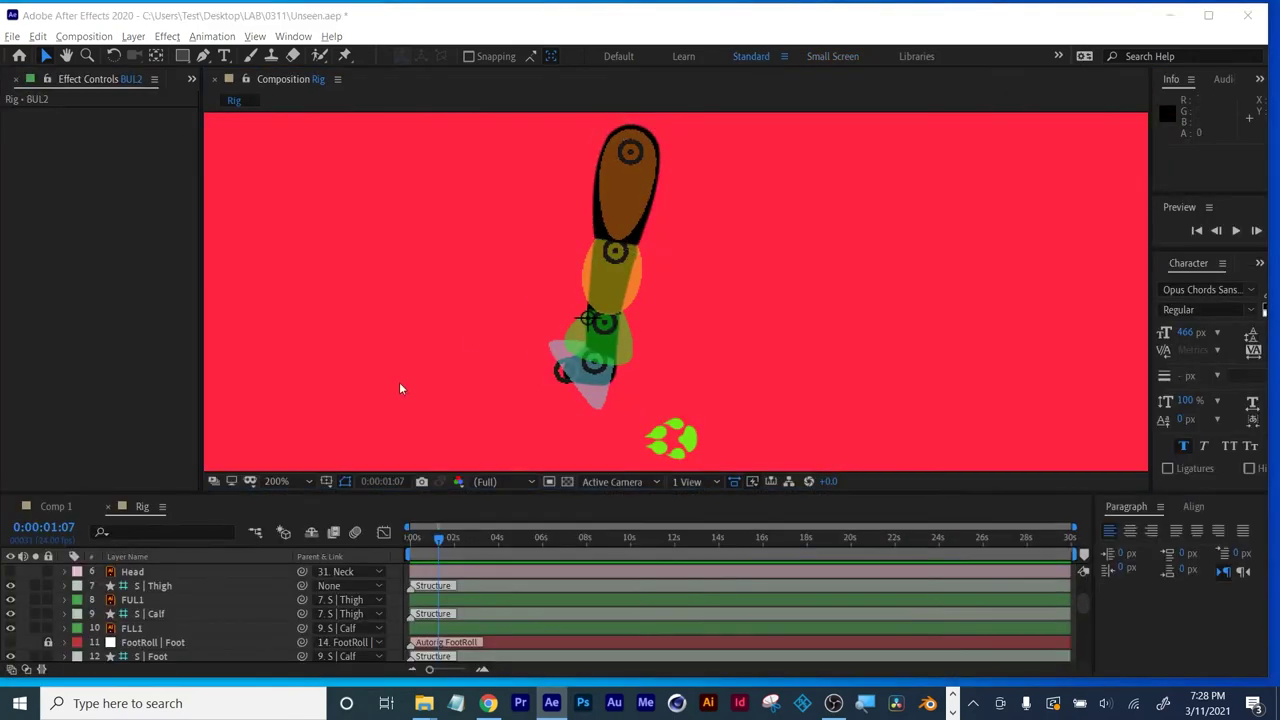
pyautogui.moveTo(275, 492); pyautogui.dragTo(262, 395)
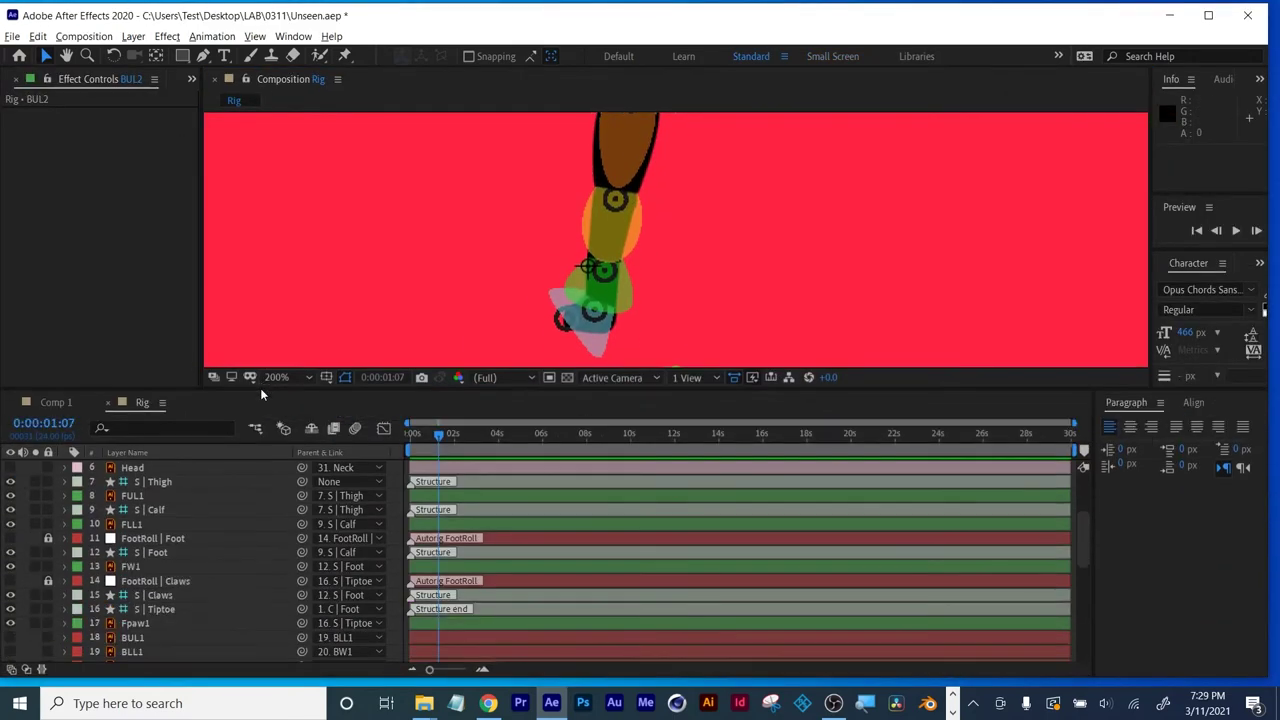
# Try expanding and collapsing the Layer Switches, Transfer Controls and In/Out/Duration/Stretch panes of the timeline.
pyautogui.click(10, 670)
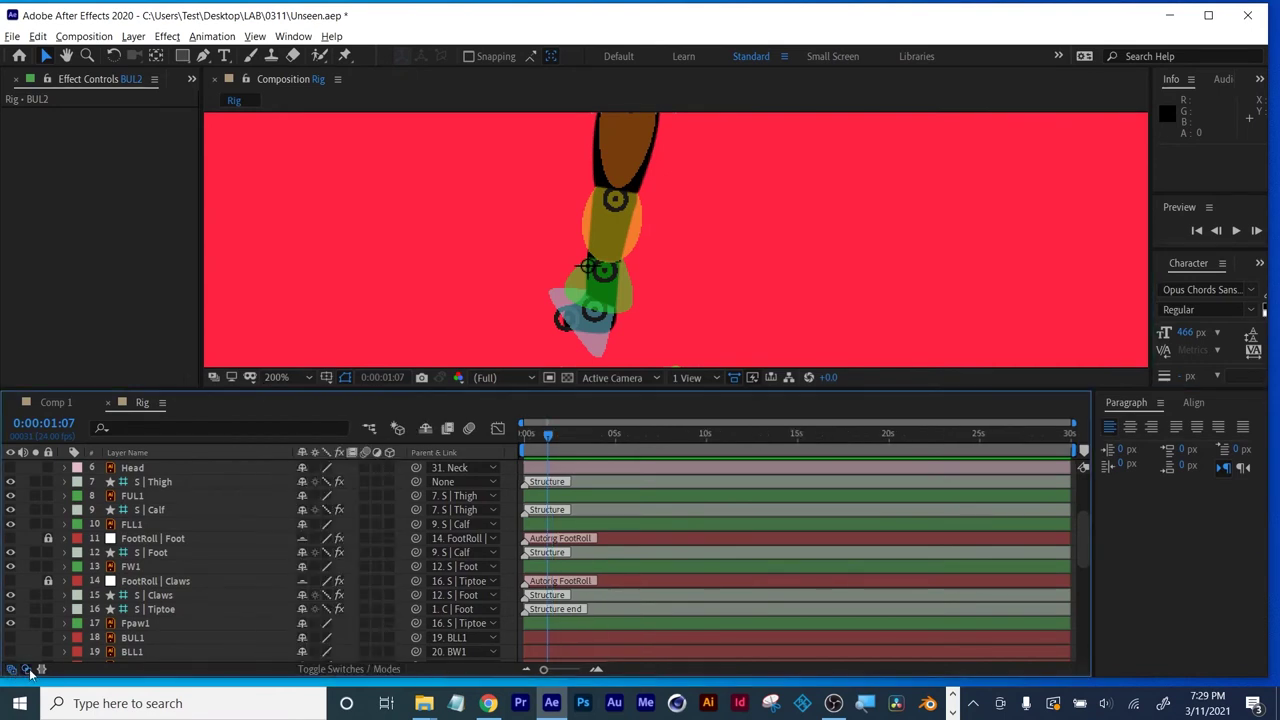
pyautogui.click(26, 670)
pyautogui.click(28, 670)
pyautogui.click(28, 670)
pyautogui.click(28, 670)
pyautogui.click(42, 670)
pyautogui.click(42, 670)
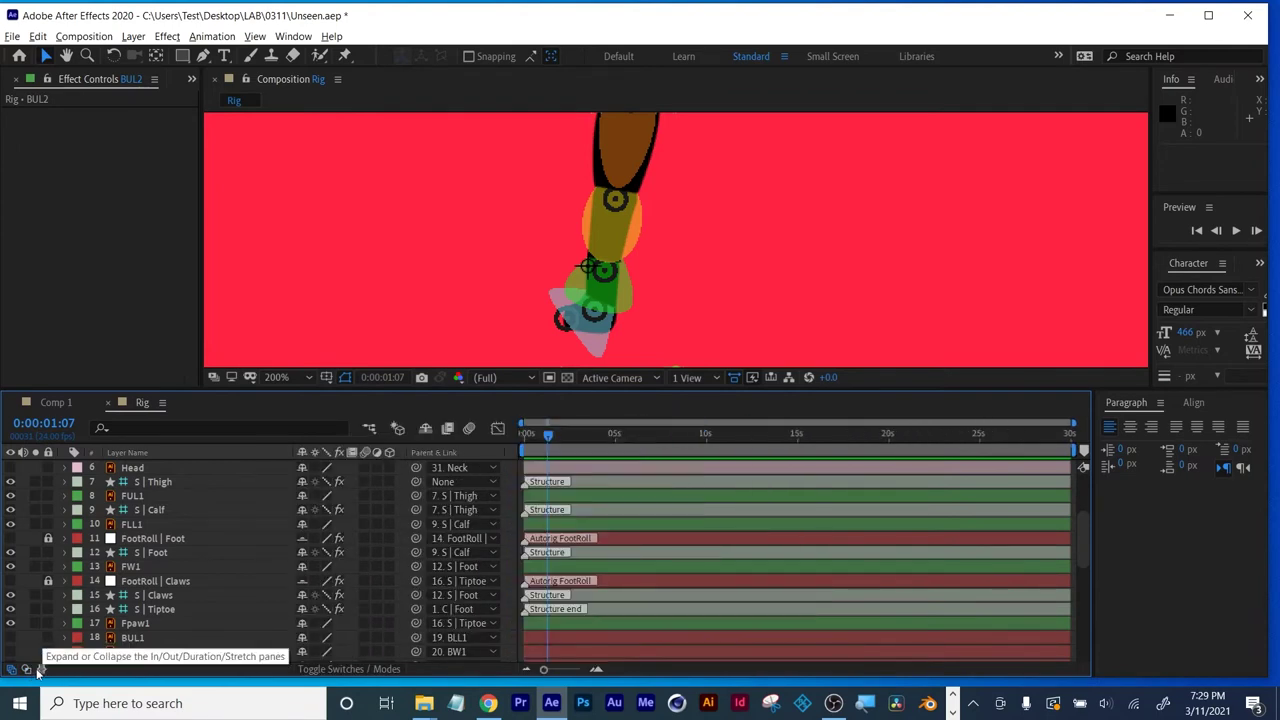
pyautogui.click(28, 670)
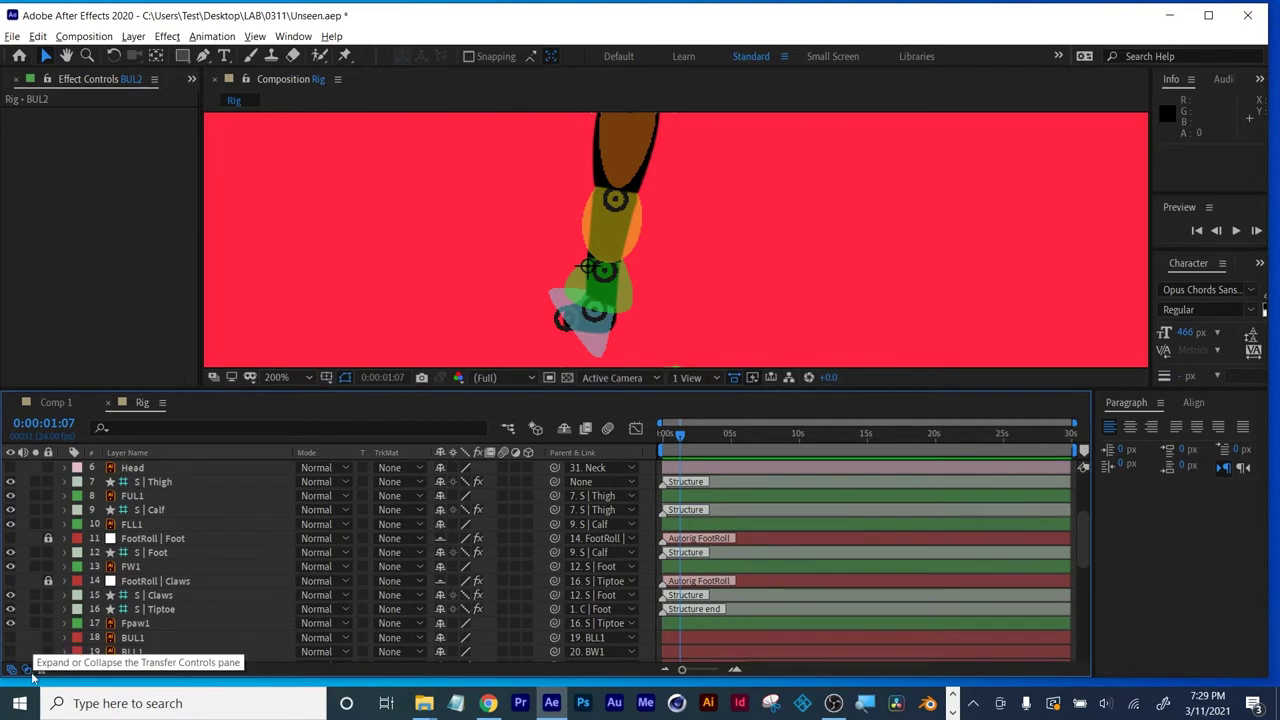
pyautogui.click(12, 670)
pyautogui.click(12, 670)
pyautogui.click(12, 670)
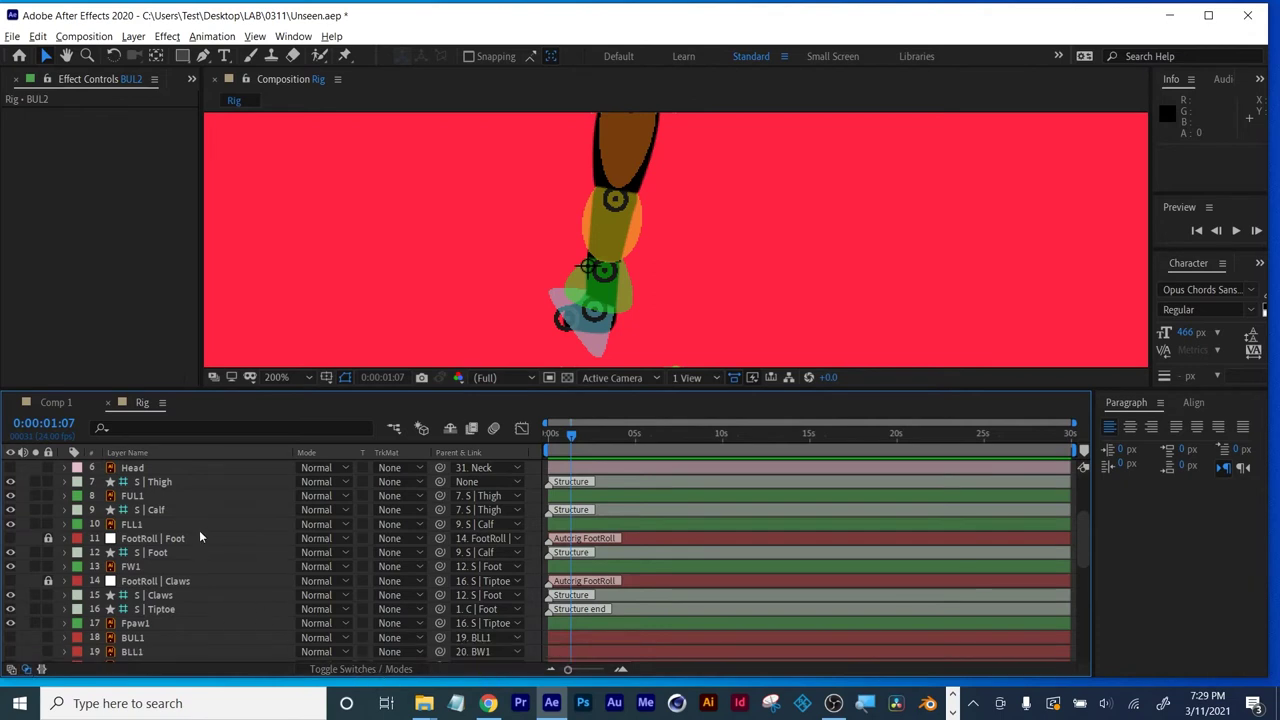
# Show the Layer Switches columns in the timeline in place of the Transfer Controls.
pyautogui.press('u')
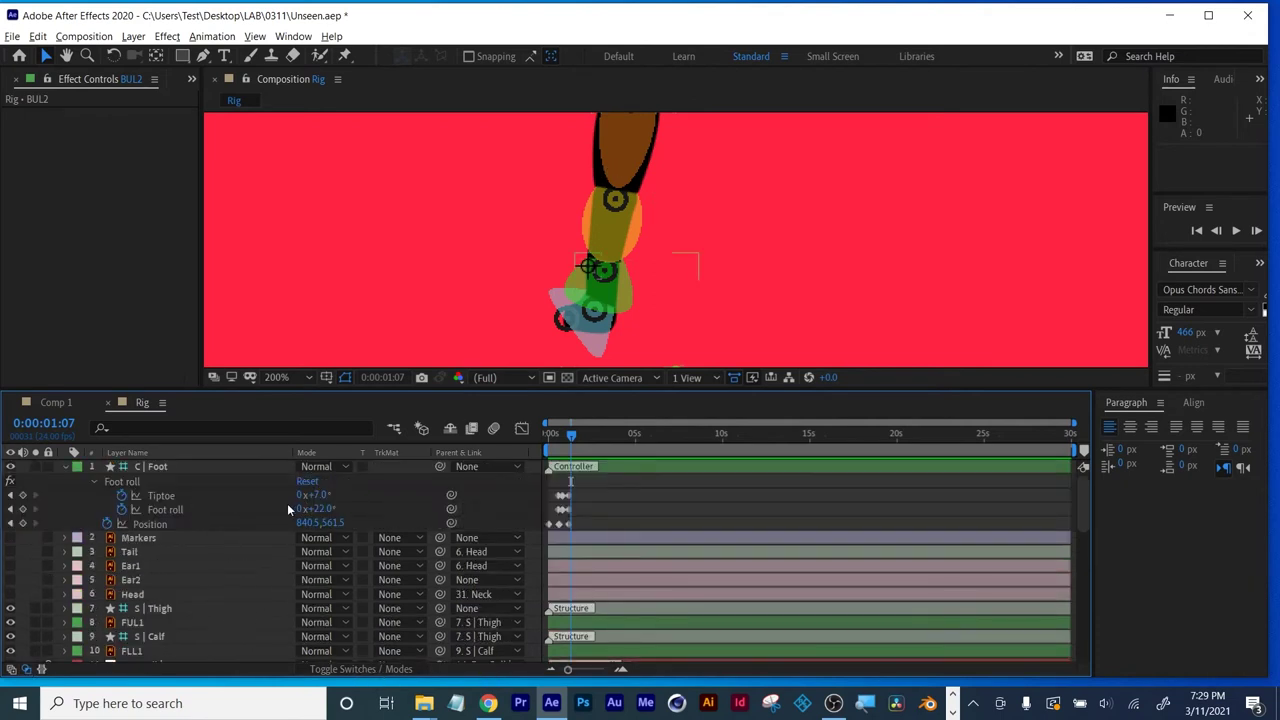
pyautogui.click(27, 670)
pyautogui.click(27, 670)
pyautogui.click(27, 670)
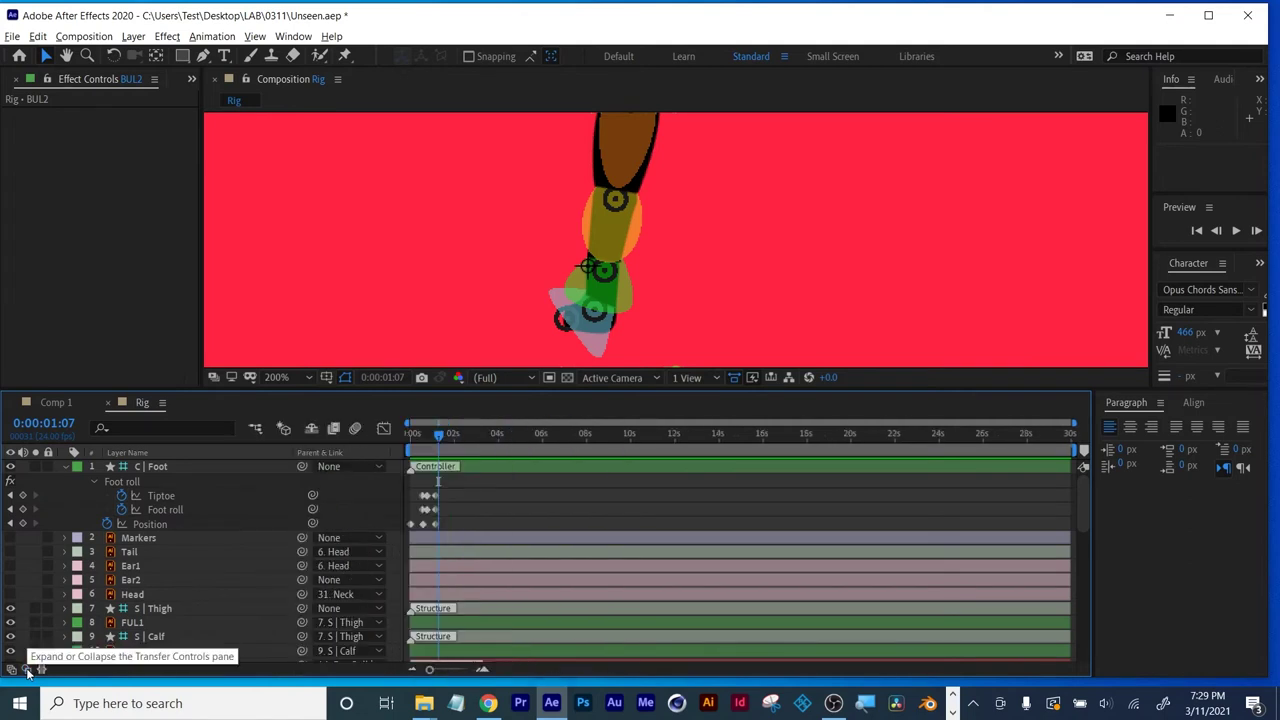
pyautogui.click(27, 670)
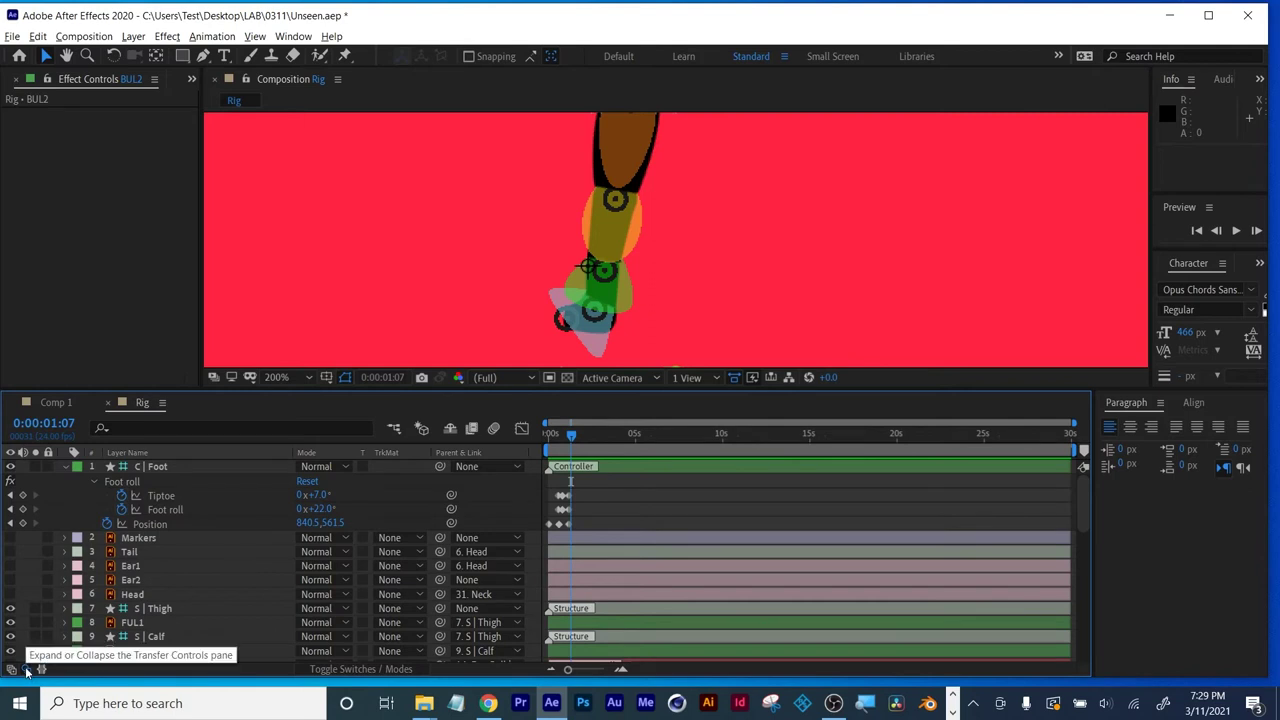
pyautogui.click(356, 669)
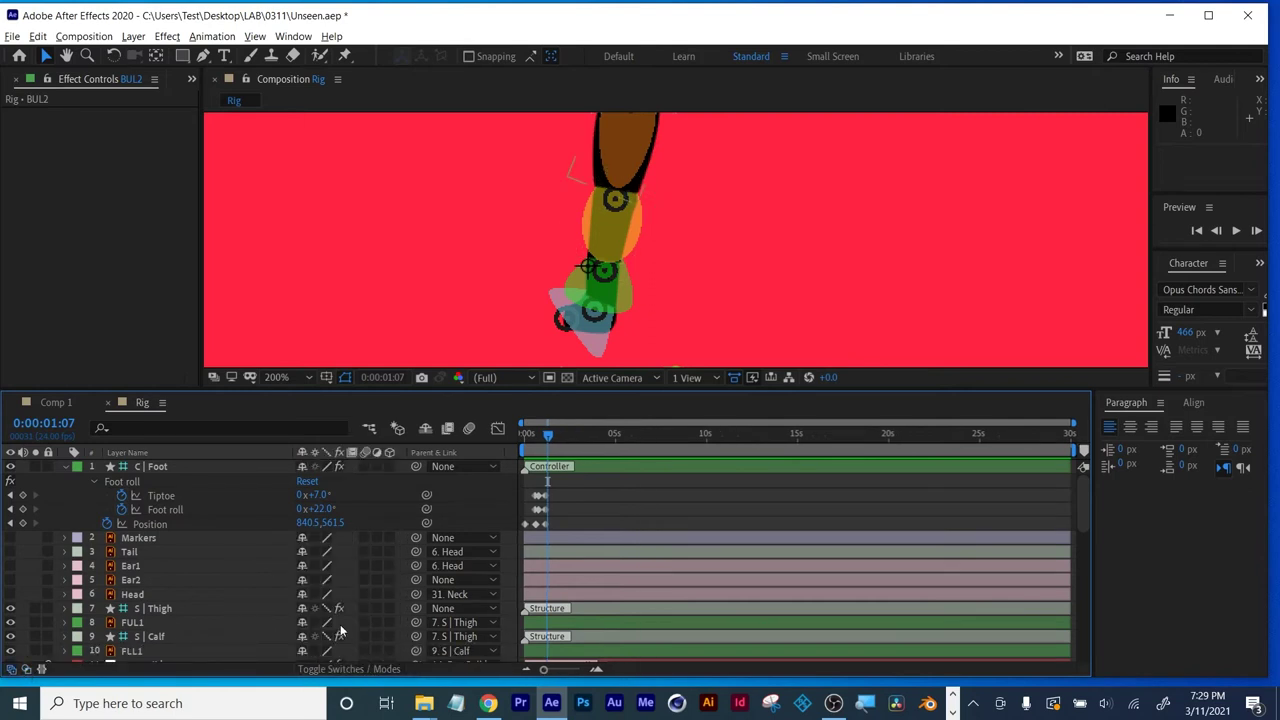
# Mark the S | Thigh, S | Calf, S | Foot, S | Claws and S | Tiptoe structure layers as shy.
pyautogui.scroll(-3, 220, 551)
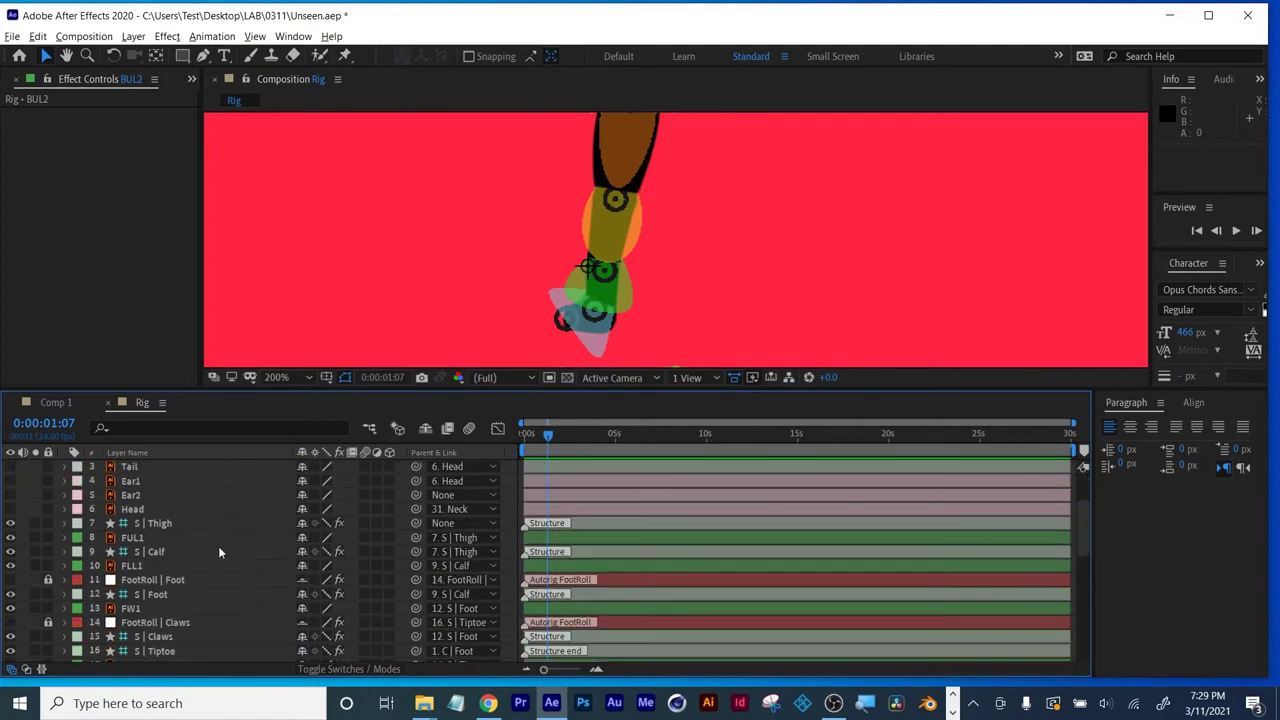
pyautogui.click(157, 524)
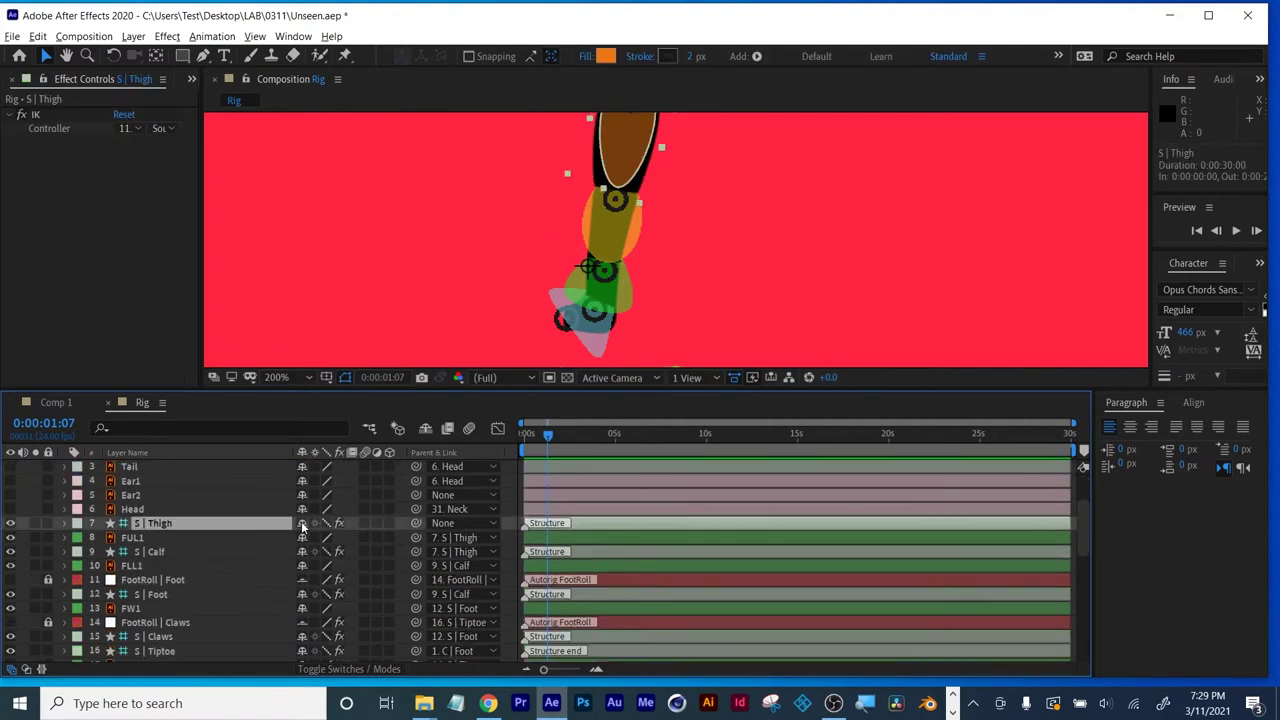
pyautogui.click(170, 553)
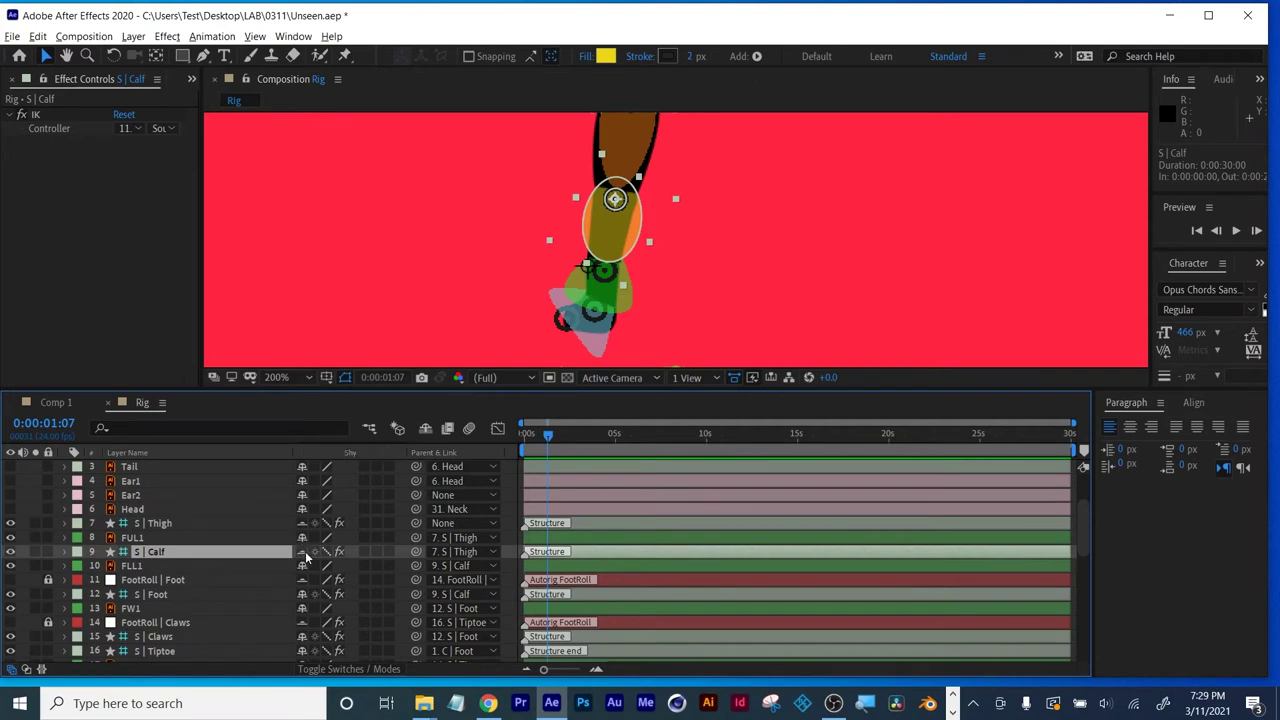
pyautogui.click(157, 595)
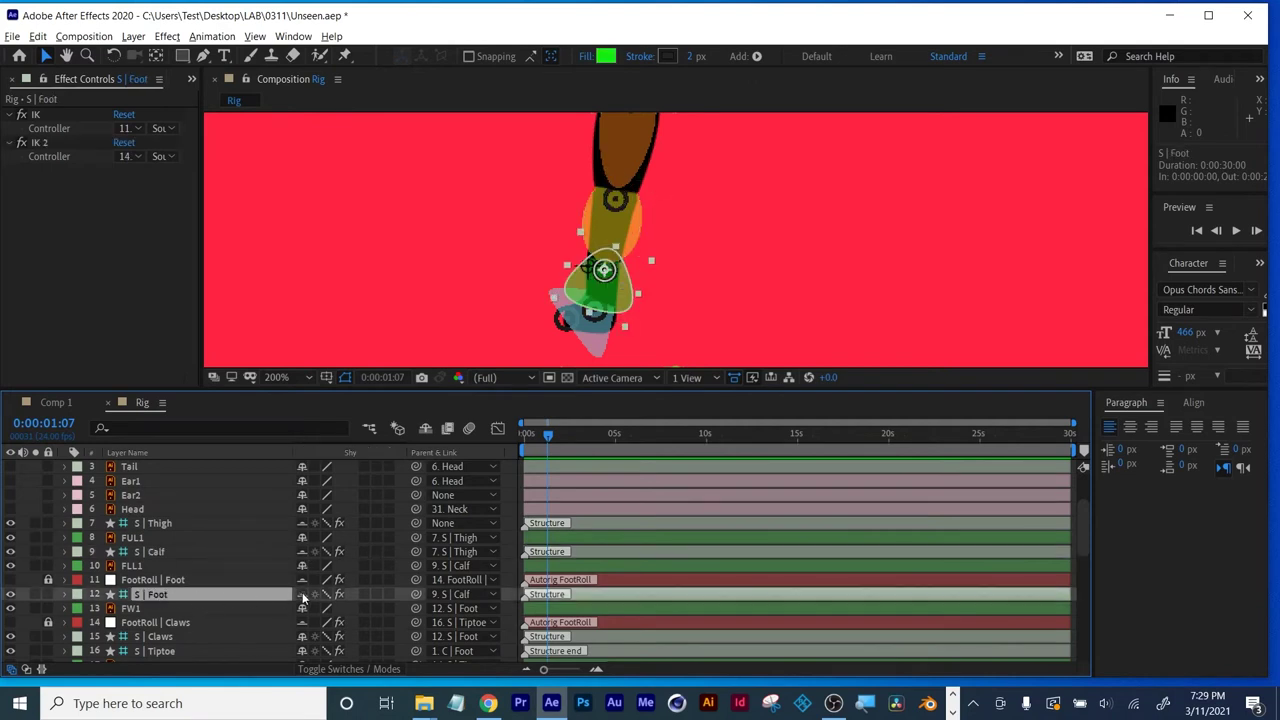
pyautogui.click(186, 638)
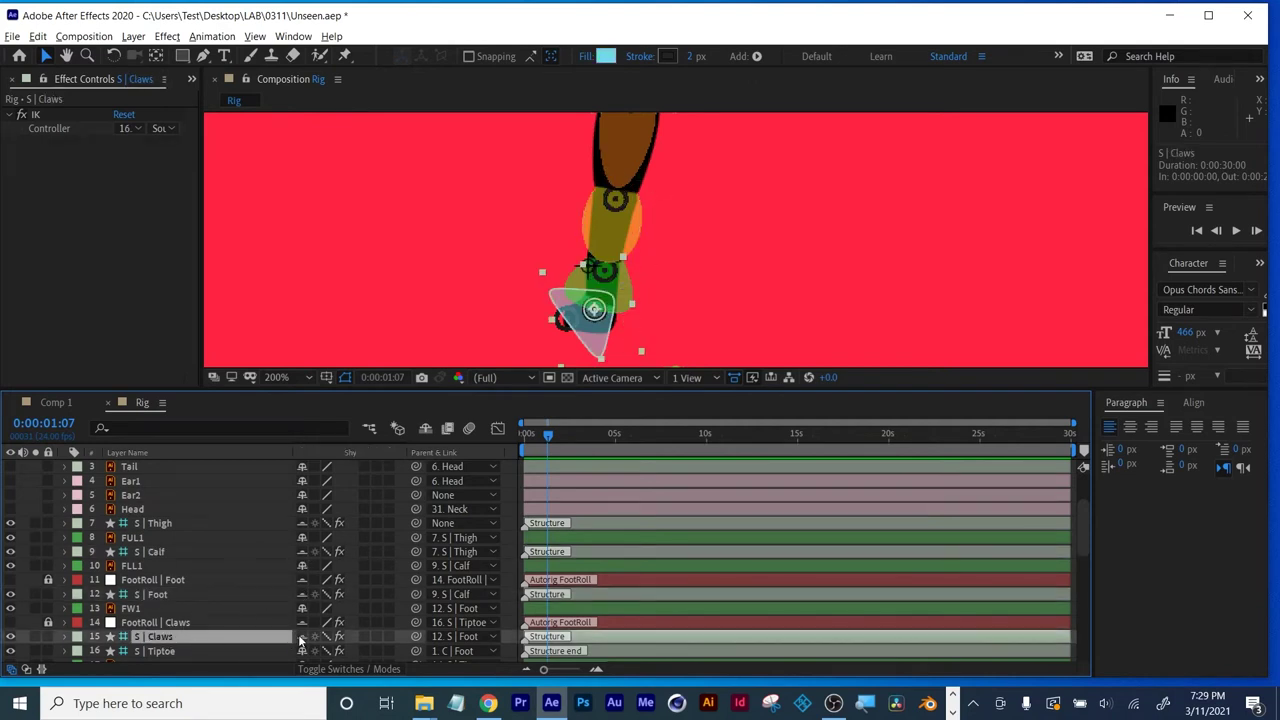
pyautogui.scroll(-3, 175, 600)
pyautogui.click(163, 566)
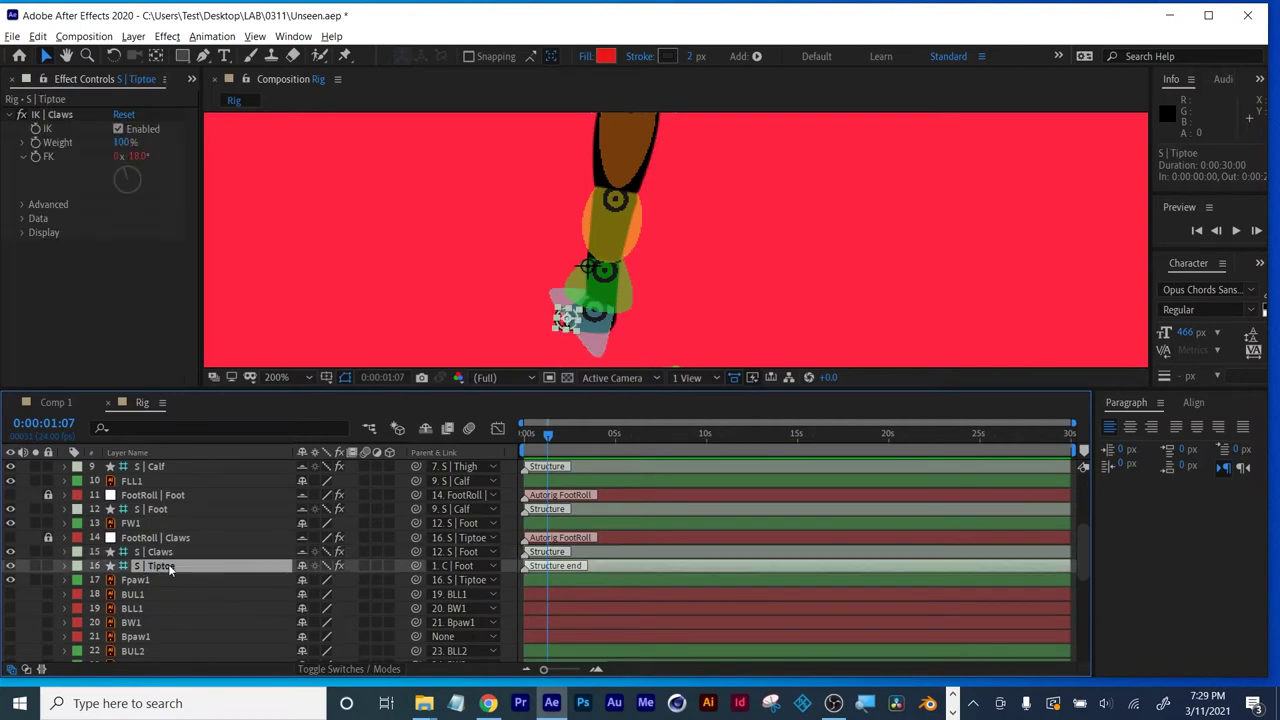
# Hide all shy layers in the timeline and collapse the C | Foot layer's properties.
pyautogui.scroll(5, 246, 577)
pyautogui.click(425, 428)
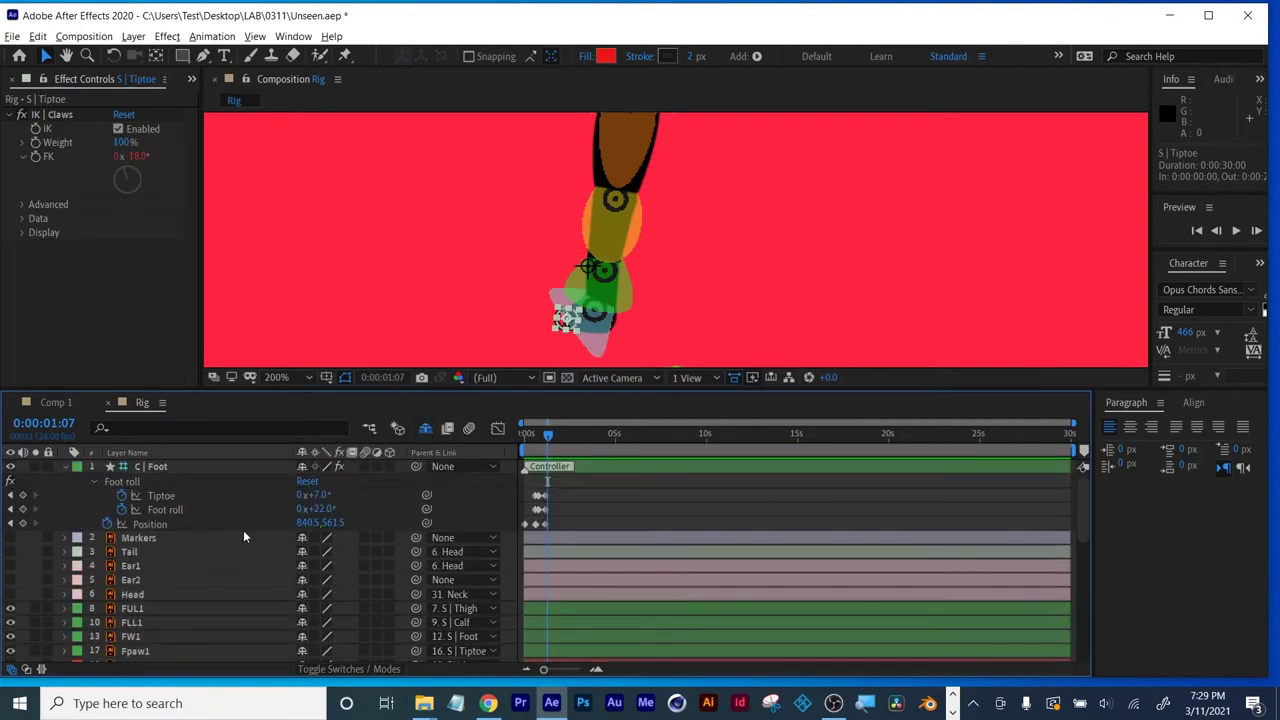
pyautogui.click(638, 468)
pyautogui.press('u')
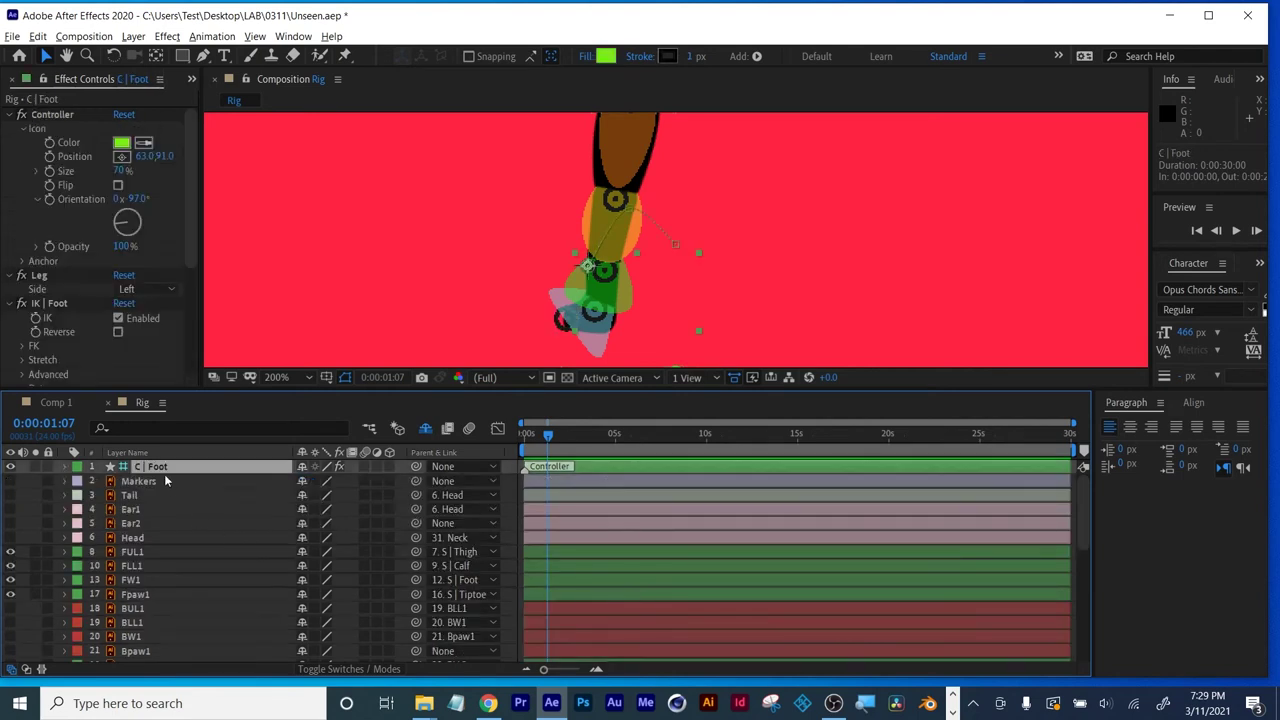
pyautogui.press(',')
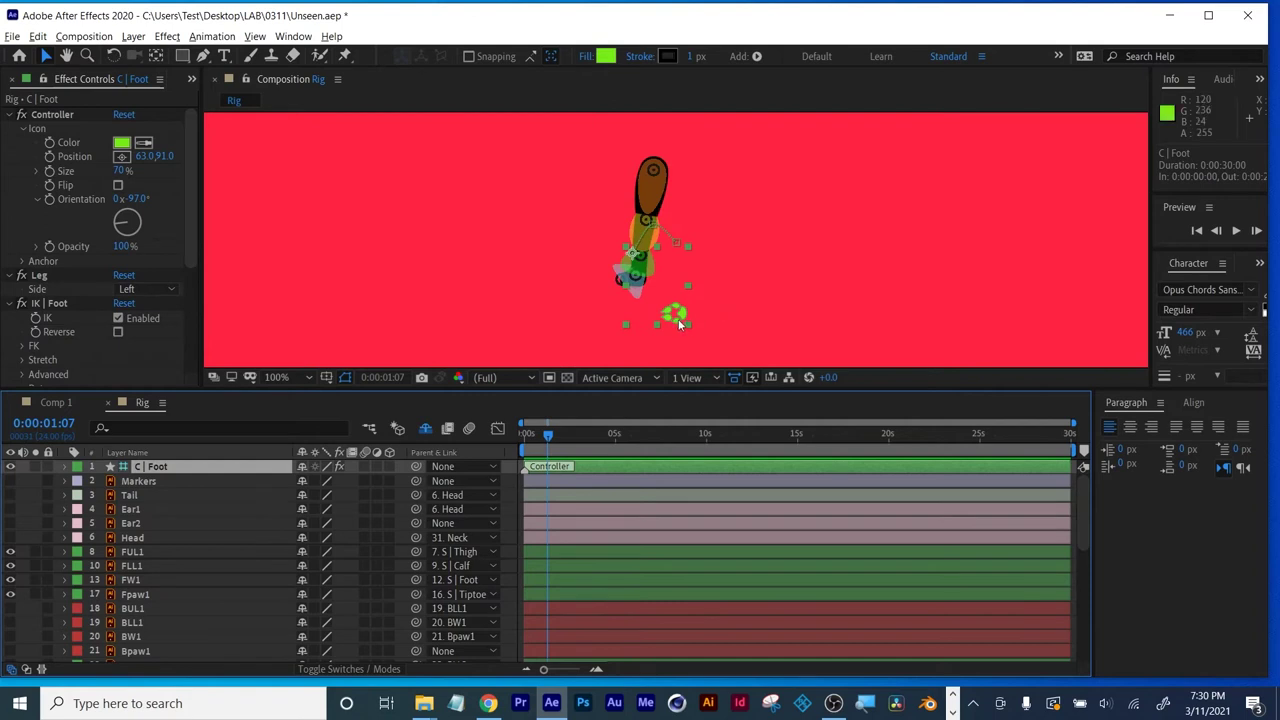
# Reposition the C | Foot controller at 0:00:02:17 to about 926.5, 545.5 and return the playhead to the start.
pyautogui.moveTo(548, 436); pyautogui.dragTo(573, 436)
pyautogui.moveTo(697, 326); pyautogui.dragTo(758, 319)
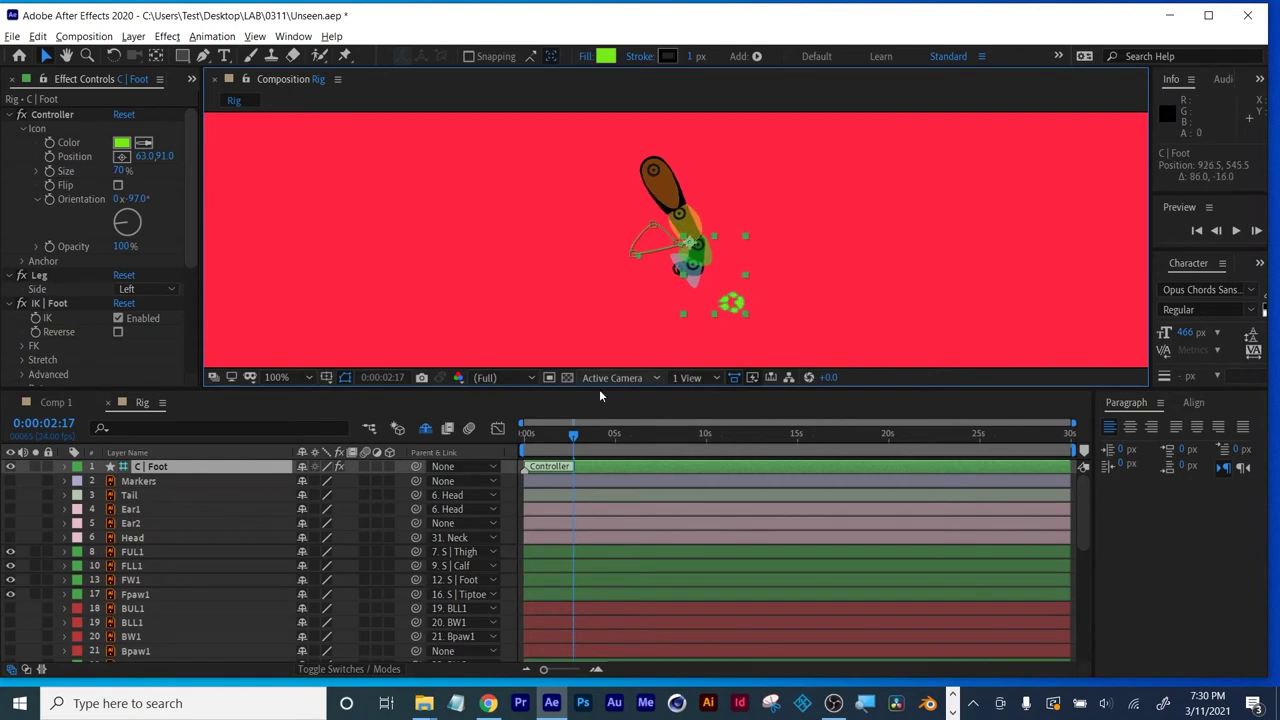
pyautogui.moveTo(573, 436); pyautogui.dragTo(509, 433)
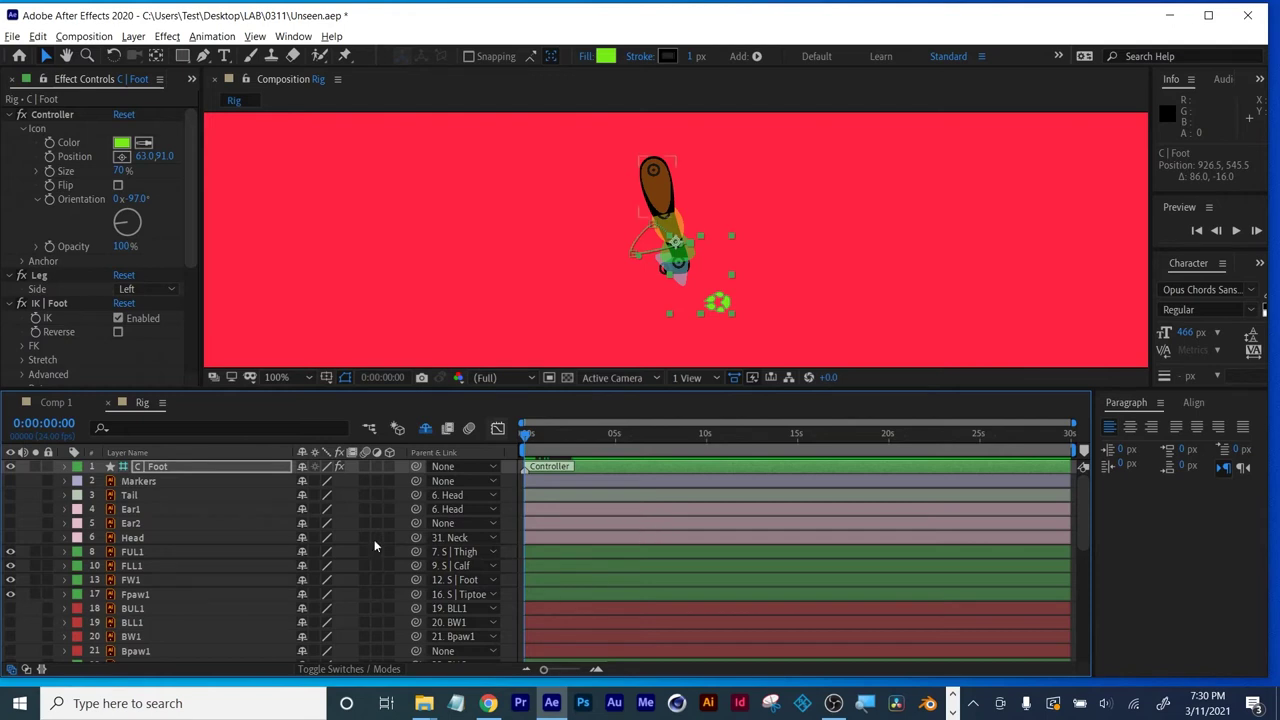
# Switch to the Character Rigging workspace and open the Structures tools in Duik's Rigging section.
pyautogui.click(1059, 57)
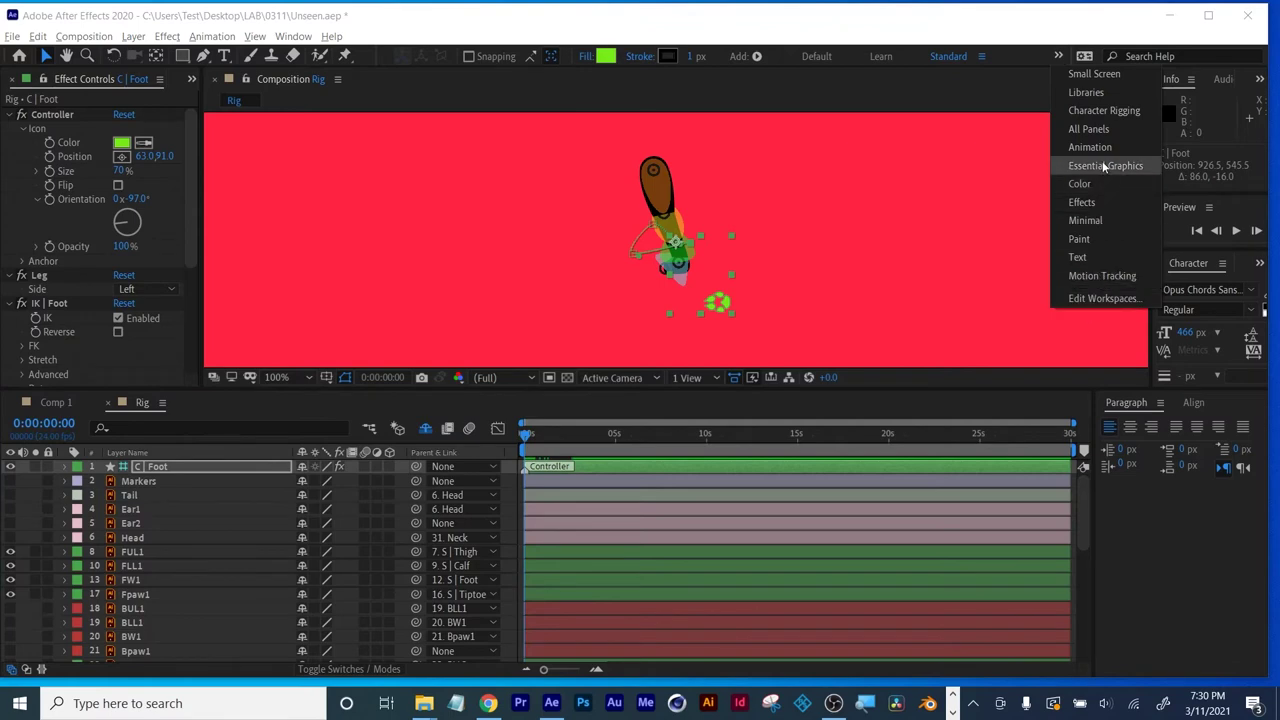
pyautogui.click(1103, 111)
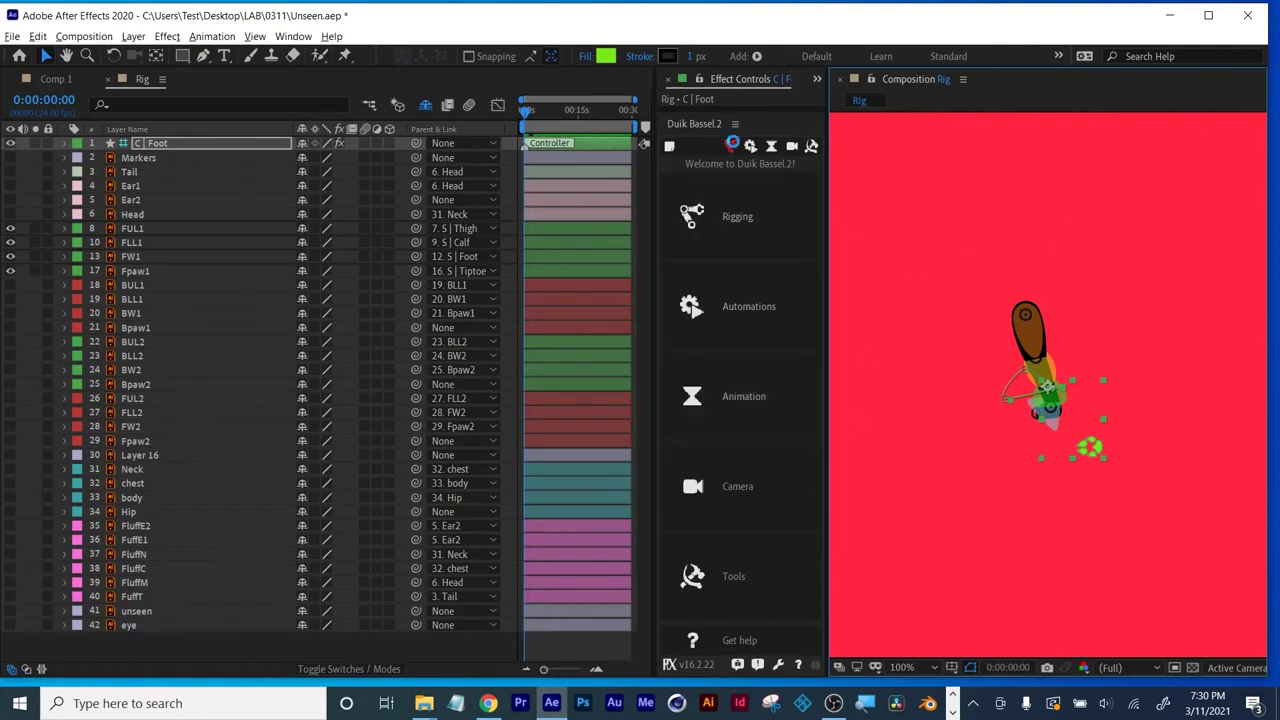
pyautogui.click(730, 146)
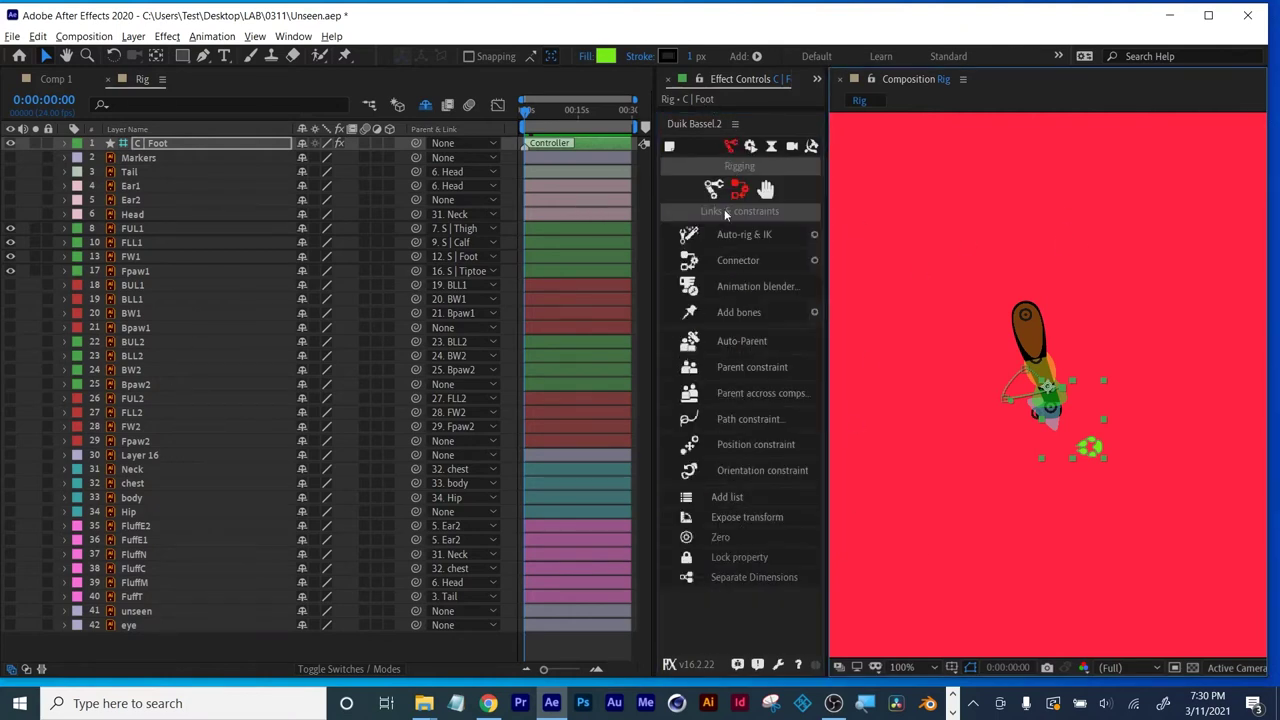
pyautogui.click(713, 189)
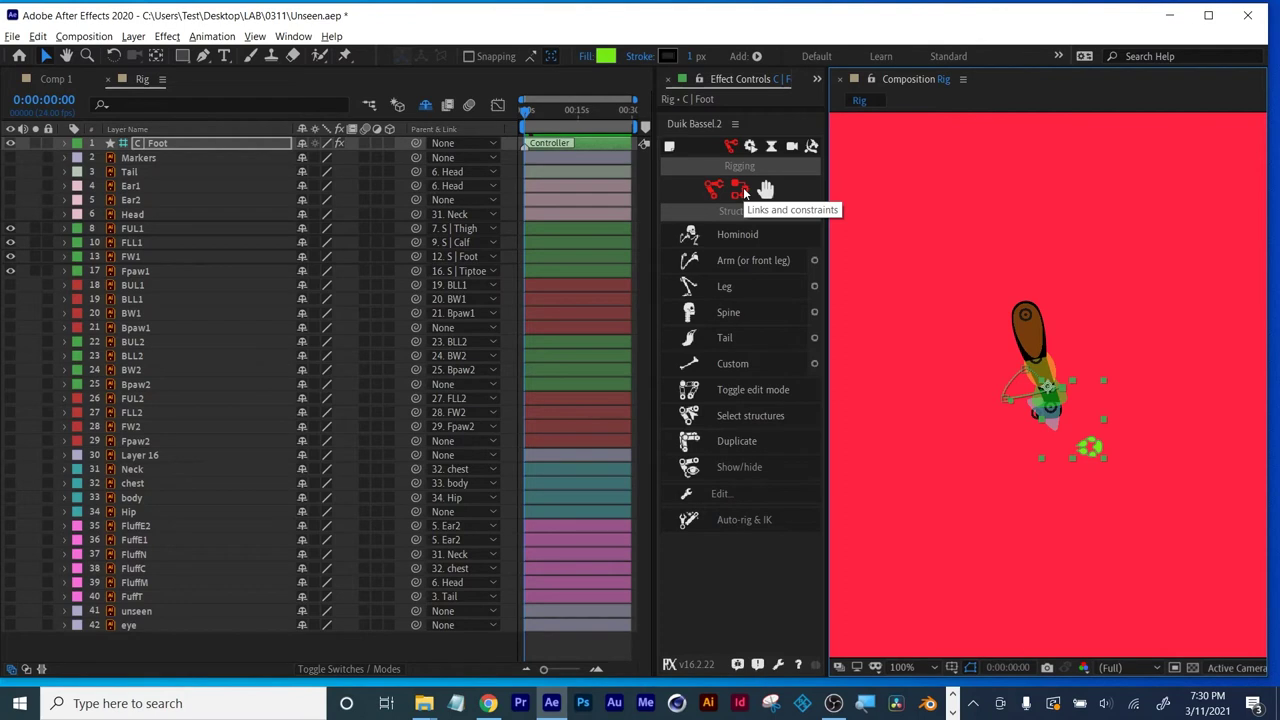
# Make the layers from BUL1 through eye visible, and briefly toggle the Tail layer's visibility.
pyautogui.moveTo(10, 290); pyautogui.dragTo(14, 634)
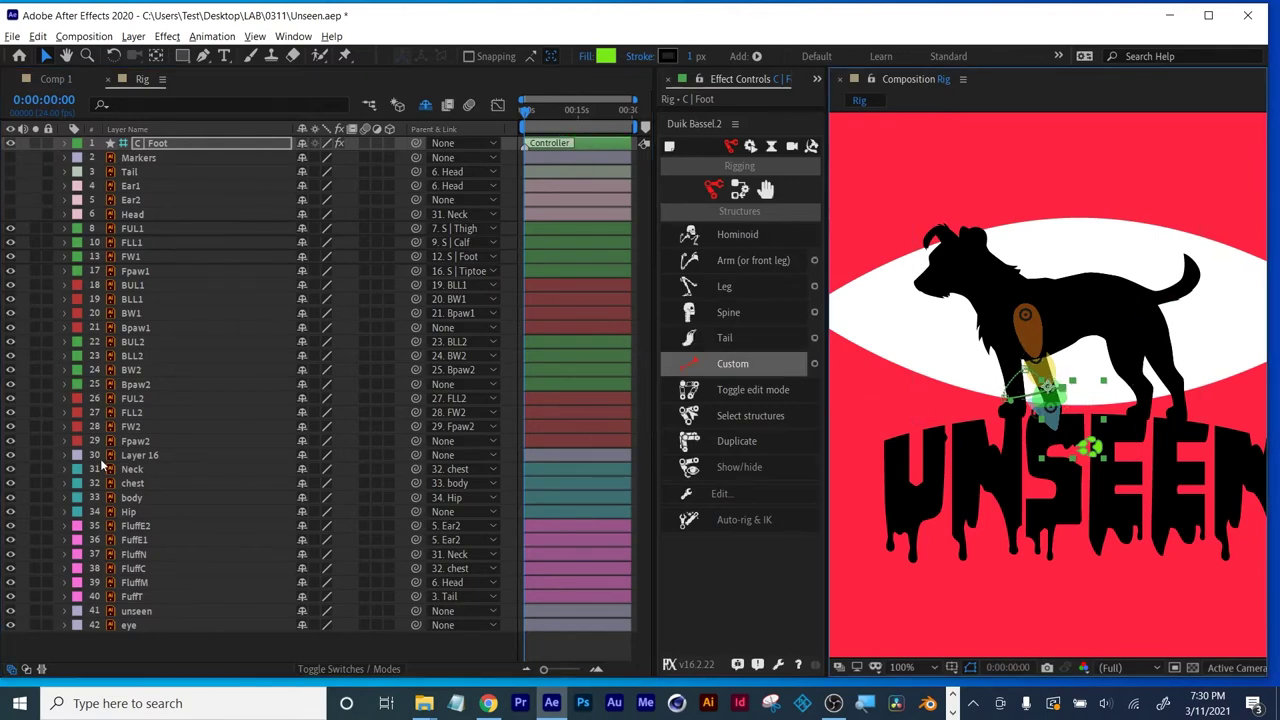
pyautogui.click(137, 330)
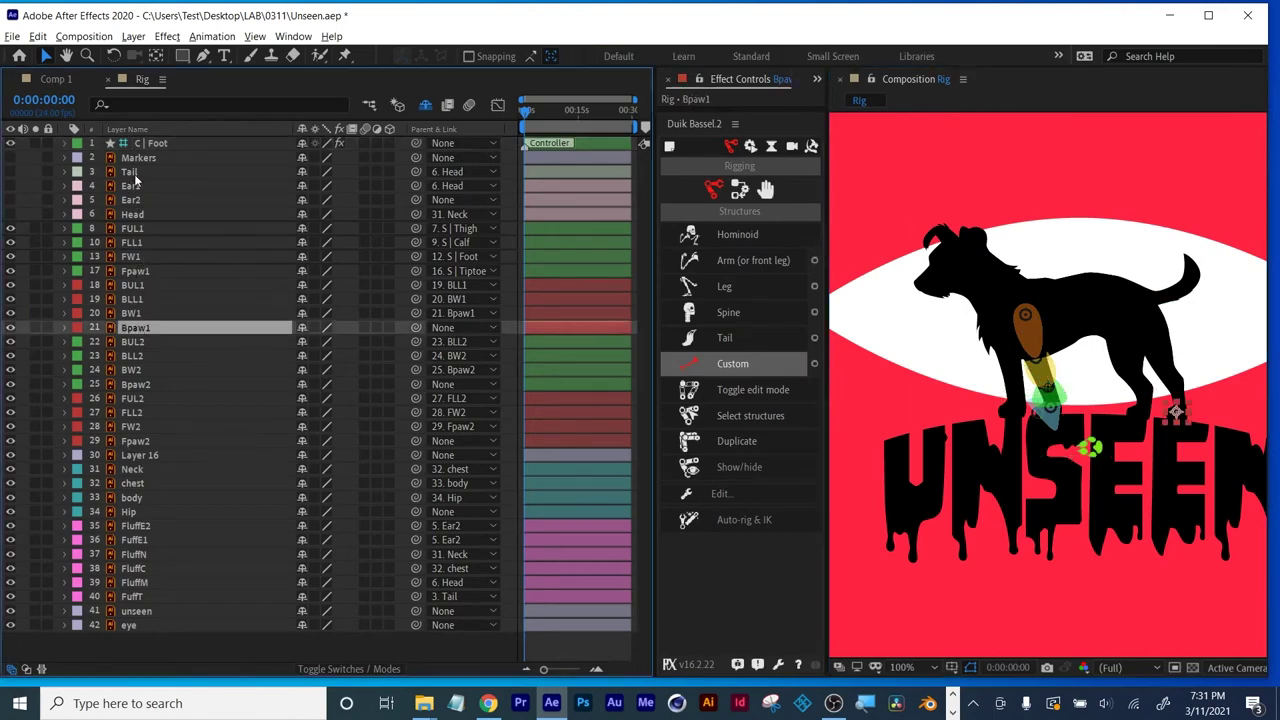
pyautogui.click(133, 174)
pyautogui.click(11, 173)
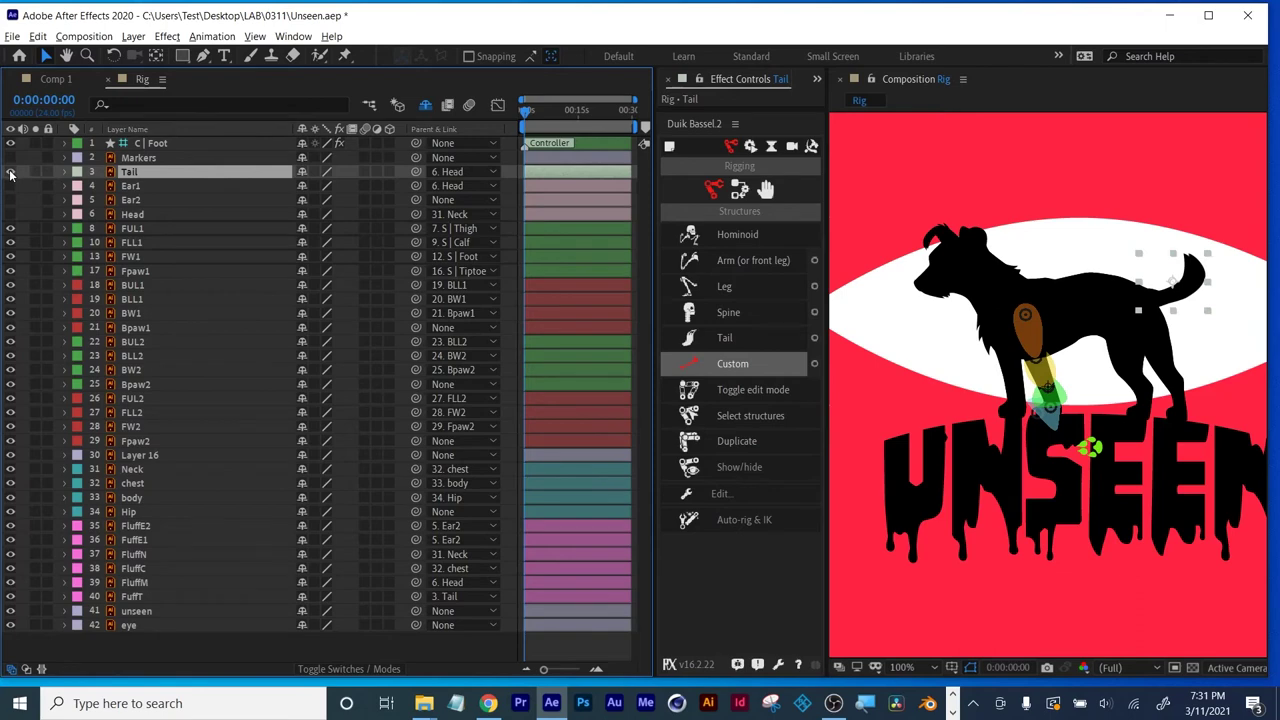
pyautogui.click(11, 173)
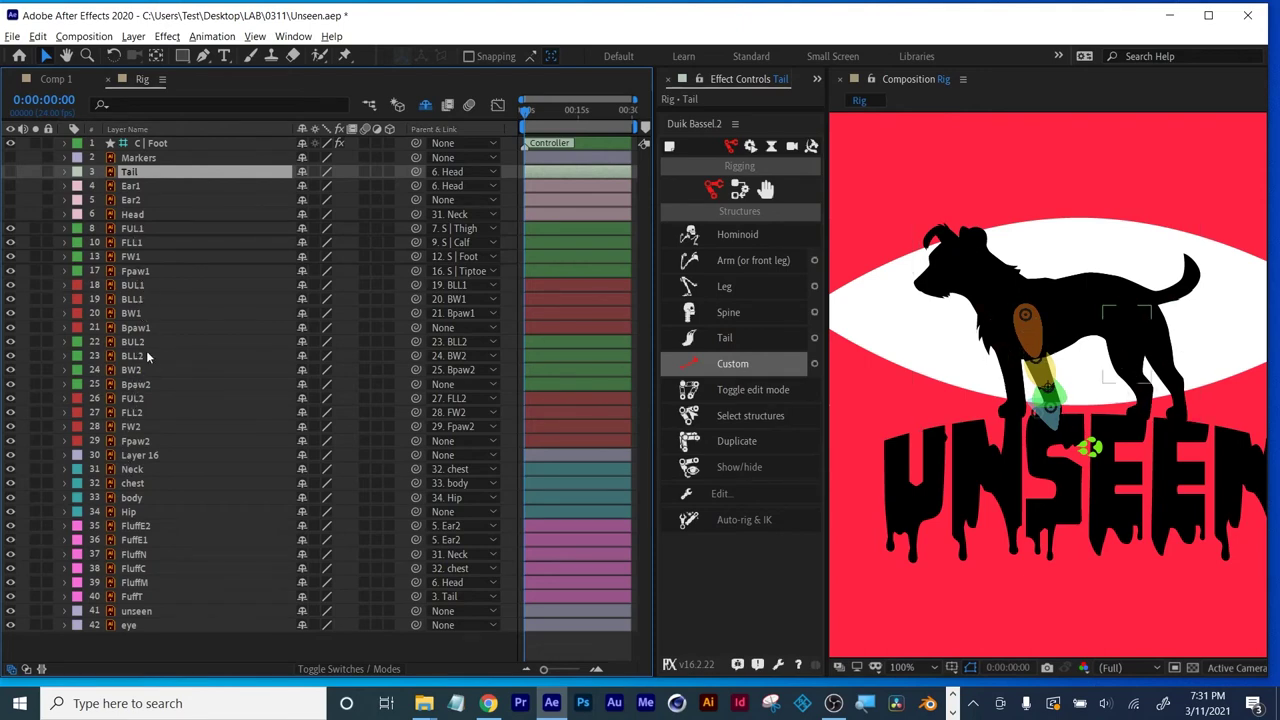
# Toggle Layer 16's visibility off and on to compare the artwork, and make the Tail layer visible.
pyautogui.click(143, 459)
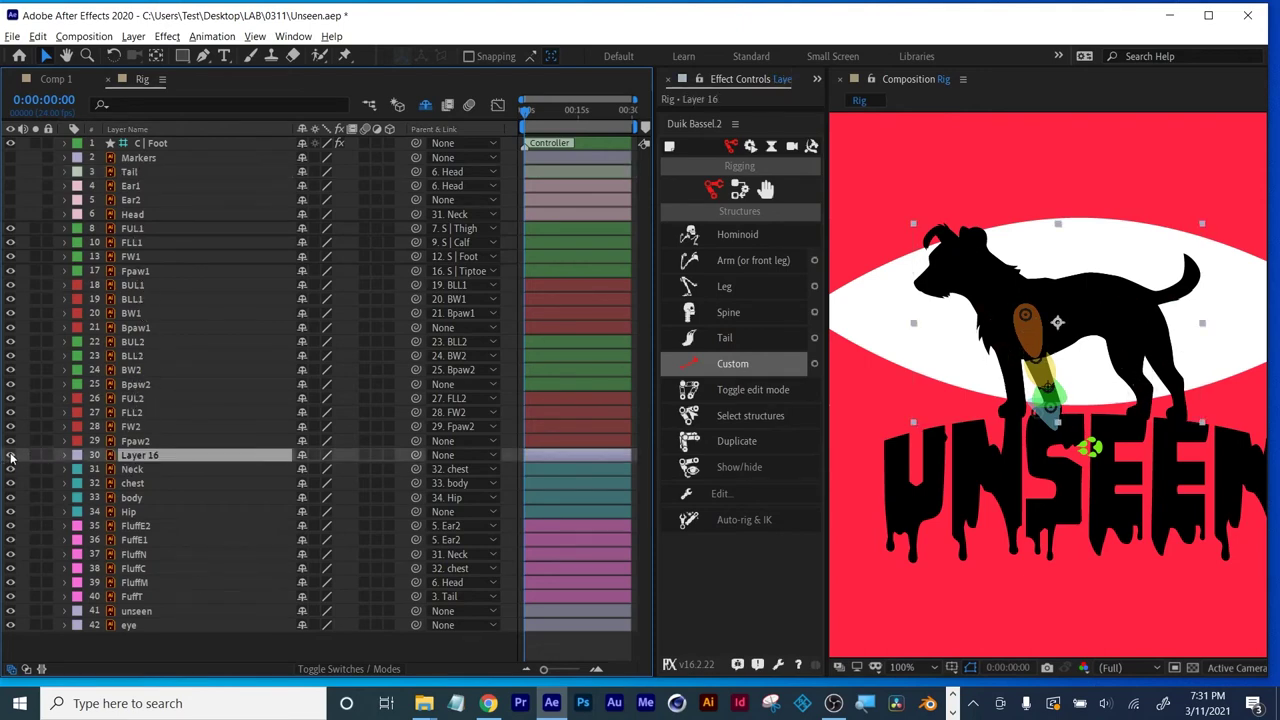
pyautogui.click(11, 456)
pyautogui.click(11, 456)
pyautogui.click(11, 456)
pyautogui.click(11, 456)
pyautogui.click(36, 172)
pyautogui.click(36, 172)
# Reveal the shy layers, mark FUL1, FLL1 and FW1 as shy as well, and hide all shy layers again.
pyautogui.click(138, 370)
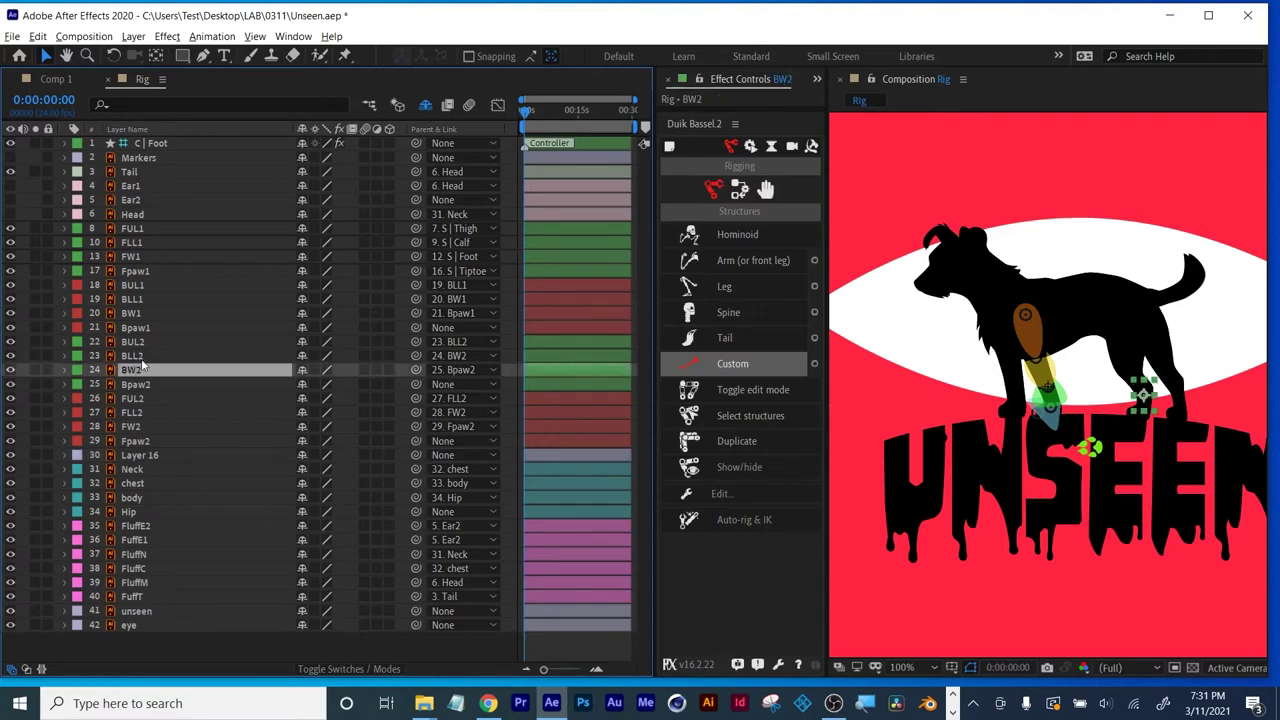
pyautogui.click(425, 105)
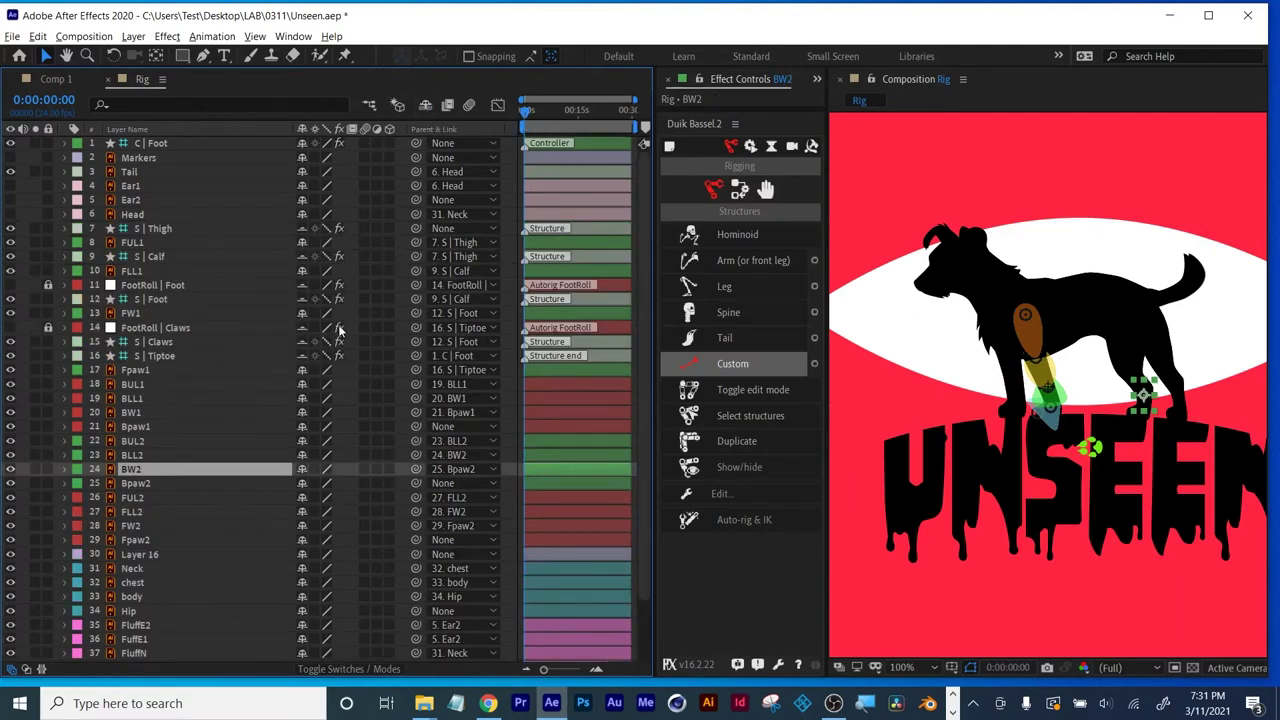
pyautogui.click(130, 314)
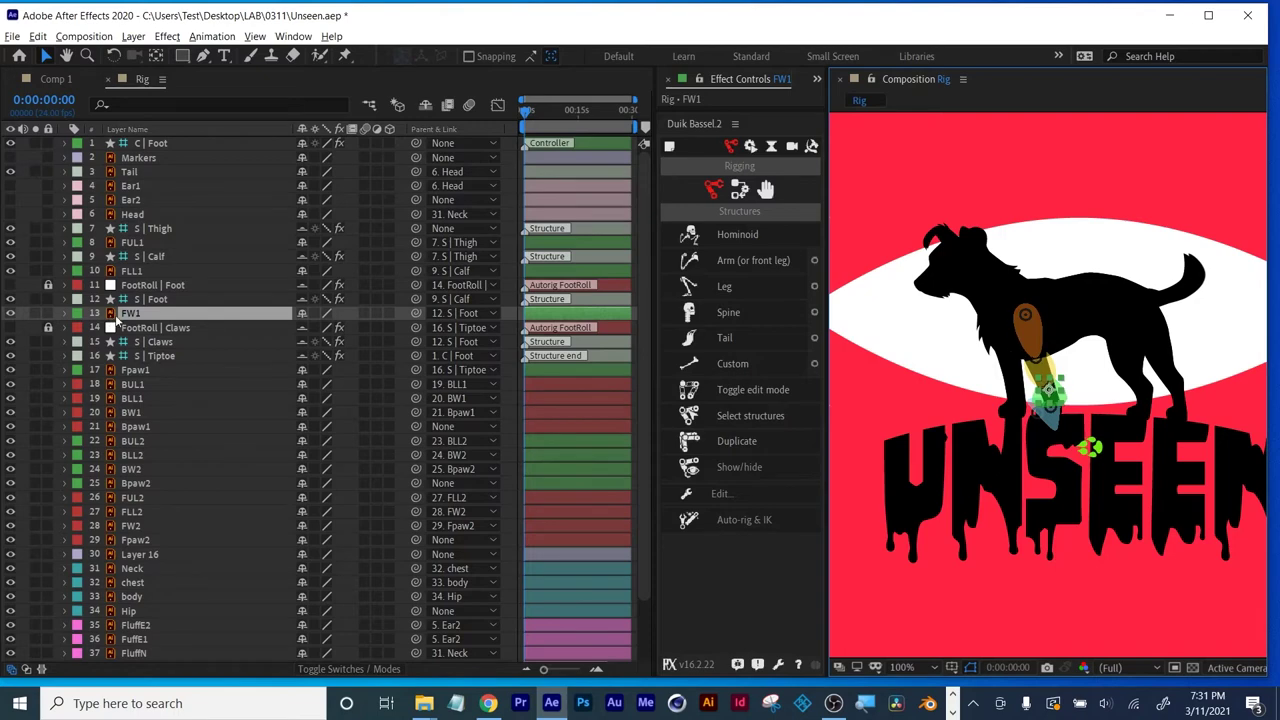
pyautogui.press('F2')
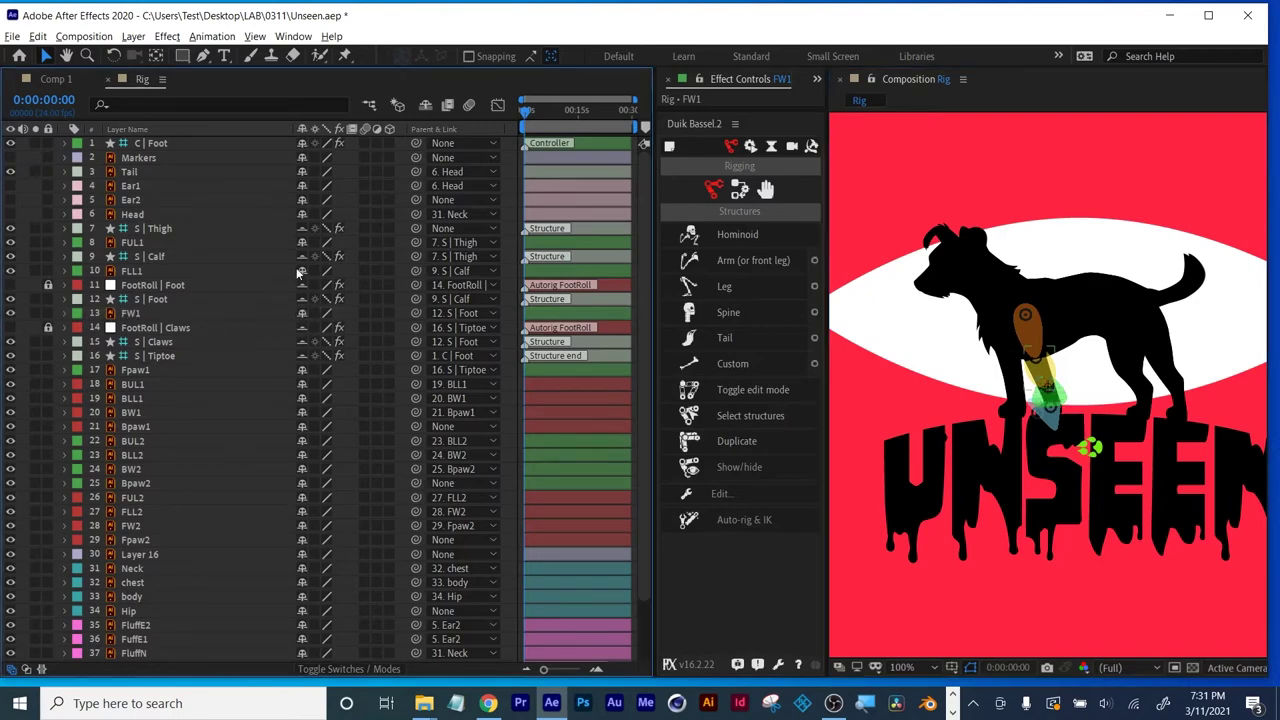
pyautogui.click(128, 243)
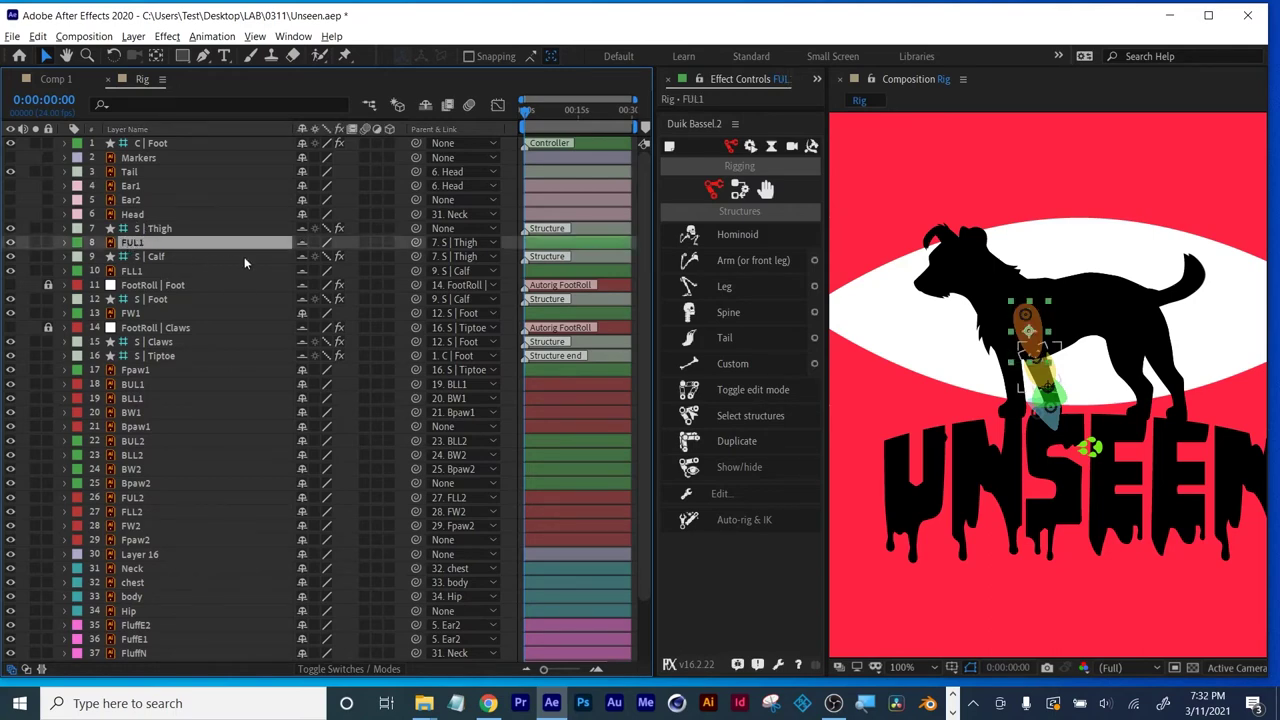
pyautogui.click(131, 313)
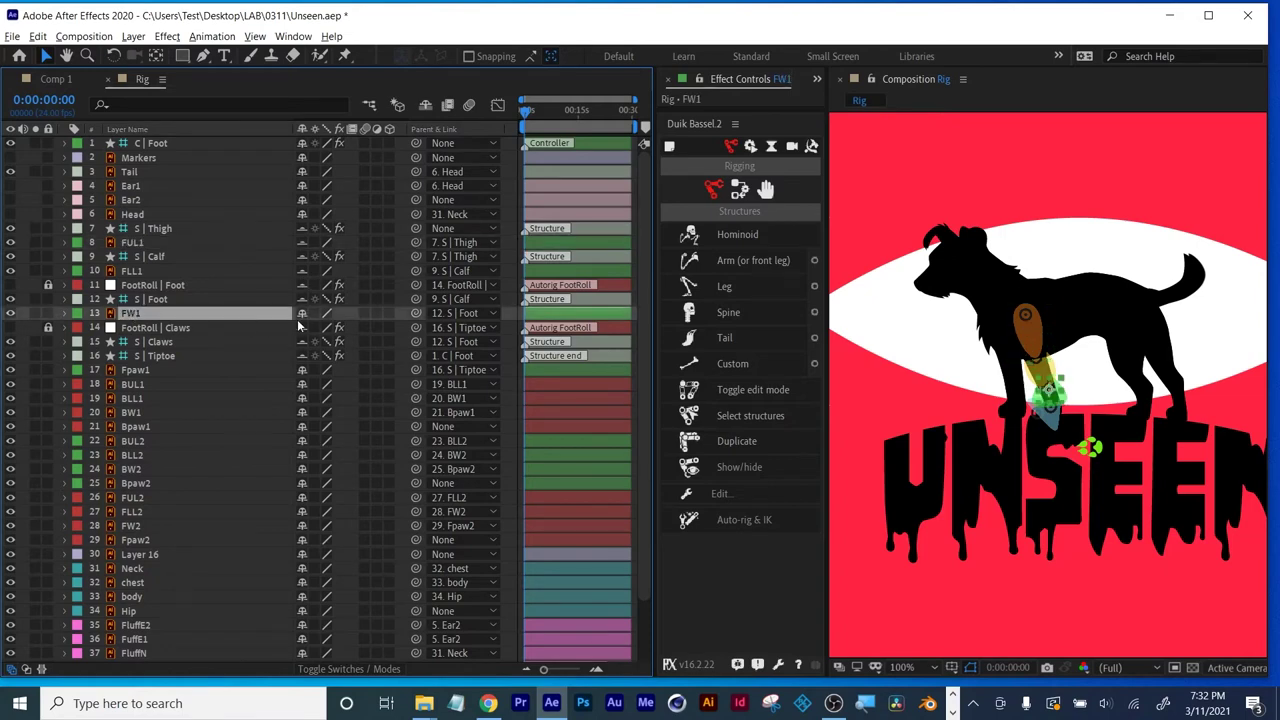
pyautogui.click(425, 106)
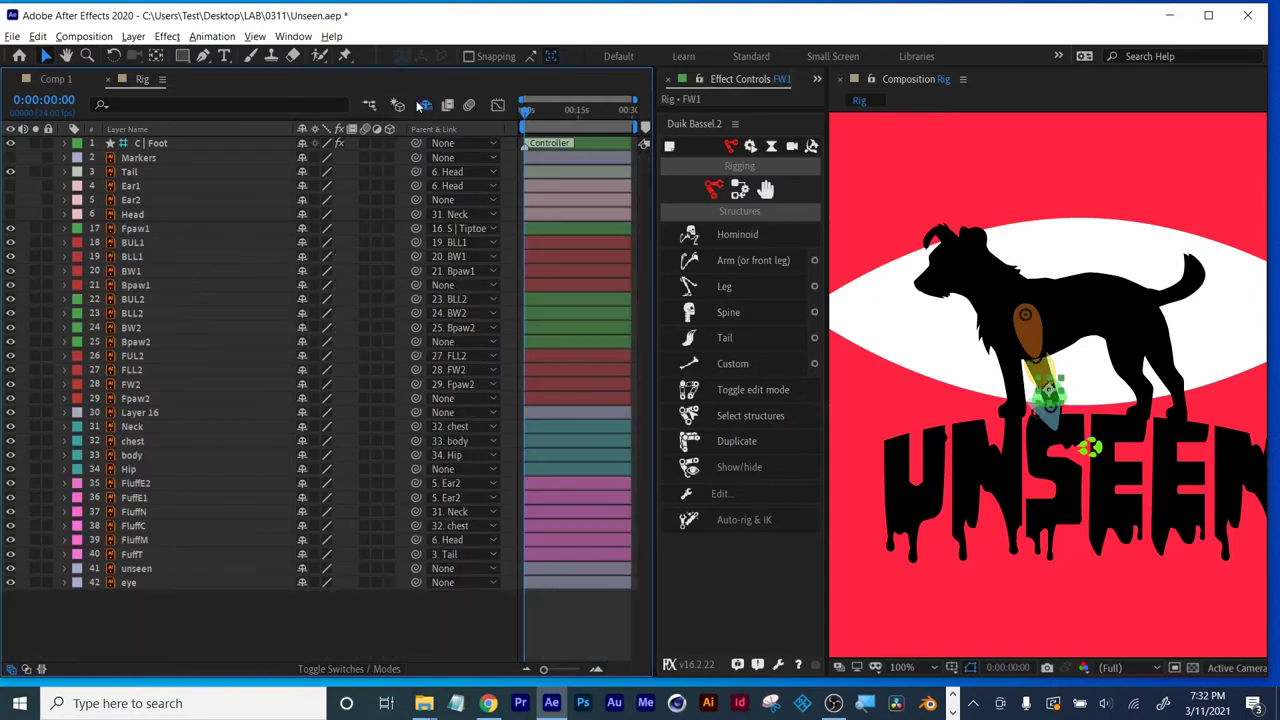
# Go to 0:00:15:03, try moving the C | Foot controller toward the dog's front, and undo the move.
pyautogui.moveTo(530, 111); pyautogui.dragTo(580, 112)
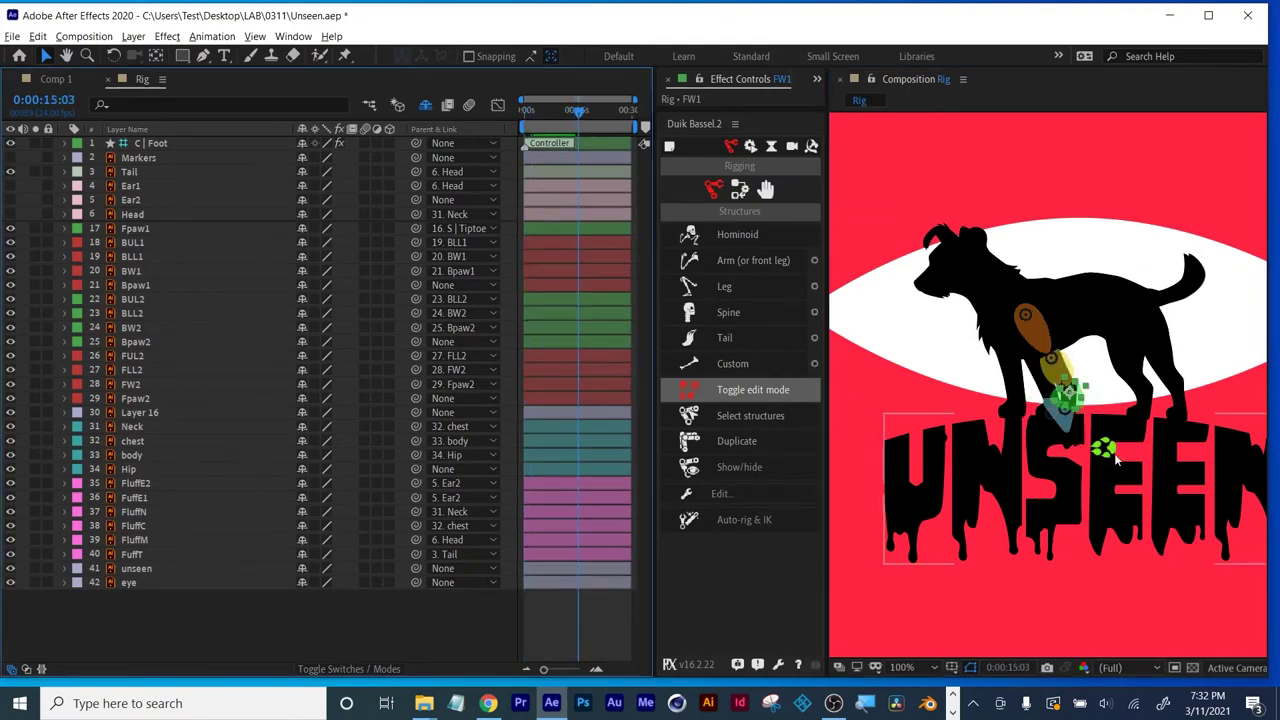
pyautogui.moveTo(1067, 395); pyautogui.dragTo(945, 376)
pyautogui.hotkey('ctrl', 'z')
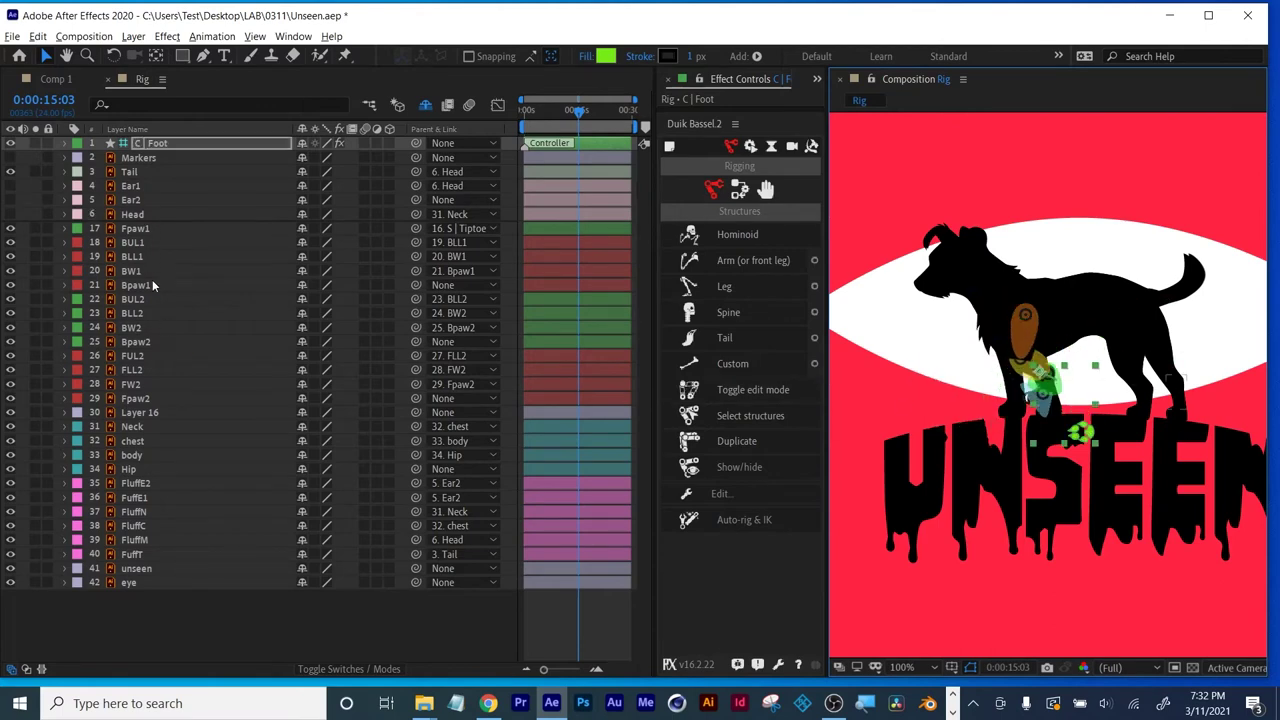
pyautogui.hotkey('ctrl', 'z')
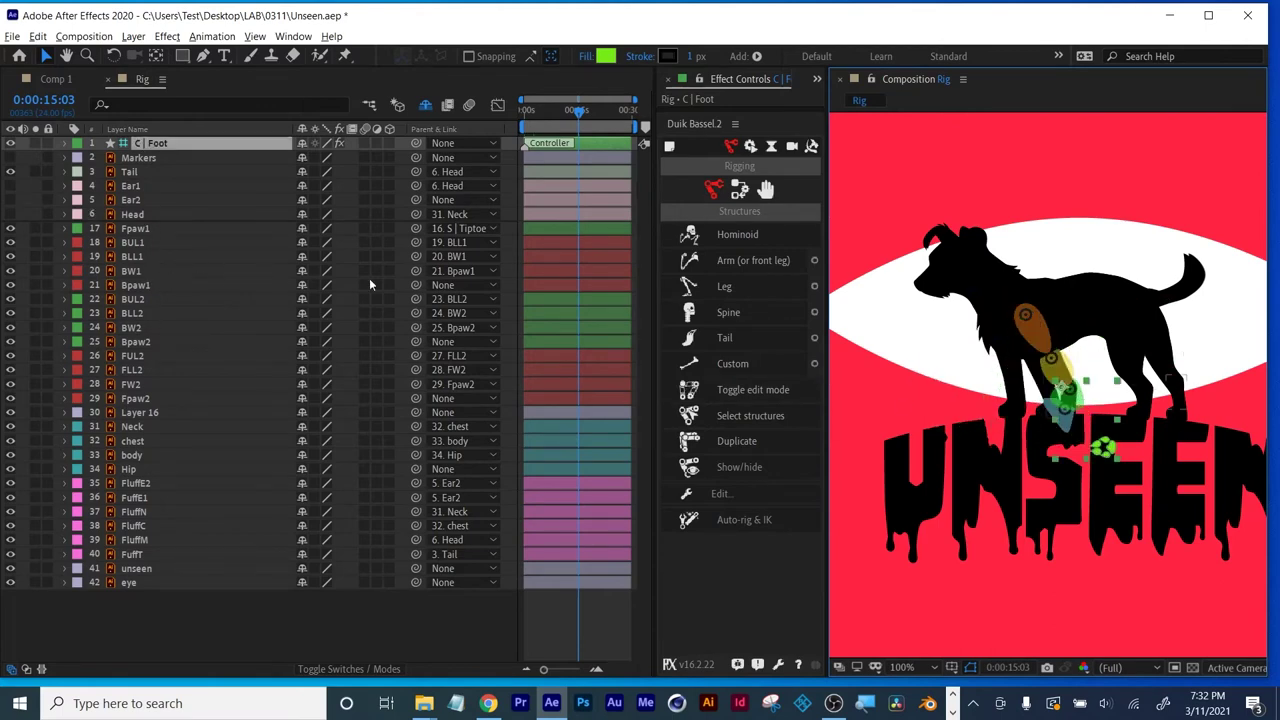
pyautogui.click(805, 364)
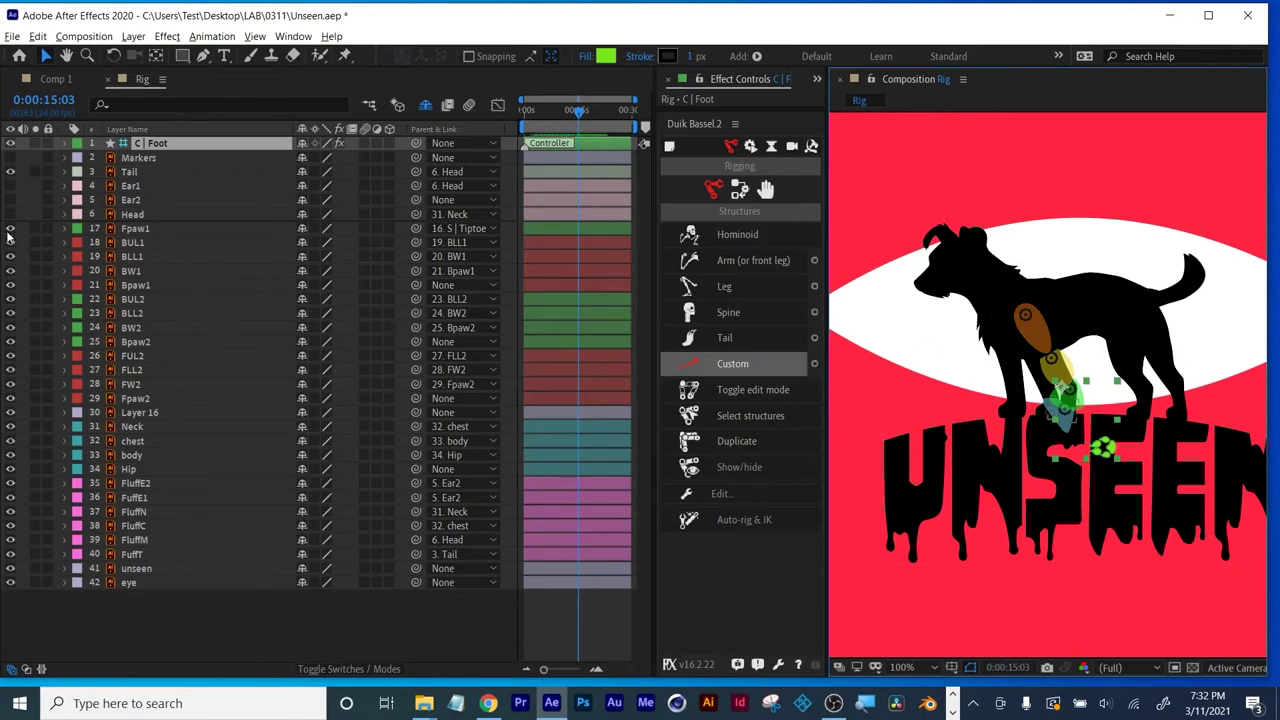
# Hide the layers from Fpaw1 through eye and pull the C | Foot controller away from the leg to stretch it.
pyautogui.moveTo(12, 236); pyautogui.dragTo(20, 600)
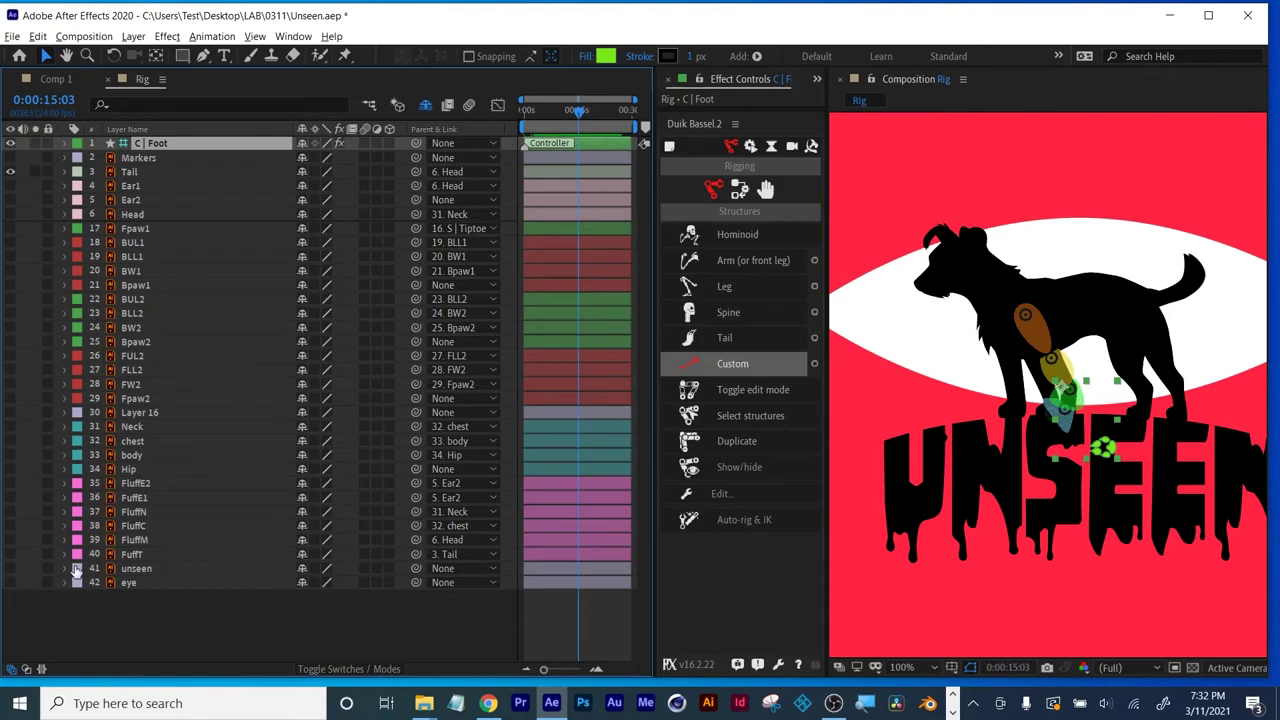
pyautogui.moveTo(1119, 456); pyautogui.dragTo(1015, 424)
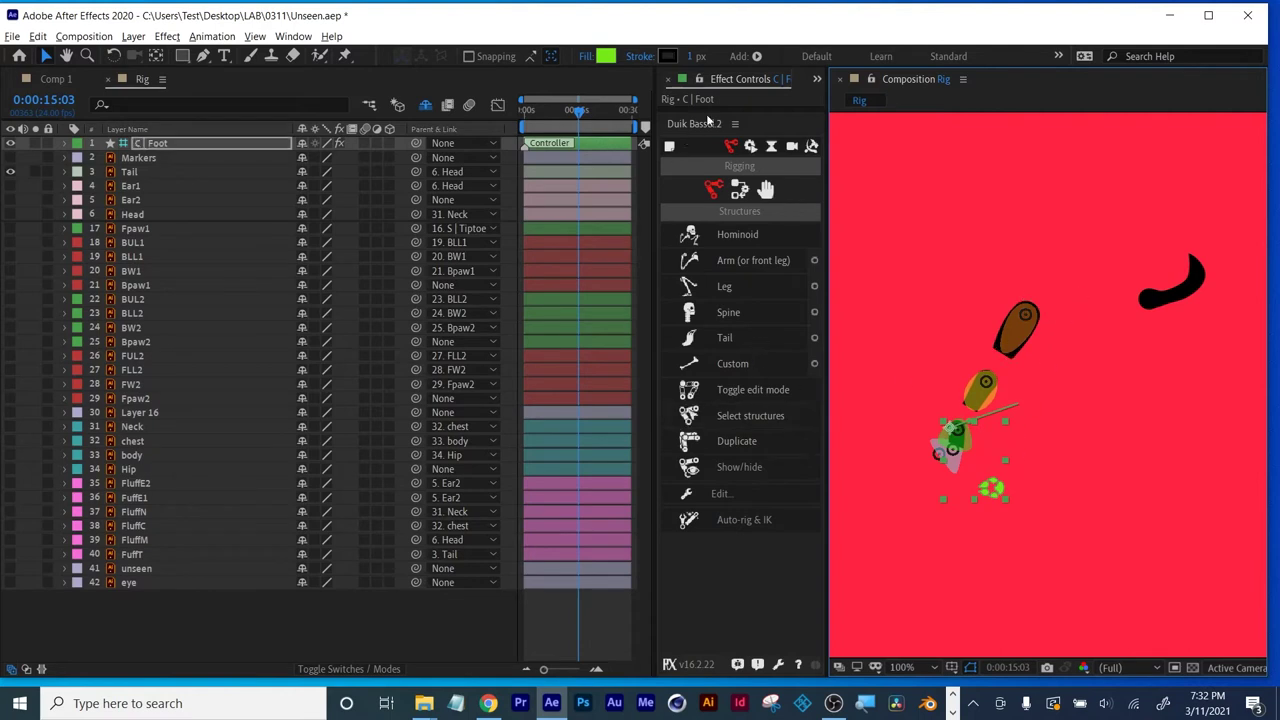
# Enlarge the Effect Controls area for C | Foot and expand the Stretch and Advanced groups of IK | Foot.
pyautogui.moveTo(715, 112); pyautogui.dragTo(700, 488)
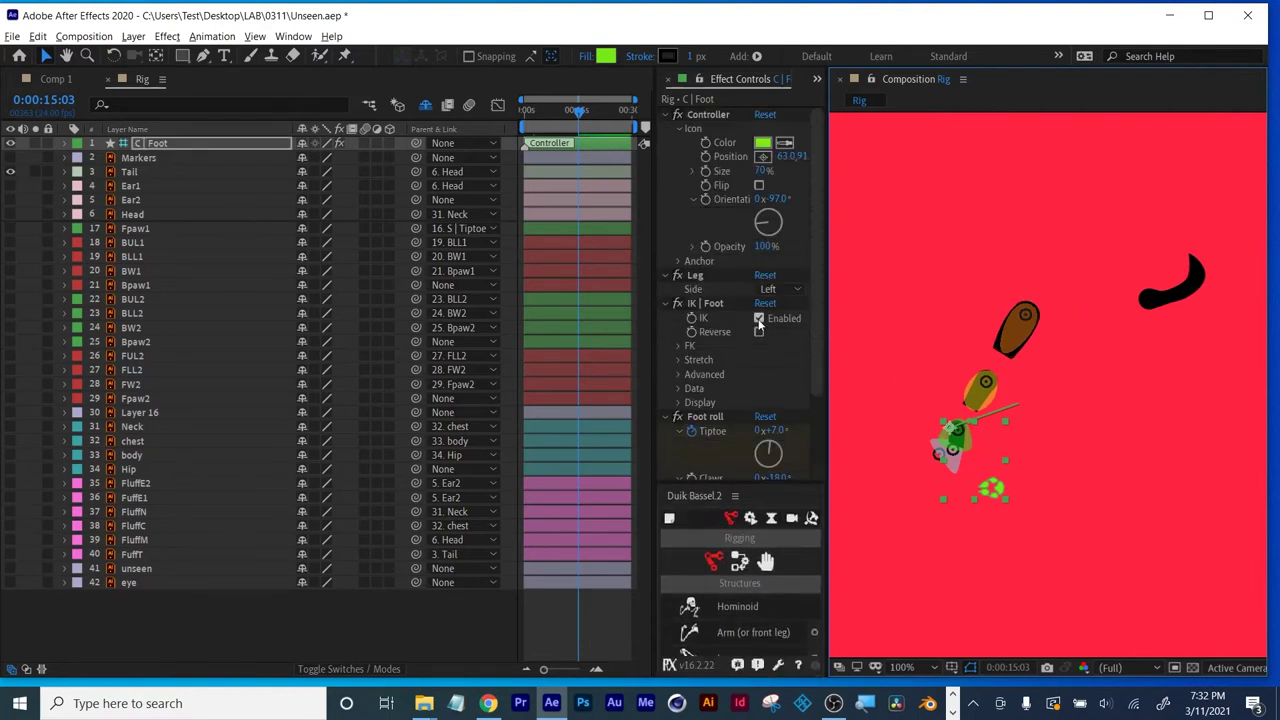
pyautogui.scroll(-3, 758, 322)
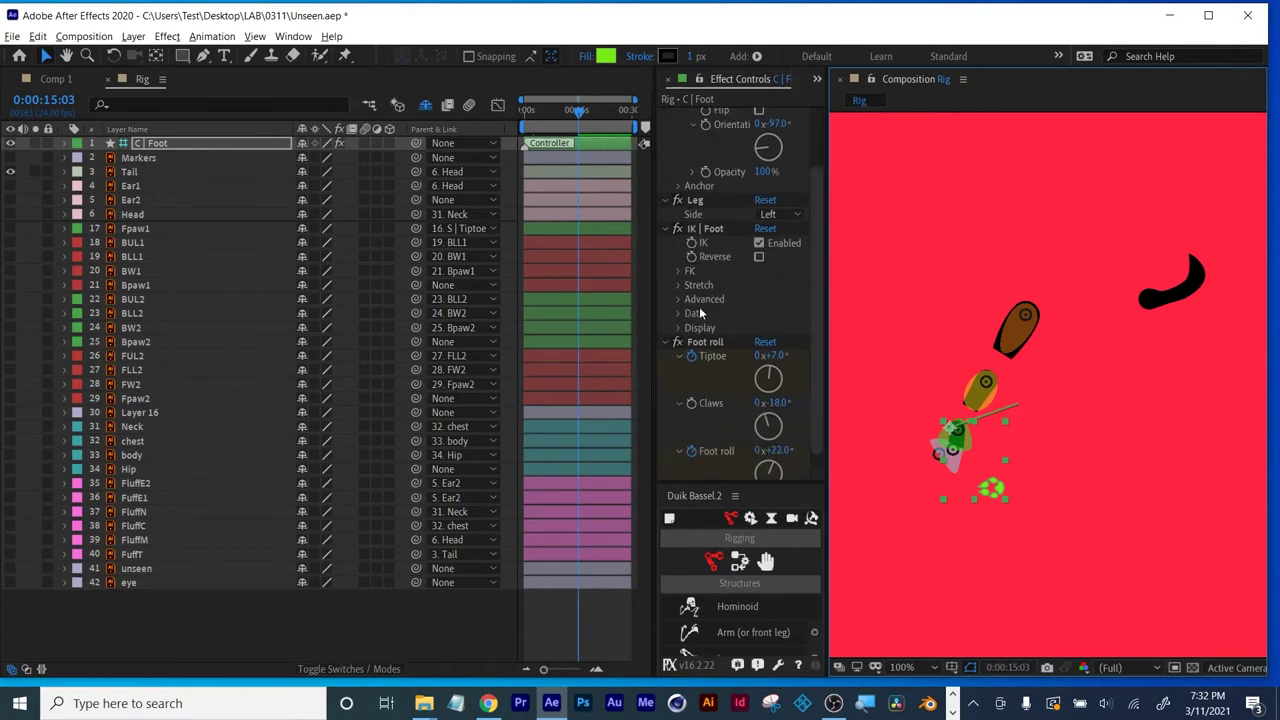
pyautogui.click(678, 285)
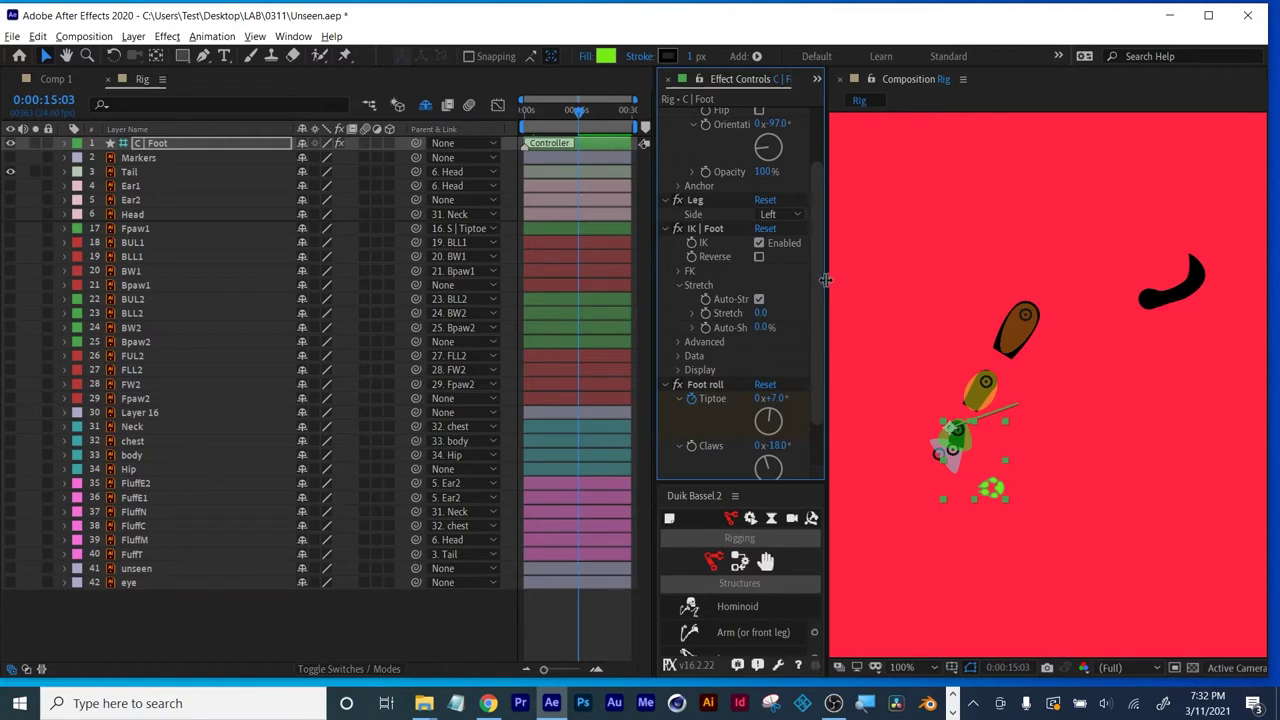
pyautogui.moveTo(825, 279); pyautogui.dragTo(875, 273)
pyautogui.scroll(-1, 776, 325)
pyautogui.scroll(-1, 776, 325)
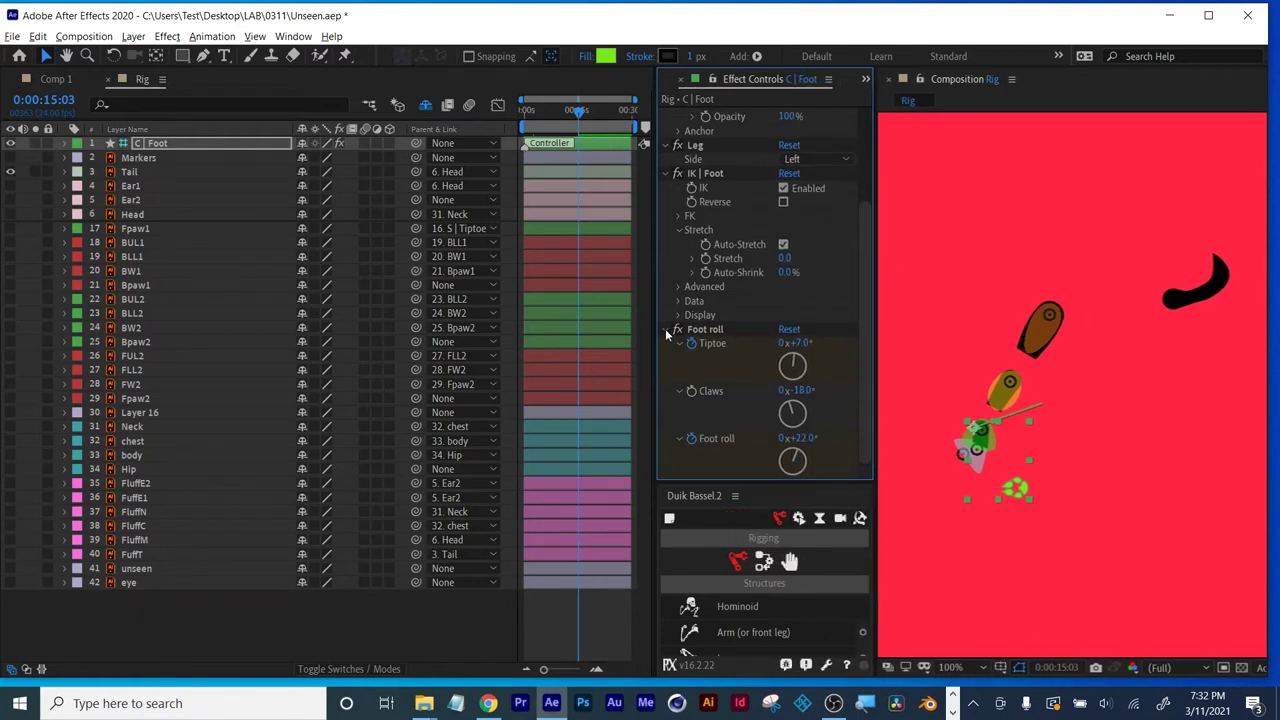
pyautogui.click(677, 286)
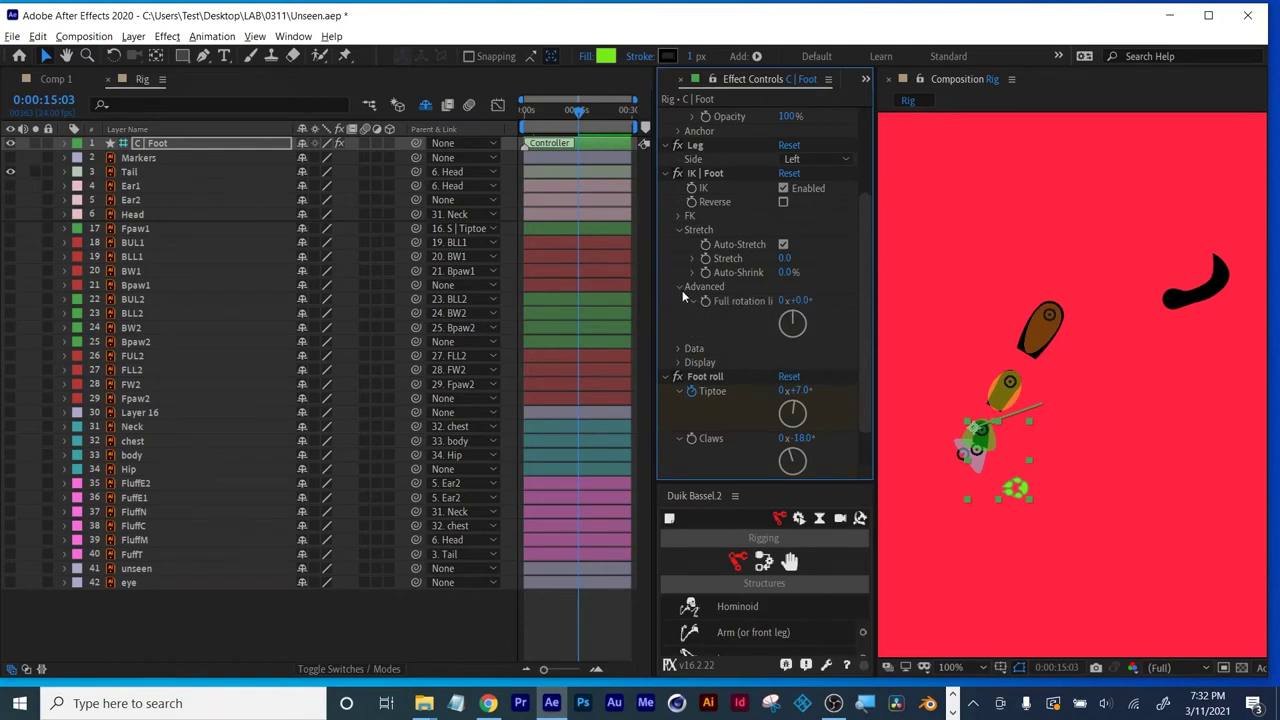
# Turn off Auto-Stretch in the IK | Foot effect, test it by moving the C | Foot controller, and undo that move.
pyautogui.scroll(2, 700, 285)
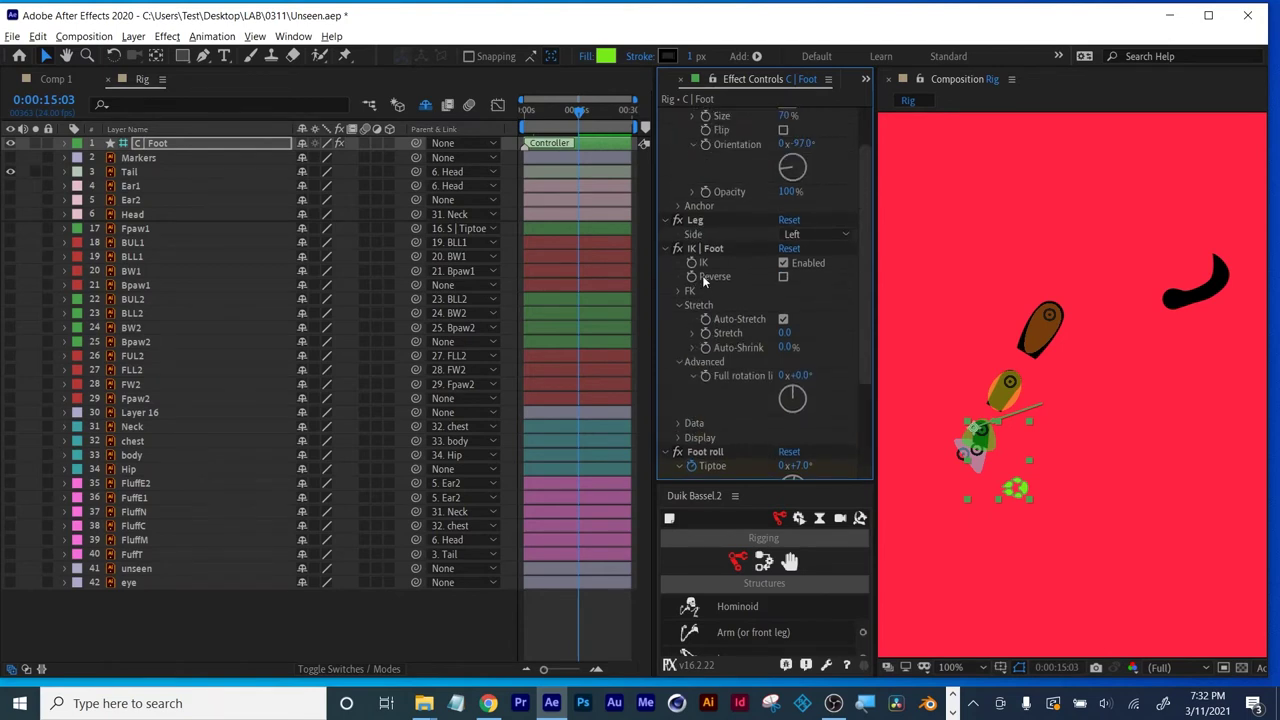
pyautogui.scroll(2, 703, 283)
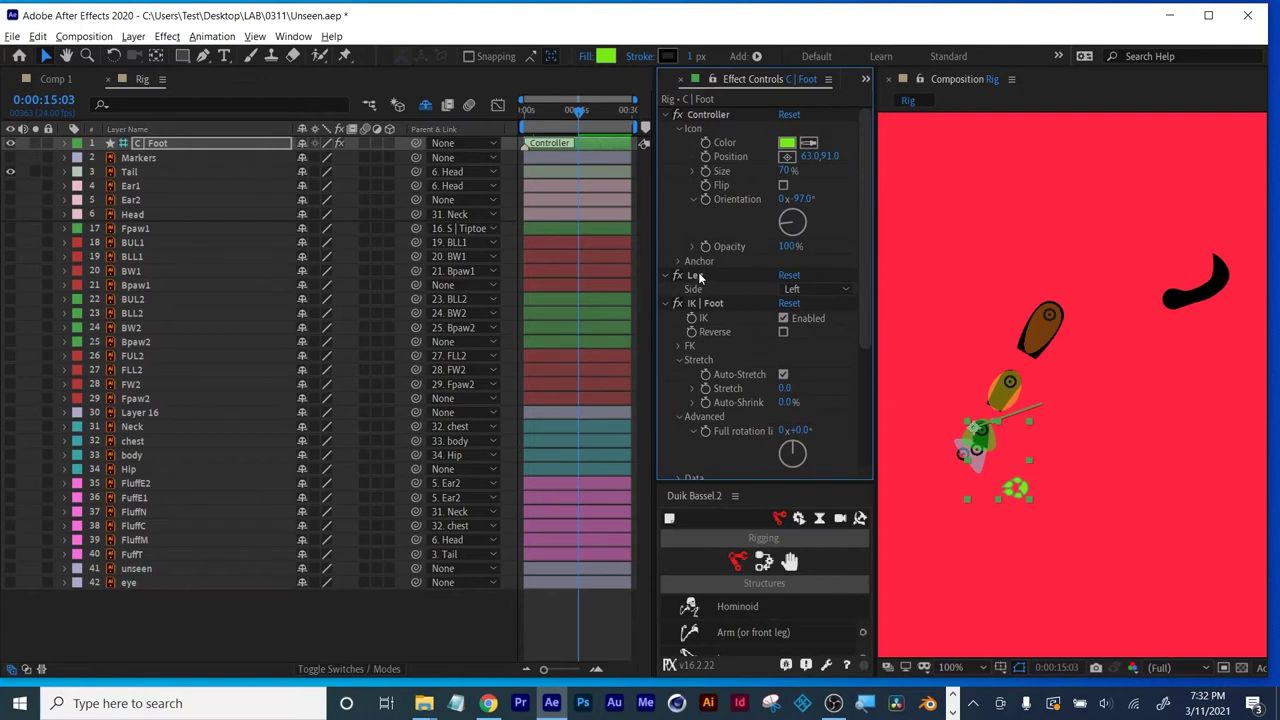
pyautogui.click(682, 128)
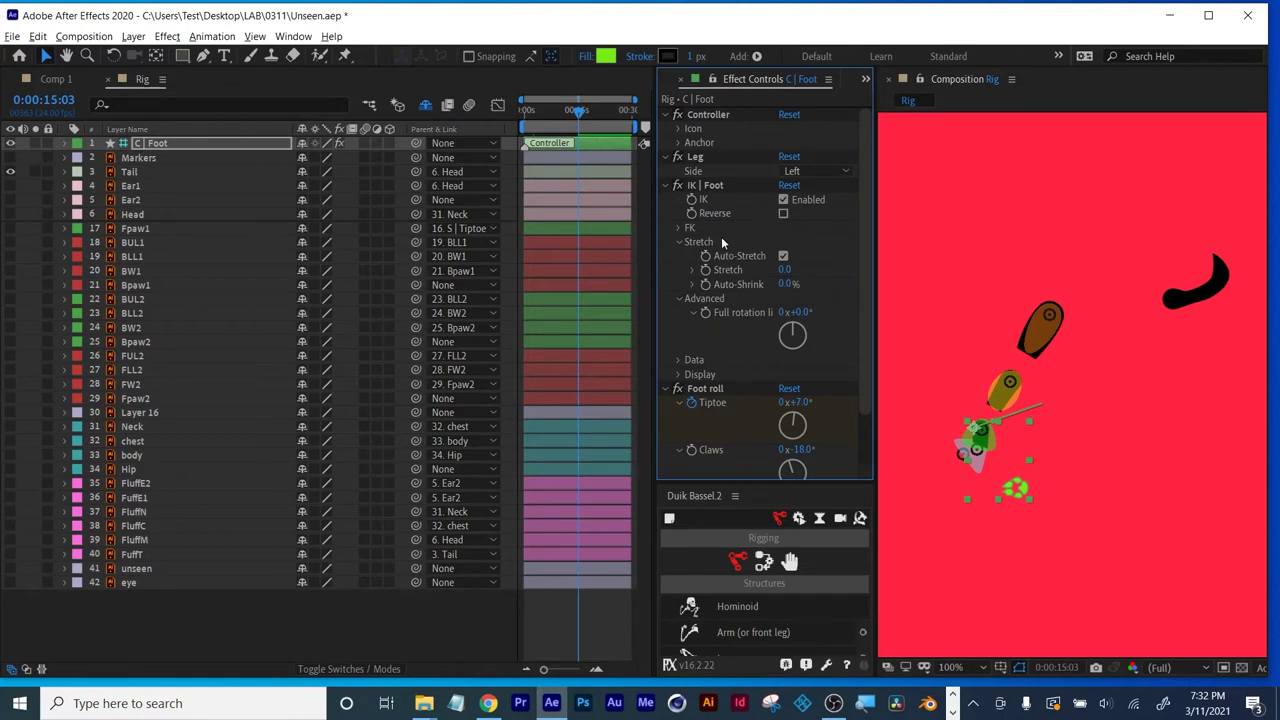
pyautogui.click(784, 257)
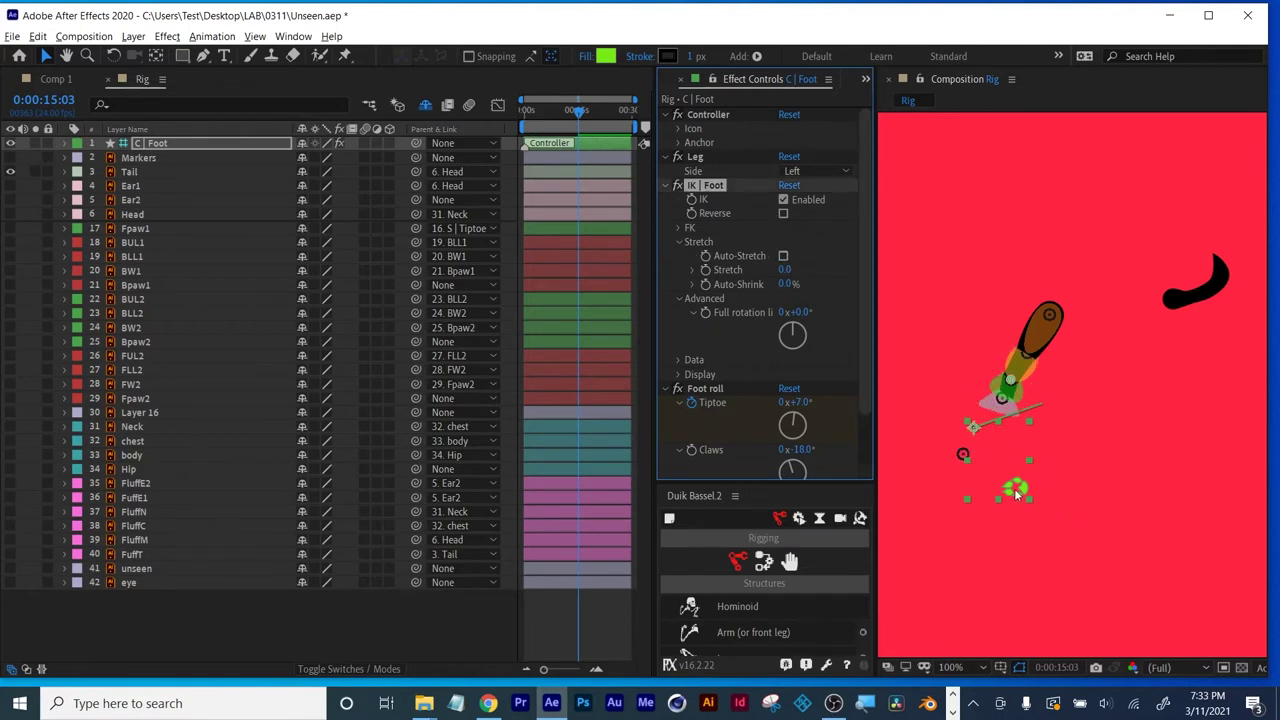
pyautogui.moveTo(1003, 530); pyautogui.dragTo(978, 443)
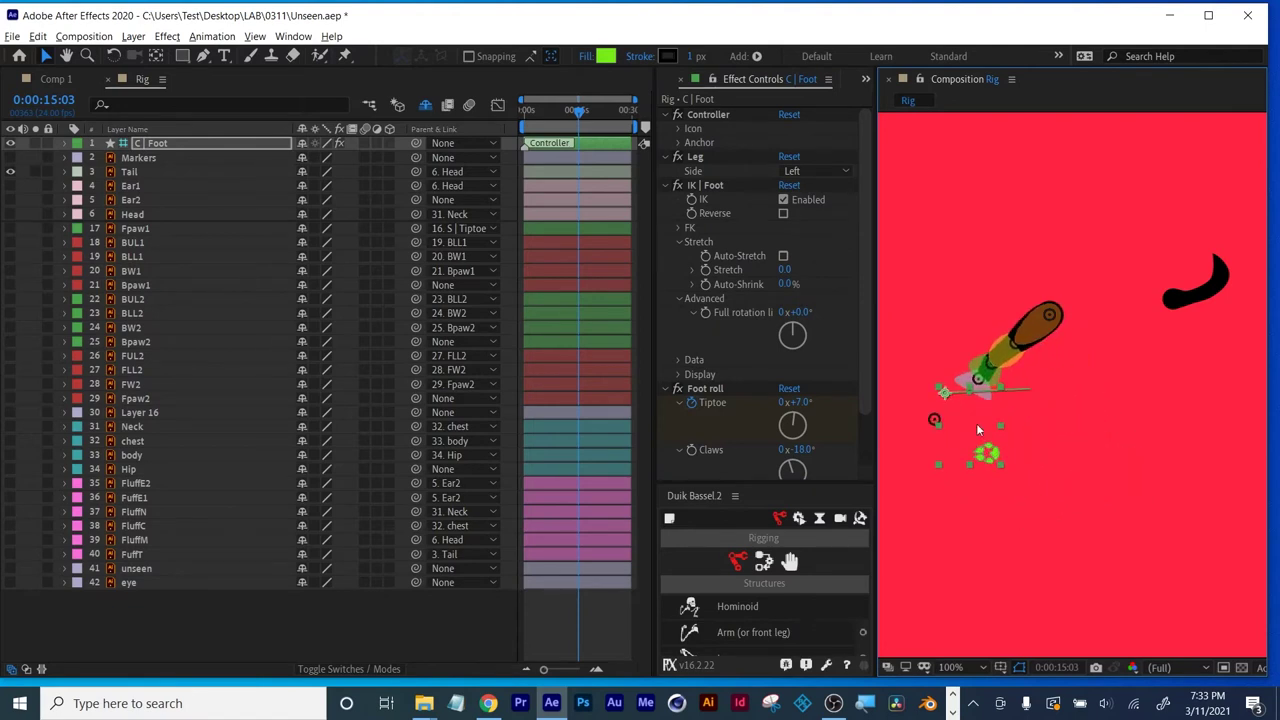
pyautogui.hotkey('ctrl', 'z')
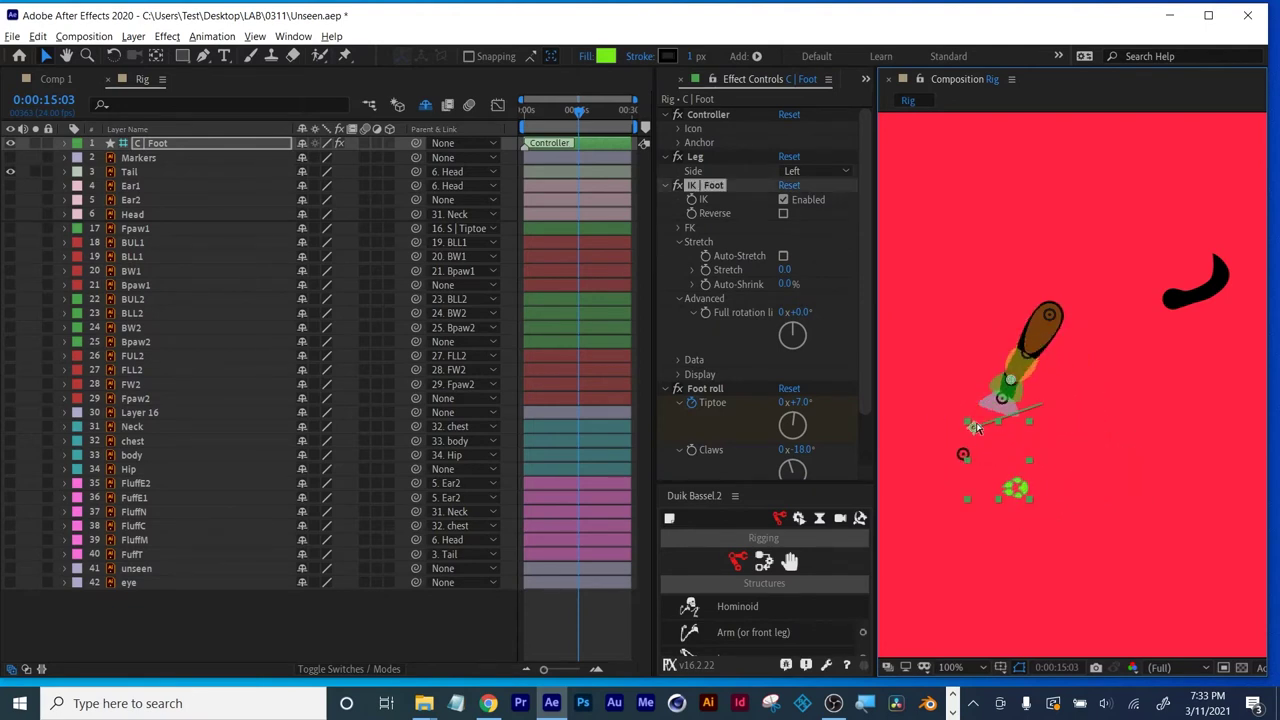
# Undo turning off Auto-Stretch and set Stretch to -18.0 in the IK | Foot effect.
pyautogui.hotkey('ctrl', 'z')
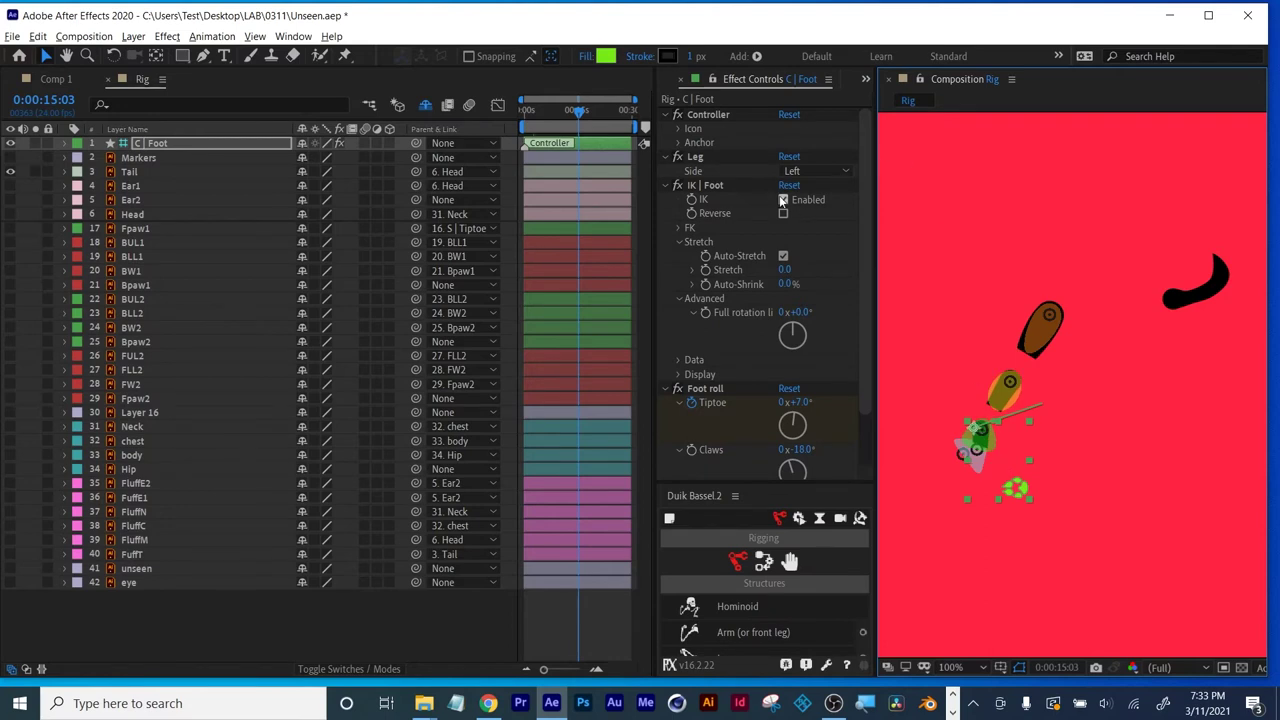
pyautogui.click(678, 228)
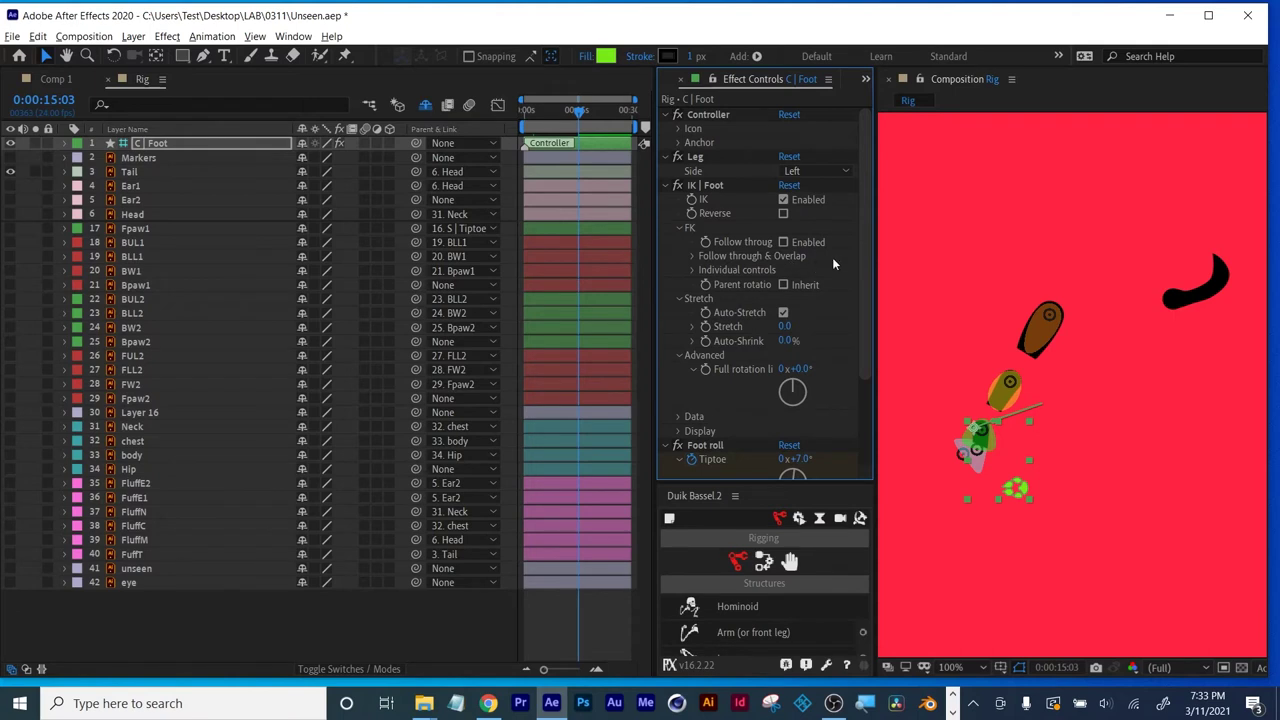
pyautogui.moveTo(784, 326); pyautogui.dragTo(779, 339)
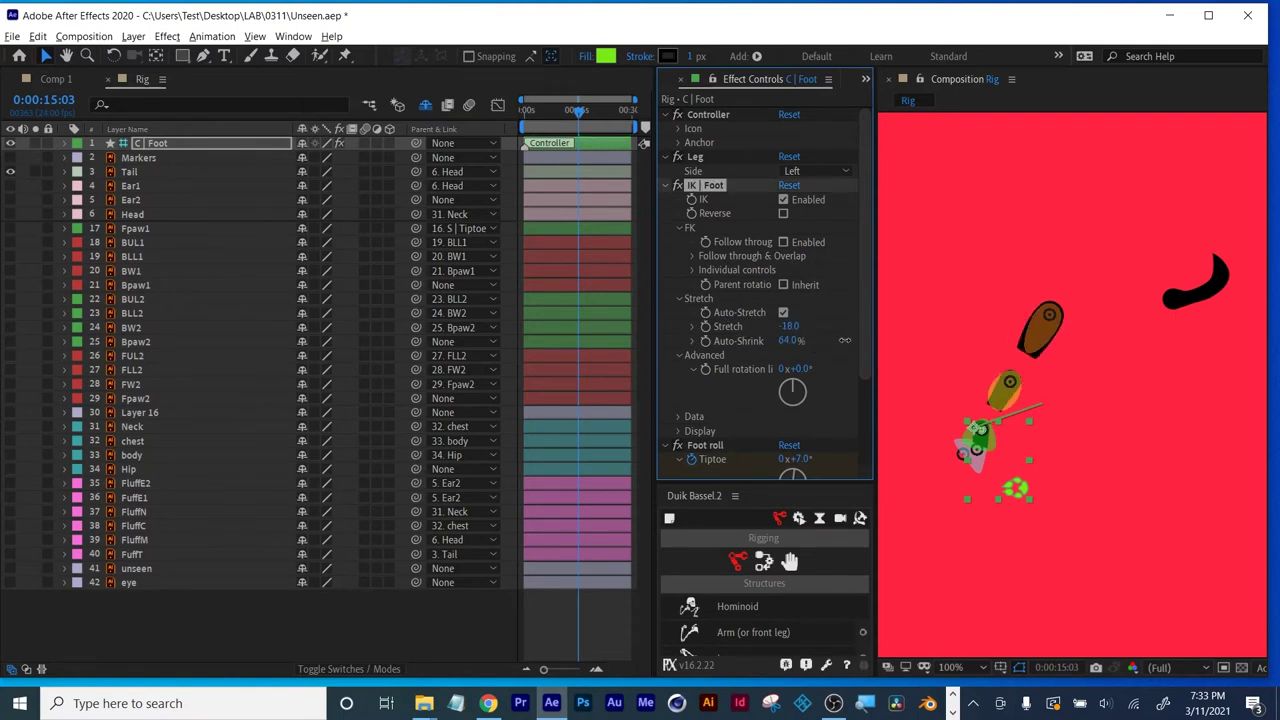
pyautogui.scroll(-3, 833, 344)
pyautogui.click(680, 318)
pyautogui.click(680, 318)
pyautogui.scroll(3, 681, 318)
# Move the C | Foot controller toward the tail side, switching Auto-Stretch off and back on between moves to compare the leg.
pyautogui.moveTo(1022, 489); pyautogui.dragTo(1085, 462)
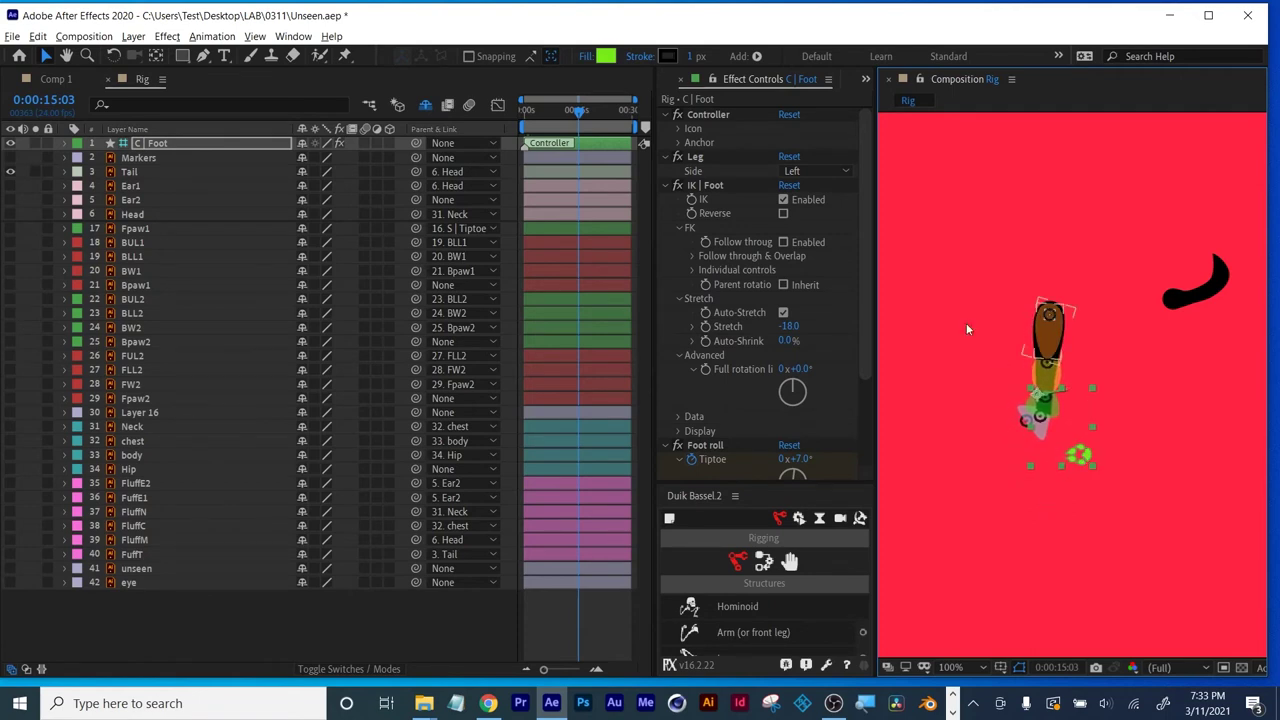
pyautogui.click(783, 312)
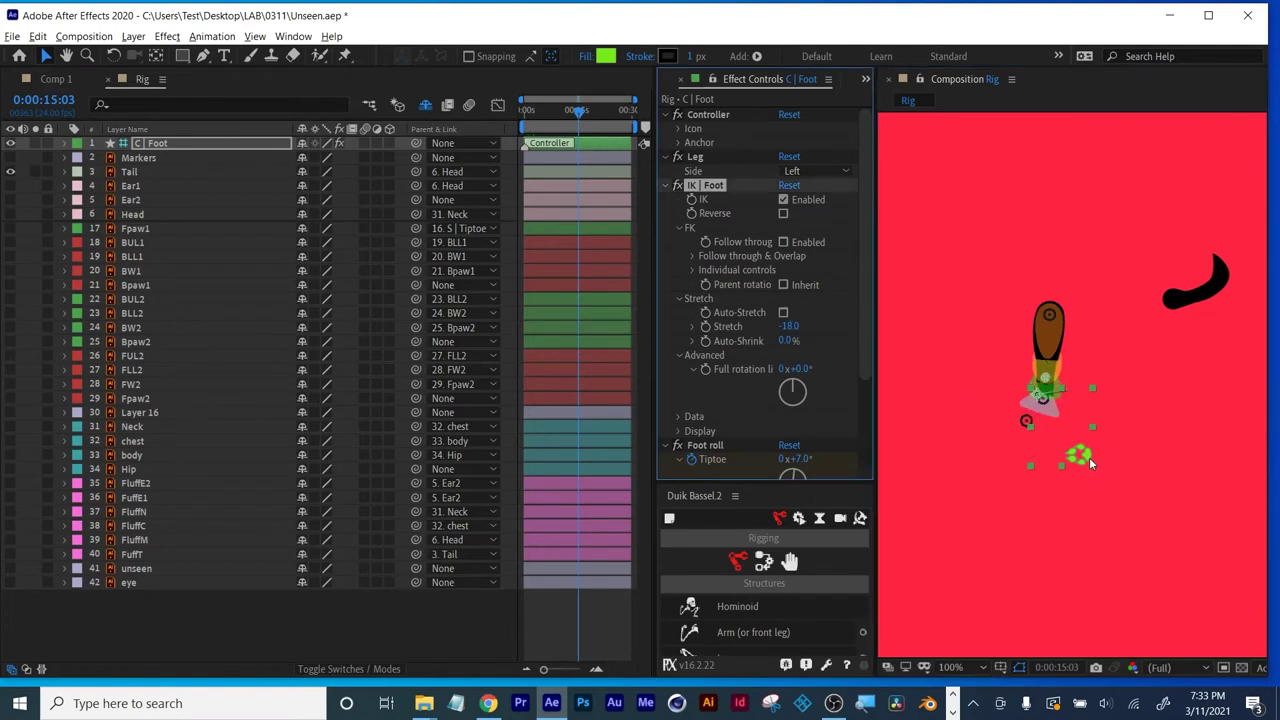
pyautogui.click(783, 312)
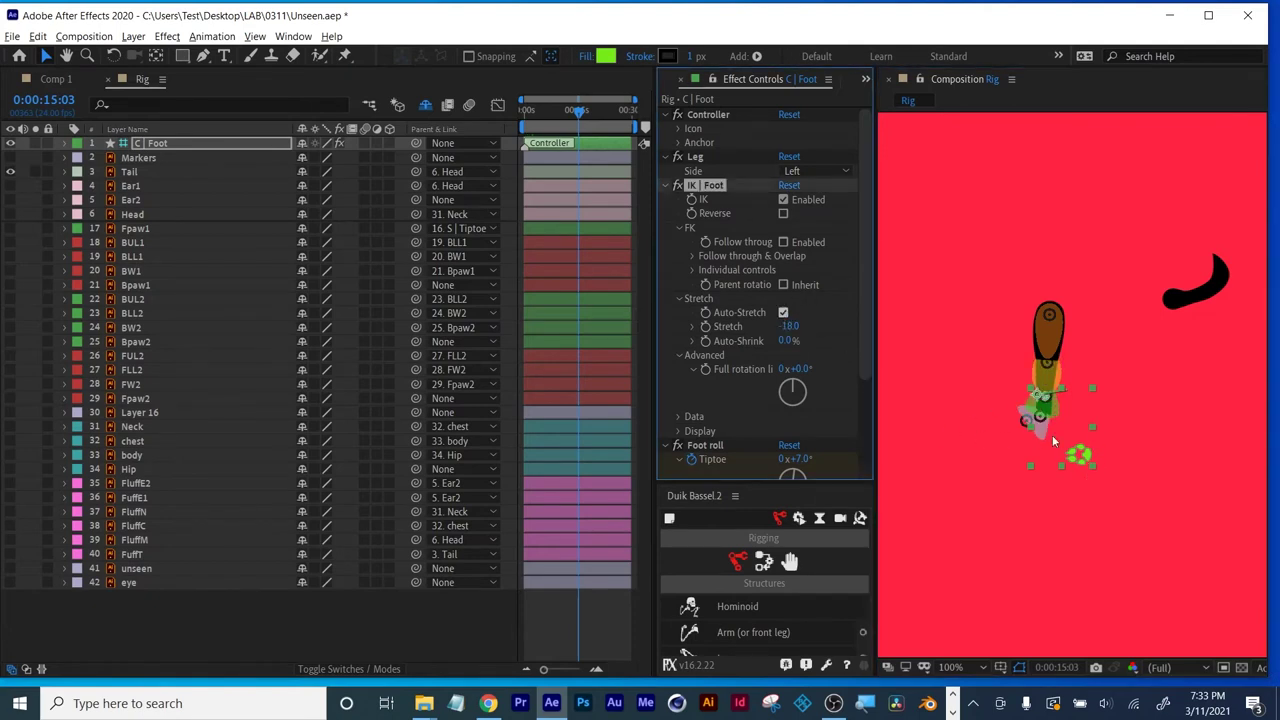
pyautogui.moveTo(1092, 467)
pyautogui.mouseDown()
pyautogui.moveTo(1001, 452)
pyautogui.moveTo(1114, 458)
pyautogui.mouseUp()
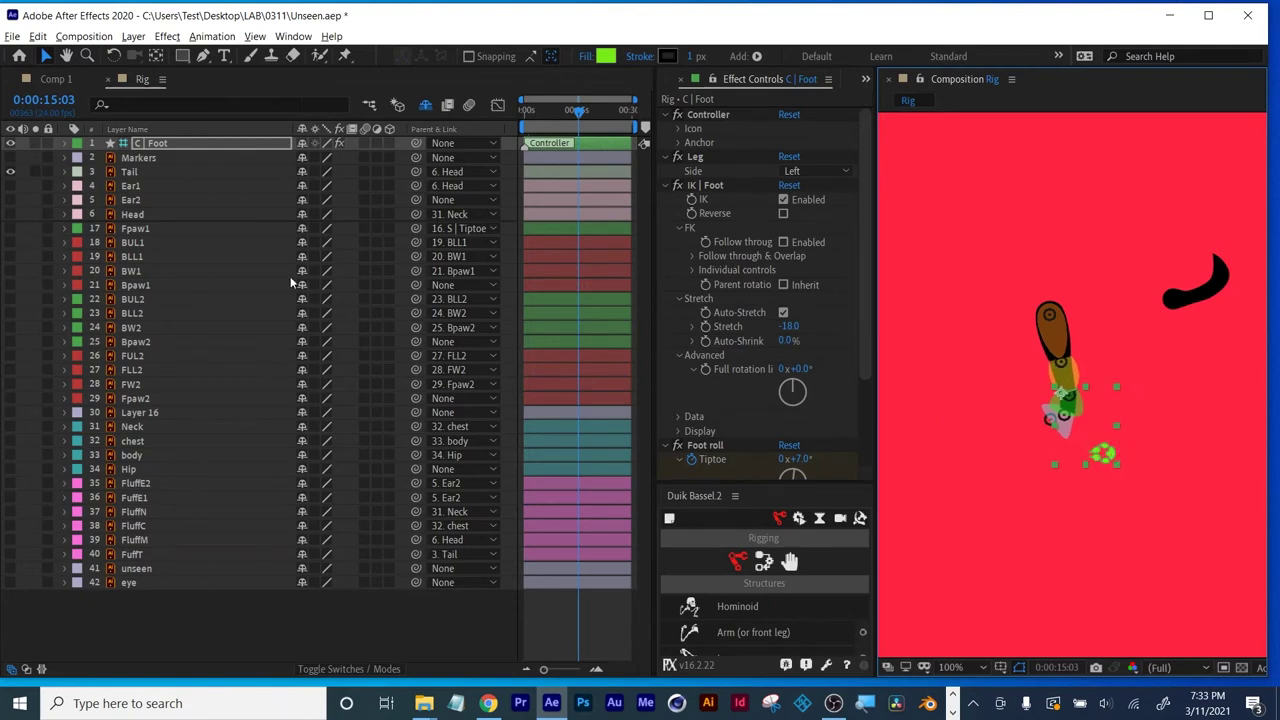
# Enlarge the Duik Bassel.2 area and create a Tail structure with the Tail layer selected.
pyautogui.click(127, 173)
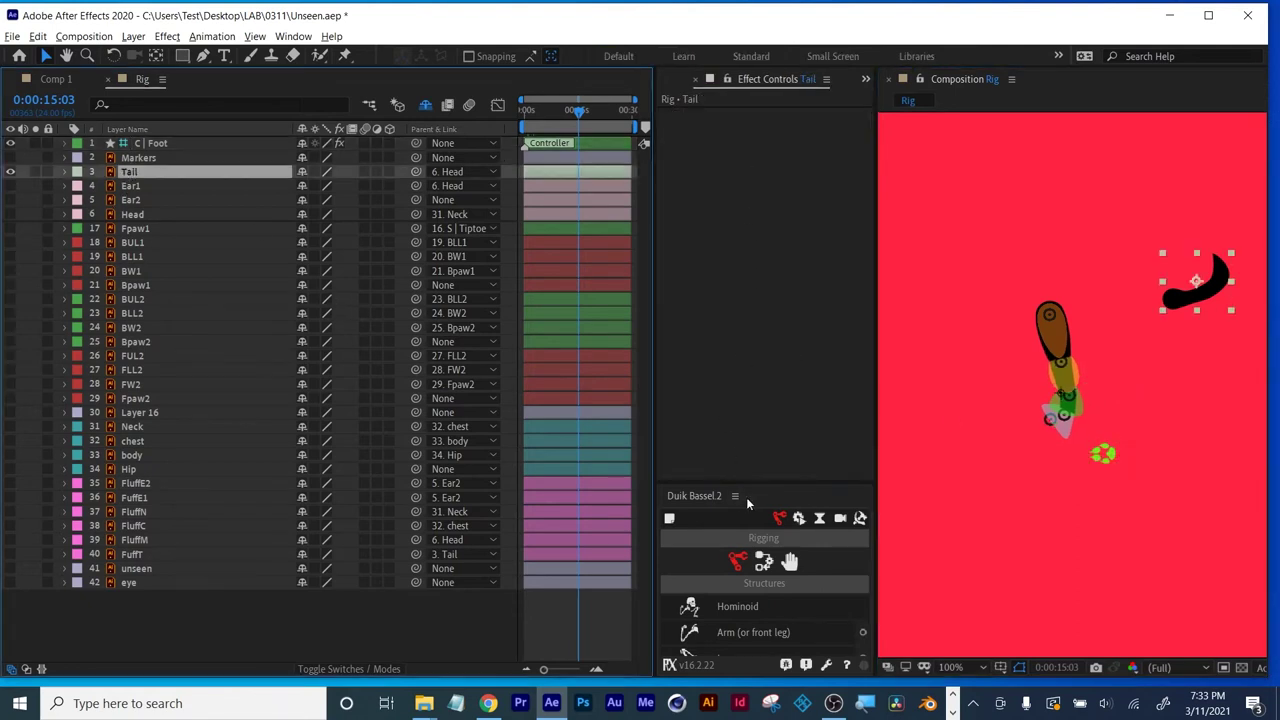
pyautogui.moveTo(749, 484); pyautogui.dragTo(705, 147)
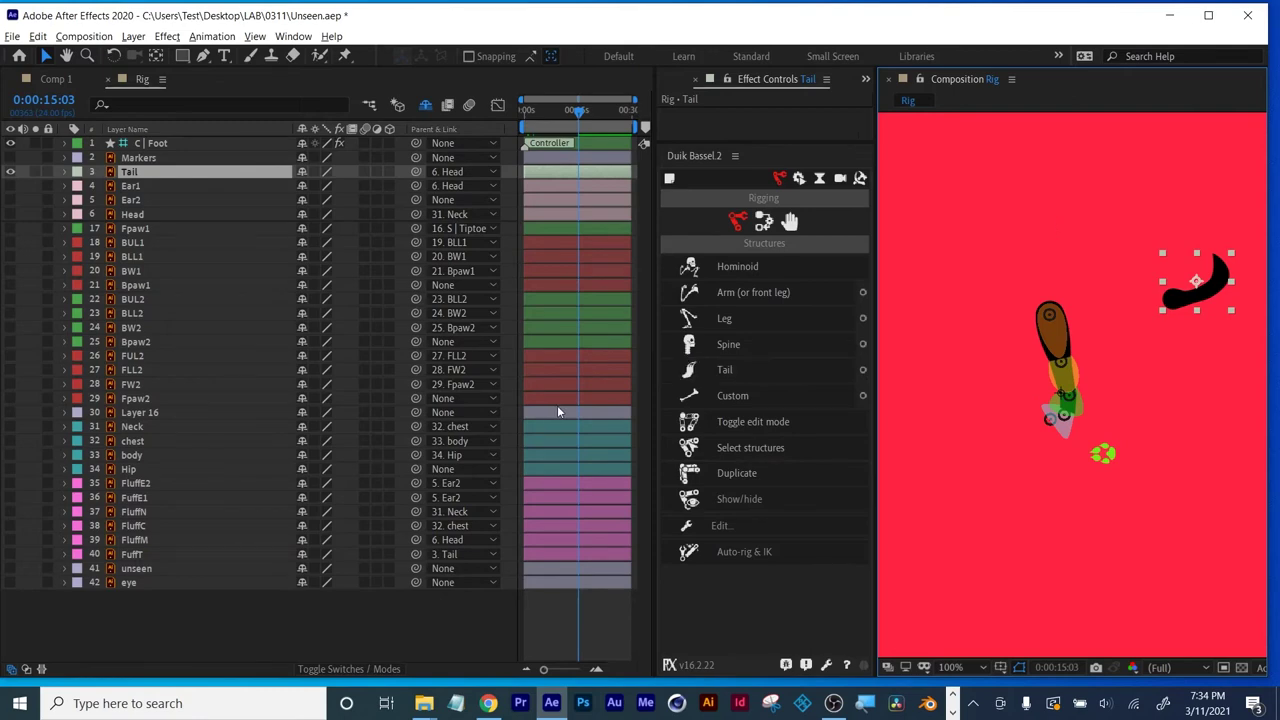
pyautogui.click(724, 372)
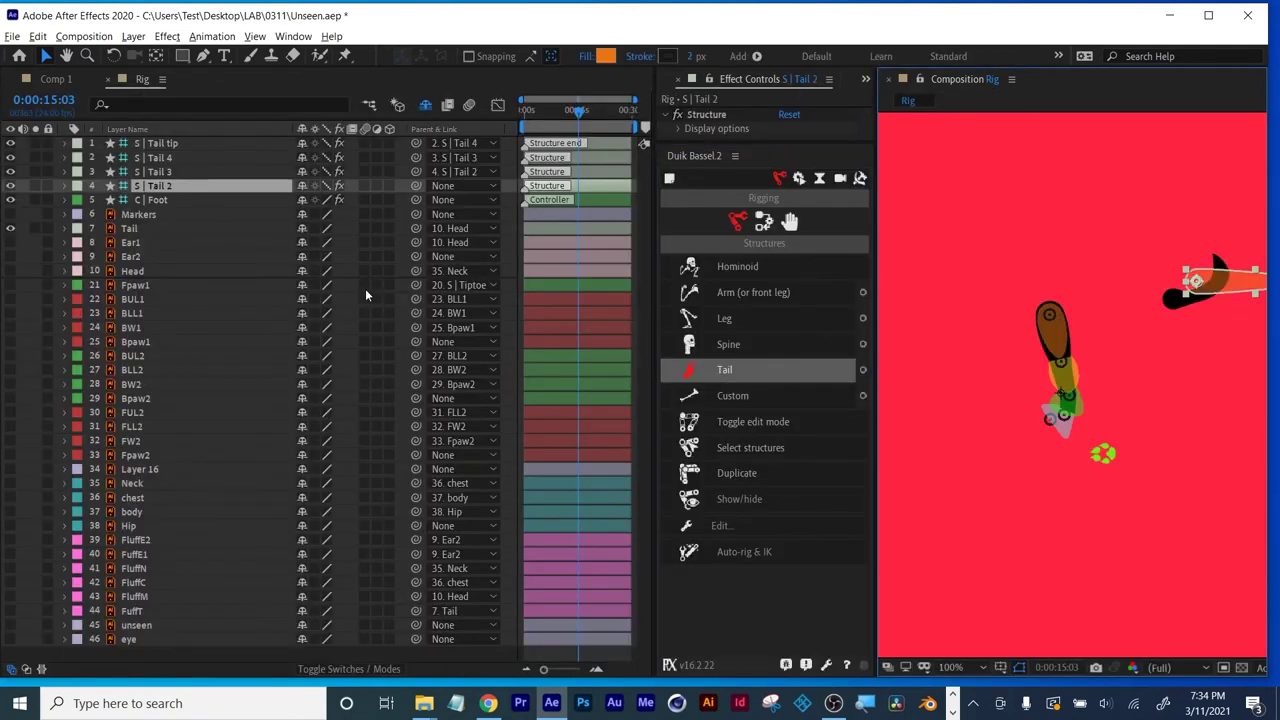
# Place the S | Tail 2 structure at the tail's base and bring S | Tail 3 and S | Tail 4 onto the tail artwork.
pyautogui.moveTo(1207, 291); pyautogui.dragTo(977, 335)
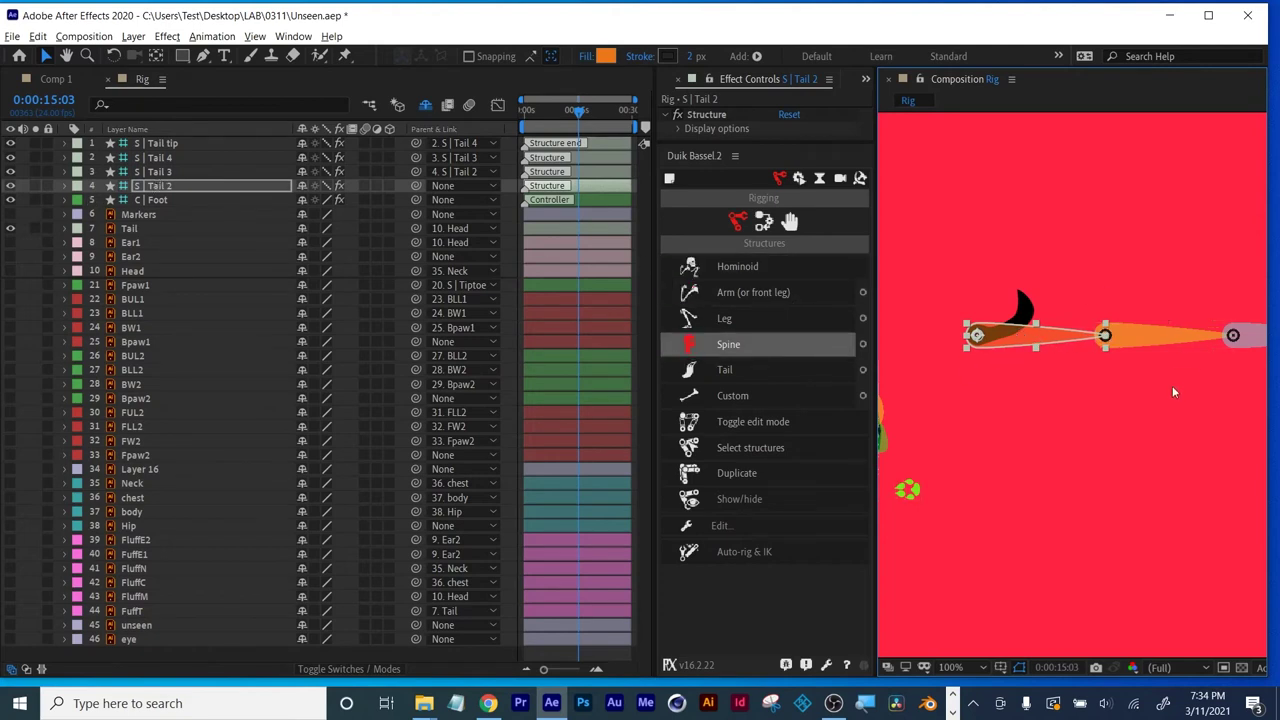
pyautogui.scroll(-4, 1170, 392)
pyautogui.scroll(2, 1163, 397)
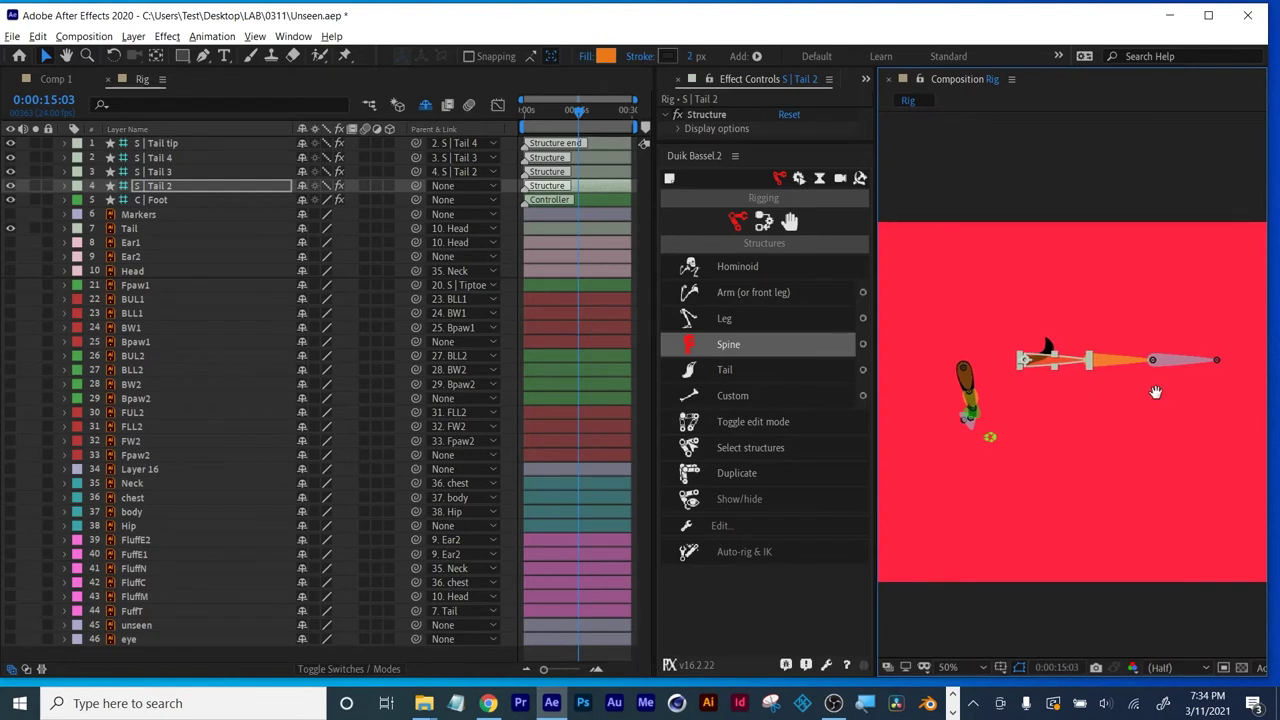
pyautogui.moveTo(1159, 392); pyautogui.dragTo(1134, 386)
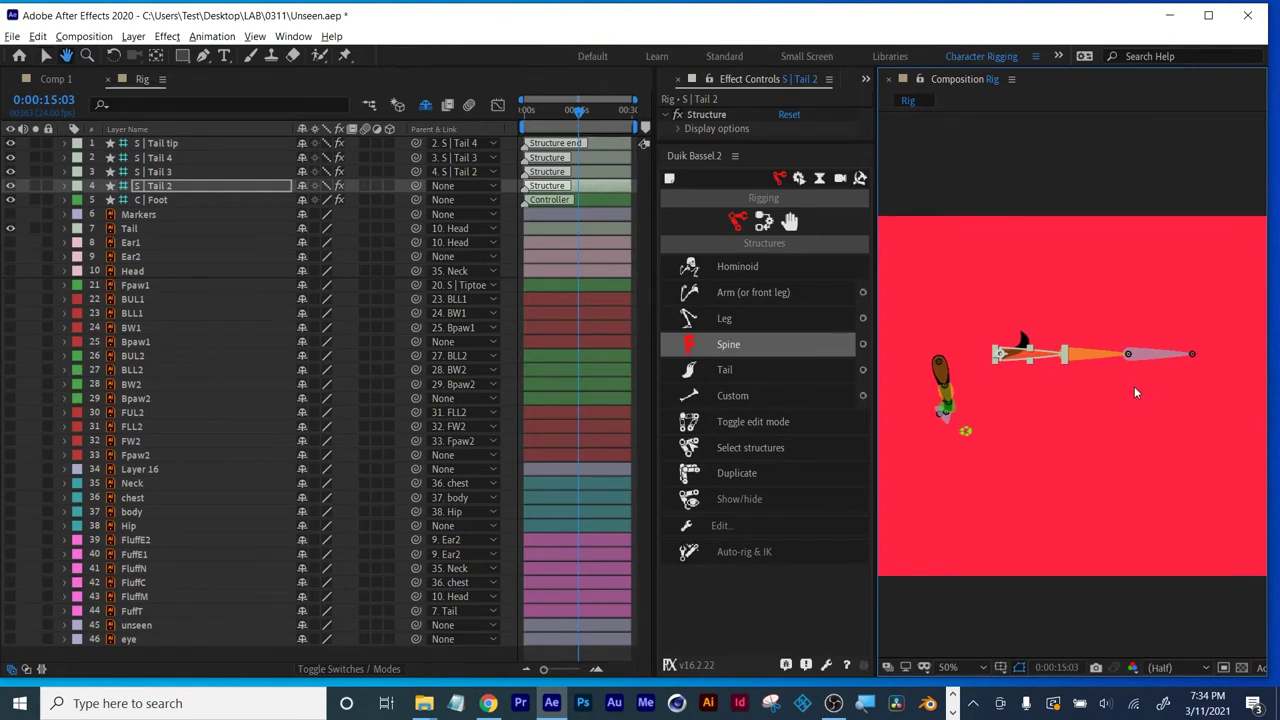
pyautogui.click(160, 172)
pyautogui.scroll(4, 1025, 350)
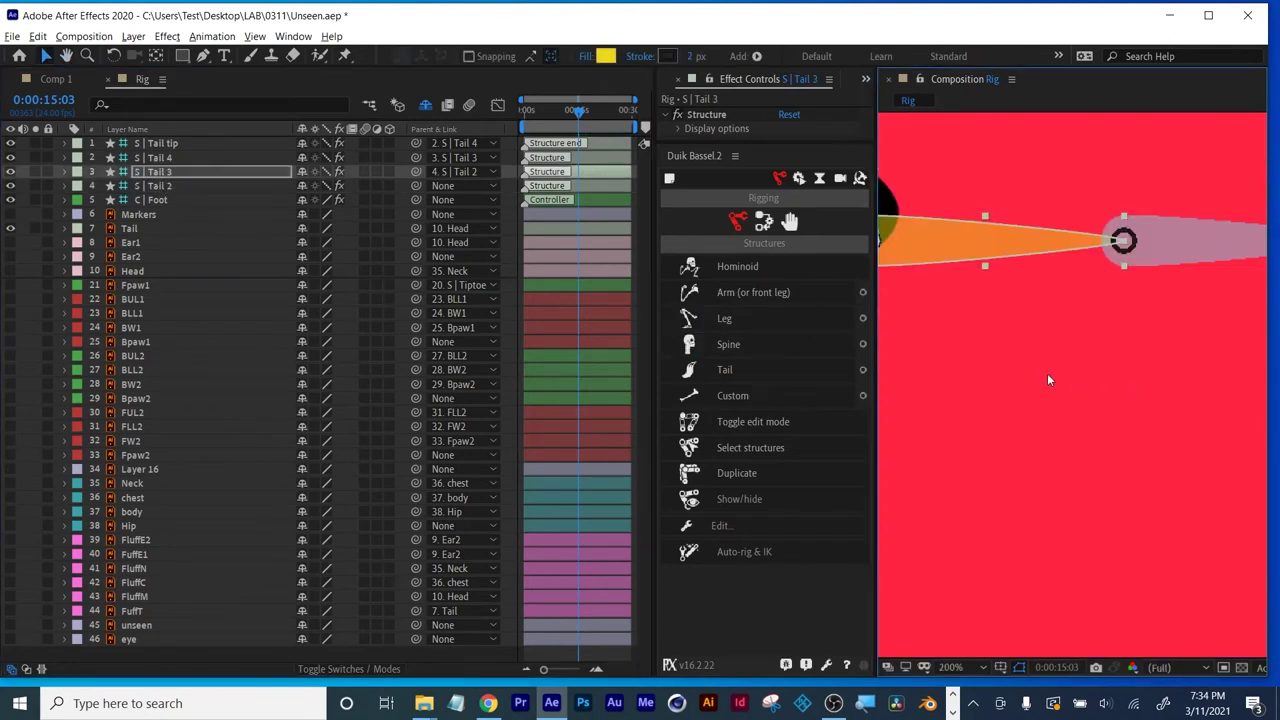
pyautogui.click(1088, 338)
pyautogui.moveTo(1134, 360); pyautogui.dragTo(939, 323)
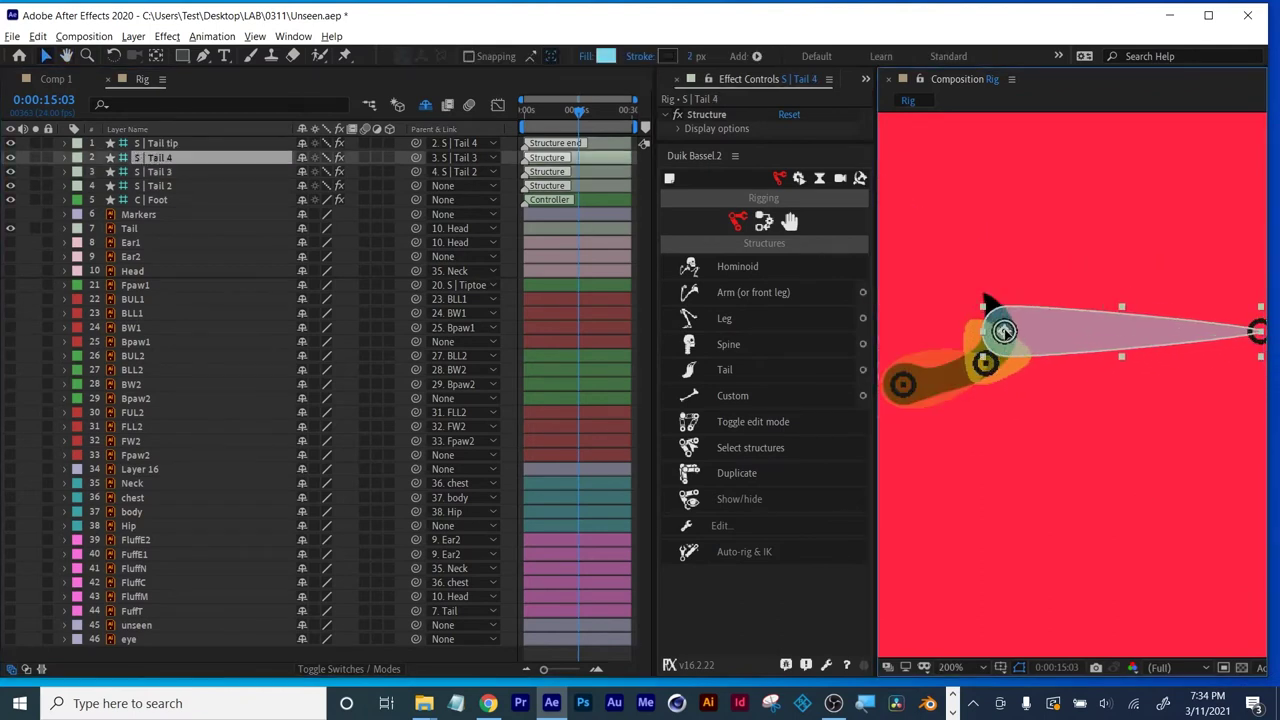
# Refine the S | Tail 3 and S | Tail 4 joints along the tail's curve and place S | Tail tip at its end.
pyautogui.click(160, 172)
pyautogui.moveTo(985, 362)
pyautogui.mouseDown()
pyautogui.moveTo(957, 373)
pyautogui.moveTo(997, 347)
pyautogui.mouseUp()
pyautogui.click(975, 340)
pyautogui.click(162, 143)
pyautogui.moveTo(1237, 345); pyautogui.dragTo(990, 305)
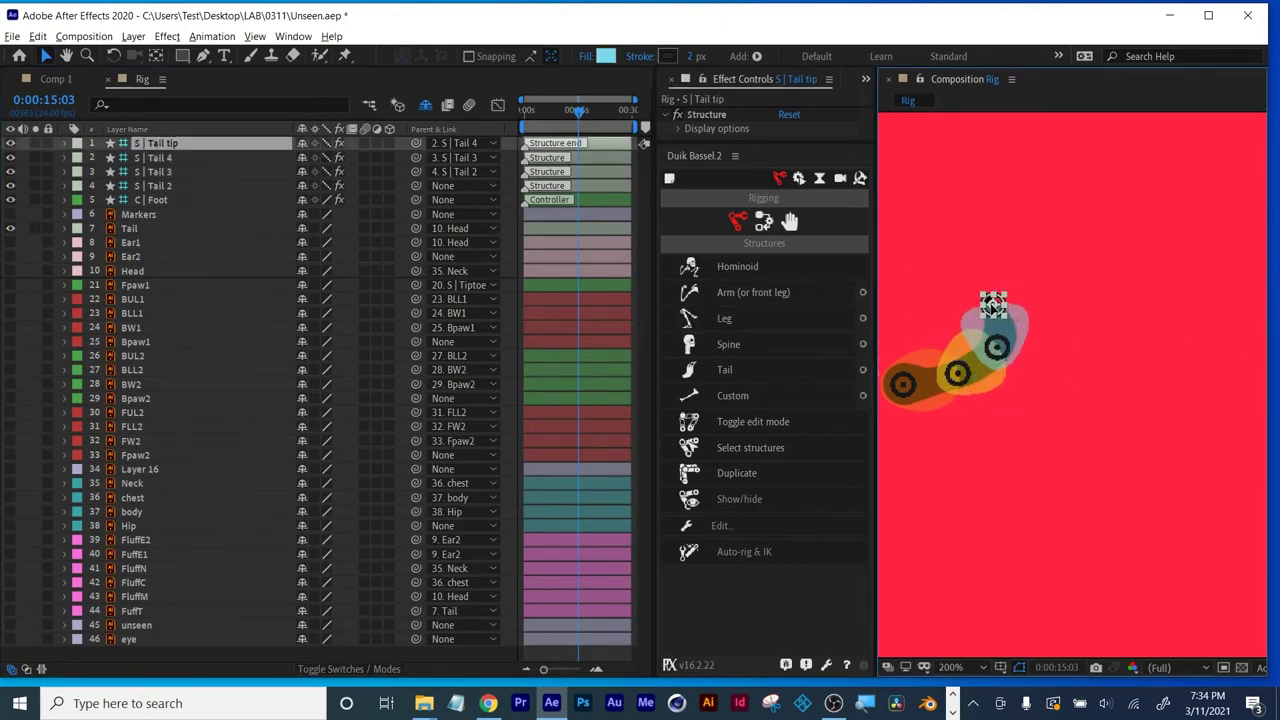
# Move the four tail structure layers, S | Tail tip through S | Tail 2, directly above the Tail layer.
pyautogui.click(156, 186)
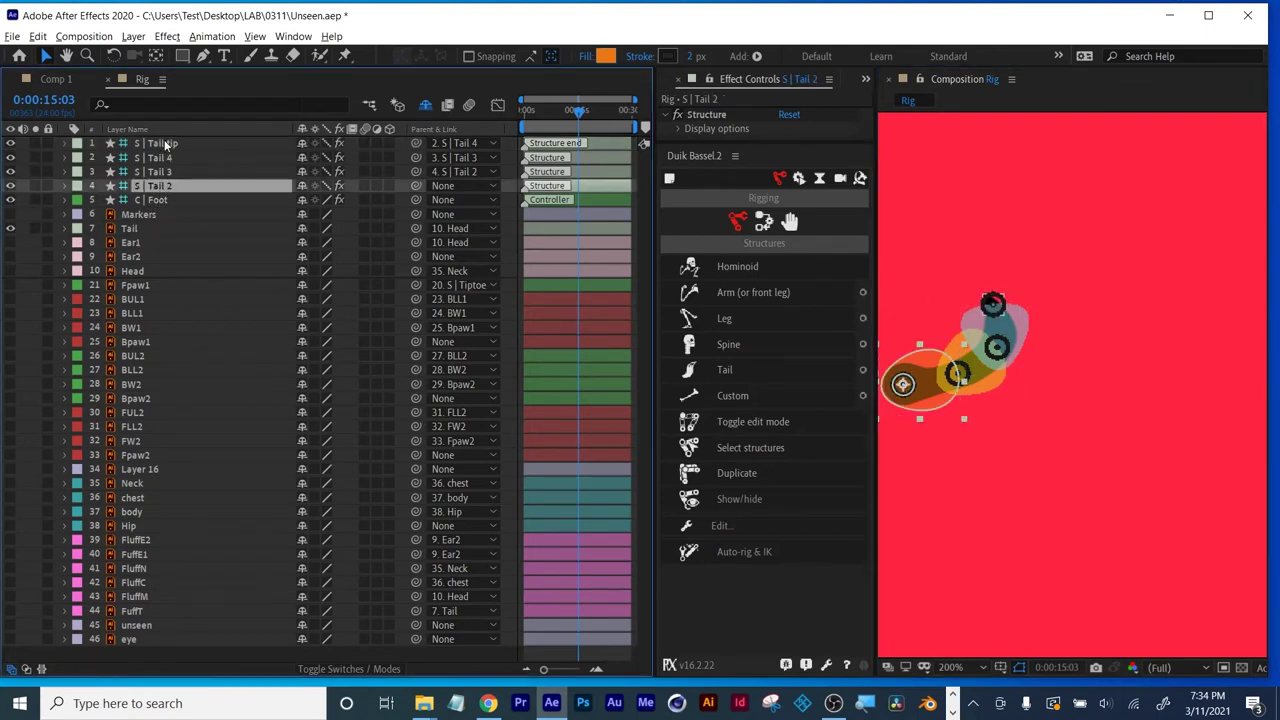
pyautogui.keyDown('shift'); pyautogui.click(168, 146); pyautogui.keyUp('shift')
pyautogui.moveTo(160, 188); pyautogui.dragTo(127, 235)
# Add a Puppet pin to the Tail layer at the S | Tail 2 joint.
pyautogui.click(127, 231)
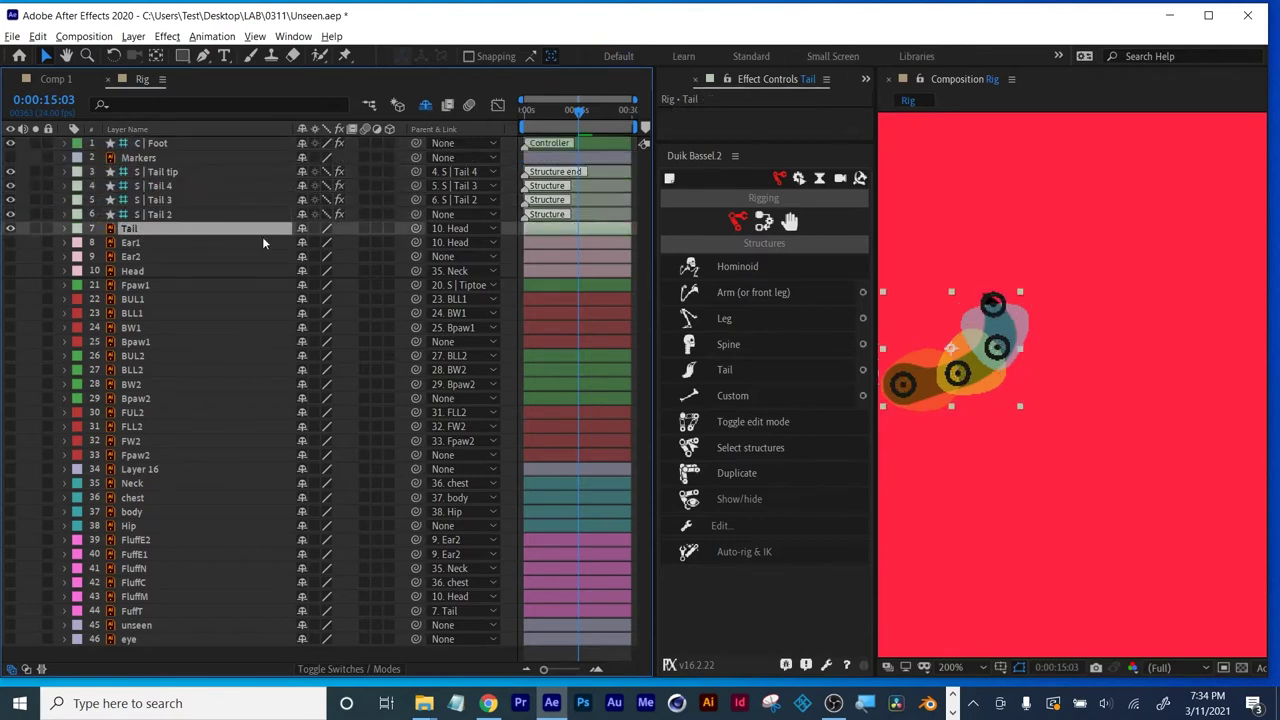
pyautogui.moveTo(415, 228); pyautogui.dragTo(183, 226)
pyautogui.click(1022, 410)
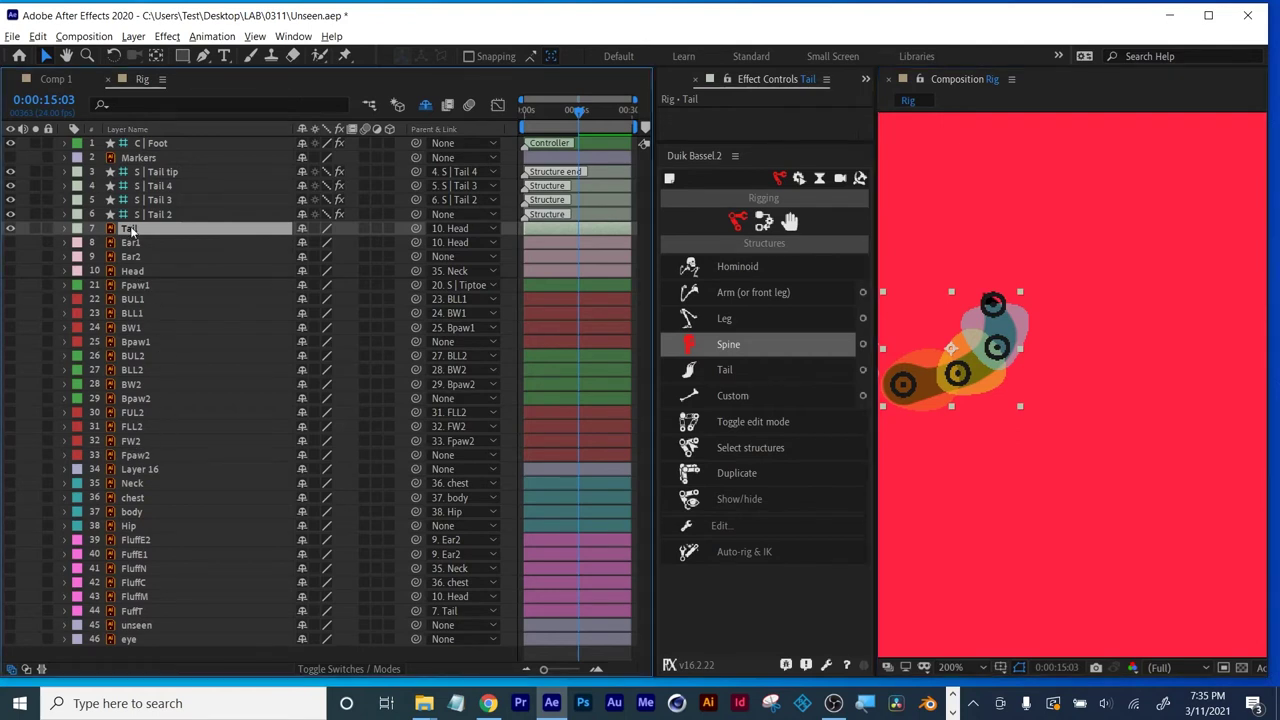
pyautogui.click(346, 55)
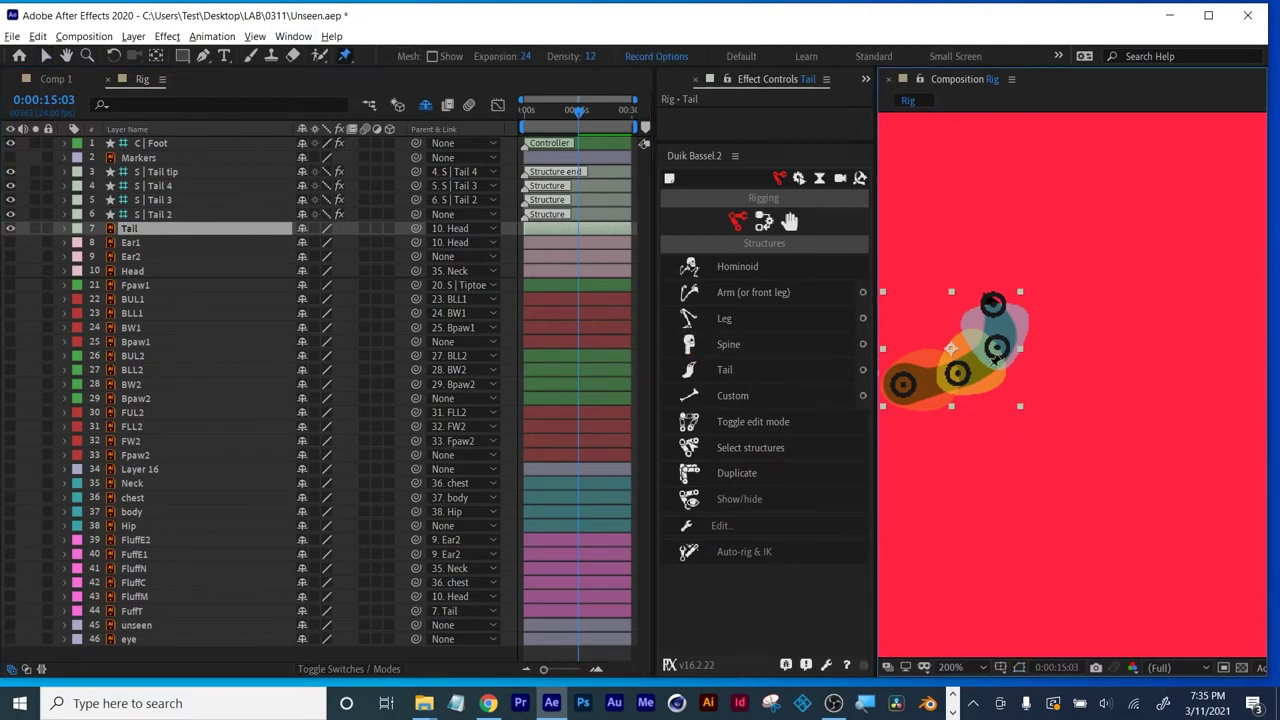
pyautogui.click(904, 381)
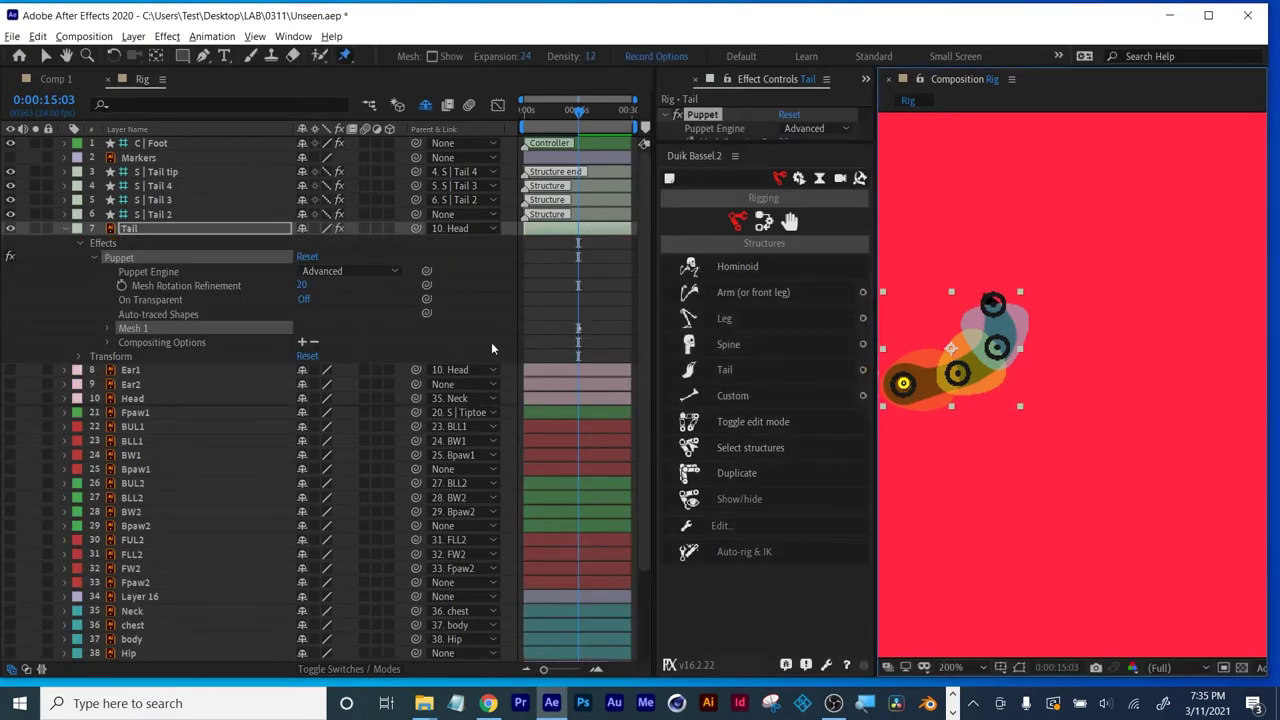
# Set the Tail layer's Puppet Engine to Legacy and add pins at the S | Tail 3, S | Tail 4 and S | Tail tip joints.
pyautogui.click(360, 270)
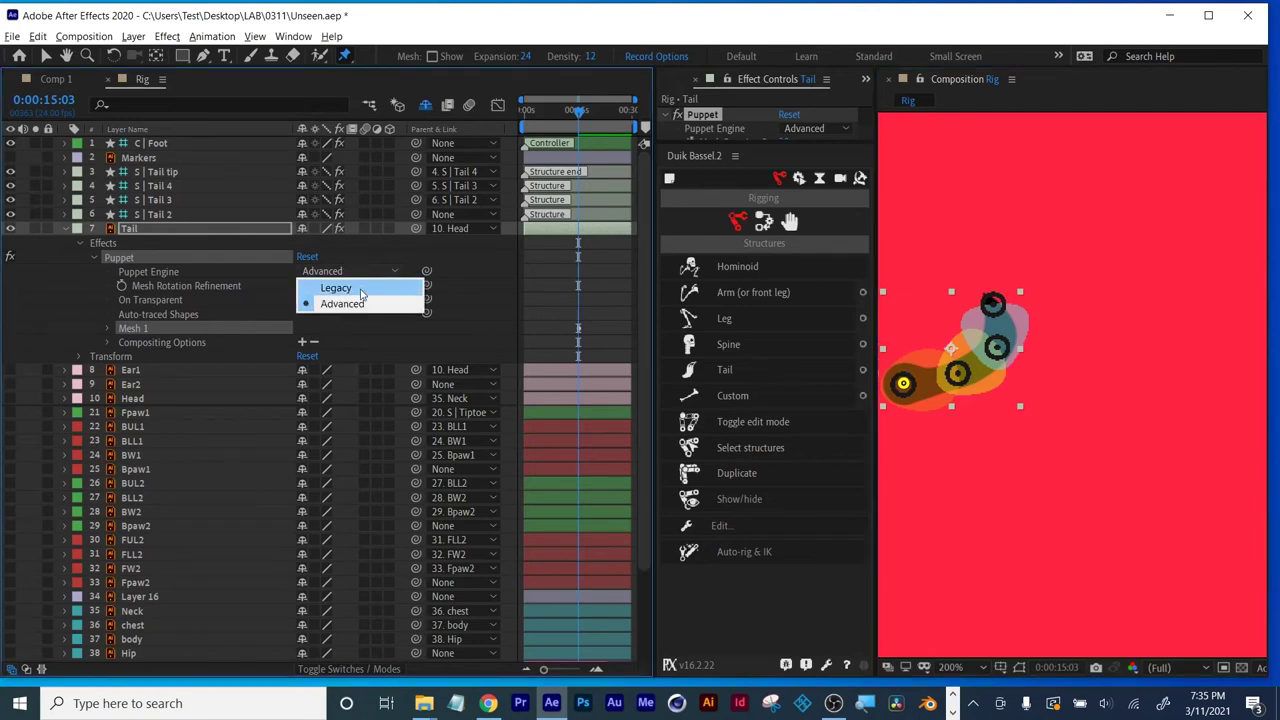
pyautogui.click(361, 288)
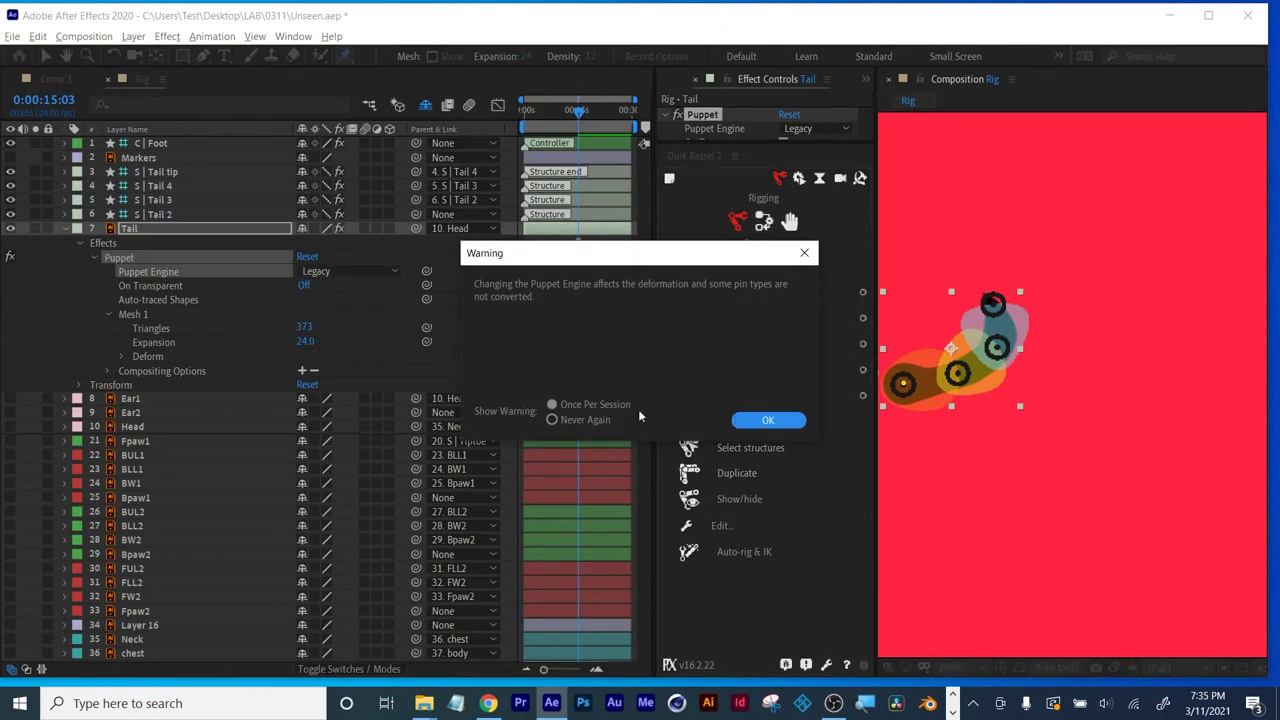
pyautogui.click(767, 420)
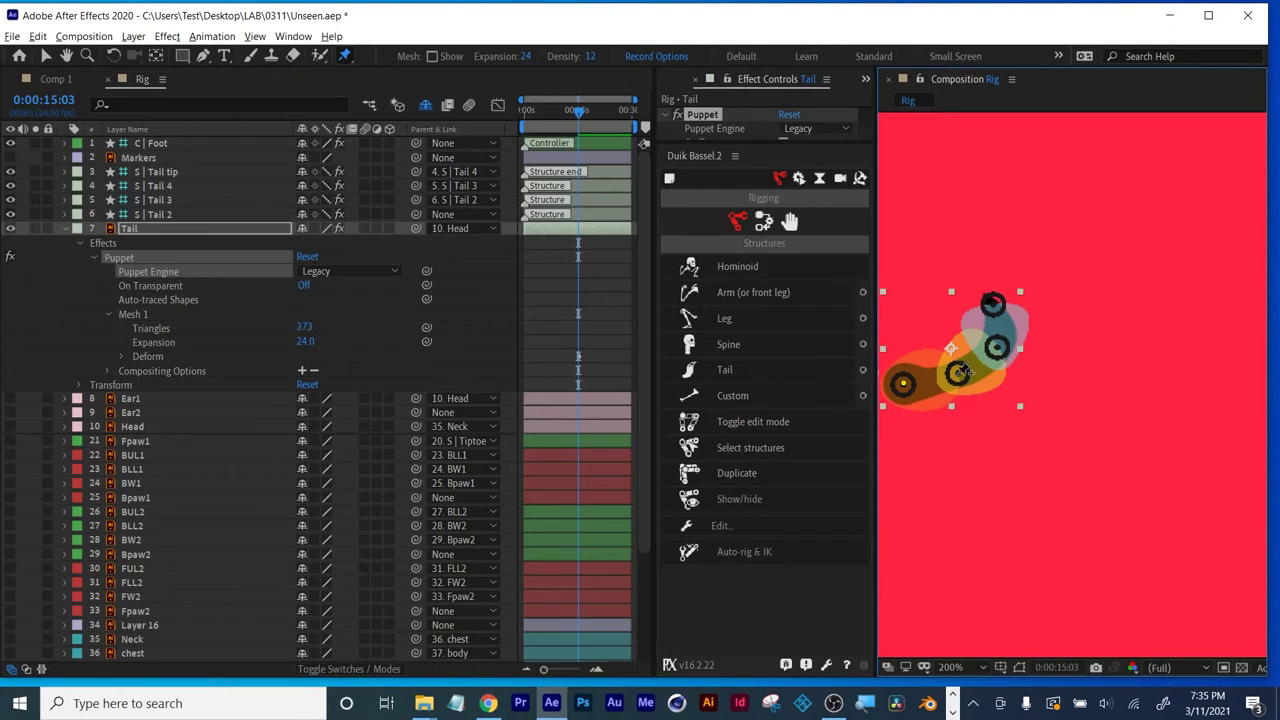
pyautogui.click(997, 347)
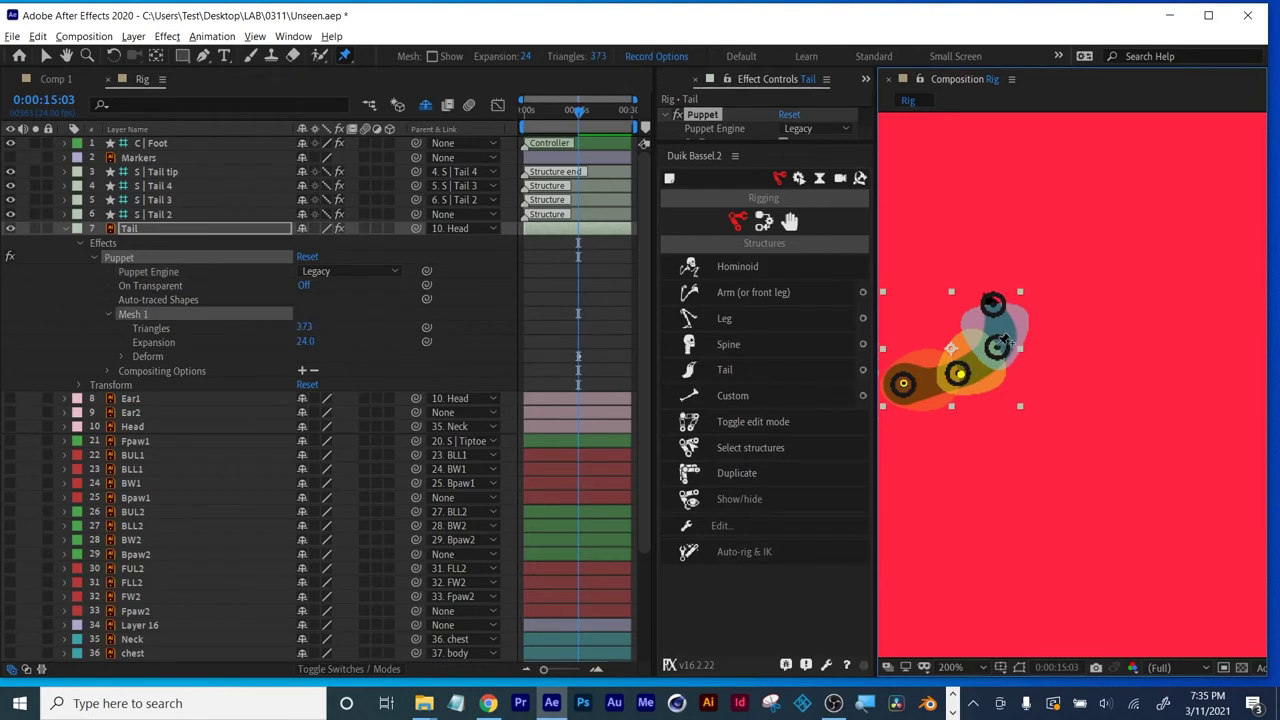
pyautogui.click(993, 302)
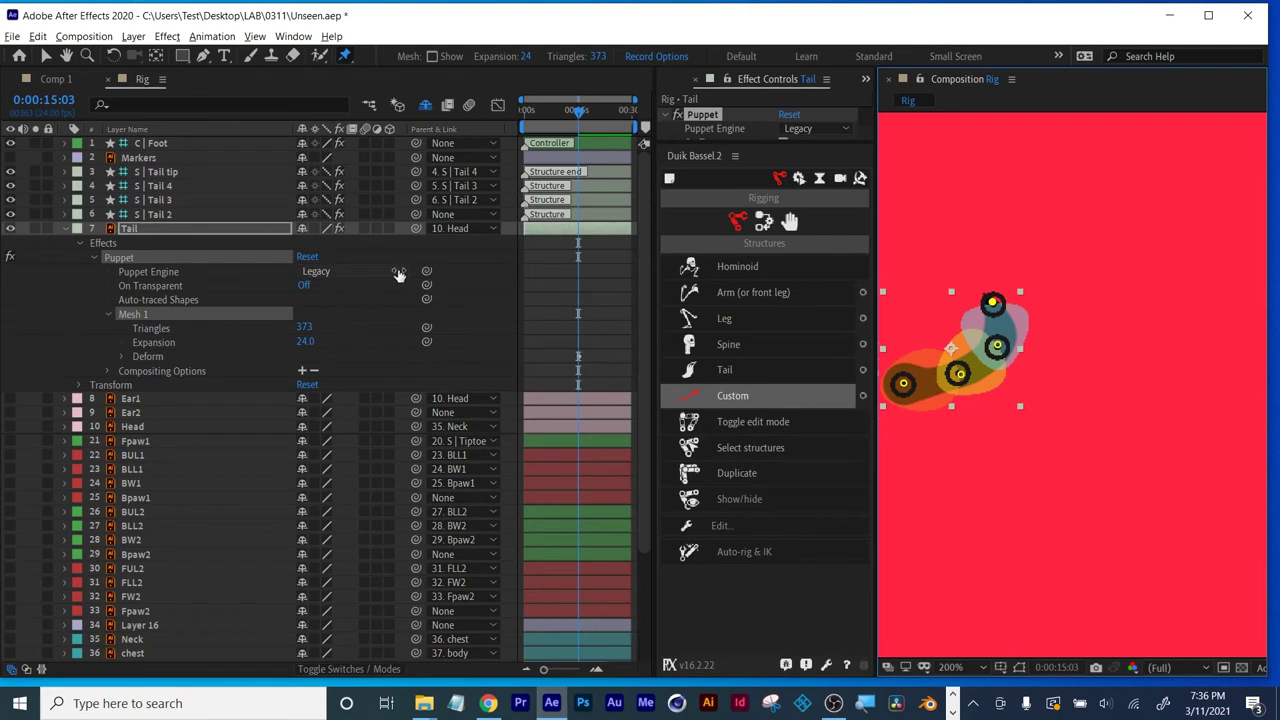
# Expand the Tail mesh's Deform group and rename Puppet Pin 1 to tail2 and Puppet Pin 2 to tail3.
pyautogui.click(121, 356)
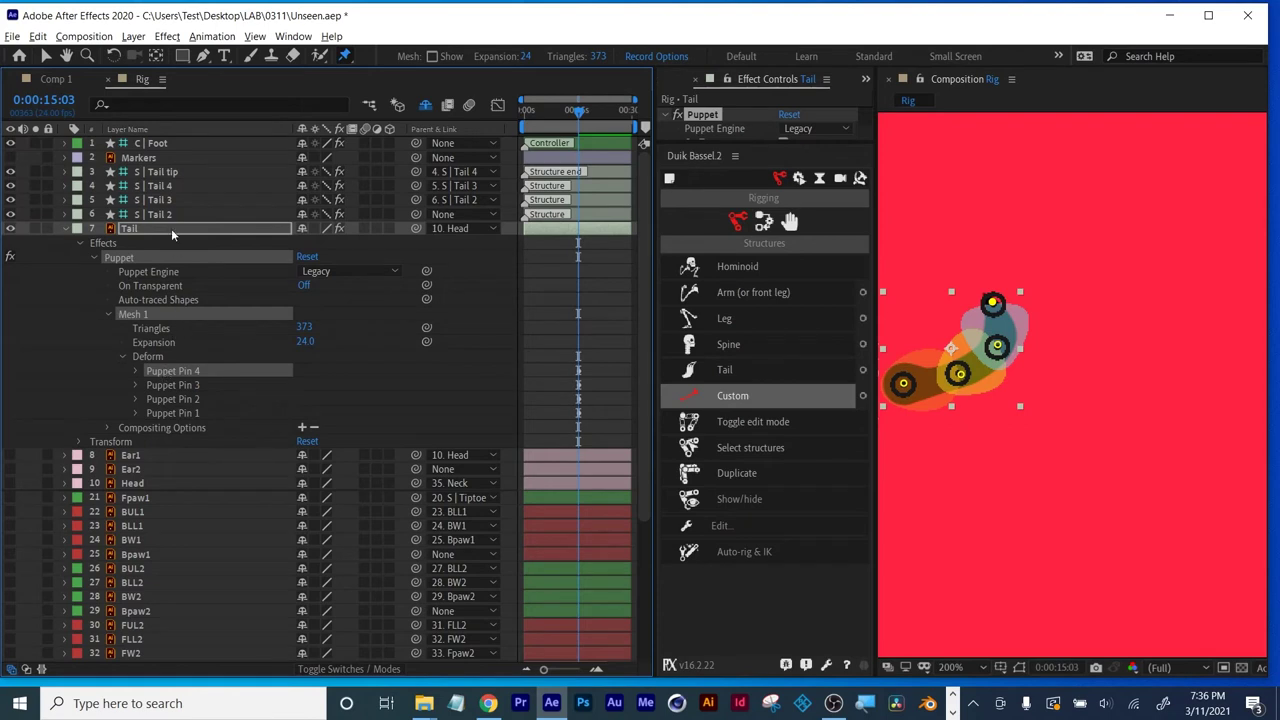
pyautogui.click(180, 413)
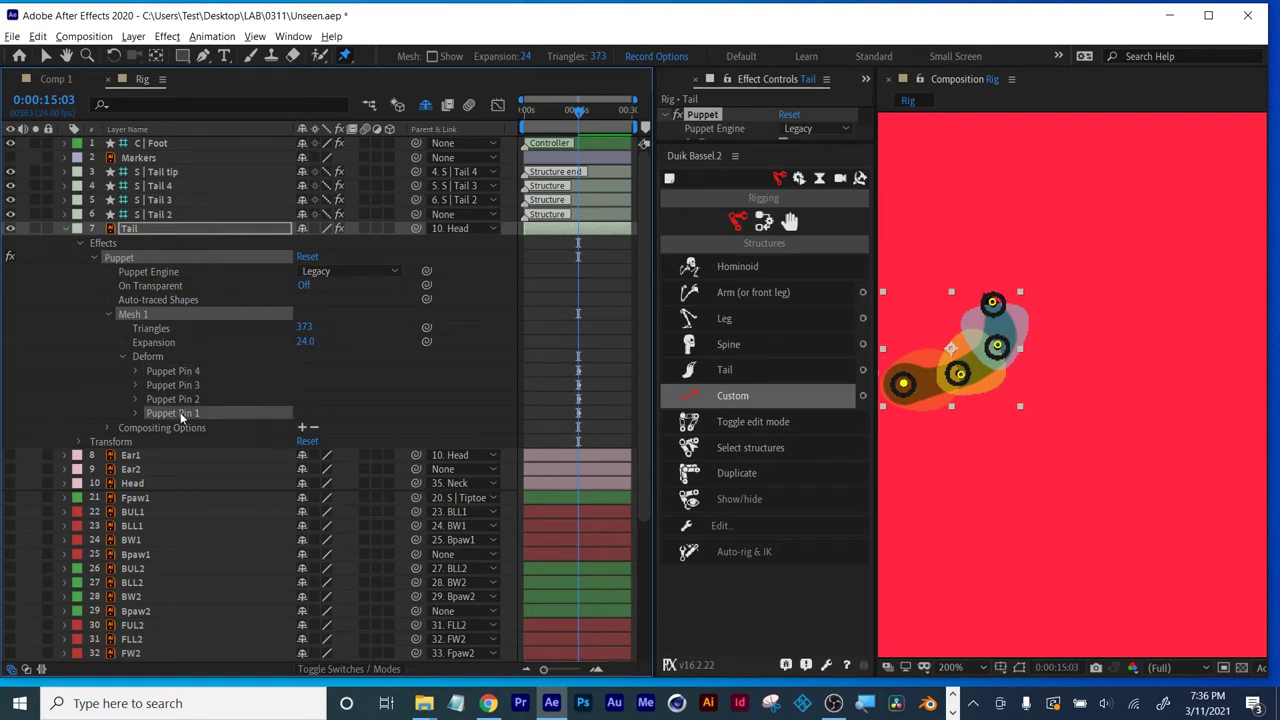
pyautogui.press('Return')
pyautogui.write('tail')
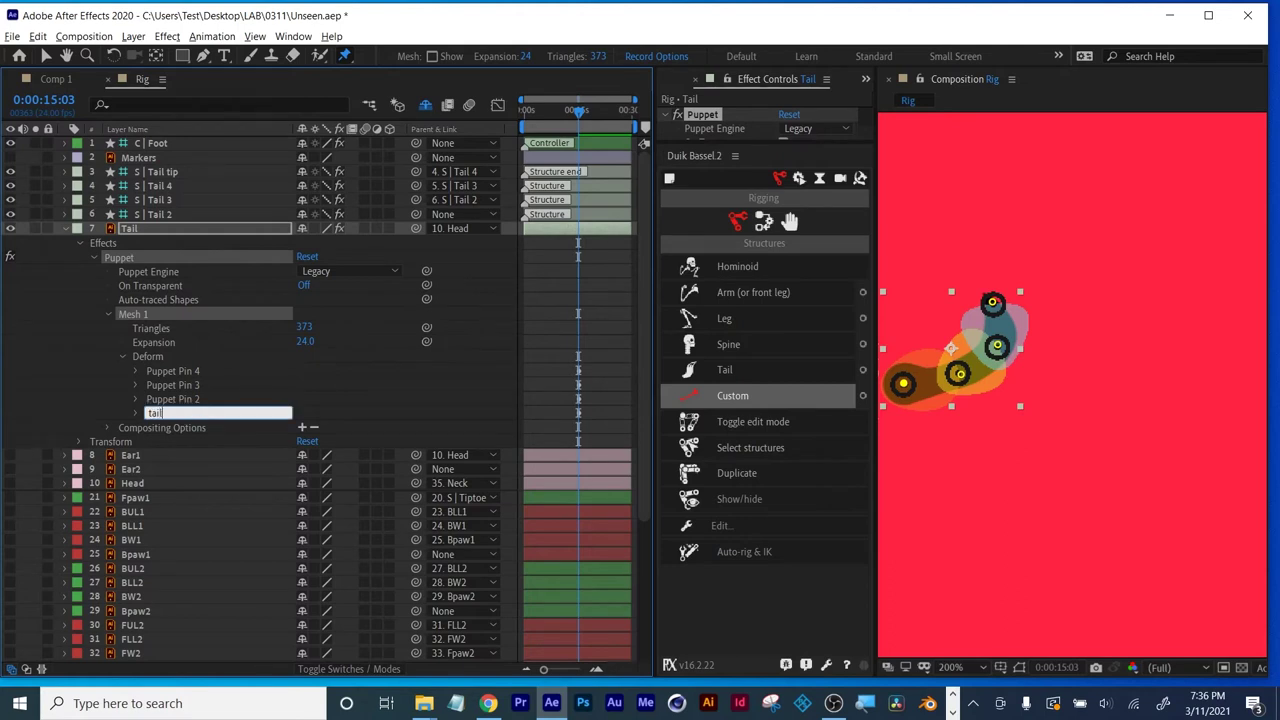
pyautogui.write('2')
pyautogui.press('Return')
pyautogui.click(183, 400)
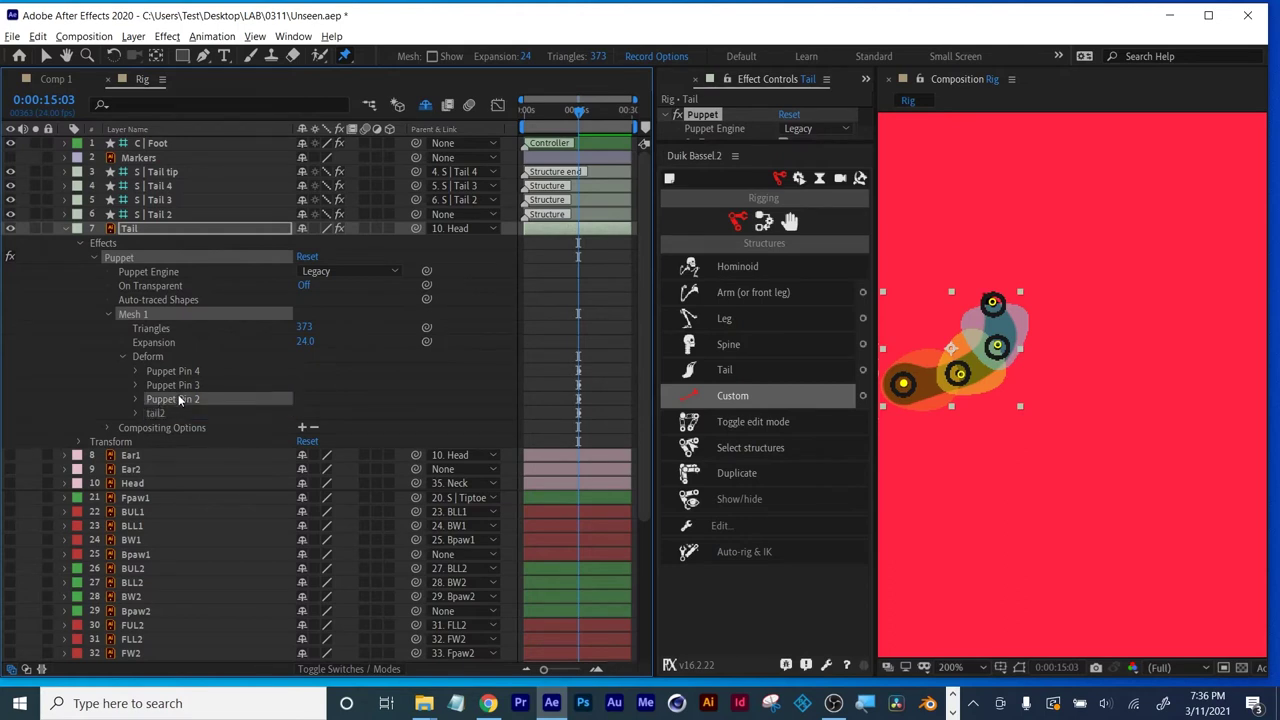
pyautogui.press('Return')
pyautogui.write('tail3')
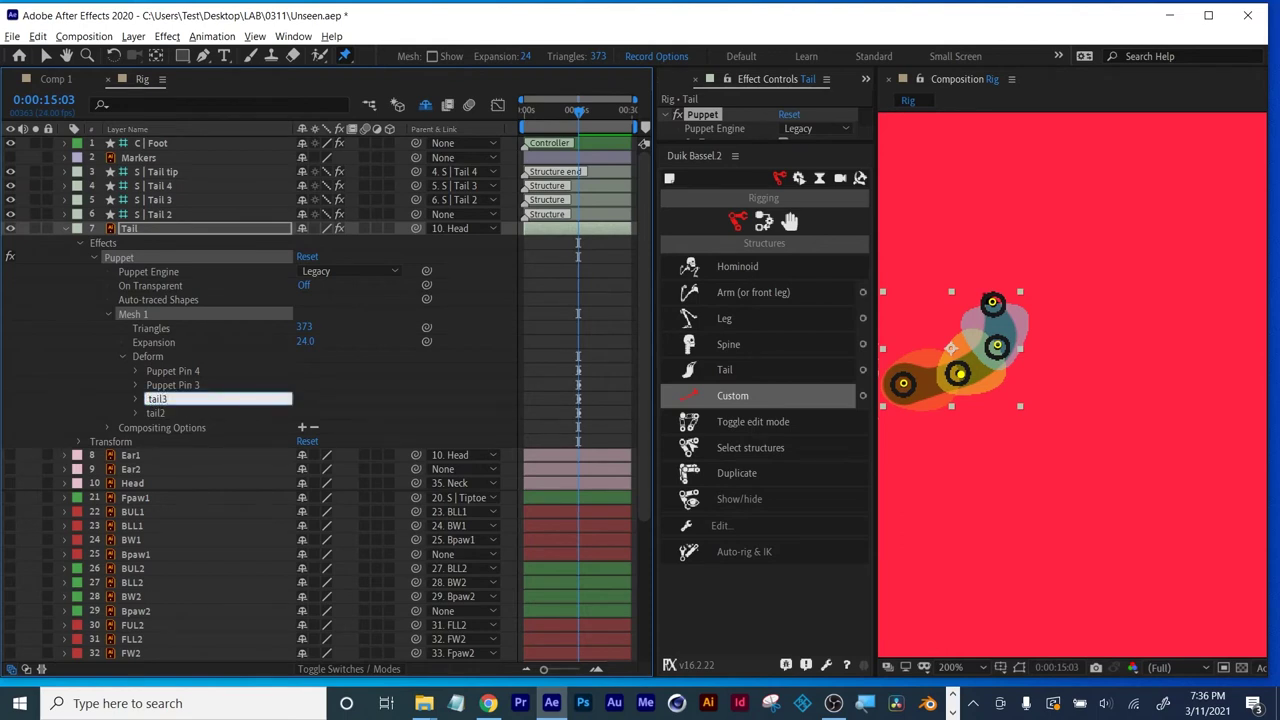
pyautogui.press('Return')
# Rename Puppet Pin 3 to tail4 and Puppet Pin 4 to tailTip in the Tail layer's Deform group.
pyautogui.click(193, 388)
pyautogui.press('Return')
pyautogui.write('t')
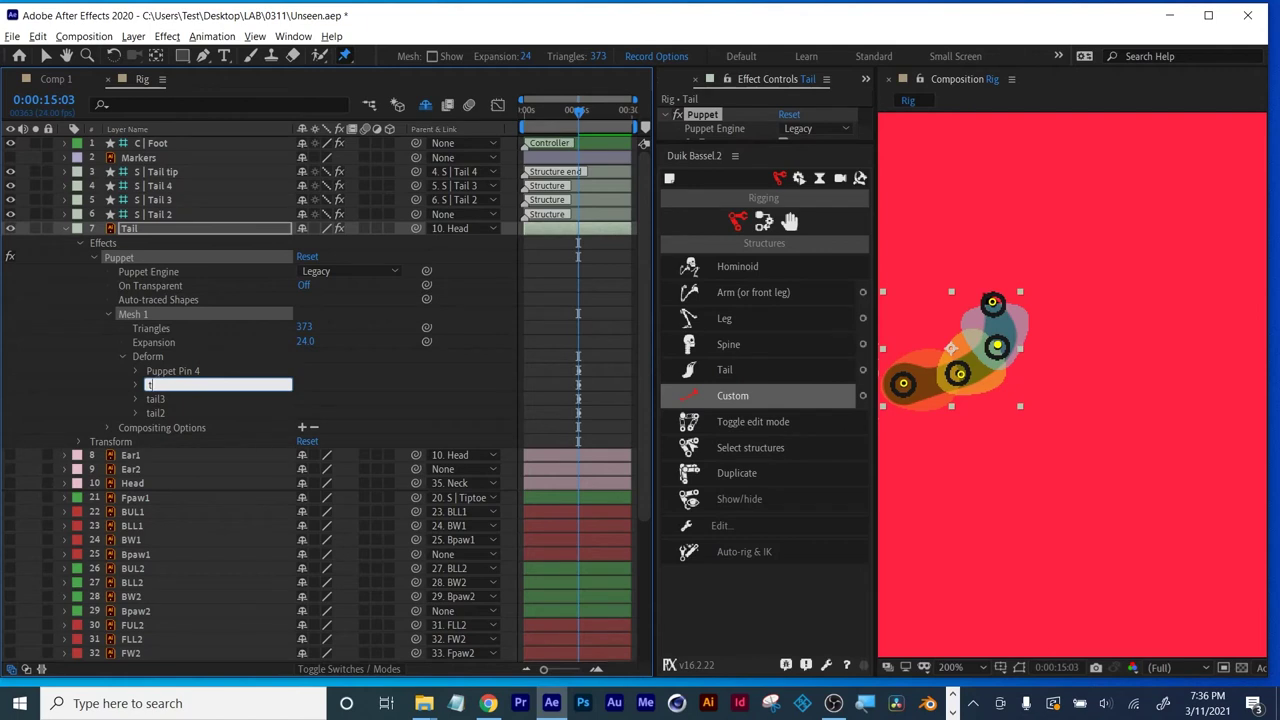
pyautogui.write('ail4')
pyautogui.press('Return')
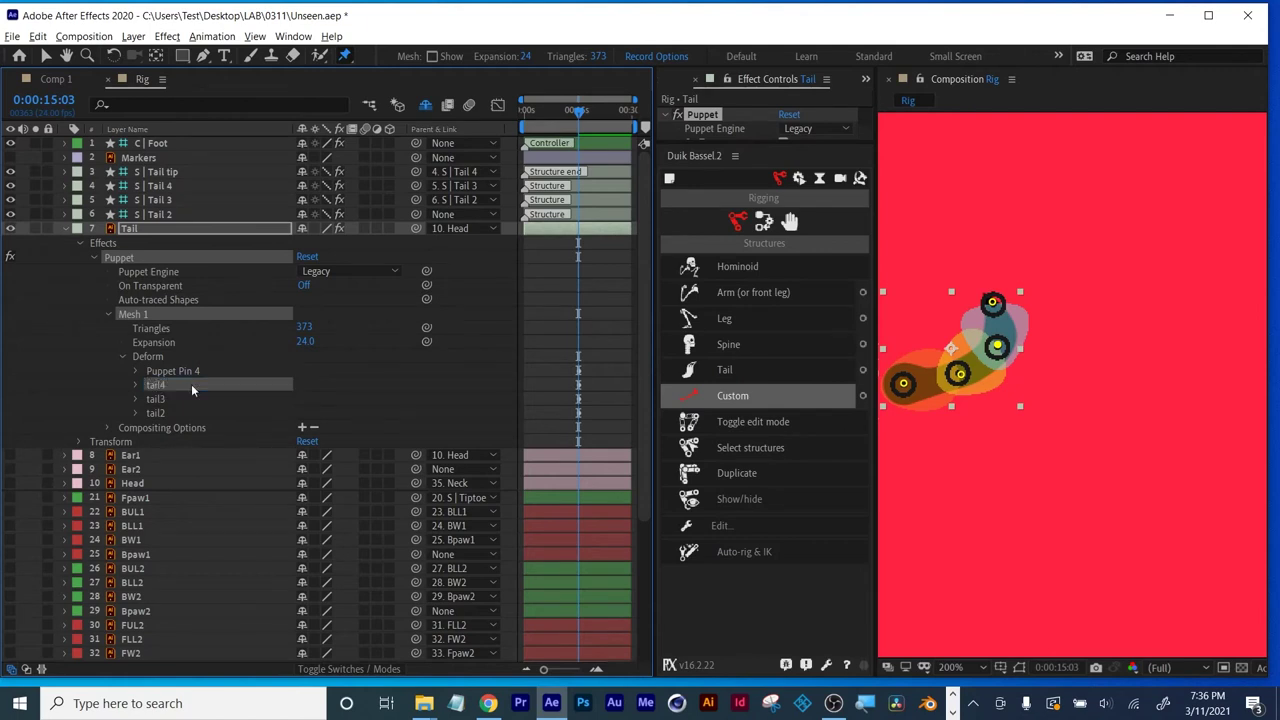
pyautogui.click(183, 370)
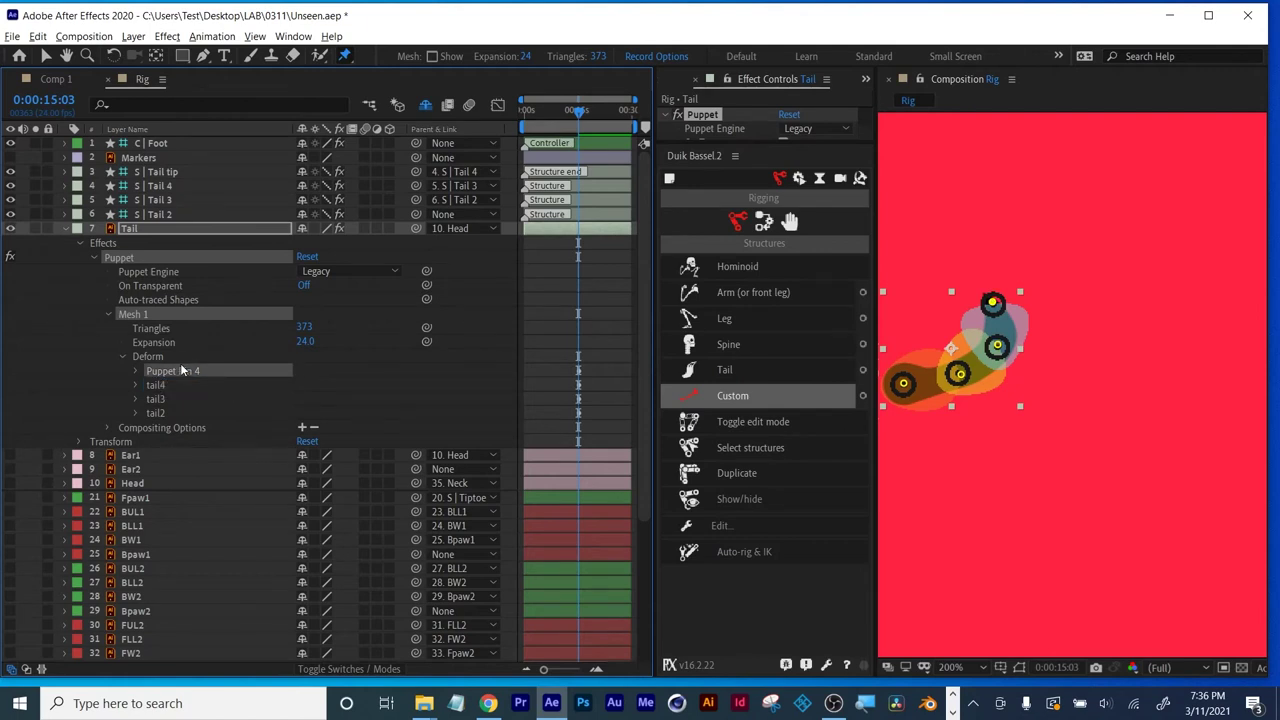
pyautogui.press('Return')
pyautogui.write('tailTip')
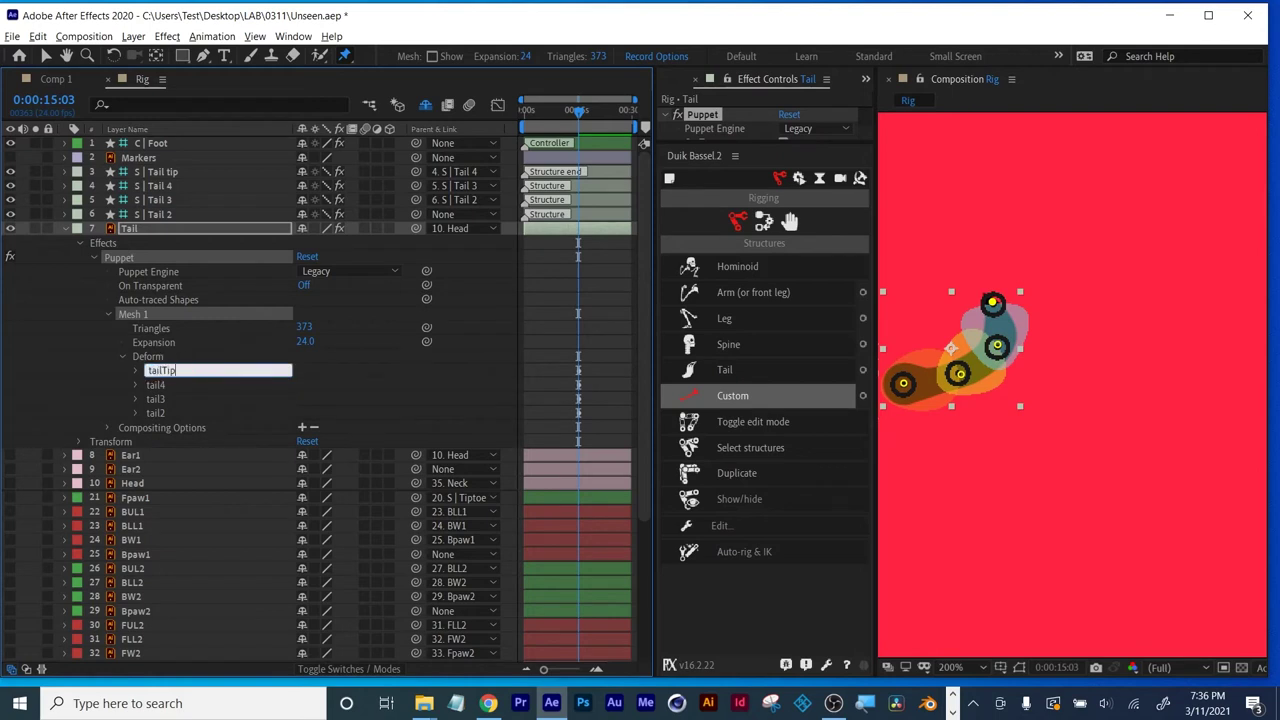
pyautogui.press('Return')
# Add Duik bones to all four Tail puppet pins, tail2 through tailTip, and collapse the Tail layer's properties.
pyautogui.keyDown('shift'); pyautogui.click(158, 413); pyautogui.keyUp('shift')
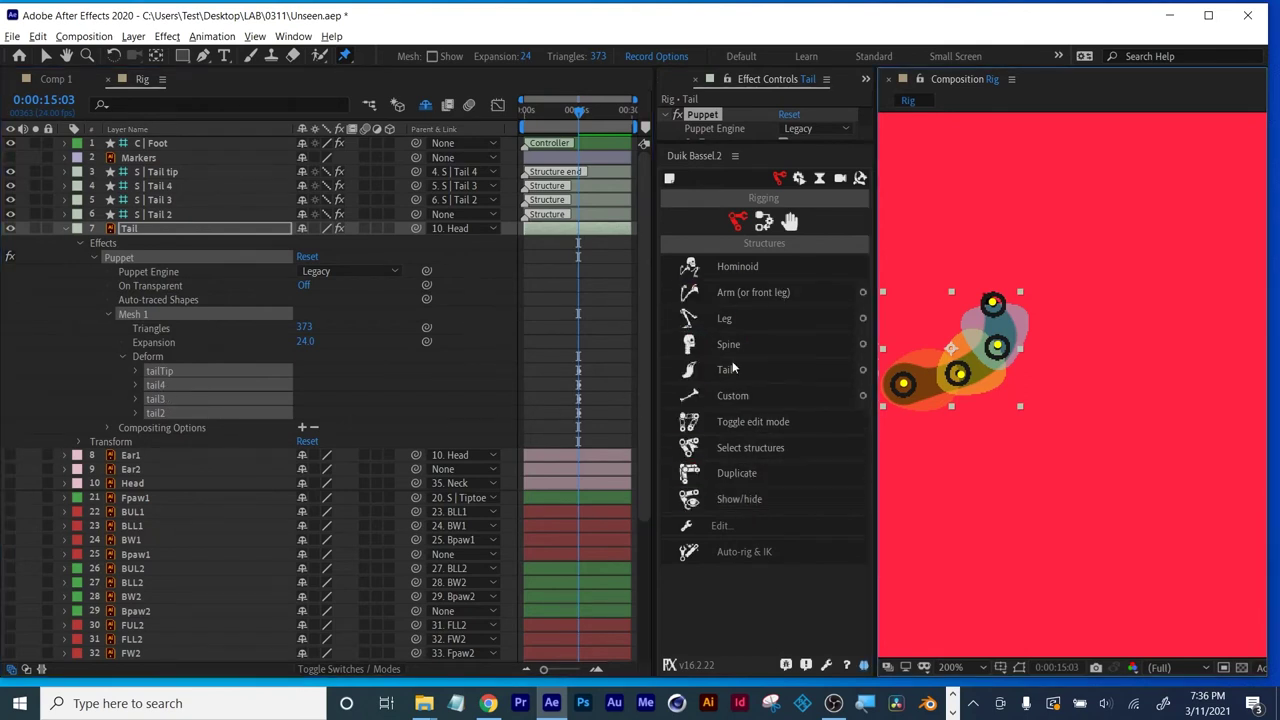
pyautogui.click(765, 222)
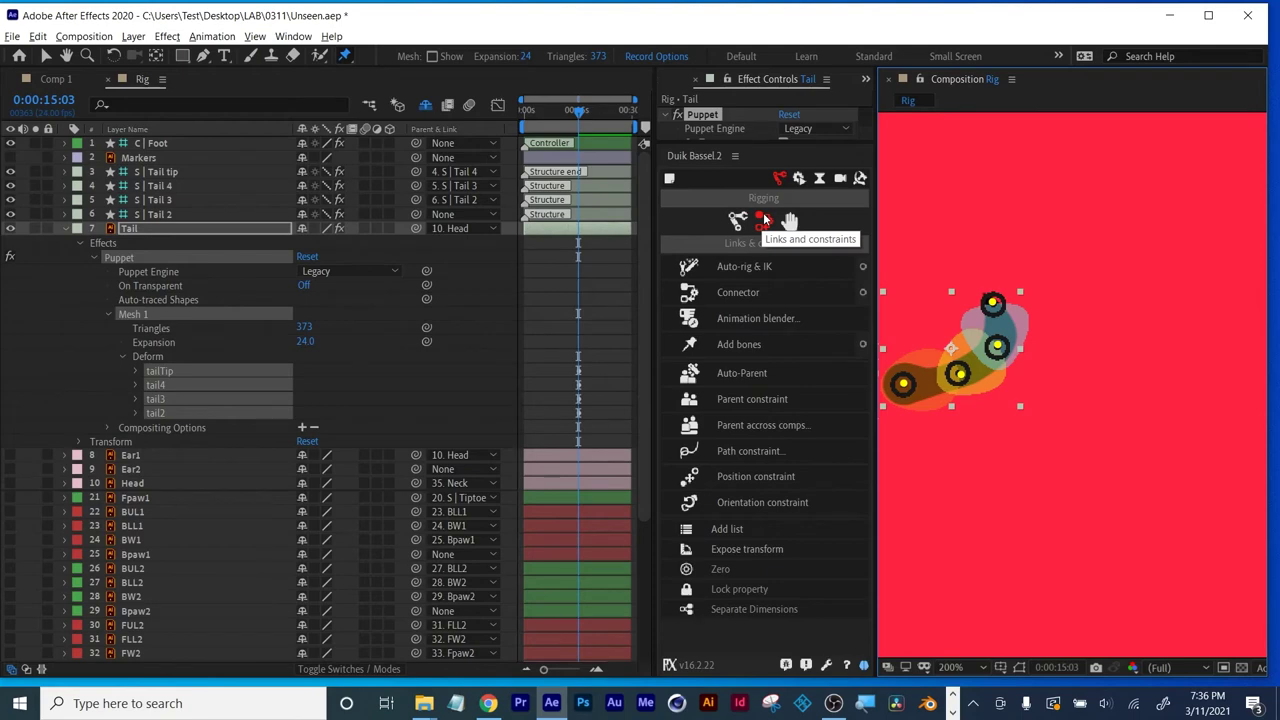
pyautogui.click(735, 345)
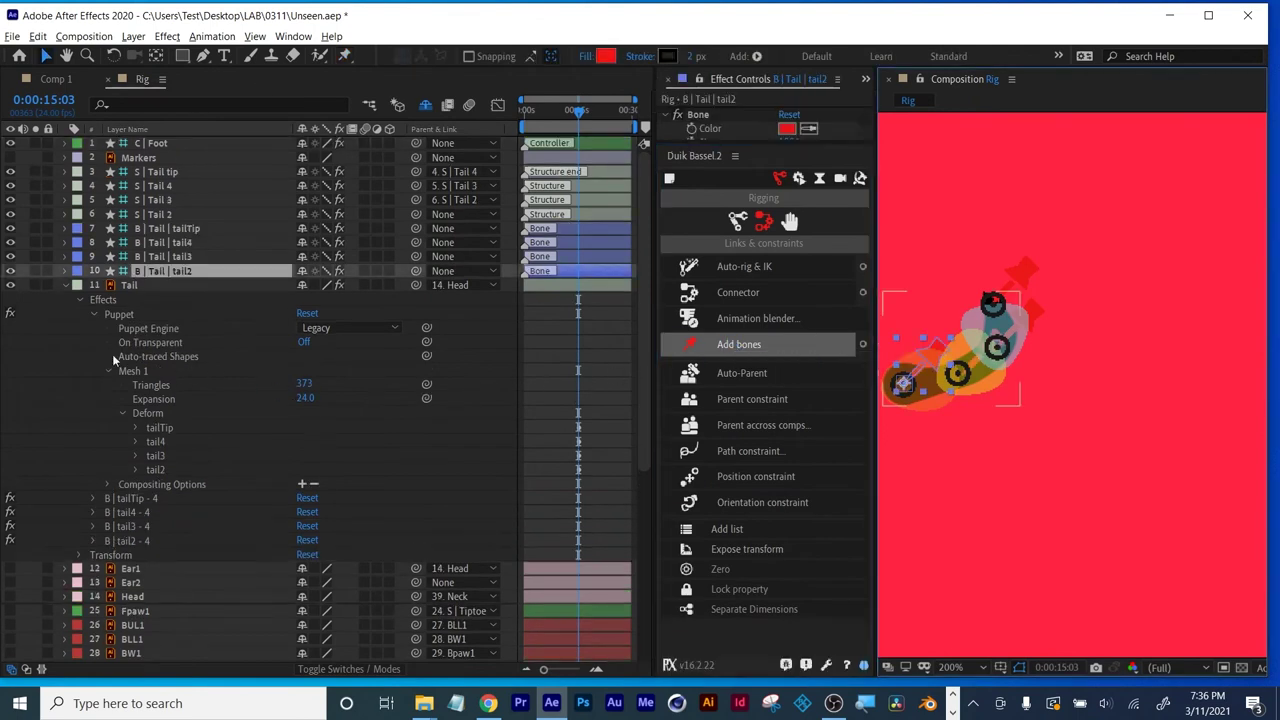
pyautogui.click(65, 285)
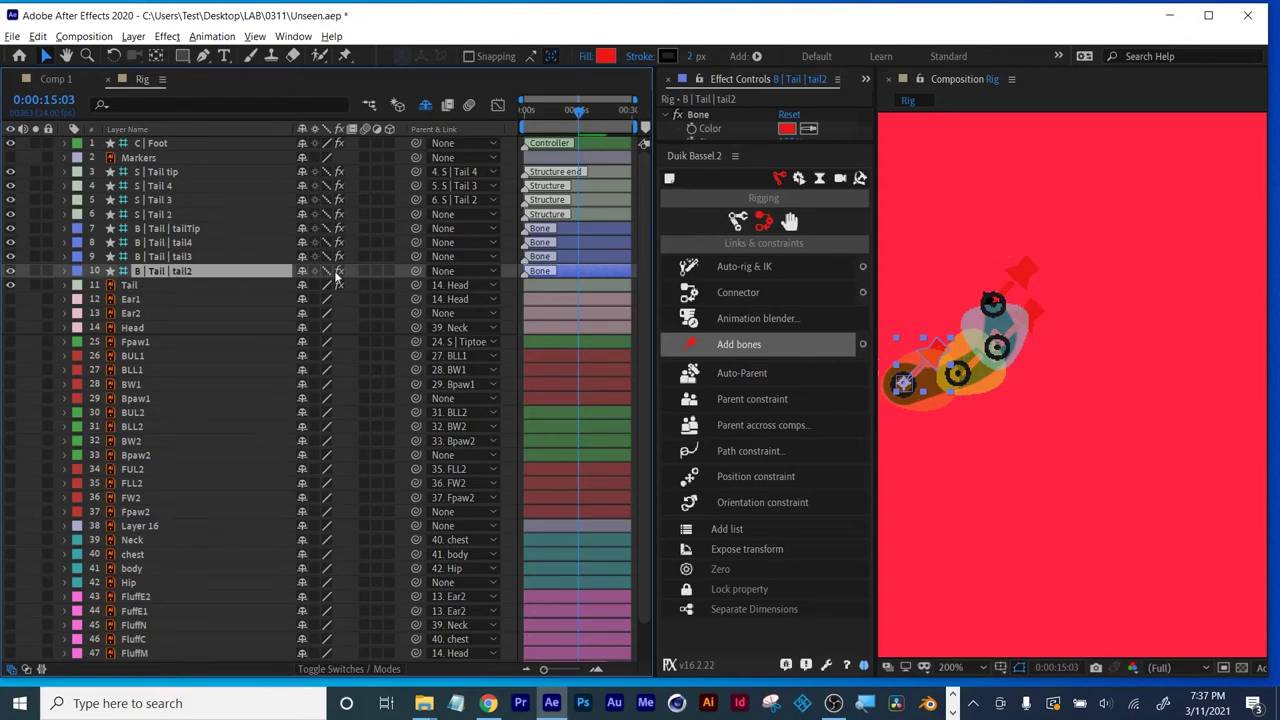
# Parent the tail2, tail3, tail4 and tailTip bones to S | Tail 2, S | Tail 3, S | Tail 4 and S | Tail tip respectively.
pyautogui.moveTo(419, 270); pyautogui.dragTo(159, 213)
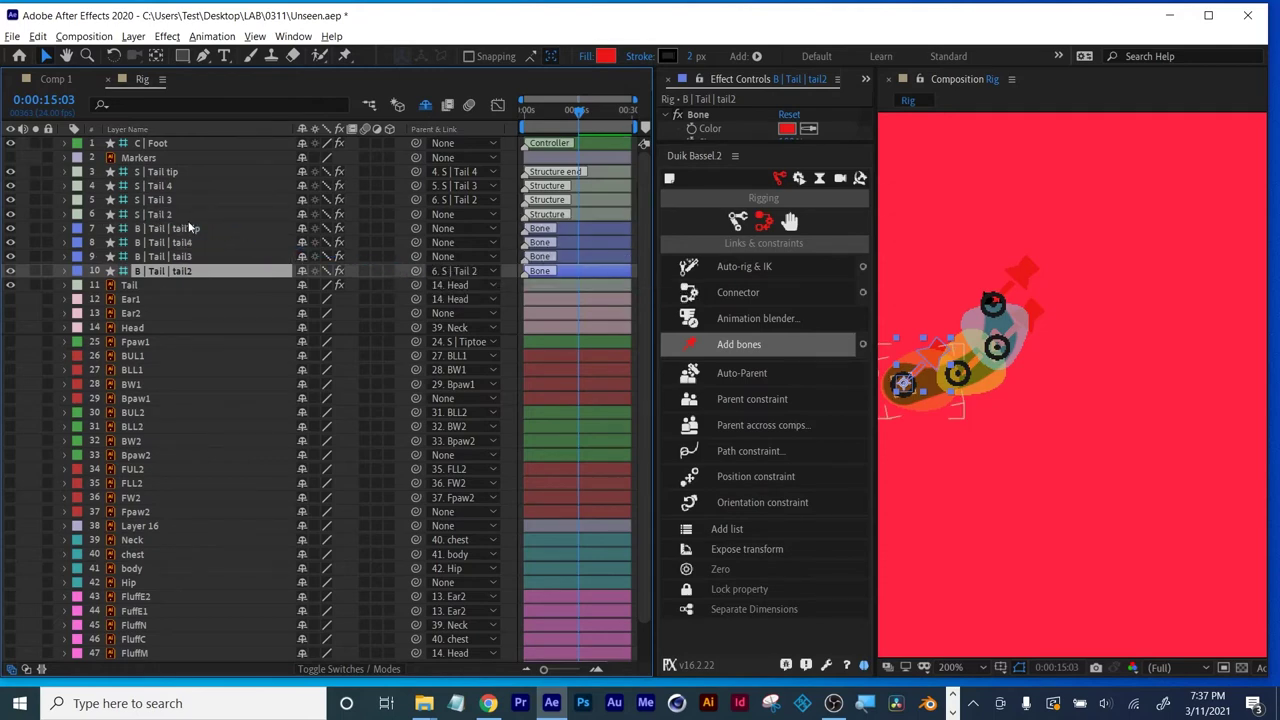
pyautogui.click(185, 257)
pyautogui.moveTo(415, 256); pyautogui.dragTo(157, 202)
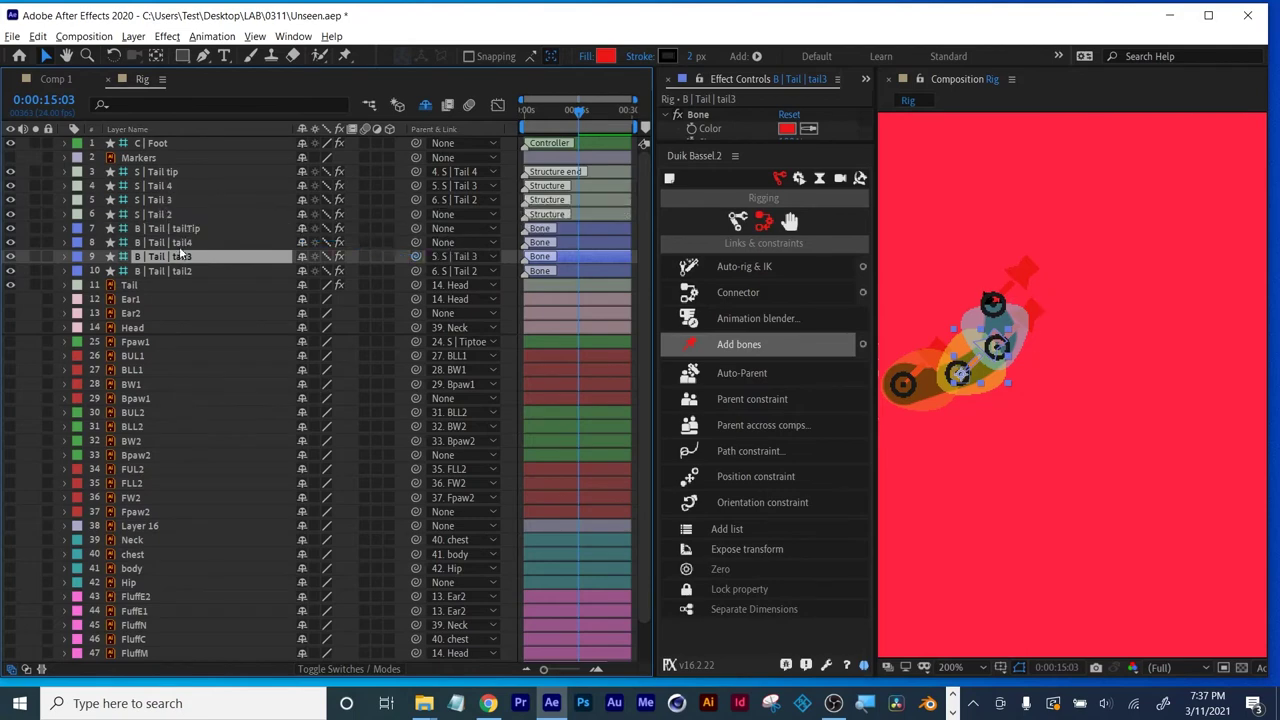
pyautogui.click(214, 246)
pyautogui.moveTo(413, 244); pyautogui.dragTo(110, 186)
pyautogui.click(172, 232)
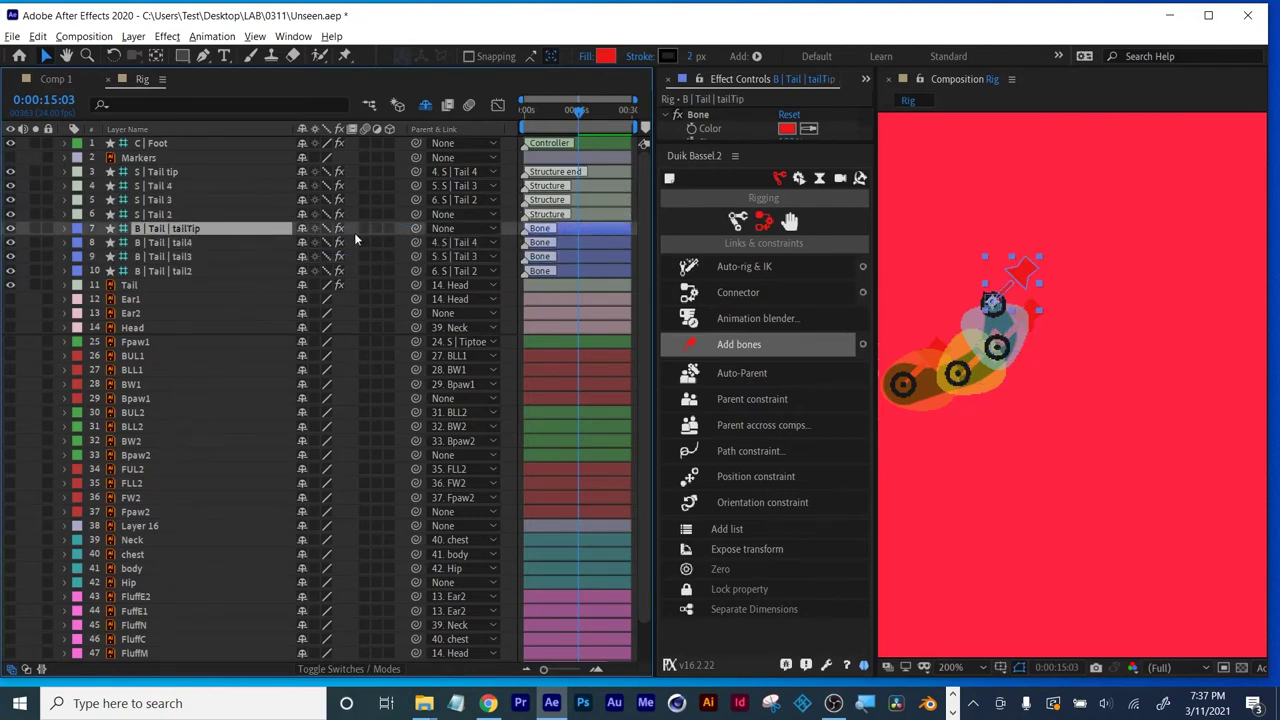
pyautogui.moveTo(415, 228); pyautogui.dragTo(165, 175)
# Hide the four tail bone layers as shy and run Auto-rig & IK on the four tail structures.
pyautogui.keyDown('shift'); pyautogui.click(157, 268); pyautogui.keyUp('shift')
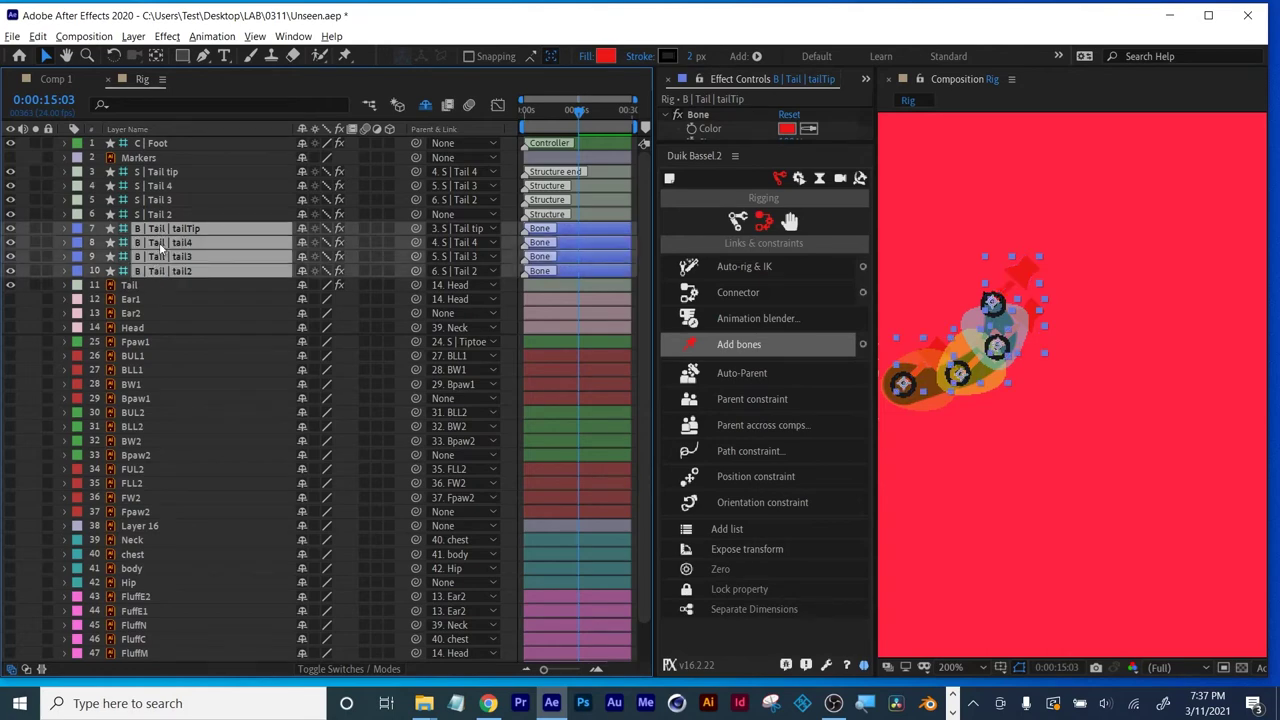
pyautogui.click(303, 271)
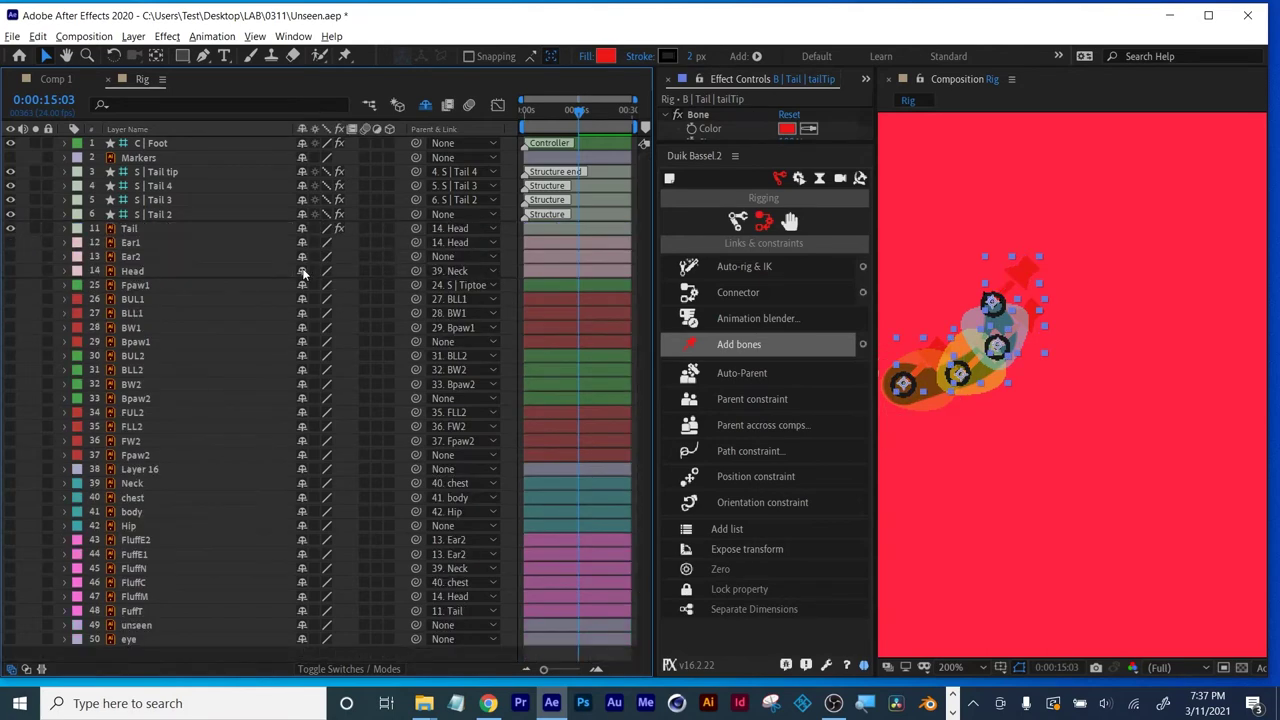
pyautogui.click(163, 173)
pyautogui.keyDown('shift'); pyautogui.click(160, 216); pyautogui.keyUp('shift')
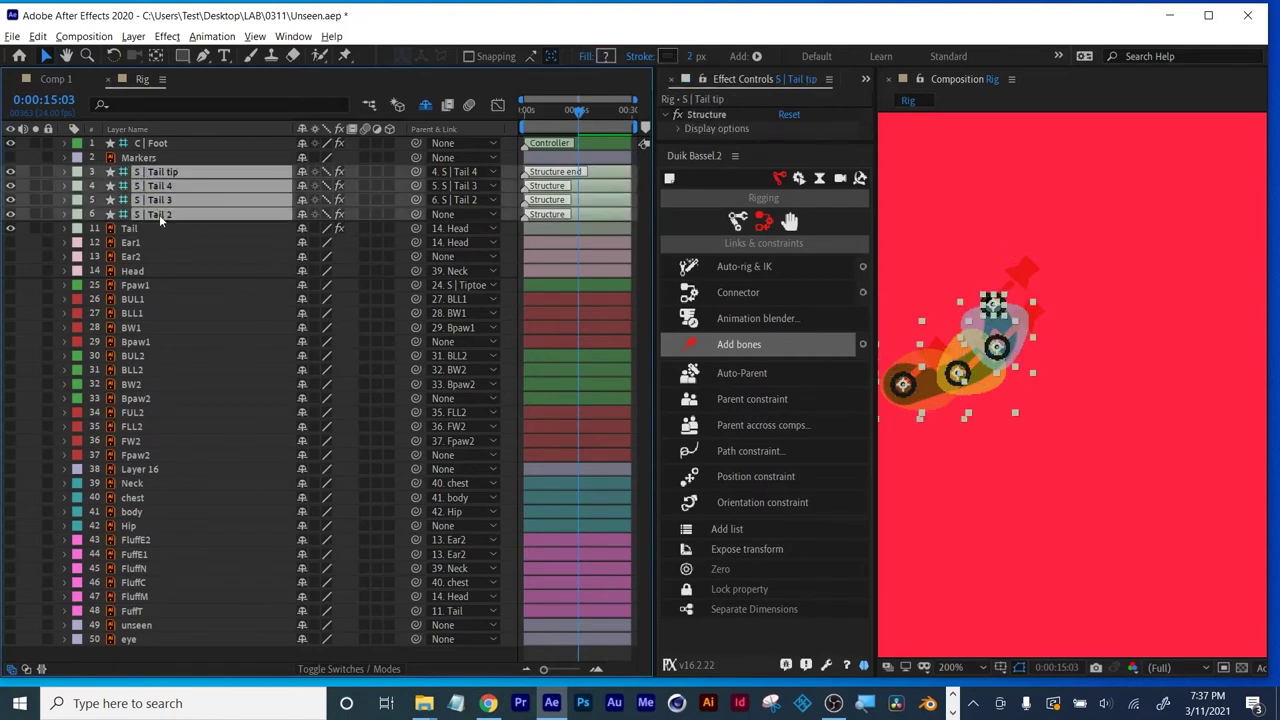
pyautogui.click(749, 268)
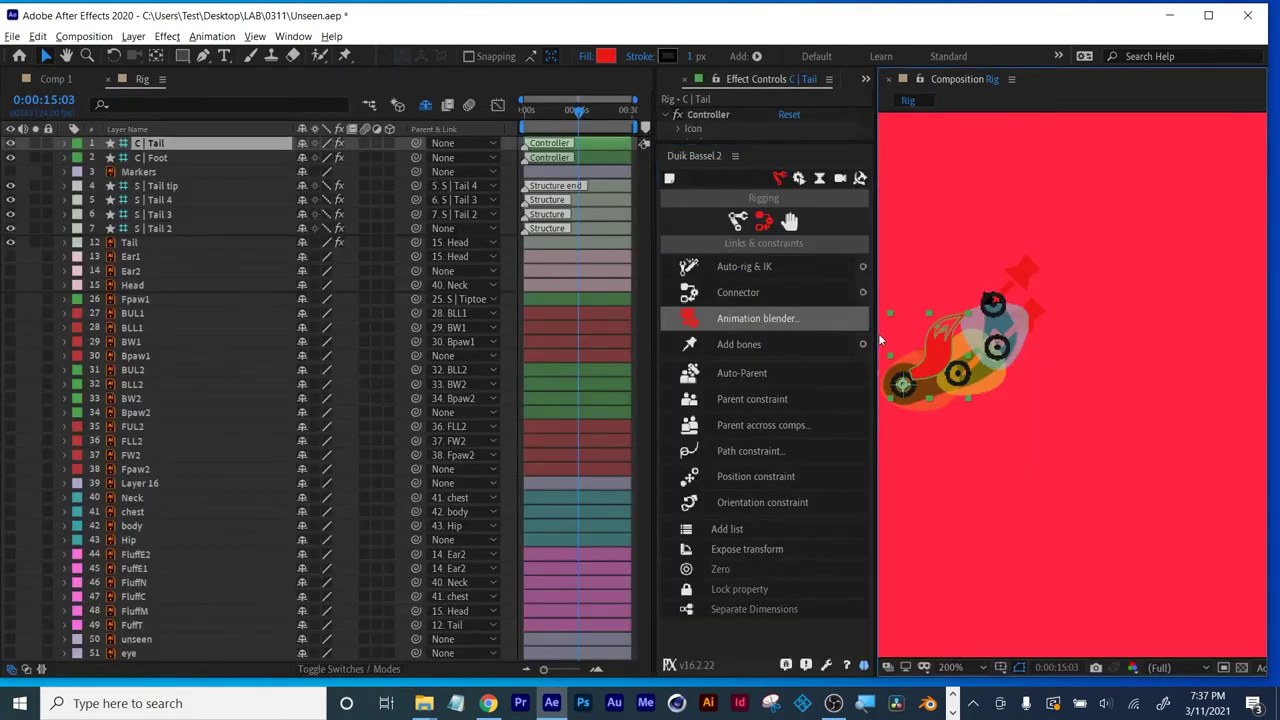
# Enlarge the effect settings area and set the C | Tail controller's icon color to green 18EC8C.
pyautogui.moveTo(765, 147); pyautogui.dragTo(740, 445)
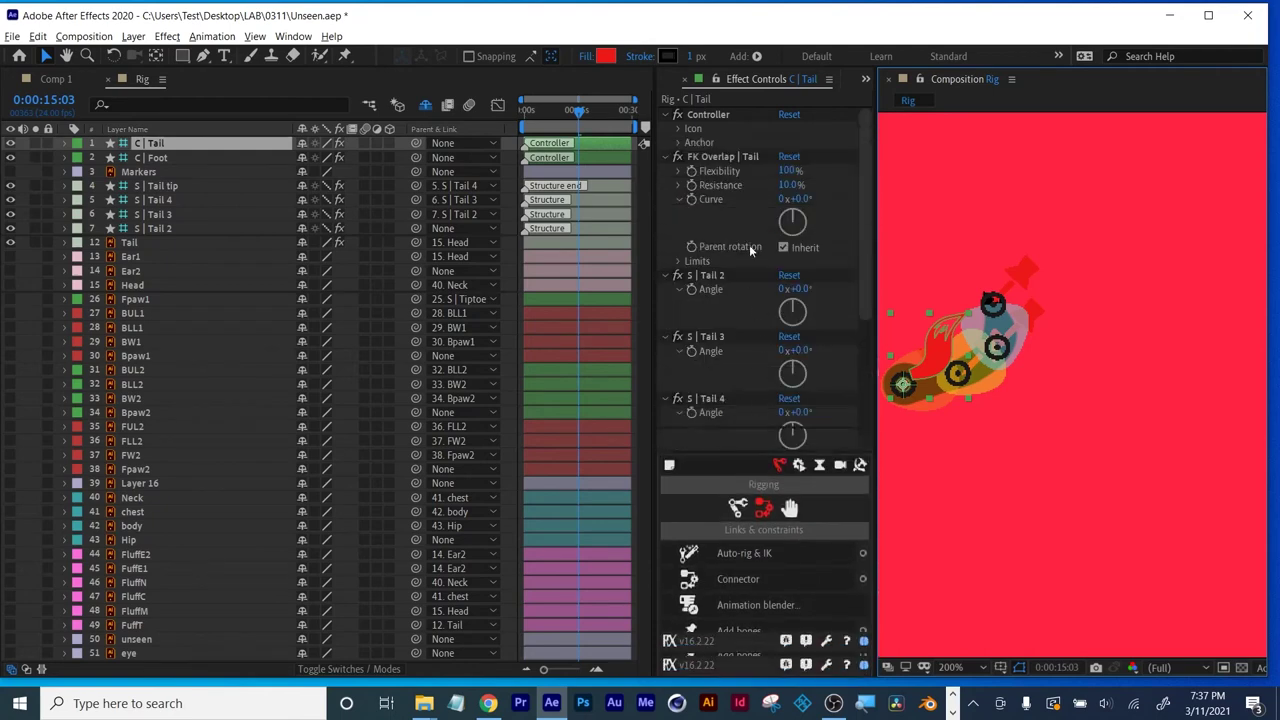
pyautogui.click(680, 129)
pyautogui.click(787, 143)
pyautogui.moveTo(651, 527); pyautogui.dragTo(651, 500)
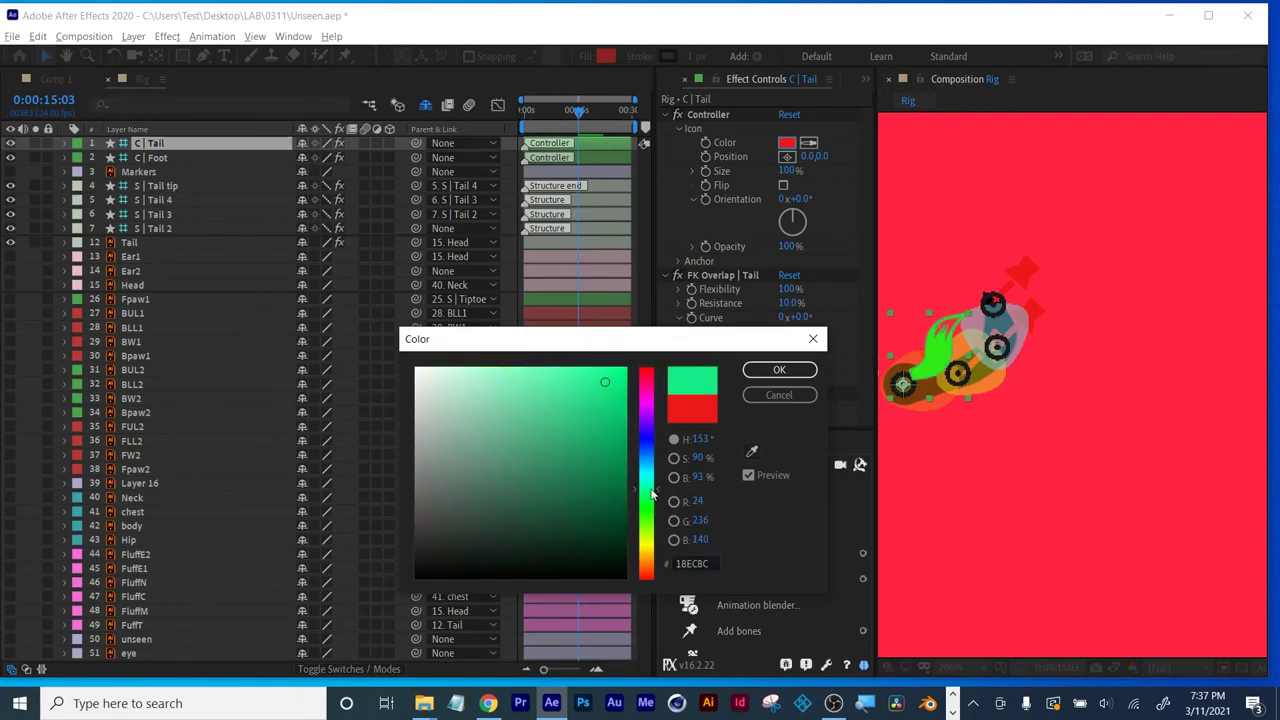
pyautogui.click(779, 369)
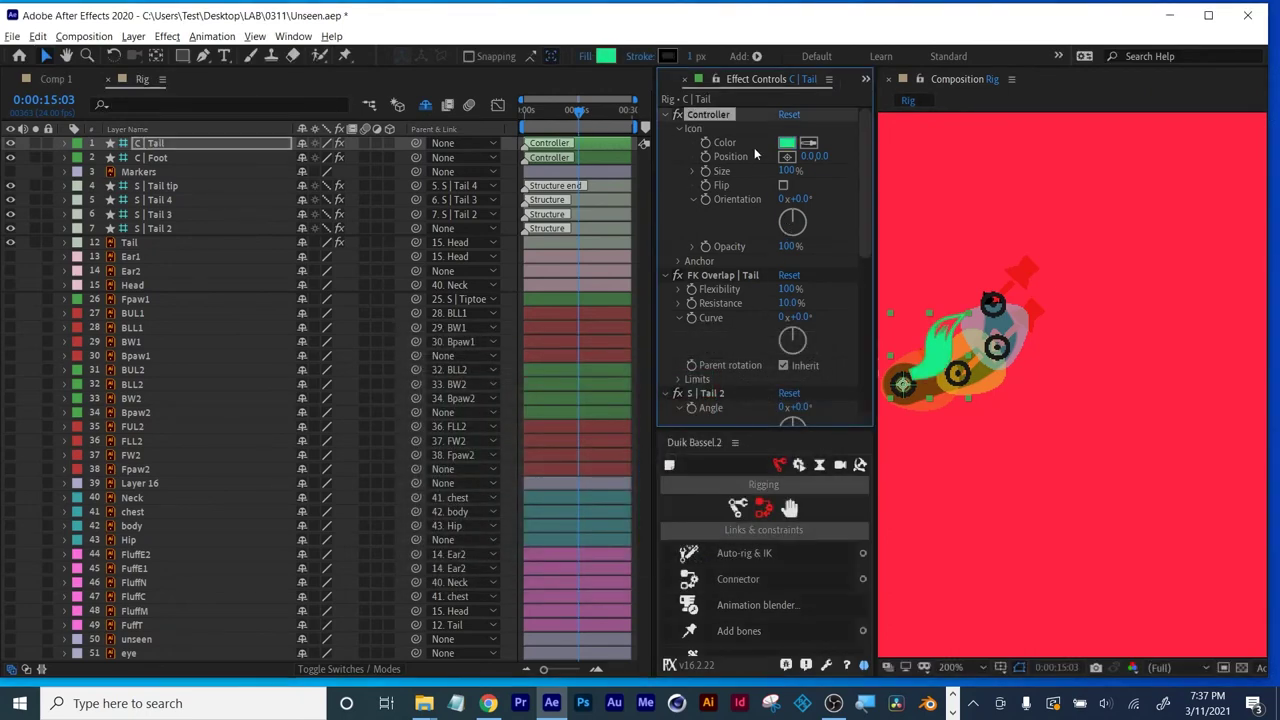
# Set the C | Tail icon's position to 53, 187 and its orientation to 10°.
pyautogui.moveTo(812, 157); pyautogui.dragTo(1073, 294)
pyautogui.scroll(-2, 1062, 292)
pyautogui.moveTo(814, 157); pyautogui.dragTo(748, 160)
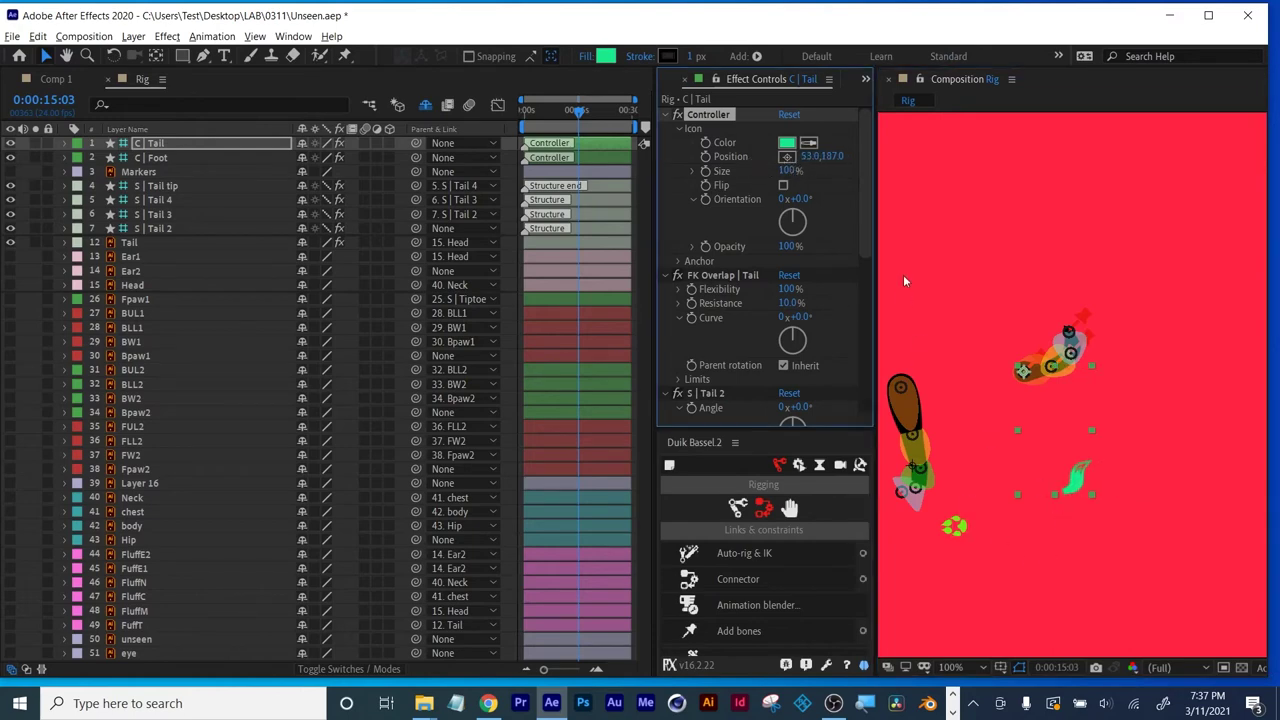
pyautogui.moveTo(802, 203); pyautogui.dragTo(811, 199)
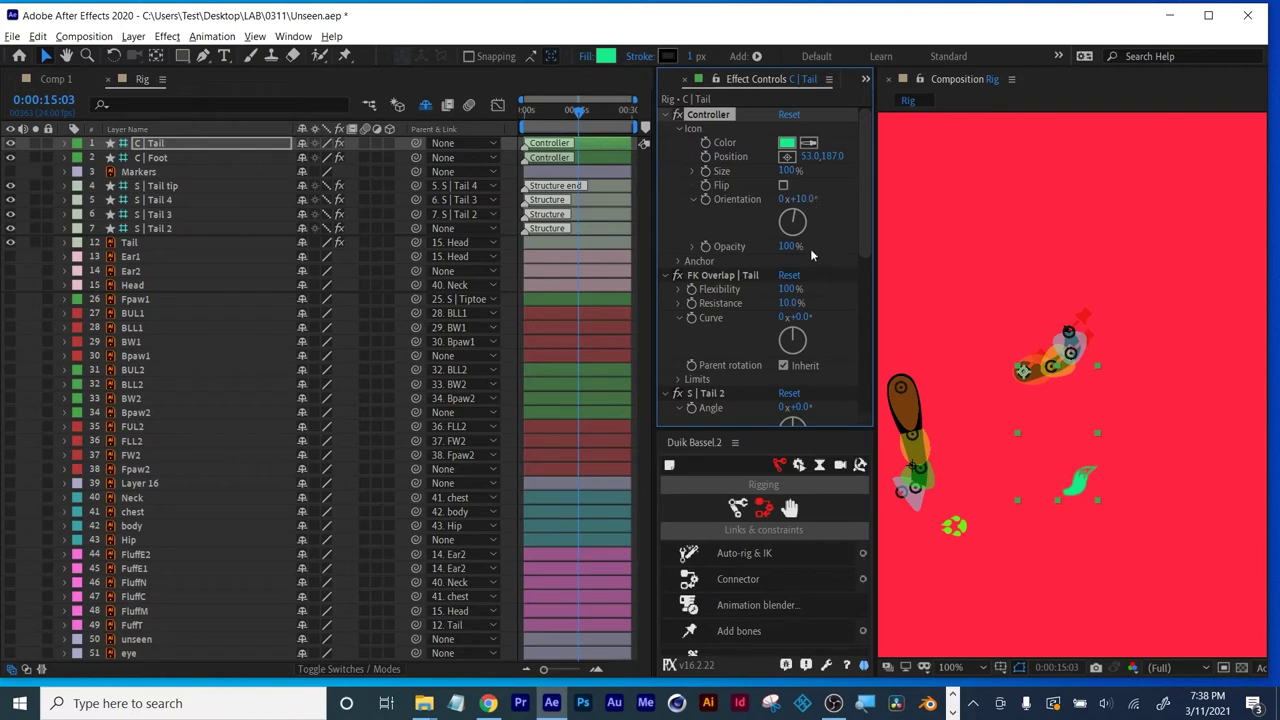
# Reveal the C | Tail controller's Position, try moving the controller, and undo the move.
pyautogui.scroll(-3, 770, 300)
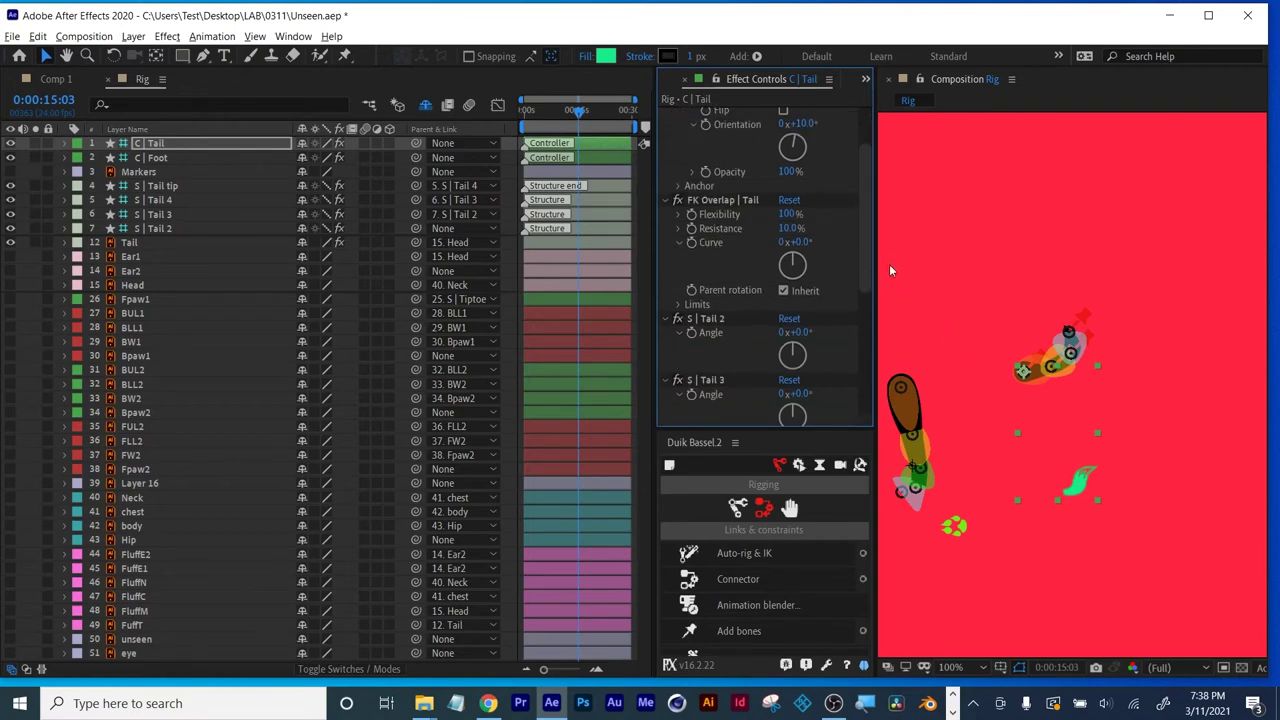
pyautogui.moveTo(868, 252); pyautogui.dragTo(880, 378)
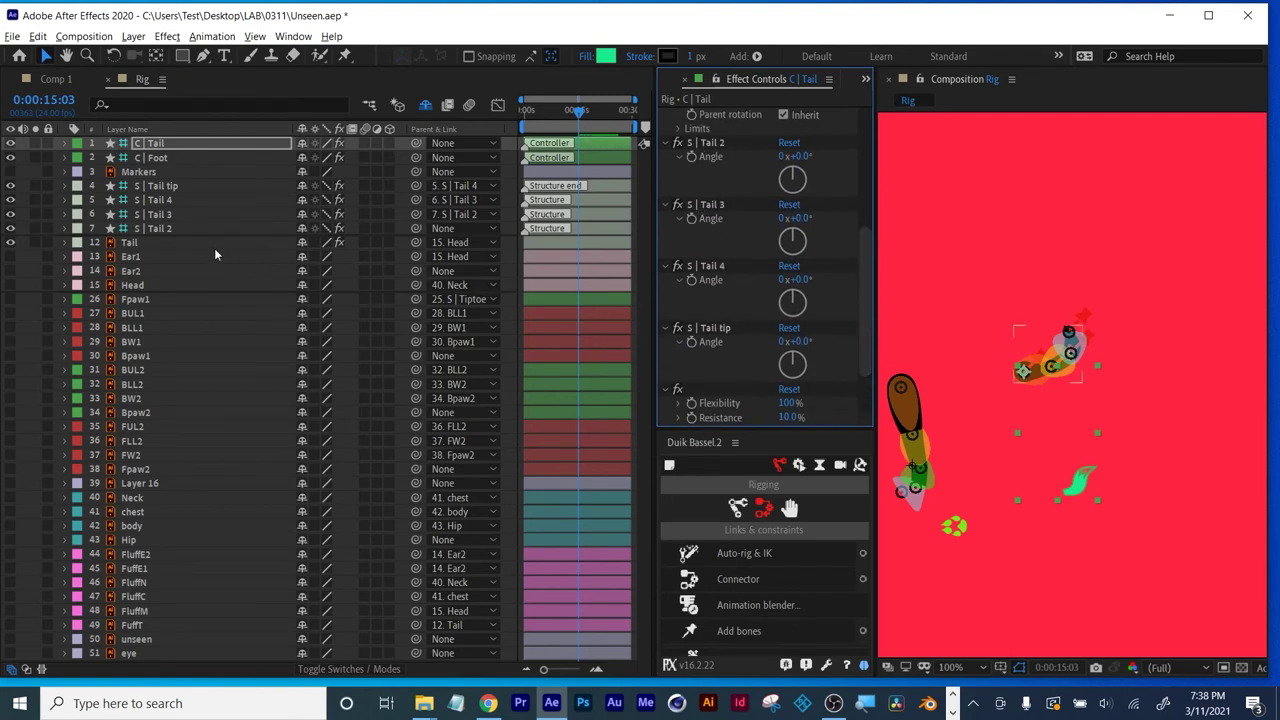
pyautogui.click(156, 146)
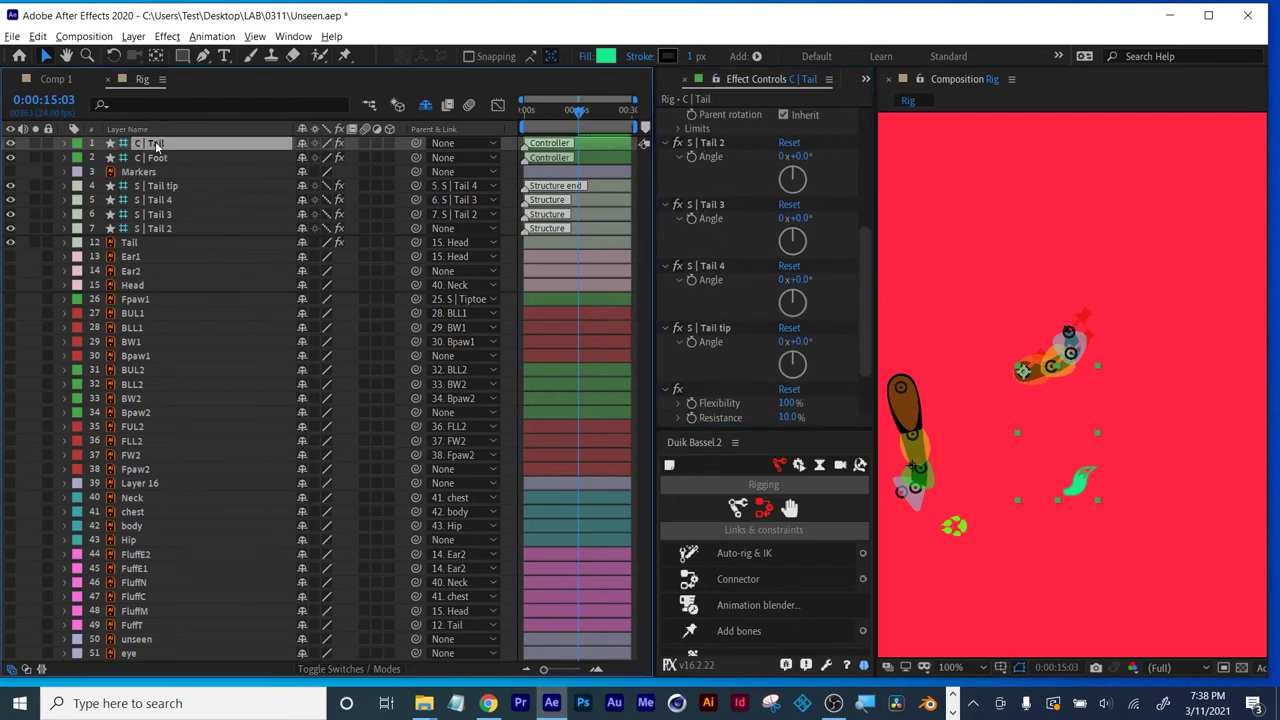
pyautogui.click(46, 57)
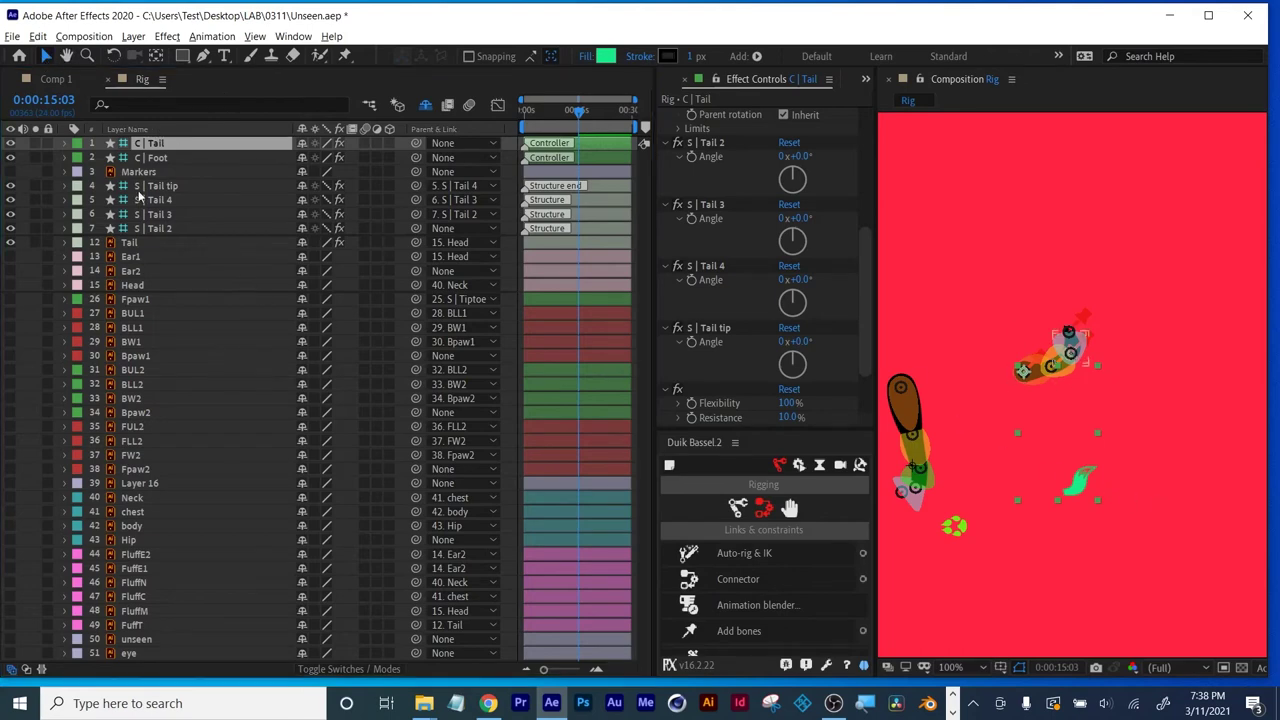
pyautogui.click(155, 146)
pyautogui.press('p')
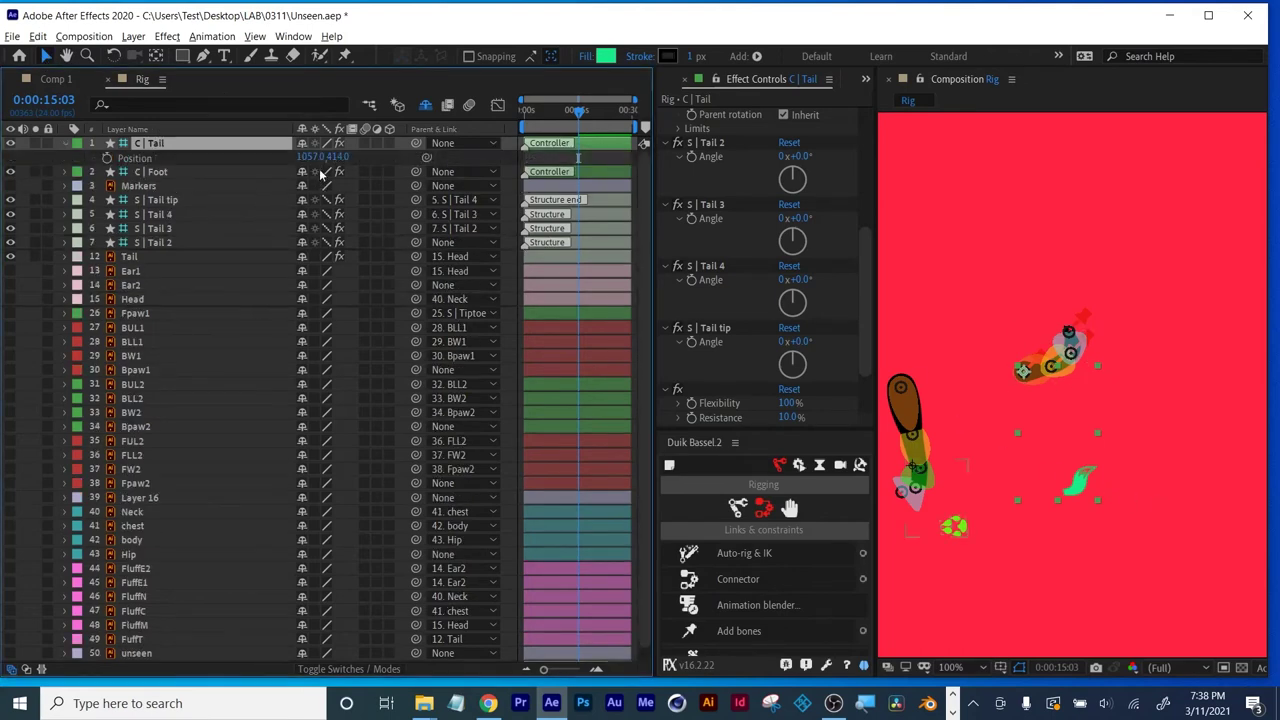
pyautogui.moveTo(306, 157); pyautogui.dragTo(428, 171)
pyautogui.hotkey('ctrl', 'z')
# Enlarge the effect settings area further and hide the four tail structure layers as shy.
pyautogui.moveTo(838, 432); pyautogui.dragTo(836, 503)
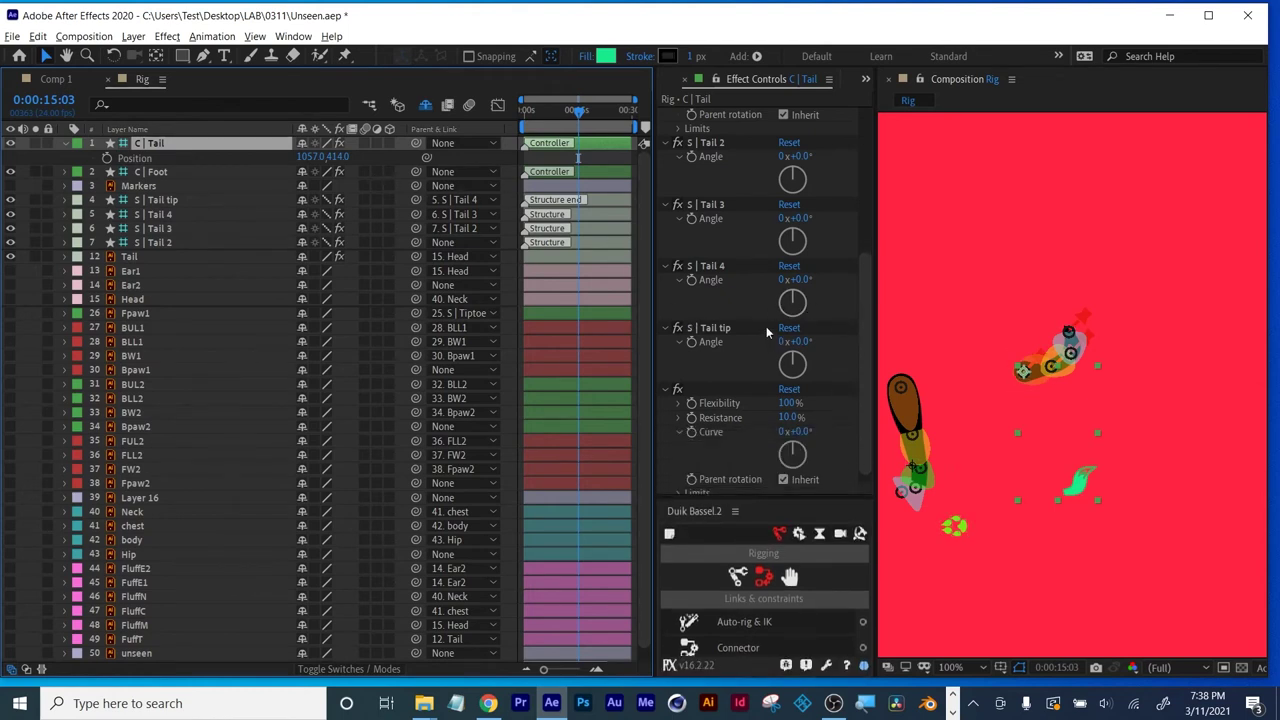
pyautogui.click(770, 403)
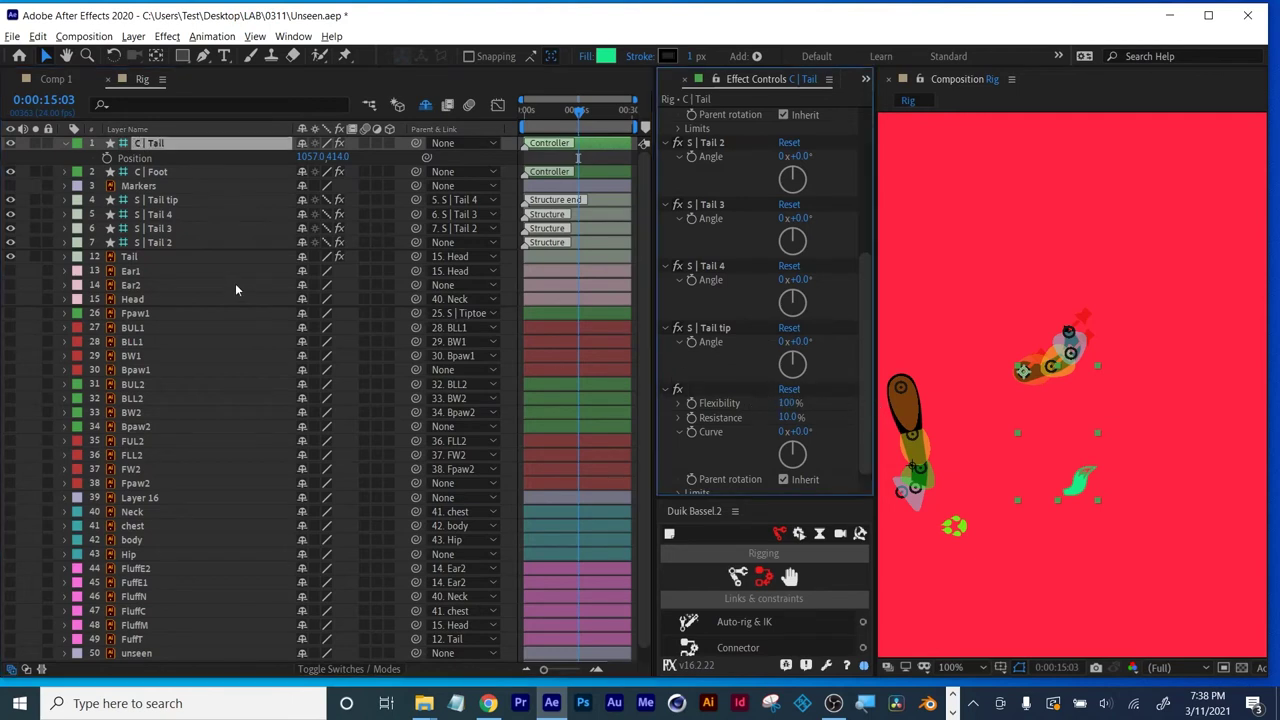
pyautogui.click(150, 187)
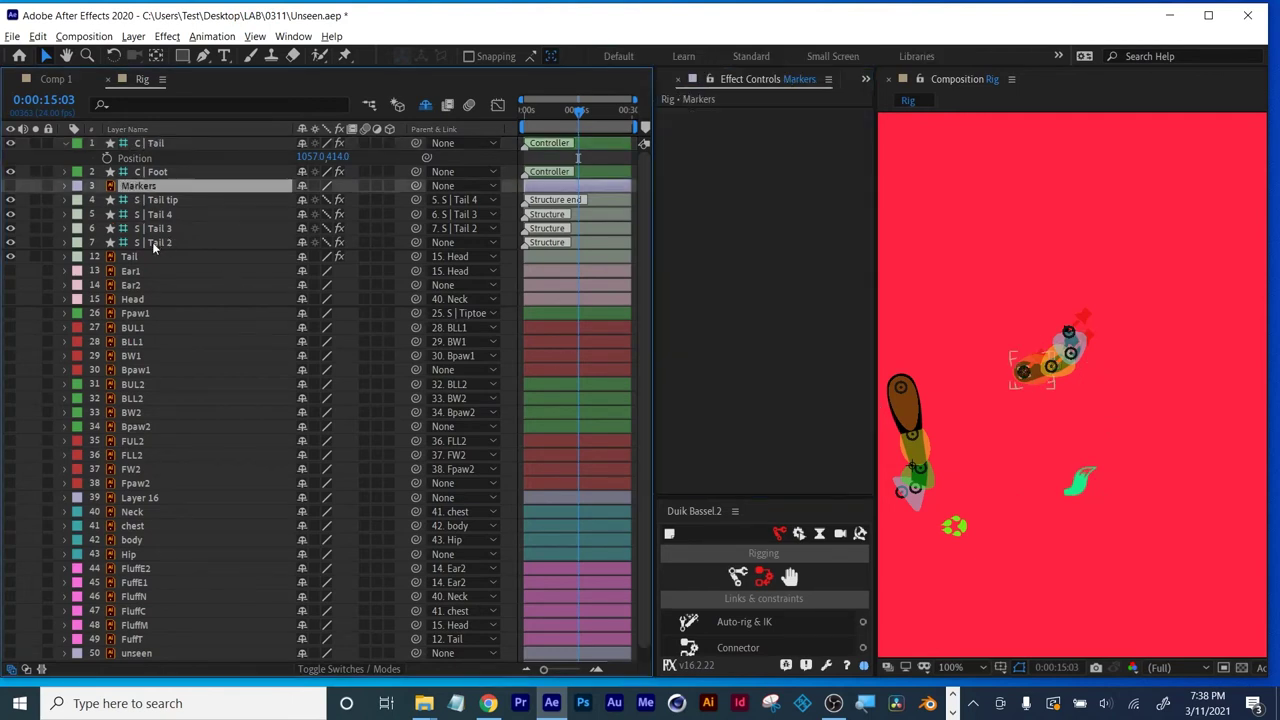
pyautogui.click(157, 200)
pyautogui.keyDown('shift'); pyautogui.click(162, 244); pyautogui.keyUp('shift')
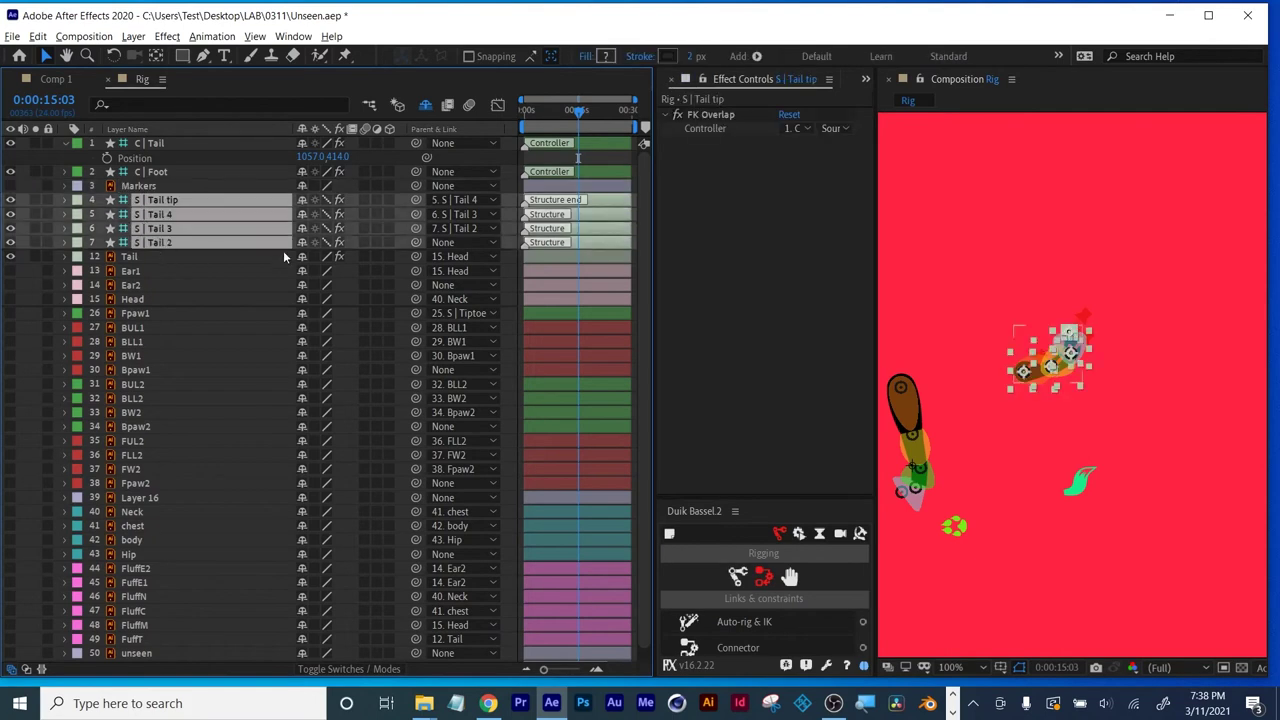
pyautogui.click(303, 243)
# On the C | Tail controller, try the four joint angles, leaving S | Tail 3 at 1° and S | Tail 4 at 13°.
pyautogui.click(908, 462)
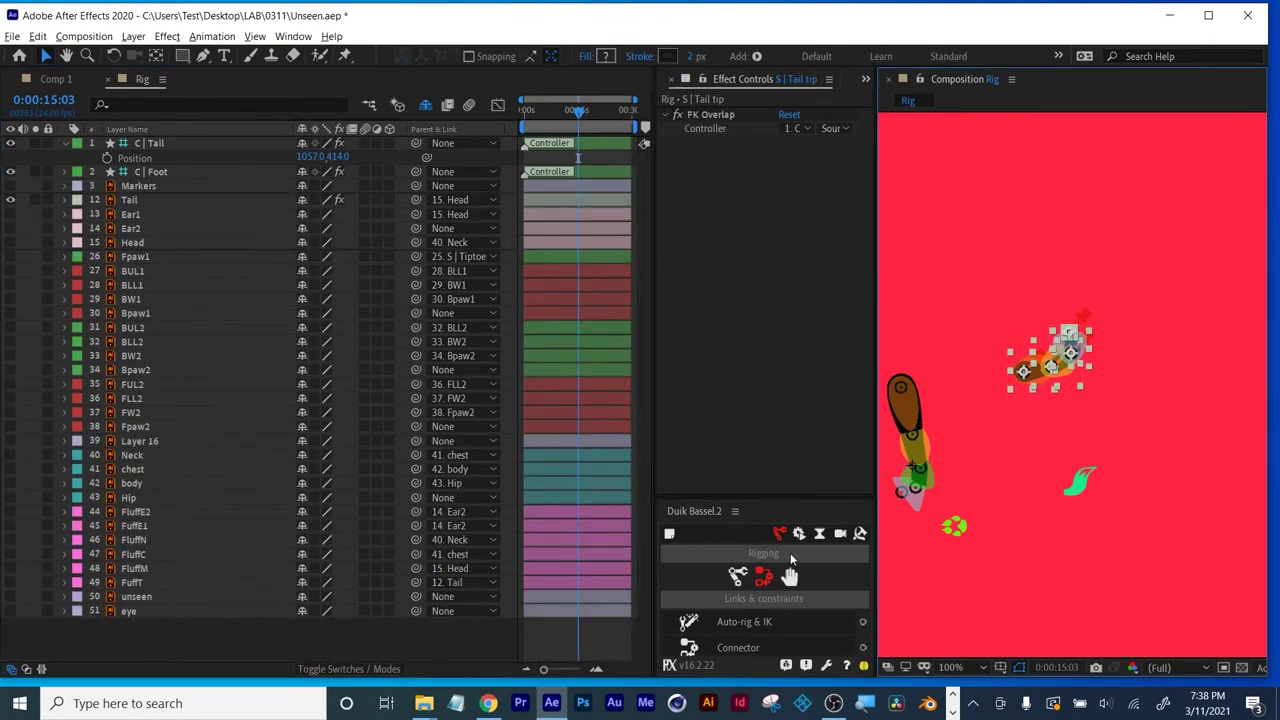
pyautogui.click(1082, 483)
pyautogui.moveTo(800, 290)
pyautogui.mouseDown()
pyautogui.moveTo(813, 290)
pyautogui.moveTo(800, 290)
pyautogui.mouseUp()
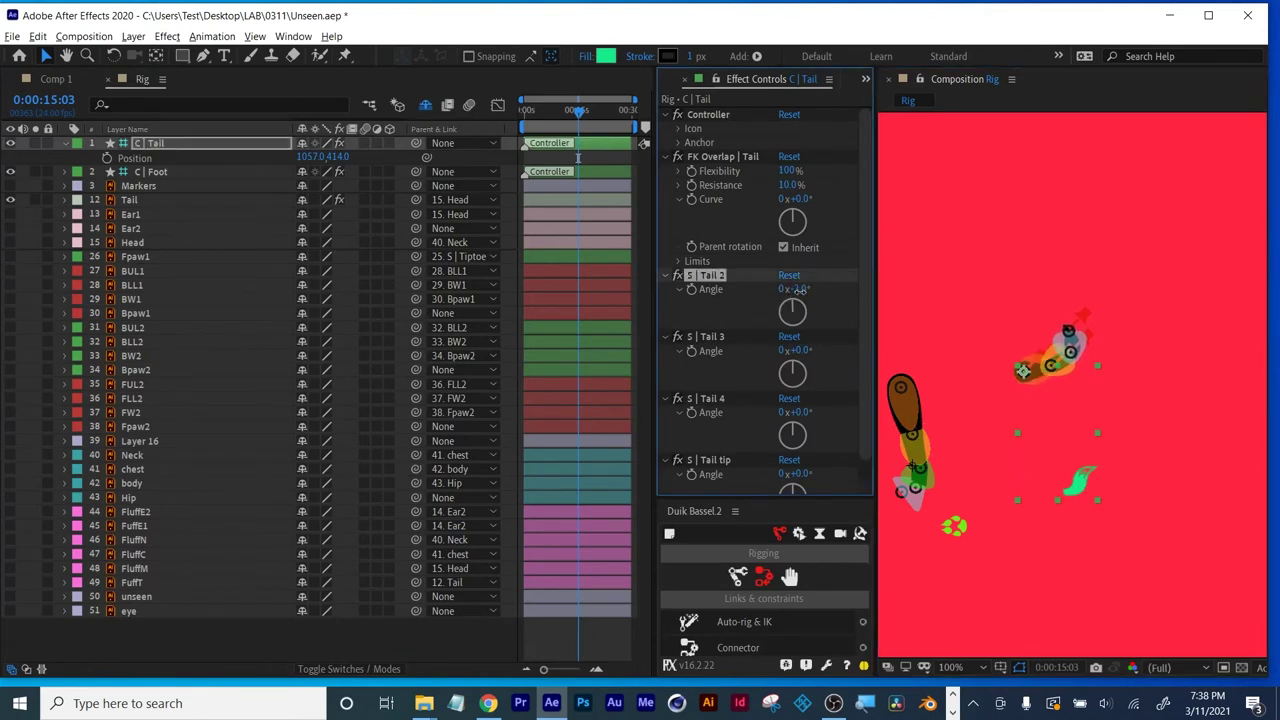
pyautogui.click(831, 297)
pyautogui.scroll(-1, 822, 298)
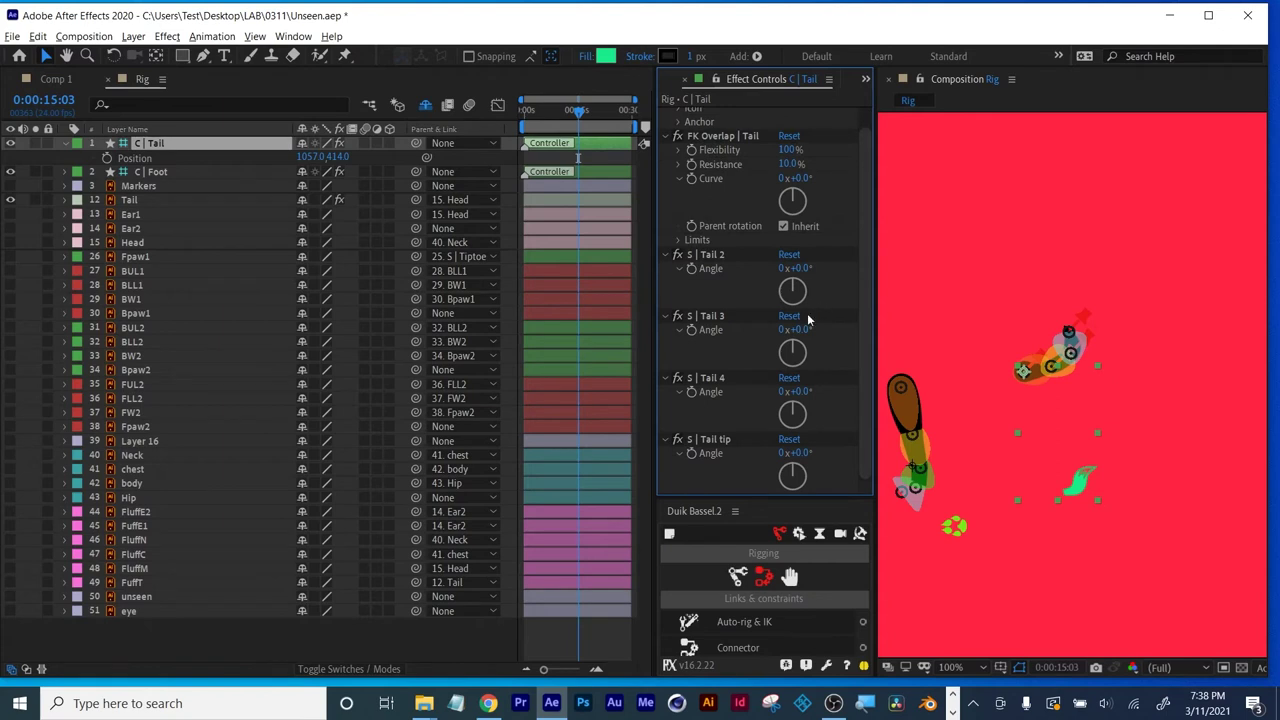
pyautogui.moveTo(806, 330)
pyautogui.mouseDown()
pyautogui.moveTo(820, 330)
pyautogui.moveTo(800, 330)
pyautogui.mouseUp()
pyautogui.moveTo(796, 330)
pyautogui.mouseDown()
pyautogui.moveTo(830, 331)
pyautogui.moveTo(800, 331)
pyautogui.mouseUp()
pyautogui.moveTo(808, 391)
pyautogui.mouseDown()
pyautogui.moveTo(826, 391)
pyautogui.moveTo(808, 391)
pyautogui.mouseUp()
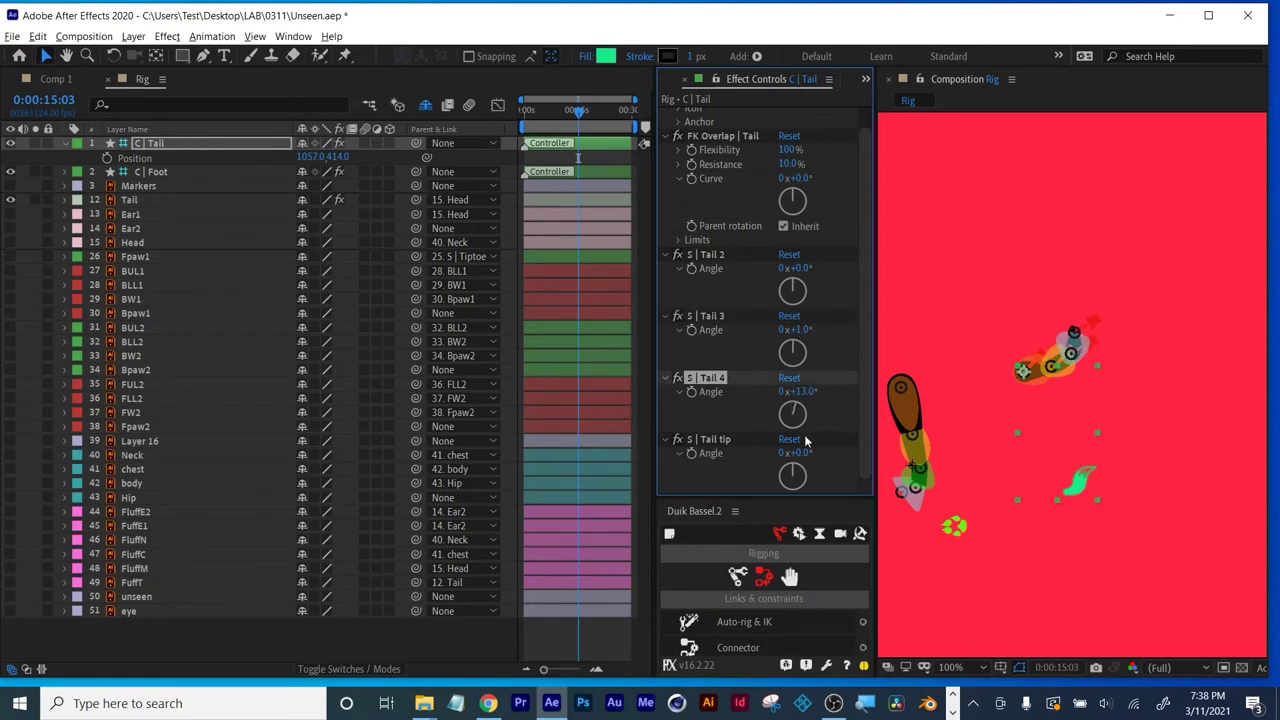
pyautogui.moveTo(825, 453); pyautogui.dragTo(688, 453)
pyautogui.hotkey('ctrl', 'z')
# Try other Flexibility and Resistance values in FK Overlap | Tail, restore them, and set the Curve to 41°.
pyautogui.scroll(1, 774, 274)
pyautogui.click(761, 178)
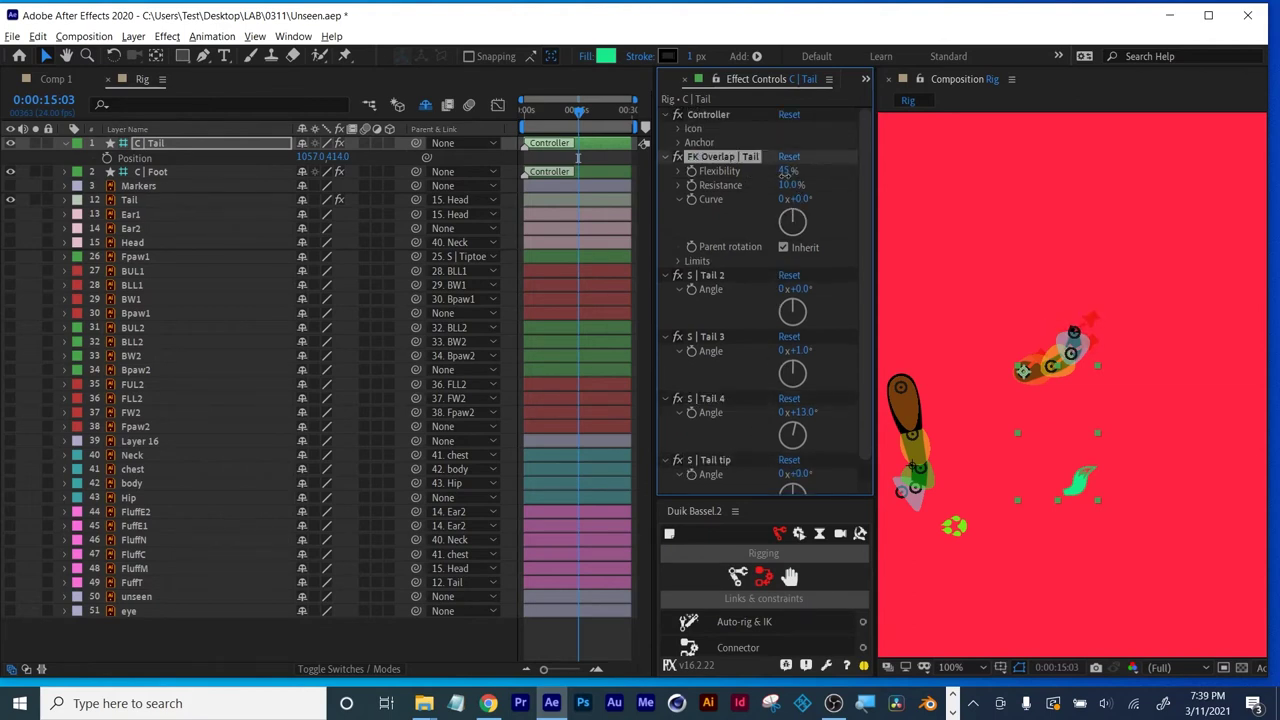
pyautogui.moveTo(789, 186); pyautogui.dragTo(840, 193)
pyautogui.hotkey('ctrl', 'z')
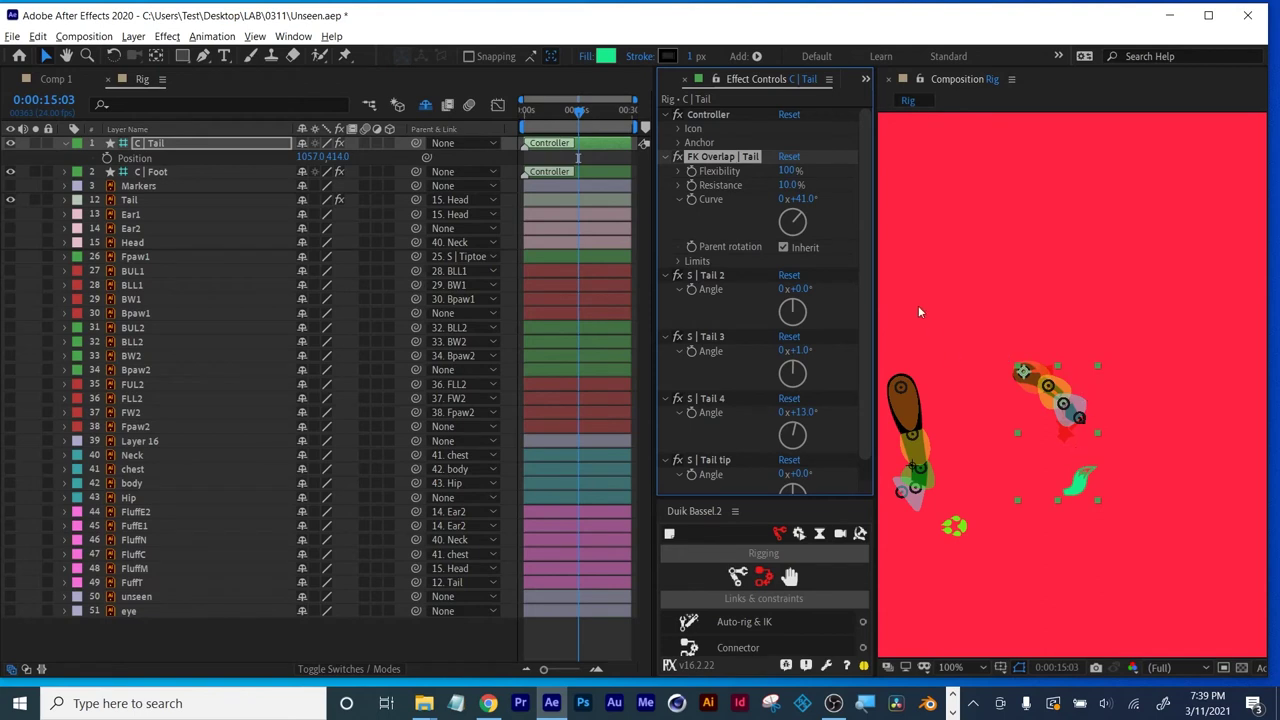
# On the C | Tail controller, set the Curve to 57° and the angles of S | Tail 2 to 12°, S | Tail 3 to 12° and S | Tail 4 to 35°.
pyautogui.moveTo(805, 201); pyautogui.dragTo(818, 198)
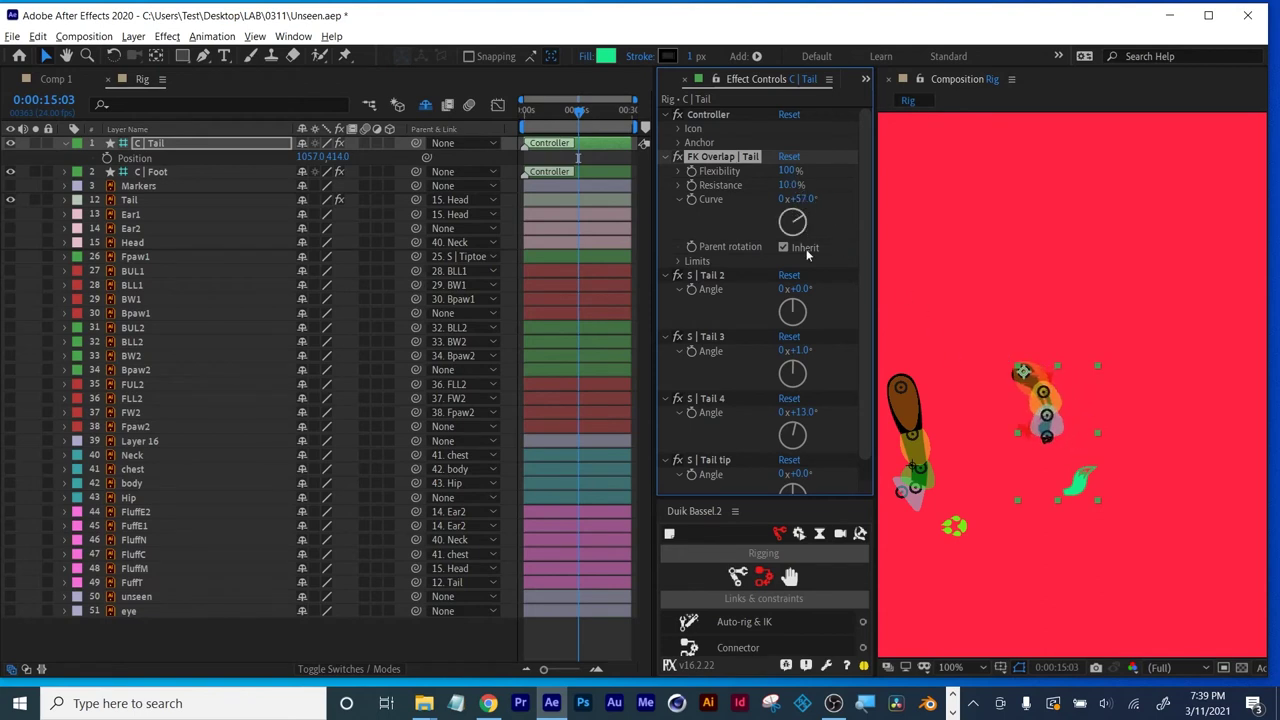
pyautogui.moveTo(803, 290); pyautogui.dragTo(812, 288)
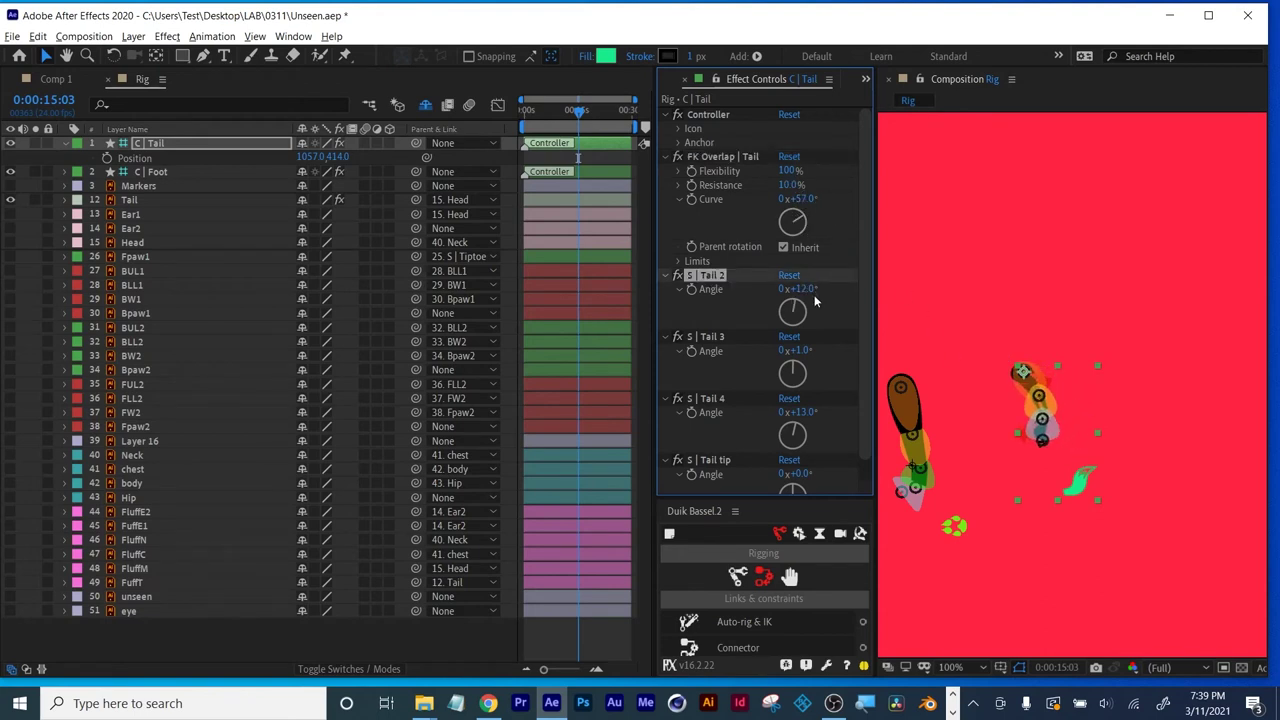
pyautogui.moveTo(799, 356); pyautogui.dragTo(812, 355)
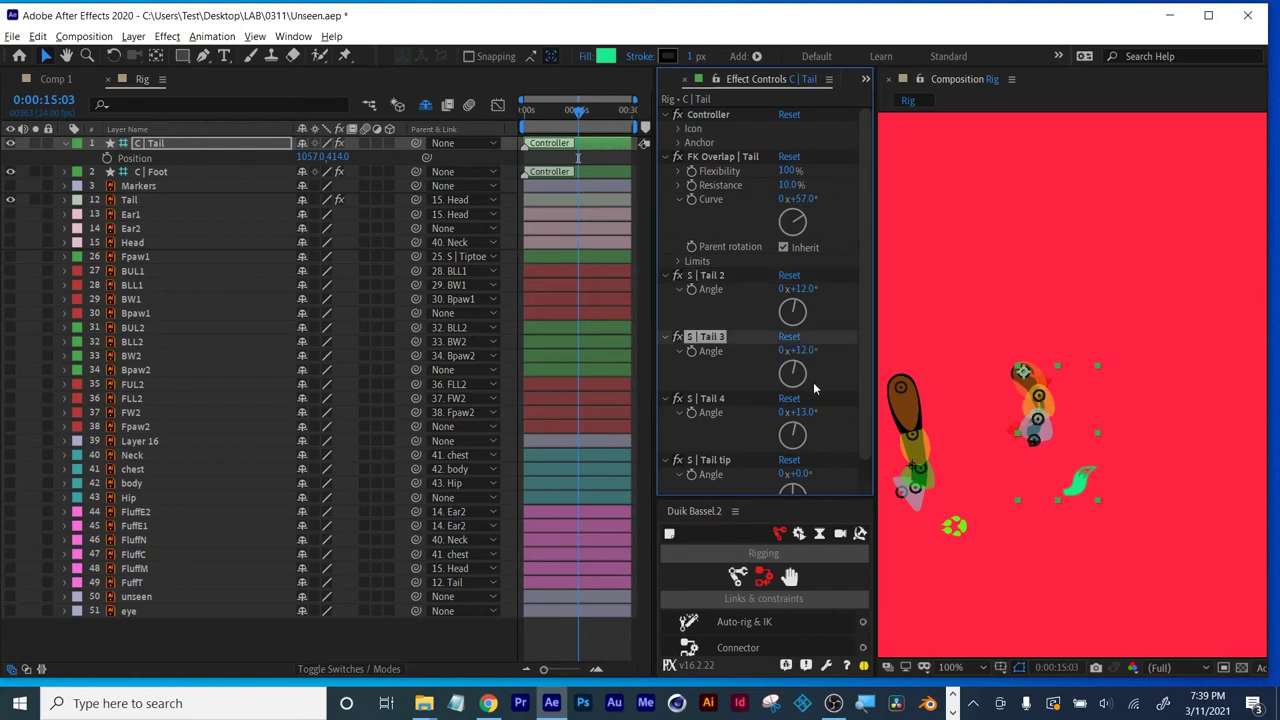
pyautogui.moveTo(808, 414)
pyautogui.mouseDown()
pyautogui.moveTo(820, 413)
pyautogui.moveTo(791, 423)
pyautogui.mouseUp()
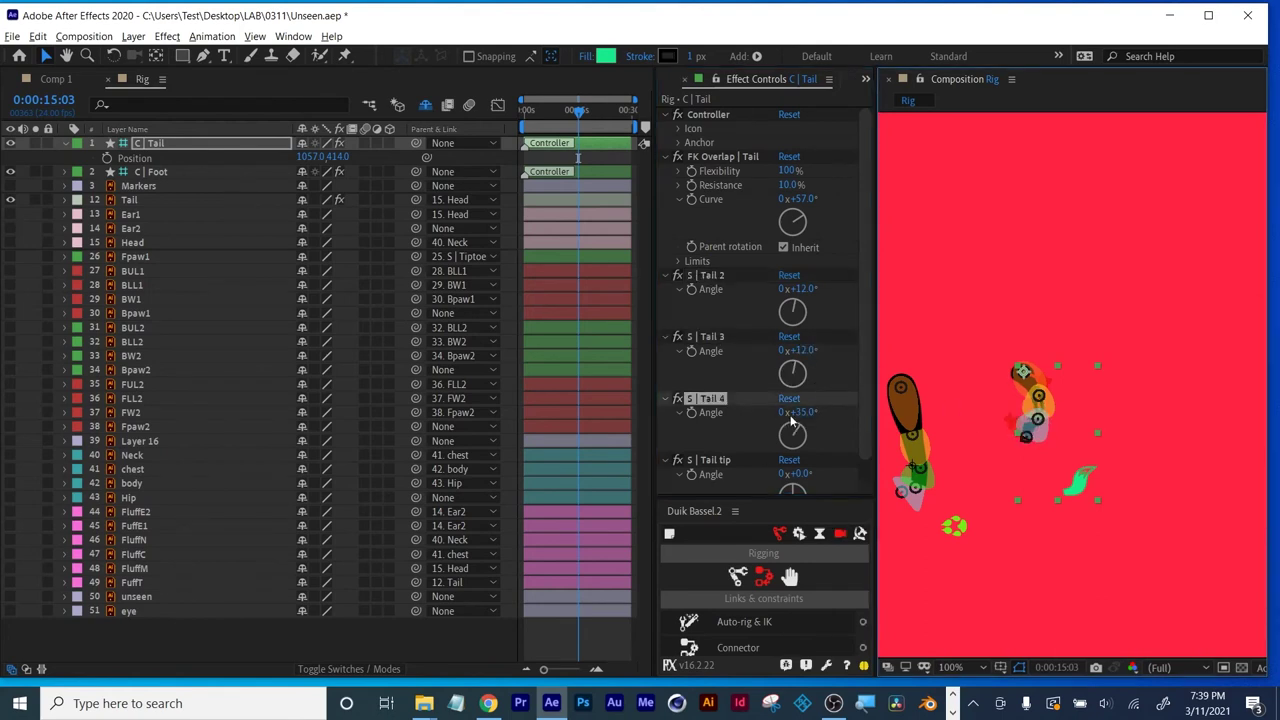
# Keyframe the tail's Curve at its current value, set it to -13° at 0:00:00:00, and preview the motion up to 0:00:10:06.
pyautogui.click(694, 199)
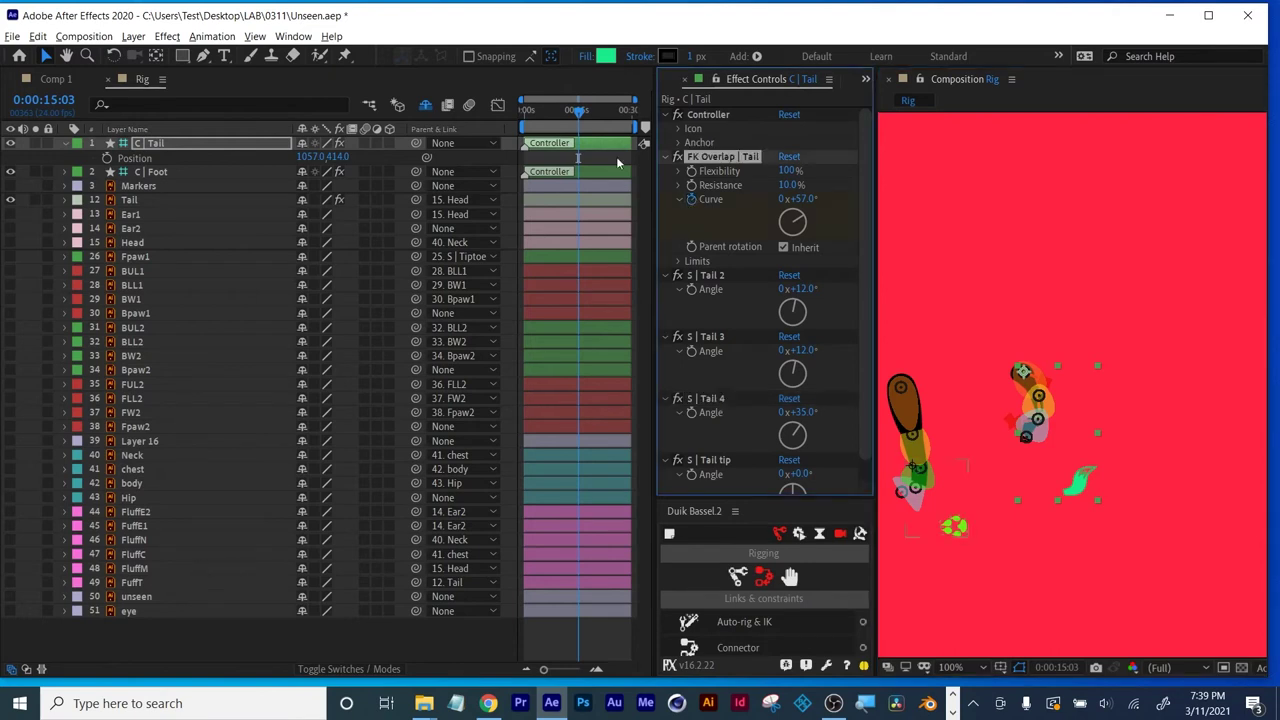
pyautogui.moveTo(580, 115); pyautogui.dragTo(522, 112)
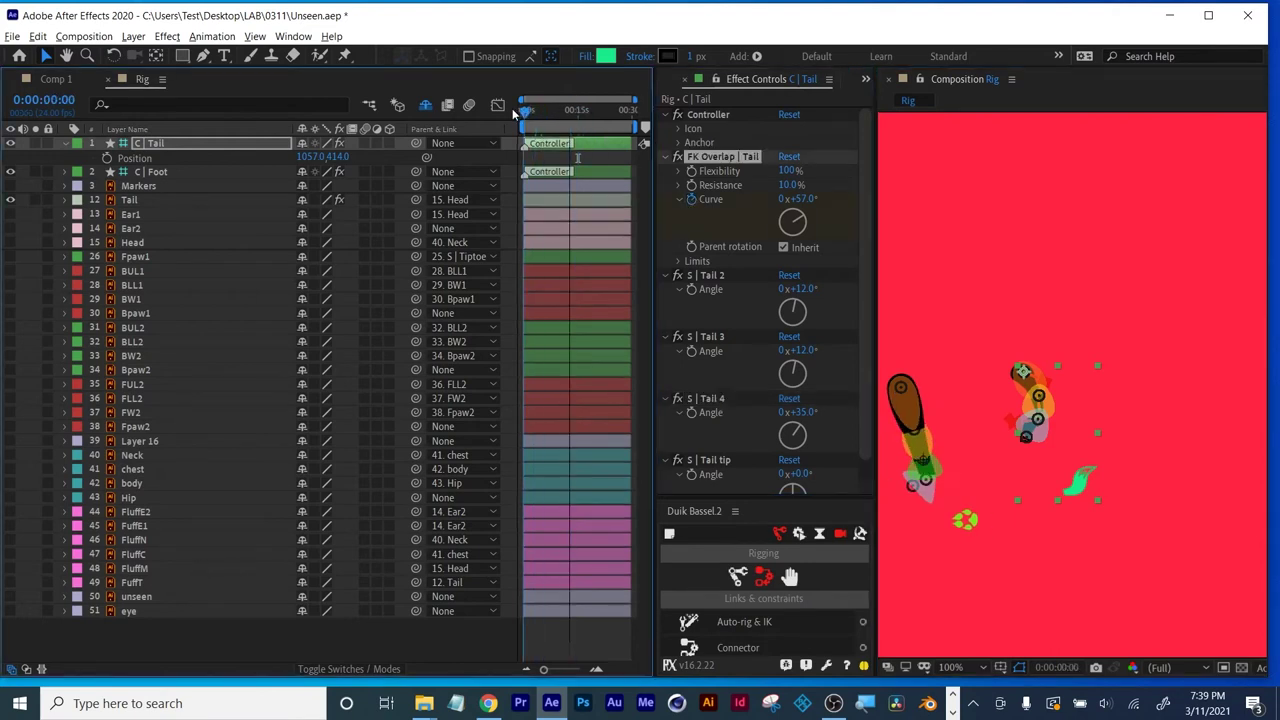
pyautogui.moveTo(795, 199); pyautogui.dragTo(739, 197)
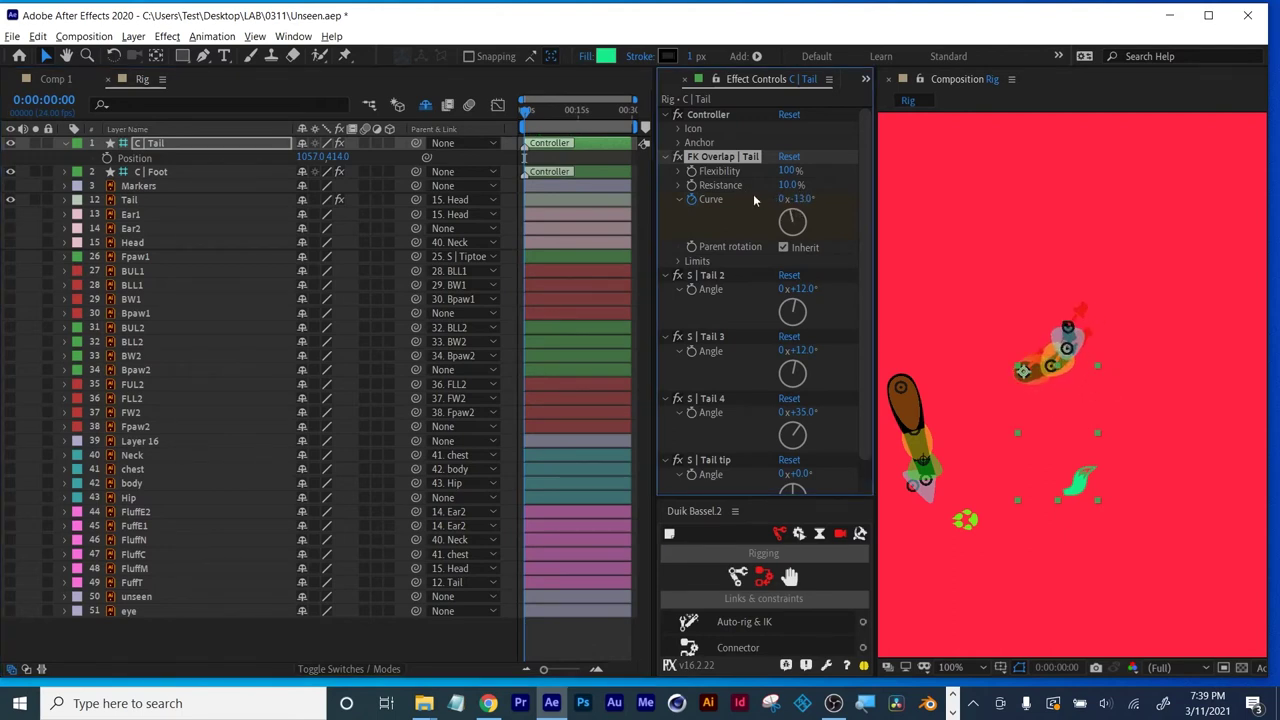
pyautogui.moveTo(527, 115); pyautogui.dragTo(562, 113)
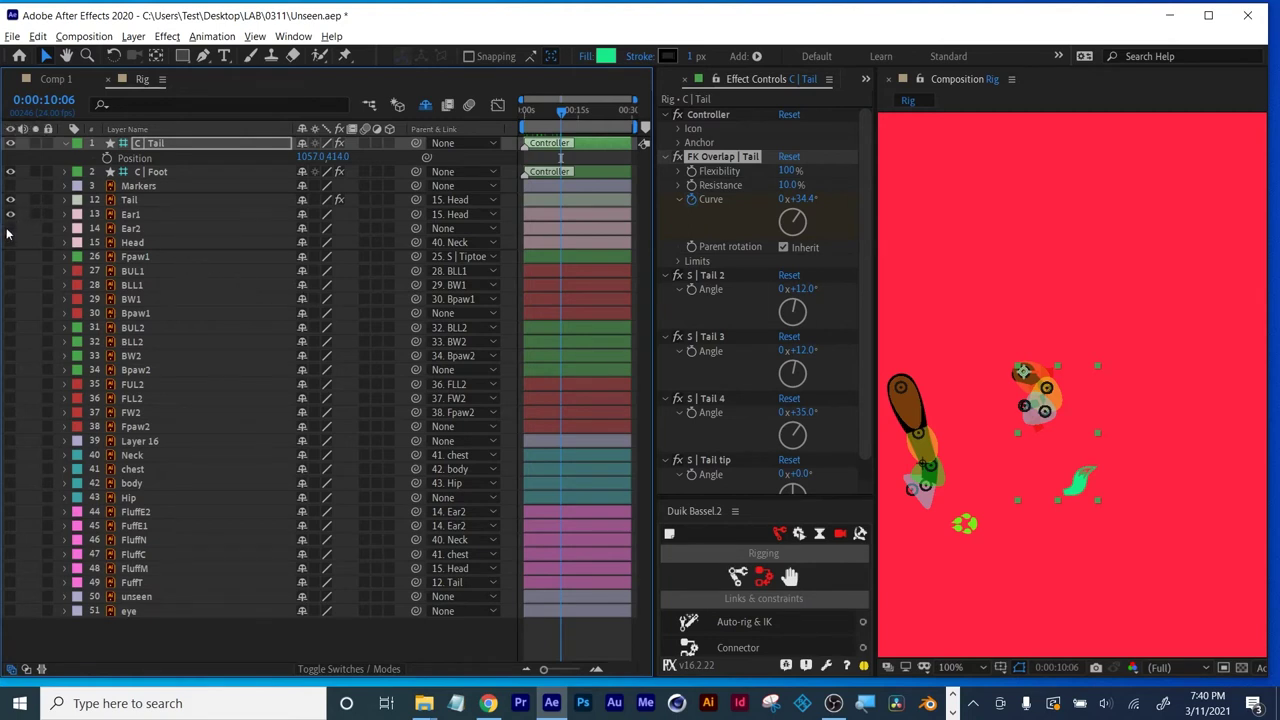
# Make all the dog's body part layers visible, keeping the unseen and eye layers hidden, and save the project.
pyautogui.click(10, 257)
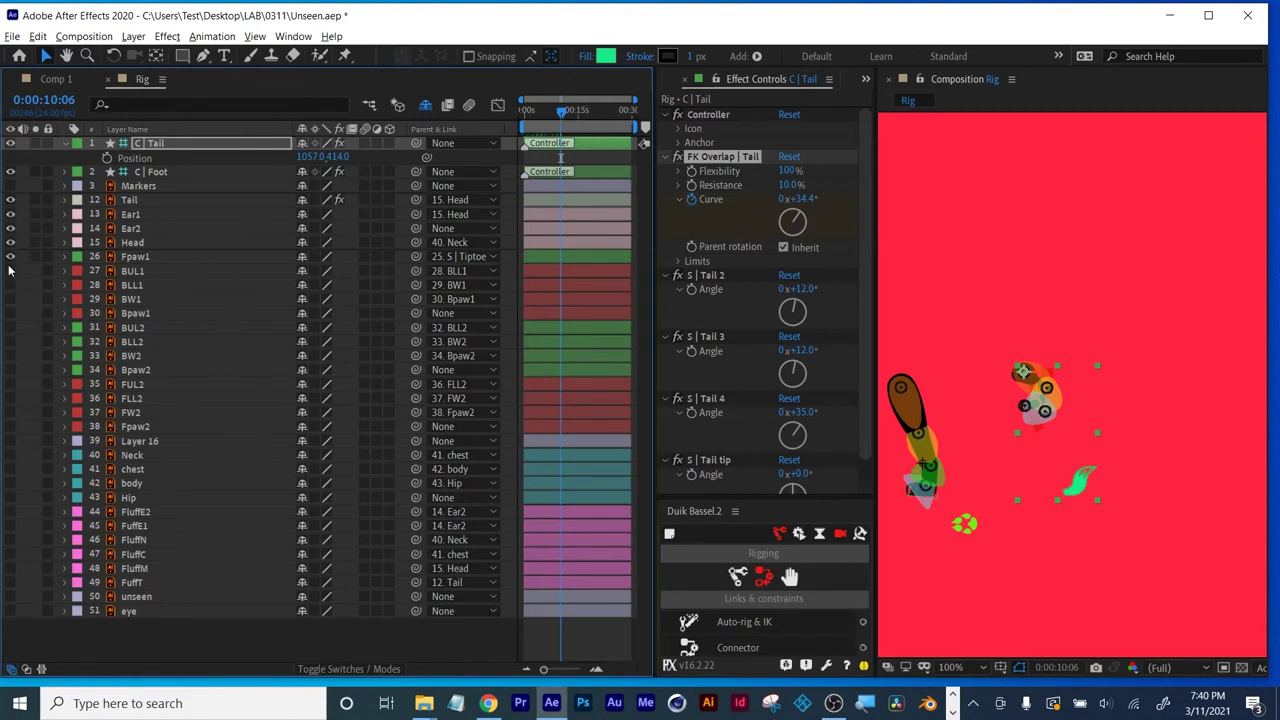
pyautogui.scroll(-2, 941, 369)
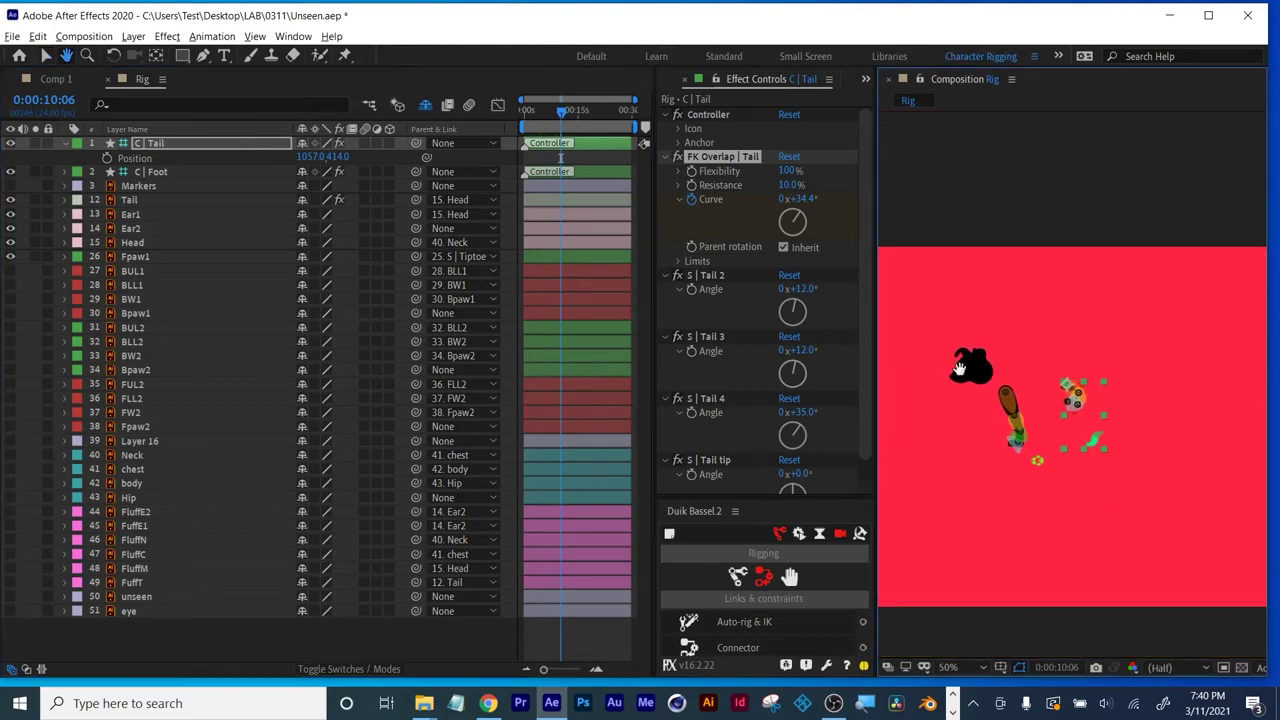
pyautogui.click(133, 245)
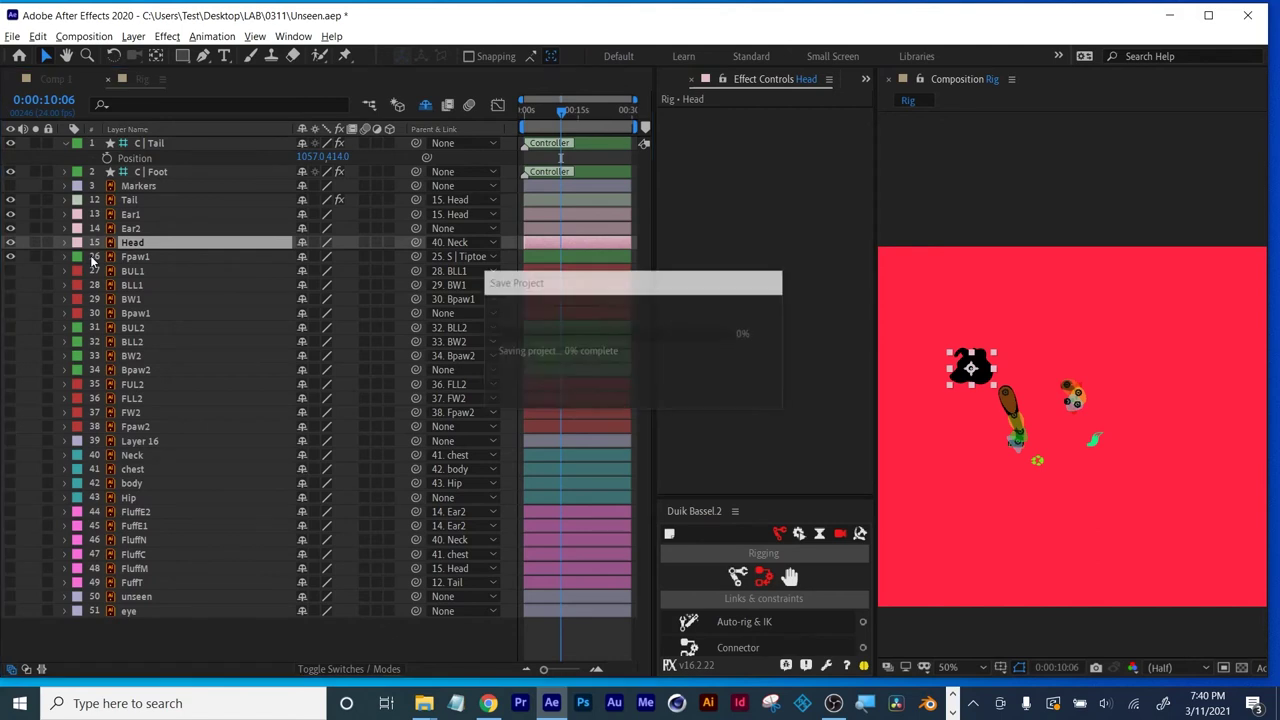
pyautogui.moveTo(12, 271); pyautogui.dragTo(12, 612)
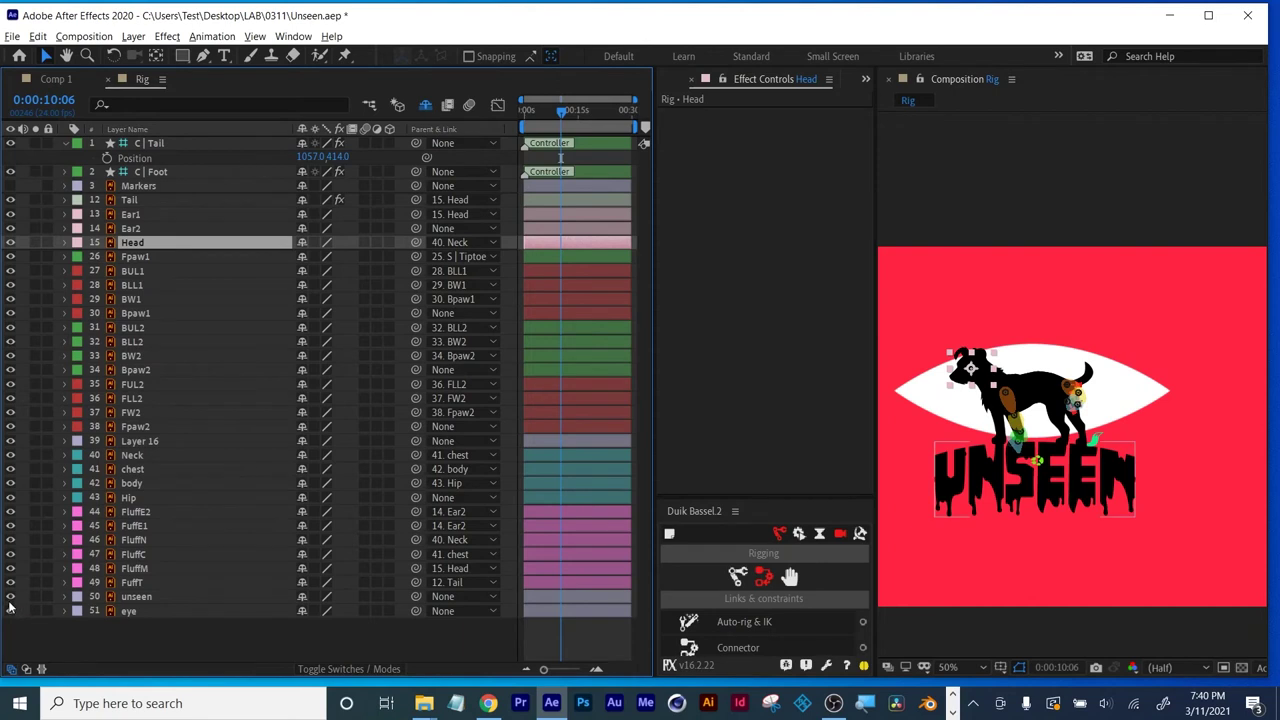
pyautogui.moveTo(10, 609); pyautogui.dragTo(10, 596)
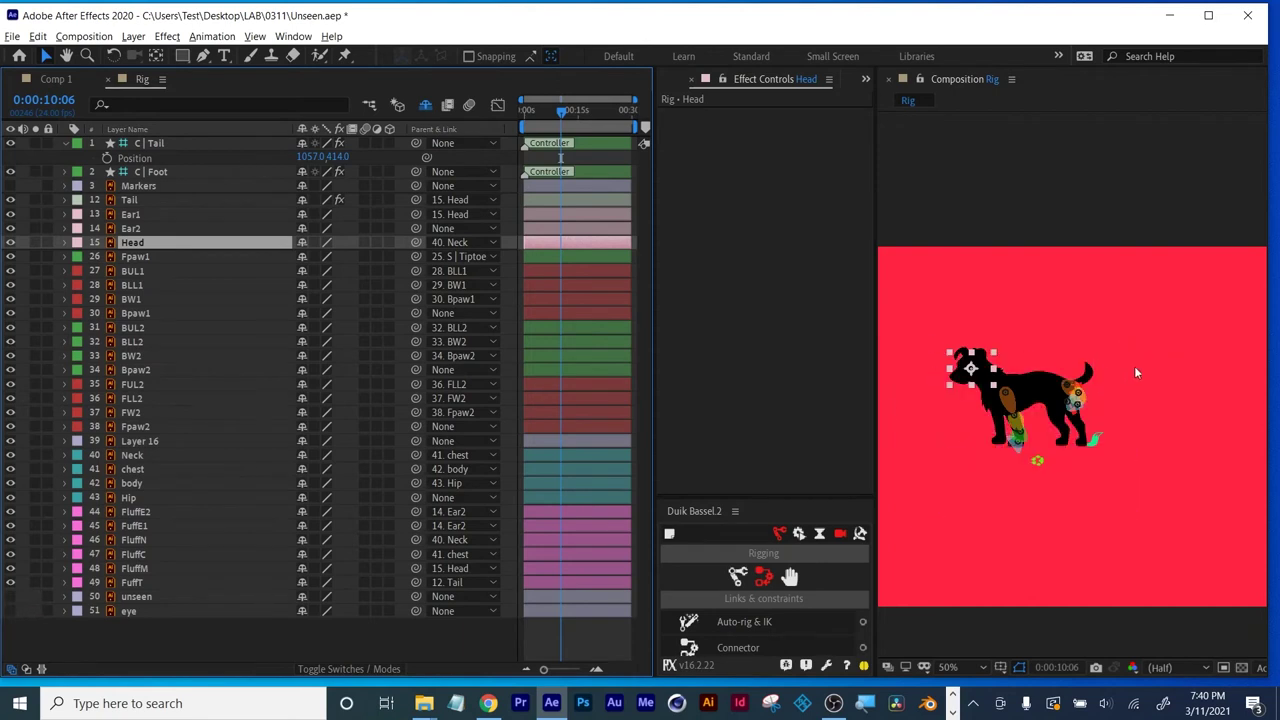
# Solo the Head layer and parent both Ear2 and Ear1 to Head.
pyautogui.scroll(4, 1147, 369)
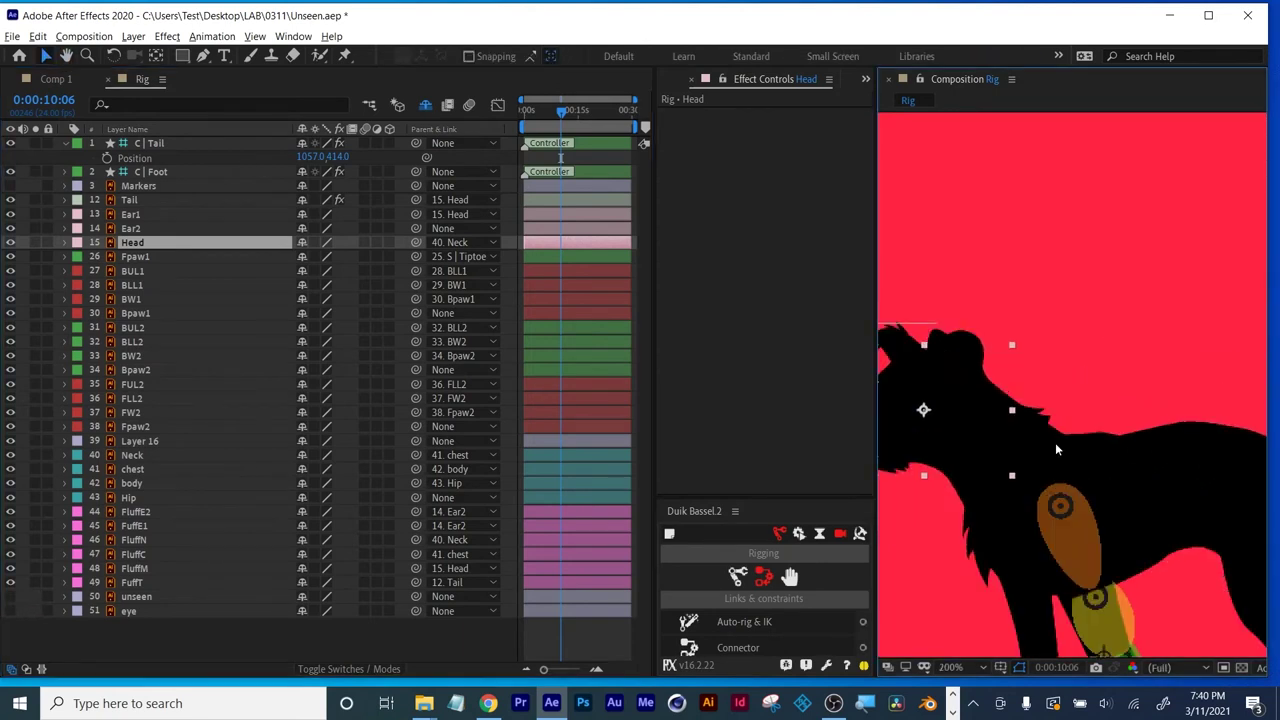
pyautogui.moveTo(1034, 439); pyautogui.dragTo(1073, 405)
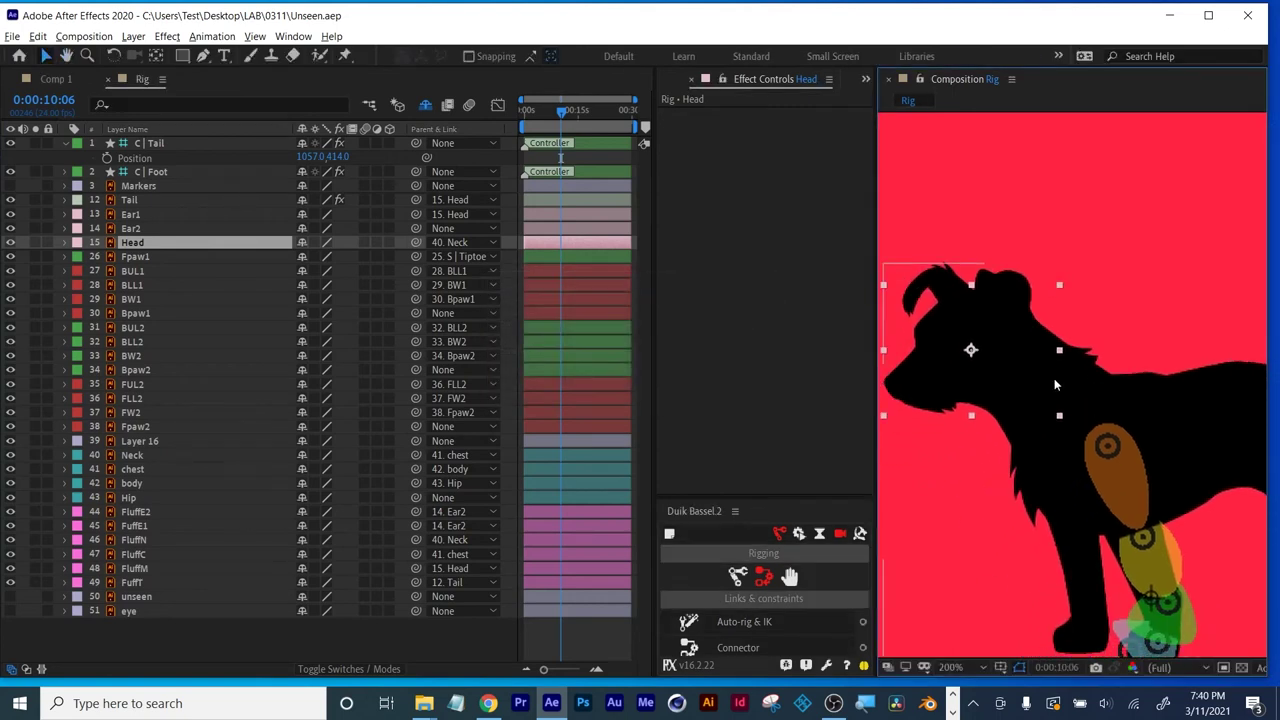
pyautogui.click(35, 243)
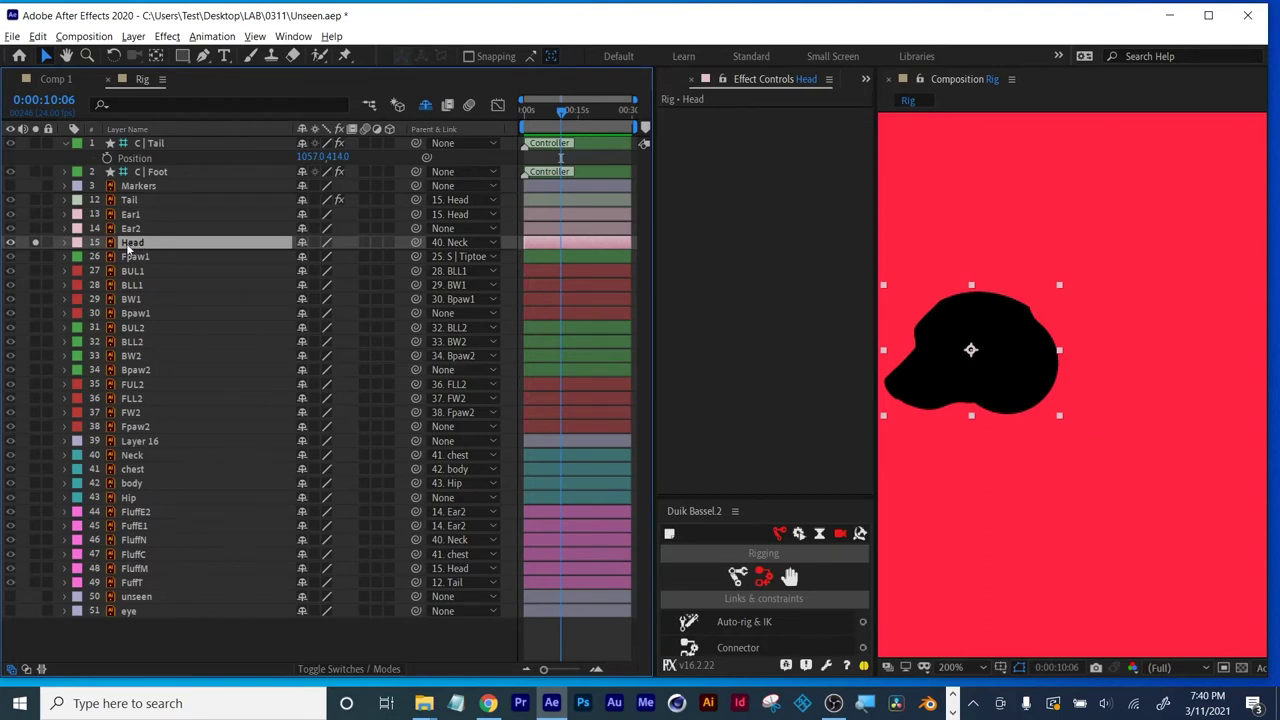
pyautogui.click(128, 230)
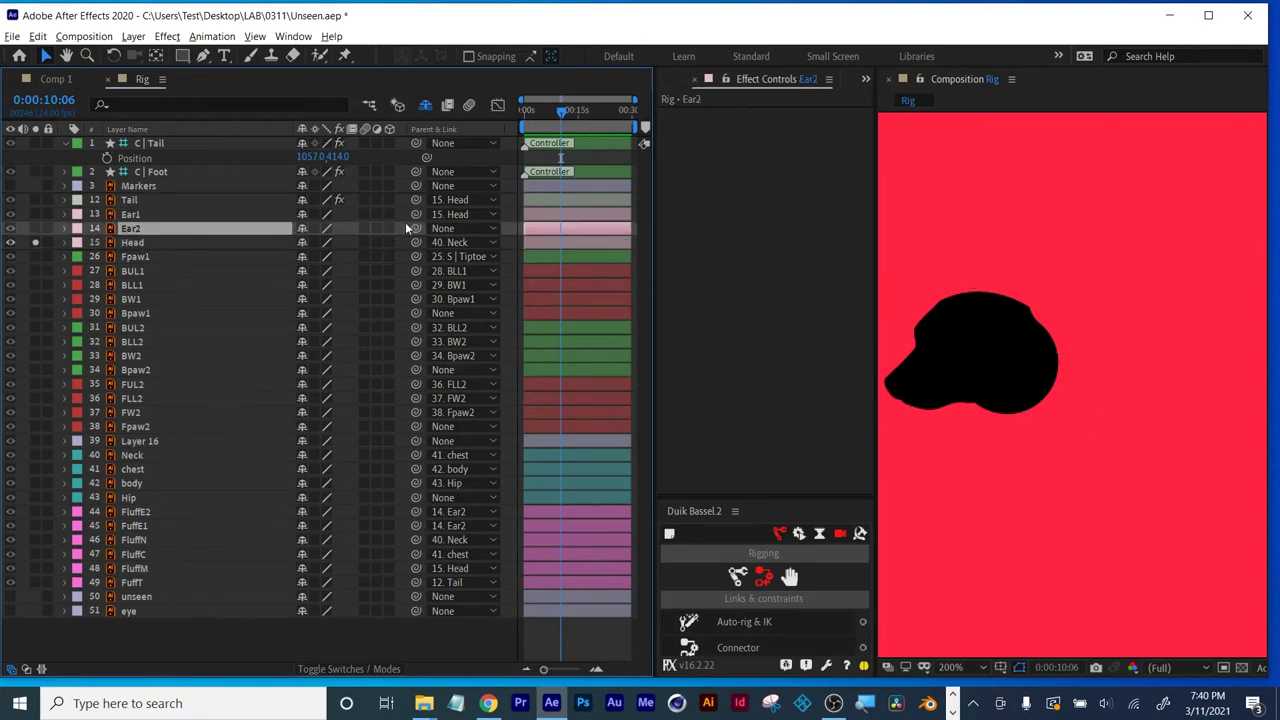
pyautogui.moveTo(416, 229); pyautogui.dragTo(145, 243)
pyautogui.click(133, 214)
pyautogui.moveTo(416, 214); pyautogui.dragTo(145, 245)
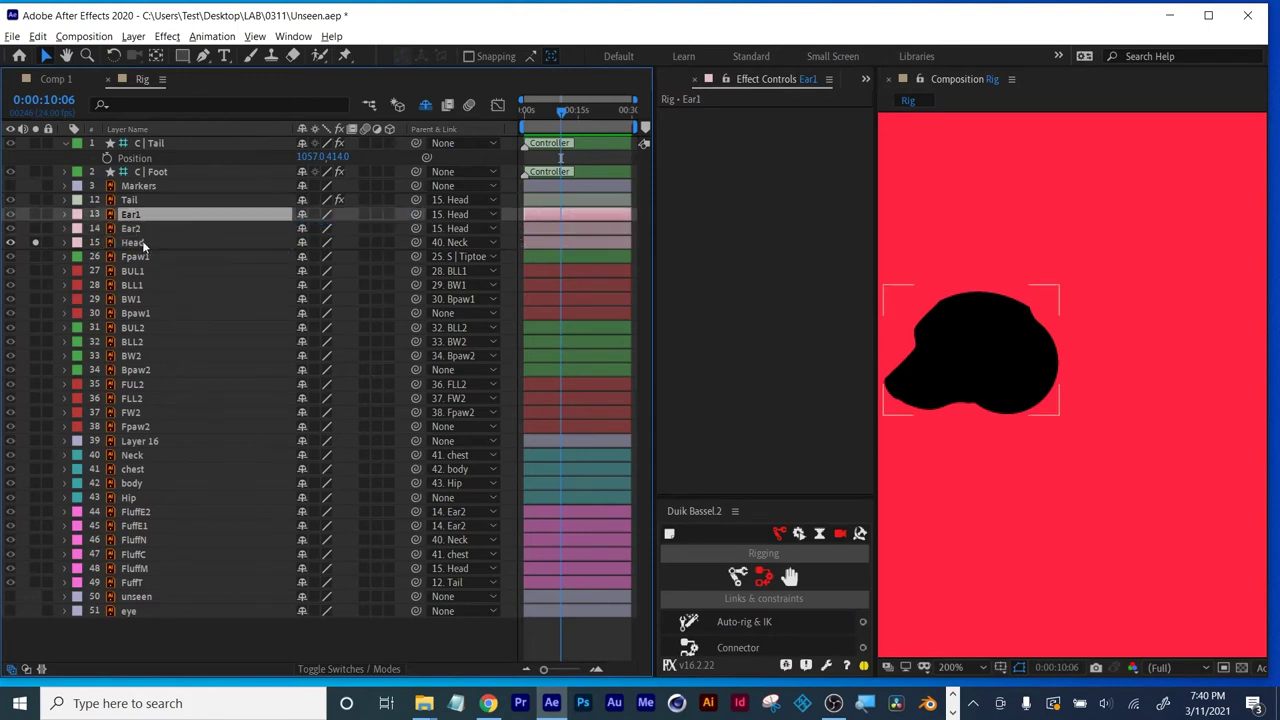
# Save the project as a new file named Unseen_MW in the 0311 folder.
pyautogui.hotkey('ctrl', 'f')
pyautogui.click(14, 35)
pyautogui.moveTo(49, 189)
pyautogui.click(277, 191)
pyautogui.click(172, 594)
pyautogui.write('_MW')
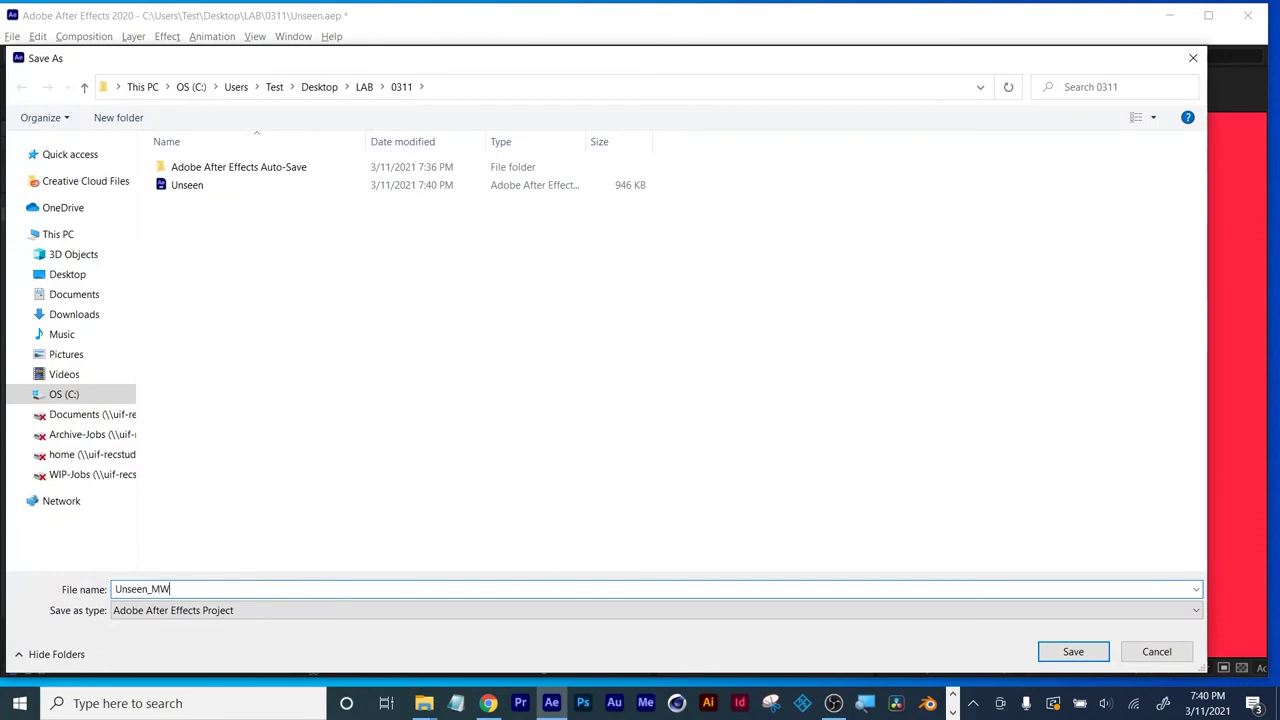
pyautogui.click(1073, 651)
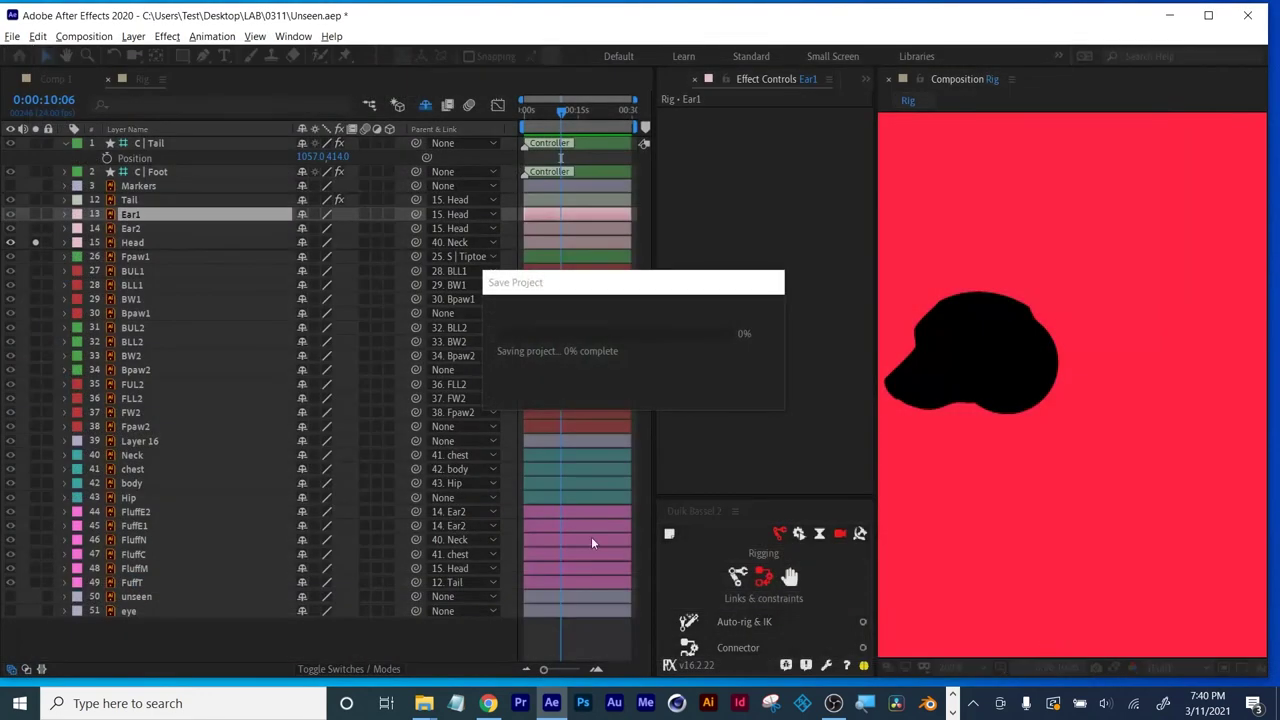
# Solo the Ear2 and Ear1 layers together with the Head layer.
pyautogui.click(133, 243)
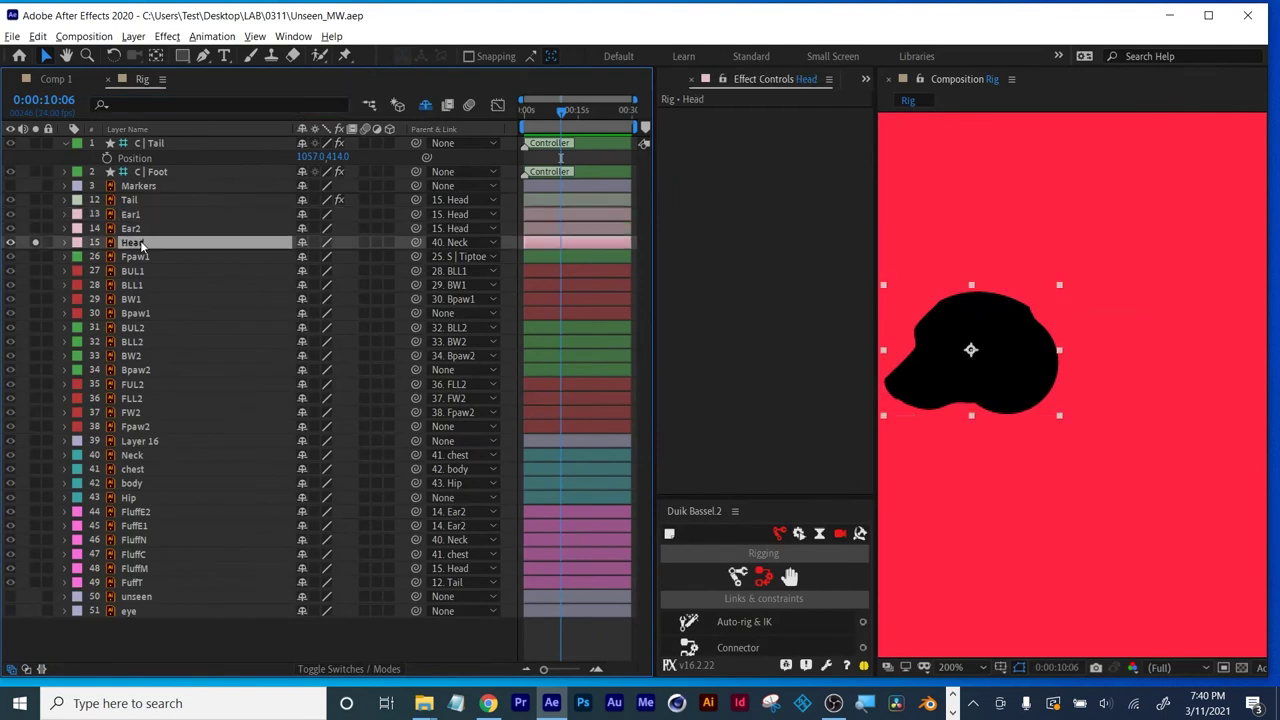
pyautogui.click(35, 228)
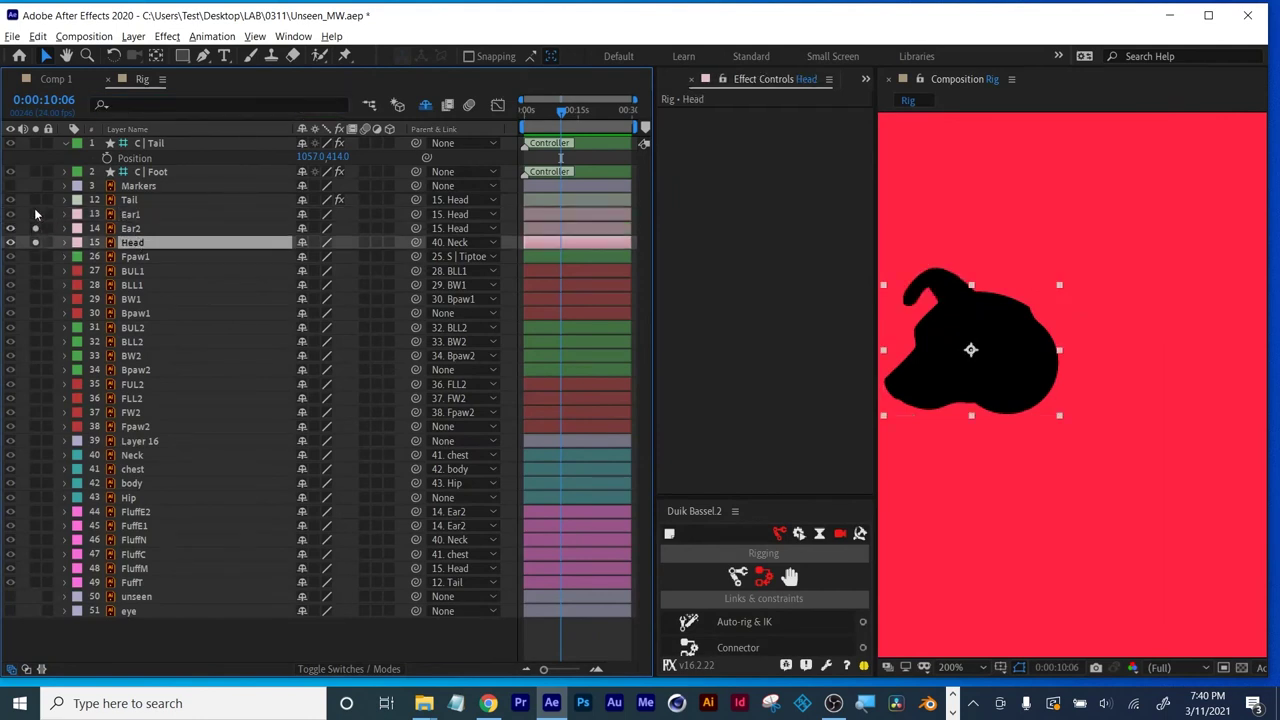
pyautogui.click(35, 214)
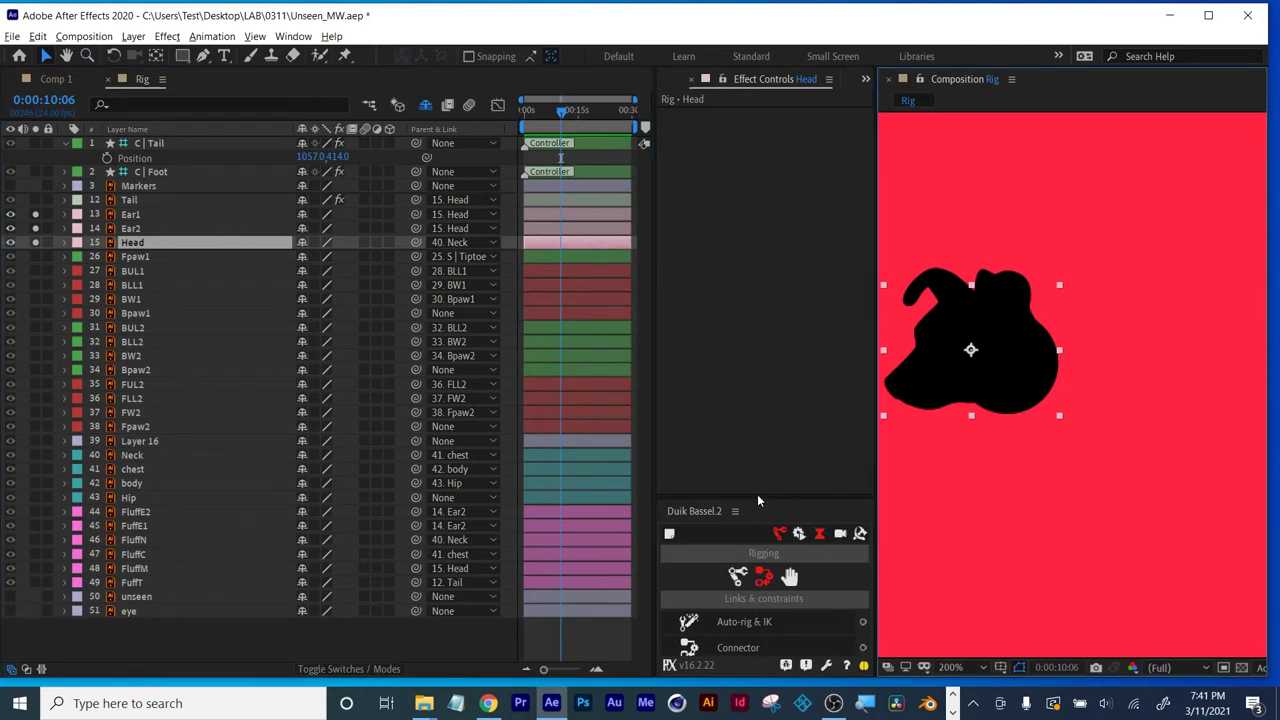
# Enlarge the Duik area and create a Spine structure with a head, 1 neck layer, 0 spine layers and no hips.
pyautogui.moveTo(758, 498); pyautogui.dragTo(742, 132)
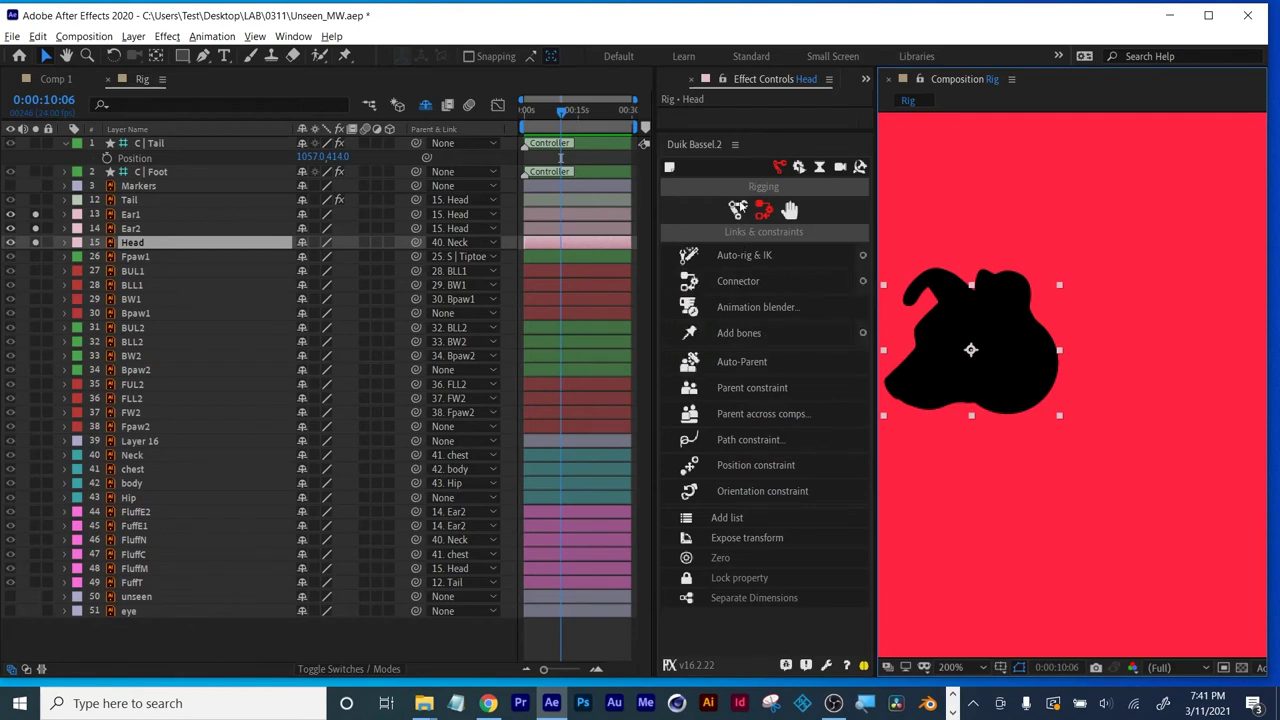
pyautogui.click(740, 208)
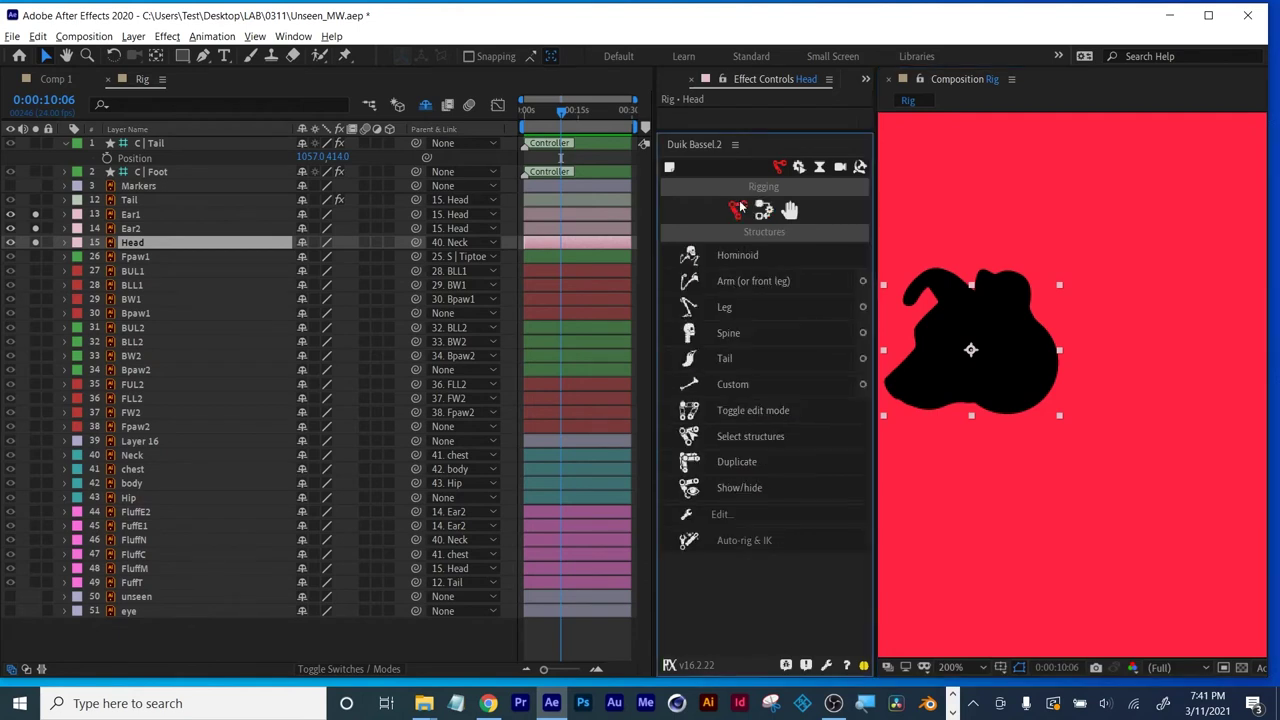
pyautogui.click(729, 334)
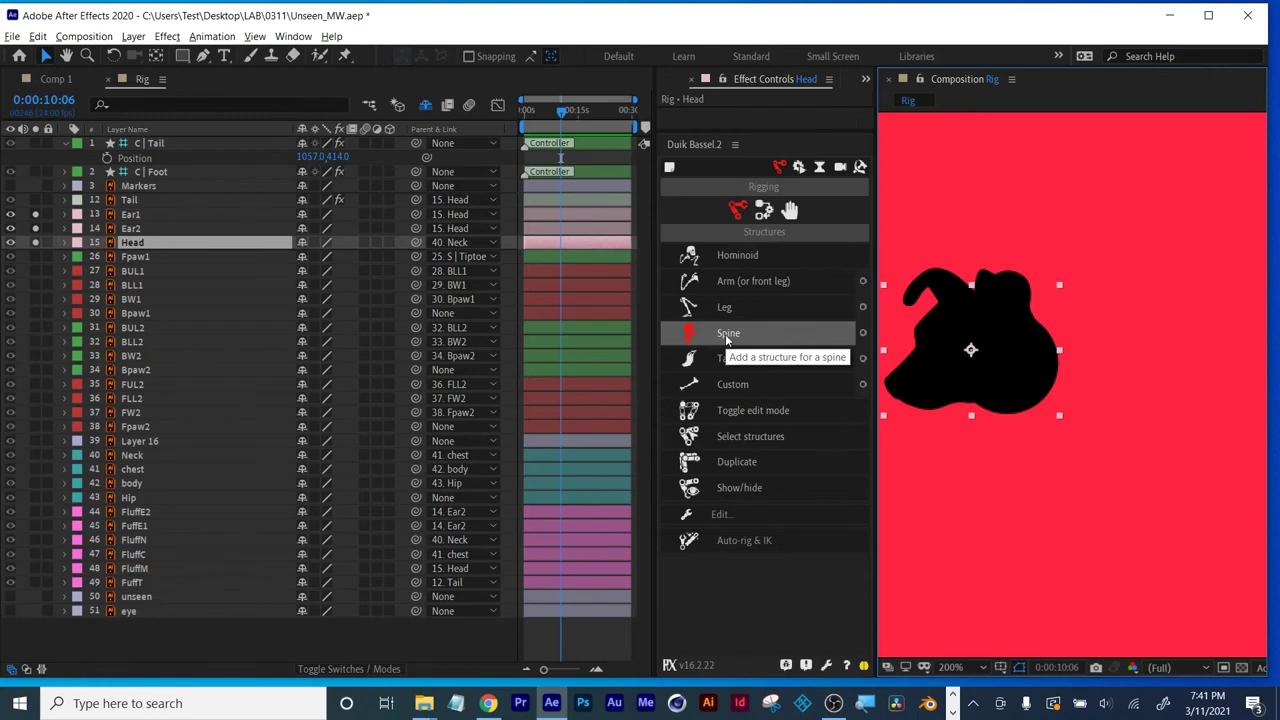
pyautogui.click(862, 334)
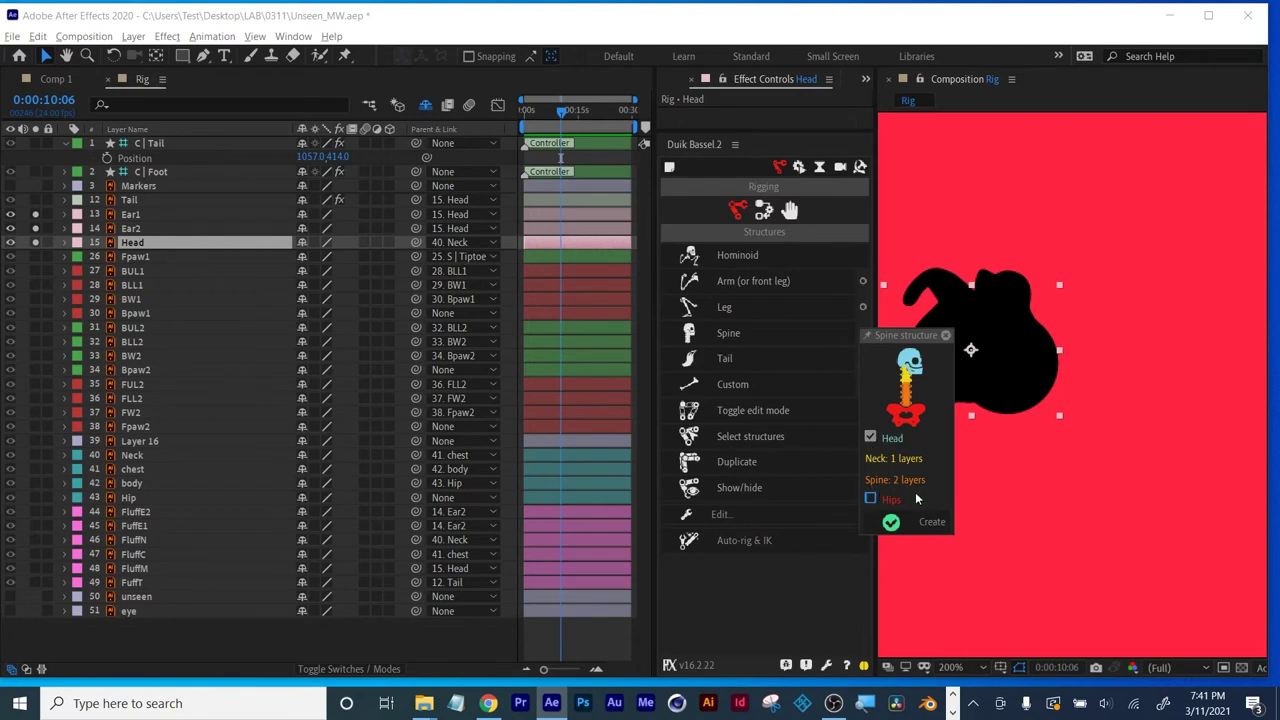
pyautogui.click(903, 482)
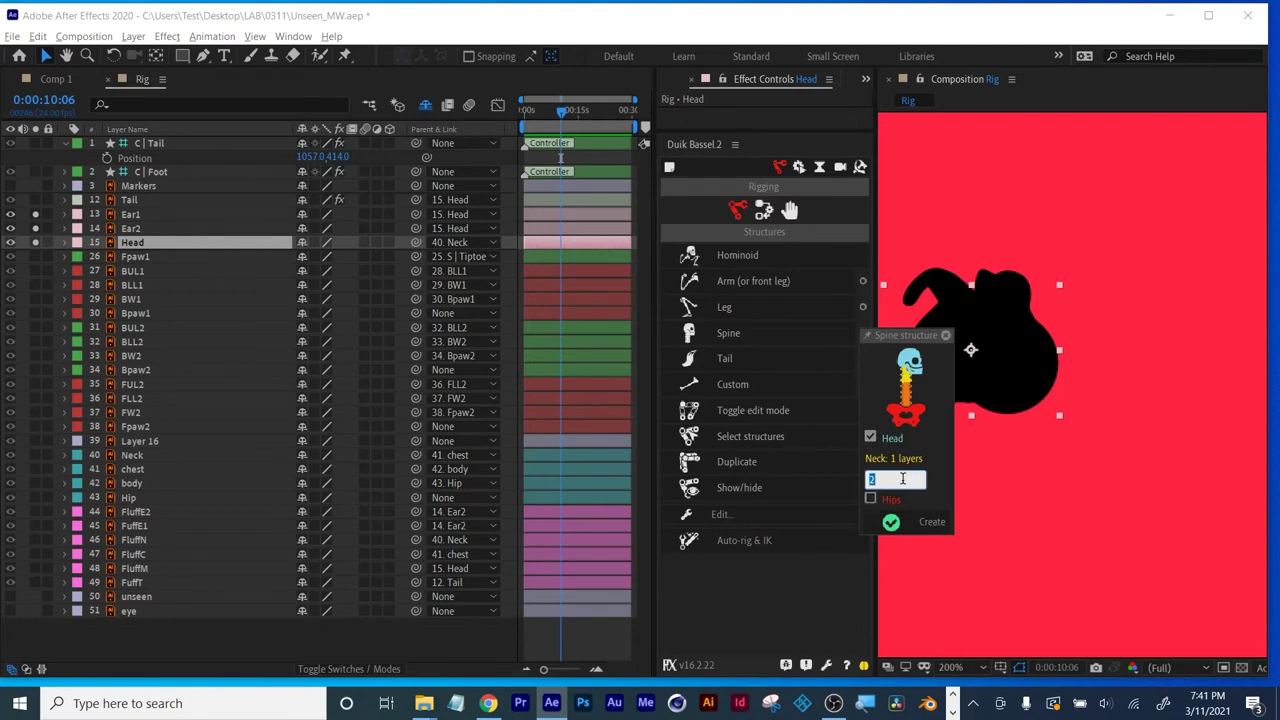
pyautogui.write('0')
pyautogui.press('Return')
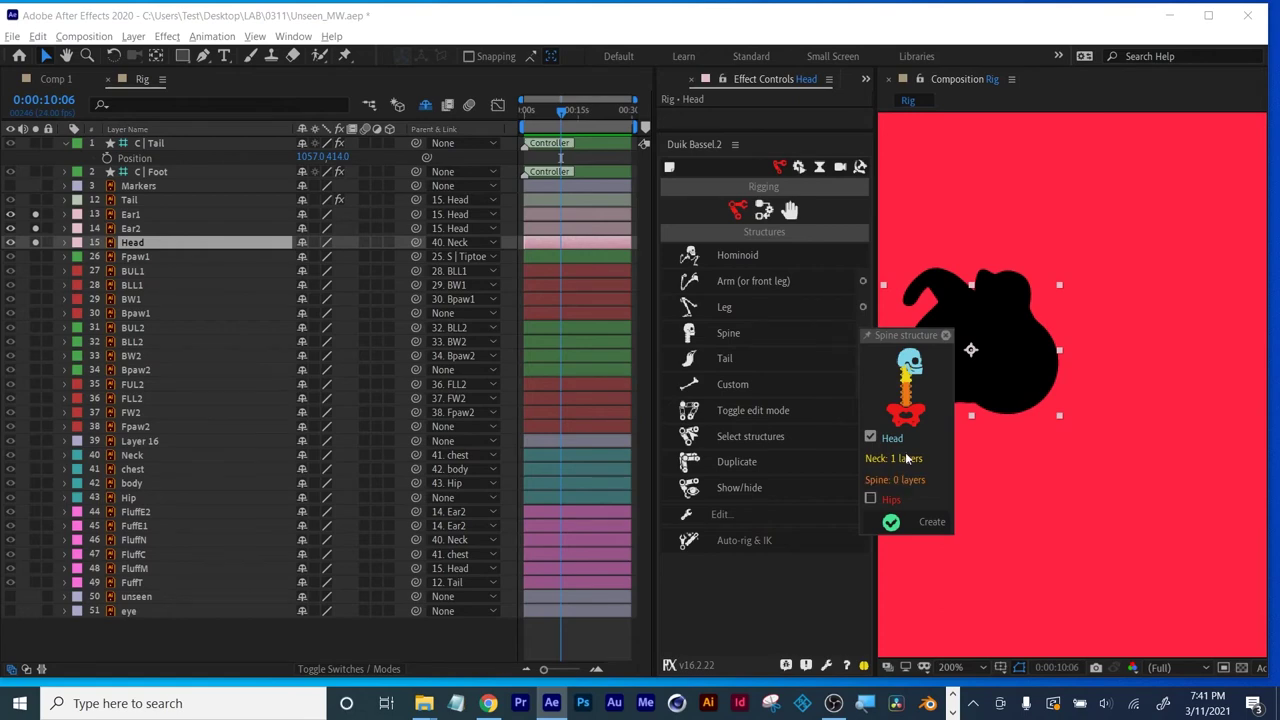
pyautogui.click(926, 521)
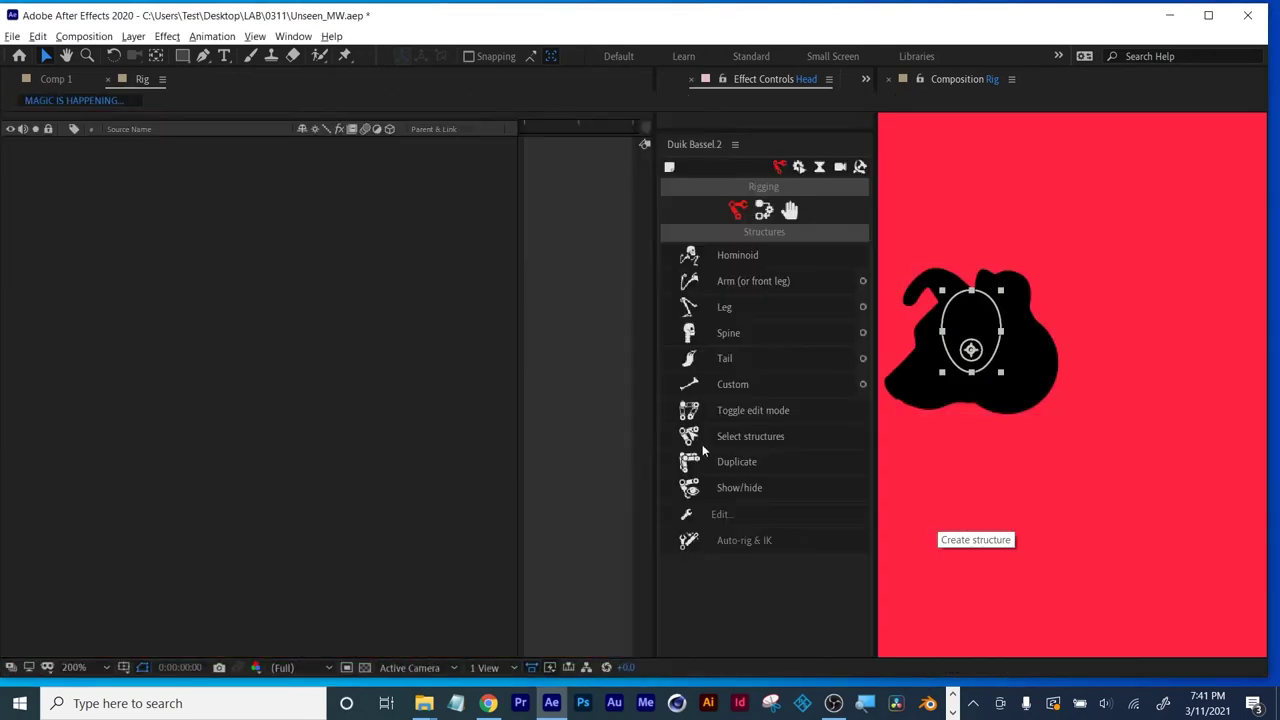
# Pull the spine tip structure away to beyond the back of the dog's head and try different placements for S | Head.
pyautogui.moveTo(975, 171); pyautogui.dragTo(1151, 472)
pyautogui.click(1021, 357)
pyautogui.moveTo(1021, 357); pyautogui.dragTo(1051, 366)
pyautogui.click(186, 168)
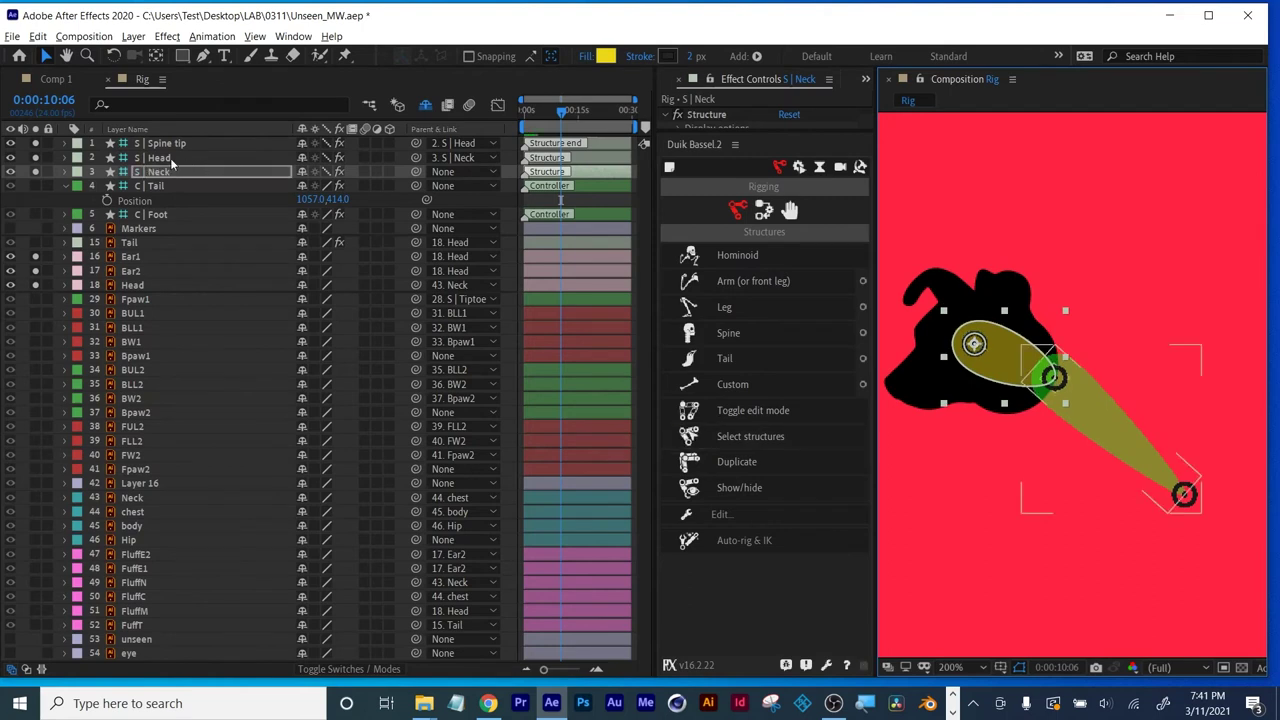
pyautogui.click(186, 158)
pyautogui.moveTo(1186, 493); pyautogui.dragTo(1143, 291)
# Move the S | Neck structure below the back of the dog's head and place the S | Head joint inside the head.
pyautogui.click(977, 346)
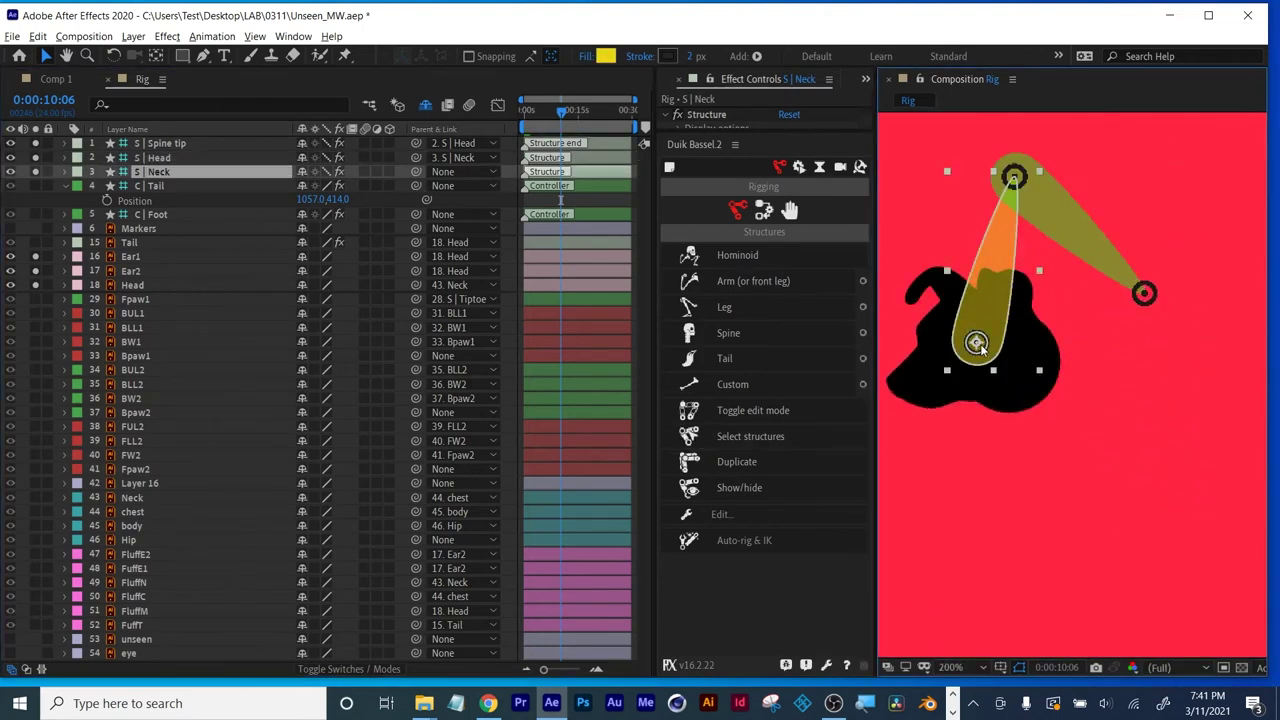
pyautogui.moveTo(977, 343); pyautogui.dragTo(1082, 440)
pyautogui.click(1229, 410)
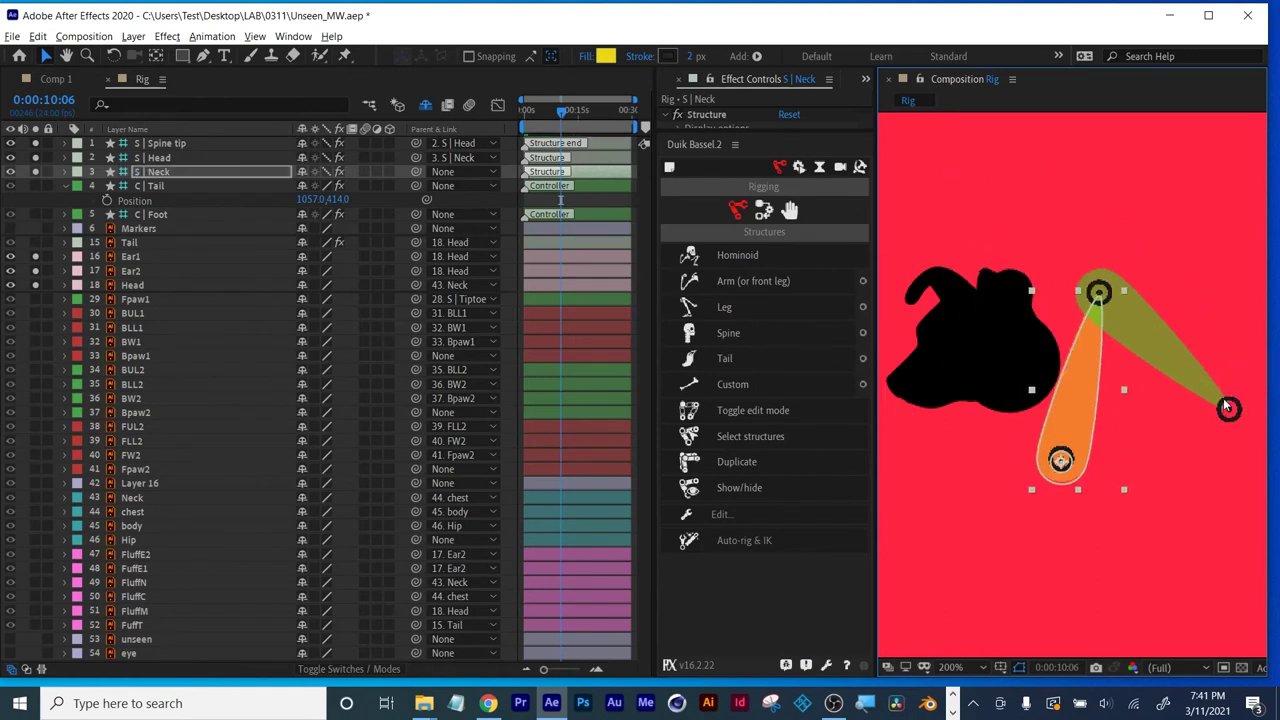
pyautogui.click(1099, 296)
pyautogui.moveTo(1099, 296); pyautogui.dragTo(966, 335)
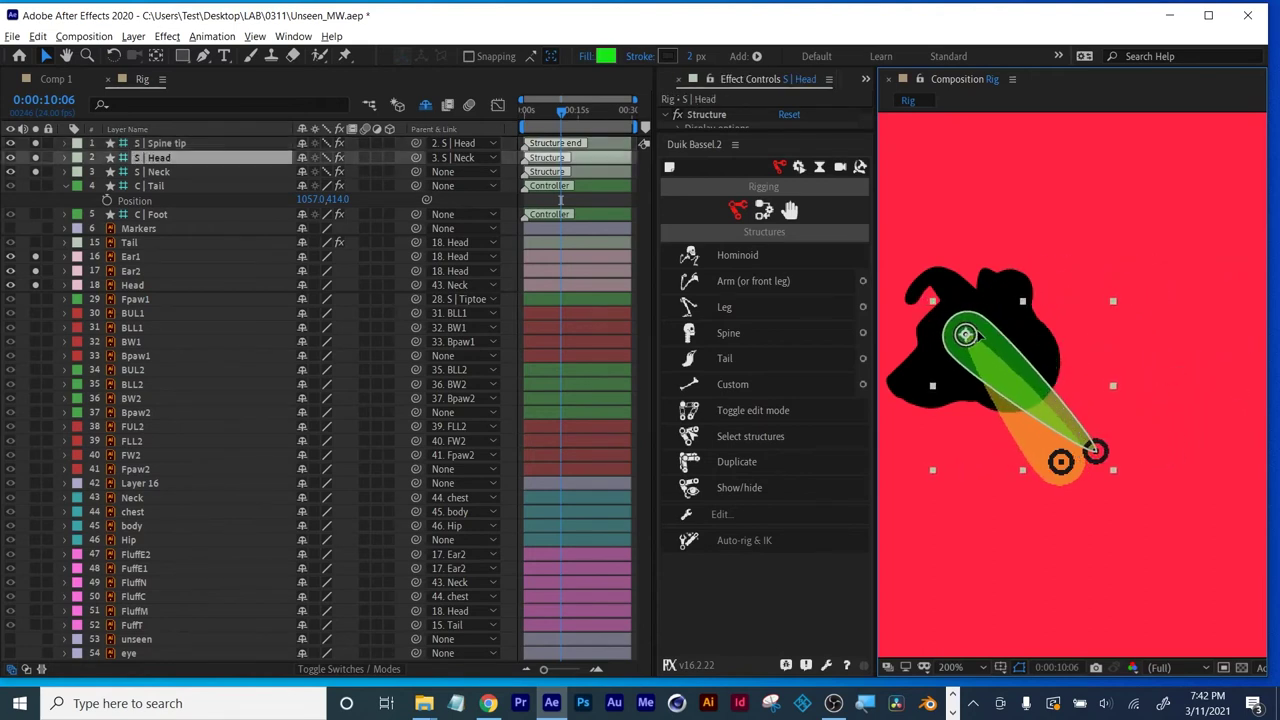
# Shift the S | Head structure slightly and move the S | Spine tip up to the upper part of the dog's head.
pyautogui.moveTo(1103, 449)
pyautogui.mouseDown()
pyautogui.moveTo(1084, 399)
pyautogui.moveTo(1063, 456)
pyautogui.moveTo(1121, 467)
pyautogui.mouseUp()
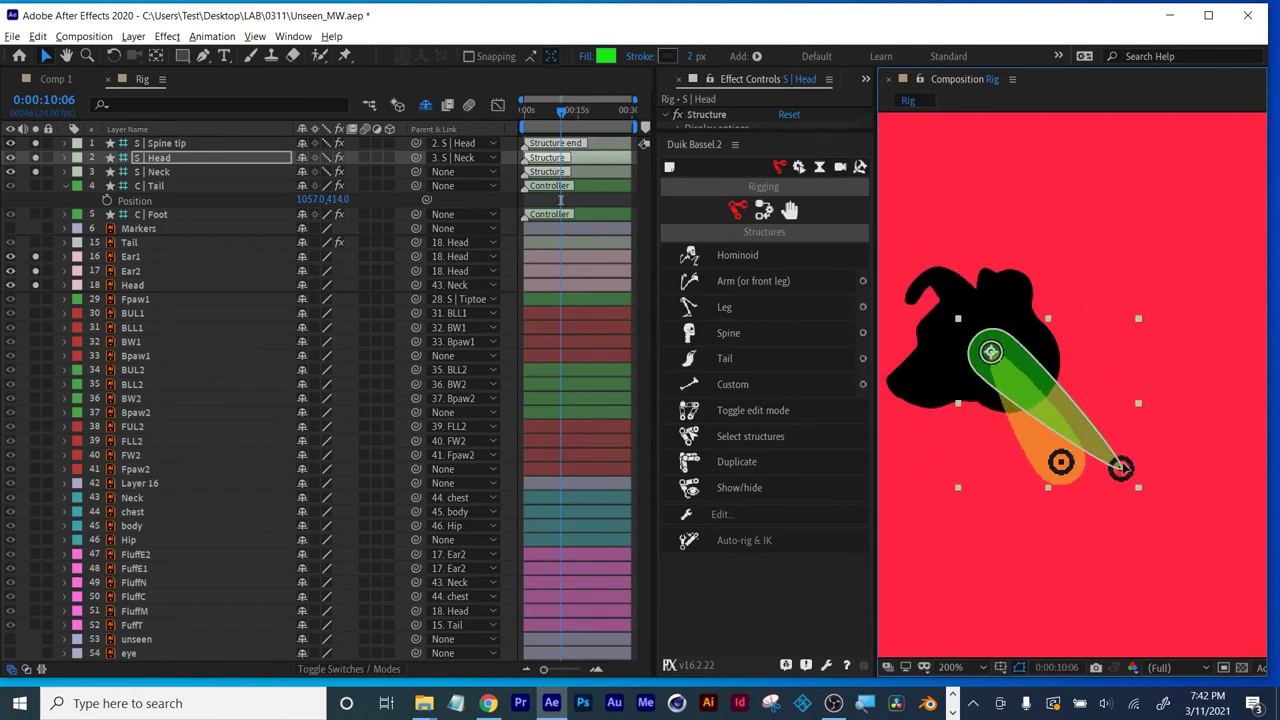
pyautogui.click(1121, 467)
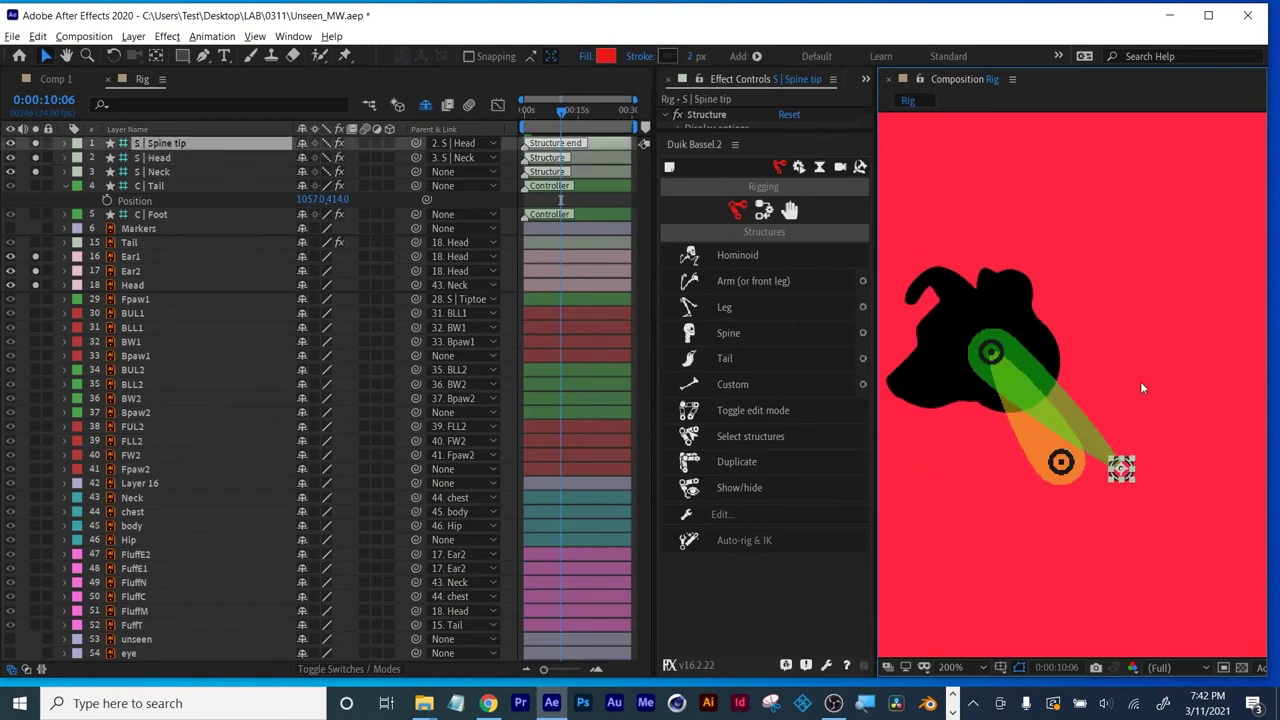
pyautogui.moveTo(1121, 467); pyautogui.dragTo(979, 302)
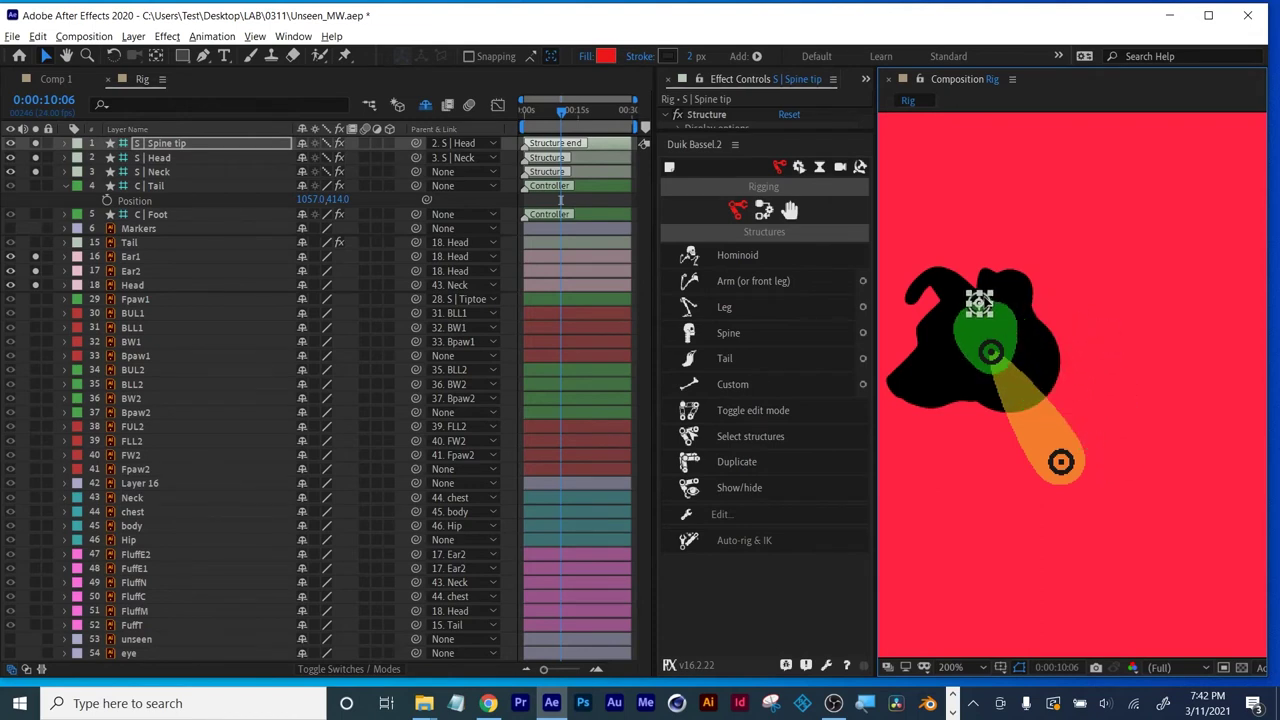
# Place the S | Neck joint at the back of the dog's head, S | Head near the centre and the spine tip by the ears.
pyautogui.click(1061, 461)
pyautogui.moveTo(1061, 461); pyautogui.dragTo(1044, 384)
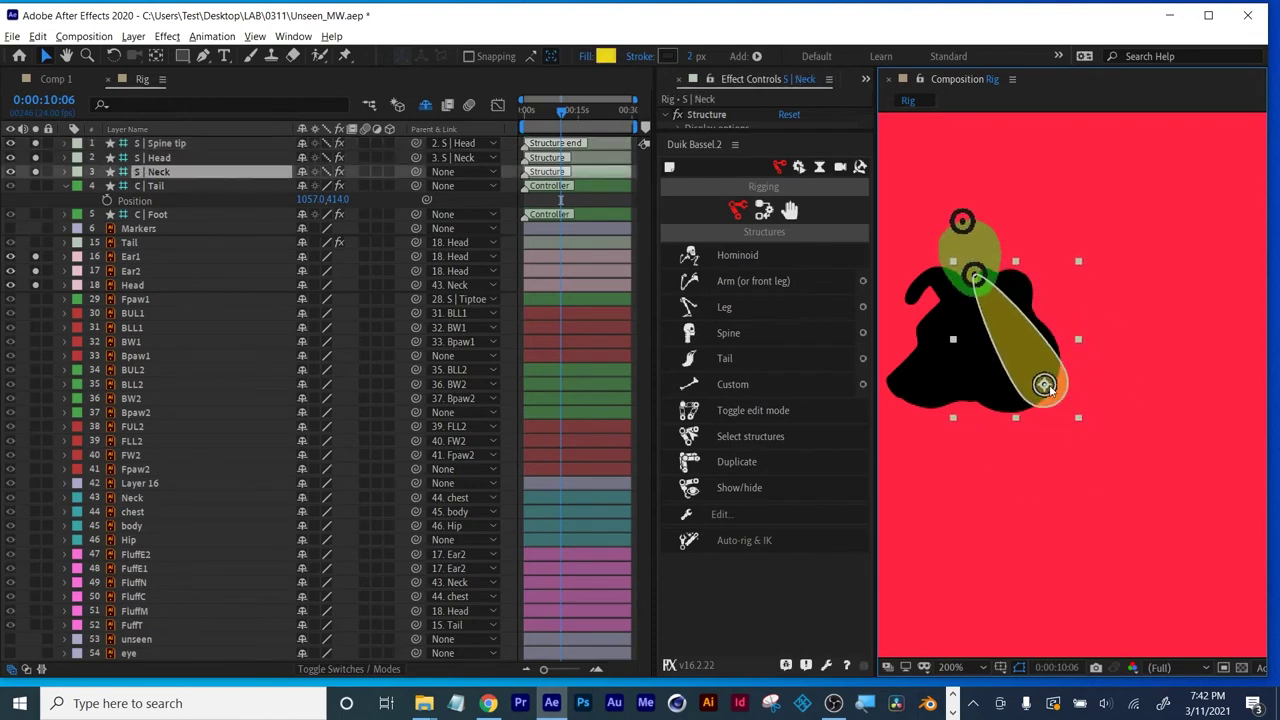
pyautogui.click(973, 273)
pyautogui.moveTo(973, 273); pyautogui.dragTo(987, 335)
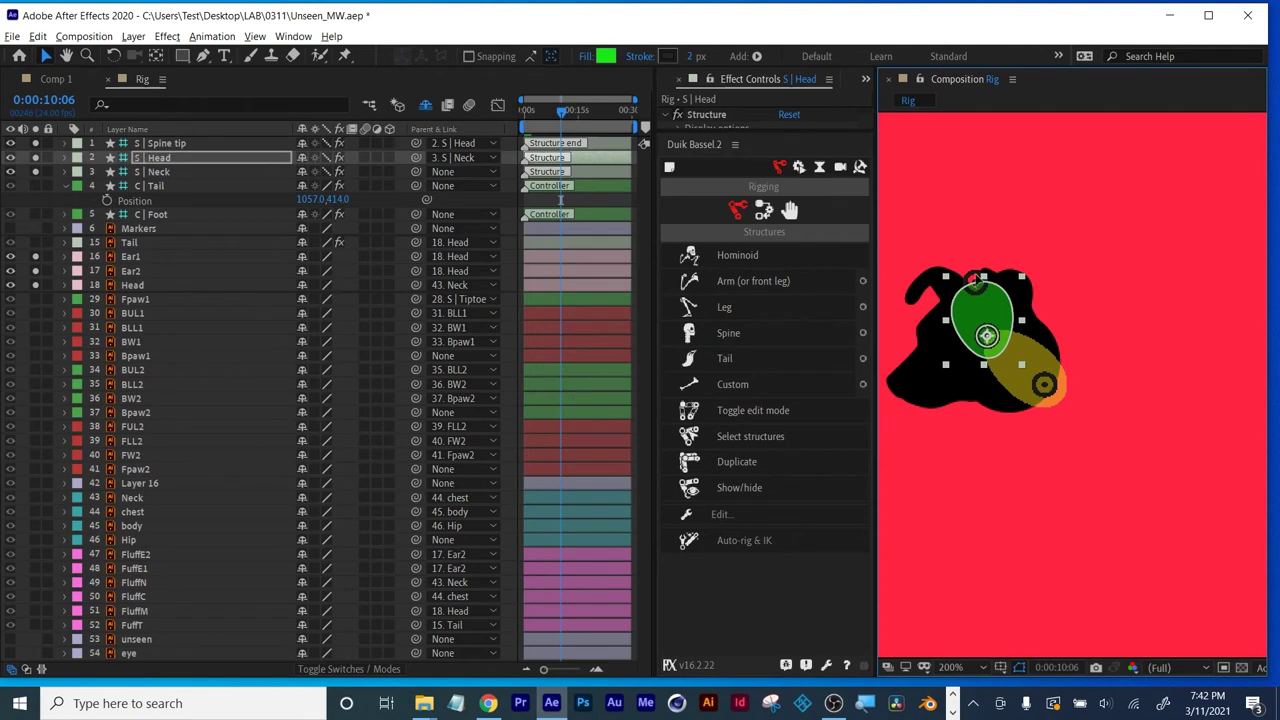
pyautogui.click(160, 147)
pyautogui.moveTo(971, 278); pyautogui.dragTo(958, 283)
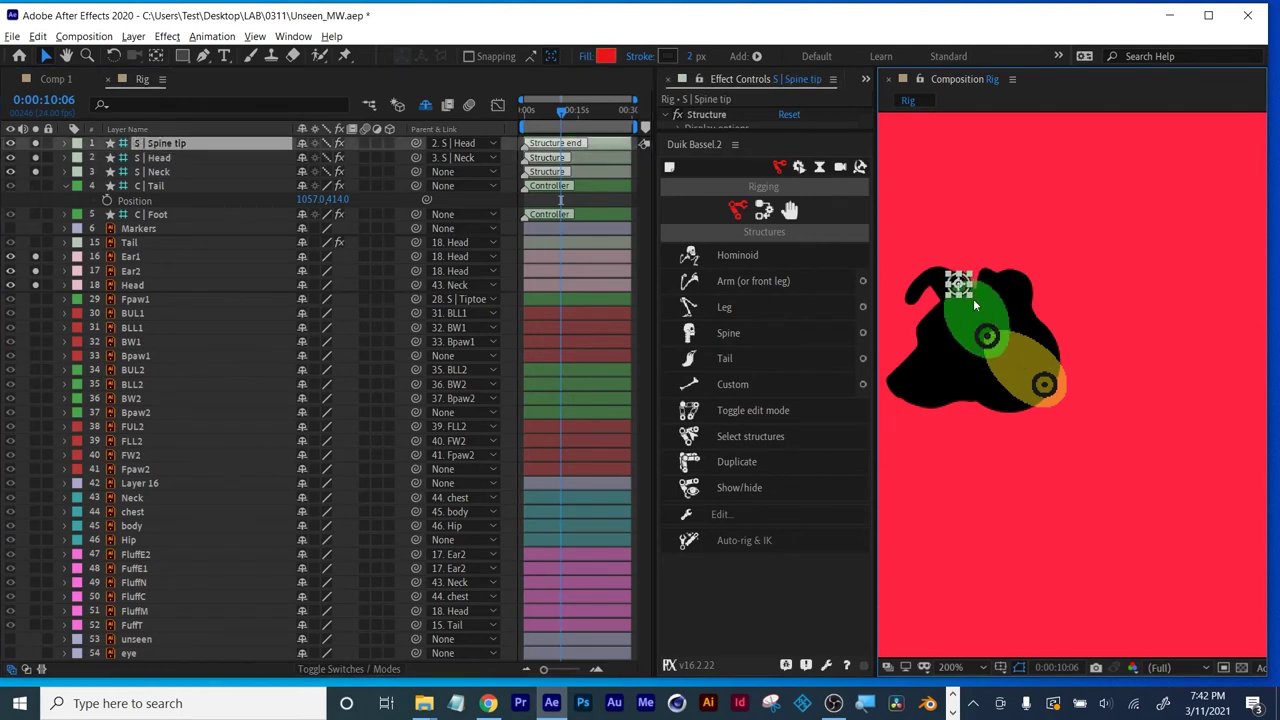
pyautogui.click(796, 420)
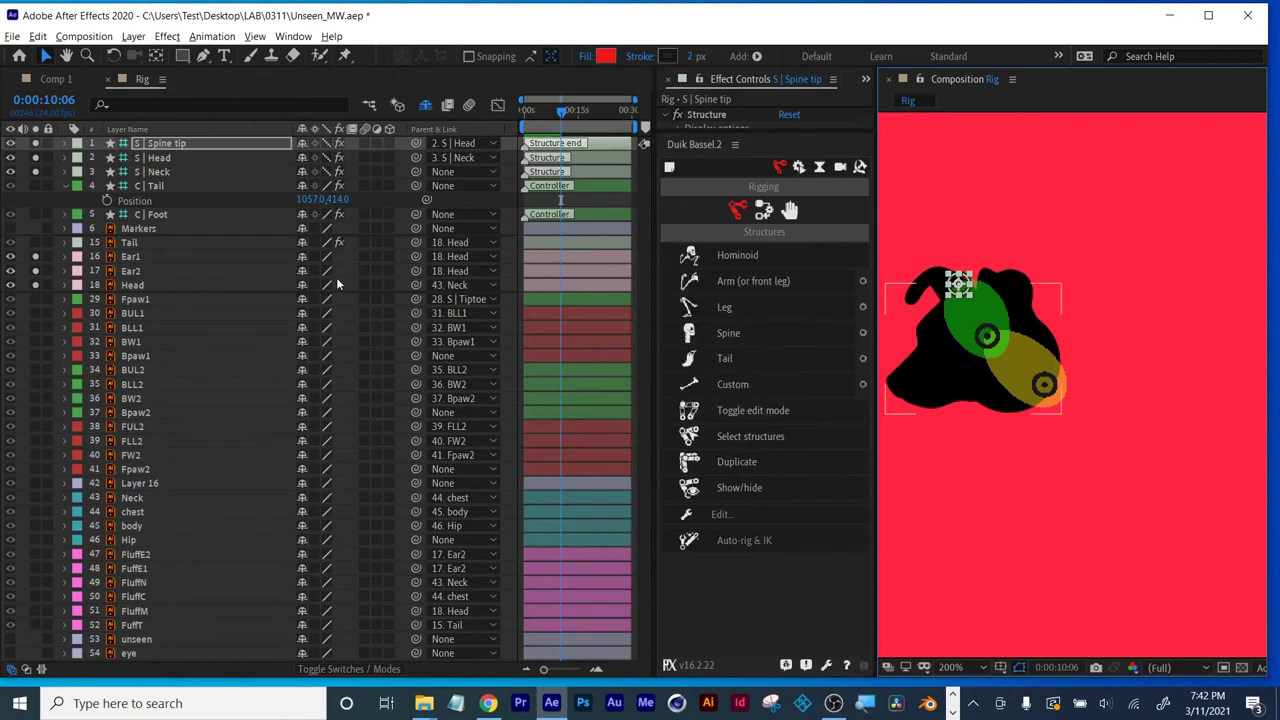
pyautogui.click(158, 172)
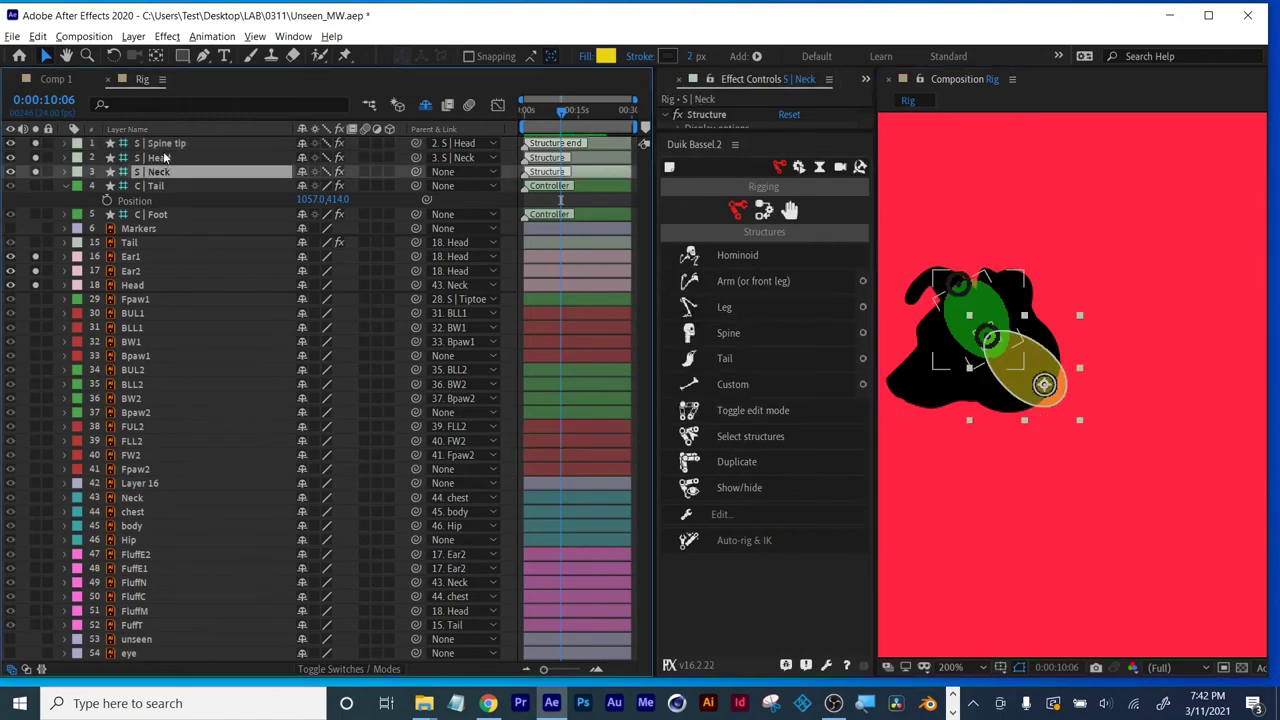
pyautogui.click(1075, 391)
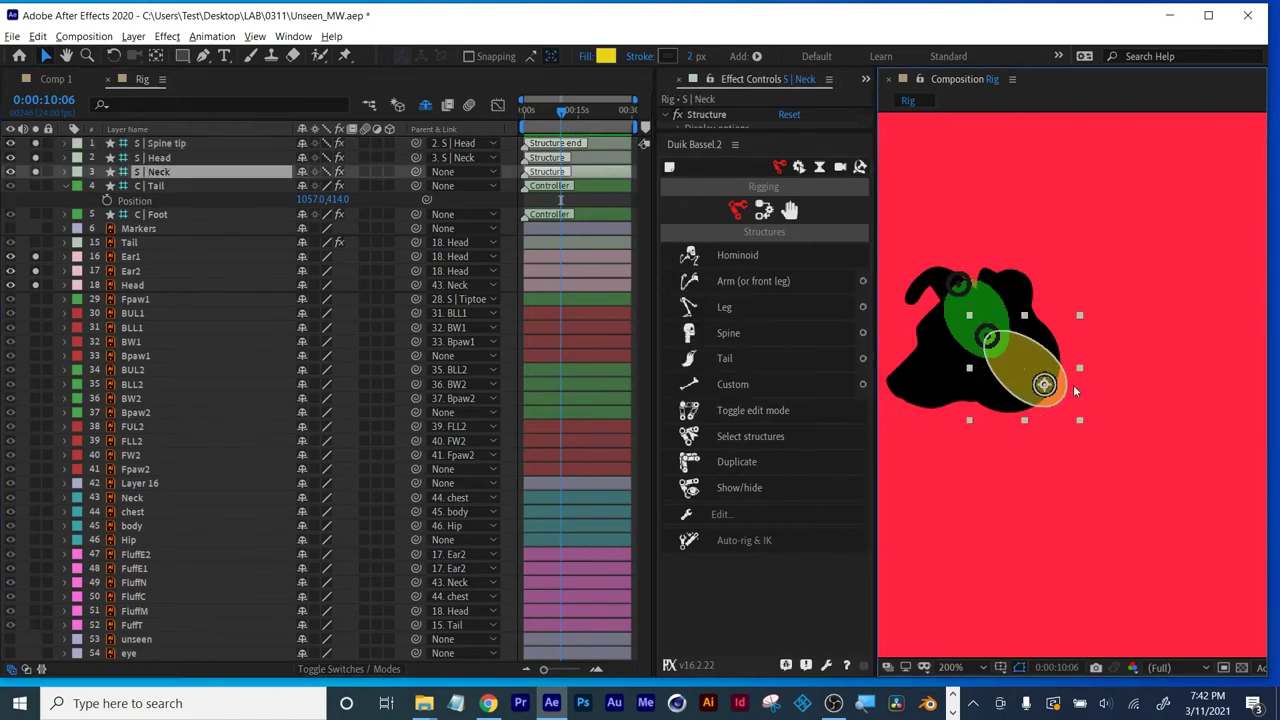
pyautogui.click(134, 287)
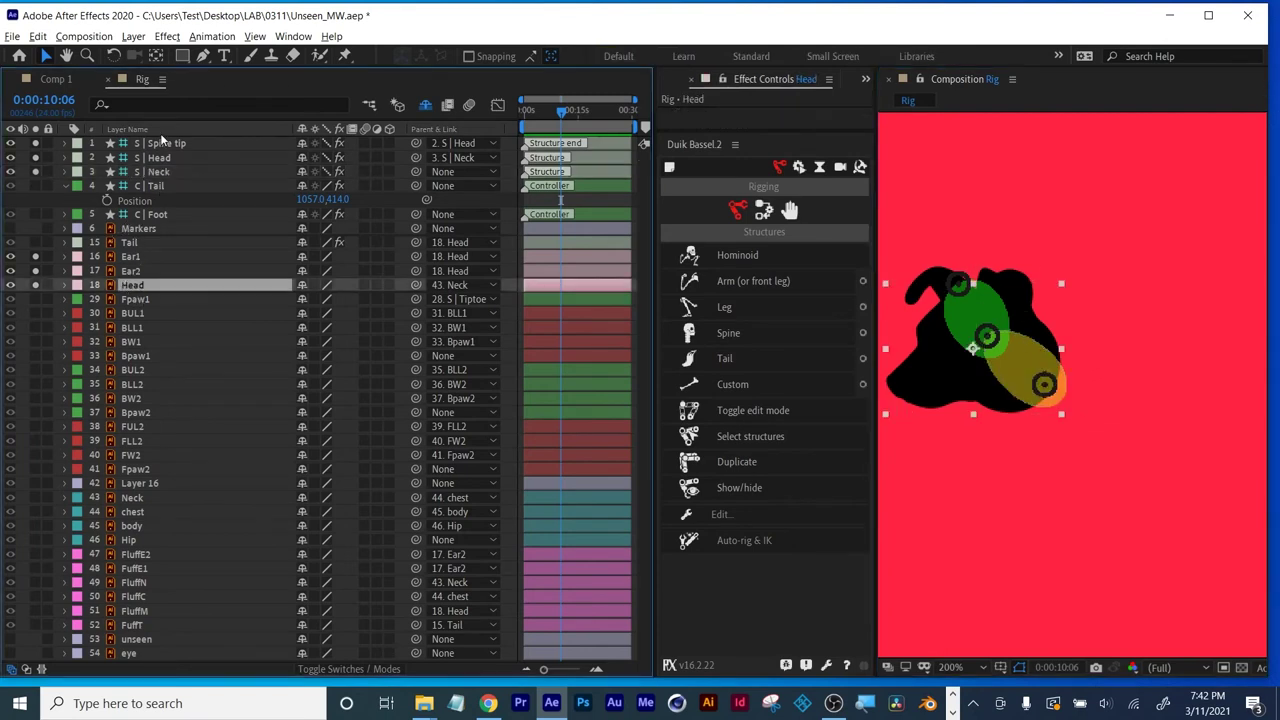
# Collapse the C | Tail layer and move the S | Spine tip, S | Head and S | Neck layers directly above the Head layer.
pyautogui.click(66, 187)
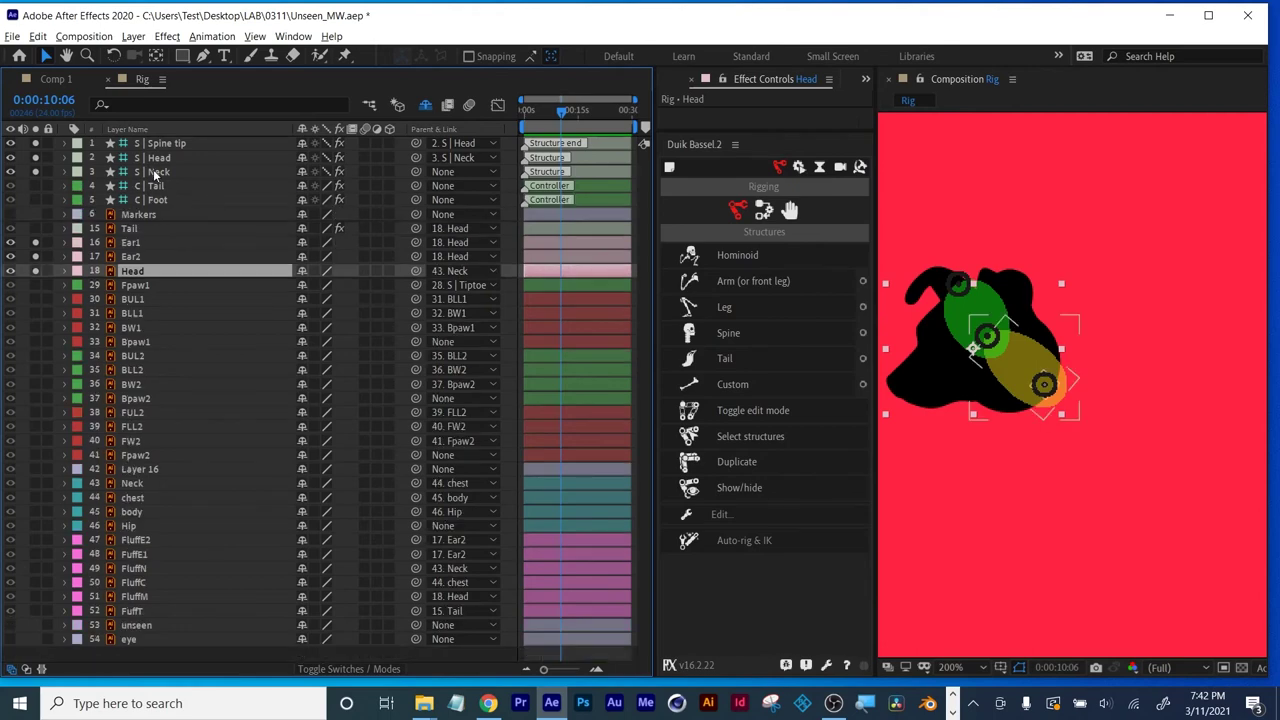
pyautogui.click(152, 172)
pyautogui.keyDown('shift'); pyautogui.click(171, 144); pyautogui.keyUp('shift')
pyautogui.moveTo(171, 145); pyautogui.dragTo(150, 266)
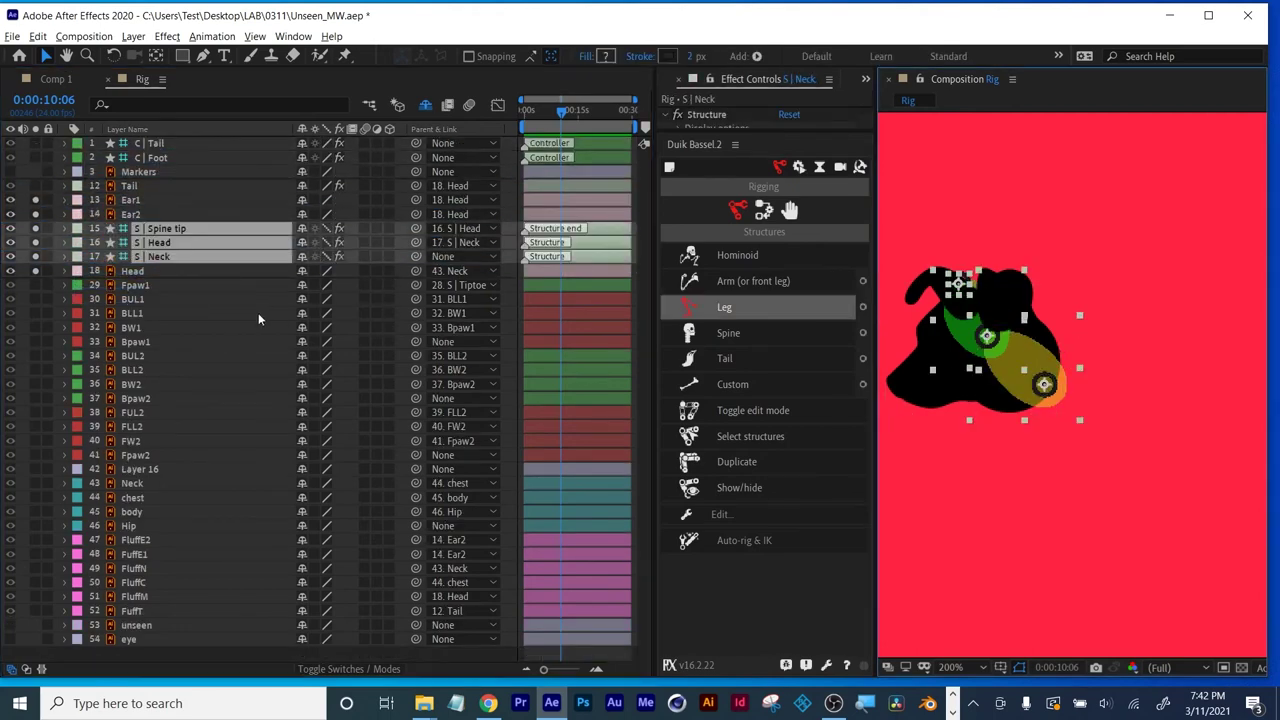
# Unsolo Ear1 and Ear2, and adjust the S | Spine tip and S | Head joints so they sit within the head shape.
pyautogui.click(36, 215)
pyautogui.click(36, 200)
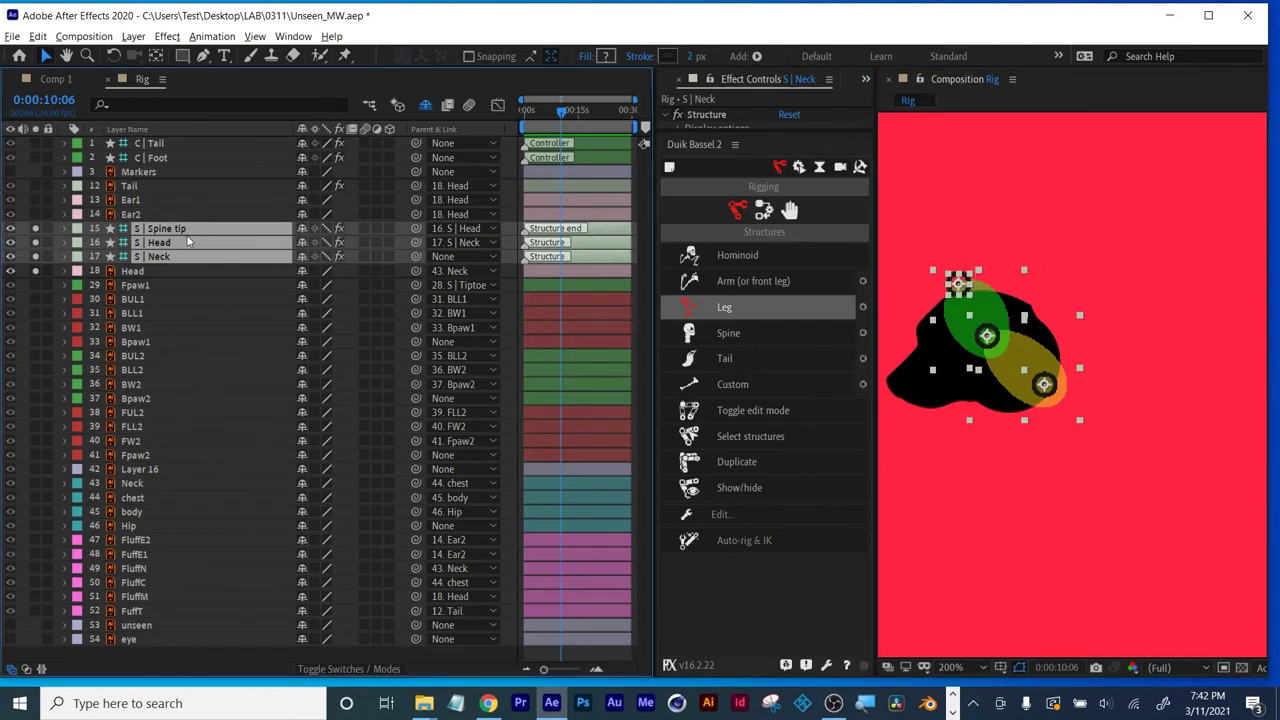
pyautogui.click(125, 187)
pyautogui.click(160, 242)
pyautogui.click(163, 229)
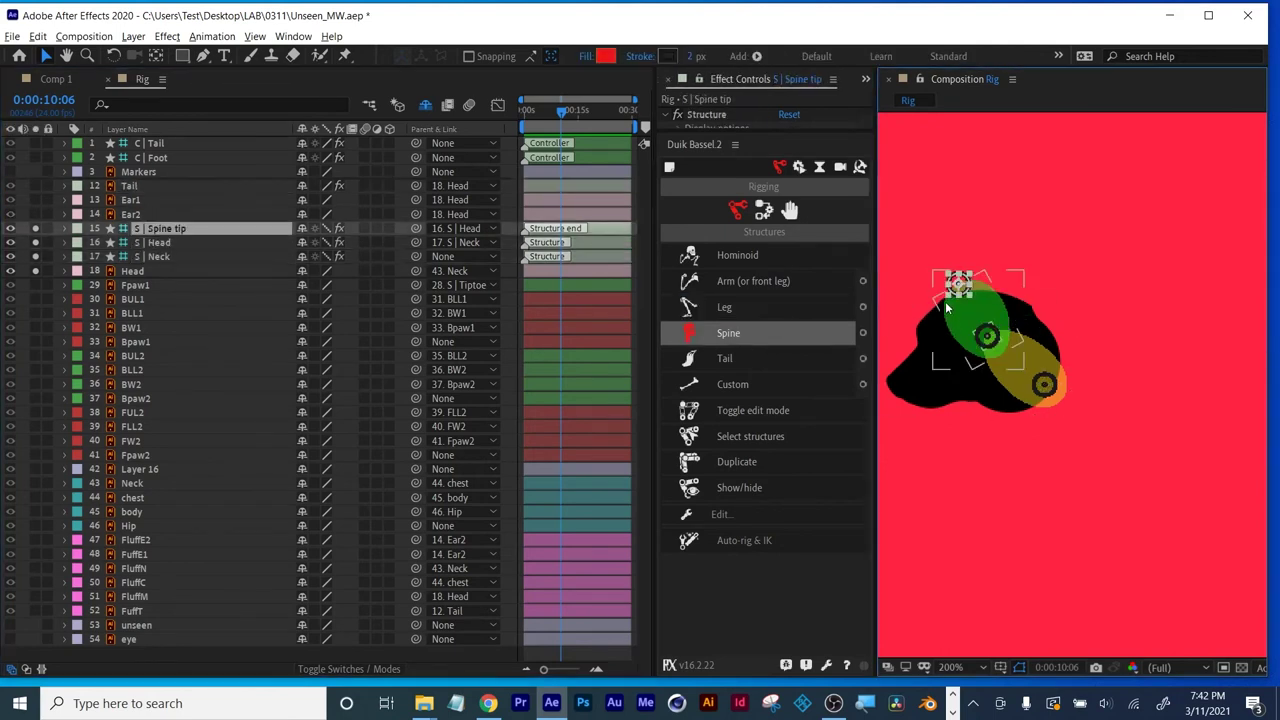
pyautogui.moveTo(958, 283); pyautogui.dragTo(996, 342)
pyautogui.click(1000, 343)
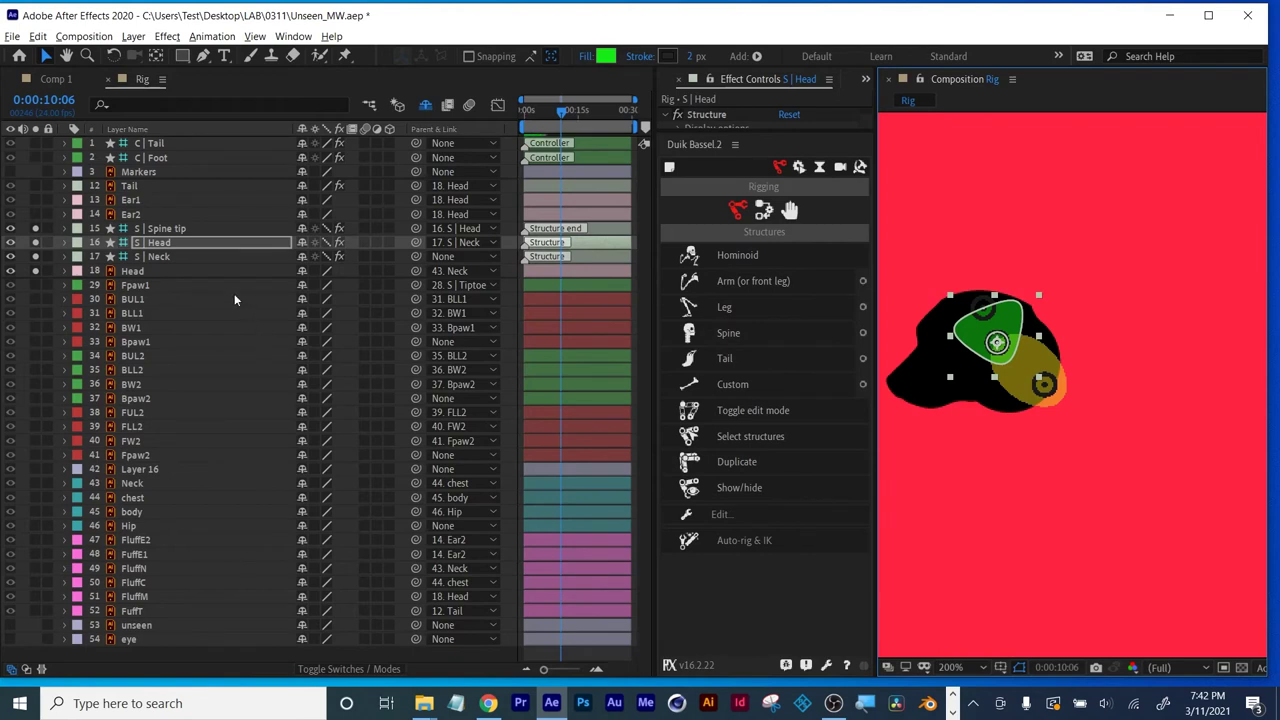
# Add puppet pins to the Head layer at the neck, head and spine tip joints, and set its Puppet Engine to Legacy.
pyautogui.click(132, 271)
pyautogui.click(344, 55)
pyautogui.click(1045, 384)
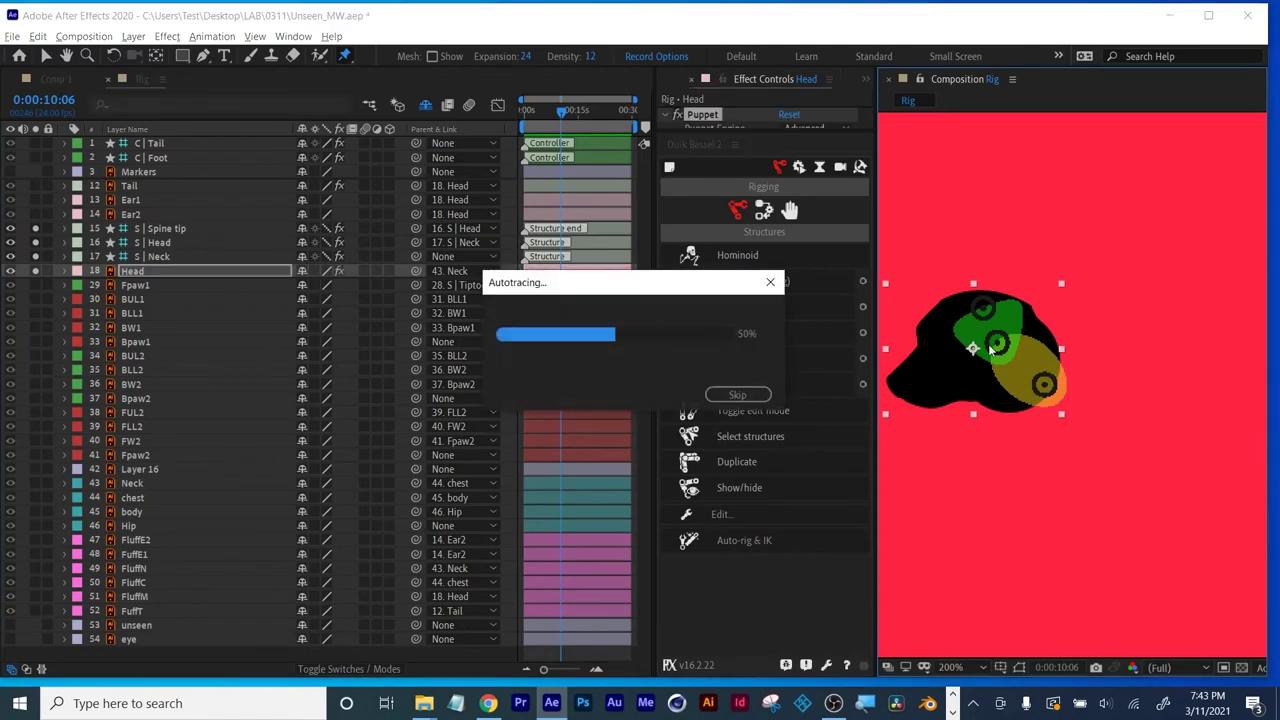
pyautogui.click(999, 342)
pyautogui.click(983, 304)
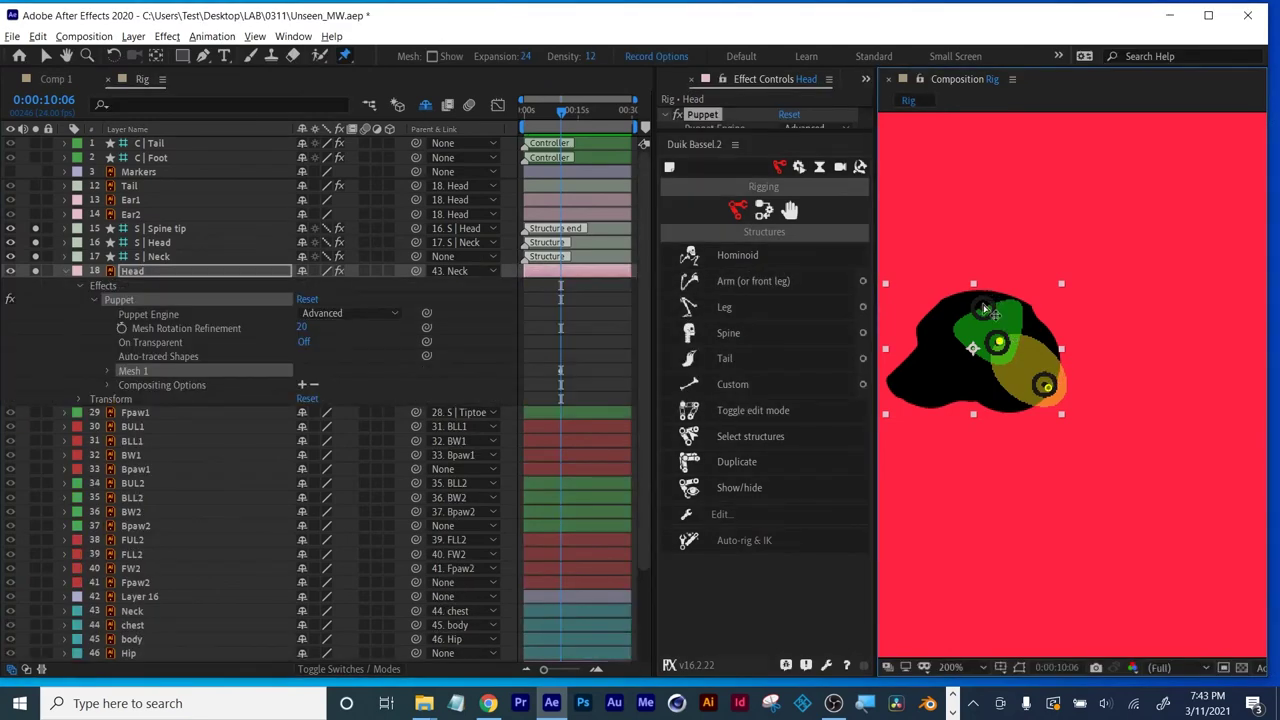
pyautogui.click(335, 313)
pyautogui.click(352, 327)
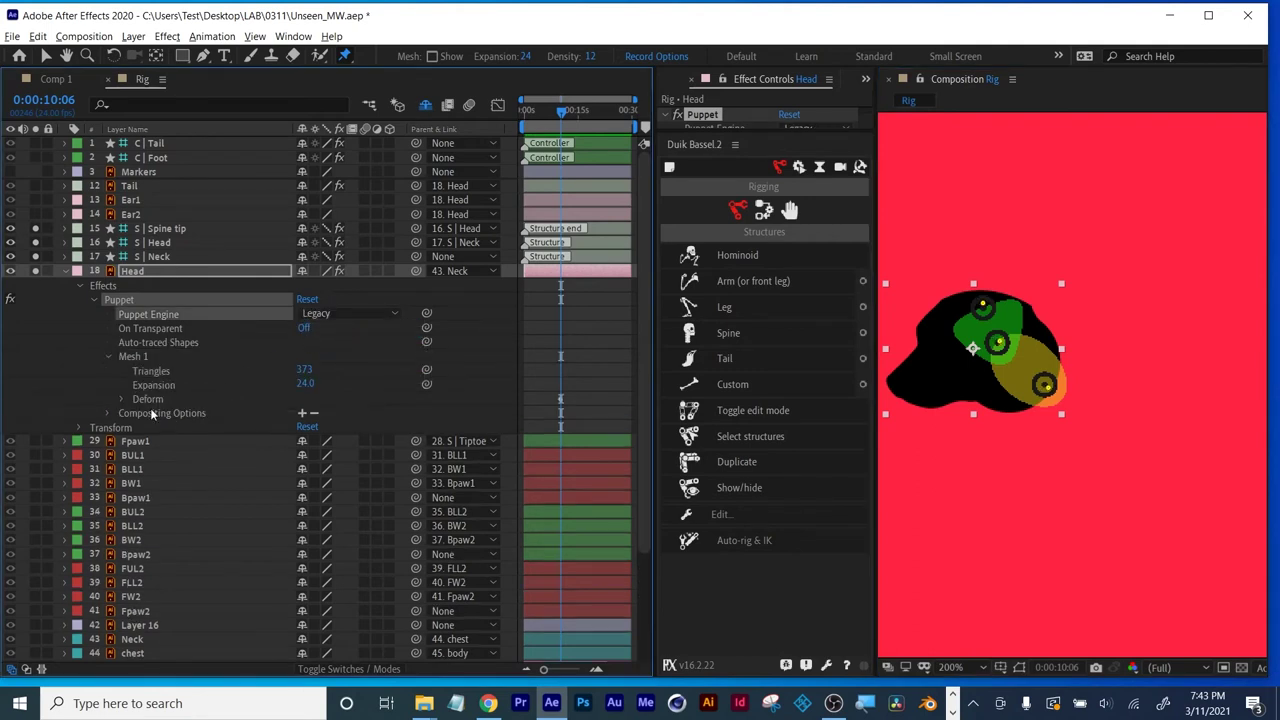
# Expand the Head layer's Puppet mesh deform pins and rename Puppet Pin 1 to neck.
pyautogui.click(123, 399)
pyautogui.click(174, 442)
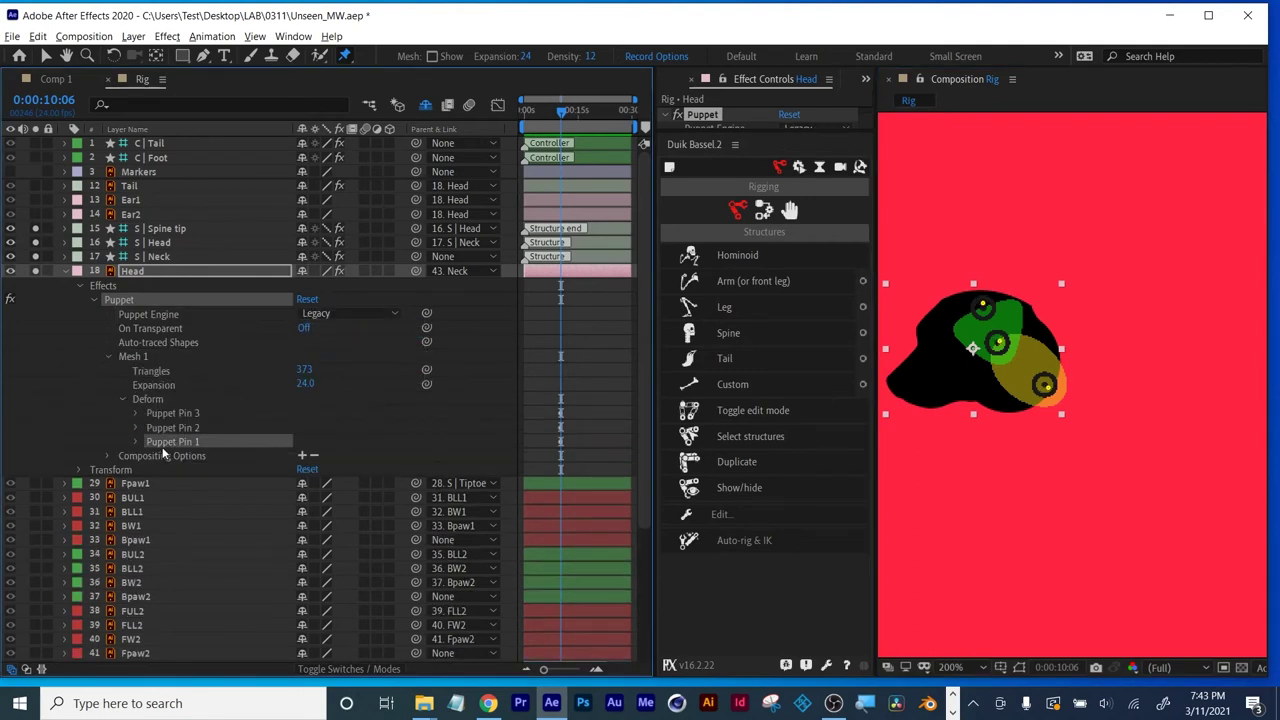
pyautogui.press('s')
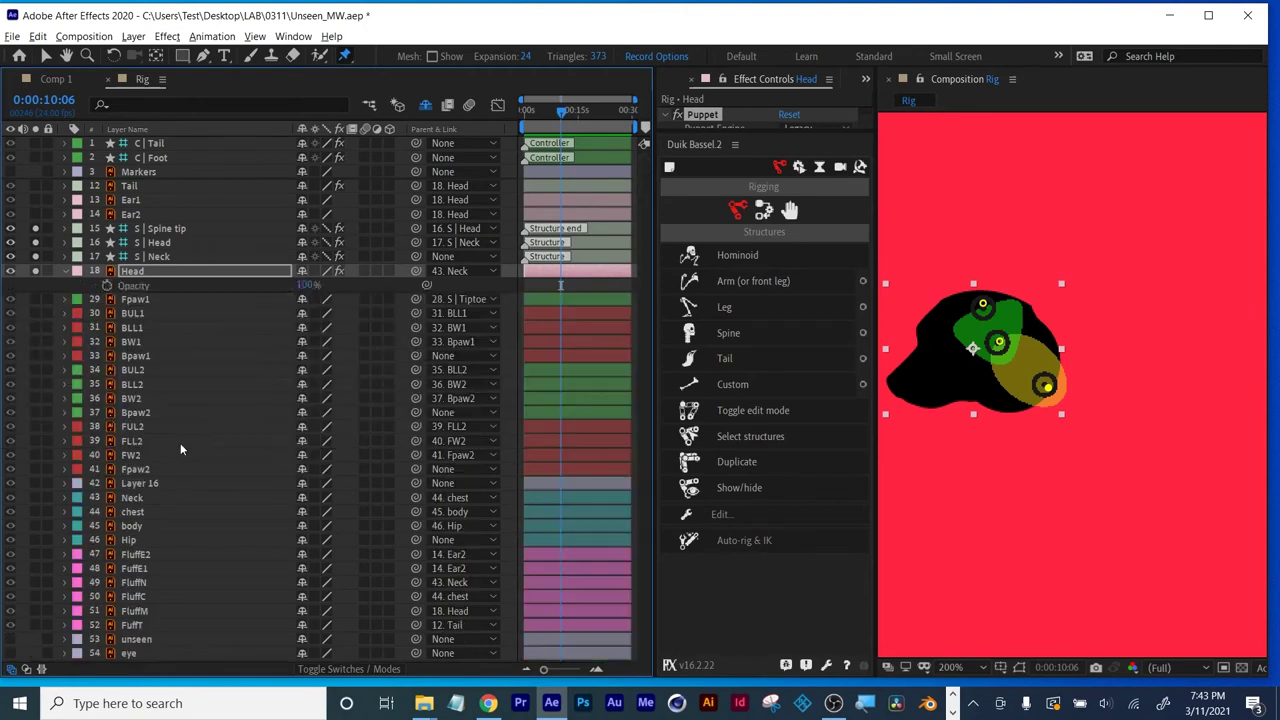
pyautogui.click(66, 271)
pyautogui.click(66, 271)
pyautogui.click(90, 299)
pyautogui.click(90, 299)
pyautogui.click(90, 299)
pyautogui.click(91, 300)
pyautogui.click(108, 356)
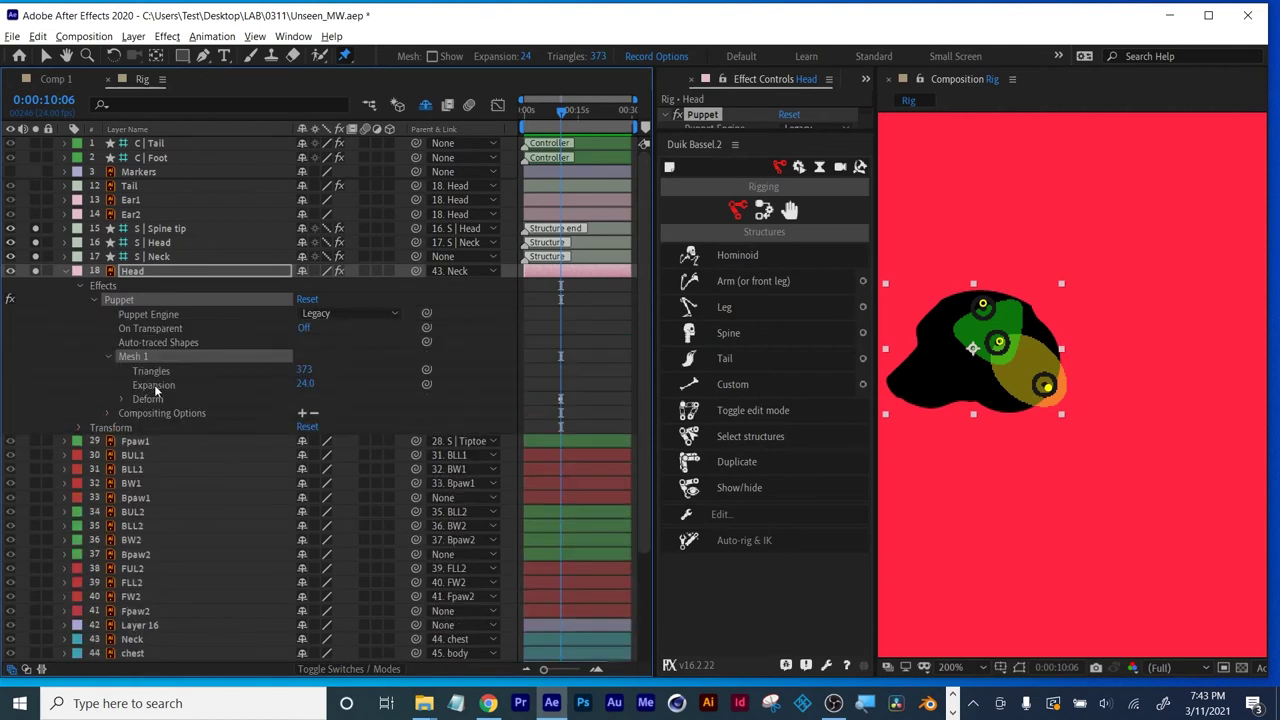
pyautogui.click(122, 399)
pyautogui.press('Return')
pyautogui.write('neck')
# Rename Puppet Pin 2 to head and Puppet Pin 3 to spineTip.
pyautogui.click(170, 428)
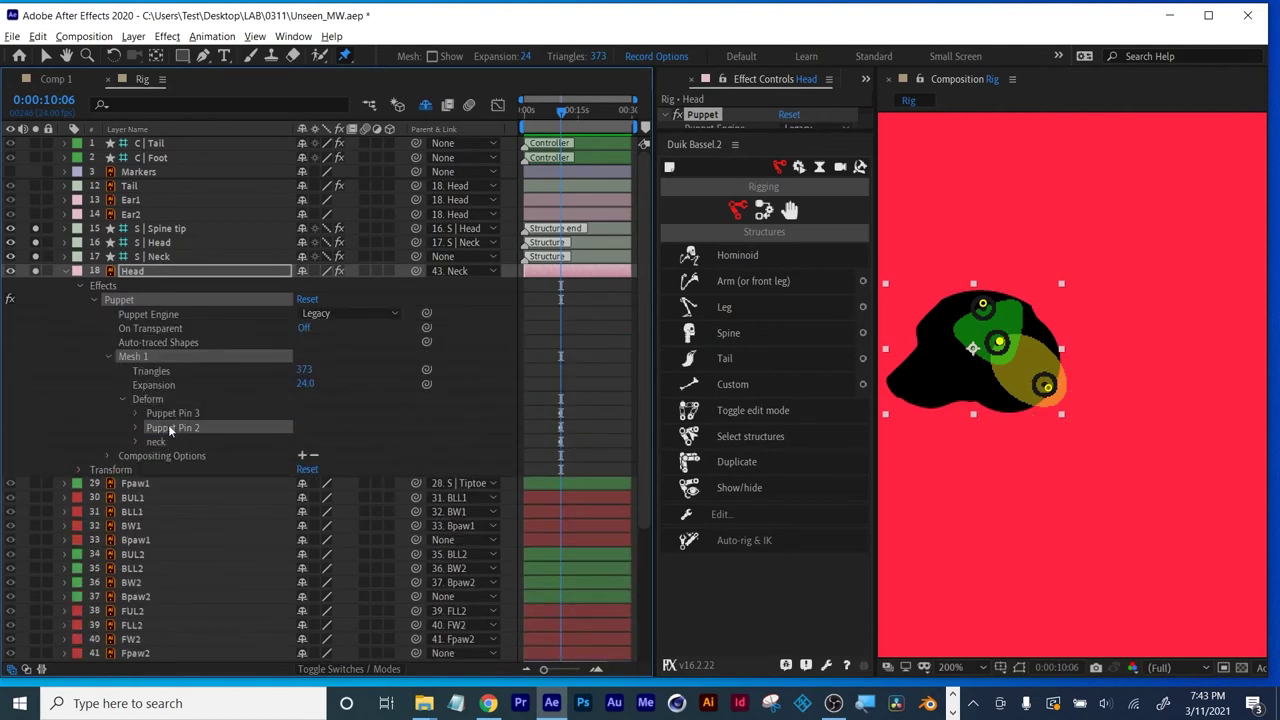
pyautogui.press('Return')
pyautogui.write('head')
pyautogui.press('Return')
pyautogui.click(175, 414)
pyautogui.press('Return')
pyautogui.write('spine')
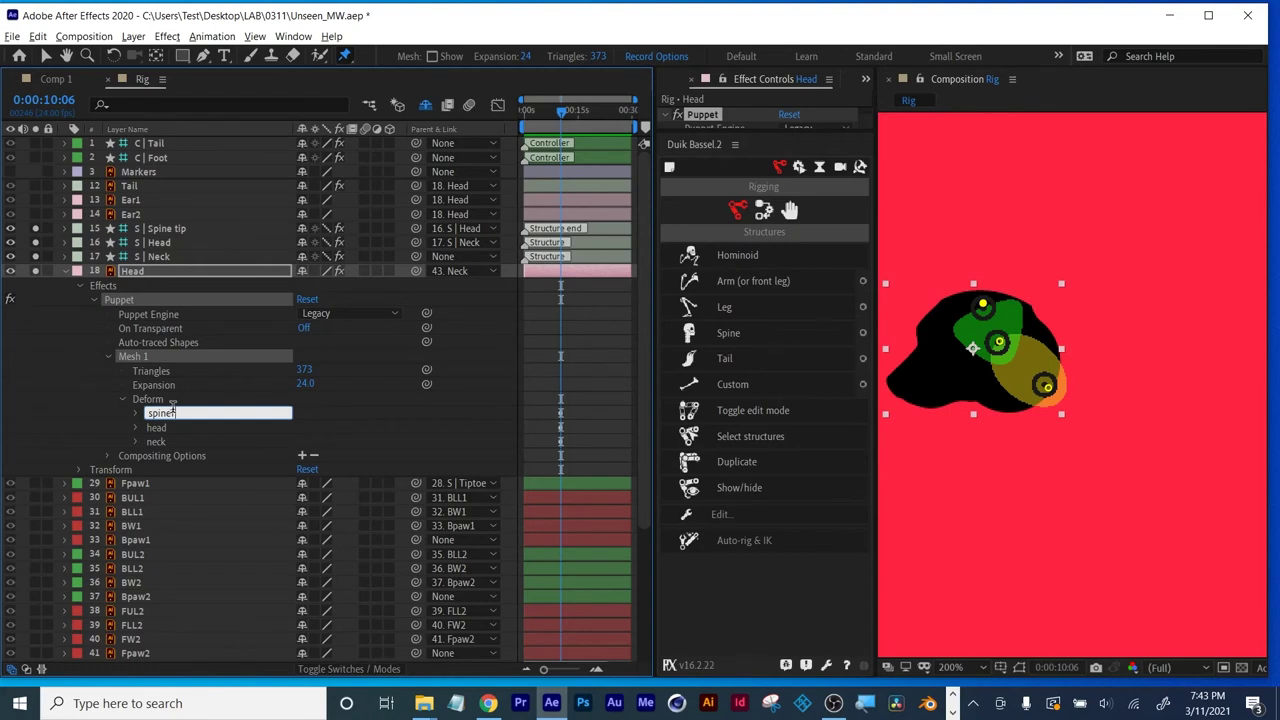
pyautogui.write(' tip')
pyautogui.press('Return')
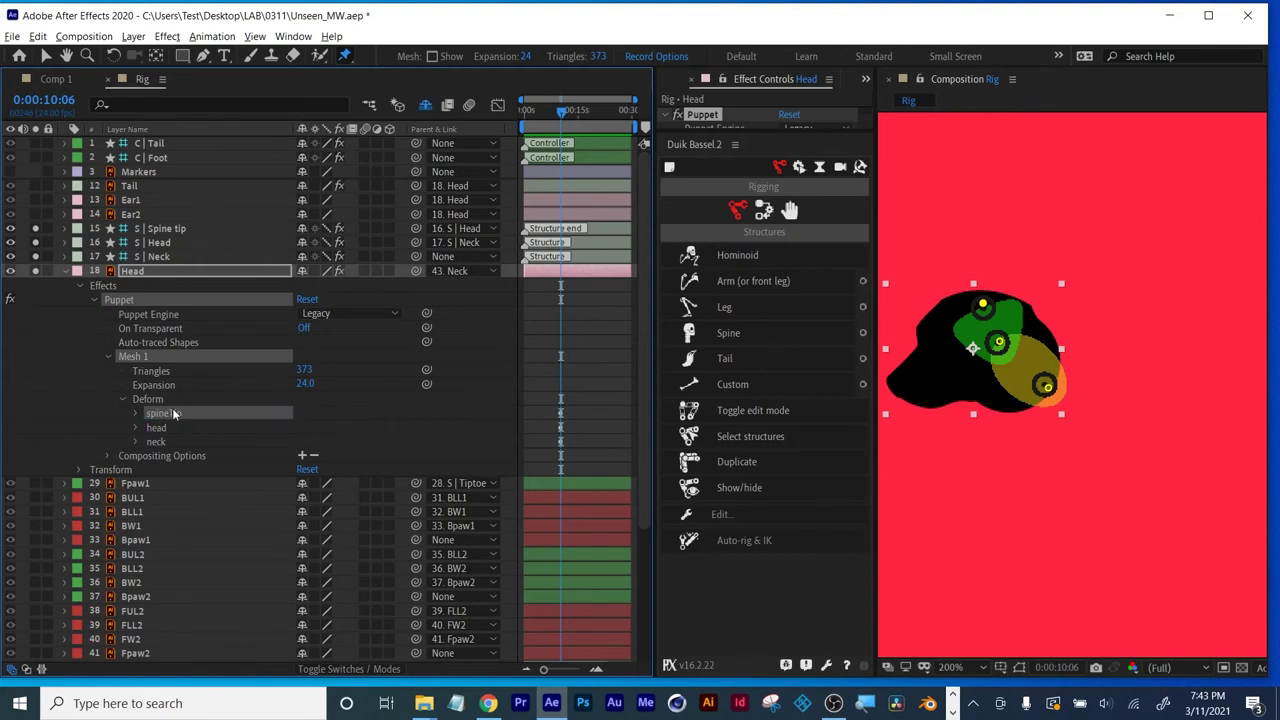
# Add Duik bones for the spineTip, head and neck pins, and collapse the Head layer's properties.
pyautogui.keyDown('shift'); pyautogui.click(156, 443); pyautogui.keyUp('shift')
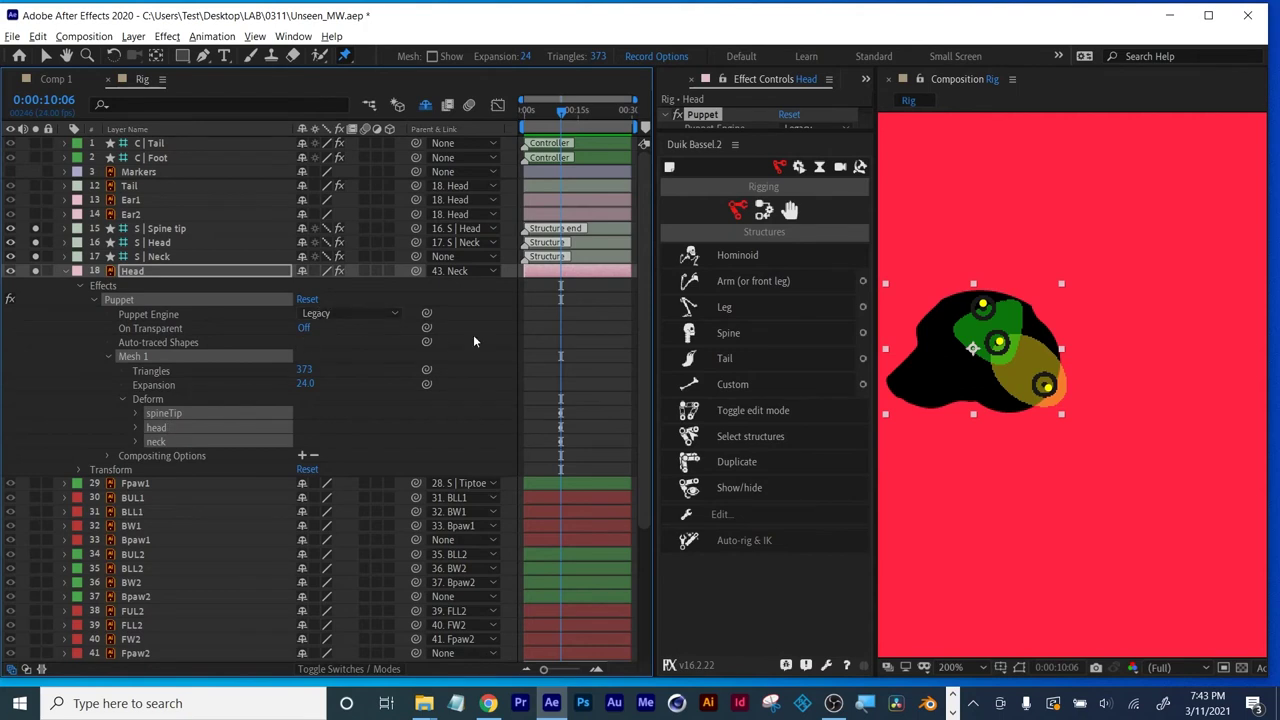
pyautogui.click(763, 210)
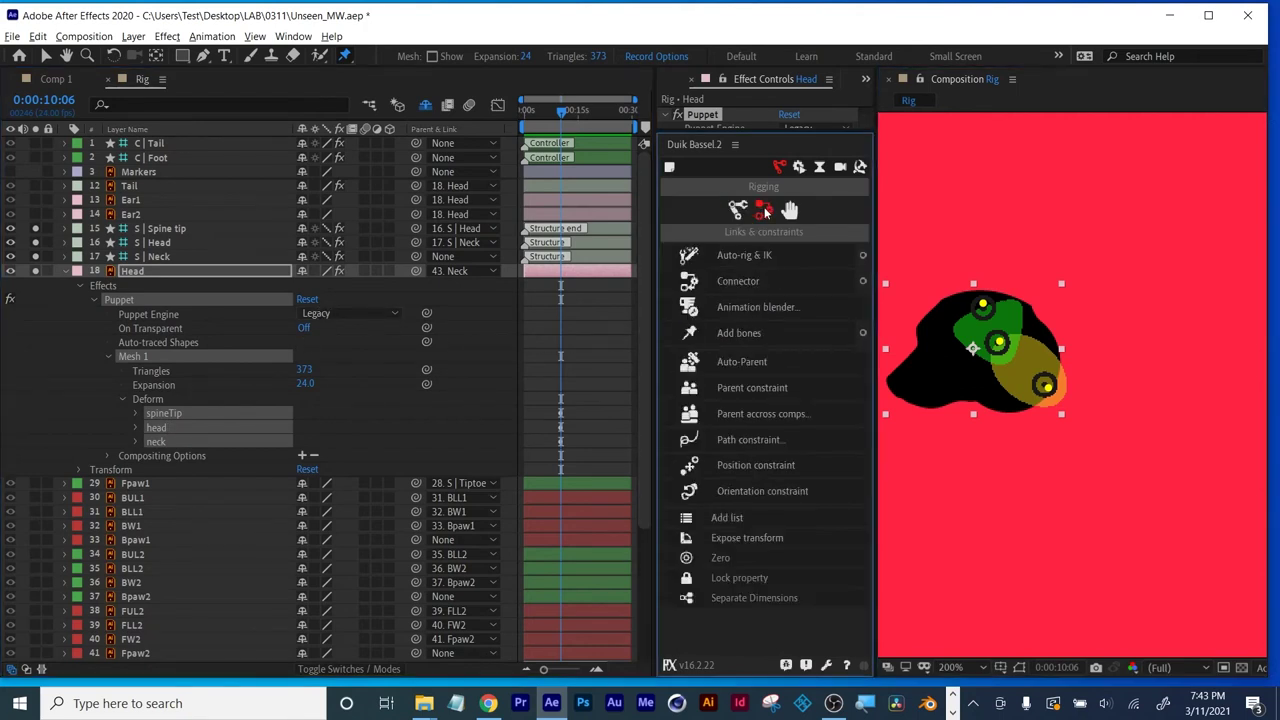
pyautogui.click(739, 334)
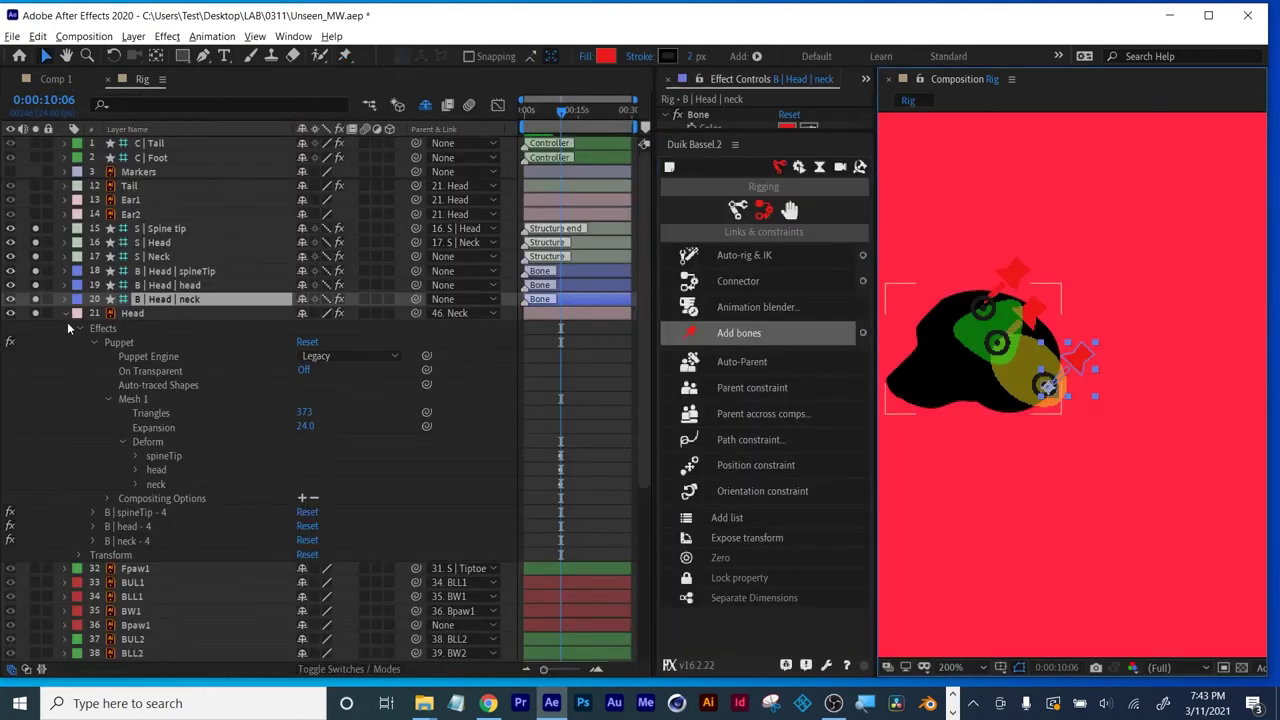
pyautogui.click(66, 314)
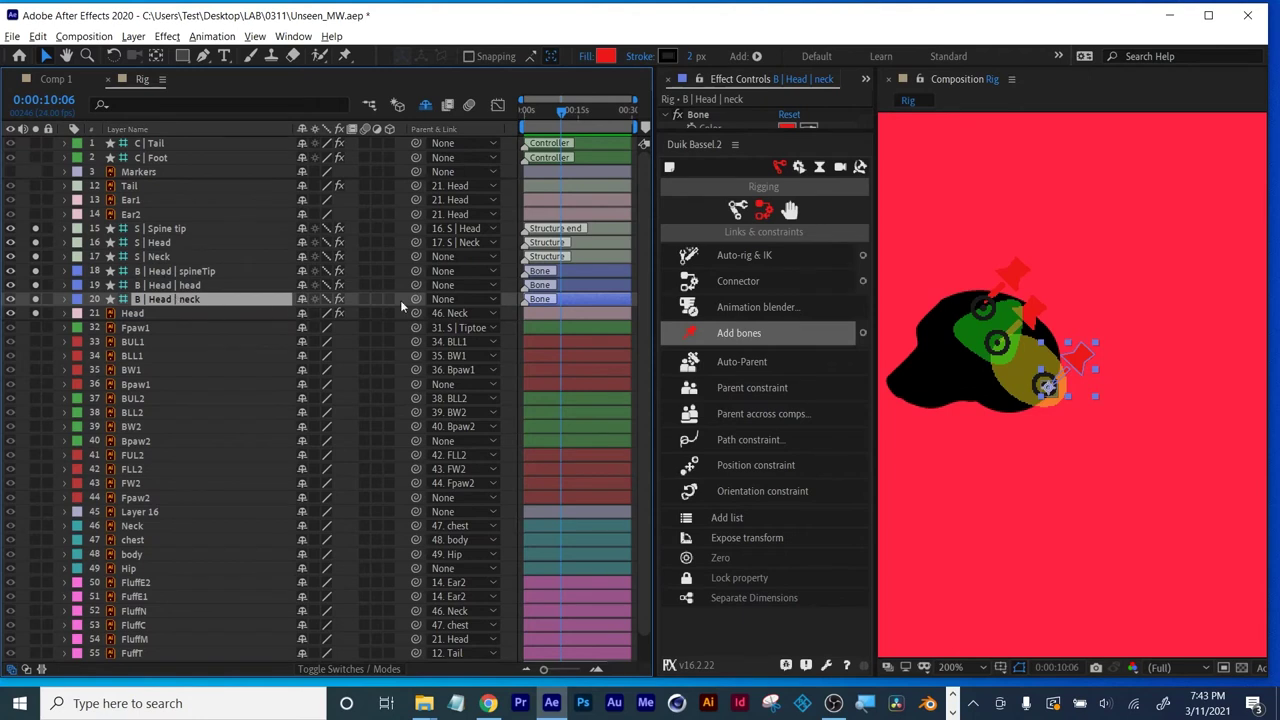
# Parent the neck, head and spineTip bones to S | Neck, S | Head and S | Spine tip, and hide the bone layers as shy.
pyautogui.moveTo(416, 300); pyautogui.dragTo(170, 257)
pyautogui.click(221, 287)
pyautogui.moveTo(416, 287); pyautogui.dragTo(165, 242)
pyautogui.hotkey('ctrl', 'Up')
pyautogui.moveTo(416, 271); pyautogui.dragTo(165, 229)
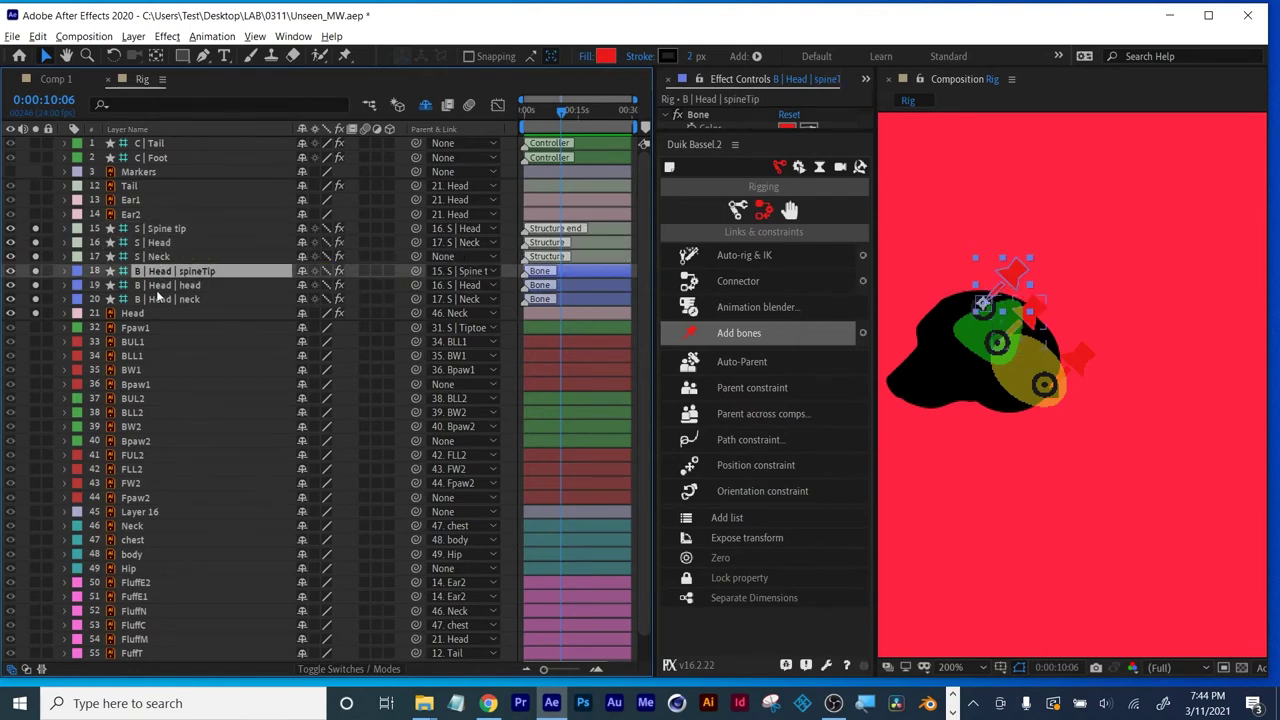
pyautogui.keyDown('shift'); pyautogui.click(162, 299); pyautogui.keyUp('shift')
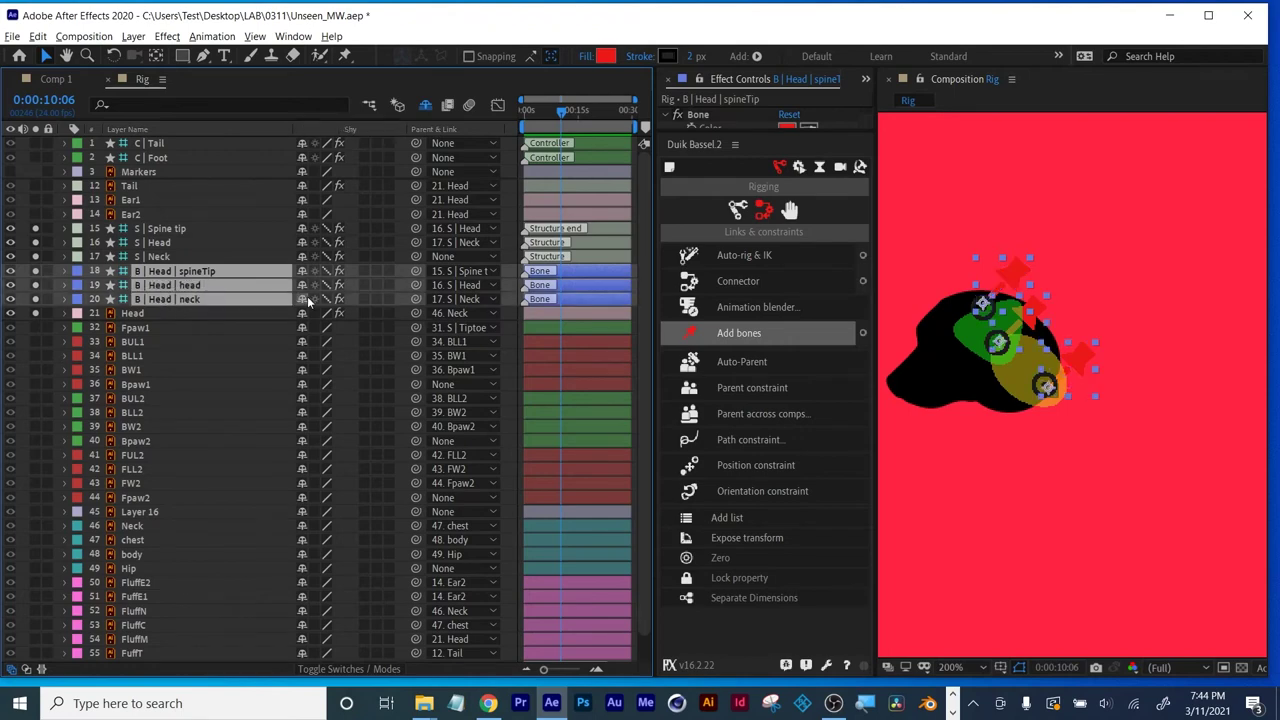
pyautogui.press('Delete')
# Auto-rig the S | Spine tip, S | Head and S | Neck structures, and enlarge the area showing the controller's effects.
pyautogui.click(165, 229)
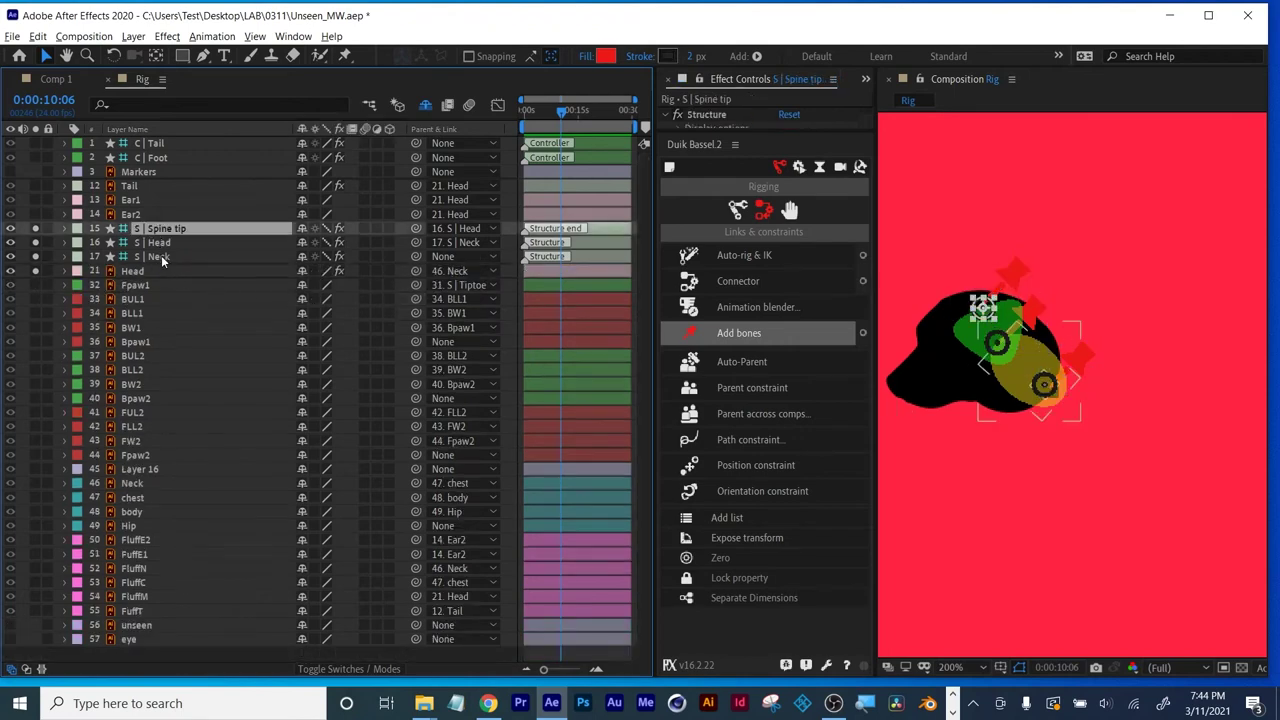
pyautogui.keyDown('shift'); pyautogui.click(162, 258); pyautogui.keyUp('shift')
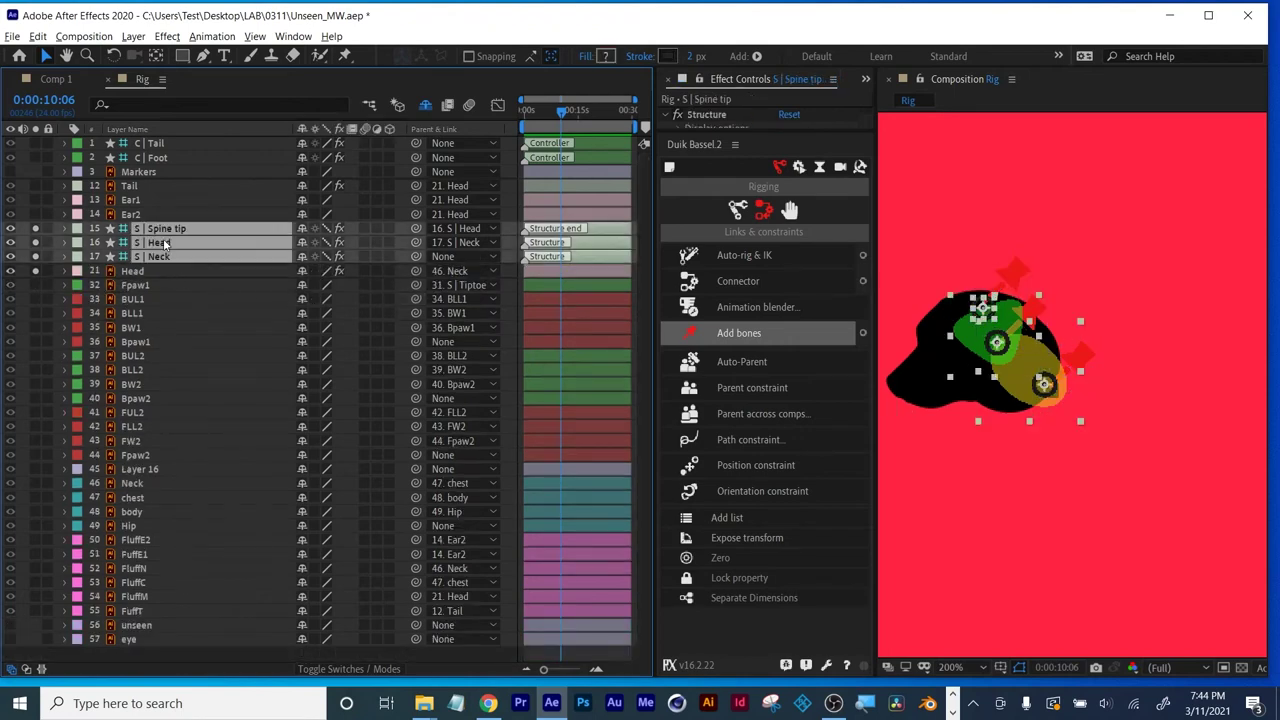
pyautogui.click(751, 255)
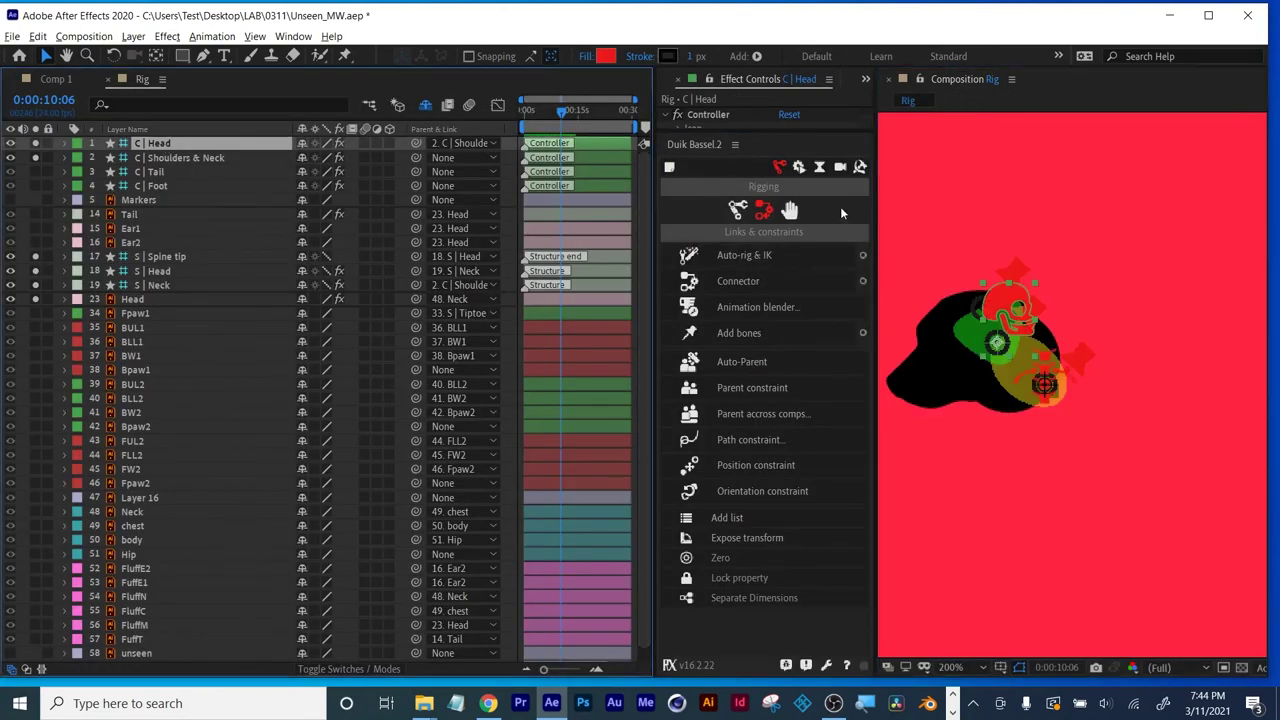
pyautogui.moveTo(737, 130); pyautogui.dragTo(740, 212)
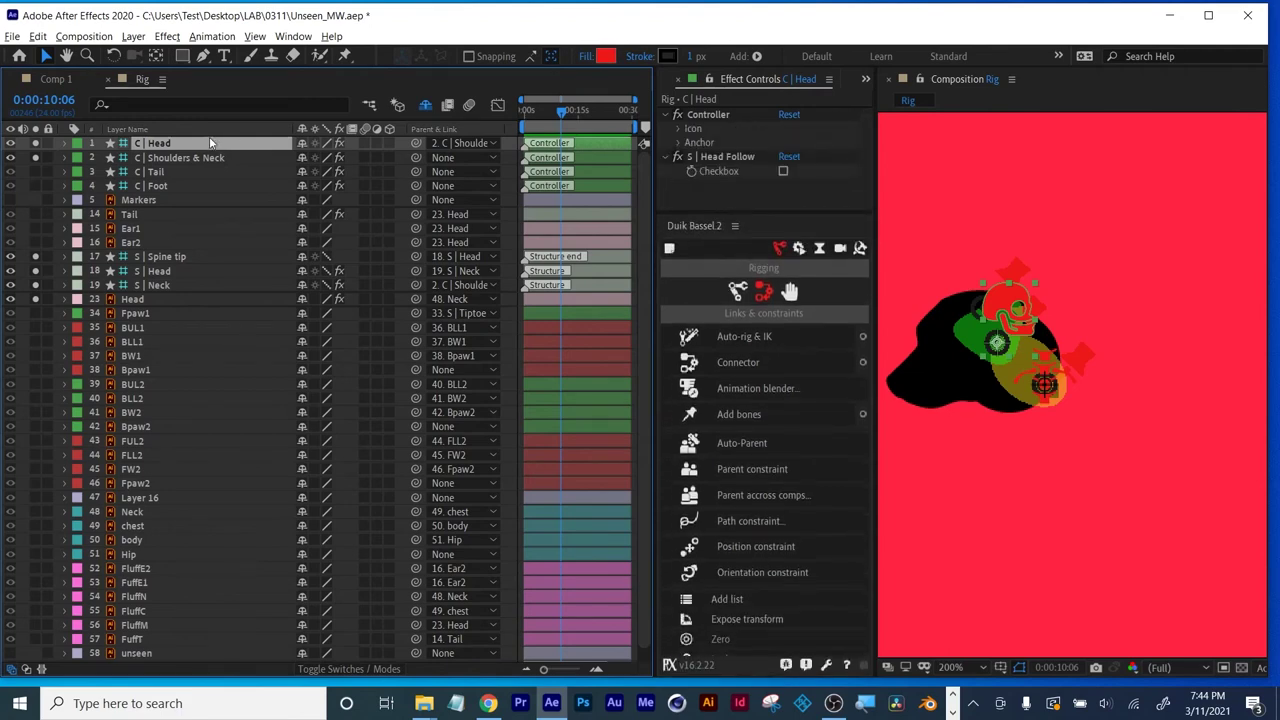
# Reveal the rotation of the C | Head controller and set it to 8° to test the head rig.
pyautogui.press('r')
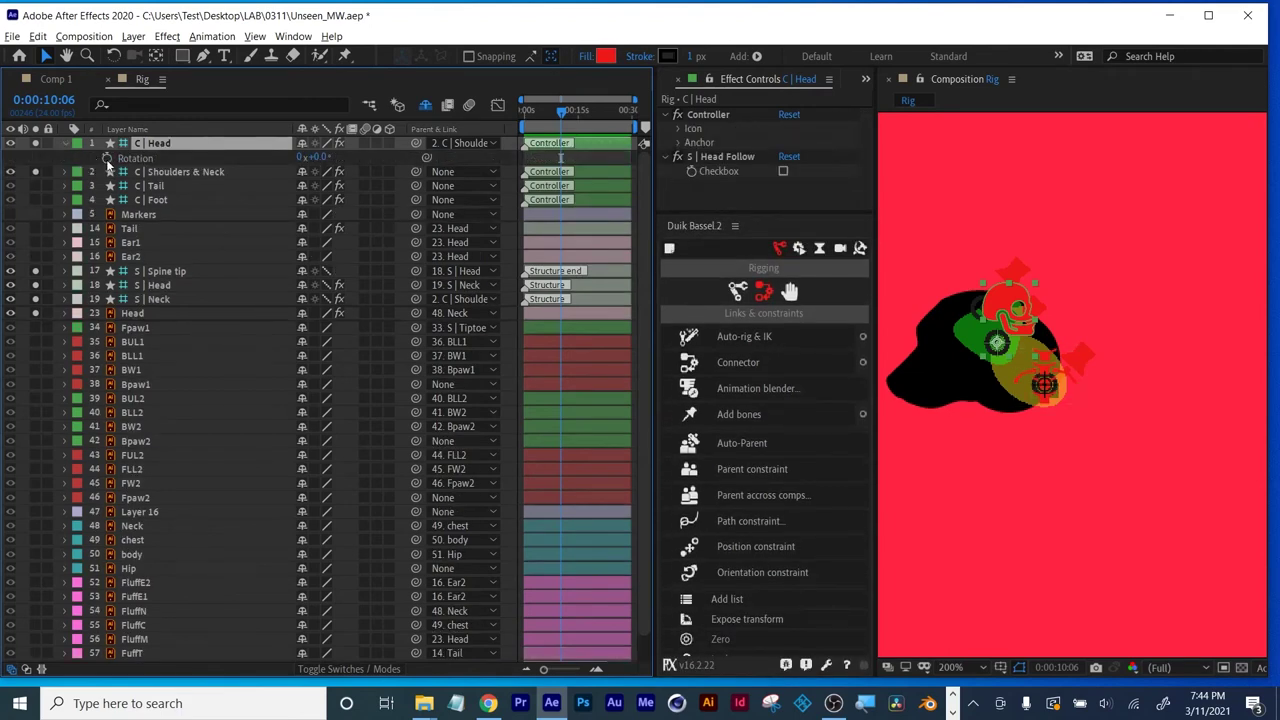
pyautogui.moveTo(318, 158); pyautogui.dragTo(329, 156)
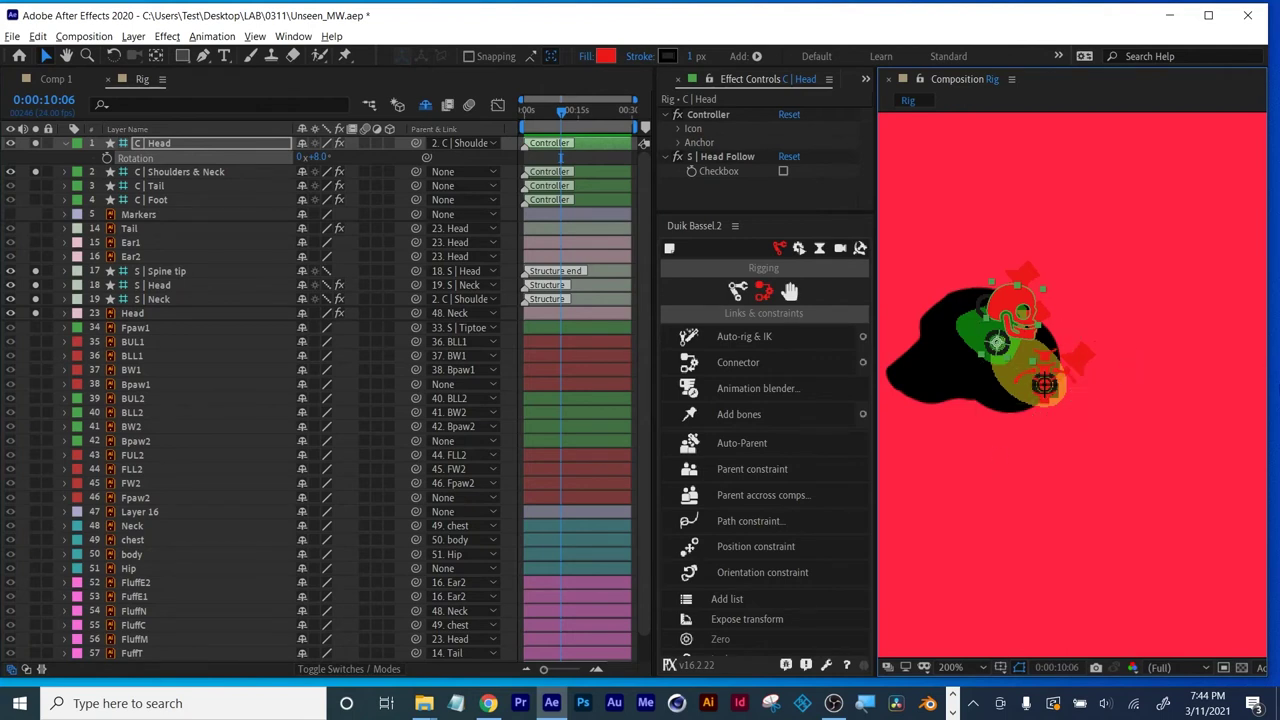
pyautogui.scroll(-1, 150, 326)
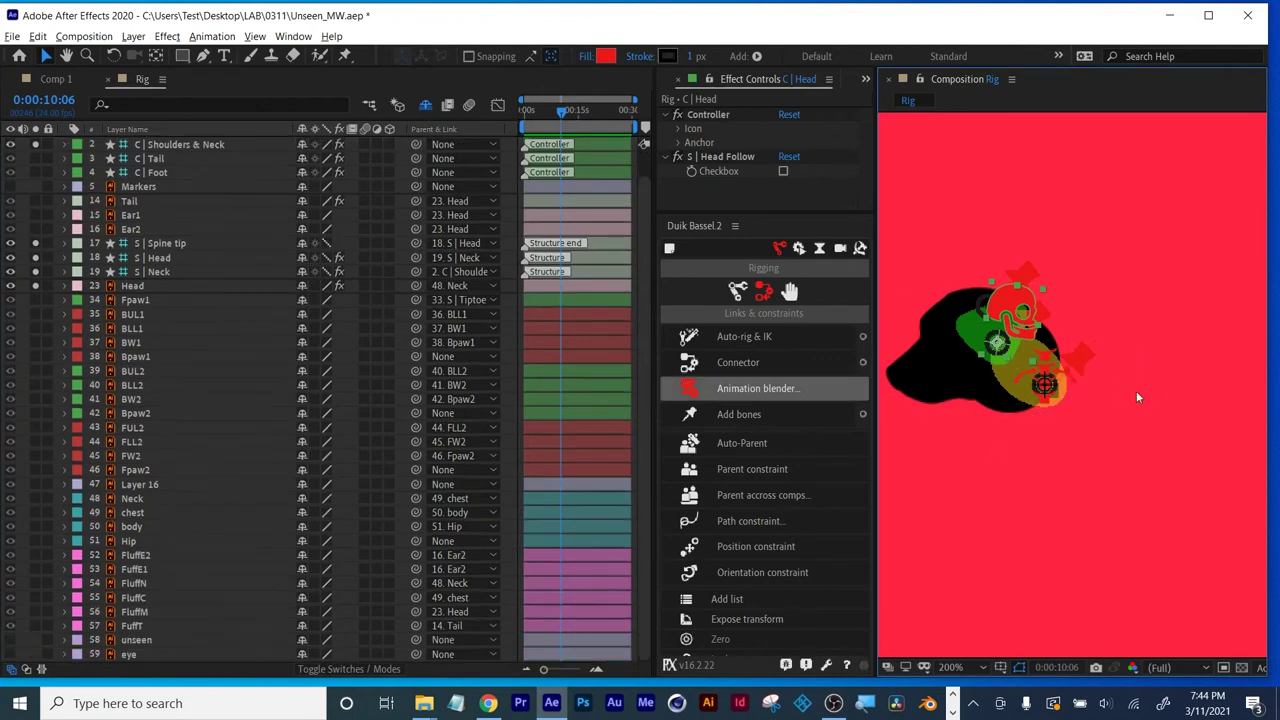
pyautogui.scroll(-2, 1106, 393)
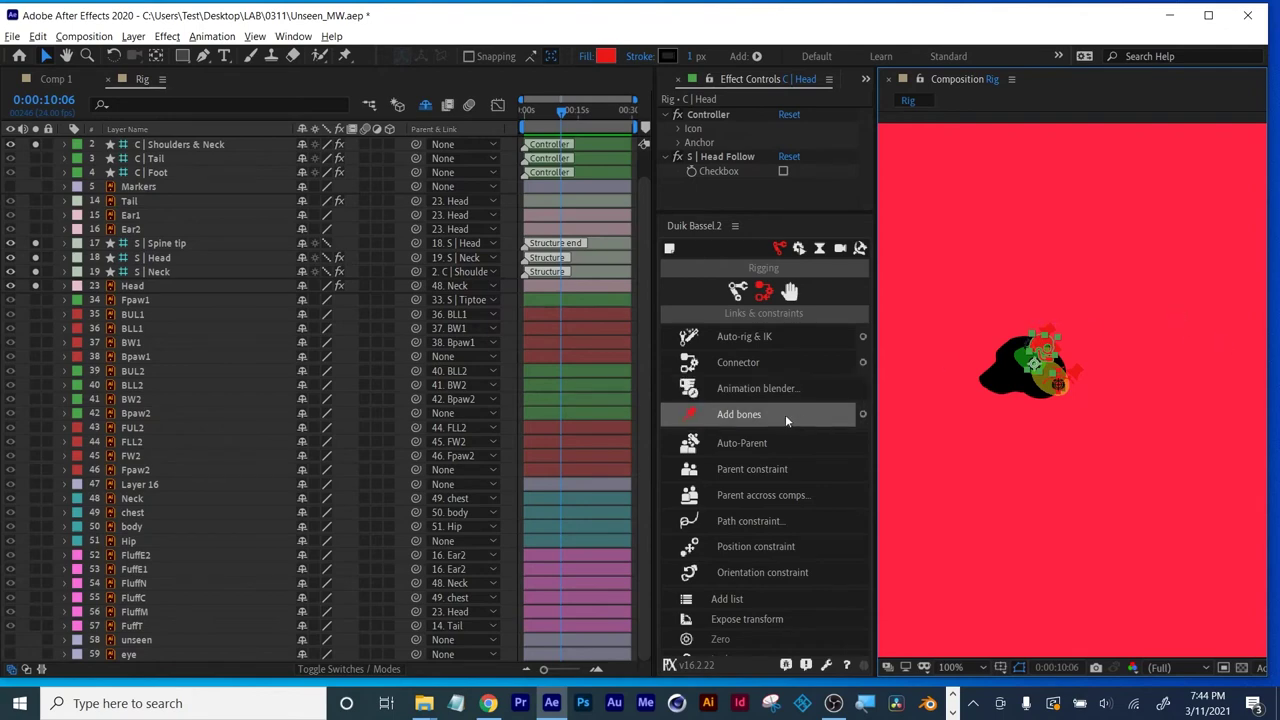
pyautogui.click(737, 291)
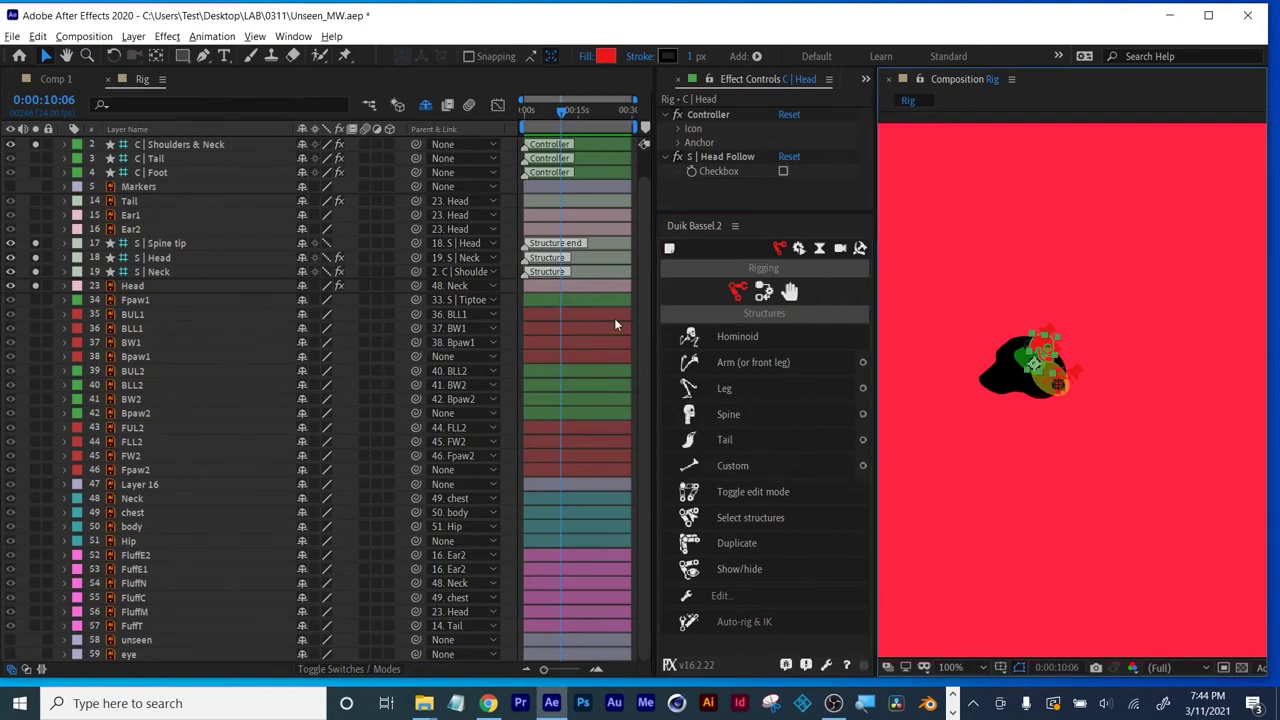
pyautogui.click(765, 291)
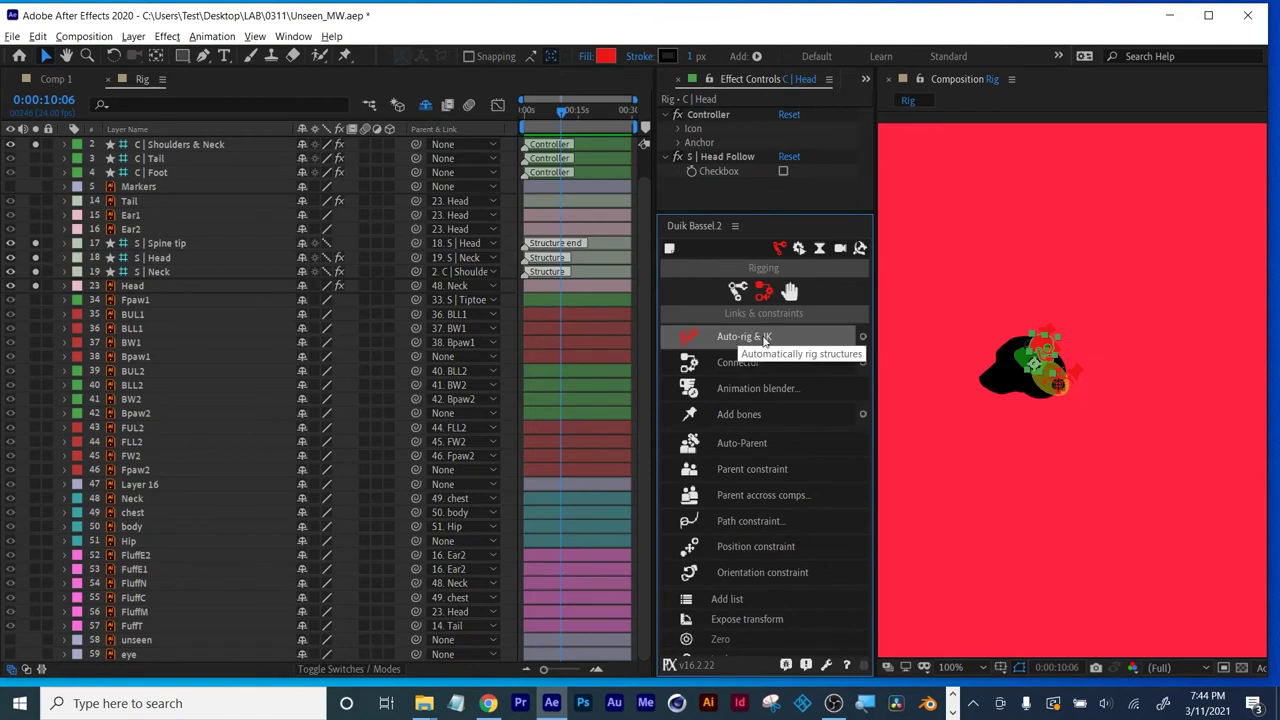
pyautogui.click(737, 291)
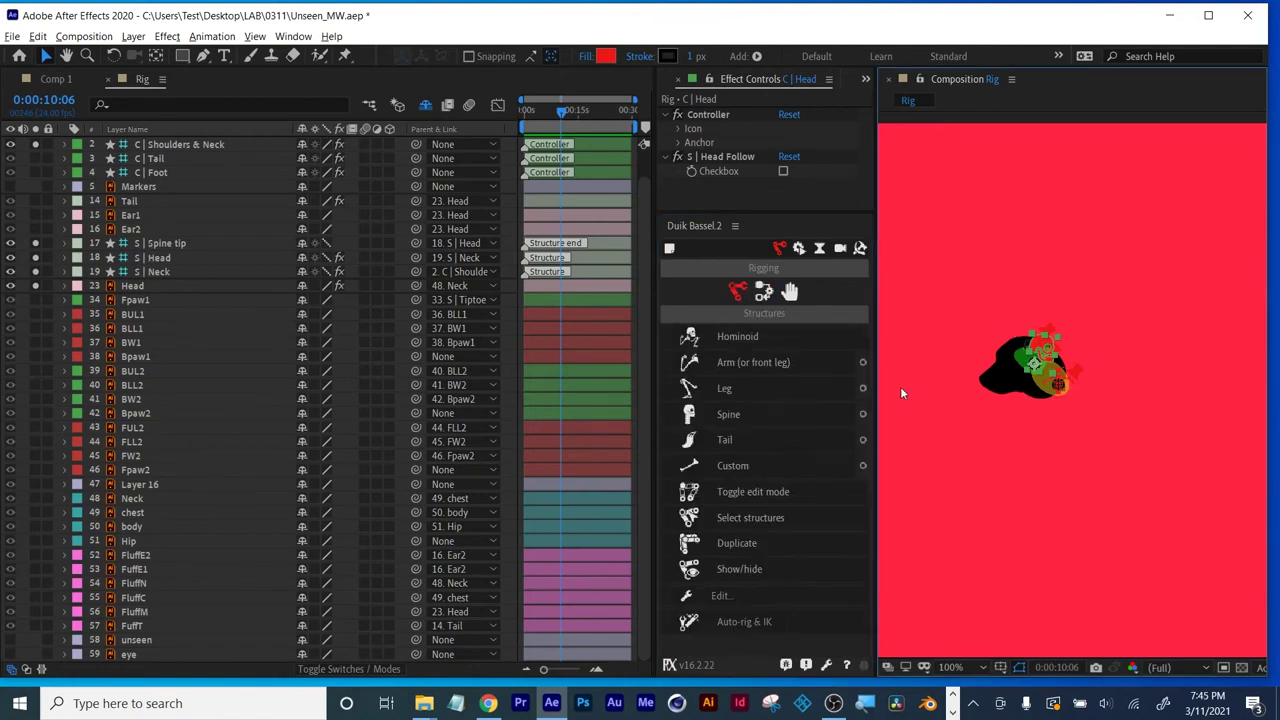
# Turn off solo on the head and neck rig layers and inspect the whole composition, collapsing the C | Head rotation.
pyautogui.moveTo(1183, 426); pyautogui.dragTo(1081, 404)
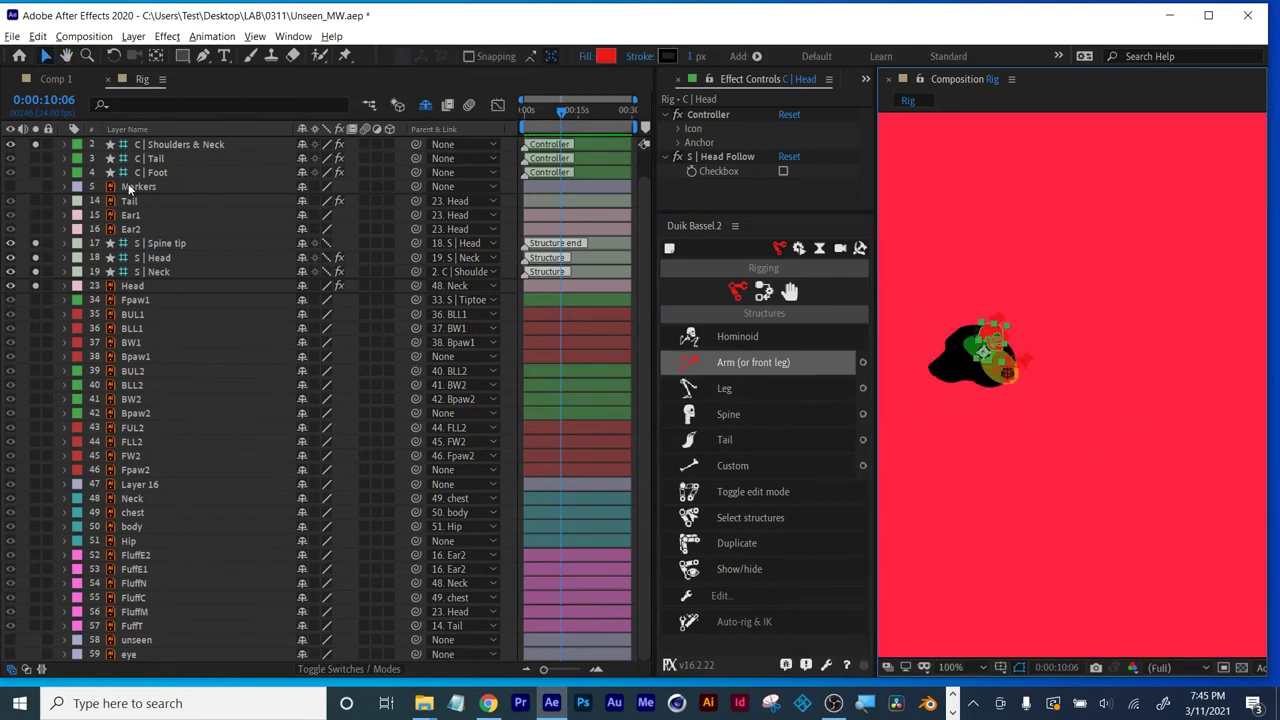
pyautogui.scroll(-2, 1104, 397)
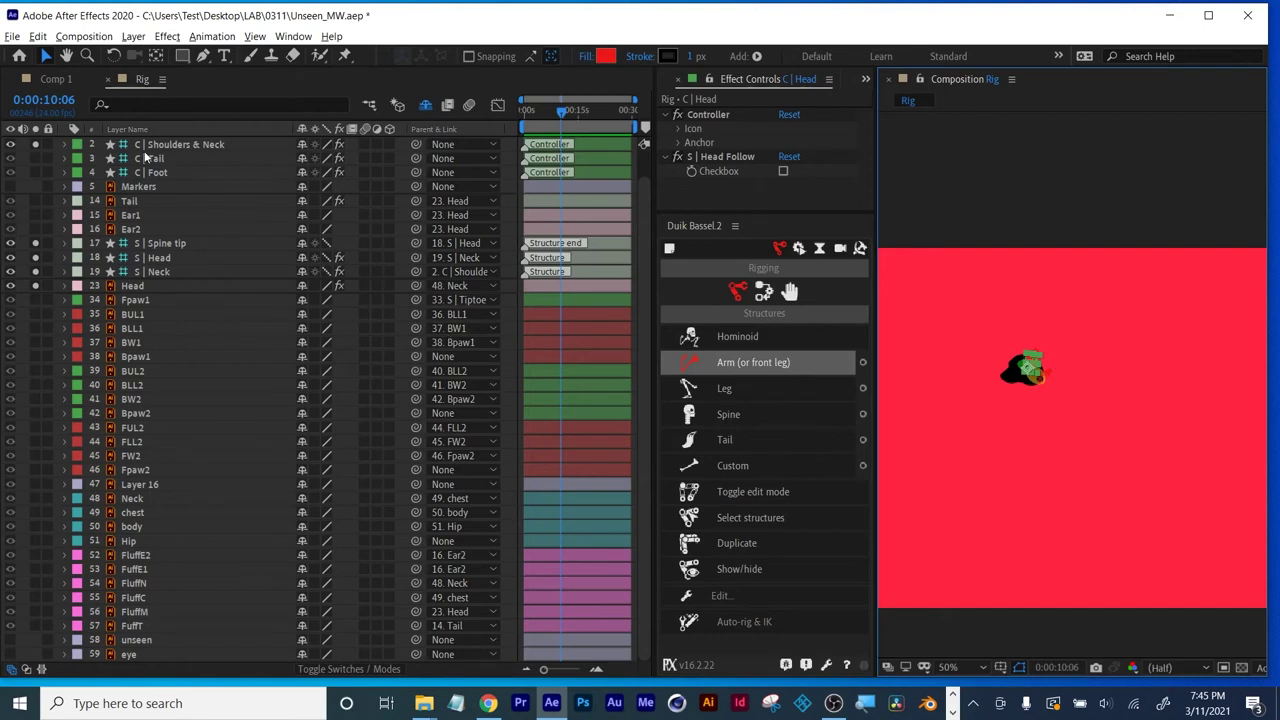
pyautogui.scroll(-1, 1134, 449)
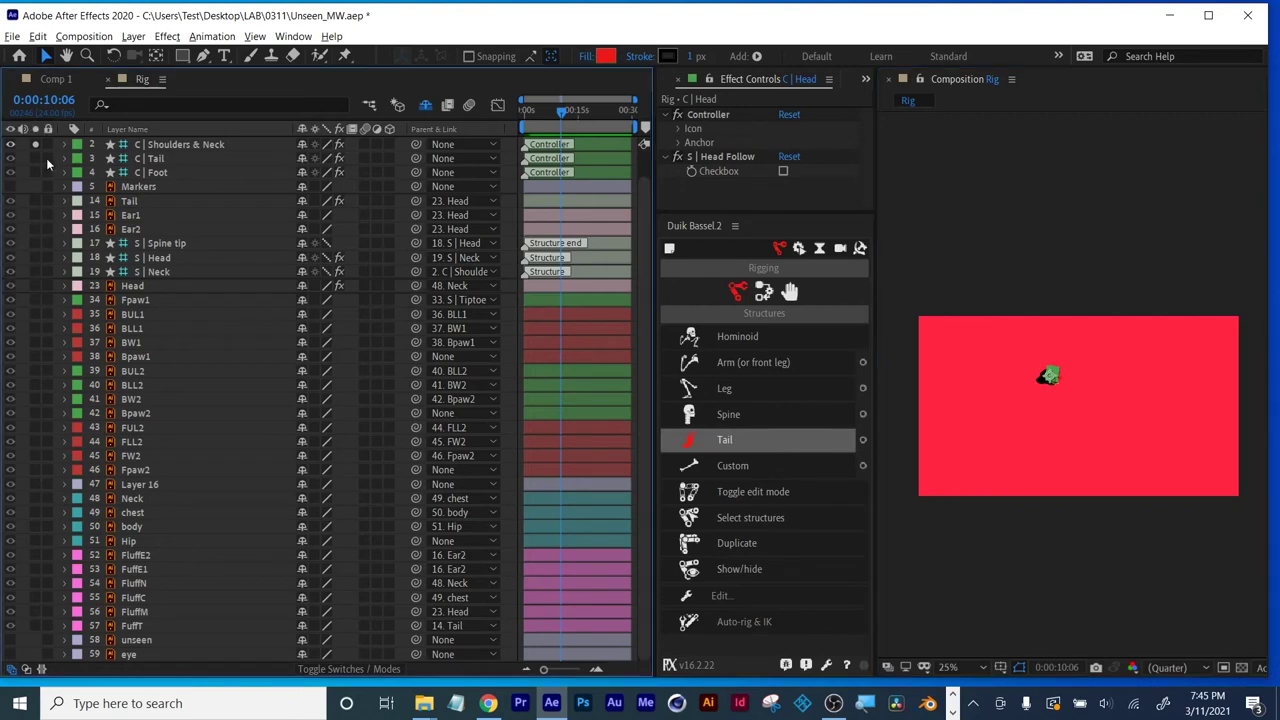
pyautogui.scroll(-1, 1042, 454)
pyautogui.scroll(2, 1042, 454)
pyautogui.scroll(-1, 1042, 454)
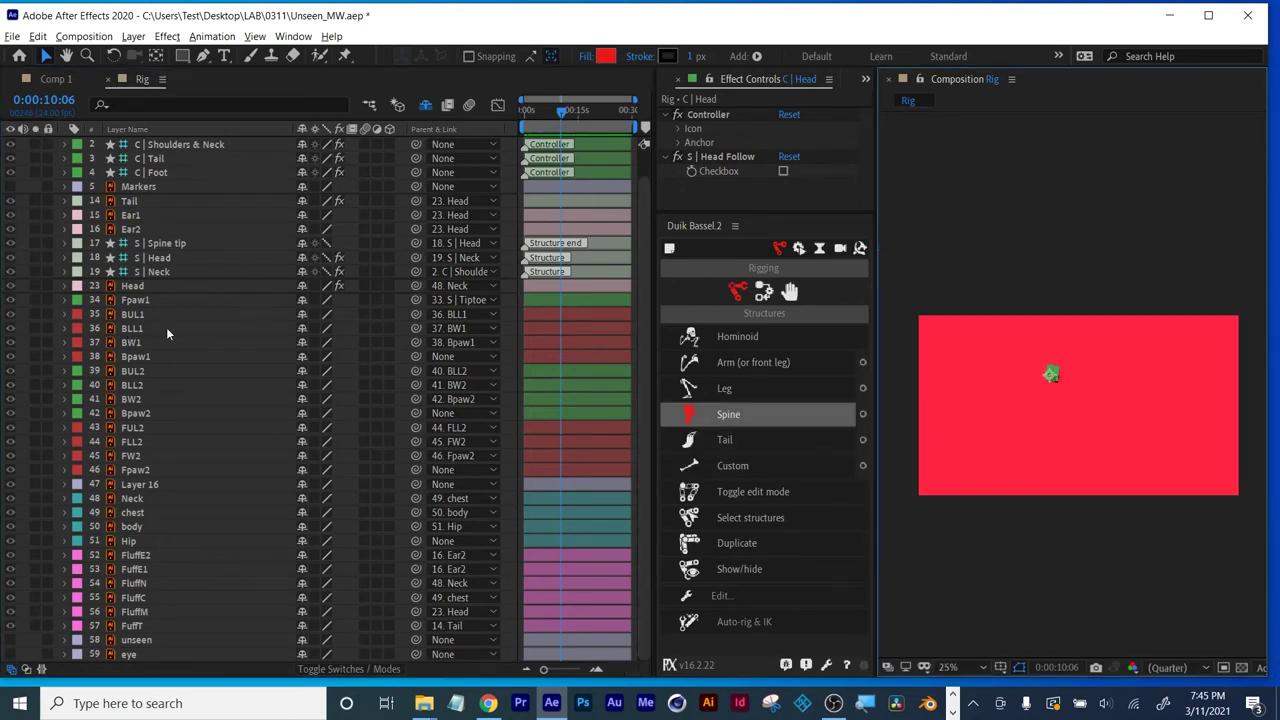
pyautogui.press('r')
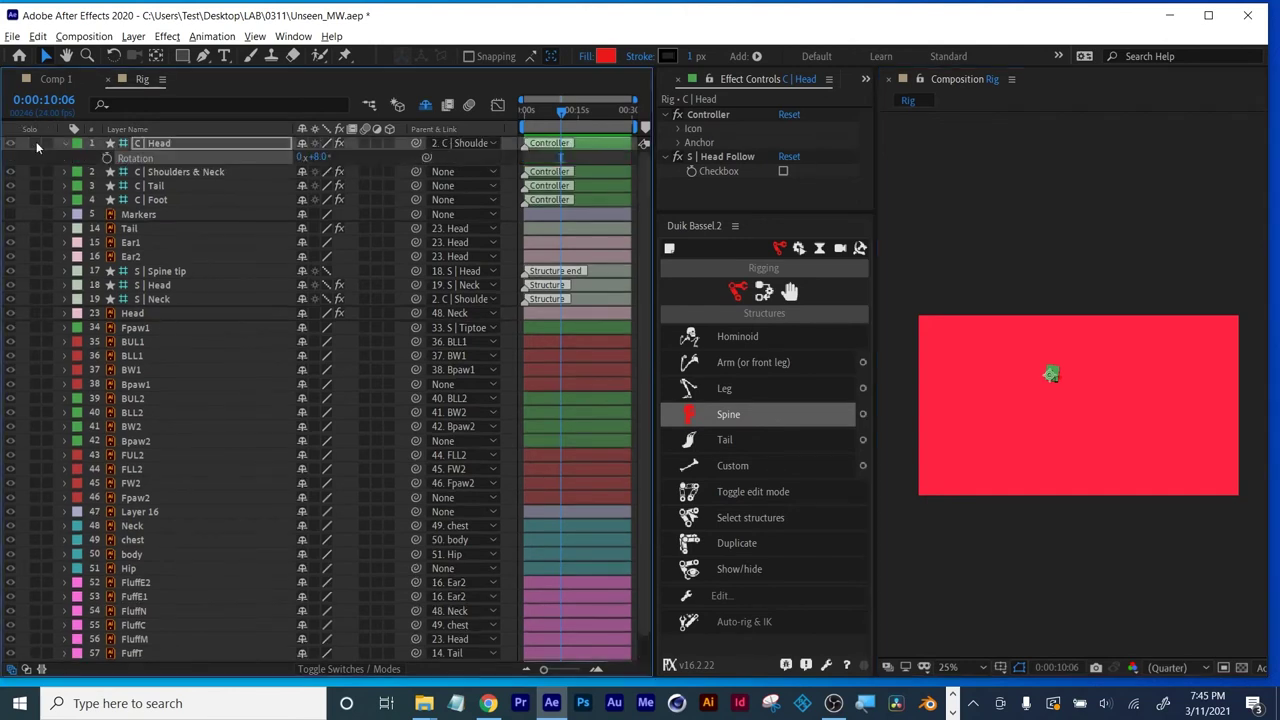
pyautogui.scroll(4, 1055, 458)
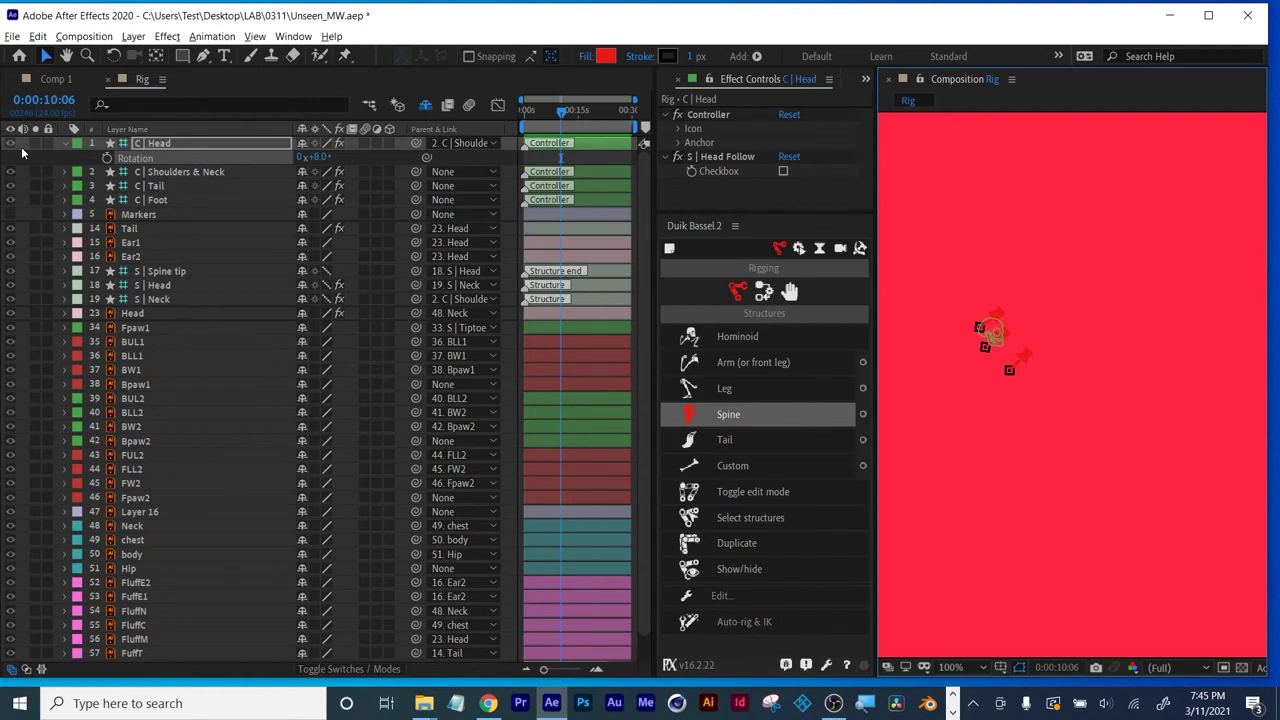
pyautogui.scroll(-1, 60, 285)
pyautogui.scroll(1, 78, 342)
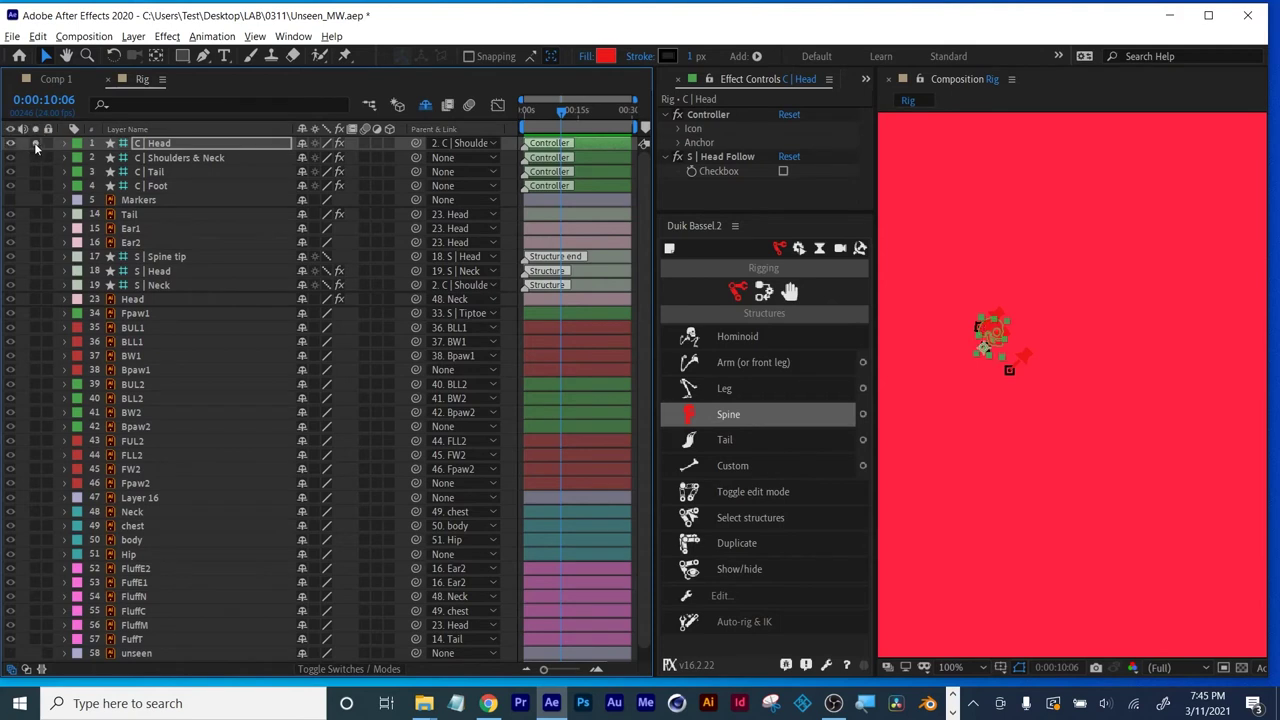
pyautogui.scroll(-1, 133, 285)
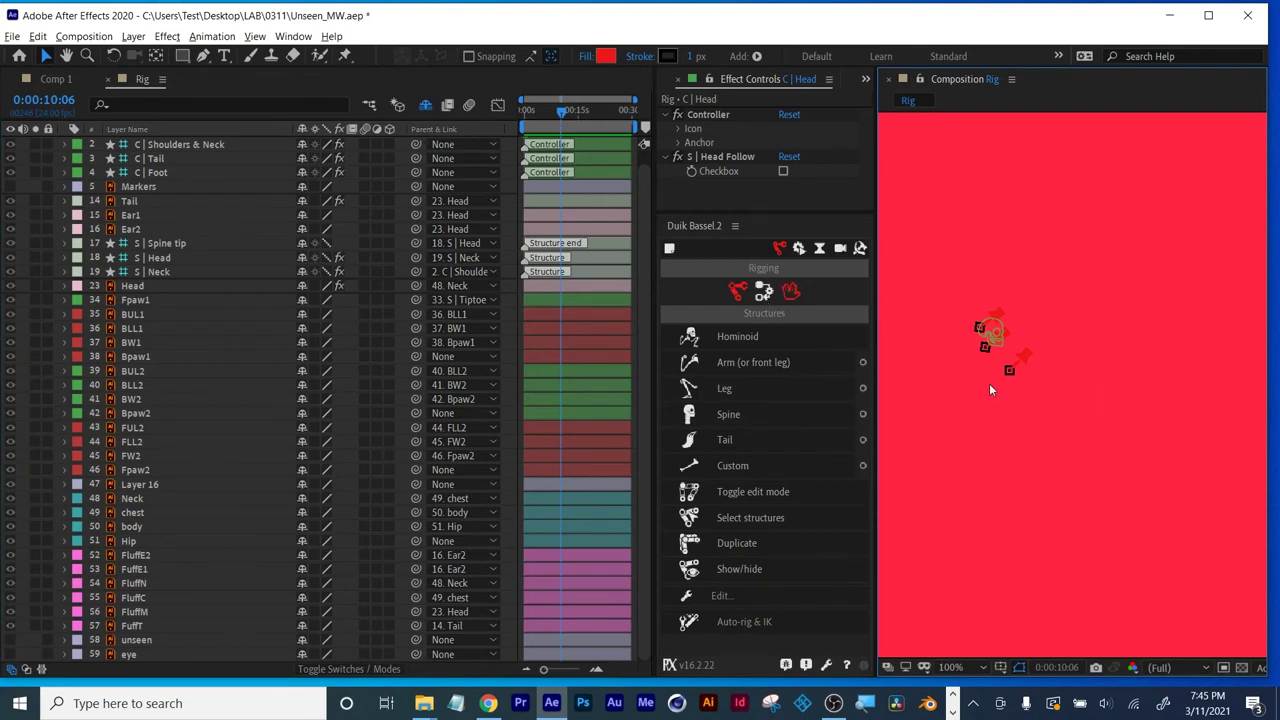
# Leave the dog project, open the recent project AE_Duik_Character_Rig_FINAL.aep, and widen its composition view.
pyautogui.click(725, 568)
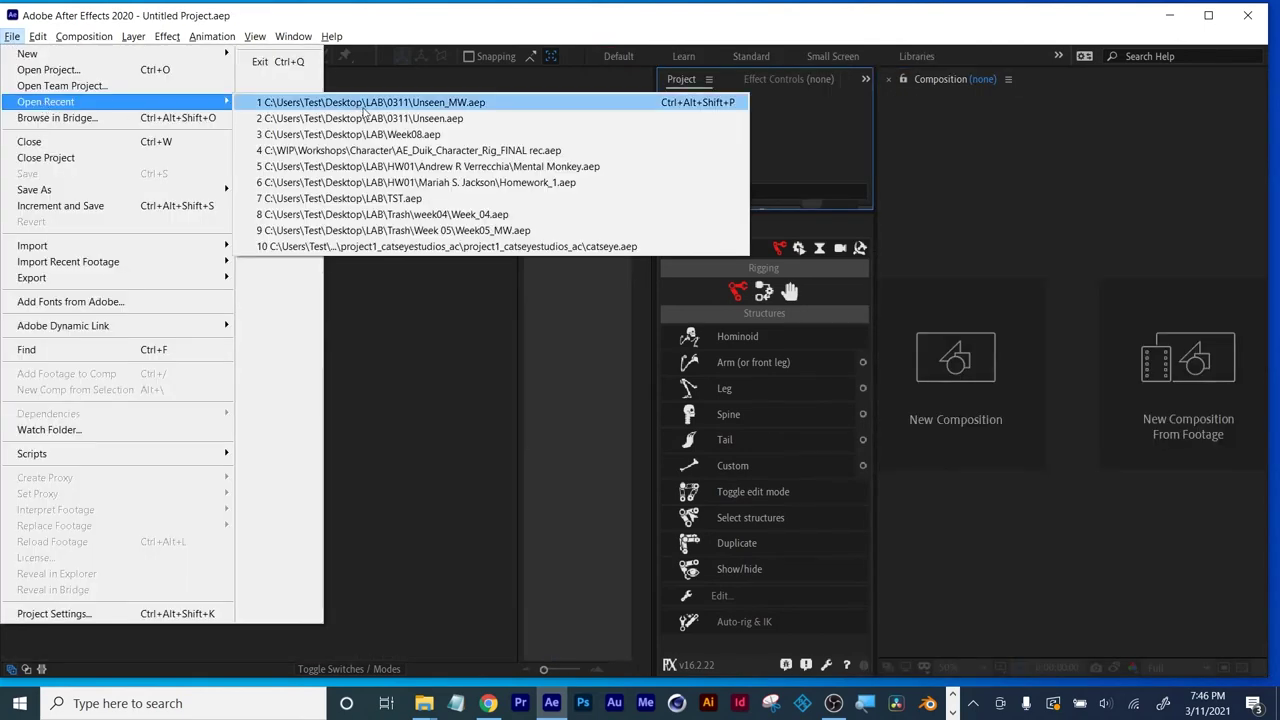
pyautogui.click(383, 152)
pyautogui.moveTo(630, 423)
pyautogui.mouseDown()
pyautogui.moveTo(577, 415)
pyautogui.moveTo(625, 405)
pyautogui.mouseUp()
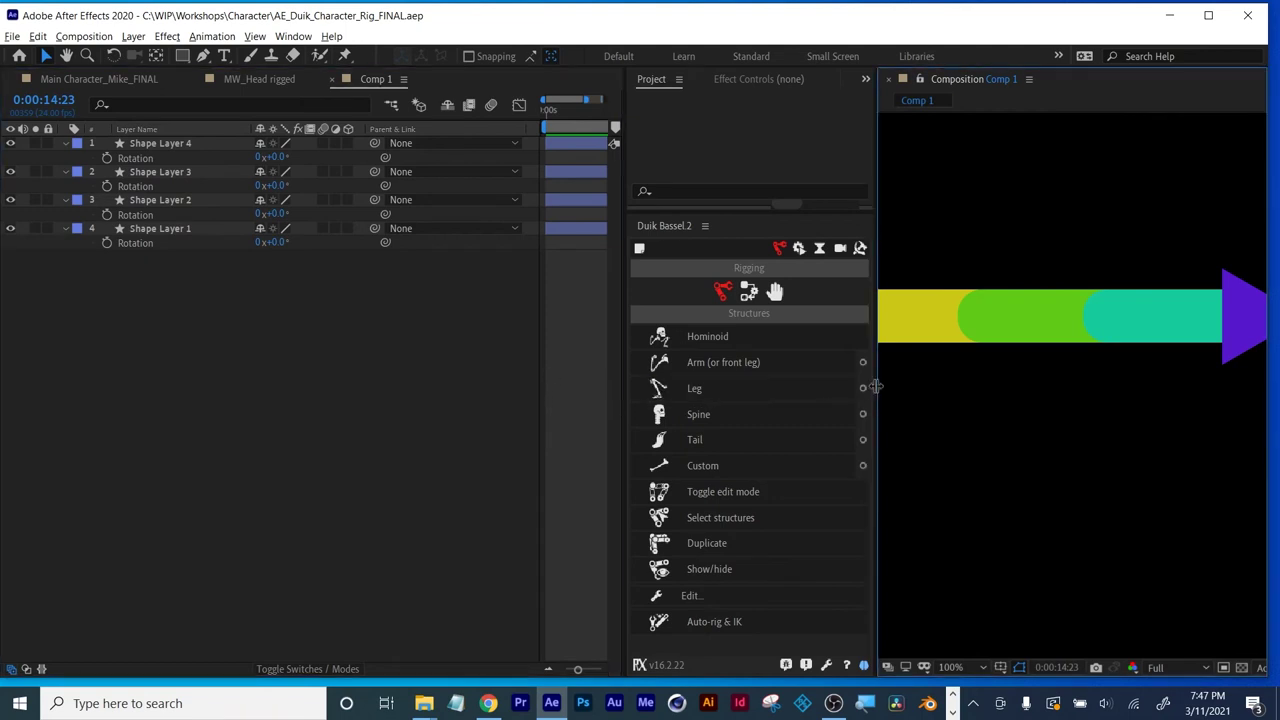
pyautogui.moveTo(877, 368); pyautogui.dragTo(725, 364)
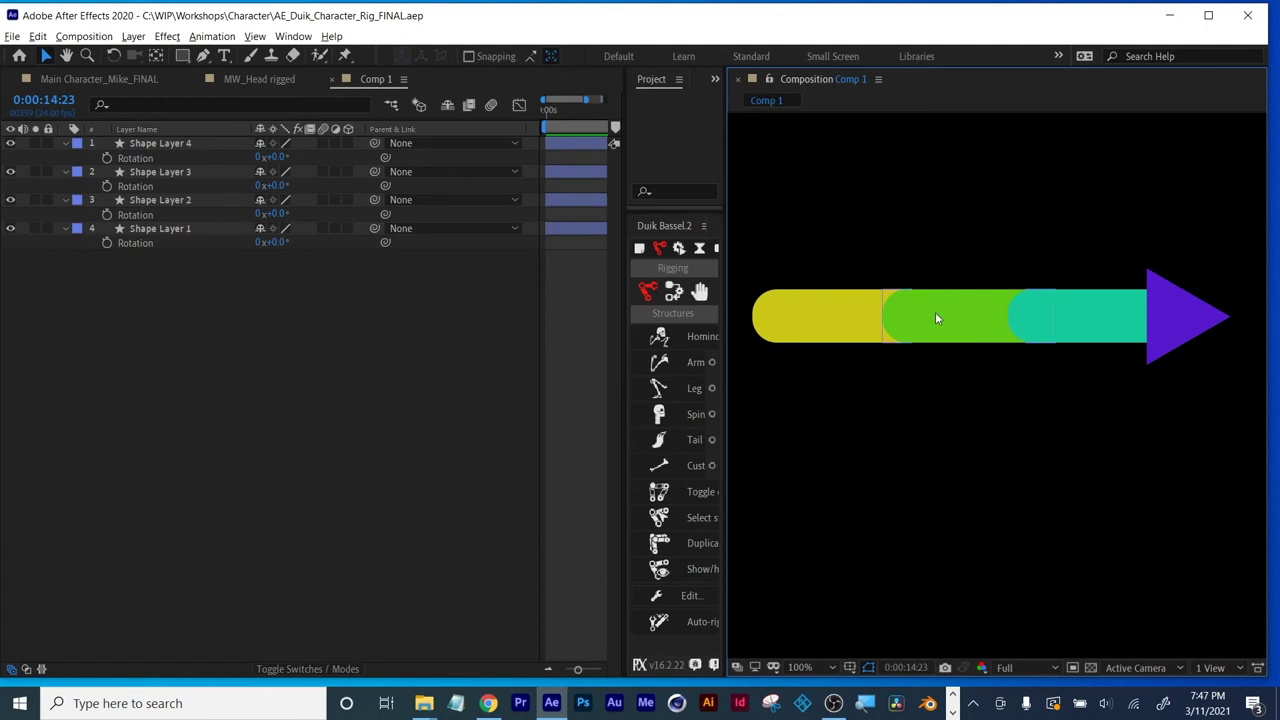
# Parent the shapes in a chain: Shape Layer 2 to Shape Layer 1, Shape Layer 3 to Shape Layer 2, and Shape Layer 4 to Shape Layer 3.
pyautogui.click(826, 317)
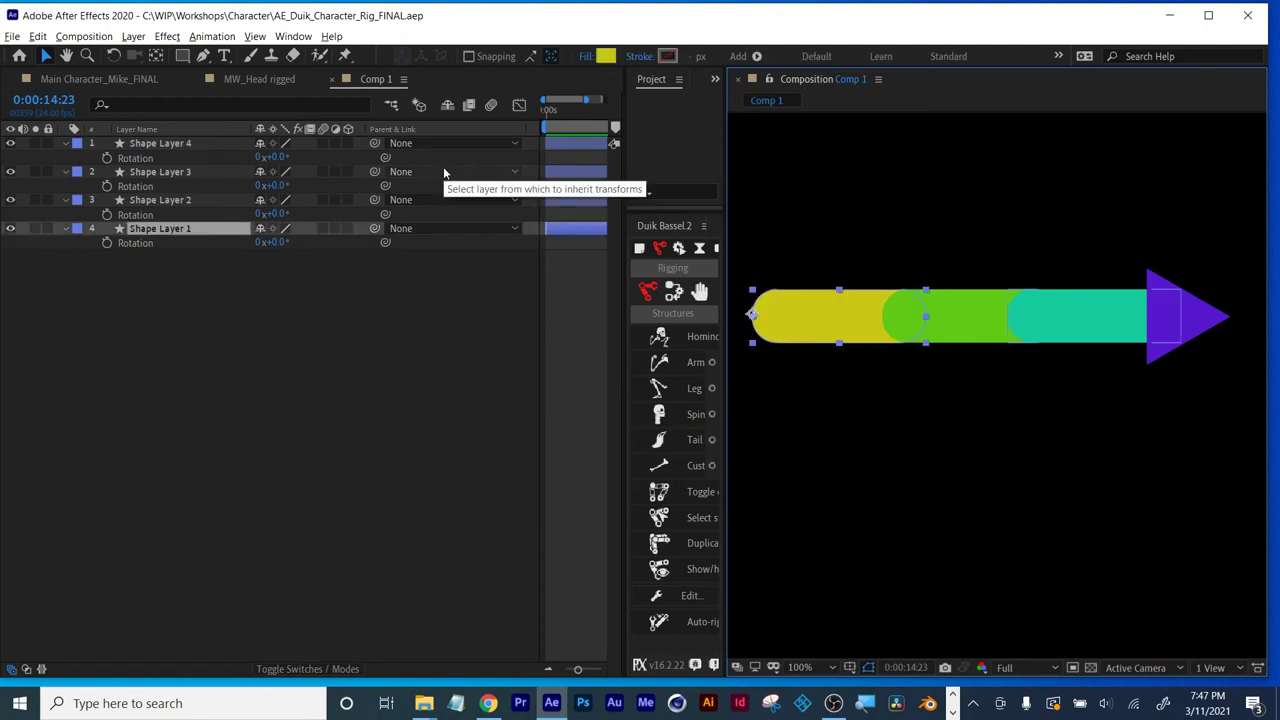
pyautogui.click(172, 201)
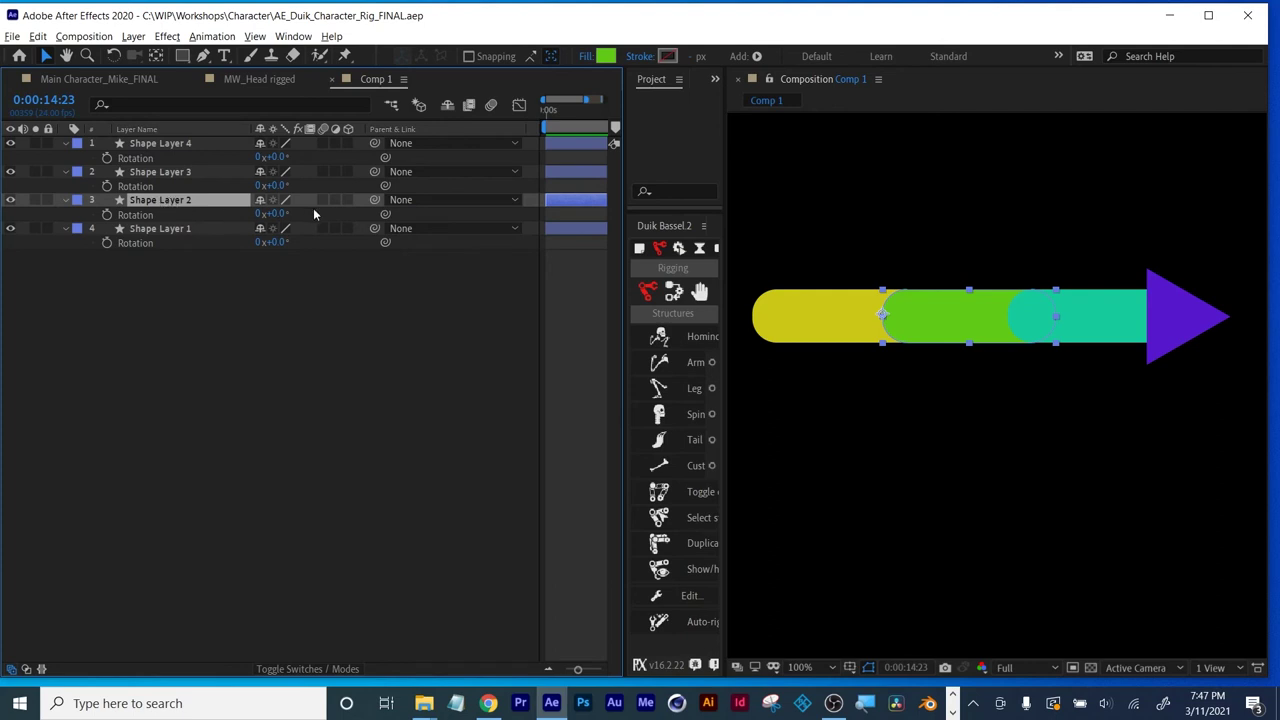
pyautogui.moveTo(374, 200); pyautogui.dragTo(188, 230)
pyautogui.click(172, 173)
pyautogui.moveTo(375, 172); pyautogui.dragTo(180, 203)
pyautogui.click(184, 143)
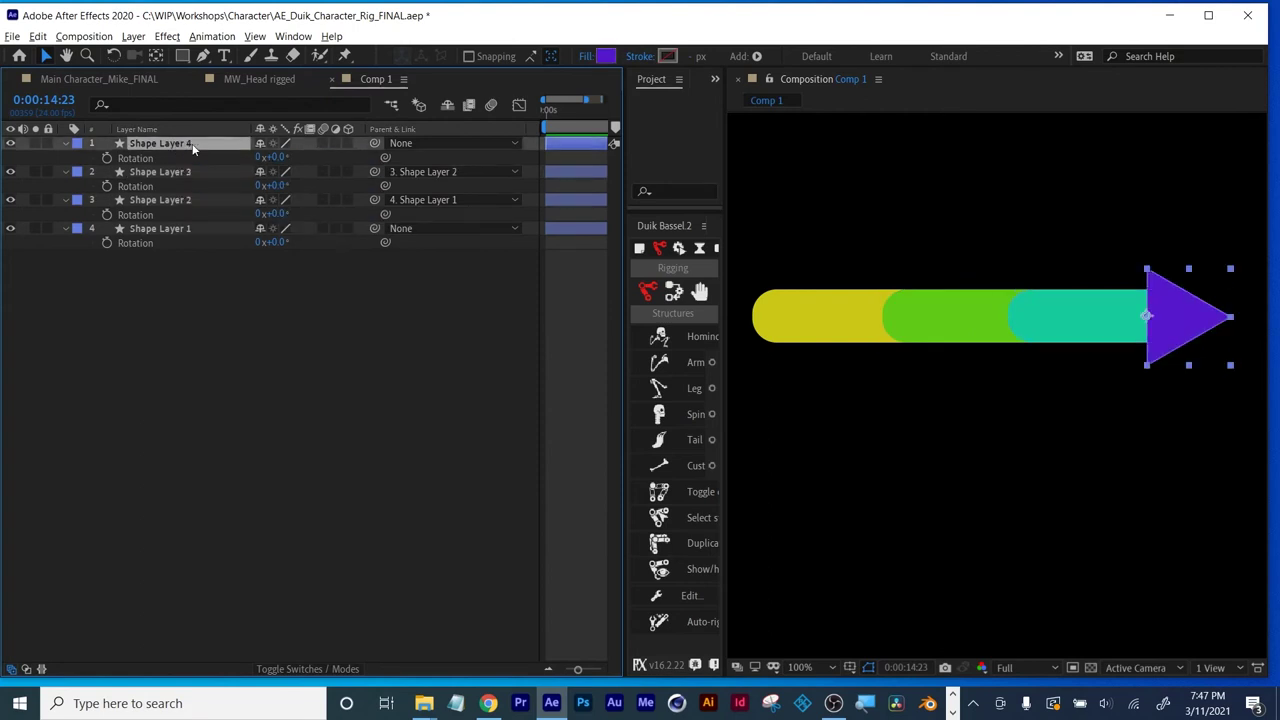
pyautogui.moveTo(374, 143); pyautogui.dragTo(173, 177)
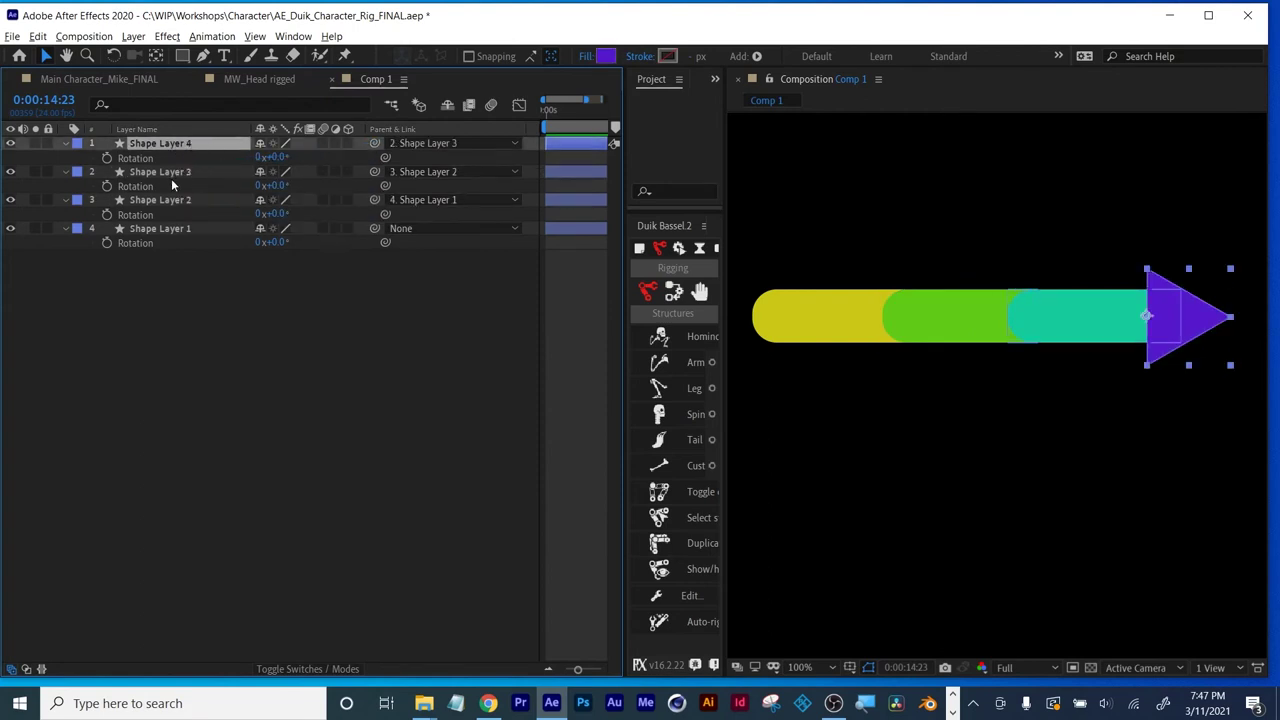
# Try bending the parented chain by rotating Shape Layers 1 to 4, ending at -16°, 22°, 28° and 24° respectively.
pyautogui.click(146, 231)
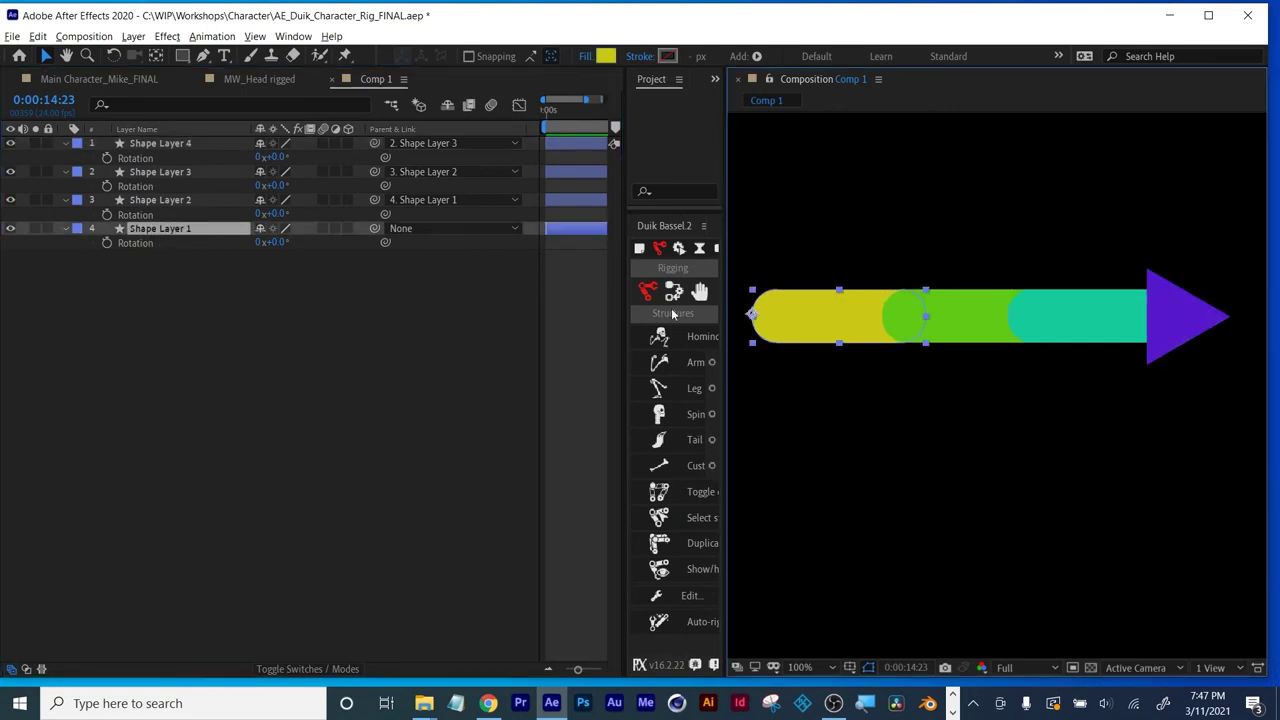
pyautogui.moveTo(274, 242); pyautogui.dragTo(294, 158)
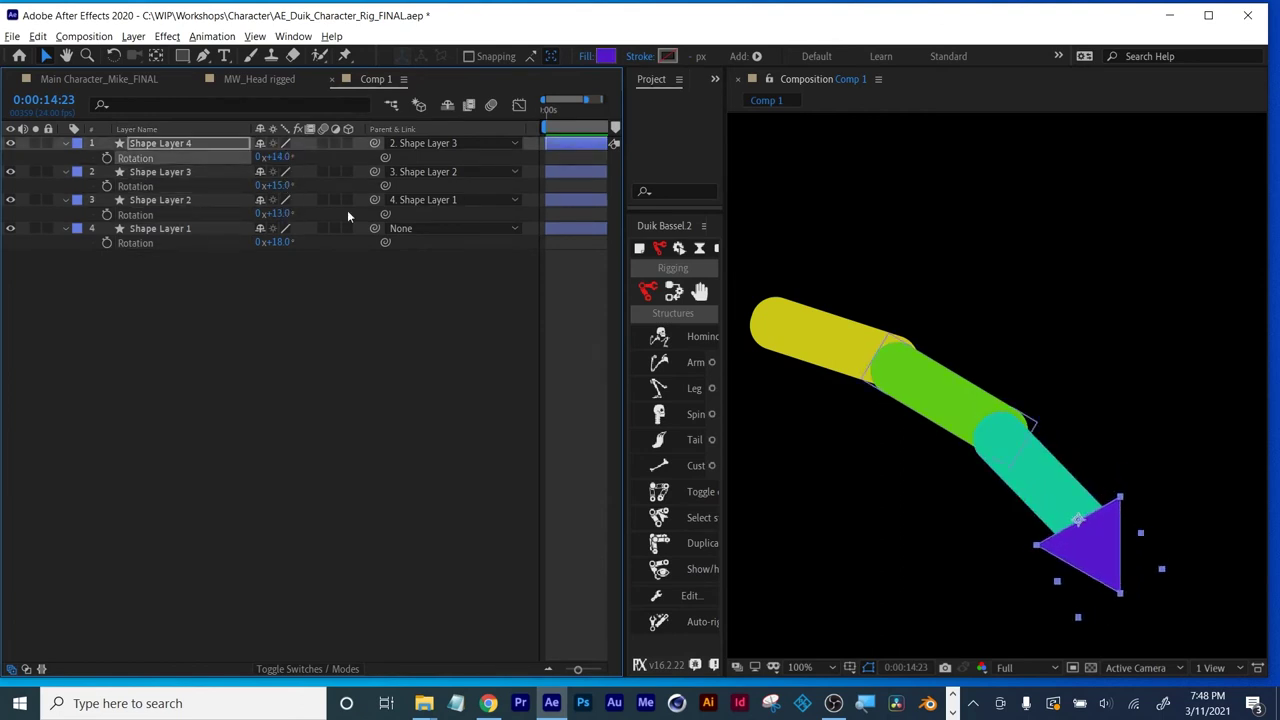
pyautogui.moveTo(276, 242); pyautogui.dragTo(294, 157)
pyautogui.keyDown('shift'); pyautogui.click(276, 186); pyautogui.keyUp('shift')
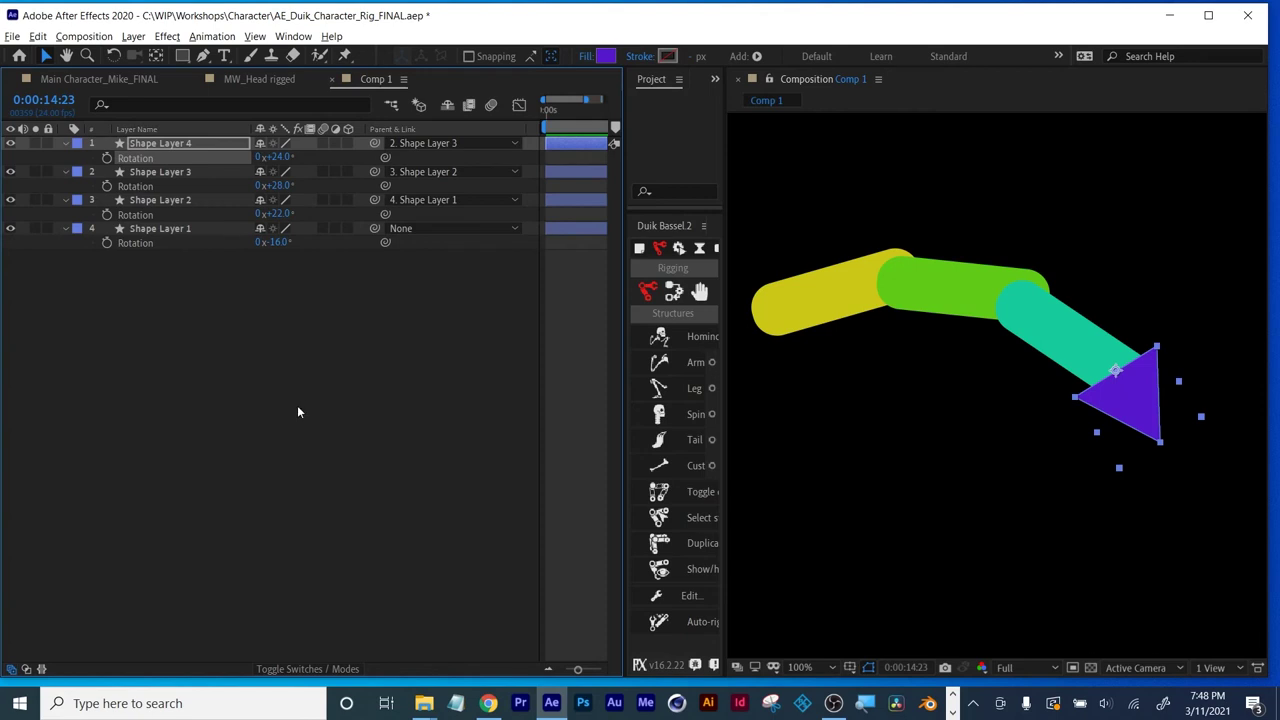
pyautogui.click(238, 364)
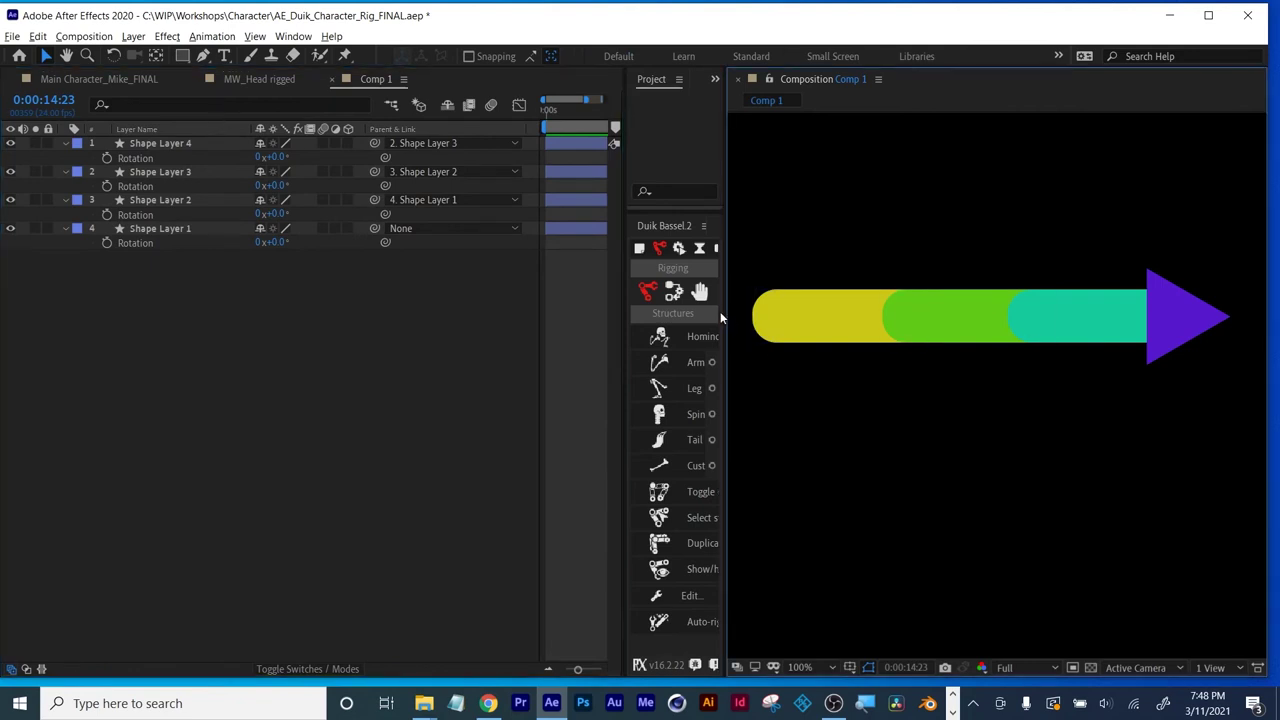
# Widen the Duik Bassel.2 workspace area by narrowing the timeline and composition view, and display Duik's Controllers tools.
pyautogui.moveTo(723, 311); pyautogui.dragTo(860, 305)
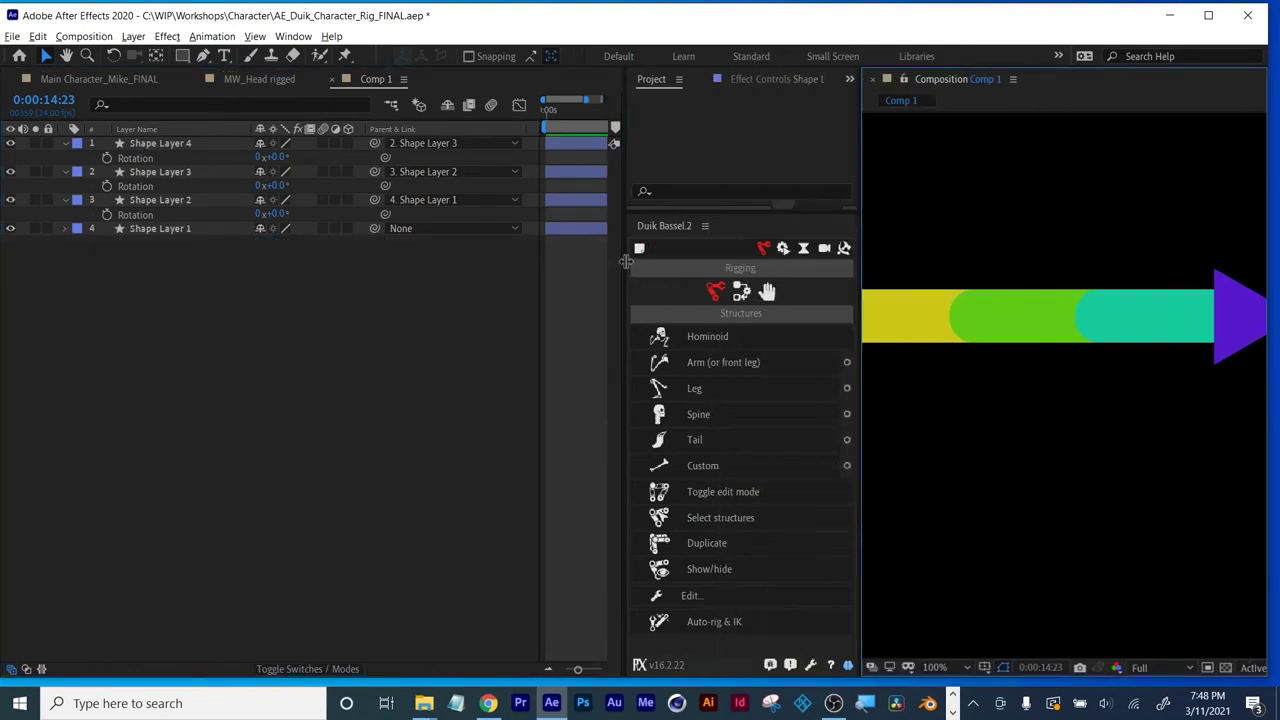
pyautogui.moveTo(622, 263); pyautogui.dragTo(546, 254)
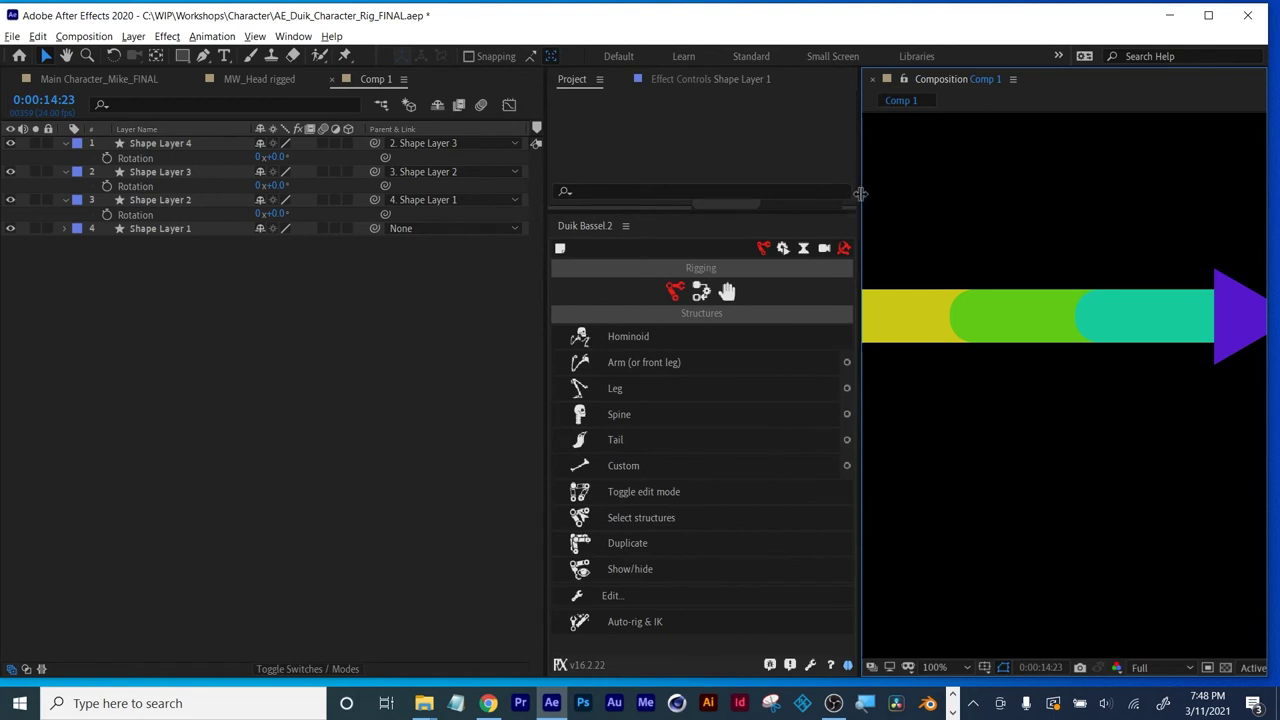
pyautogui.moveTo(859, 193); pyautogui.dragTo(848, 190)
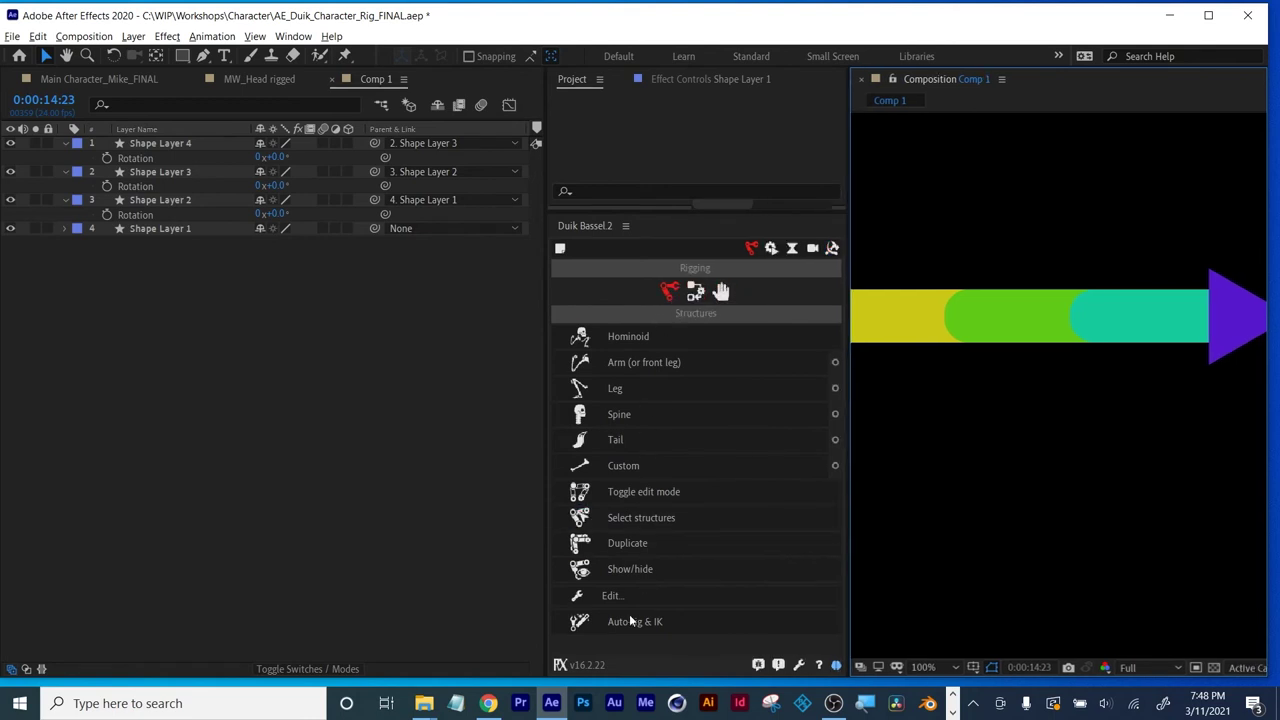
pyautogui.click(697, 290)
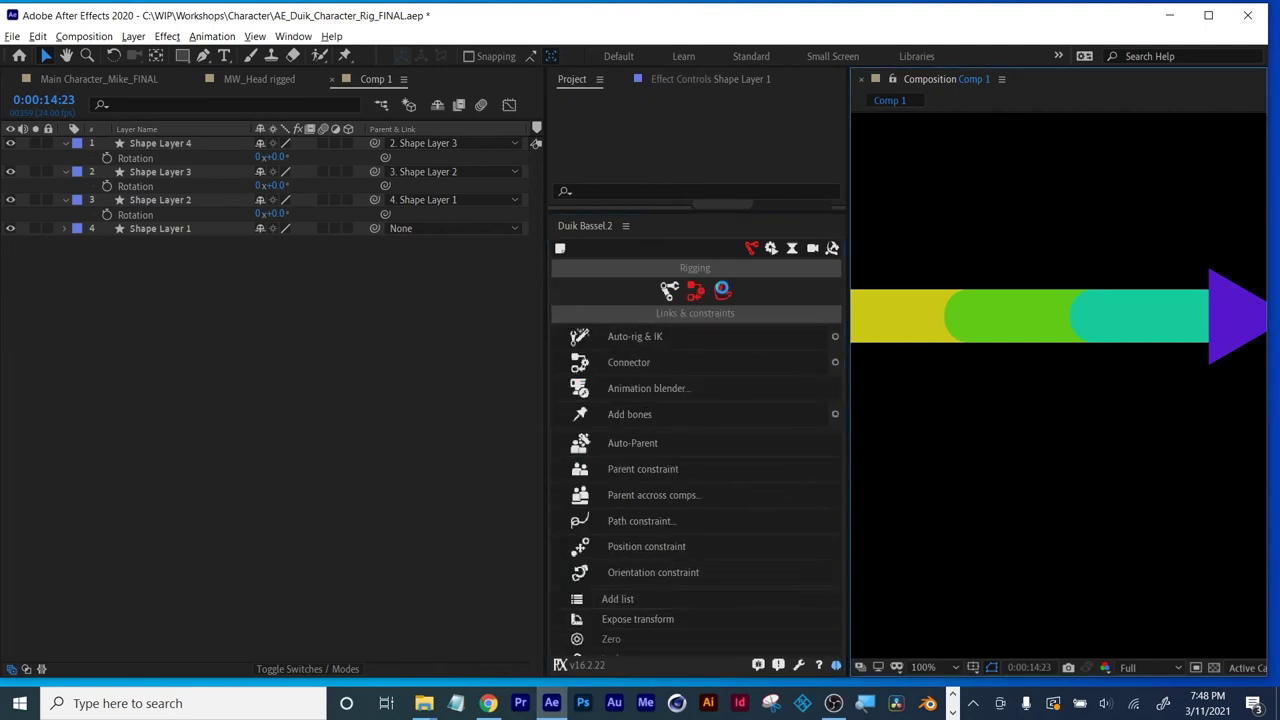
pyautogui.click(721, 290)
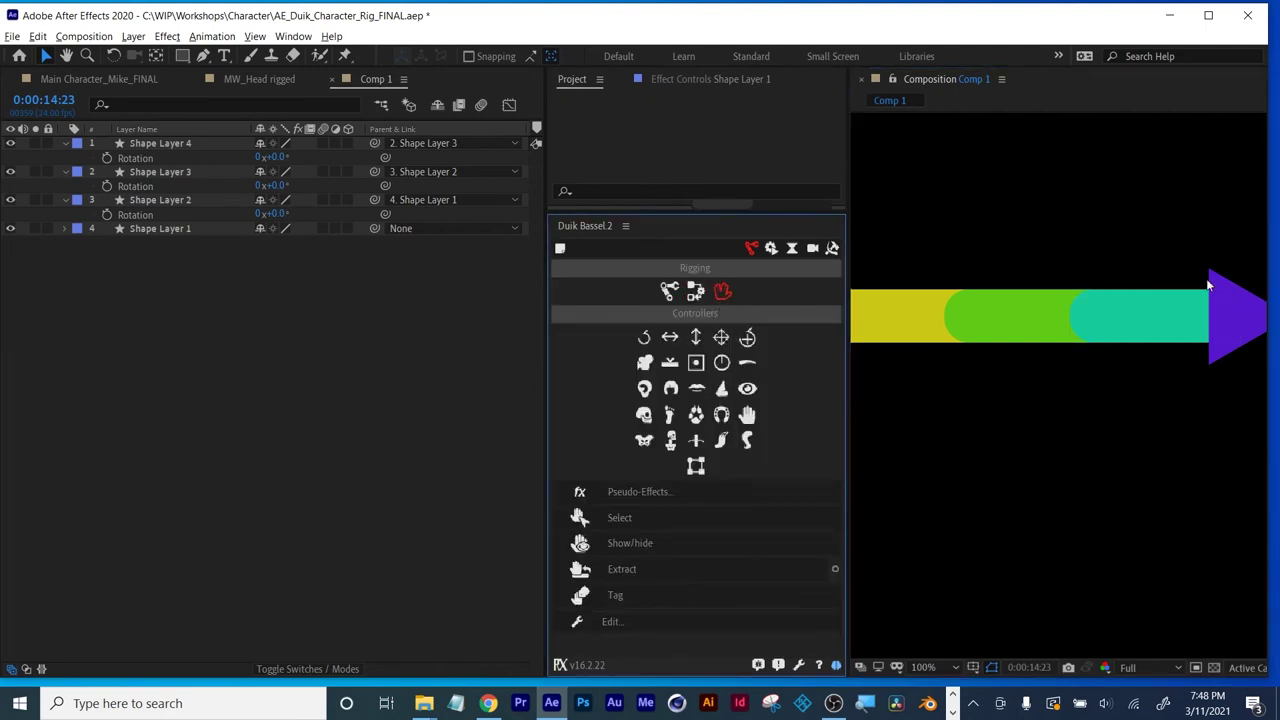
# Widen the composition view and create a Duik position-and-rotation controller for the arrowhead, Shape Layer 4.
pyautogui.moveTo(848, 170); pyautogui.dragTo(790, 164)
pyautogui.click(1185, 318)
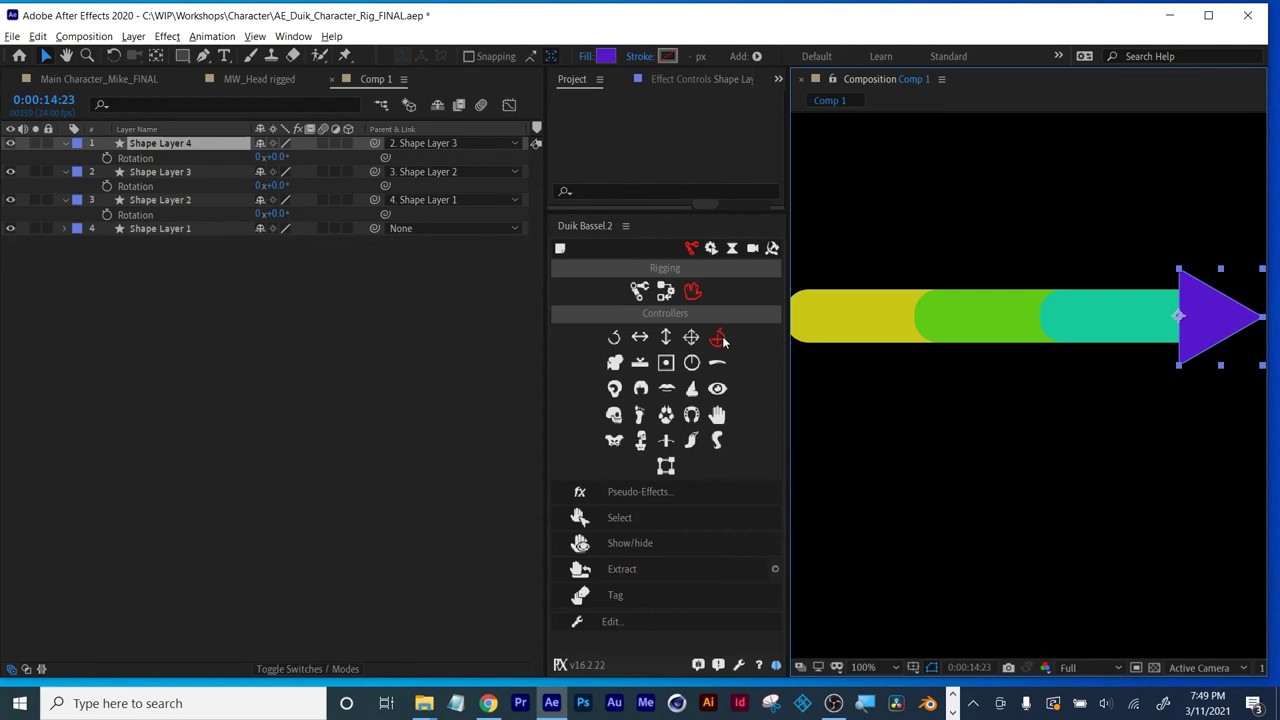
pyautogui.click(720, 339)
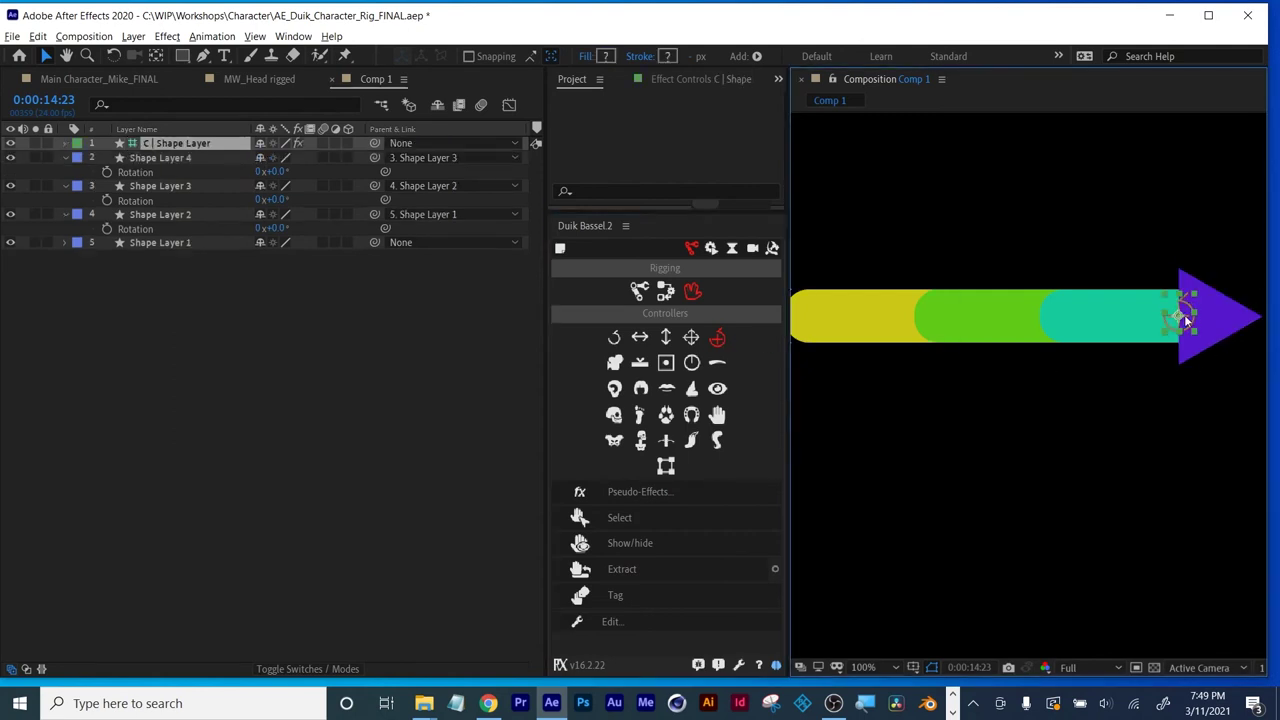
pyautogui.click(332, 372)
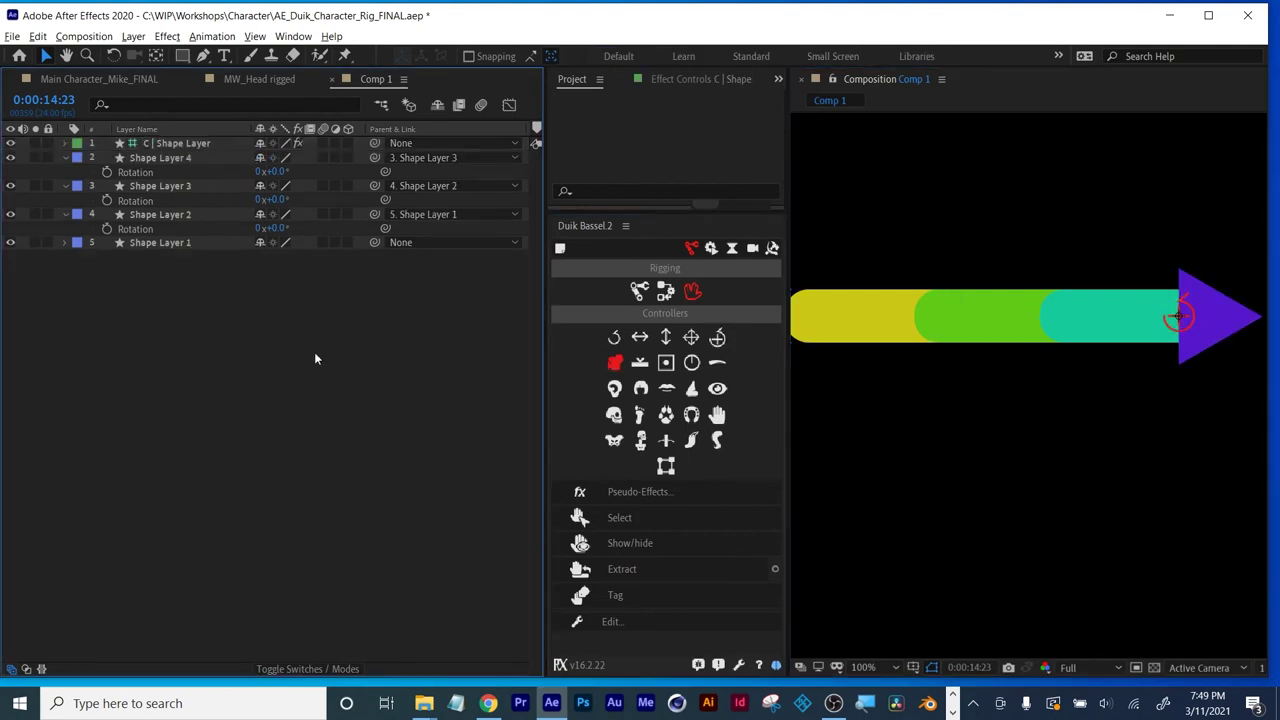
# Apply Duik's IK to the chain, selecting Shape Layers 4, 3, 2 and 1 in order and the controller last.
pyautogui.click(178, 158)
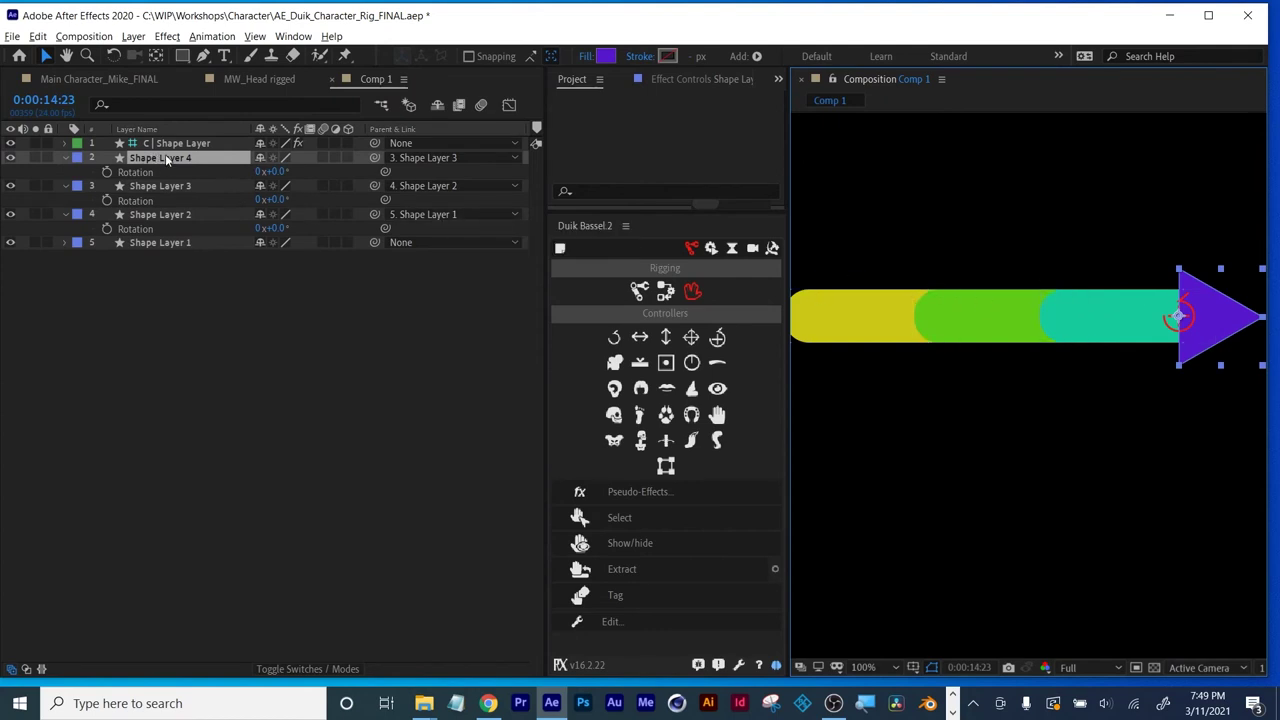
pyautogui.keyDown('ctrl'); pyautogui.click(165, 186); pyautogui.keyUp('ctrl')
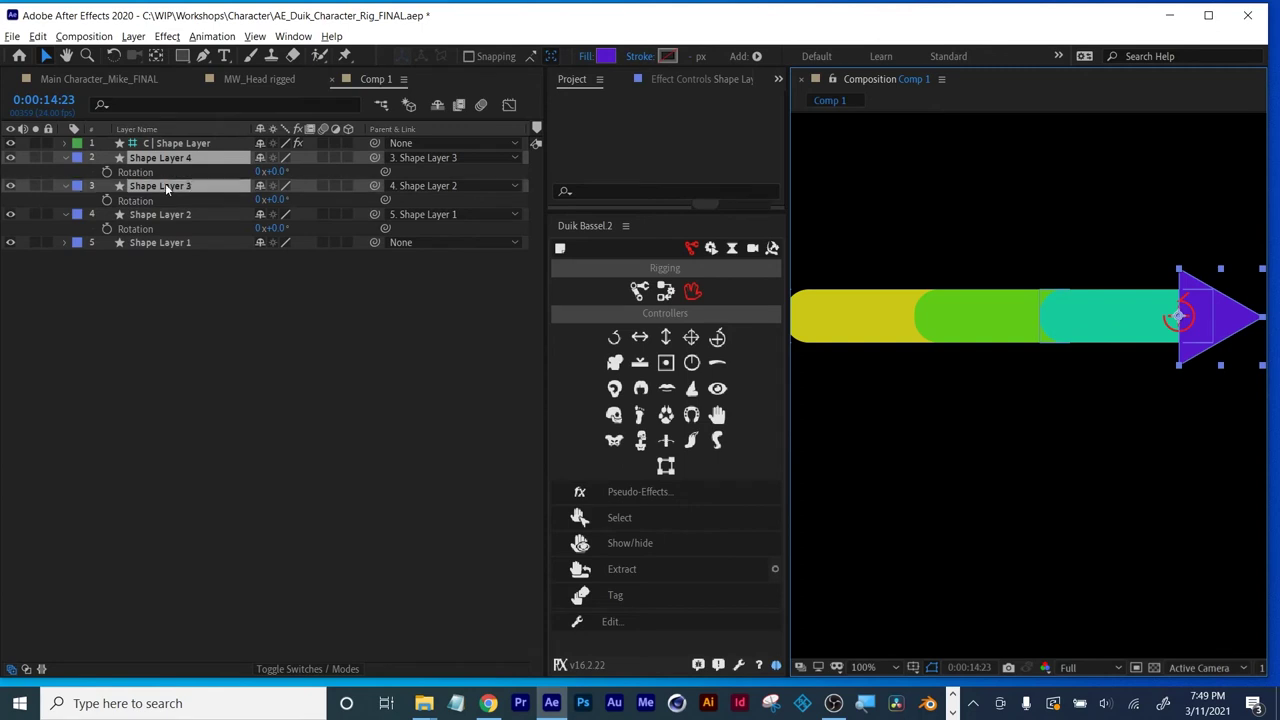
pyautogui.keyDown('ctrl'); pyautogui.click(160, 215); pyautogui.keyUp('ctrl')
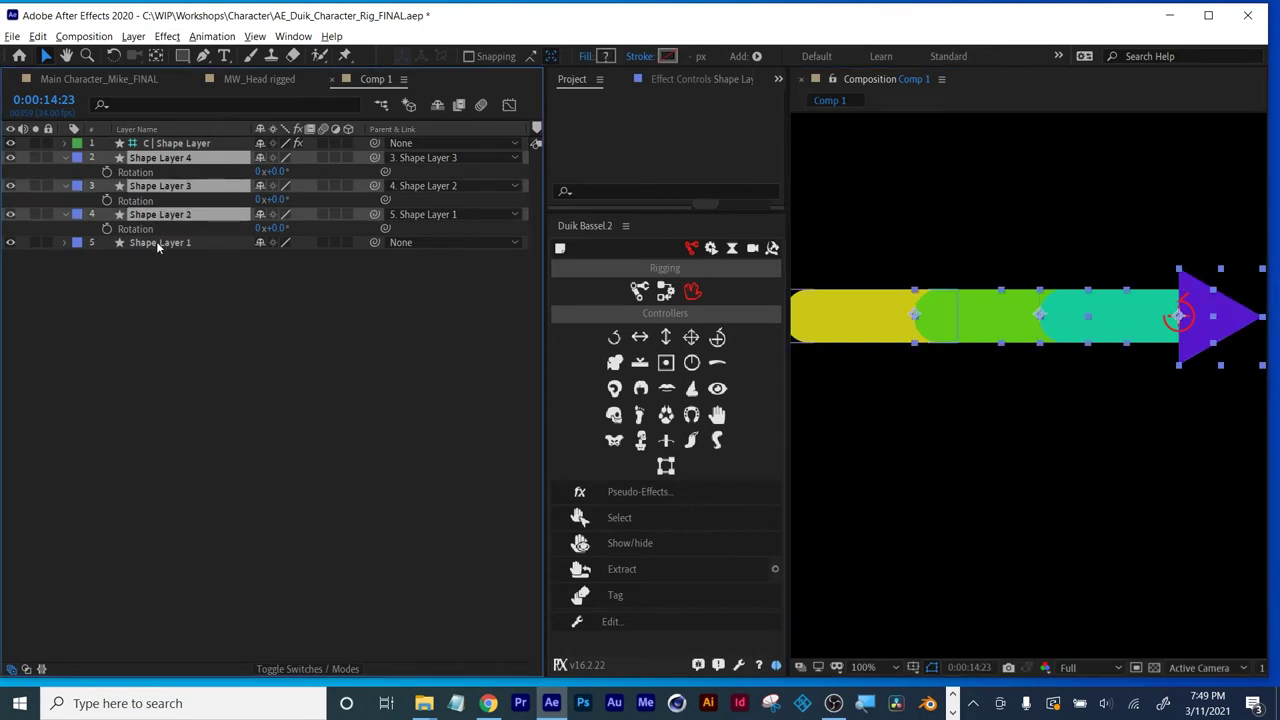
pyautogui.keyDown('ctrl'); pyautogui.click(158, 246); pyautogui.keyUp('ctrl')
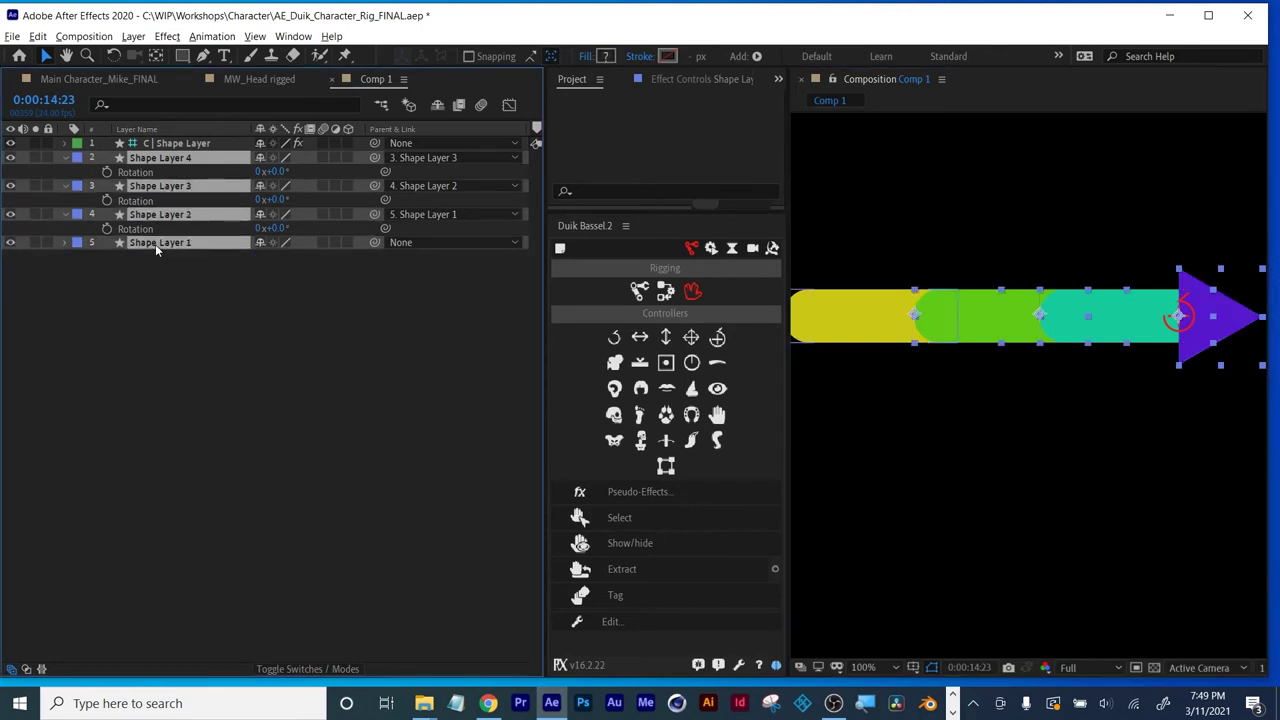
pyautogui.keyDown('ctrl'); pyautogui.click(183, 146); pyautogui.keyUp('ctrl')
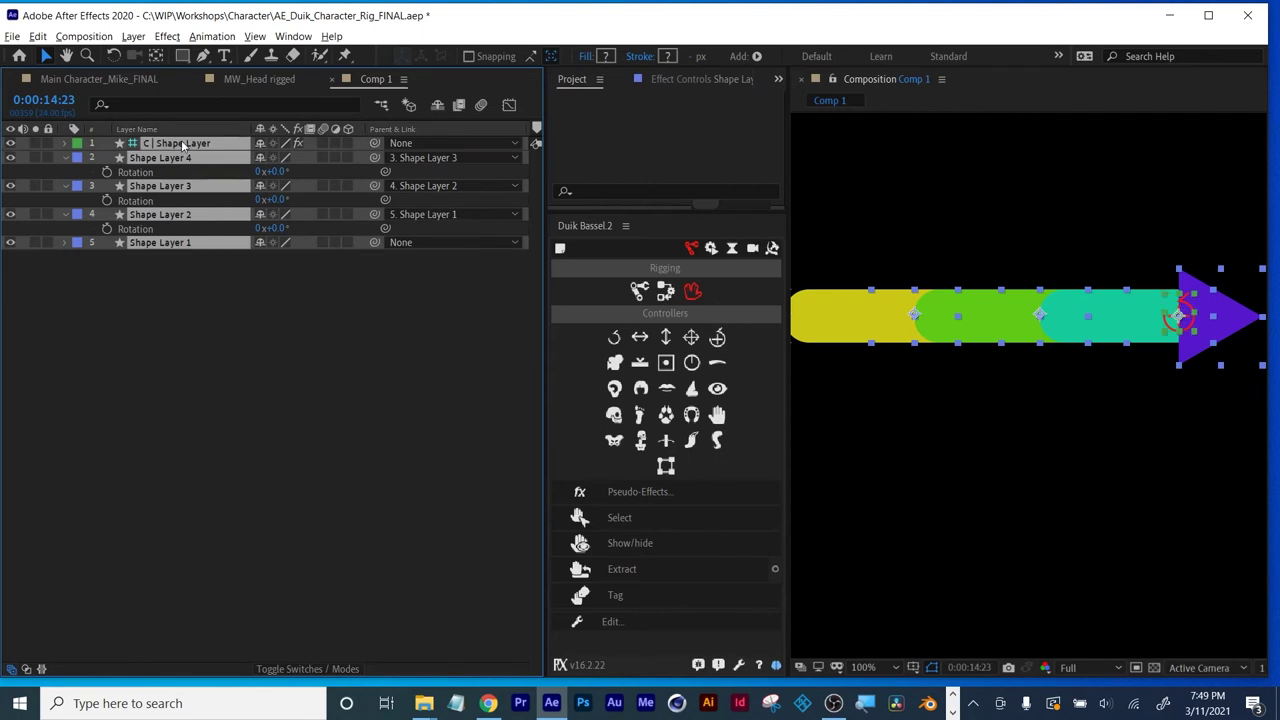
pyautogui.click(665, 291)
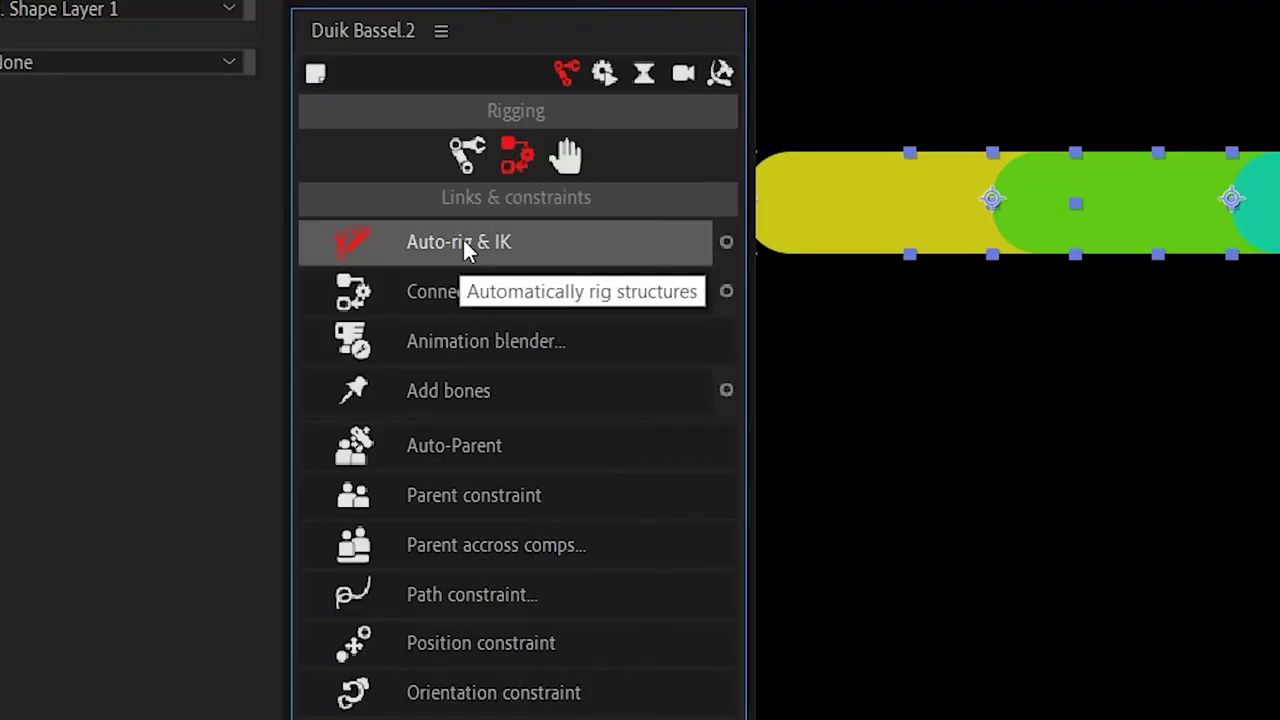
pyautogui.click(728, 242)
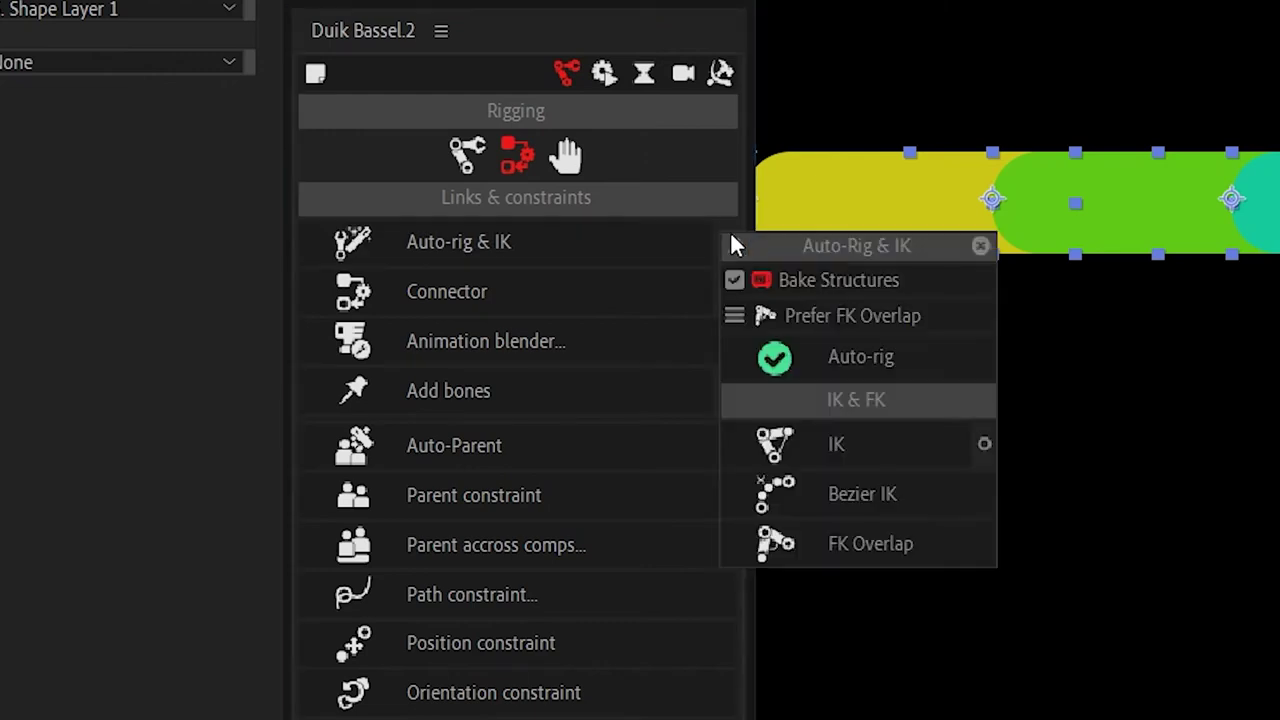
pyautogui.click(851, 444)
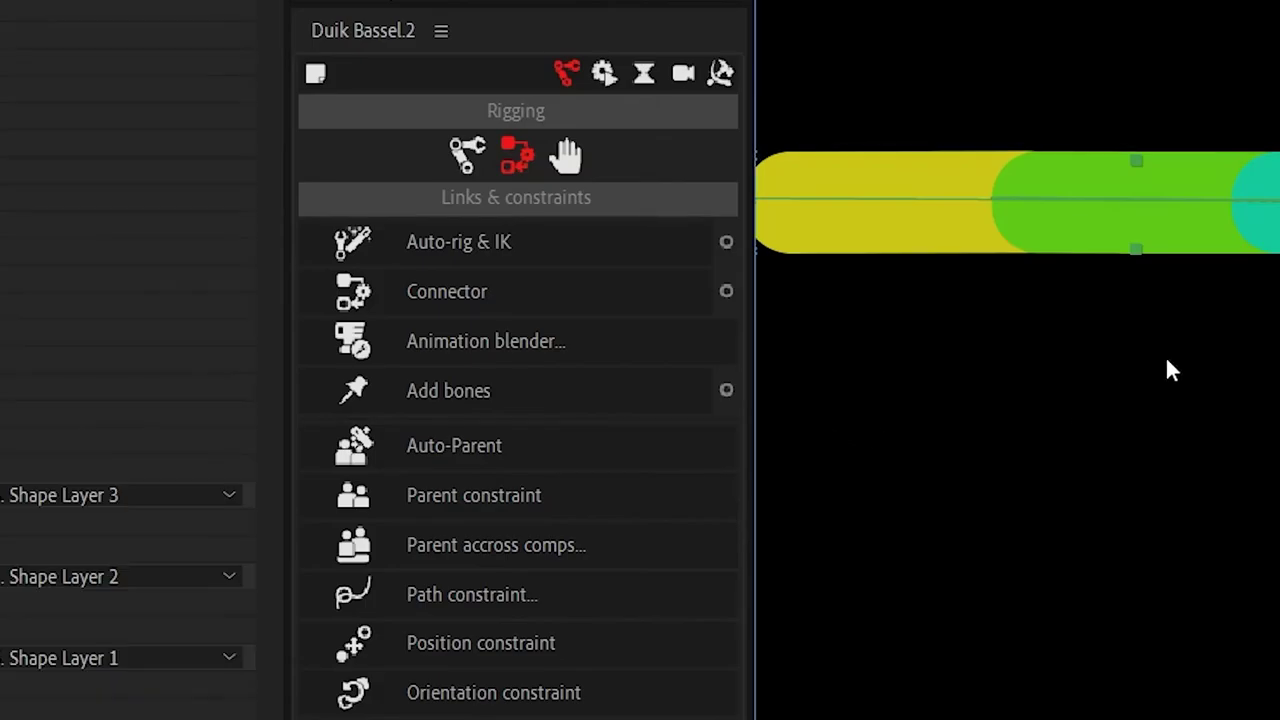
# Test the IK chain by moving its controller up and down, and set the controller's rotation to 16°.
pyautogui.scroll(-2, 1172, 370)
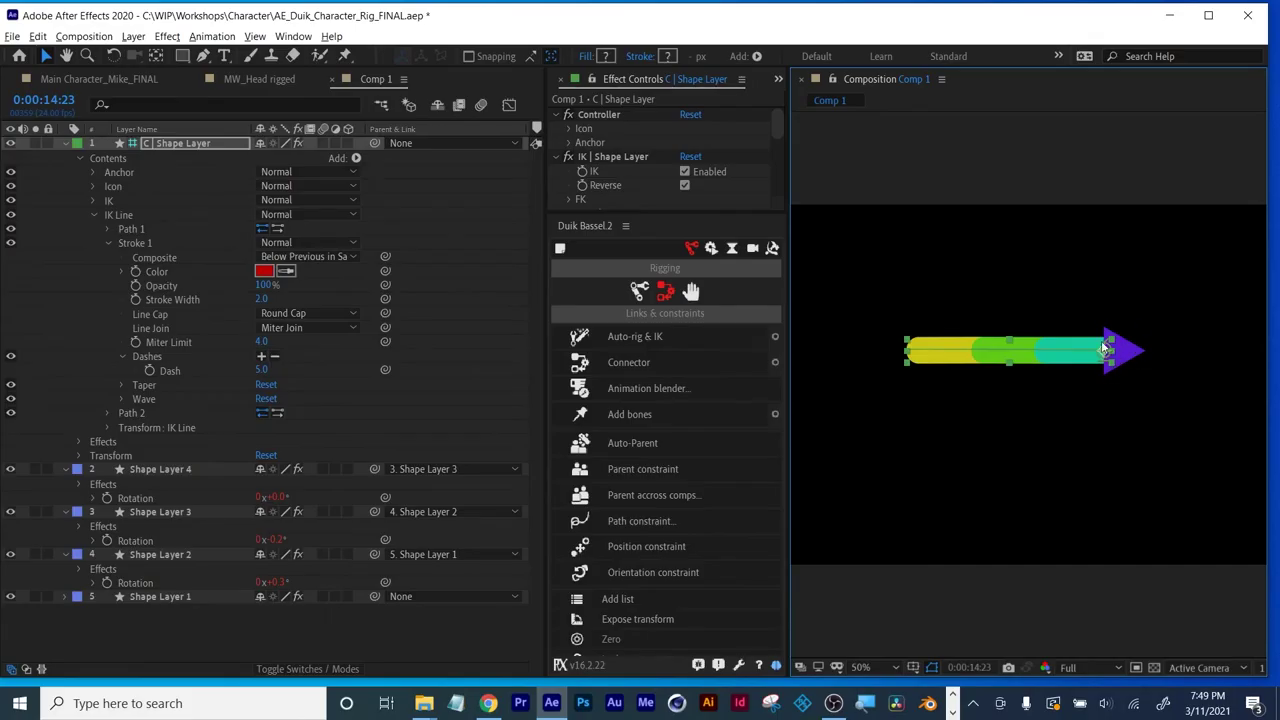
pyautogui.moveTo(1104, 348)
pyautogui.mouseDown()
pyautogui.moveTo(1091, 360)
pyautogui.moveTo(1100, 406)
pyautogui.moveTo(1094, 282)
pyautogui.moveTo(1090, 448)
pyautogui.moveTo(1078, 336)
pyautogui.moveTo(1106, 398)
pyautogui.moveTo(1105, 418)
pyautogui.moveTo(1092, 343)
pyautogui.moveTo(1097, 438)
pyautogui.moveTo(1095, 332)
pyautogui.mouseUp()
pyautogui.moveTo(1095, 417); pyautogui.dragTo(1097, 345)
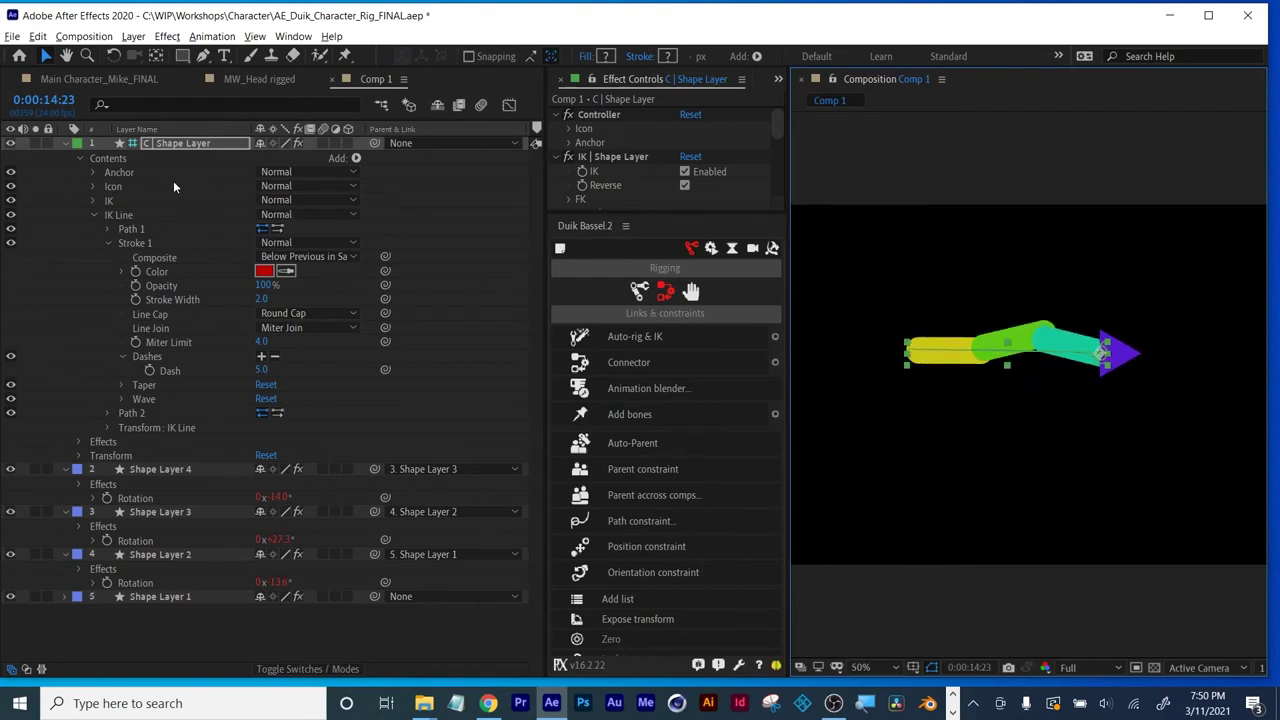
pyautogui.press('r')
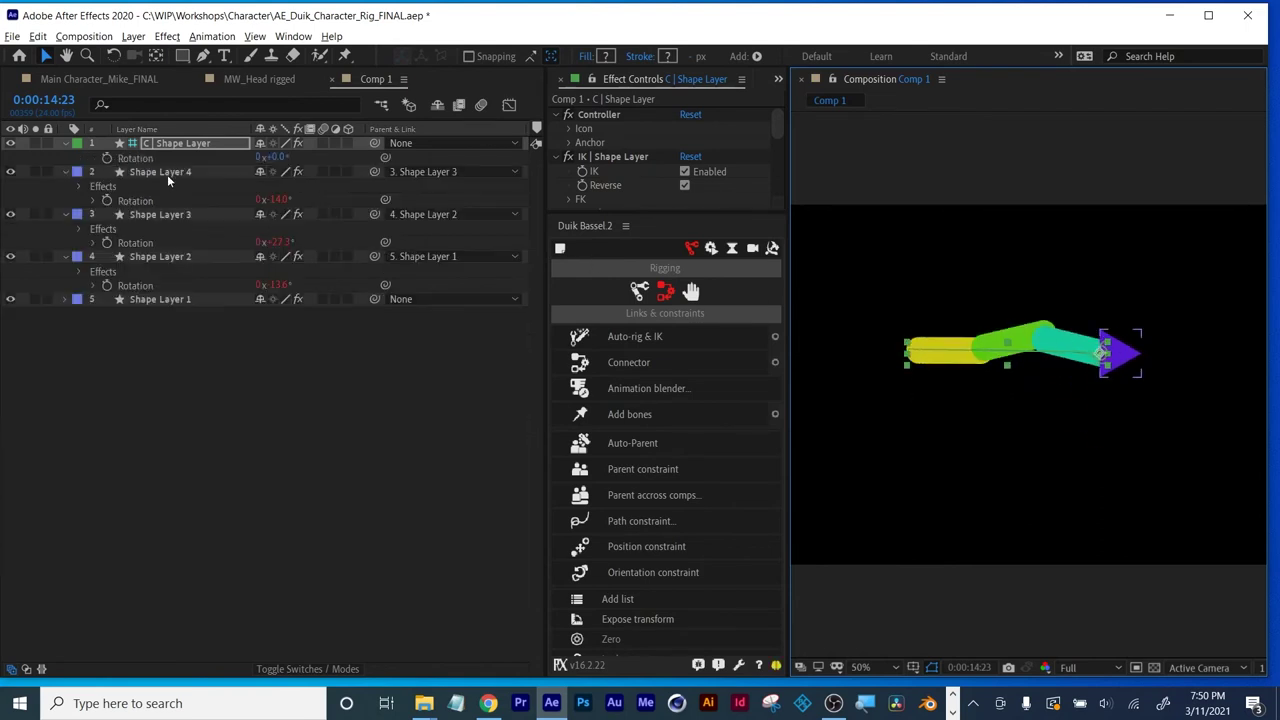
pyautogui.moveTo(276, 160); pyautogui.dragTo(290, 160)
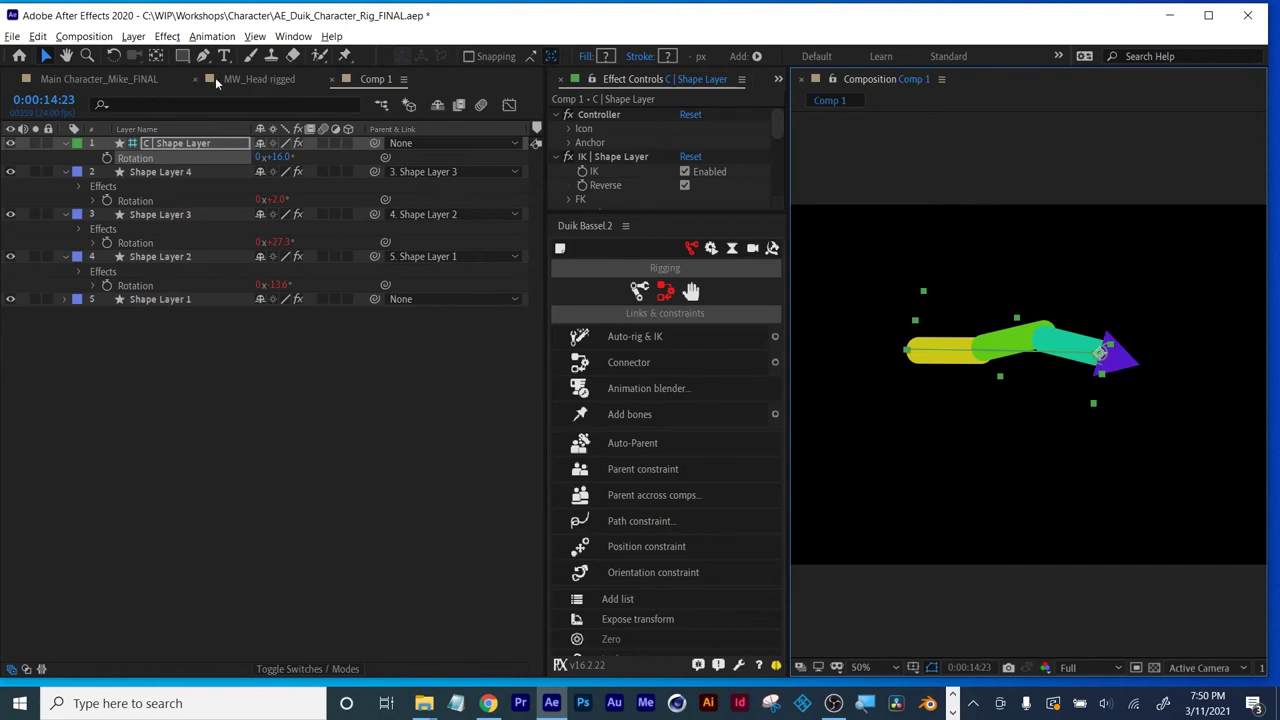
# Examine the finished character rig and its controllers in the Main Character_Mike_FINAL composition.
pyautogui.click(134, 78)
pyautogui.scroll(3, 993, 404)
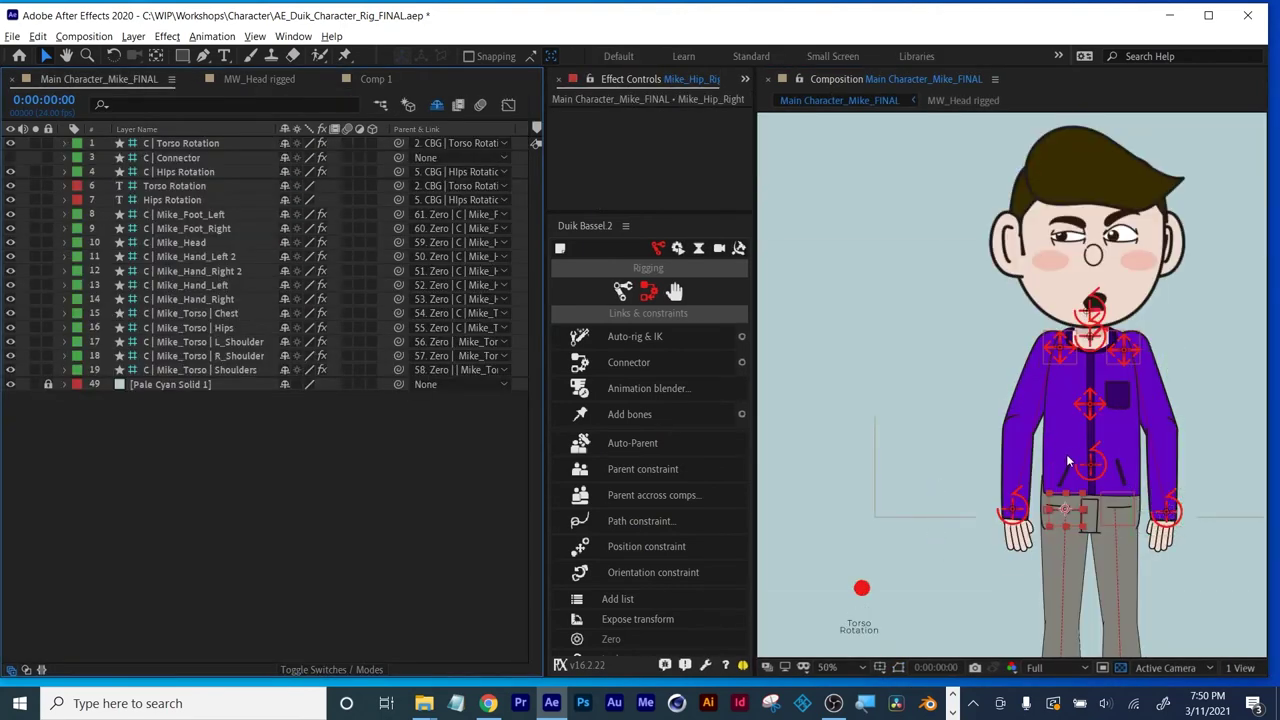
pyautogui.scroll(-3, 1058, 381)
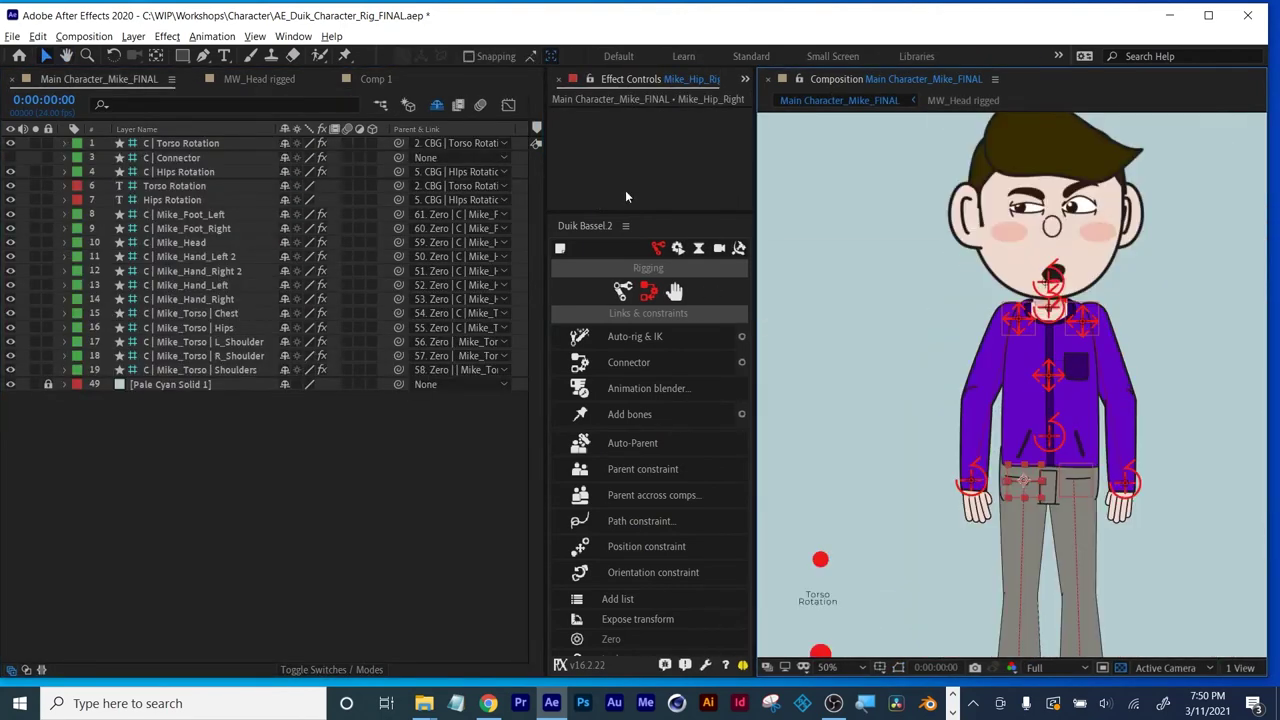
# Show the project's items in a taller area and open Main Character_Mike_01_UnRigged from the Tutorial folder.
pyautogui.click(745, 79)
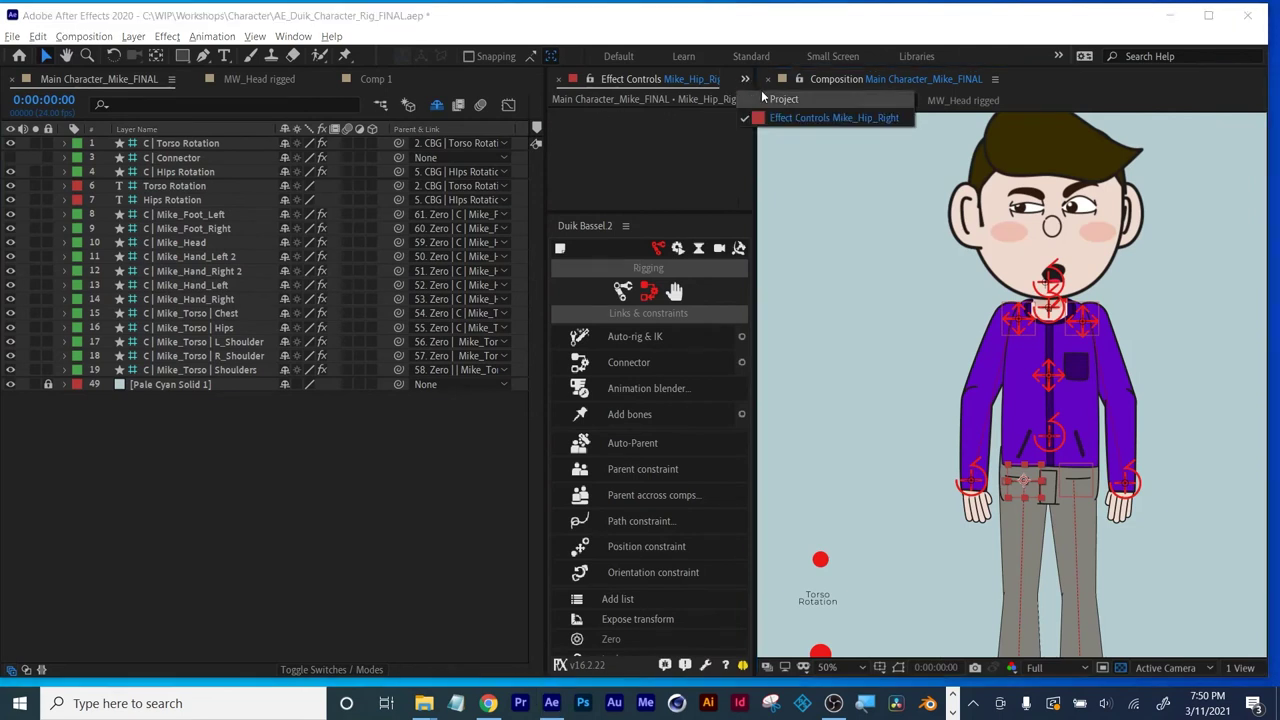
pyautogui.click(766, 99)
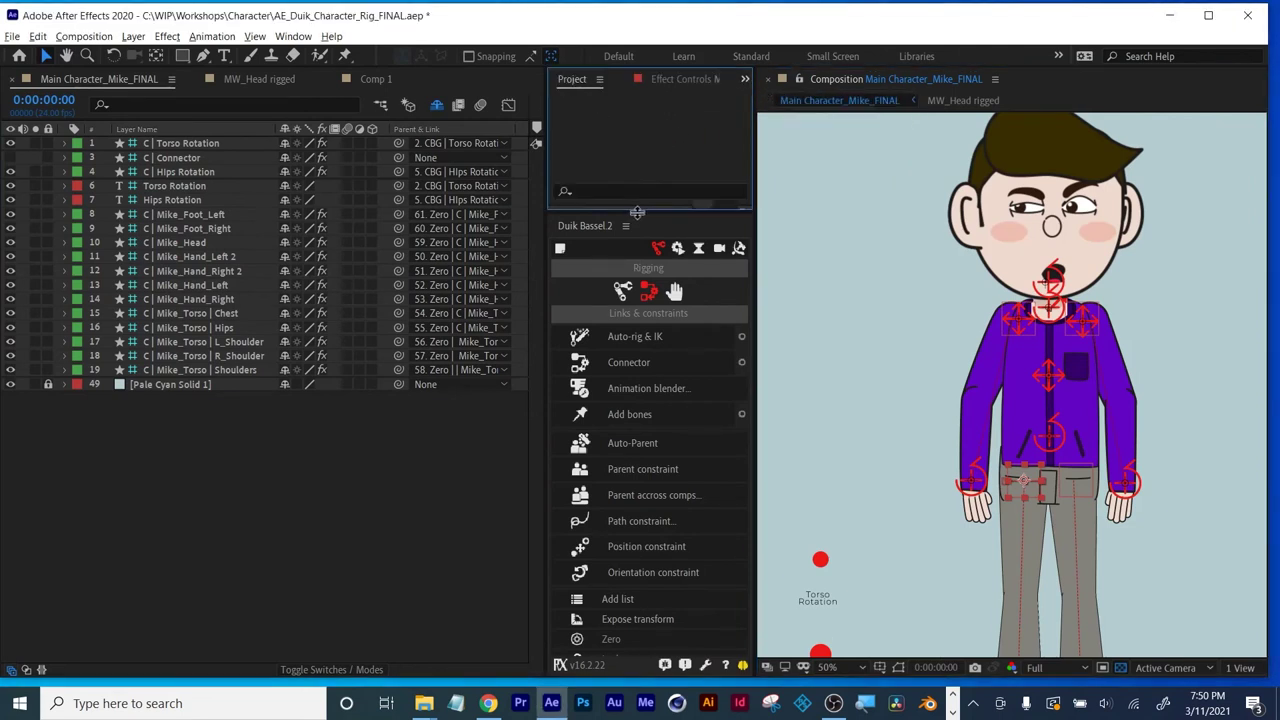
pyautogui.moveTo(637, 212); pyautogui.dragTo(637, 467)
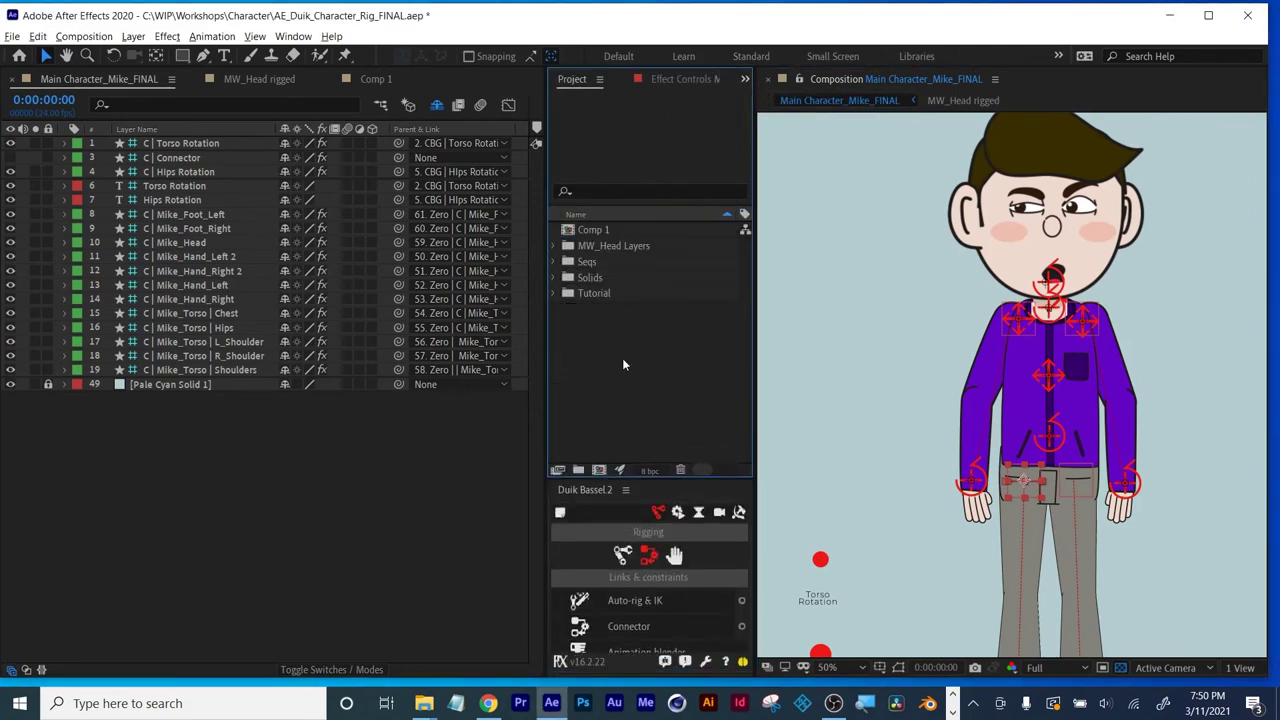
pyautogui.click(553, 262)
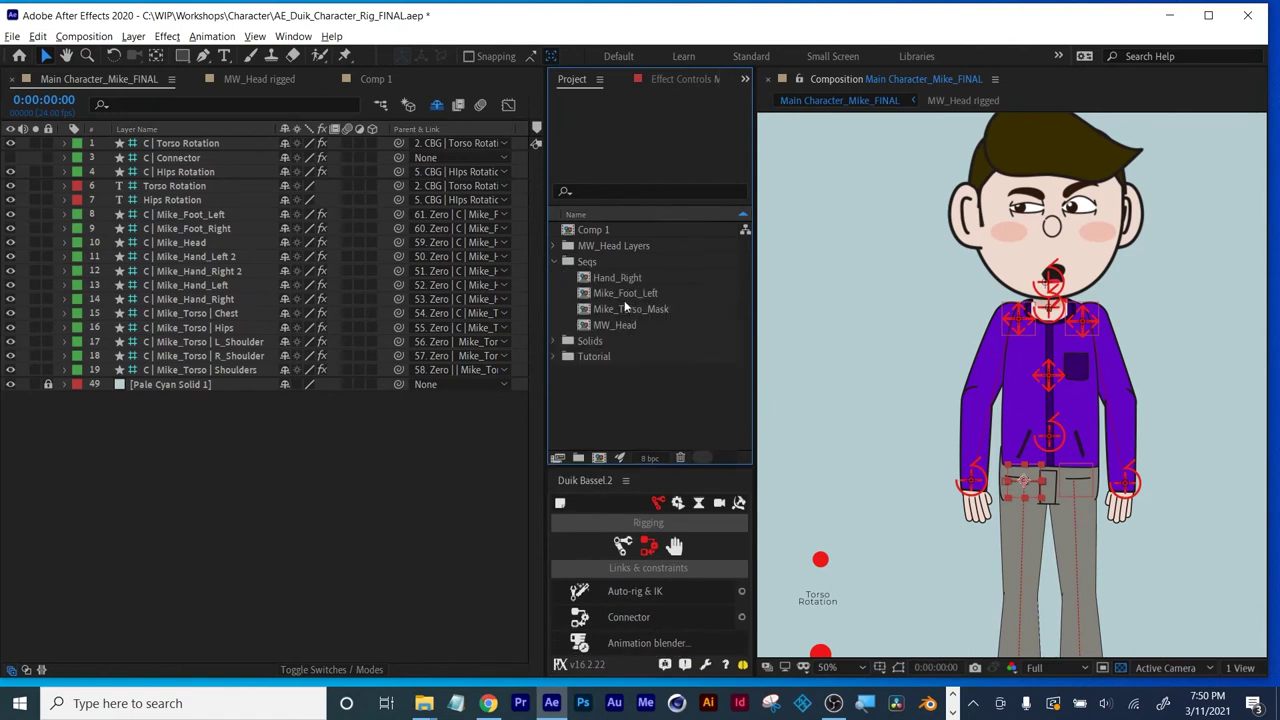
pyautogui.click(556, 356)
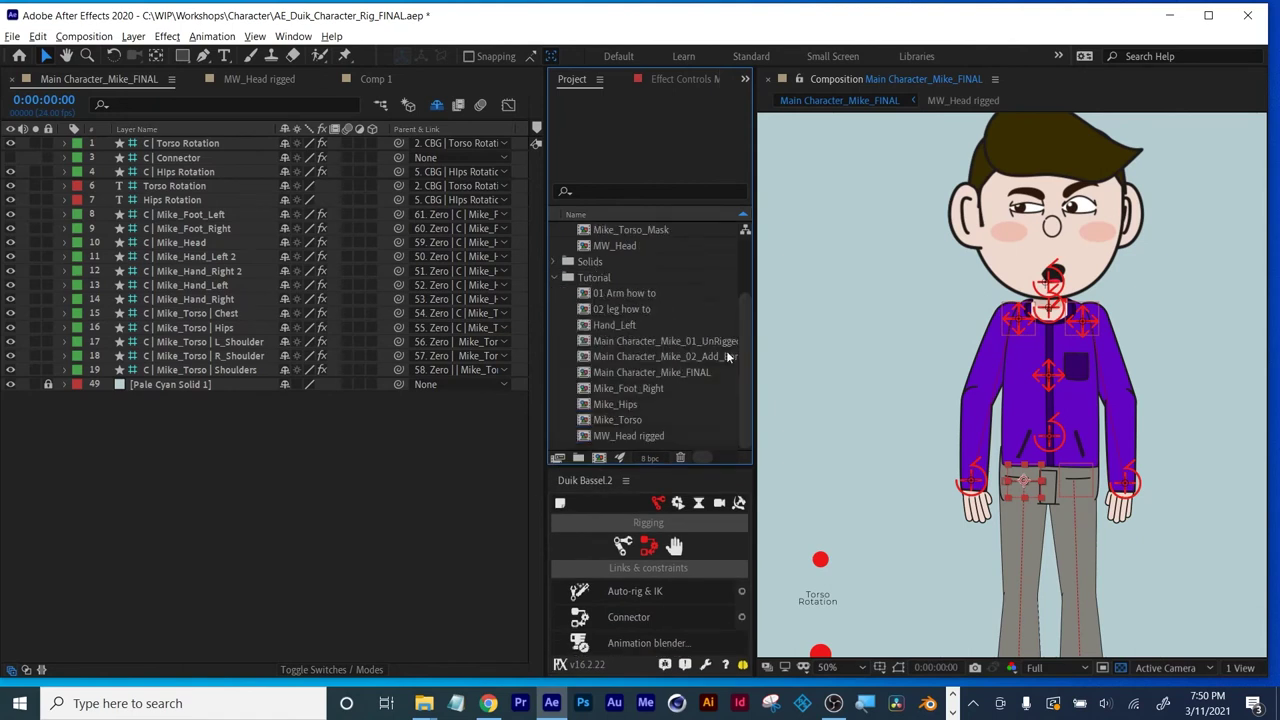
pyautogui.click(636, 393)
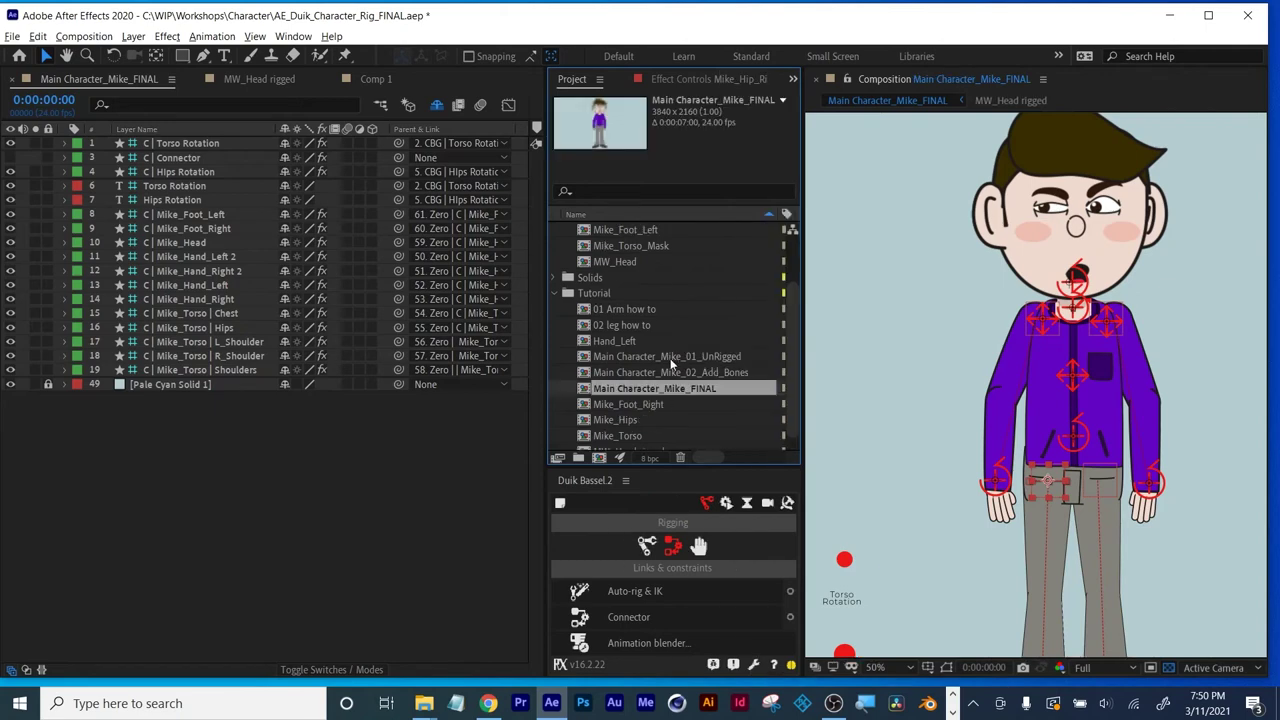
pyautogui.click(668, 355)
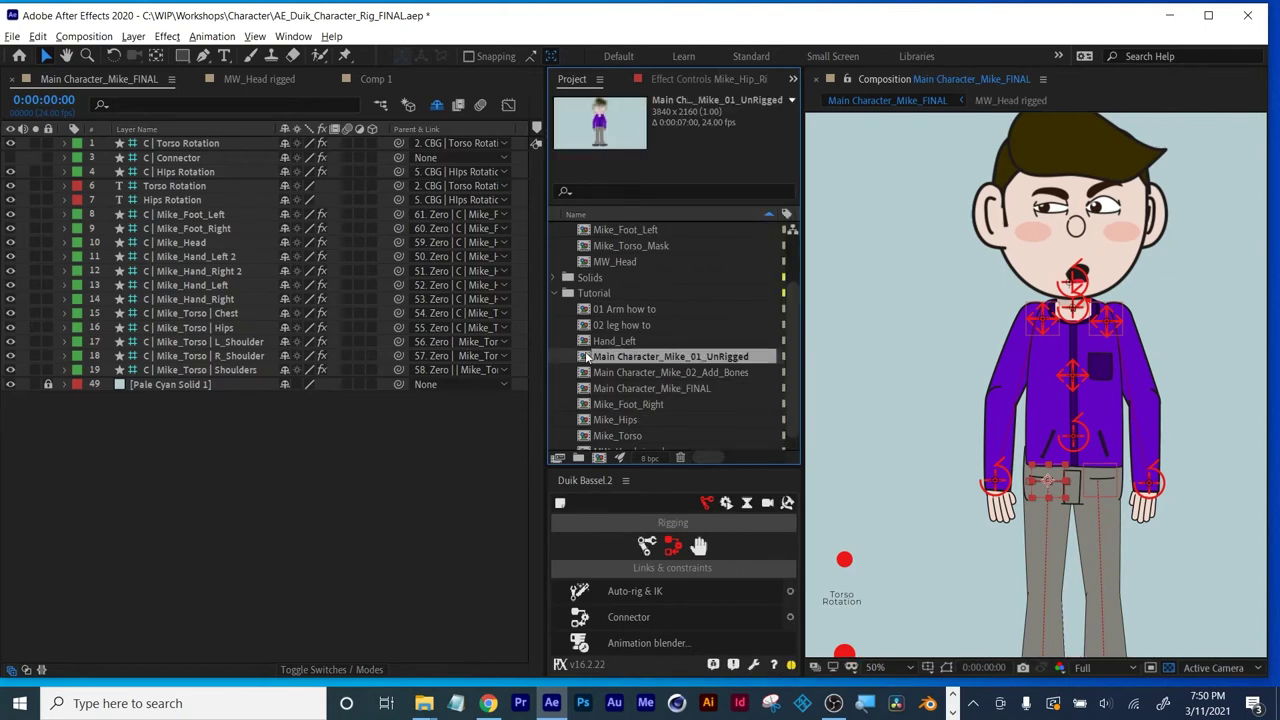
pyautogui.doubleClick(590, 357)
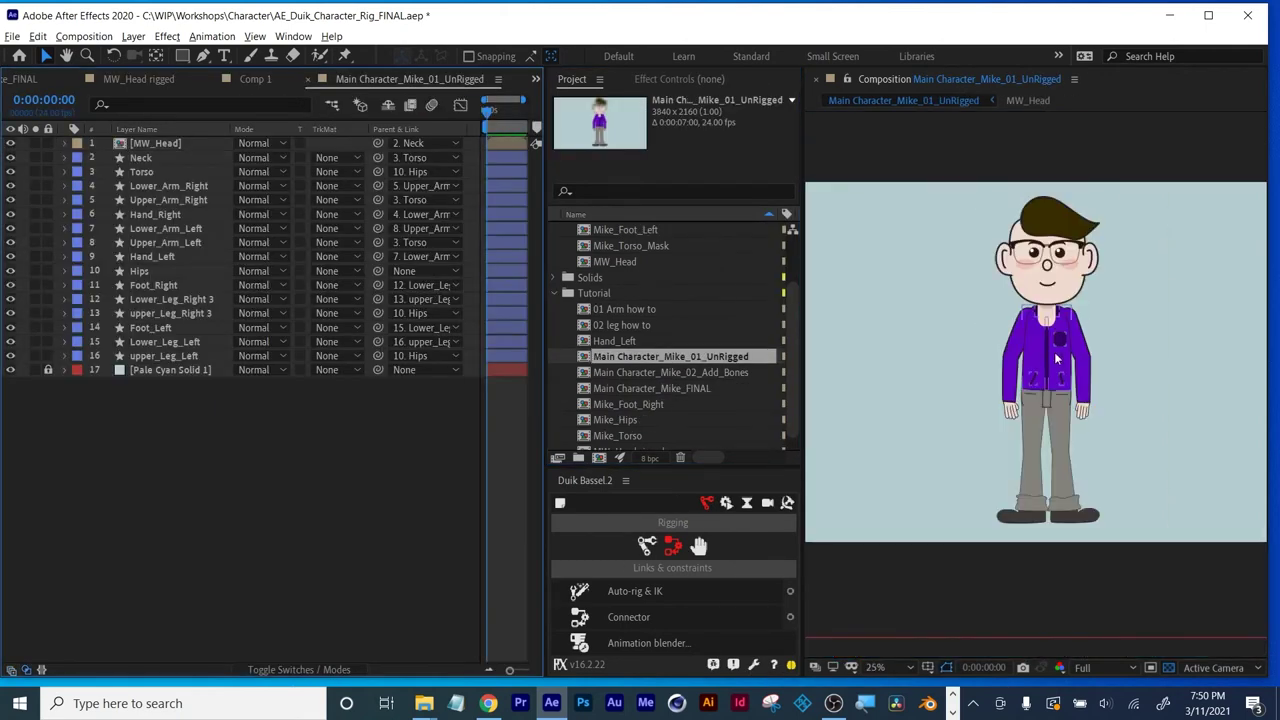
# Narrow the timeline, widen the composition view, and save the project as AE_Duik_Character_Rig_ARt228.aep in the Desktop's LAB folder.
pyautogui.press('.')
pyautogui.moveTo(548, 297); pyautogui.dragTo(392, 297)
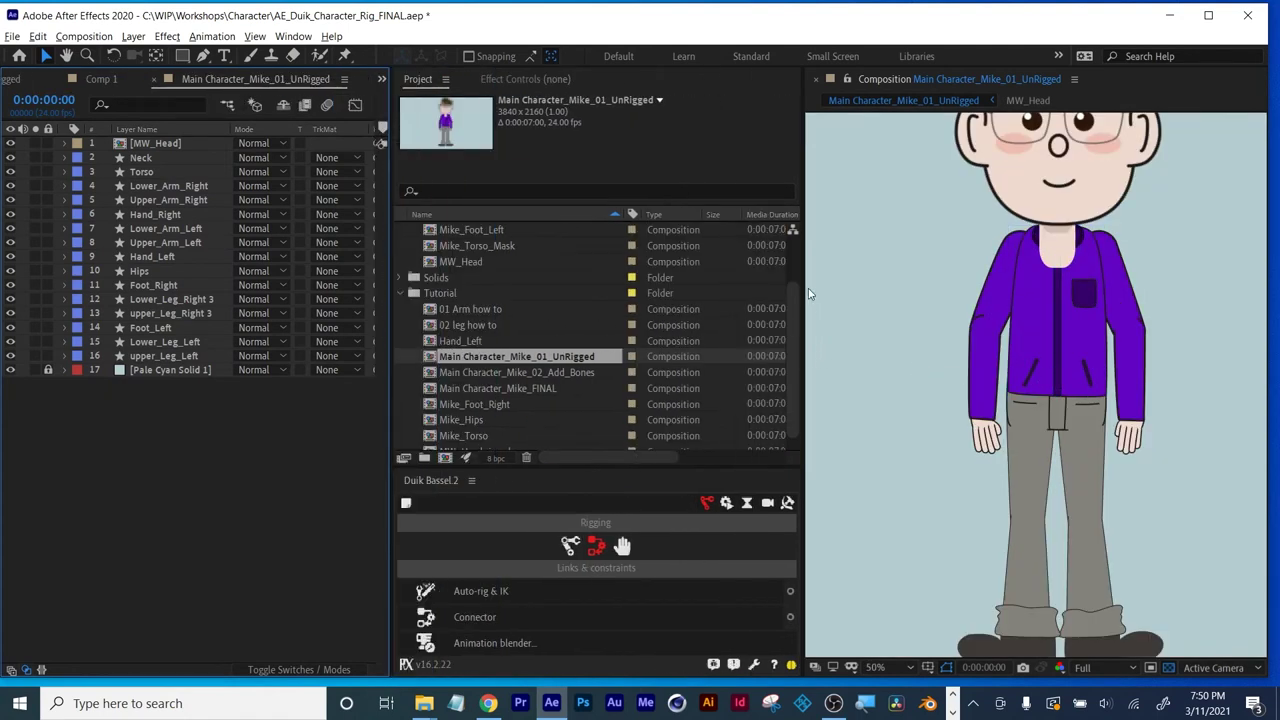
pyautogui.moveTo(802, 285); pyautogui.dragTo(753, 274)
pyautogui.scroll(3, 956, 346)
pyautogui.scroll(-3, 938, 353)
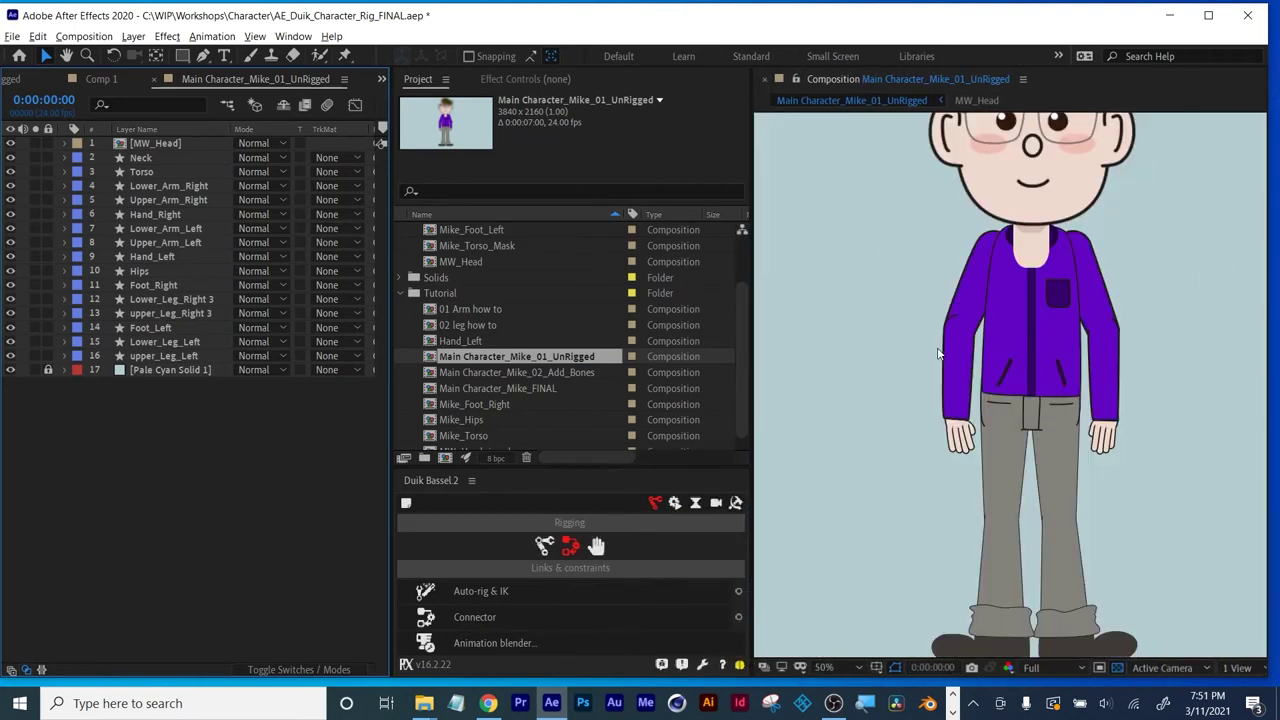
pyautogui.scroll(-2, 938, 353)
pyautogui.hotkey('ctrl', 'shift', 's')
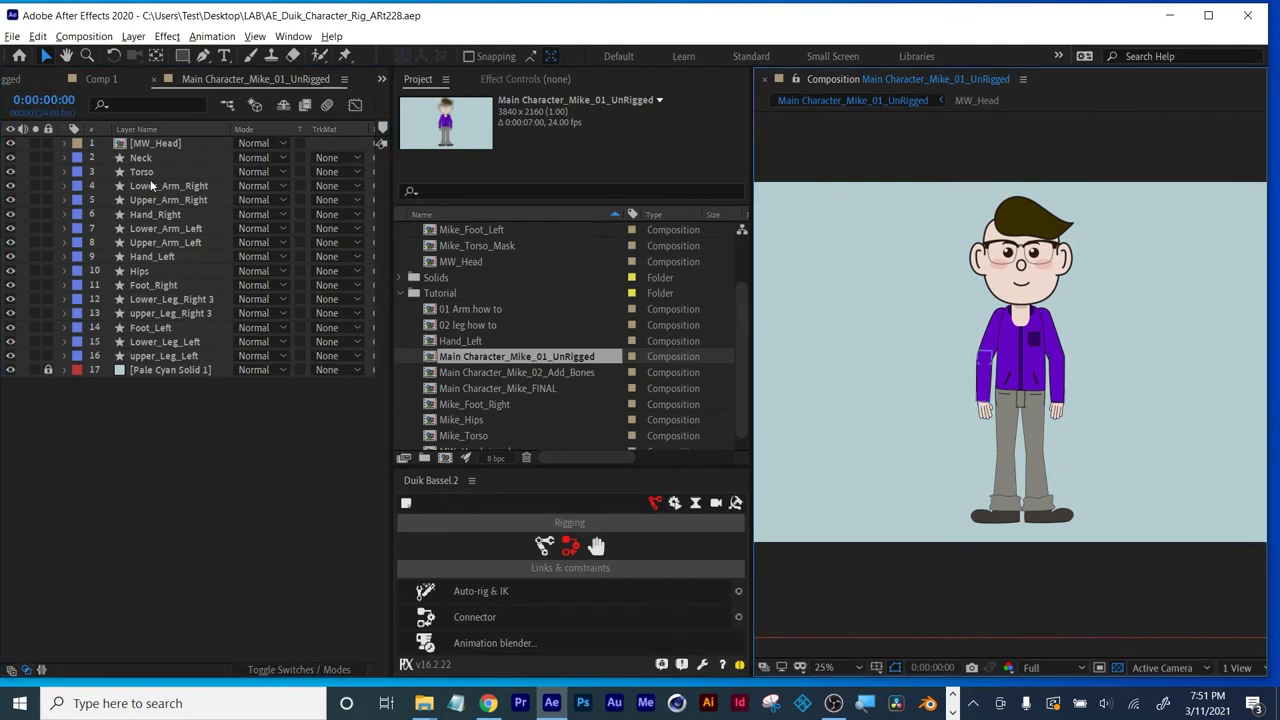
# Pre-compose the Hips layer, moving all attributes into the new composition.
pyautogui.click(141, 272)
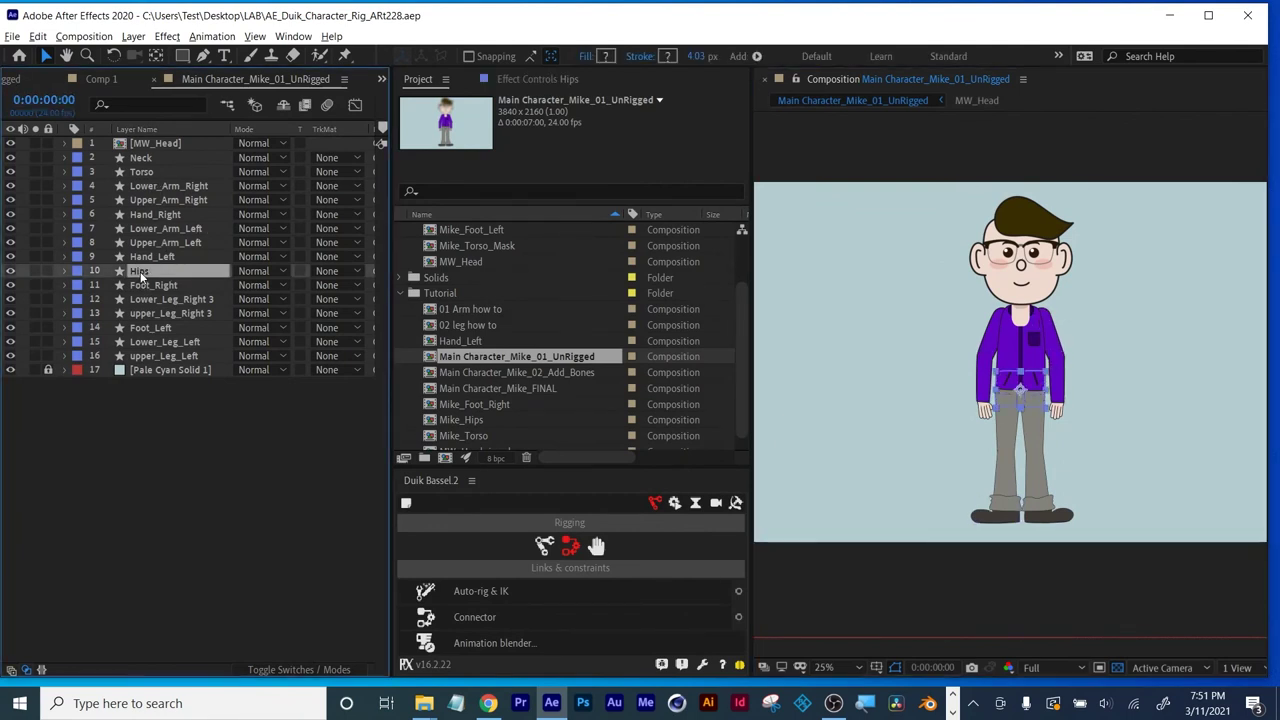
pyautogui.rightClick(141, 272)
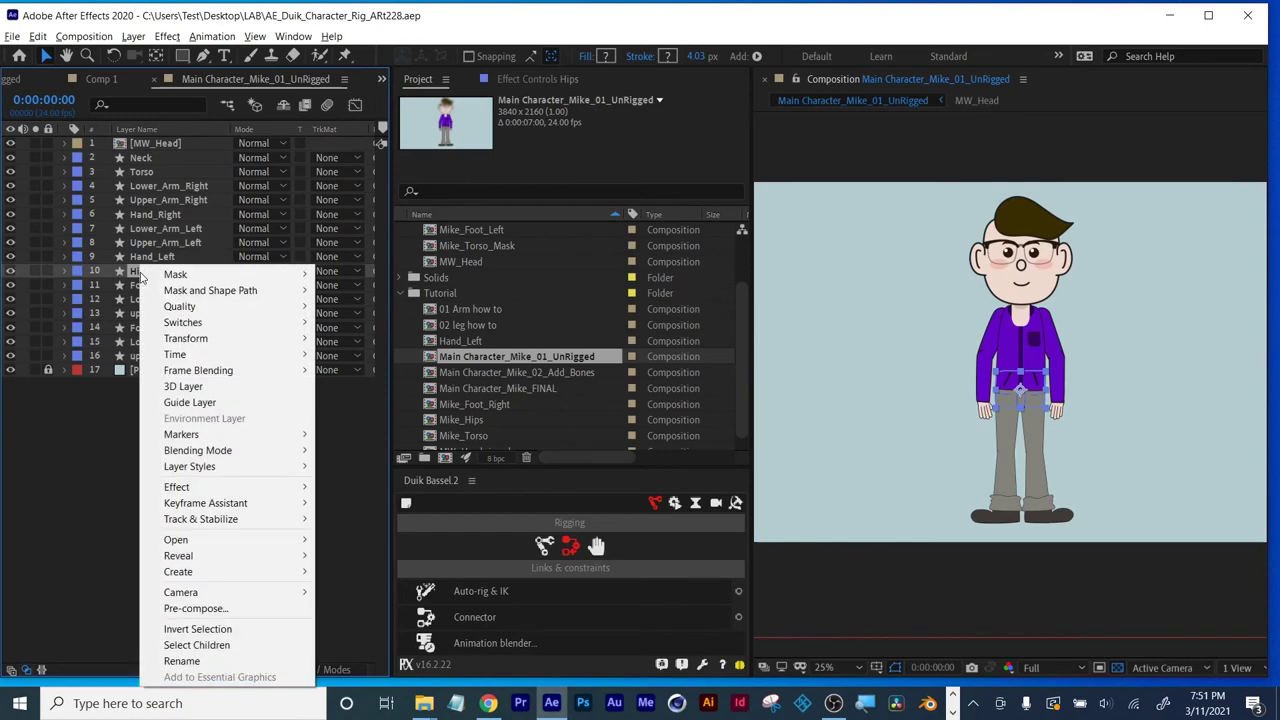
pyautogui.click(196, 607)
pyautogui.click(499, 361)
pyautogui.click(680, 459)
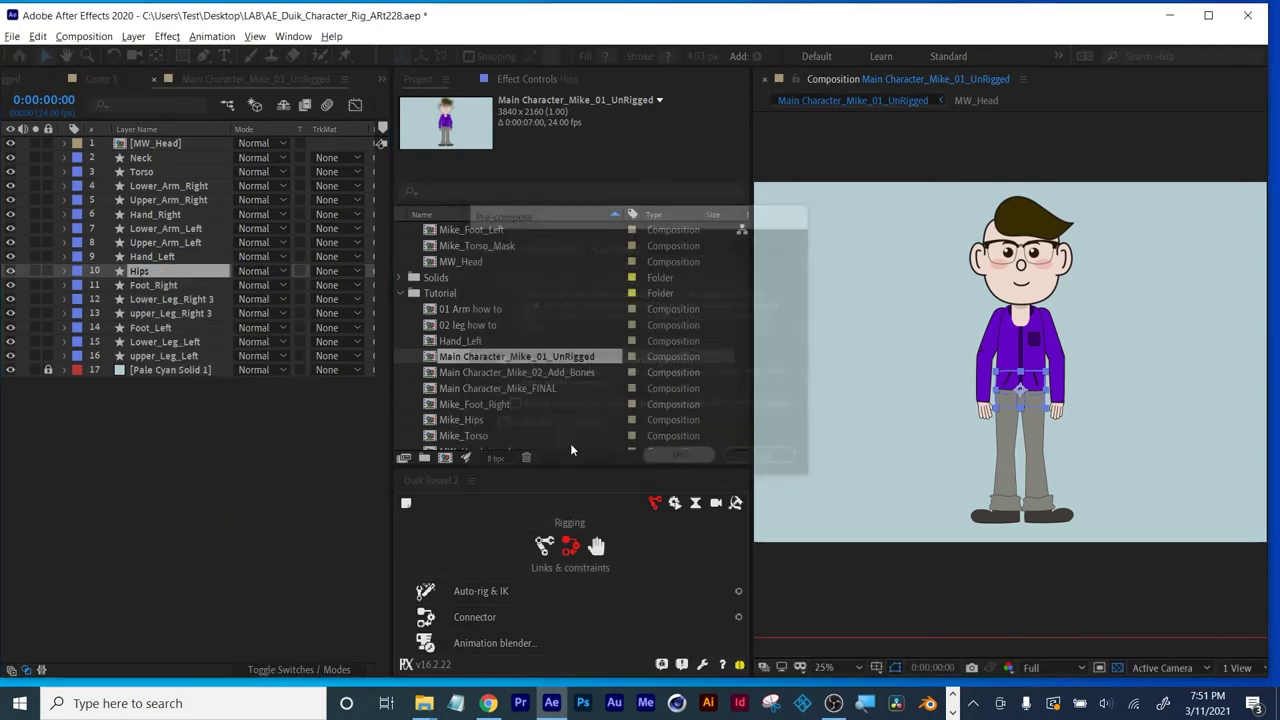
# Pre-compose the Torso layer, moving all attributes into the new composition.
pyautogui.click(141, 172)
pyautogui.rightClick(141, 172)
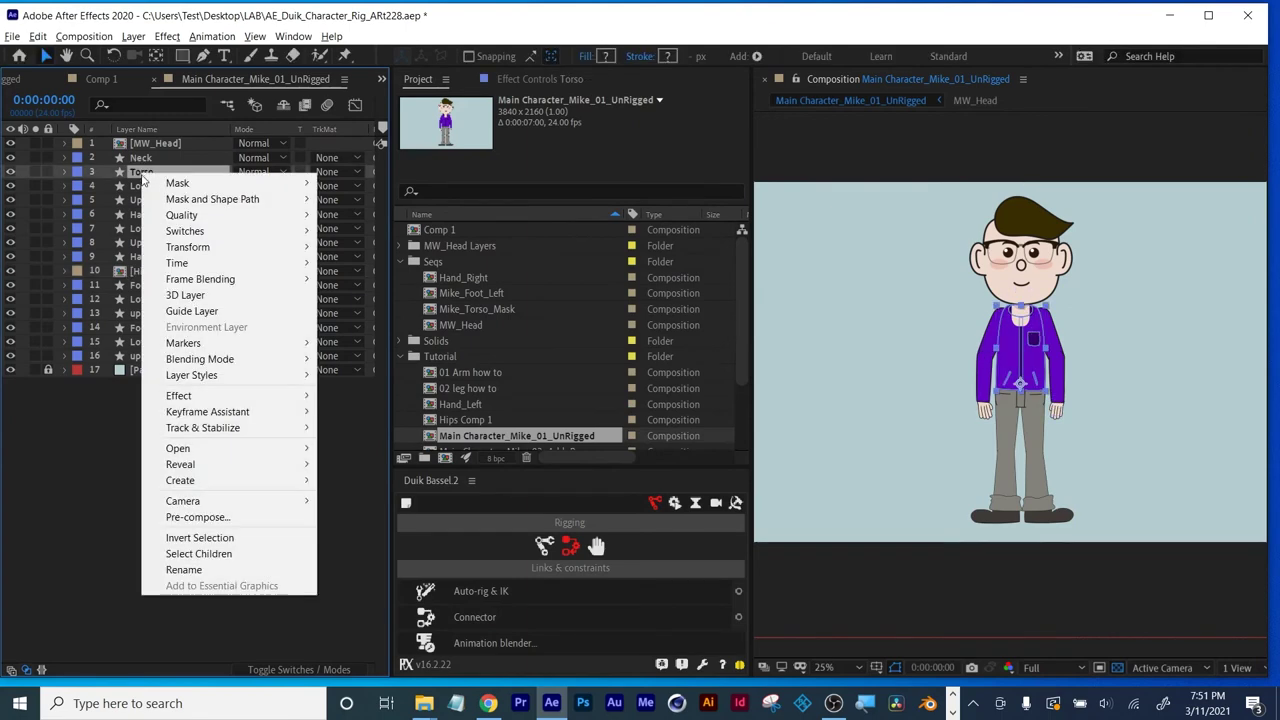
pyautogui.click(200, 517)
pyautogui.click(499, 361)
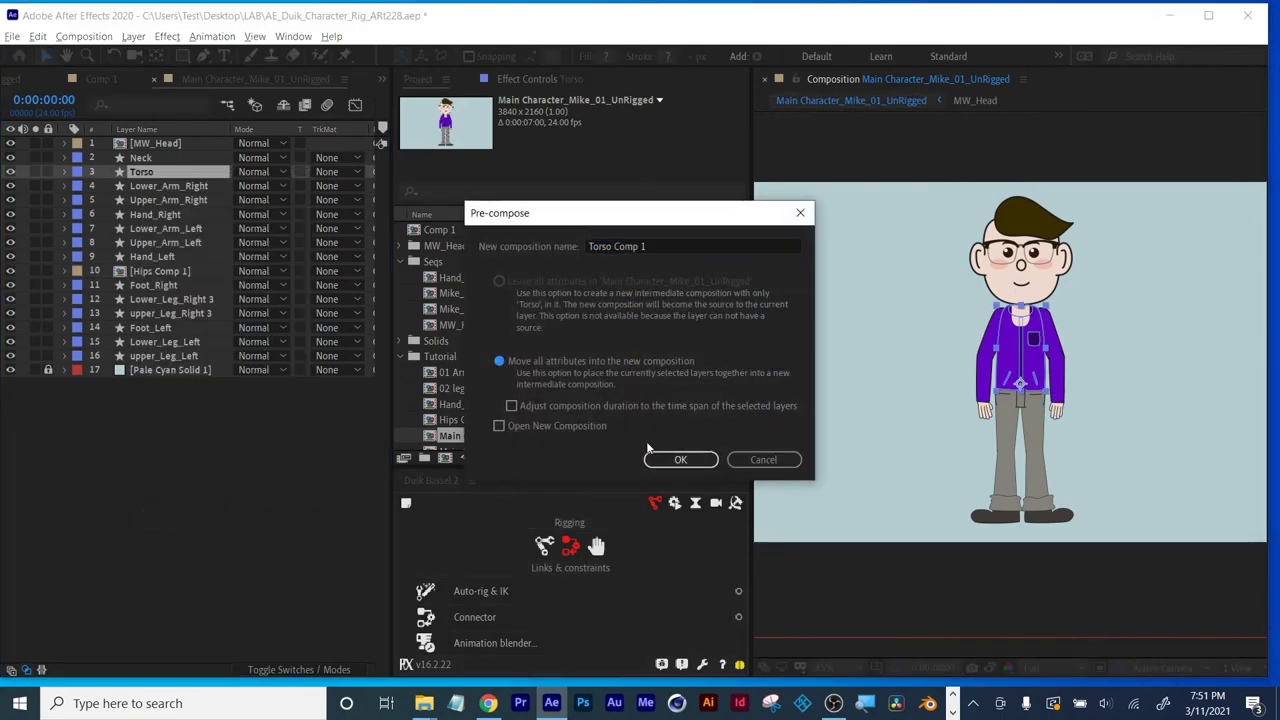
pyautogui.click(680, 459)
# Open the MW_Head composition to inspect the separate outline layers of the character's head.
pyautogui.click(1022, 283)
pyautogui.doubleClick(155, 143)
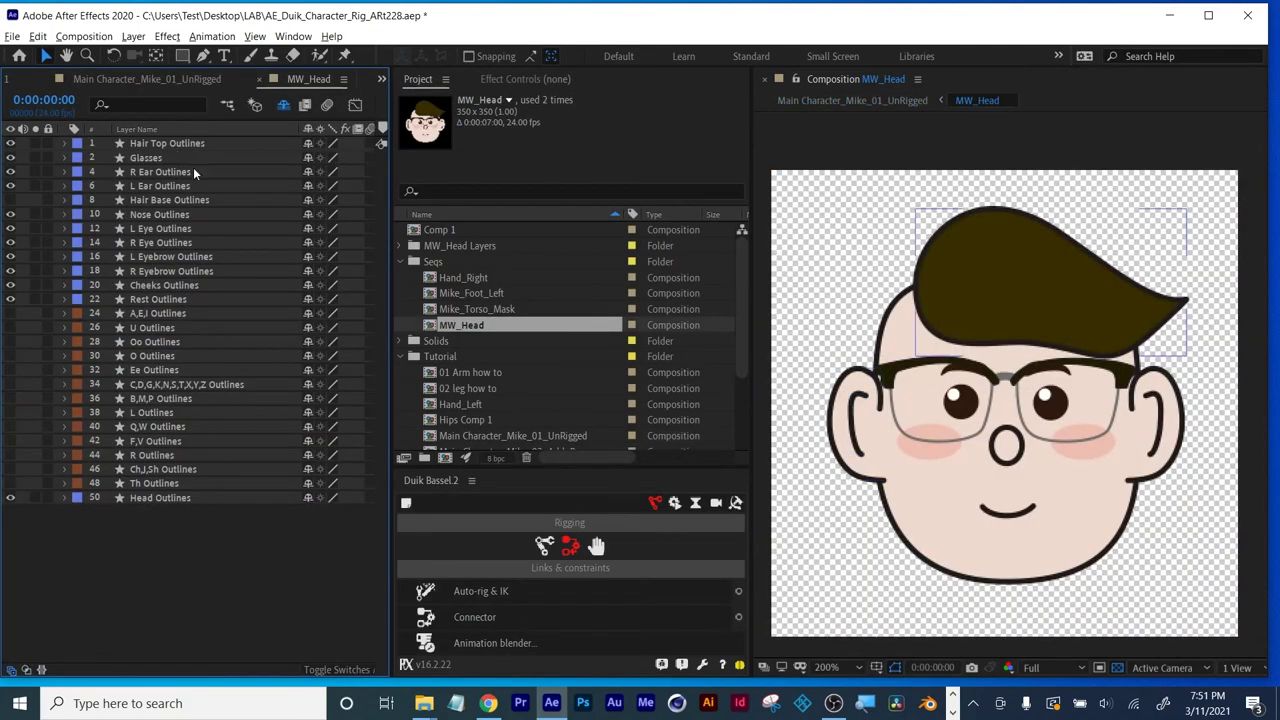
pyautogui.click(800, 320)
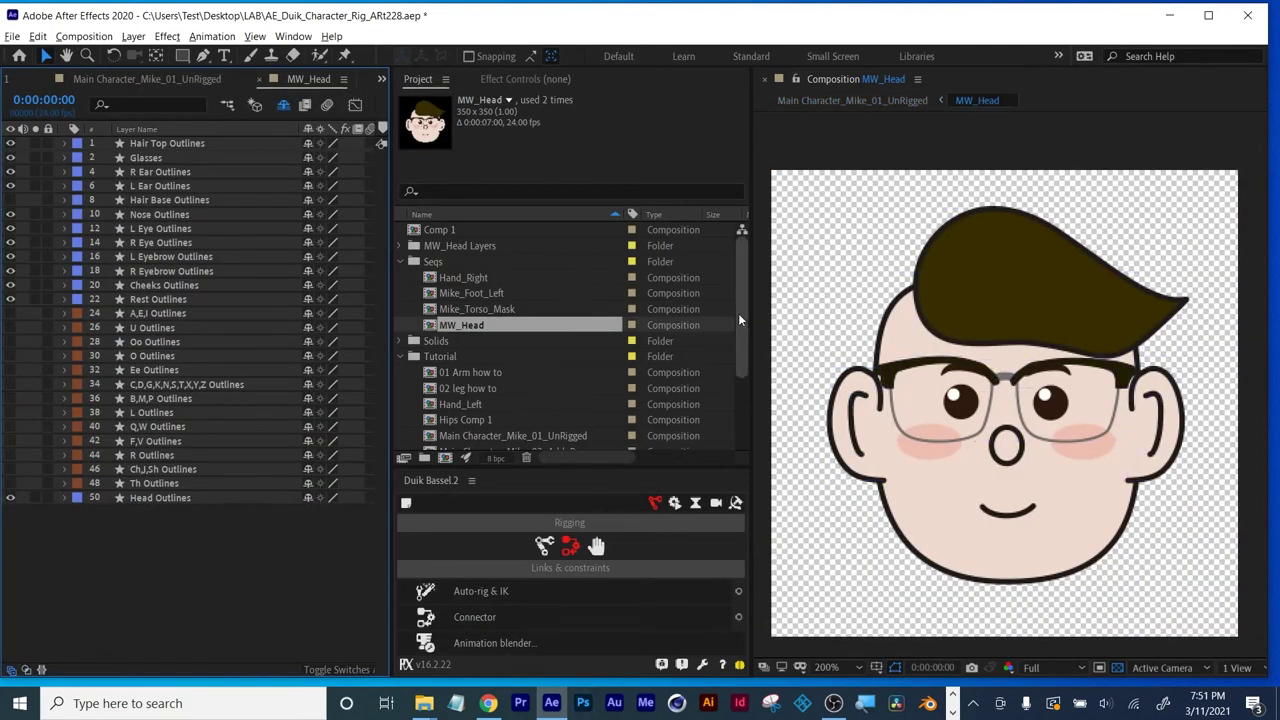
# Hide the Glasses layer in the MW_Head composition and return to the Main Character_Mike_01_UnRigged composition.
pyautogui.click(145, 158)
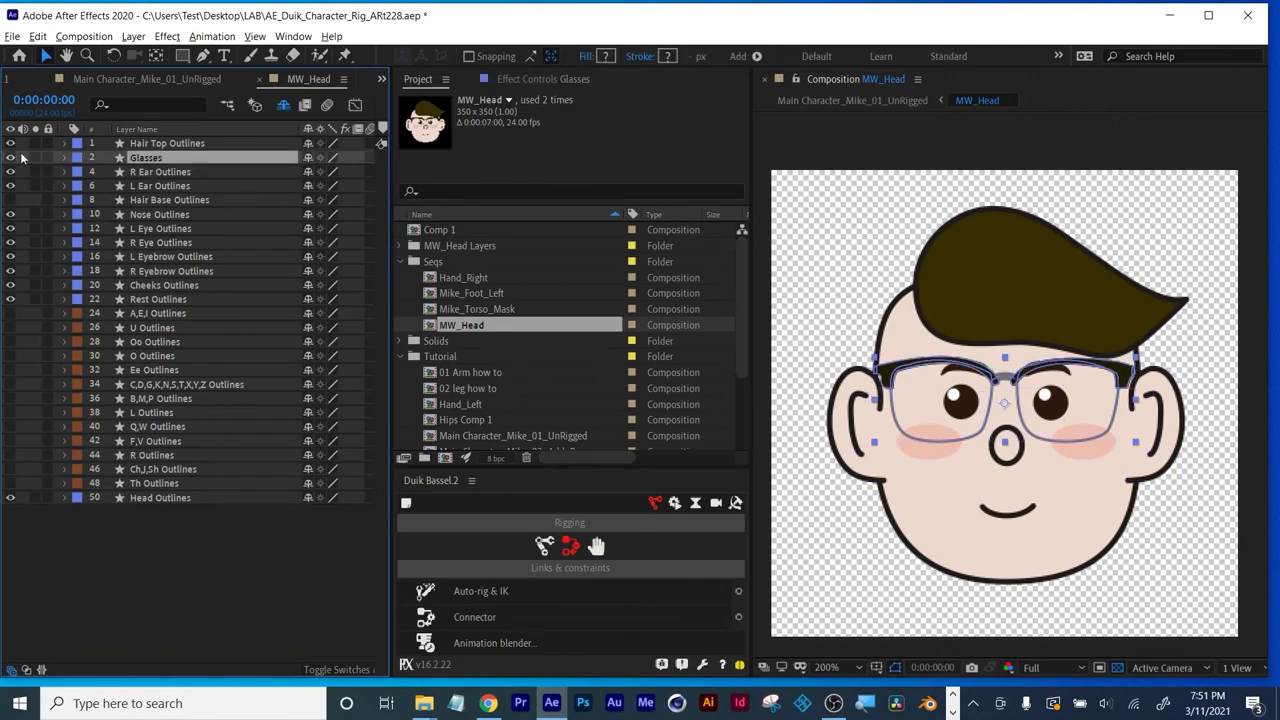
pyautogui.click(11, 159)
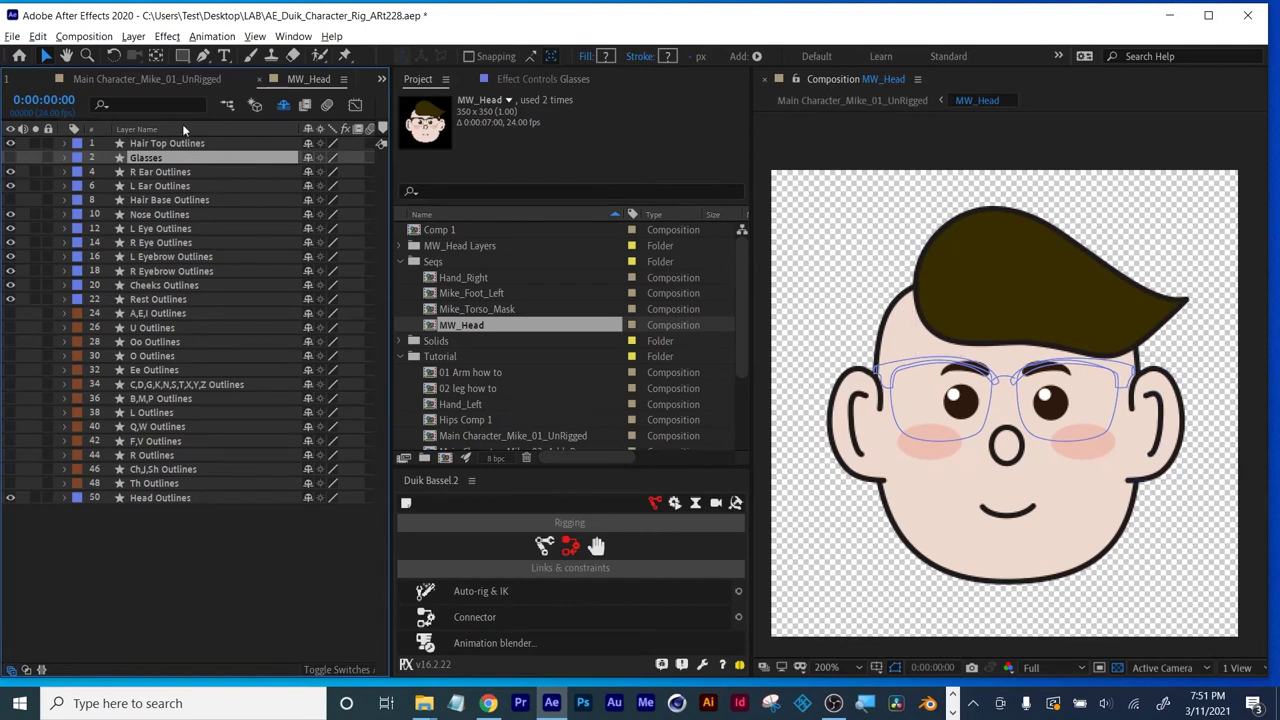
pyautogui.click(165, 80)
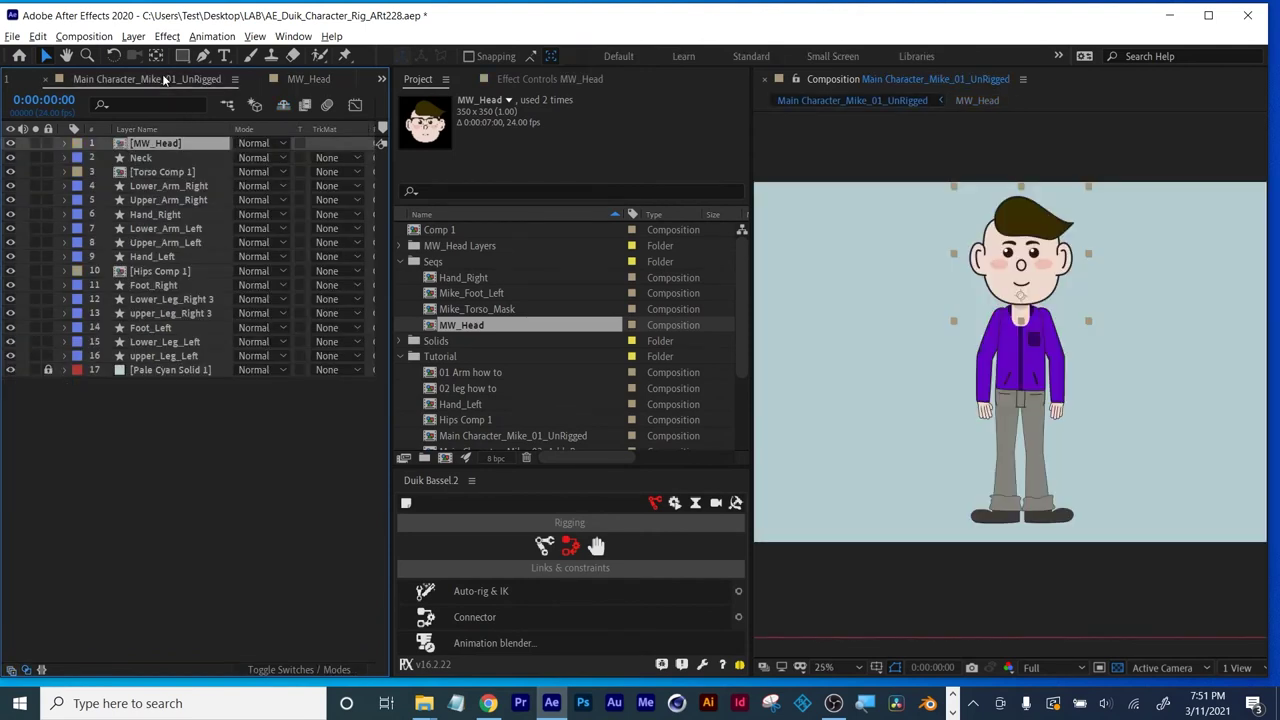
# Open Torso Comp 1 to examine the Torso layer up close, enlarge the Duik panel, and return to the character composition.
pyautogui.click(153, 173)
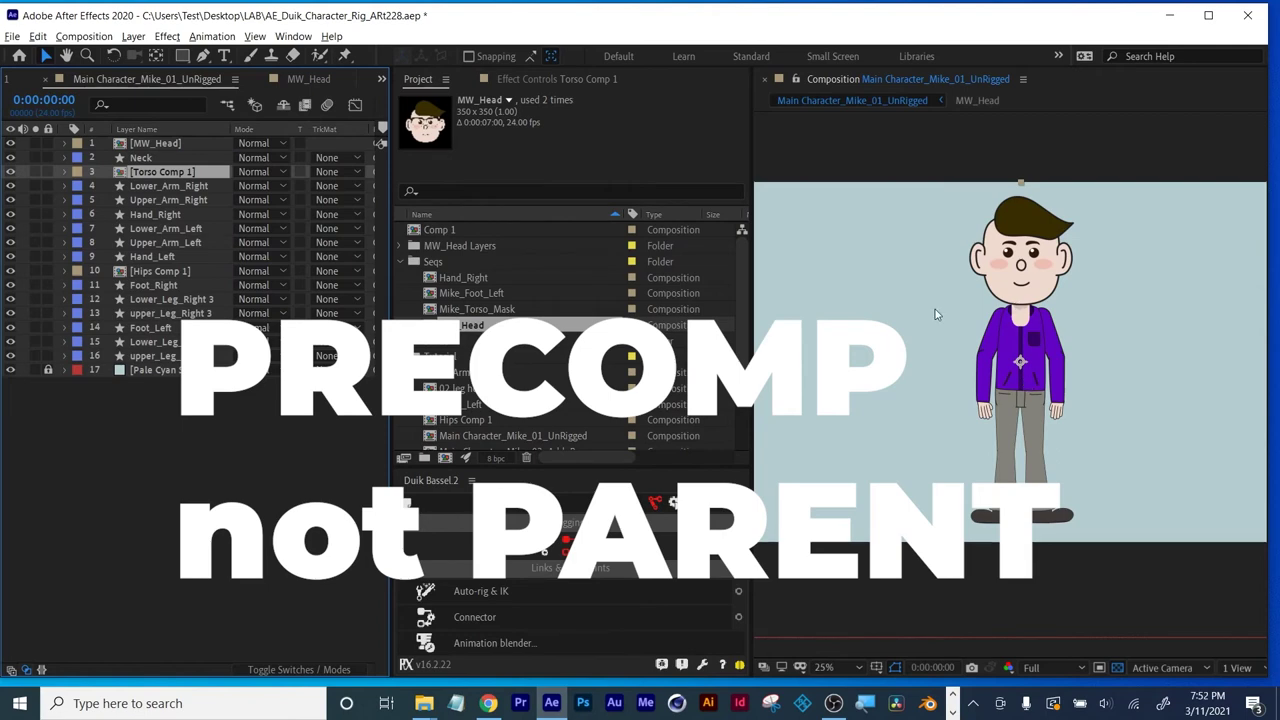
pyautogui.doubleClick(166, 175)
pyautogui.click(140, 143)
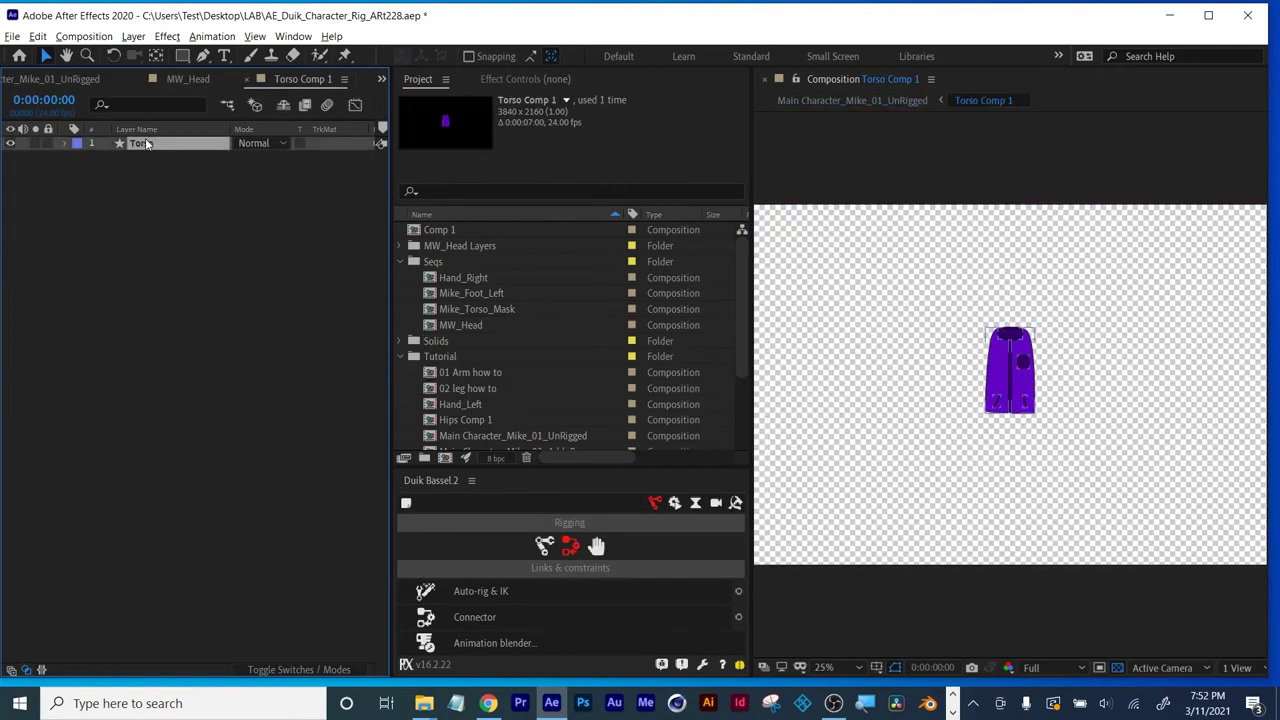
pyautogui.press('/')
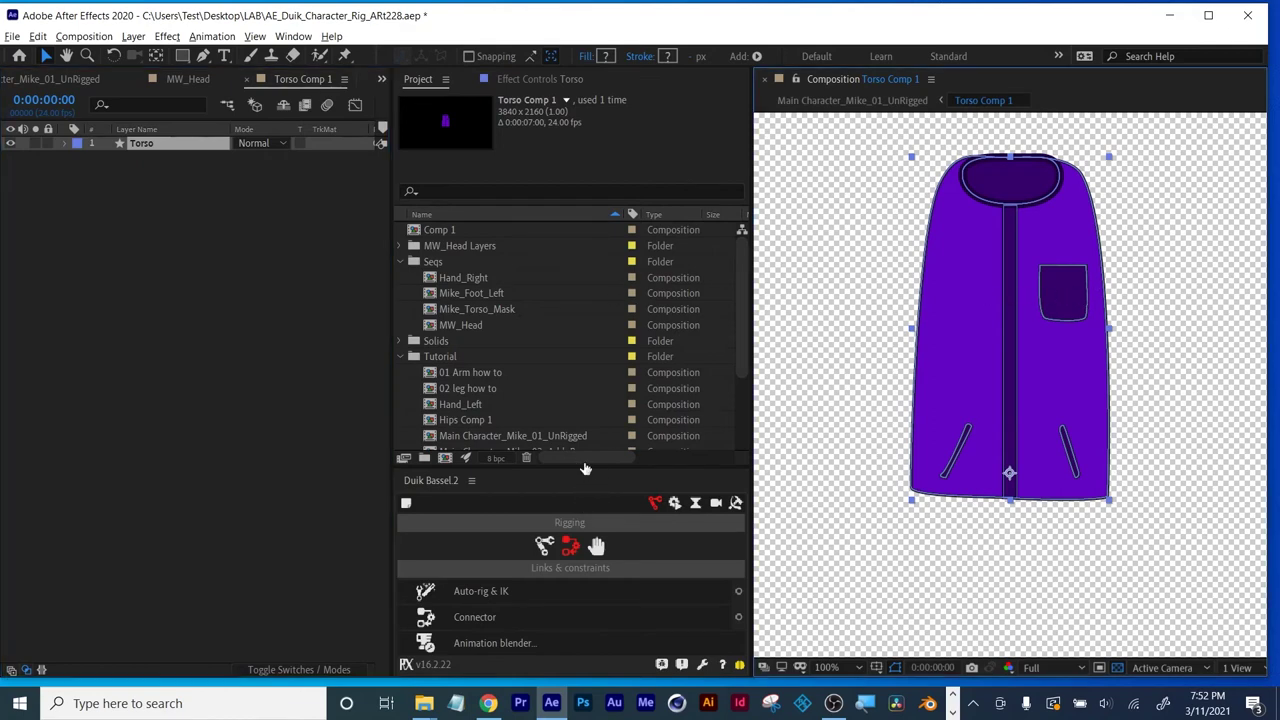
pyautogui.moveTo(585, 468); pyautogui.dragTo(585, 291)
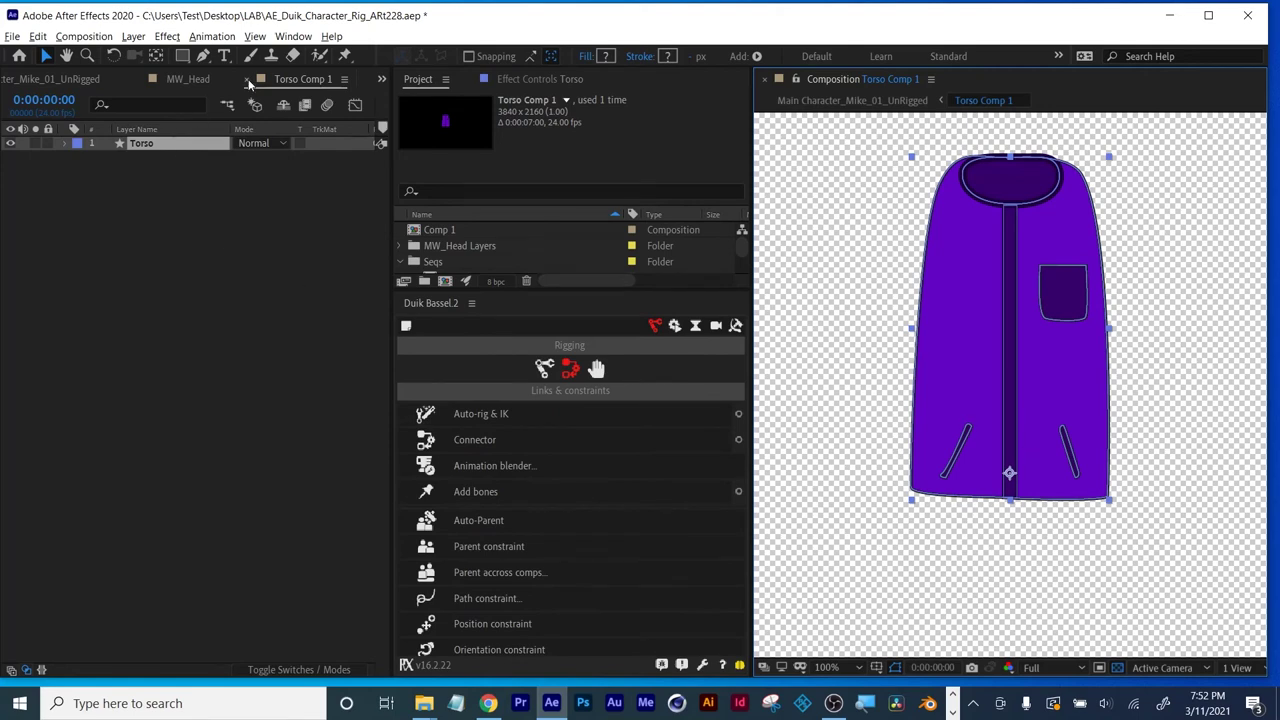
pyautogui.hotkey('shift', ',')
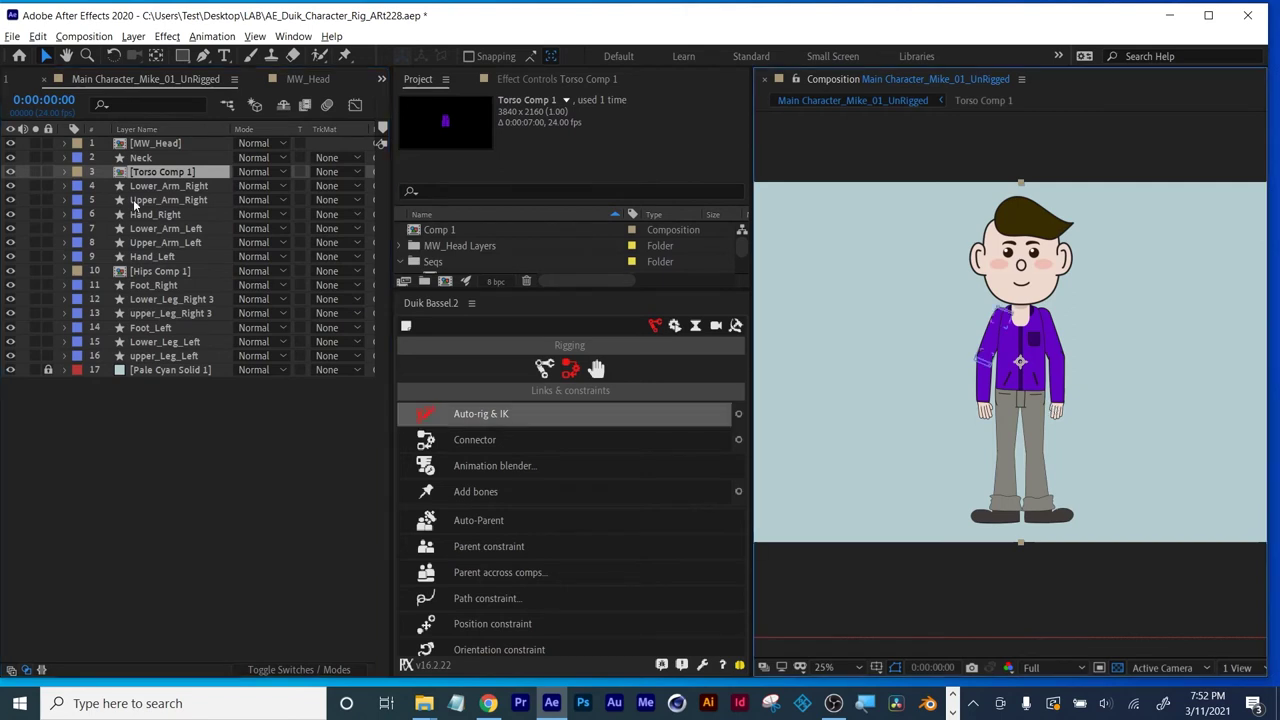
# Hide the Hand_Left layer in the character composition.
pyautogui.click(143, 257)
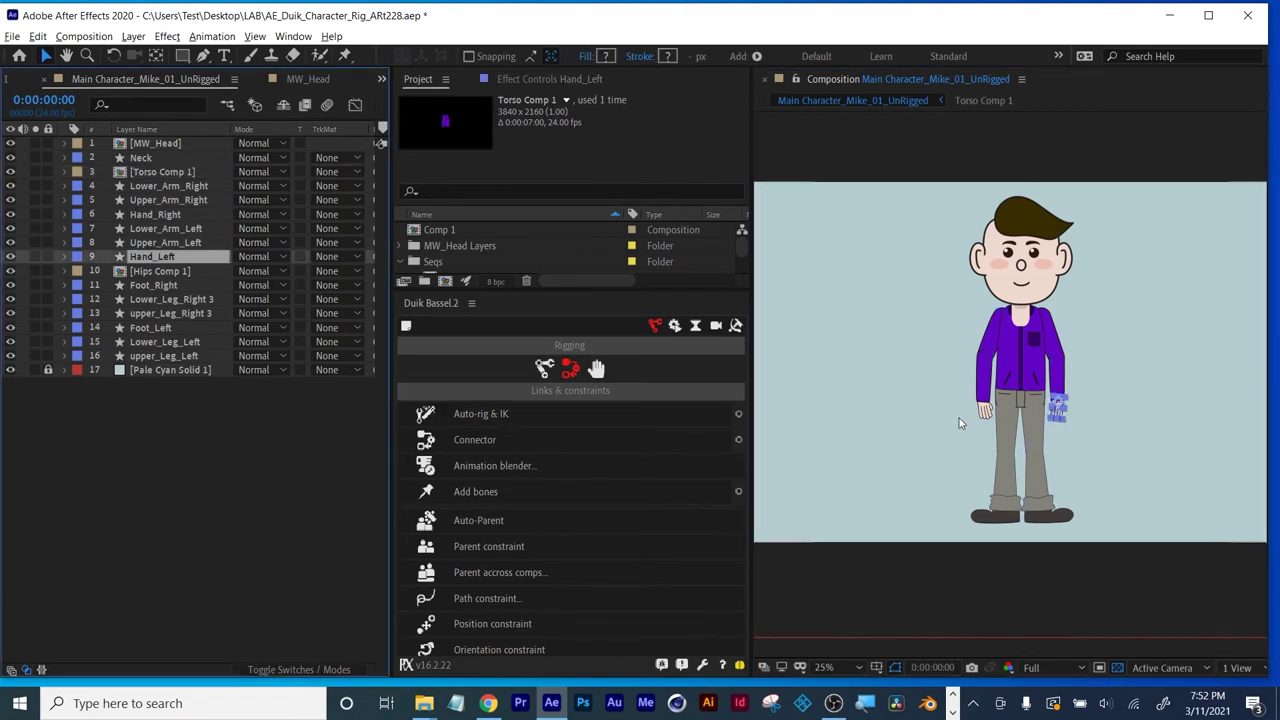
pyautogui.press('.')
pyautogui.press('.')
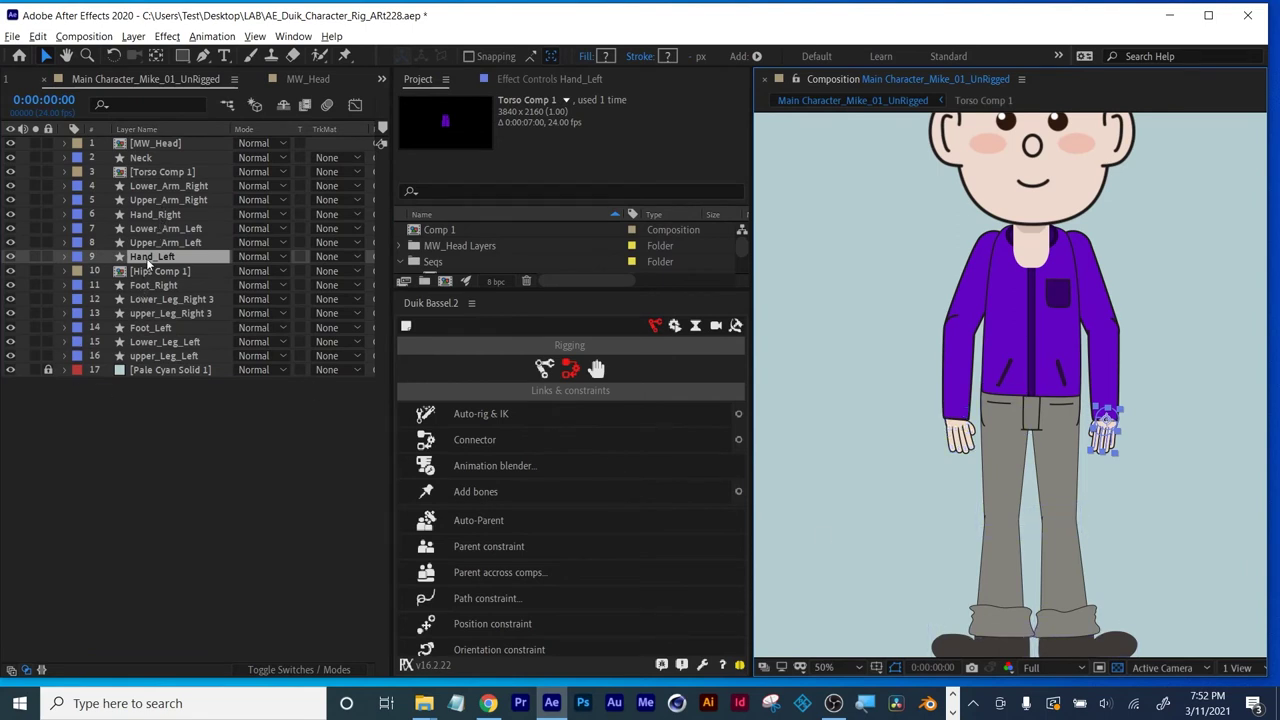
pyautogui.press('.')
pyautogui.press('.')
pyautogui.moveTo(999, 463); pyautogui.dragTo(981, 392)
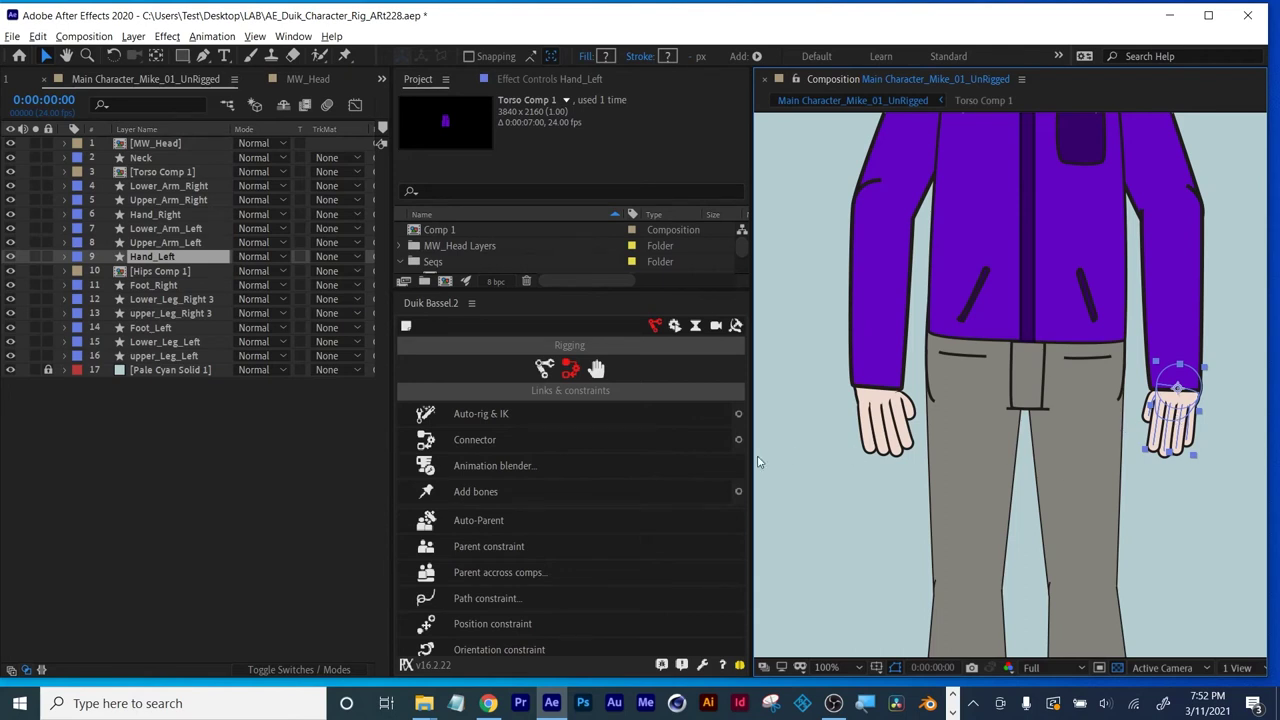
pyautogui.click(10, 257)
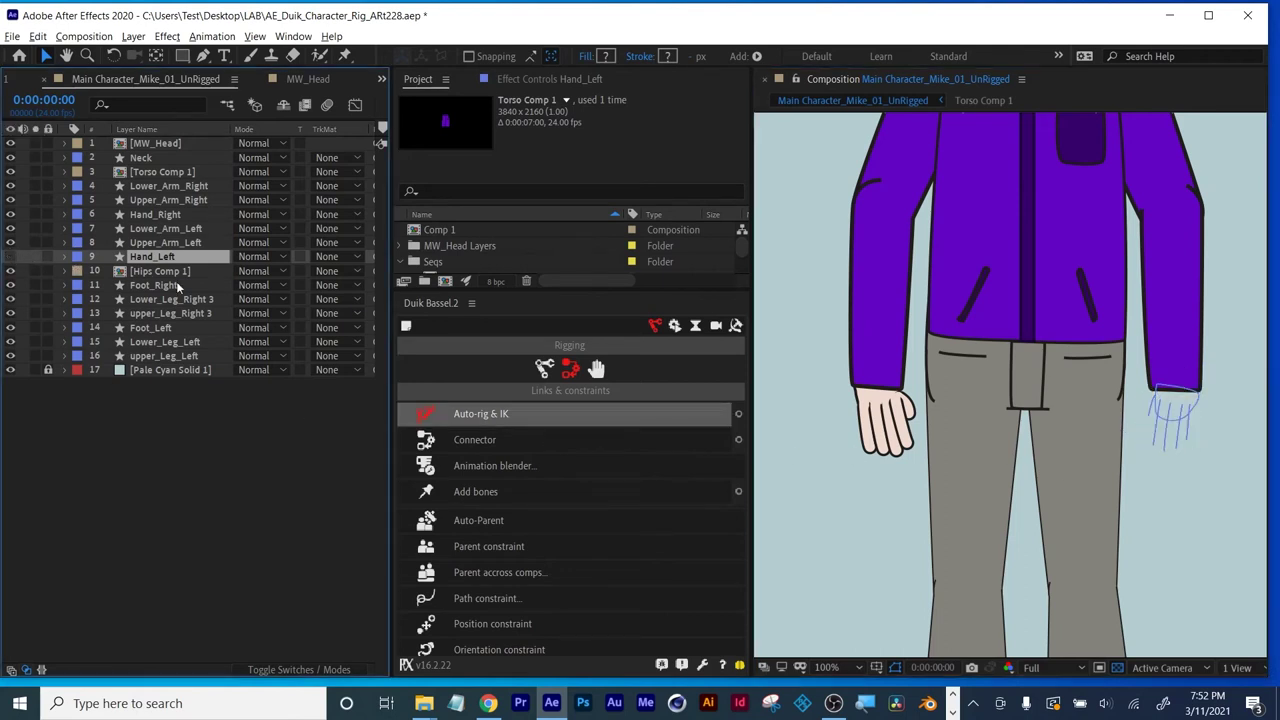
# Pre-compose the Hand_Right layer, moving all attributes into the new composition.
pyautogui.click(153, 285)
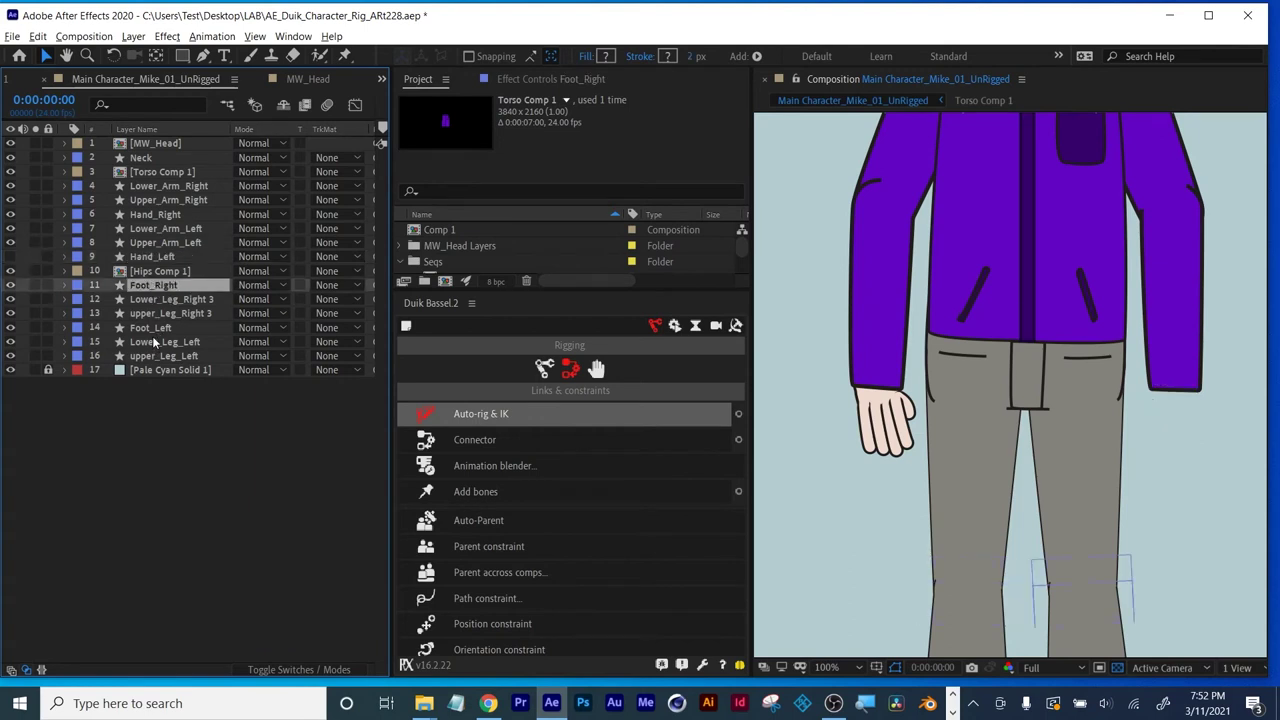
pyautogui.click(155, 215)
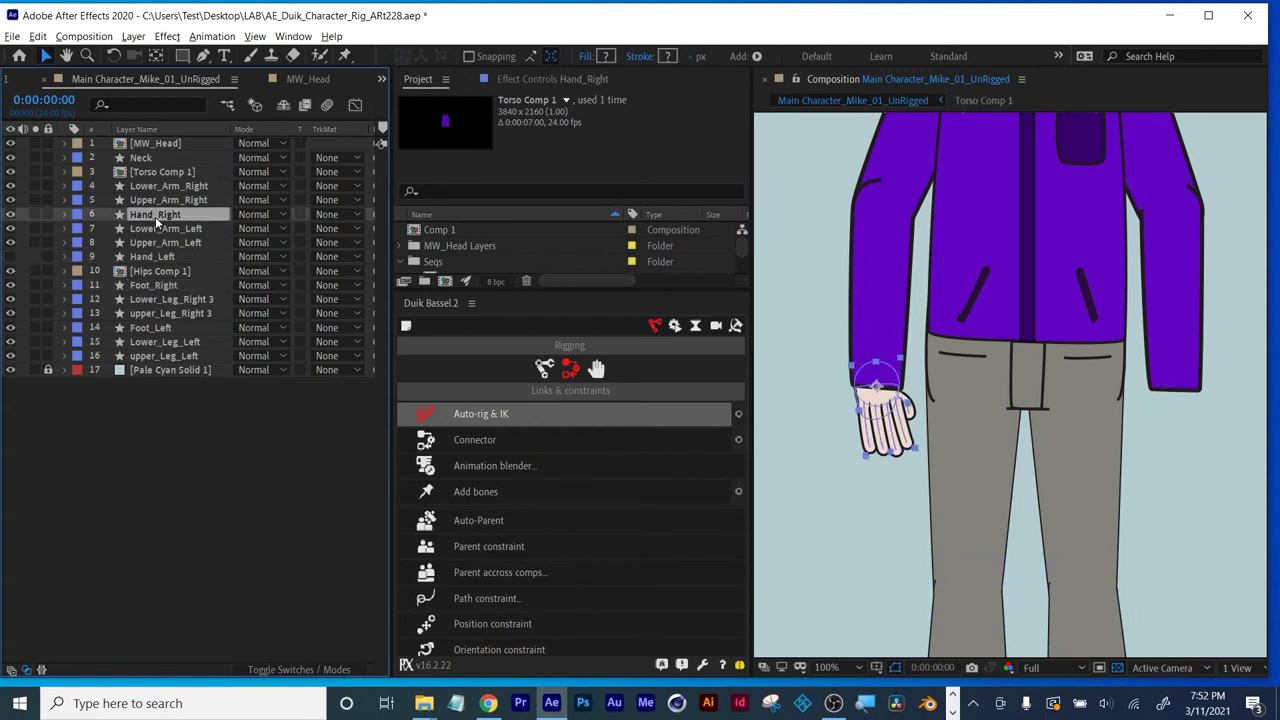
pyautogui.rightClick(155, 216)
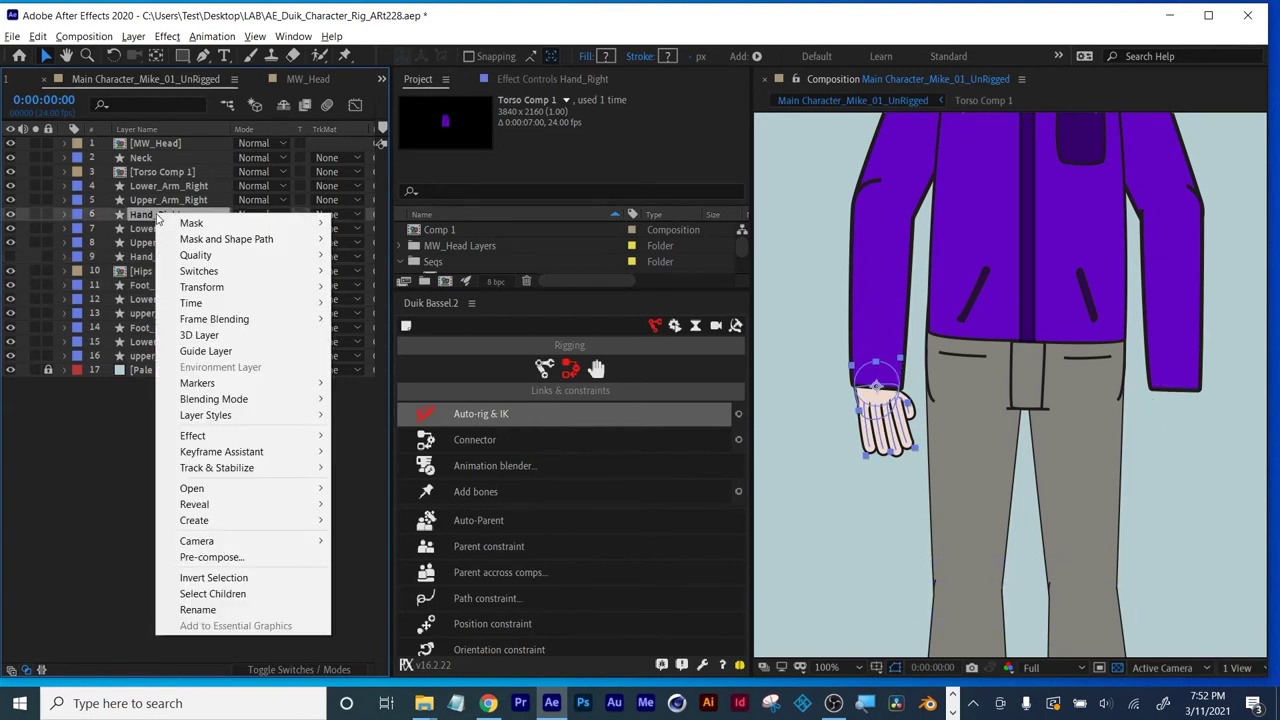
pyautogui.click(218, 560)
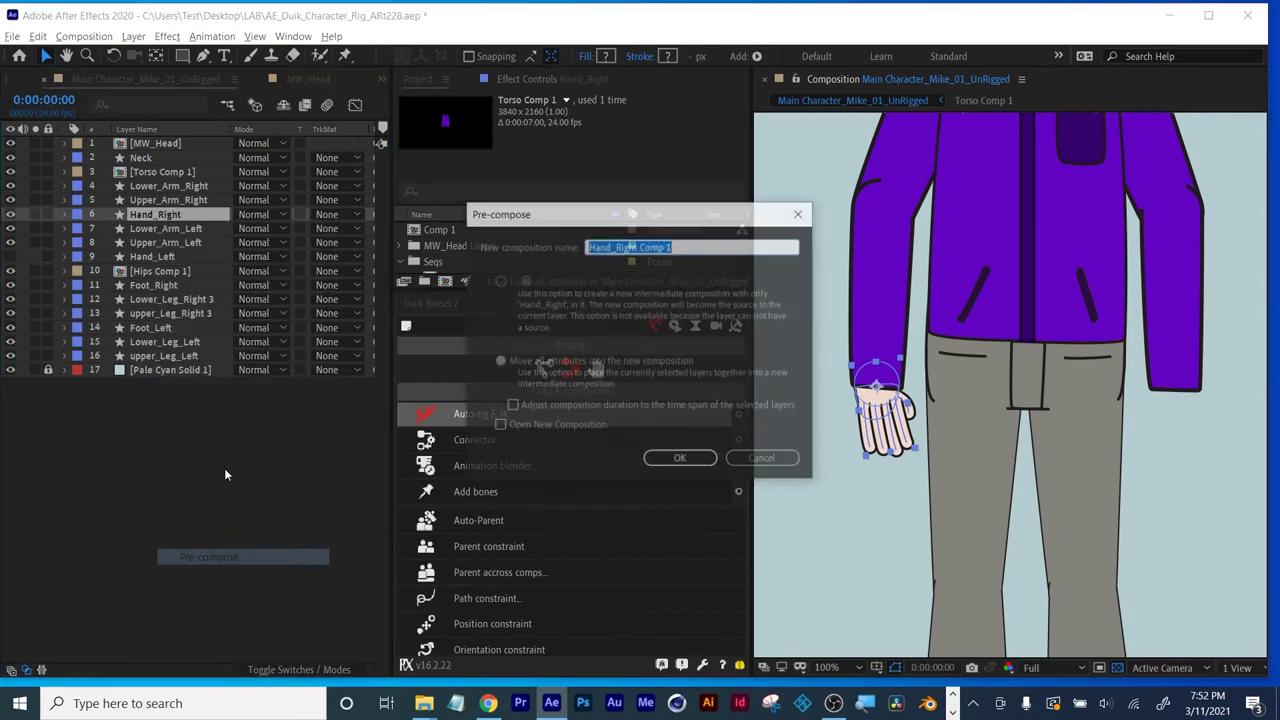
pyautogui.click(666, 246)
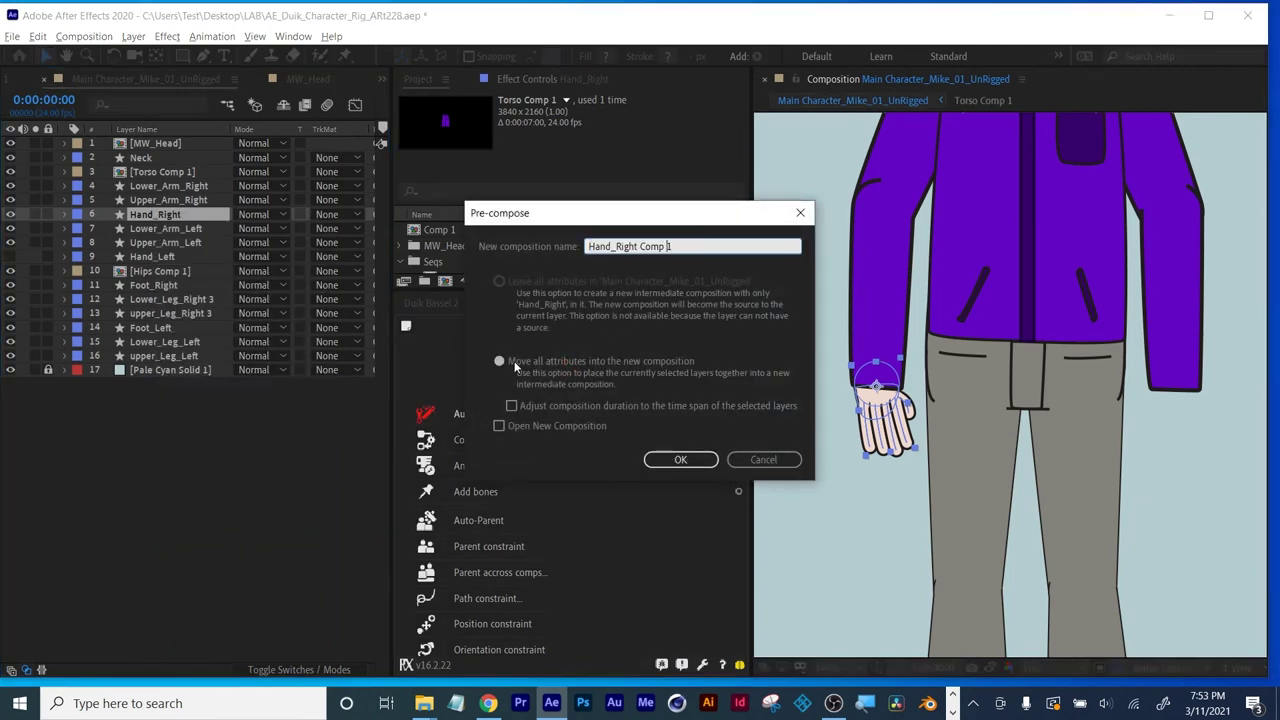
pyautogui.click(513, 362)
pyautogui.click(680, 460)
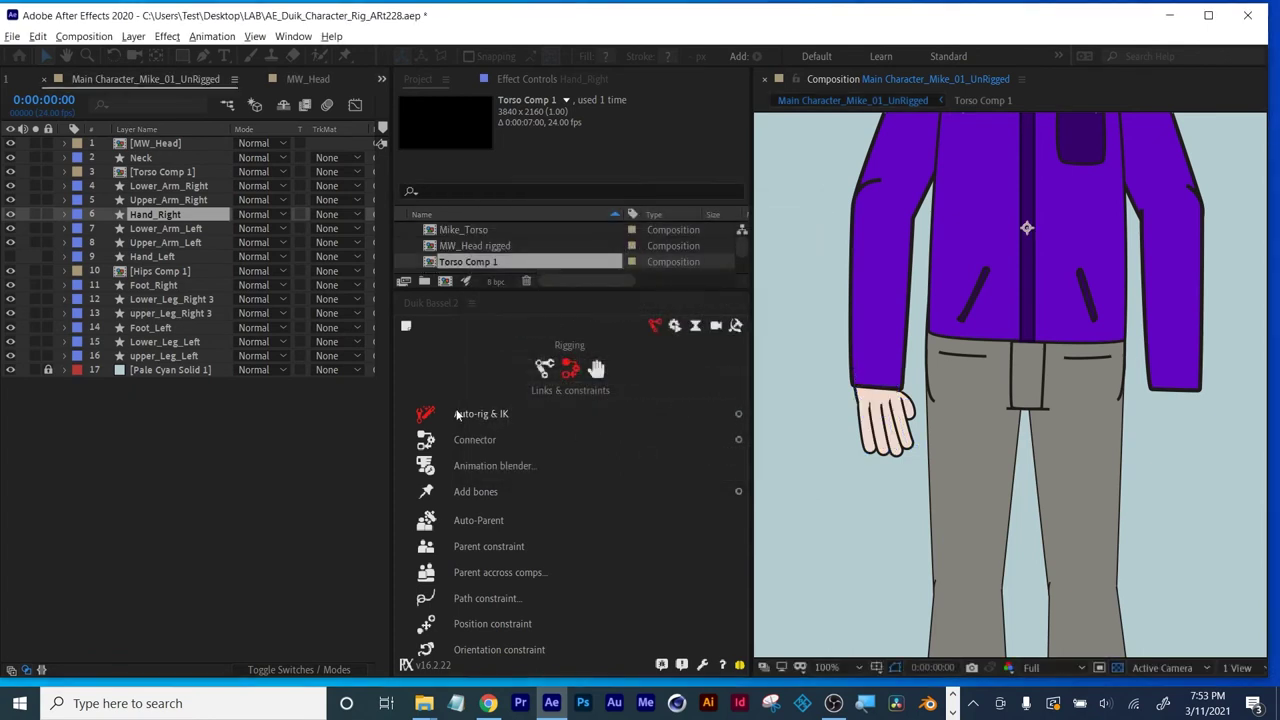
# Enlarge the Project panel, collapse its folders, and reveal the source of the Hand_Right Comp 1 layer in the project.
pyautogui.moveTo(500, 300); pyautogui.dragTo(506, 452)
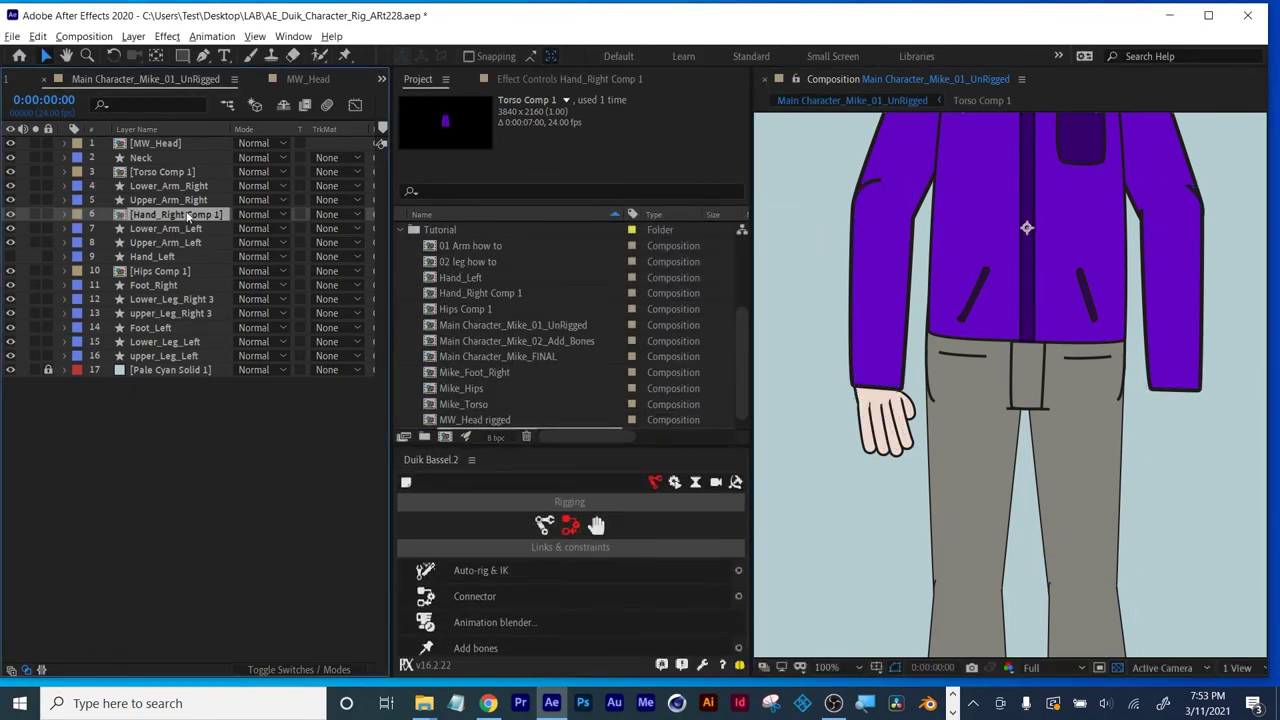
pyautogui.click(548, 324)
pyautogui.click(402, 230)
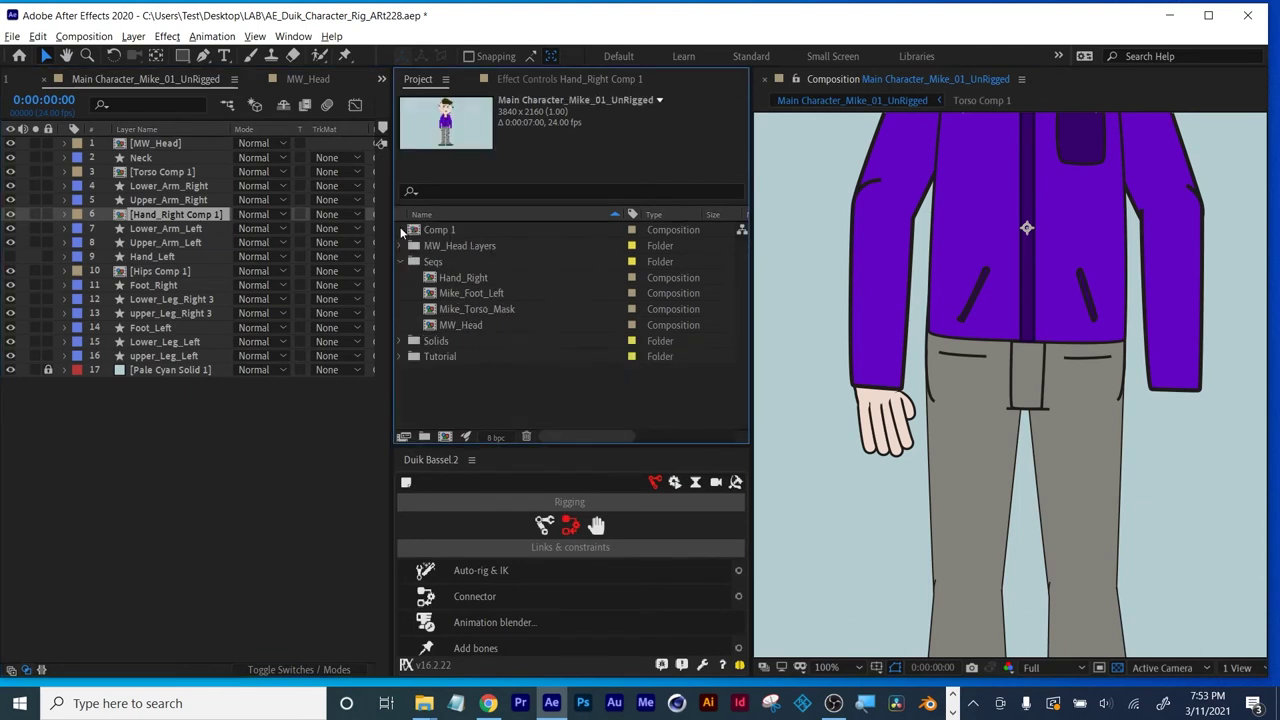
pyautogui.click(404, 261)
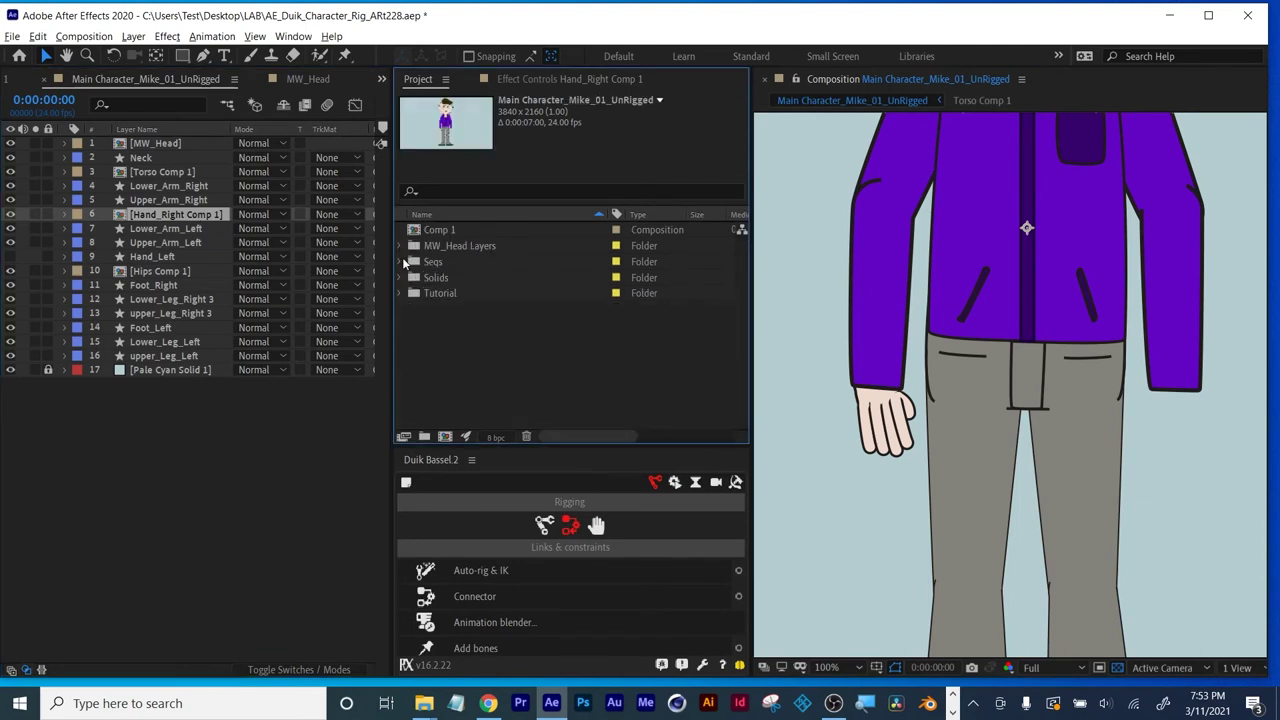
pyautogui.rightClick(168, 214)
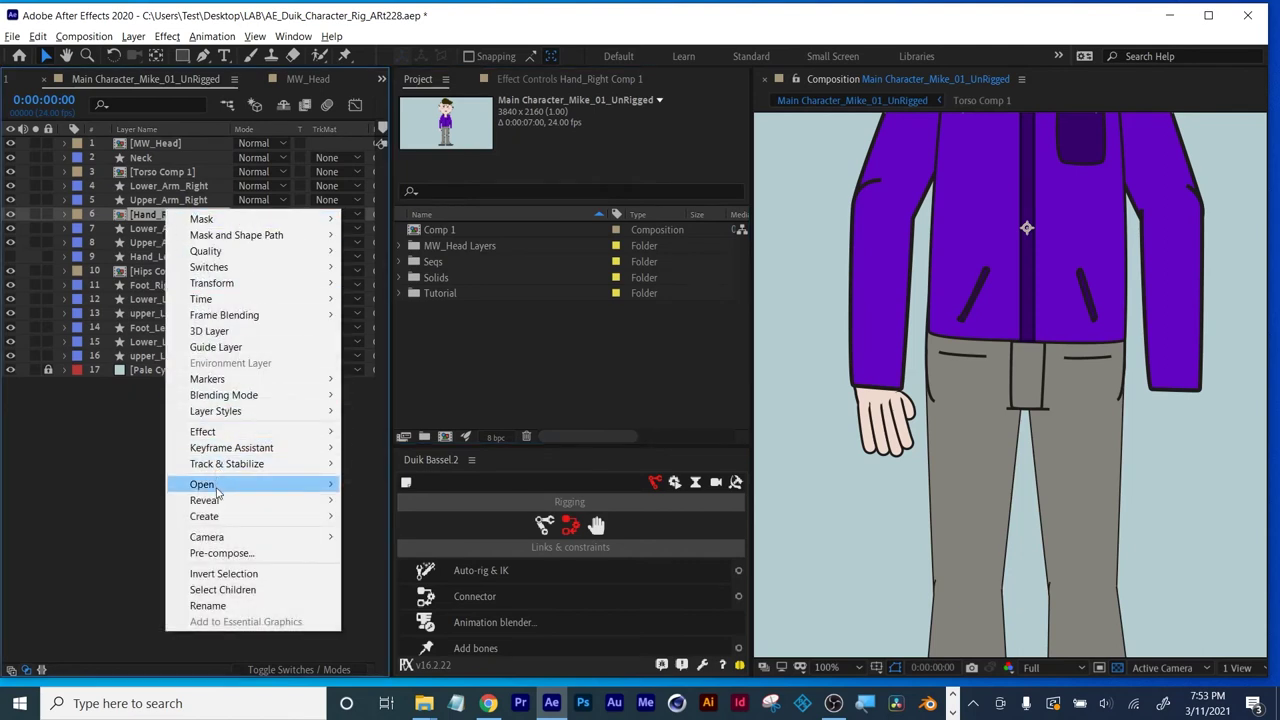
pyautogui.moveTo(218, 503)
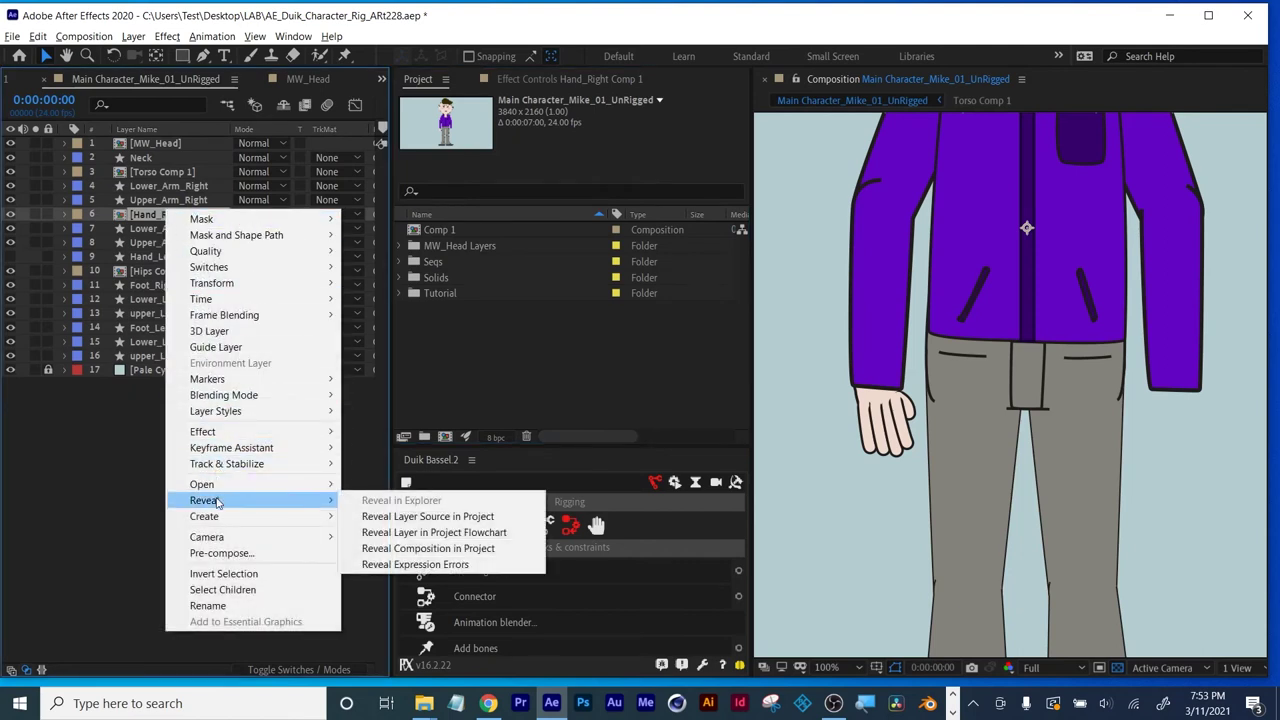
pyautogui.click(427, 517)
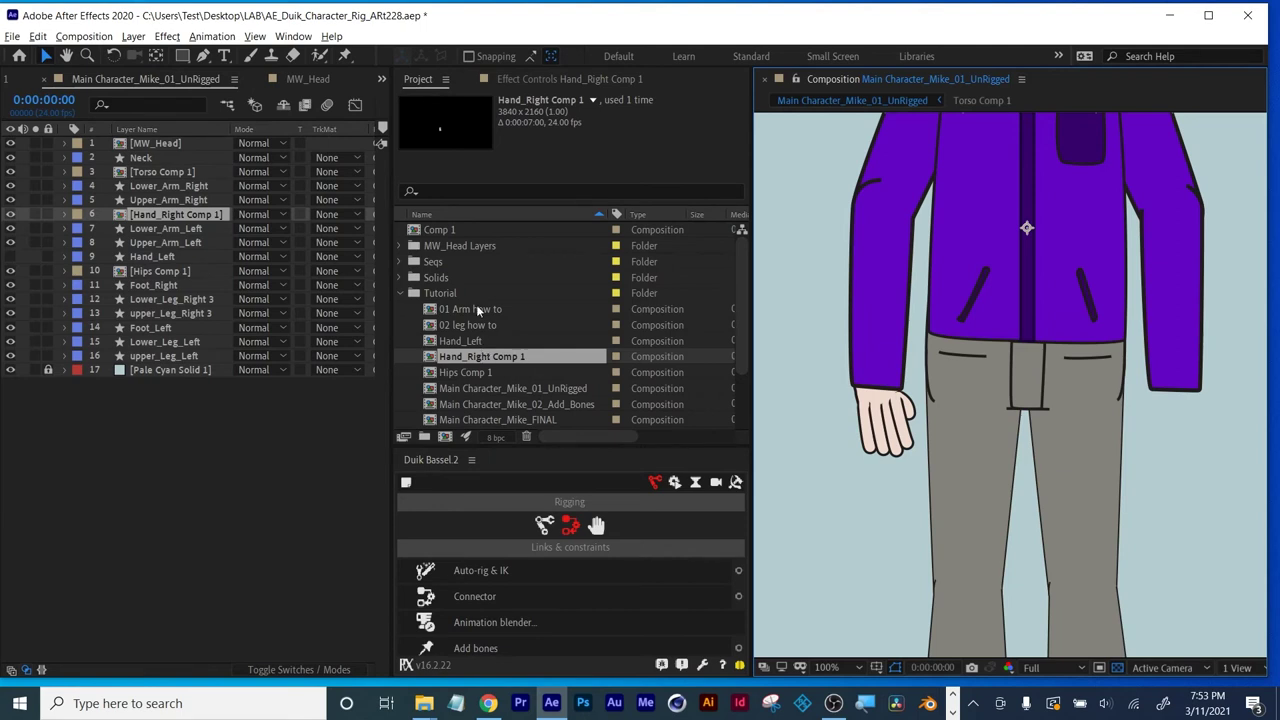
# Duplicate Hand_Right Comp 1 in the project as Hand_Left PC and add the copy to the character composition.
pyautogui.hotkey('ctrl', 'd')
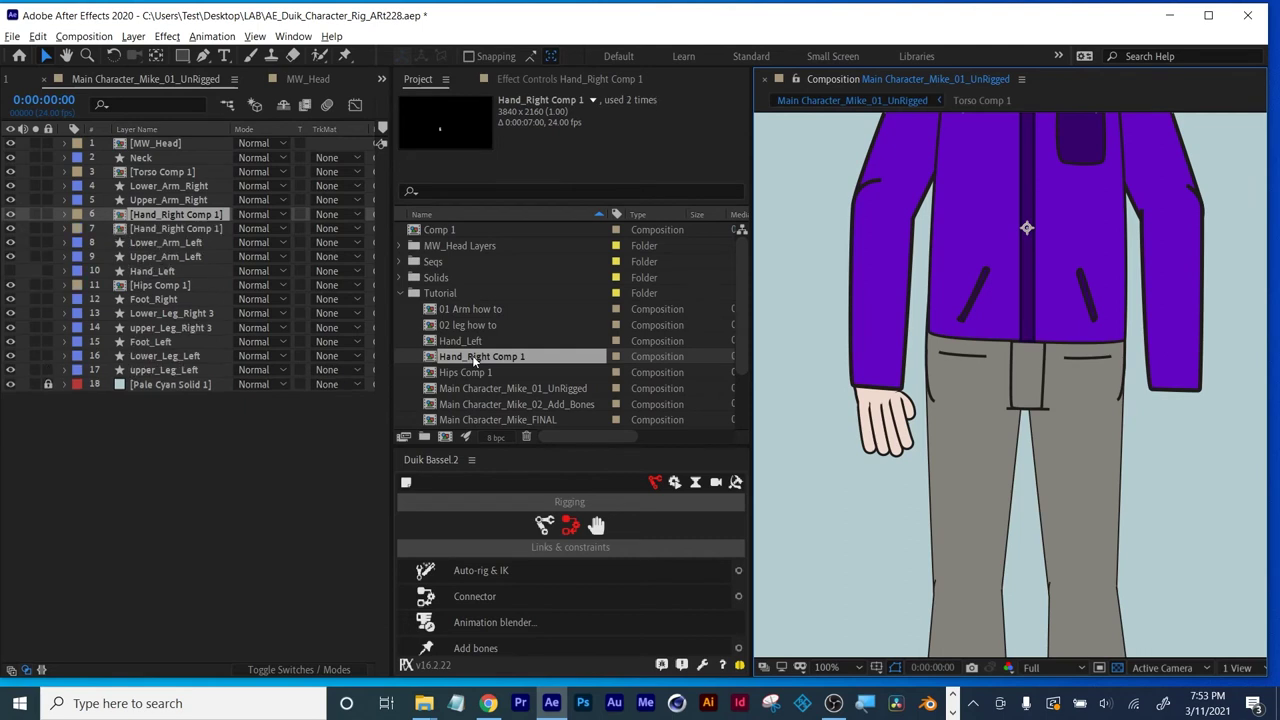
pyautogui.hotkey('ctrl', 'z')
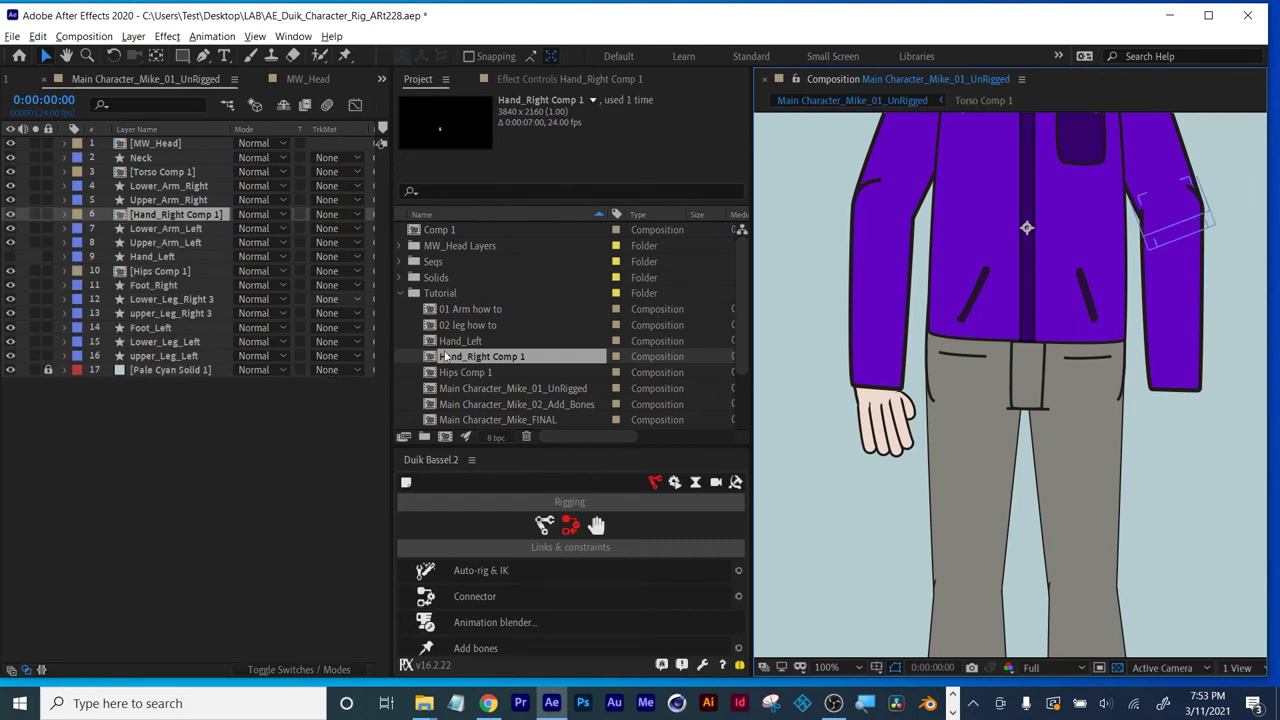
pyautogui.click(484, 368)
pyautogui.click(489, 357)
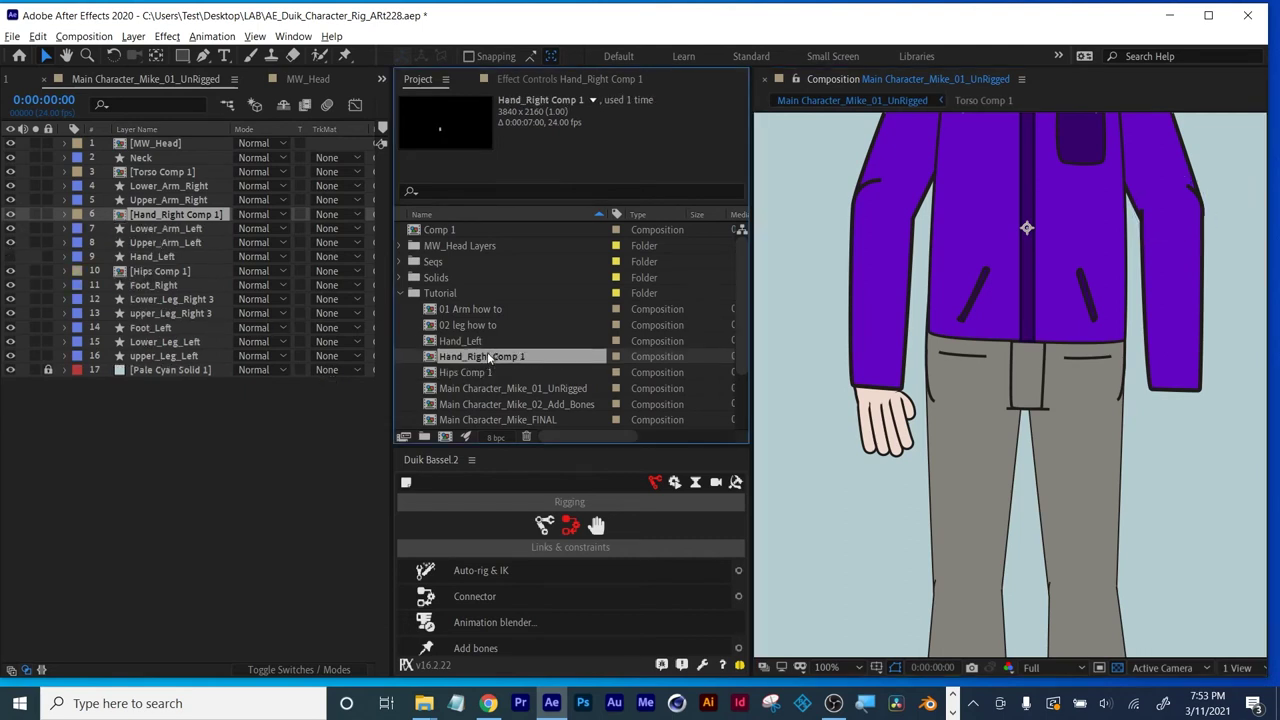
pyautogui.hotkey('ctrl', 'd')
pyautogui.rightClick(488, 373)
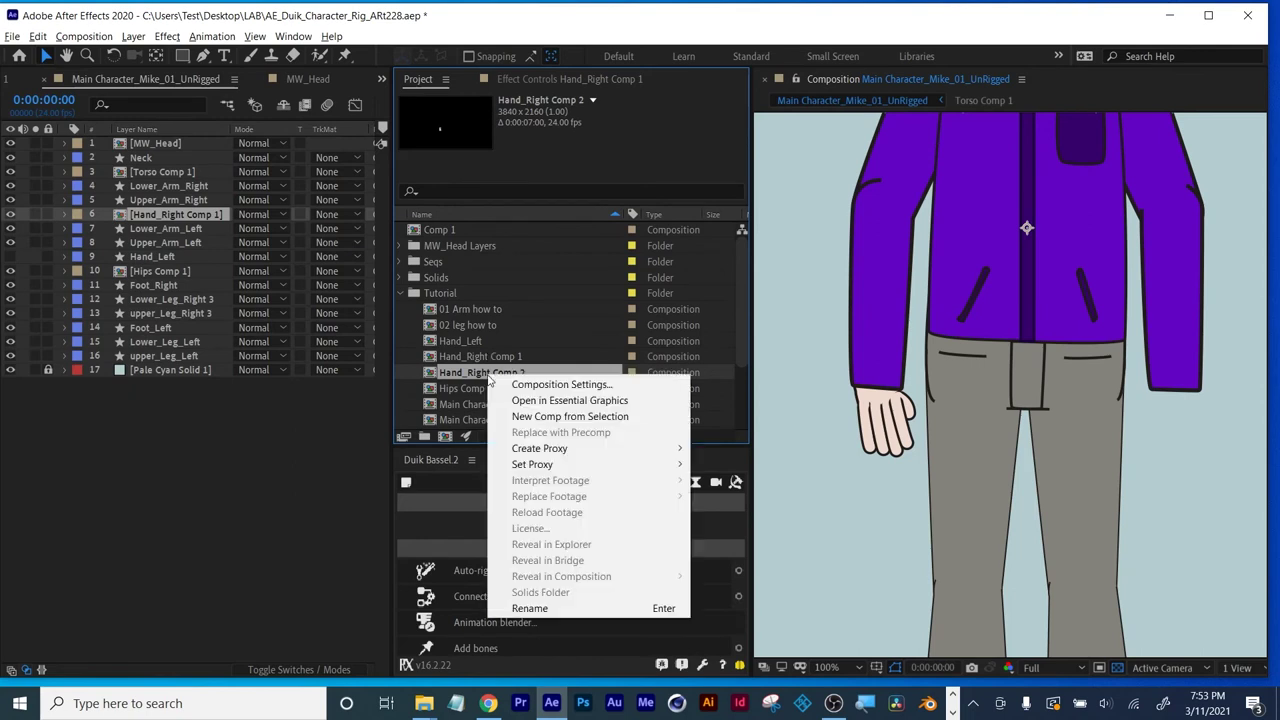
pyautogui.click(530, 608)
pyautogui.write('Hand_Left PC')
pyautogui.press('Return')
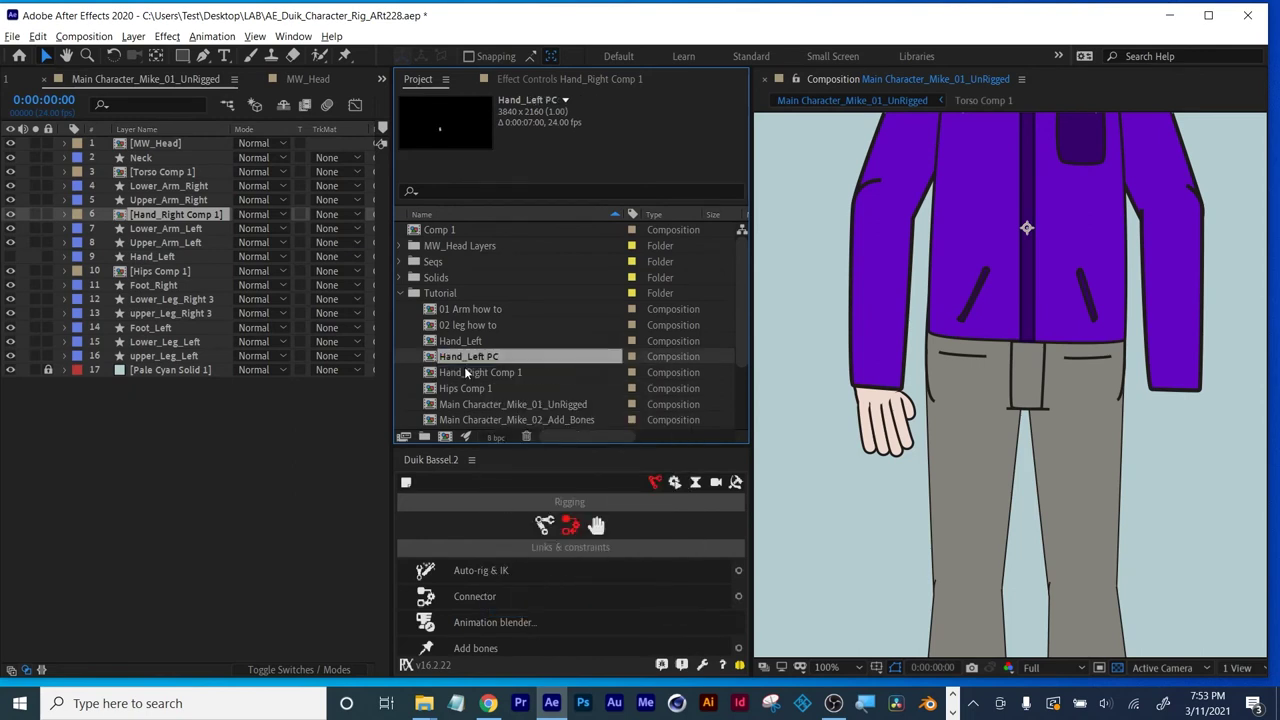
pyautogui.moveTo(464, 360); pyautogui.dragTo(180, 207)
# Open Hand_Right Comp 1 to examine the size and placement of the Hand_Right layer, and close it again.
pyautogui.doubleClick(150, 229)
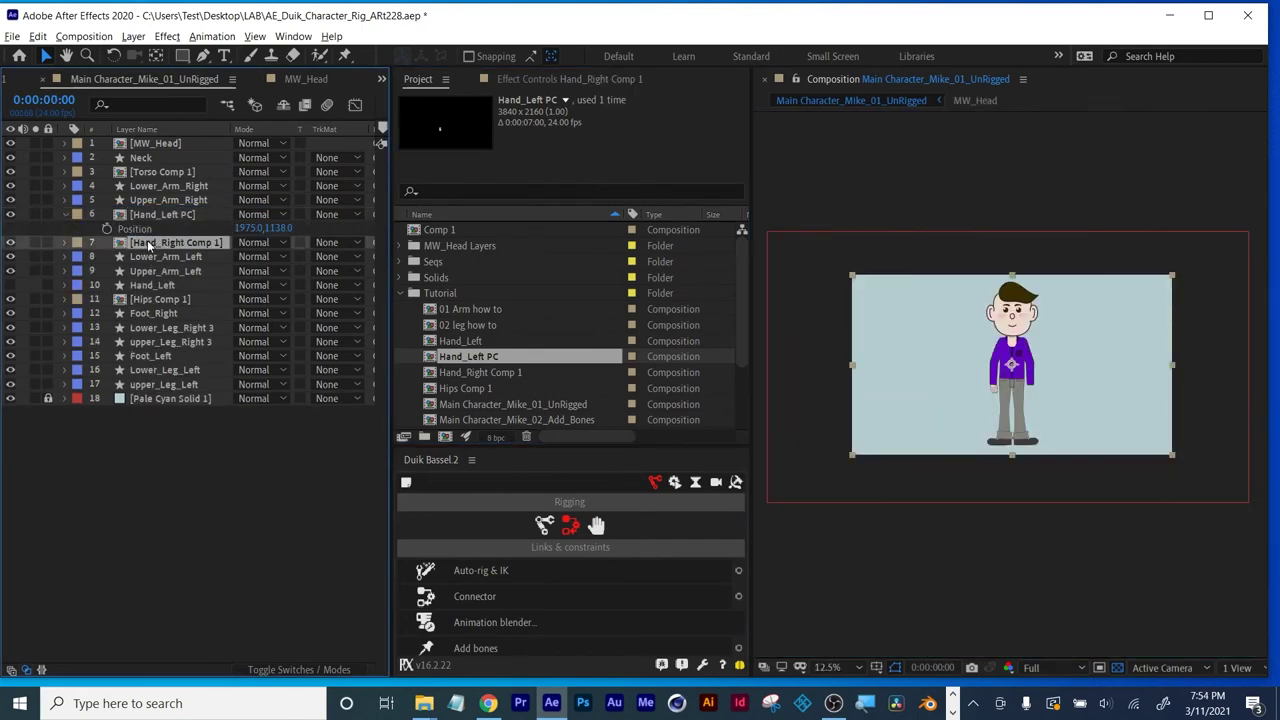
pyautogui.press('.')
pyautogui.press('.')
pyautogui.press('.')
pyautogui.press('.')
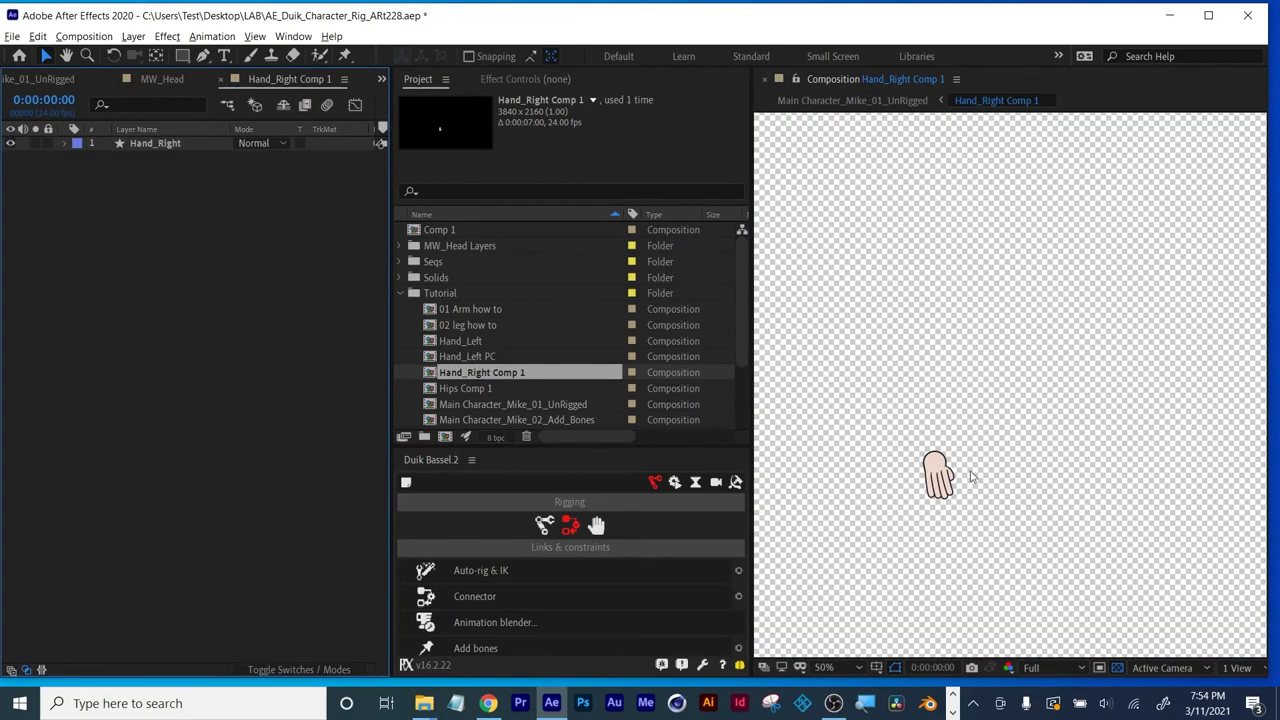
pyautogui.click(148, 145)
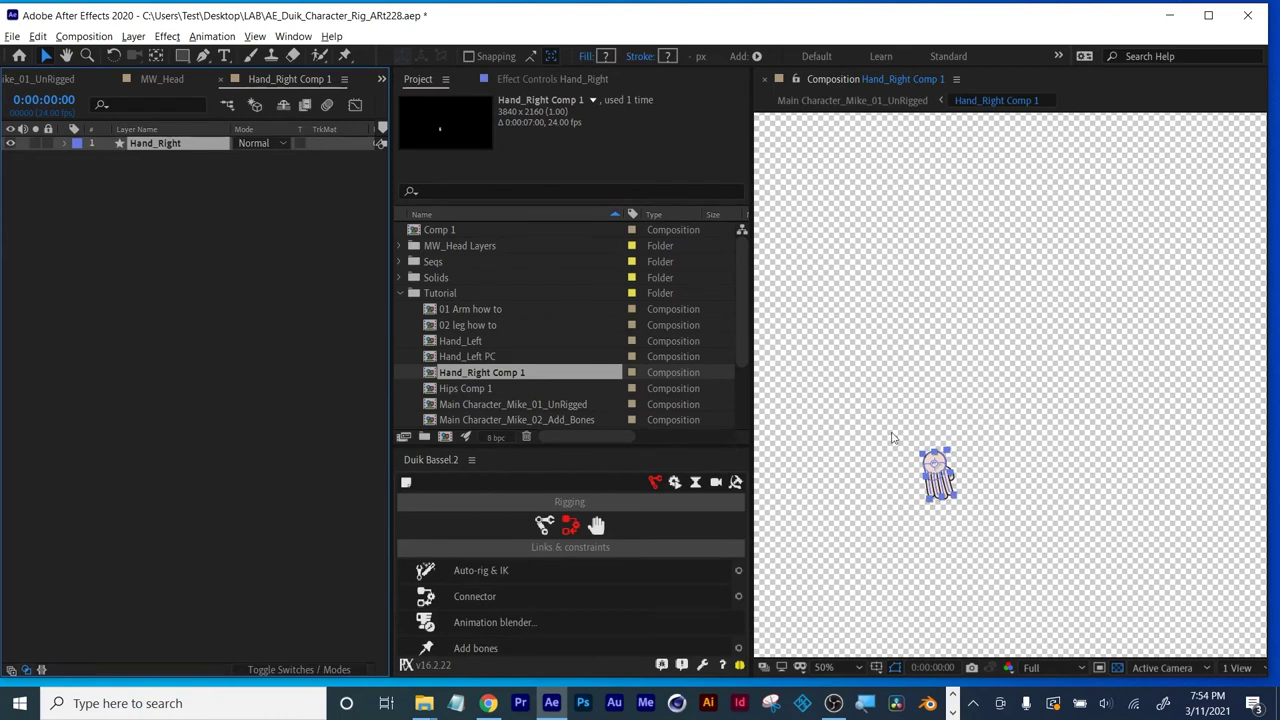
pyautogui.click(220, 79)
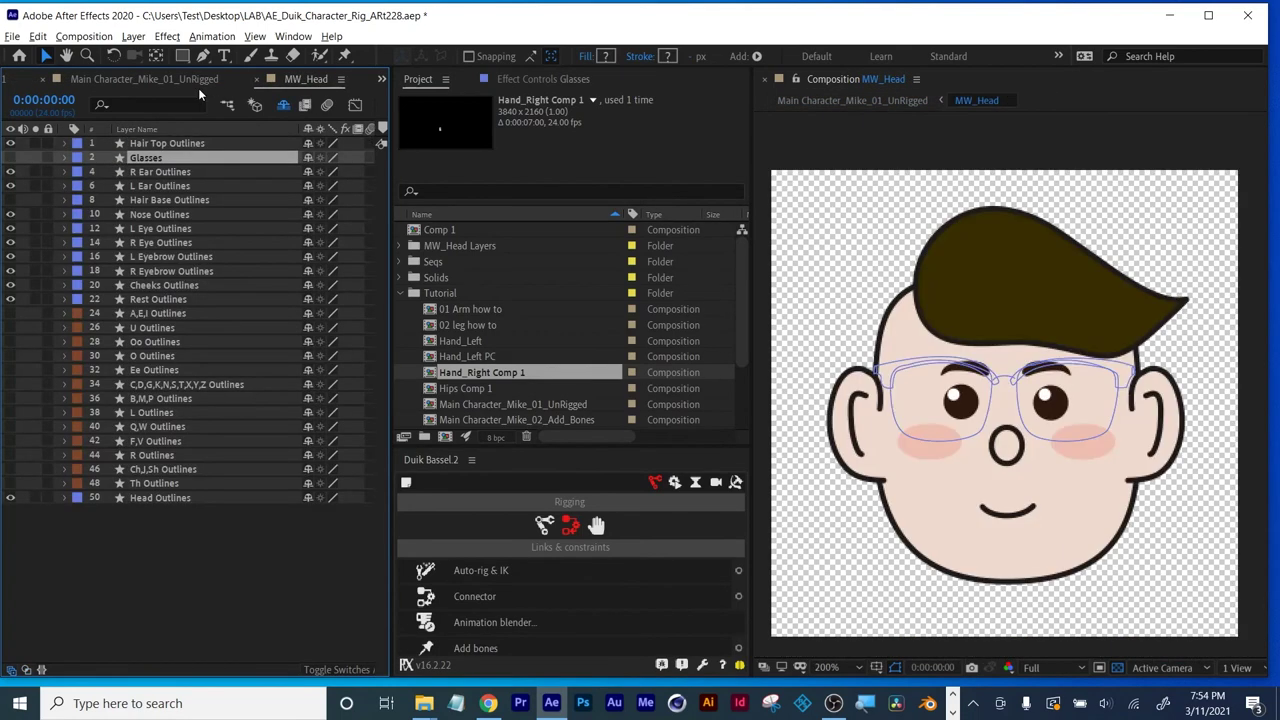
# Compare the anchor points of Upper_Arm_Right, Lower_Arm_Right and Hand_Right Comp 1 in the character composition.
pyautogui.click(126, 79)
pyautogui.scroll(3, 1078, 420)
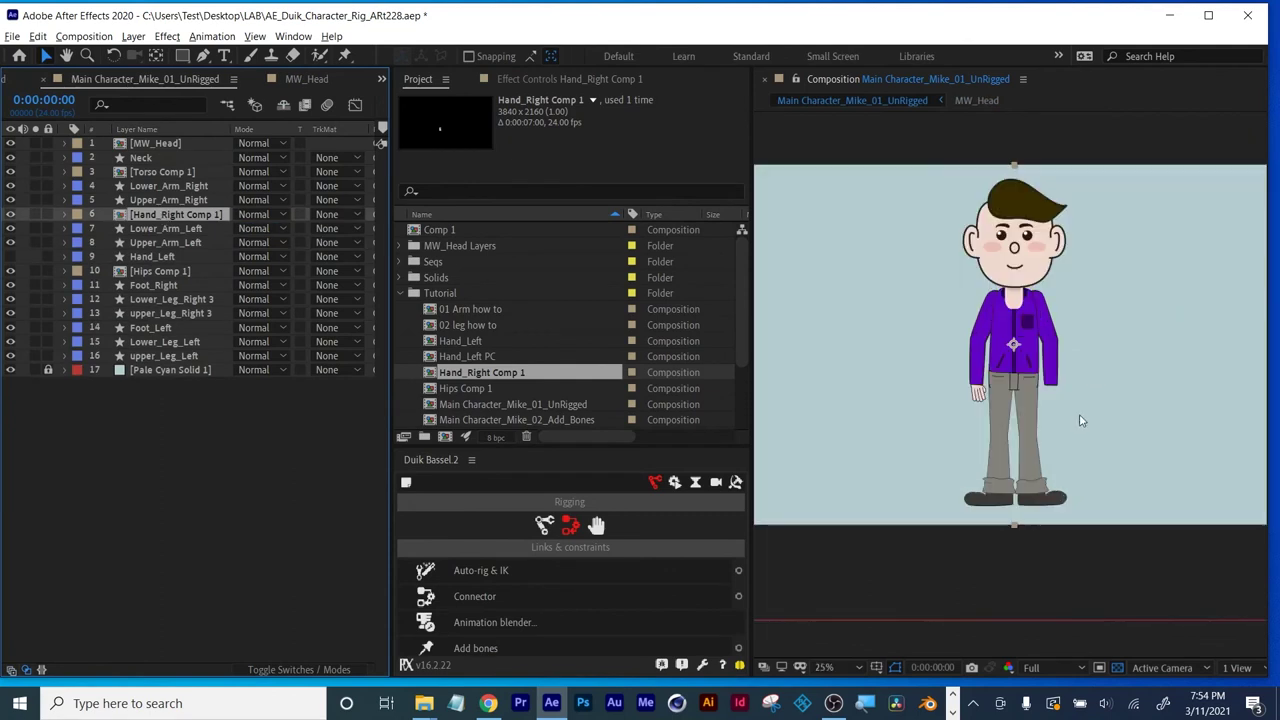
pyautogui.click(165, 200)
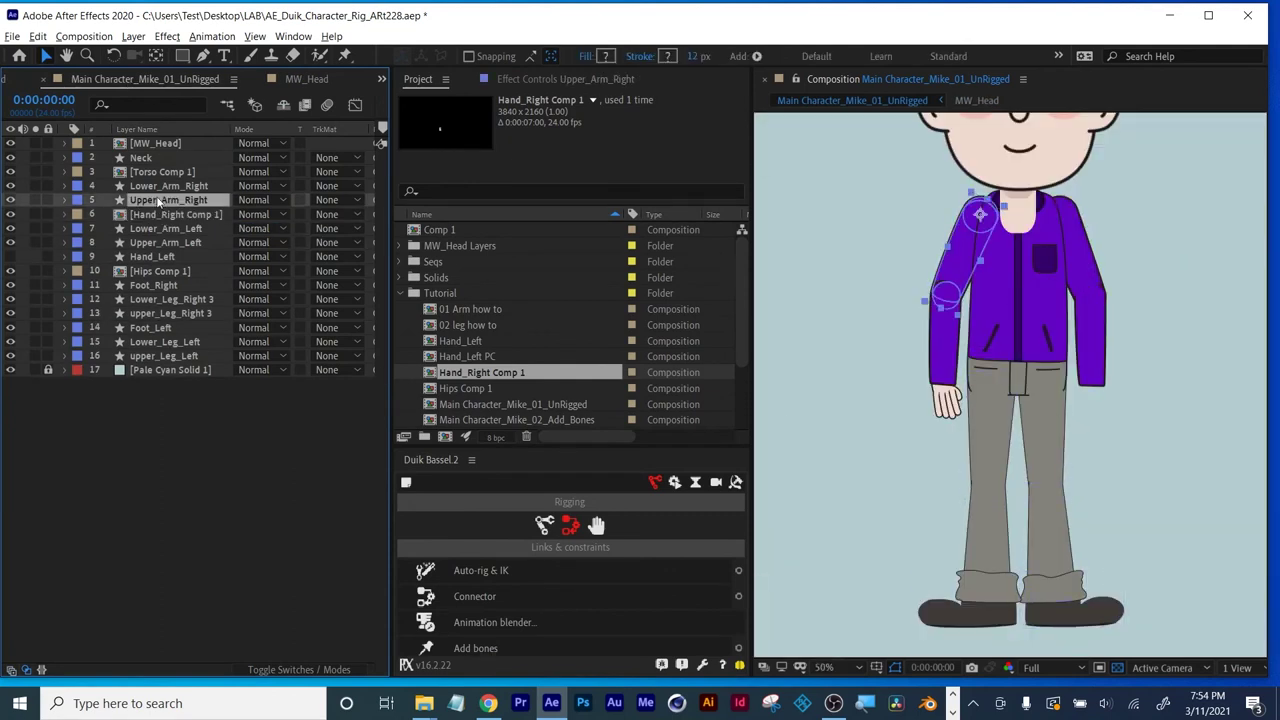
pyautogui.click(157, 185)
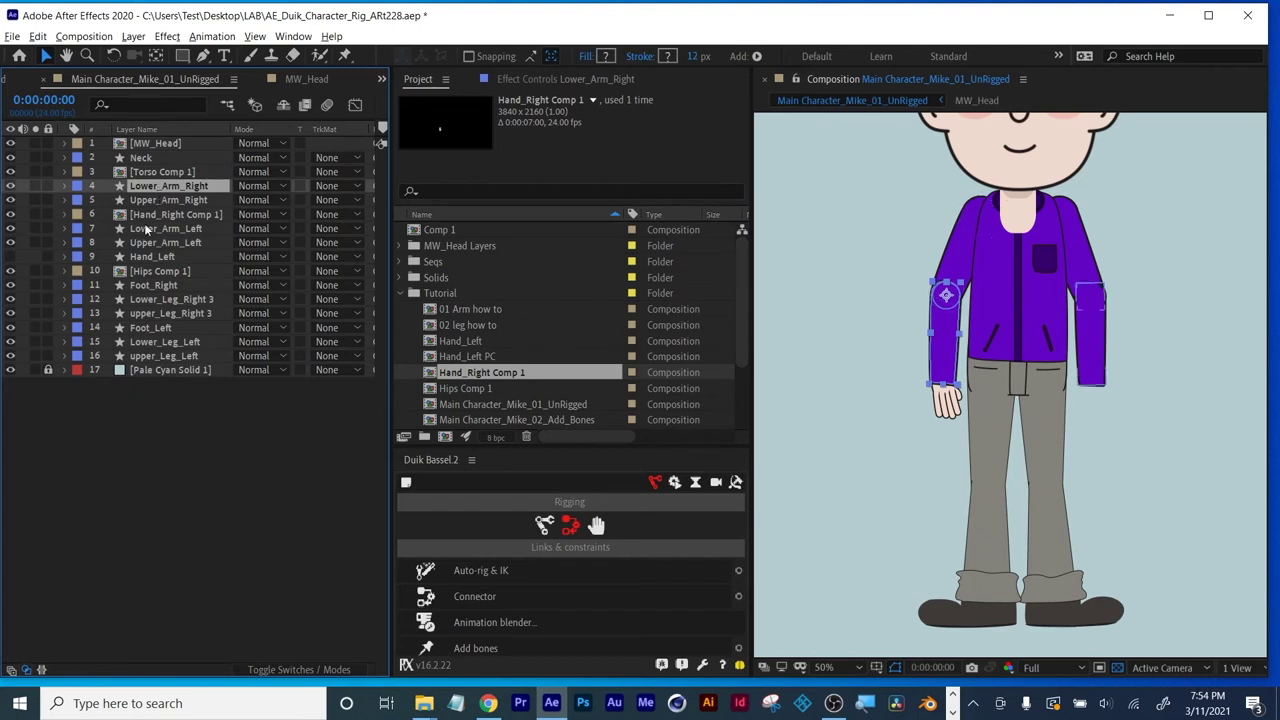
pyautogui.click(148, 215)
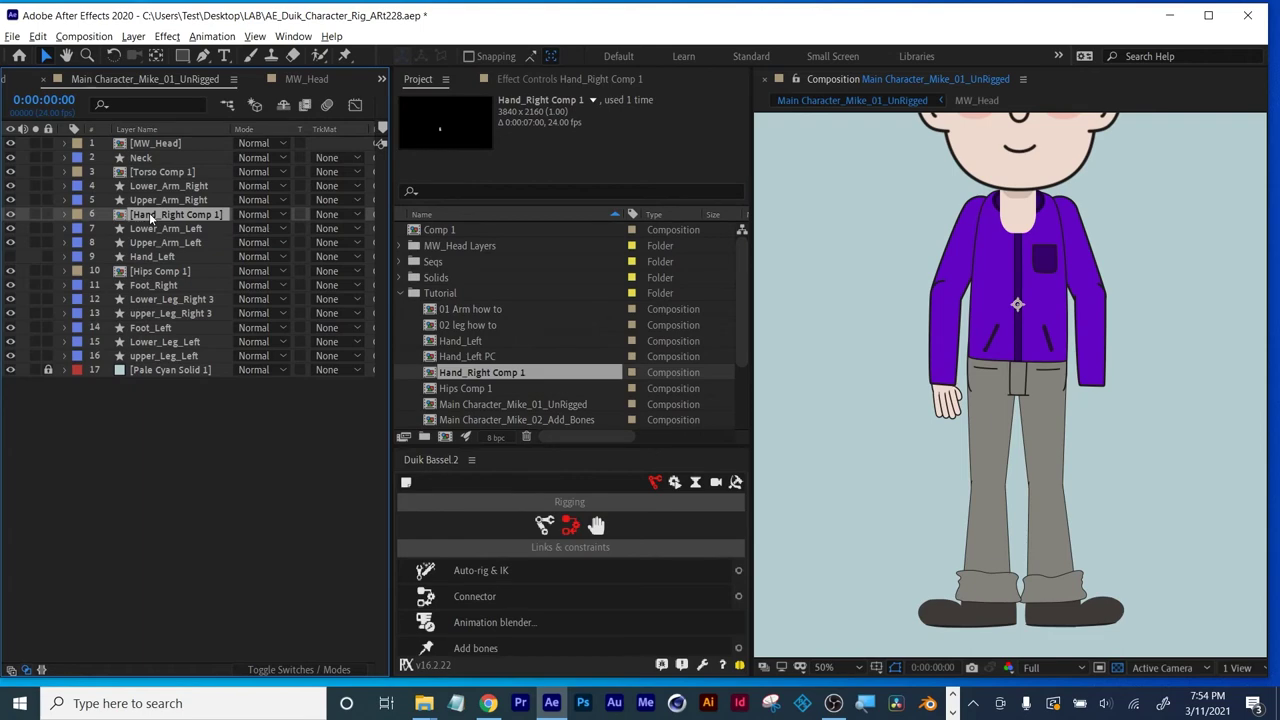
# Open Hand_Right Comp 1 and frame the whole hand at 400% magnification in the composition view.
pyautogui.doubleClick(149, 212)
pyautogui.scroll(2, 975, 492)
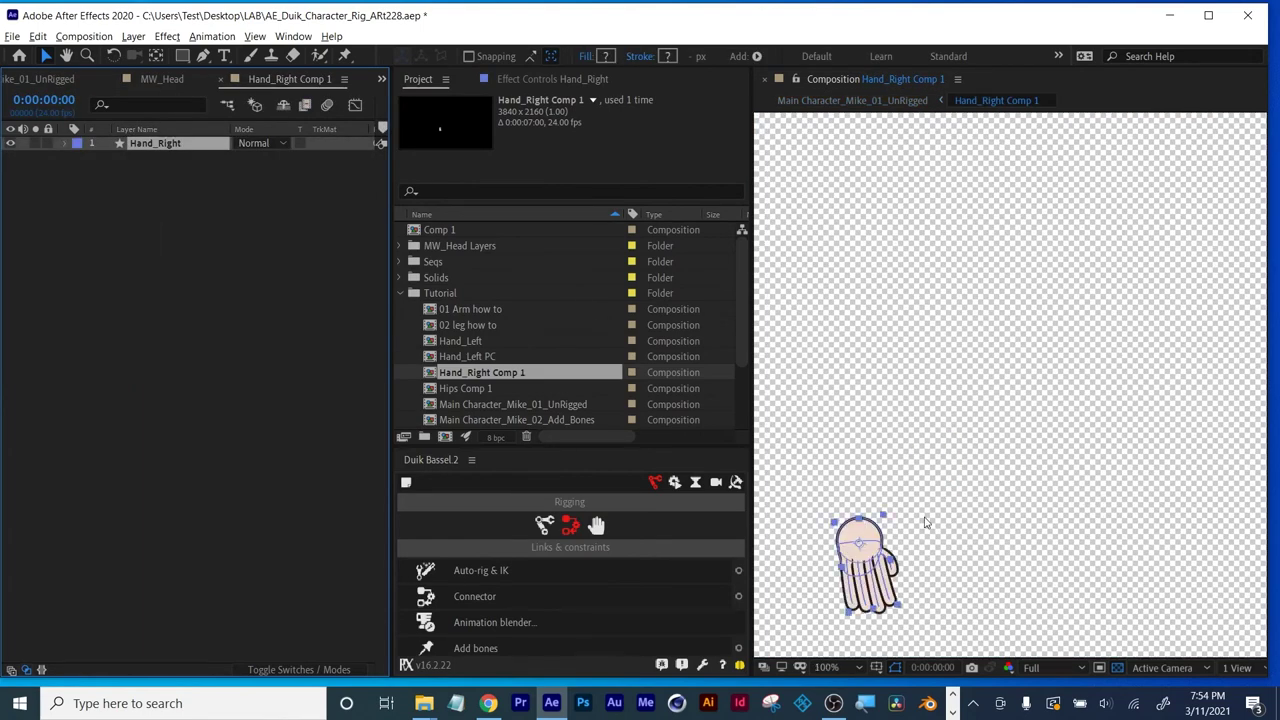
pyautogui.scroll(2, 925, 518)
pyautogui.scroll(-1, 1066, 329)
pyautogui.moveTo(1066, 329); pyautogui.dragTo(1060, 260)
pyautogui.scroll(-1, 1043, 300)
pyautogui.press('v')
pyautogui.scroll(2, 970, 392)
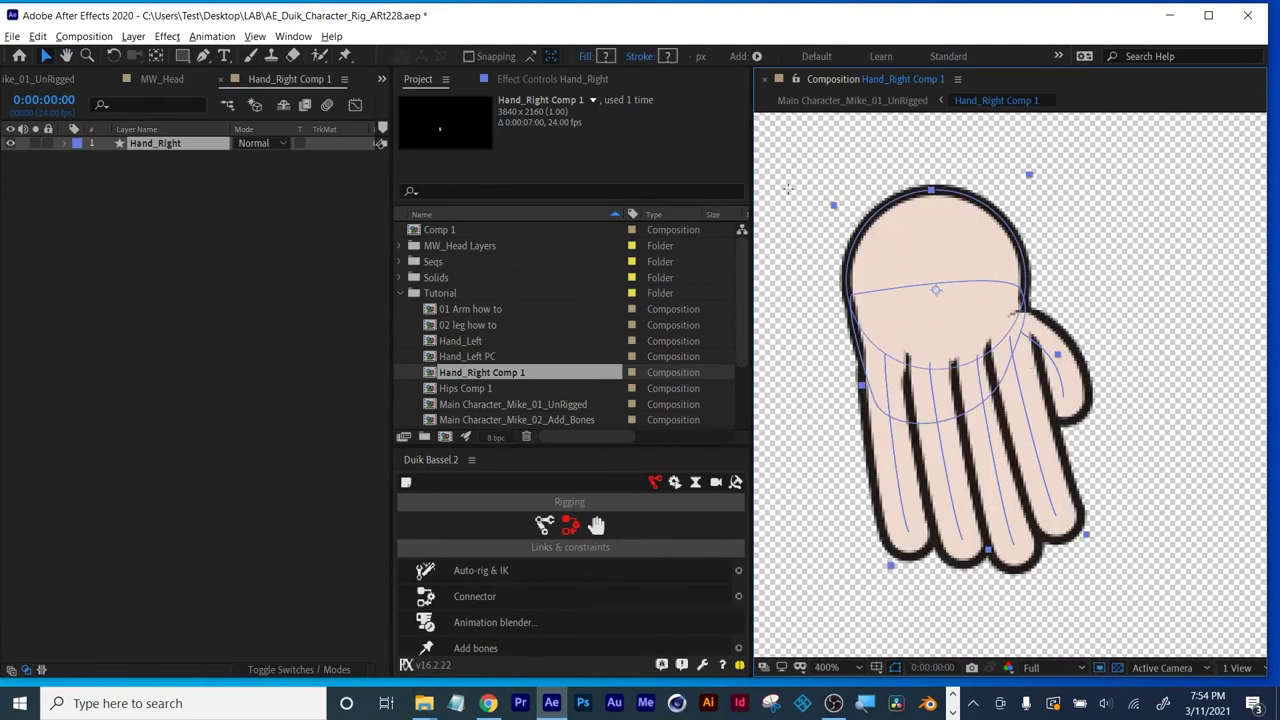
# Draw a region of interest closely around the hand, adjust its edges, and crop the composition to it.
pyautogui.moveTo(789, 167); pyautogui.dragTo(1162, 604)
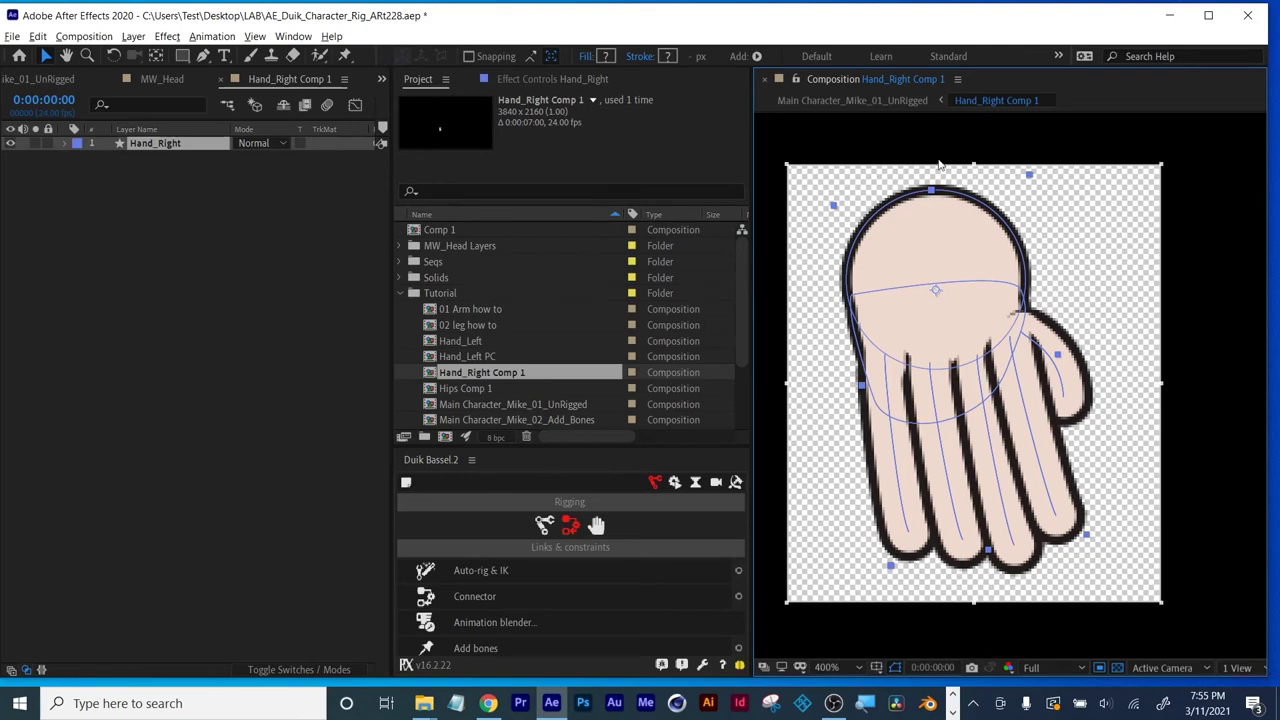
pyautogui.moveTo(977, 167); pyautogui.dragTo(979, 162)
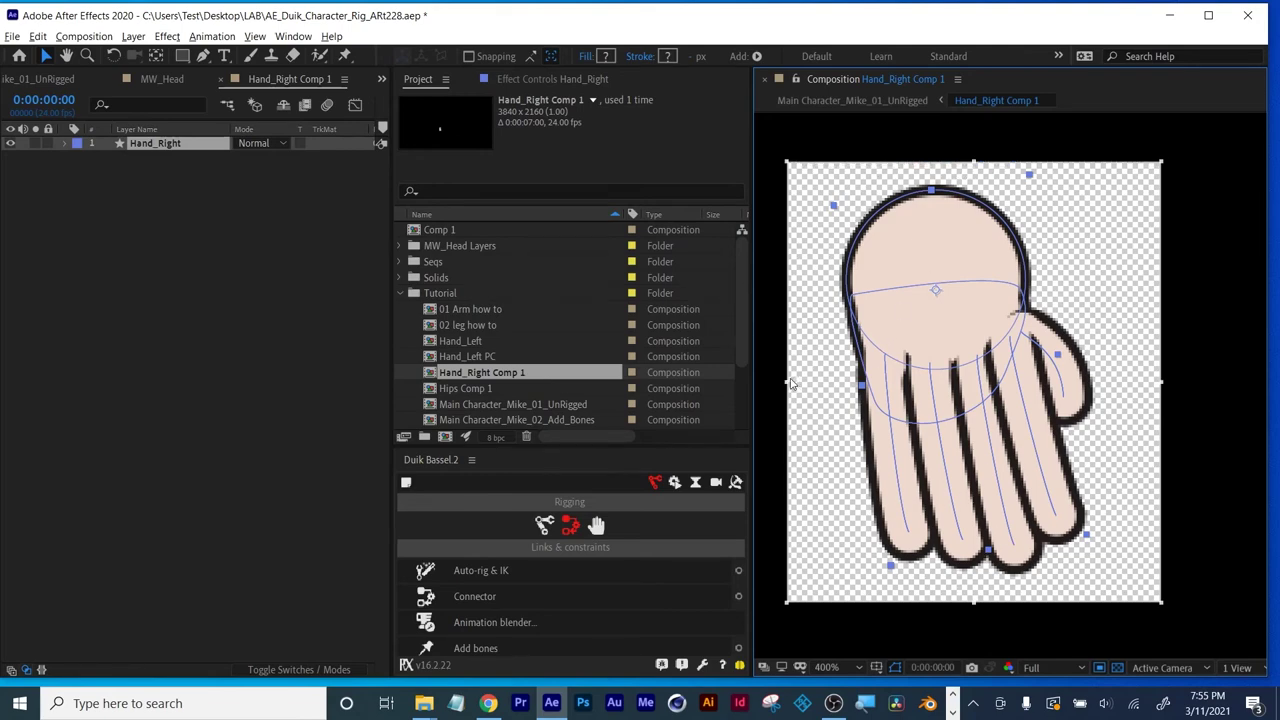
pyautogui.moveTo(789, 388); pyautogui.dragTo(766, 388)
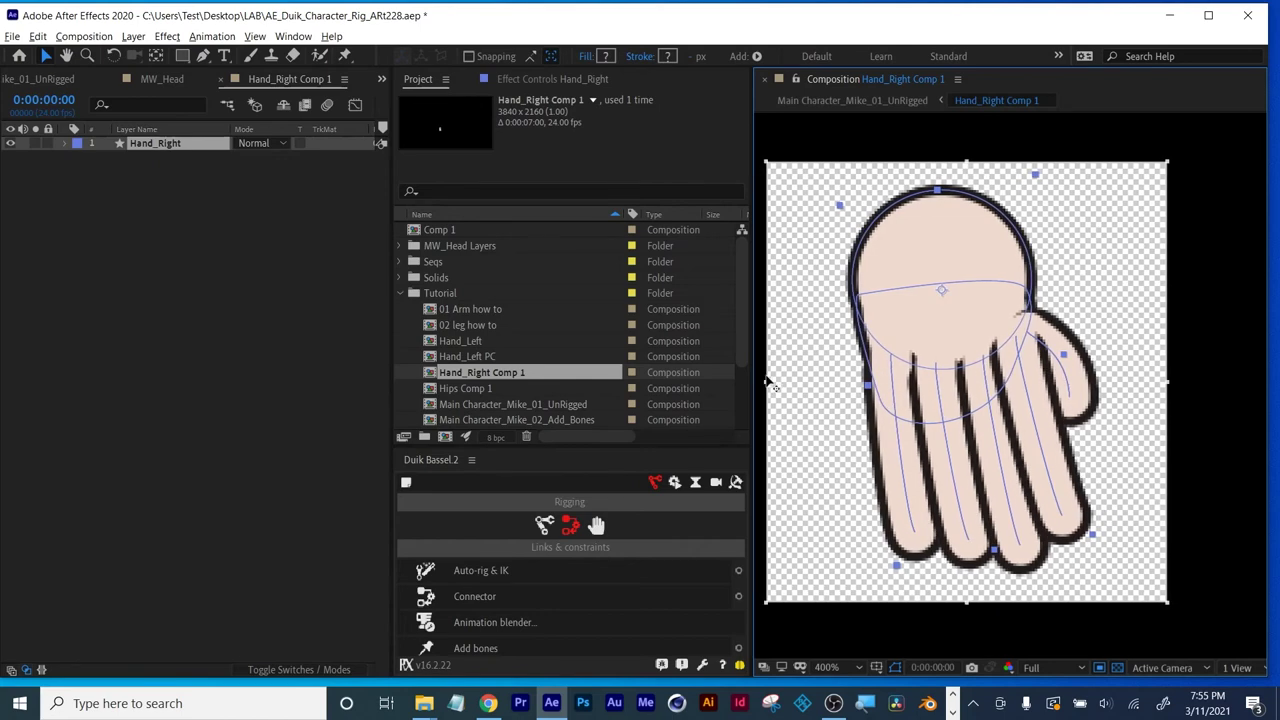
pyautogui.moveTo(968, 604); pyautogui.dragTo(970, 613)
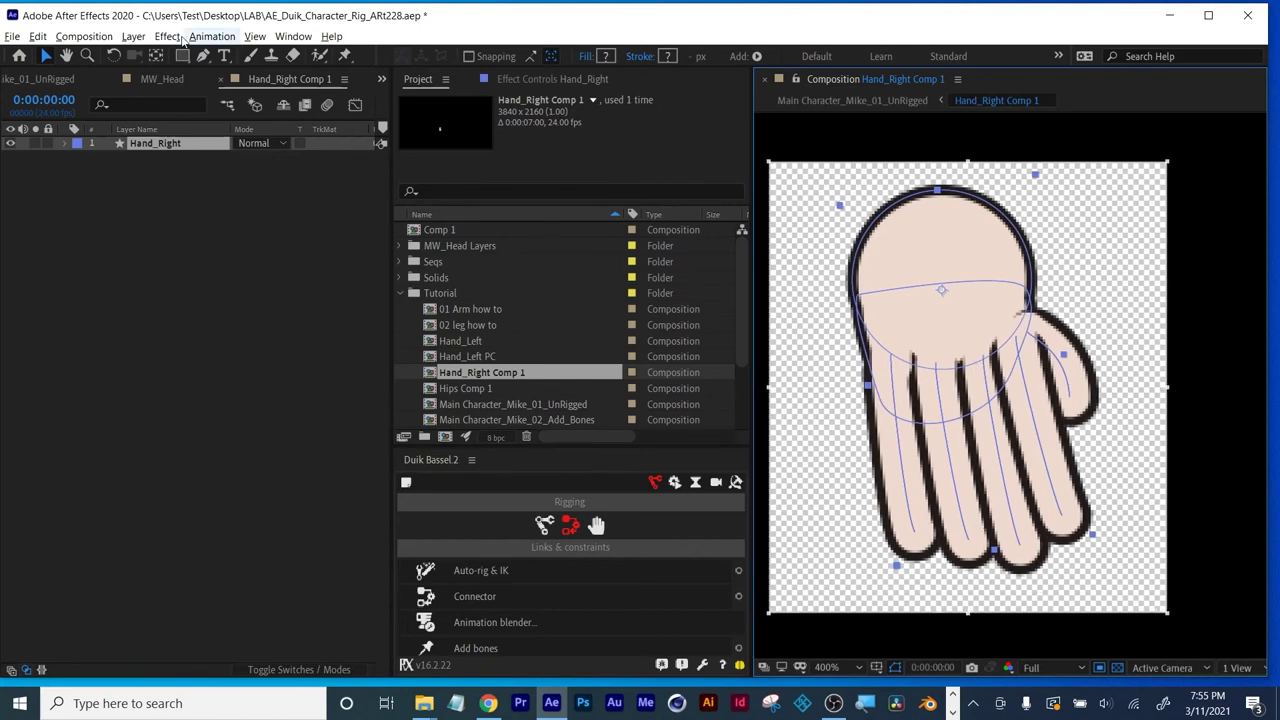
pyautogui.click(73, 40)
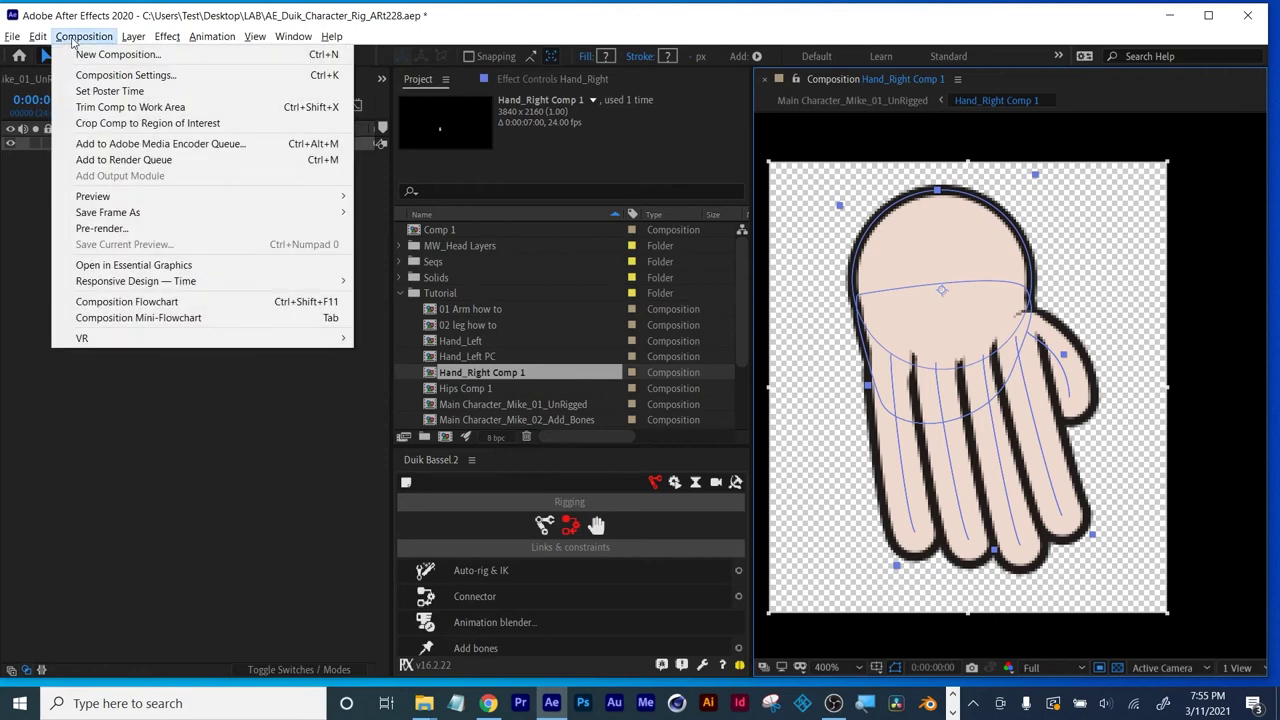
pyautogui.click(145, 125)
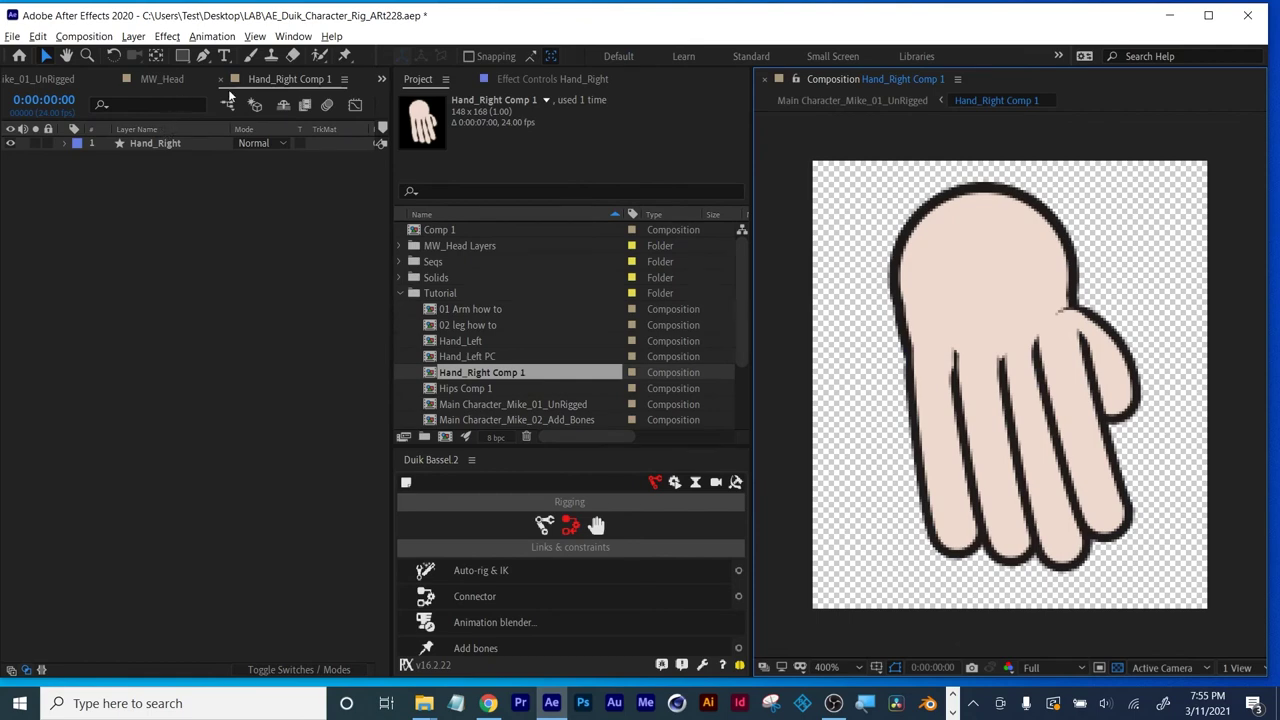
# Close the hand composition to return to Main Character_Mike_01_UnRigged, and show the Position of the Hand_Right Comp 1 layer.
pyautogui.click(219, 80)
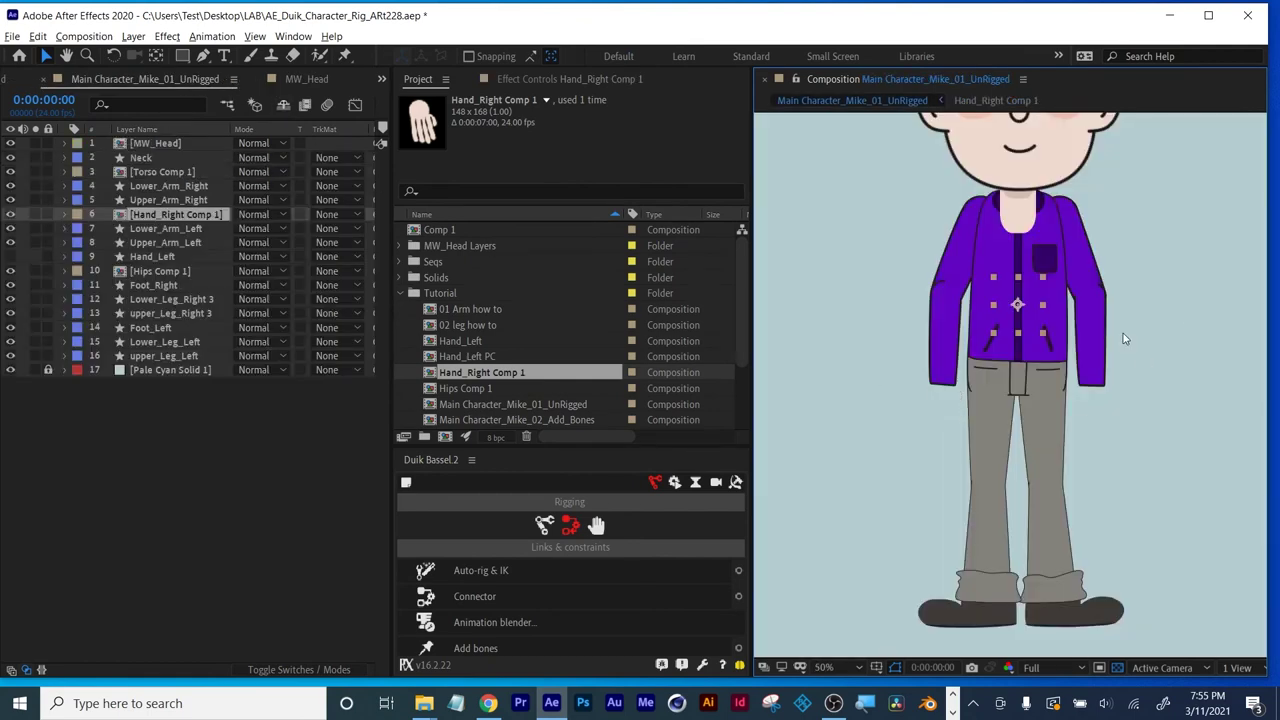
pyautogui.click(179, 216)
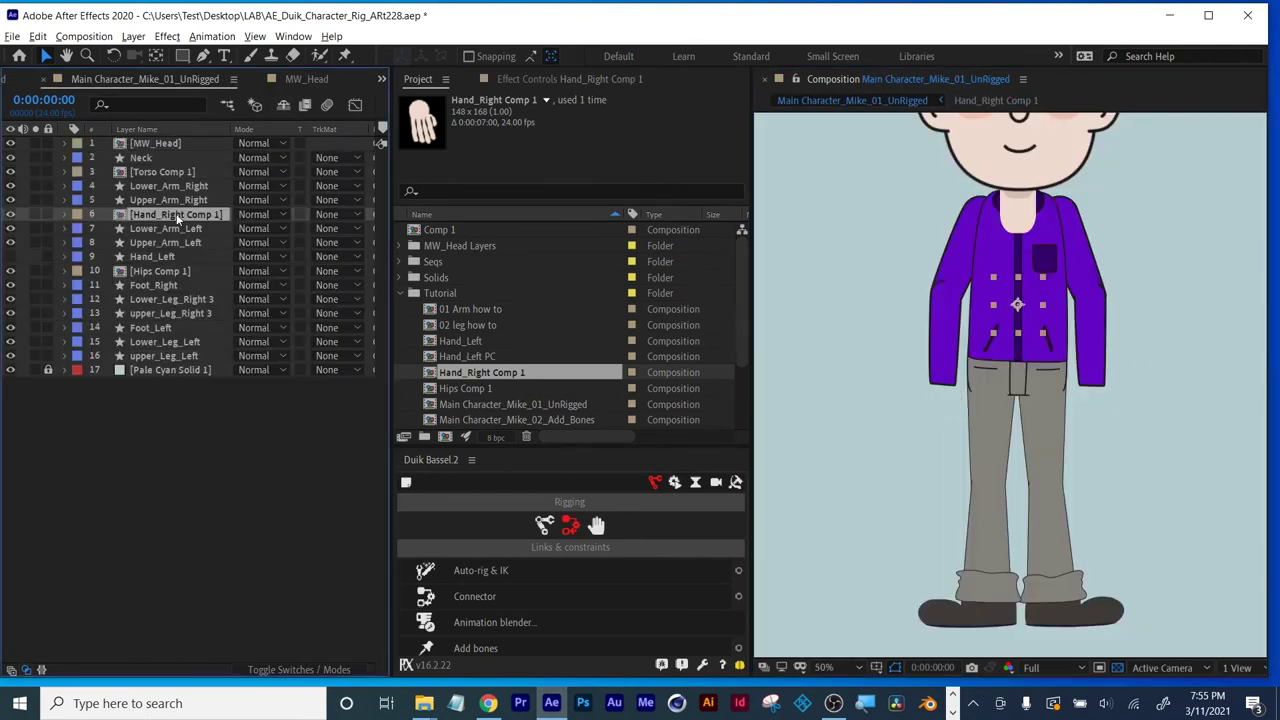
pyautogui.press('p')
pyautogui.moveTo(248, 228); pyautogui.dragTo(510, 283)
pyautogui.moveTo(932, 412); pyautogui.dragTo(949, 379)
pyautogui.scroll(2, 959, 436)
pyautogui.scroll(2, 930, 424)
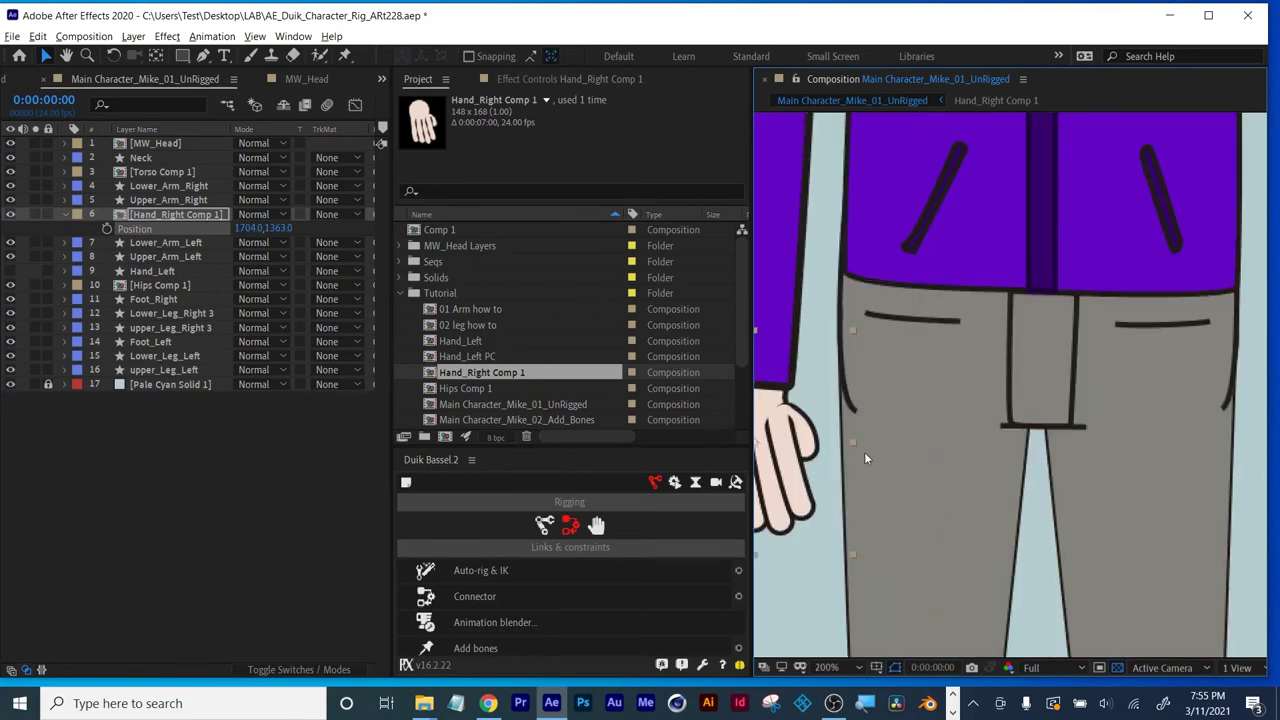
pyautogui.moveTo(883, 442); pyautogui.dragTo(1105, 392)
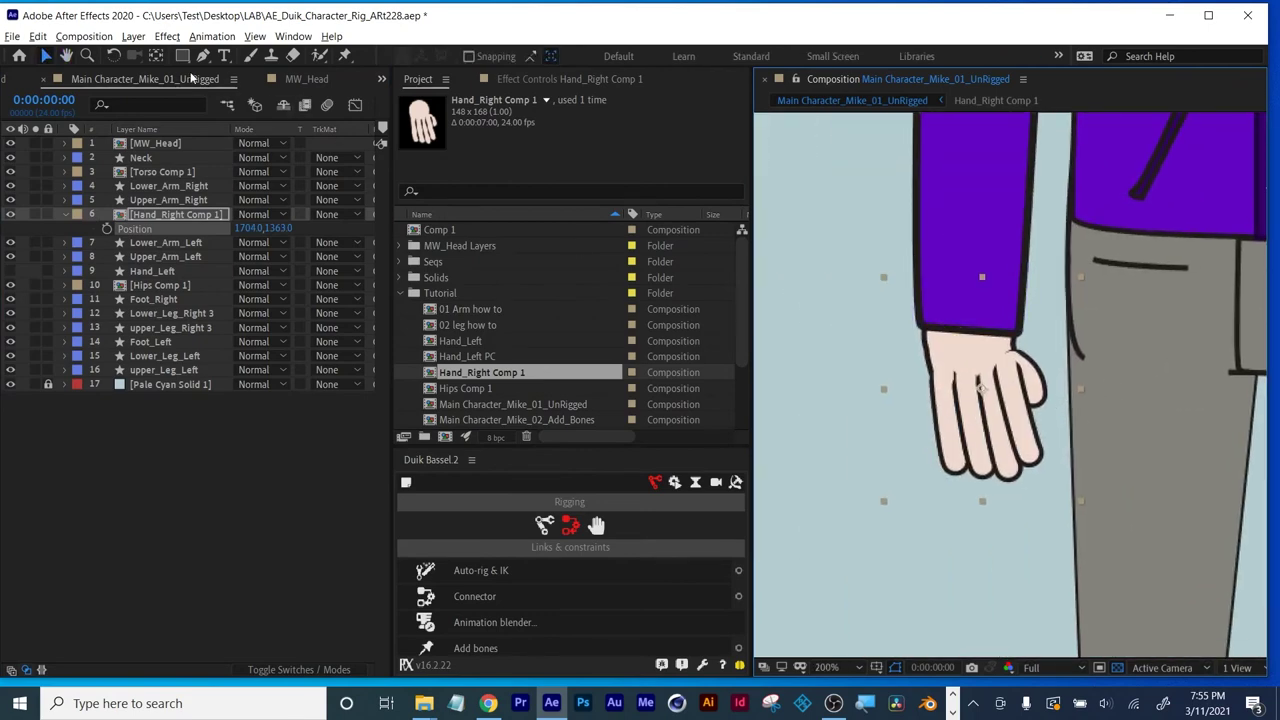
# Solo Hand_Right Comp 1, move its anchor point up to the wrist, then turn solo off and collapse the layer.
pyautogui.click(36, 216)
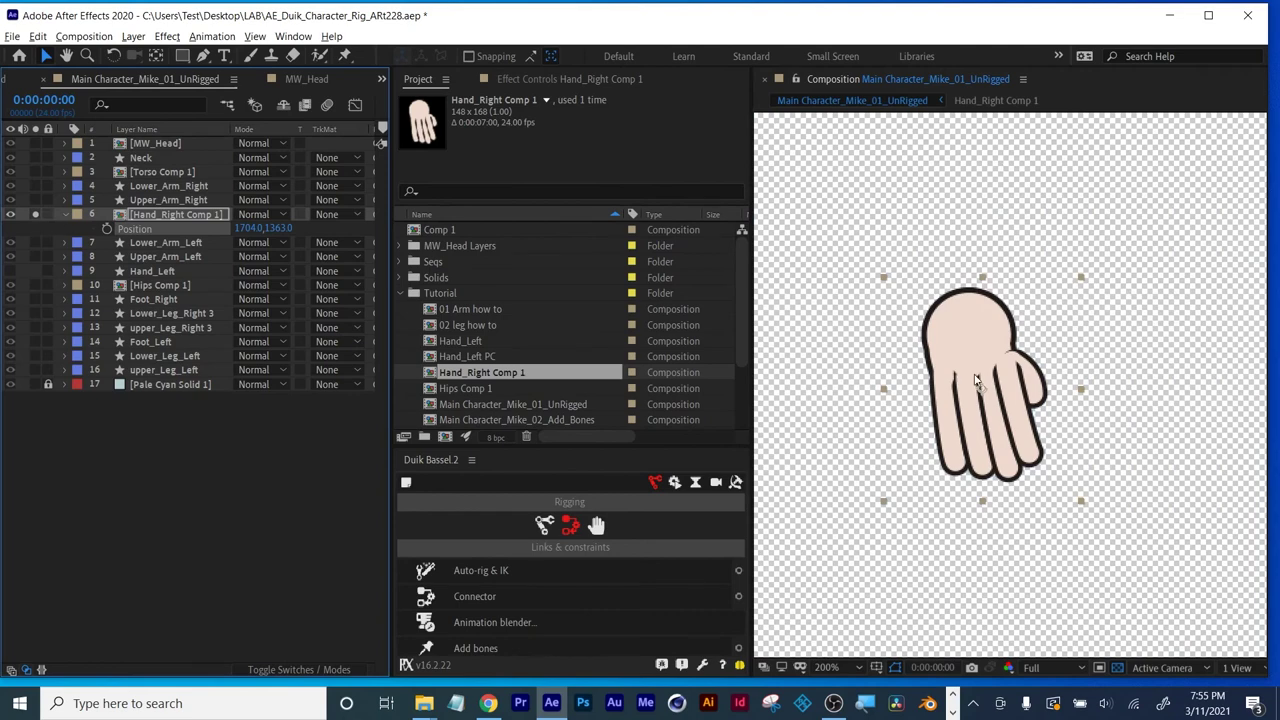
pyautogui.press('y')
pyautogui.moveTo(993, 400); pyautogui.dragTo(969, 326)
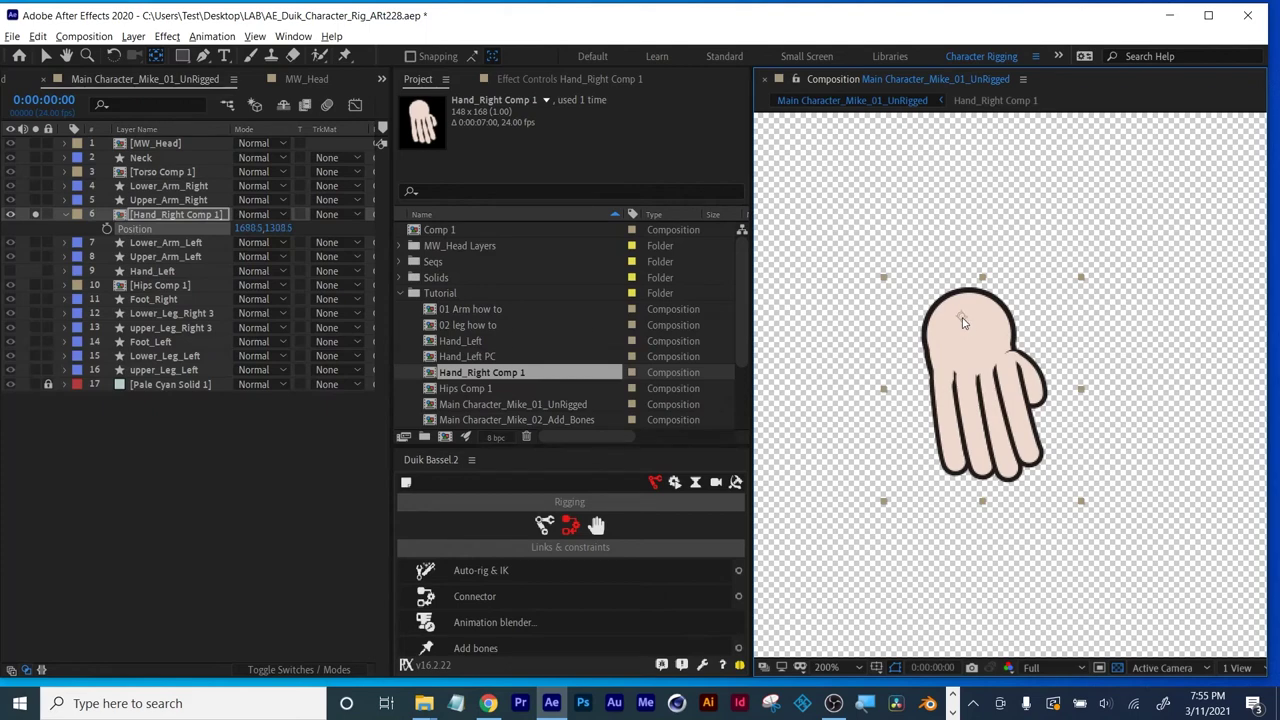
pyautogui.moveTo(963, 319); pyautogui.dragTo(962, 318)
pyautogui.click(33, 214)
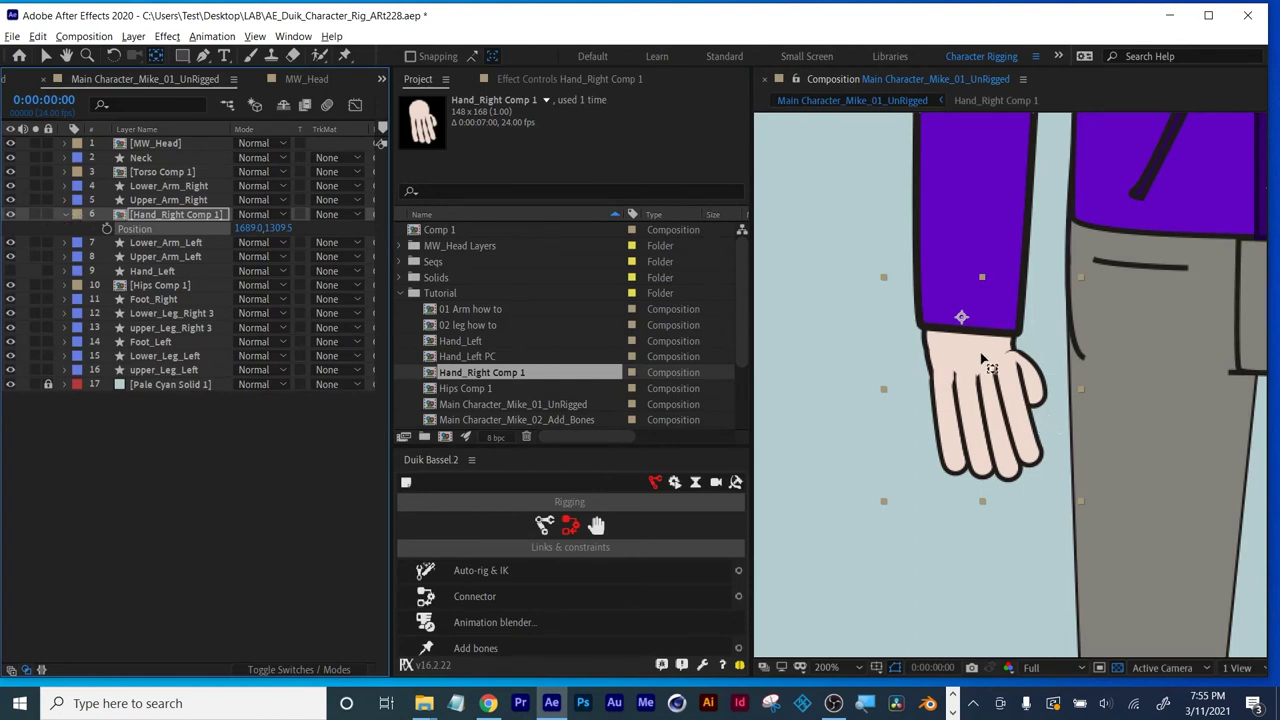
pyautogui.scroll(-2, 1002, 414)
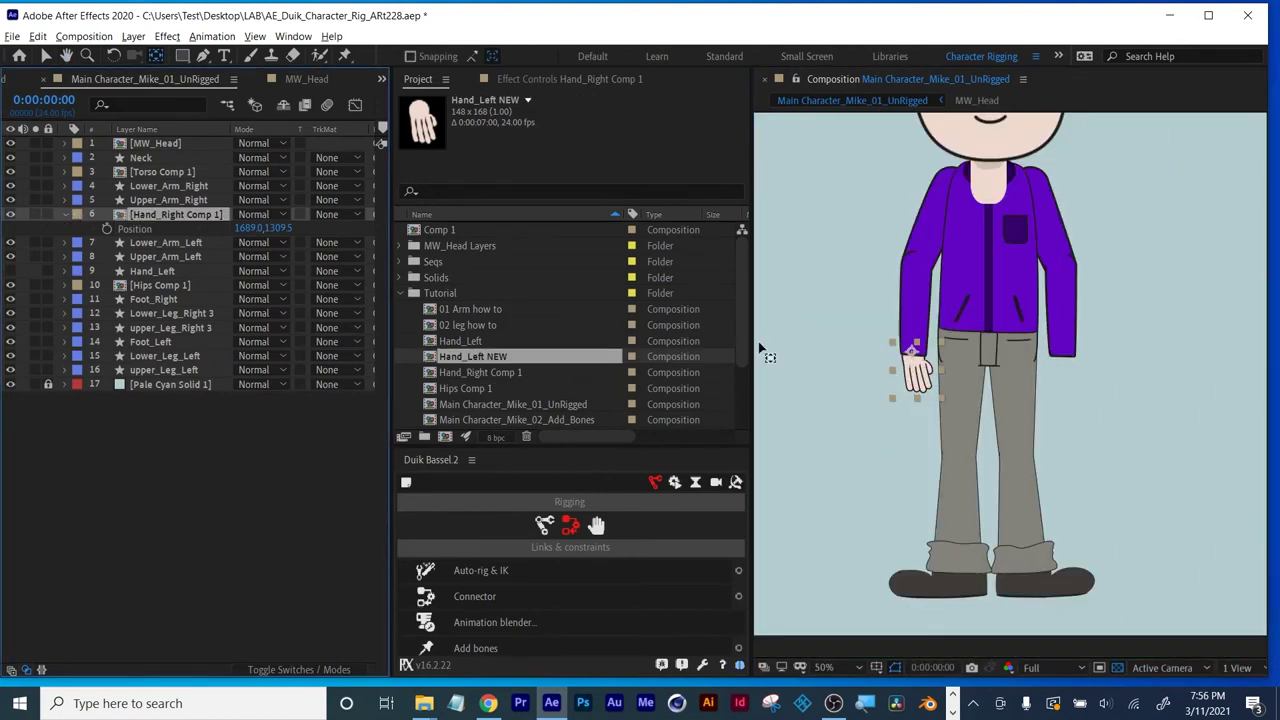
pyautogui.click(65, 214)
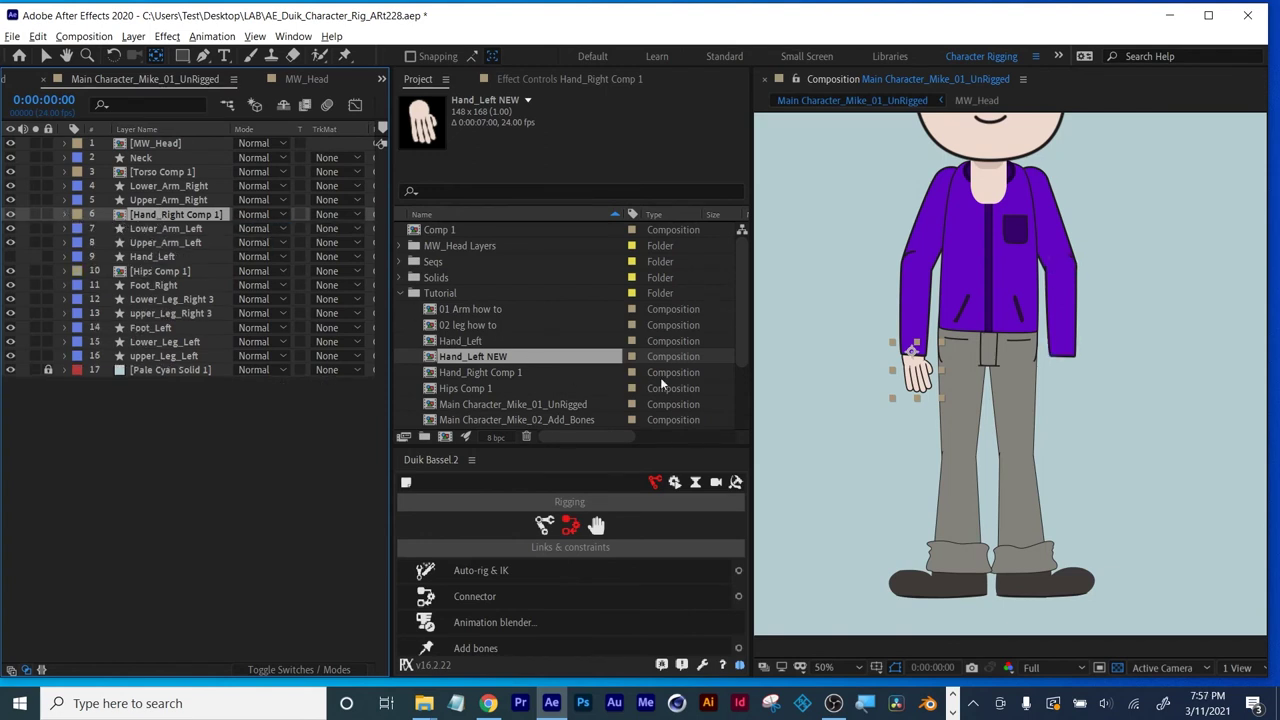
# Enlarge the Duik panel, add a combined position and rotation controller for Hand_Right Comp 1, and widen the layer name column.
pyautogui.moveTo(561, 448); pyautogui.dragTo(509, 184)
pyautogui.click(597, 263)
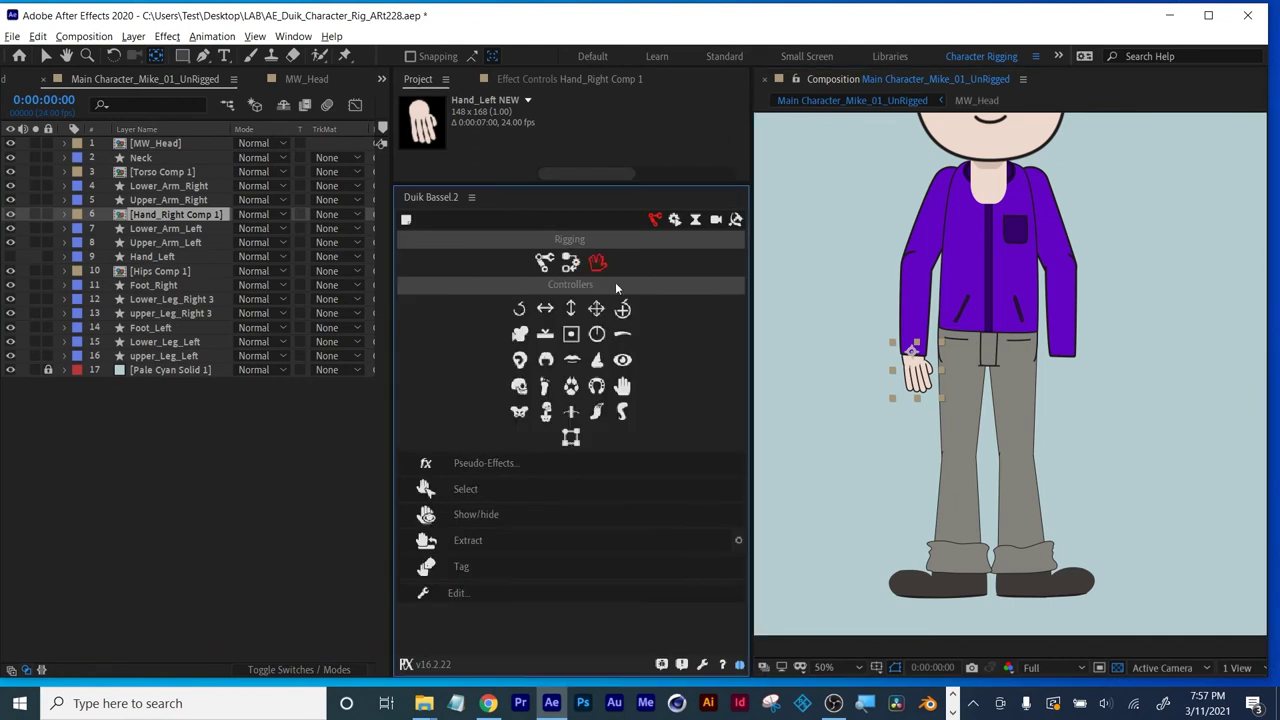
pyautogui.click(624, 311)
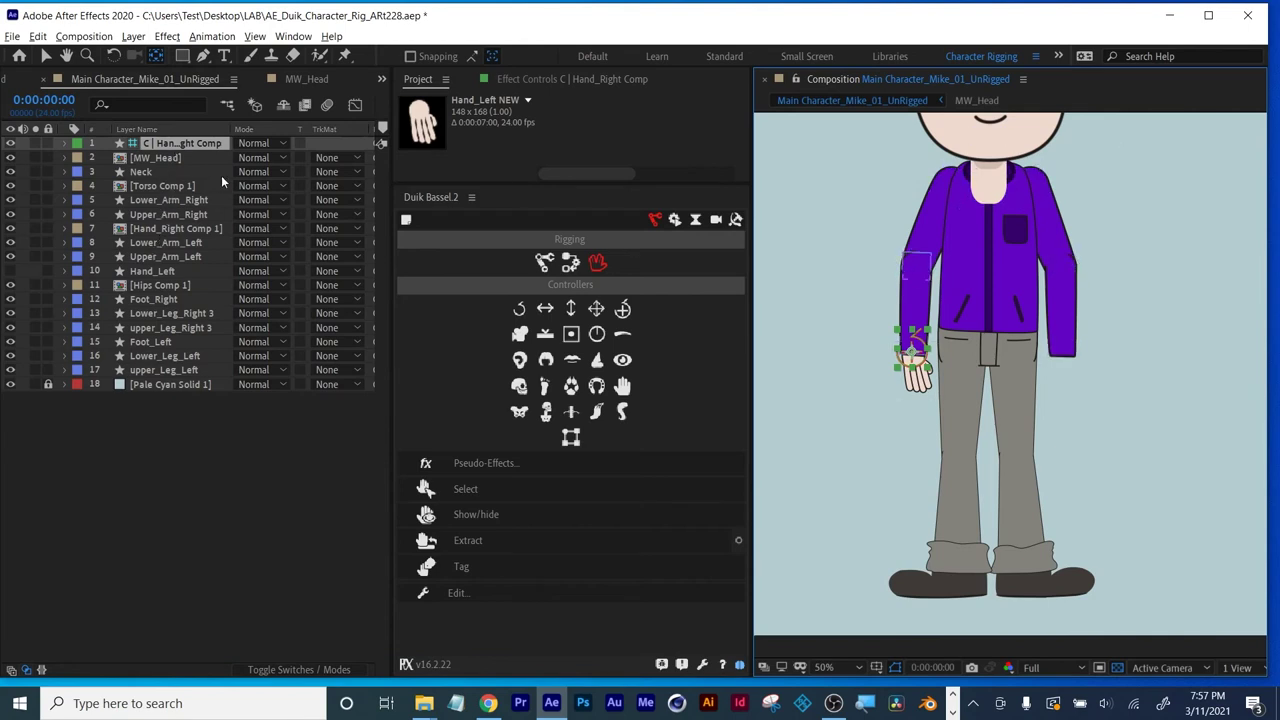
pyautogui.moveTo(233, 129); pyautogui.dragTo(256, 129)
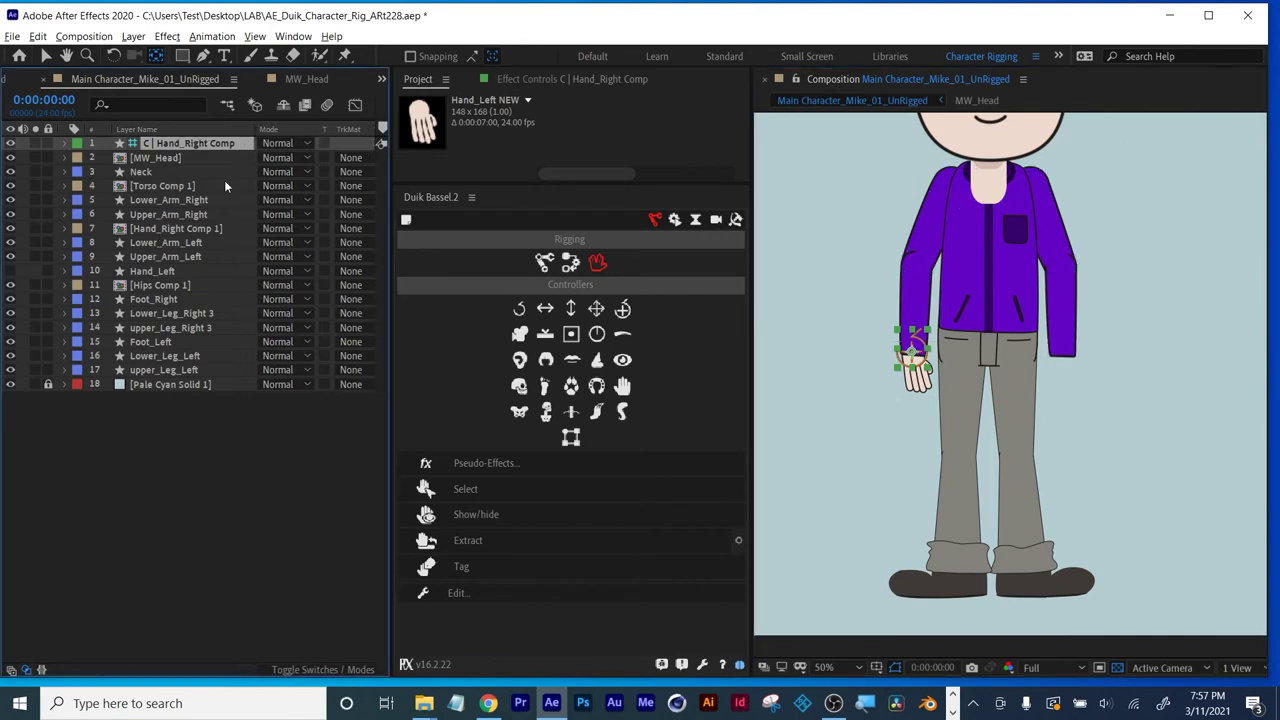
# Apply Duik IK to Hand_Right Comp 1, Lower_Arm_Right, Upper_Arm_Right and the C | Hand_Right Comp controller.
pyautogui.click(158, 229)
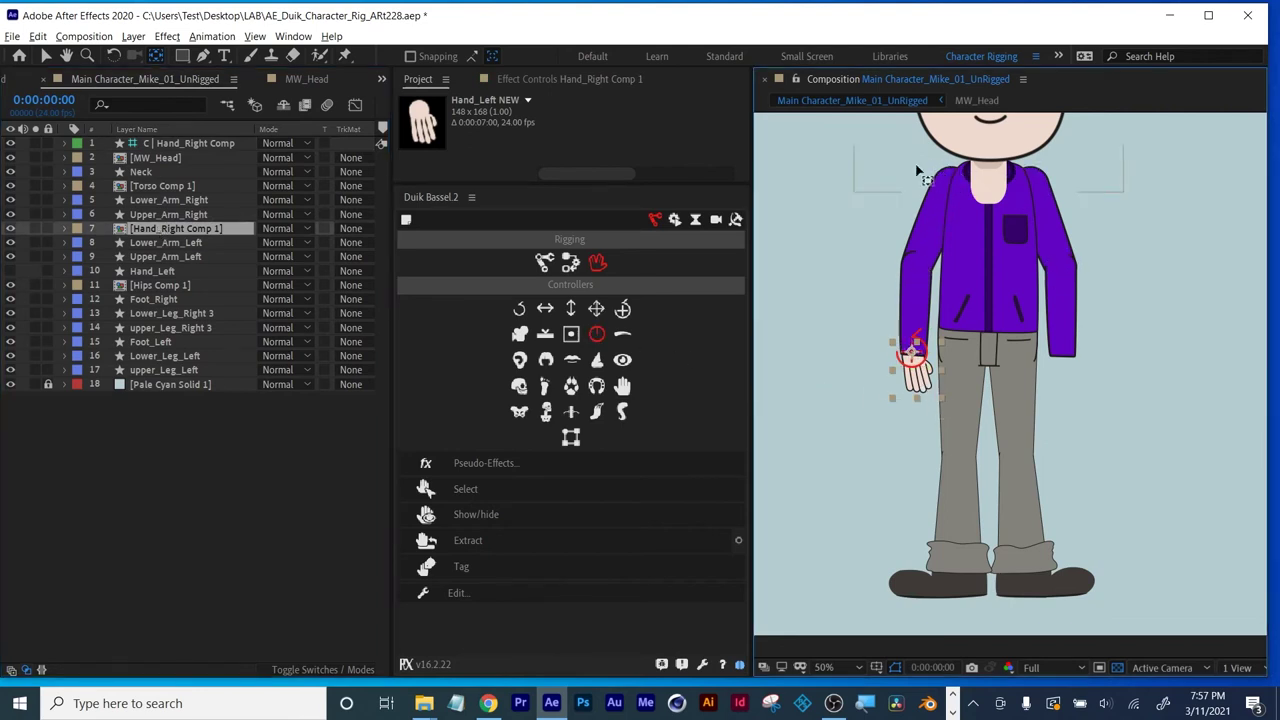
pyautogui.keyDown('ctrl'); pyautogui.click(165, 200); pyautogui.keyUp('ctrl')
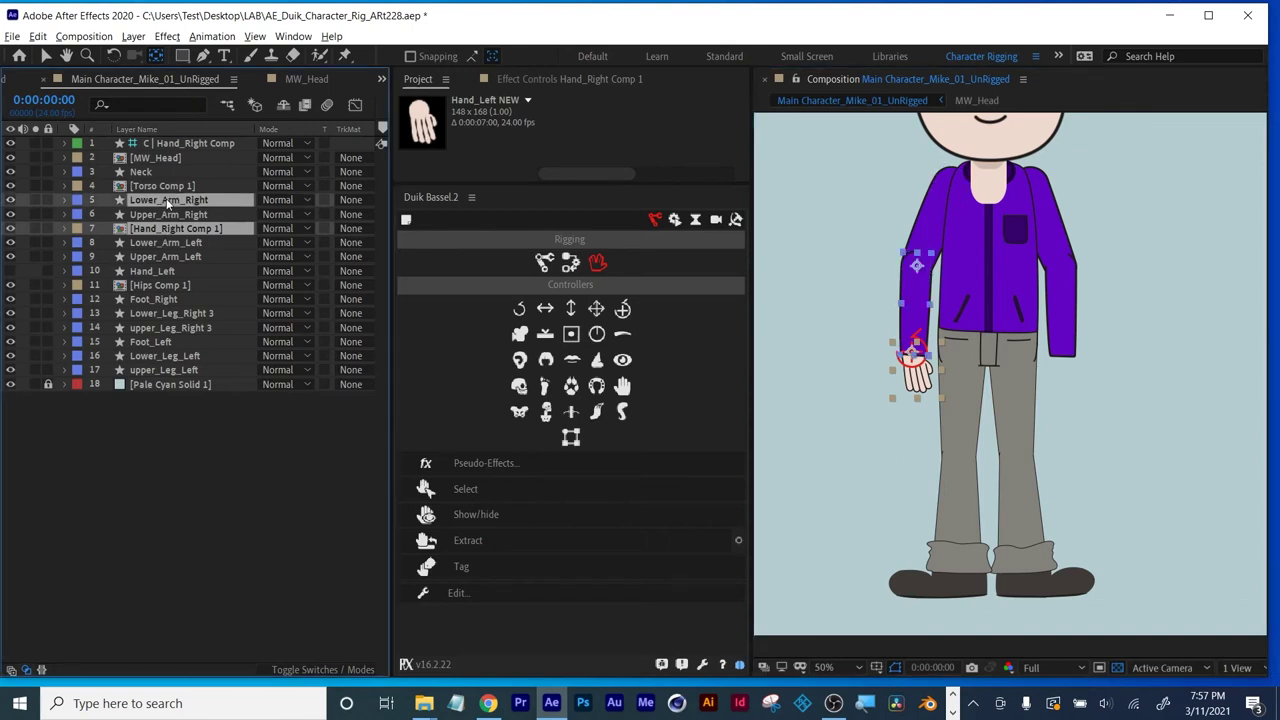
pyautogui.keyDown('ctrl'); pyautogui.click(165, 215); pyautogui.keyUp('ctrl')
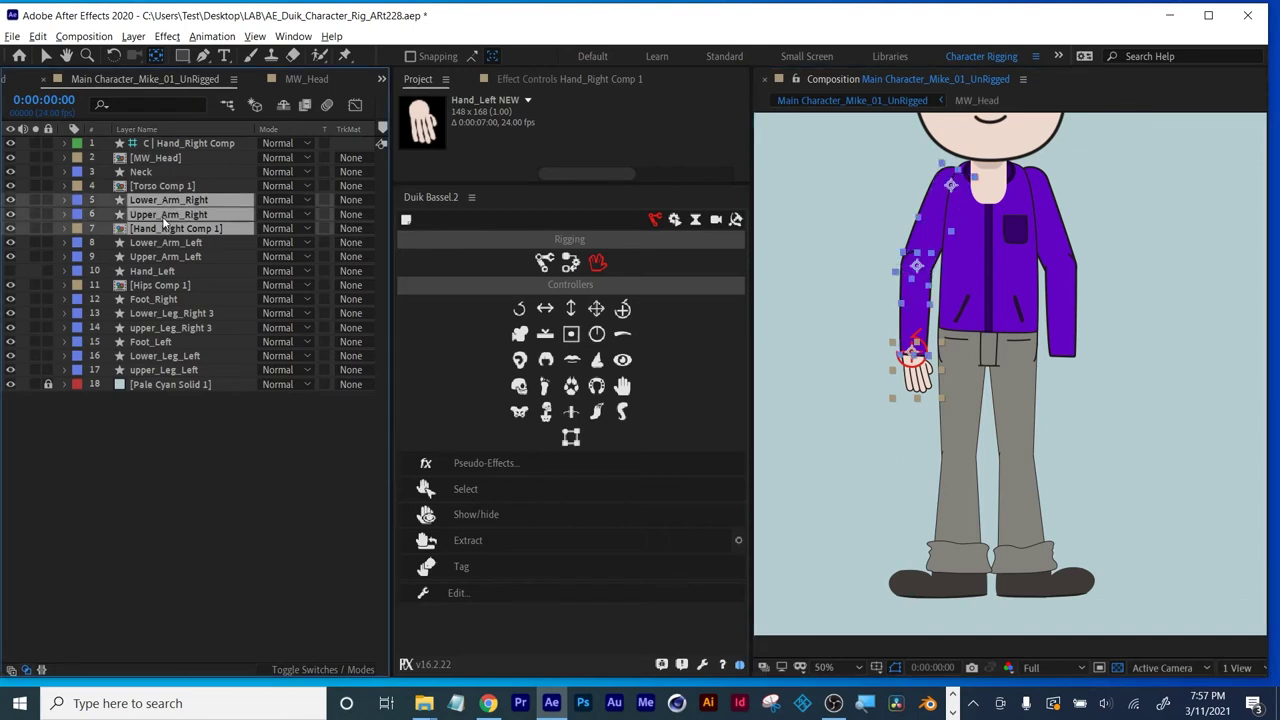
pyautogui.keyDown('ctrl'); pyautogui.click(176, 144); pyautogui.keyUp('ctrl')
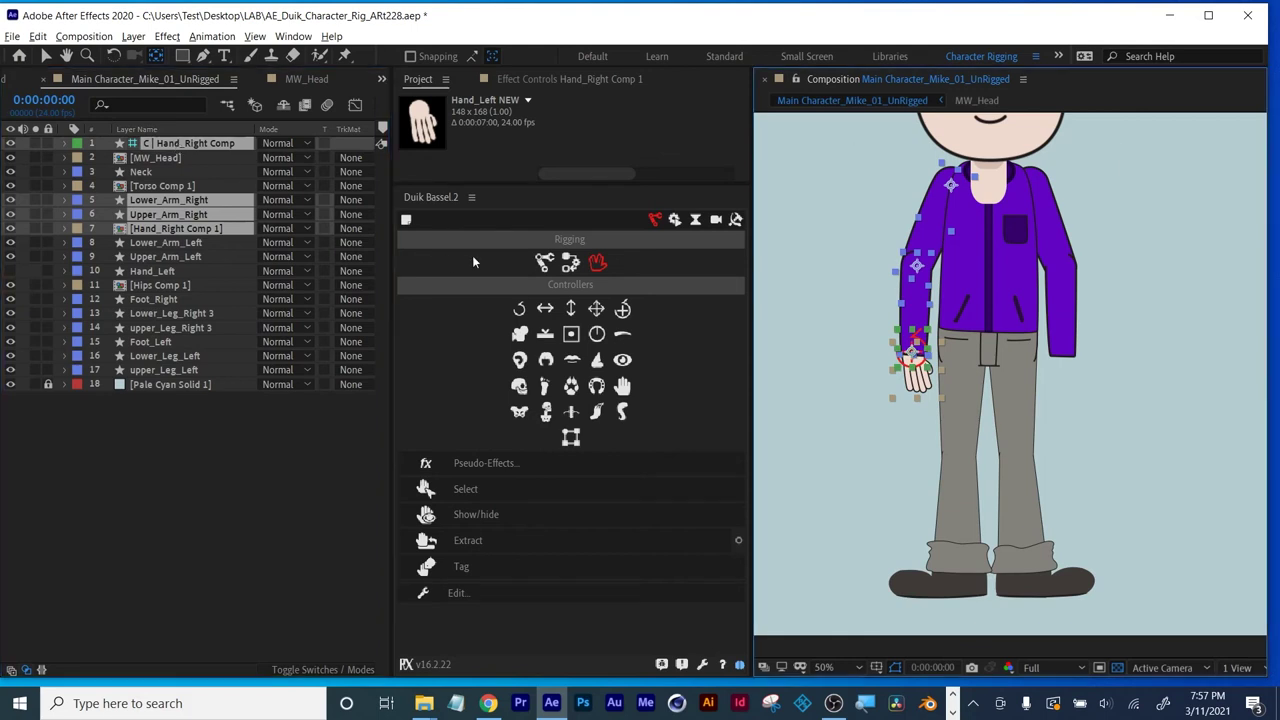
pyautogui.click(570, 261)
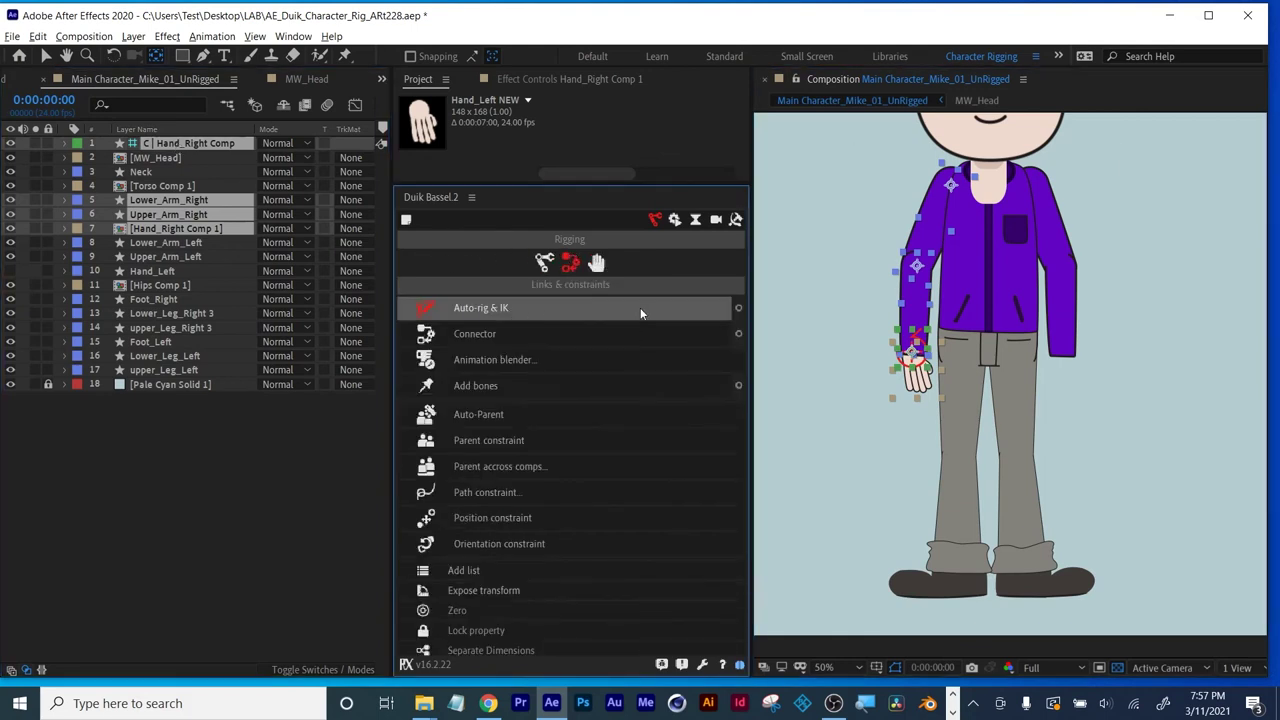
pyautogui.click(739, 310)
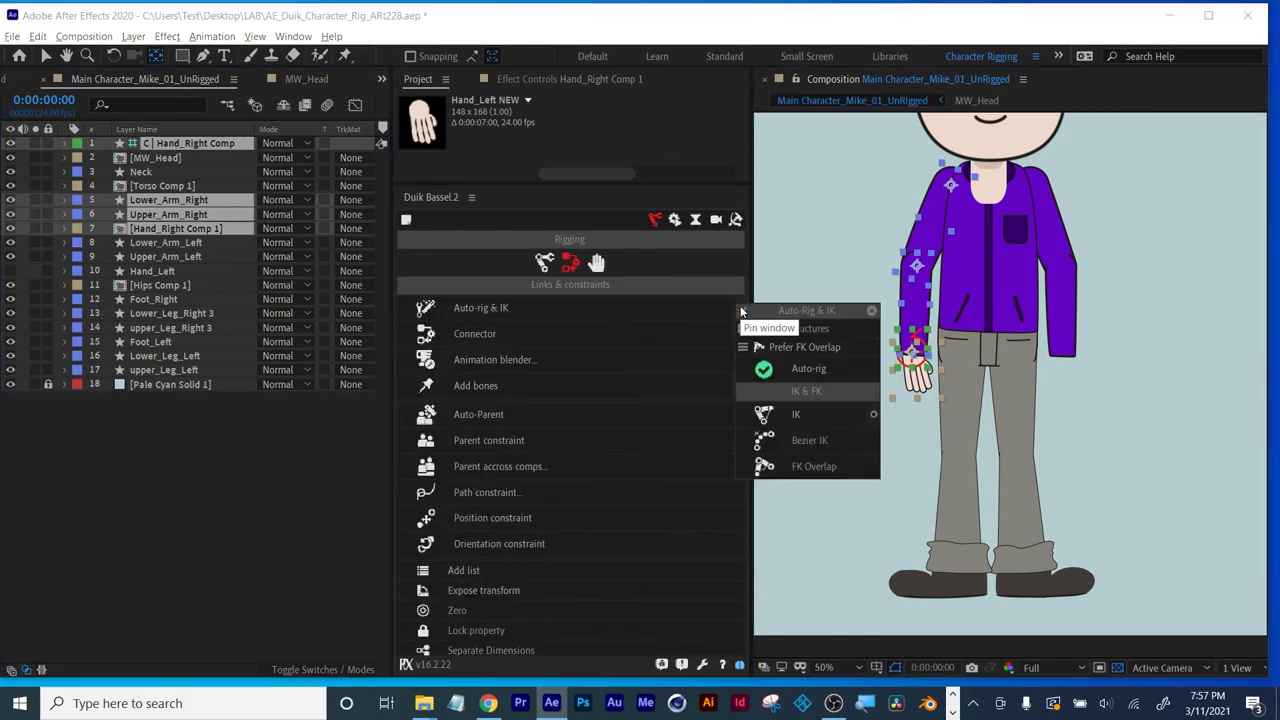
pyautogui.click(797, 415)
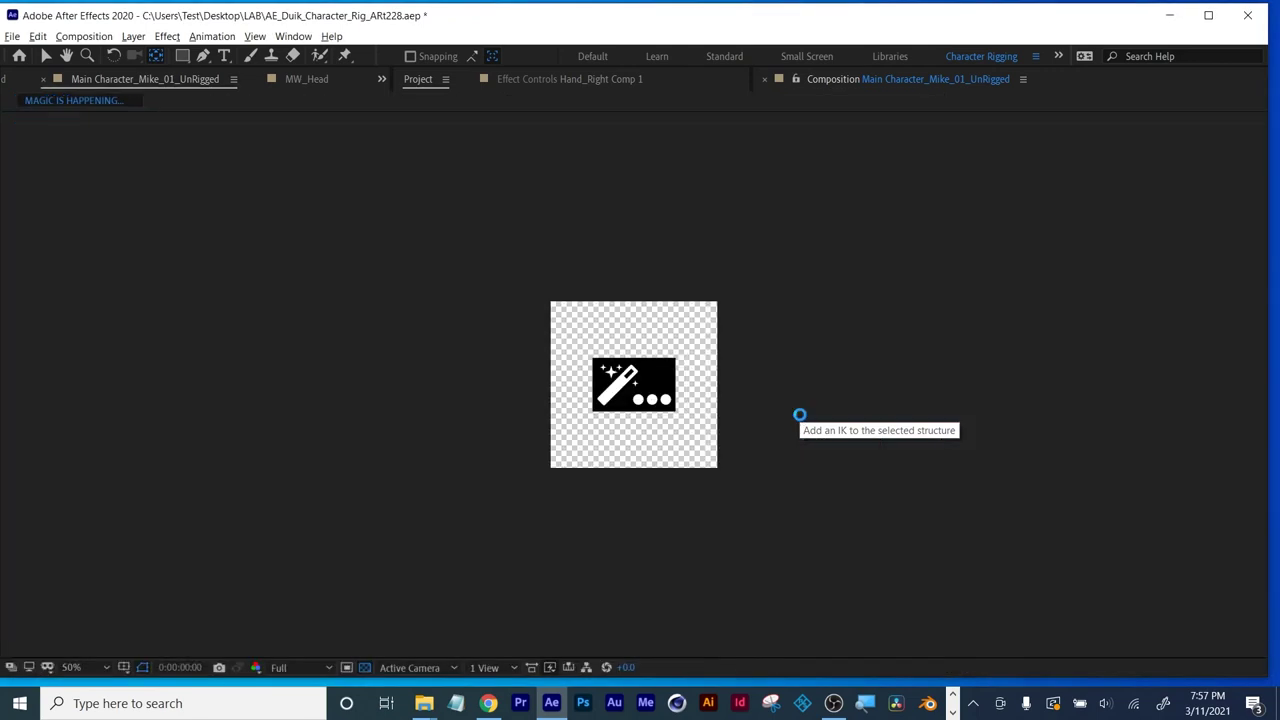
# Test the right arm's IK by moving the hand controller up toward the torso and back down.
pyautogui.moveTo(913, 354)
pyautogui.mouseDown()
pyautogui.moveTo(925, 340)
pyautogui.moveTo(915, 324)
pyautogui.moveTo(908, 357)
pyautogui.moveTo(905, 345)
pyautogui.mouseUp()
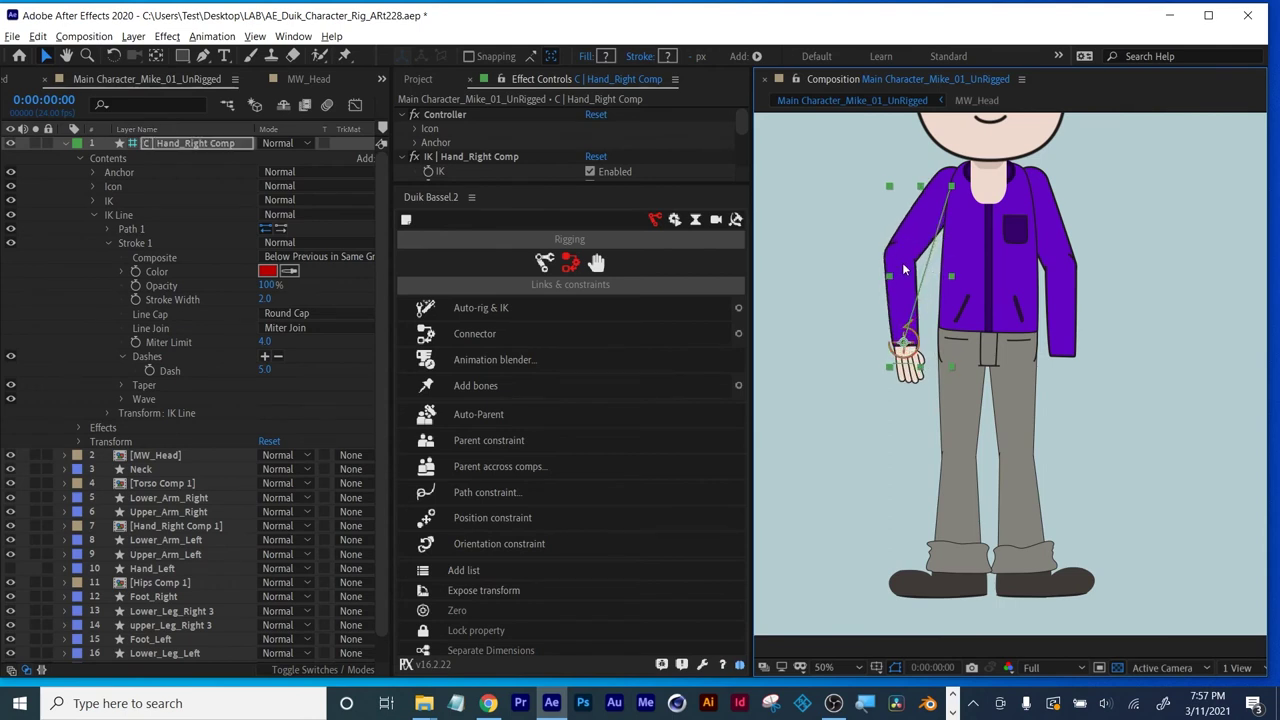
pyautogui.moveTo(905, 348); pyautogui.dragTo(907, 251)
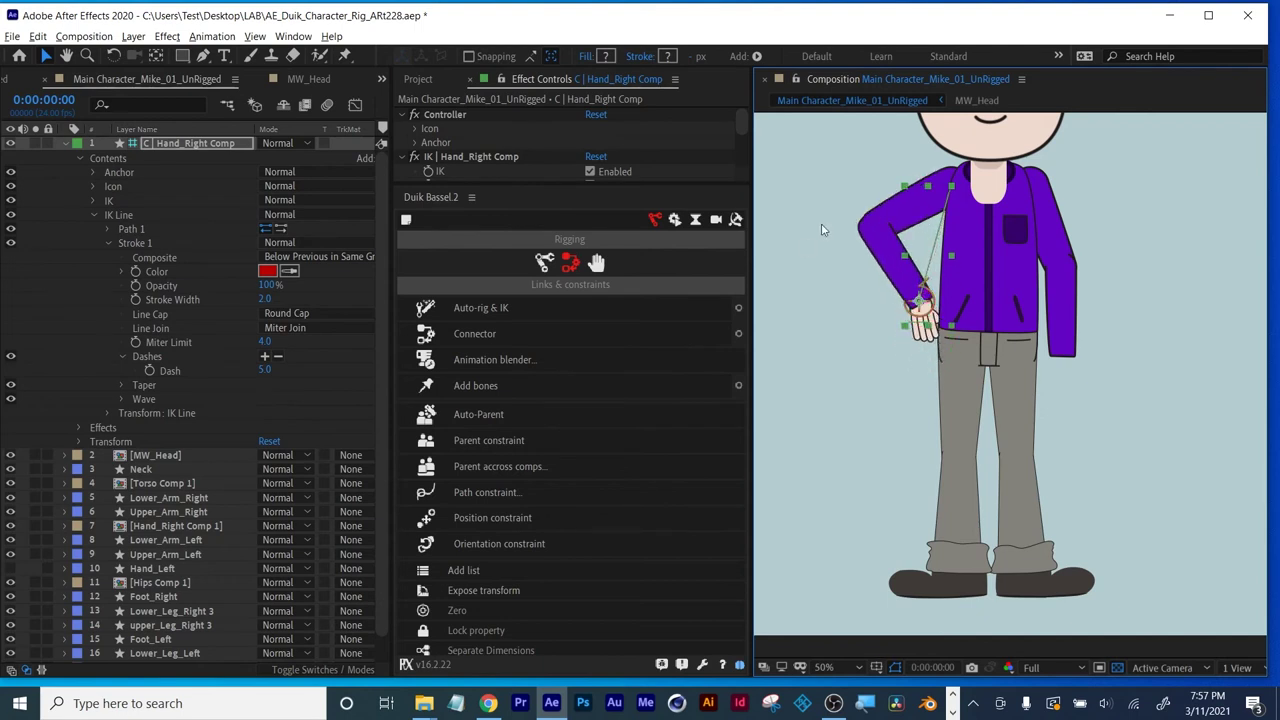
pyautogui.moveTo(926, 303); pyautogui.dragTo(911, 349)
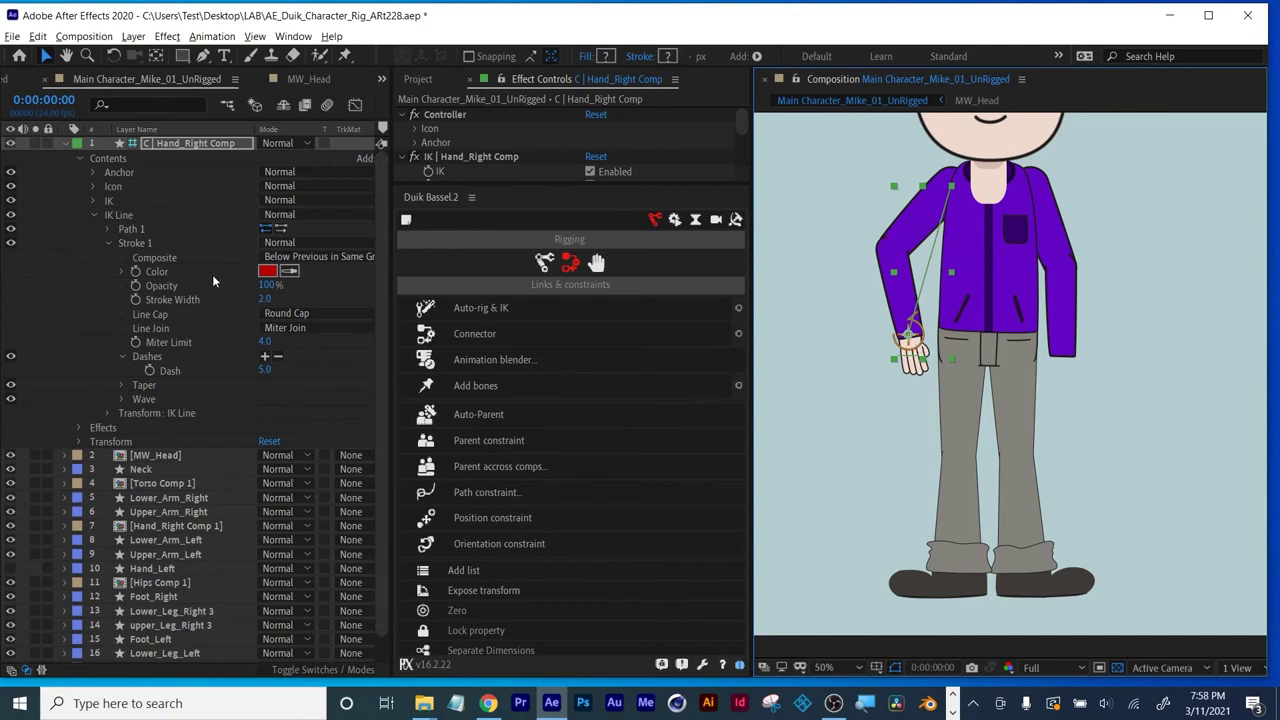
# Collapse the hand controller layer and examine the elbow joint of Lower_Arm_Right and its IK line up close.
pyautogui.click(64, 145)
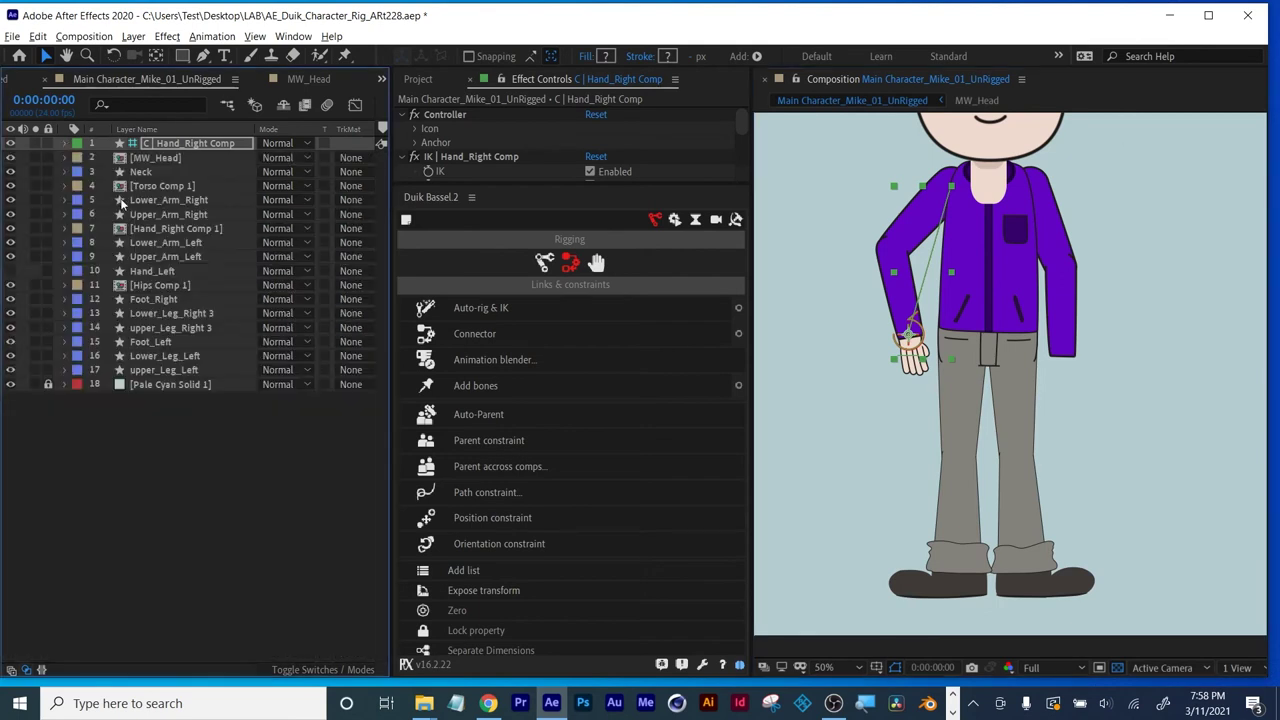
pyautogui.click(144, 199)
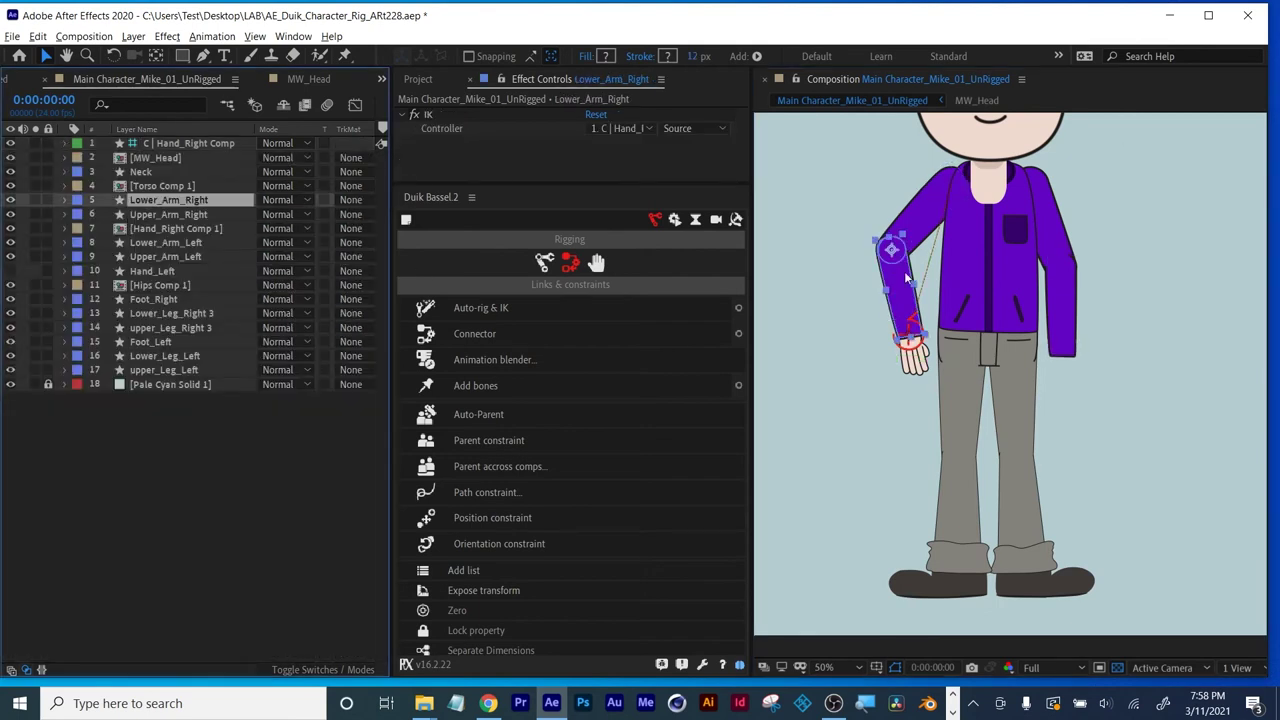
pyautogui.press('.')
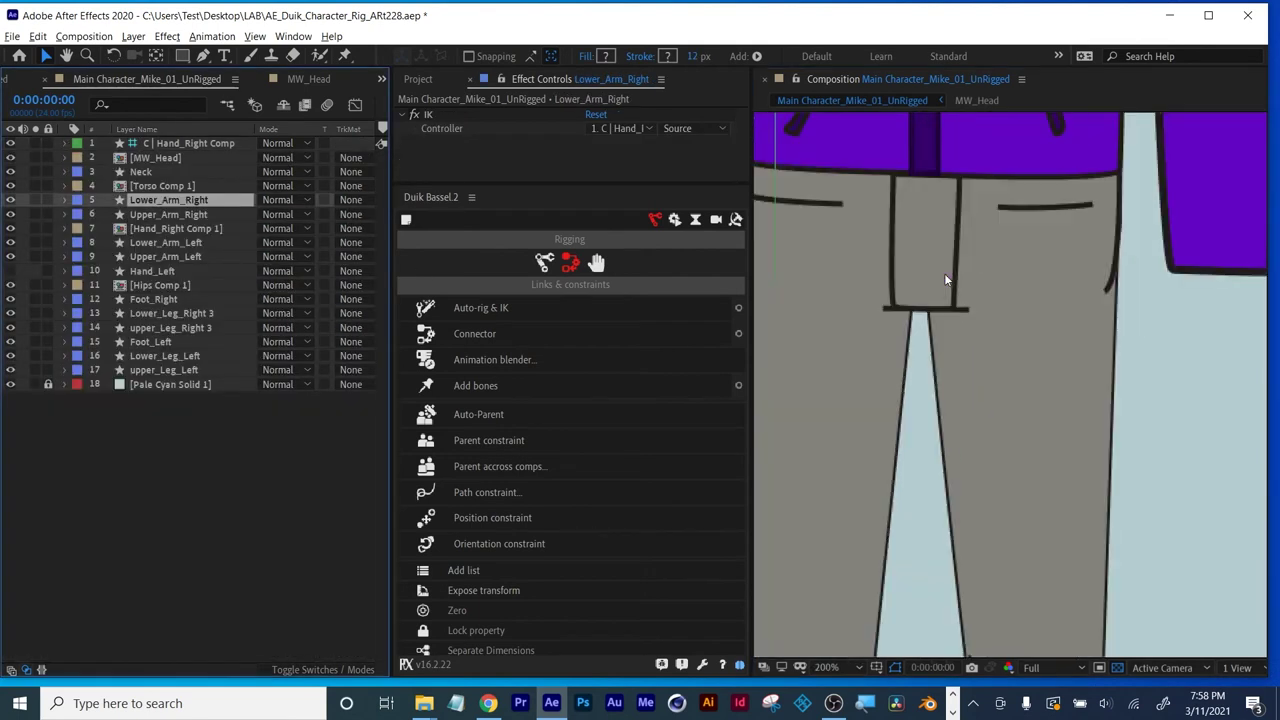
pyautogui.scroll(2, 860, 260)
pyautogui.moveTo(902, 514); pyautogui.dragTo(1042, 548)
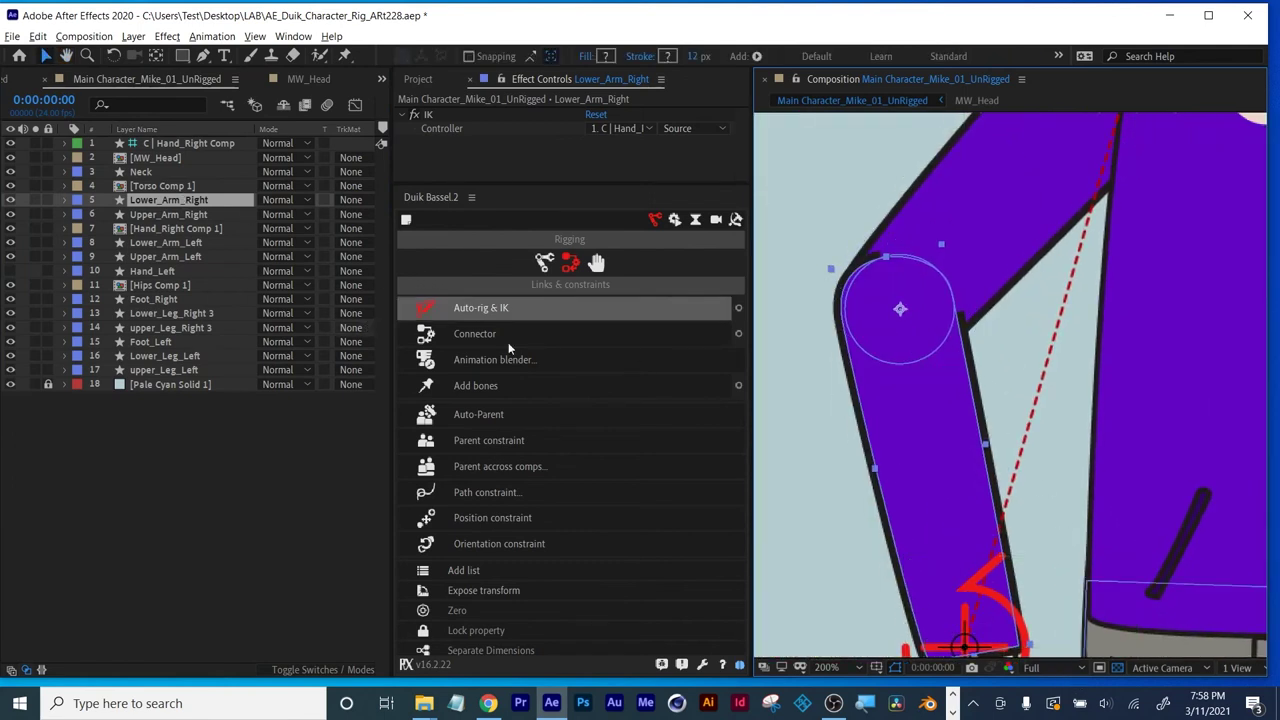
pyautogui.click(1008, 578)
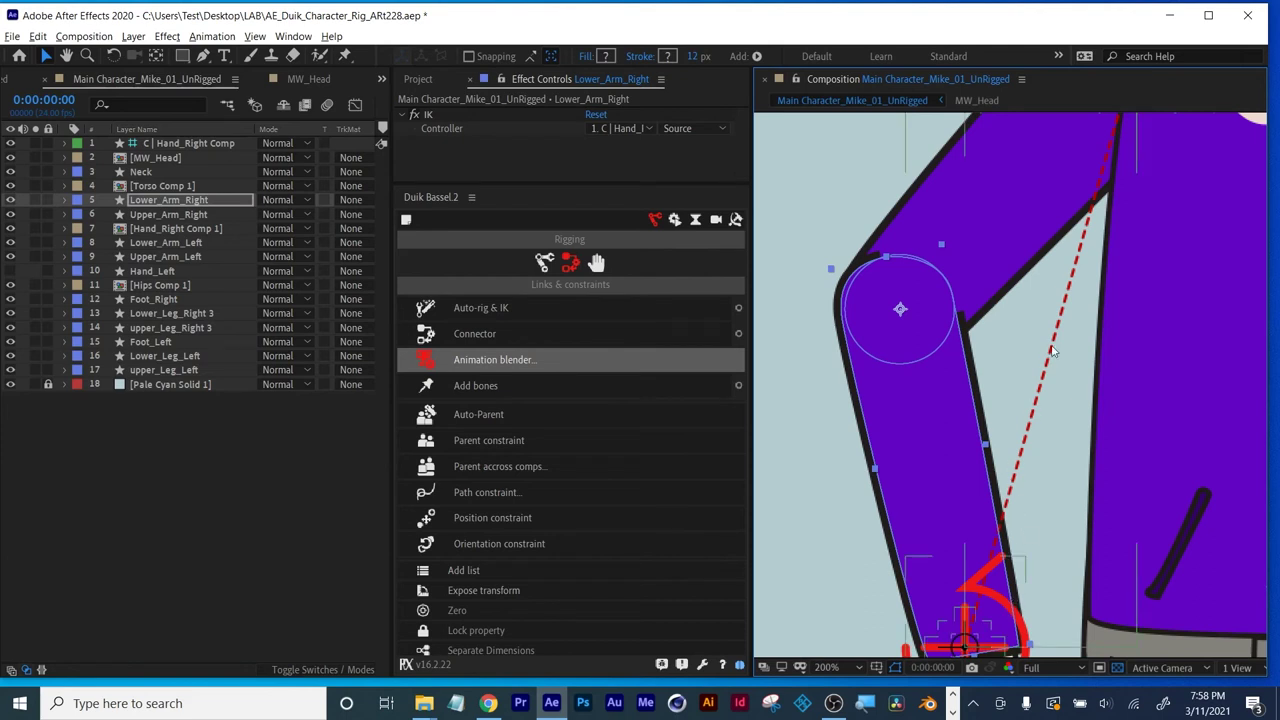
pyautogui.scroll(-2, 1060, 396)
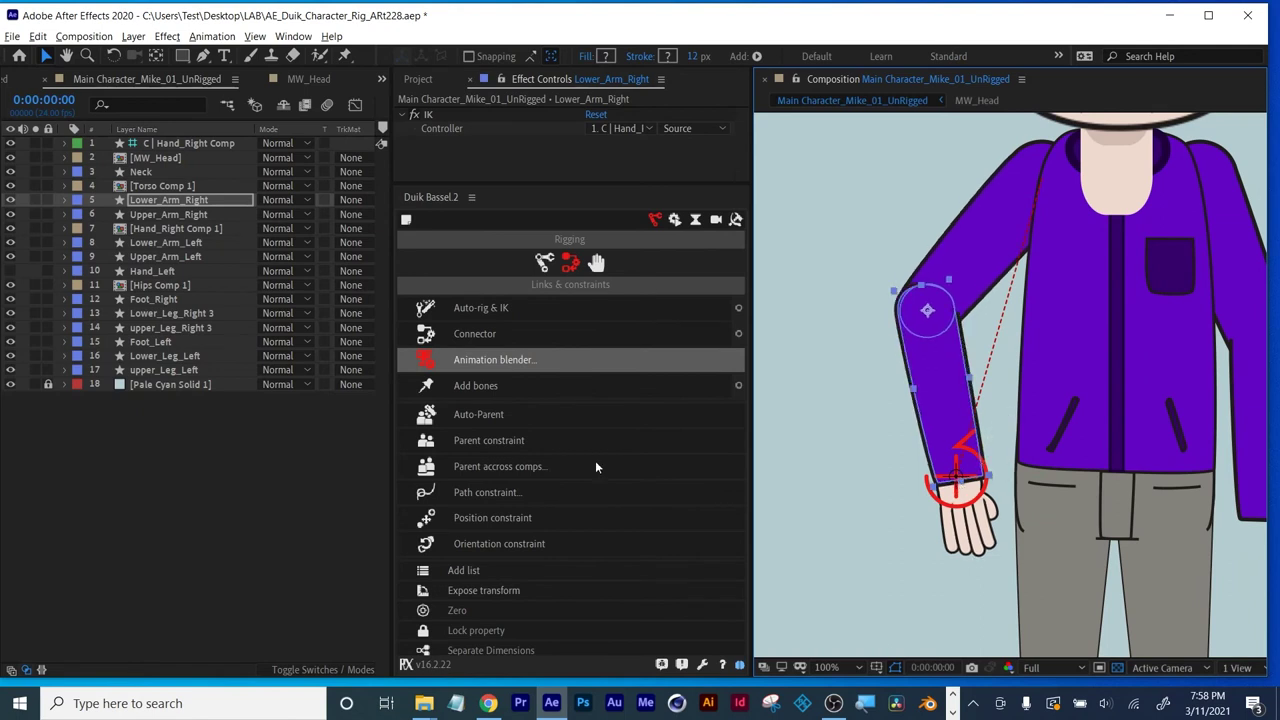
# Reveal the C | Hand_Right Comp controller's Position and undo the test moves to bring the right arm back to its rest pose.
pyautogui.click(166, 147)
pyautogui.click(166, 143)
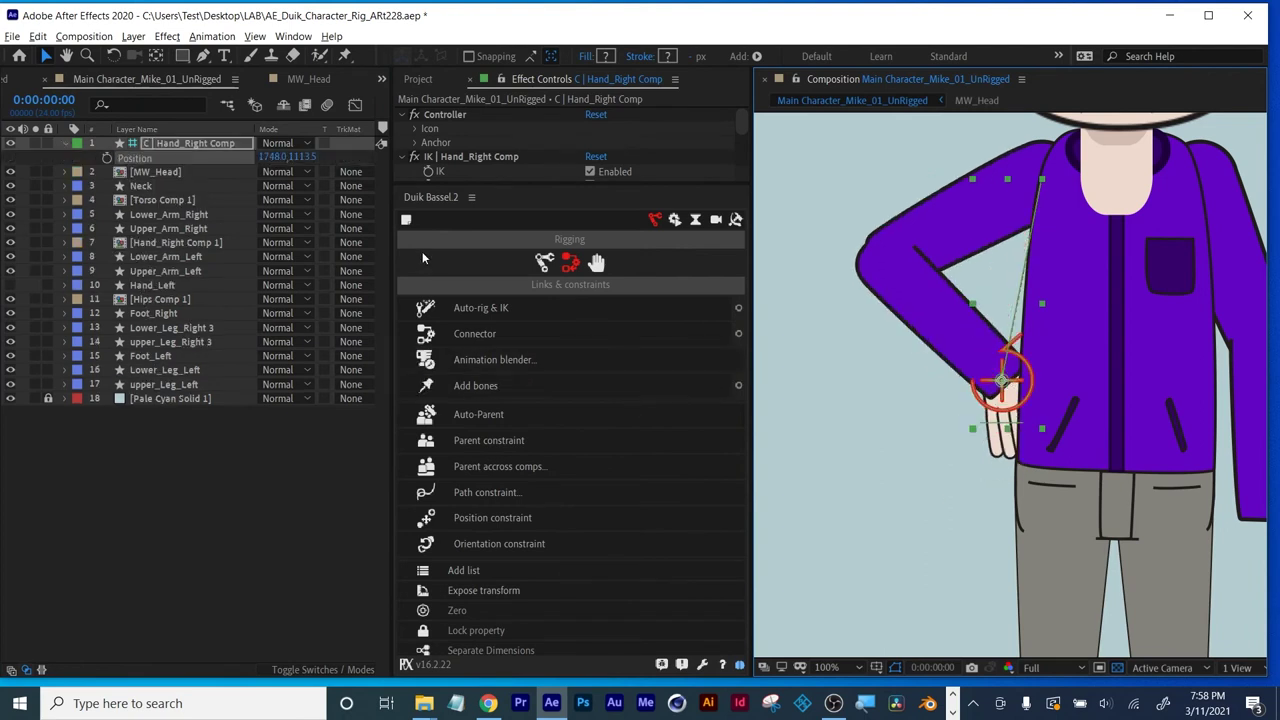
pyautogui.press('p')
pyautogui.press('KP_5')
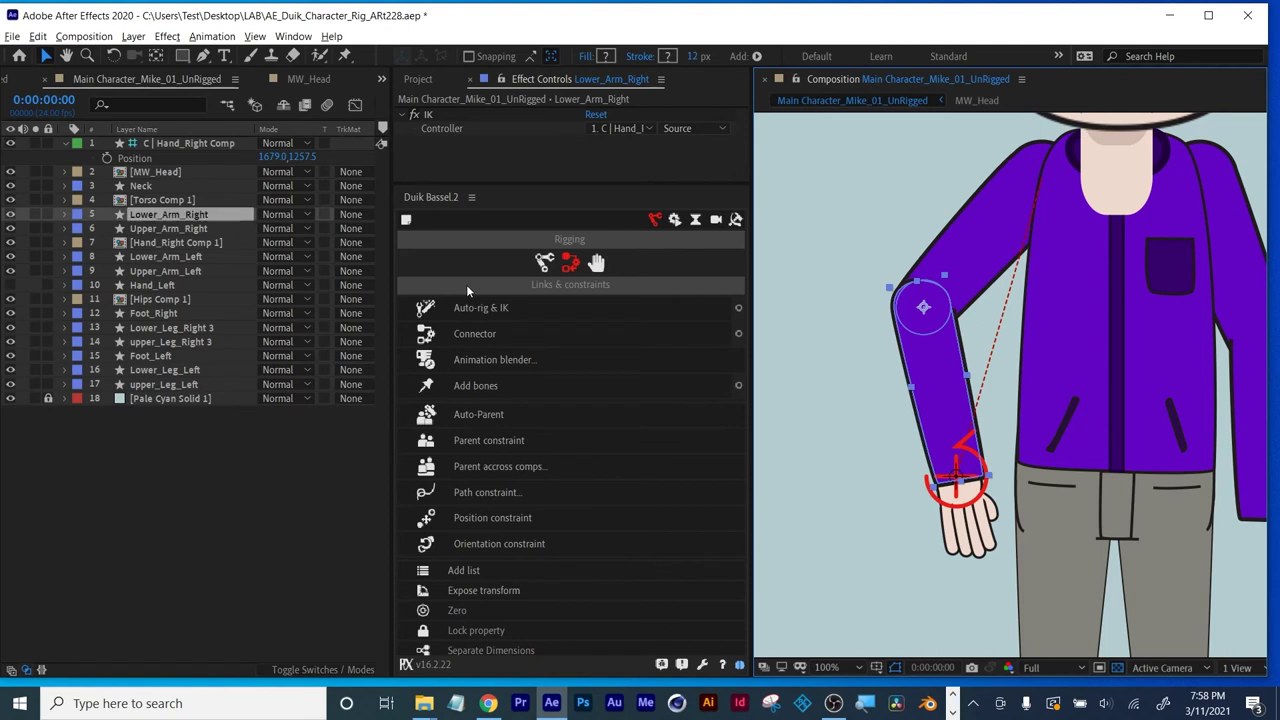
pyautogui.press('KP_1')
pyautogui.hotkey('ctrl', 'z')
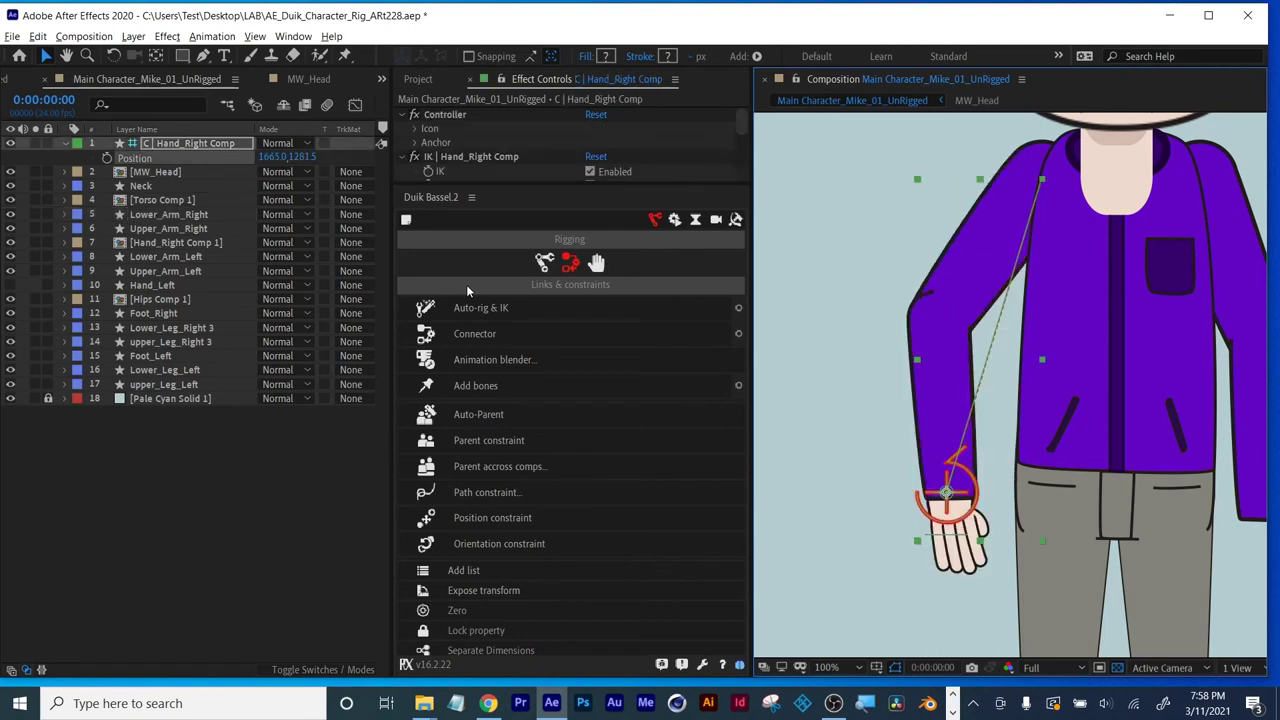
pyautogui.hotkey('ctrl', 'z')
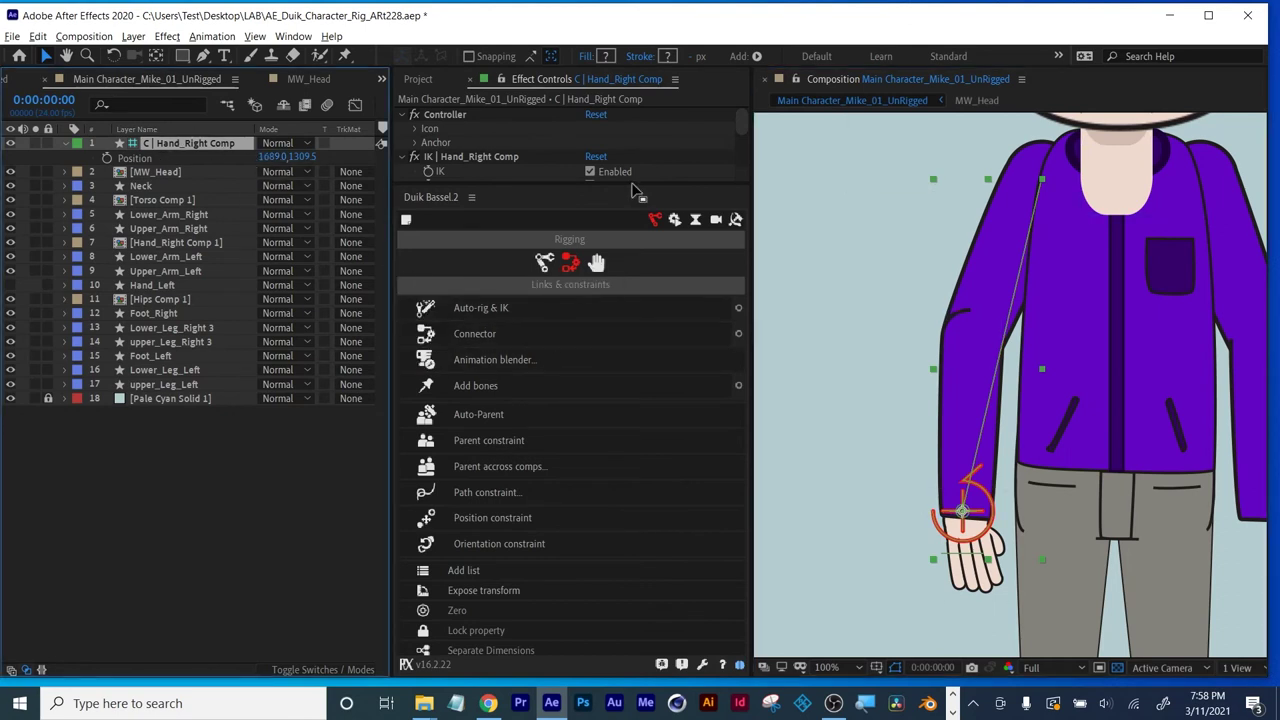
# Enlarge the Duik panel and apply Zero to the C | Hand_Right Comp controller.
pyautogui.moveTo(576, 187); pyautogui.dragTo(572, 125)
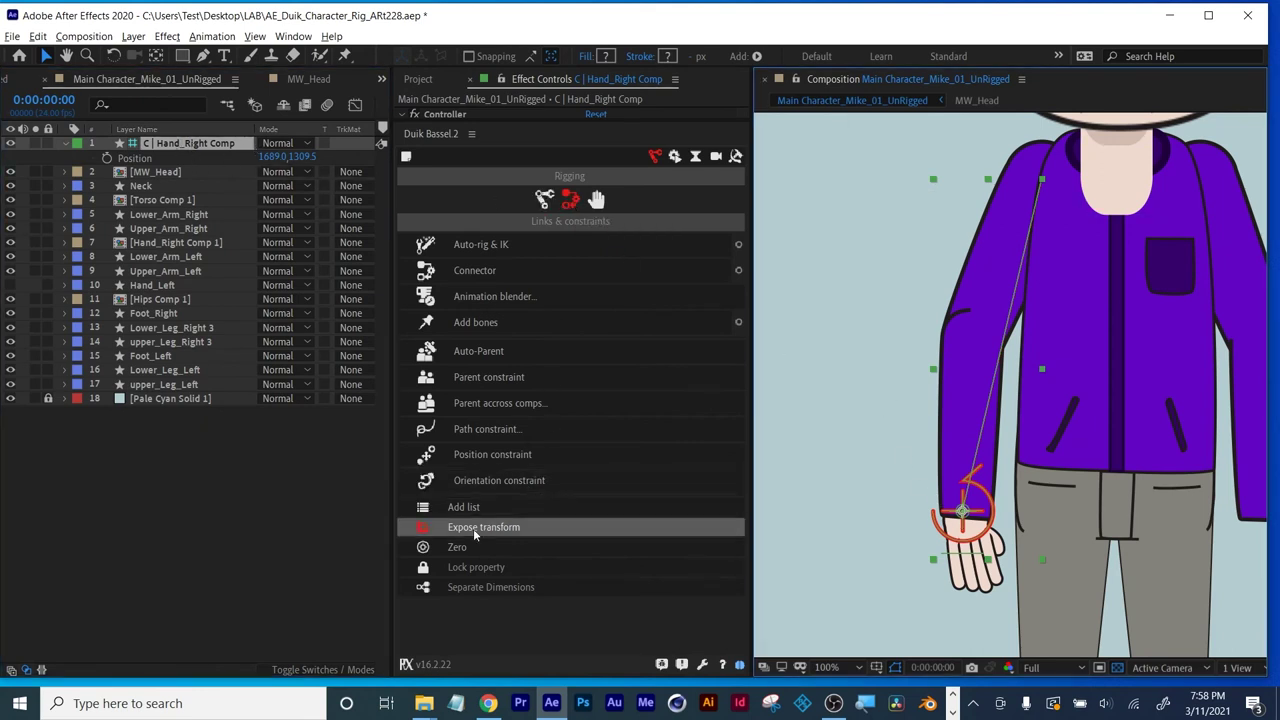
pyautogui.click(457, 547)
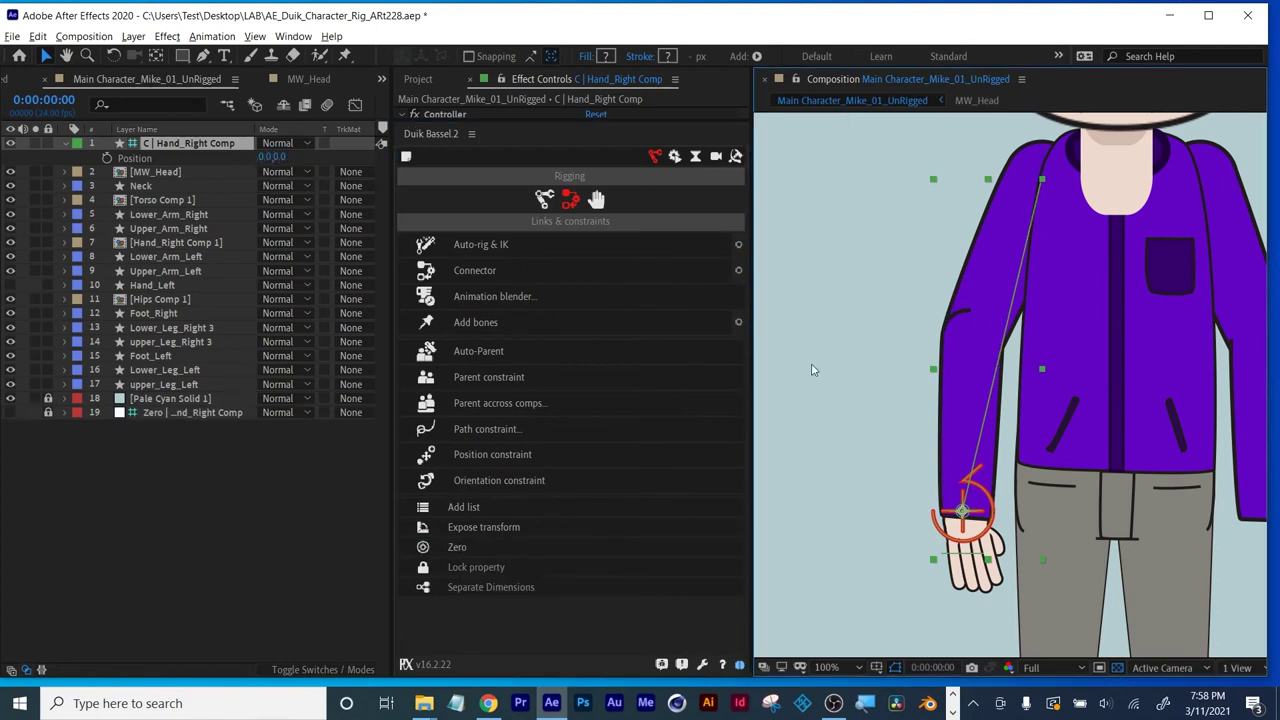
# Test the zeroed hand controller by raising the arm and reset its Position to 0, 0.
pyautogui.moveTo(963, 512); pyautogui.dragTo(967, 512)
pyautogui.moveTo(942, 452); pyautogui.dragTo(905, 252)
pyautogui.click(512, 272)
pyautogui.click(272, 157)
pyautogui.write('0')
pyautogui.press('Tab')
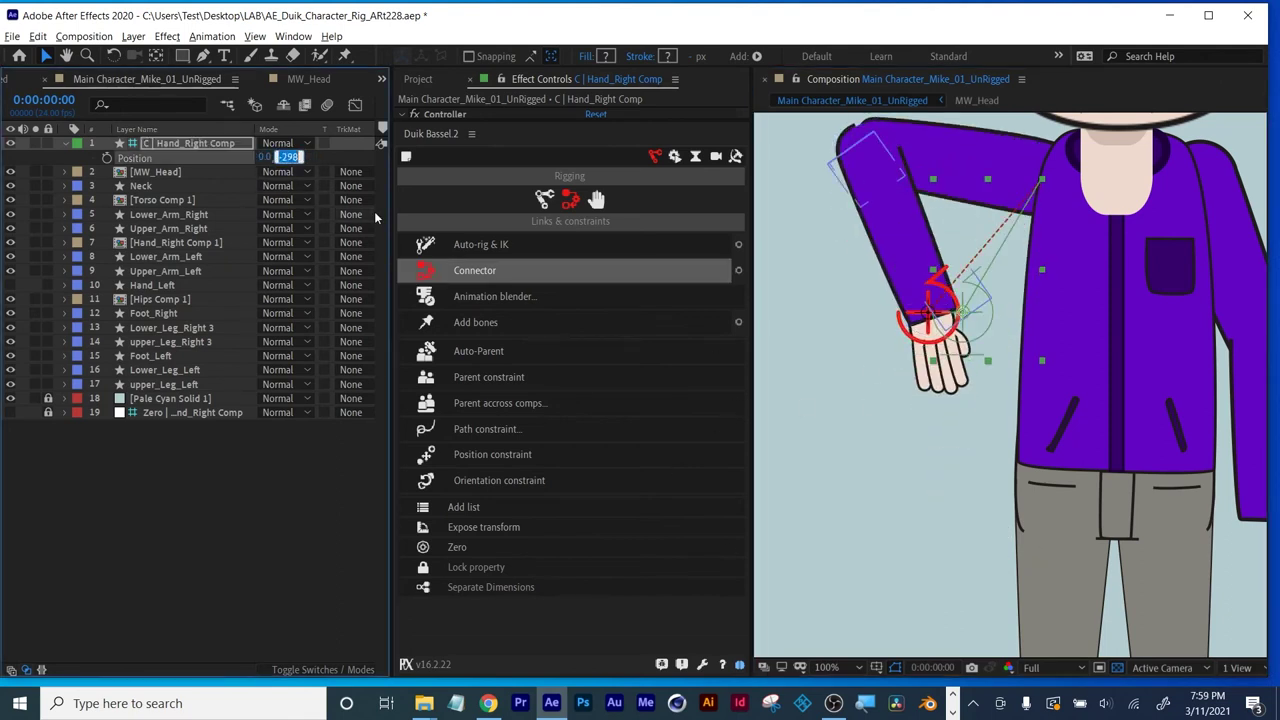
pyautogui.write('0')
pyautogui.press('Return')
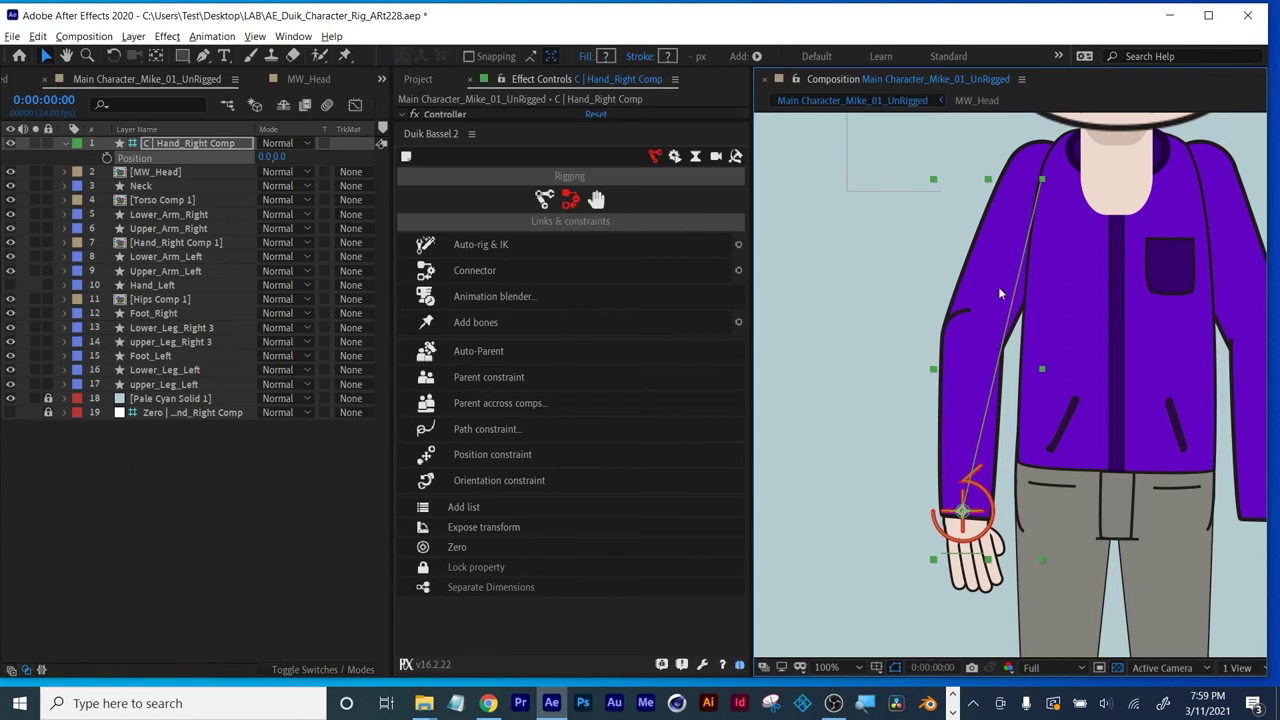
# Keyframe the hand controller's Position at 0:00:00:00, at 0:00:03:07 near 49, -171, and at 0:00:06:10 over the torso near 125, -204.
pyautogui.click(107, 158)
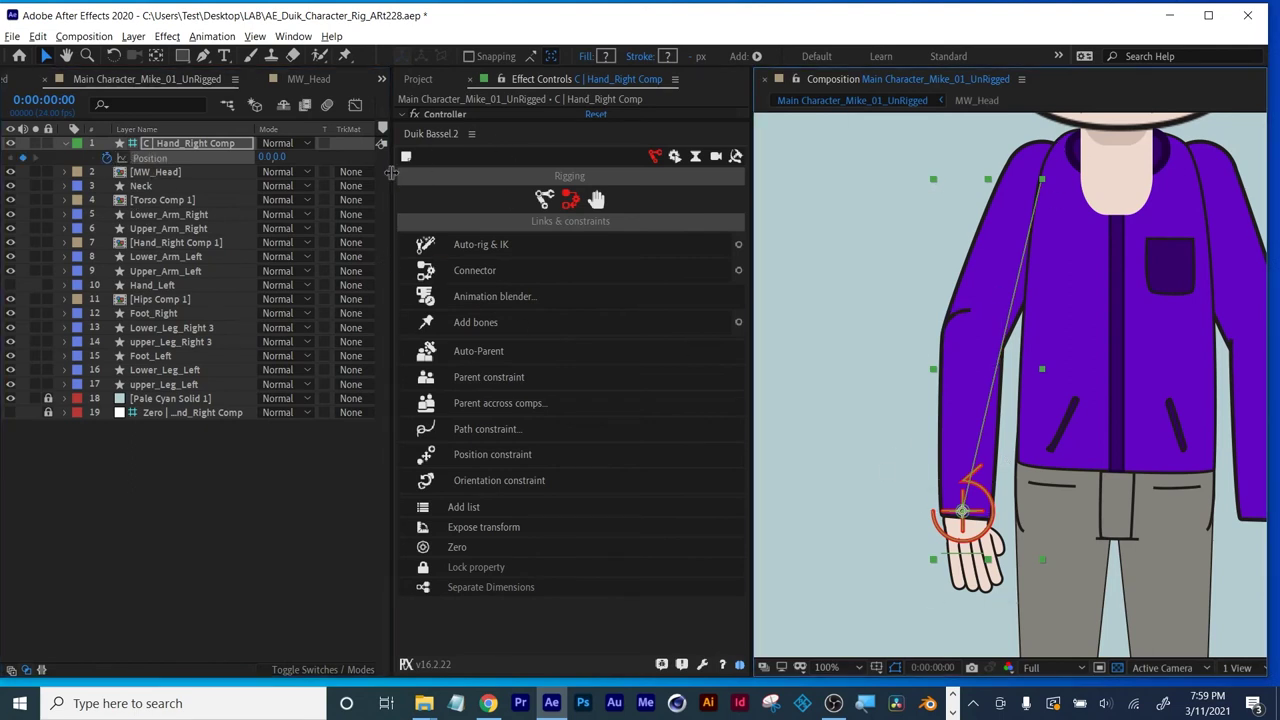
pyautogui.moveTo(391, 172); pyautogui.dragTo(575, 172)
pyautogui.click(529, 110)
pyautogui.moveTo(977, 510); pyautogui.dragTo(1009, 400)
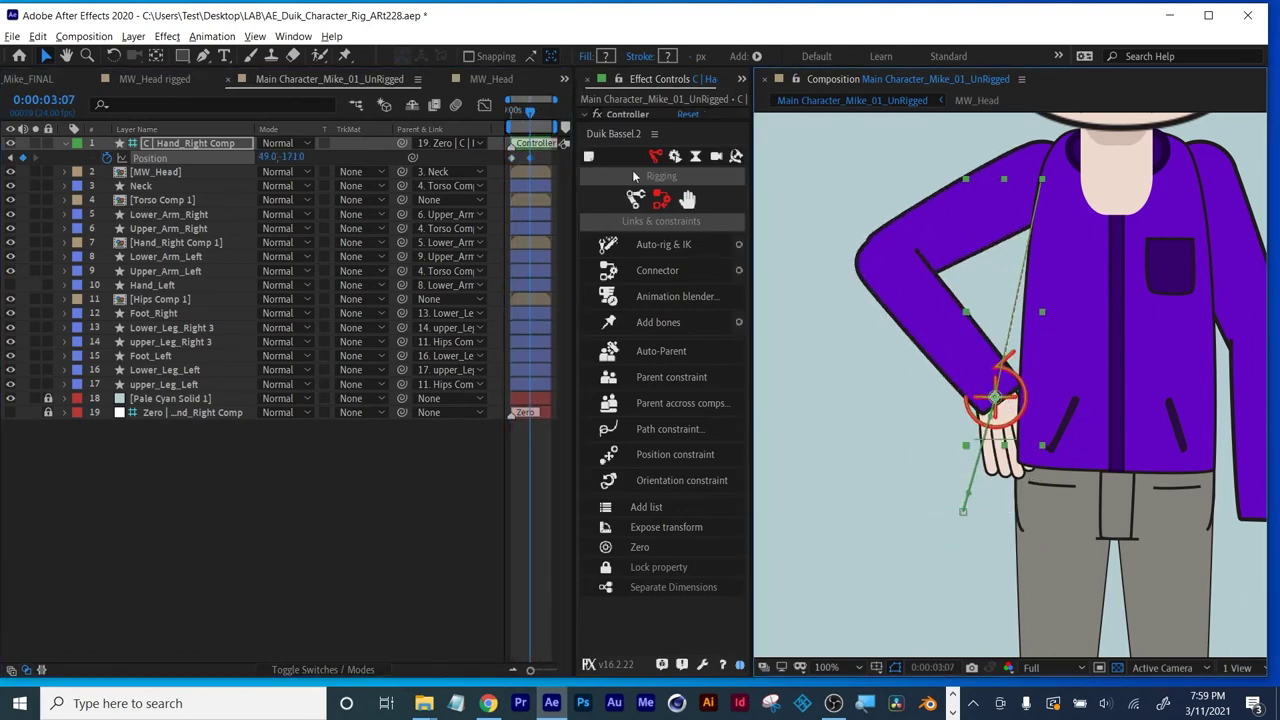
pyautogui.moveTo(527, 110)
pyautogui.mouseDown()
pyautogui.moveTo(497, 110)
pyautogui.moveTo(548, 110)
pyautogui.mouseUp()
pyautogui.moveTo(995, 398); pyautogui.dragTo(1046, 374)
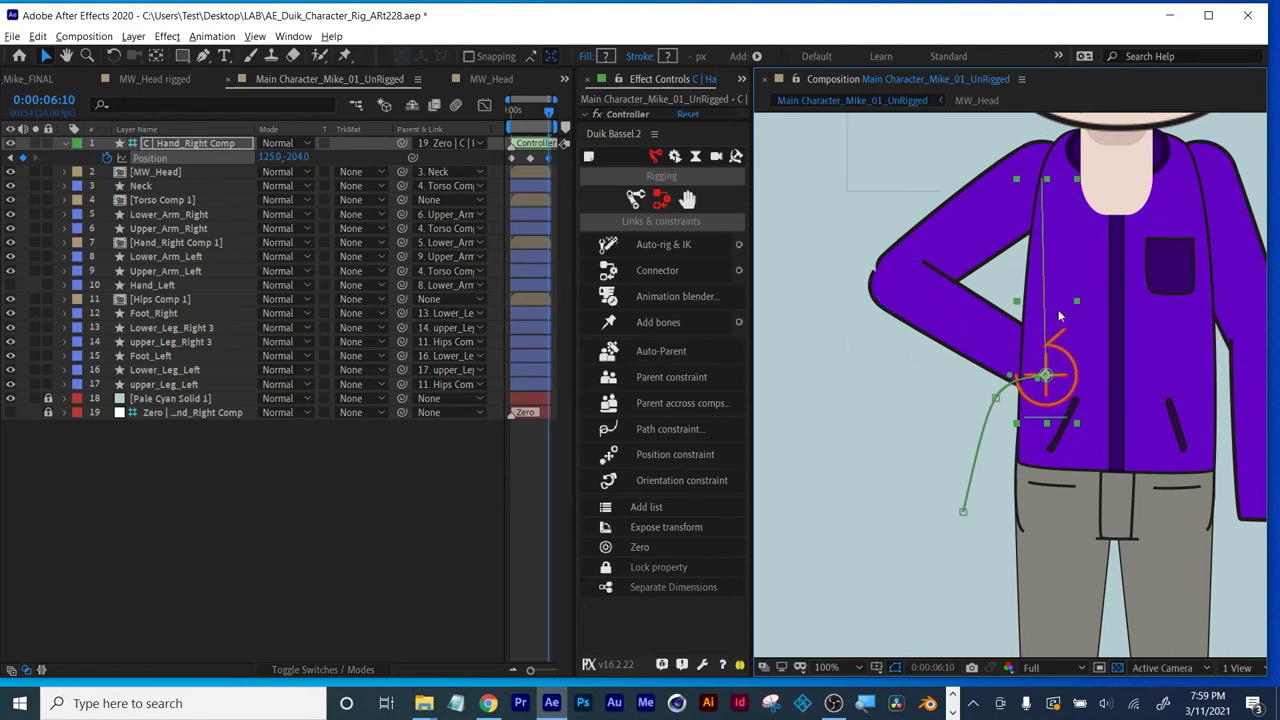
# Move the Lower_Arm_Right and Hand_Right Comp 1 layers above Torso Comp 1 in the layer stack.
pyautogui.click(187, 202)
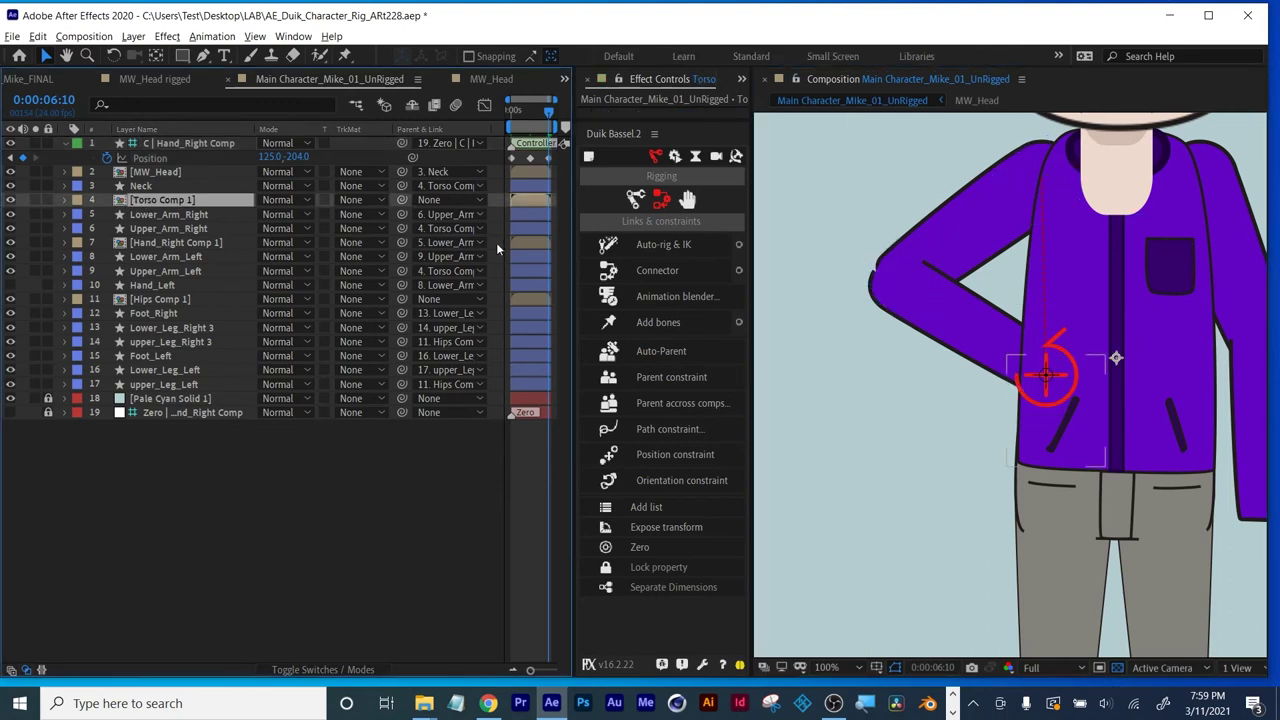
pyautogui.click(166, 215)
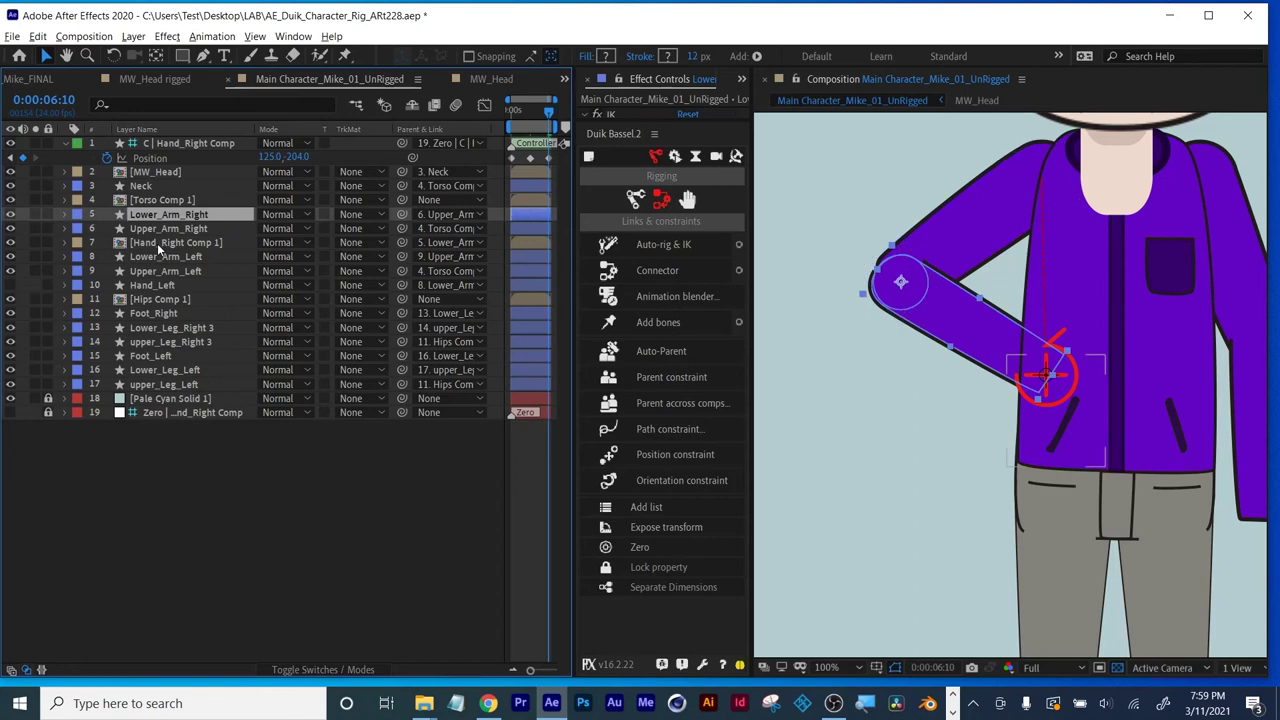
pyautogui.keyDown('shift'); pyautogui.click(157, 243); pyautogui.keyUp('shift')
pyautogui.moveTo(162, 213); pyautogui.dragTo(166, 201)
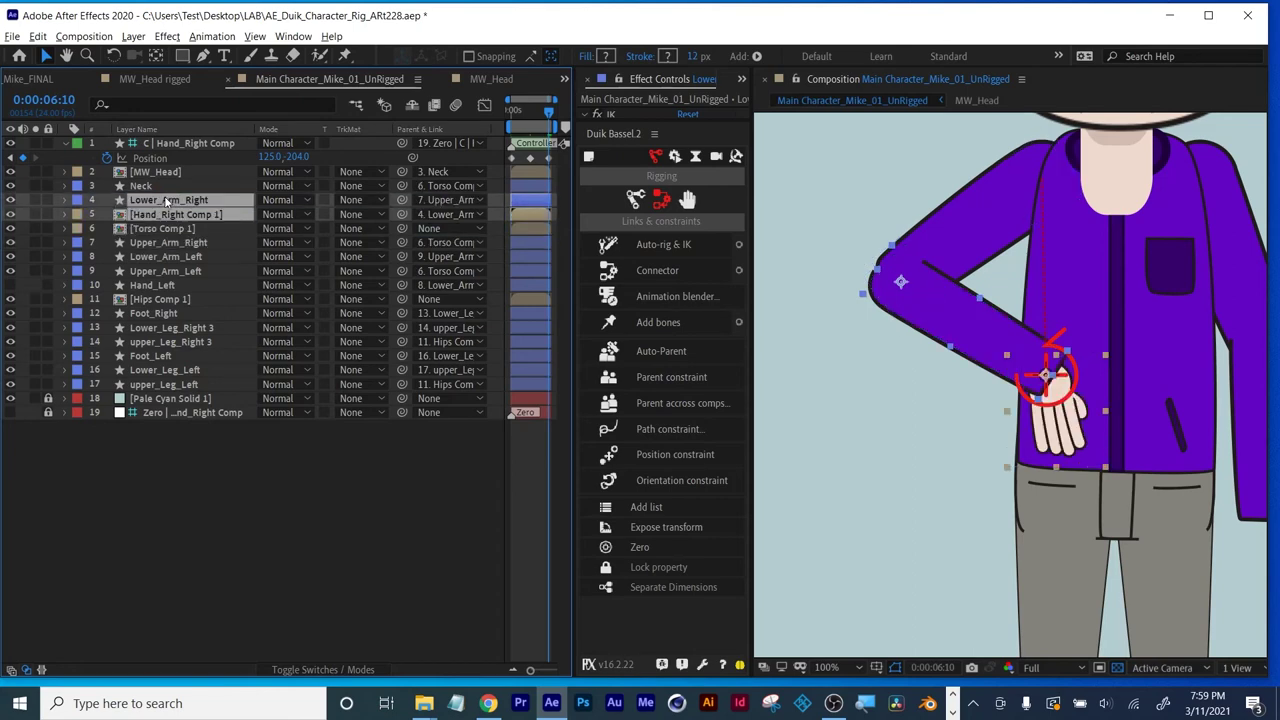
pyautogui.click(128, 479)
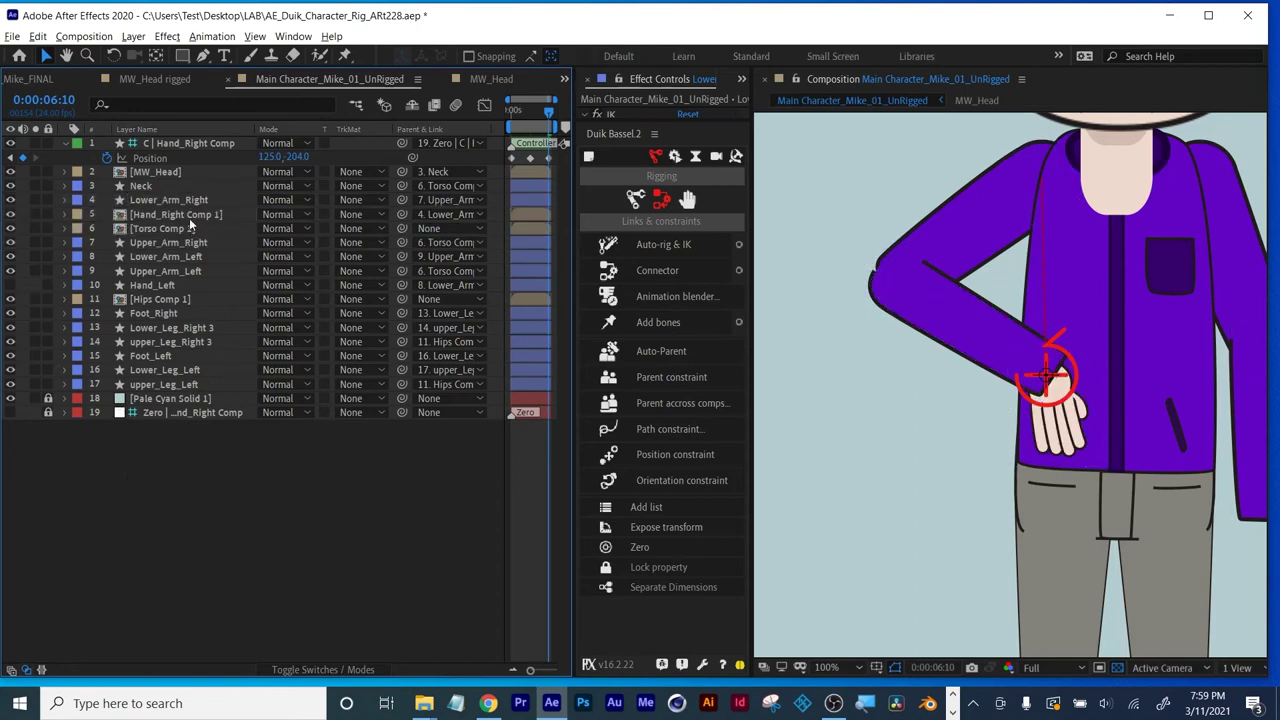
# Keyframe the hand controller's Rotation at 0° at 0:00:03:00 and at 287° at 0:00:05:17.
pyautogui.click(186, 146)
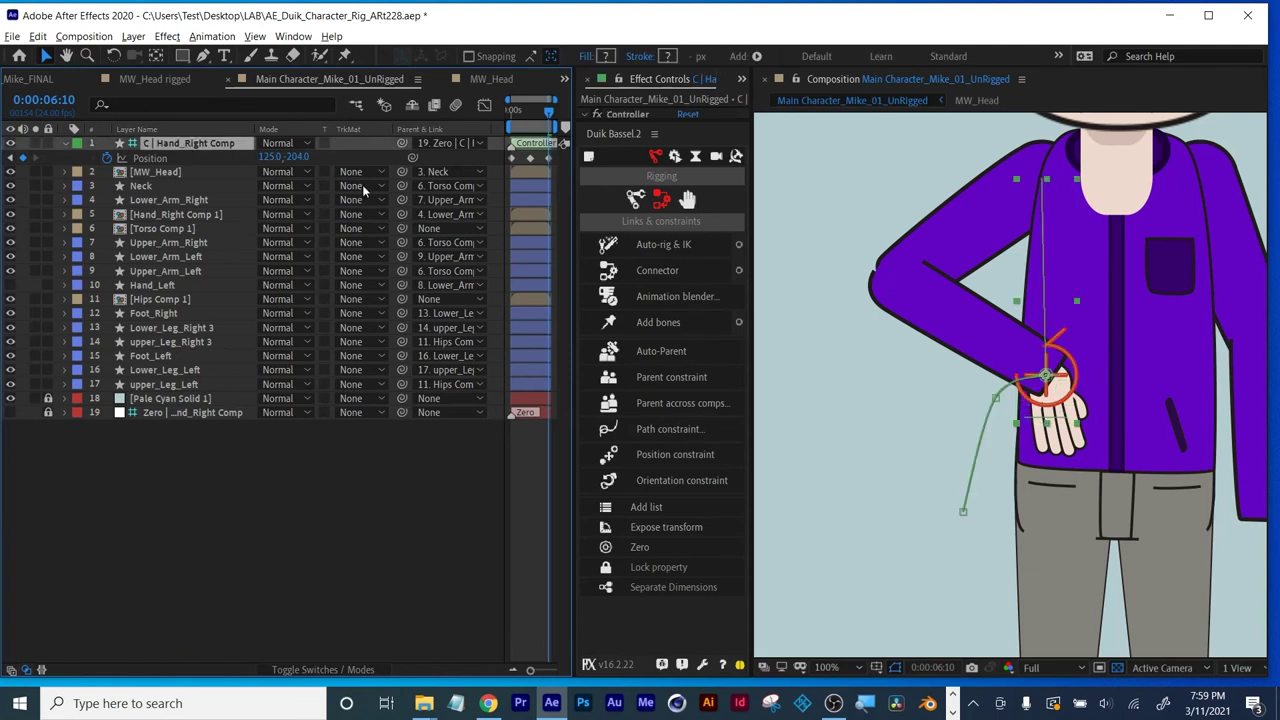
pyautogui.click(536, 111)
pyautogui.moveTo(520, 113); pyautogui.dragTo(528, 112)
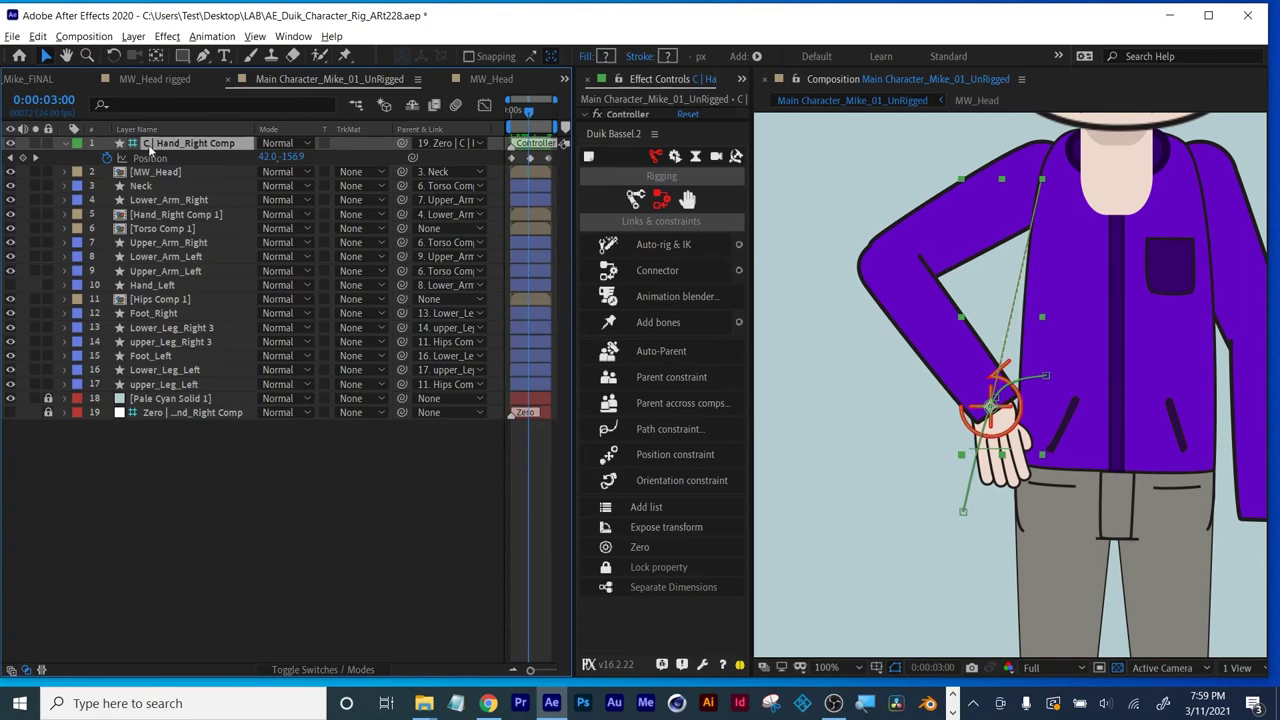
pyautogui.hotkey('shift', 'r')
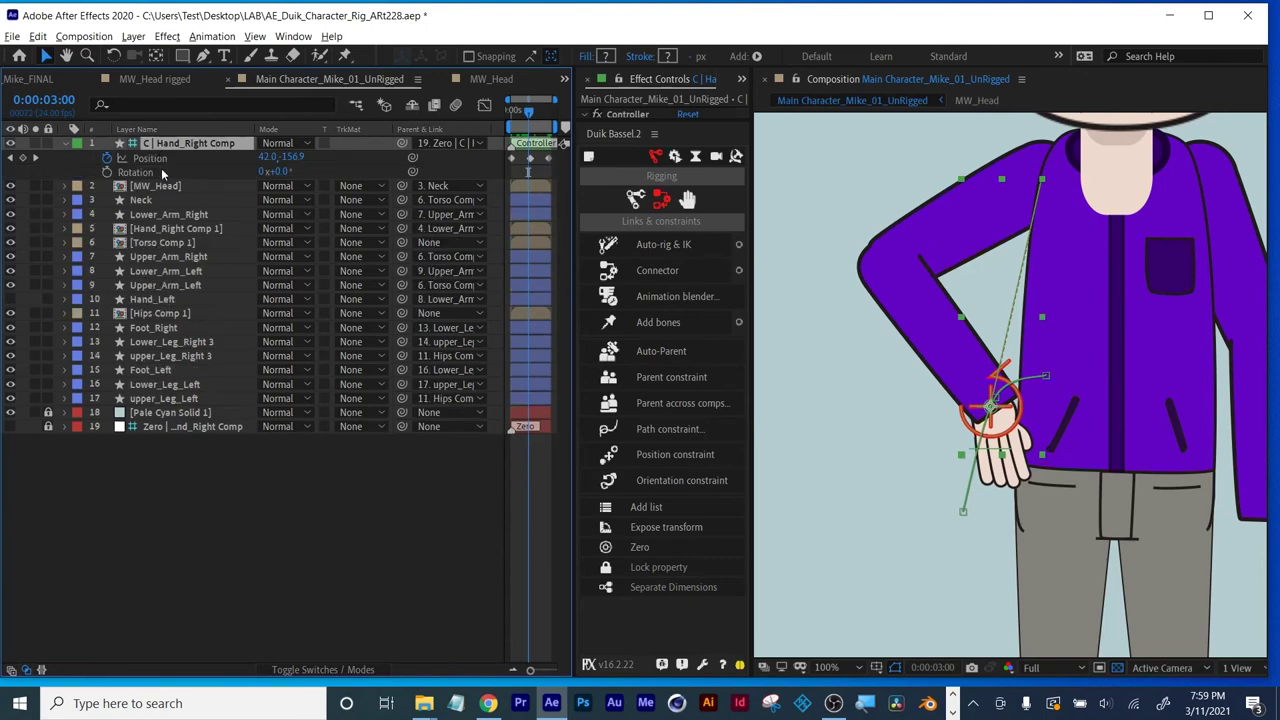
pyautogui.click(107, 172)
pyautogui.moveTo(540, 110); pyautogui.dragTo(544, 110)
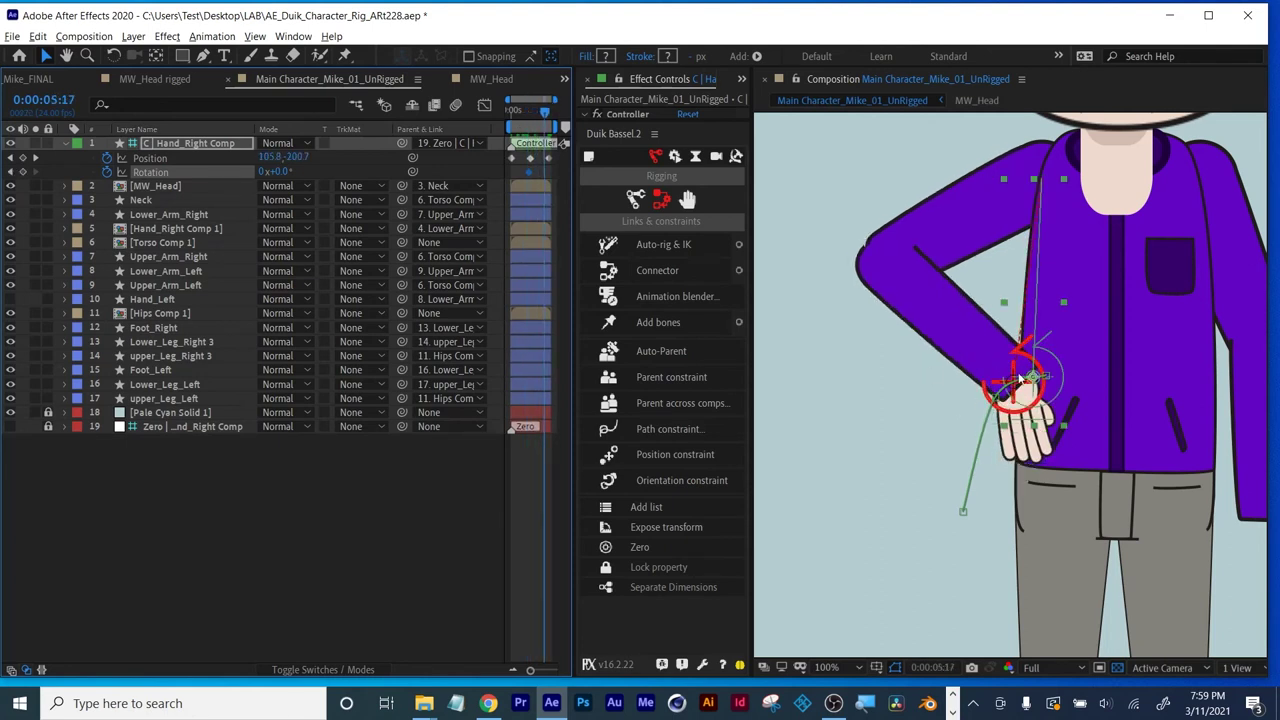
pyautogui.moveTo(270, 172); pyautogui.dragTo(718, 264)
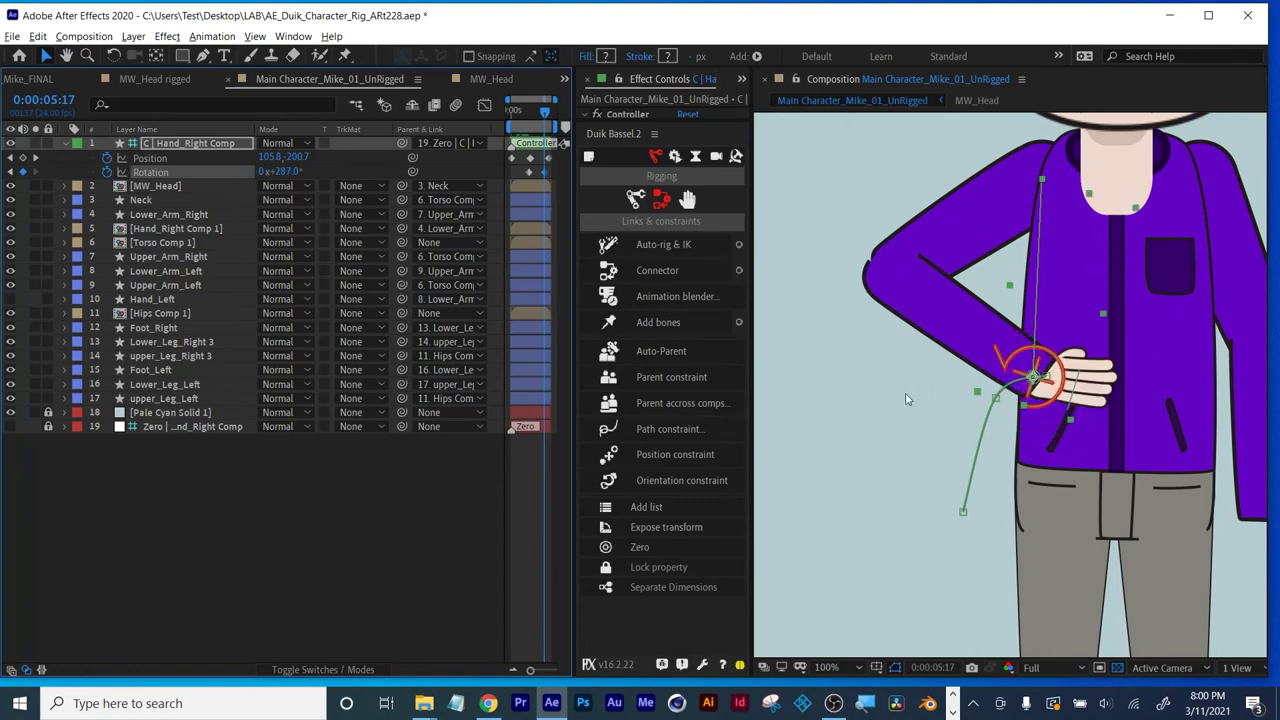
# Preview the hand's turn and try a controller Rotation of 312° at 0:00:05:17.
pyautogui.moveTo(541, 116)
pyautogui.mouseDown()
pyautogui.moveTo(501, 108)
pyautogui.moveTo(542, 109)
pyautogui.mouseUp()
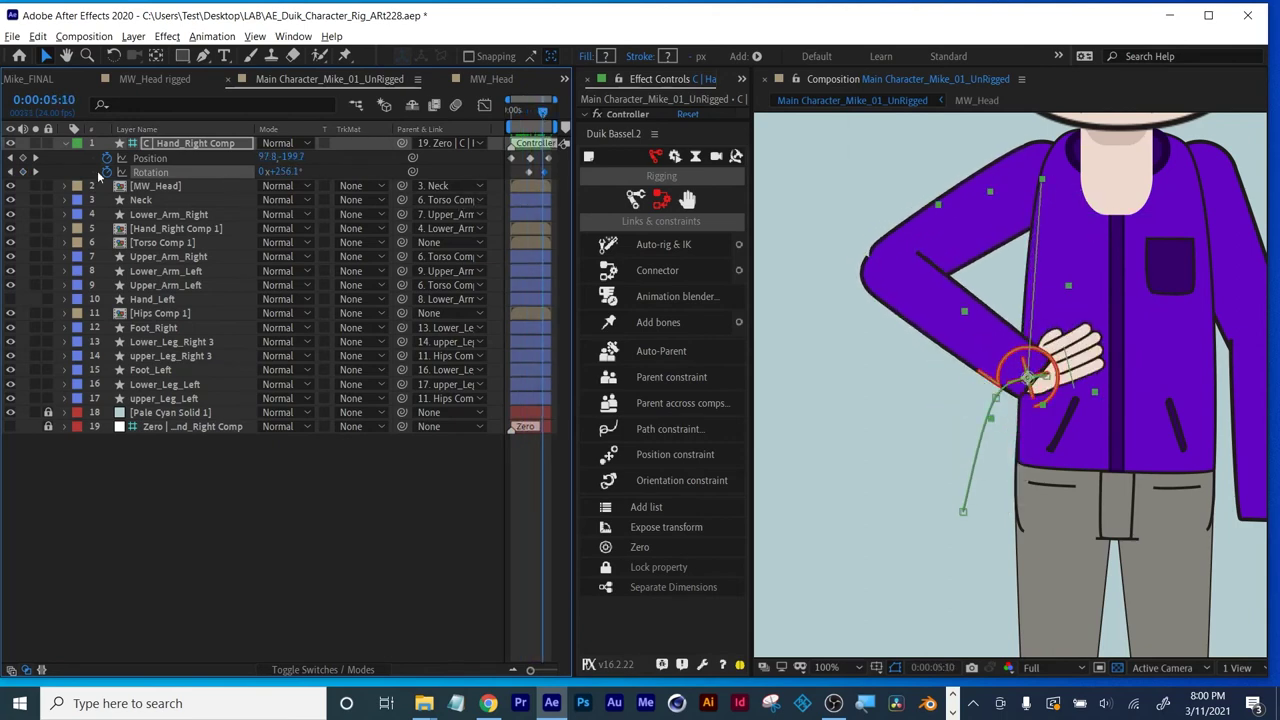
pyautogui.click(35, 172)
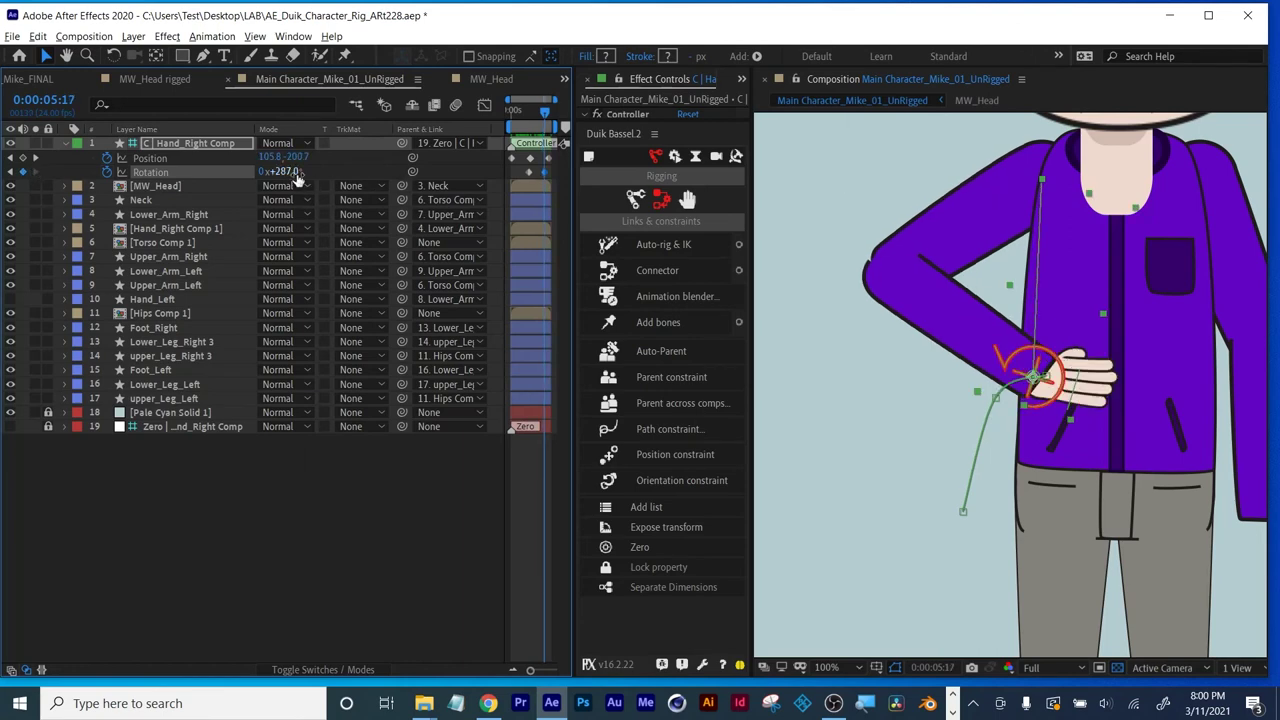
pyautogui.click(288, 172)
pyautogui.press('Return')
pyautogui.moveTo(288, 172)
pyautogui.mouseDown()
pyautogui.moveTo(262, 172)
pyautogui.moveTo(302, 175)
pyautogui.mouseUp()
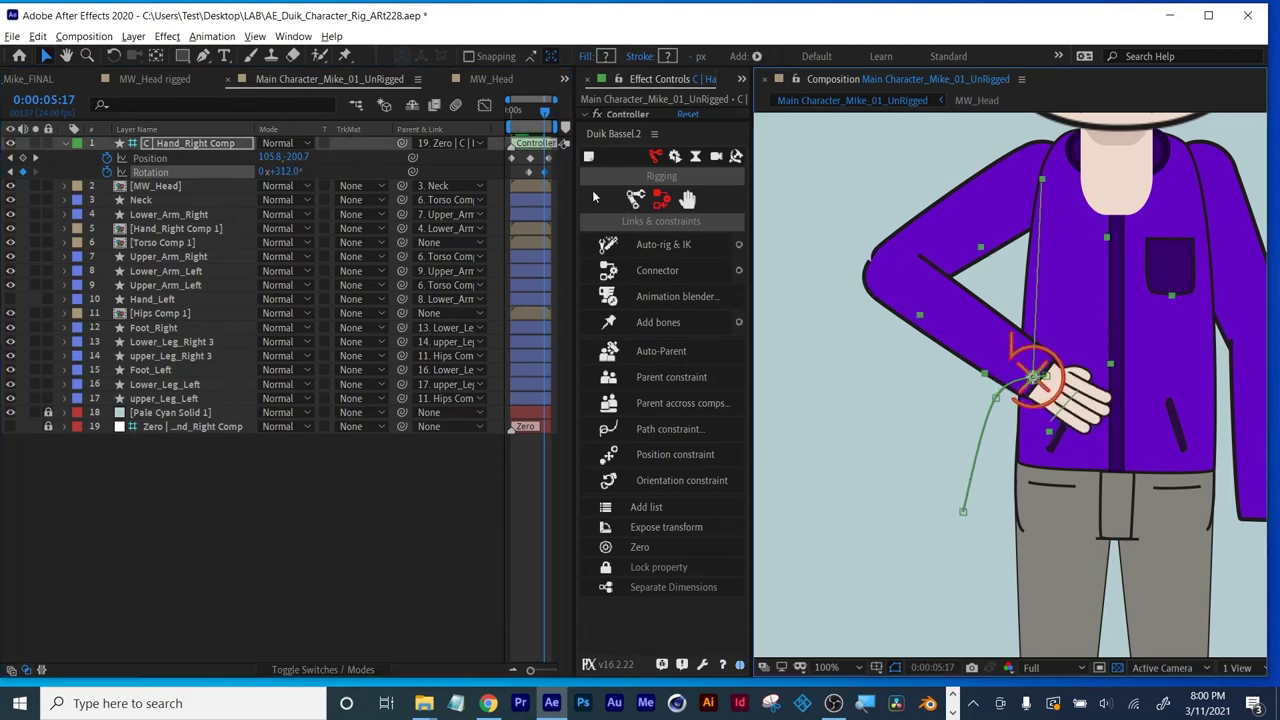
pyautogui.moveTo(552, 113); pyautogui.dragTo(545, 113)
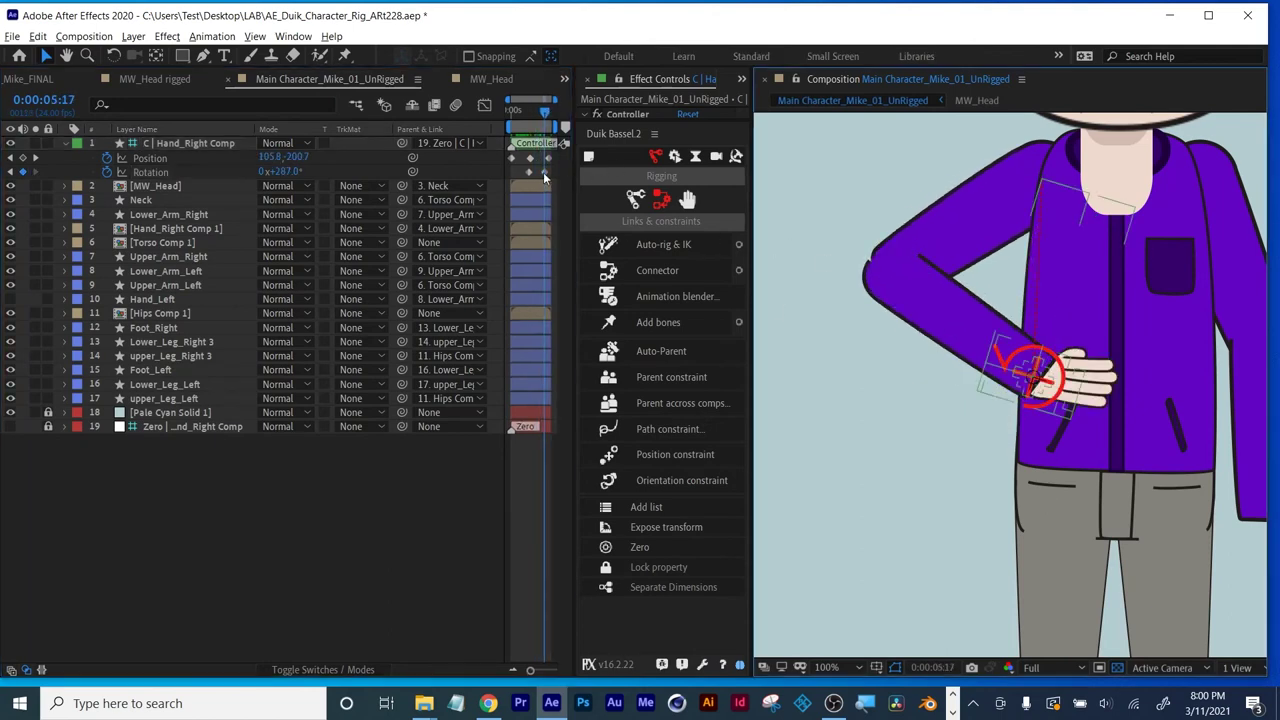
pyautogui.click(543, 172)
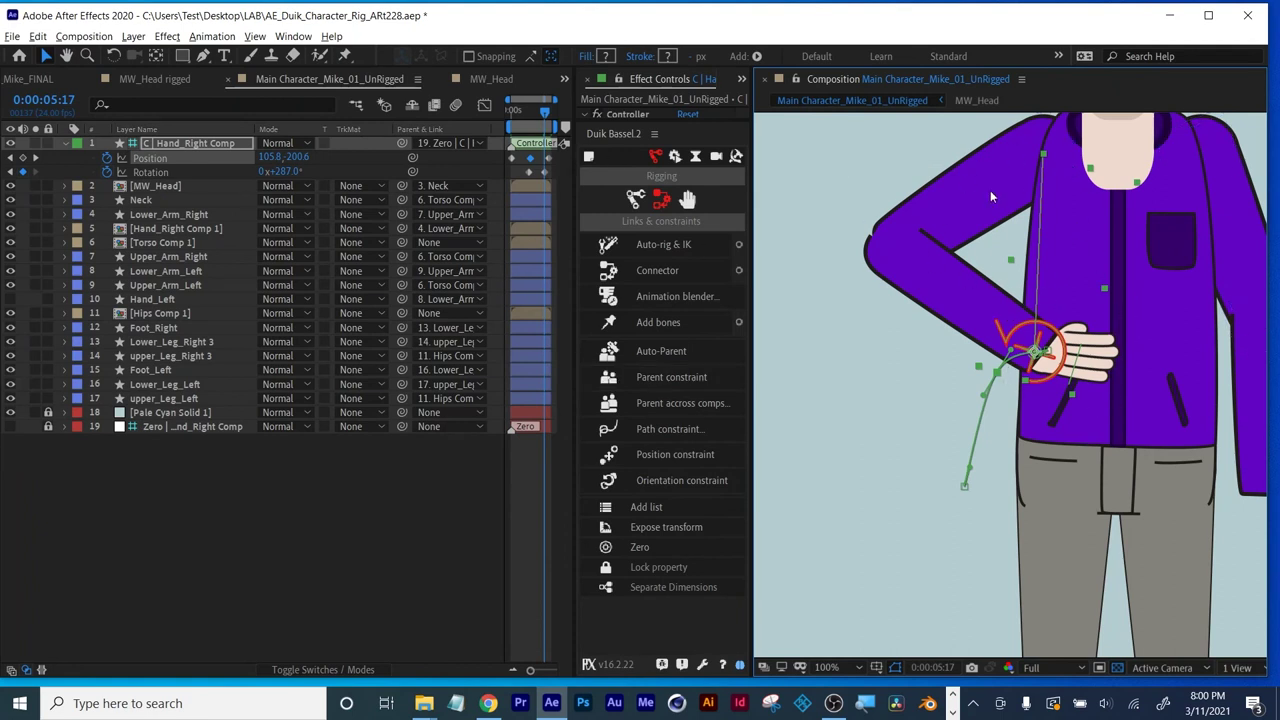
pyautogui.click(270, 498)
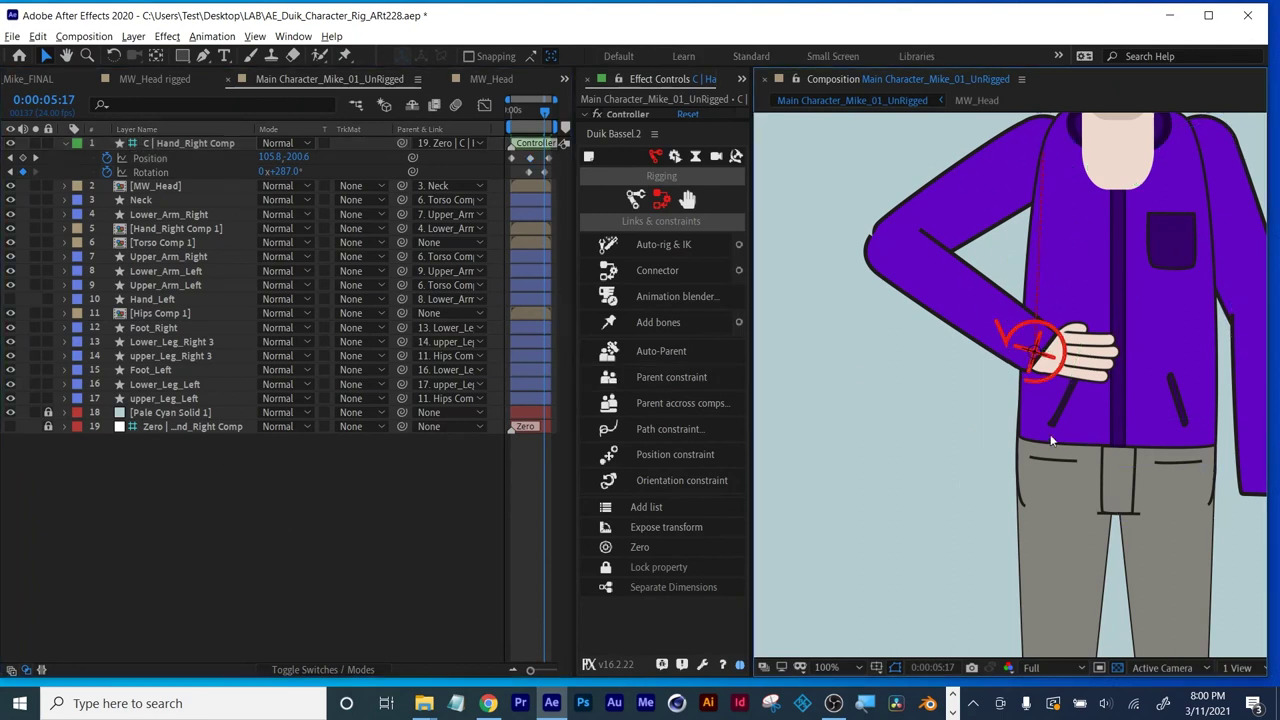
# Hide the C | Hand_Right Comp controller layer with the posed character in view.
pyautogui.scroll(-2, 1095, 420)
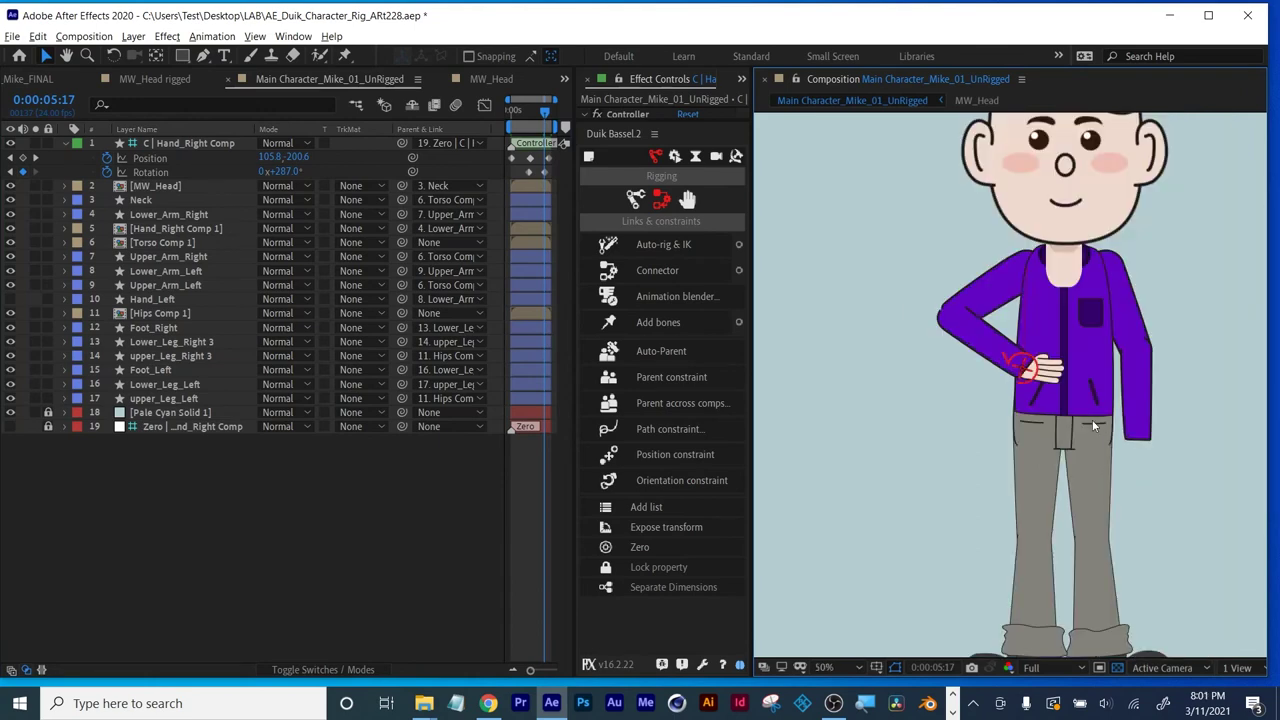
pyautogui.press('h')
pyautogui.moveTo(1101, 317); pyautogui.dragTo(1026, 401)
pyautogui.press('v')
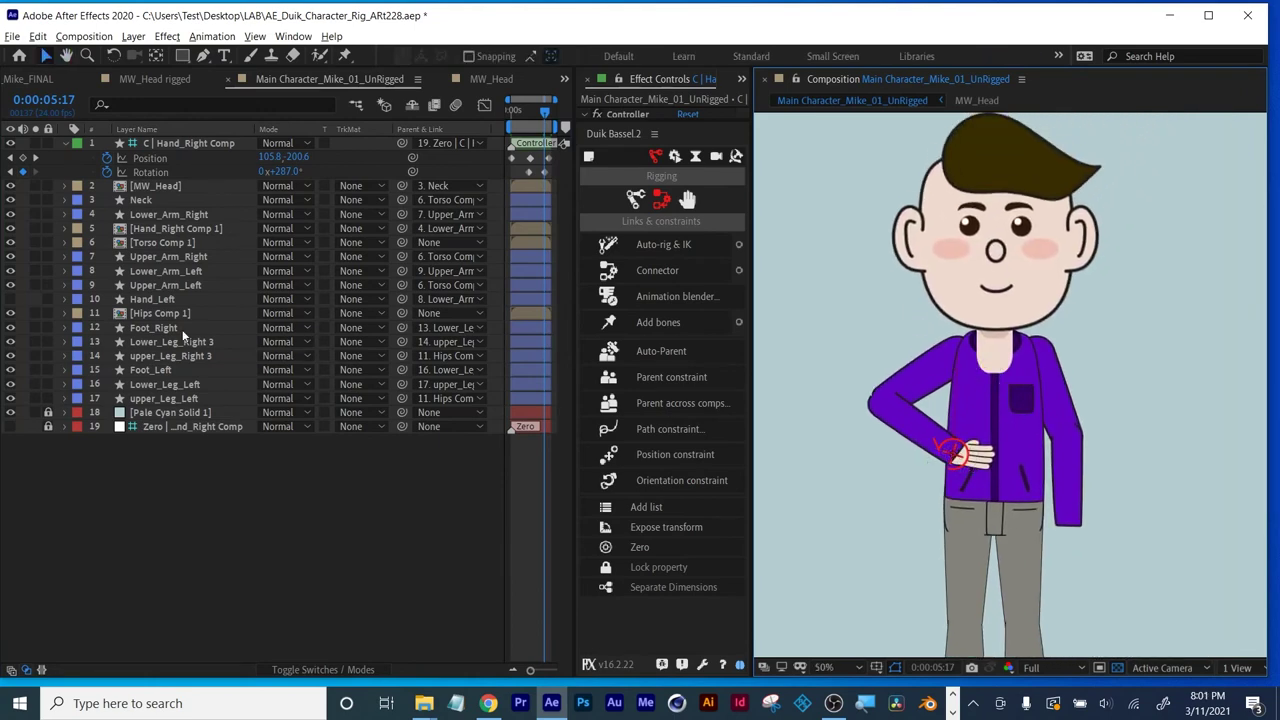
pyautogui.click(13, 146)
# Hide the head, neck, arm, hand, hip, leg, foot and background layers so only Torso Comp 1 is shown.
pyautogui.click(150, 186)
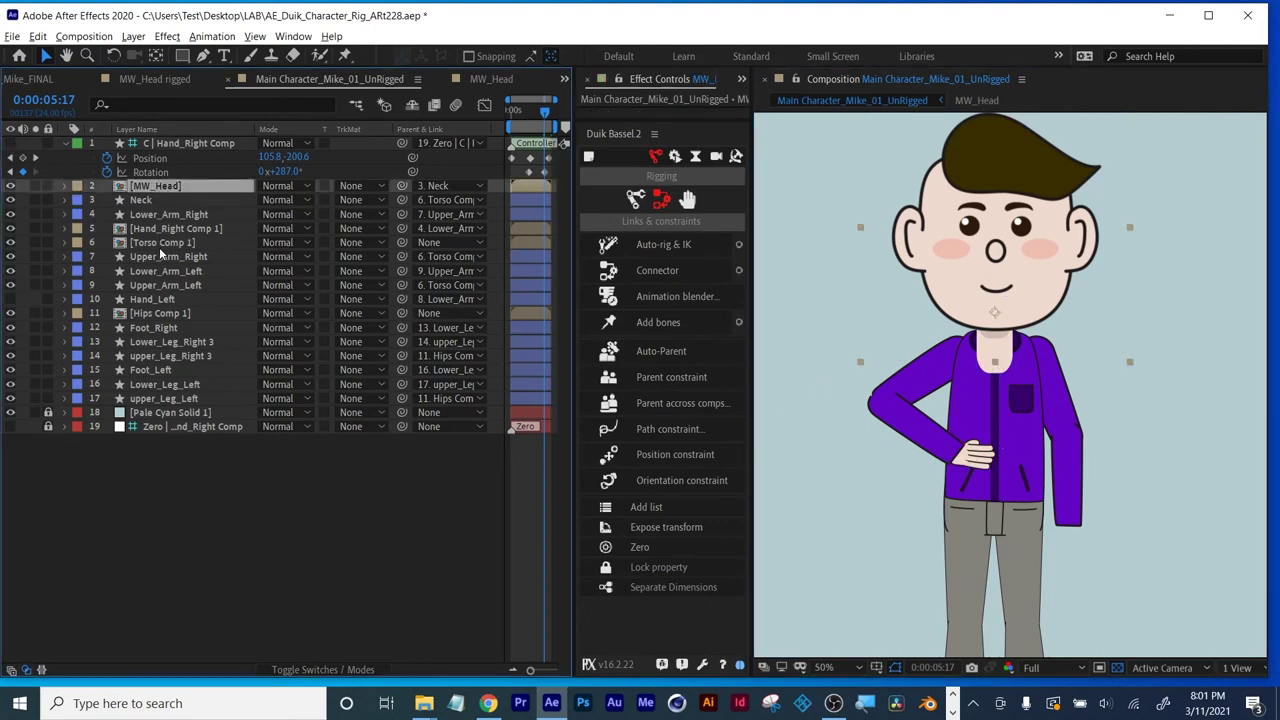
pyautogui.click(160, 244)
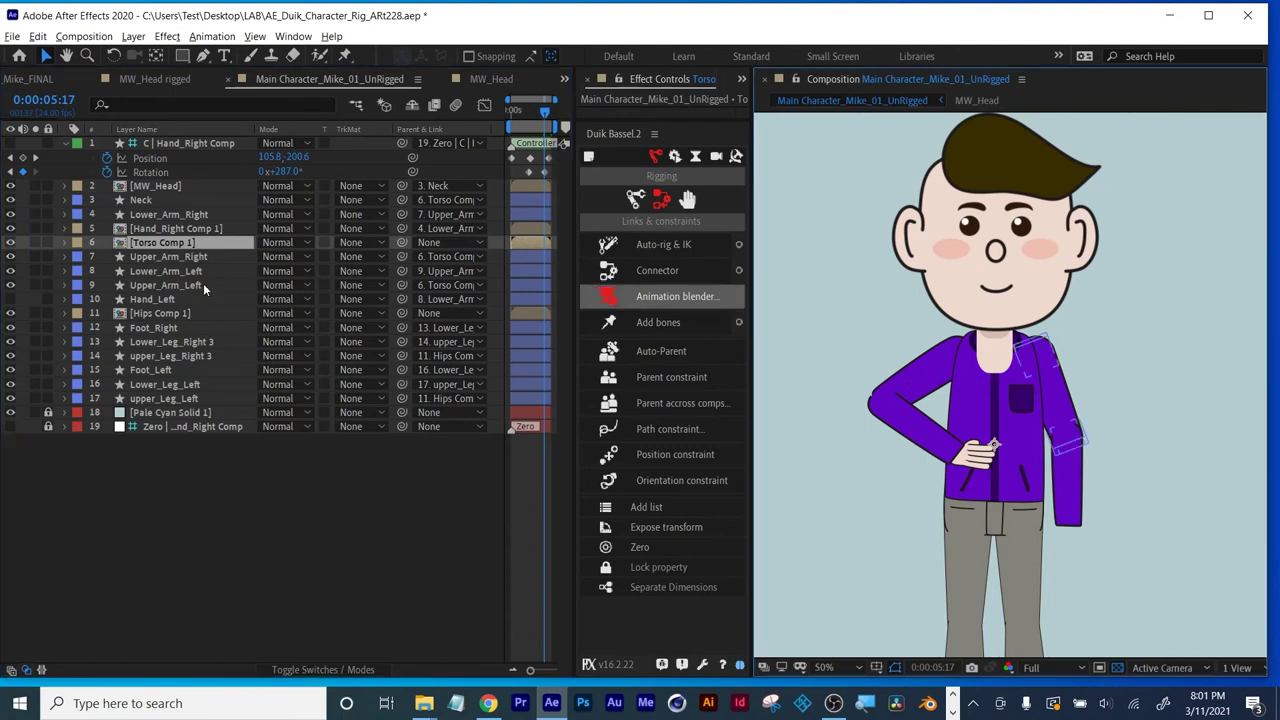
pyautogui.click(11, 200)
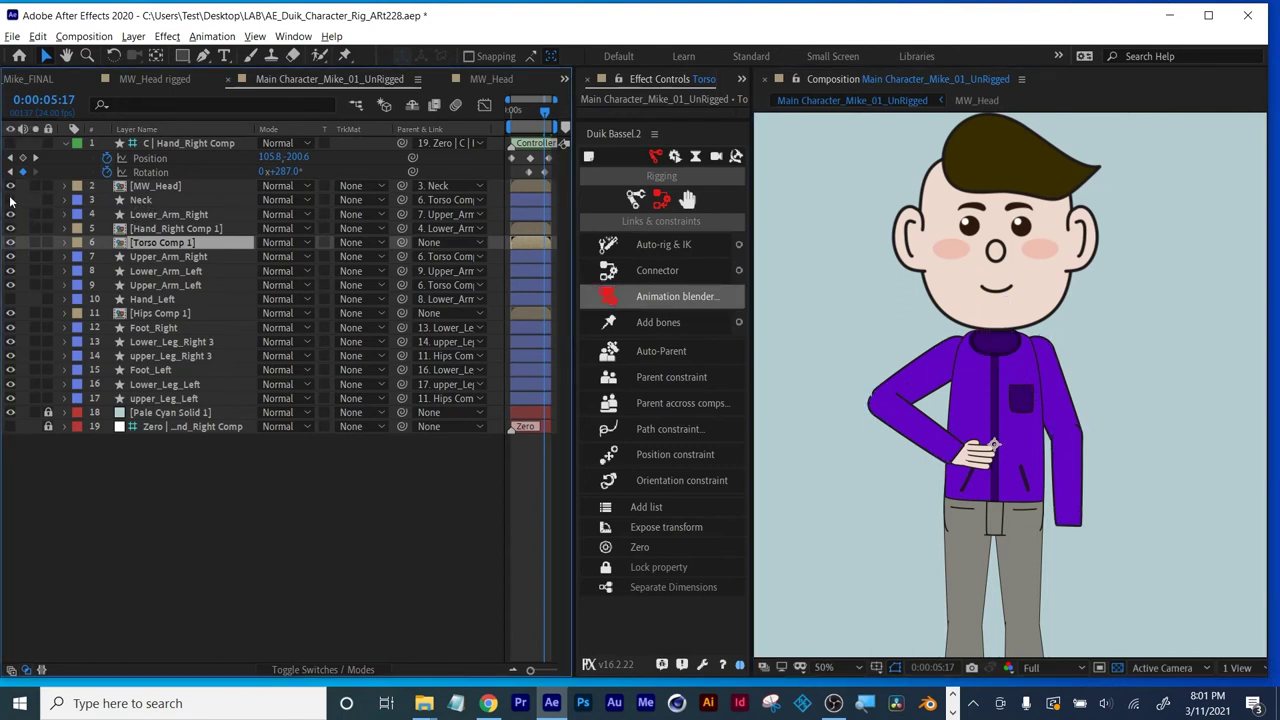
pyautogui.click(11, 186)
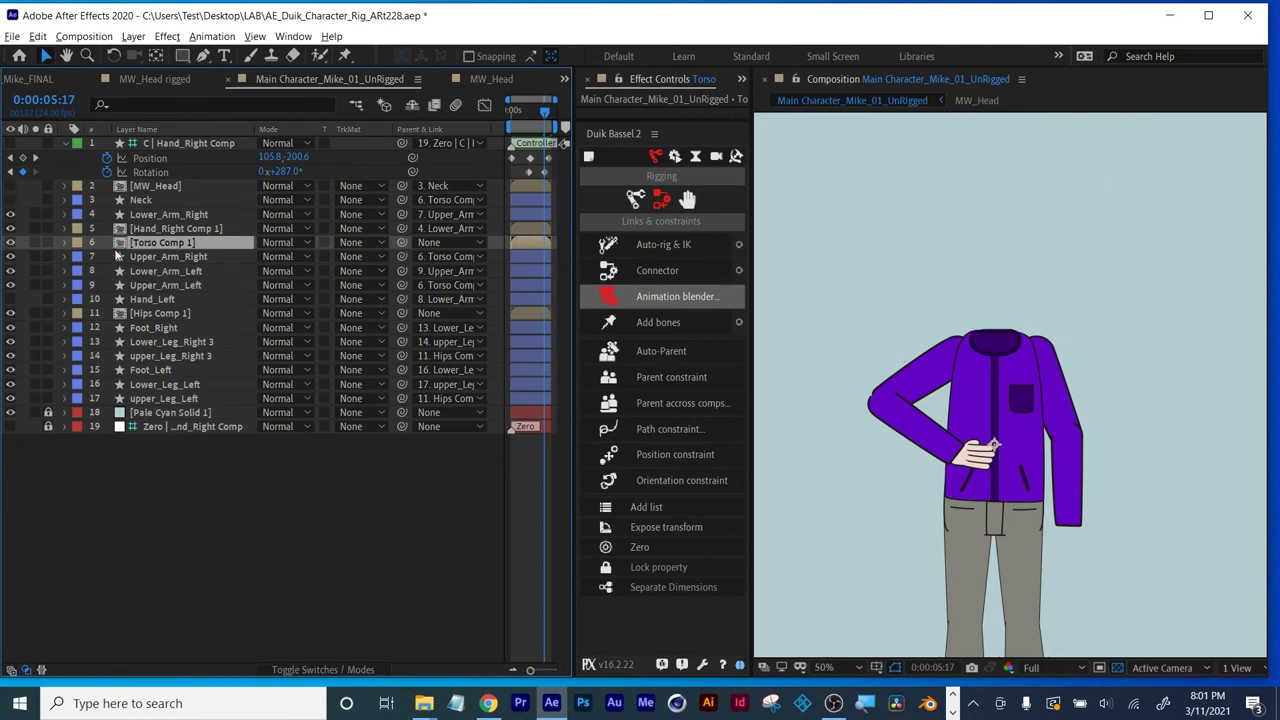
pyautogui.moveTo(11, 256); pyautogui.dragTo(11, 413)
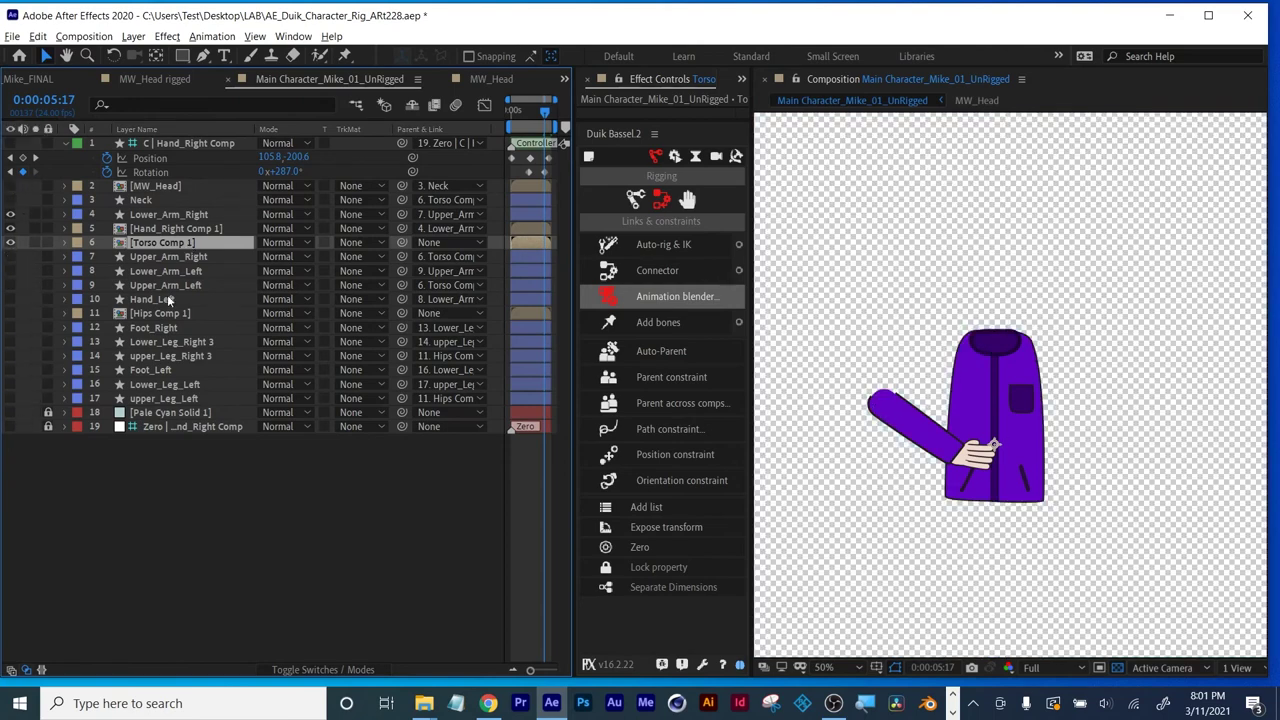
pyautogui.click(150, 229)
pyautogui.click(138, 243)
pyautogui.moveTo(10, 229); pyautogui.dragTo(10, 214)
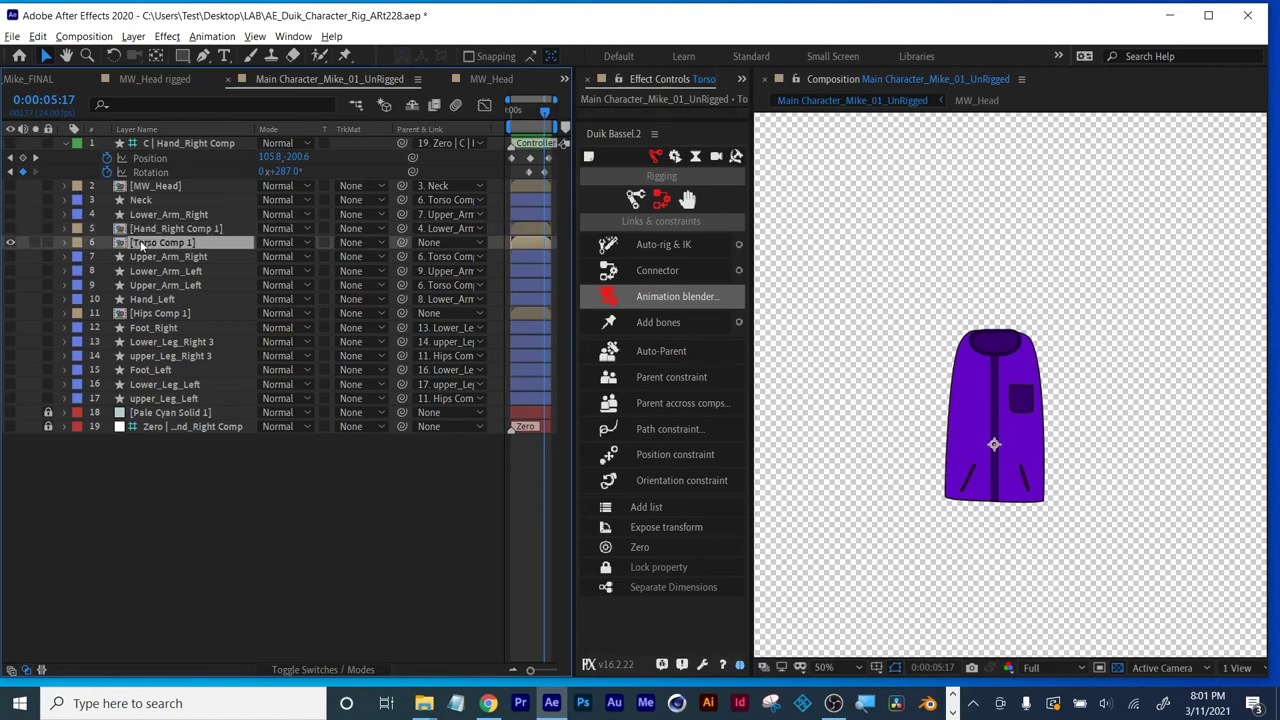
pyautogui.scroll(2, 1027, 429)
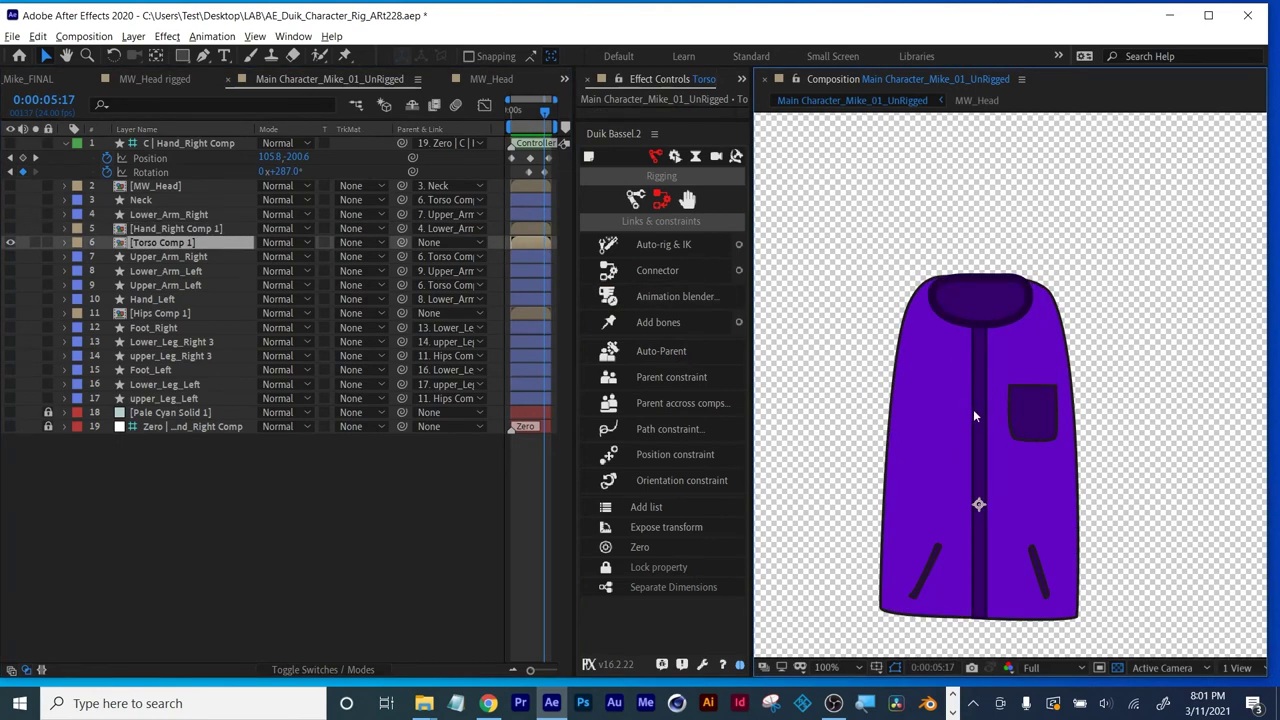
# Place a puppet pin low on the torso's center strip and set the Puppet Engine to Legacy.
pyautogui.scroll(-2, 972, 409)
pyautogui.click(738, 377)
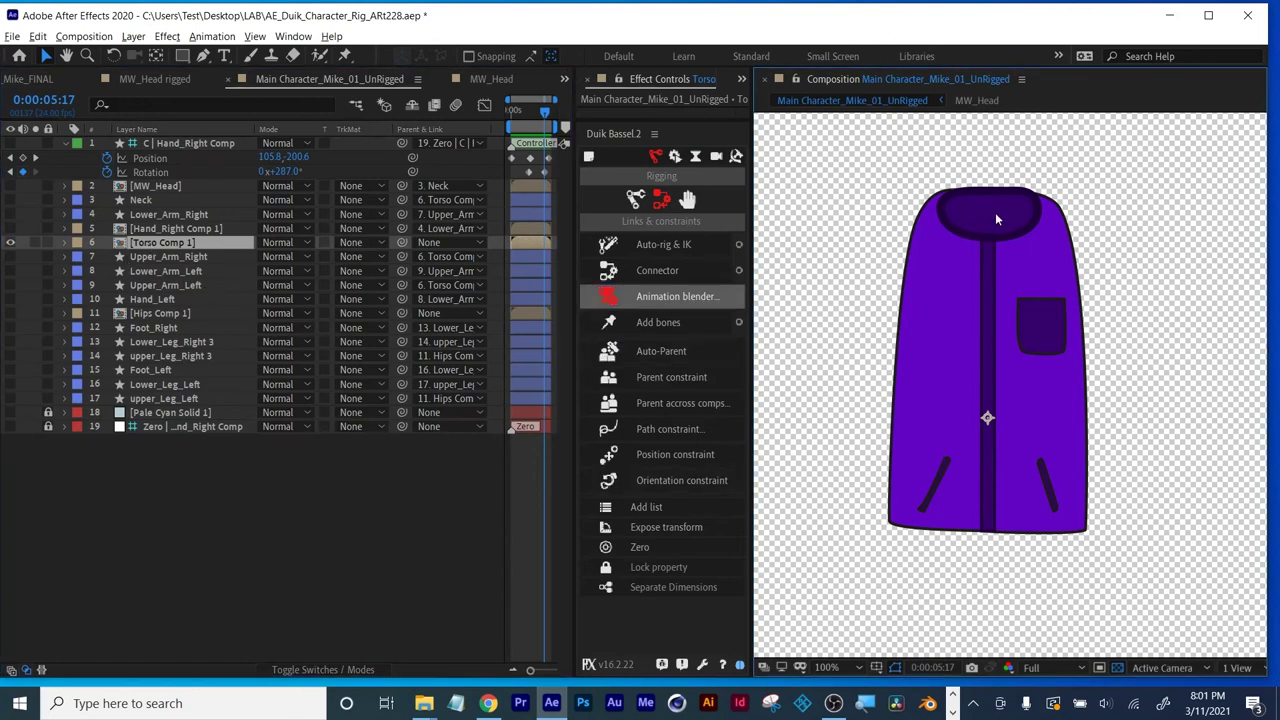
pyautogui.click(343, 56)
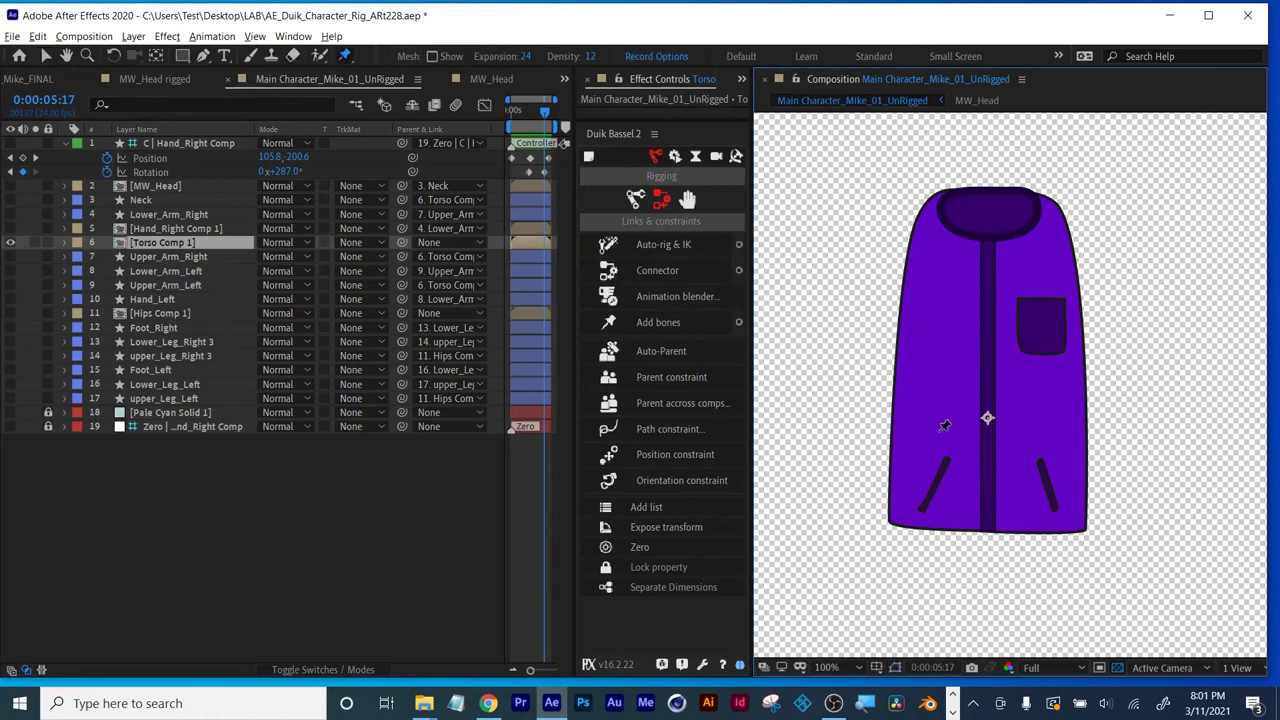
pyautogui.click(992, 466)
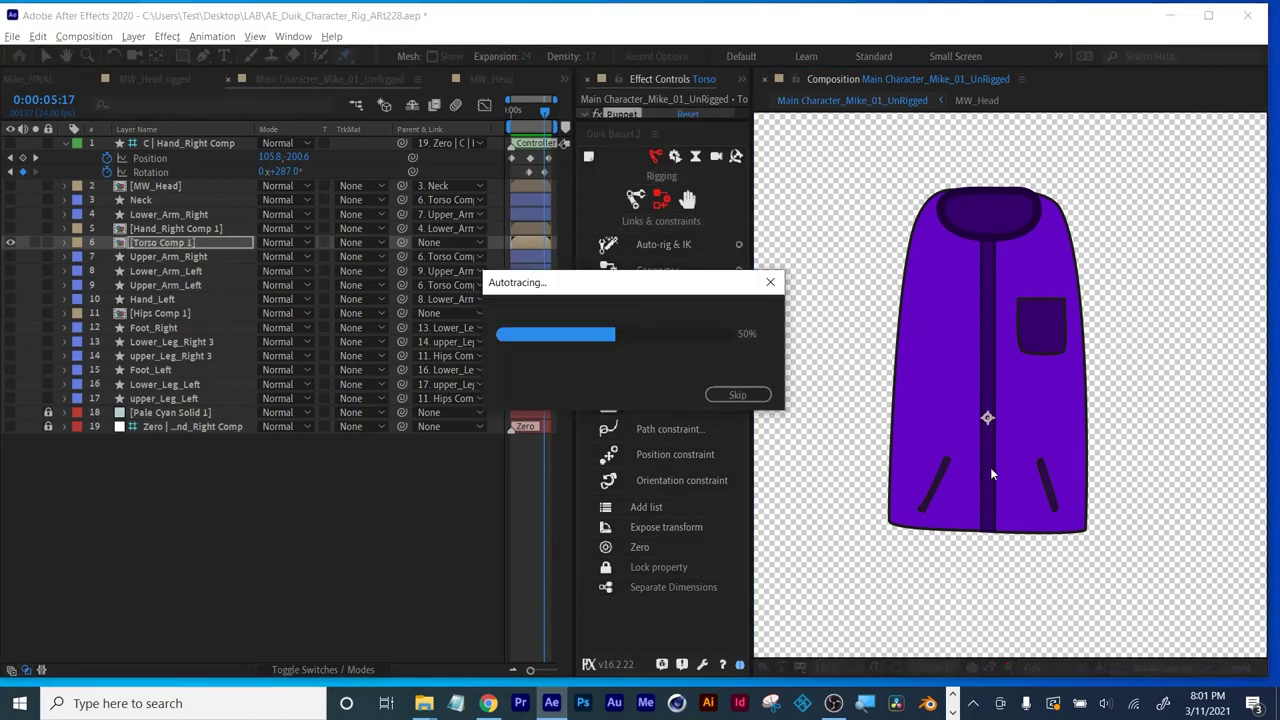
pyautogui.click(320, 285)
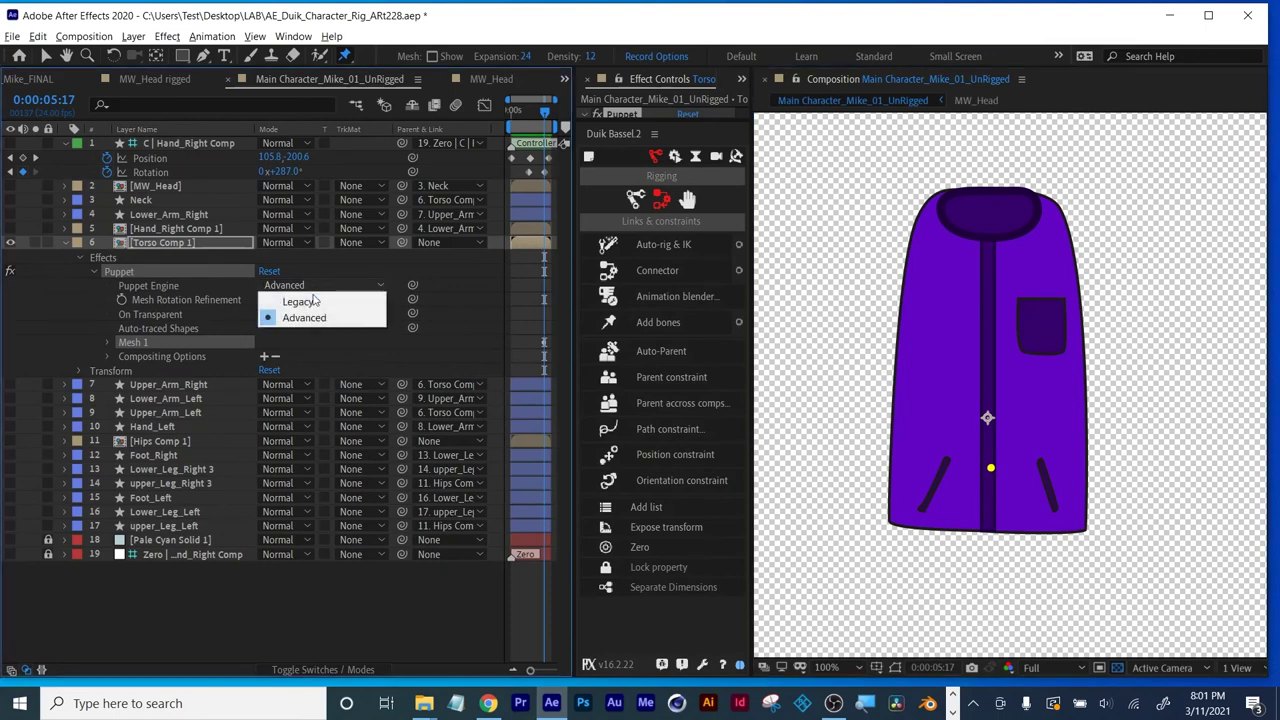
pyautogui.click(335, 300)
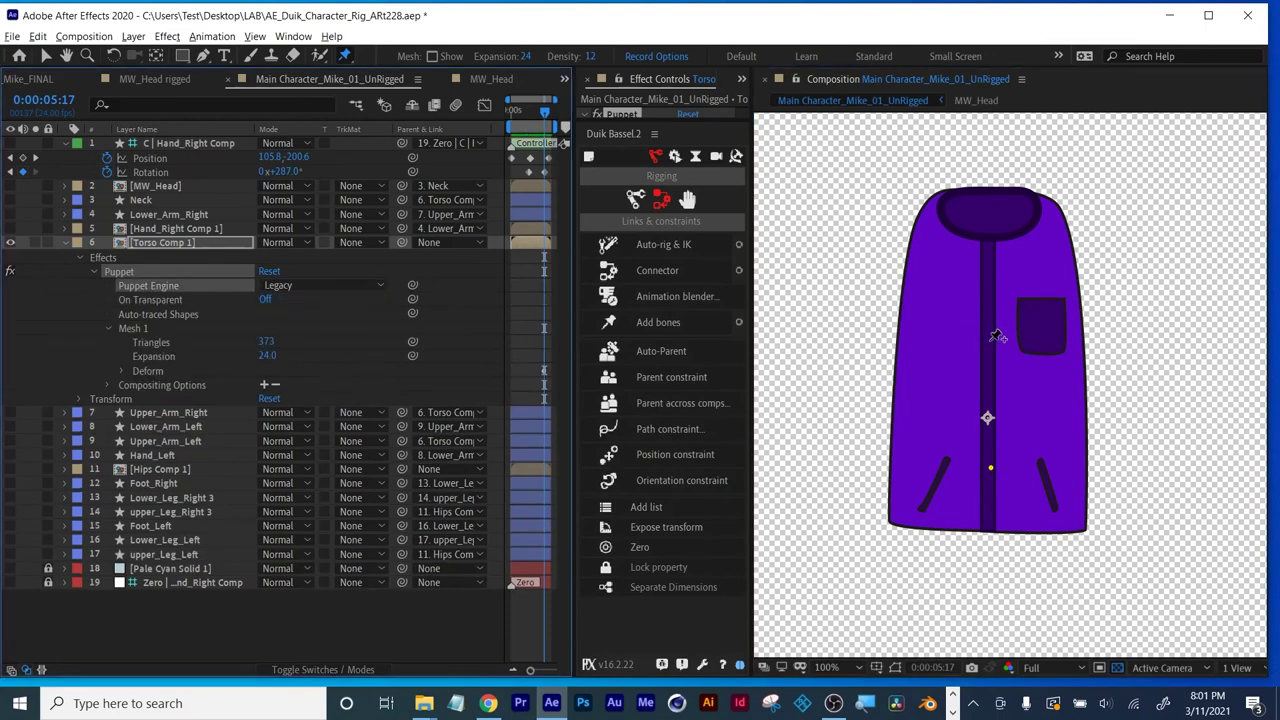
# Add two more puppet pins to the torso, one mid-chest on the center strip and one in the collar.
pyautogui.click(991, 341)
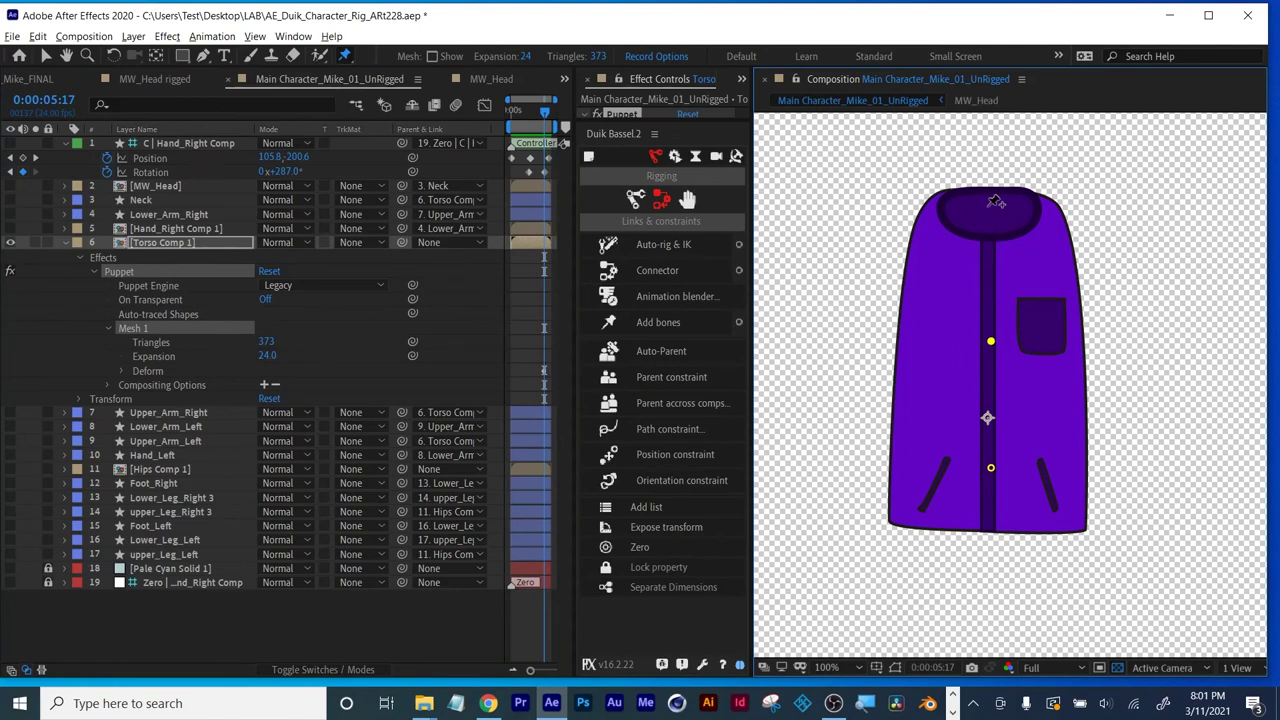
pyautogui.click(987, 206)
pyautogui.click(708, 348)
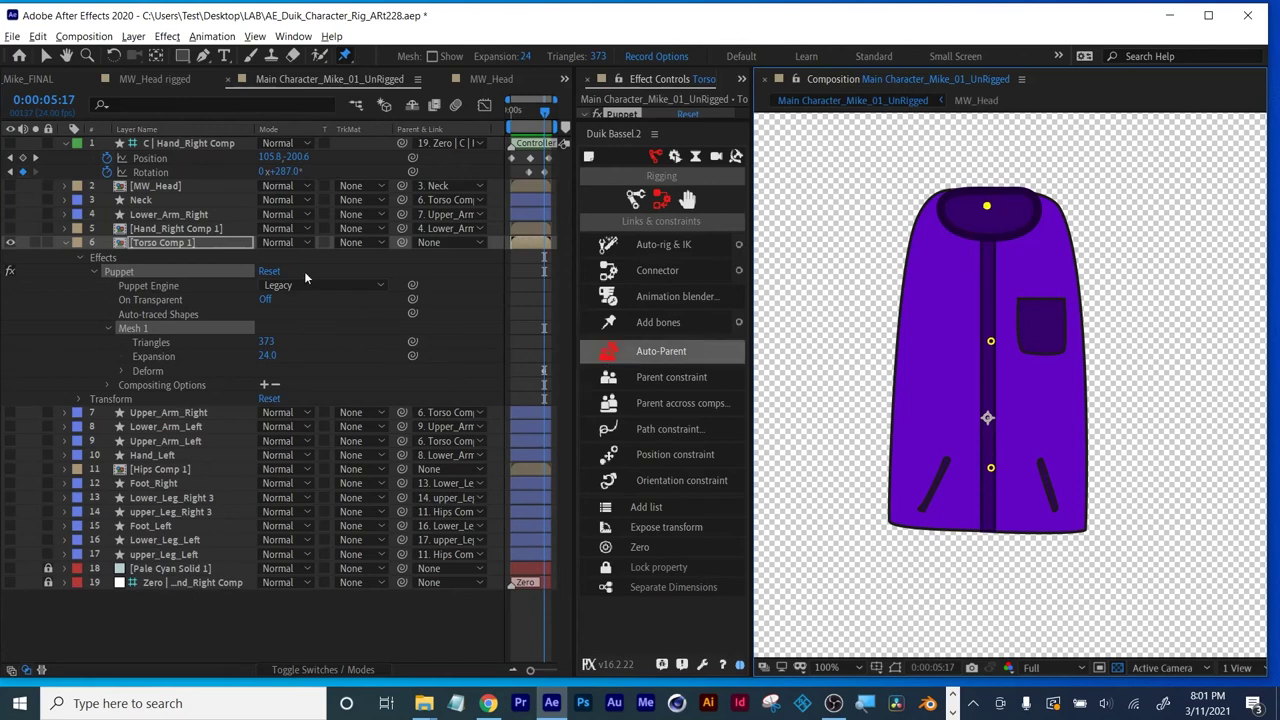
# Rename the lowest torso puppet pin Belly and the mid-chest pin chest.
pyautogui.click(121, 371)
pyautogui.click(170, 413)
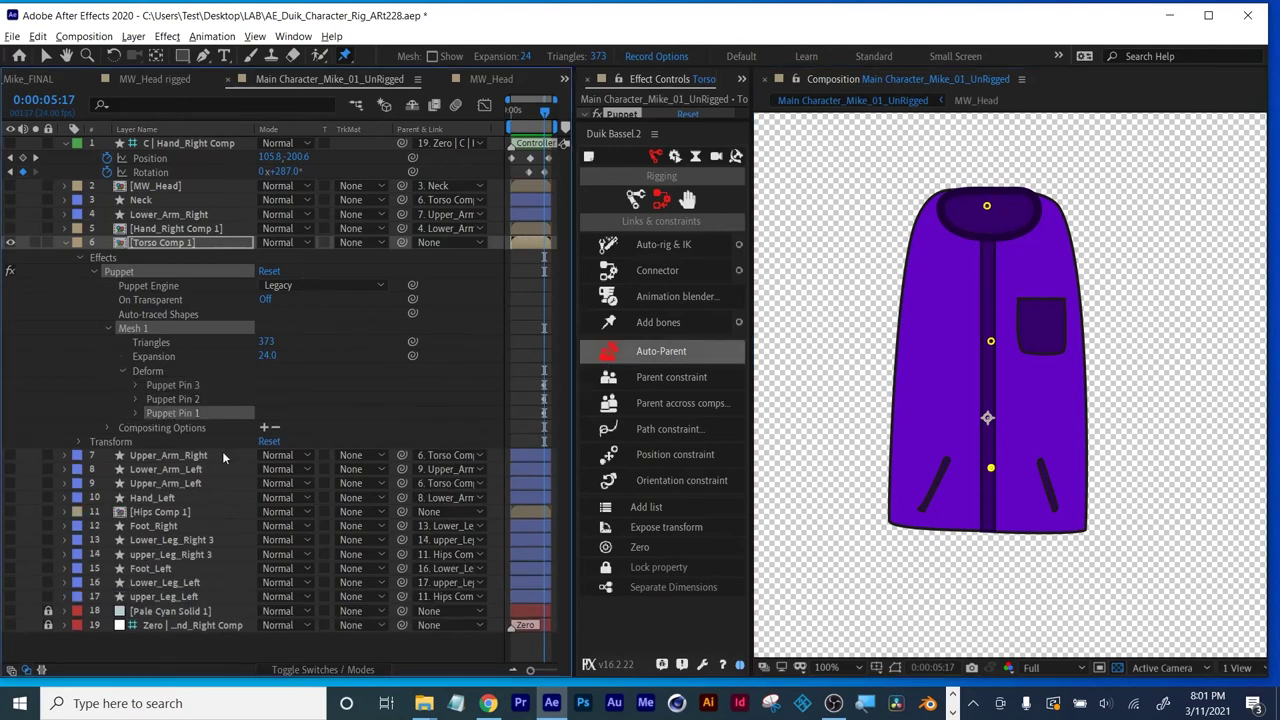
pyautogui.press('Return')
pyautogui.write('Belly')
pyautogui.click(196, 400)
pyautogui.press('Return')
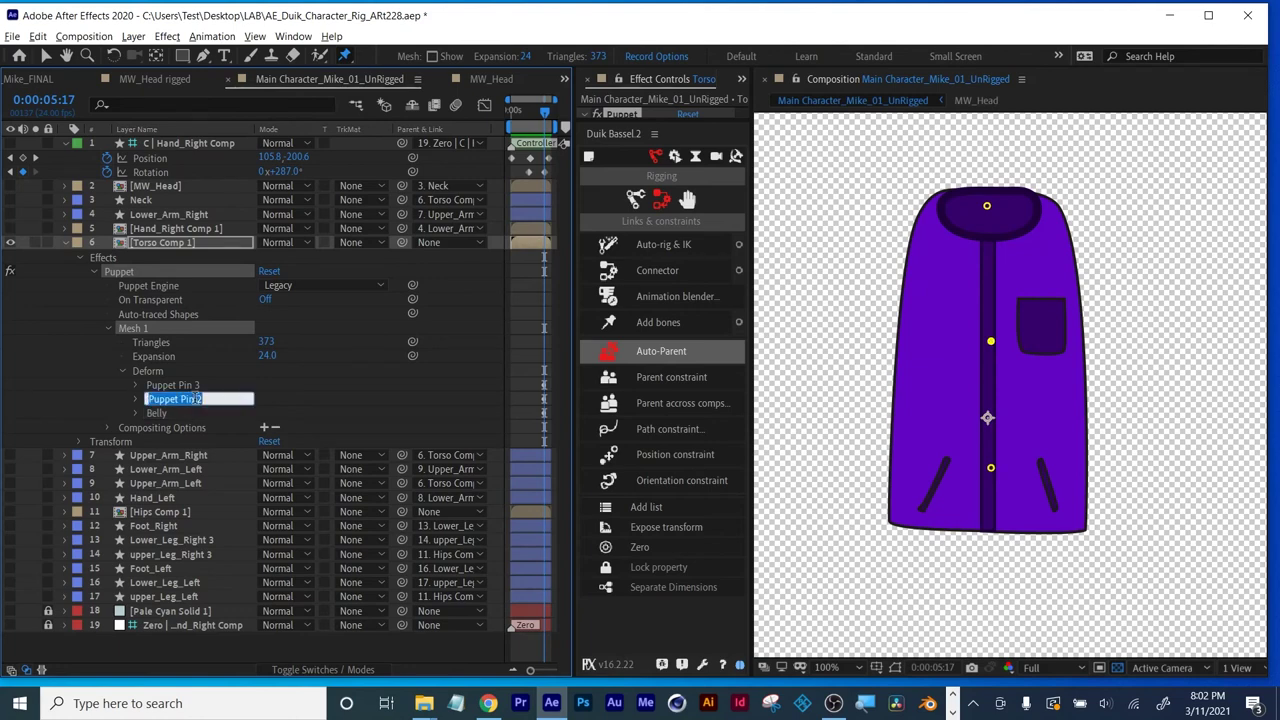
pyautogui.write('chest')
pyautogui.press('Return')
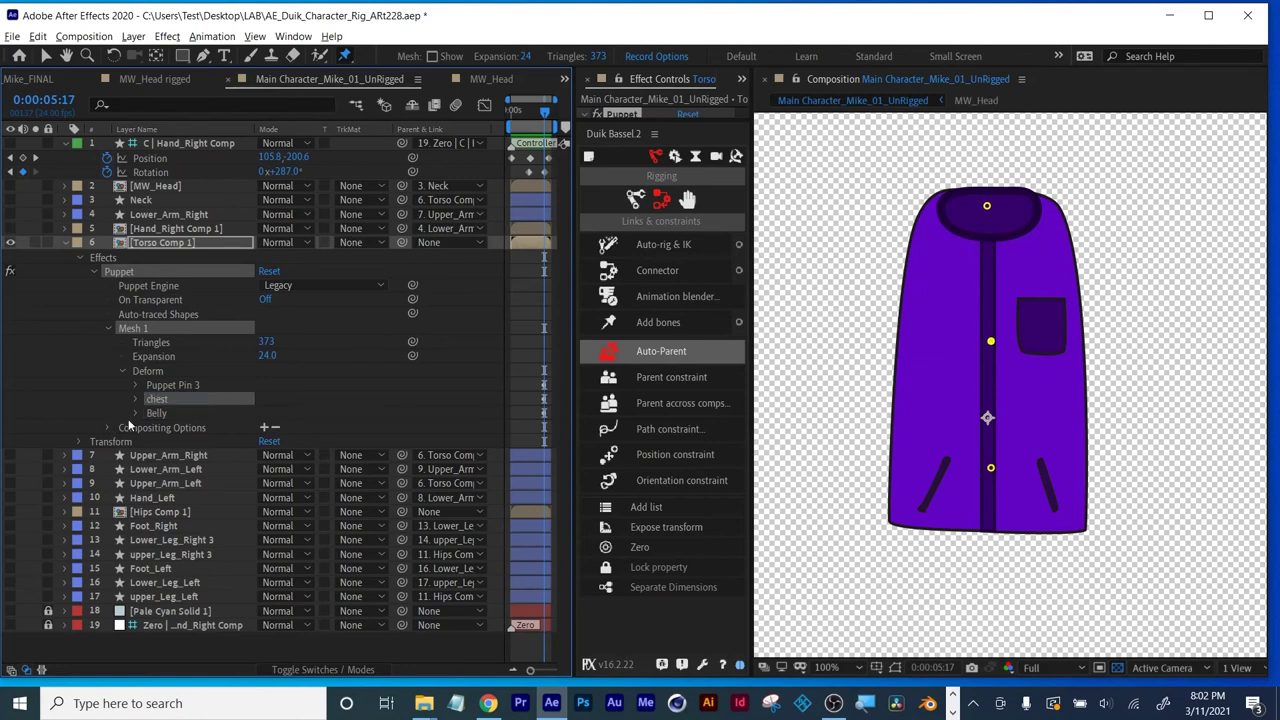
# Rename the collar puppet pin Shoulders.
pyautogui.click(181, 385)
pyautogui.press('Return')
pyautogui.write('Shou')
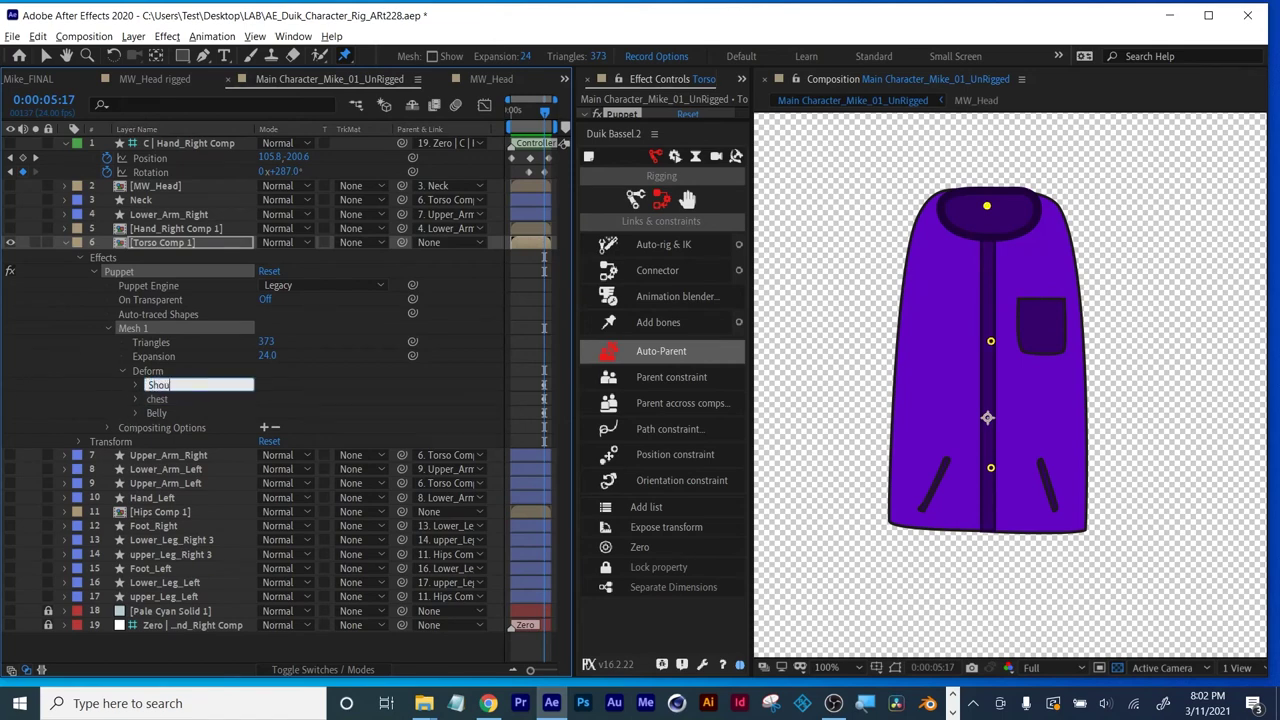
pyautogui.write('lders')
pyautogui.press('Return')
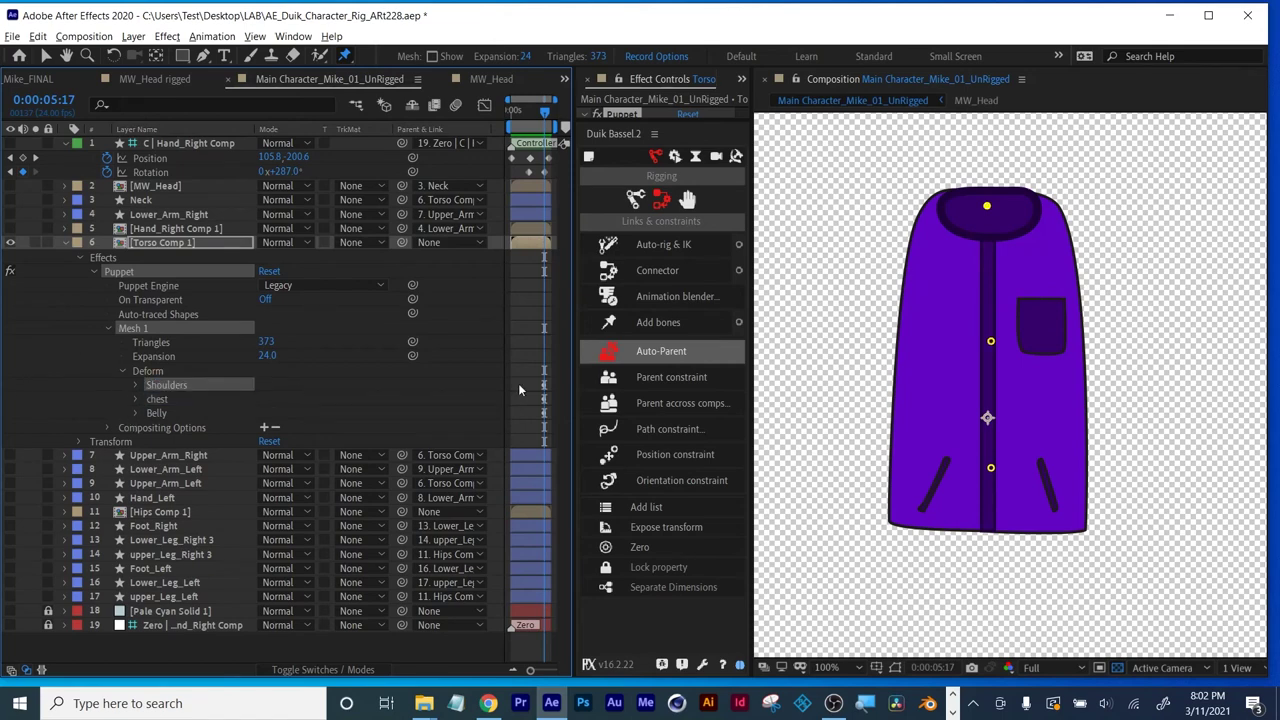
# Add a puppet pin at each outer shoulder of the torso and name the first one ShoulderLeft.
pyautogui.click(927, 221)
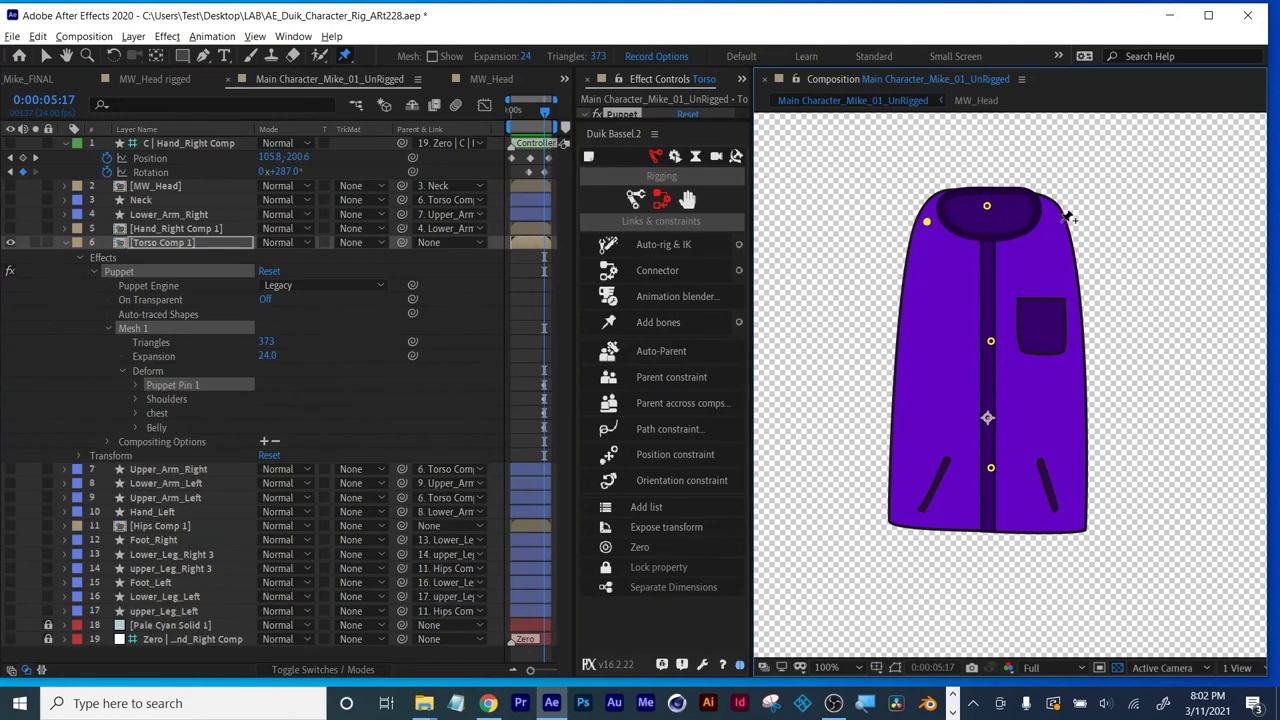
pyautogui.click(1060, 221)
pyautogui.click(180, 399)
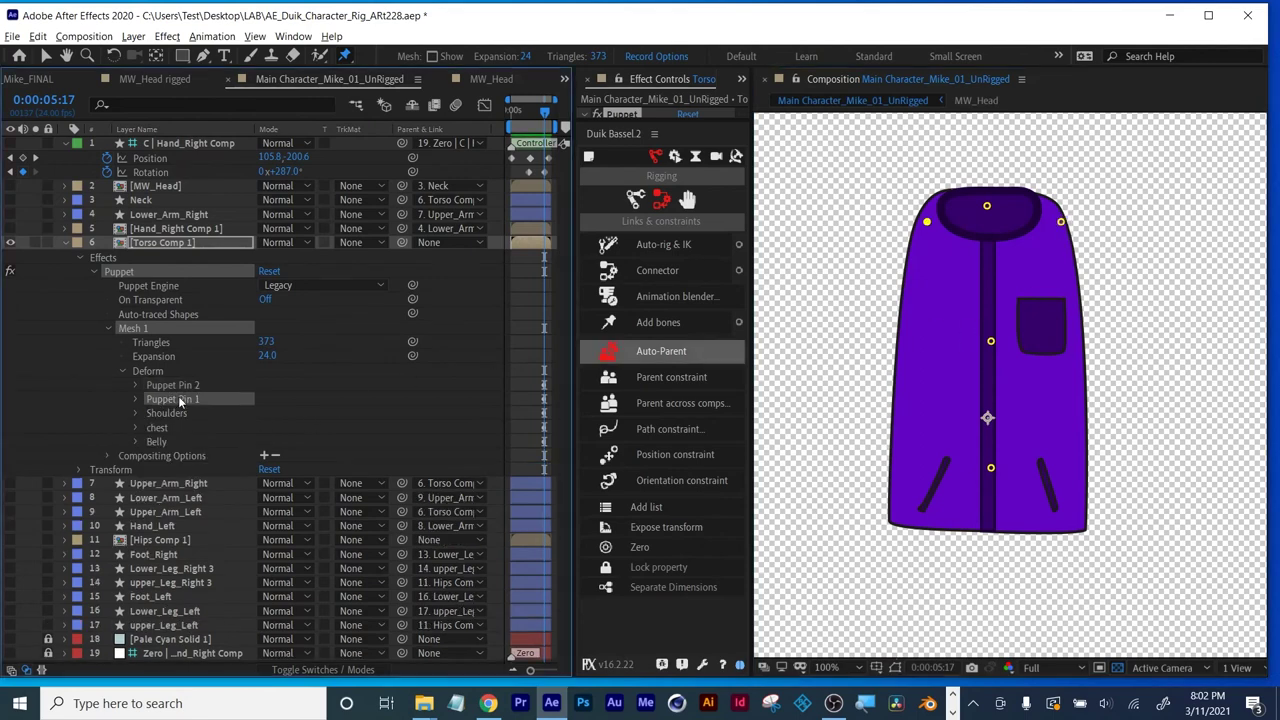
pyautogui.press('Return')
pyautogui.write('Shoul')
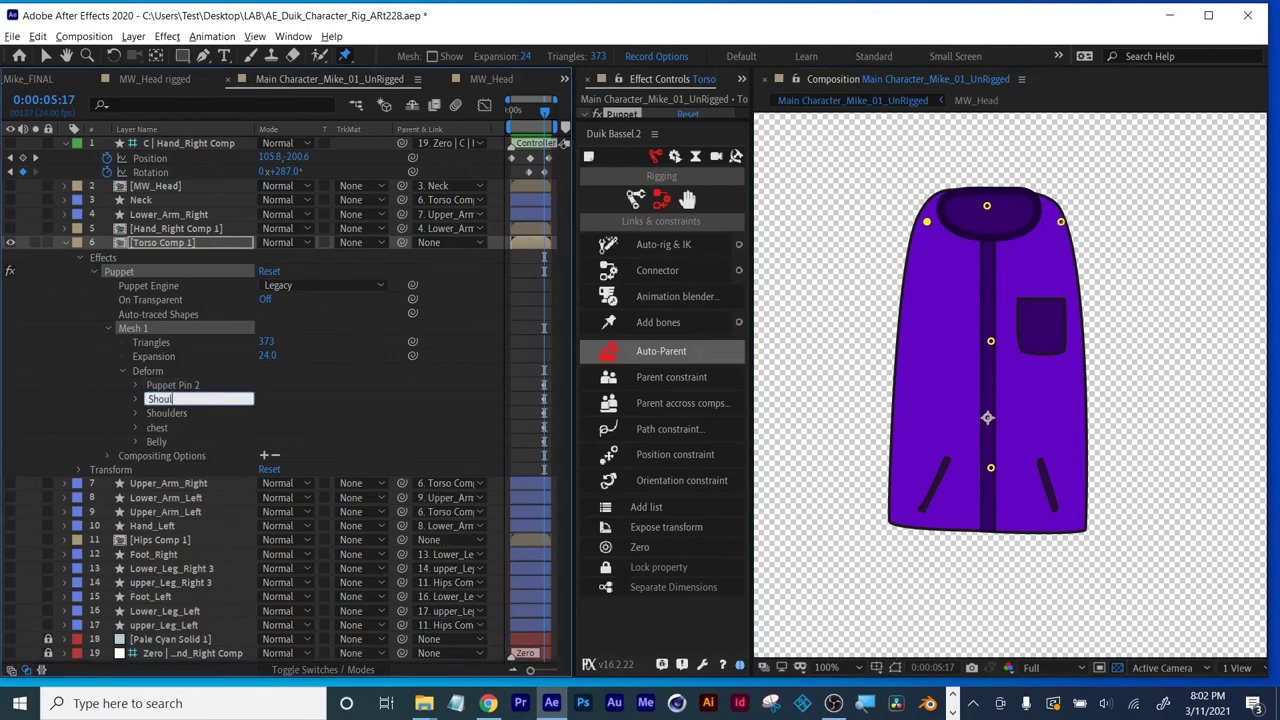
pyautogui.write('der_Left')
pyautogui.press('Return')
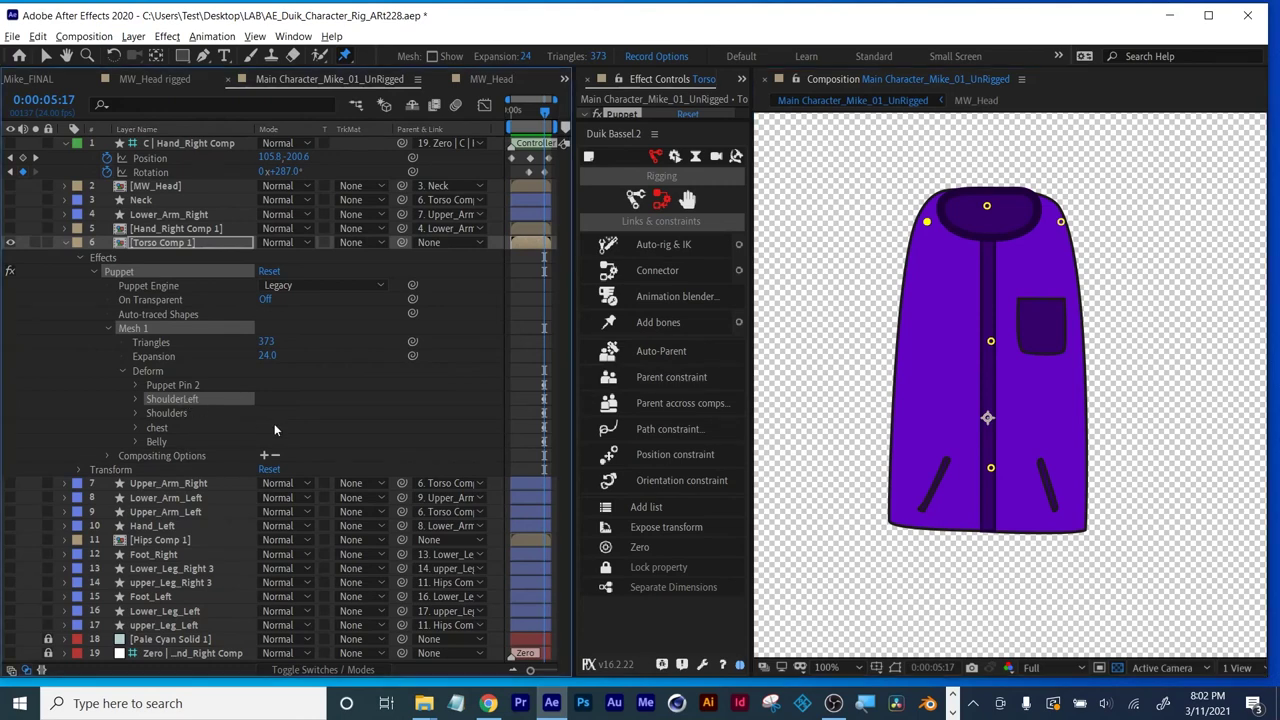
# Correct the name of the pin at the character's right shoulder to ShoulderRight.
pyautogui.press('Return')
pyautogui.press('End')
pyautogui.press('BackSpace')
pyautogui.press('BackSpace')
pyautogui.press('BackSpace')
pyautogui.press('BackSpace')
pyautogui.write('Right')
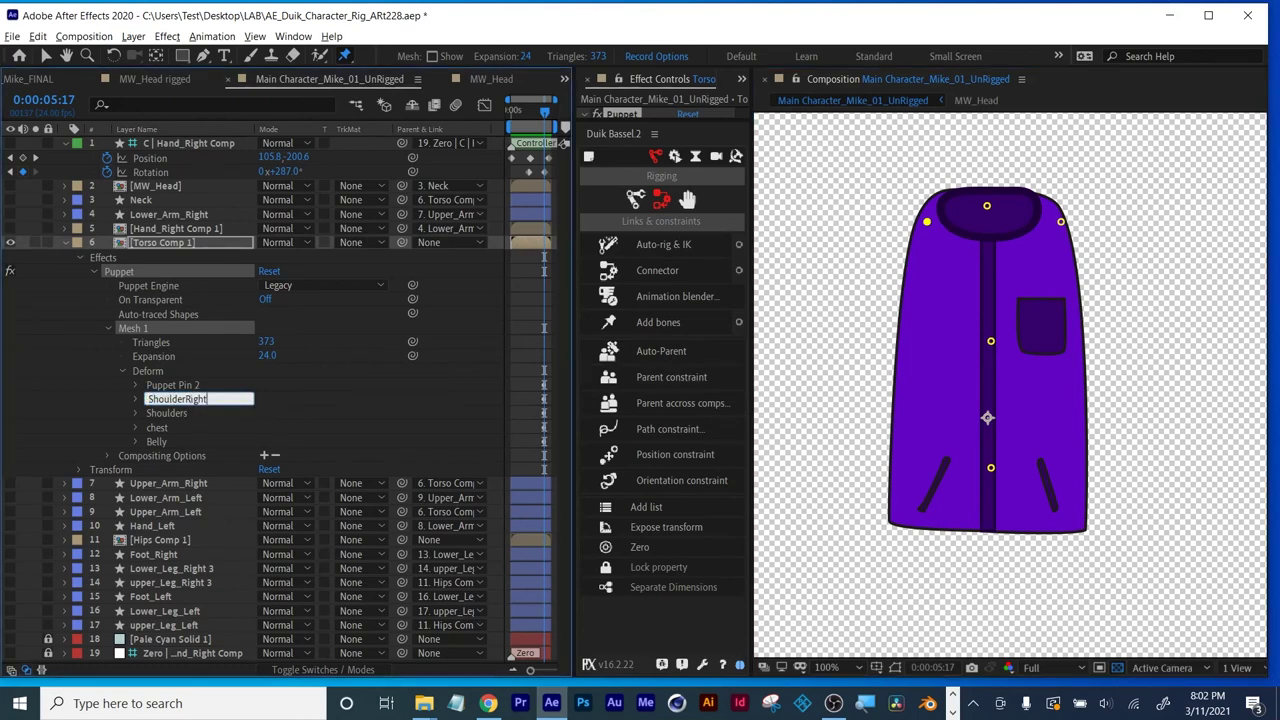
pyautogui.press('Return')
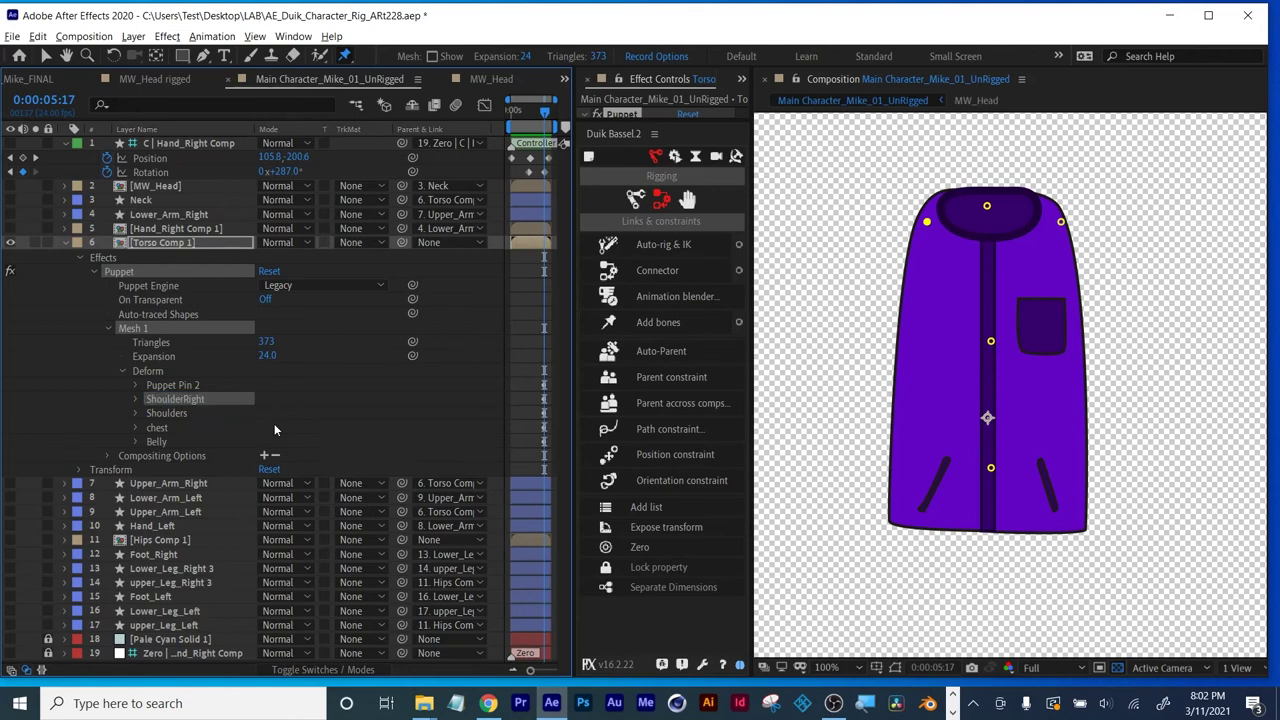
# Rename the remaining unnamed pin at the character's left shoulder ShoulderLeft.
pyautogui.click(170, 385)
pyautogui.press('Return')
pyautogui.write('ShoulderLeft')
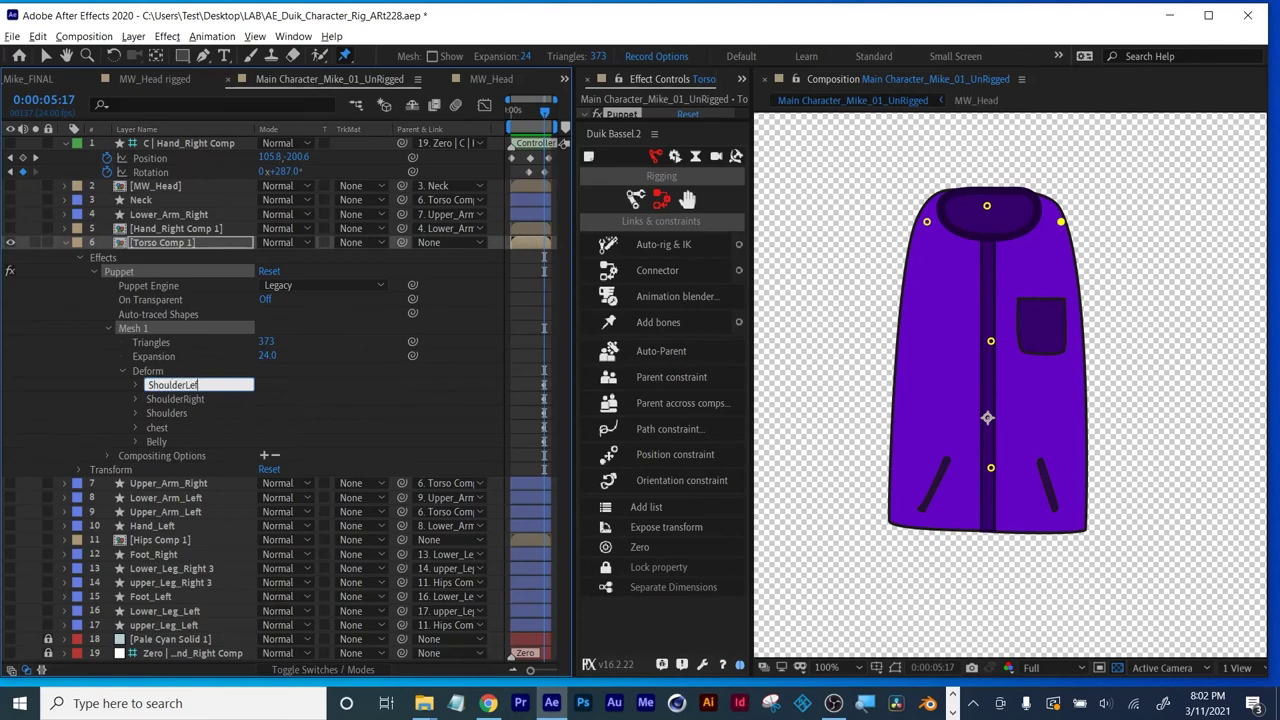
pyautogui.press('Return')
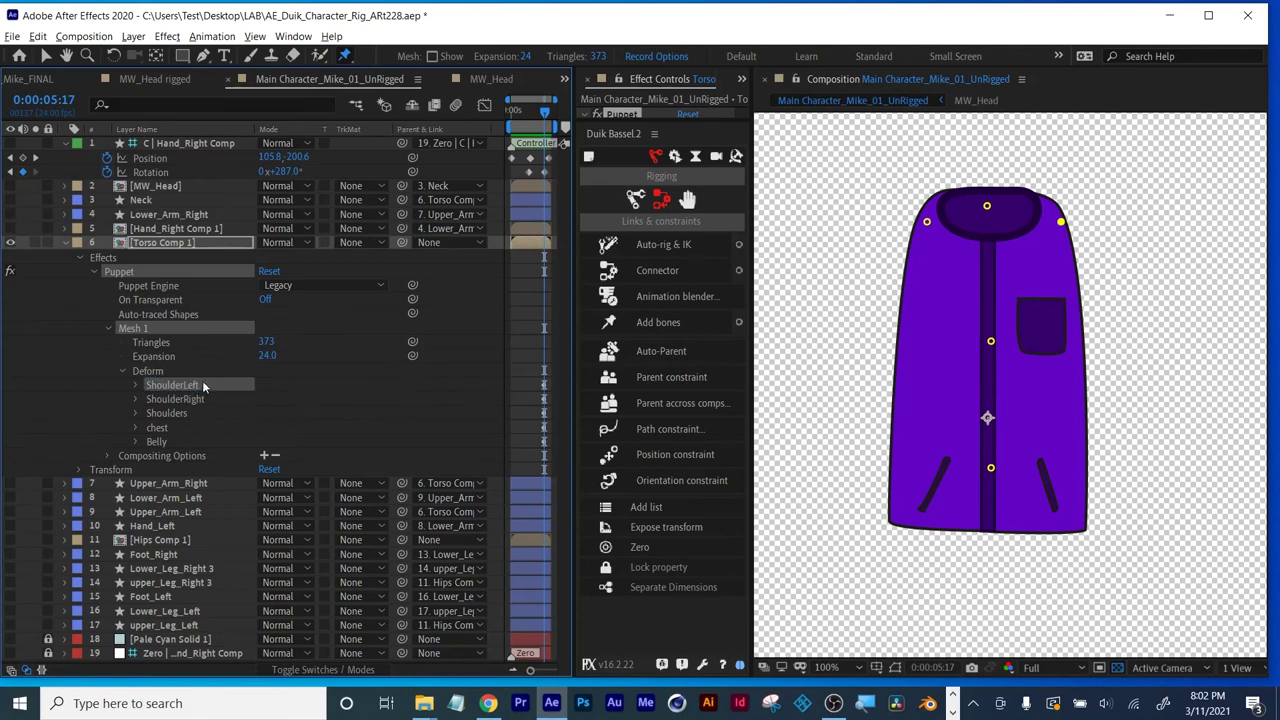
# Add Duik bones to all five torso puppet pins and collapse the effects of Torso Comp 1.
pyautogui.click(163, 437)
pyautogui.keyDown('shift'); pyautogui.click(173, 391); pyautogui.keyUp('shift')
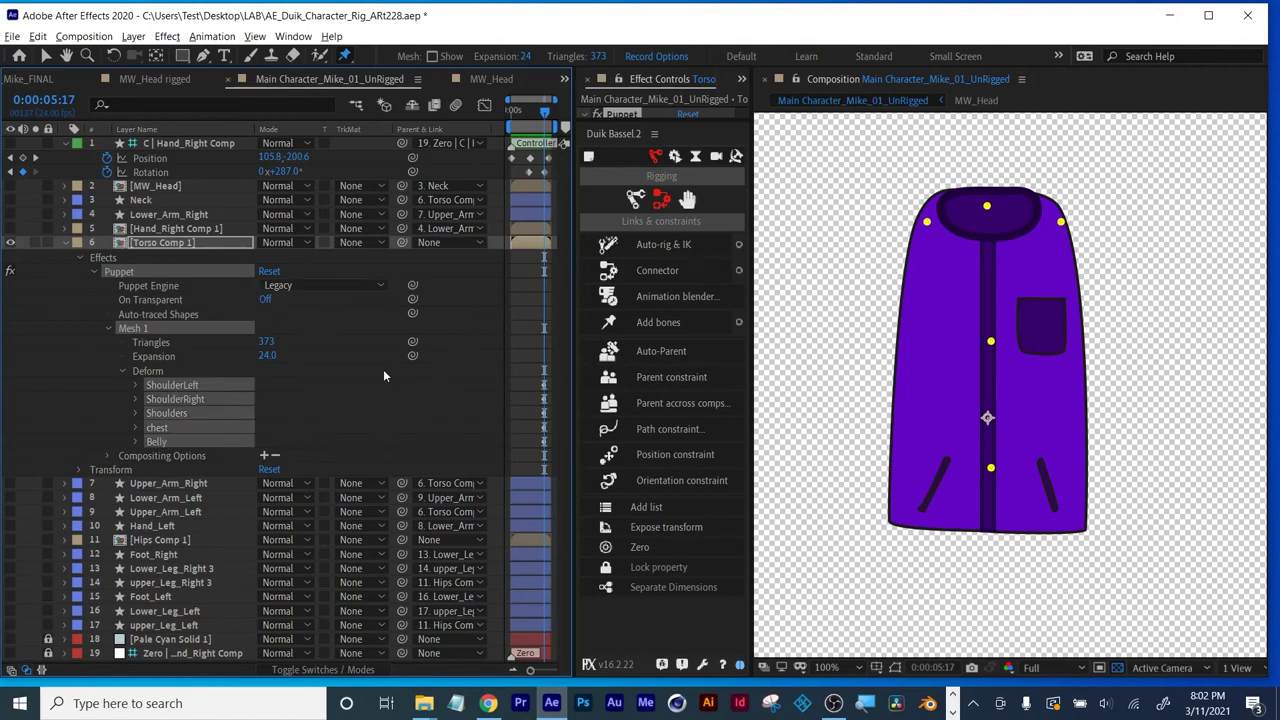
pyautogui.click(658, 322)
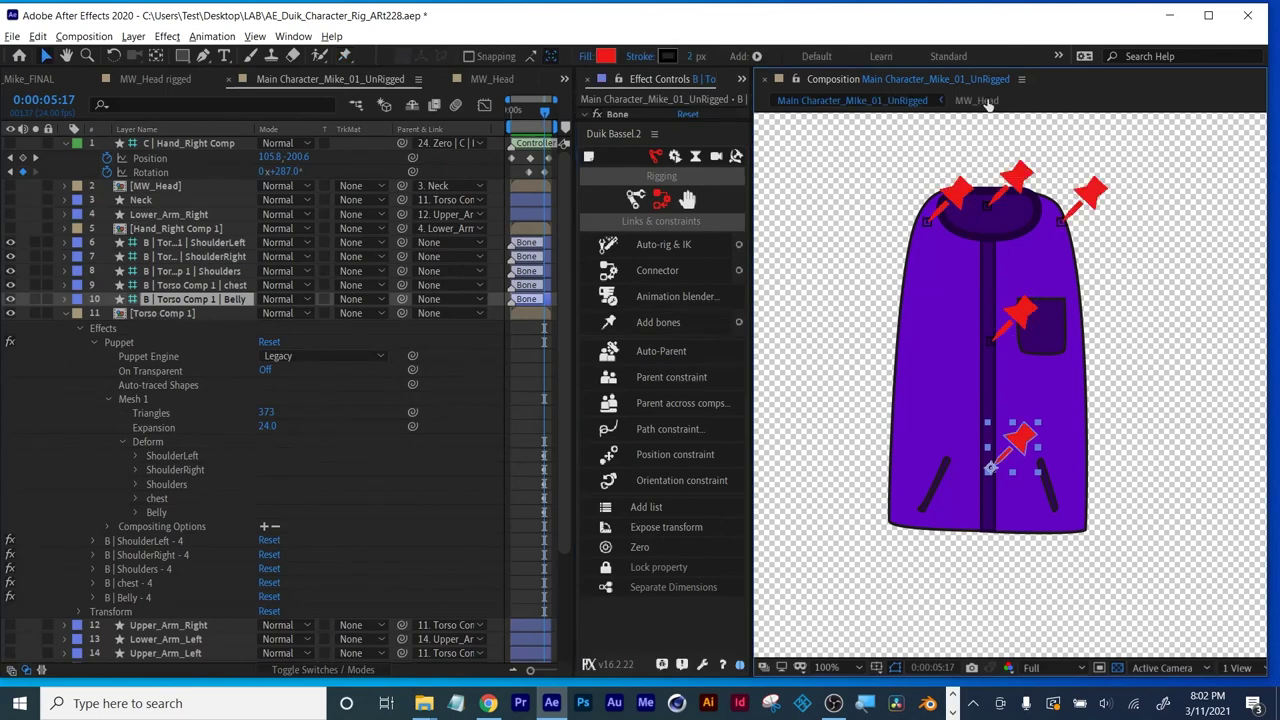
pyautogui.click(81, 329)
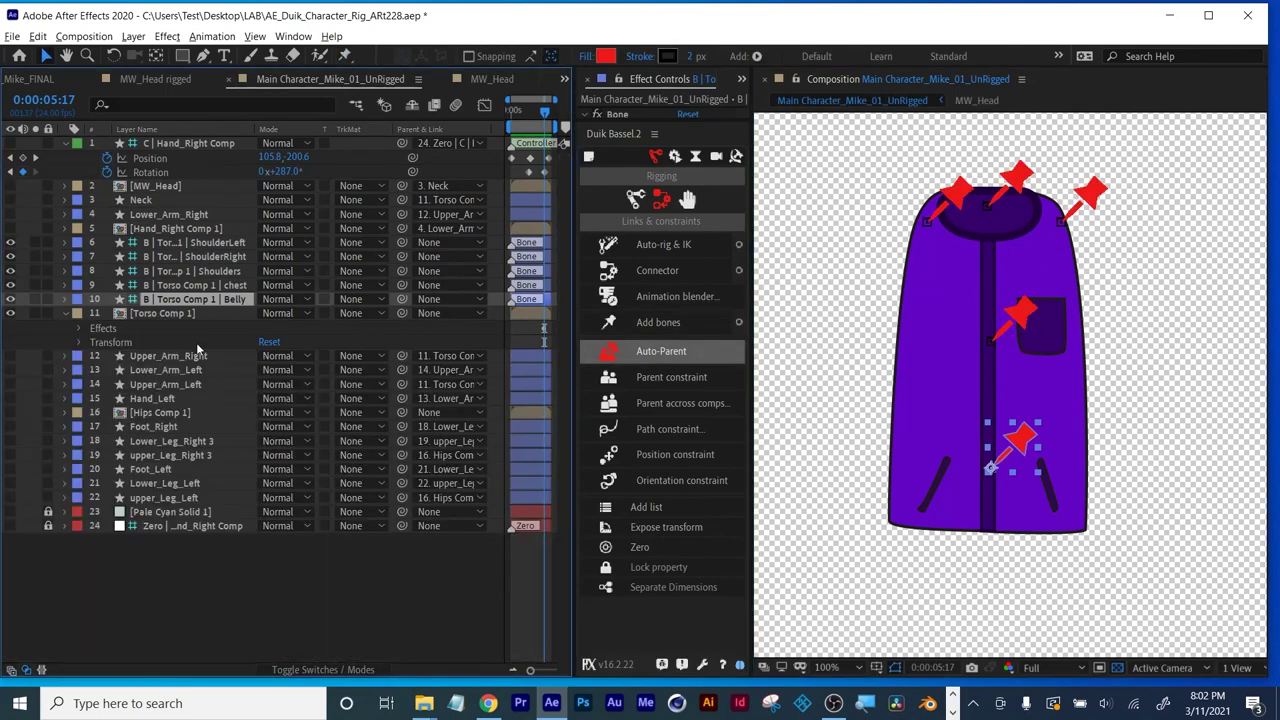
pyautogui.click(152, 315)
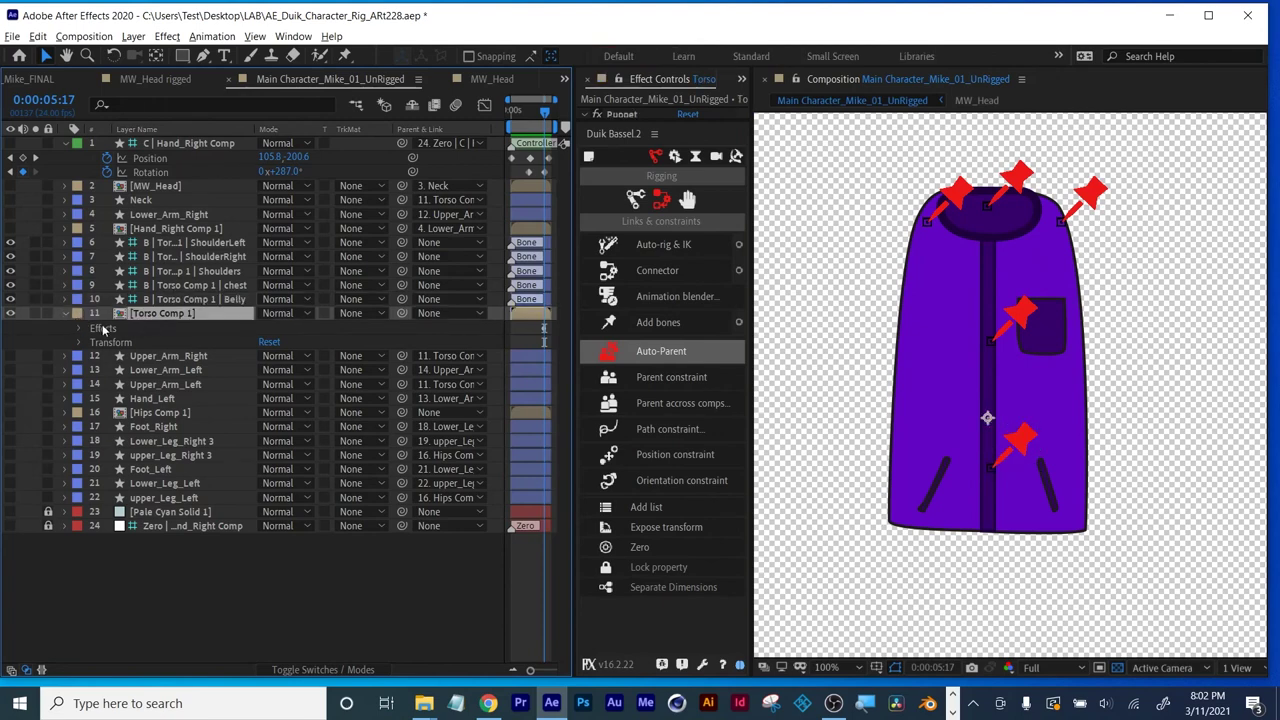
# Create a Duik rotation-and-position controller for the torso's Belly bone.
pyautogui.click(184, 302)
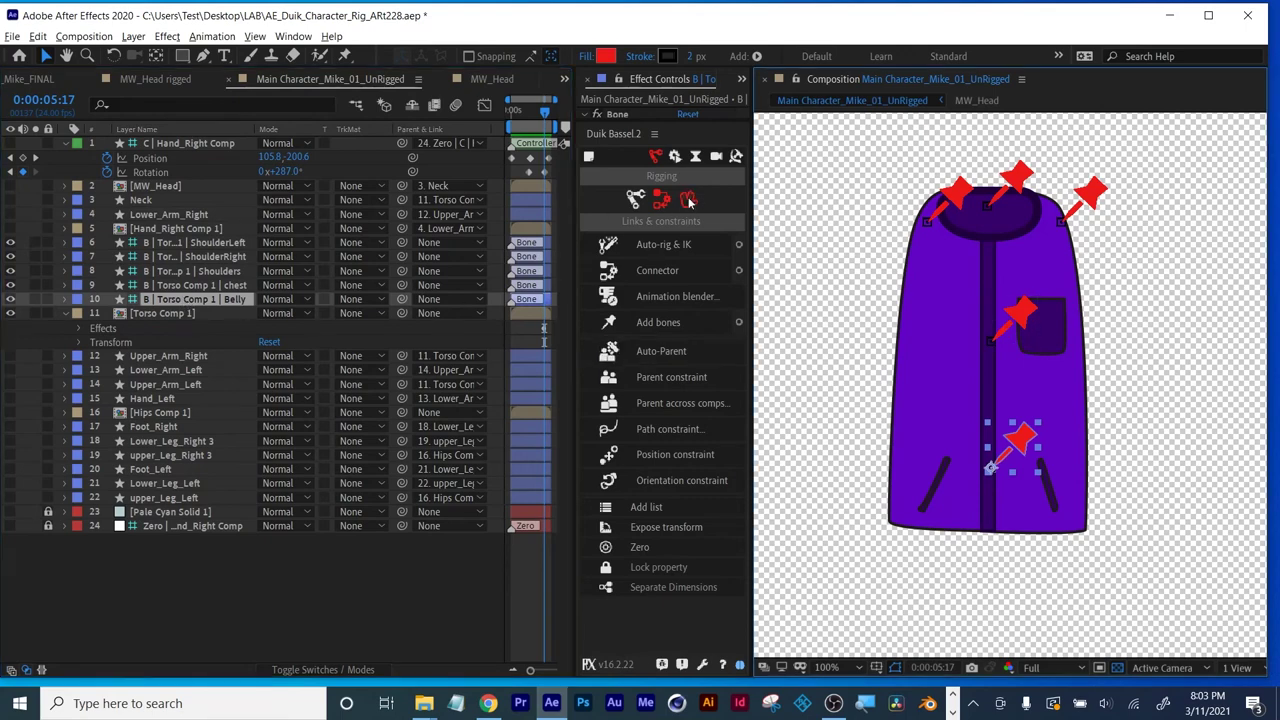
pyautogui.click(687, 200)
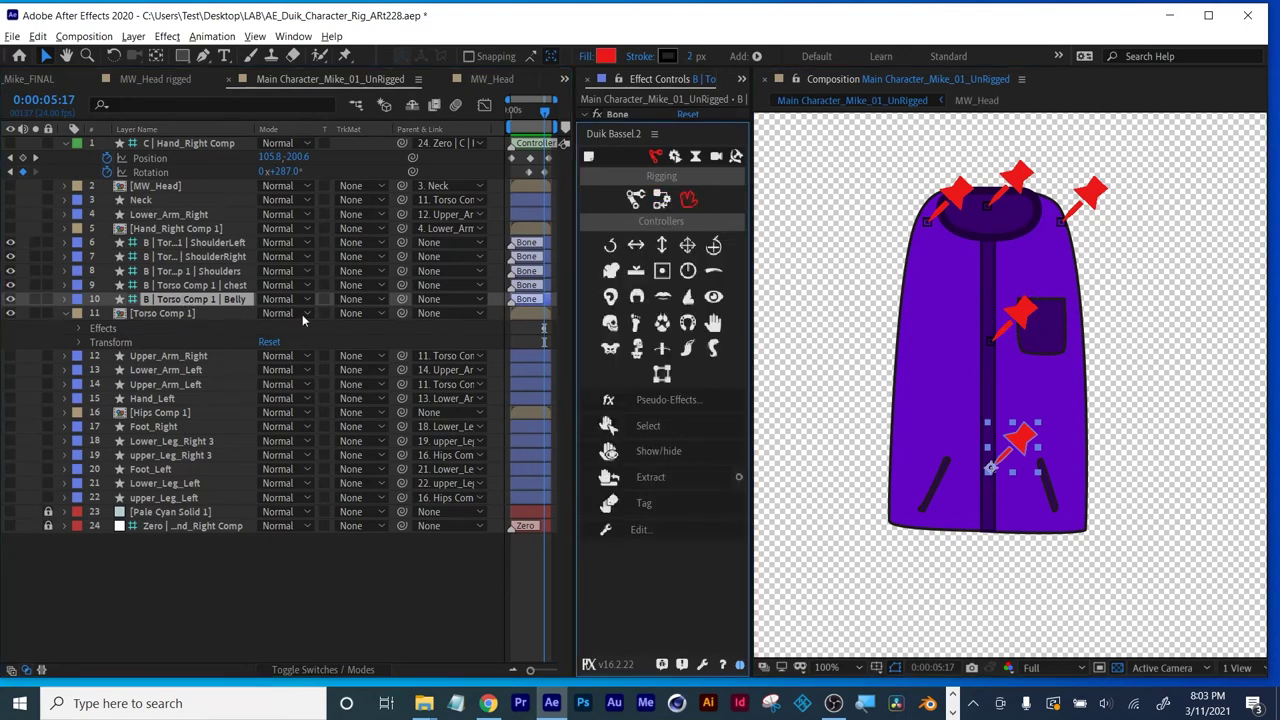
pyautogui.click(713, 245)
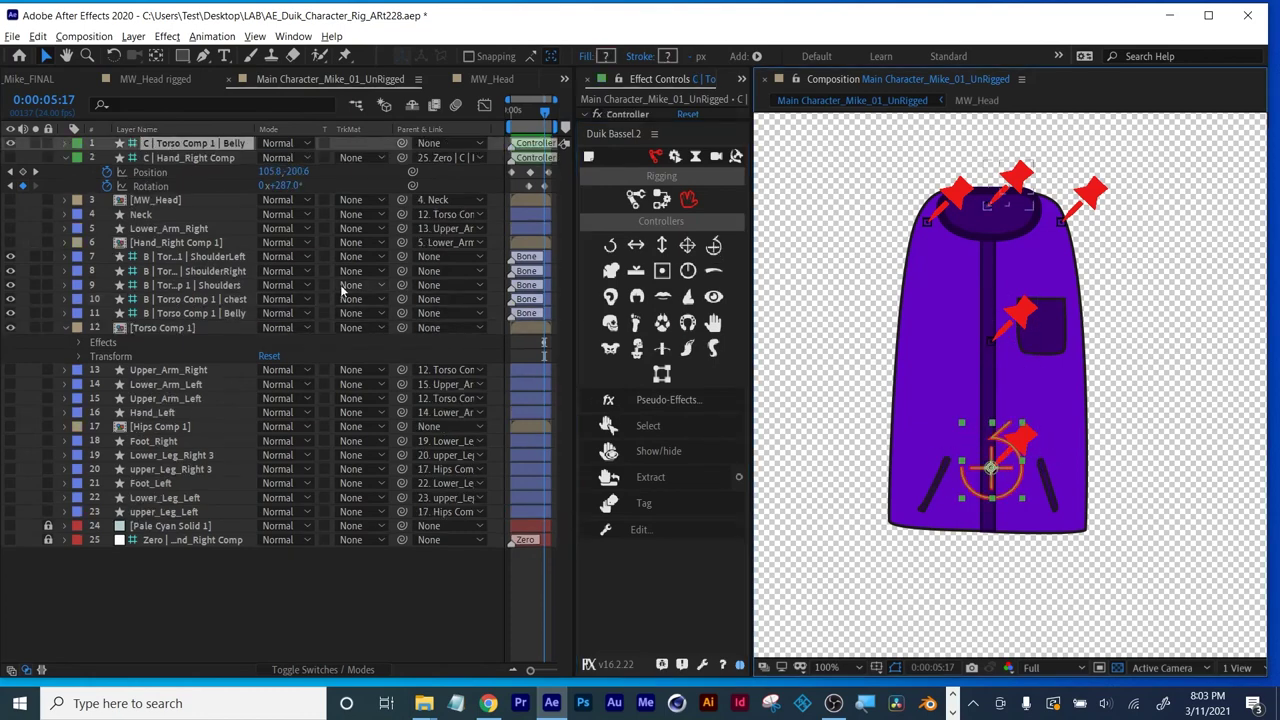
# Widen the layer name column and create a Duik position controller for the chest bone.
pyautogui.click(185, 300)
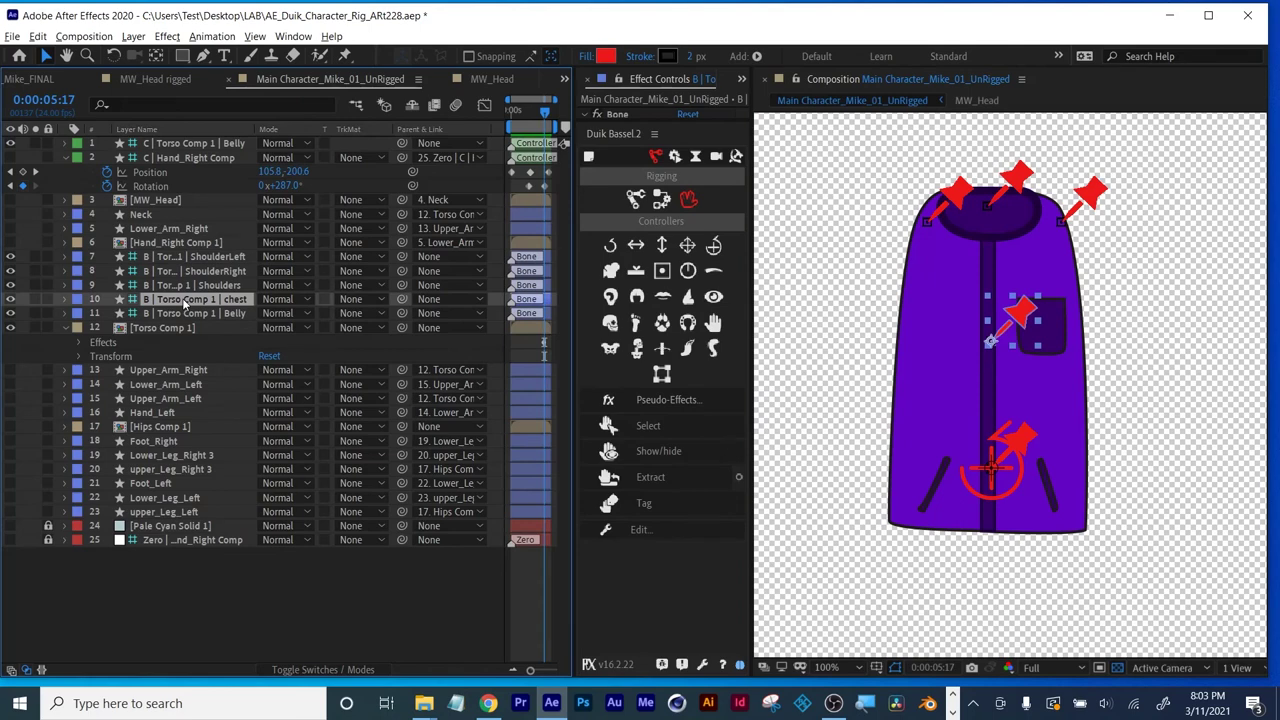
pyautogui.moveTo(253, 128); pyautogui.dragTo(293, 128)
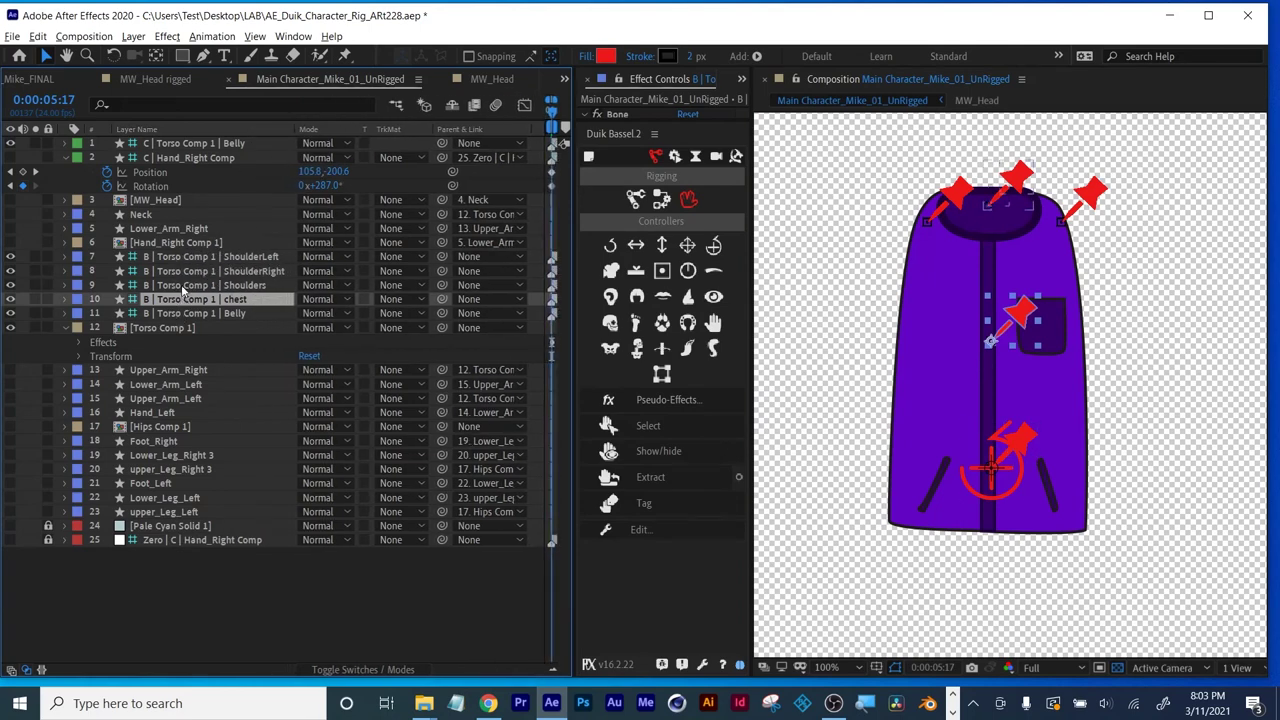
pyautogui.click(688, 247)
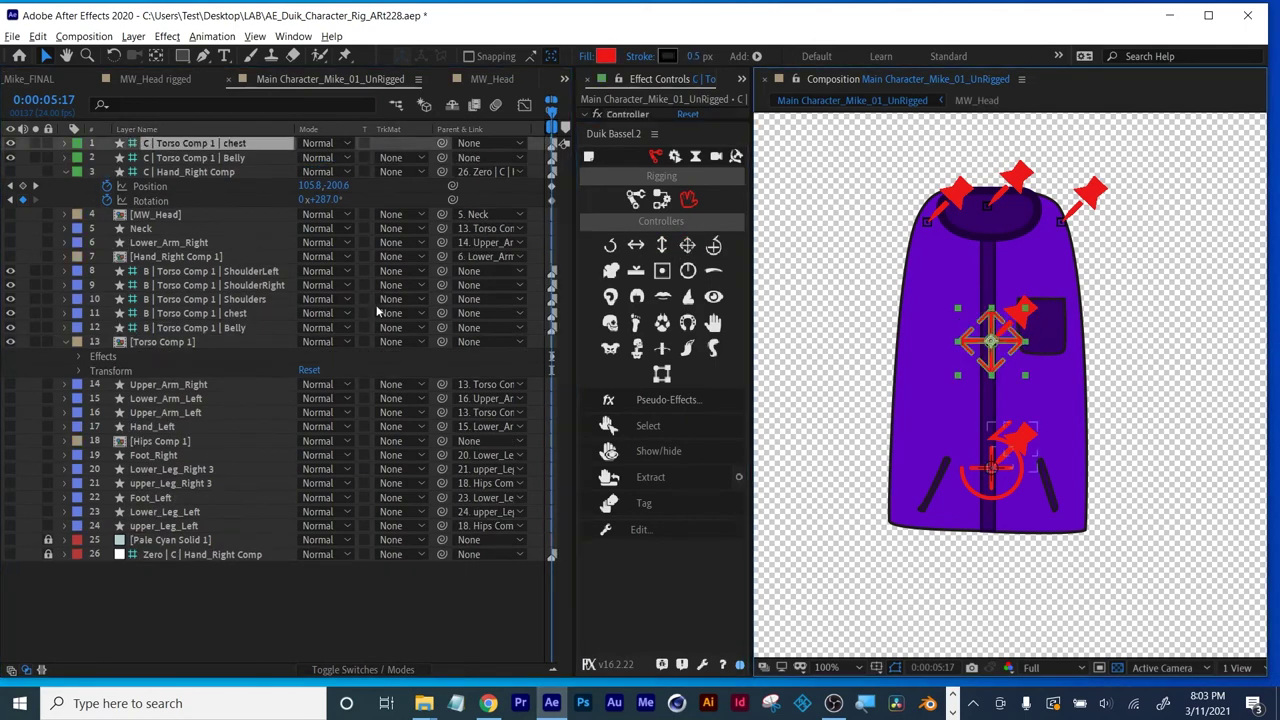
# Create a rotation-and-position controller for the Shoulders bone and a position controller for the ShoulderRight bone.
pyautogui.click(198, 300)
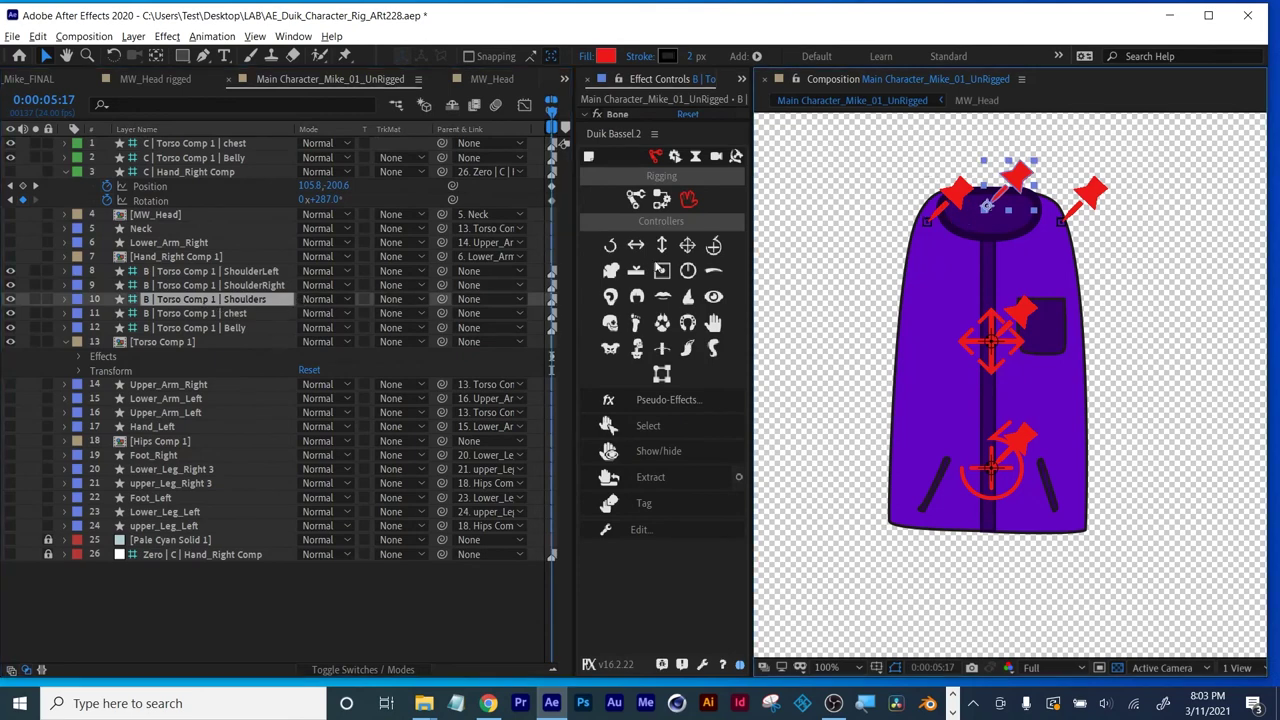
pyautogui.click(714, 246)
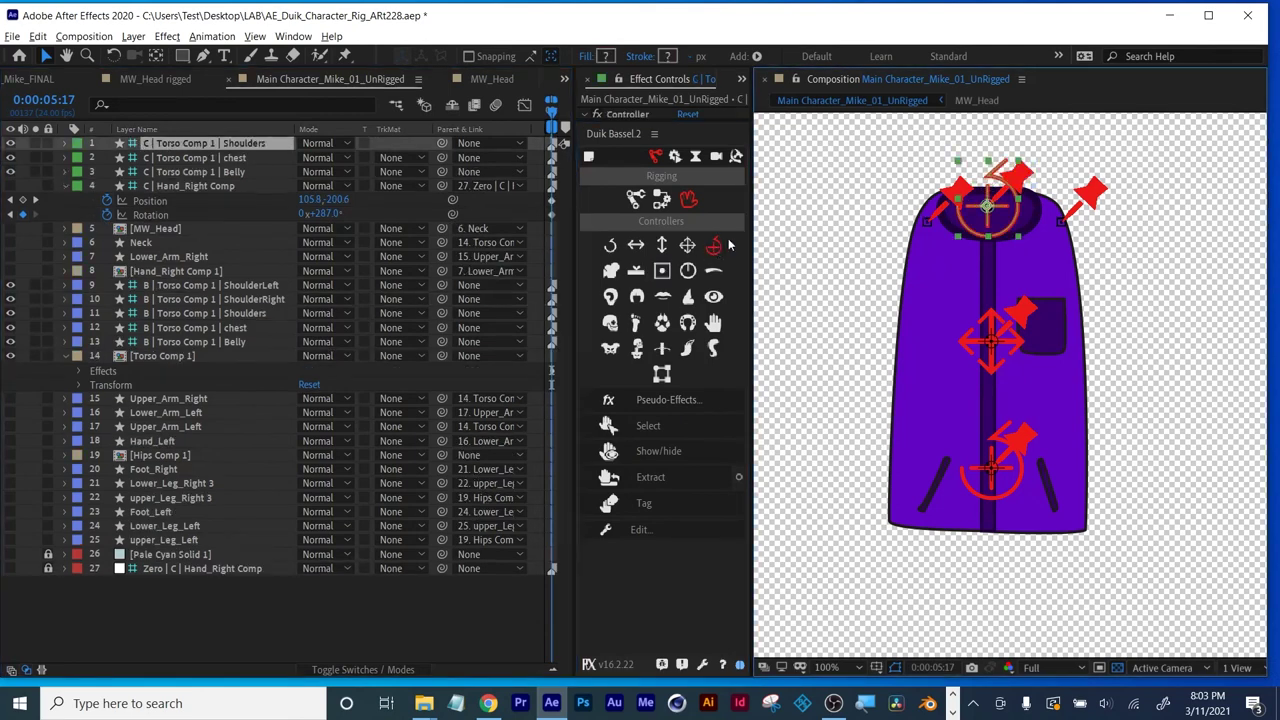
pyautogui.click(252, 300)
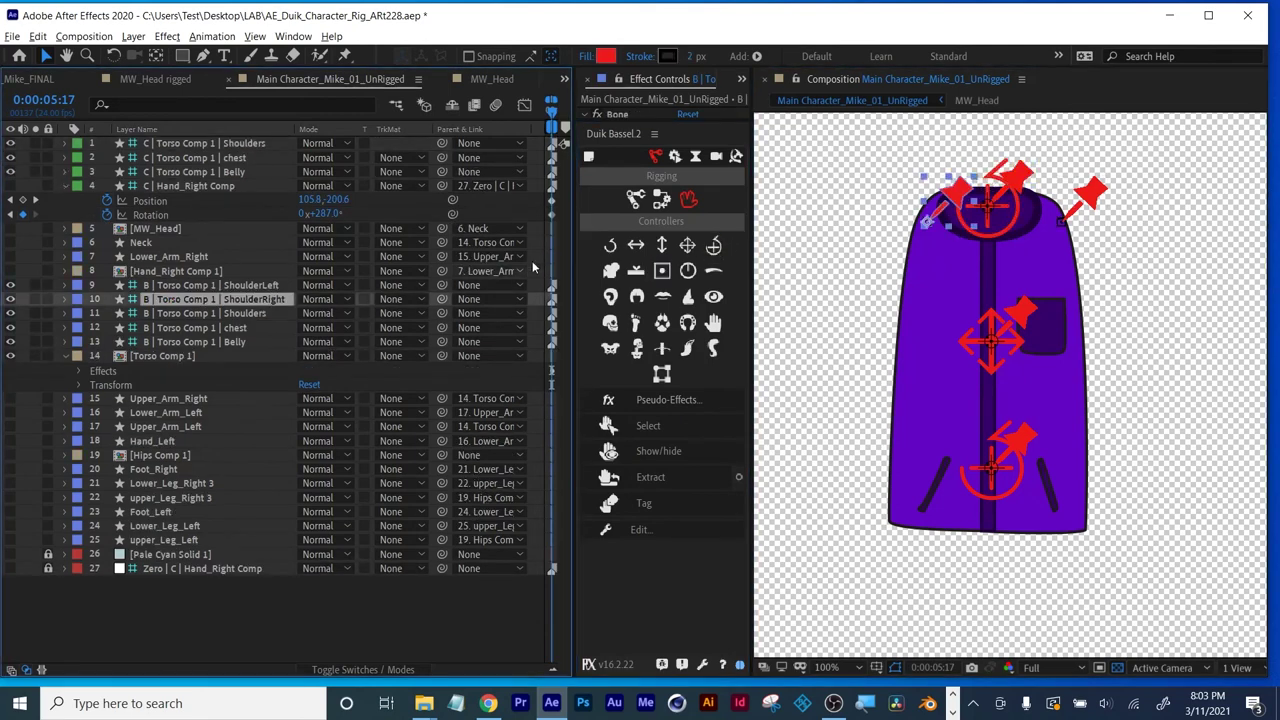
pyautogui.click(687, 245)
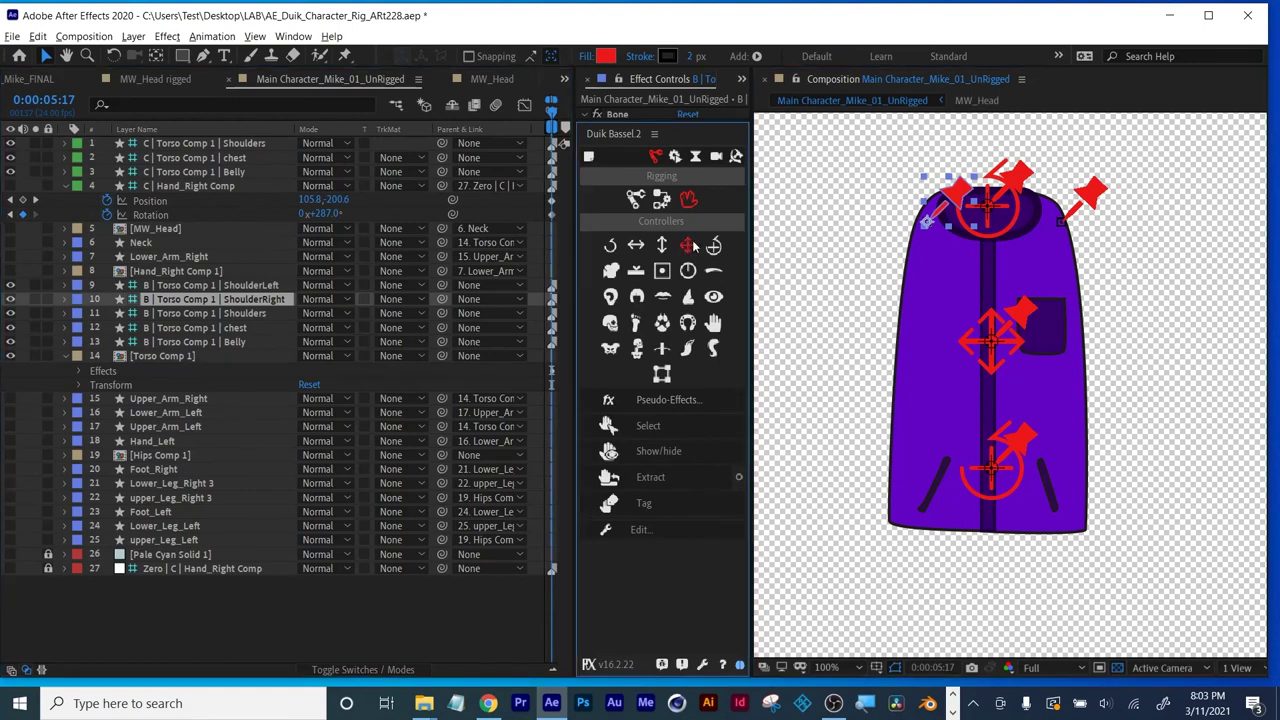
# Create a Duik position controller for the torso's ShoulderLeft bone.
pyautogui.click(250, 300)
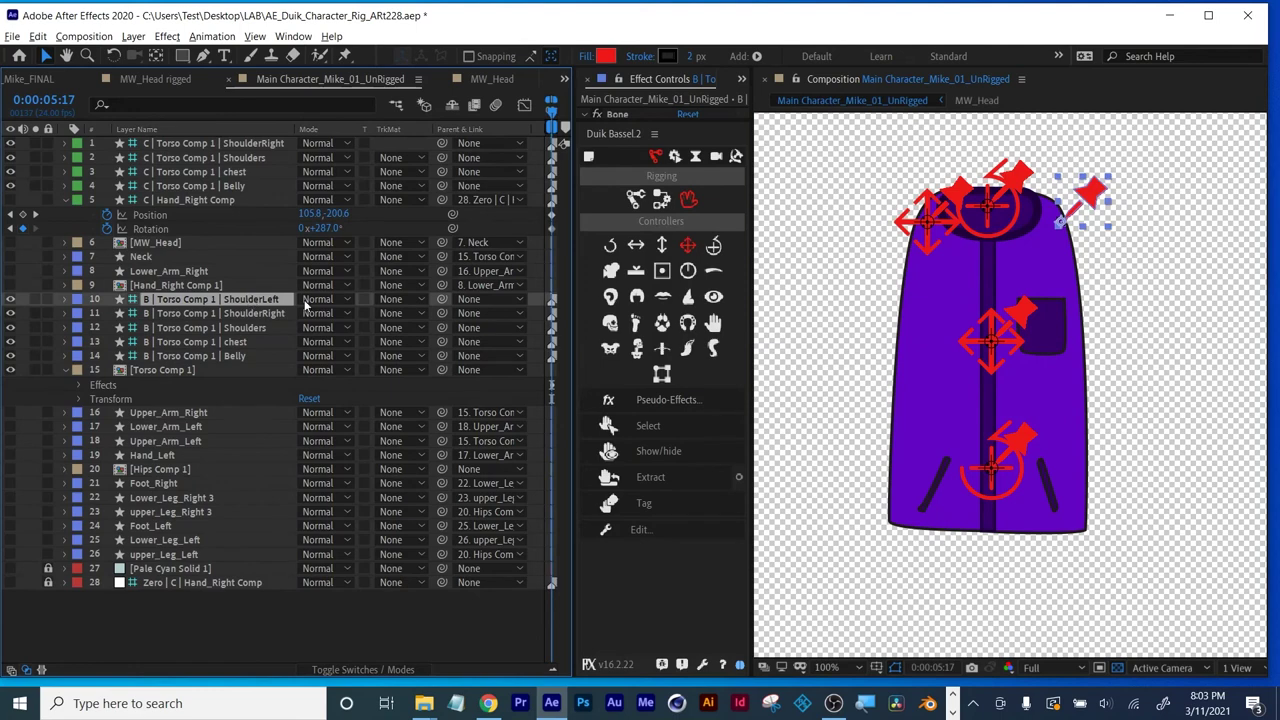
pyautogui.click(687, 245)
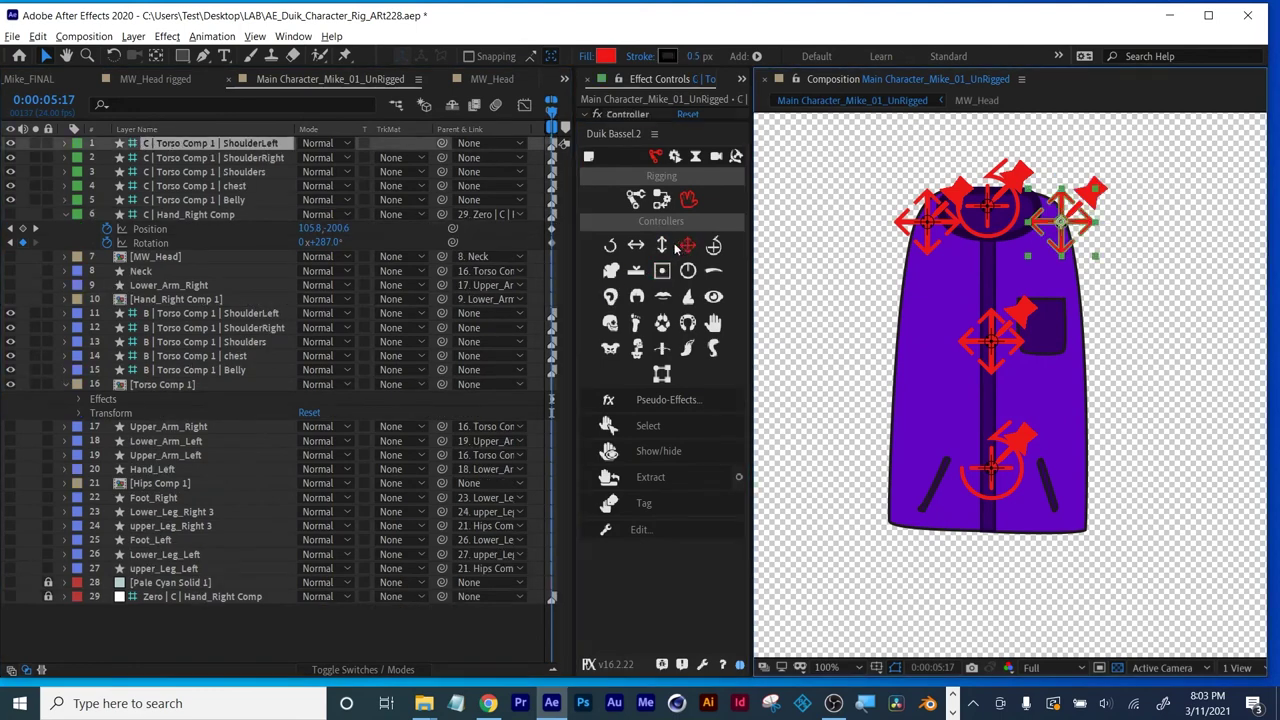
# Turn on hiding of shy layers, show the layer switches, and mark the five torso bone layers as shy.
pyautogui.click(197, 318)
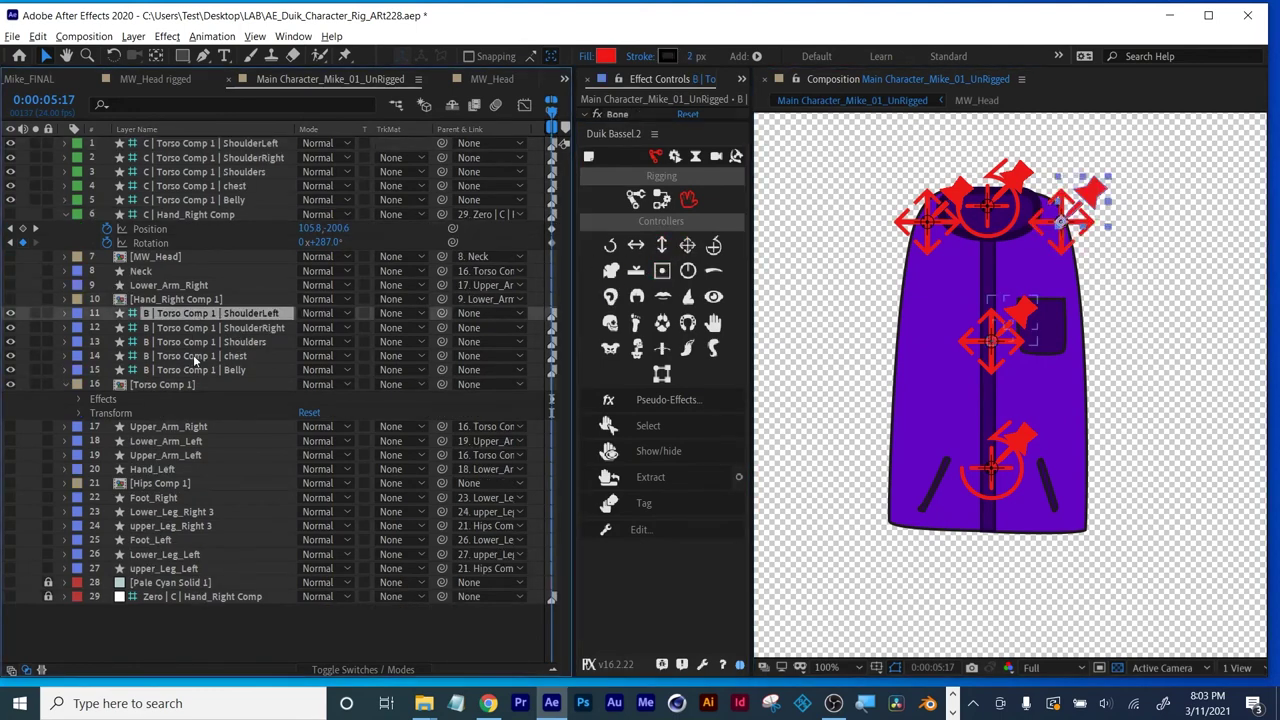
pyautogui.keyDown('shift'); pyautogui.click(194, 370); pyautogui.keyUp('shift')
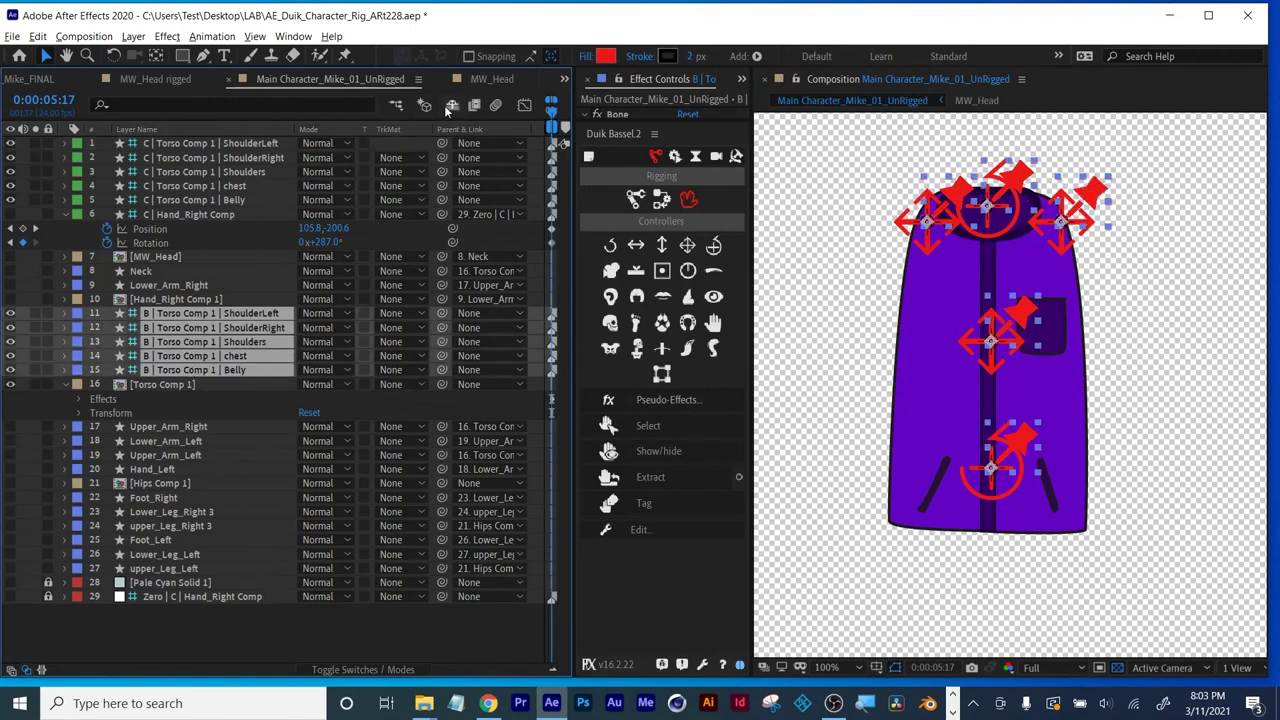
pyautogui.click(454, 107)
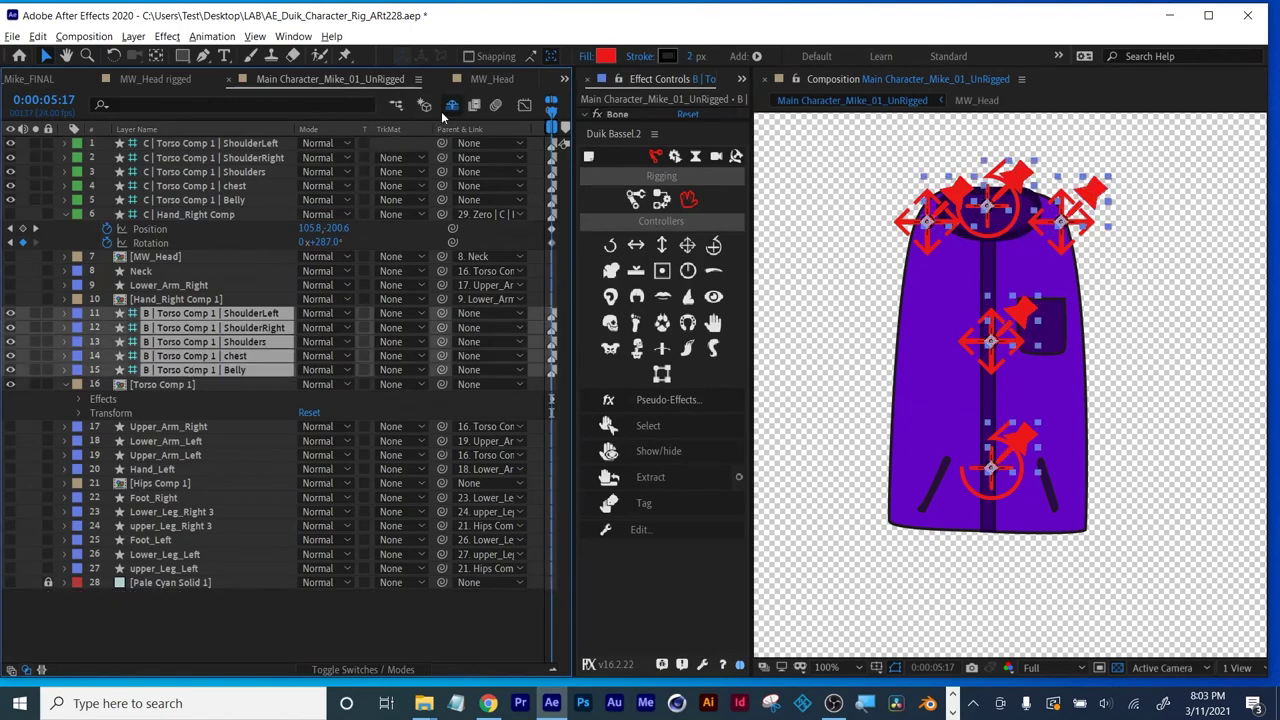
pyautogui.click(395, 670)
pyautogui.click(304, 370)
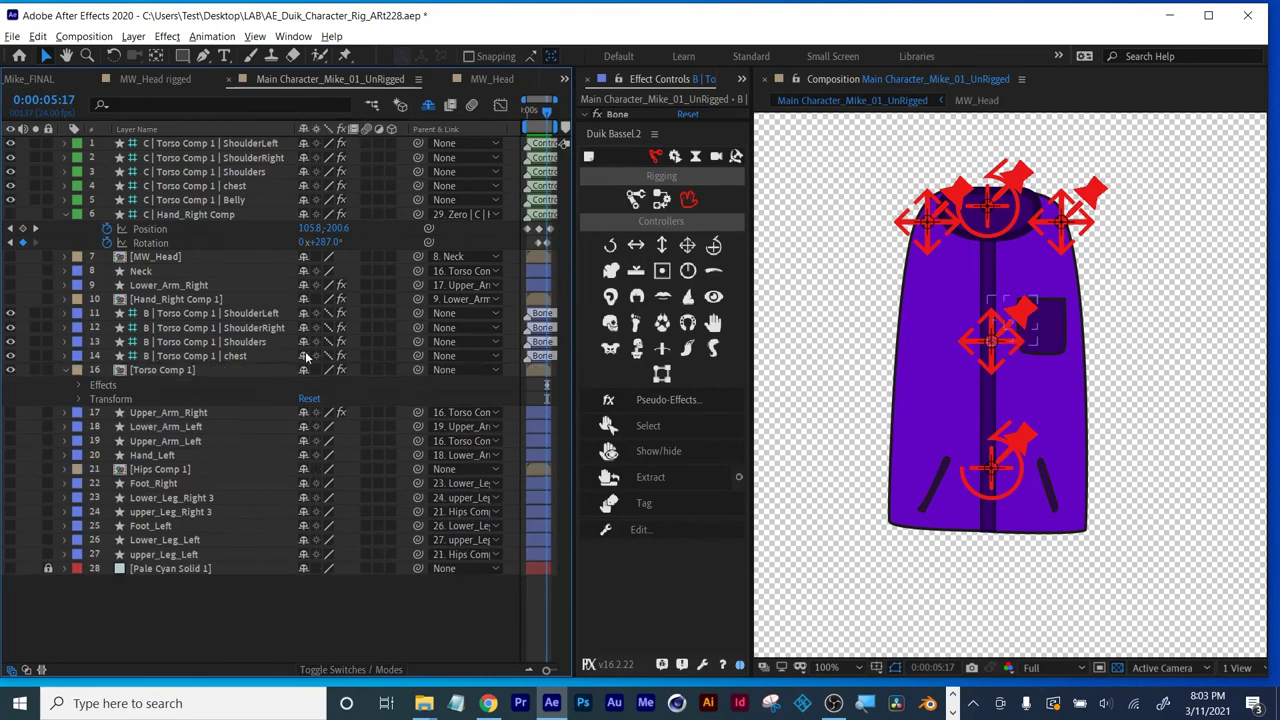
pyautogui.click(304, 356)
pyautogui.click(304, 342)
pyautogui.click(304, 328)
pyautogui.click(304, 313)
# Try moving the torso's chest controller, and undo the move and the hiding of the bone layers.
pyautogui.click(648, 425)
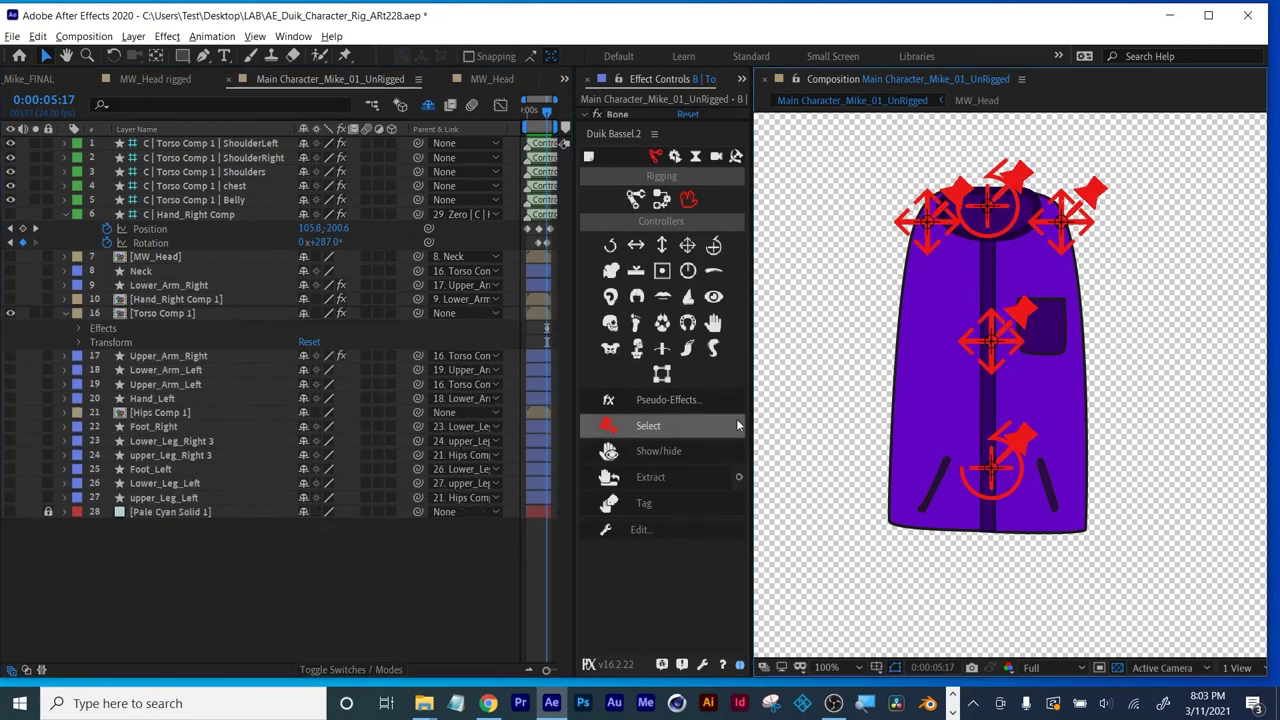
pyautogui.moveTo(1000, 345); pyautogui.dragTo(980, 341)
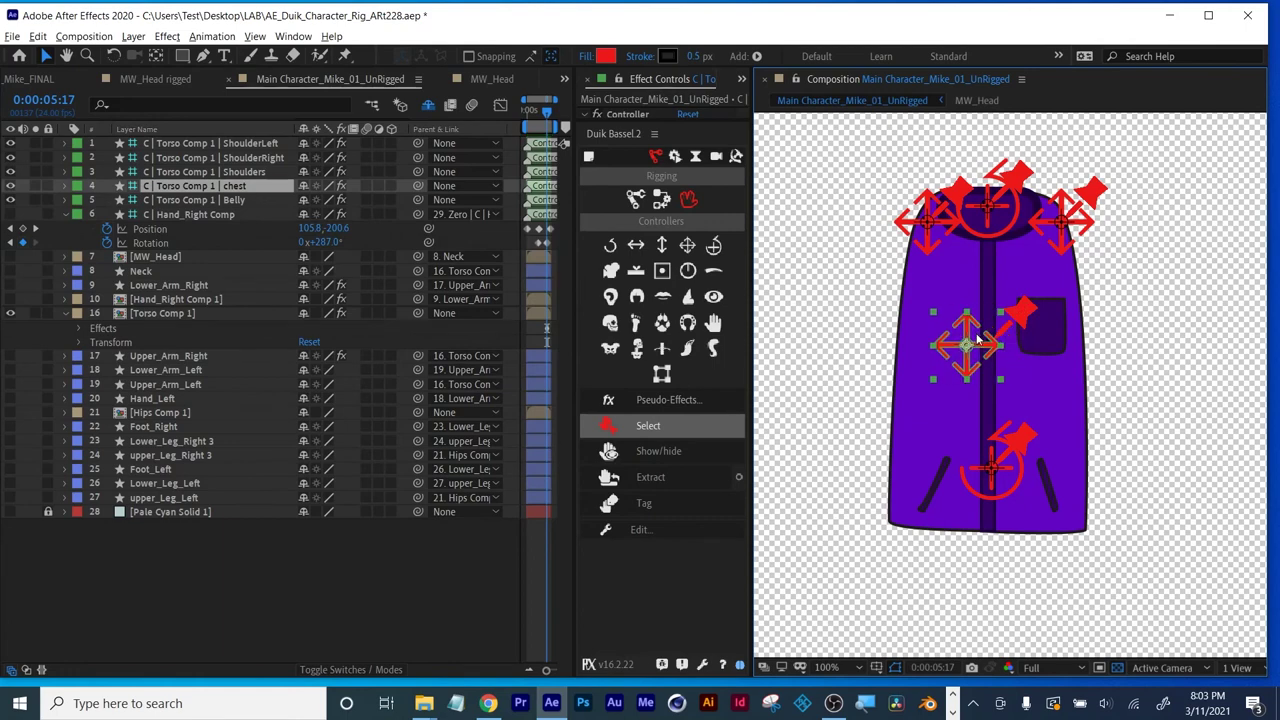
pyautogui.hotkey('ctrl', 'z')
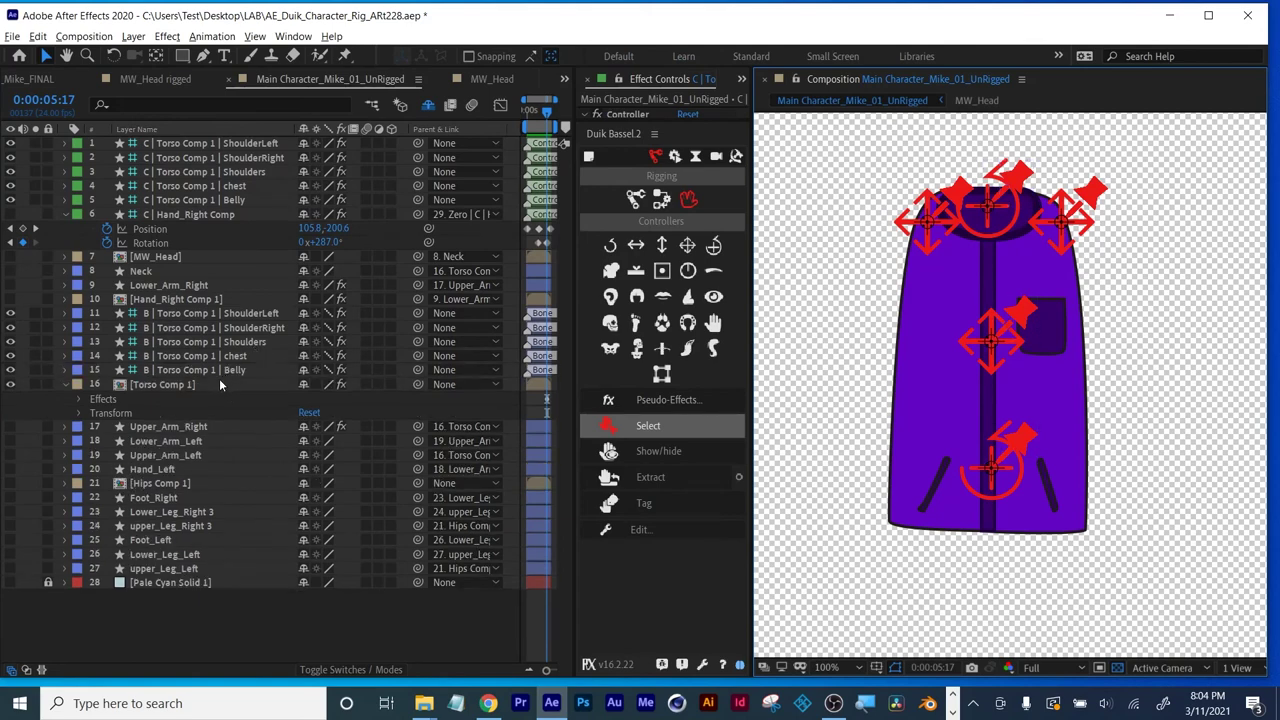
# Parent the torso's Belly and chest bones to their matching controllers.
pyautogui.click(226, 371)
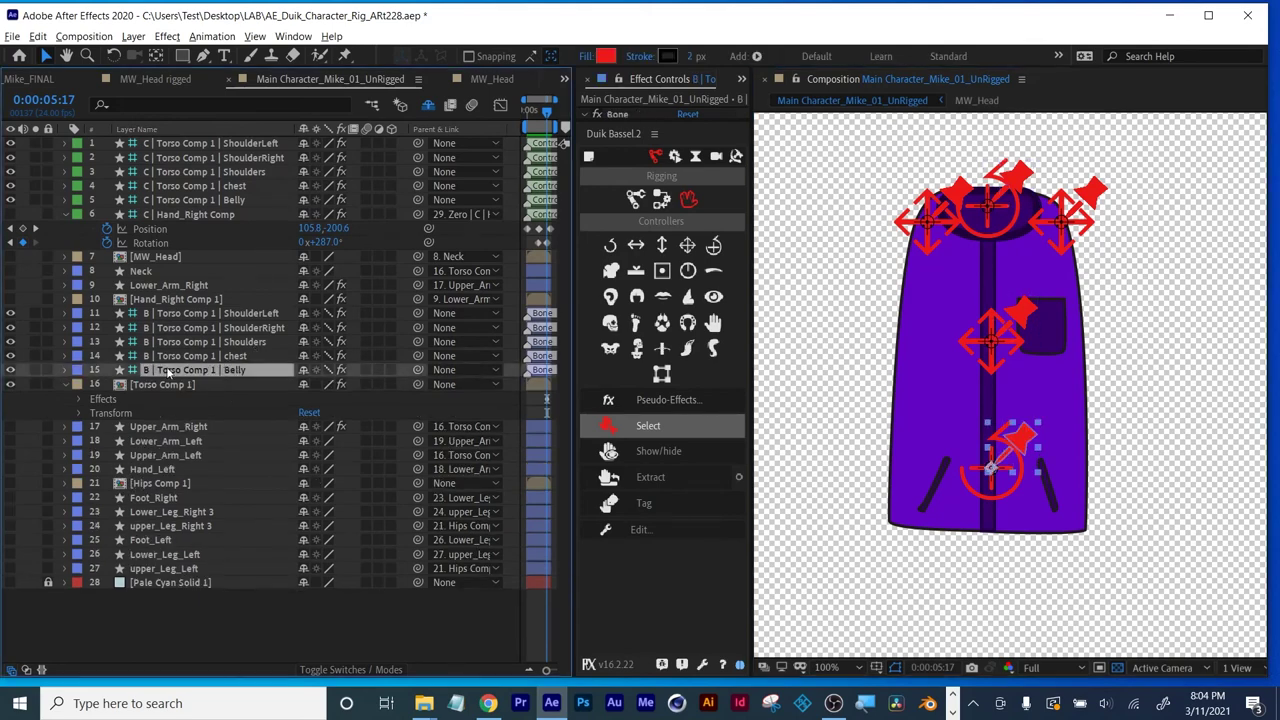
pyautogui.moveTo(418, 370); pyautogui.dragTo(150, 200)
pyautogui.click(225, 356)
pyautogui.moveTo(418, 356); pyautogui.dragTo(230, 188)
# Parent the Shoulders, ShoulderRight and ShoulderLeft bones to their matching torso controllers.
pyautogui.click(225, 342)
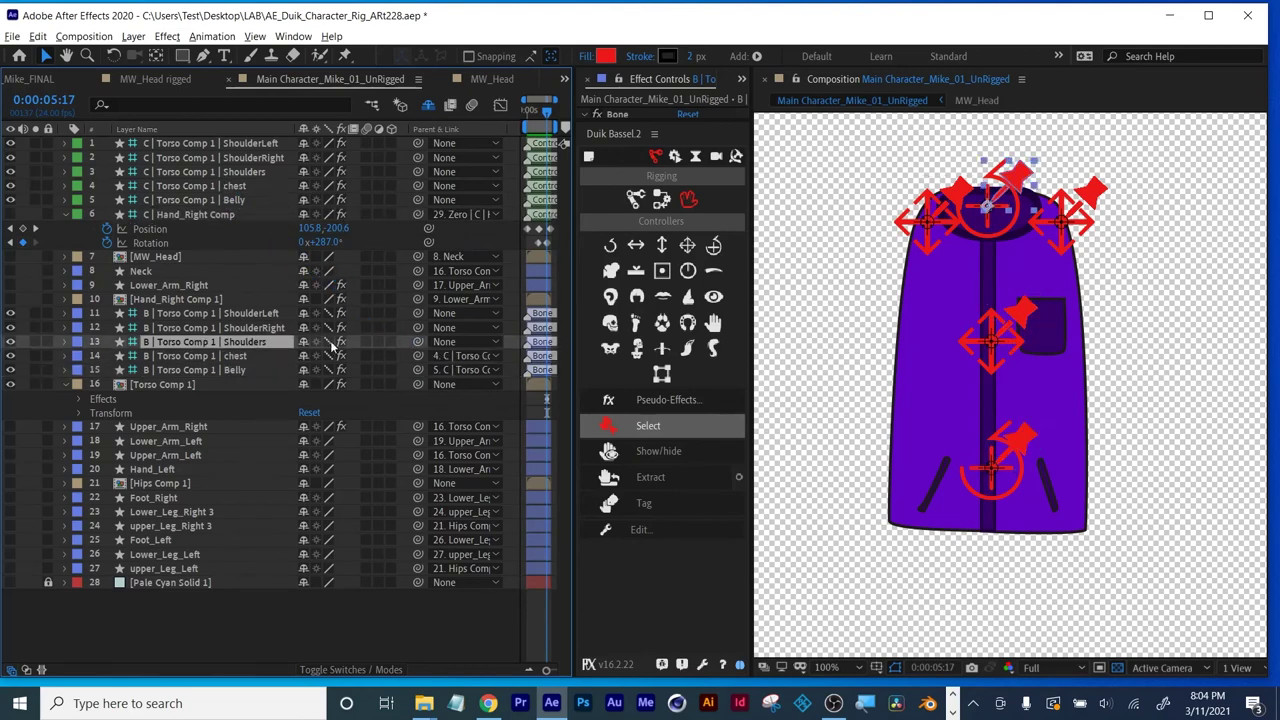
pyautogui.moveTo(418, 342); pyautogui.dragTo(231, 188)
pyautogui.click(260, 328)
pyautogui.moveTo(418, 328); pyautogui.dragTo(258, 158)
pyautogui.click(250, 313)
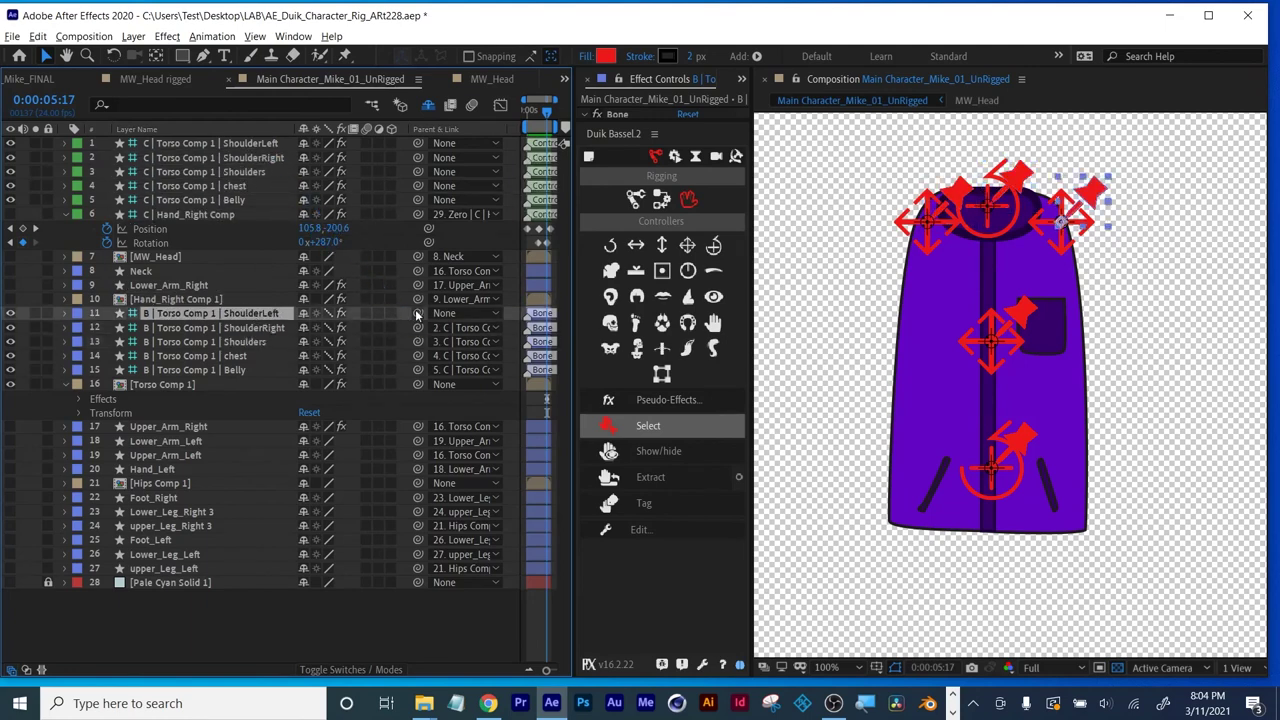
pyautogui.moveTo(418, 313); pyautogui.dragTo(262, 146)
# Mark the five torso bones as shy, test the chest controller by moving it, and undo the move.
pyautogui.keyDown('shift'); pyautogui.click(198, 370); pyautogui.keyUp('shift')
pyautogui.click(304, 372)
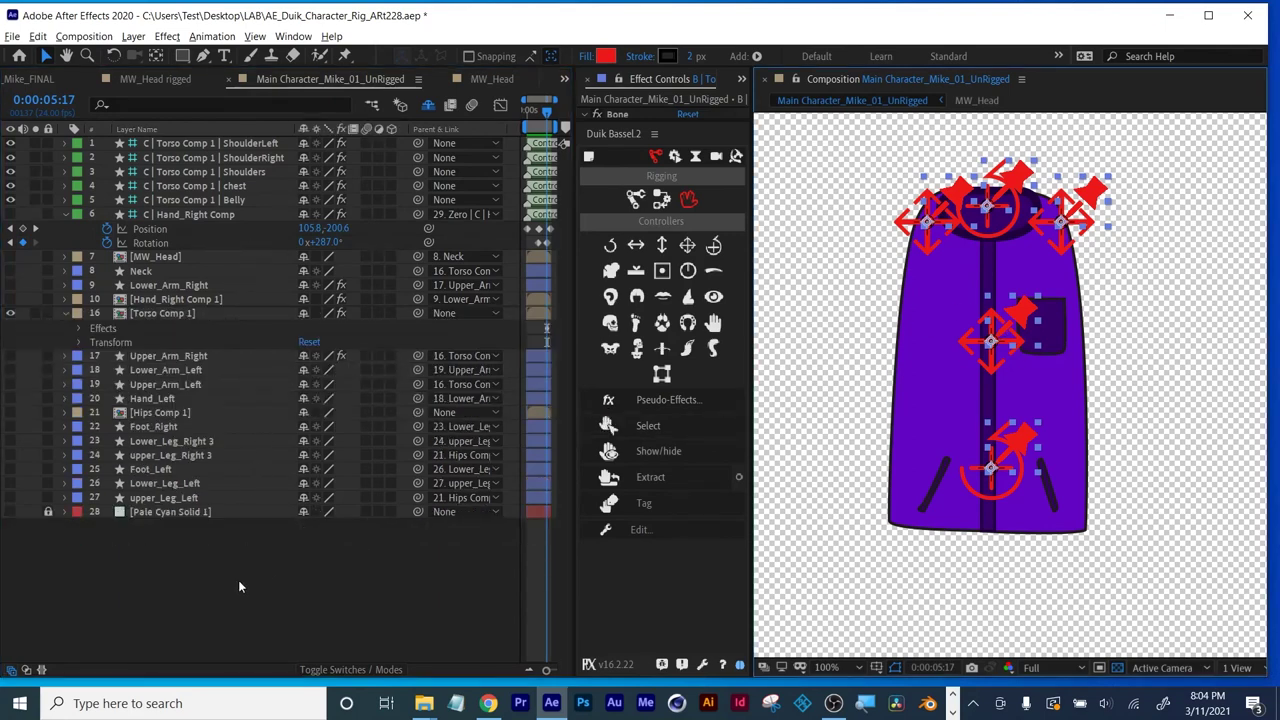
pyautogui.click(991, 338)
pyautogui.moveTo(993, 338); pyautogui.dragTo(970, 338)
pyautogui.hotkey('ctrl', 'z')
pyautogui.hotkey('ctrl', 'z')
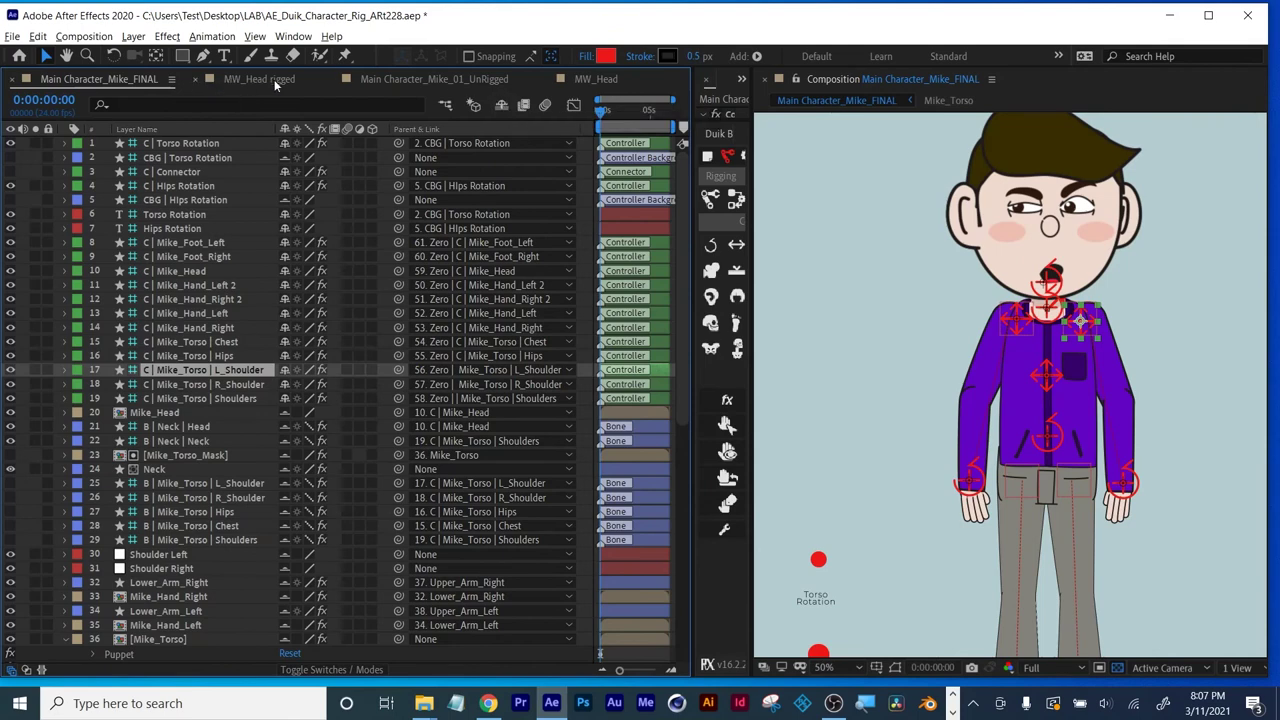
# In the Main Character_Mike_01_UnRigged composition, parent the ShoulderRight and ShoulderLeft controllers to the Shoulders controller.
pyautogui.click(434, 78)
pyautogui.click(228, 158)
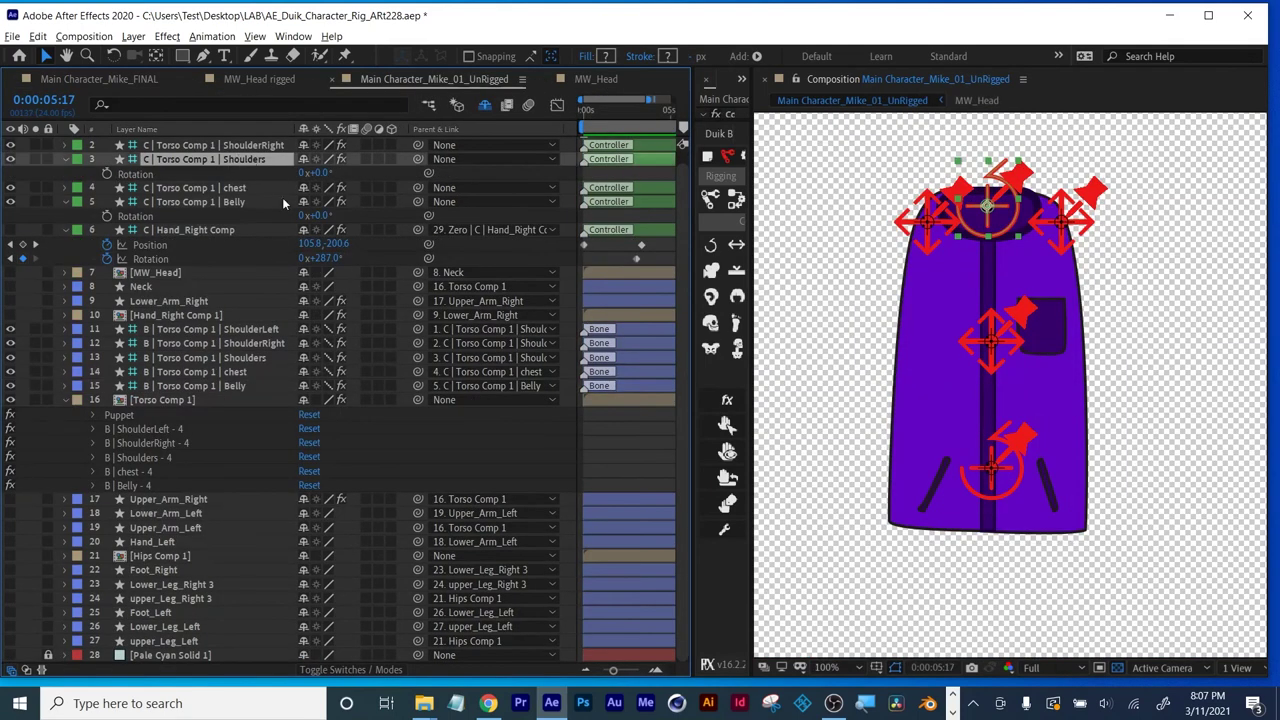
pyautogui.scroll(1, 268, 244)
pyautogui.click(270, 158)
pyautogui.moveTo(420, 158); pyautogui.dragTo(257, 172)
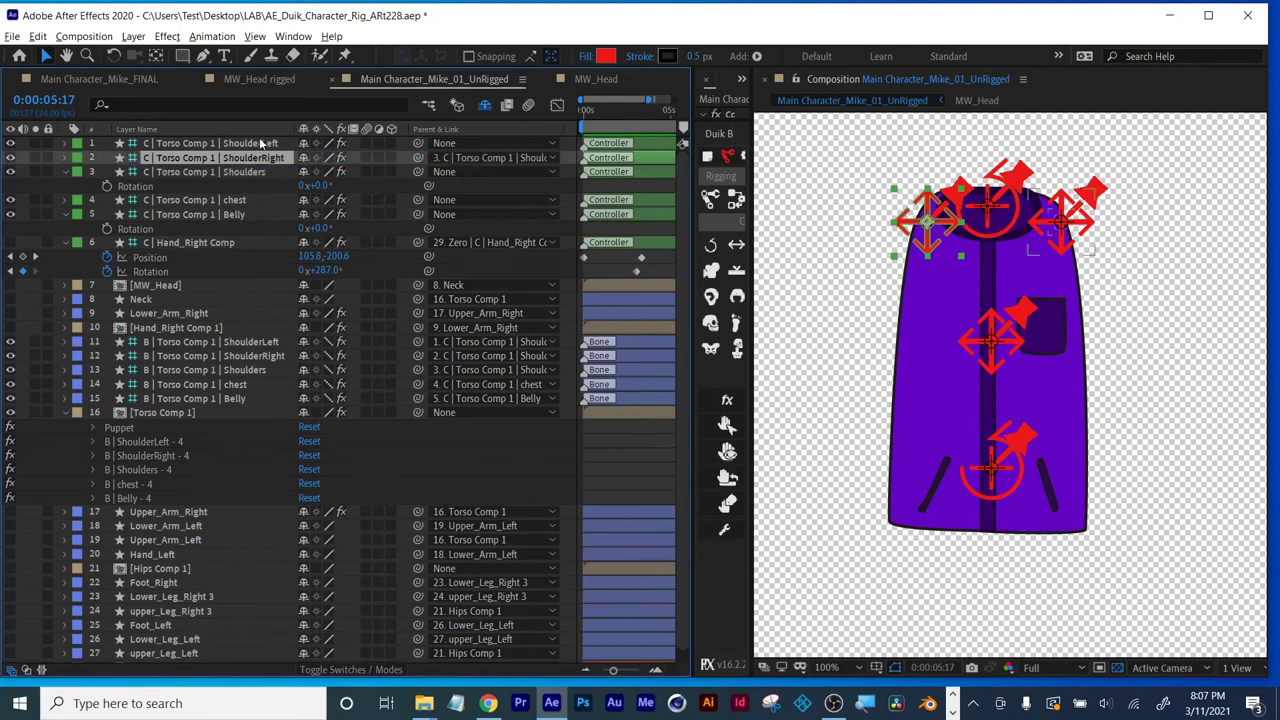
pyautogui.click(280, 143)
pyautogui.moveTo(419, 144); pyautogui.dragTo(250, 174)
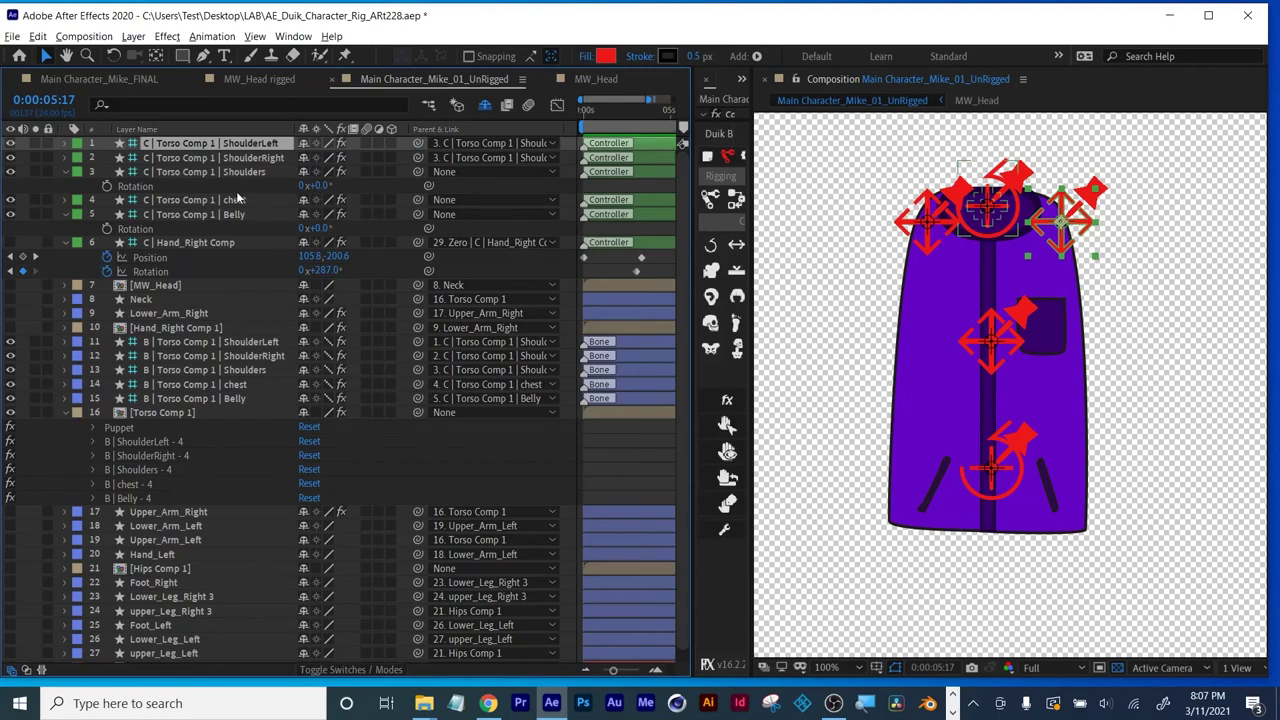
# Test the torso rig by moving the ShoulderRight, Shoulders and chest controllers and rotating the Shoulders controller, and undo each change.
pyautogui.click(140, 79)
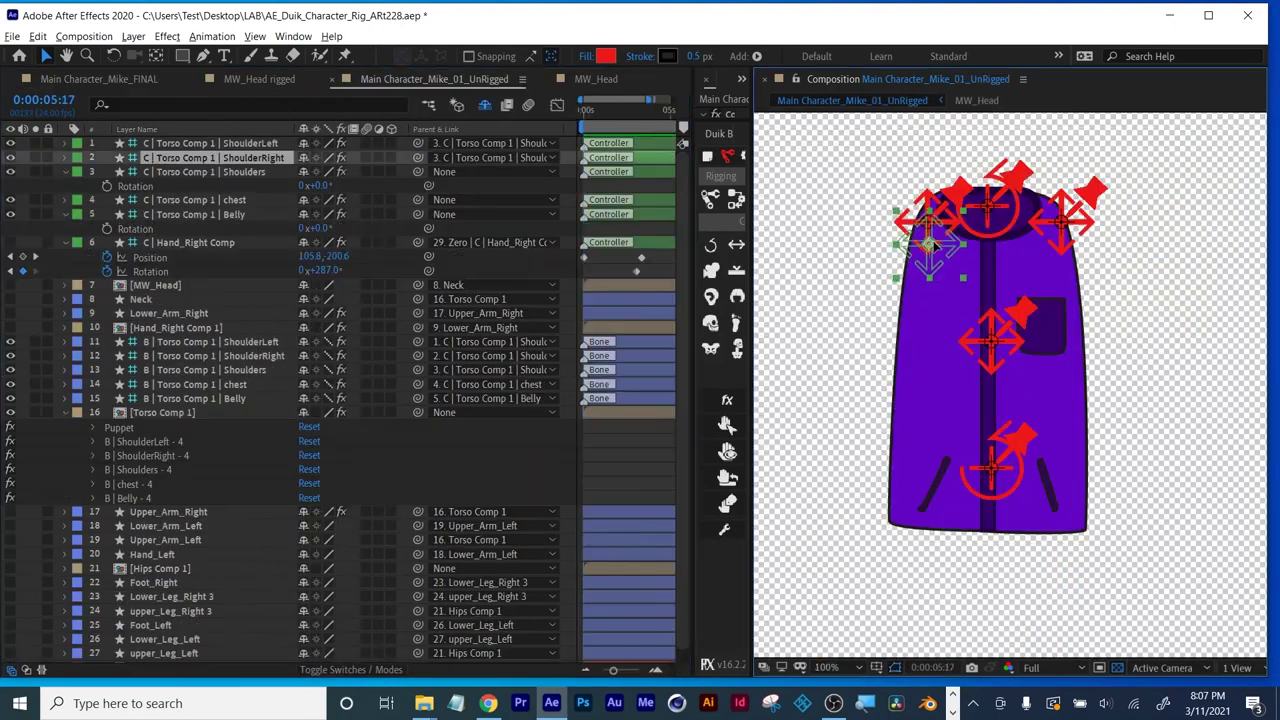
pyautogui.click(434, 79)
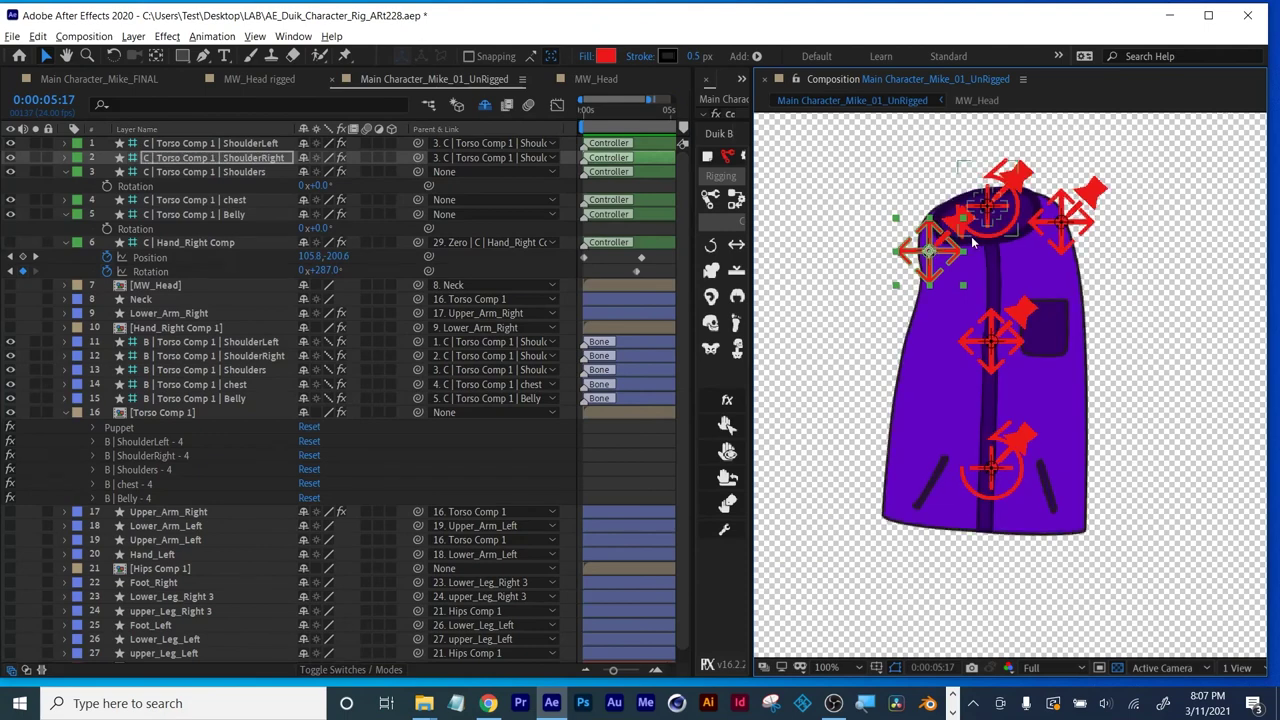
pyautogui.moveTo(955, 232); pyautogui.dragTo(998, 236)
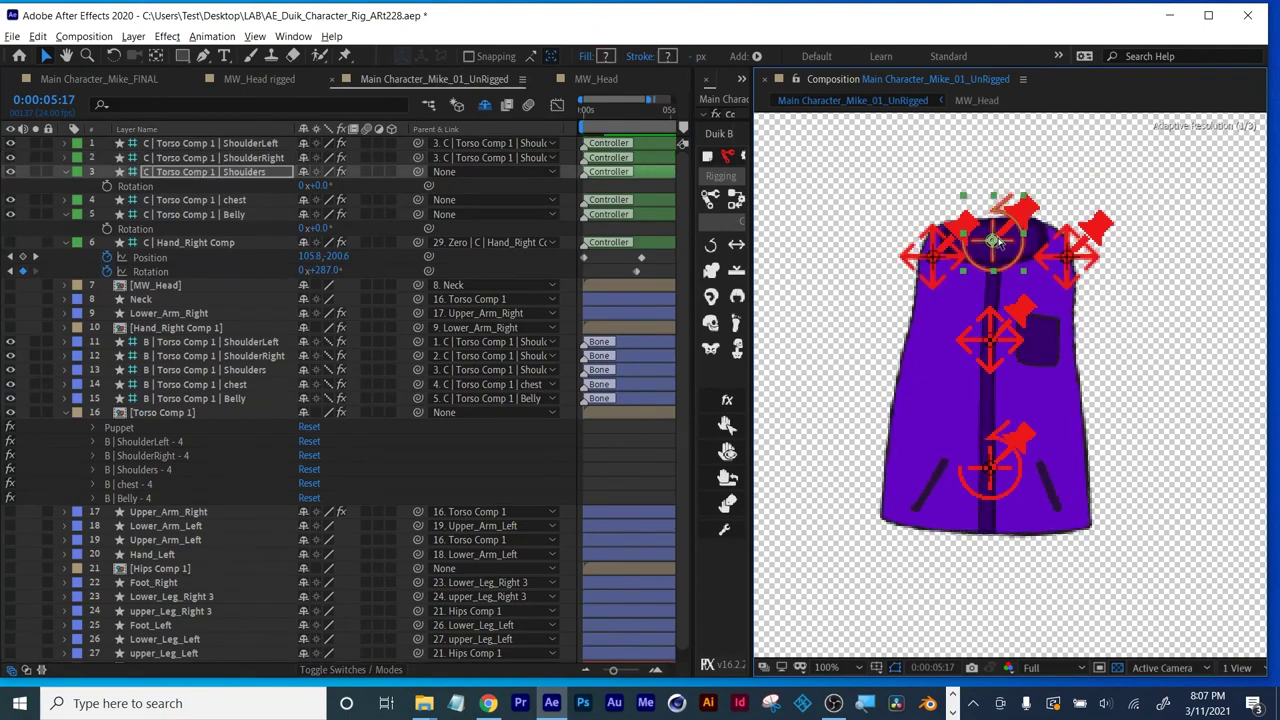
pyautogui.hotkey('ctrl', 'z')
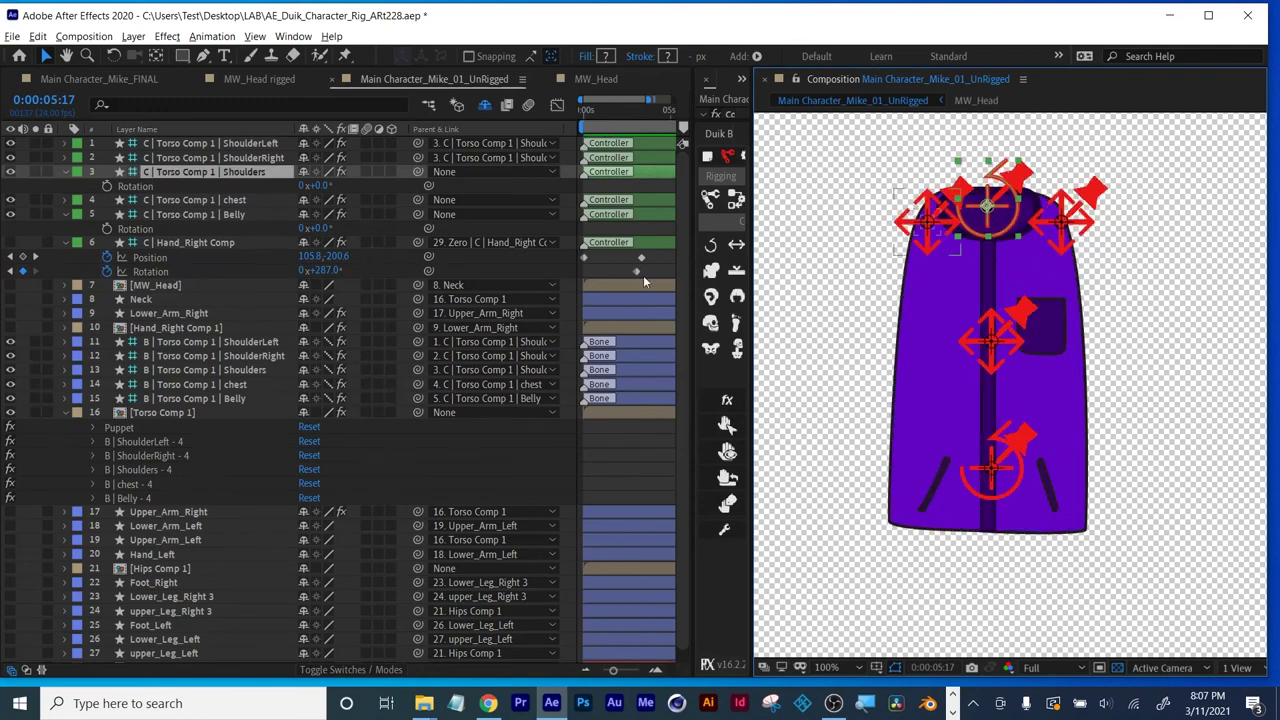
pyautogui.moveTo(316, 186); pyautogui.dragTo(316, 180)
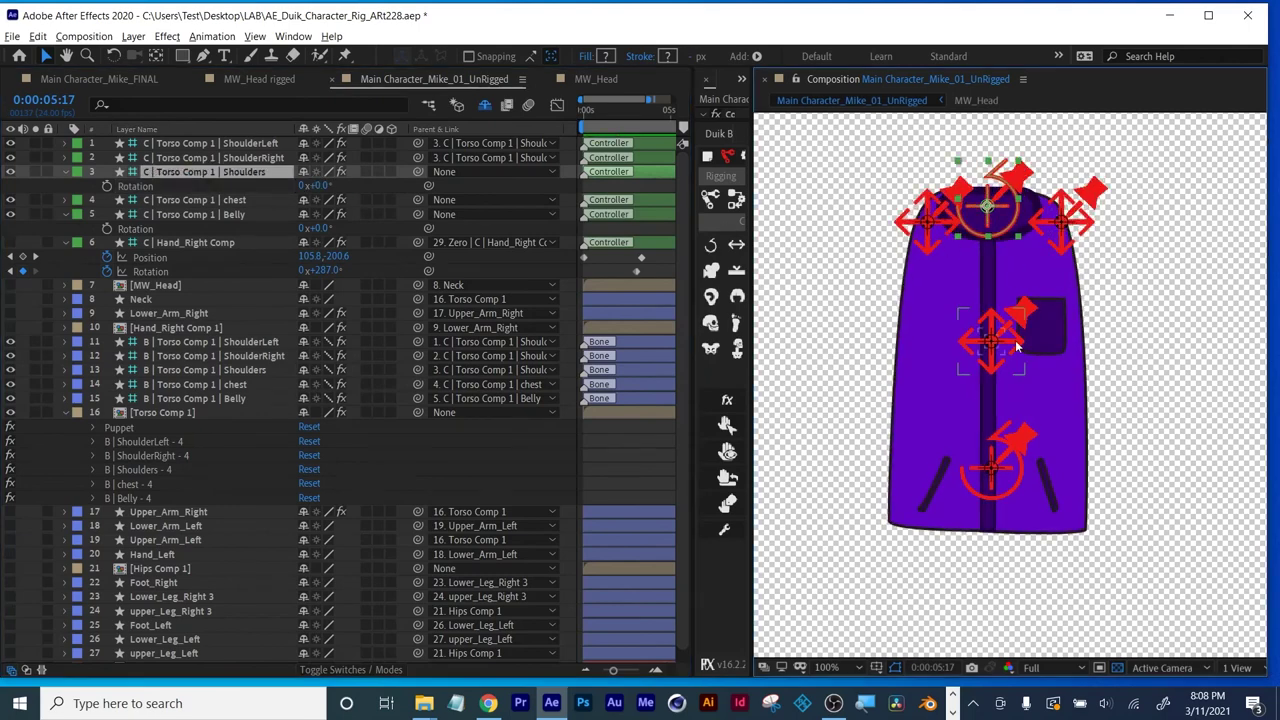
pyautogui.moveTo(991, 338)
pyautogui.mouseDown()
pyautogui.moveTo(957, 341)
pyautogui.moveTo(1012, 345)
pyautogui.mouseUp()
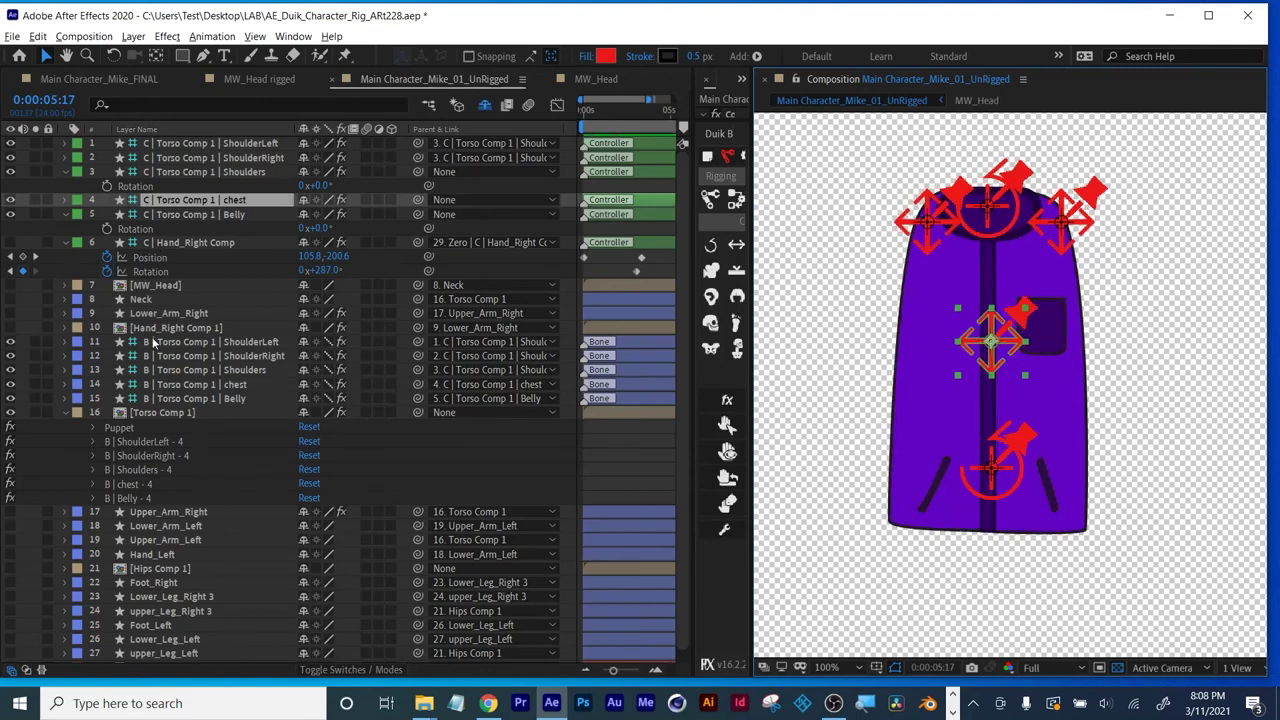
# Collapse the properties of Torso Comp 1 and bring up Duik's links and constraints tools in a wider panel.
pyautogui.click(157, 413)
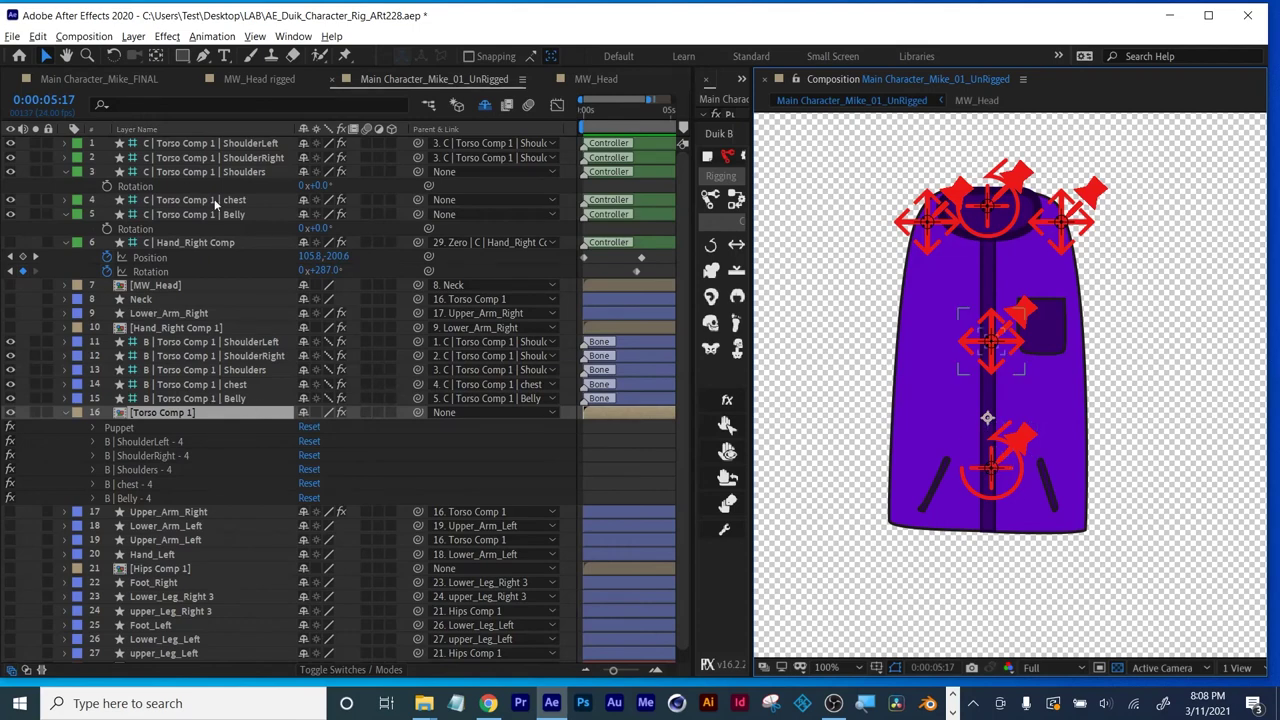
pyautogui.click(66, 412)
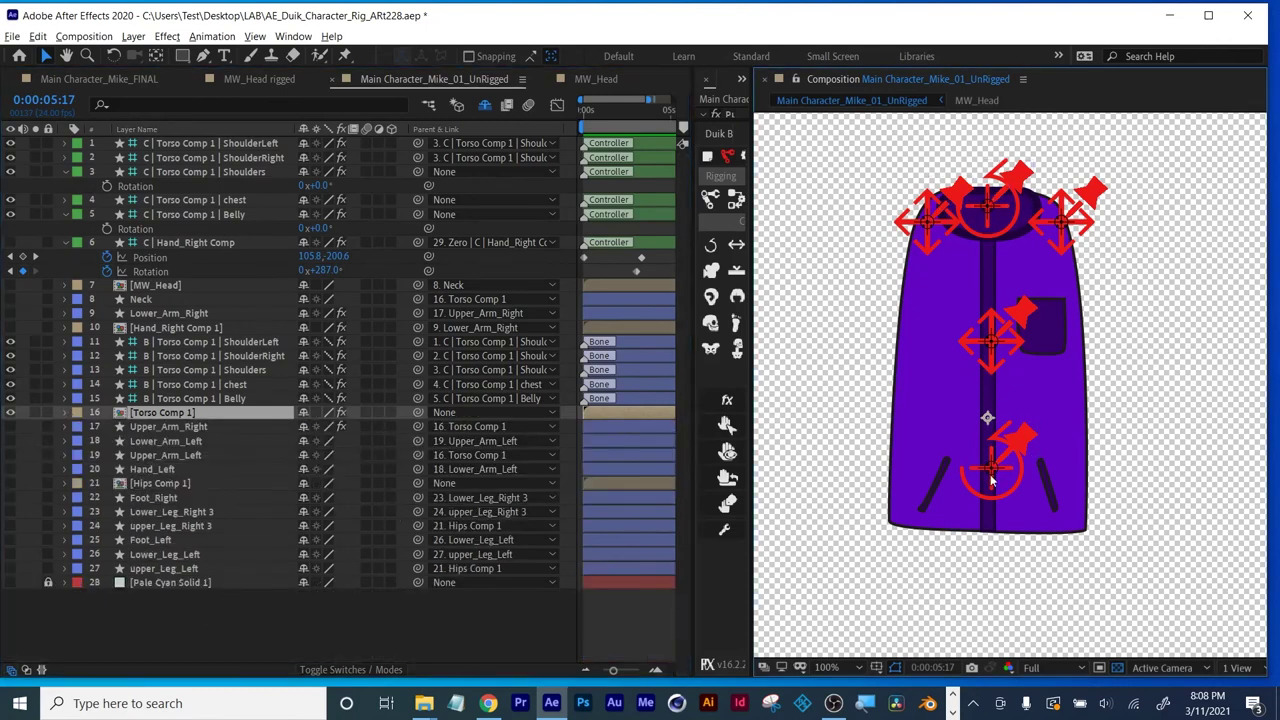
pyautogui.moveTo(752, 381); pyautogui.dragTo(850, 383)
pyautogui.click(168, 418)
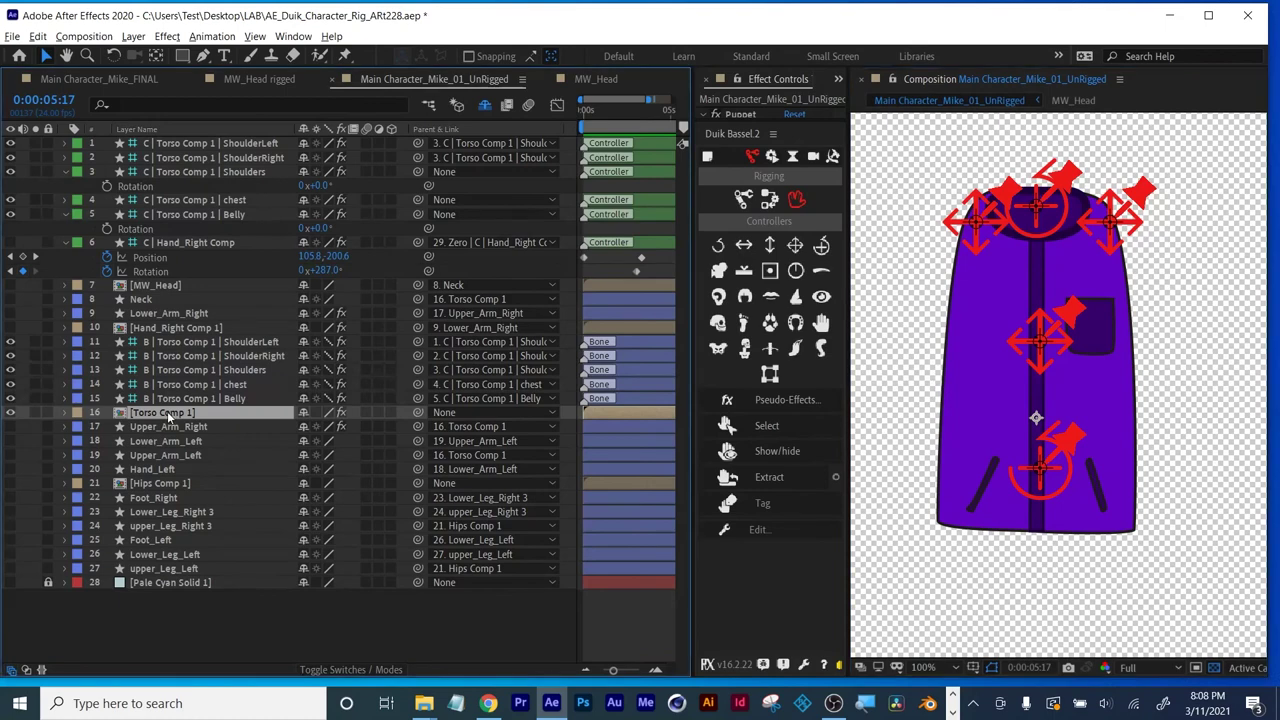
pyautogui.click(769, 199)
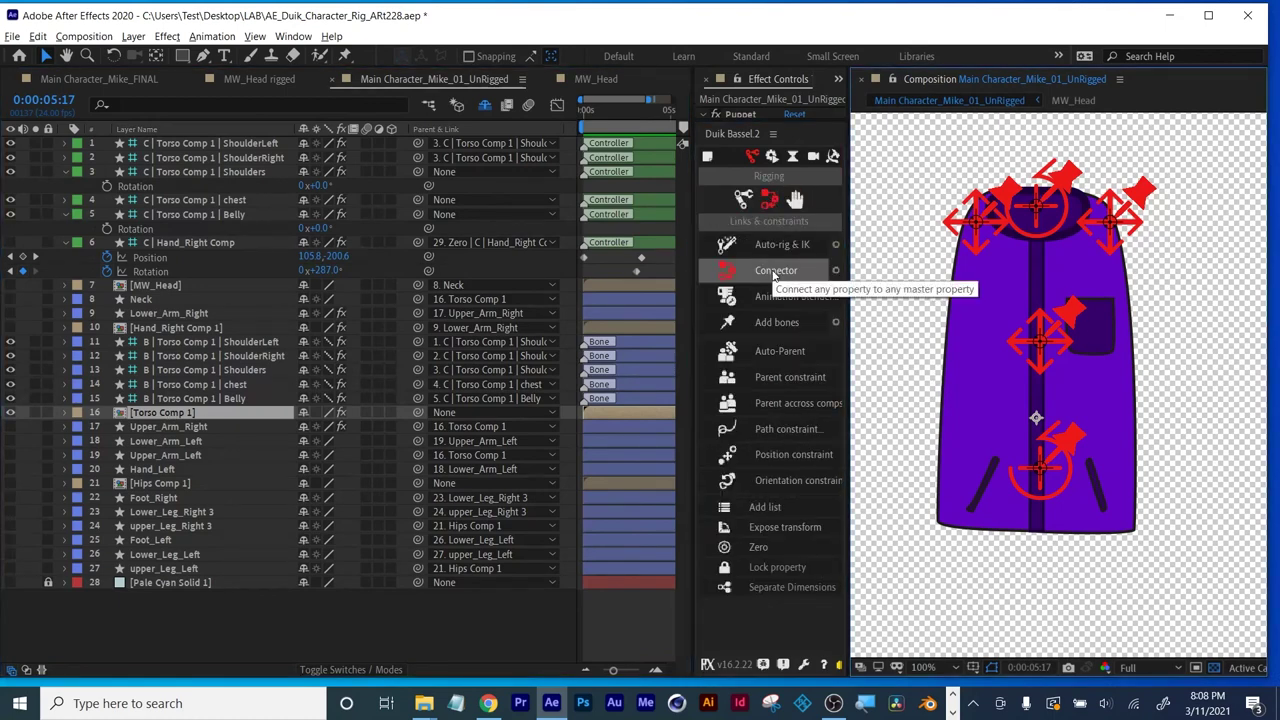
# Open Torso Comp 1 and expand the Torso layer to list its shape contents.
pyautogui.doubleClick(155, 414)
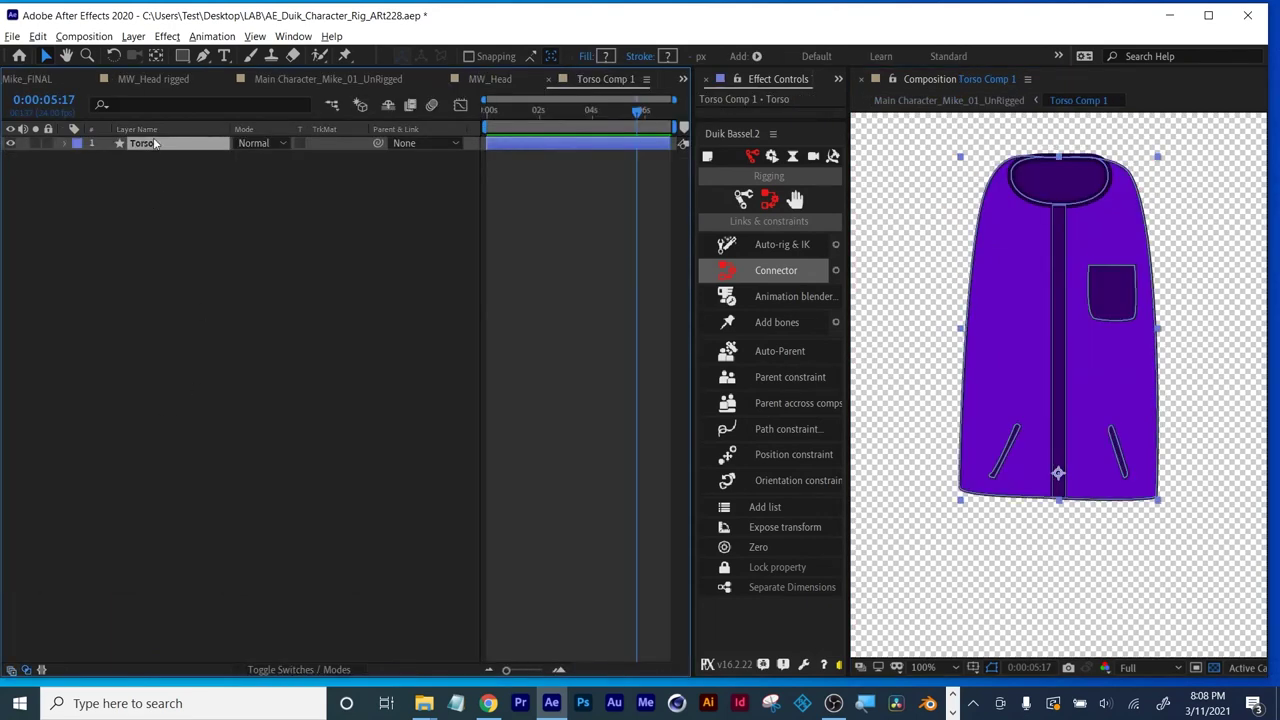
pyautogui.click(60, 143)
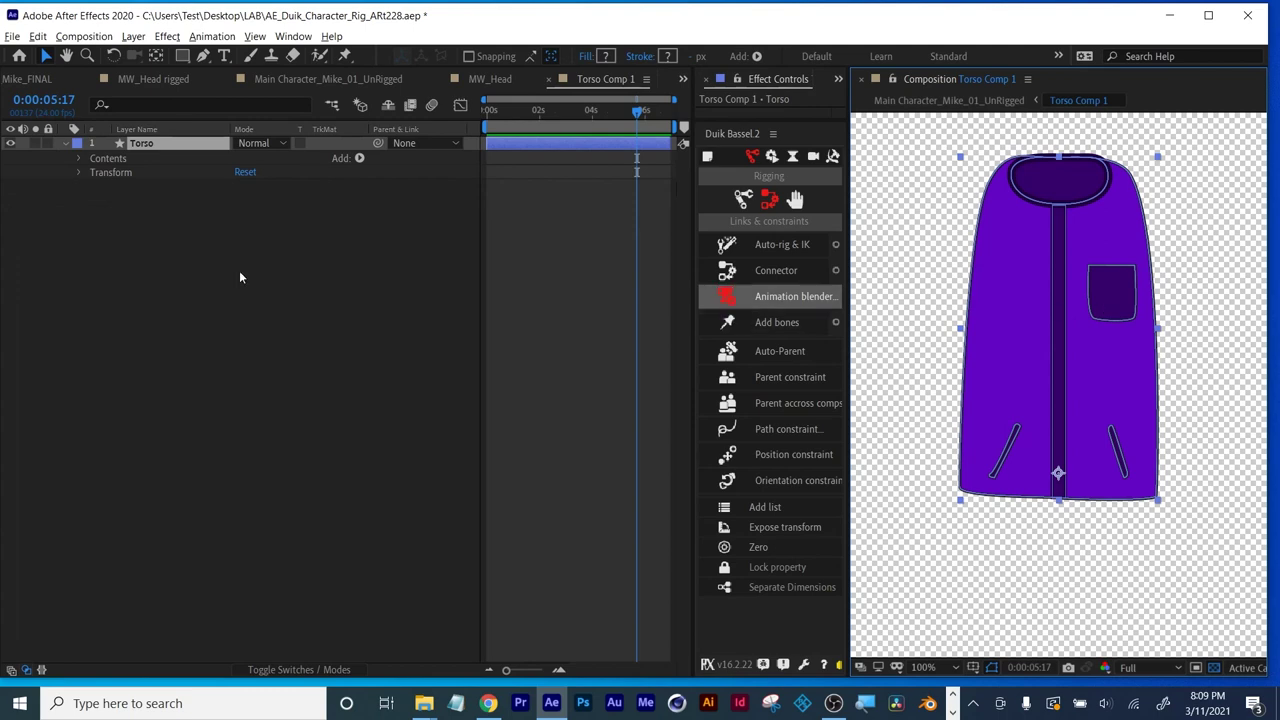
pyautogui.click(79, 158)
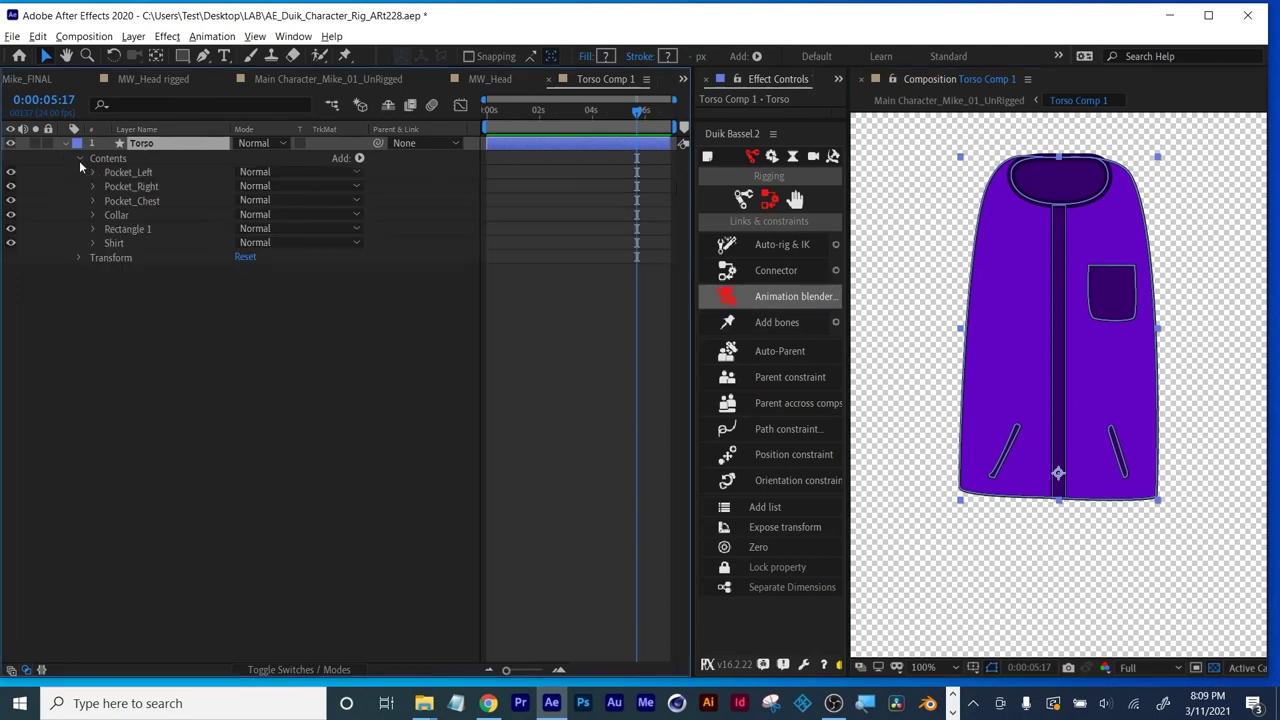
# Duplicate the Torso shape layer and rename the original lower layer as Torso Matte.
pyautogui.click(147, 349)
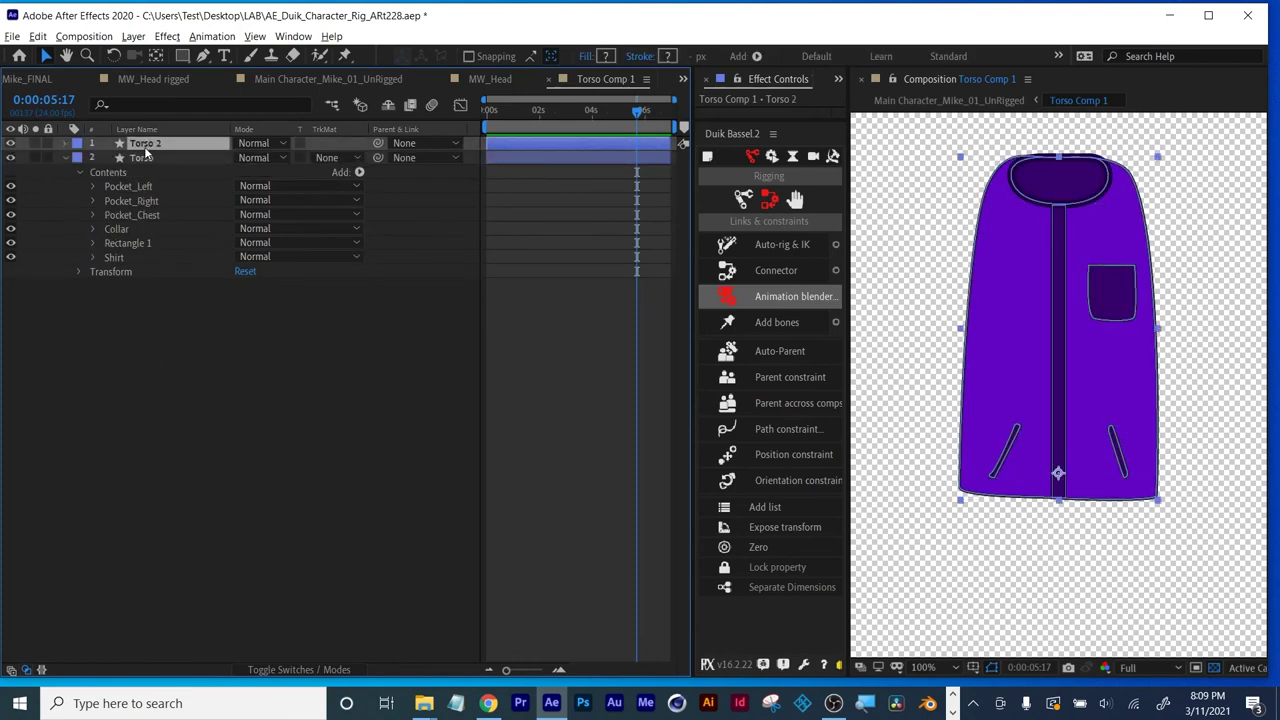
pyautogui.hotkey('ctrl', 'd')
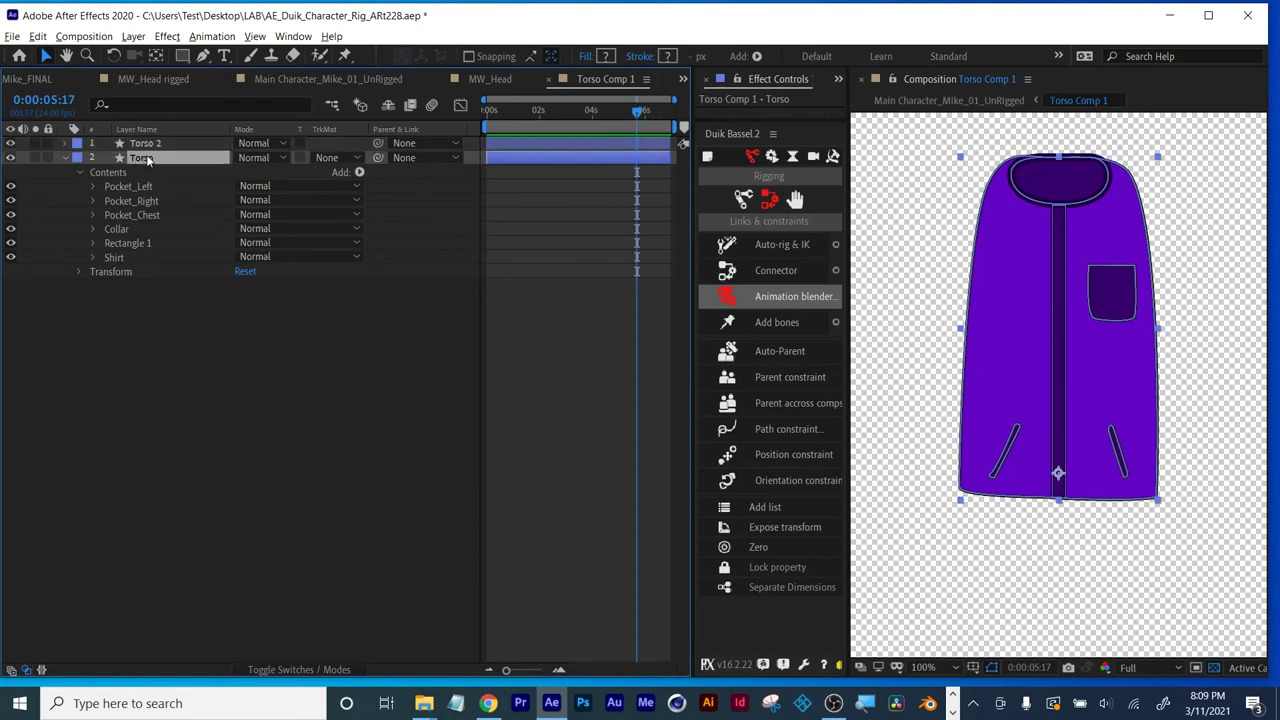
pyautogui.press('Return')
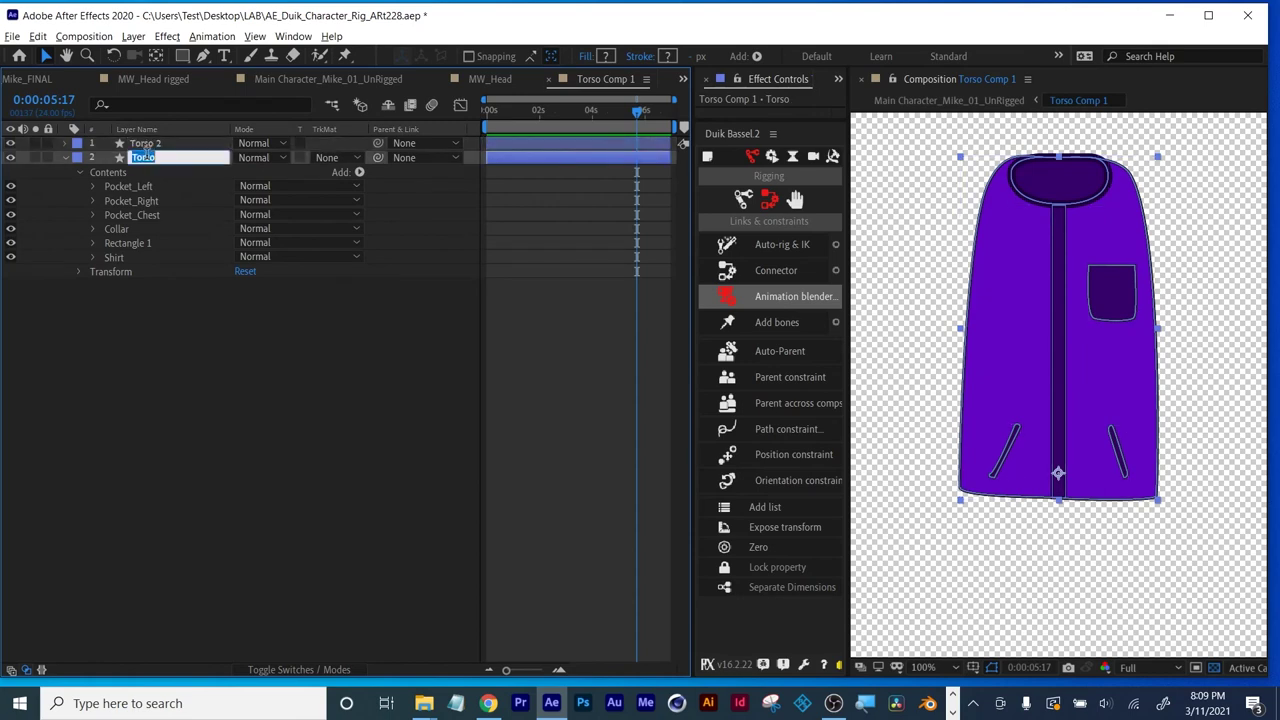
pyautogui.click(199, 155)
pyautogui.press('Return')
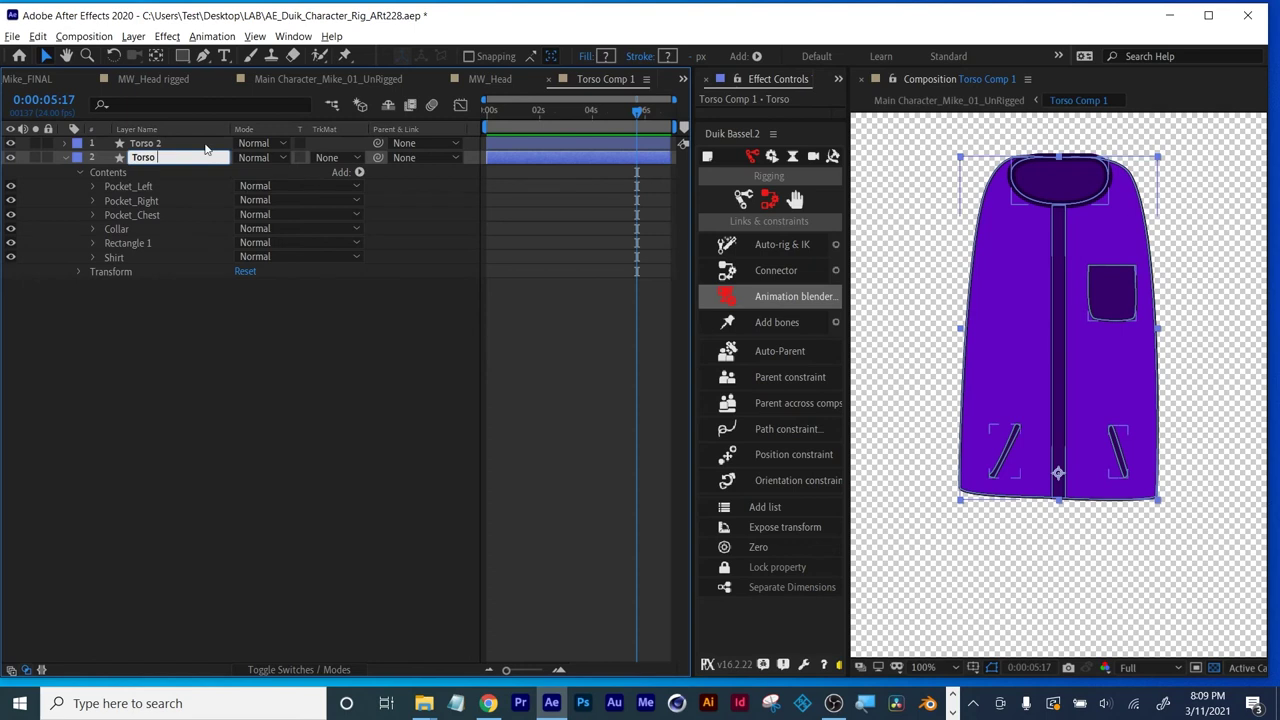
pyautogui.write('Matte')
pyautogui.press('Return')
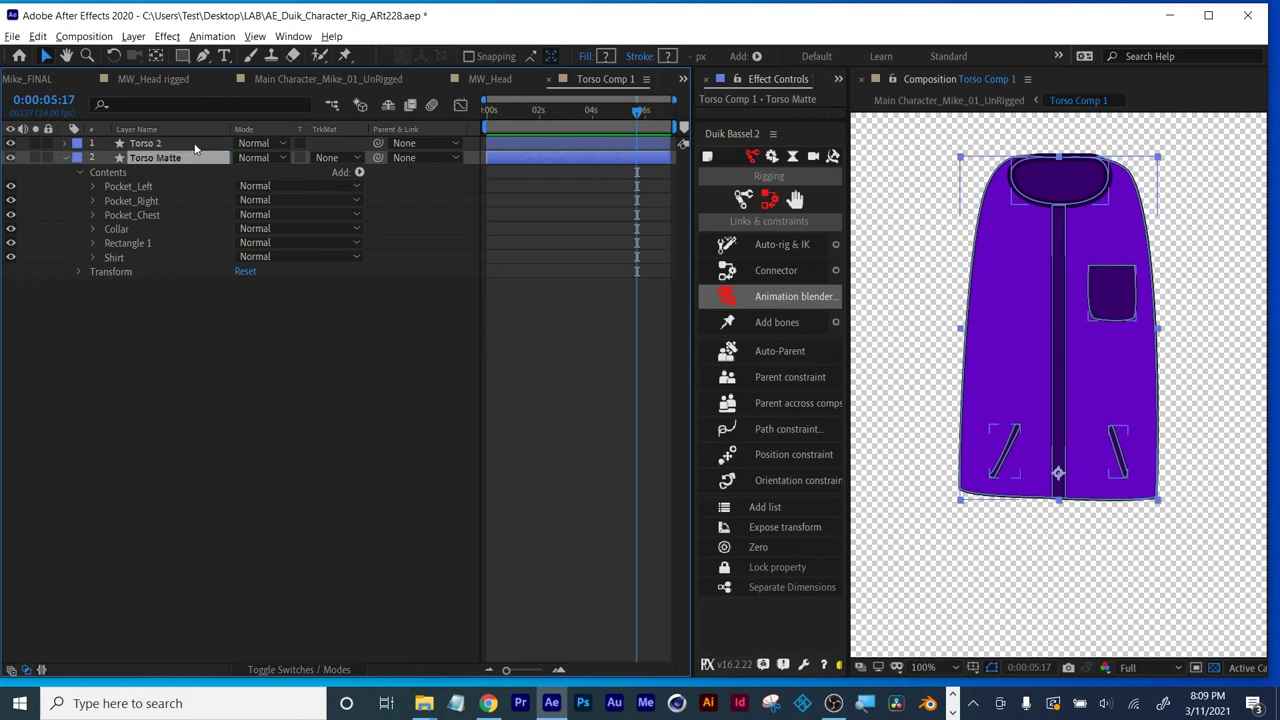
# Move Torso Matte above Torso 2 and hide every shape group in it except Shirt.
pyautogui.moveTo(160, 160); pyautogui.dragTo(153, 150)
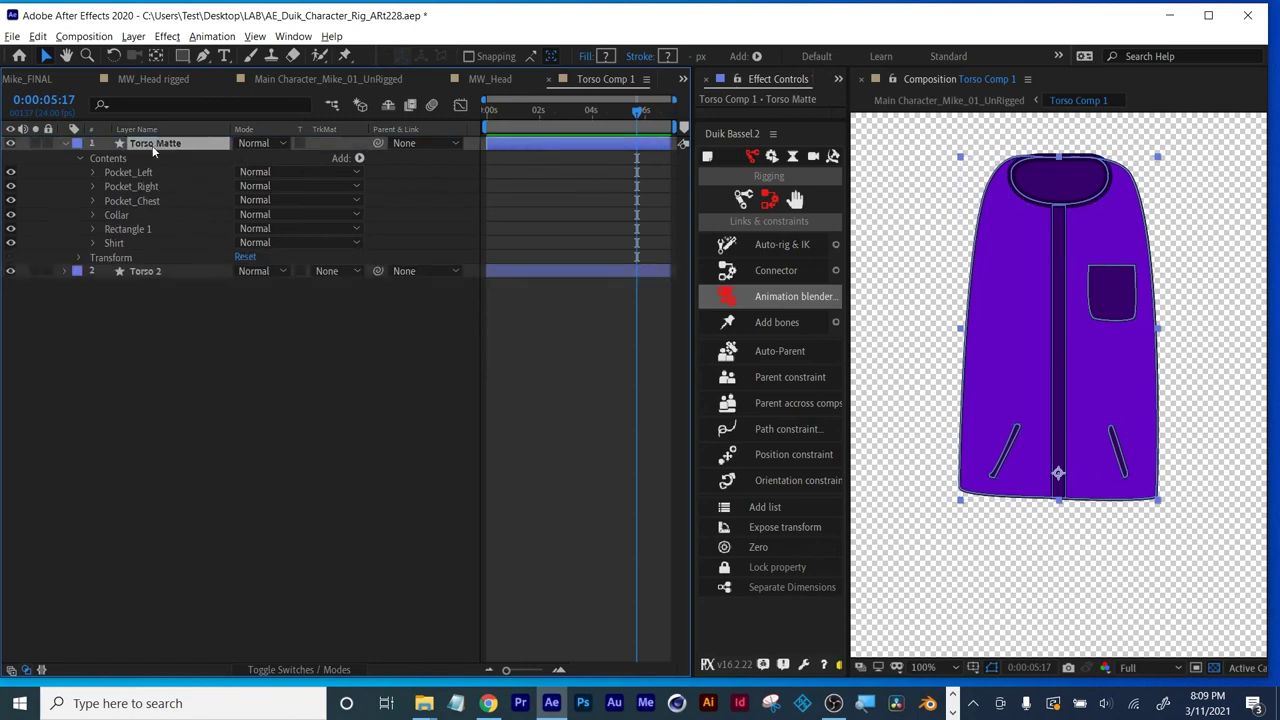
pyautogui.click(112, 243)
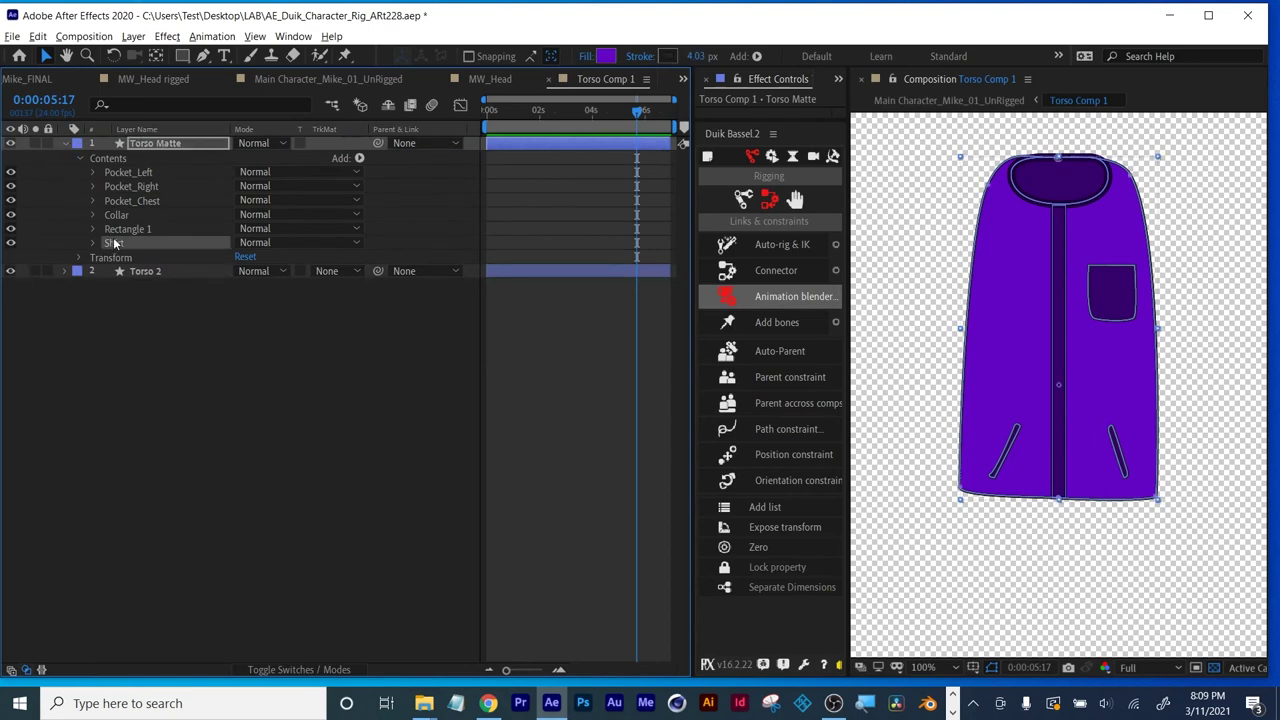
pyautogui.click(11, 229)
pyautogui.click(11, 214)
pyautogui.click(11, 186)
pyautogui.click(11, 173)
pyautogui.click(11, 200)
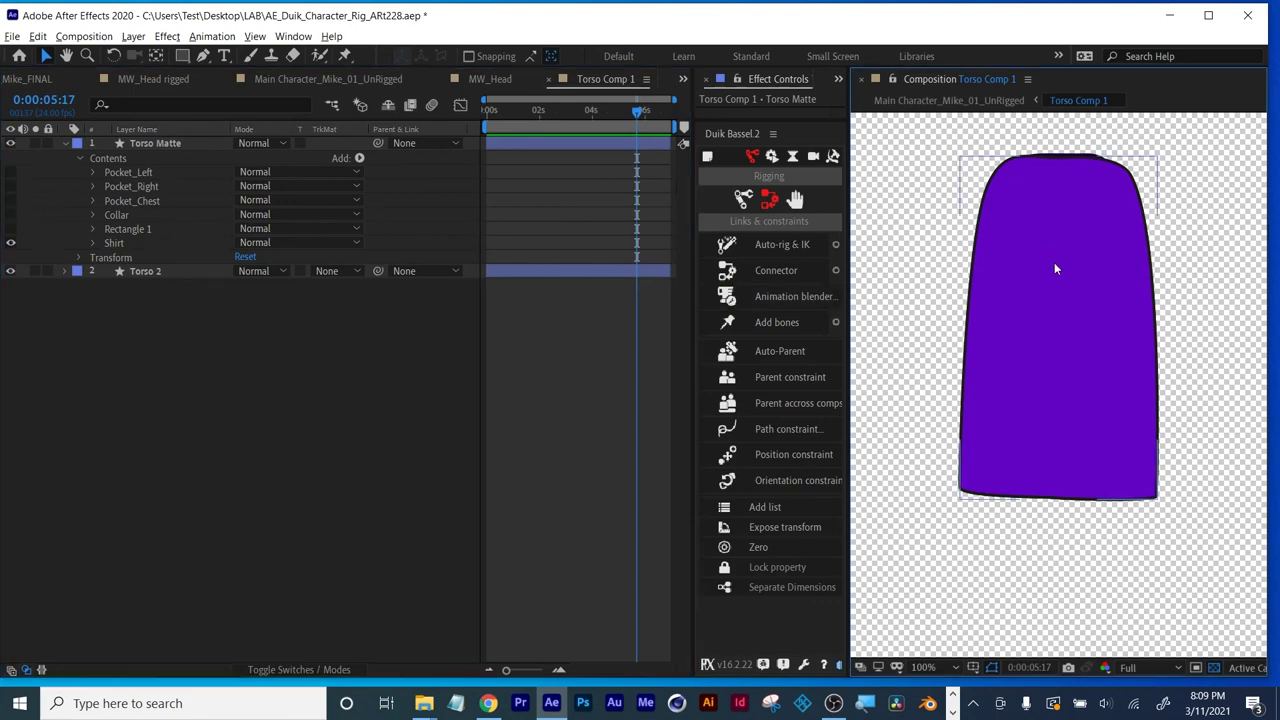
pyautogui.click(155, 145)
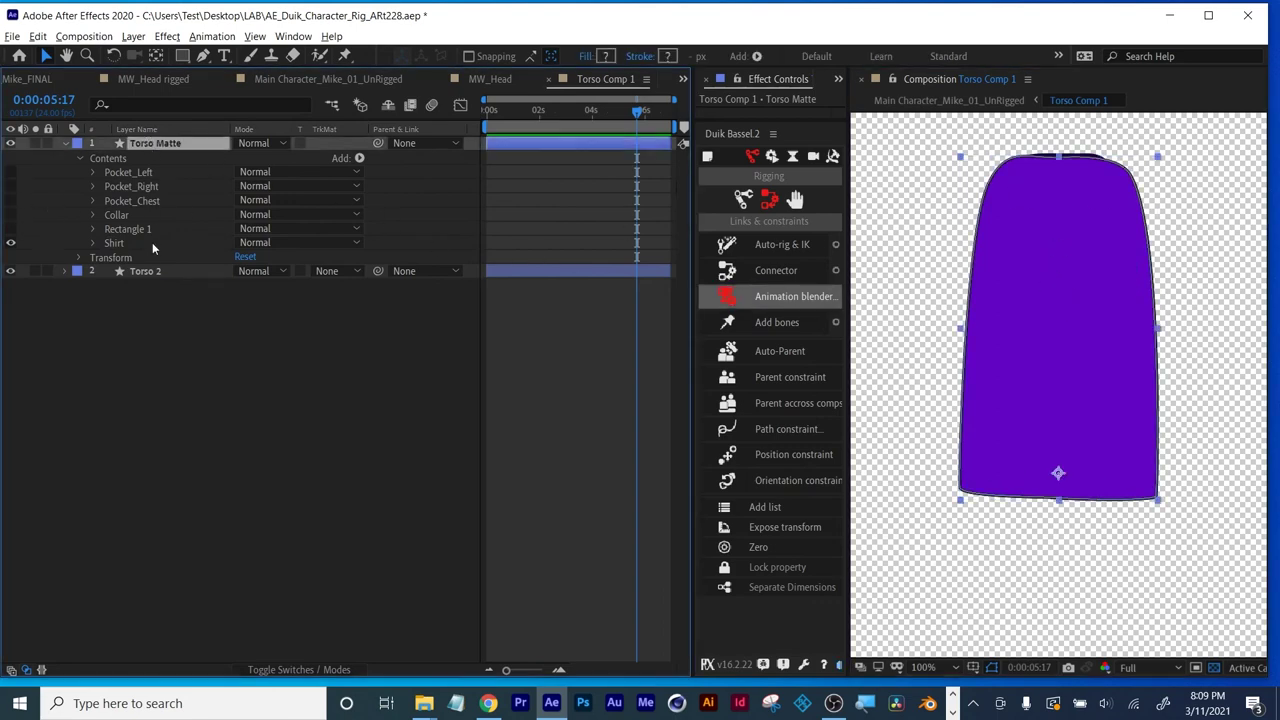
pyautogui.click(64, 143)
pyautogui.click(126, 159)
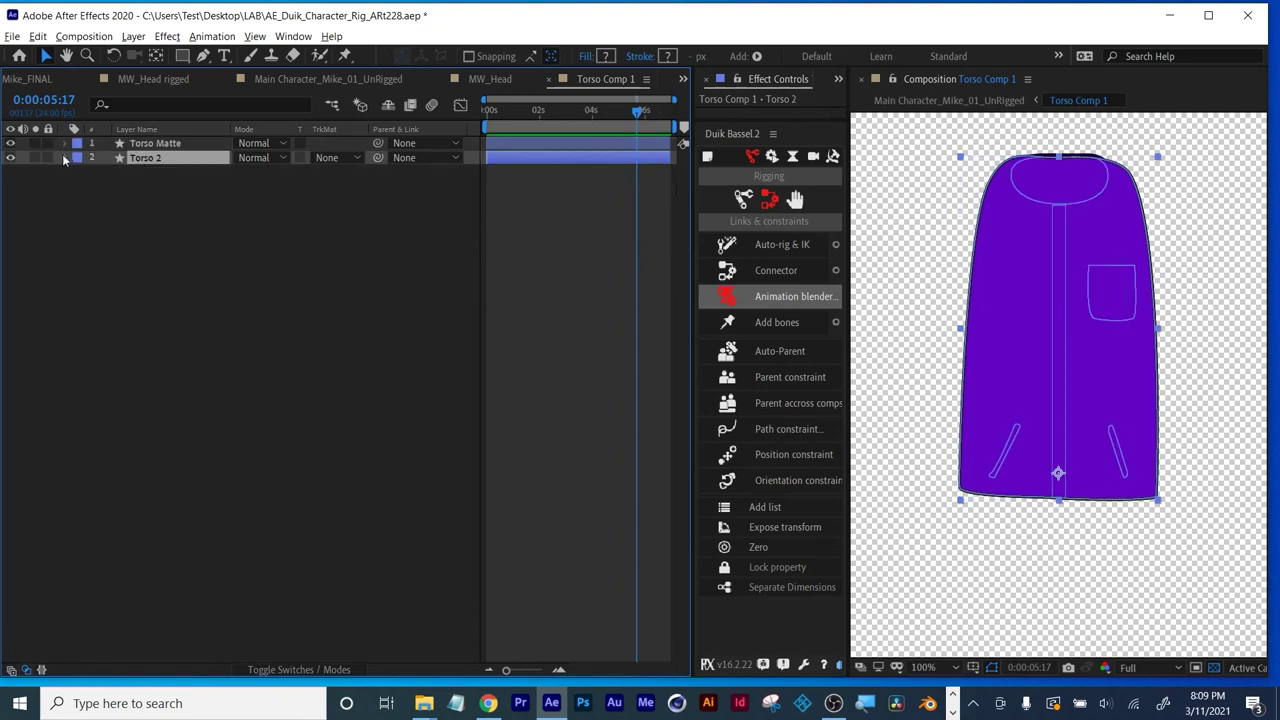
pyautogui.click(64, 157)
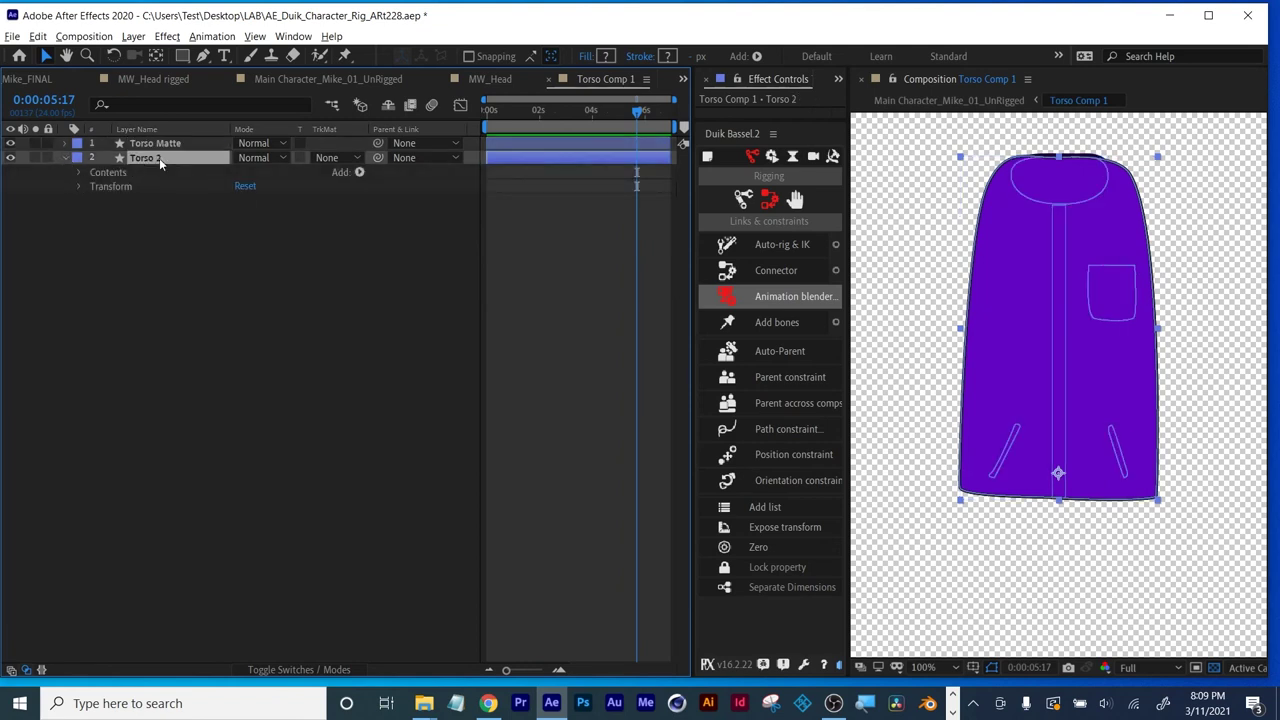
pyautogui.click(80, 173)
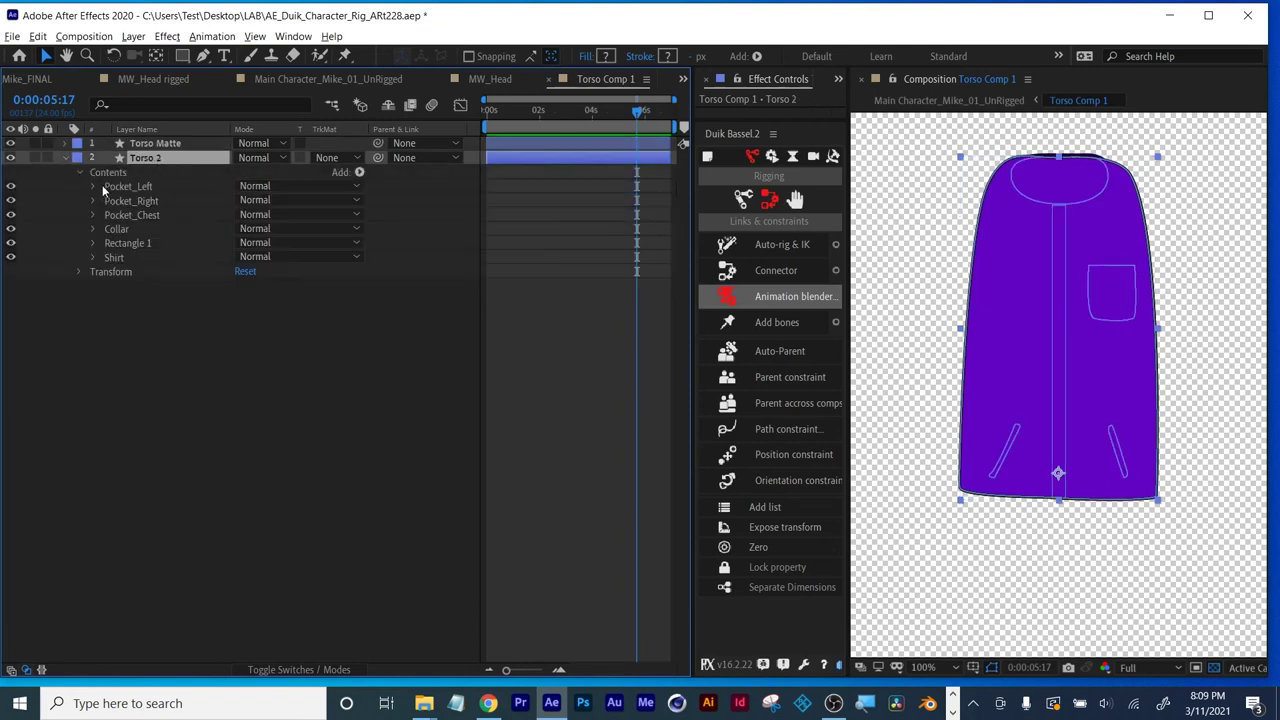
pyautogui.click(116, 257)
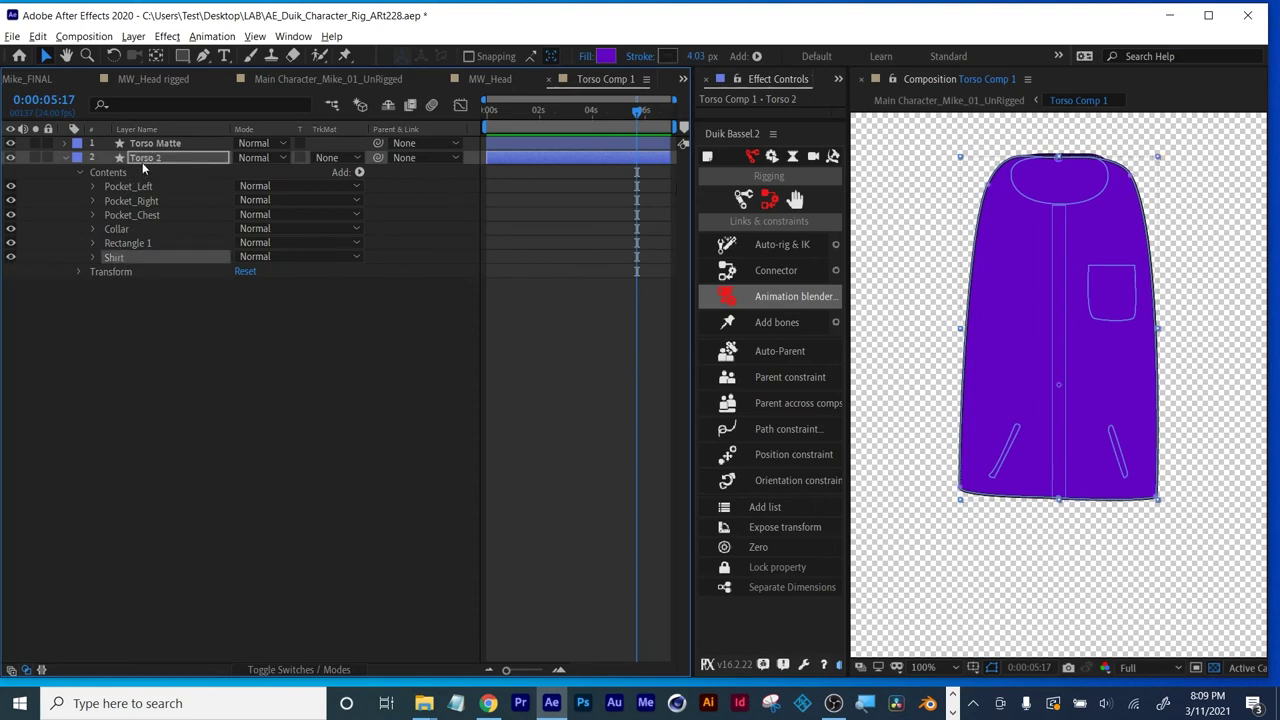
pyautogui.hotkey('ctrl', 'd')
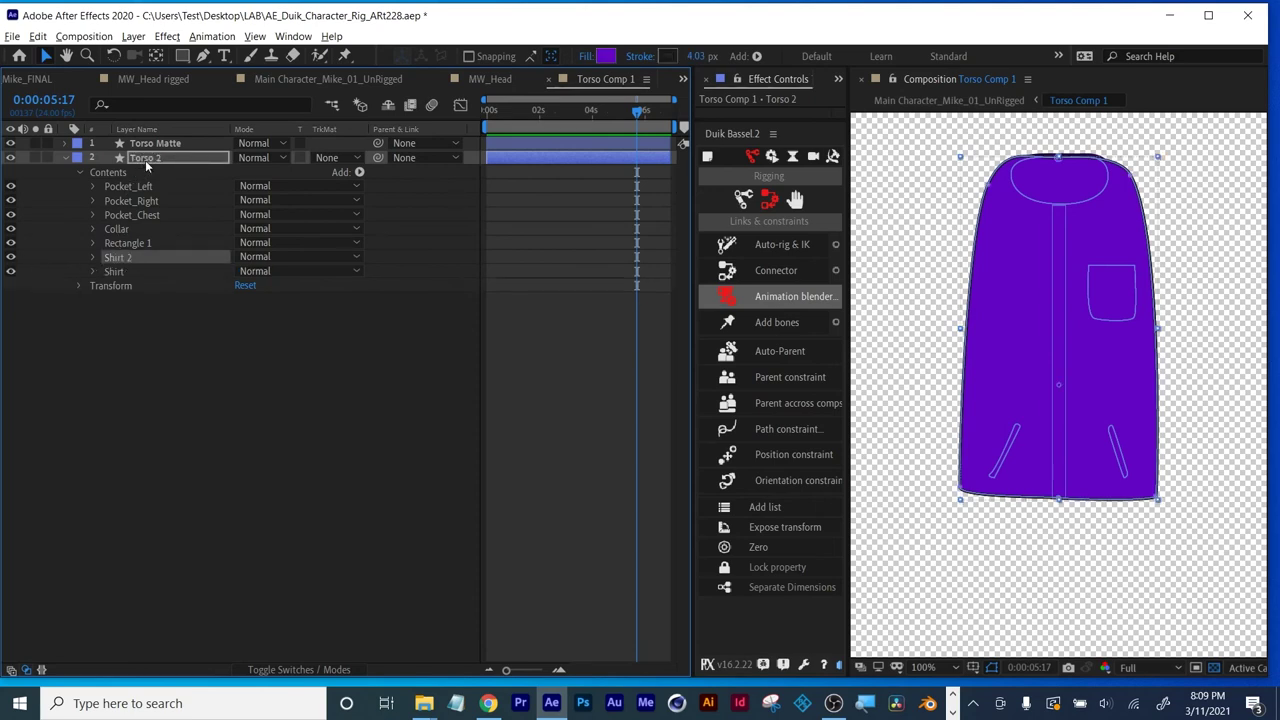
pyautogui.press('Delete')
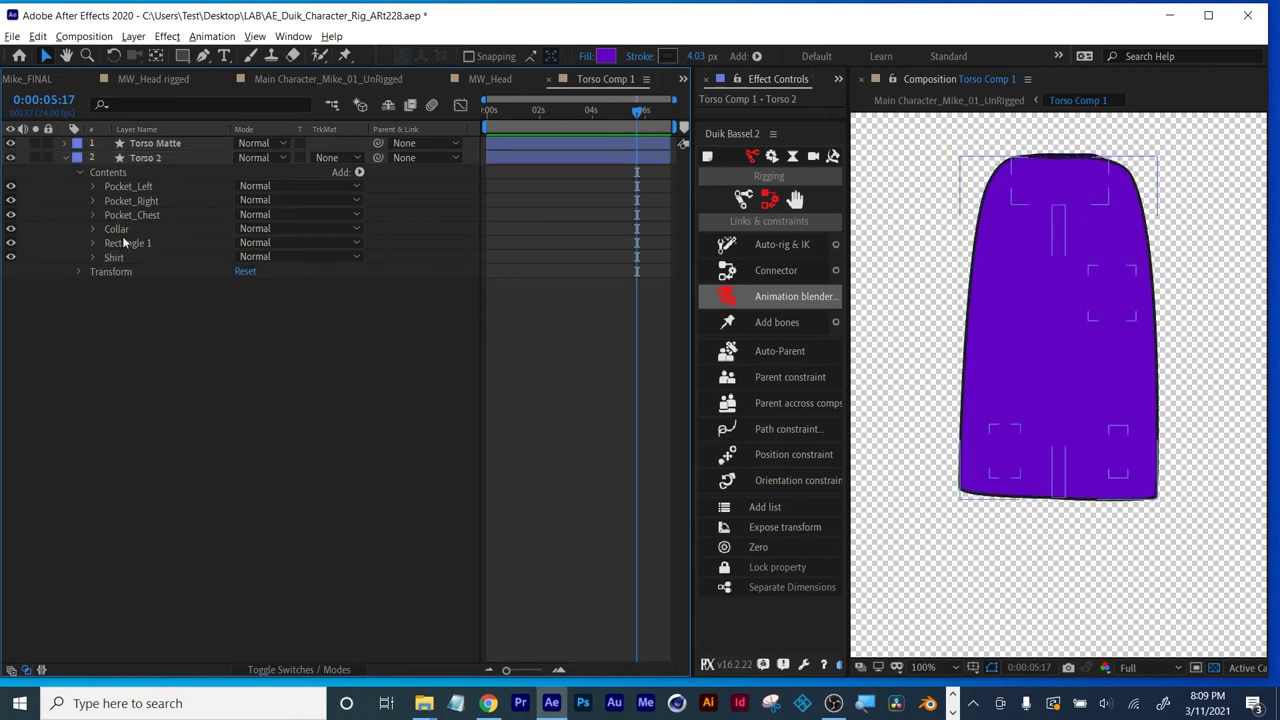
# Duplicate the Torso 2 layer, place the copy beneath it and rename the copy Shirt.
pyautogui.click(145, 158)
pyautogui.hotkey('ctrl', 'd')
pyautogui.moveTo(151, 156); pyautogui.dragTo(158, 292)
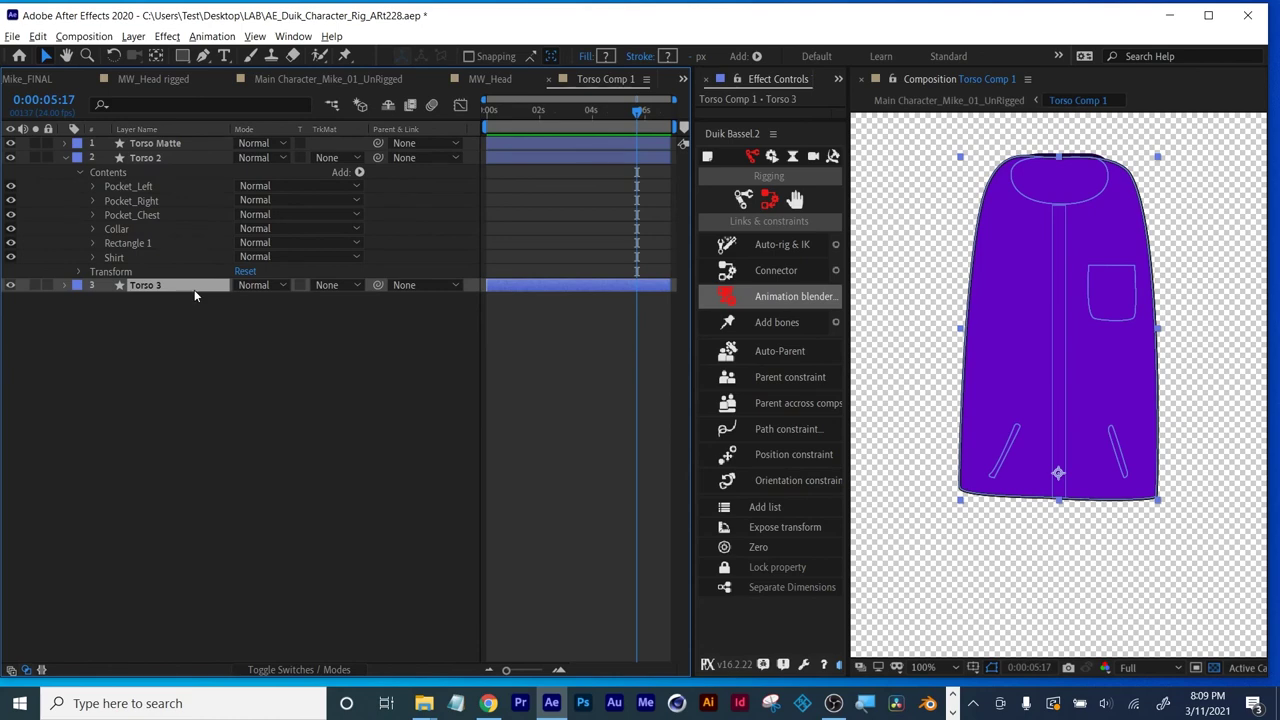
pyautogui.press('Return')
pyautogui.write('Shirt')
pyautogui.press('Return')
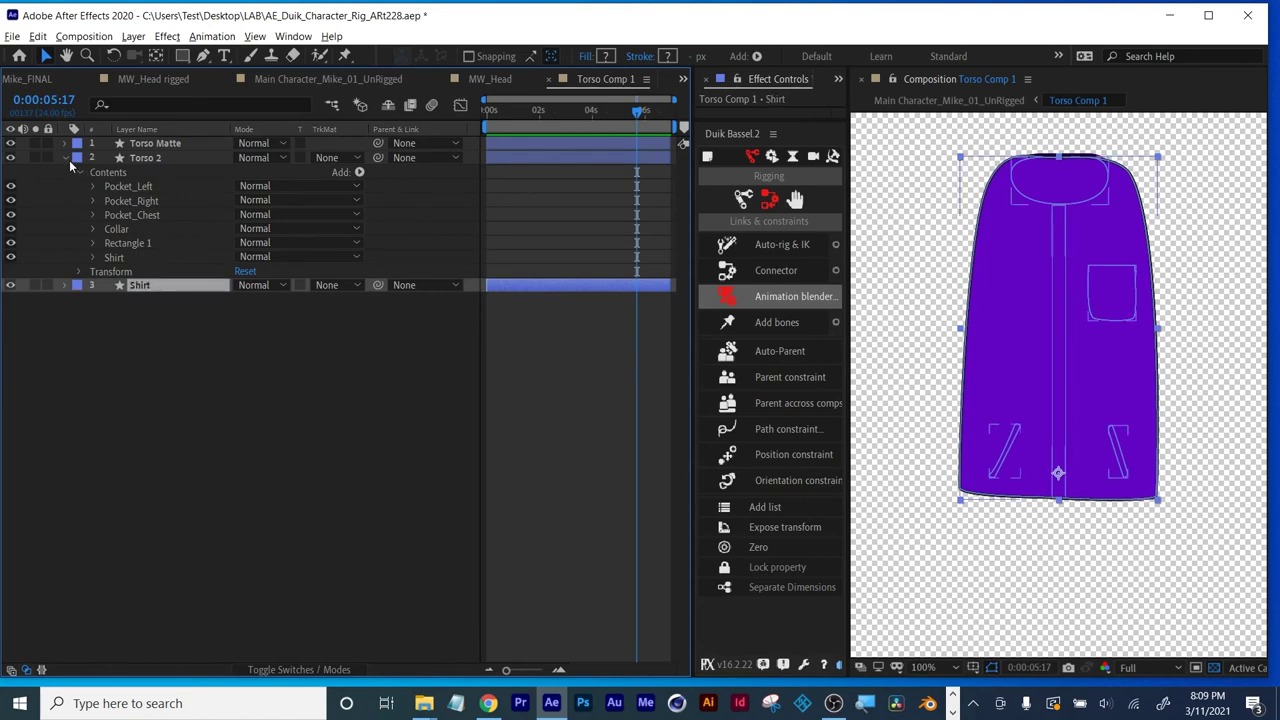
# Delete the pocket, Collar and Rectangle 1 groups from the new Shirt layer, keeping only its Shirt group.
pyautogui.click(64, 158)
pyautogui.click(64, 172)
pyautogui.click(80, 186)
pyautogui.click(128, 200)
pyautogui.keyDown('shift'); pyautogui.click(128, 257); pyautogui.keyUp('shift')
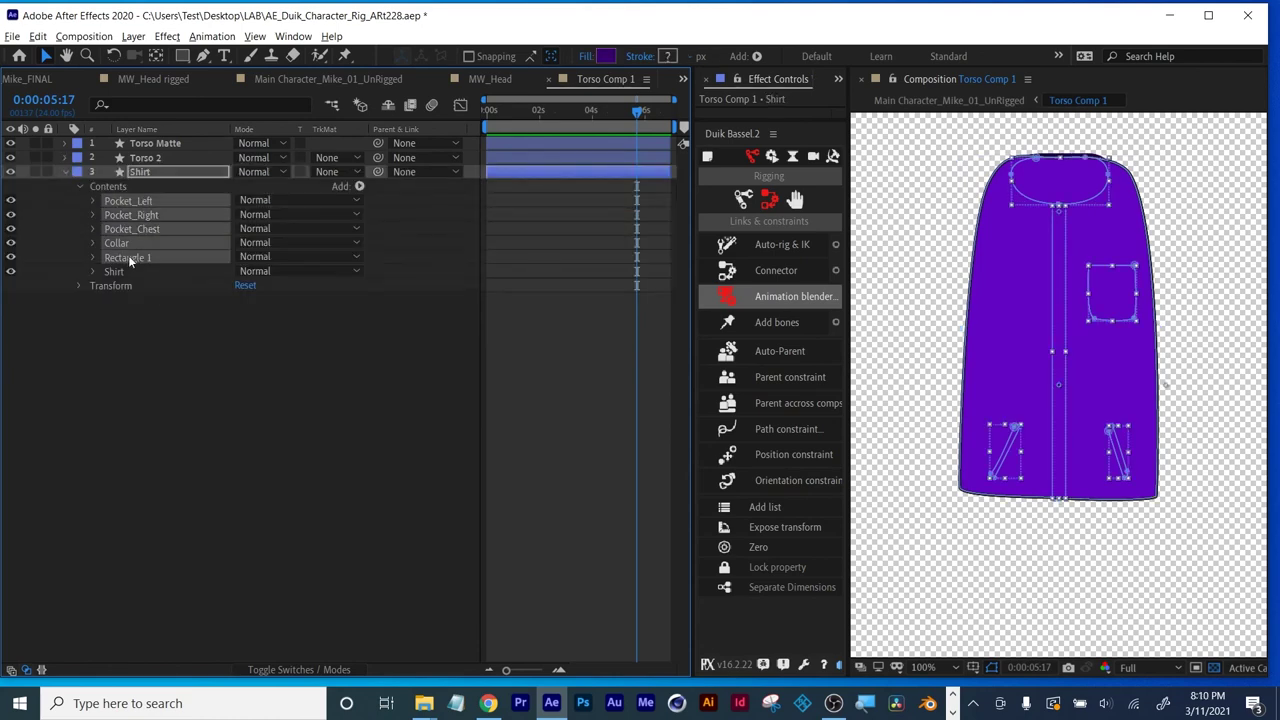
pyautogui.press('Delete')
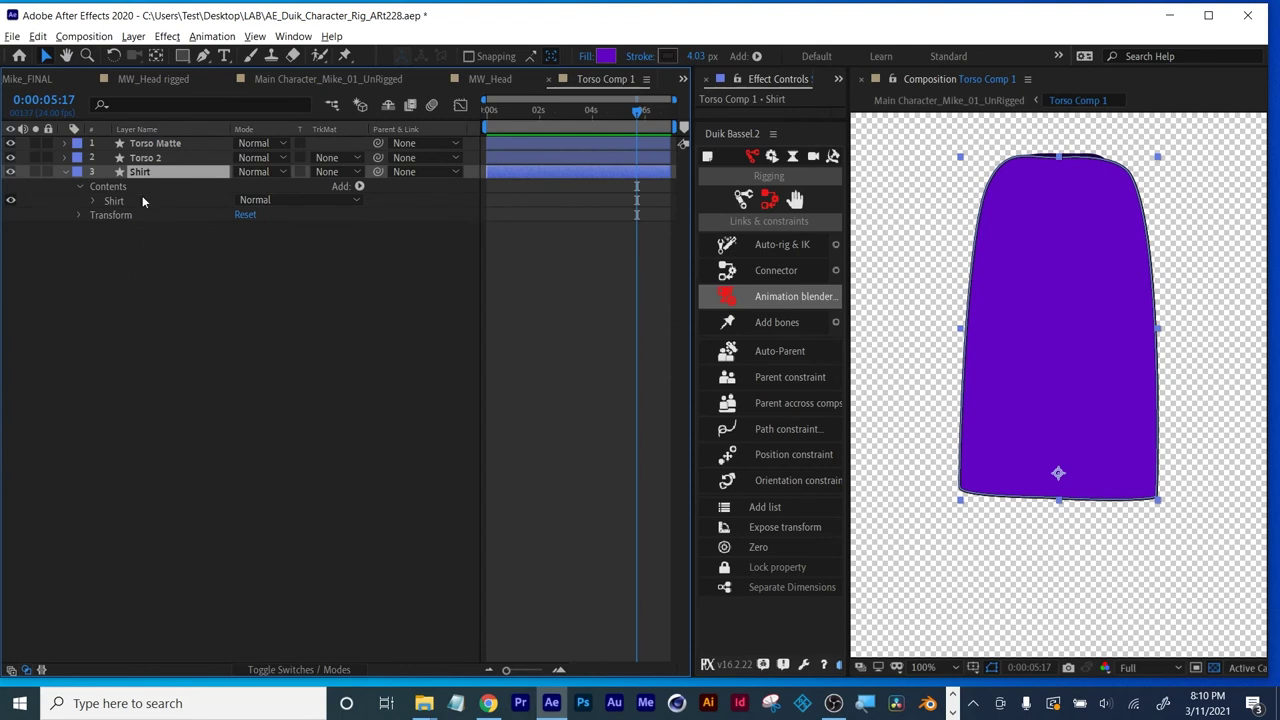
pyautogui.click(1048, 311)
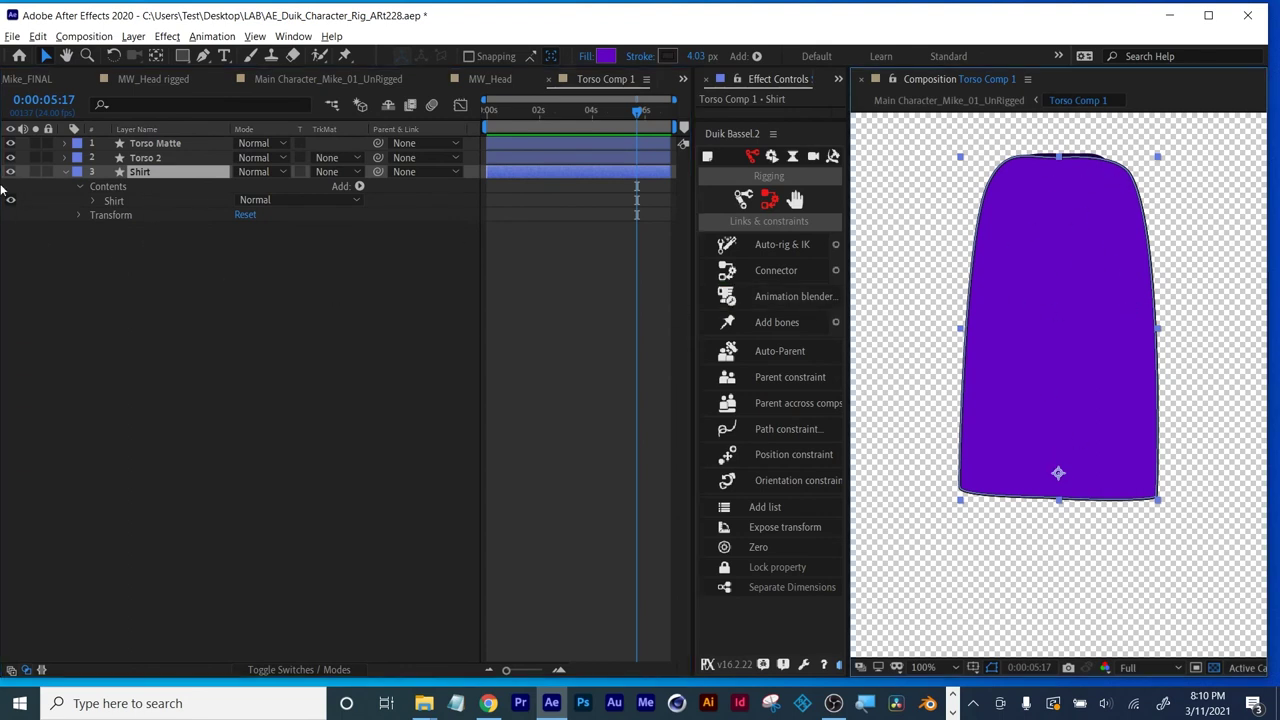
pyautogui.click(65, 172)
# Delete the Shirt group from the Torso 2 layer and hide the Torso Matte layer.
pyautogui.click(65, 157)
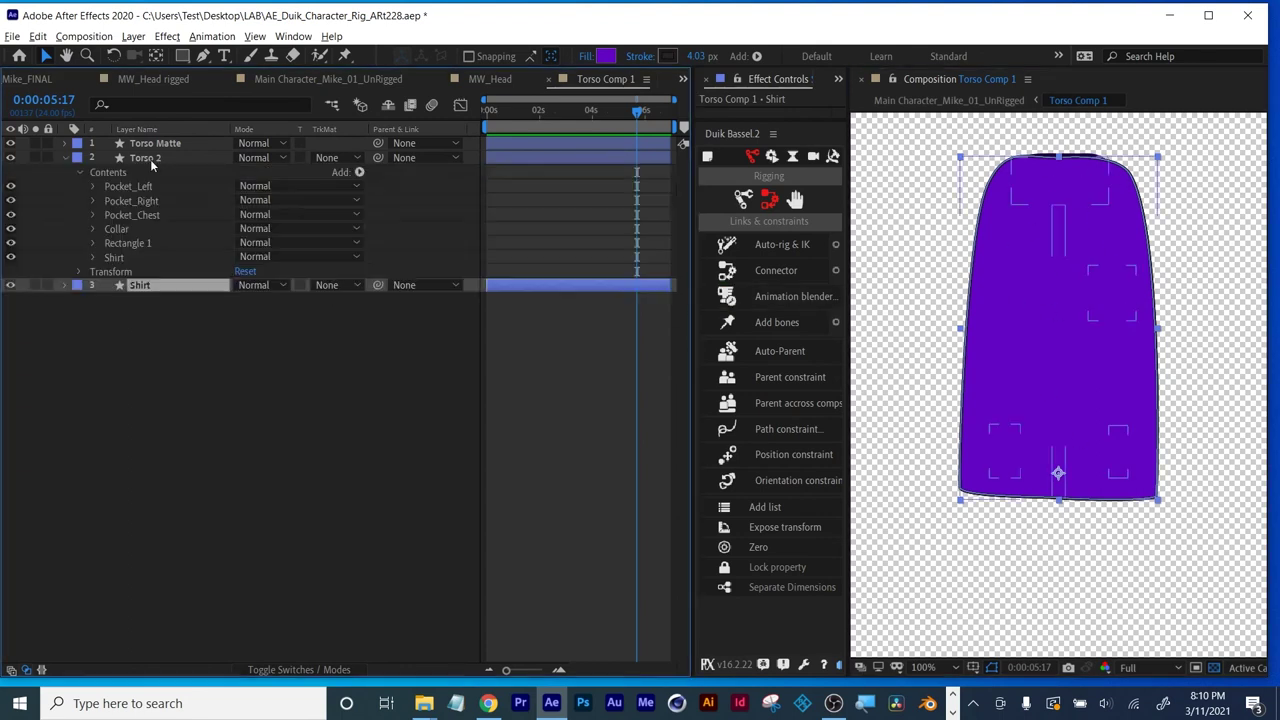
pyautogui.click(120, 158)
pyautogui.click(113, 257)
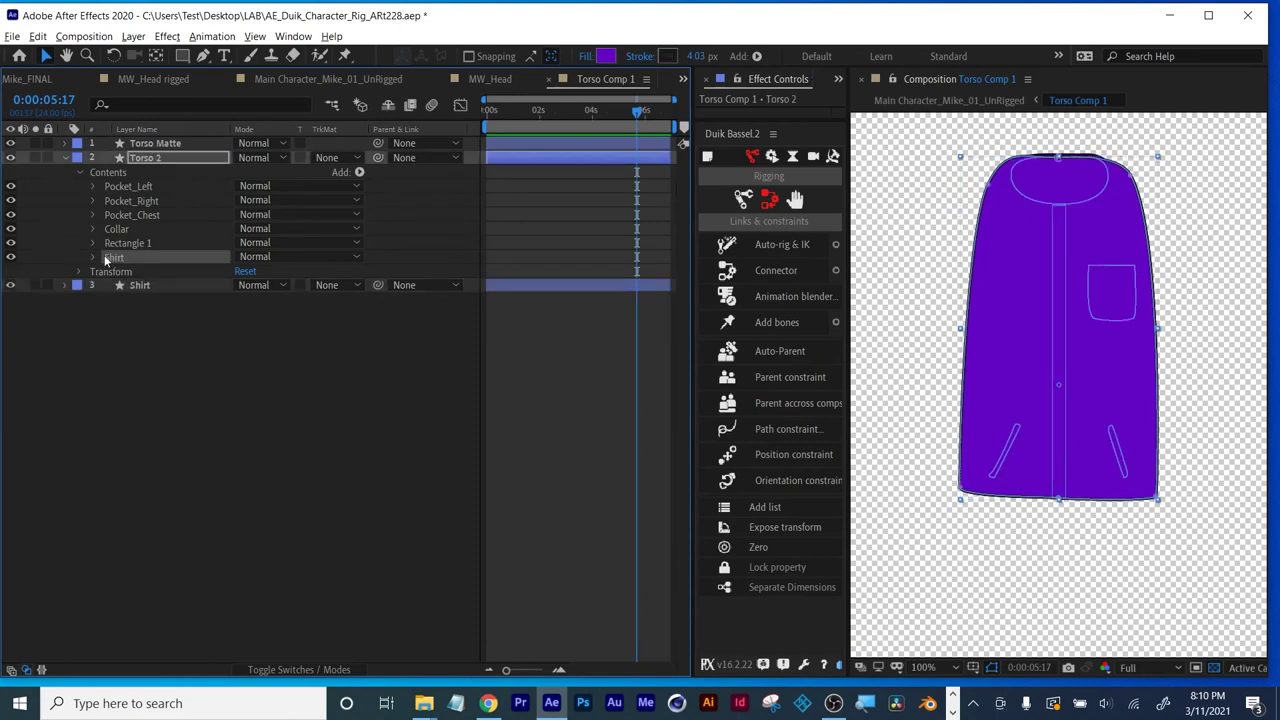
pyautogui.press('Delete')
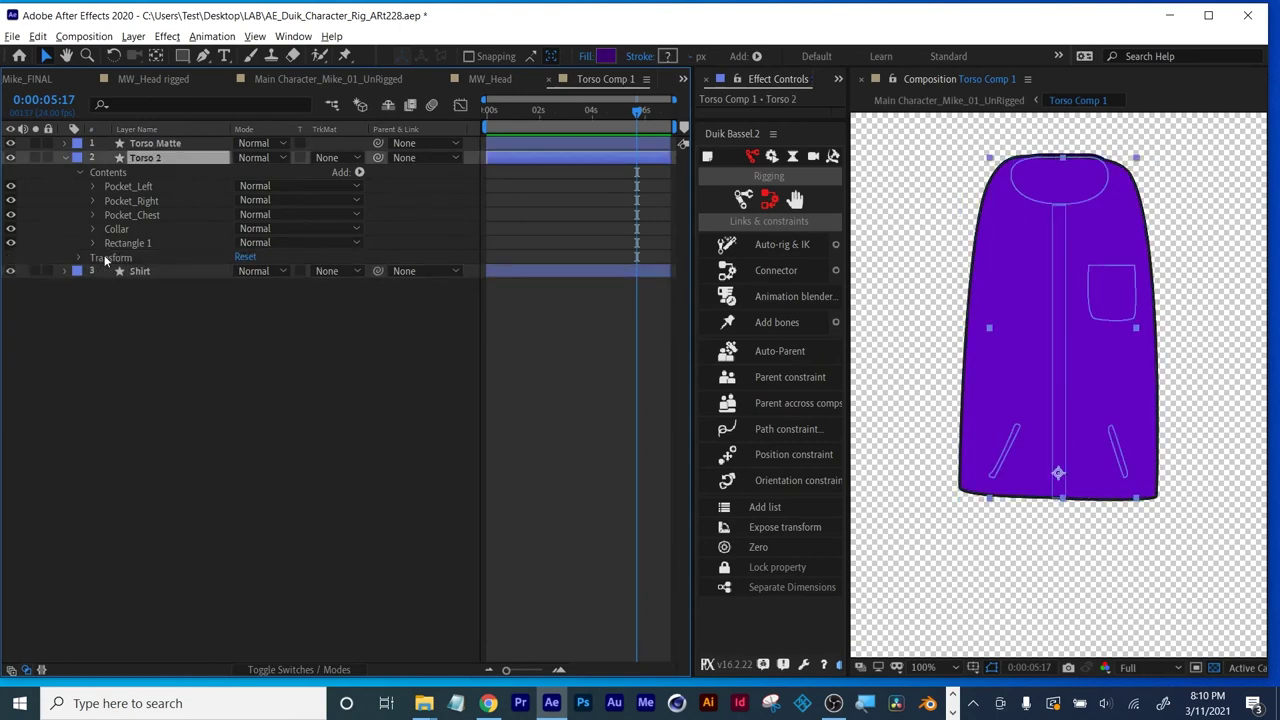
pyautogui.click(11, 143)
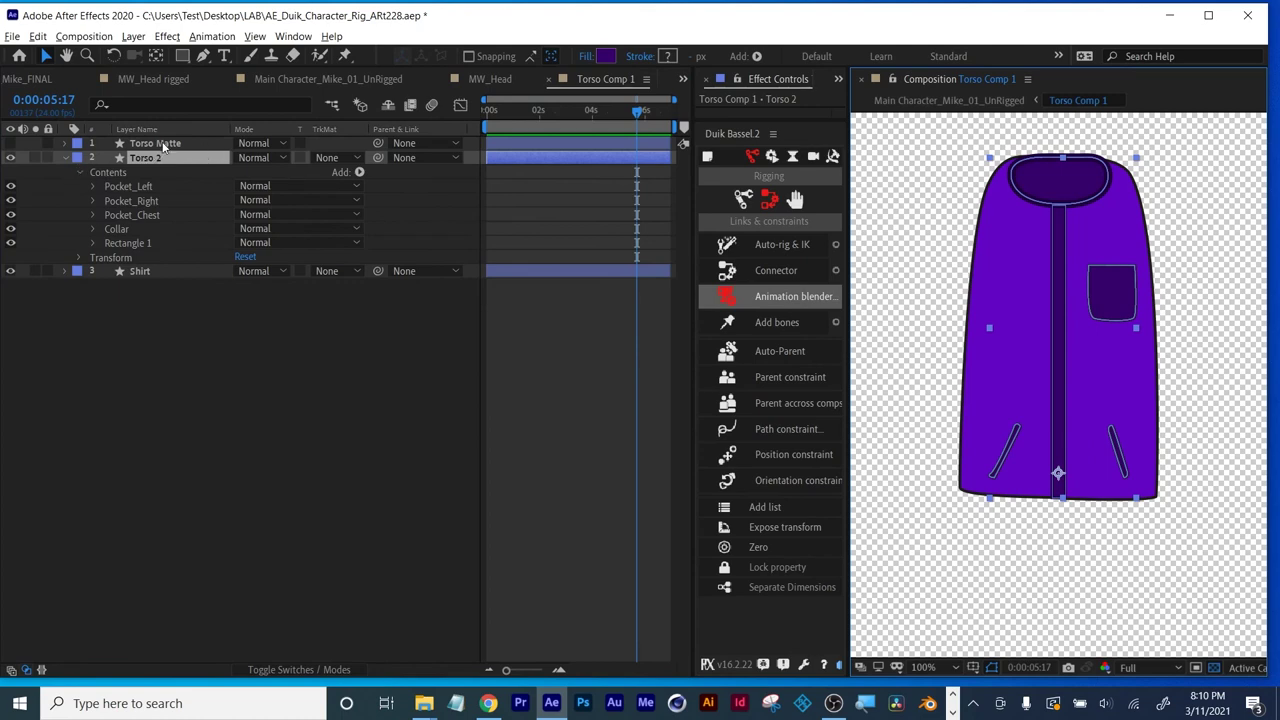
pyautogui.click(162, 143)
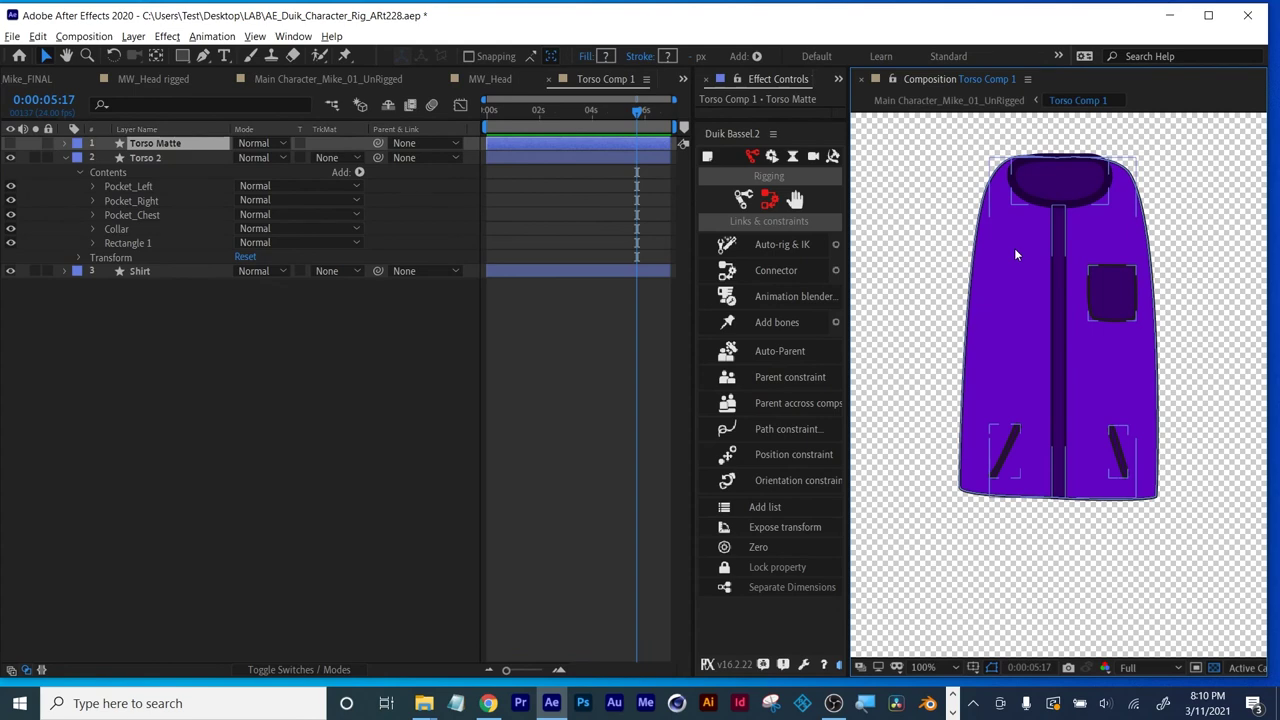
pyautogui.click(268, 417)
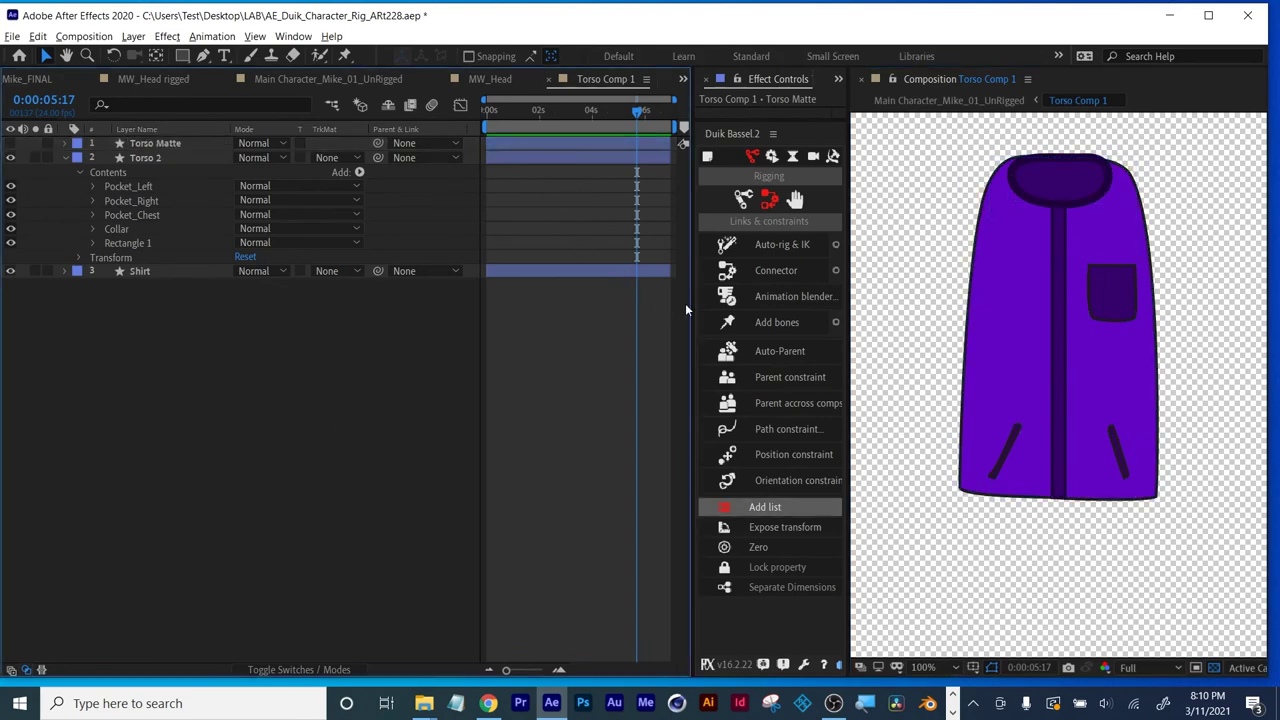
# Dock the Torso Comp 1 timeline below the other timelines and show the Main Character_Mike_01_UnRigged timeline above it.
pyautogui.moveTo(695, 300); pyautogui.dragTo(821, 290)
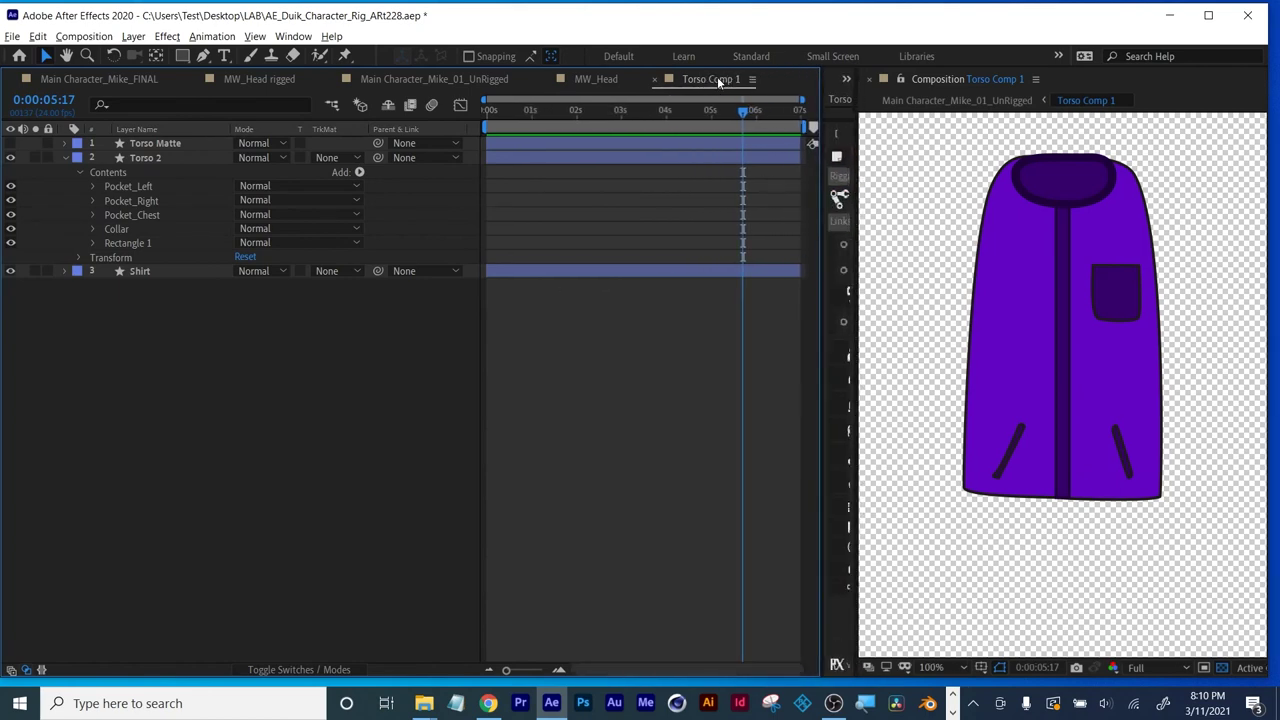
pyautogui.moveTo(703, 108); pyautogui.dragTo(381, 660)
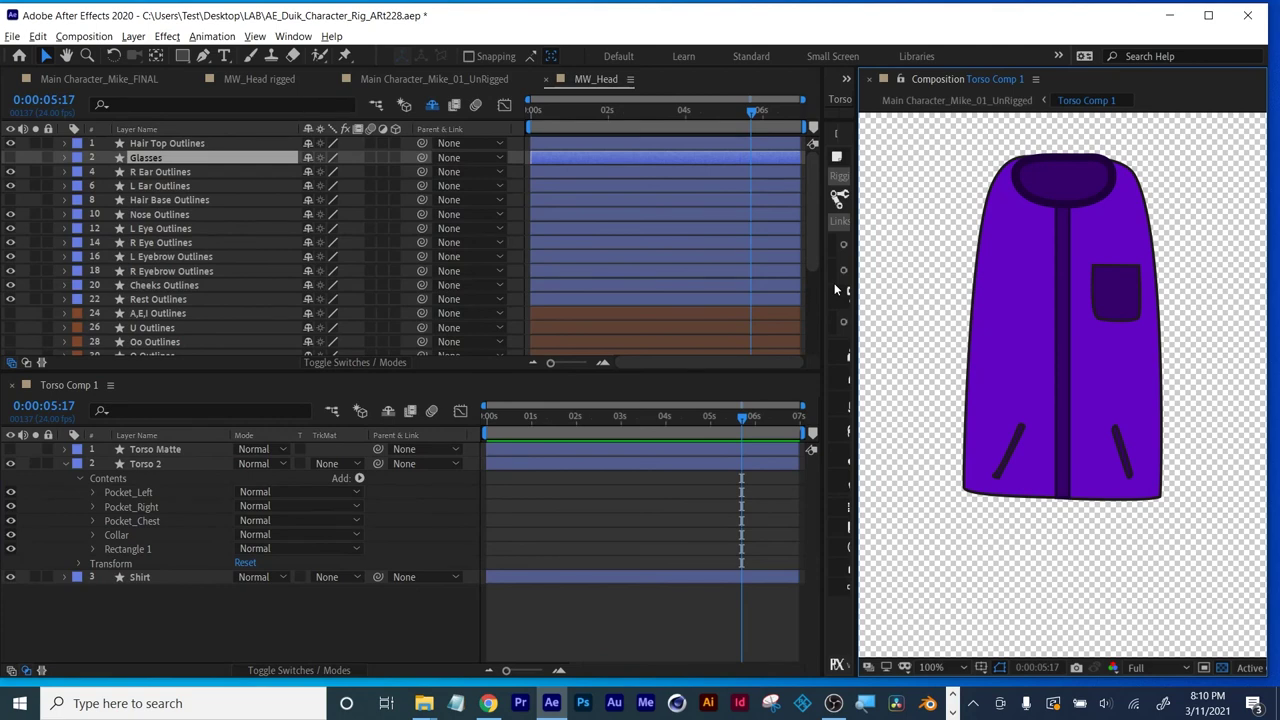
pyautogui.click(434, 78)
pyautogui.click(65, 214)
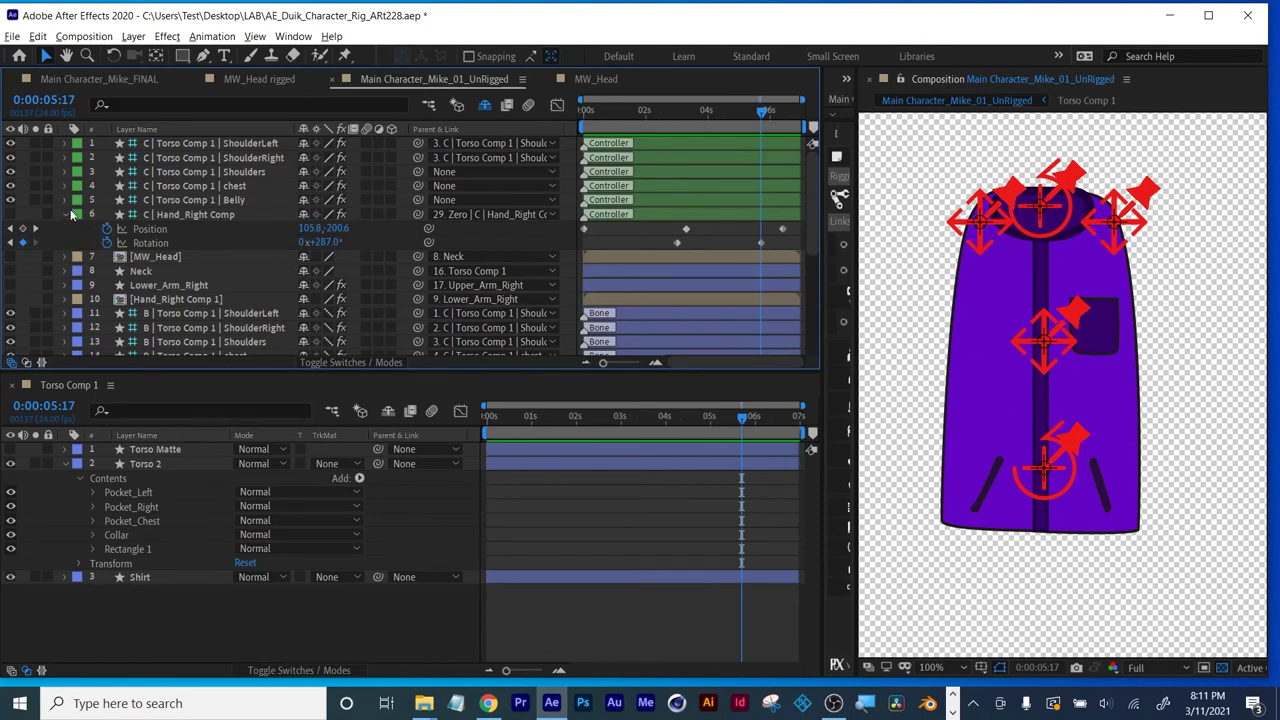
pyautogui.click(65, 214)
pyautogui.moveTo(242, 372); pyautogui.dragTo(242, 412)
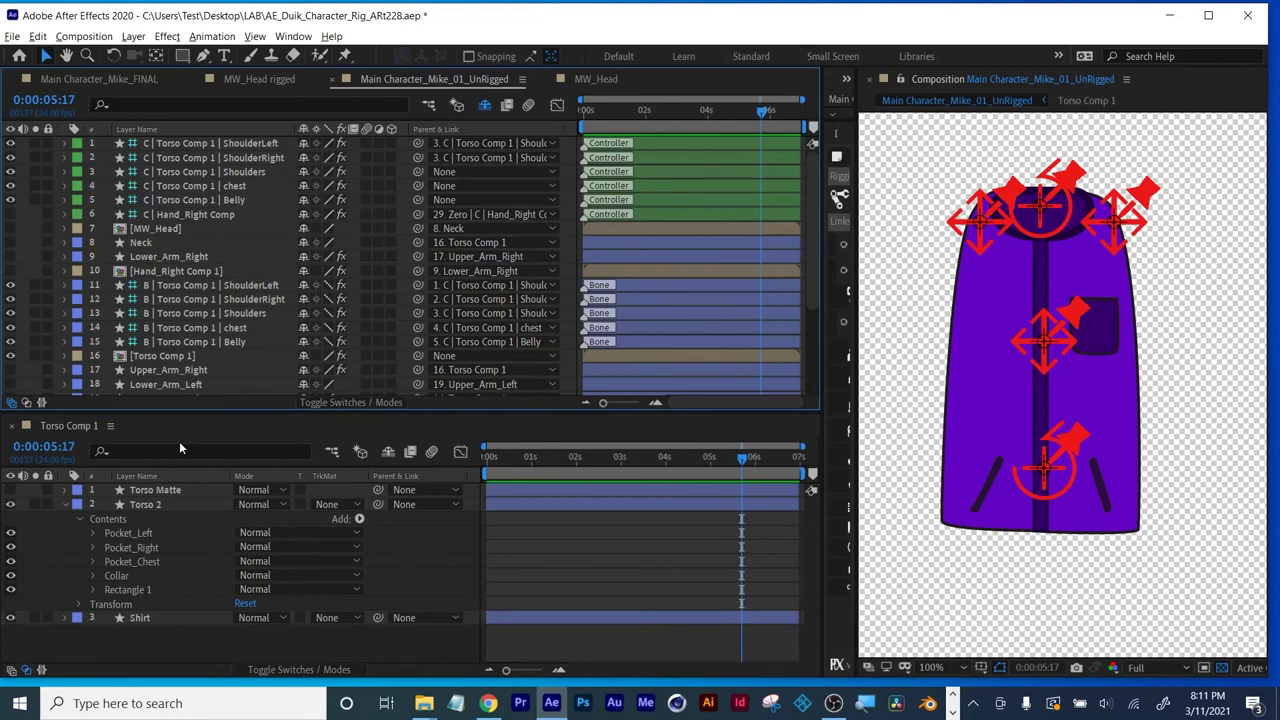
# Open Torso Comp 1 from the main composition's view and add a null object to it.
pyautogui.doubleClick(1085, 278)
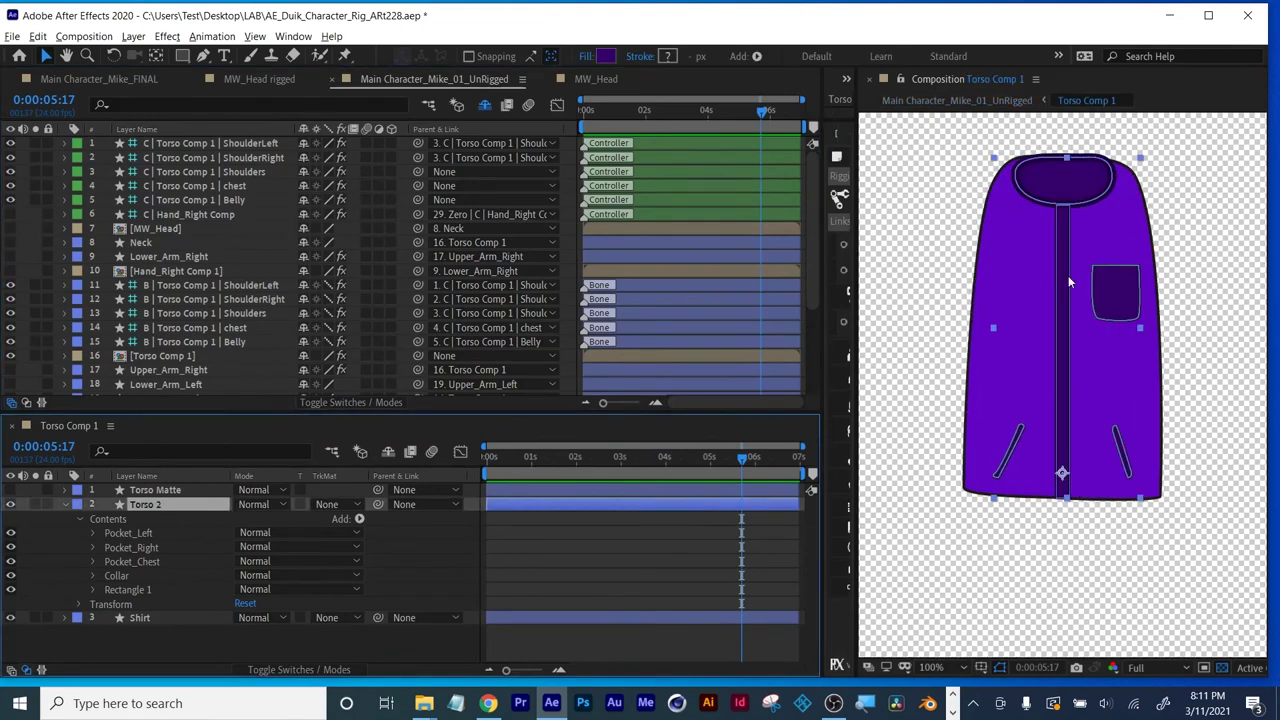
pyautogui.click(42, 628)
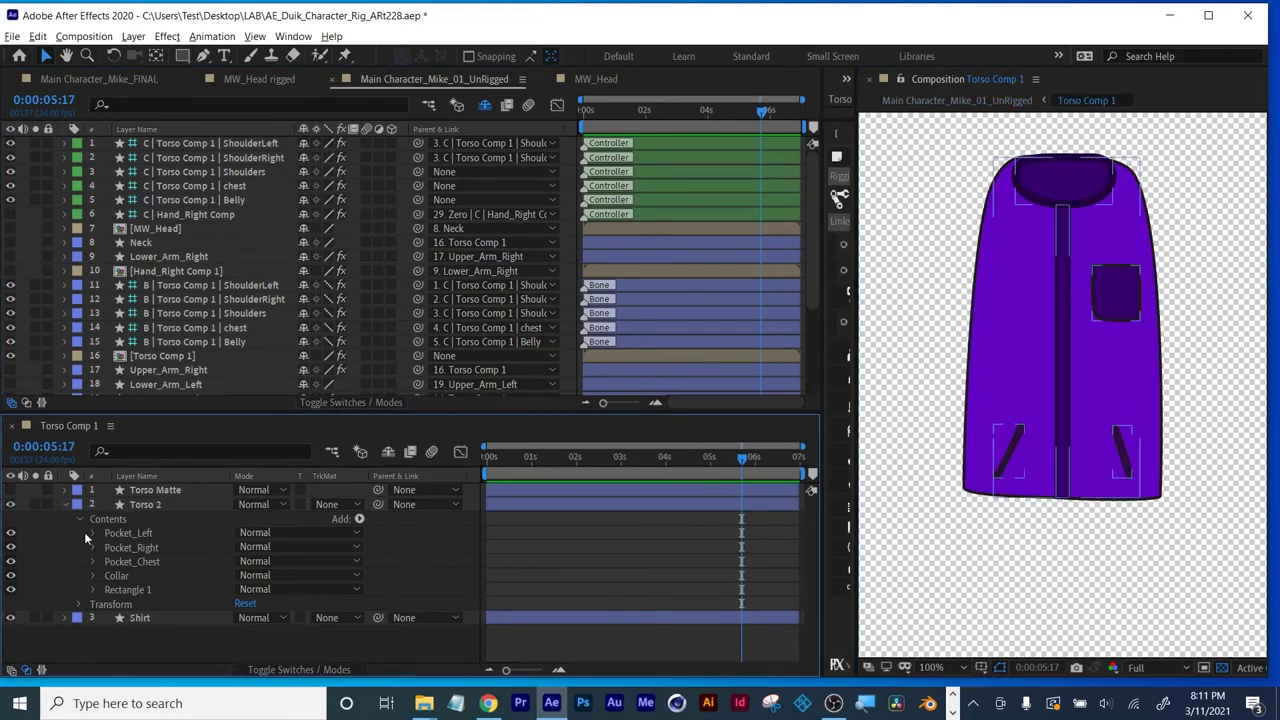
pyautogui.click(64, 504)
pyautogui.click(64, 504)
pyautogui.click(133, 37)
pyautogui.moveTo(224, 56)
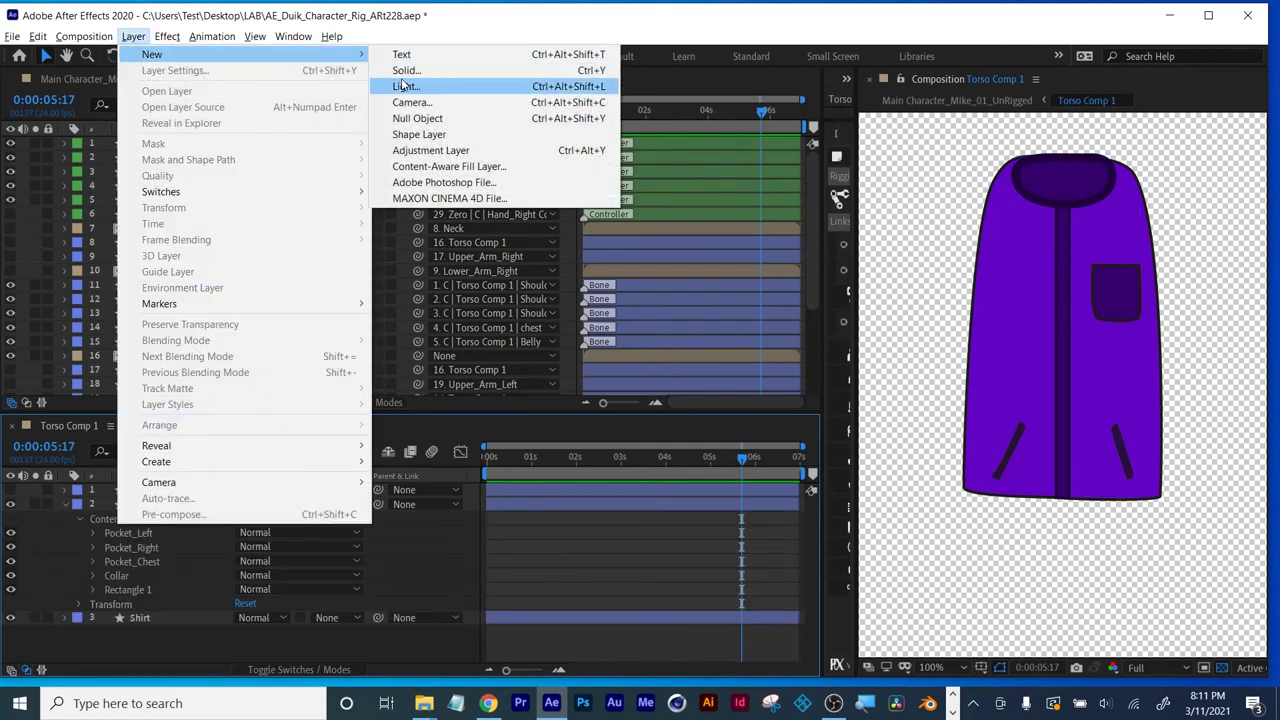
pyautogui.click(418, 118)
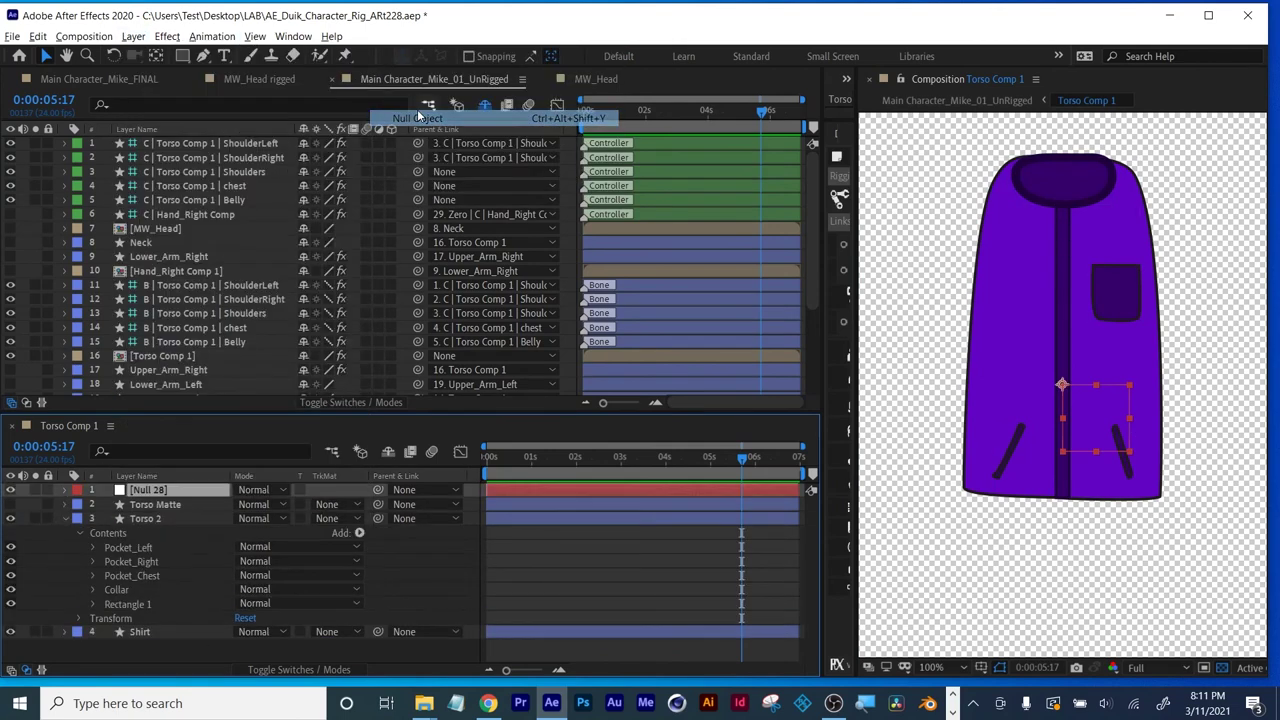
# Separate the new null's position into X and Y dimensions and return the playhead to 0:00:00:00.
pyautogui.click(66, 490)
pyautogui.click(80, 505)
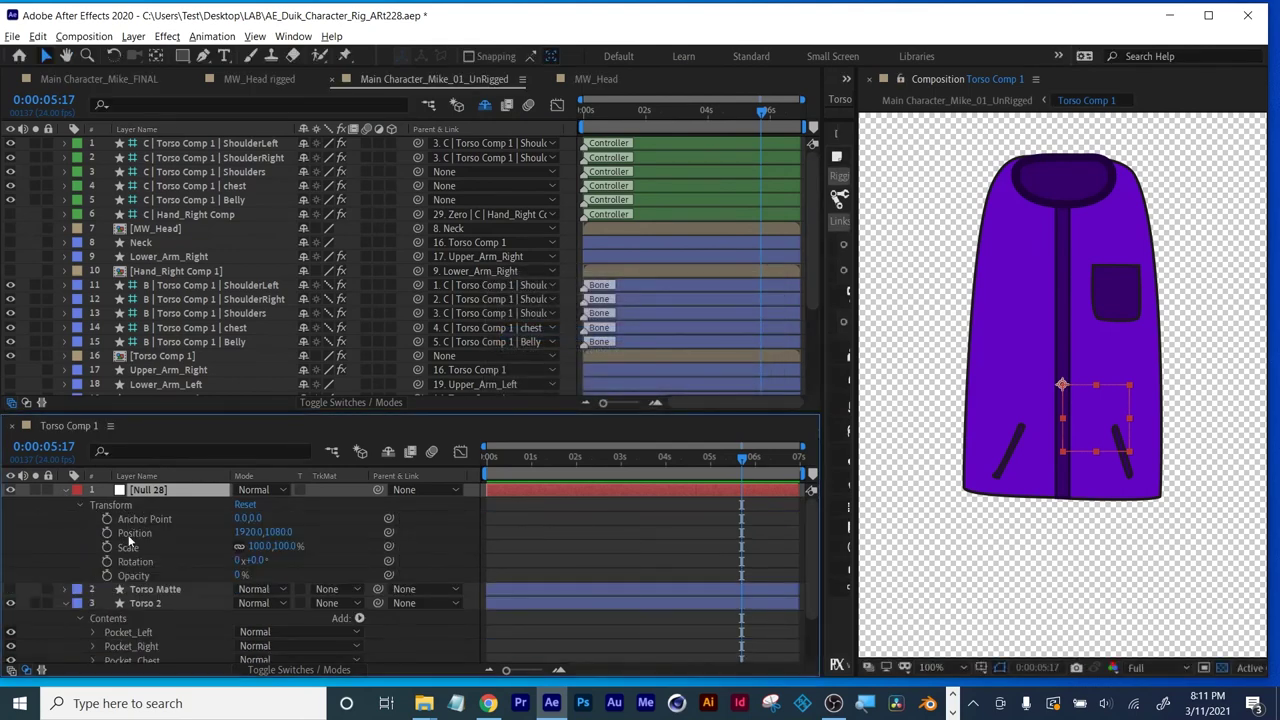
pyautogui.press('p')
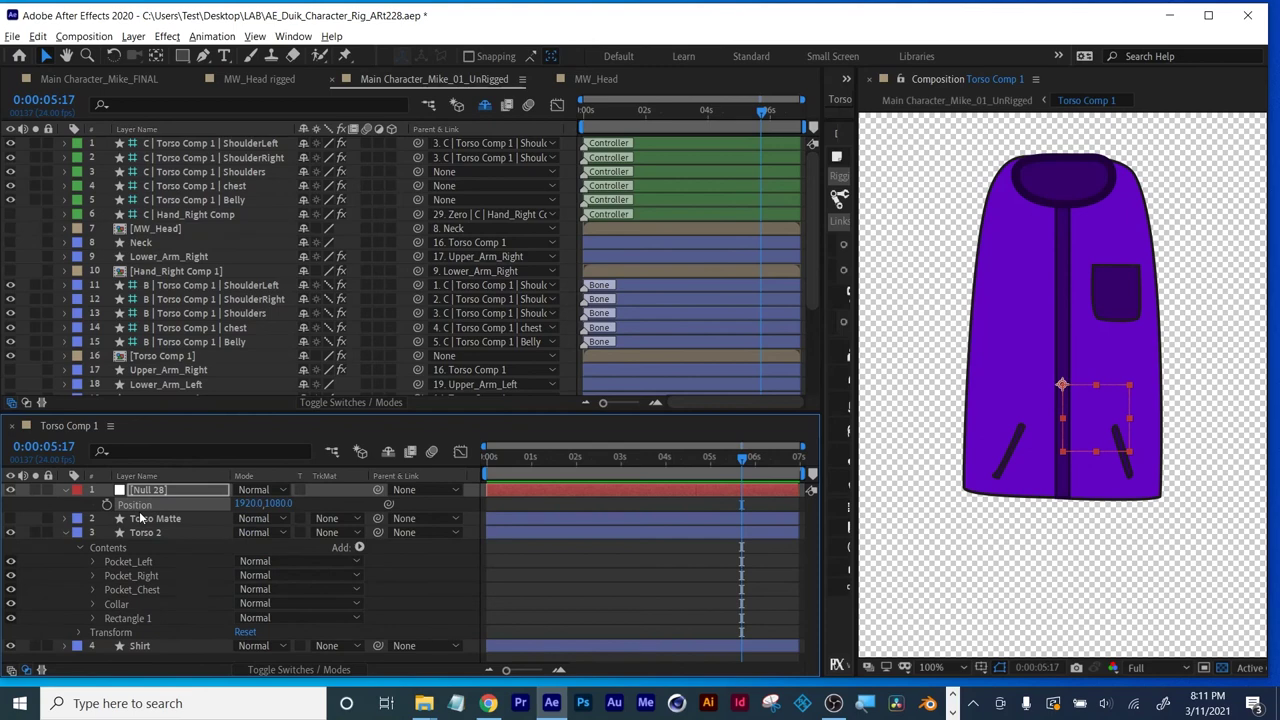
pyautogui.rightClick(141, 505)
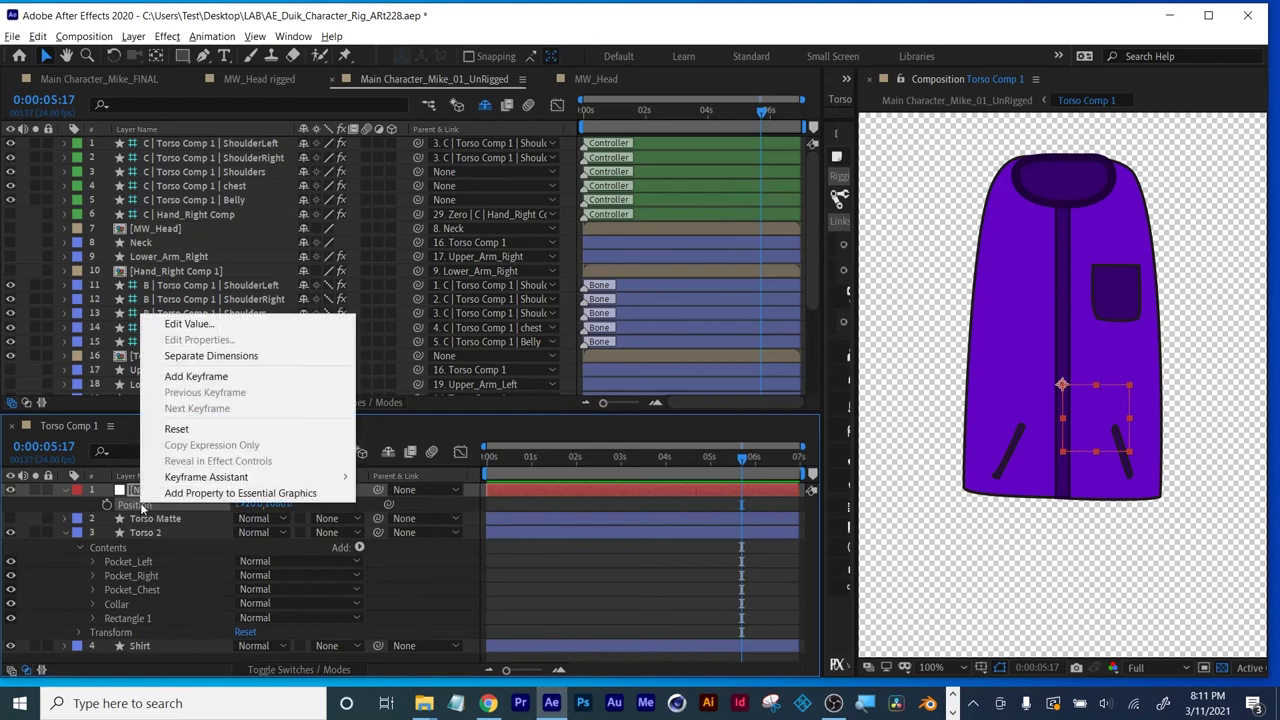
pyautogui.click(197, 356)
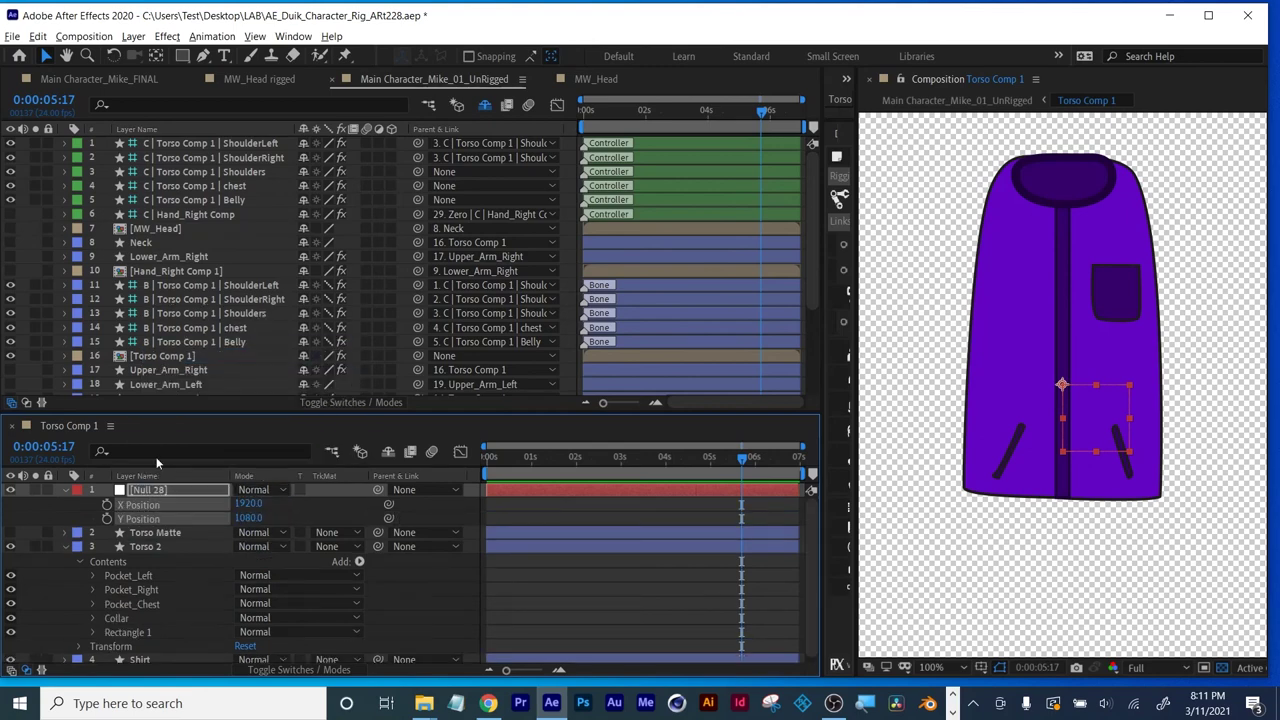
pyautogui.moveTo(168, 411); pyautogui.dragTo(168, 406)
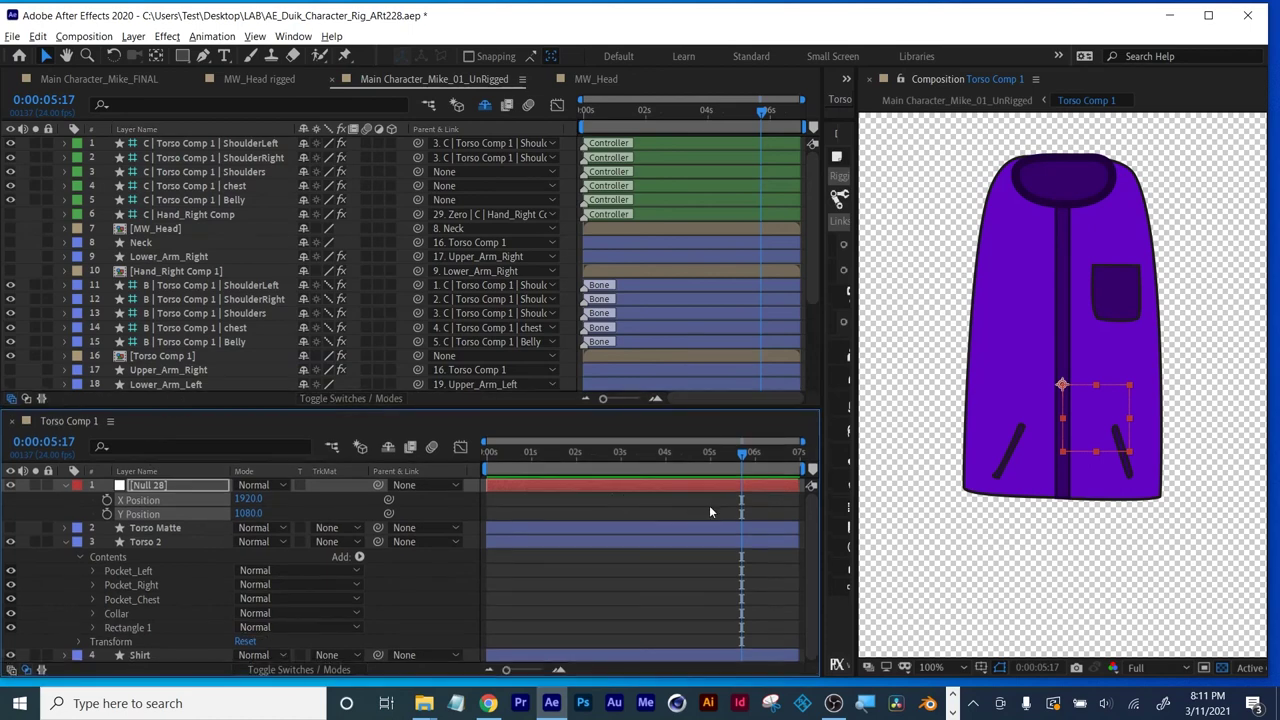
pyautogui.moveTo(745, 455); pyautogui.dragTo(444, 478)
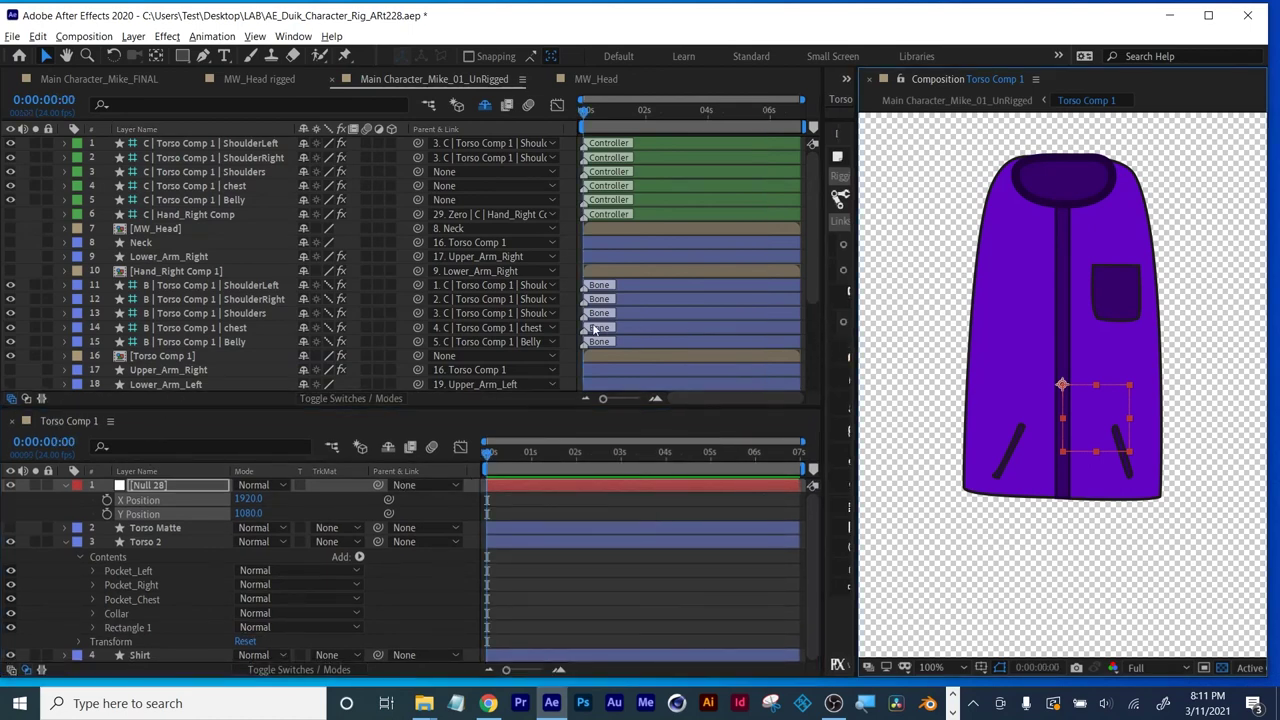
# Widen the Duik Bassel.2 panel, open its Connector options, and select the null in Torso Comp 1.
pyautogui.moveTo(824, 333); pyautogui.dragTo(573, 327)
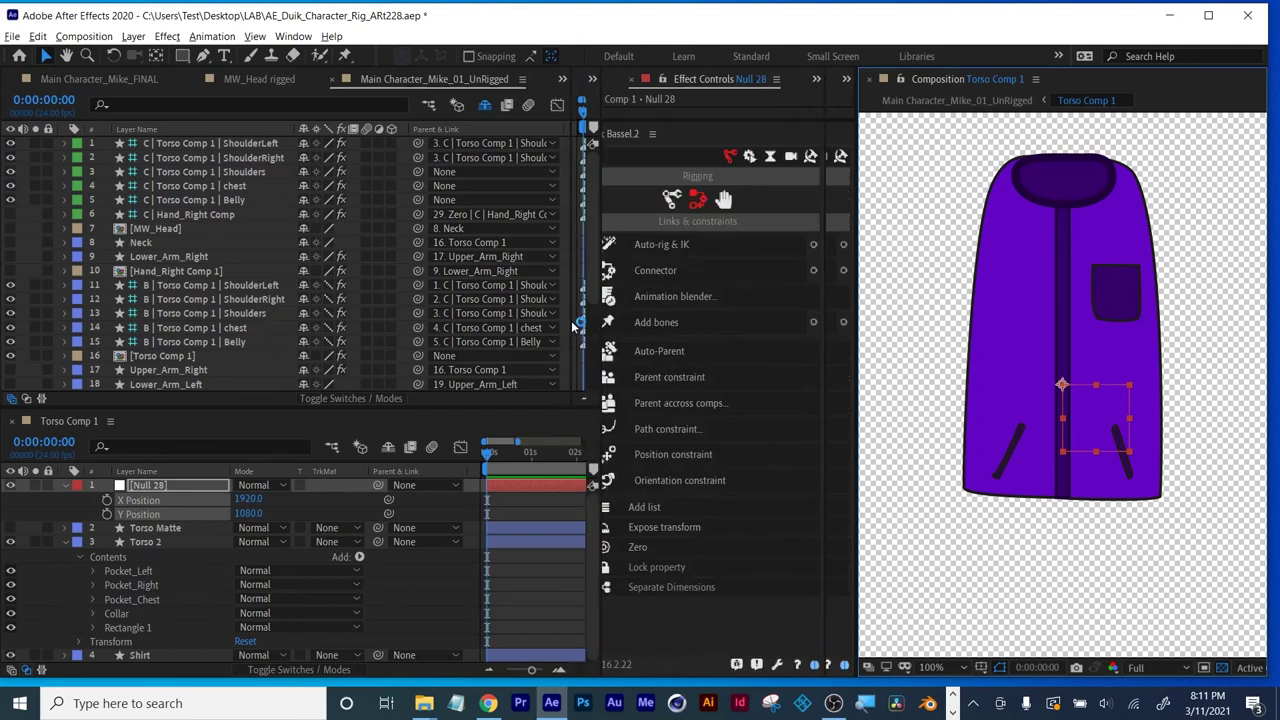
pyautogui.click(844, 273)
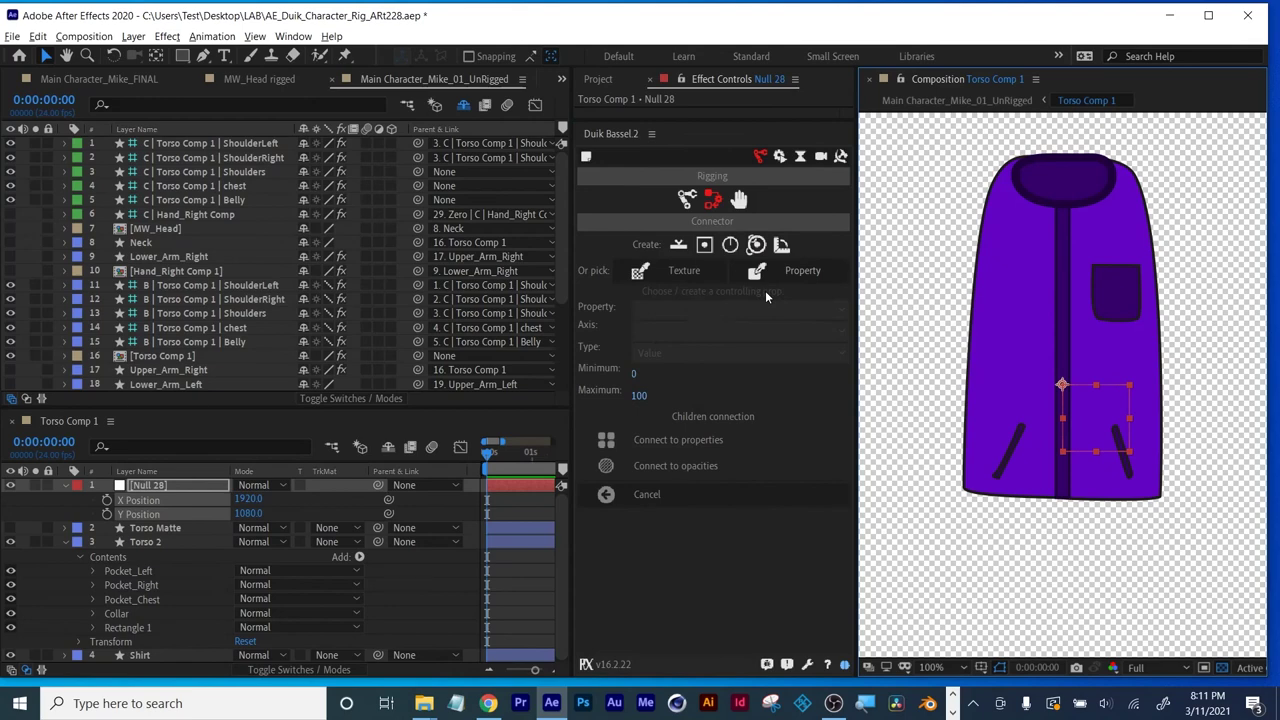
pyautogui.click(150, 486)
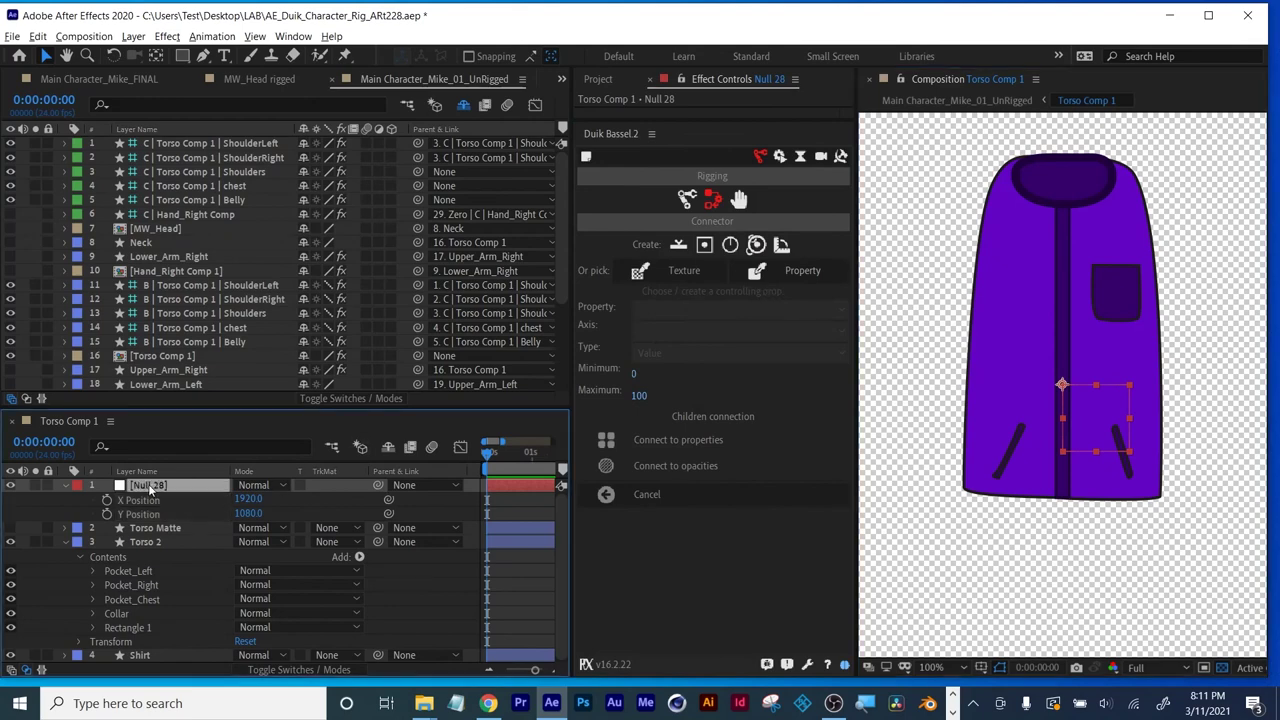
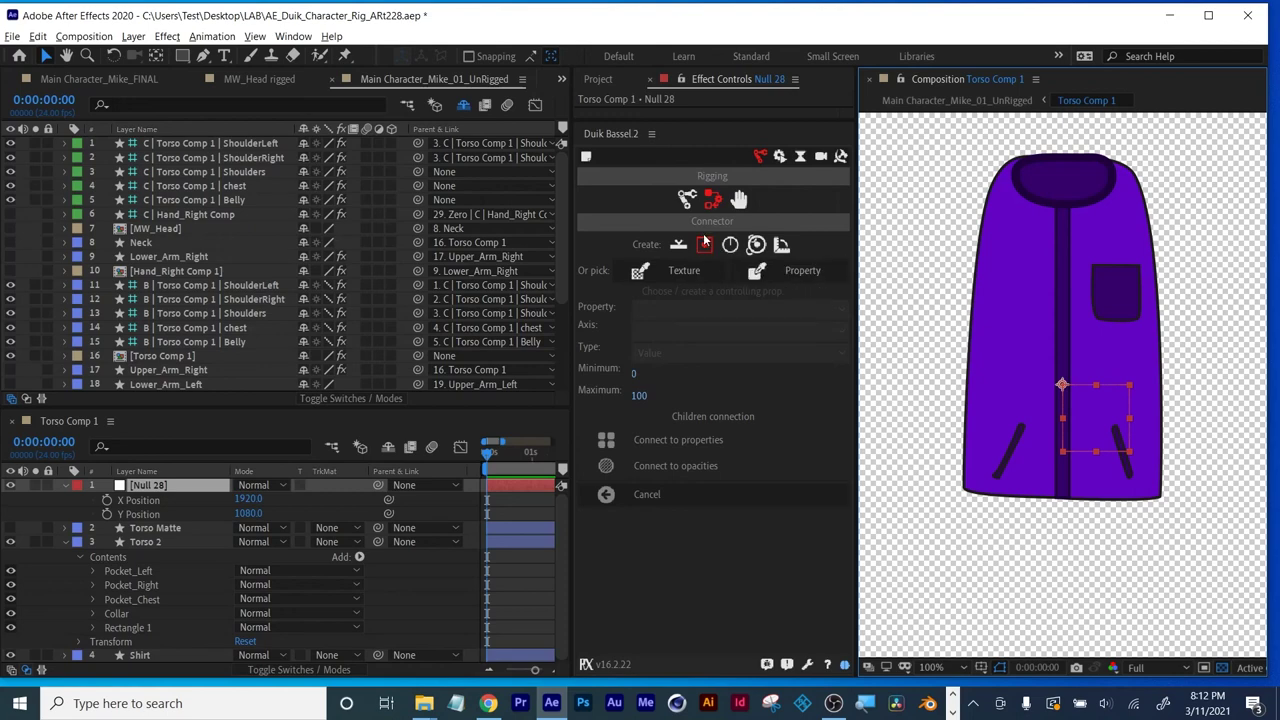
# Keyframe the null's X Position at frames 0, 10 and 20, and return the playhead to 0:00:00:00.
pyautogui.click(107, 500)
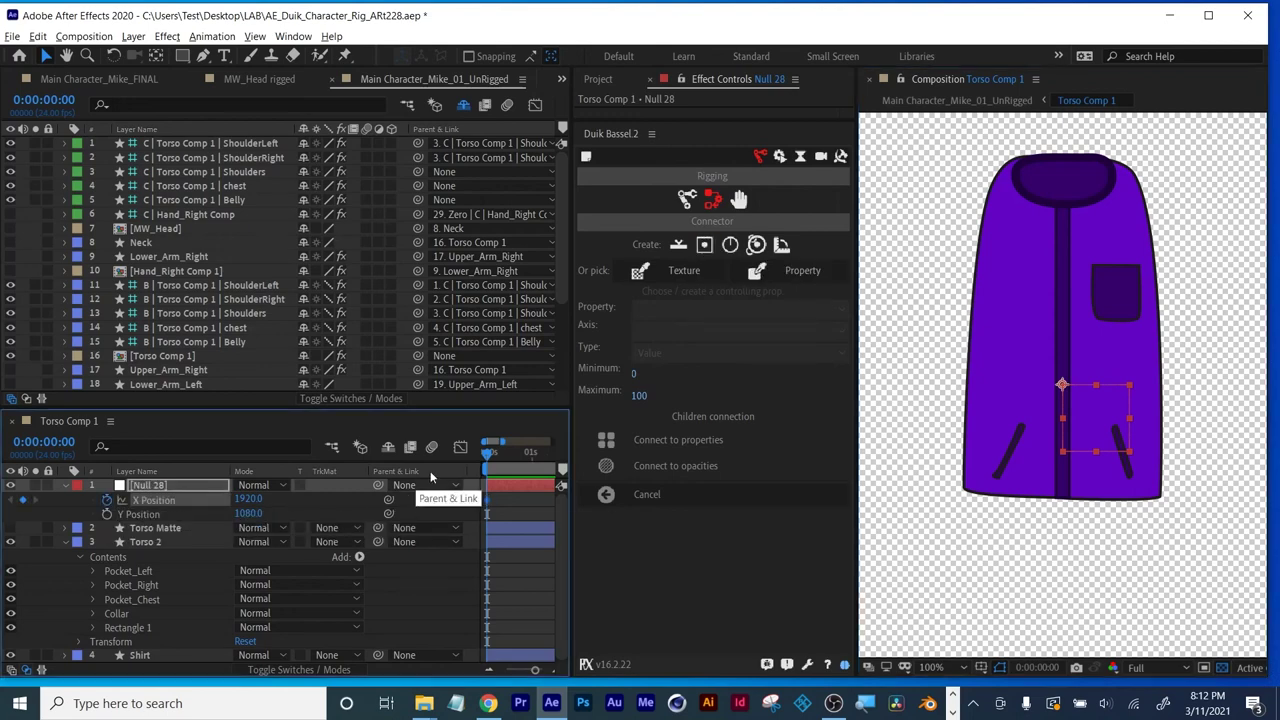
pyautogui.click(63, 441)
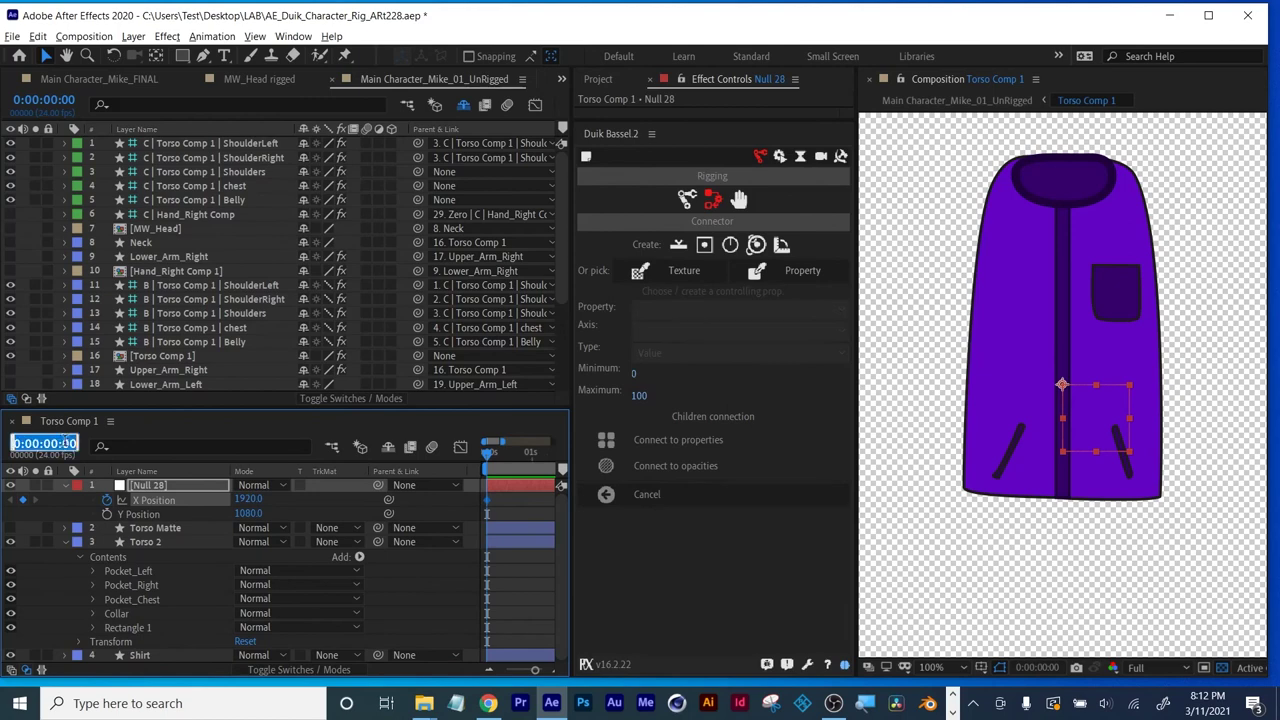
pyautogui.write('10')
pyautogui.press('Return')
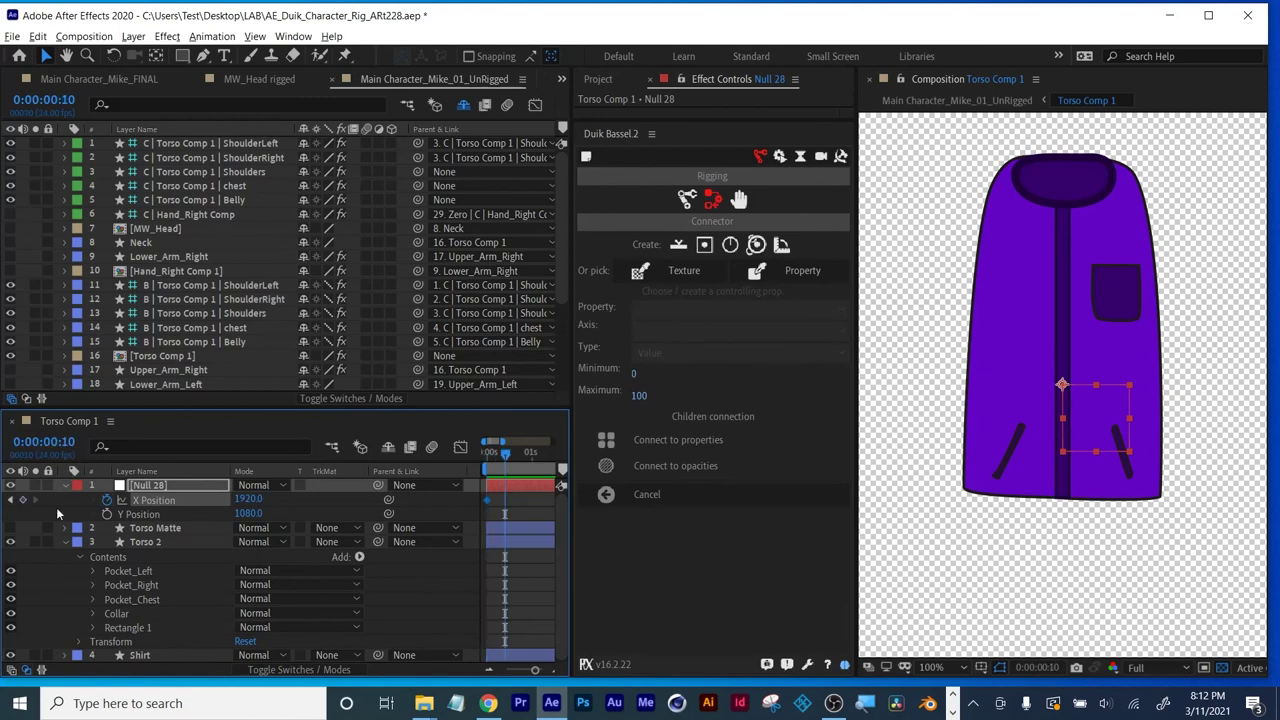
pyautogui.click(50, 441)
pyautogui.write('20')
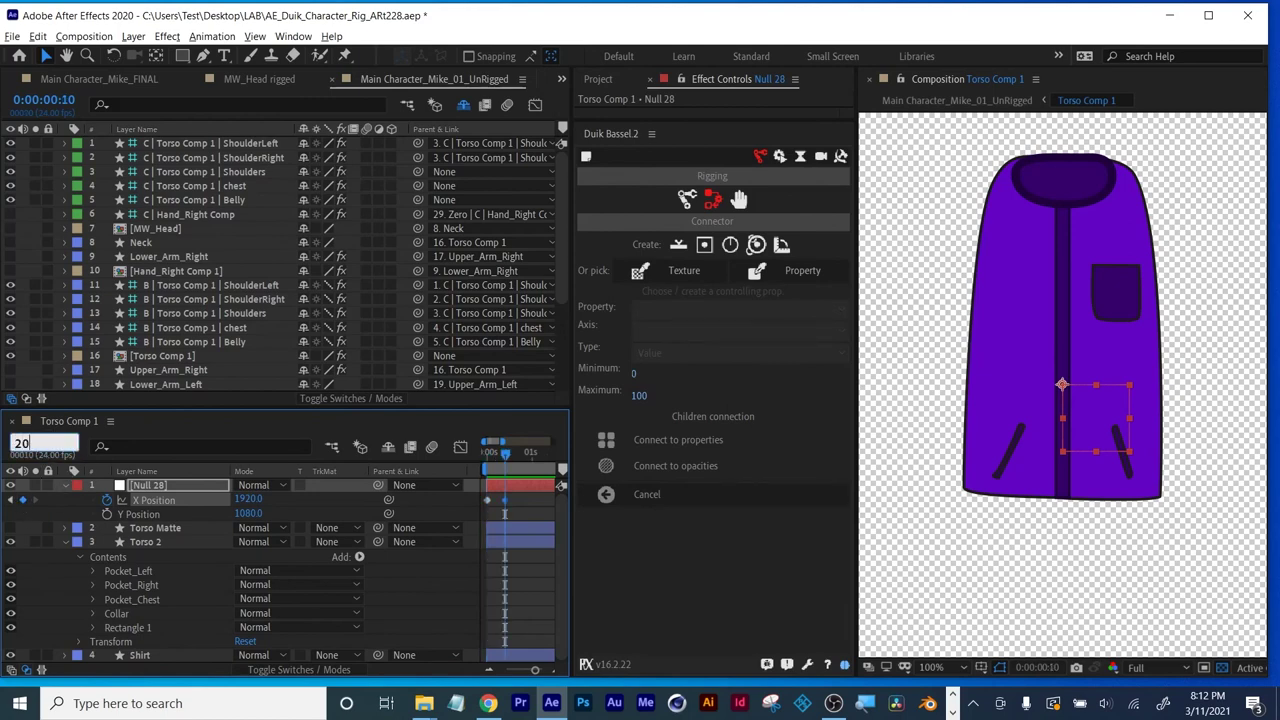
pyautogui.press('Return')
pyautogui.click(22, 499)
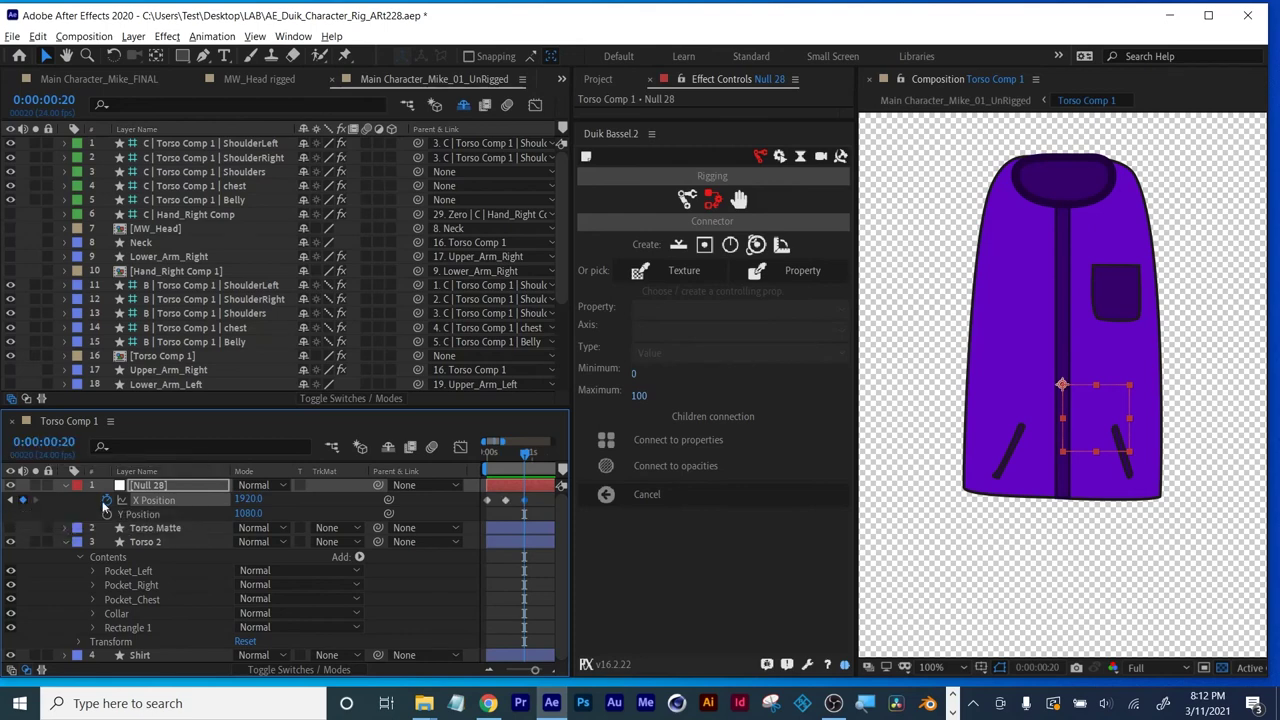
pyautogui.click(11, 499)
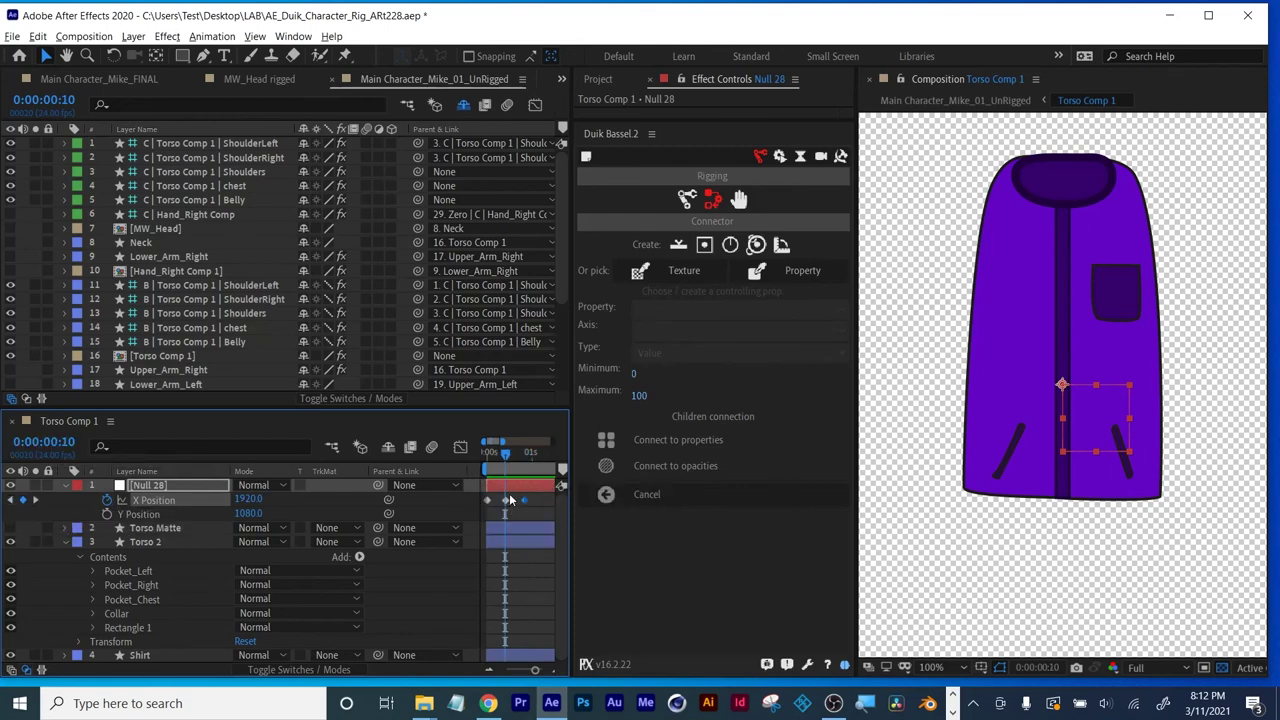
pyautogui.moveTo(506, 451); pyautogui.dragTo(488, 451)
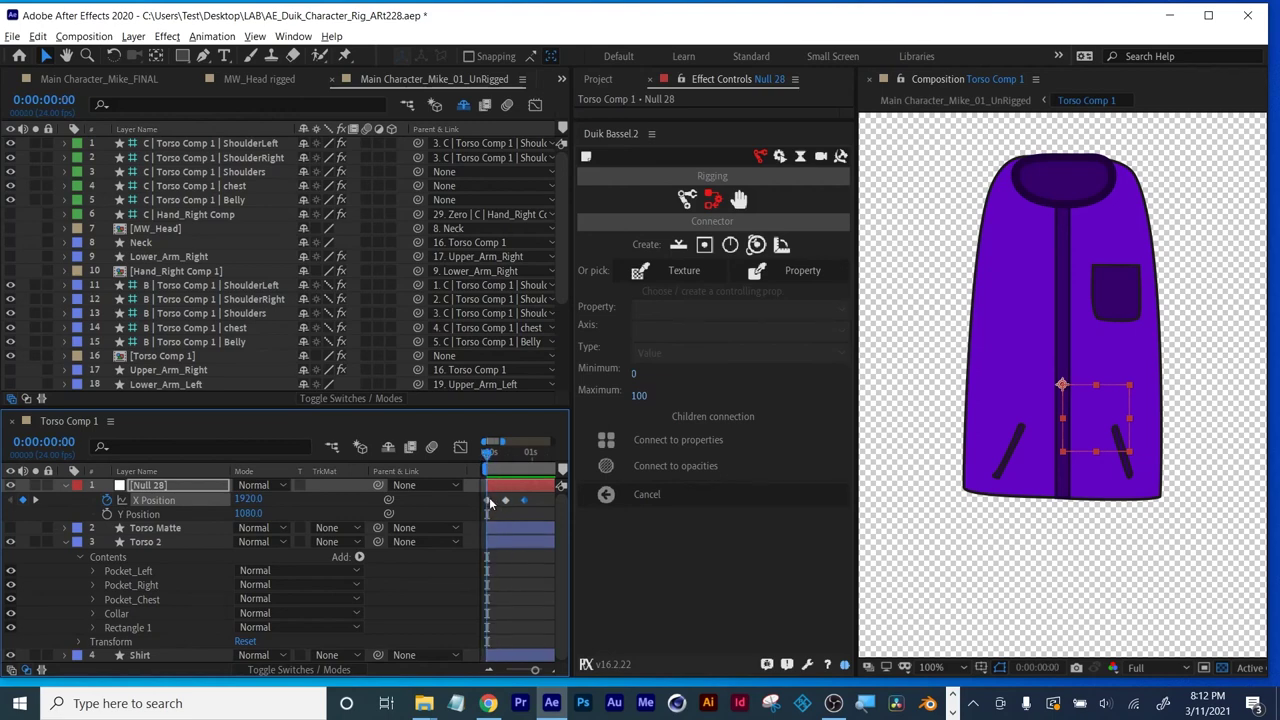
pyautogui.press('space')
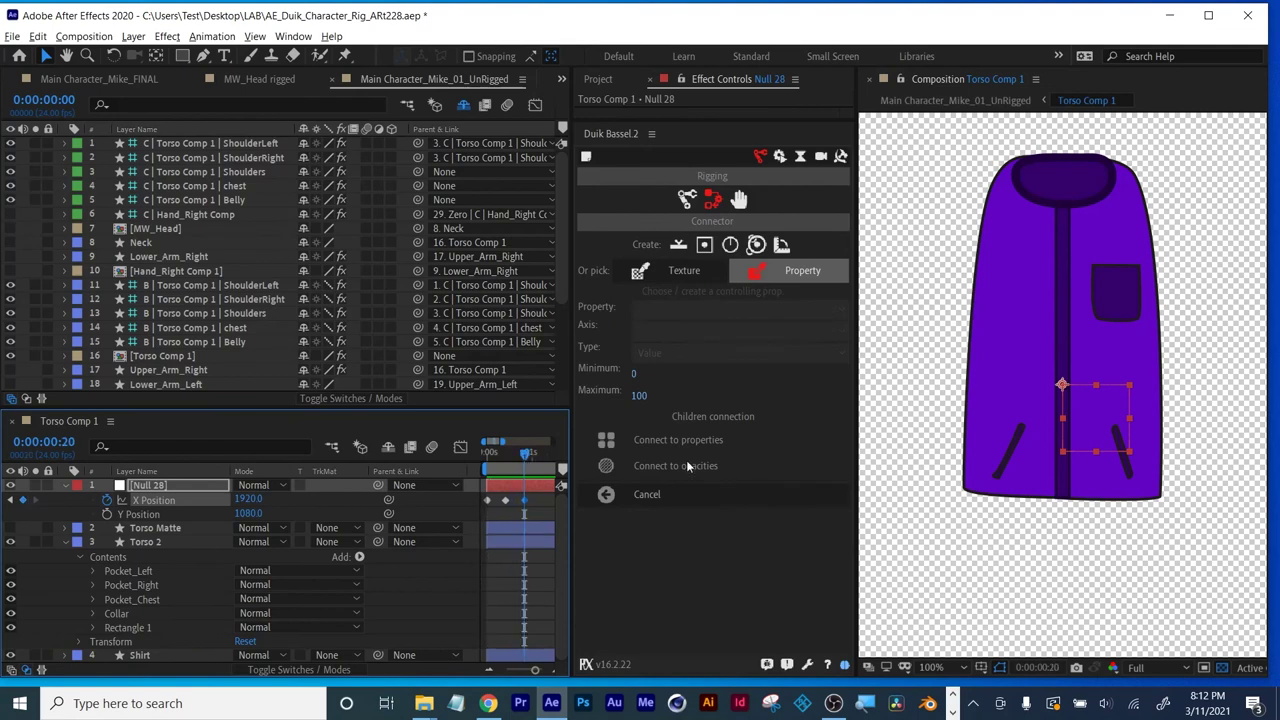
pyautogui.moveTo(512, 460); pyautogui.dragTo(487, 458)
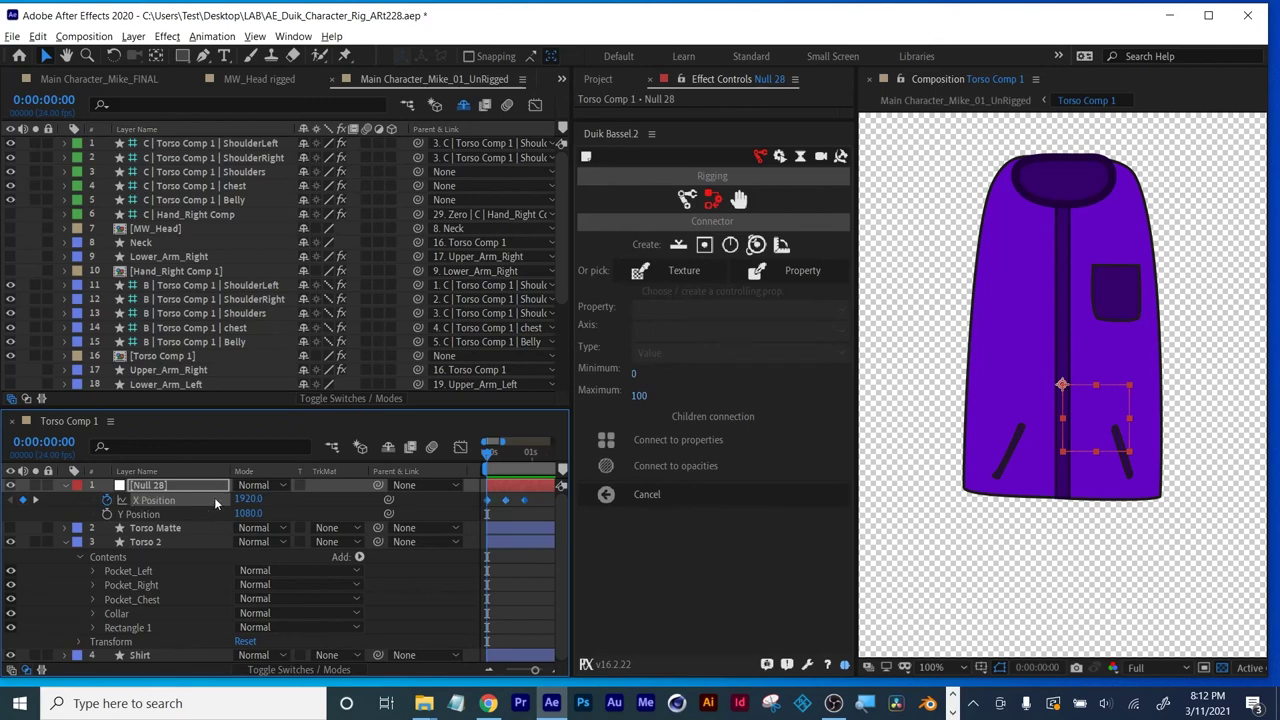
# Separate the Torso 2 layer's position dimensions and link its X Position to the null's X Position.
pyautogui.click(128, 571)
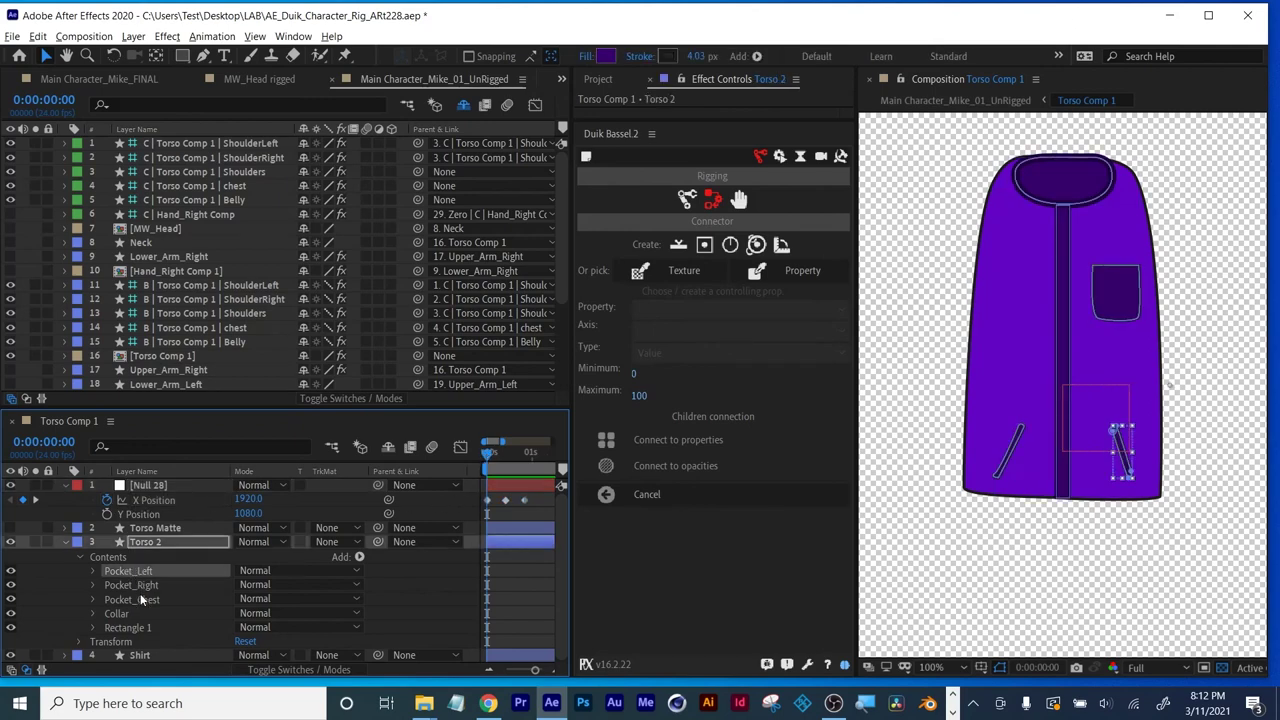
pyautogui.click(144, 542)
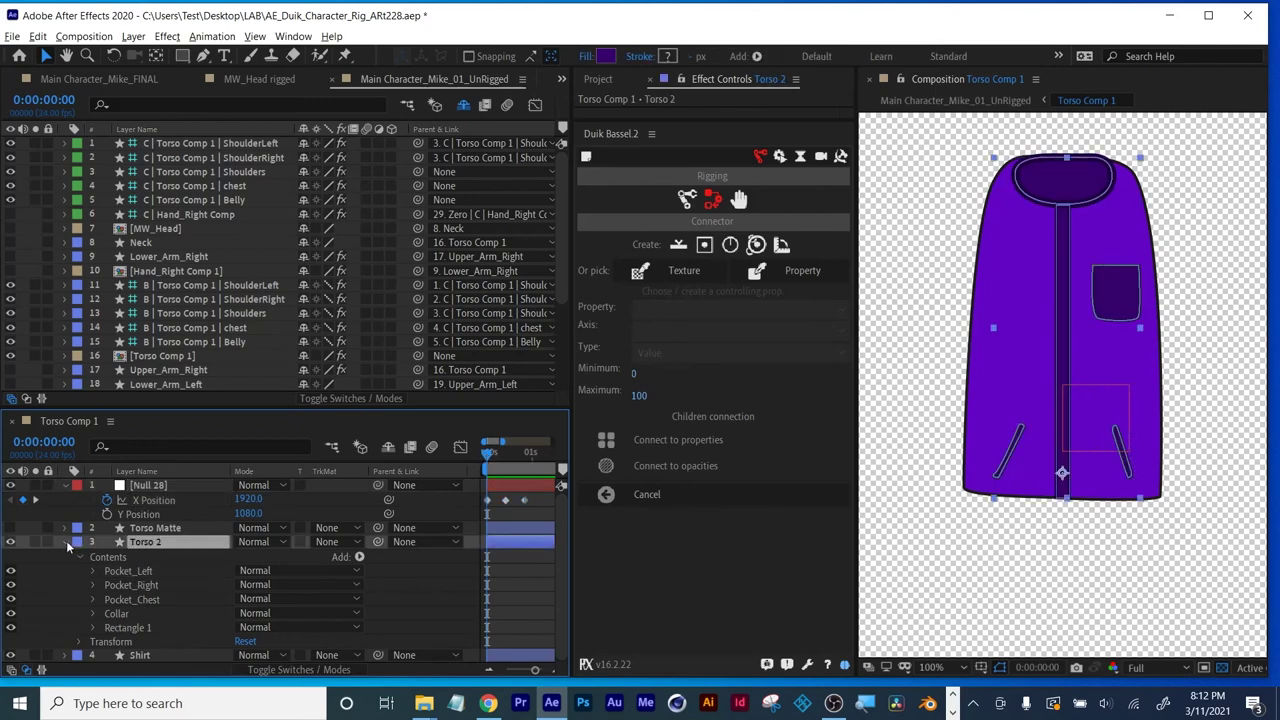
pyautogui.click(66, 541)
pyautogui.press('p')
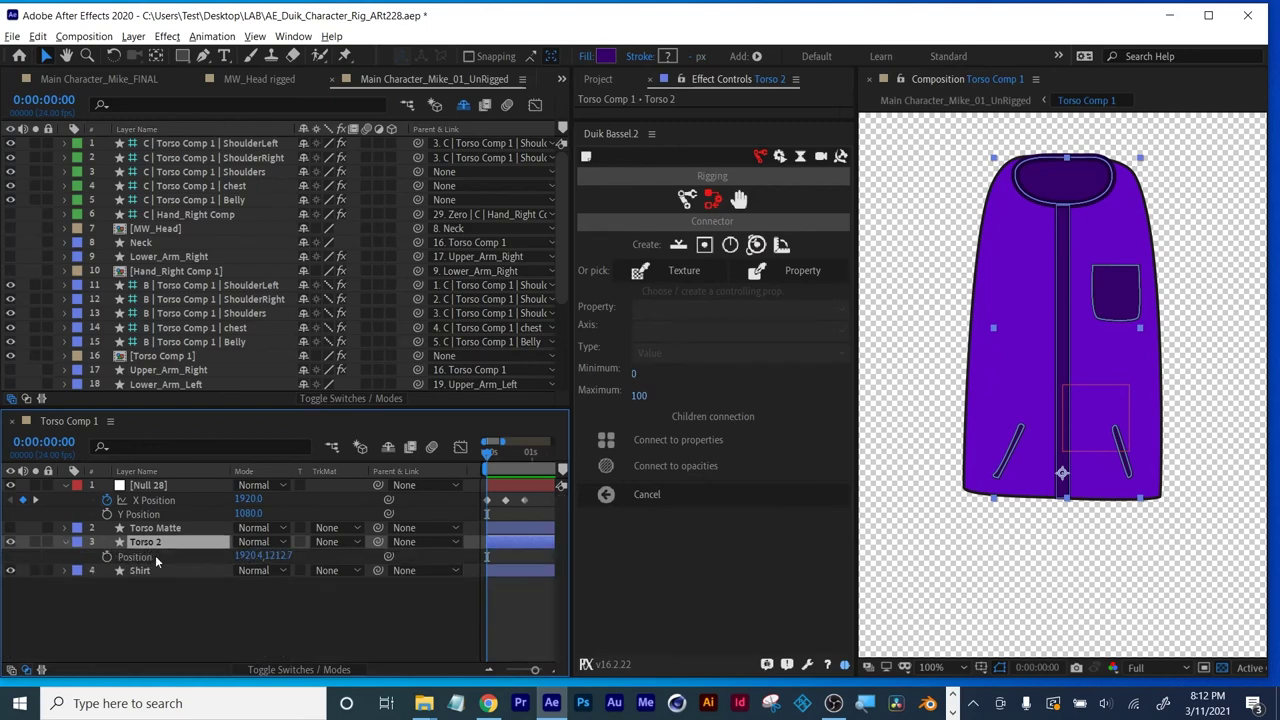
pyautogui.rightClick(138, 558)
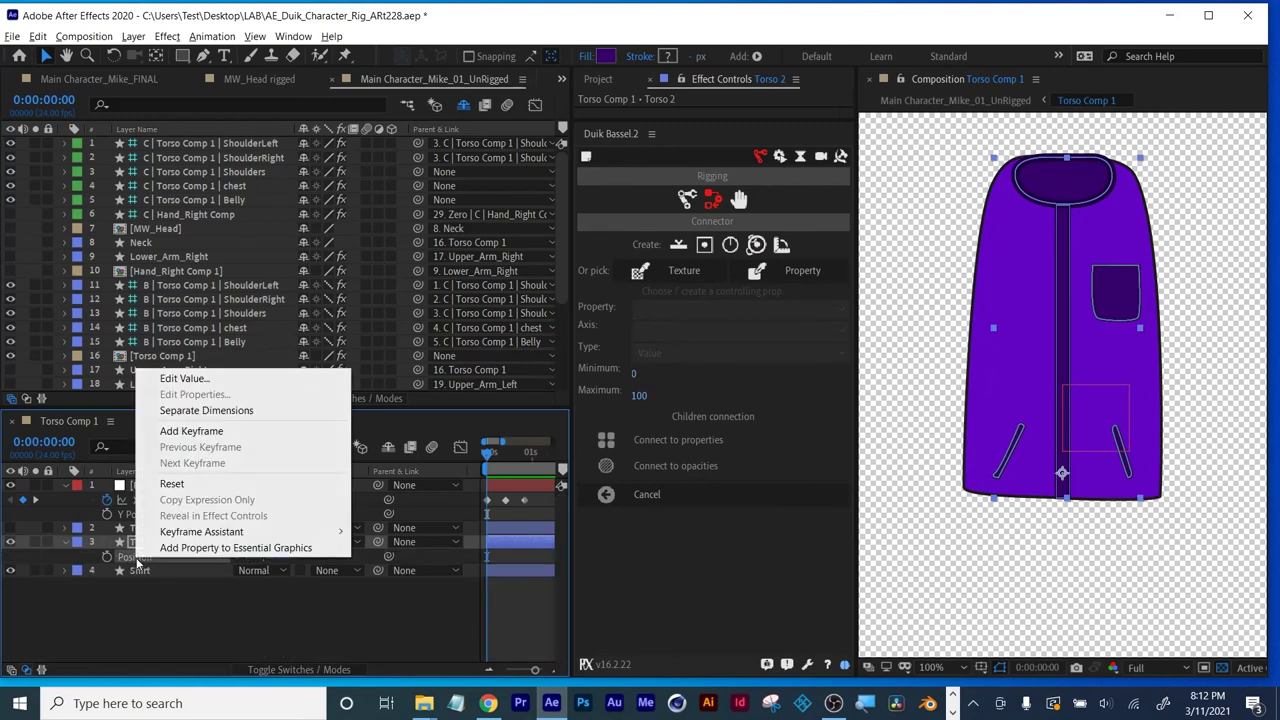
pyautogui.click(175, 410)
pyautogui.click(157, 619)
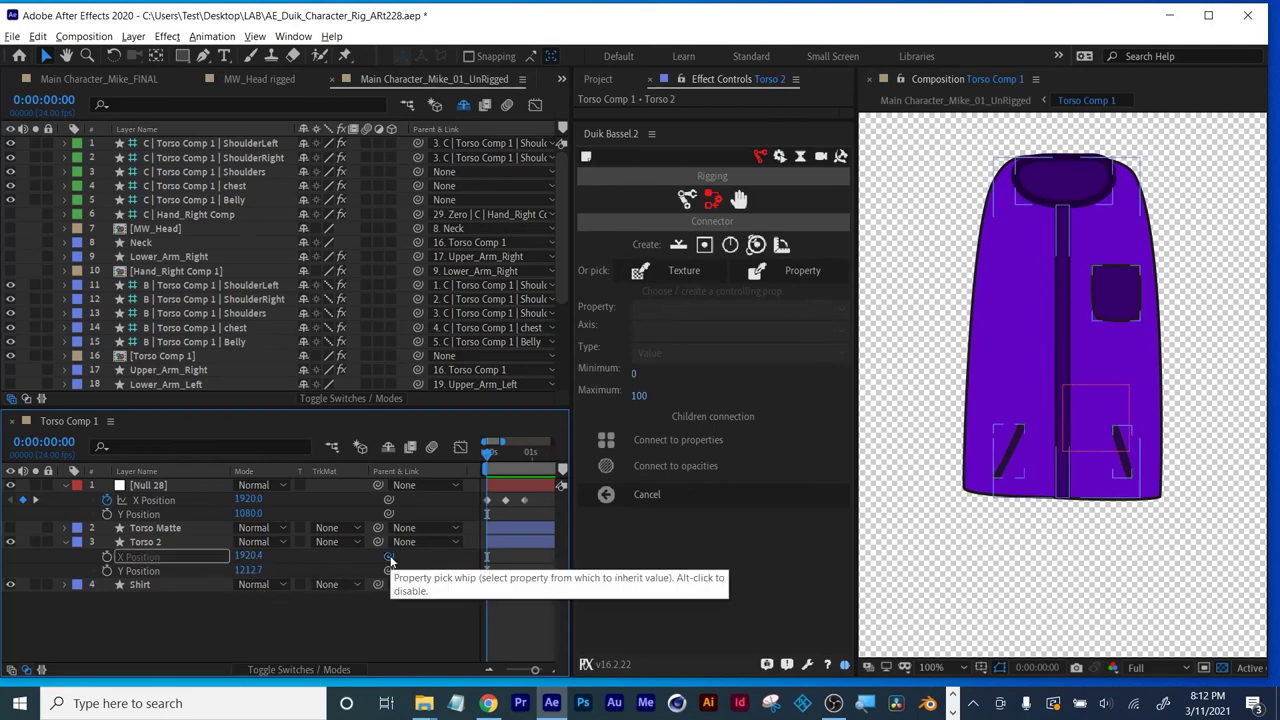
pyautogui.moveTo(390, 561); pyautogui.dragTo(154, 500)
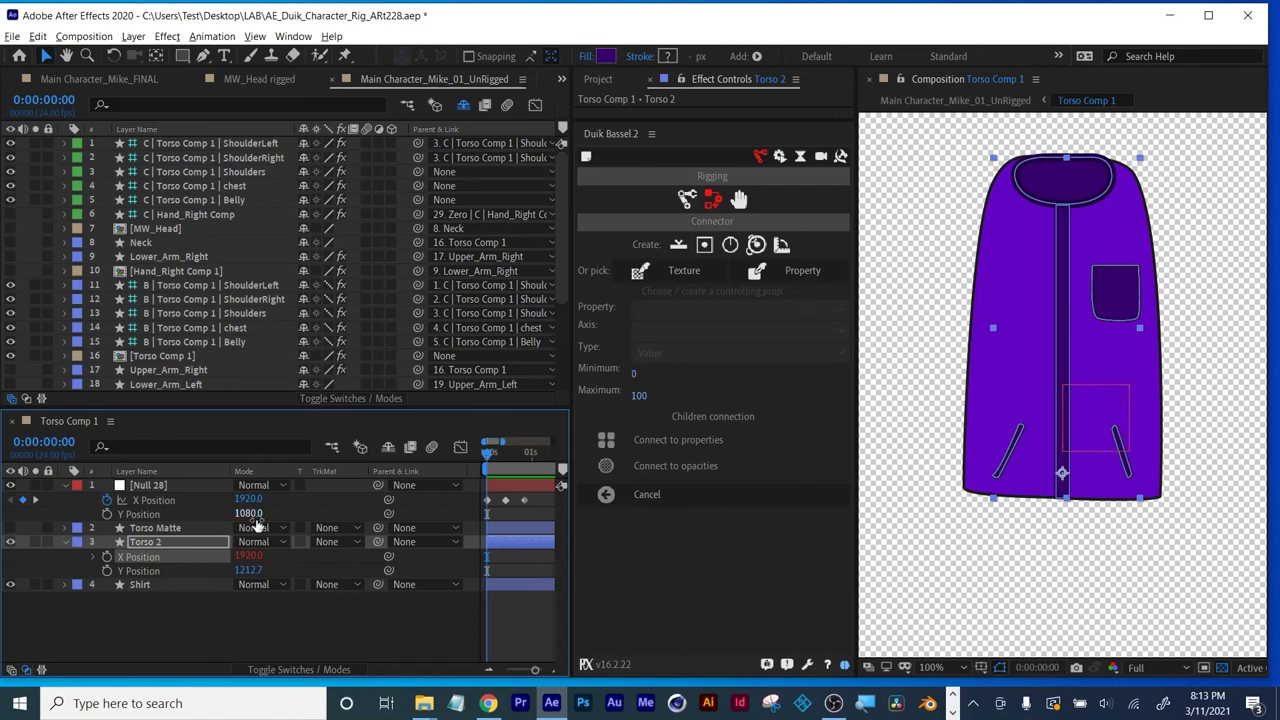
# Set the null's X Position to 1798 at frame 0 and to 2041 at frame 20.
pyautogui.moveTo(248, 499); pyautogui.dragTo(148, 488)
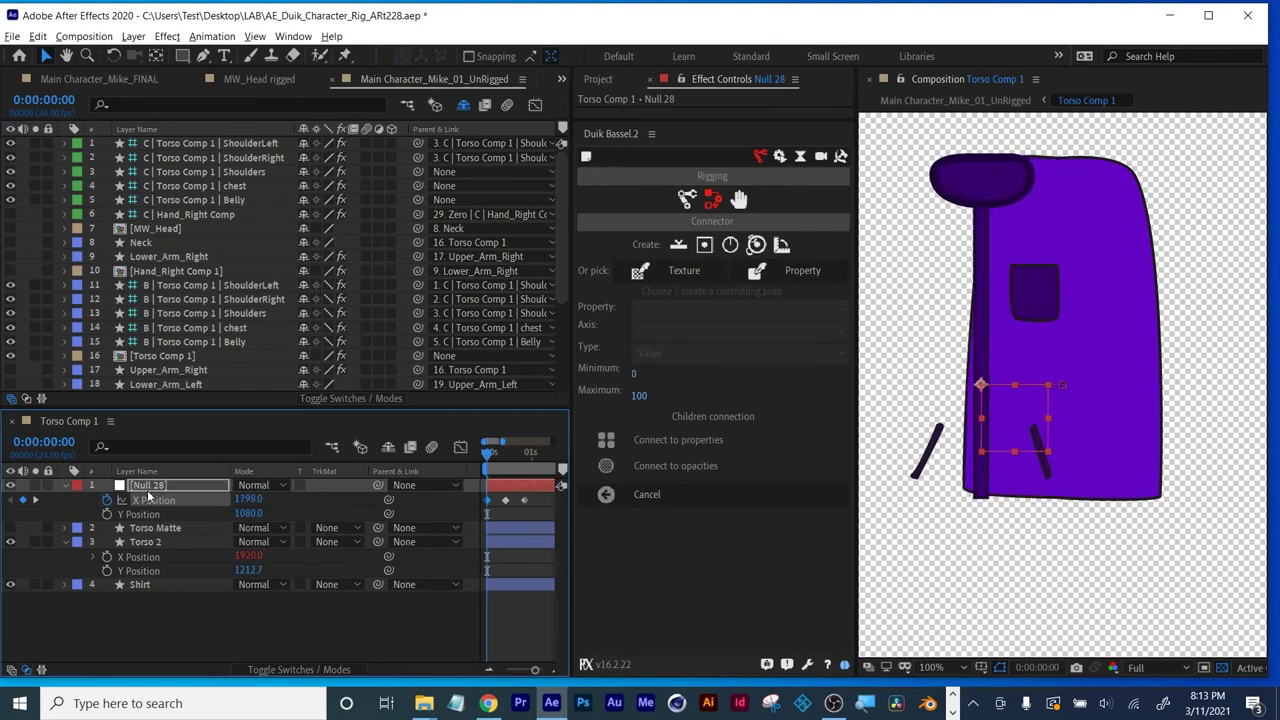
pyautogui.click(36, 501)
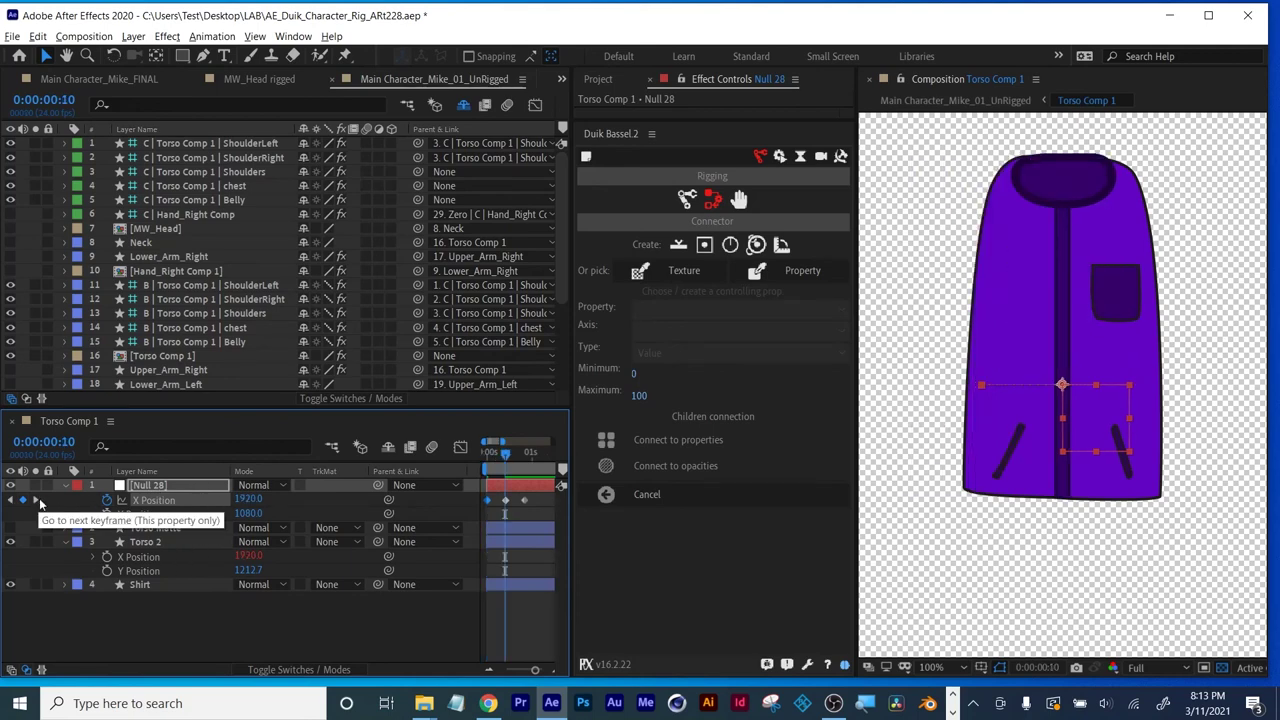
pyautogui.click(40, 501)
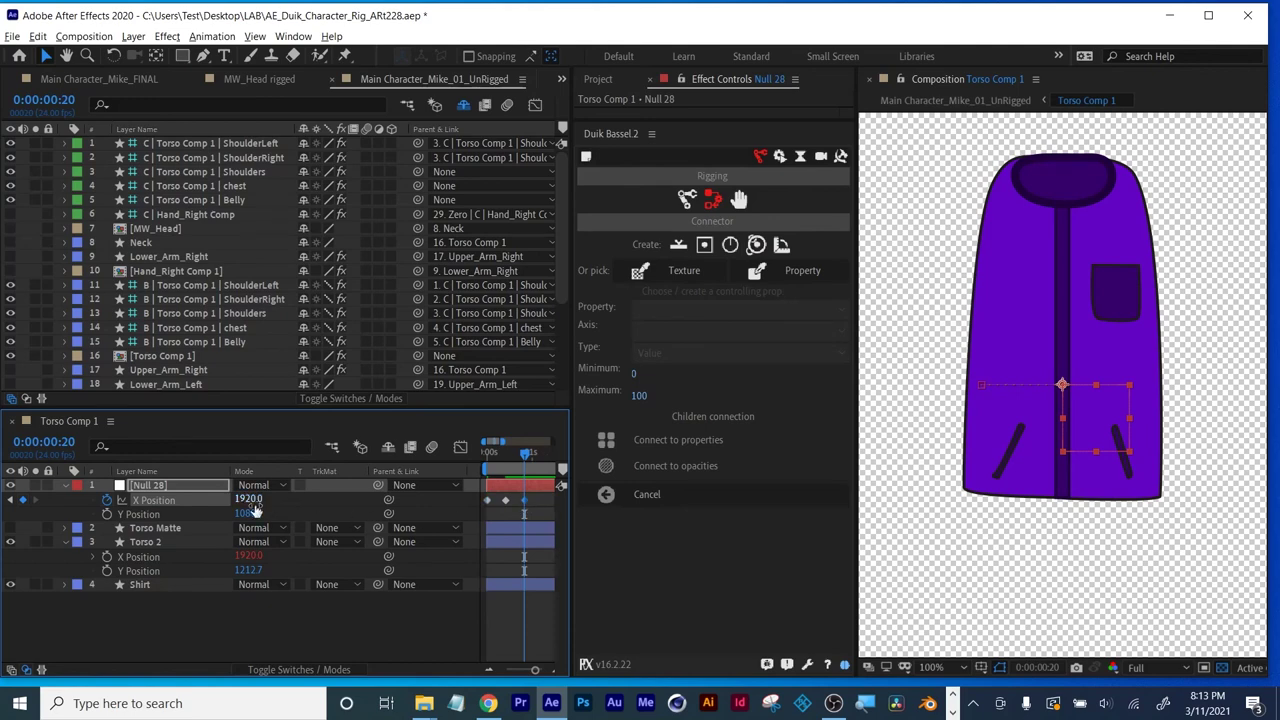
pyautogui.moveTo(250, 499); pyautogui.dragTo(355, 503)
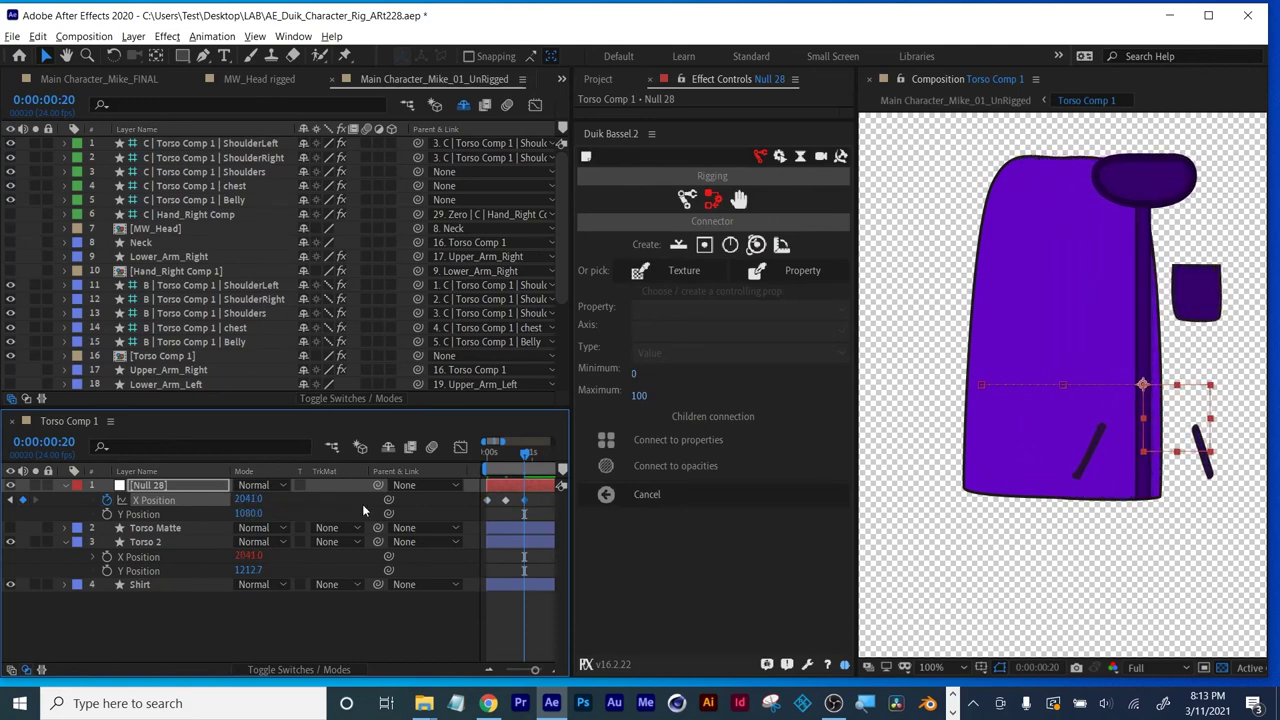
# Make the Torso Matte layer visible and set Torso 2's track matte to Alpha Matte "Torso Matte".
pyautogui.click(246, 635)
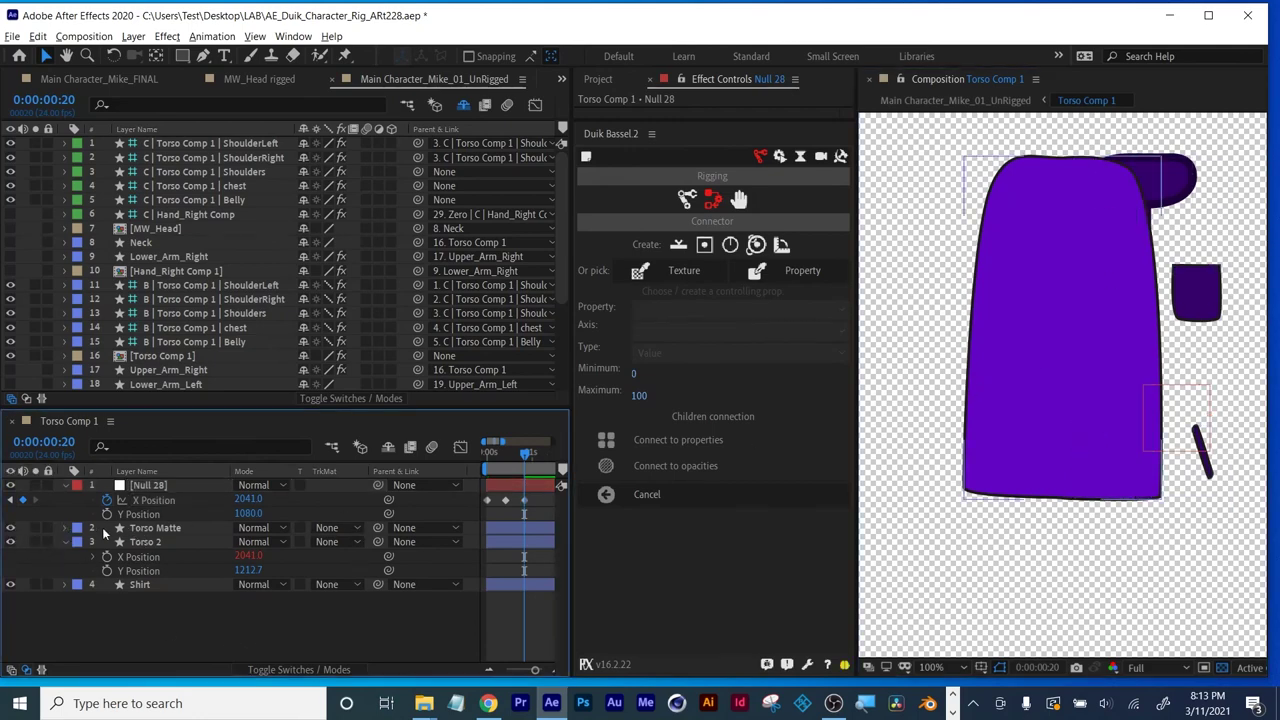
pyautogui.click(140, 528)
pyautogui.click(148, 542)
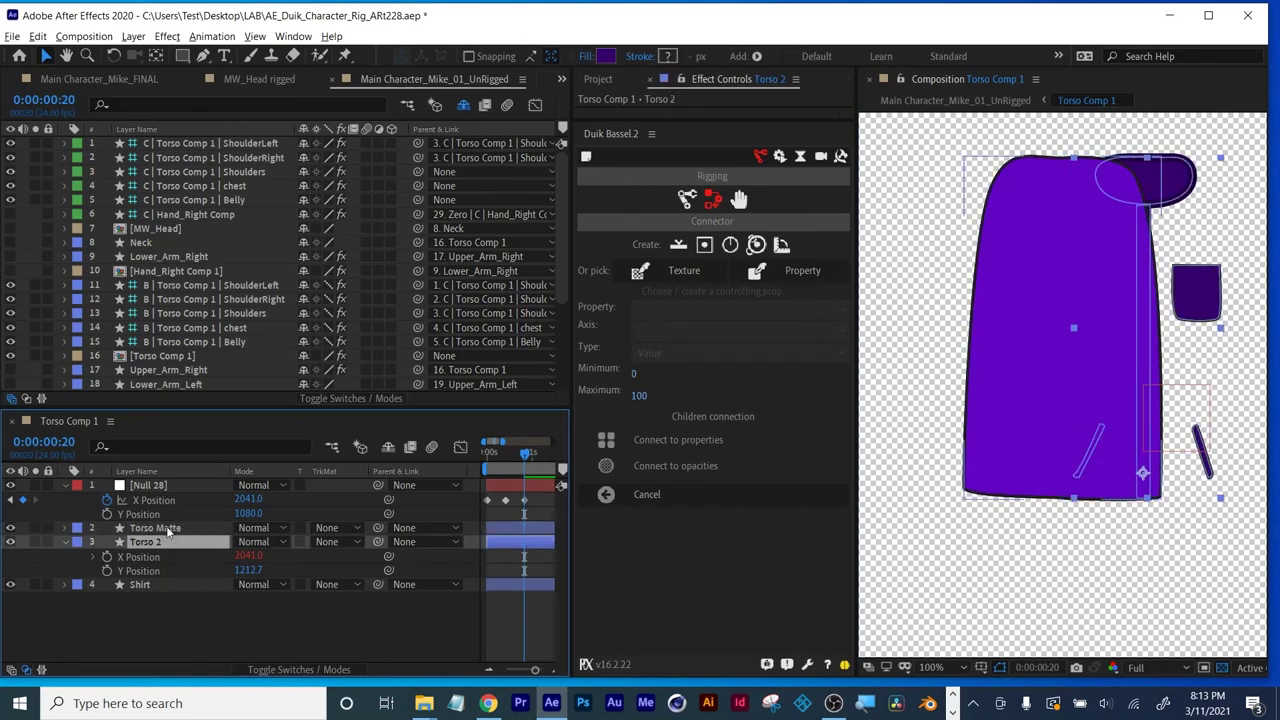
pyautogui.click(158, 528)
pyautogui.click(148, 542)
pyautogui.click(327, 542)
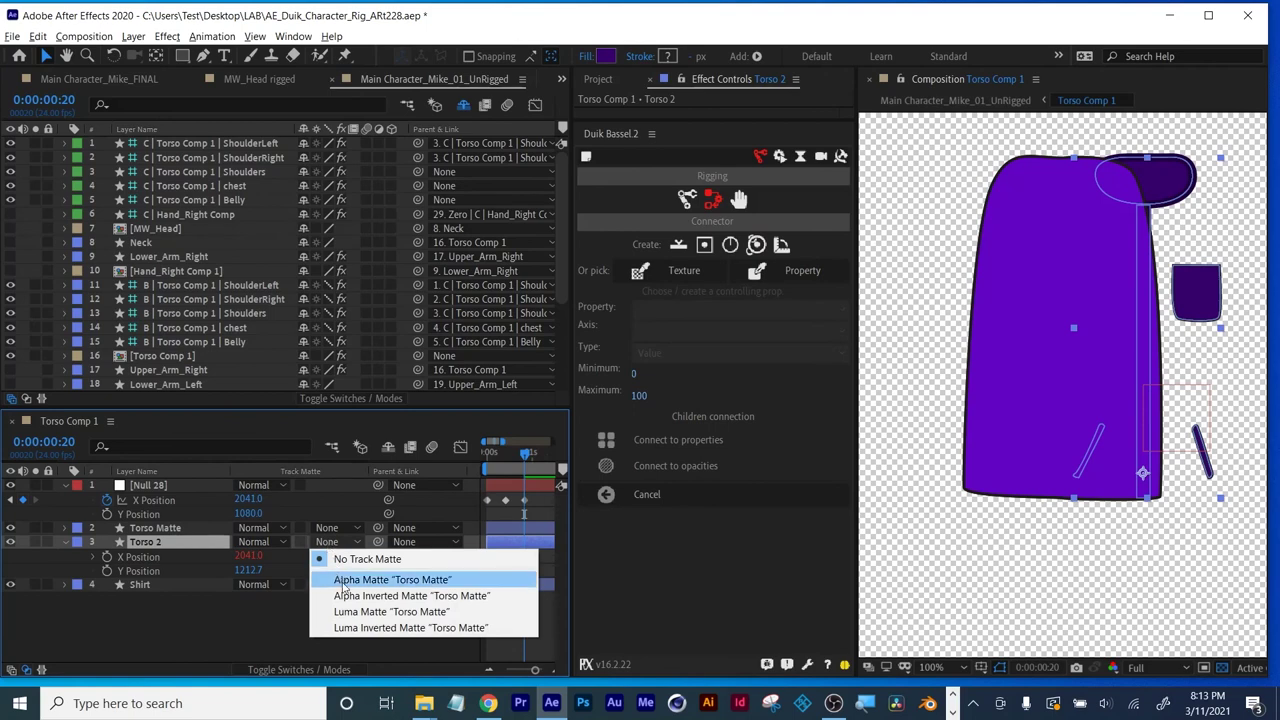
pyautogui.click(342, 580)
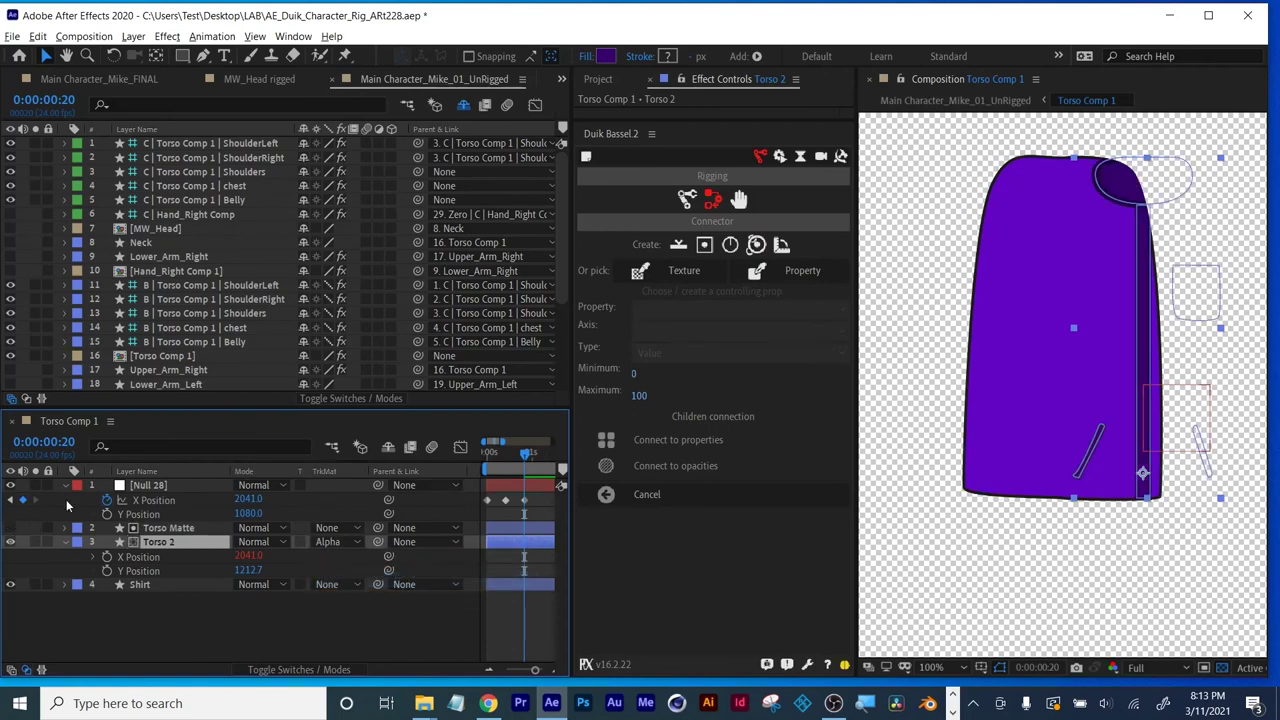
# Keyframe the null's Y Position at frames 0, 10 and 20, and set its value at frame 0 to 1035.
pyautogui.click(13, 500)
pyautogui.click(13, 500)
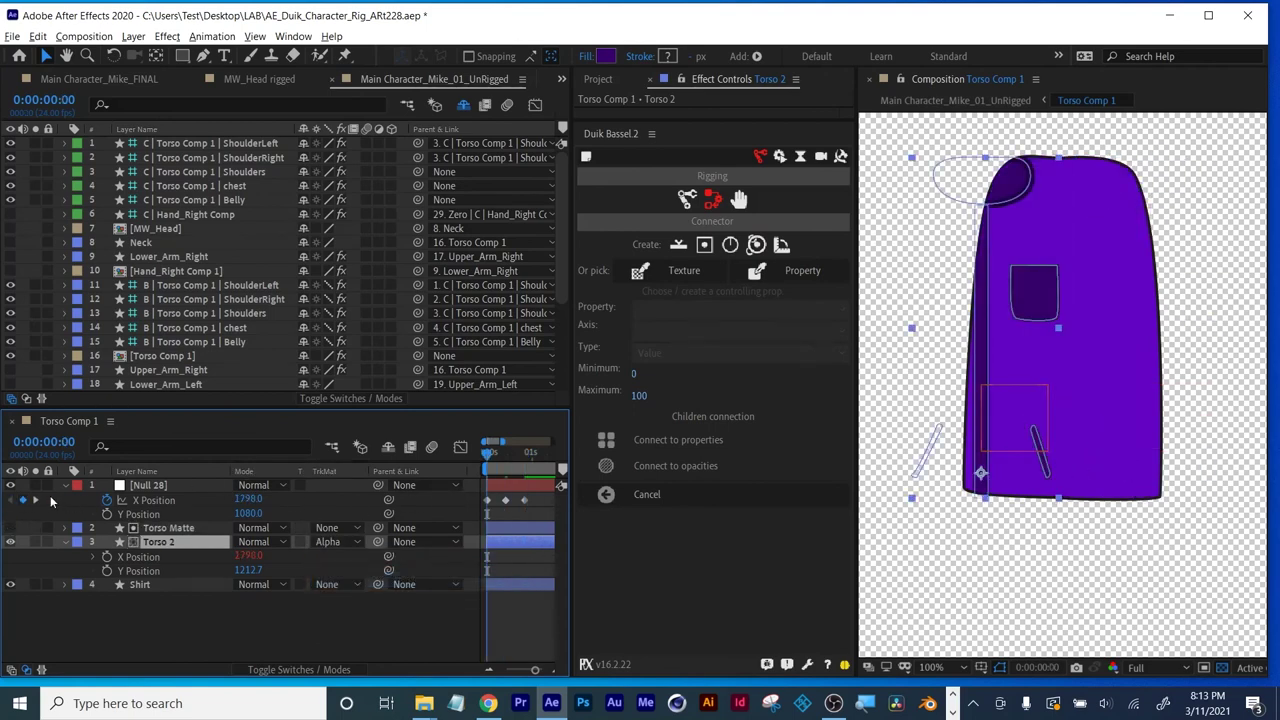
pyautogui.click(35, 500)
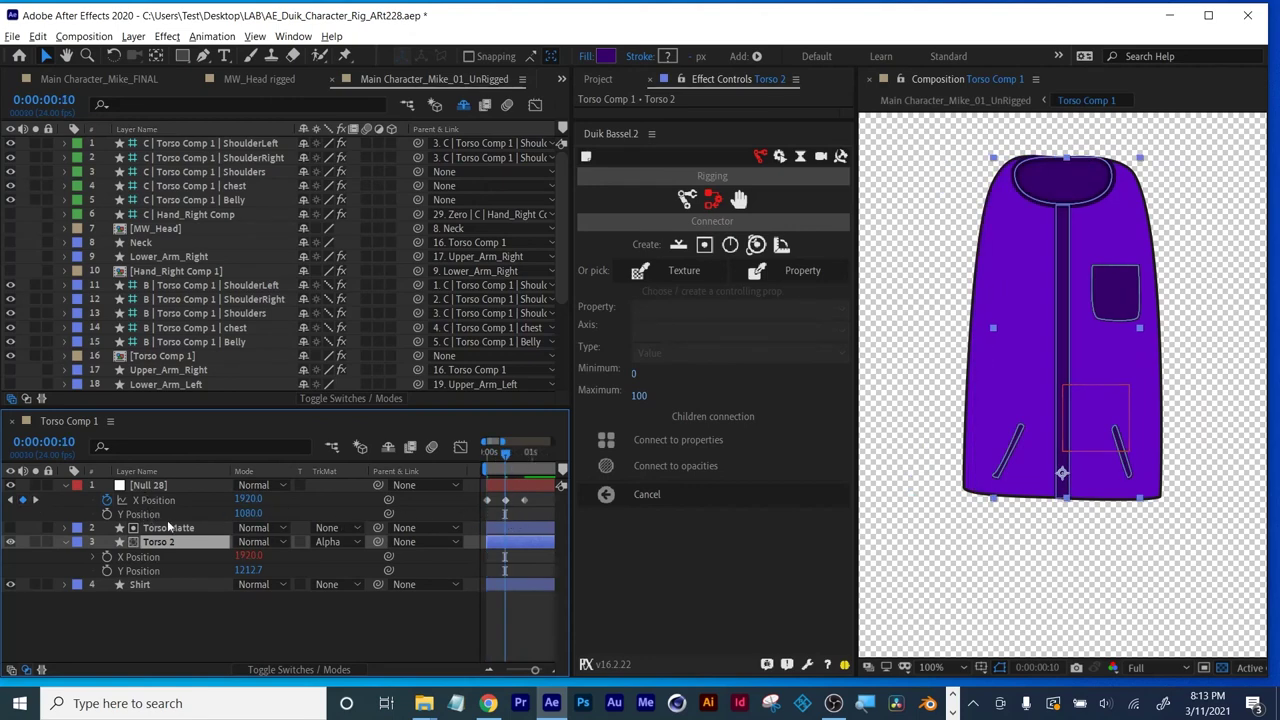
pyautogui.click(33, 513)
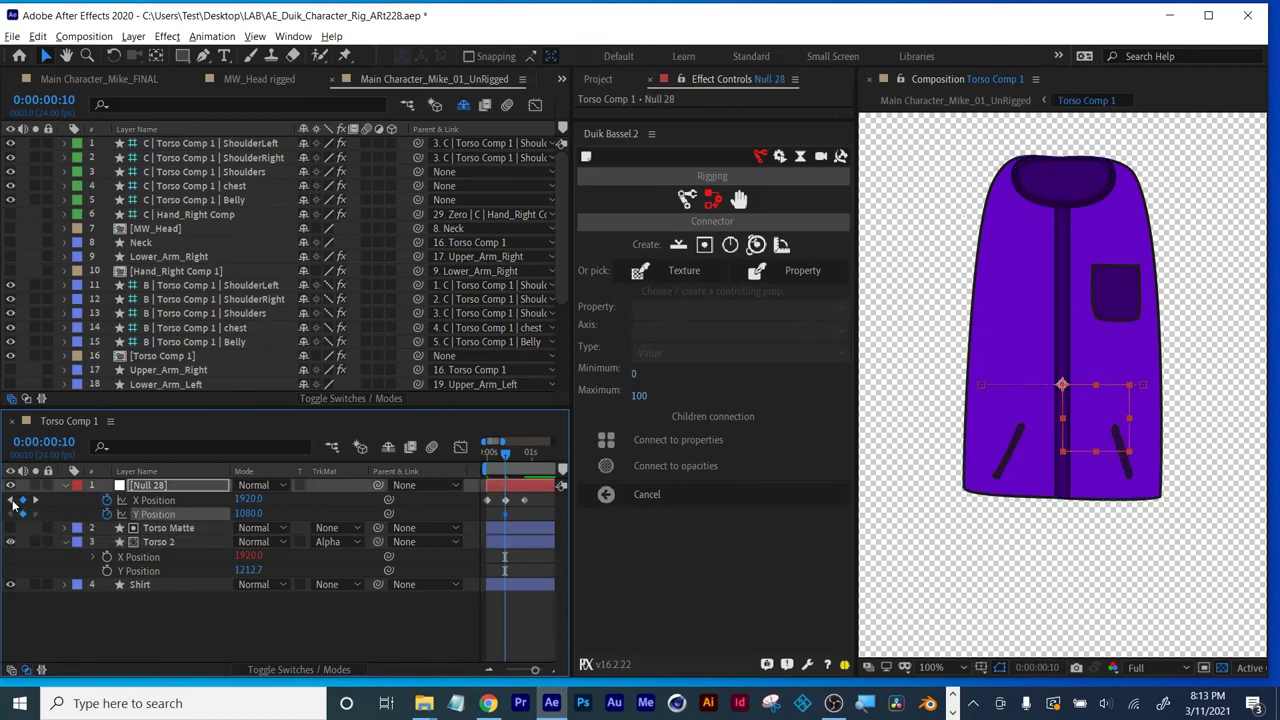
pyautogui.click(13, 500)
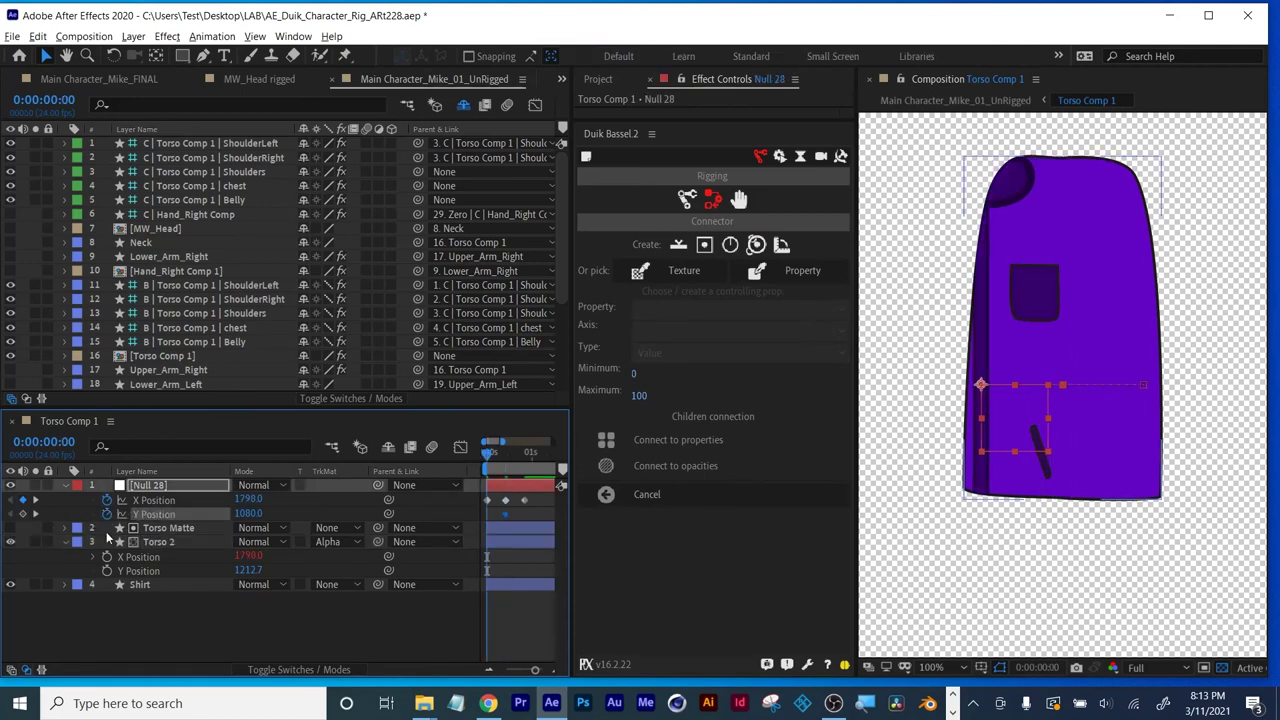
pyautogui.click(36, 513)
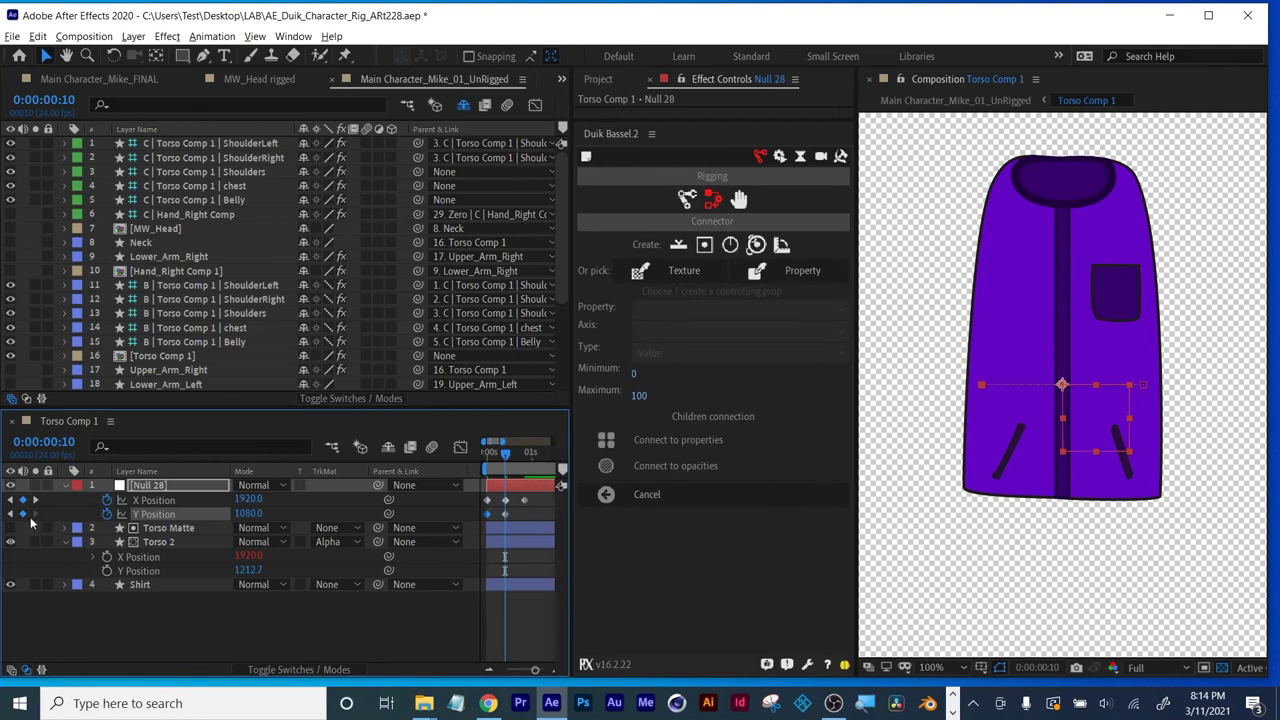
pyautogui.click(35, 514)
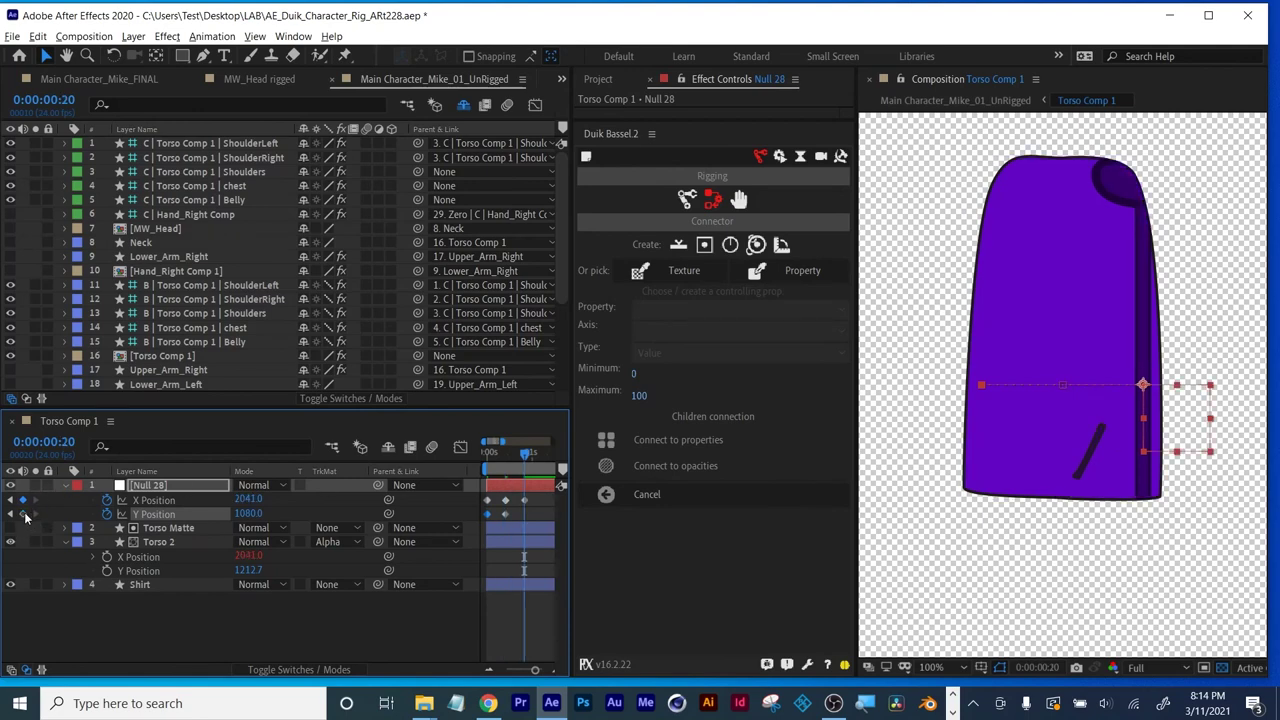
pyautogui.click(485, 450)
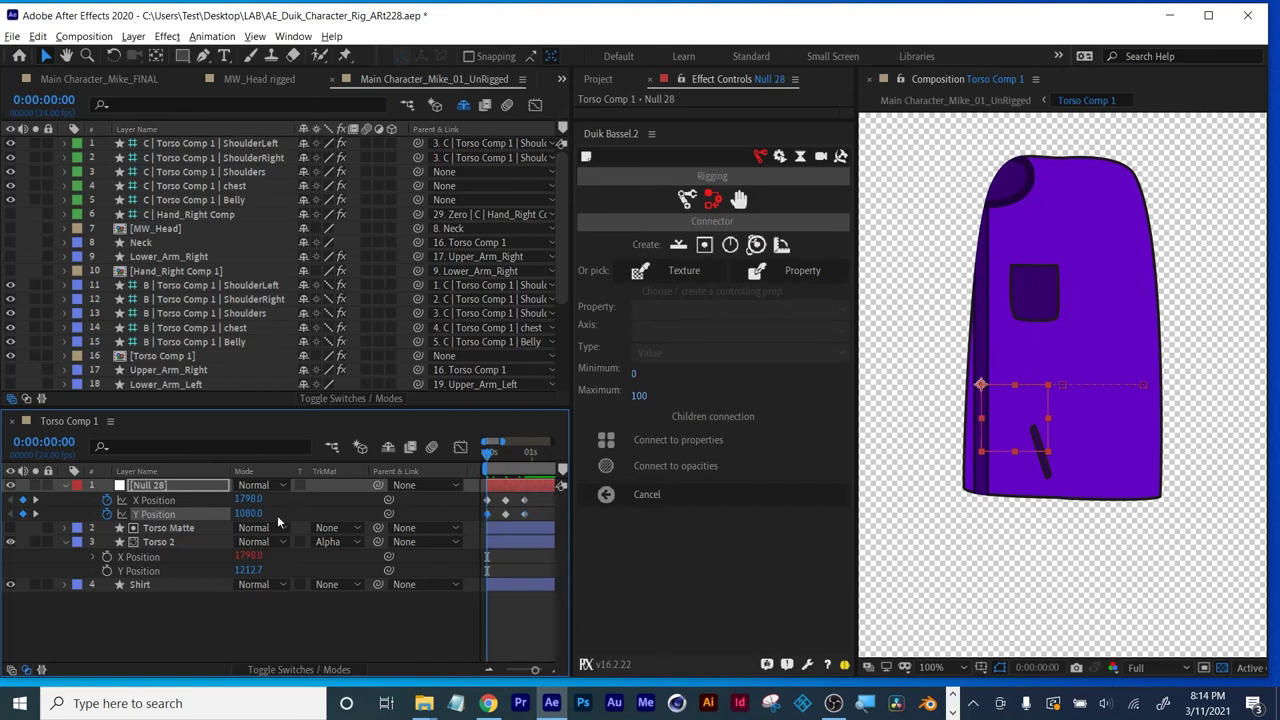
pyautogui.moveTo(248, 514); pyautogui.dragTo(212, 515)
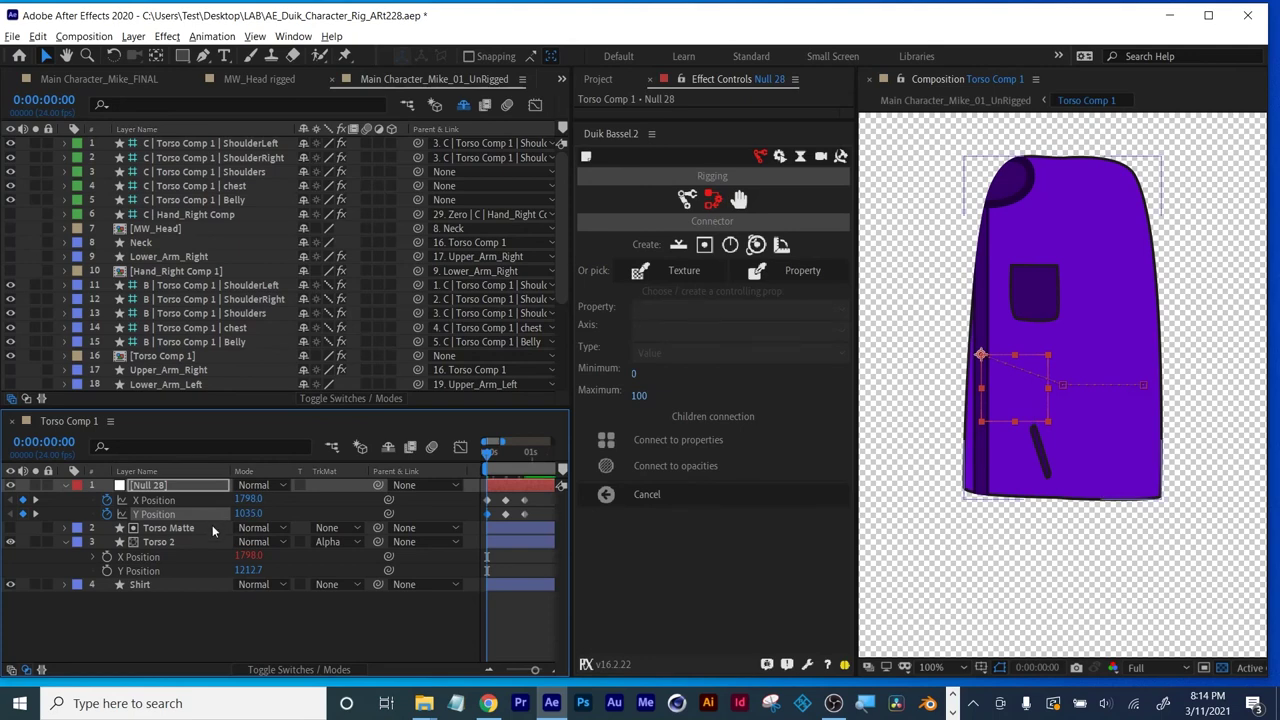
# Link Torso 2's Y Position to the null's Y Position and set the null's Y Position at frame 0 to 1171.
pyautogui.moveTo(215, 525); pyautogui.dragTo(255, 512)
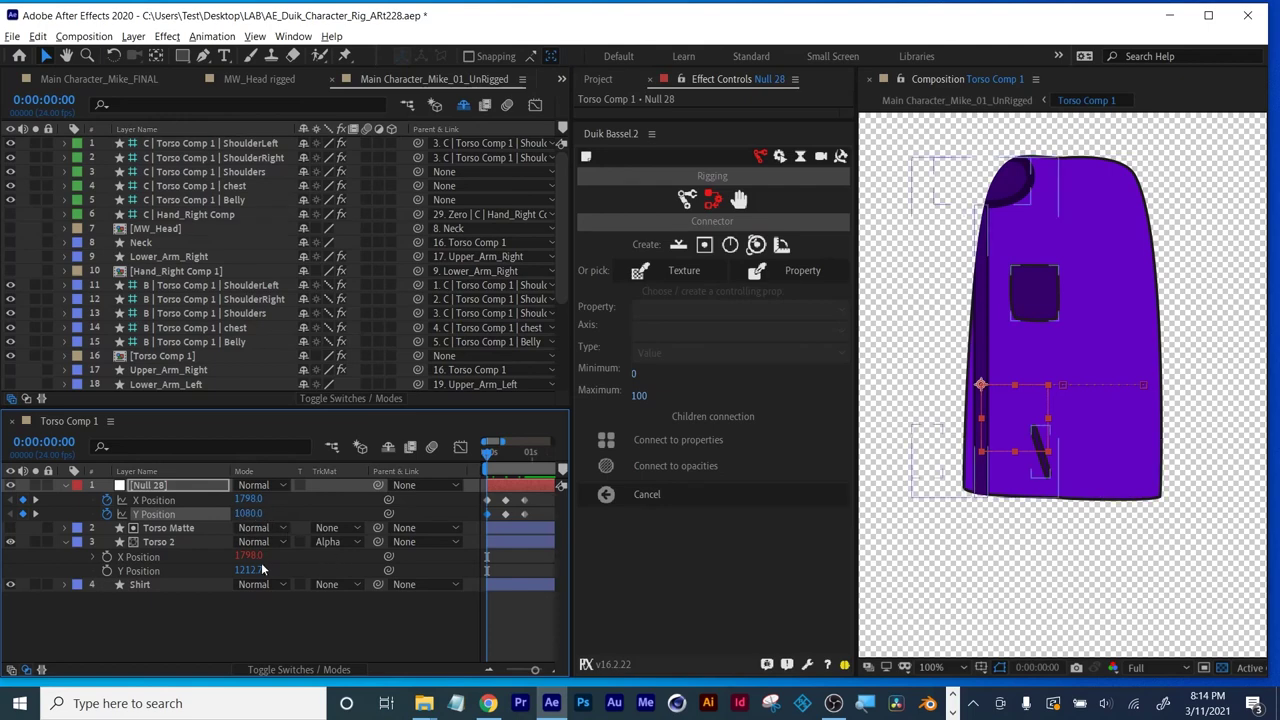
pyautogui.moveTo(388, 572); pyautogui.dragTo(167, 516)
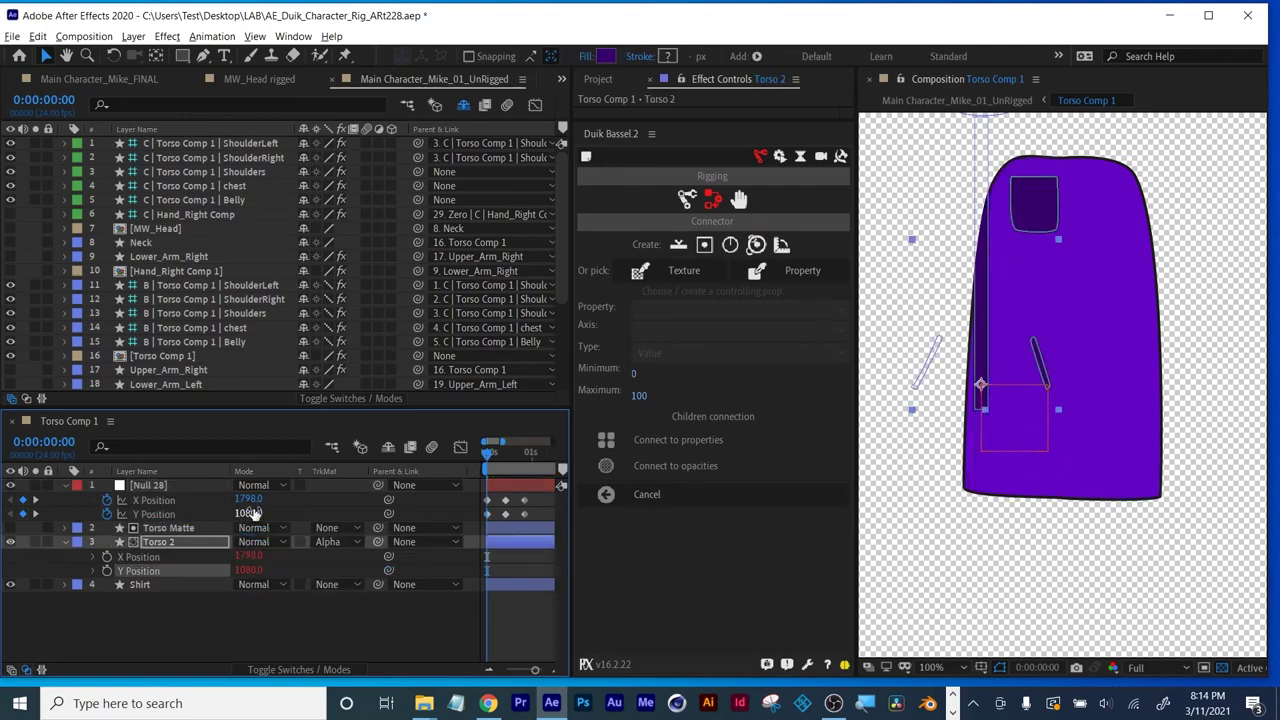
pyautogui.moveTo(245, 513); pyautogui.dragTo(338, 509)
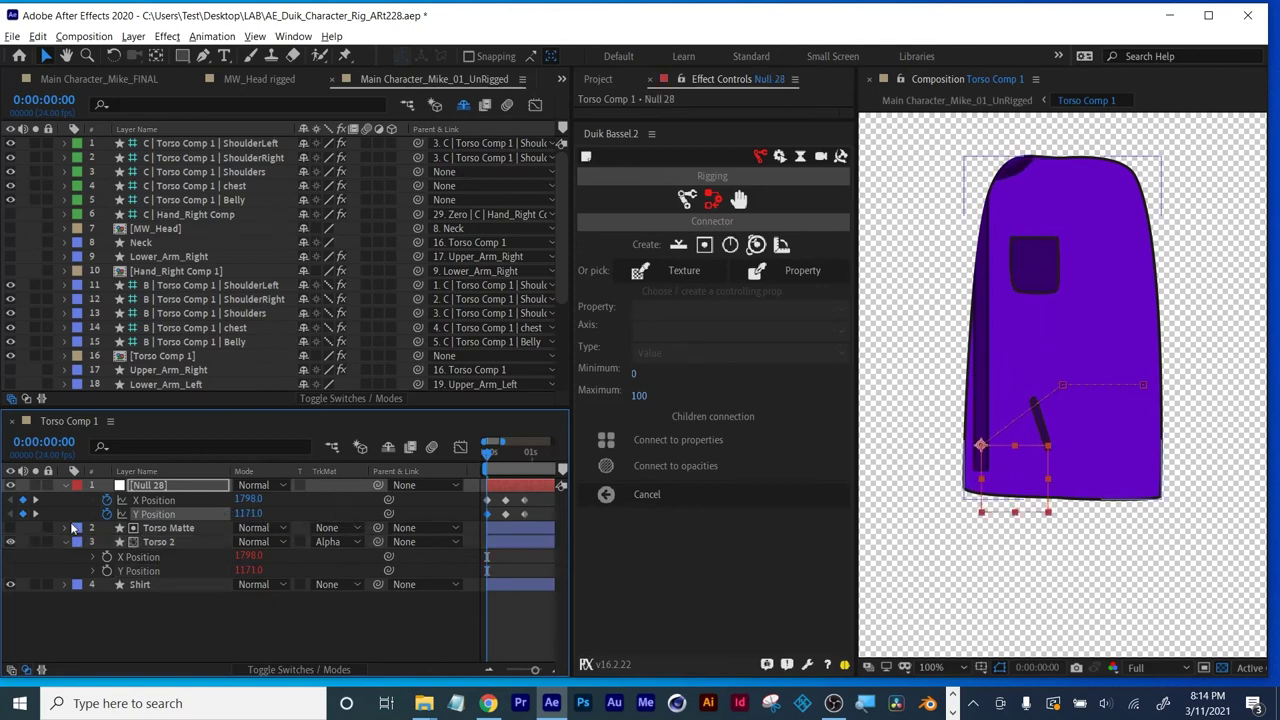
# Set the null's Y Position at frame 20 to 1142 and scrub back to frame 0 to check the motion.
pyautogui.click(35, 513)
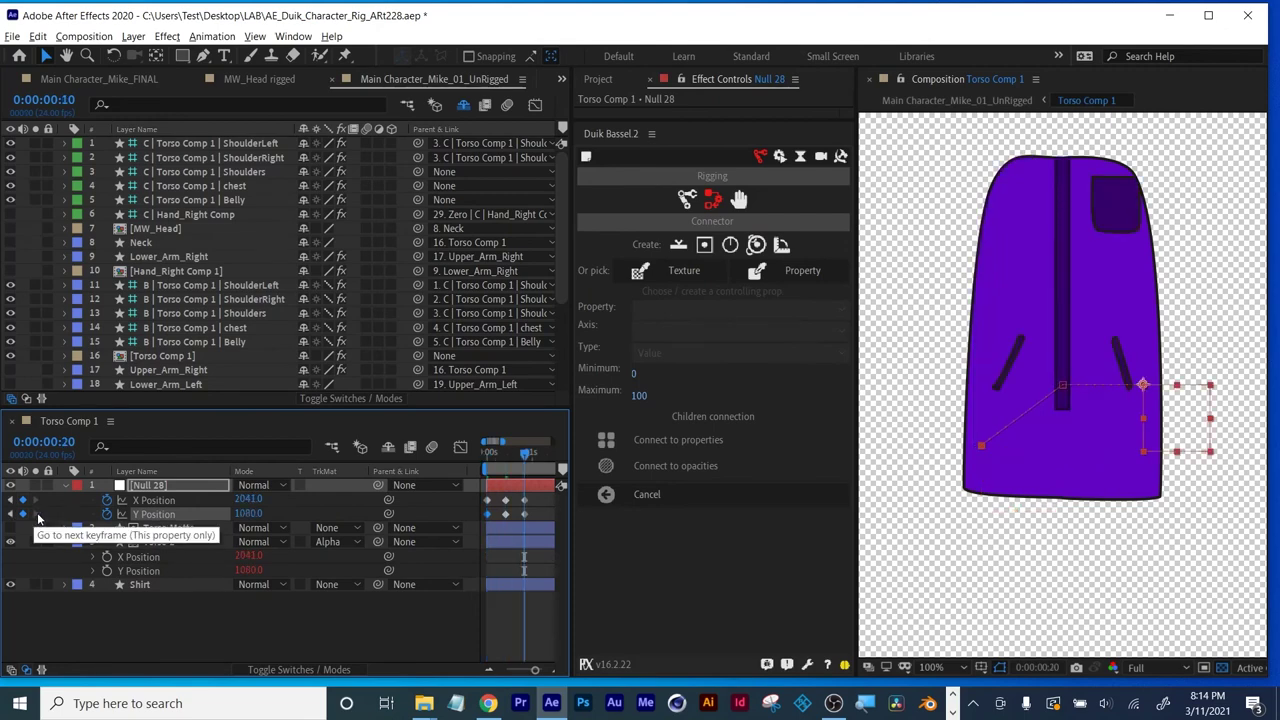
pyautogui.click(35, 513)
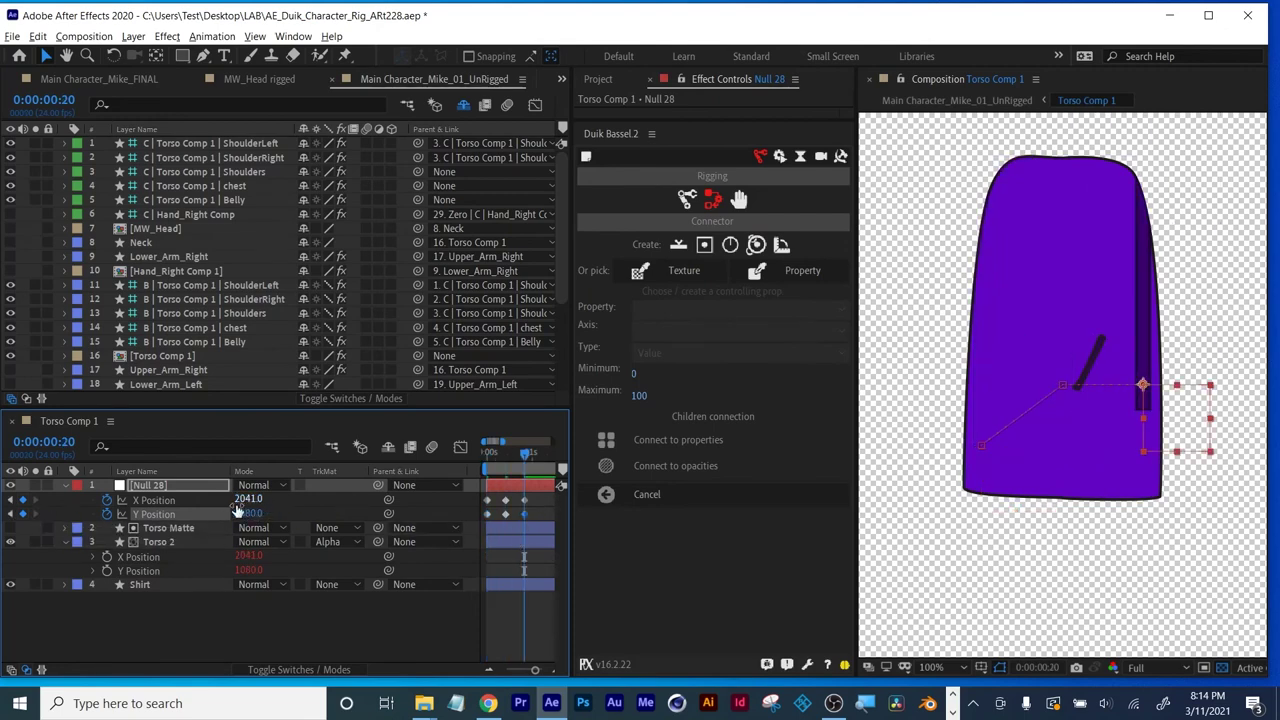
pyautogui.moveTo(248, 513); pyautogui.dragTo(303, 520)
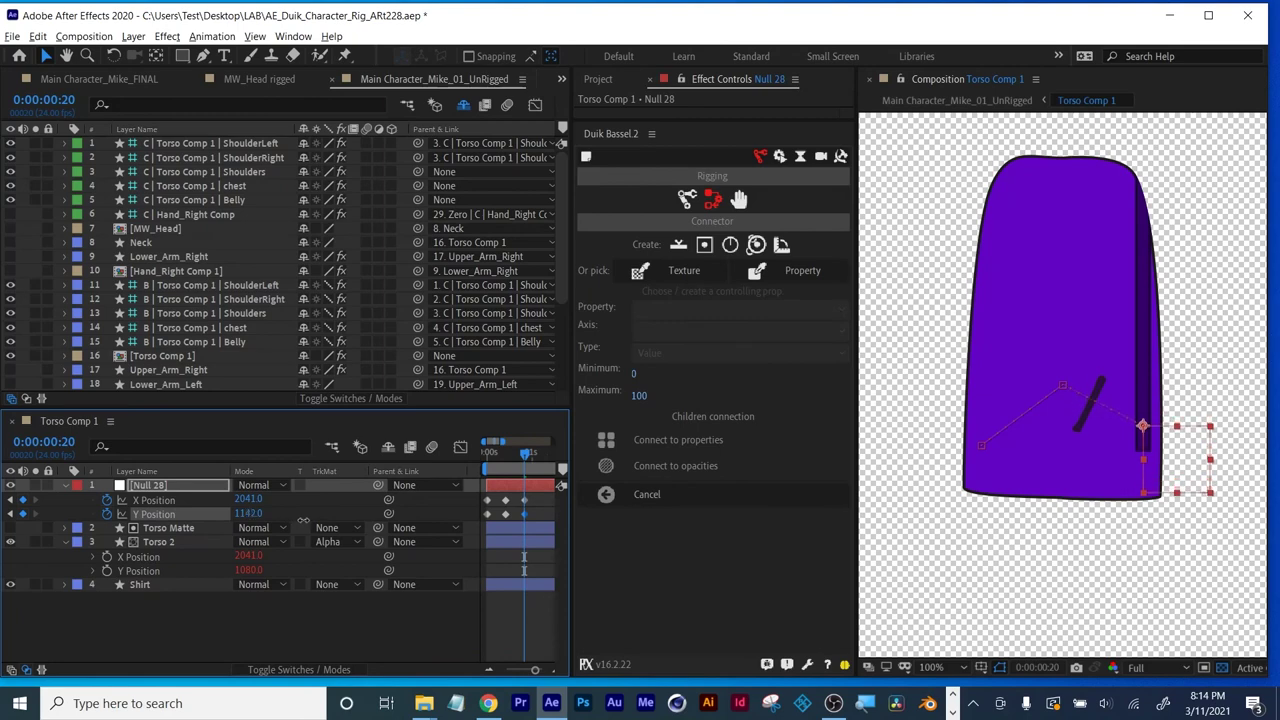
pyautogui.moveTo(502, 457); pyautogui.dragTo(487, 452)
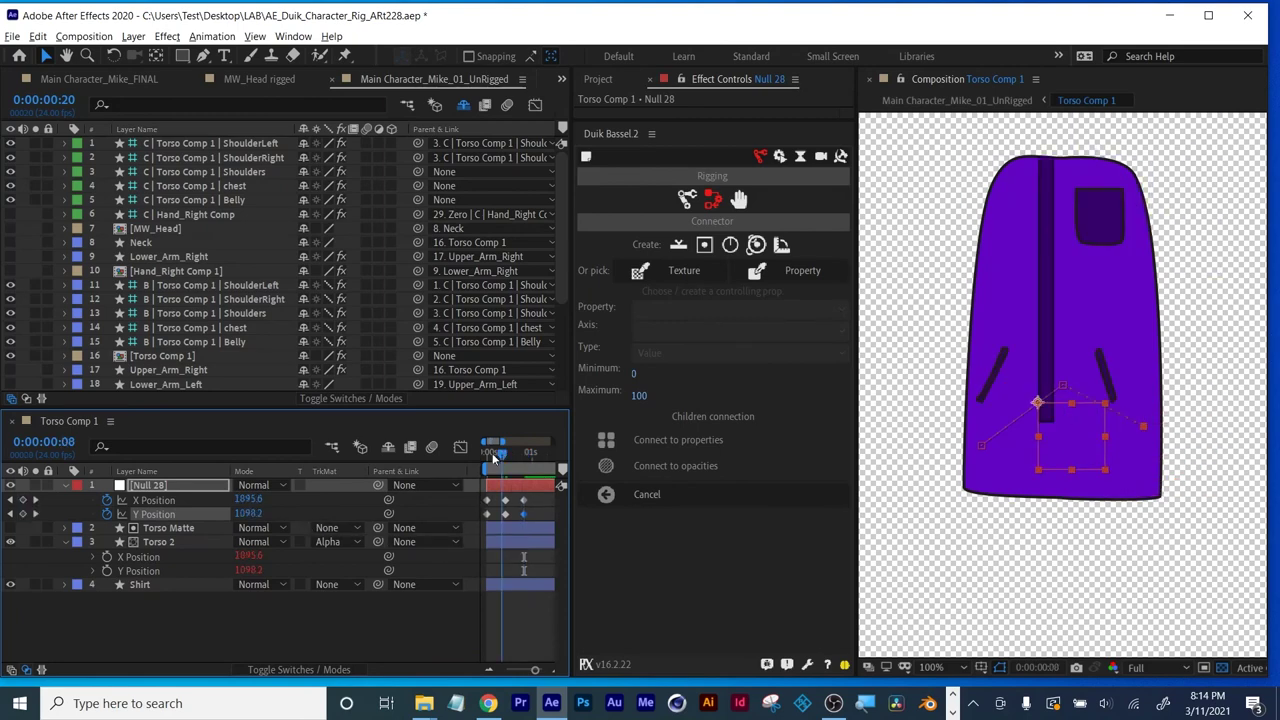
pyautogui.click(211, 630)
# Expand the contents of the Torso 2 layer and select its Rectangle 1 shape.
pyautogui.click(159, 541)
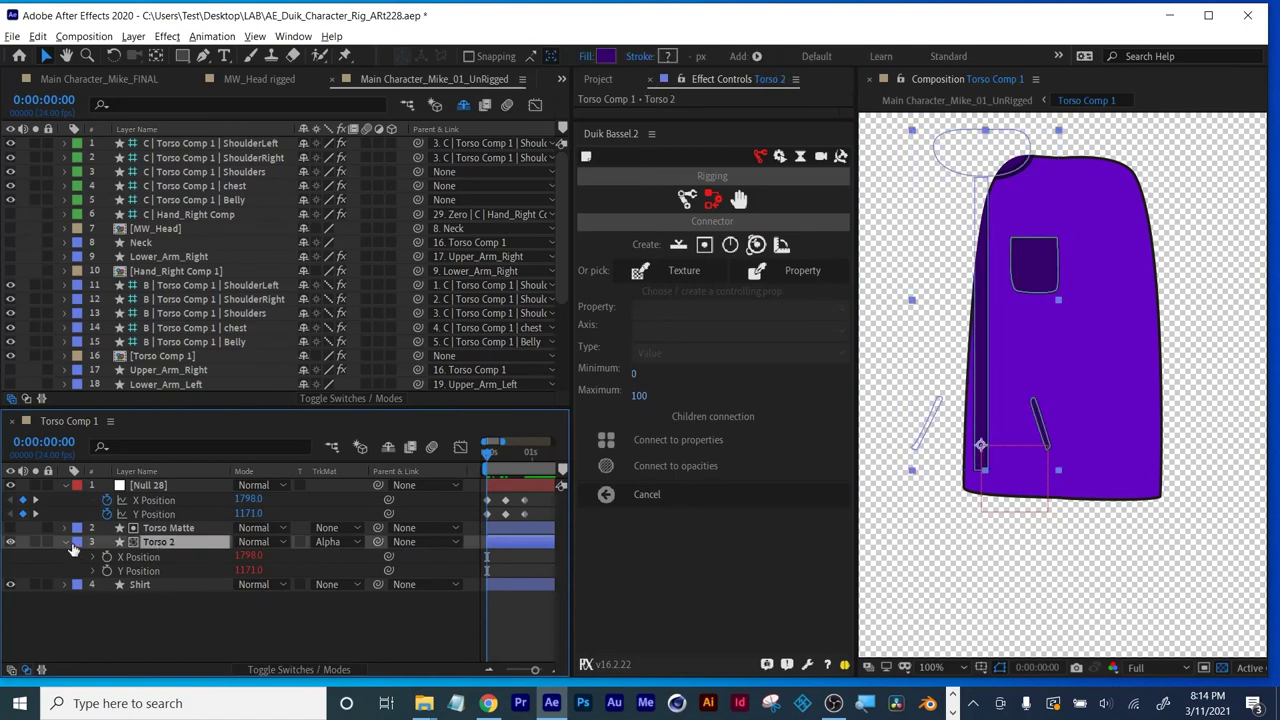
pyautogui.click(72, 543)
pyautogui.click(64, 570)
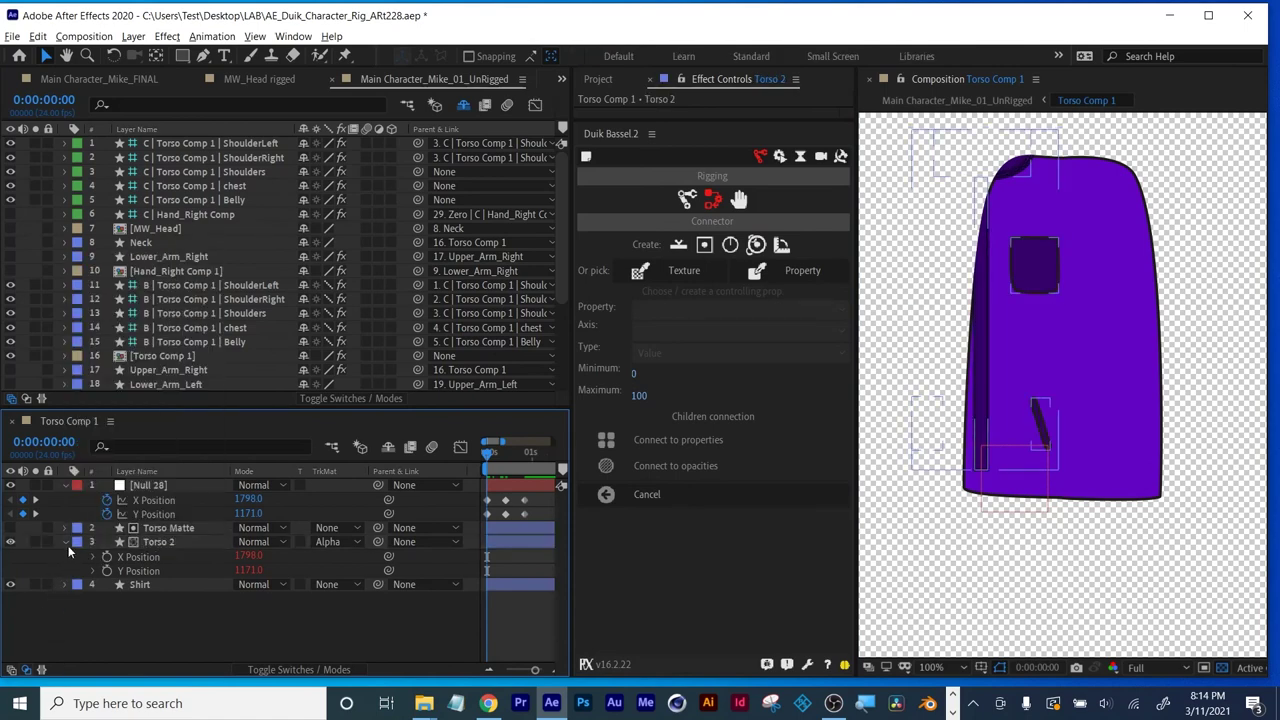
pyautogui.click(66, 542)
pyautogui.click(65, 542)
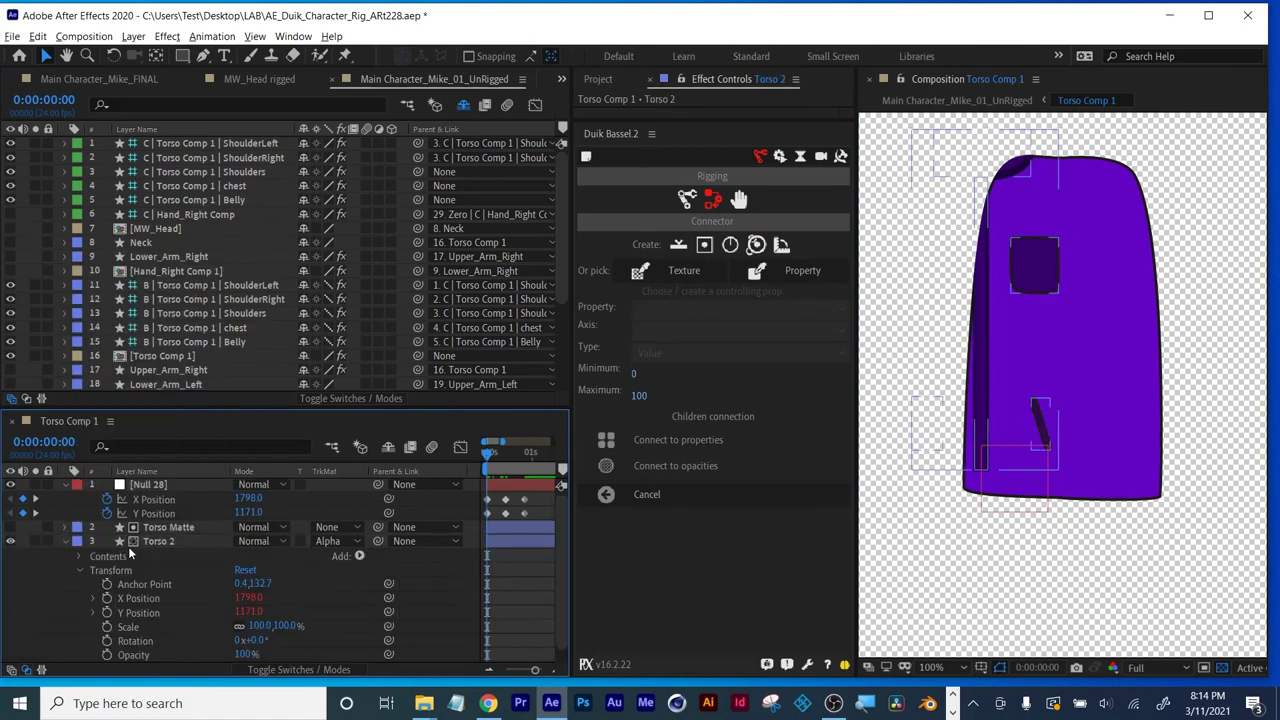
pyautogui.click(80, 571)
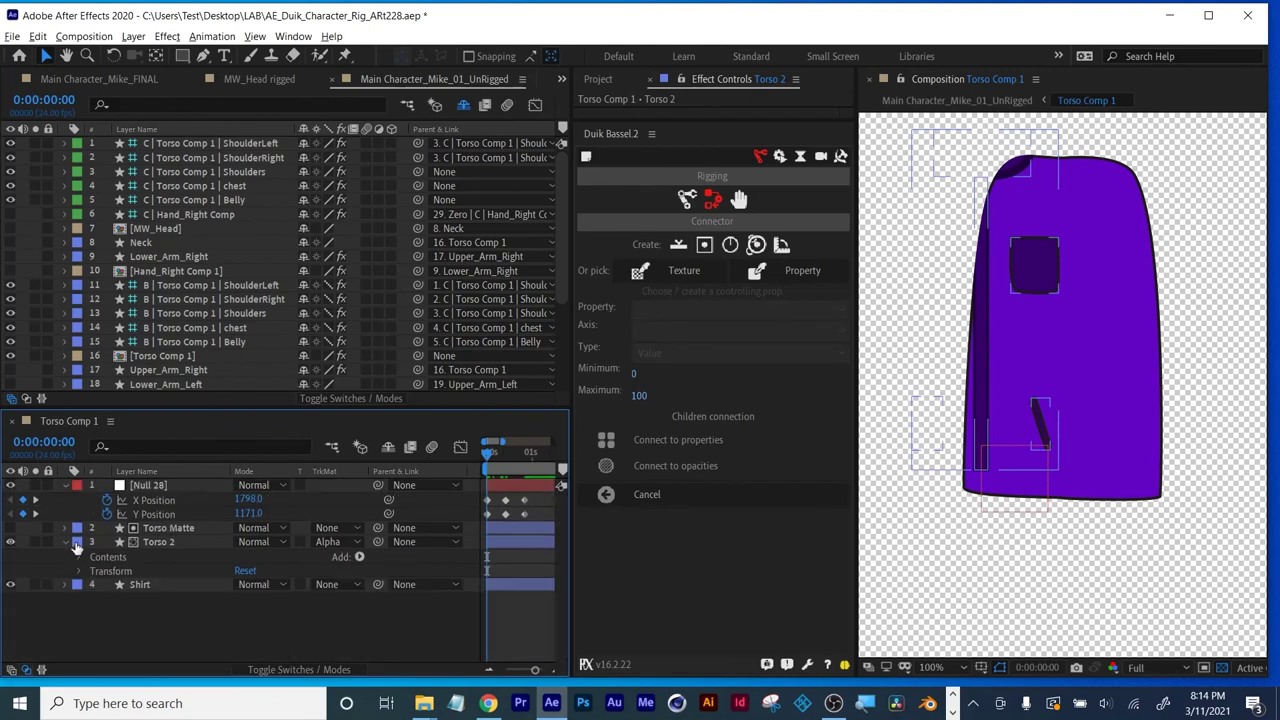
pyautogui.click(80, 558)
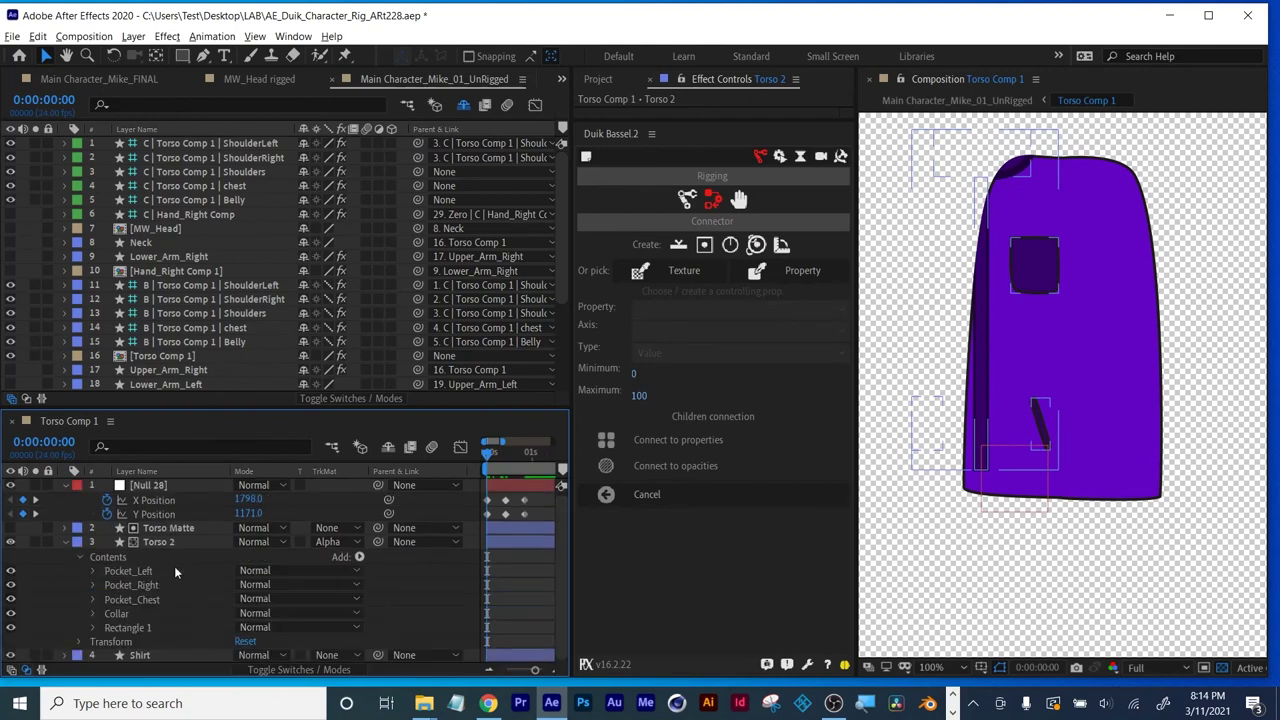
pyautogui.click(124, 627)
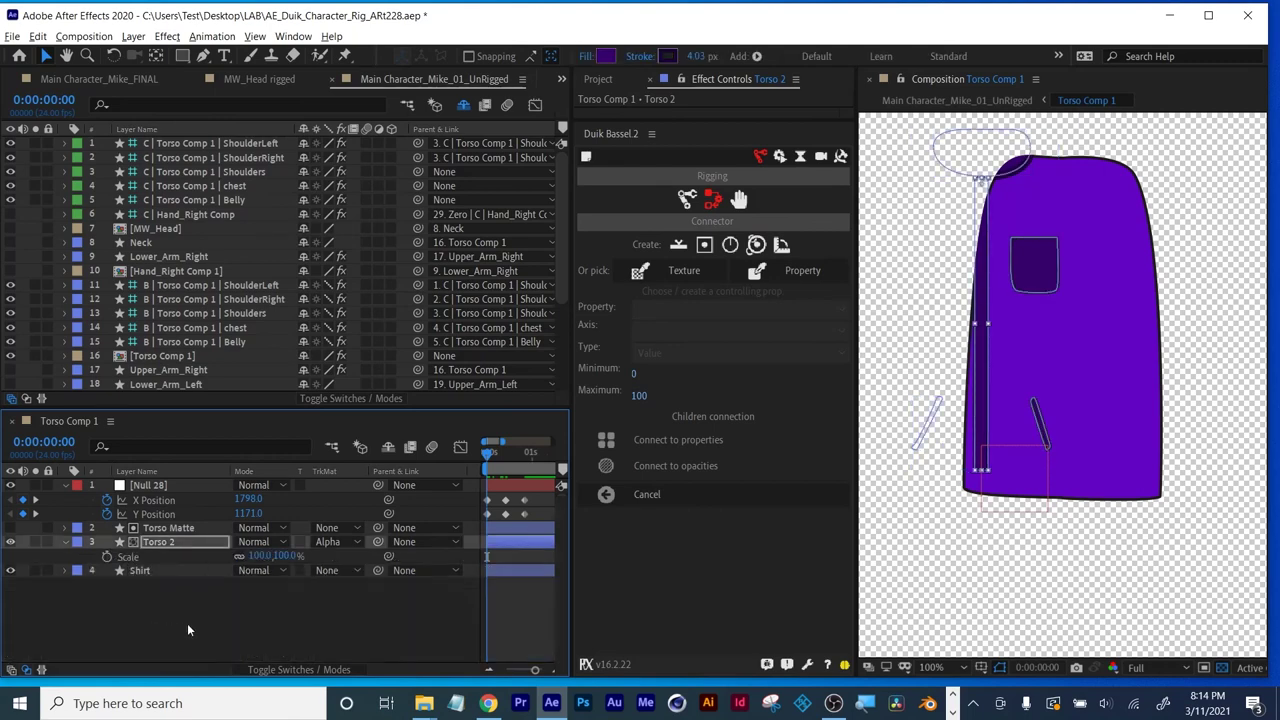
# Unlink Rectangle 1's scale proportions, set its vertical scale to 125%, and check the strip's length at frame 8.
pyautogui.press('u')
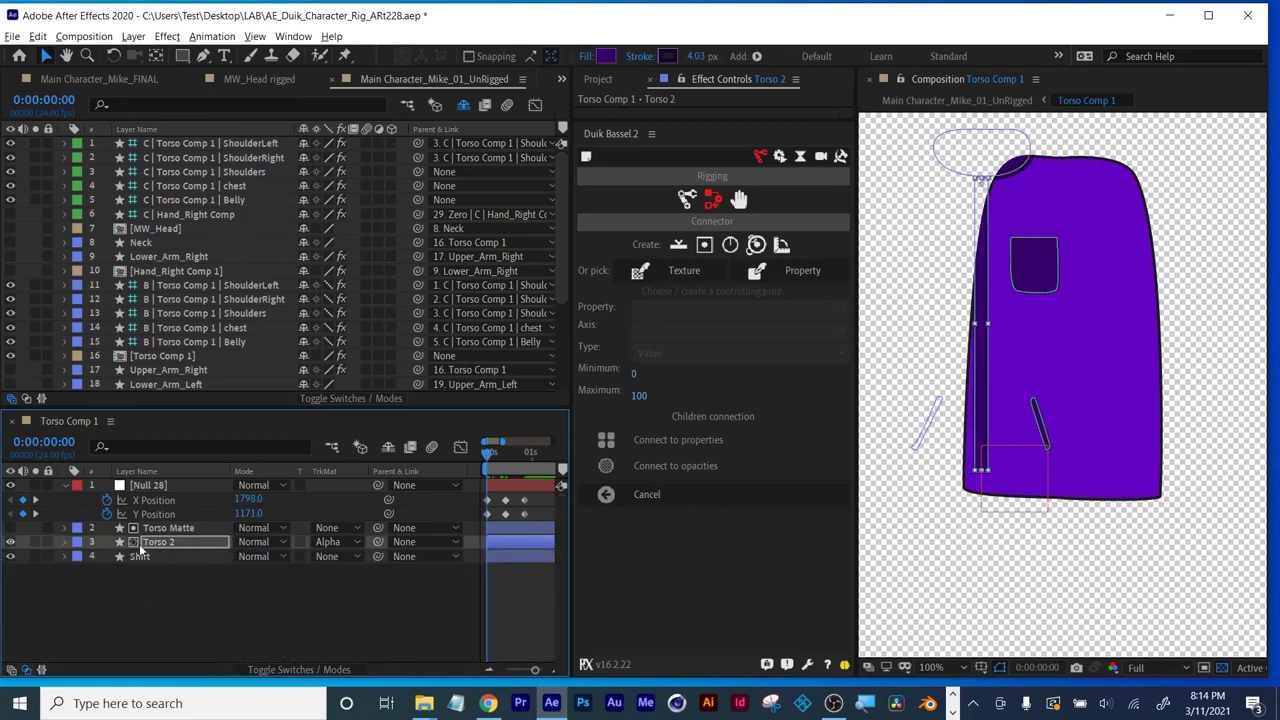
pyautogui.click(72, 544)
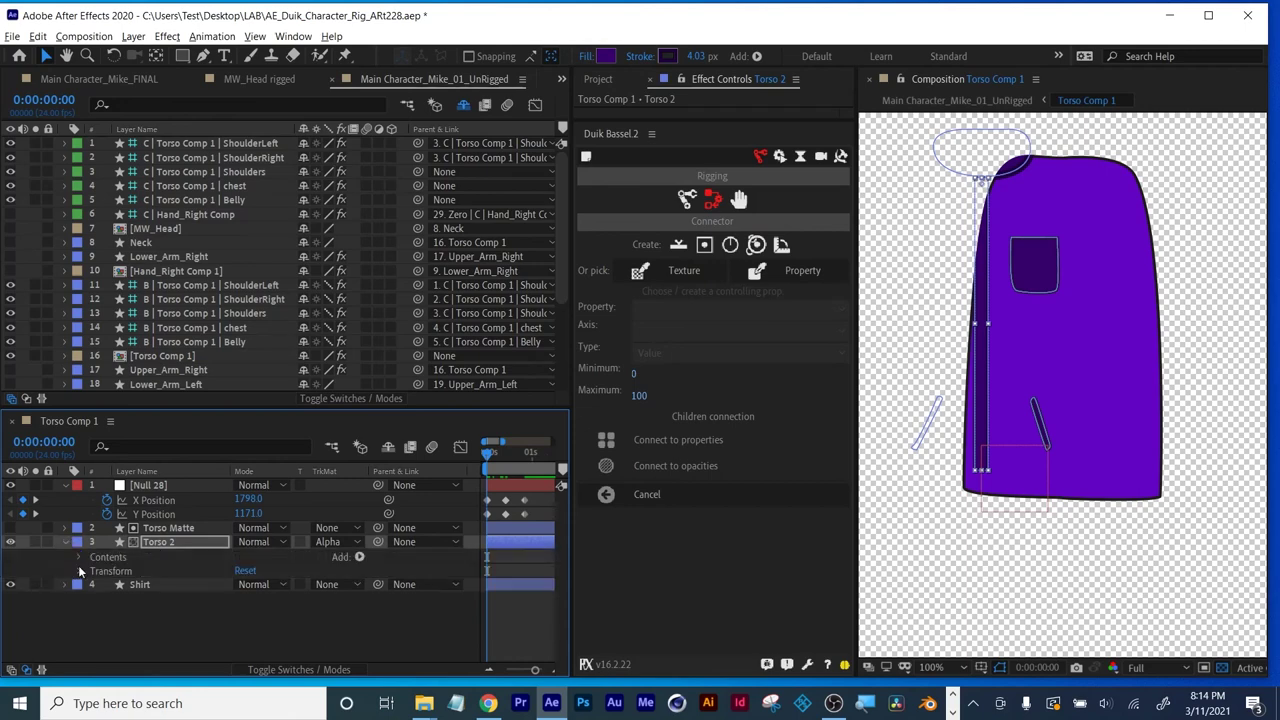
pyautogui.click(80, 557)
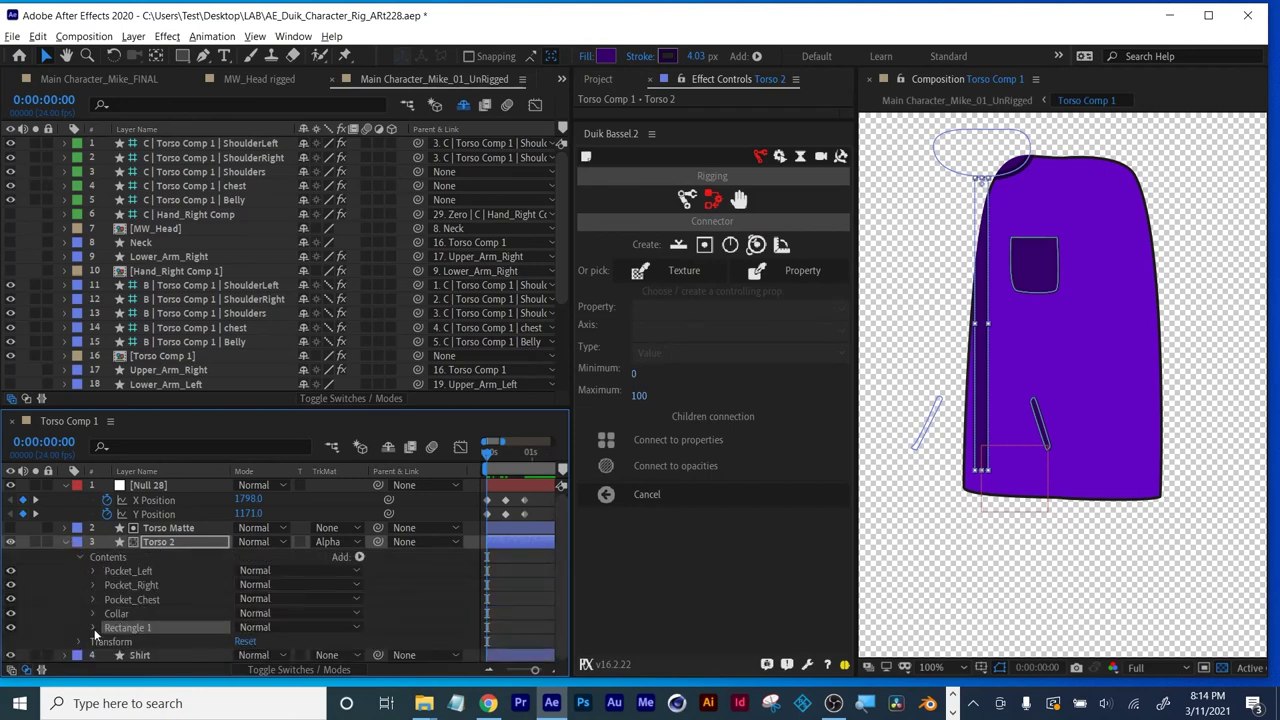
pyautogui.click(94, 628)
pyautogui.scroll(-2, 94, 629)
pyautogui.click(107, 627)
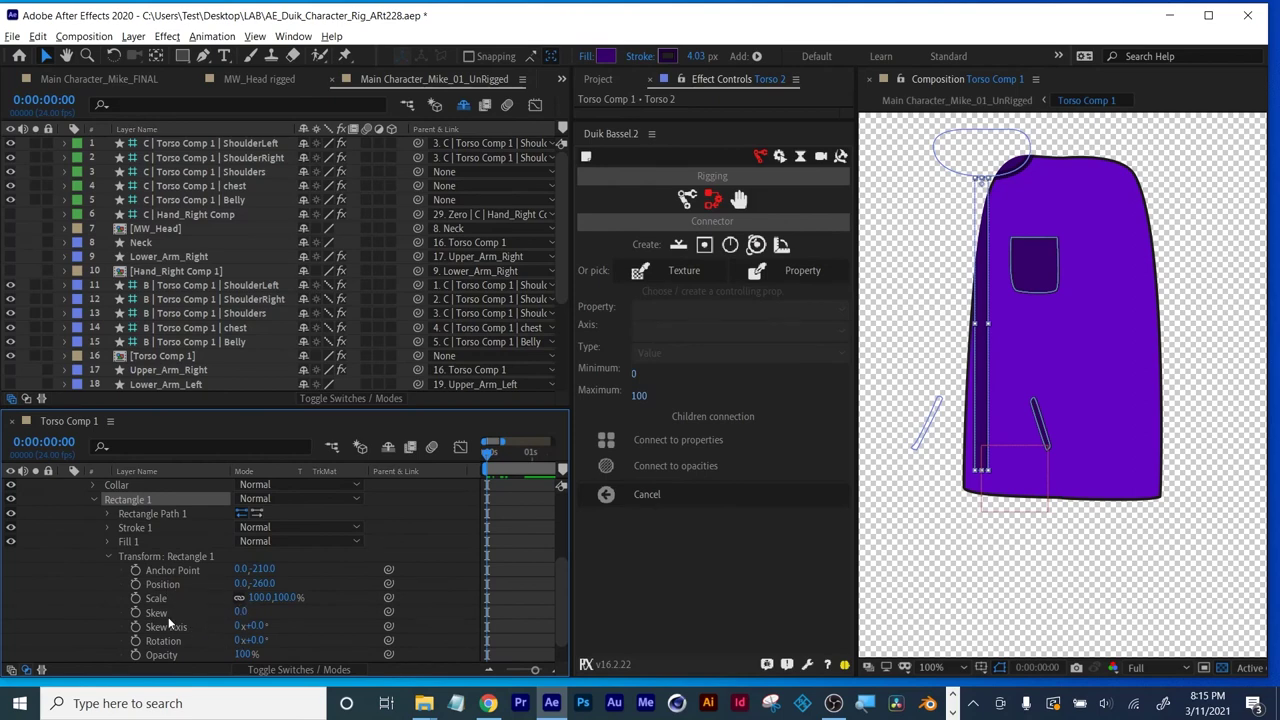
pyautogui.click(241, 598)
pyautogui.moveTo(286, 598); pyautogui.dragTo(305, 598)
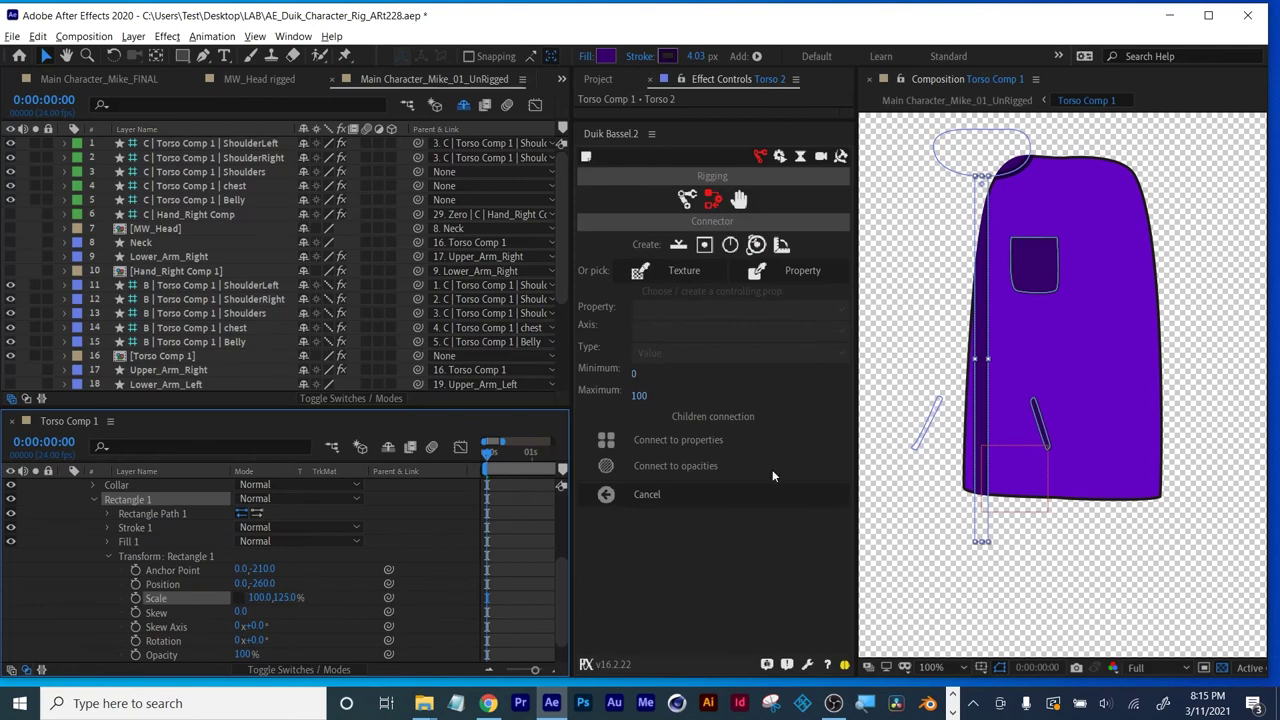
pyautogui.scroll(5, 217, 558)
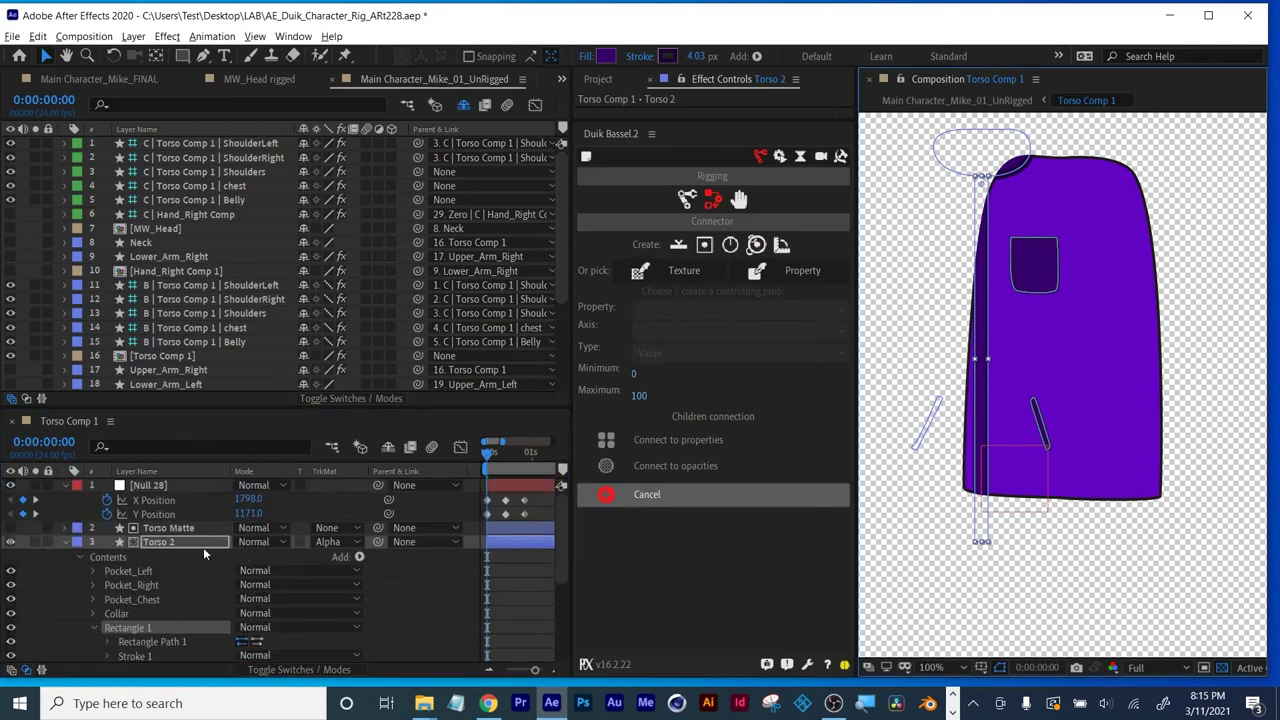
pyautogui.click(65, 541)
pyautogui.moveTo(490, 455)
pyautogui.mouseDown()
pyautogui.moveTo(519, 454)
pyautogui.moveTo(503, 450)
pyautogui.mouseUp()
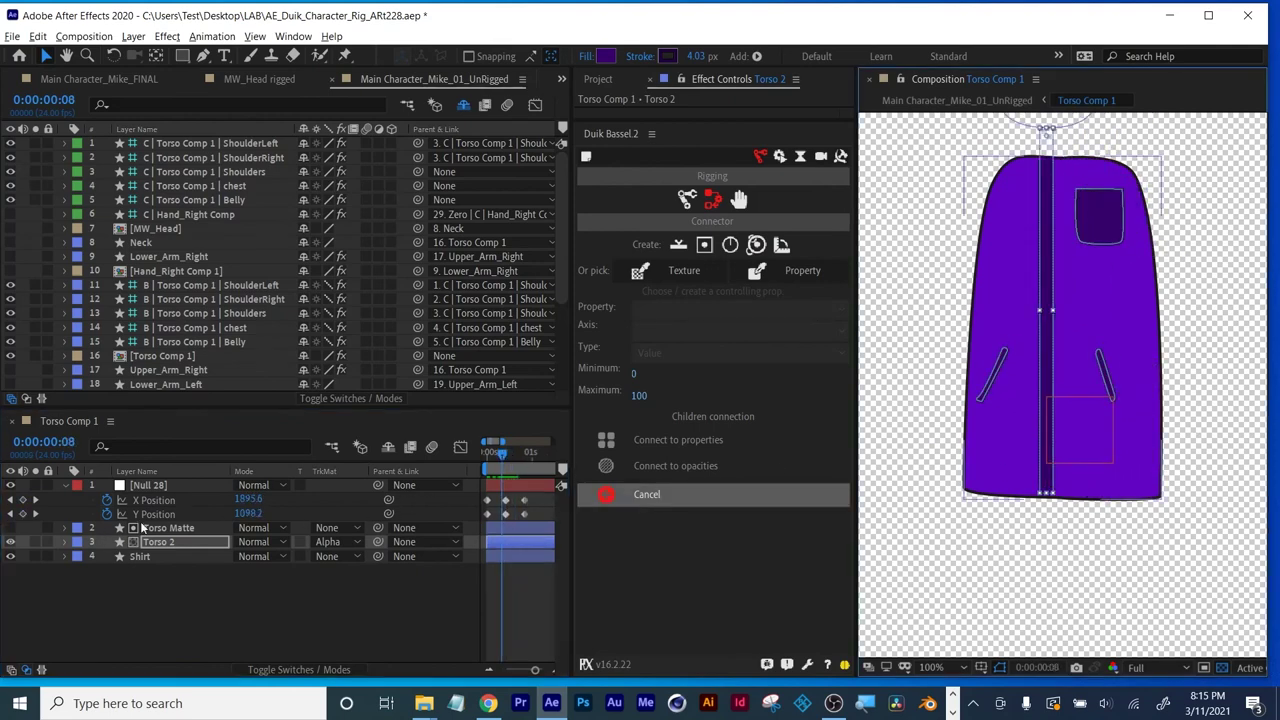
# Increase Rectangle 1's vertical scale to 141%, check it at frame 0, and collapse the Torso 2 layer.
pyautogui.click(66, 542)
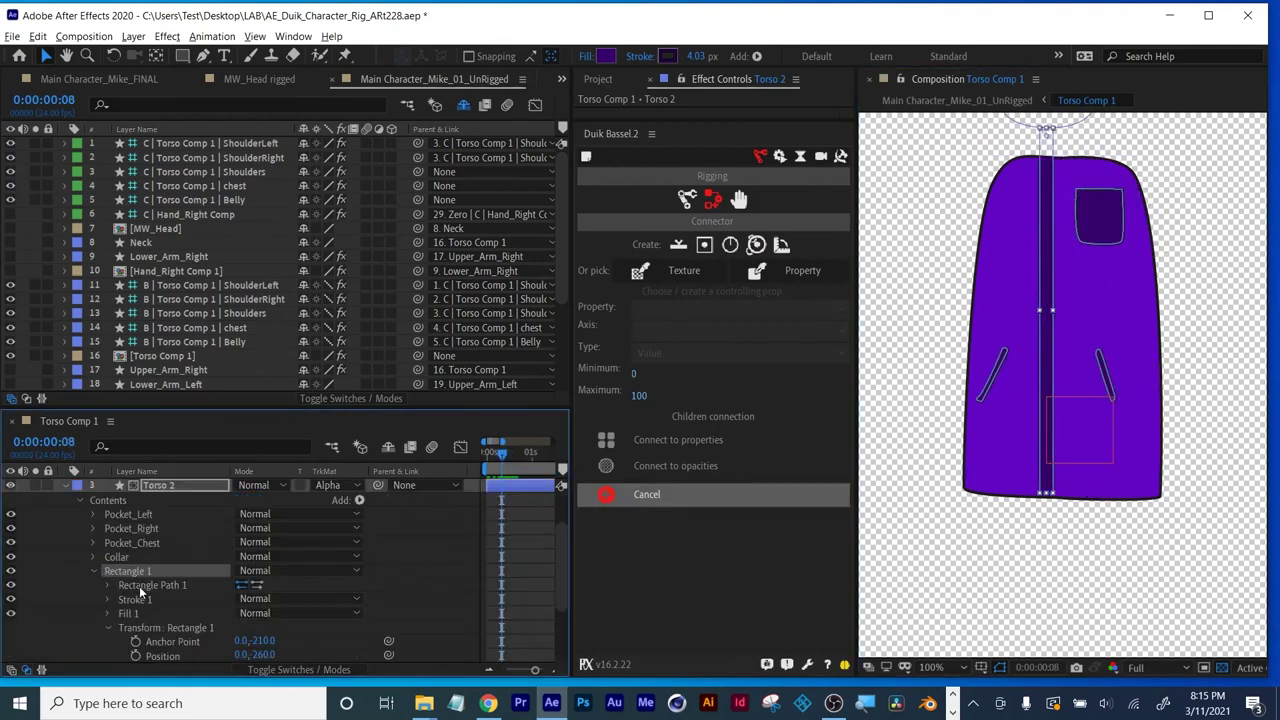
pyautogui.scroll(-3, 160, 620)
pyautogui.moveTo(270, 584); pyautogui.dragTo(296, 584)
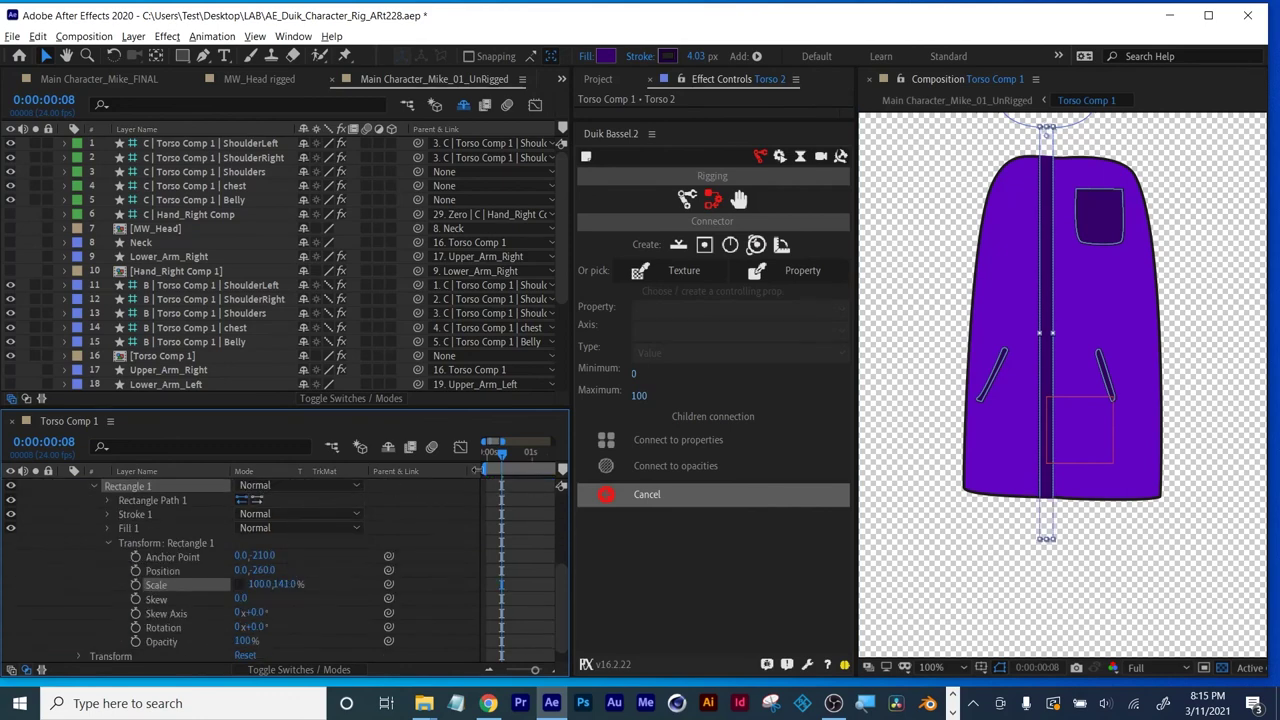
pyautogui.moveTo(505, 455); pyautogui.dragTo(486, 452)
pyautogui.scroll(3, 160, 550)
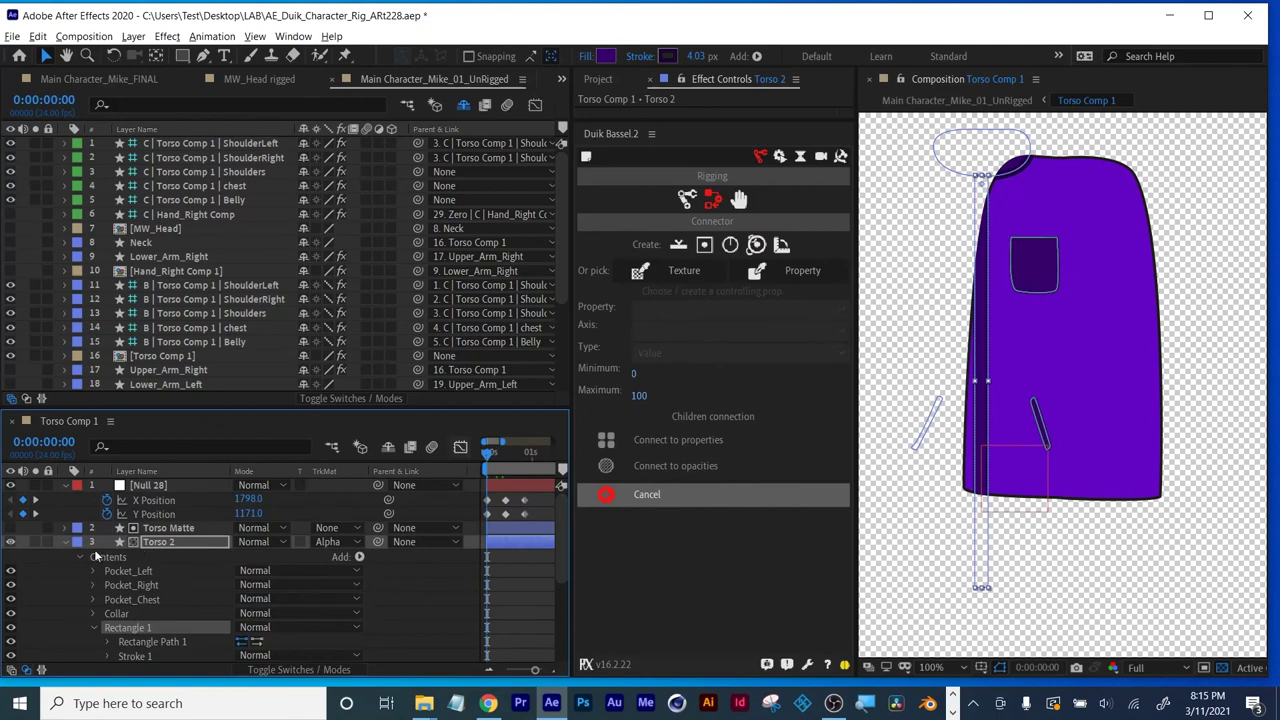
pyautogui.click(65, 542)
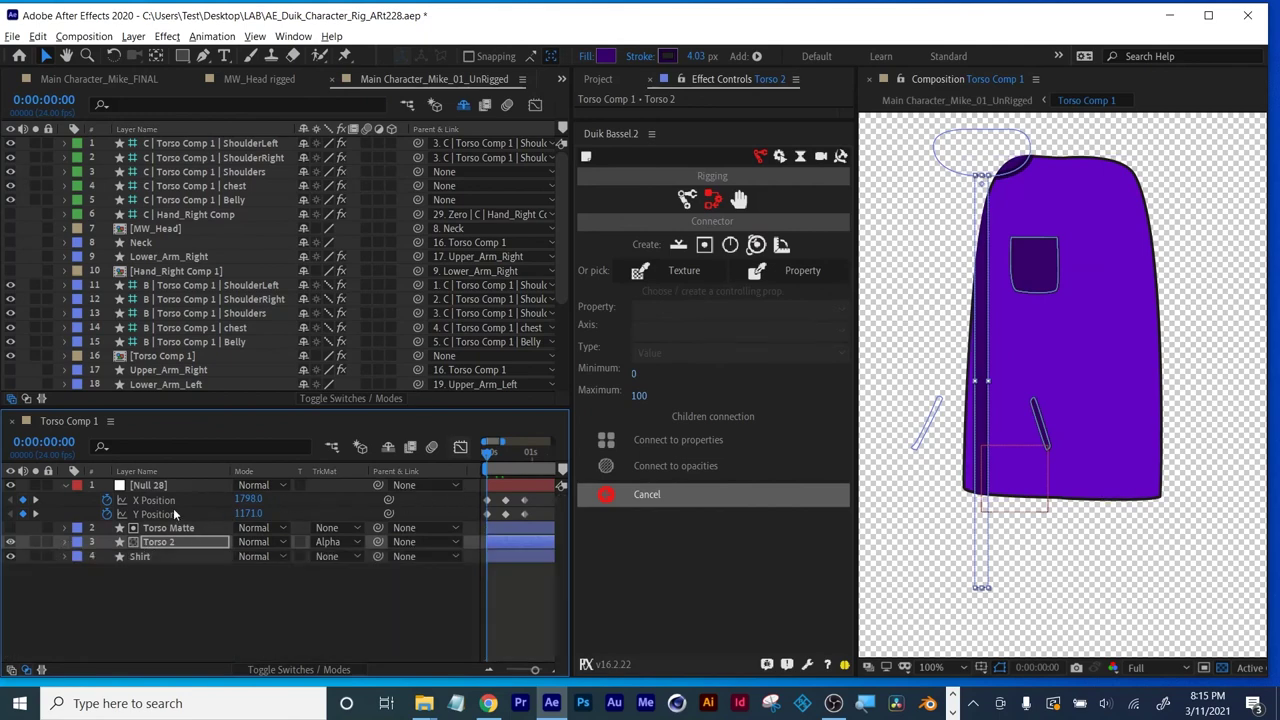
# Enlarge the character composition's layer list, look through its layers, and leave all of them deselected.
pyautogui.click(146, 485)
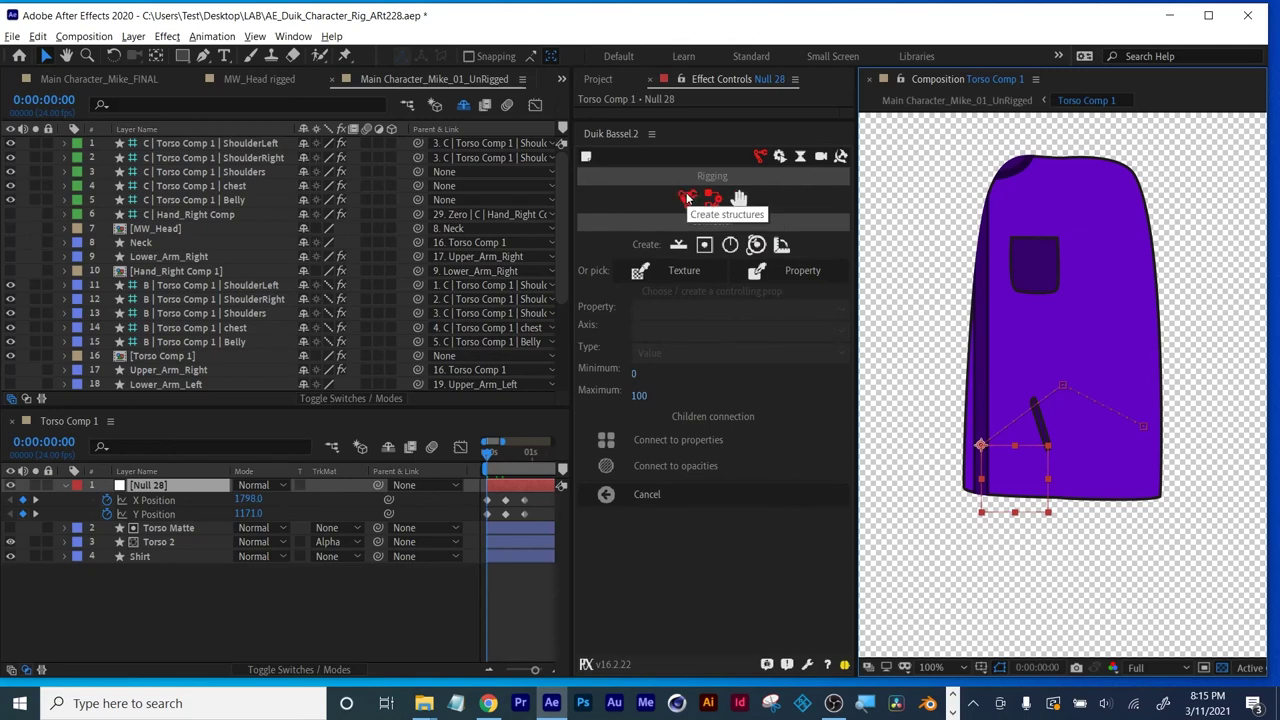
pyautogui.moveTo(255, 409); pyautogui.dragTo(256, 488)
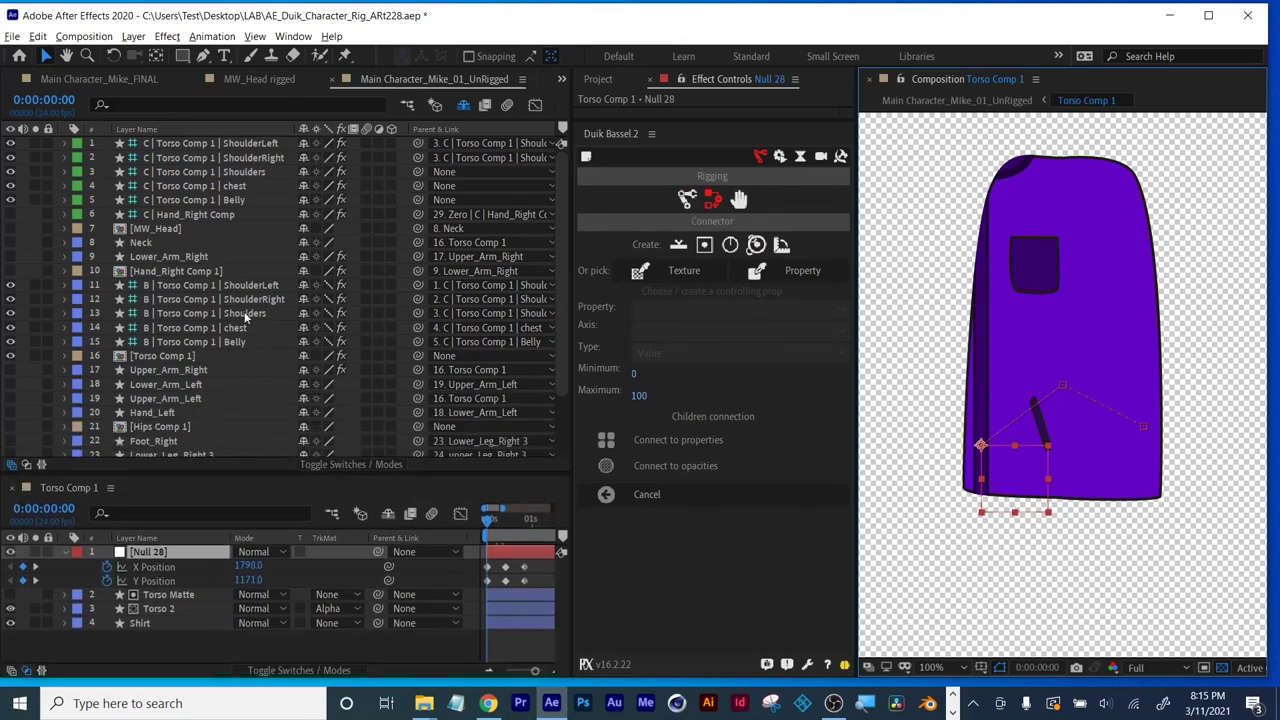
pyautogui.click(225, 185)
pyautogui.scroll(-3, 249, 273)
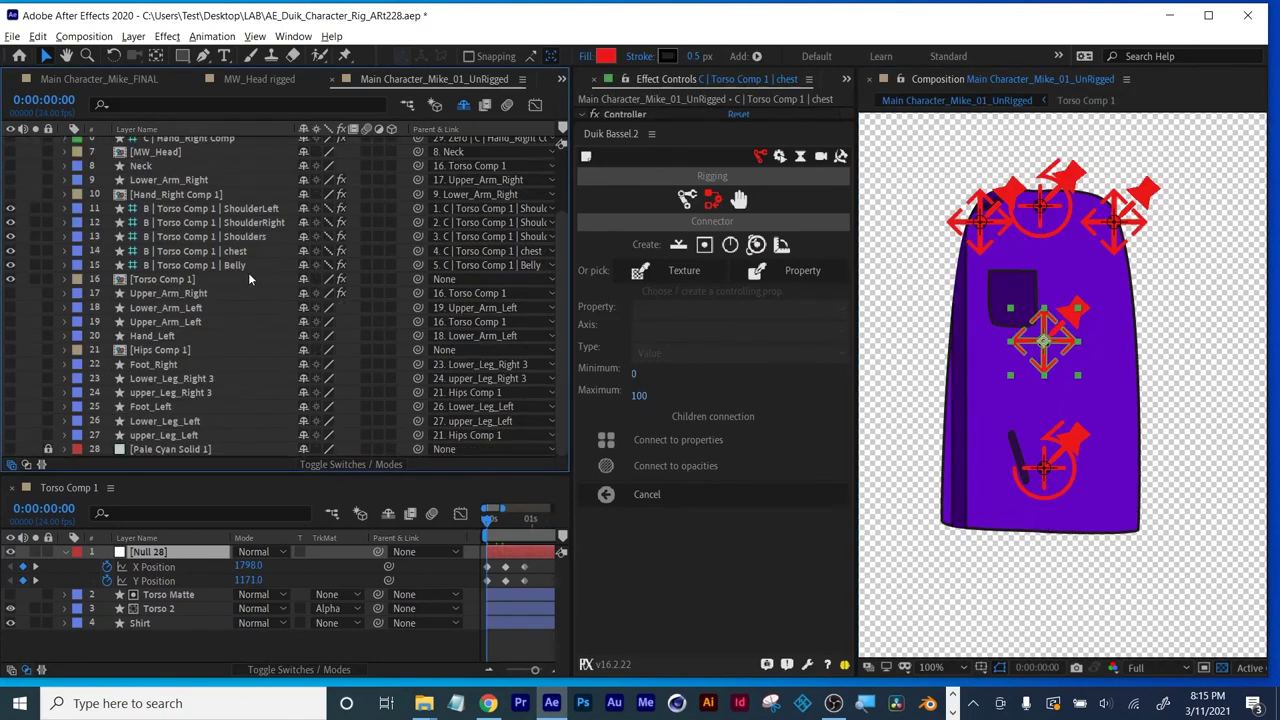
pyautogui.scroll(3, 221, 300)
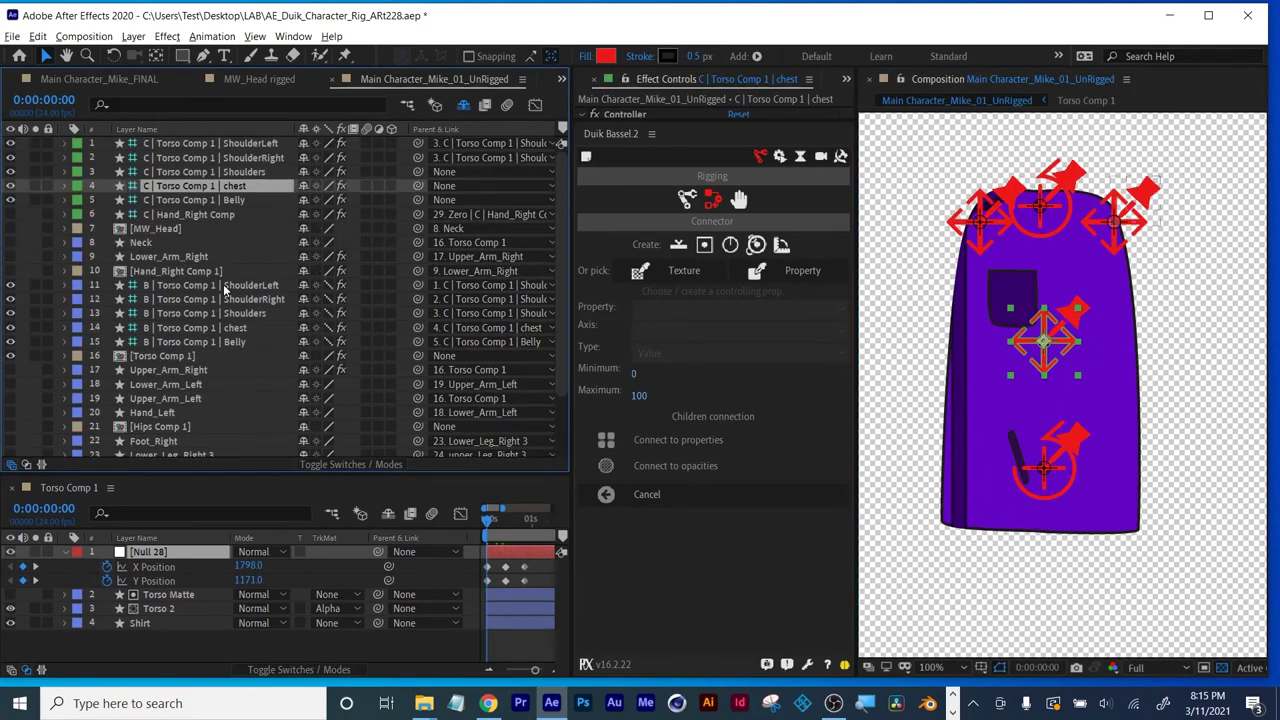
pyautogui.press('F2')
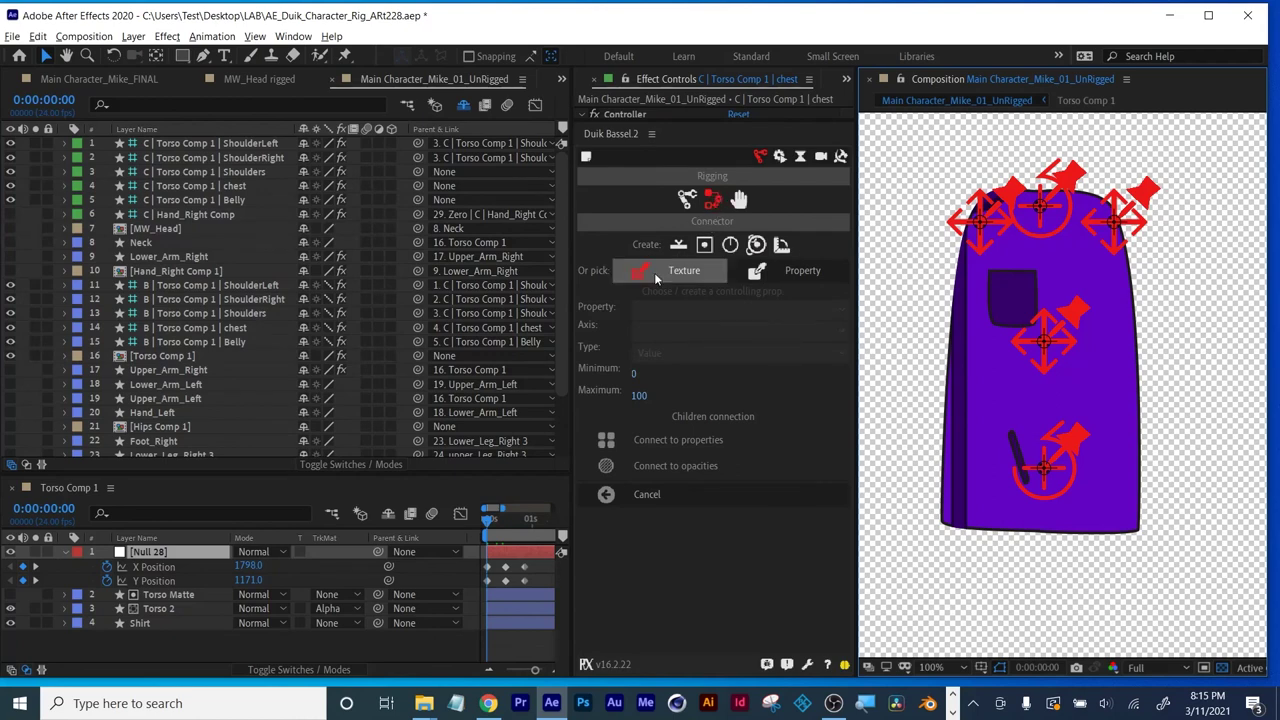
# Create a Duik 2D slider controller with the Connector tool in the Main Character_Mike_01_UnRigged composition.
pyautogui.click(692, 204)
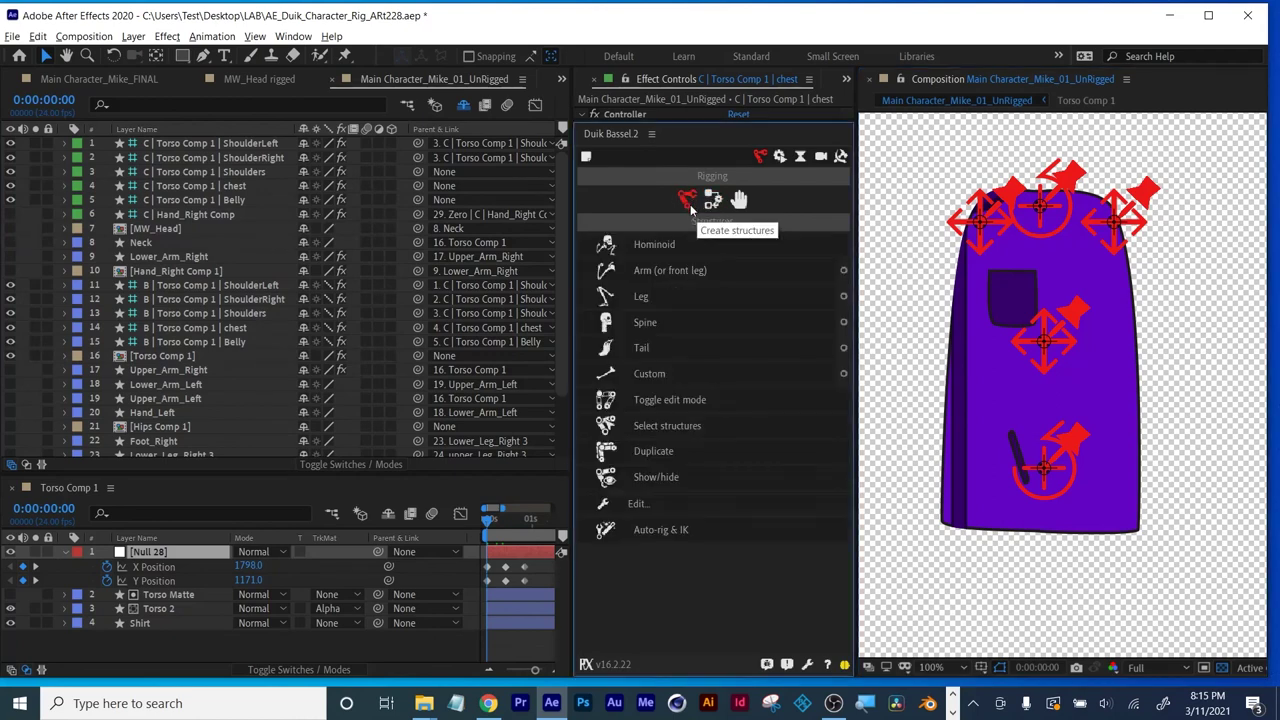
pyautogui.click(713, 201)
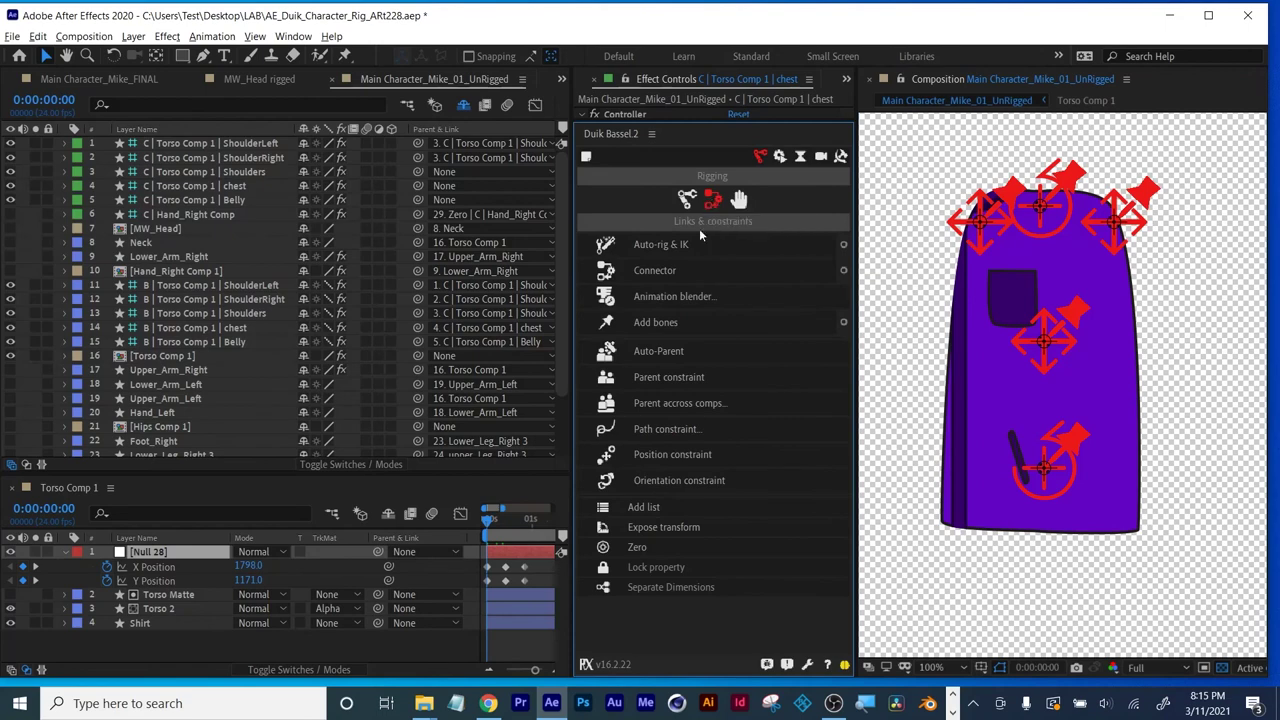
pyautogui.click(843, 270)
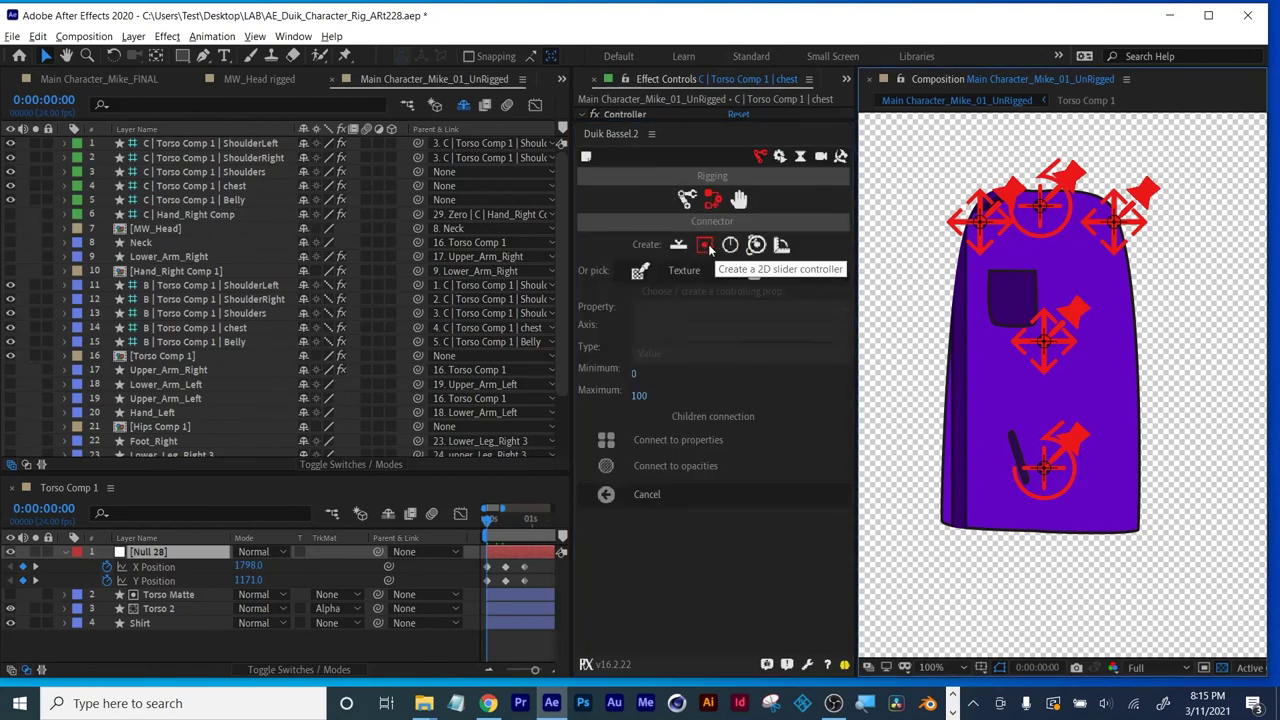
pyautogui.click(706, 248)
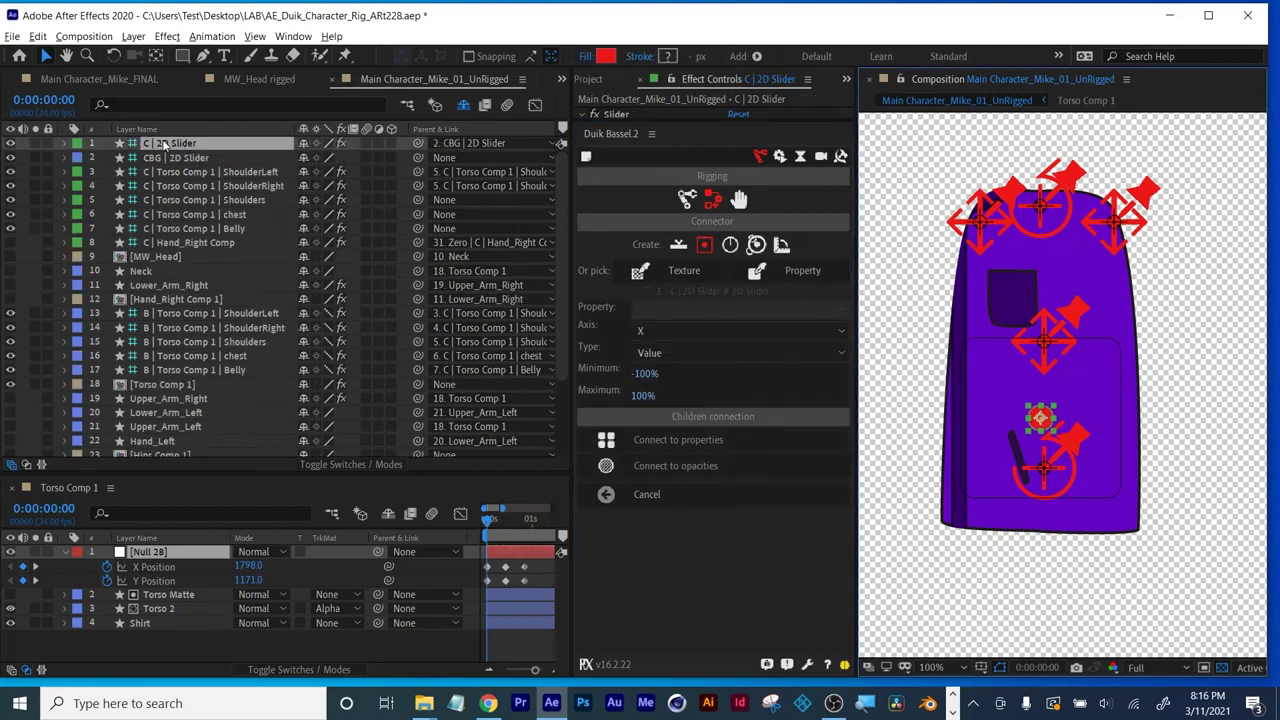
# Rename the 2D slider controller layer as "C | BodyRotation" and select the slider's background layer.
pyautogui.press('Return')
pyautogui.write('BodyRotation')
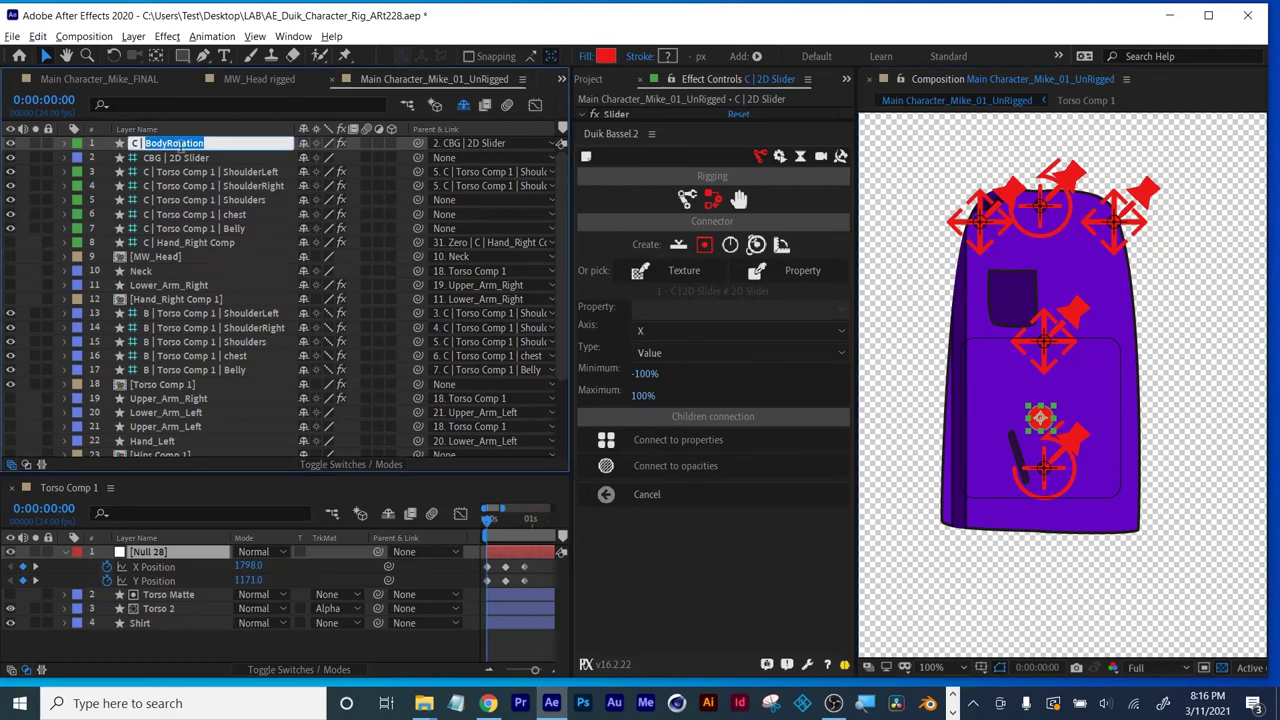
pyautogui.click(190, 160)
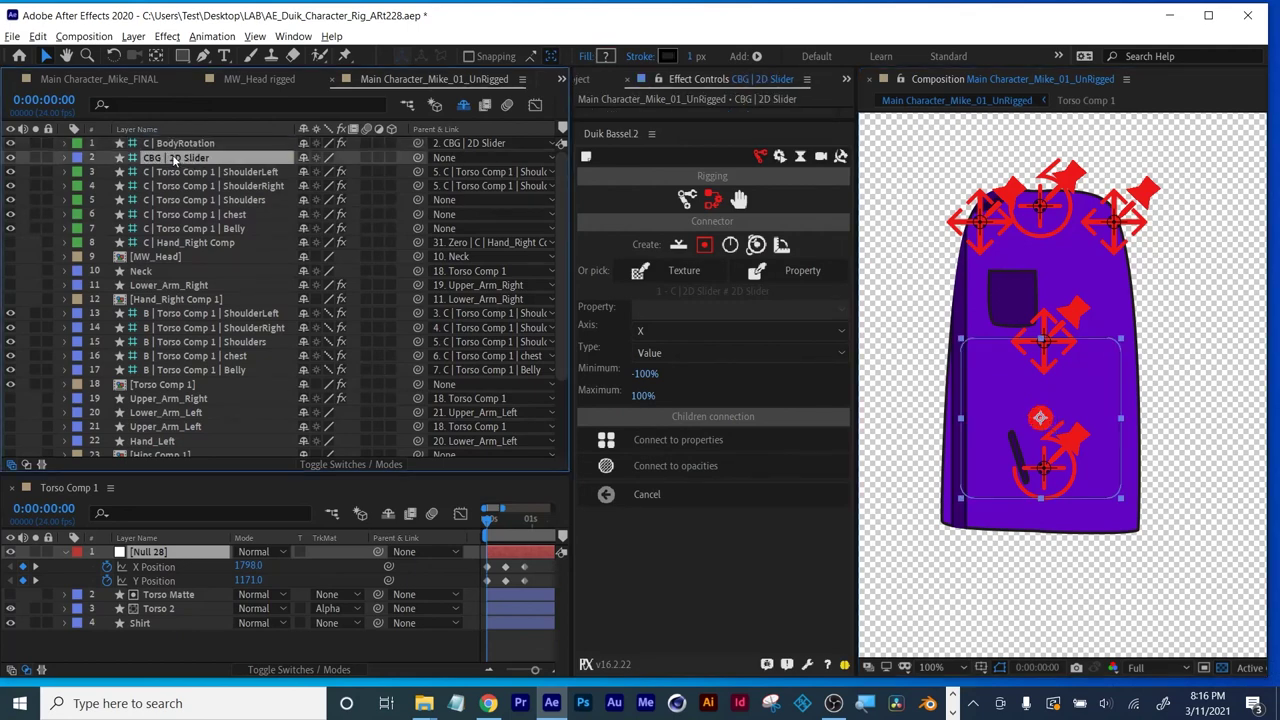
# Rename the 2D slider's background layer as "CBG | BodyRotation".
pyautogui.press('Return')
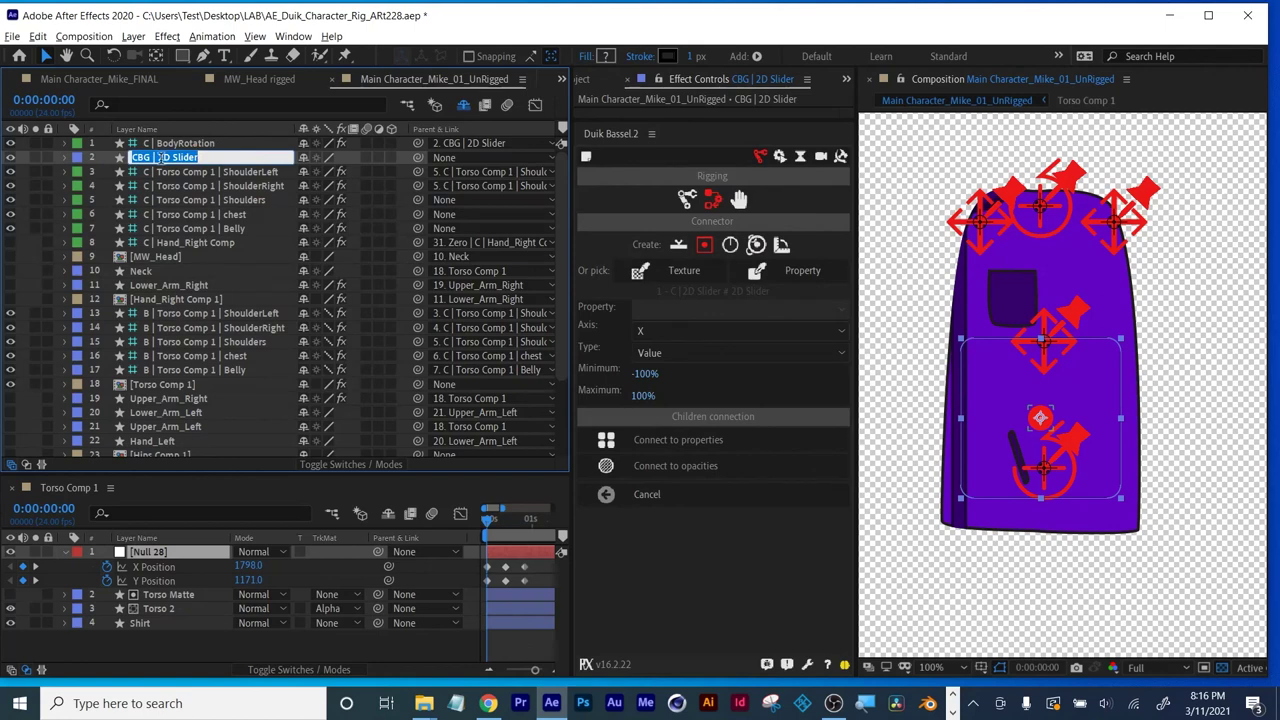
pyautogui.moveTo(157, 158); pyautogui.dragTo(203, 158)
pyautogui.write('BodyRotation')
pyautogui.press('Return')
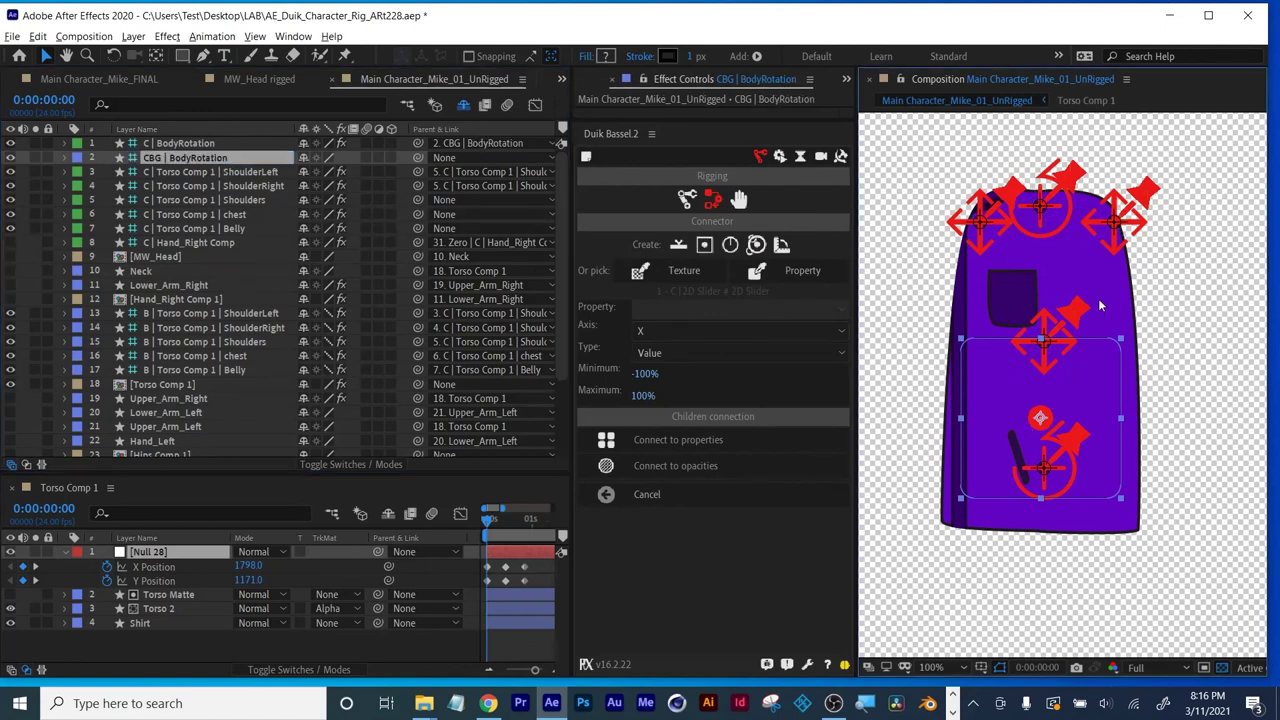
# Reveal the position of the CBG | BodyRotation layer and move it beside the torso to X 1671.
pyautogui.press(',')
pyautogui.press(',')
pyautogui.press('.')
pyautogui.press('.')
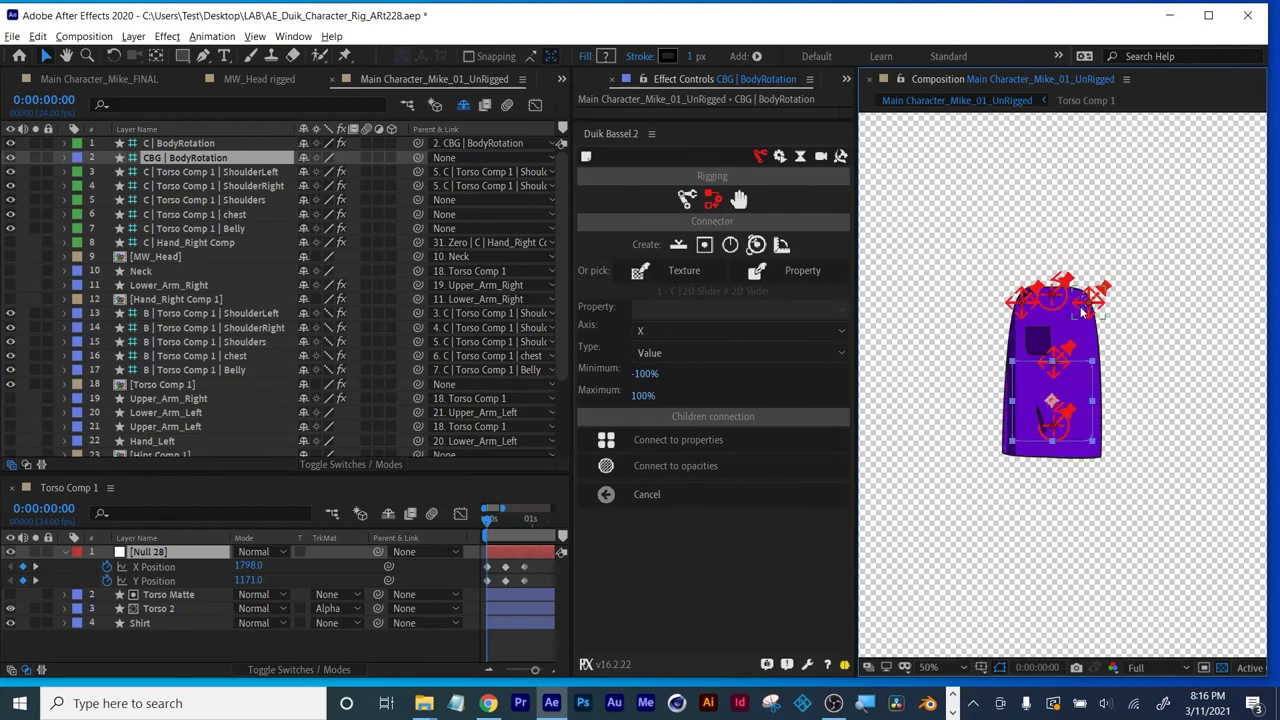
pyautogui.click(210, 157)
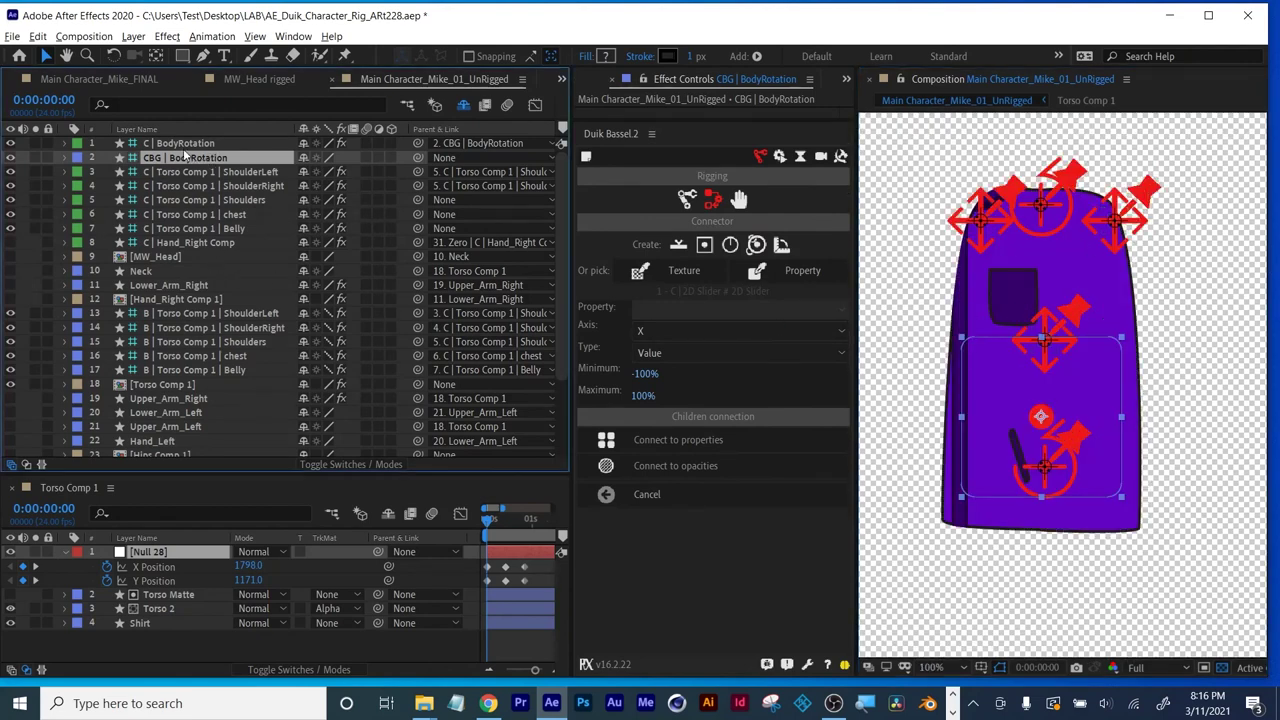
pyautogui.press(',')
pyautogui.press(',')
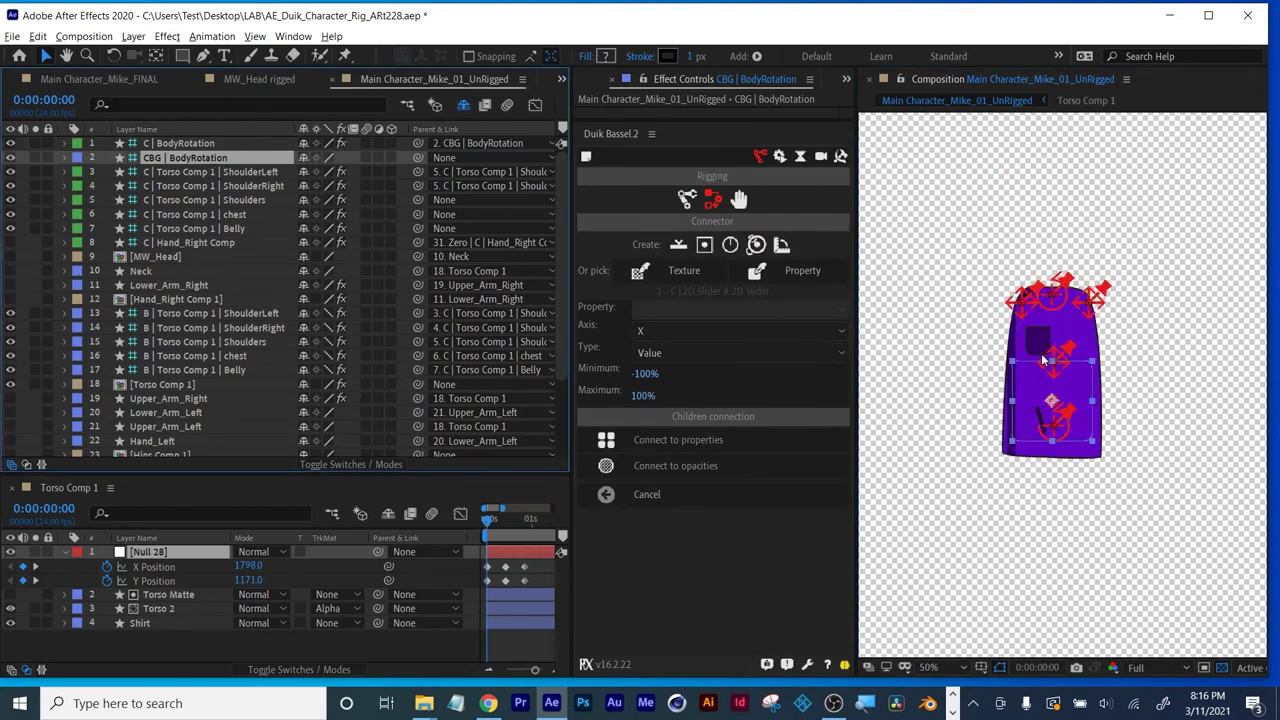
pyautogui.press('p')
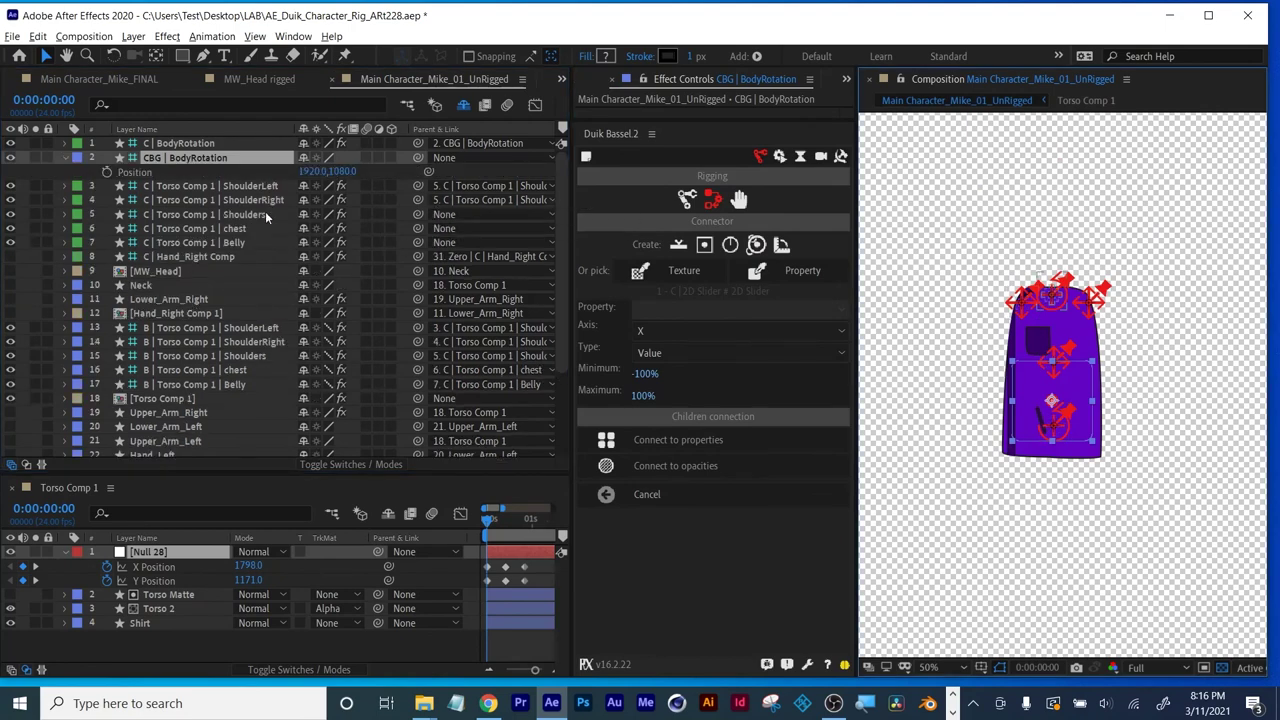
pyautogui.moveTo(313, 171); pyautogui.dragTo(135, 184)
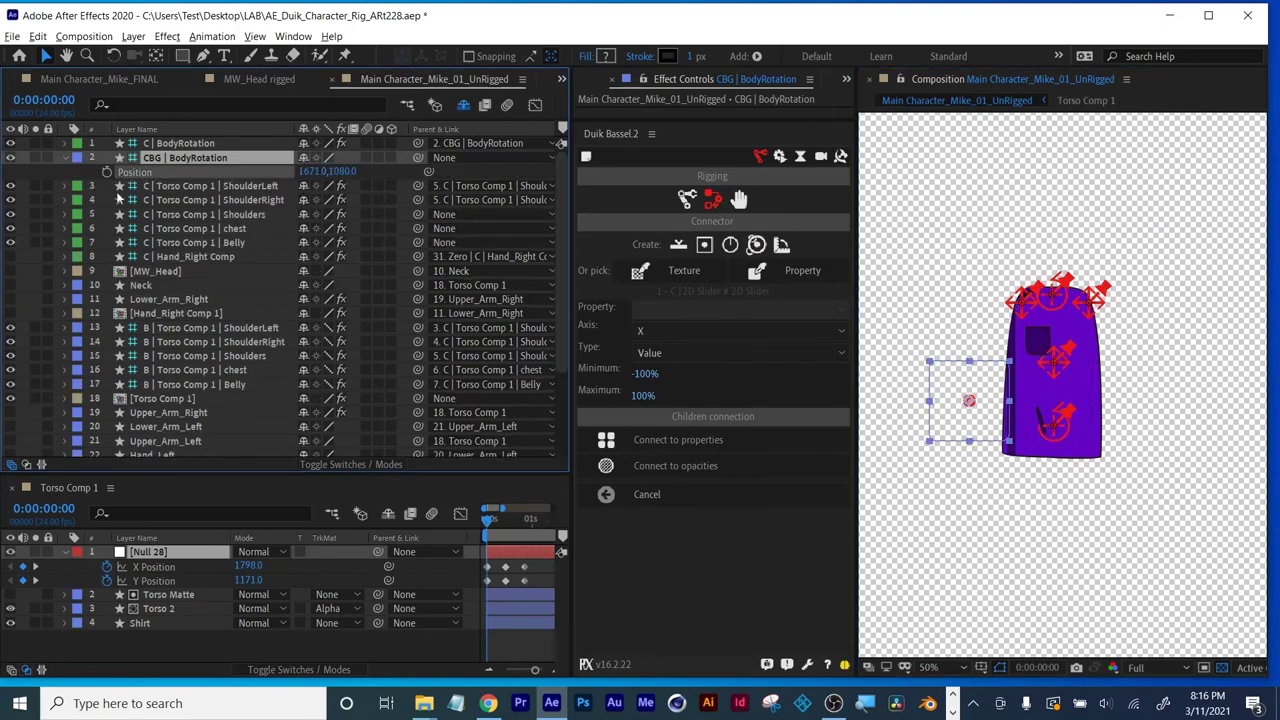
# Turn off the transparency grid and make the Pale Cyan Solid 1 background layer visible.
pyautogui.click(1222, 667)
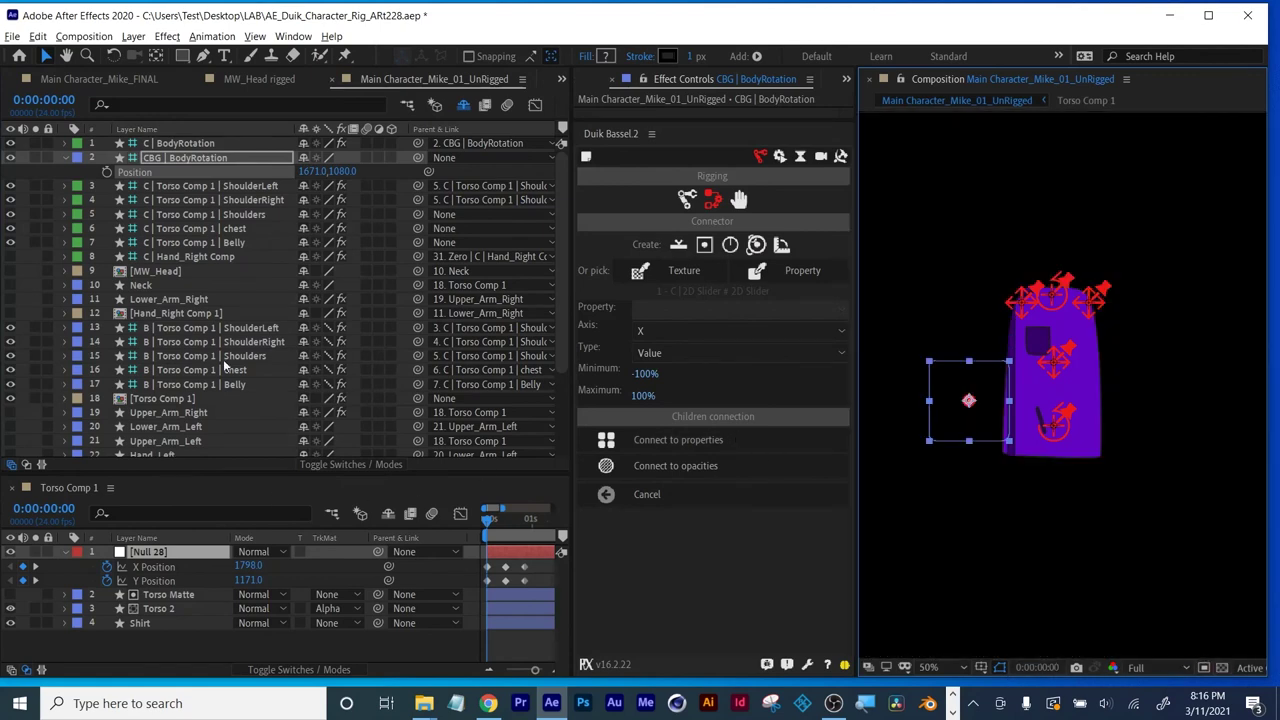
pyautogui.scroll(-4, 200, 427)
pyautogui.scroll(4, 248, 292)
# Move the CBG | BodyRotation slider background to position 1592, 2302, below the composition frame.
pyautogui.moveTo(285, 171); pyautogui.dragTo(236, 163)
pyautogui.moveTo(340, 172); pyautogui.dragTo(455, 285)
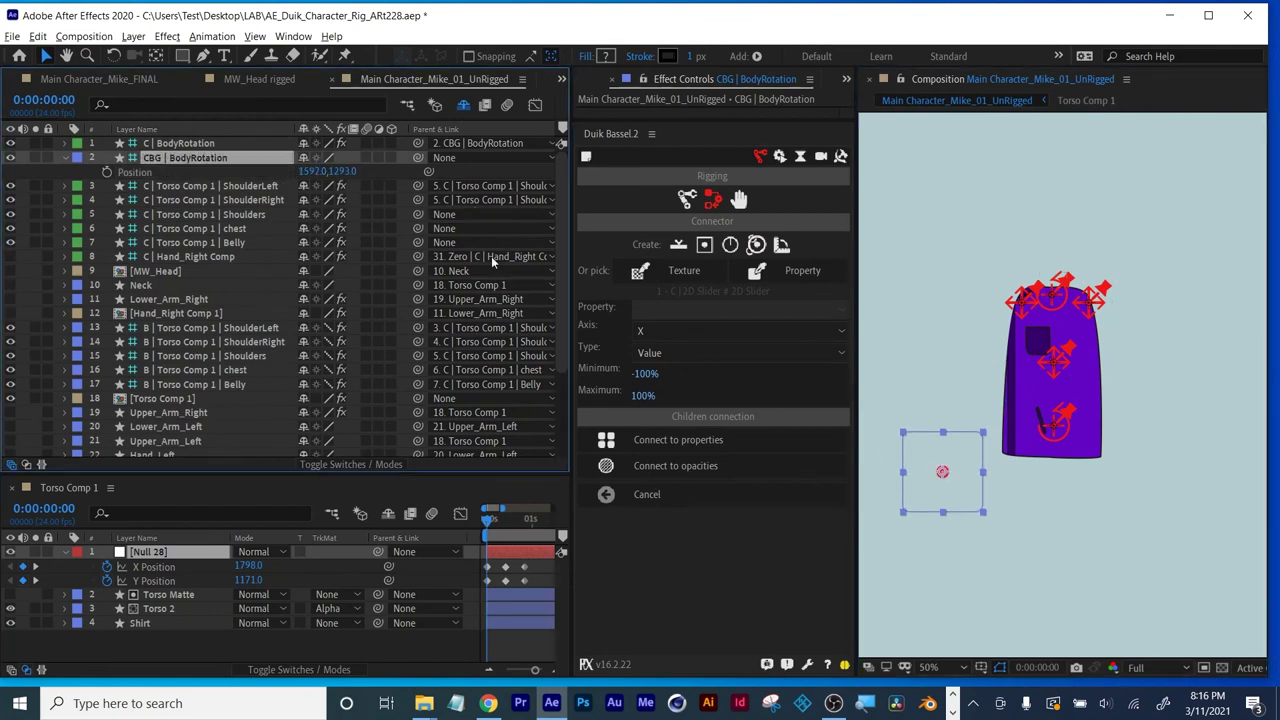
pyautogui.click(192, 146)
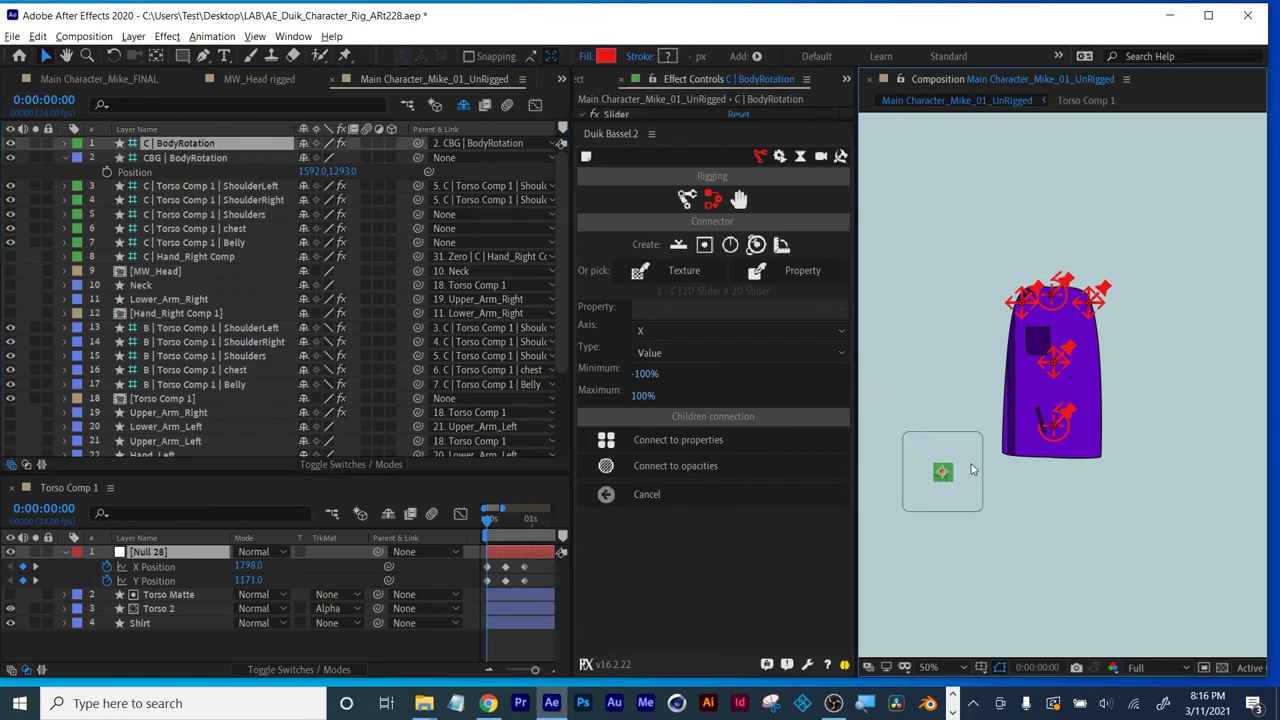
pyautogui.click(172, 159)
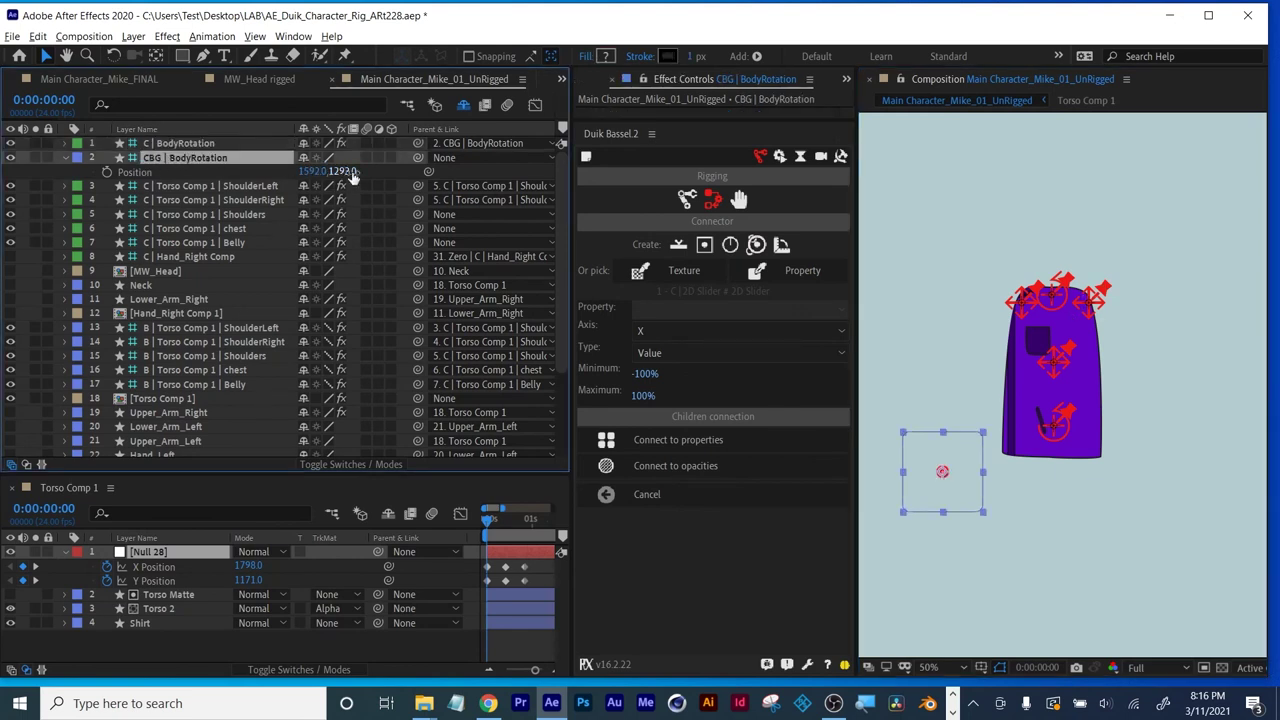
pyautogui.moveTo(345, 172); pyautogui.dragTo(238, 185)
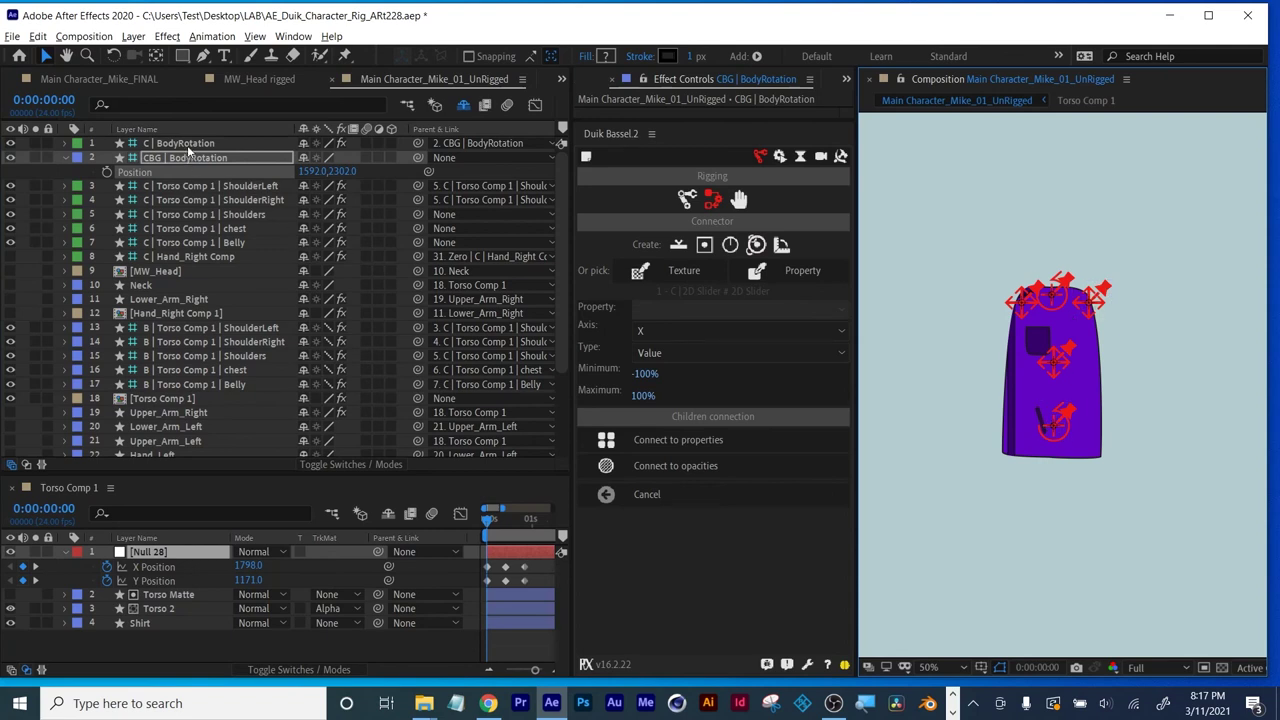
# Pick the C | BodyRotation 2D slider as Duik connector and connect its X axis to Null 28's X Position keyframes.
pyautogui.click(185, 145)
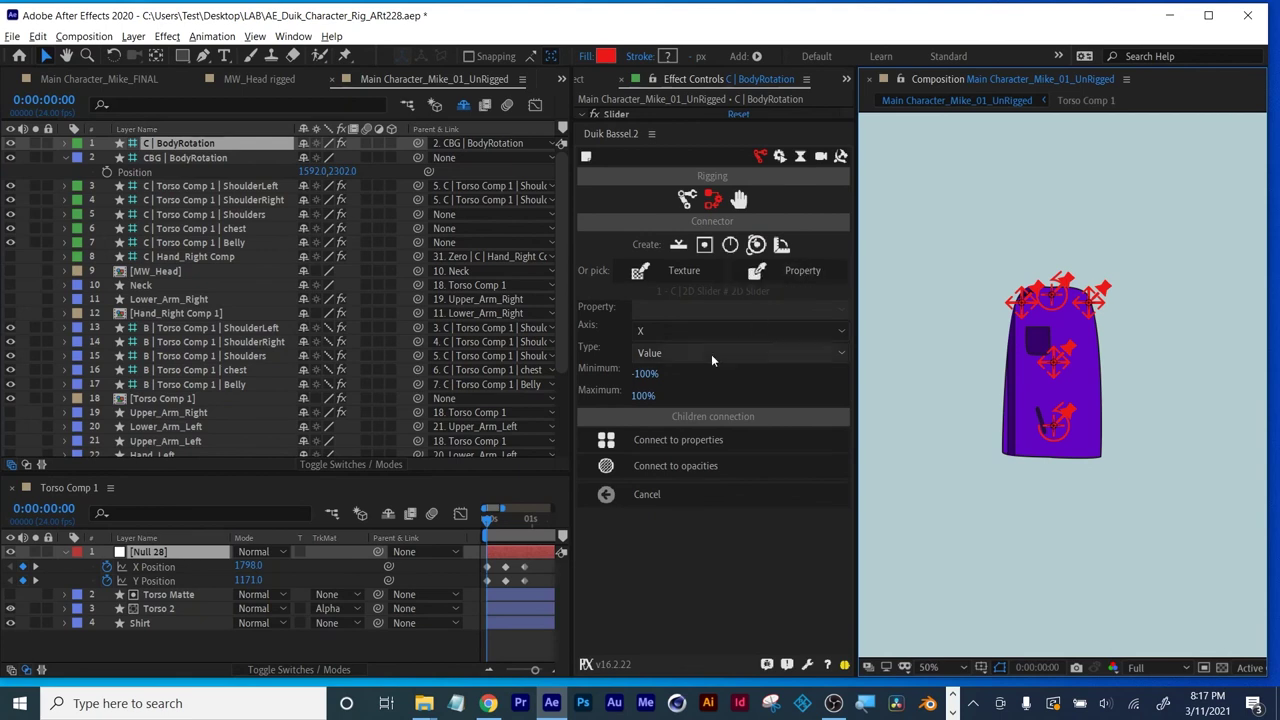
pyautogui.click(815, 278)
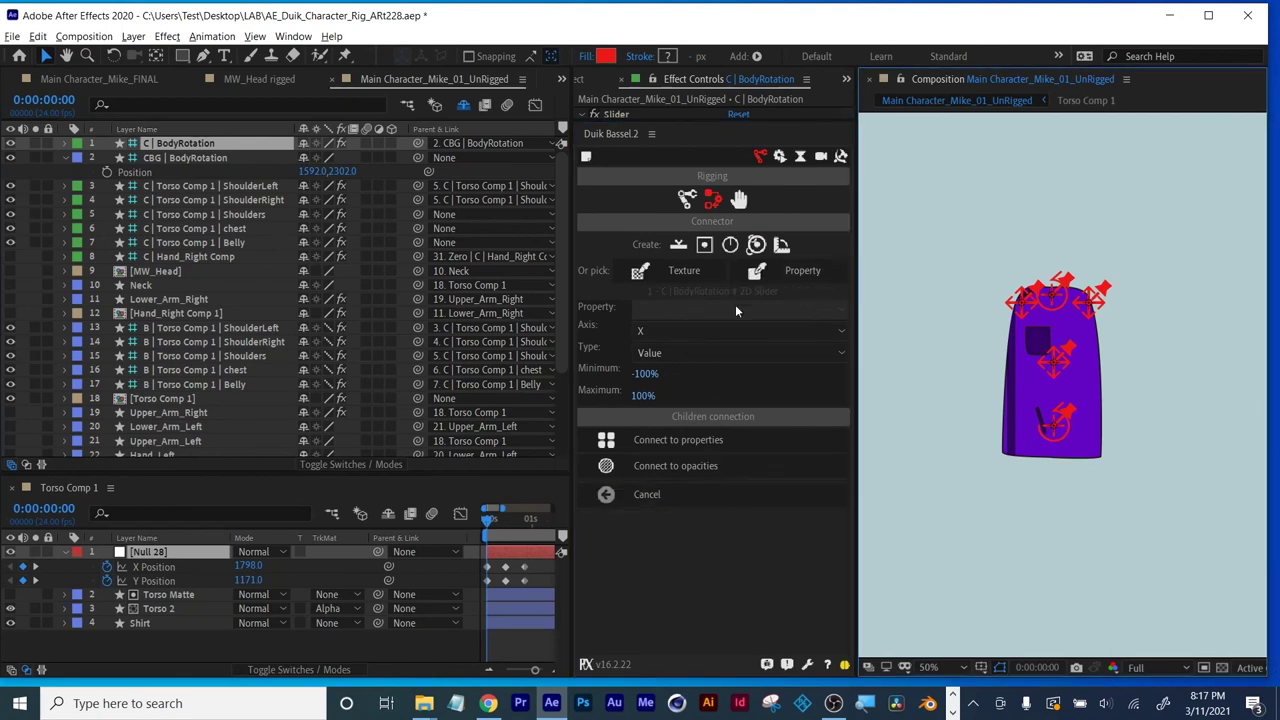
pyautogui.click(663, 330)
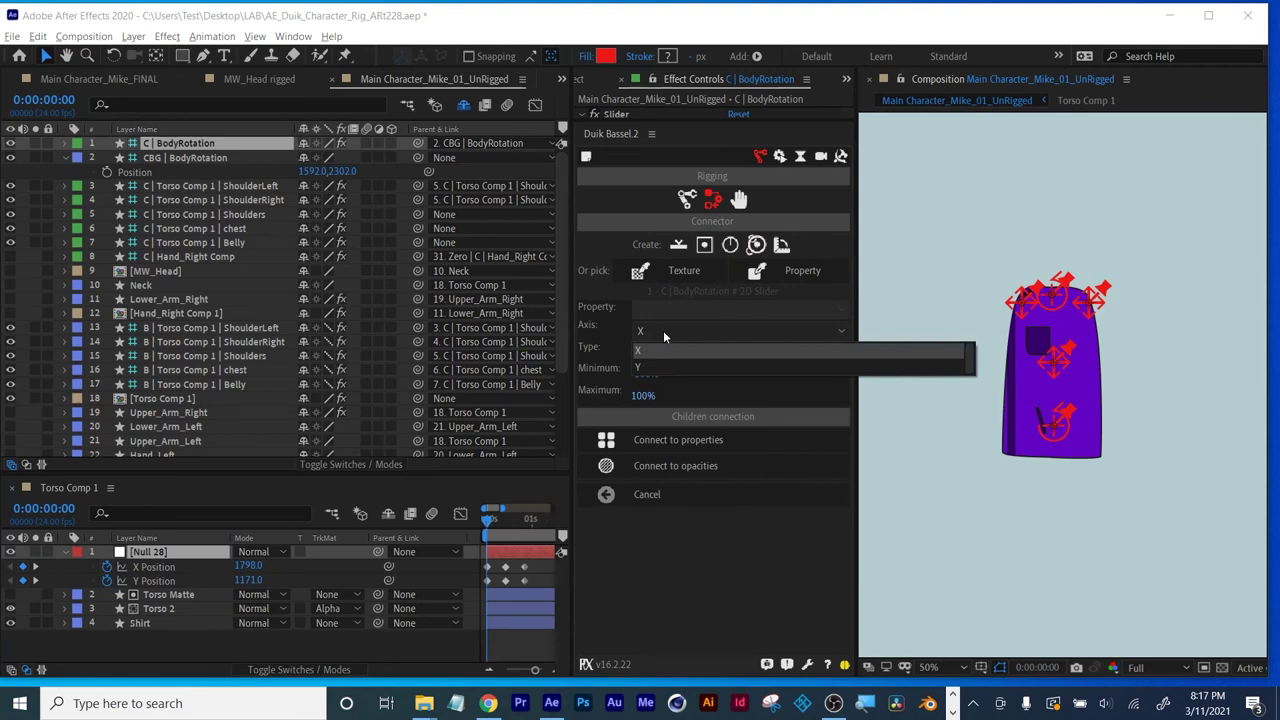
pyautogui.click(688, 314)
pyautogui.click(672, 327)
pyautogui.click(676, 349)
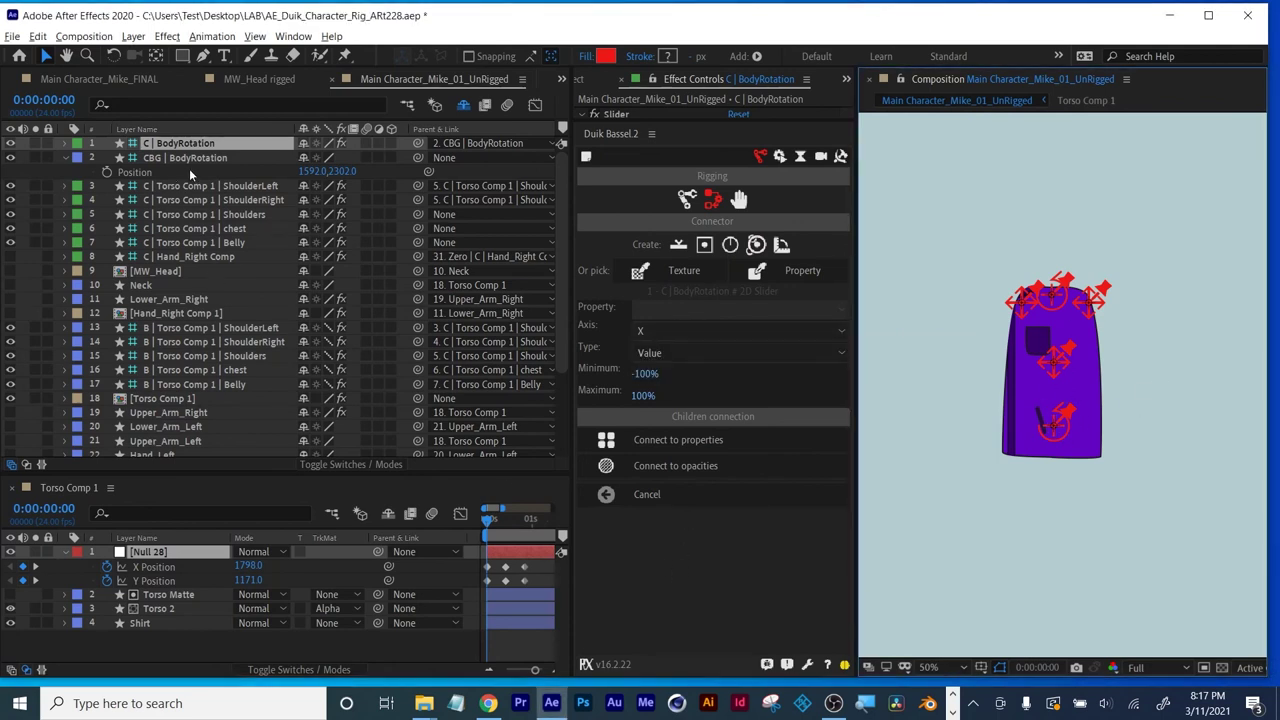
pyautogui.click(154, 568)
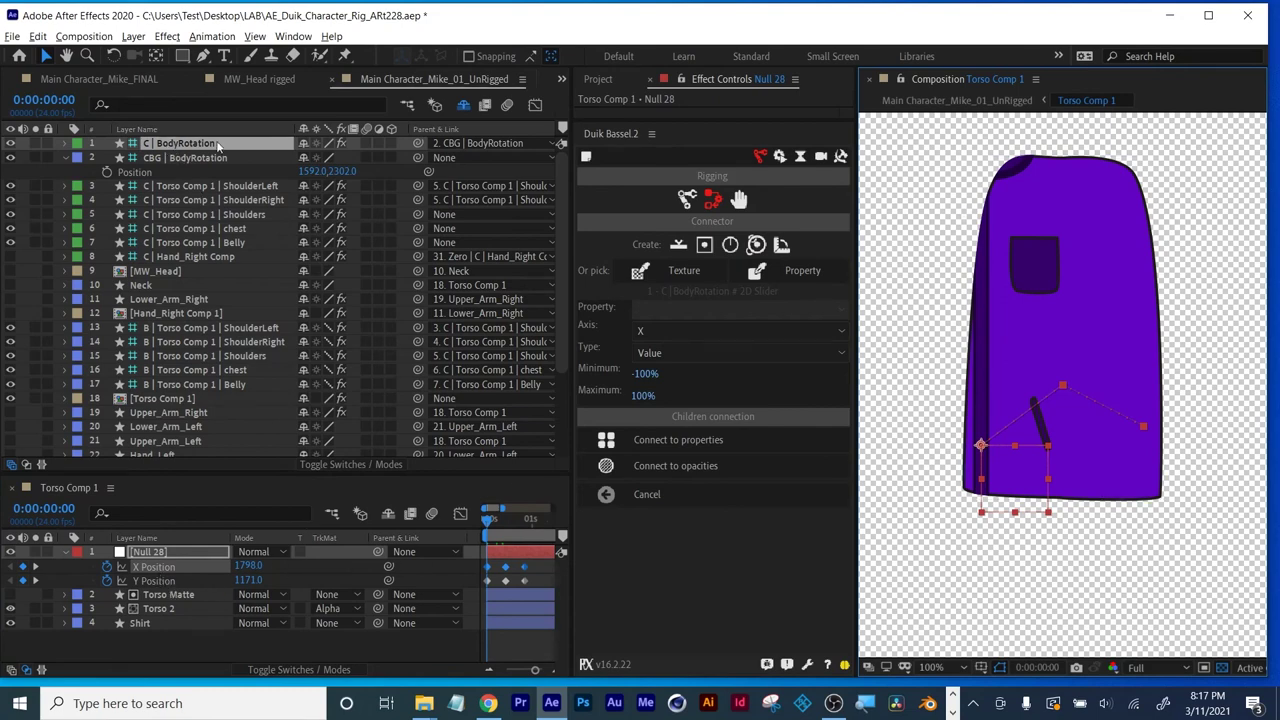
pyautogui.click(674, 442)
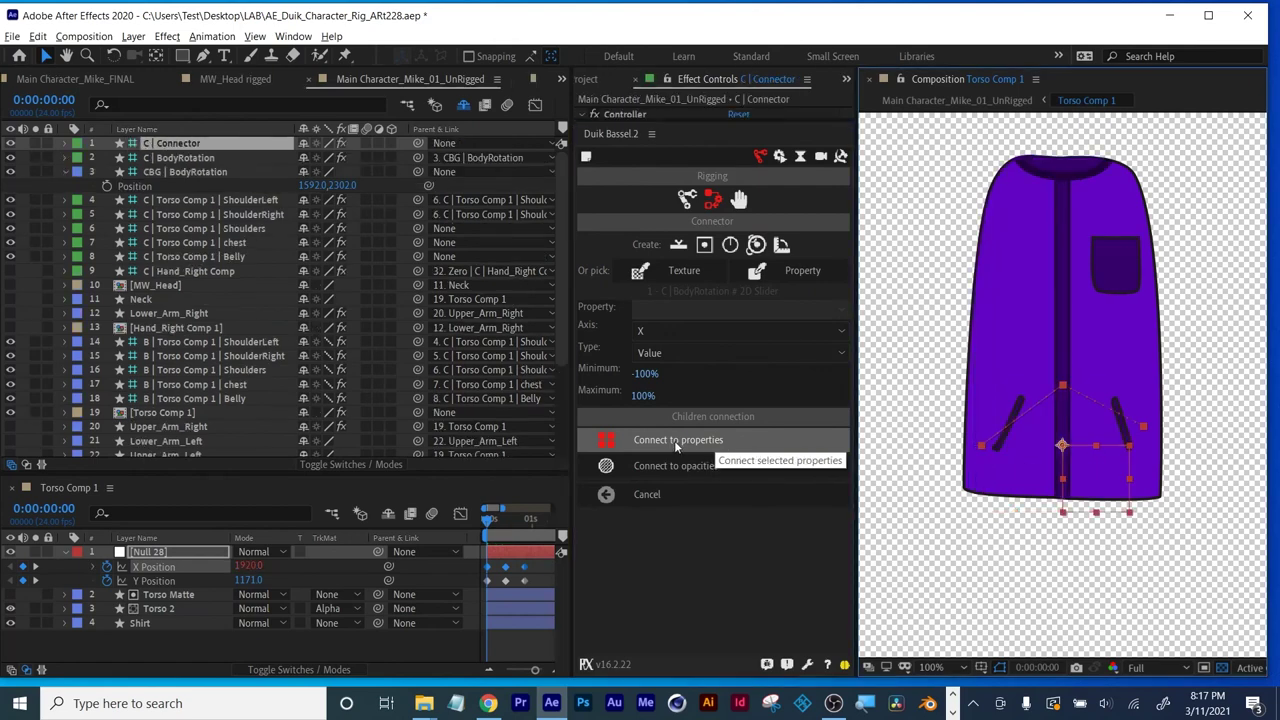
# Switch the connector axis to Y and connect it to Null 28's Y Position keyframes.
pyautogui.click(677, 327)
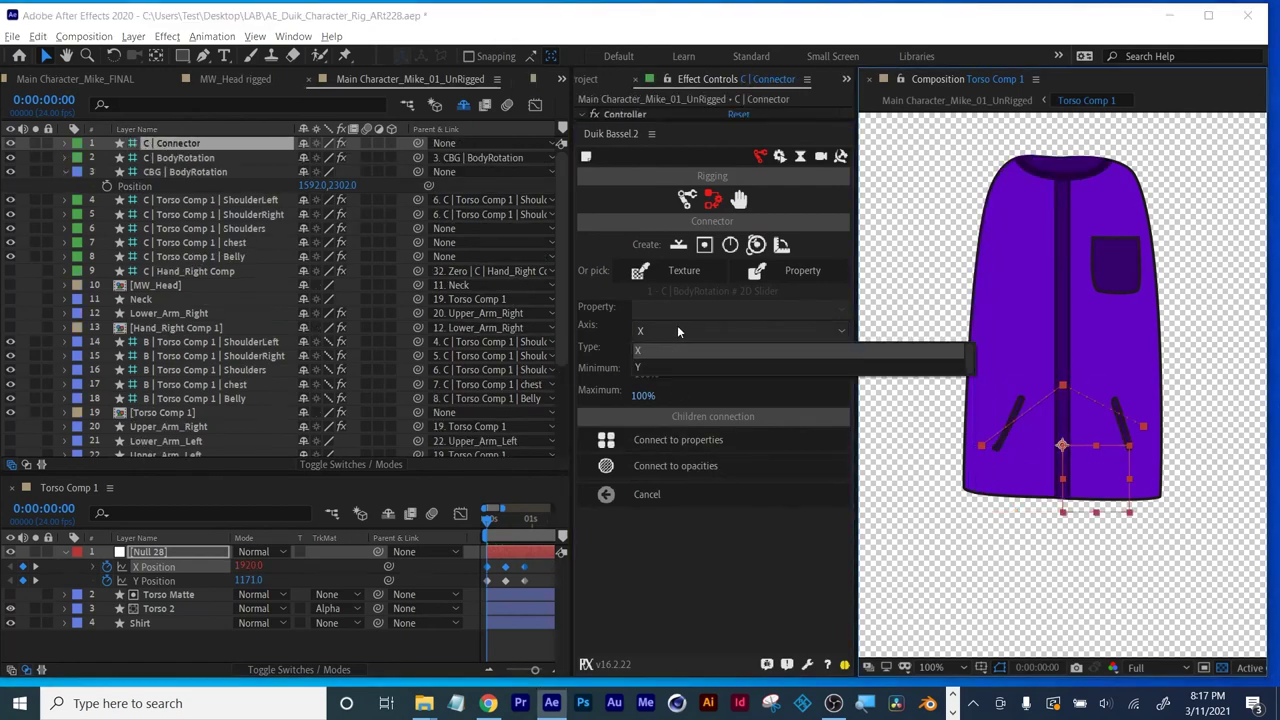
pyautogui.click(677, 366)
pyautogui.click(153, 581)
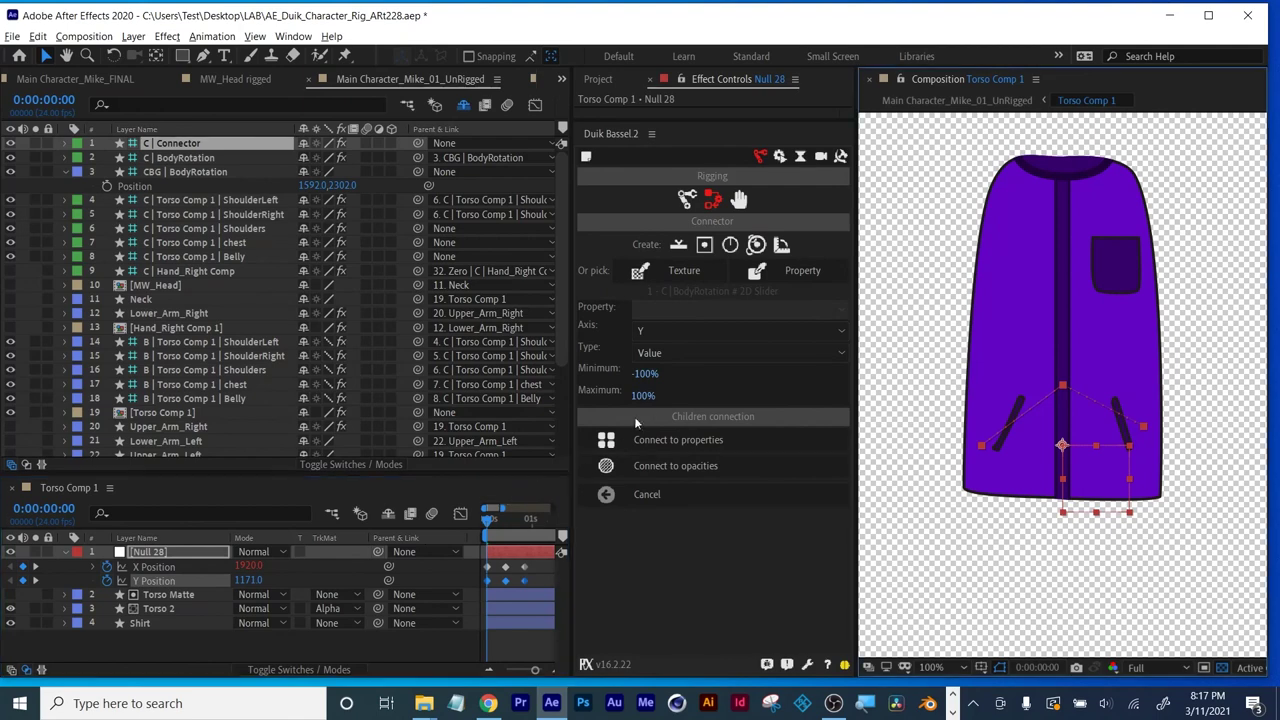
pyautogui.click(660, 440)
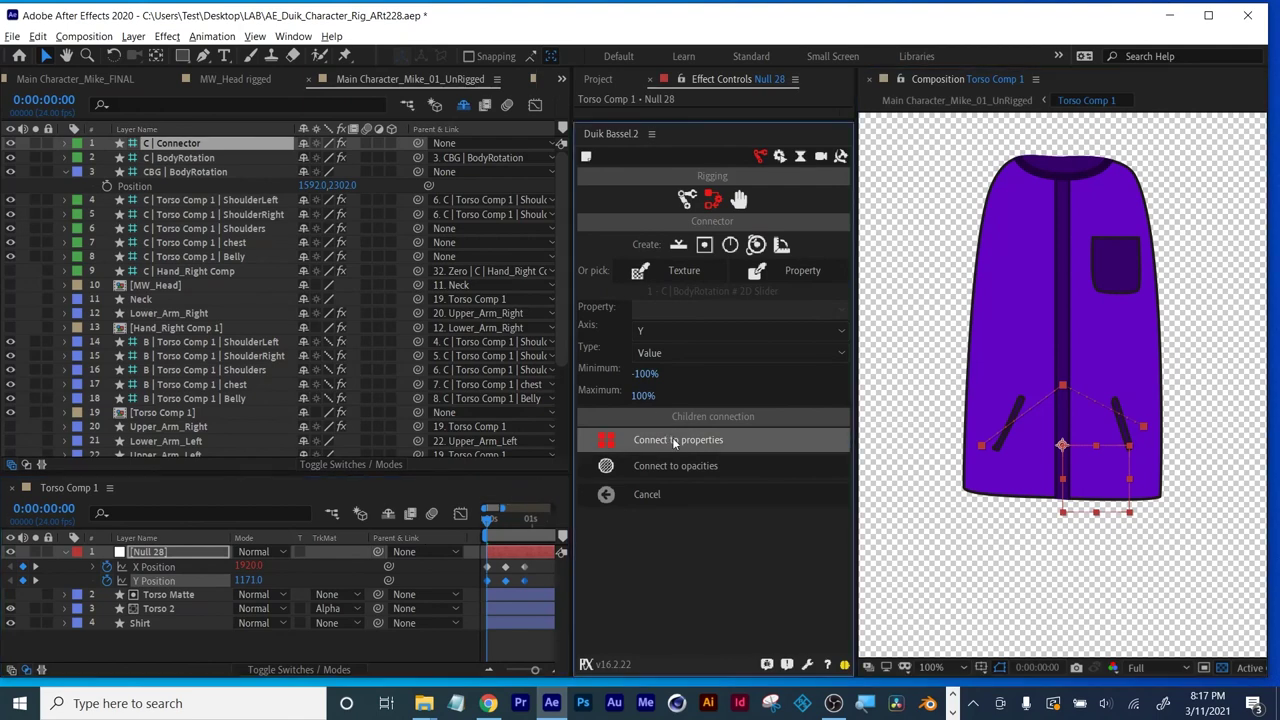
# Hide the C | Connector layer and move the CBG | BodyRotation slider background up to position 1592, 1561.
pyautogui.click(178, 145)
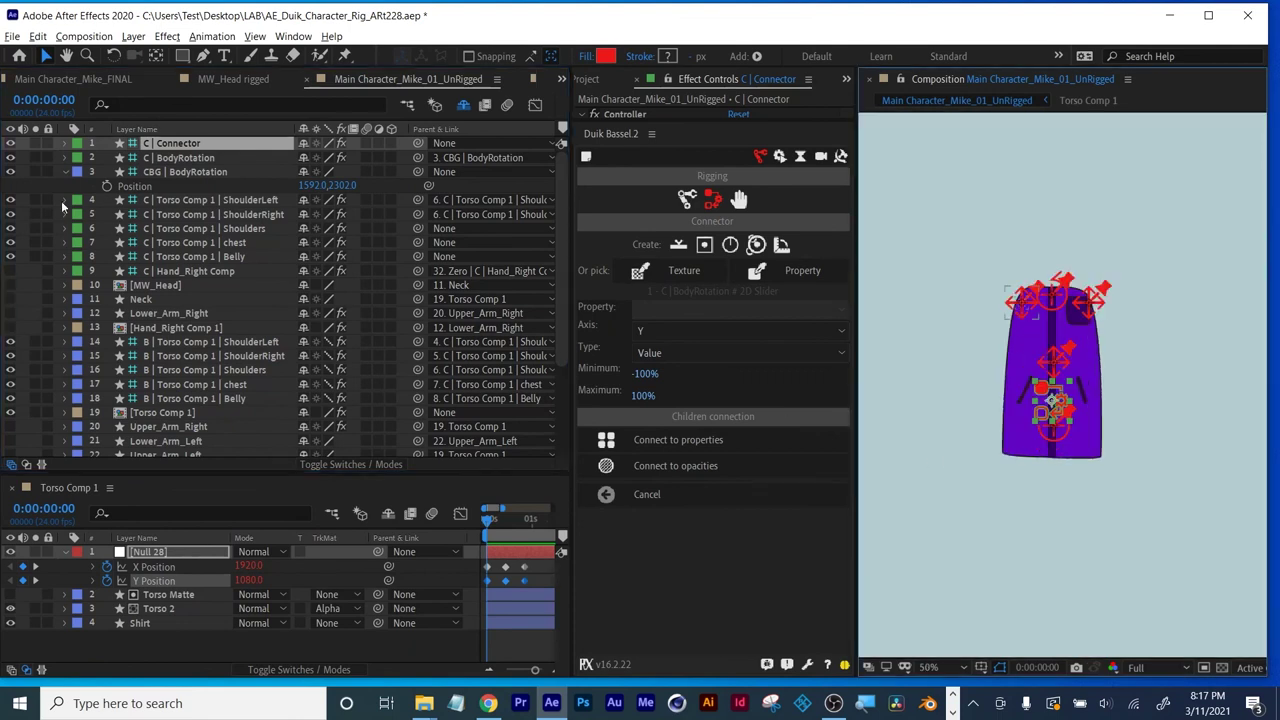
pyautogui.click(152, 160)
pyautogui.press(',')
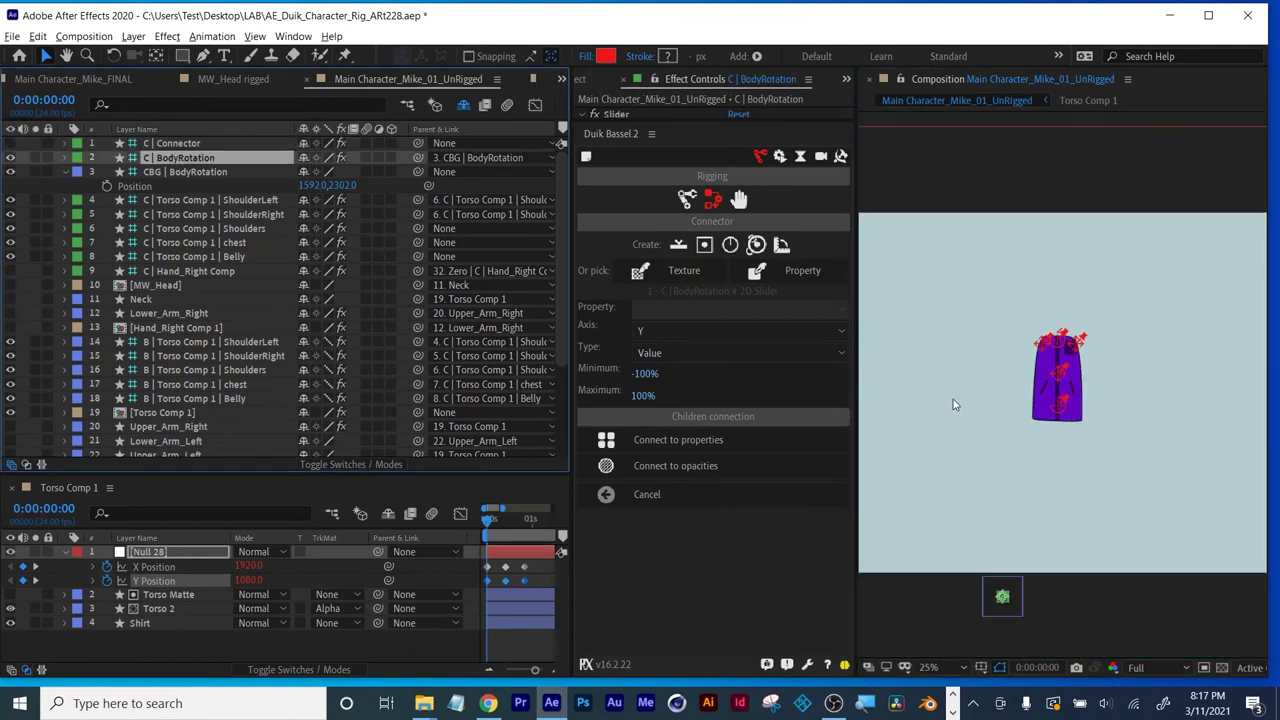
pyautogui.click(188, 172)
pyautogui.moveTo(342, 185); pyautogui.dragTo(220, 185)
pyautogui.scroll(2, 1113, 462)
pyautogui.click(924, 500)
# Reveal the C | BodyRotation controller's position and test the torso rotation by moving it within its slider square, ending at -12, 46.
pyautogui.click(182, 160)
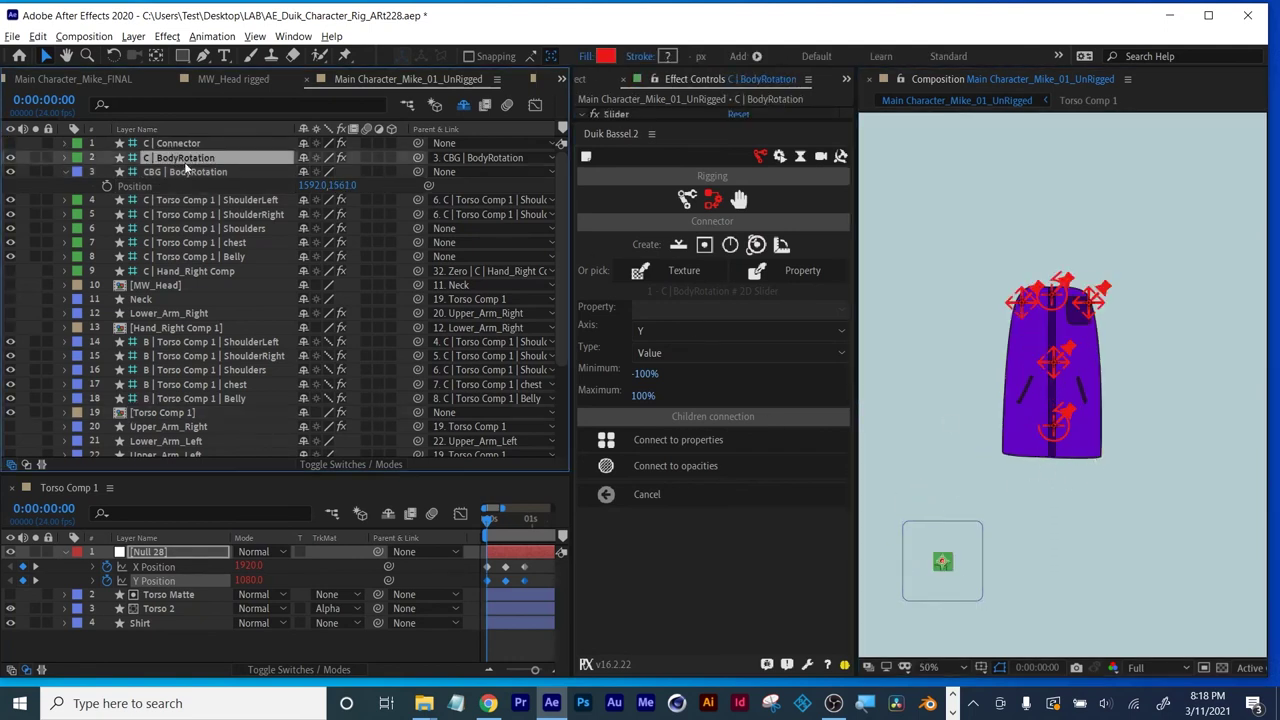
pyautogui.press('p')
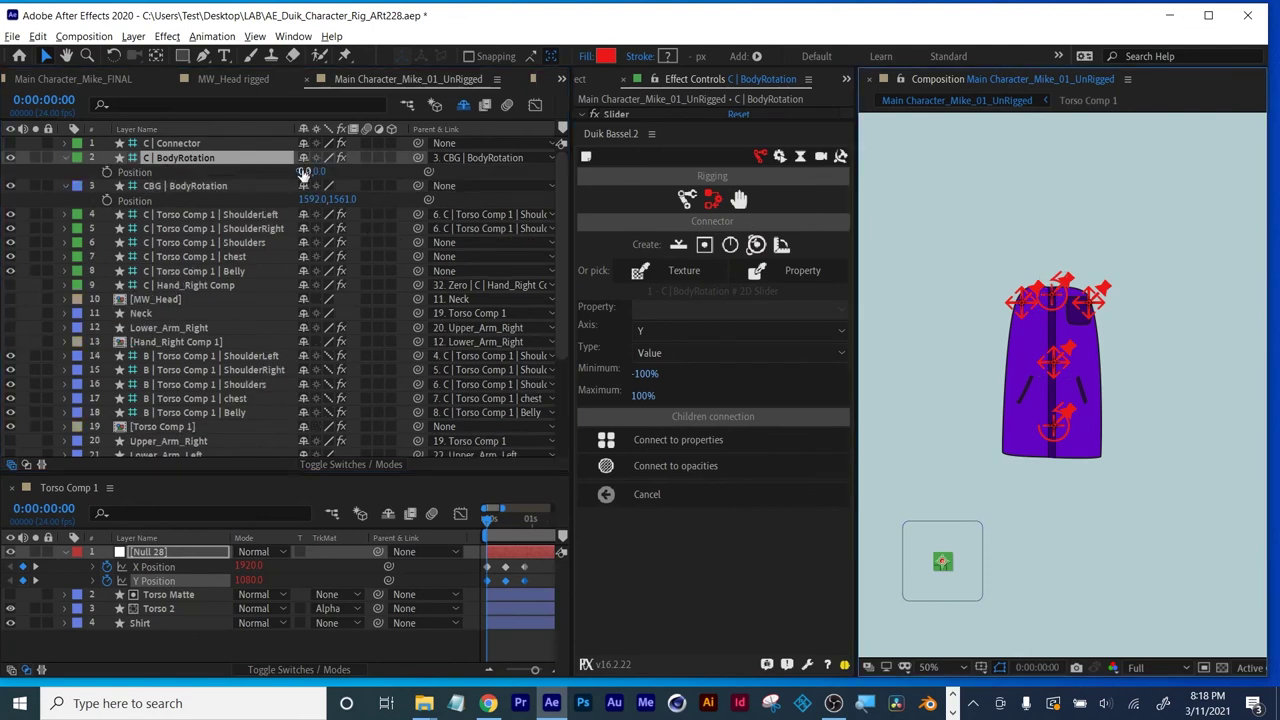
pyautogui.click(920, 501)
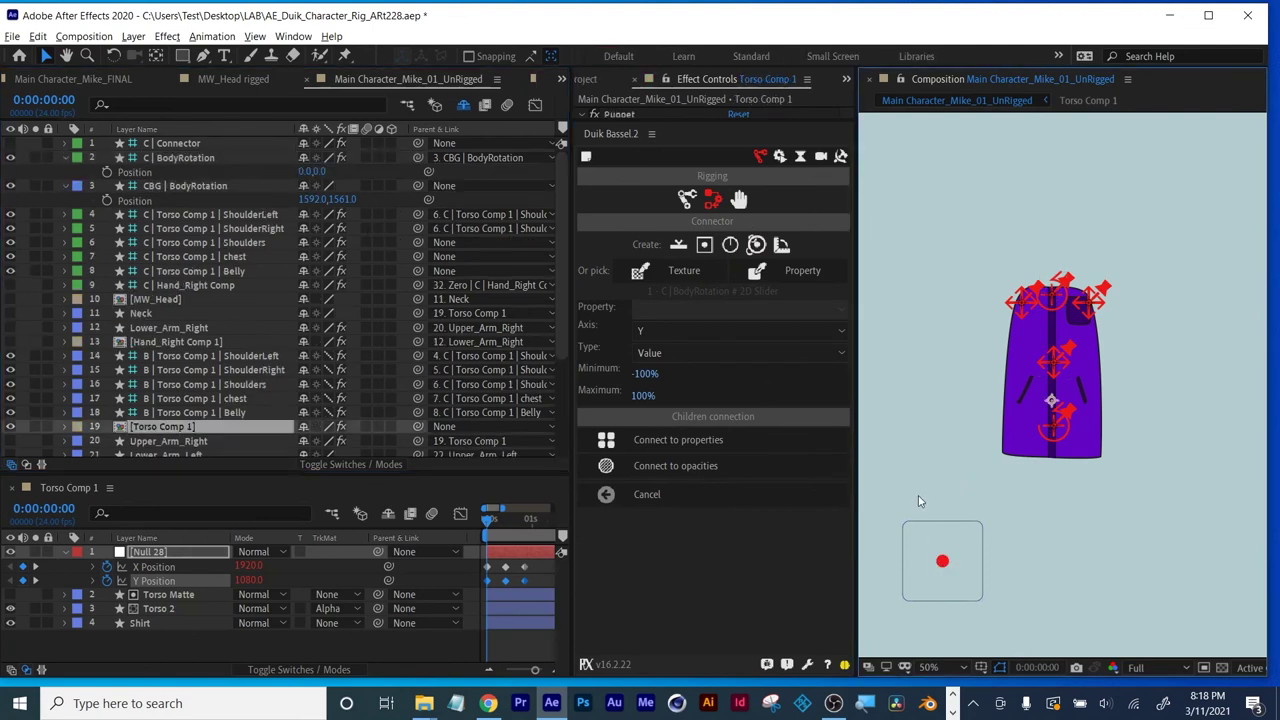
pyautogui.click(942, 562)
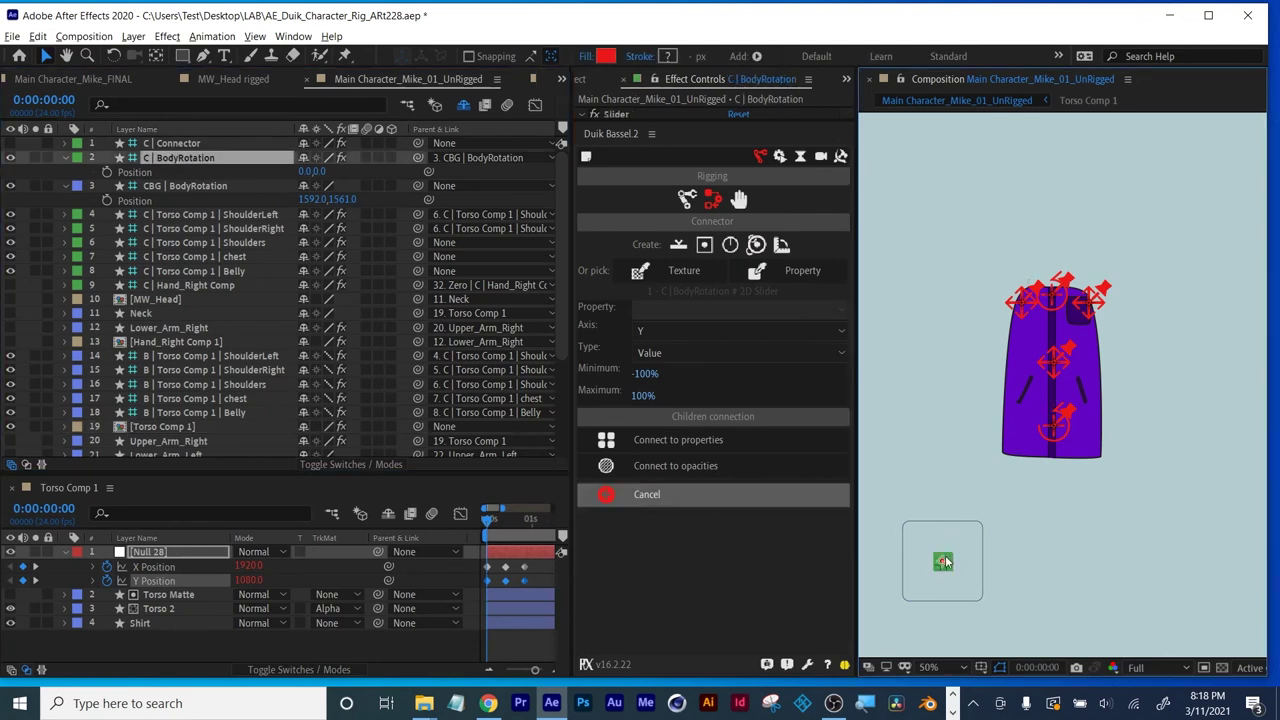
pyautogui.moveTo(944, 566)
pyautogui.mouseDown()
pyautogui.moveTo(929, 566)
pyautogui.moveTo(934, 586)
pyautogui.moveTo(960, 611)
pyautogui.moveTo(977, 600)
pyautogui.moveTo(968, 578)
pyautogui.moveTo(940, 568)
pyautogui.moveTo(922, 588)
pyautogui.moveTo(958, 587)
pyautogui.mouseUp()
pyautogui.moveTo(1060, 357)
pyautogui.mouseDown()
pyautogui.moveTo(1052, 372)
pyautogui.moveTo(1069, 378)
pyautogui.moveTo(1035, 366)
pyautogui.moveTo(1052, 360)
pyautogui.mouseUp()
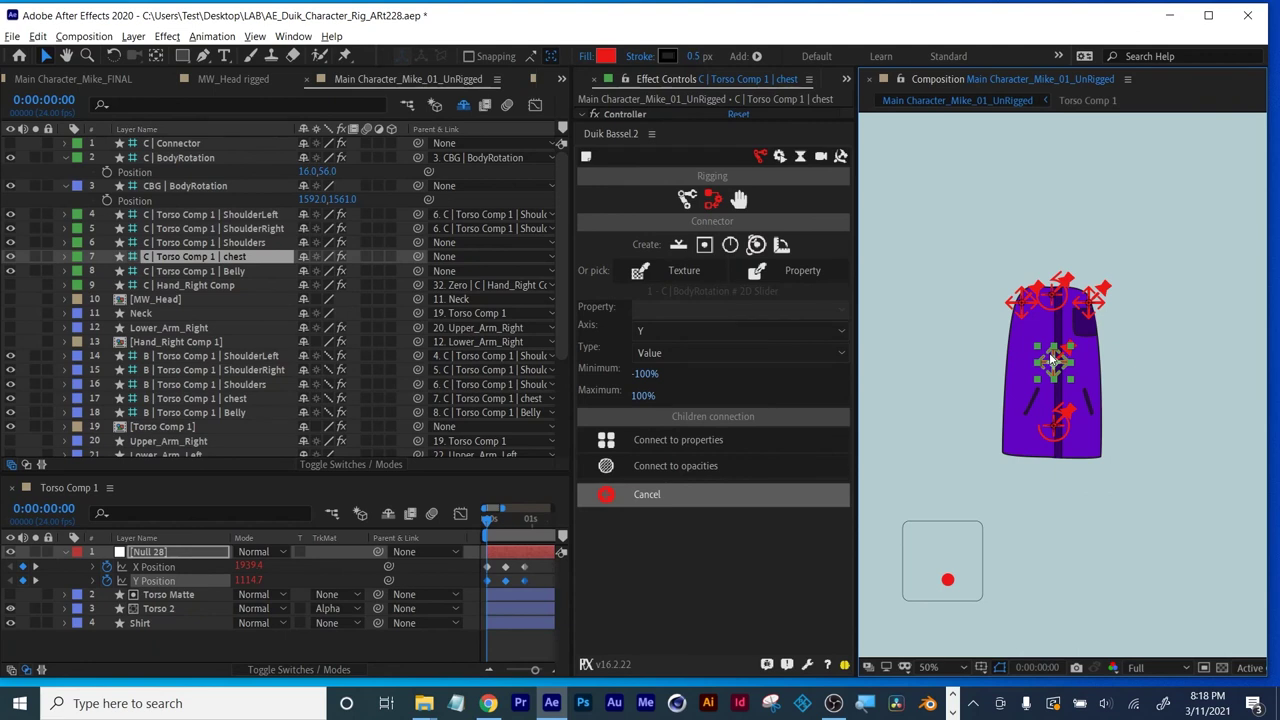
pyautogui.moveTo(948, 580)
pyautogui.mouseDown()
pyautogui.moveTo(982, 565)
pyautogui.moveTo(944, 561)
pyautogui.moveTo(943, 582)
pyautogui.mouseUp()
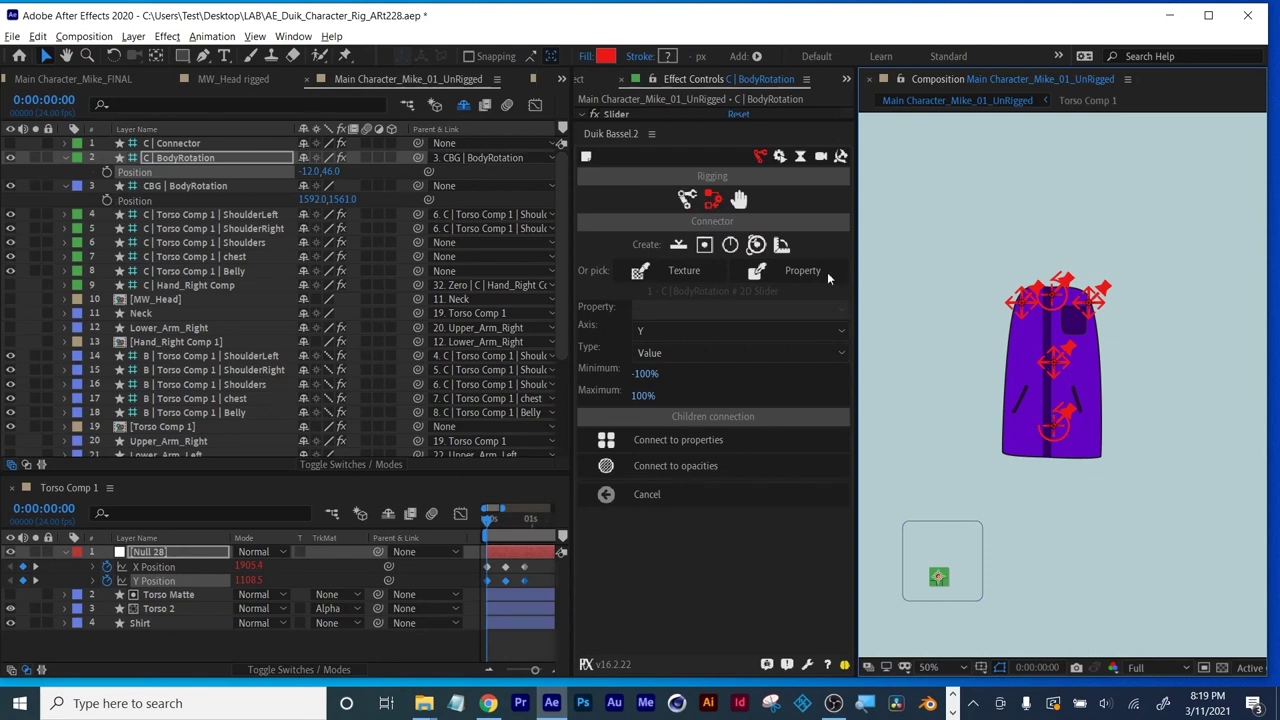
pyautogui.click(686, 200)
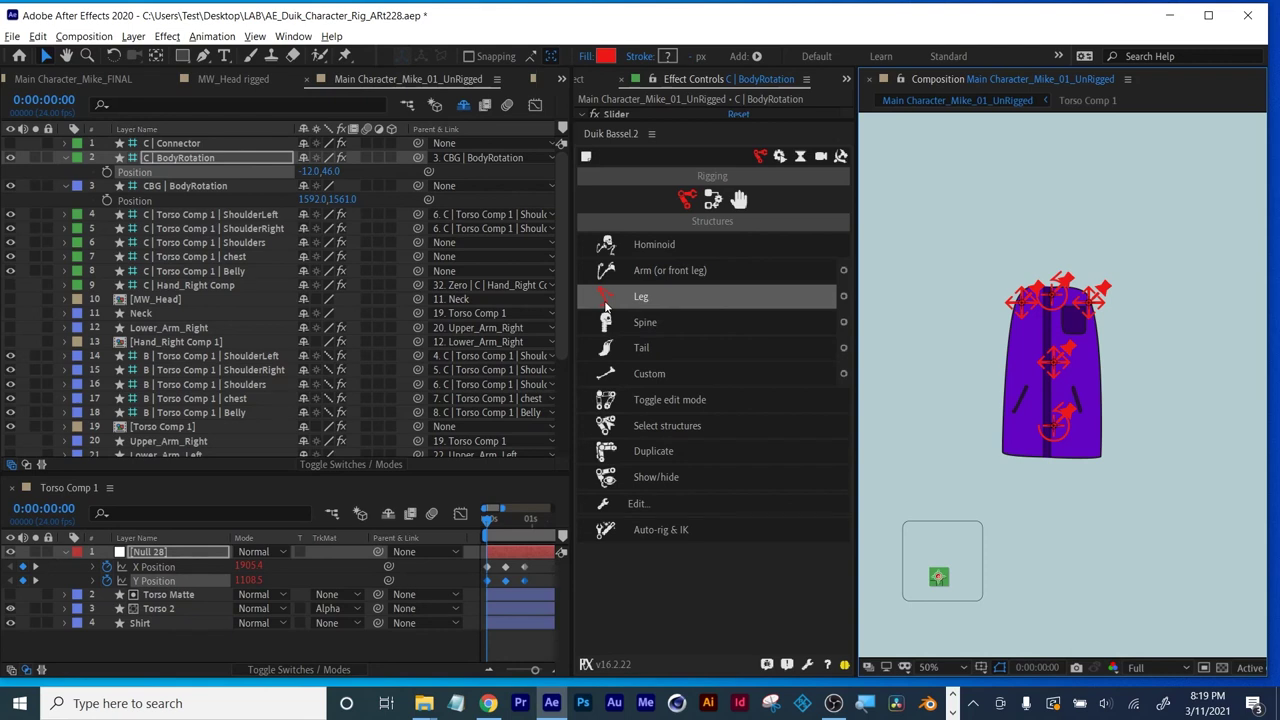
pyautogui.click(712, 199)
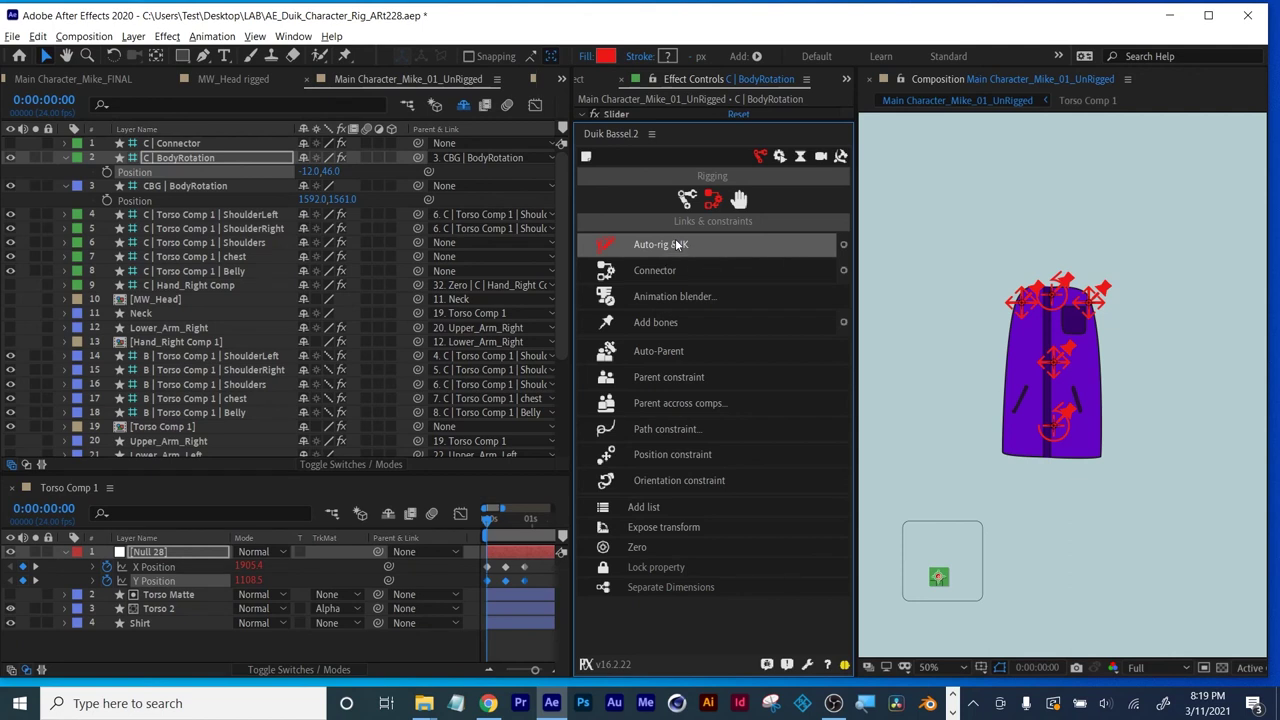
pyautogui.click(739, 199)
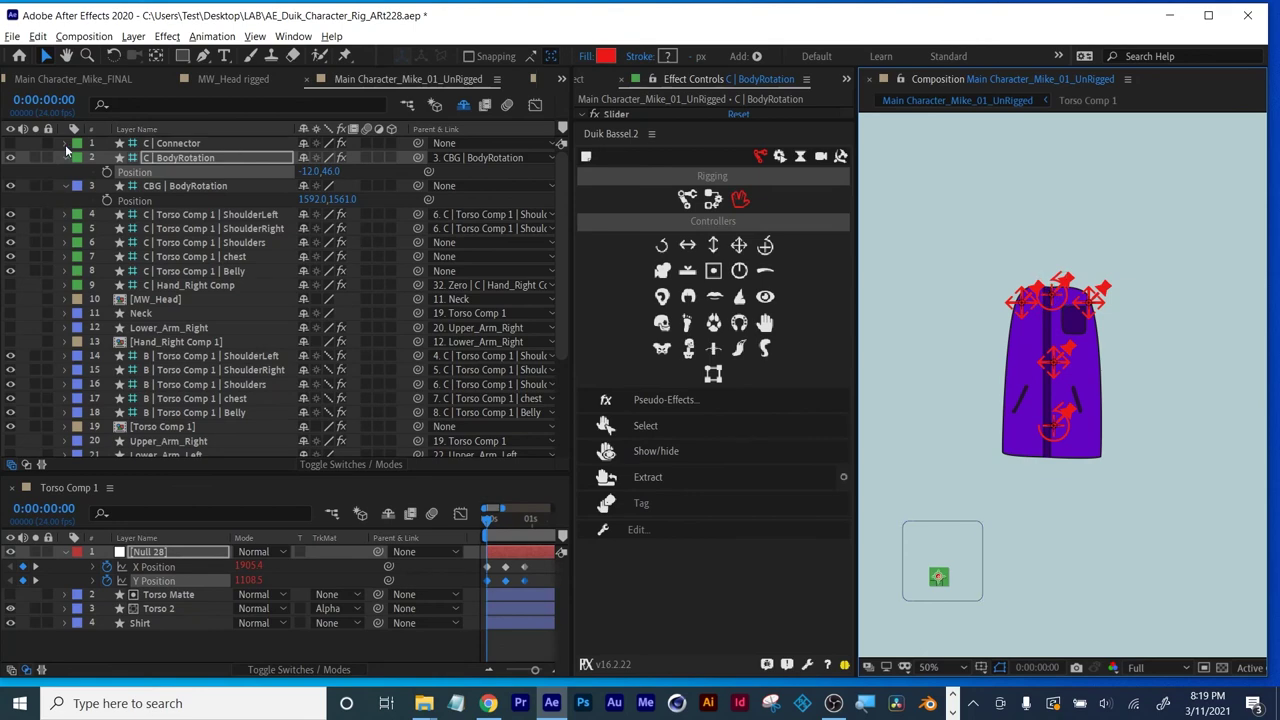
# Make the hidden head, neck, arm, hand, hips and leg layers visible, and select the C | Hand_Right Comp controller.
pyautogui.scroll(-3, 38, 325)
pyautogui.click(12, 330)
pyautogui.click(12, 357)
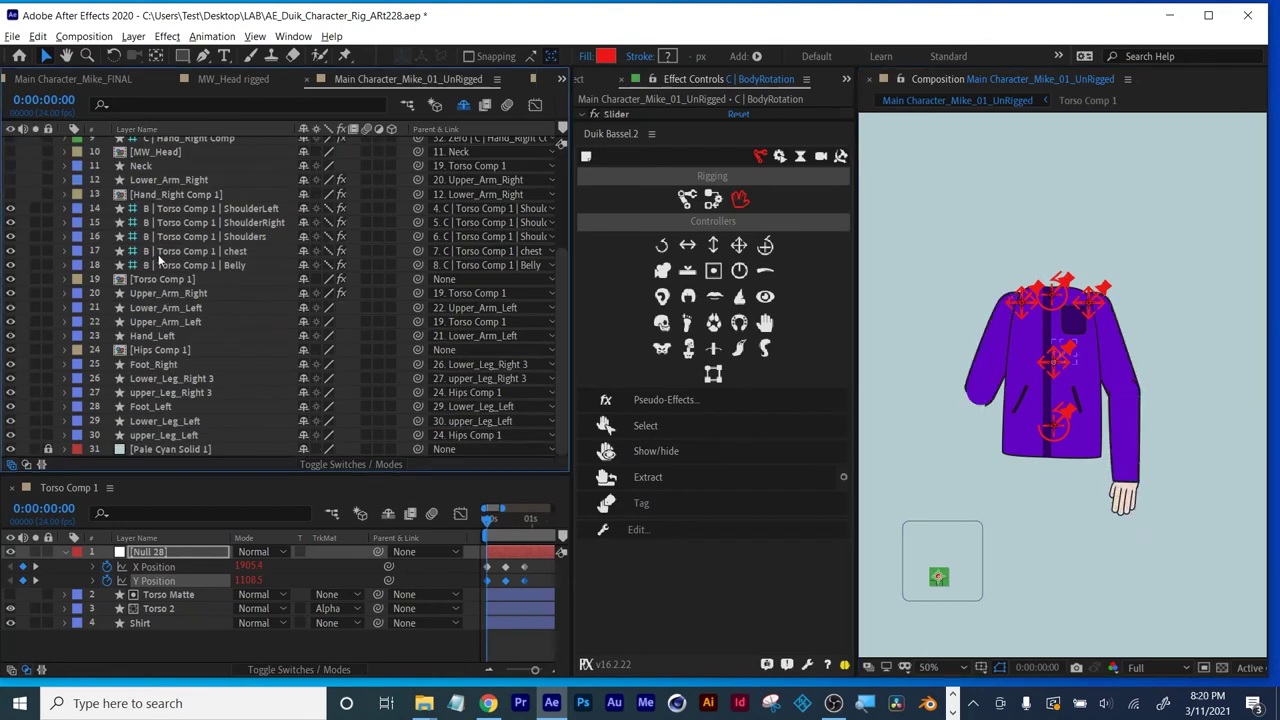
pyautogui.scroll(3, 12, 347)
pyautogui.moveTo(12, 347); pyautogui.dragTo(12, 299)
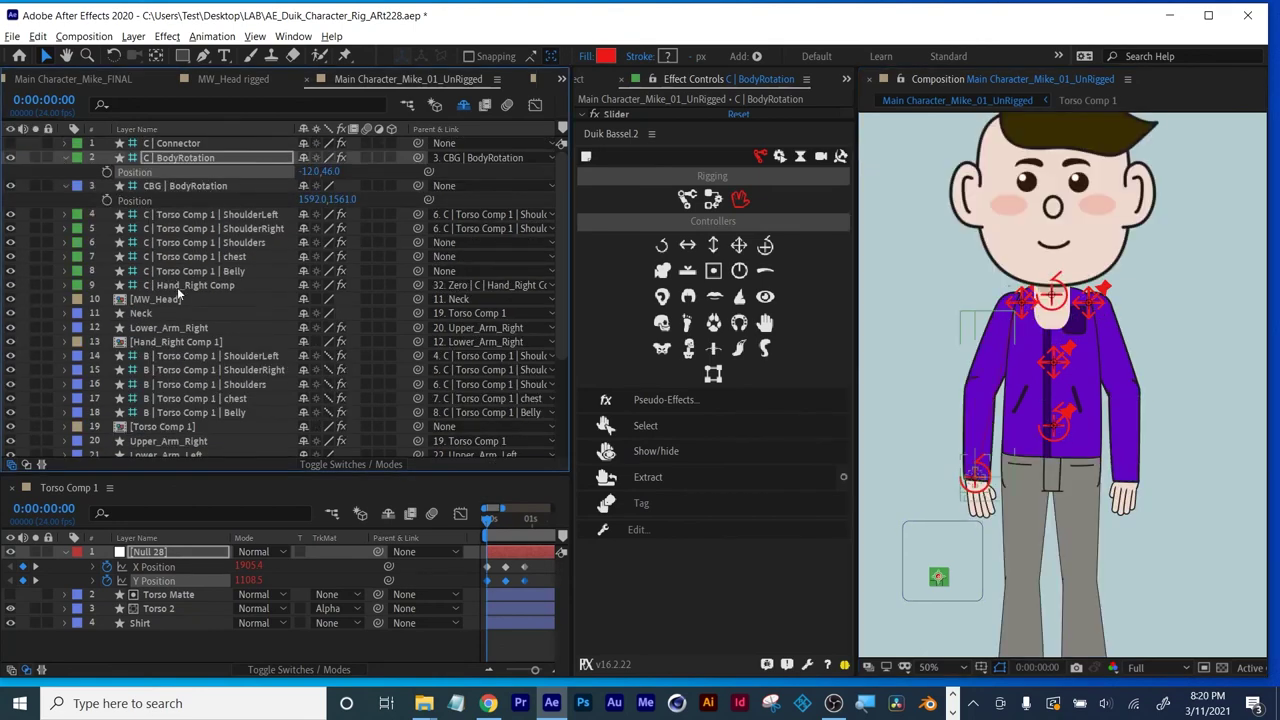
pyautogui.click(183, 288)
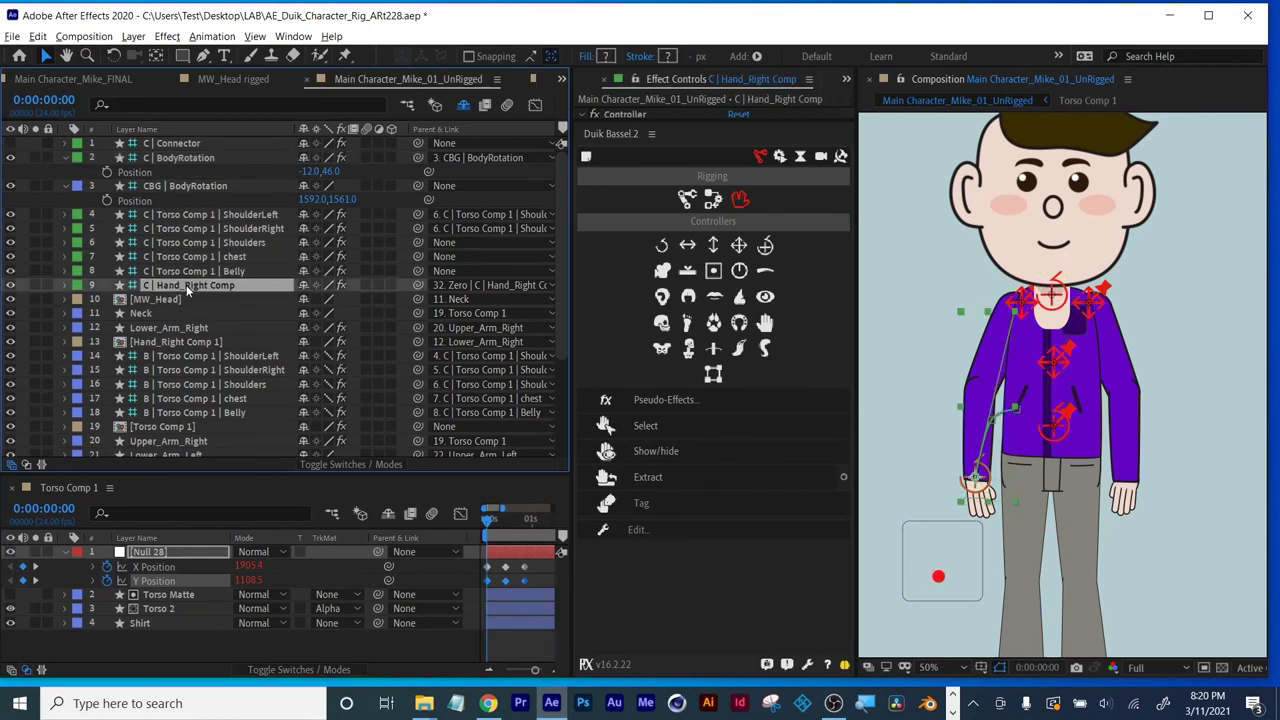
# Bend the right arm by raising the C | Hand_Right Comp controller to the hip, and move the CBG | BodyRotation slider background to 1652, 1561.
pyautogui.moveTo(978, 476); pyautogui.dragTo(986, 420)
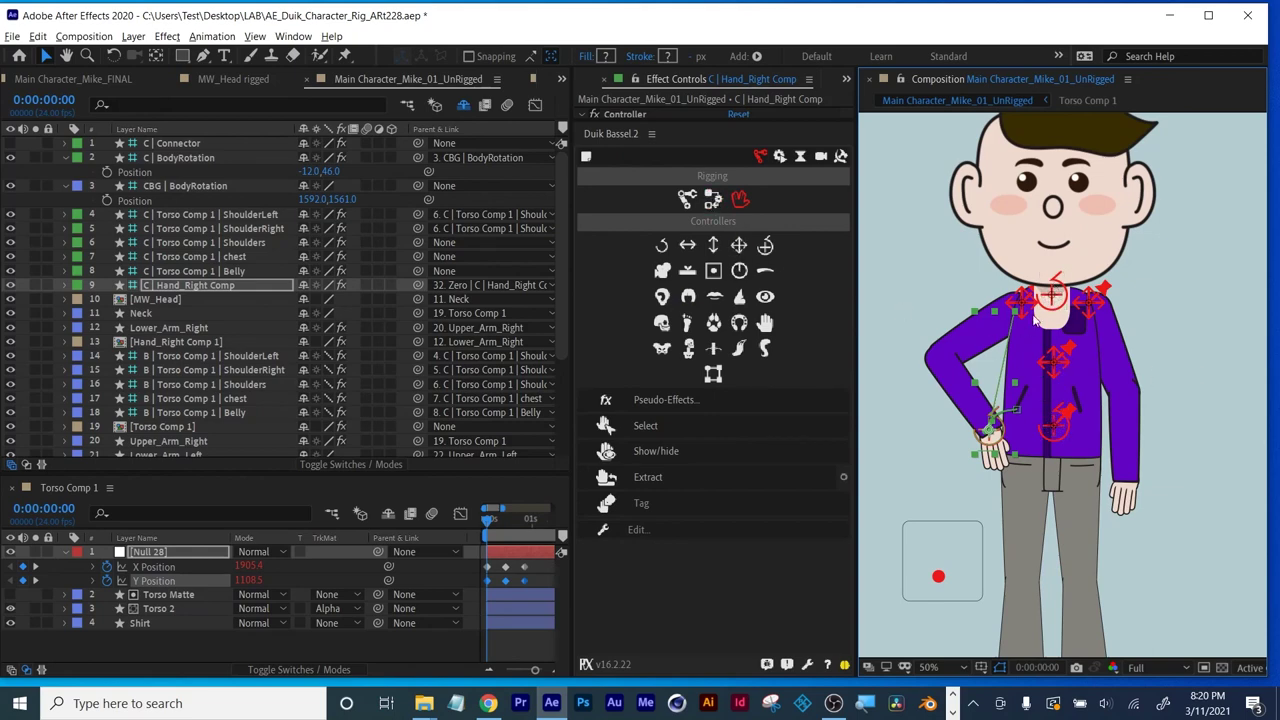
pyautogui.moveTo(939, 576); pyautogui.dragTo(961, 574)
pyautogui.click(965, 582)
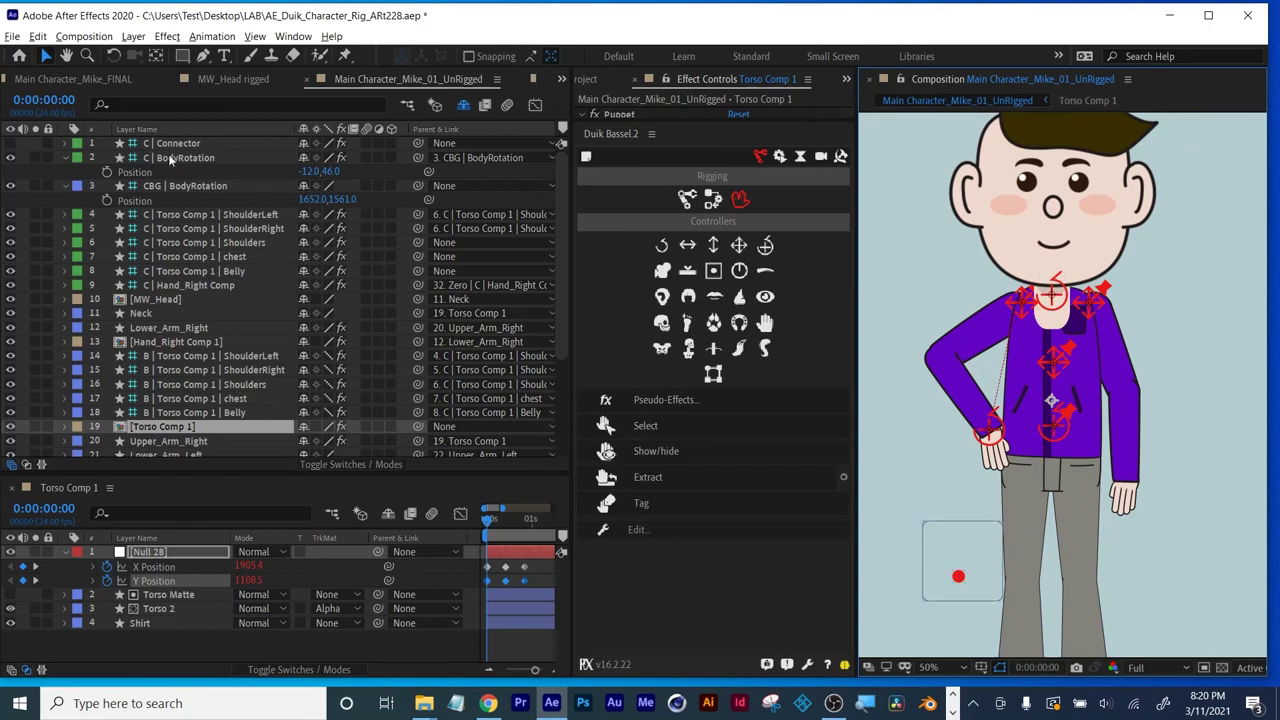
# Rotate the torso by moving the C | BodyRotation controller within its slider square to 70, 40.
pyautogui.click(958, 578)
pyautogui.moveTo(958, 578); pyautogui.dragTo(986, 574)
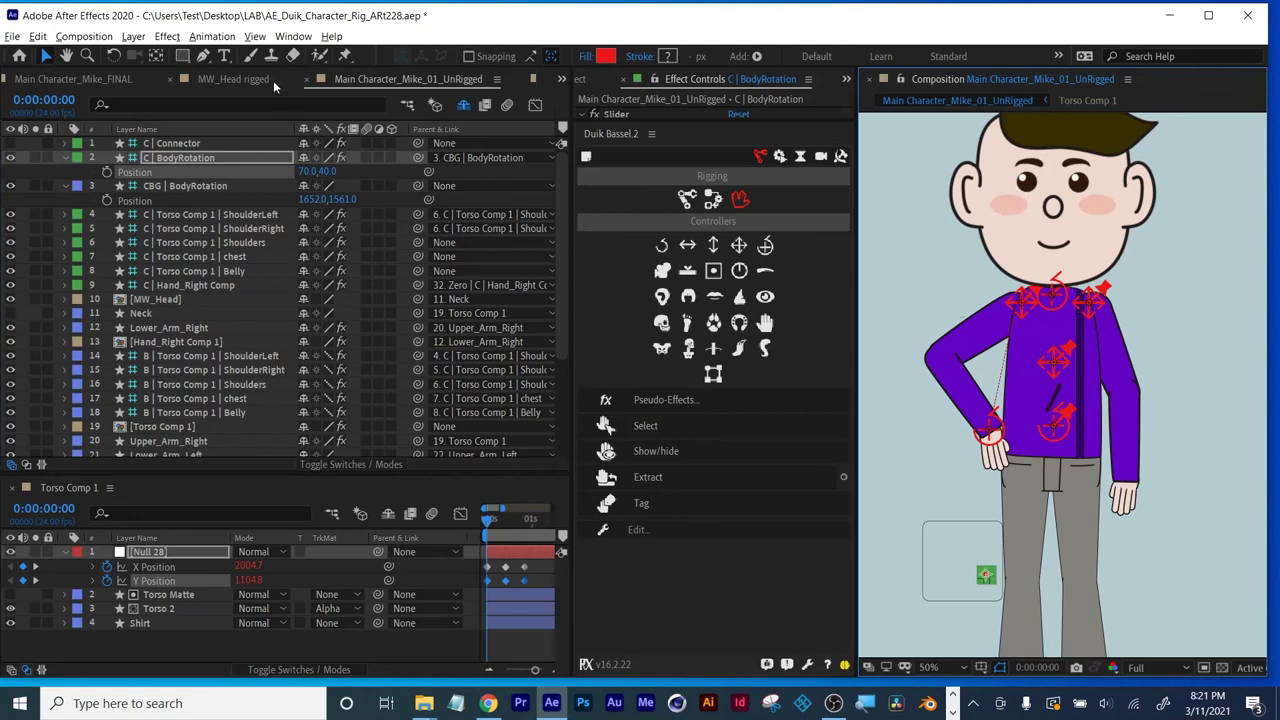
# Open the MW_Head rigged comp from Main Character_Mike_FINAL and show Duik's Connector options.
pyautogui.click(98, 82)
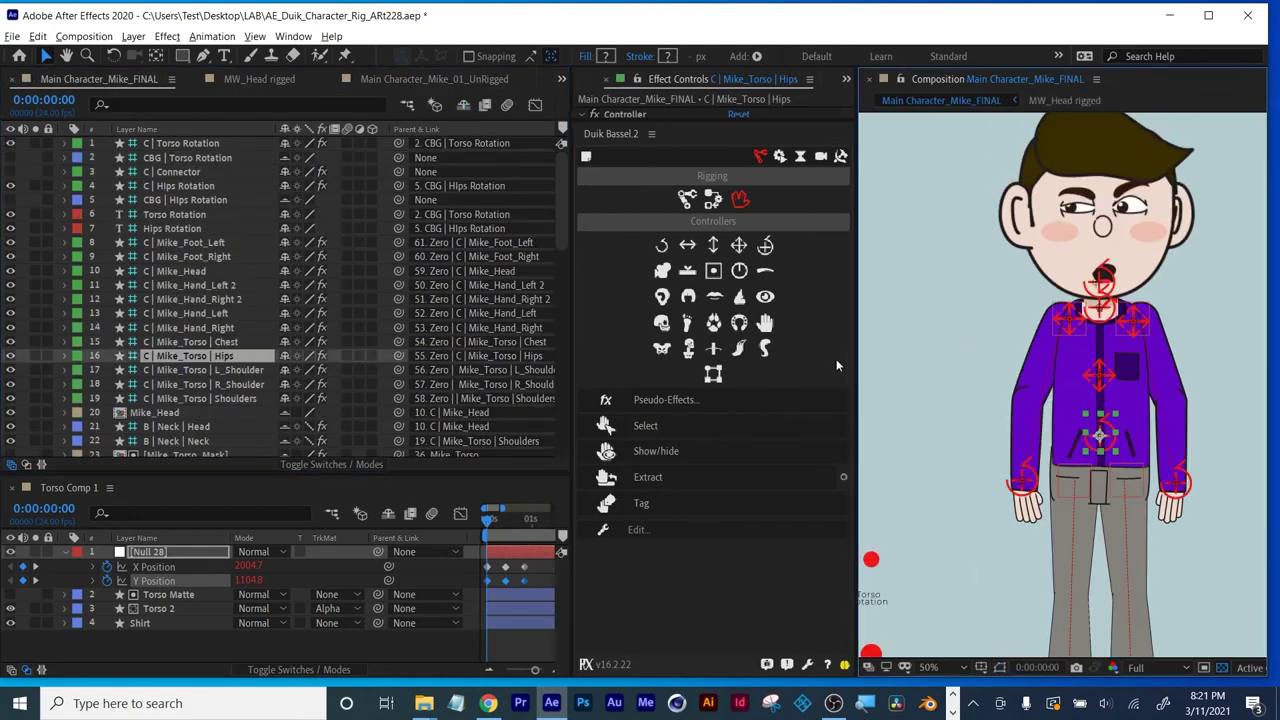
pyautogui.scroll(2, 1162, 298)
pyautogui.scroll(3, 1123, 299)
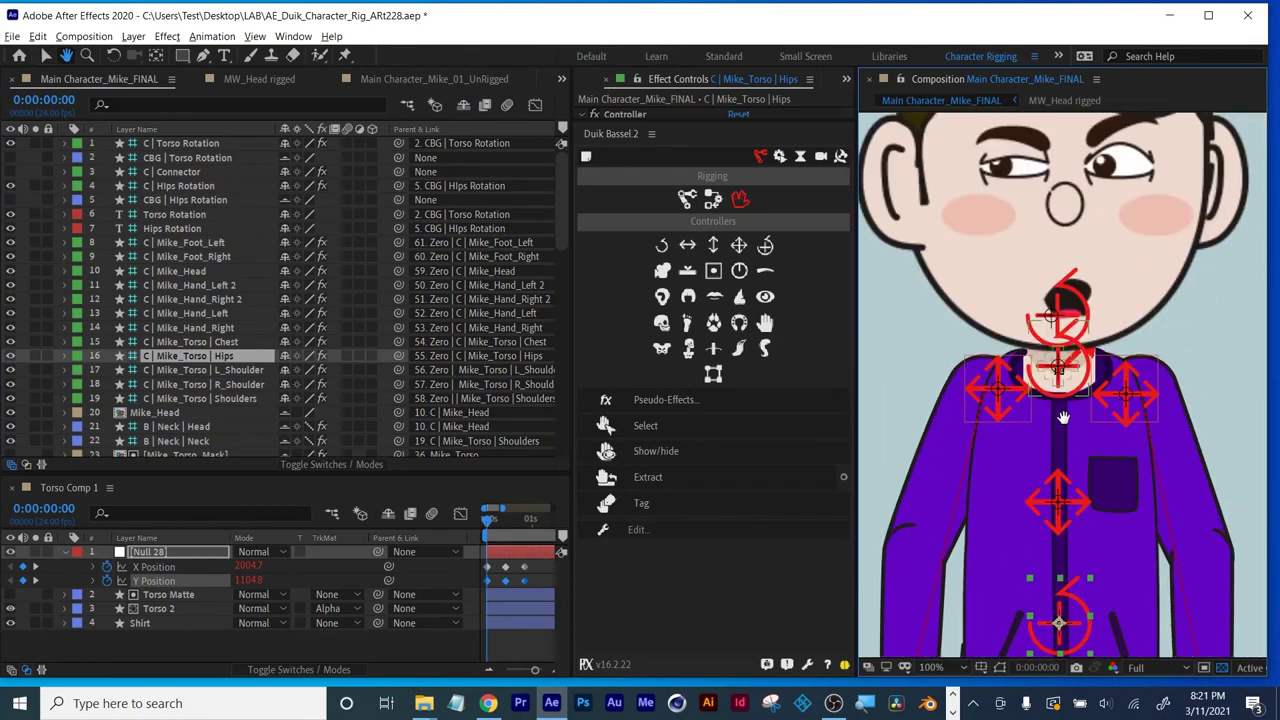
pyautogui.doubleClick(1123, 299)
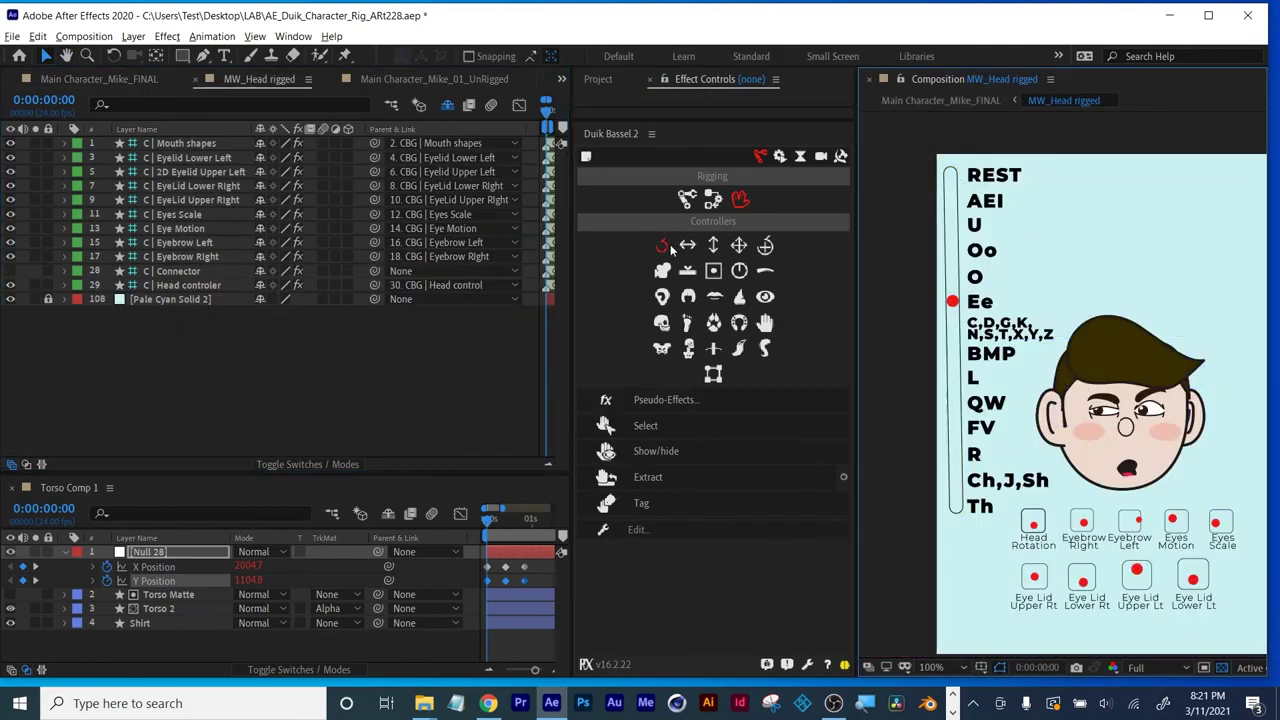
pyautogui.click(741, 200)
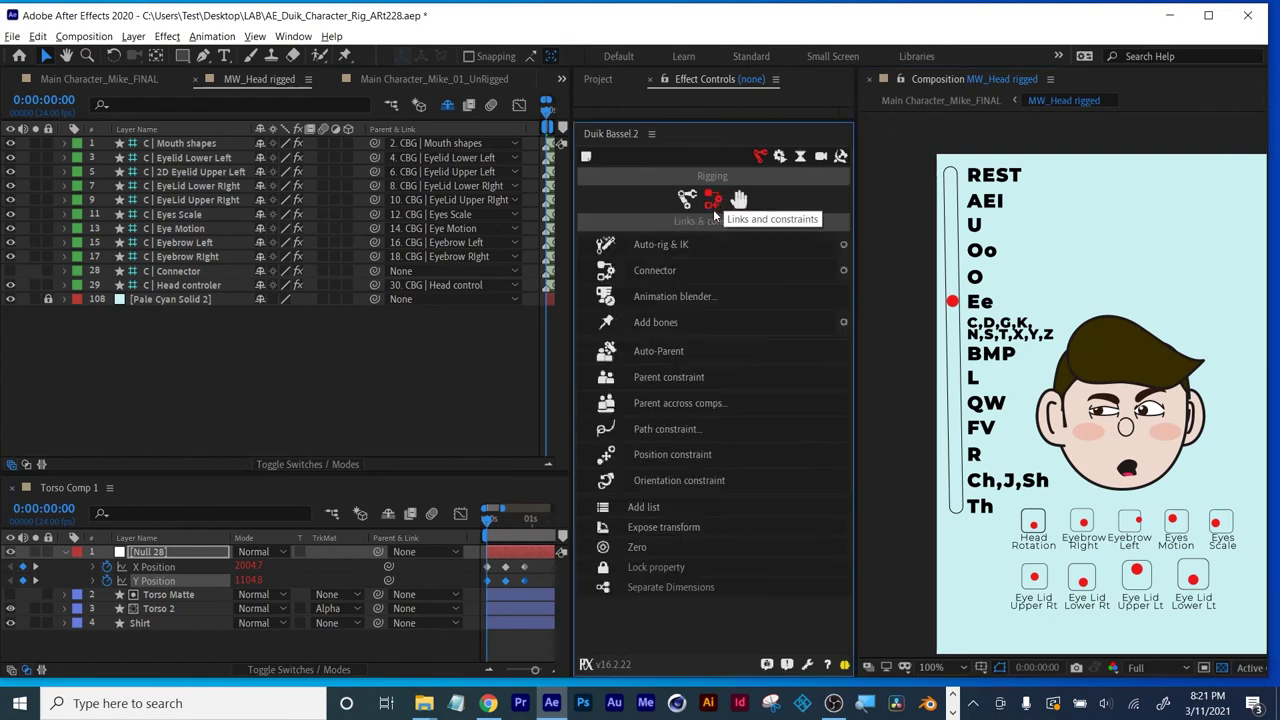
pyautogui.click(843, 271)
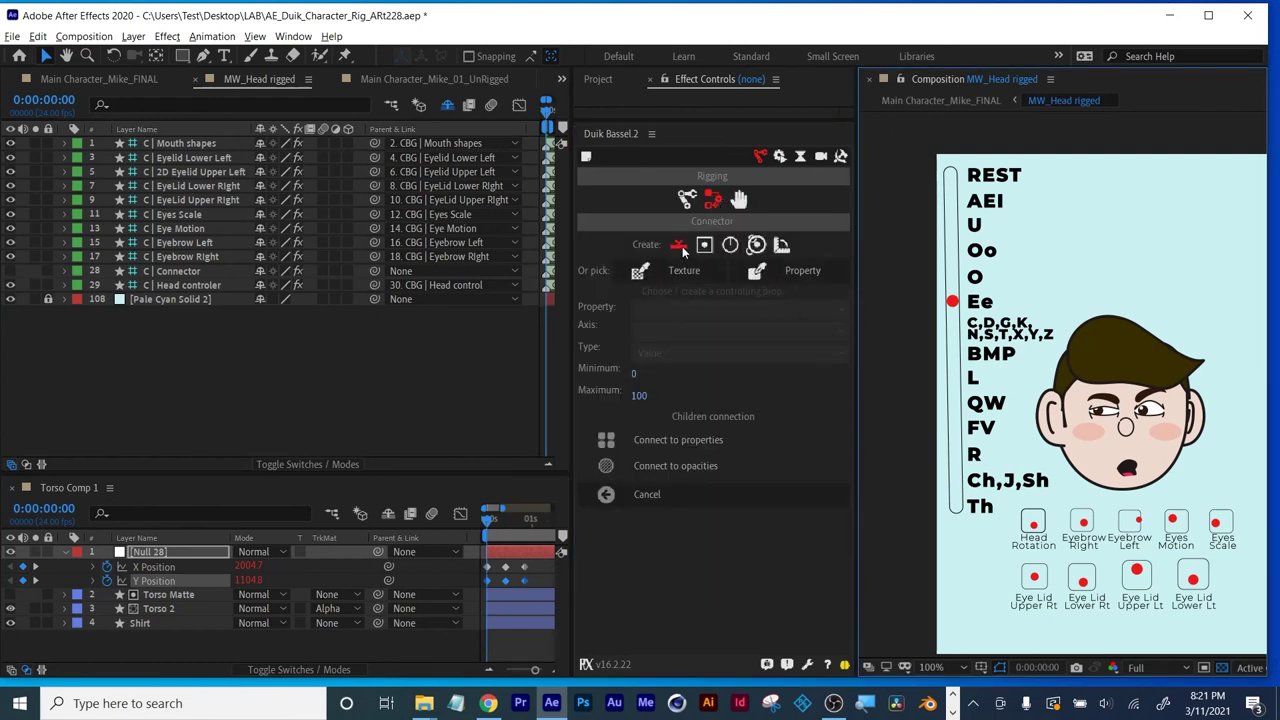
# Test the mouth shapes by moving the C | Mouth shapes controller down its slider to L, and further to between FV and R.
pyautogui.click(955, 280)
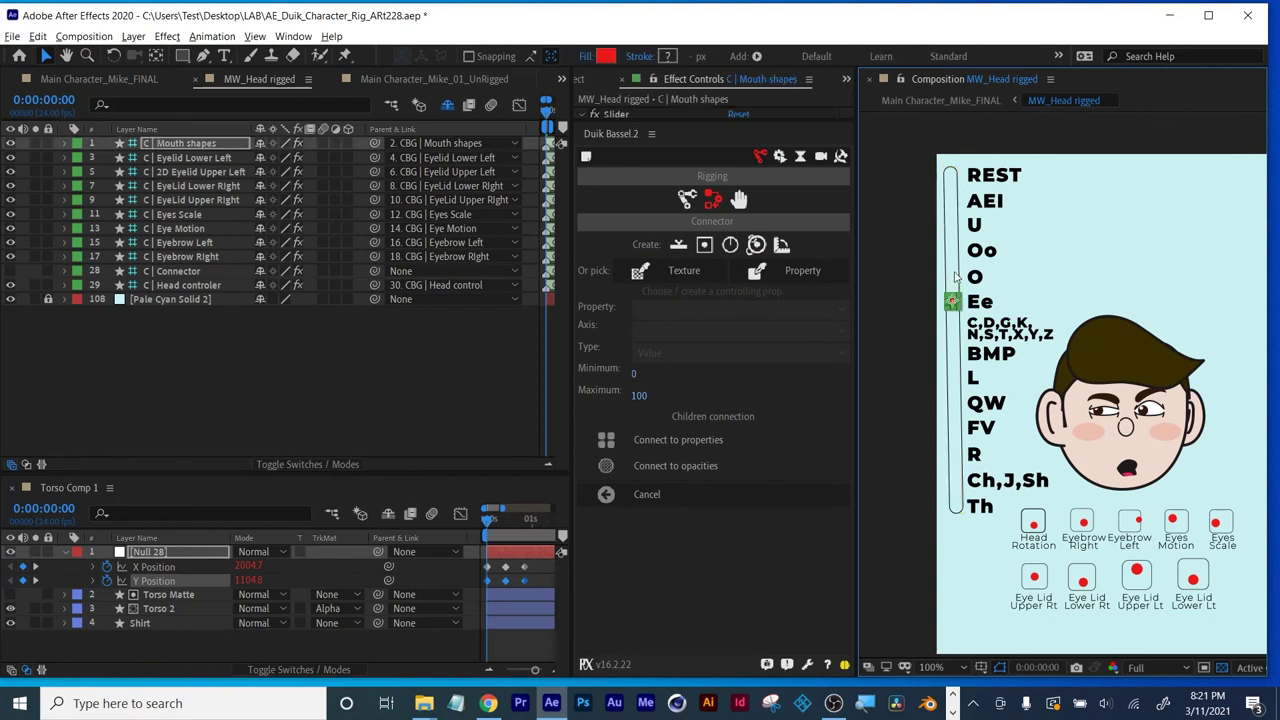
pyautogui.click(957, 298)
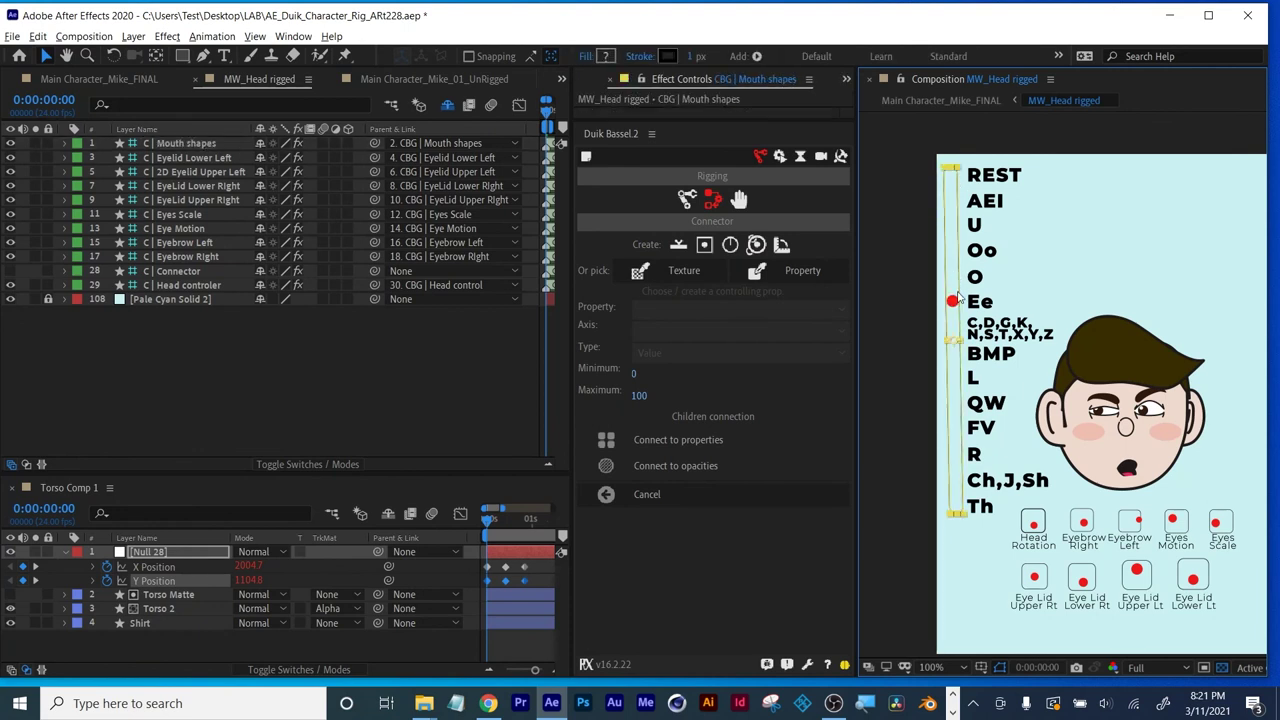
pyautogui.click(176, 143)
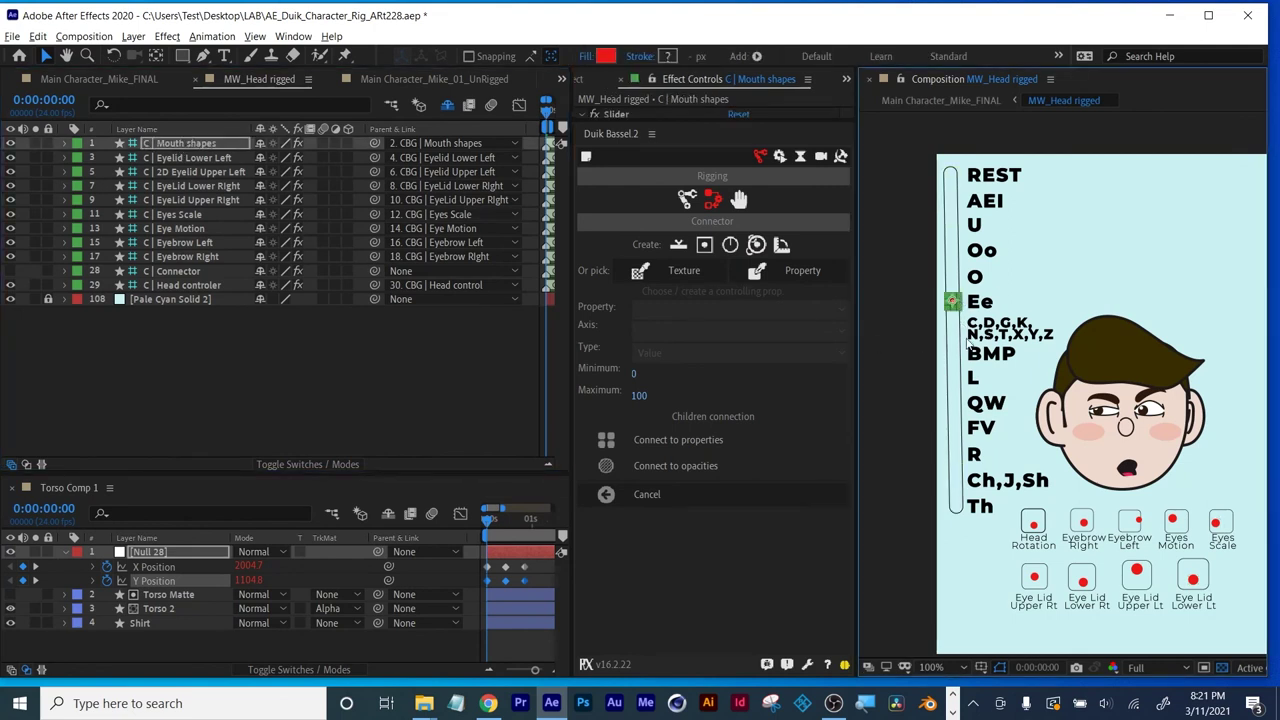
pyautogui.moveTo(955, 316); pyautogui.dragTo(1152, 467)
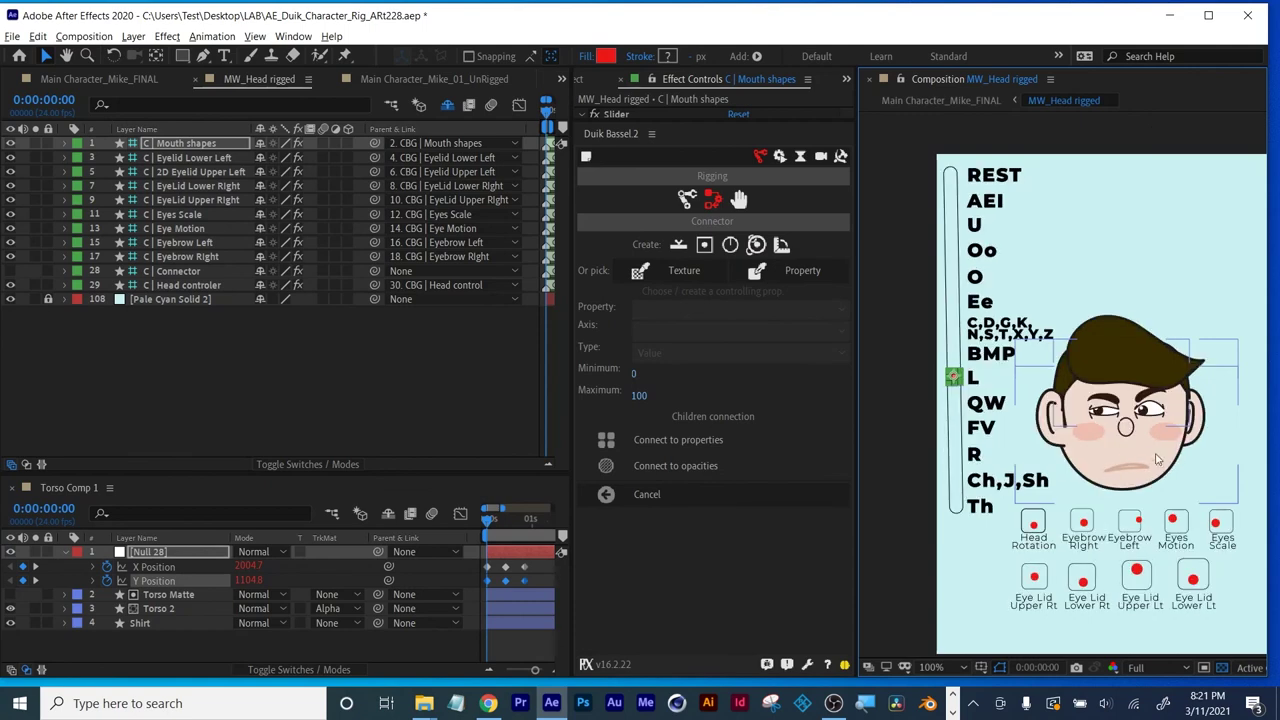
pyautogui.moveTo(955, 377); pyautogui.dragTo(1136, 455)
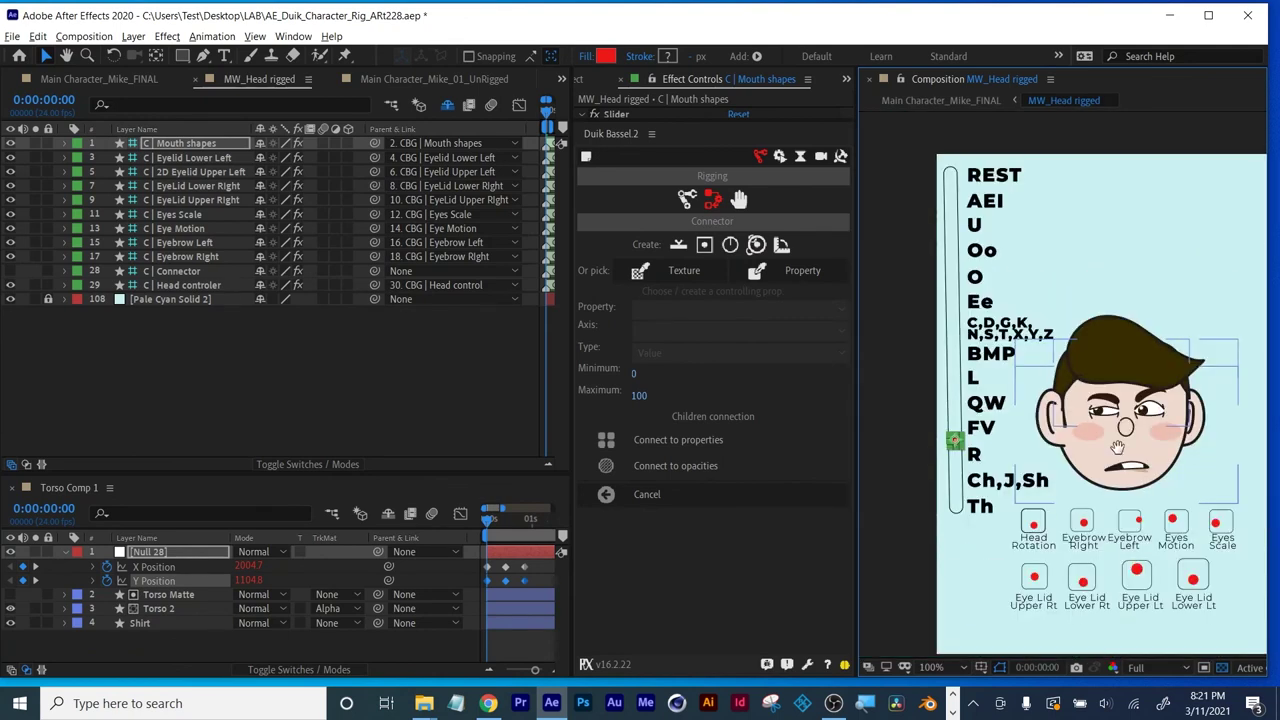
# Test the right eyebrow by moving the C | Eyebrow Right controller to the upper edge and the right side of its slider square.
pyautogui.scroll(2, 1120, 455)
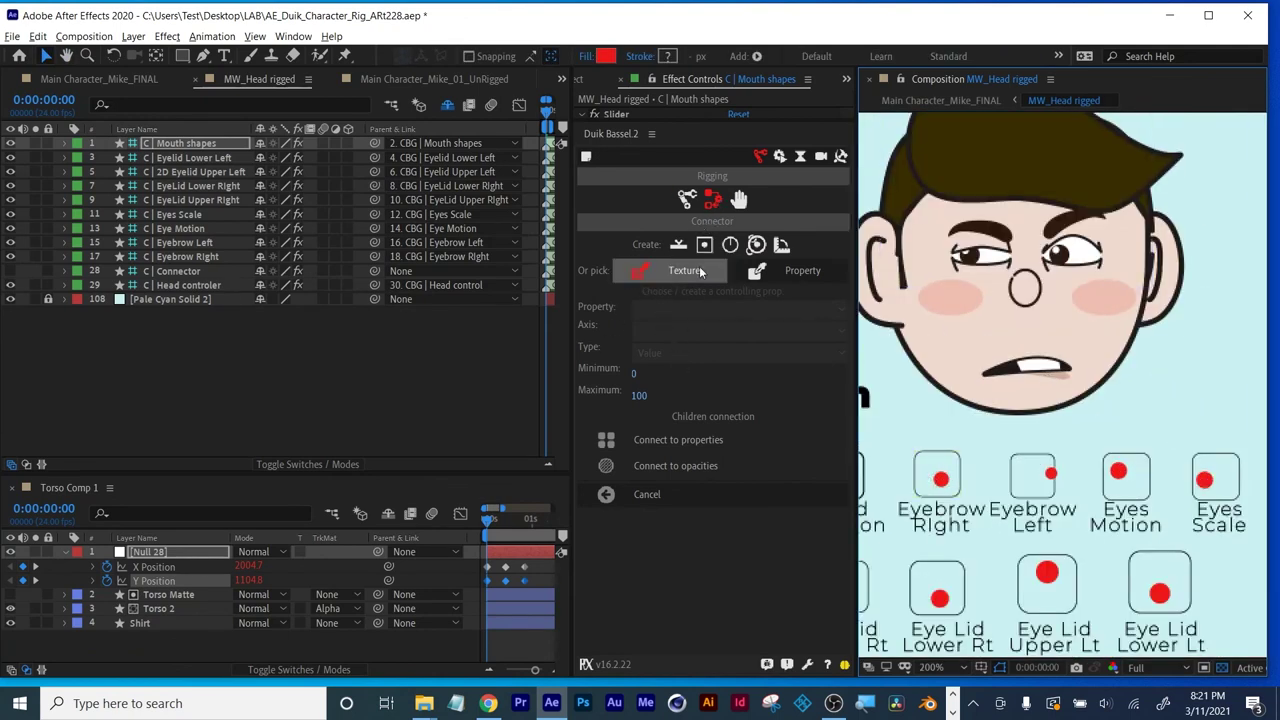
pyautogui.click(940, 480)
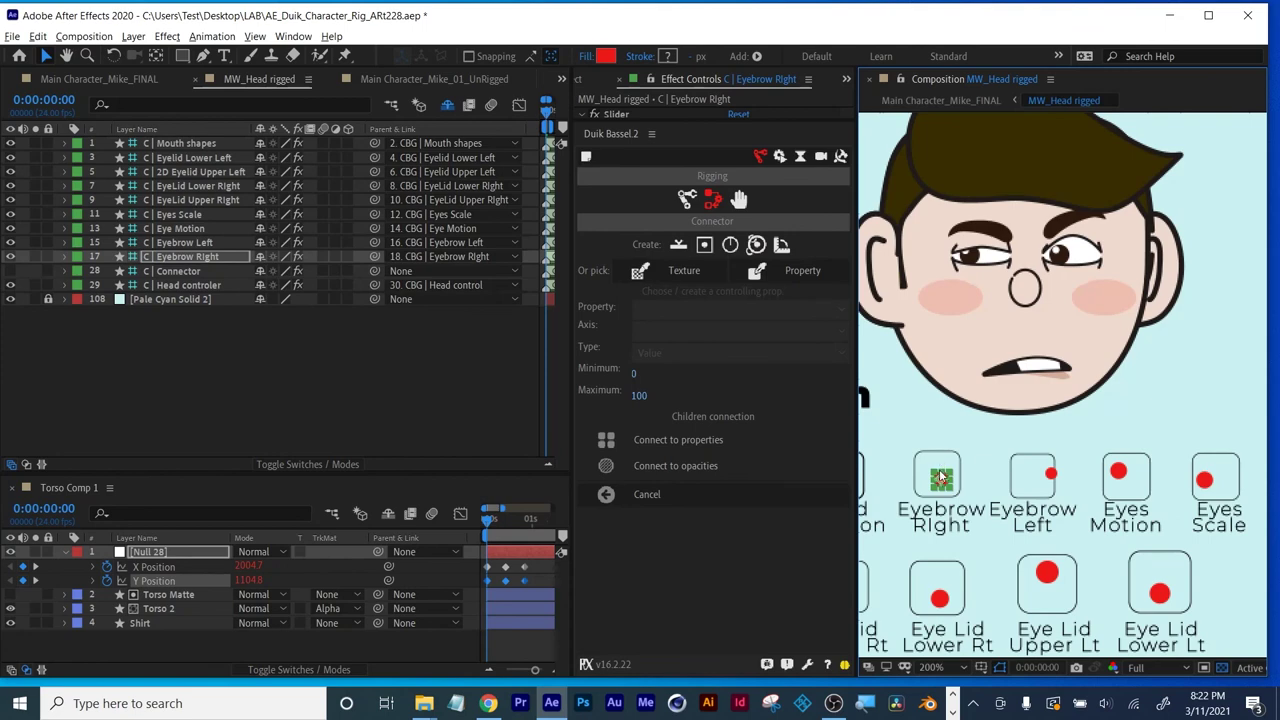
pyautogui.moveTo(940, 478); pyautogui.dragTo(938, 462)
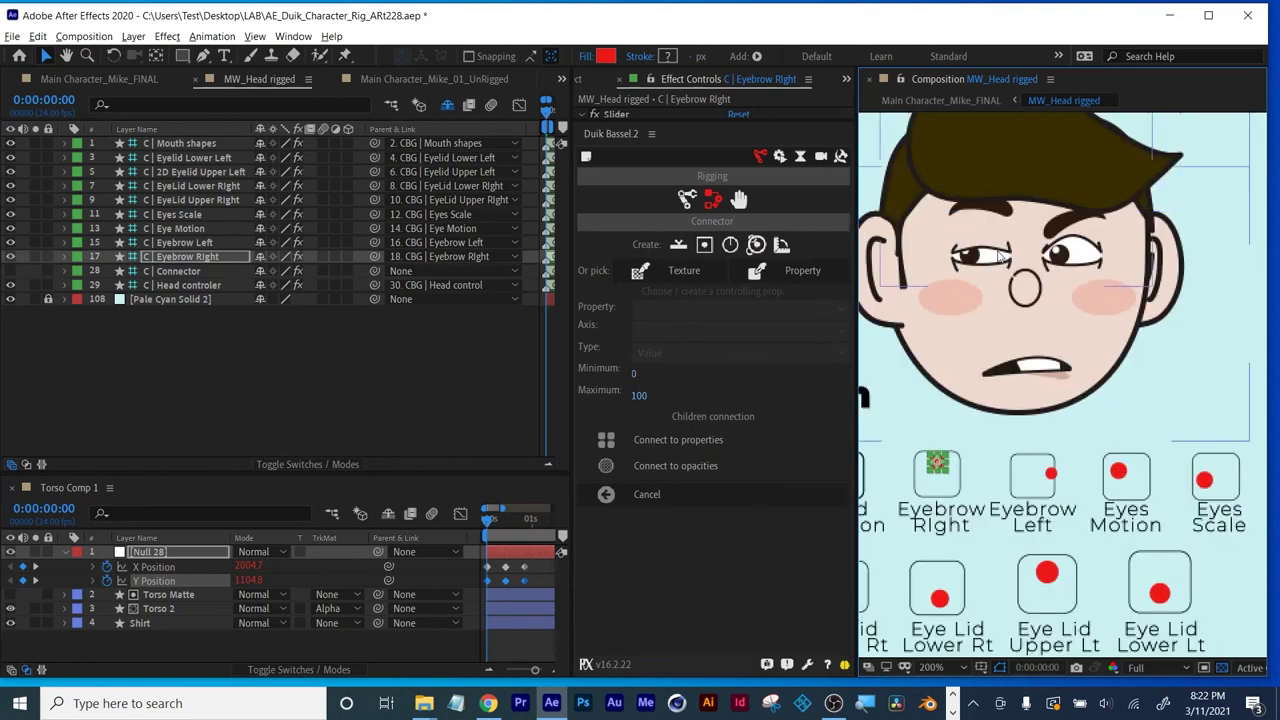
pyautogui.click(937, 466)
pyautogui.moveTo(940, 470); pyautogui.dragTo(961, 465)
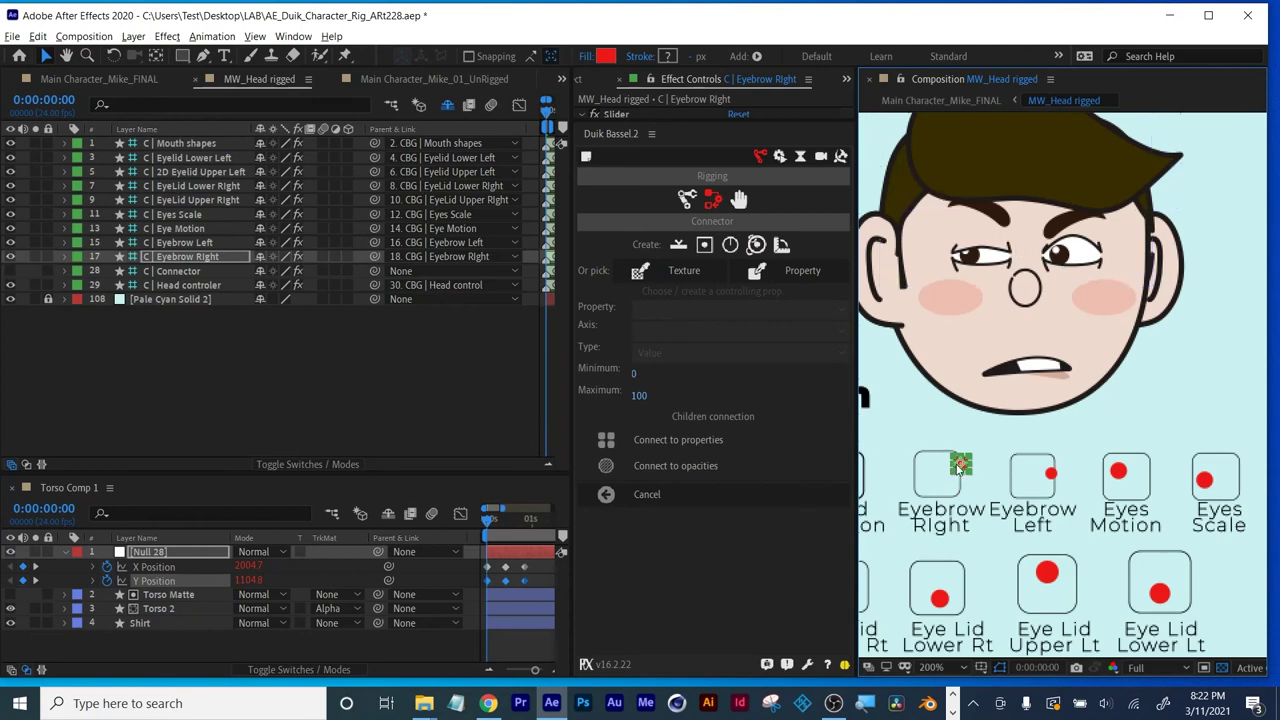
pyautogui.moveTo(960, 466); pyautogui.dragTo(966, 479)
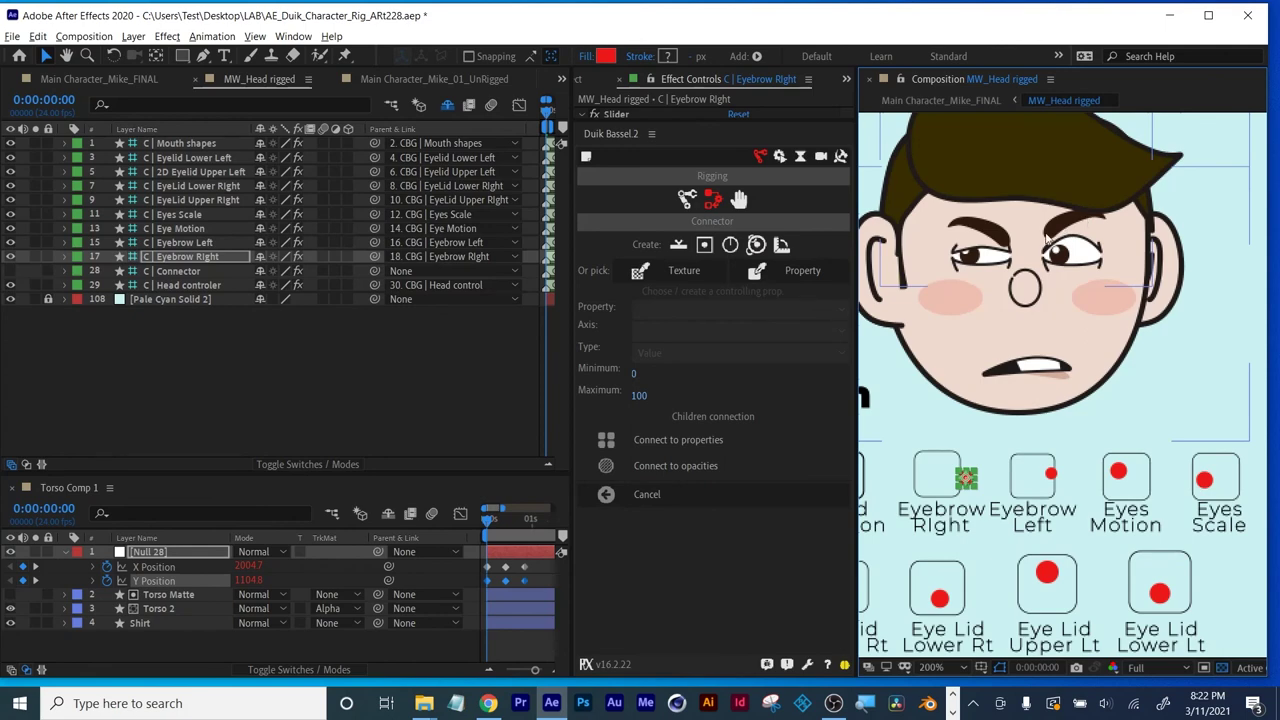
# Adjust the left eyebrow with its slider controller and center the gaze horizontally with the C | Eye Motion controller.
pyautogui.moveTo(1053, 478); pyautogui.dragTo(1048, 472)
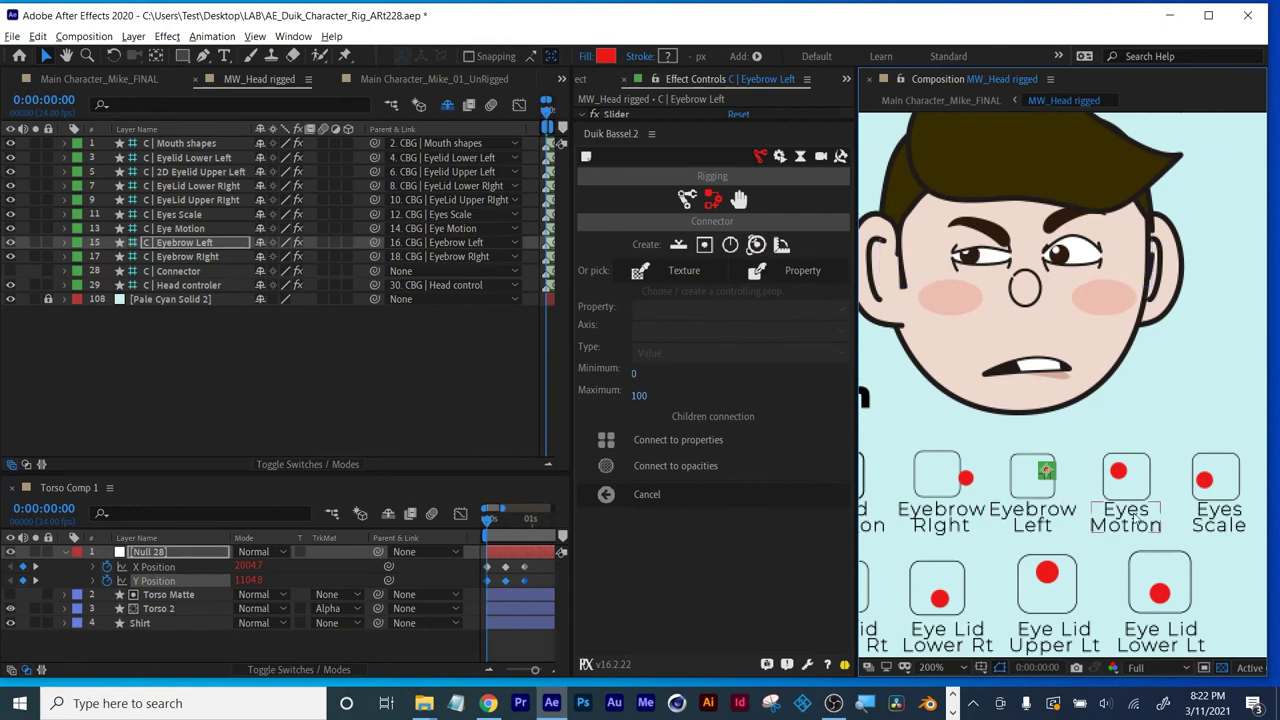
pyautogui.moveTo(1124, 482)
pyautogui.mouseDown()
pyautogui.moveTo(1120, 455)
pyautogui.moveTo(1106, 468)
pyautogui.moveTo(1127, 470)
pyautogui.mouseUp()
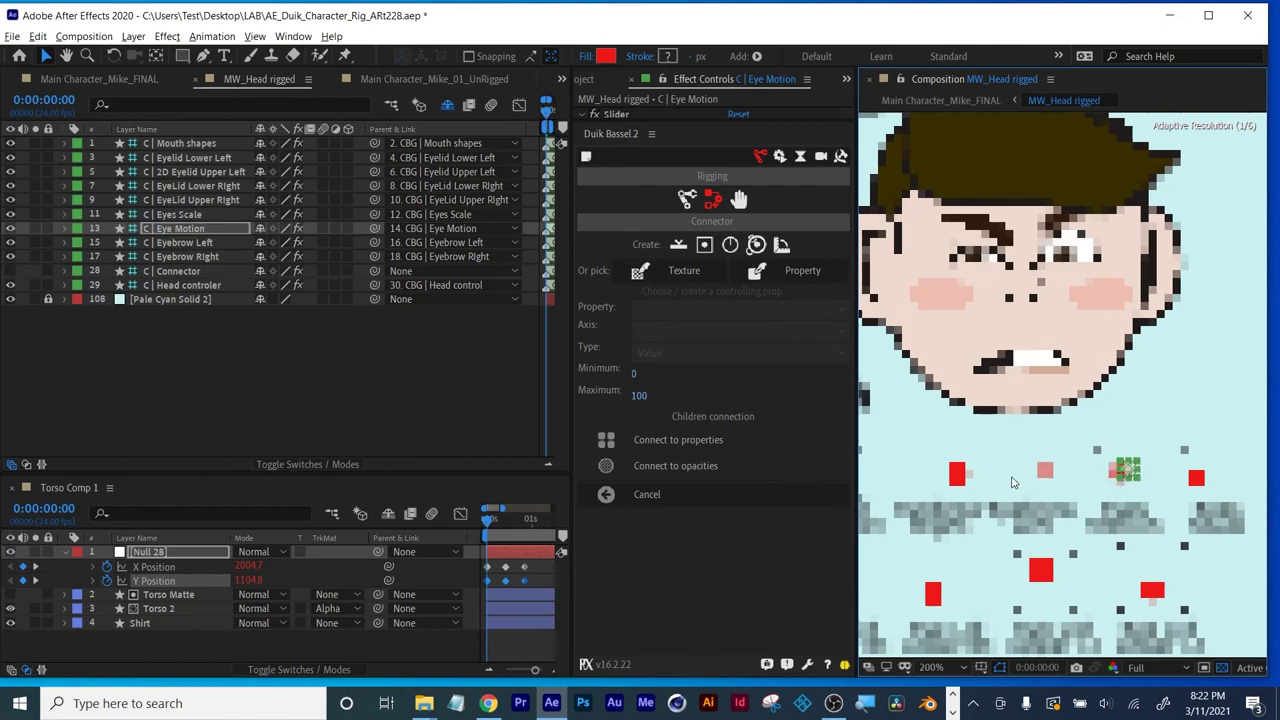
# Test the upper right eyelid by moving its controller up and down in the slider square, ending near the center.
pyautogui.moveTo(1010, 538); pyautogui.dragTo(1066, 497)
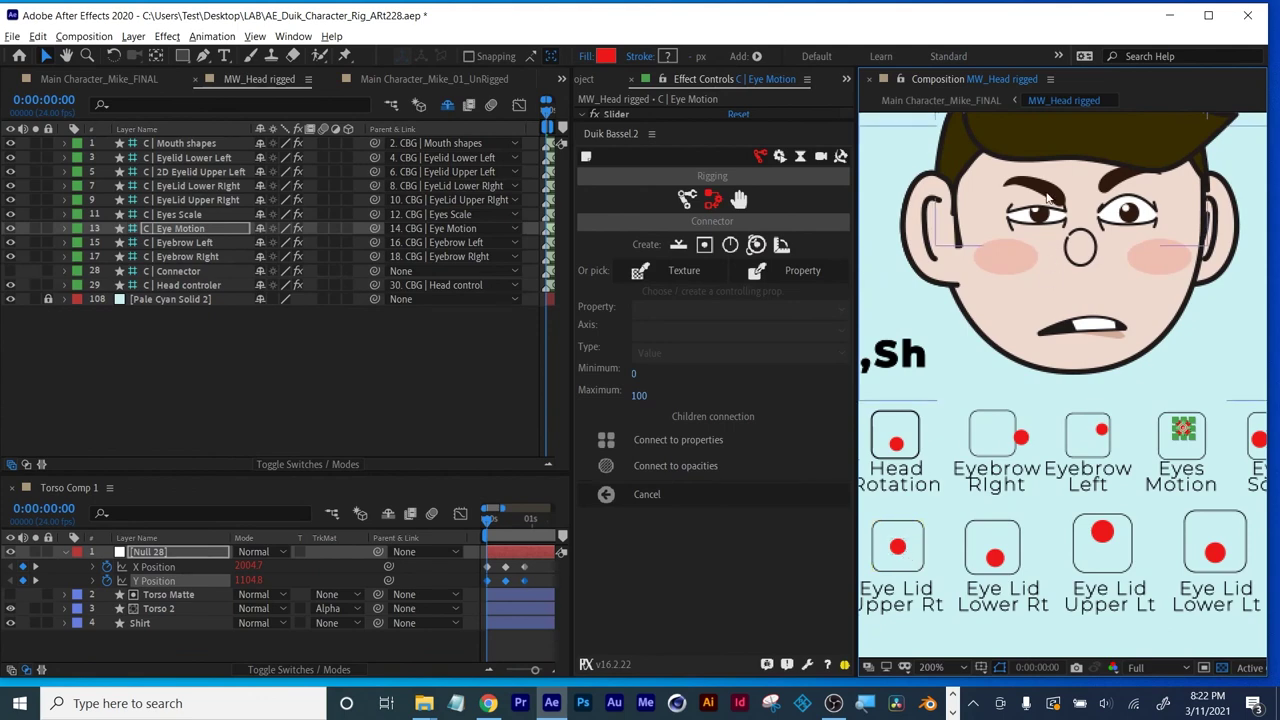
pyautogui.moveTo(897, 546); pyautogui.dragTo(895, 534)
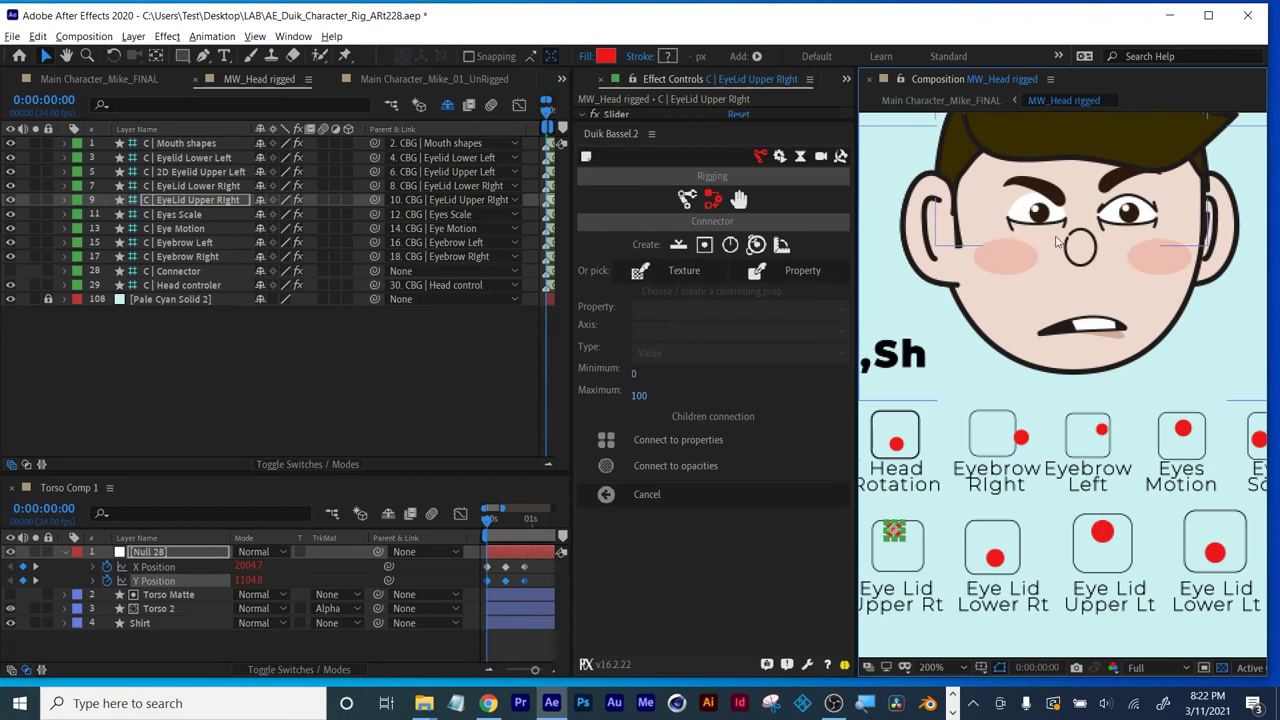
pyautogui.moveTo(895, 532); pyautogui.dragTo(976, 434)
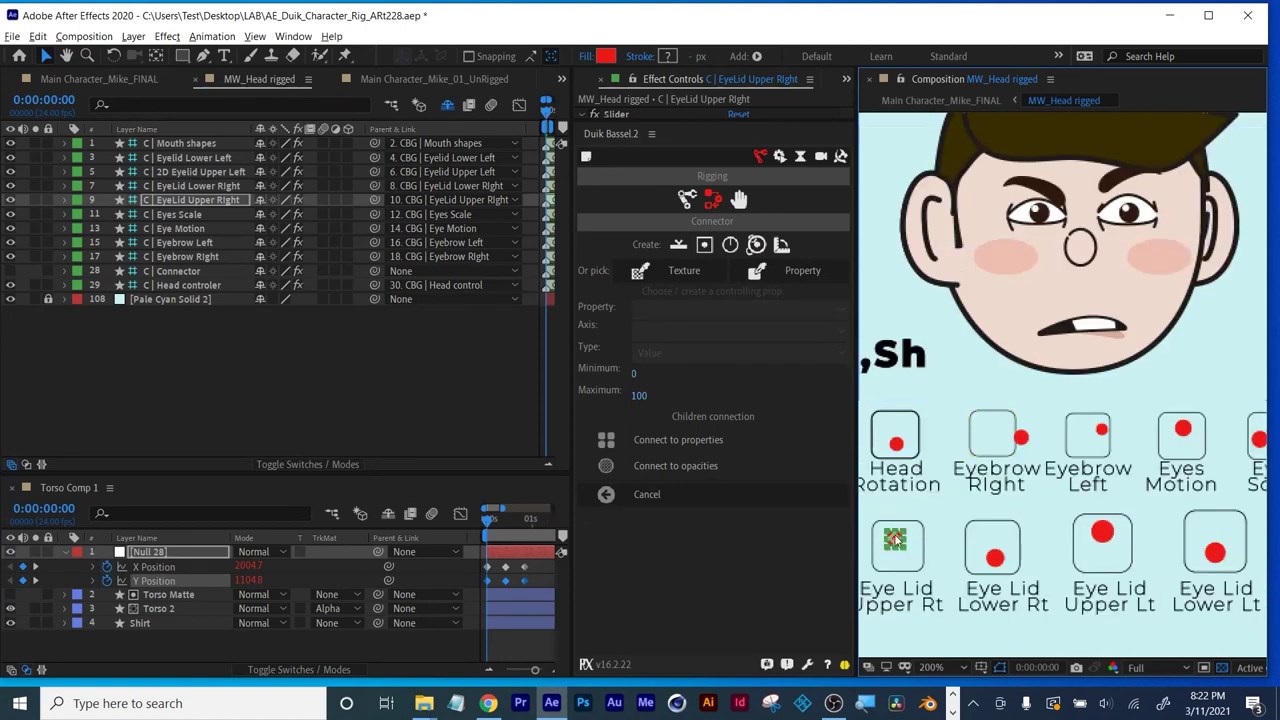
pyautogui.moveTo(895, 538); pyautogui.dragTo(960, 484)
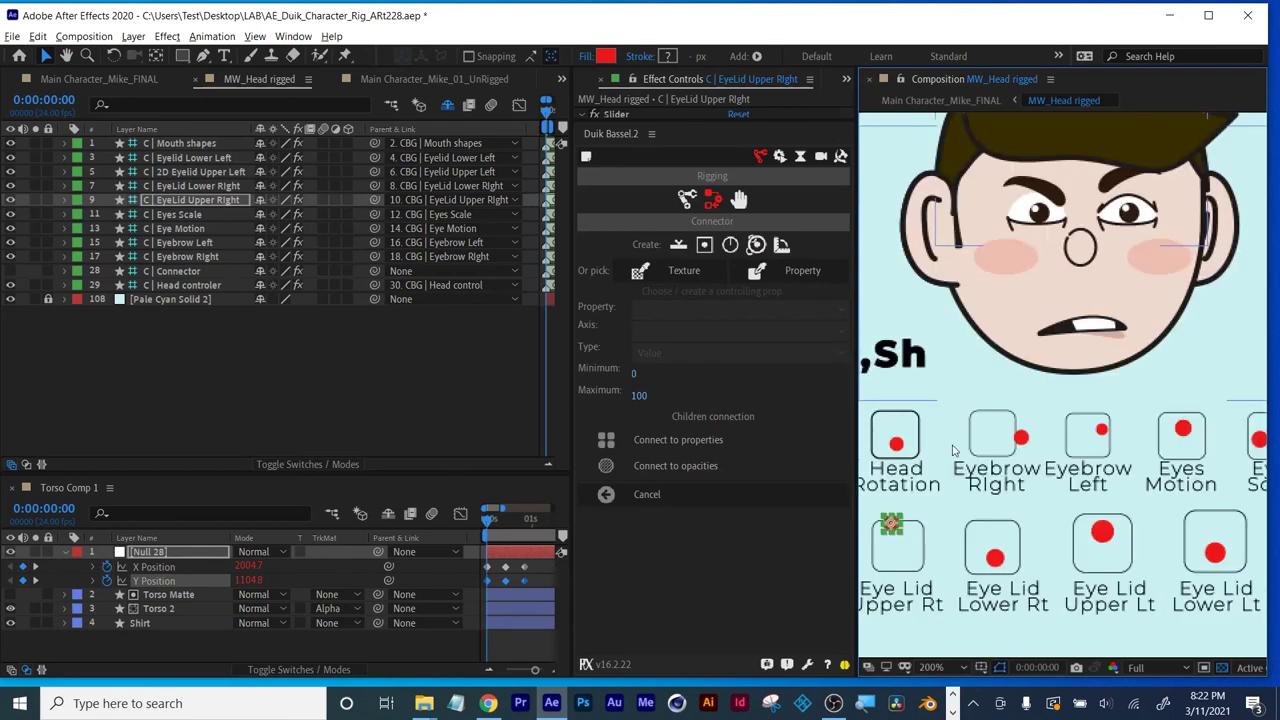
pyautogui.moveTo(897, 530); pyautogui.dragTo(1140, 340)
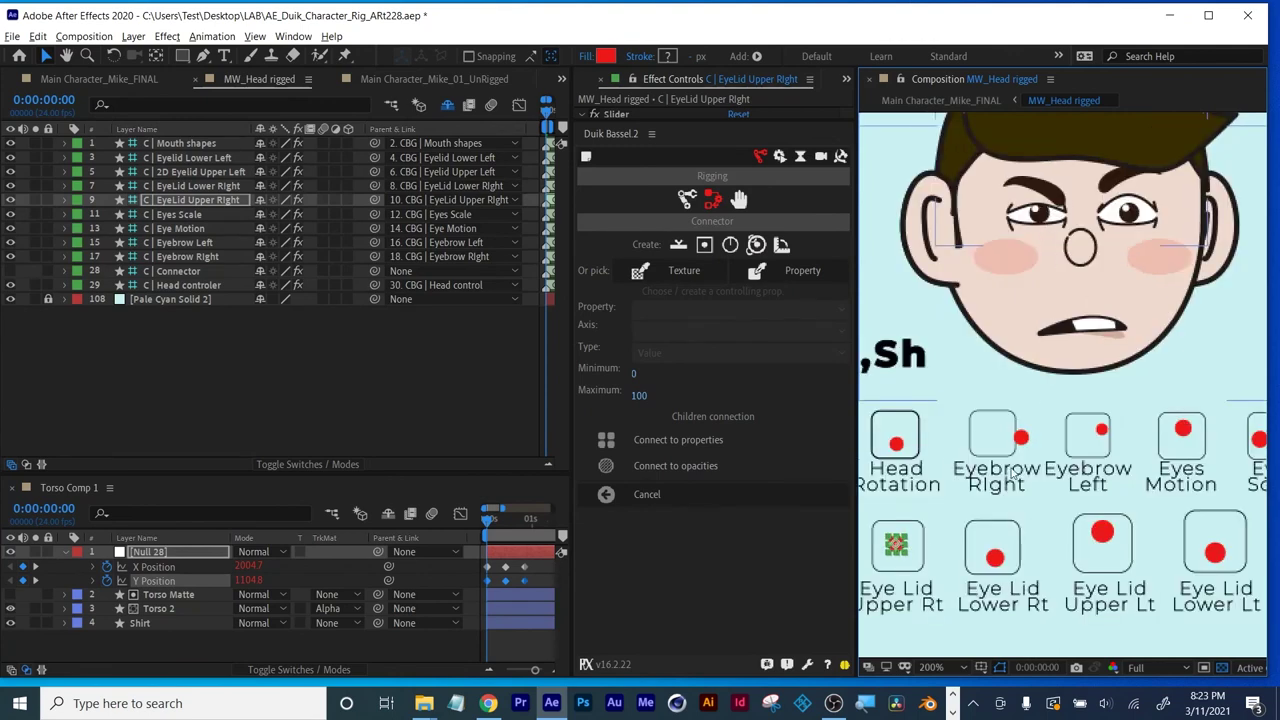
# Test the lower right eyelid by moving its controller below the slider square and then up near the square's upper edge.
pyautogui.click(1001, 560)
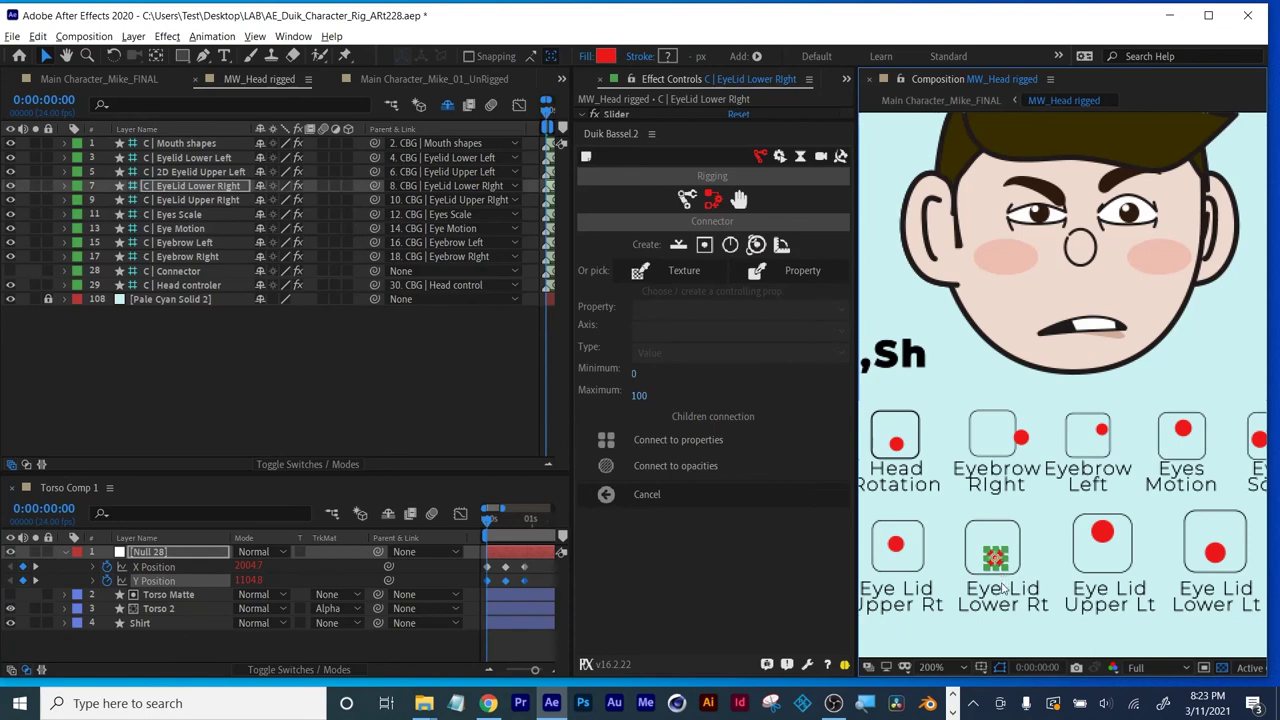
pyautogui.moveTo(1001, 560); pyautogui.dragTo(995, 580)
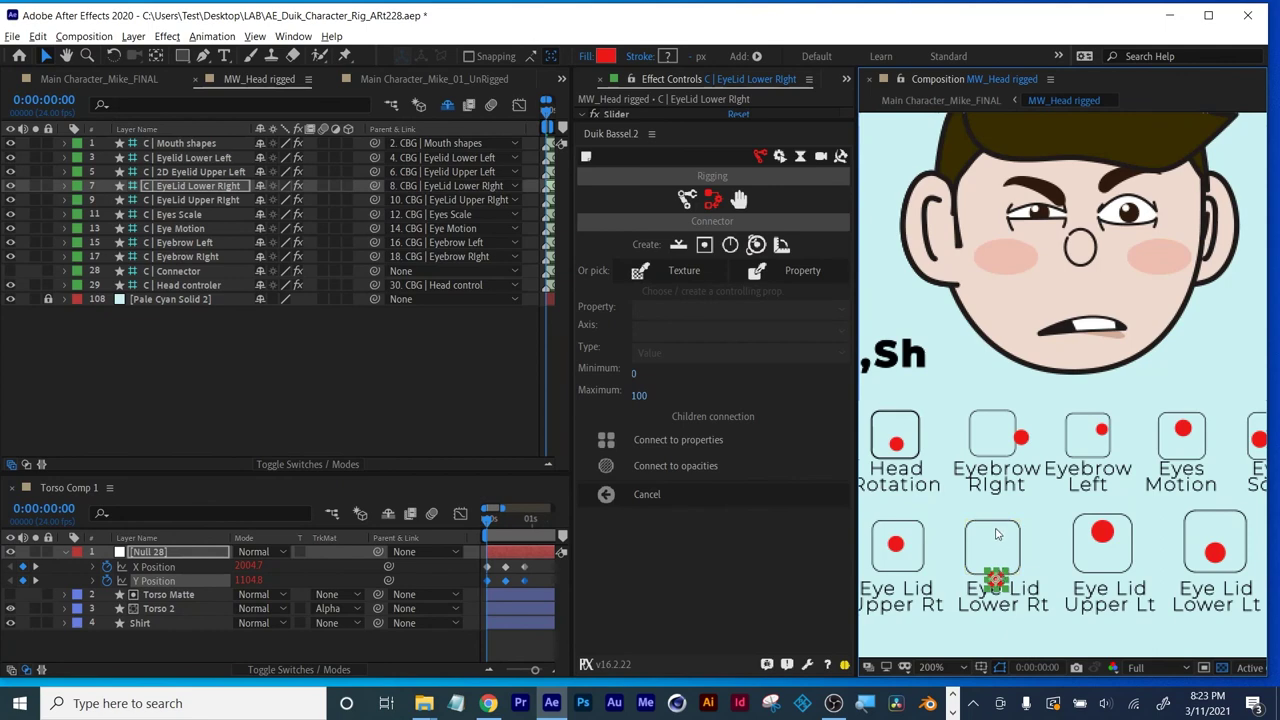
pyautogui.moveTo(995, 563); pyautogui.dragTo(992, 529)
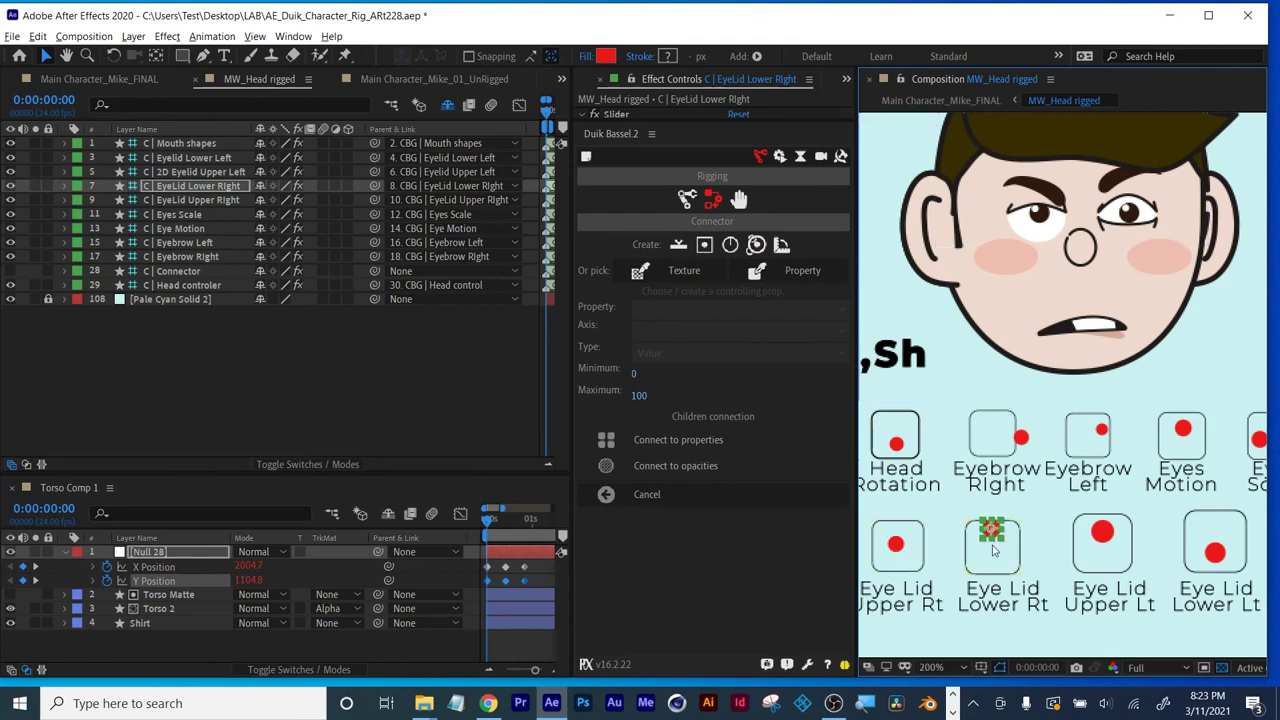
pyautogui.moveTo(1195, 517); pyautogui.dragTo(1163, 521)
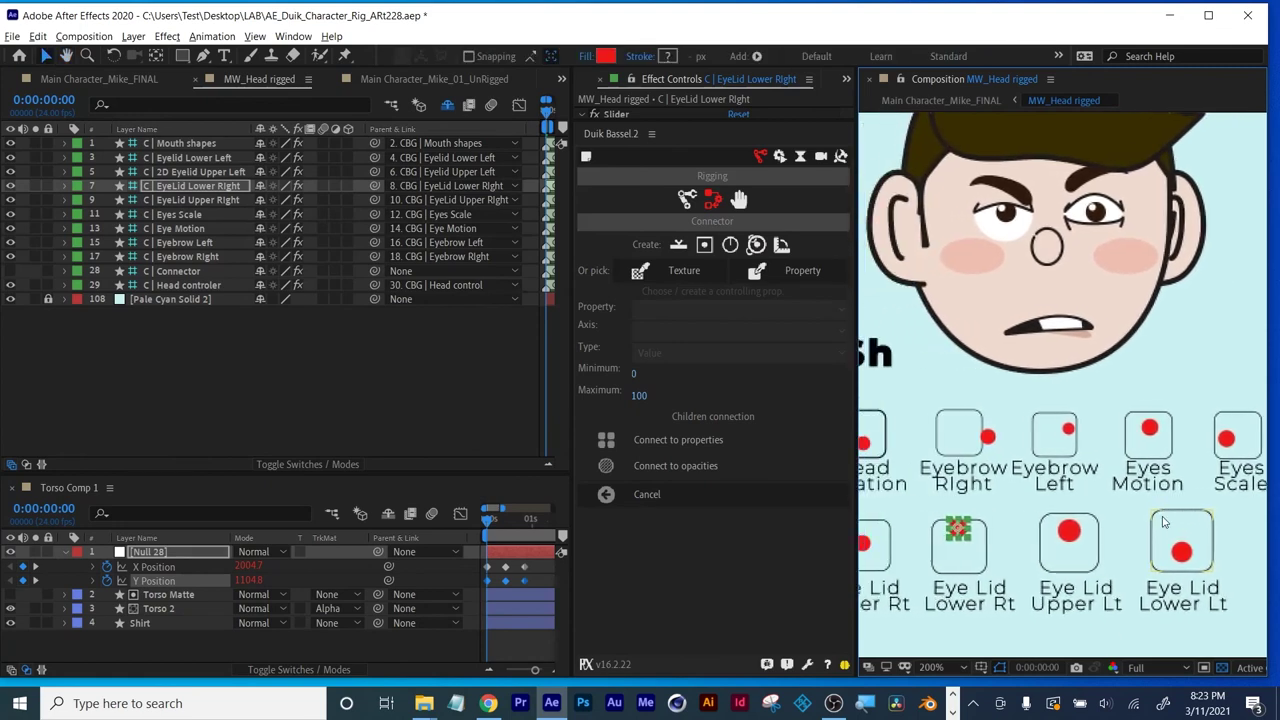
pyautogui.press(',')
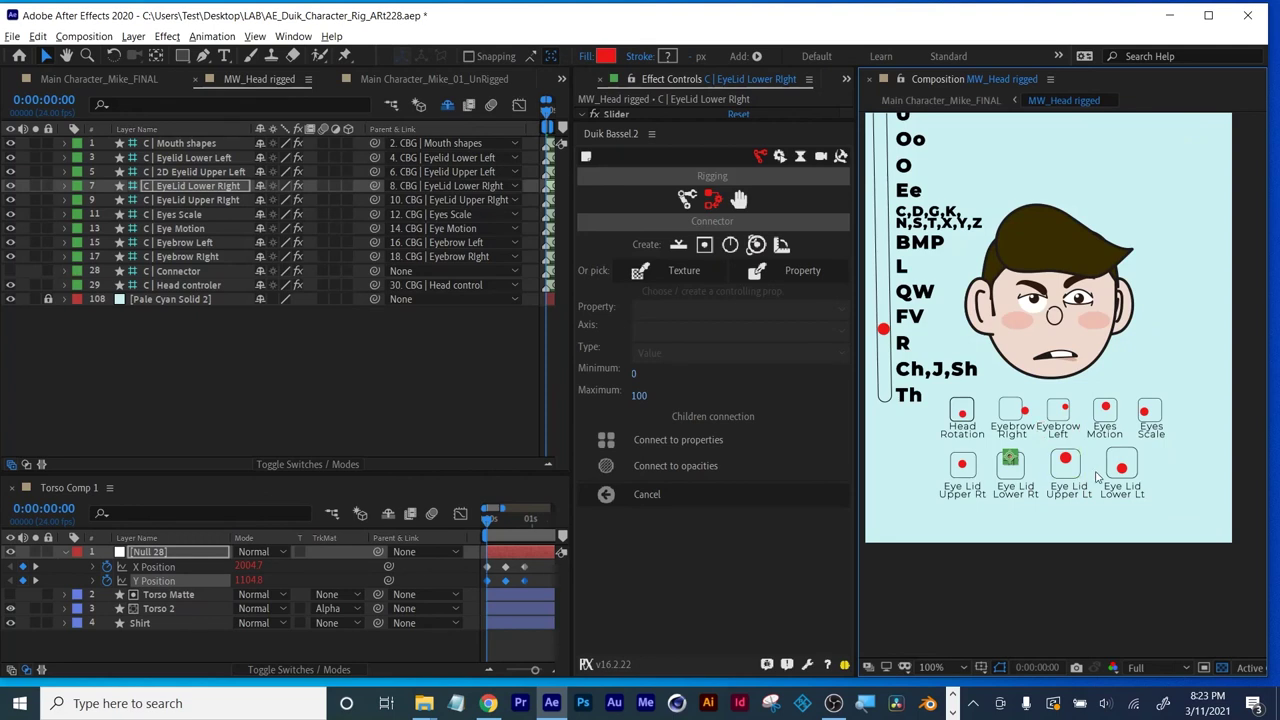
pyautogui.moveTo(1050, 371); pyautogui.dragTo(1089, 455)
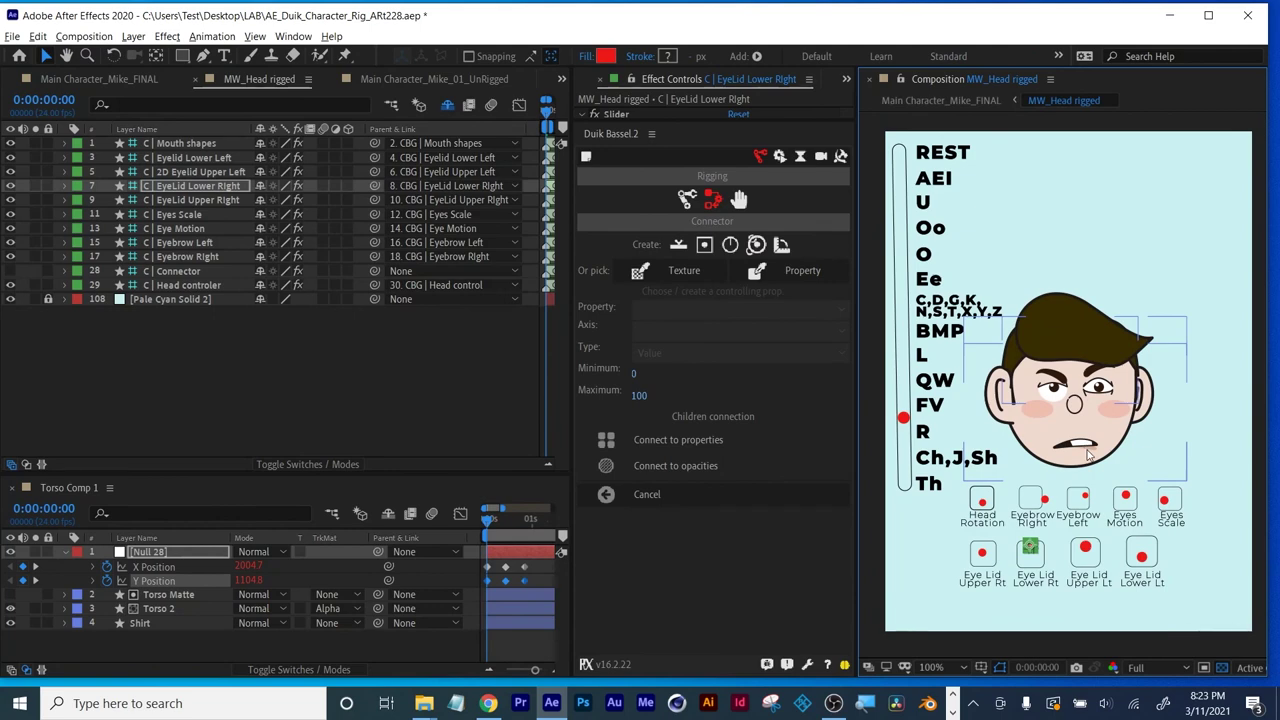
pyautogui.click(1068, 523)
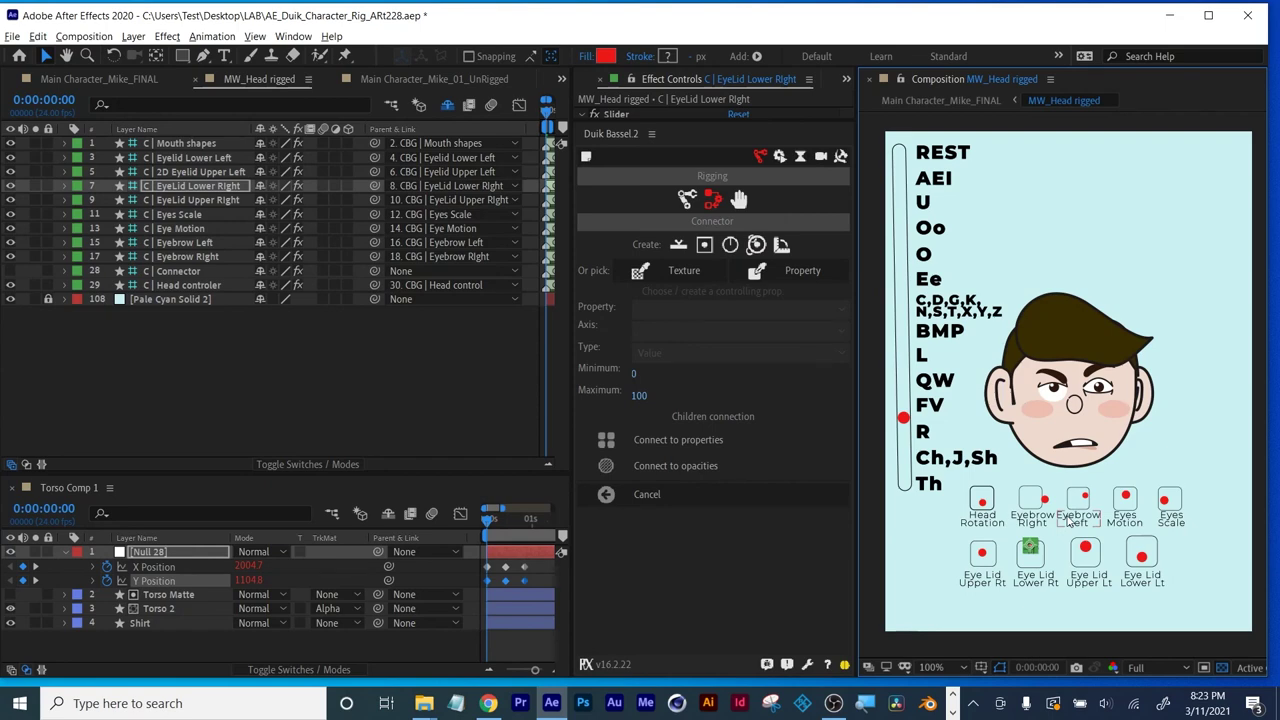